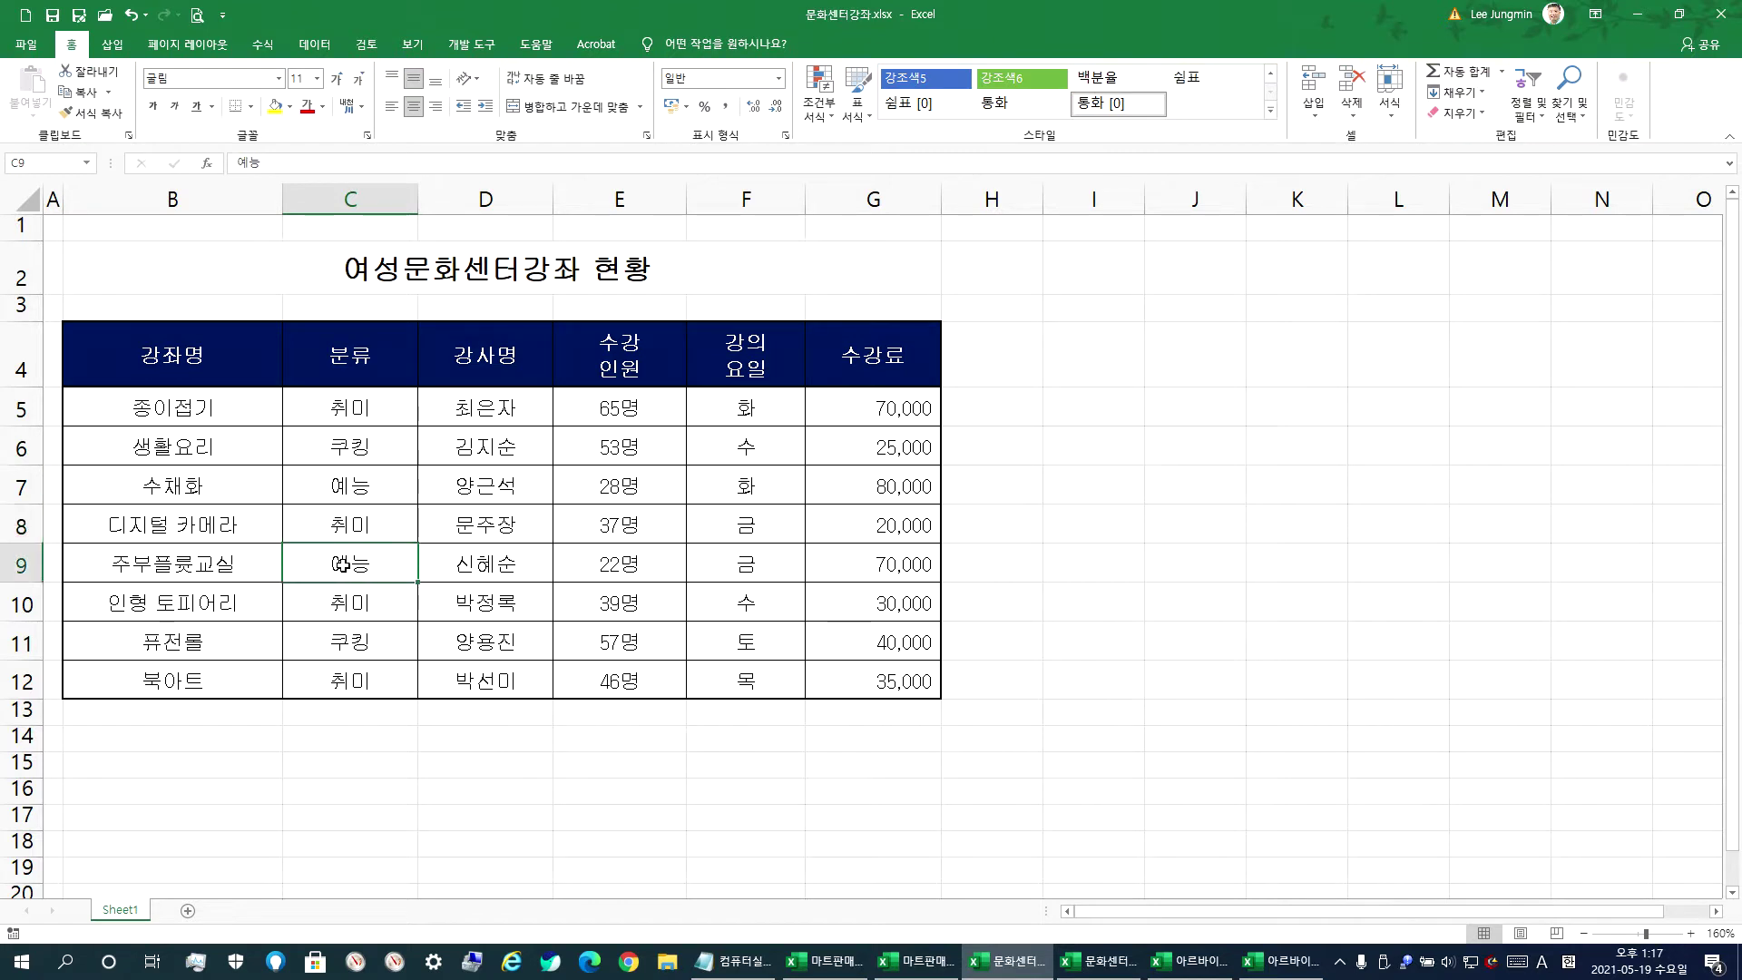
# - Look over the 분류, 수강인원, 강의요일 and 수강료 columns of the unformatted course table
pyautogui.click(337, 676)
pyautogui.moveTo(615, 427); pyautogui.dragTo(619, 680)
pyautogui.moveTo(753, 412); pyautogui.dragTo(711, 671)
pyautogui.moveTo(851, 419); pyautogui.dragTo(822, 631)
pyautogui.click(698, 524)
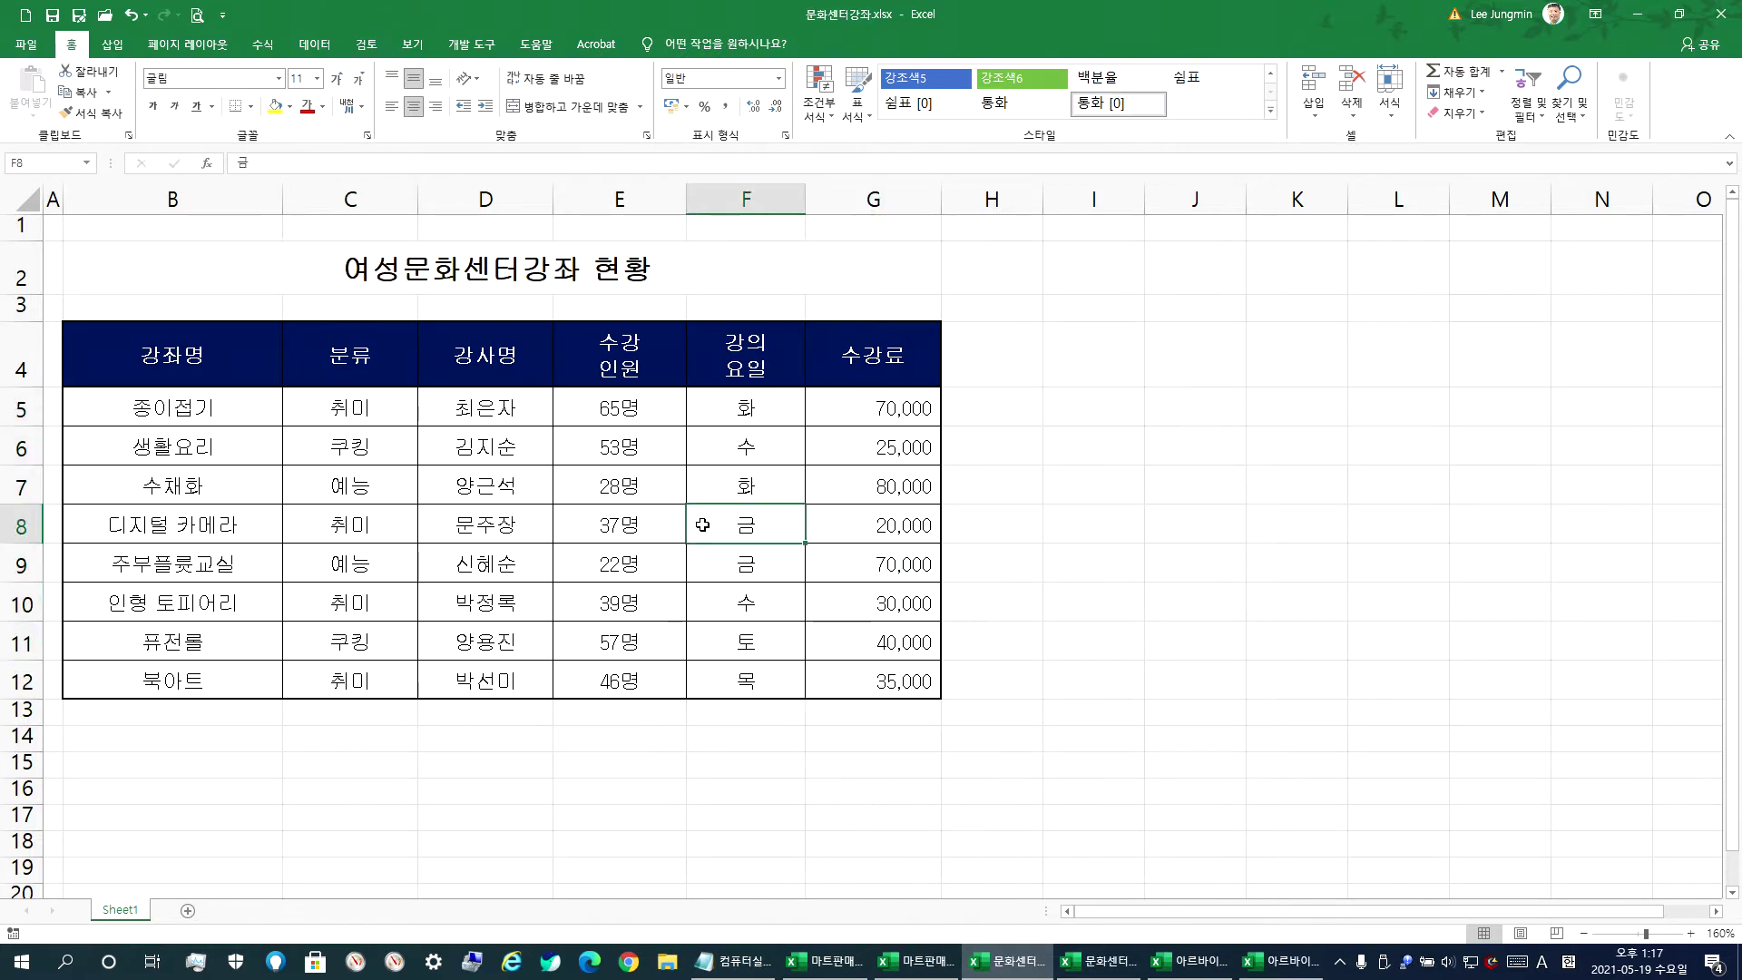
# - Switch to the workbook 문화센터강좌_완성.xlsx and examine the conditional formatting in its 분류, 수강인원 and 수강료 columns
pyautogui.click(1095, 972)
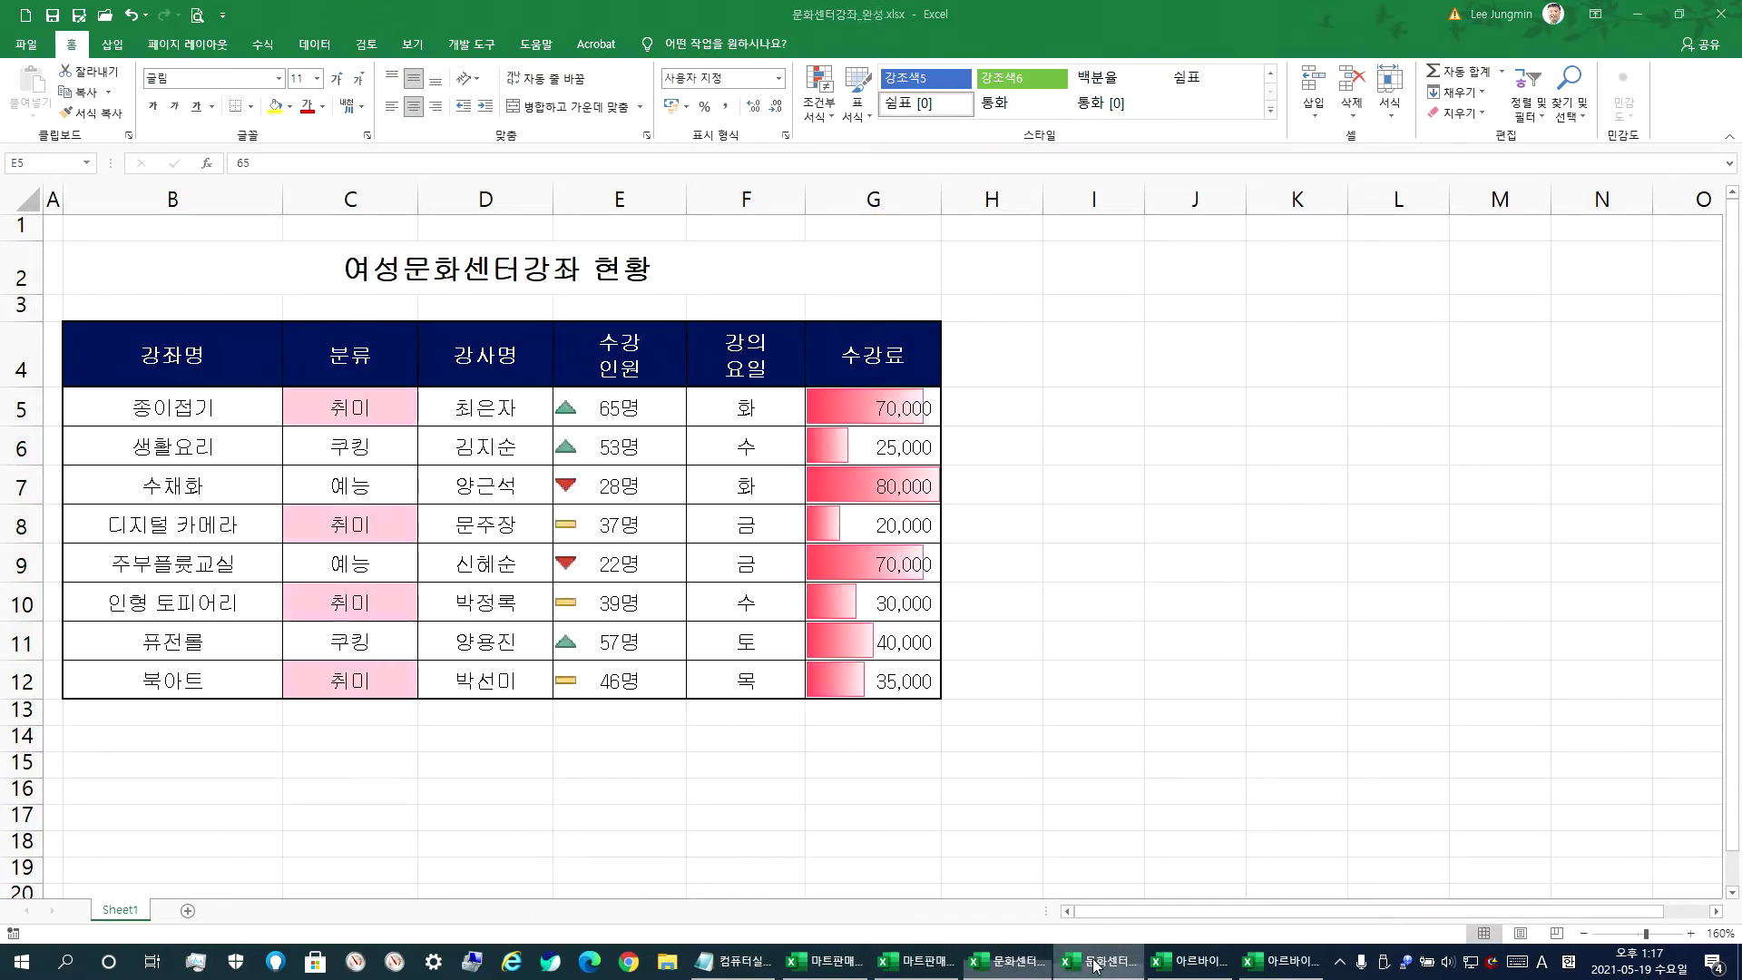
pyautogui.click(378, 413)
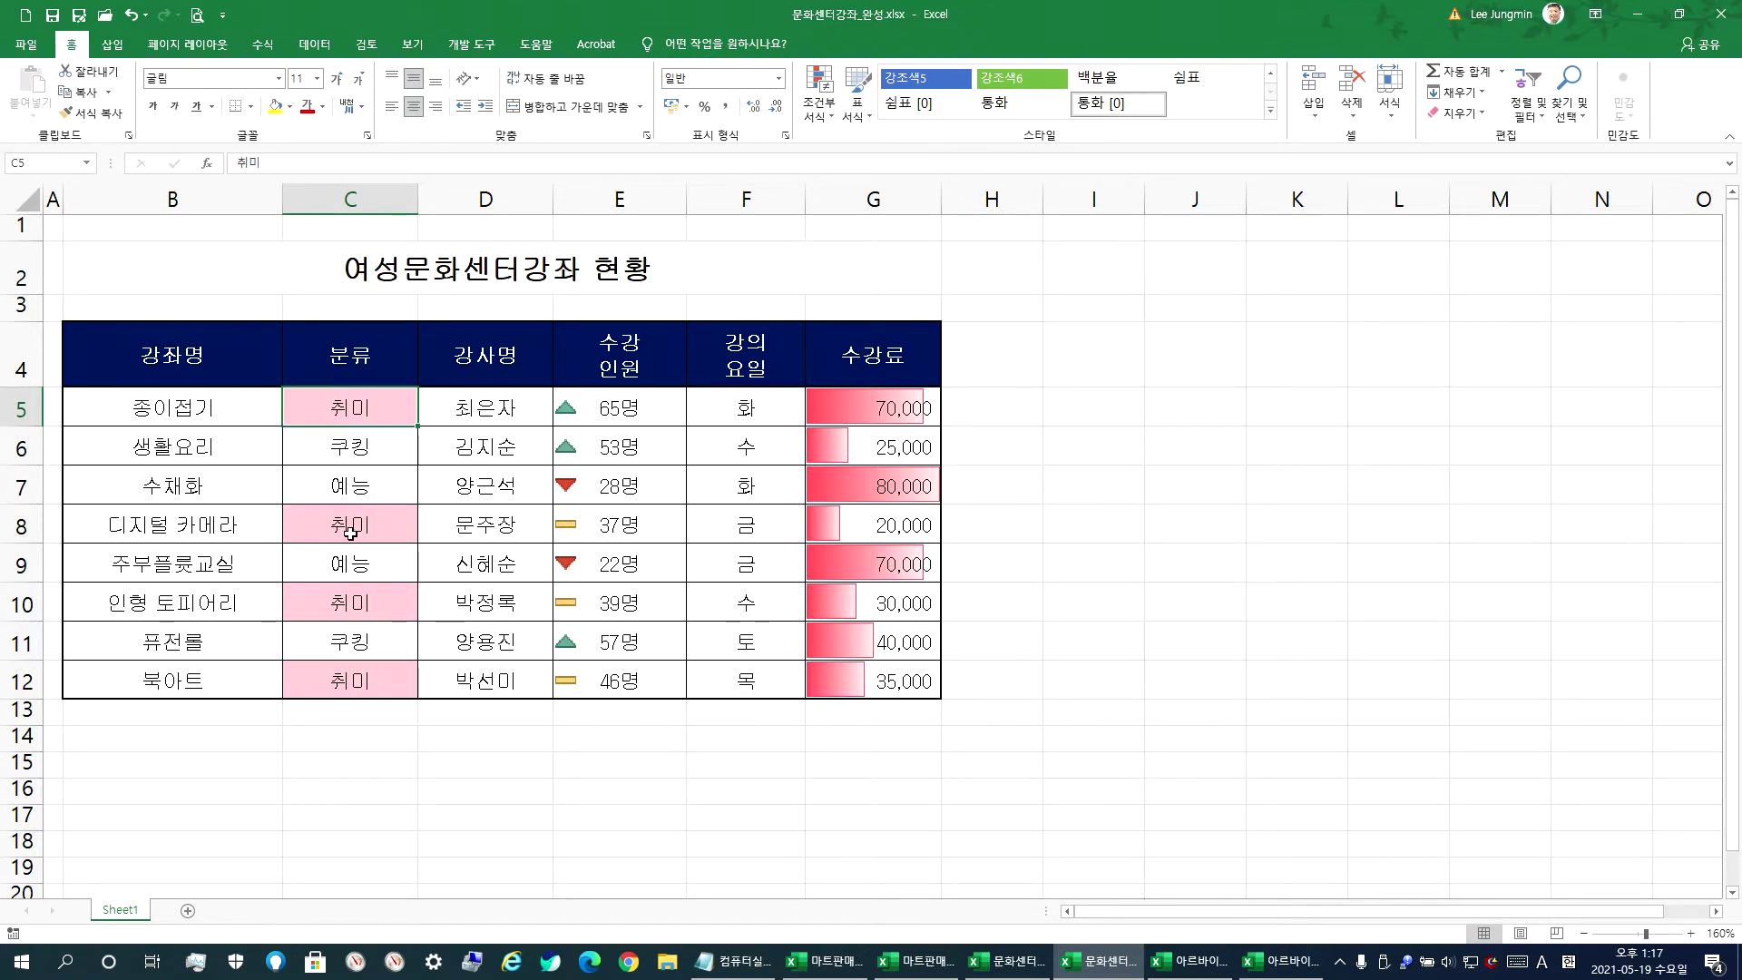
pyautogui.moveTo(830, 413); pyautogui.dragTo(830, 664)
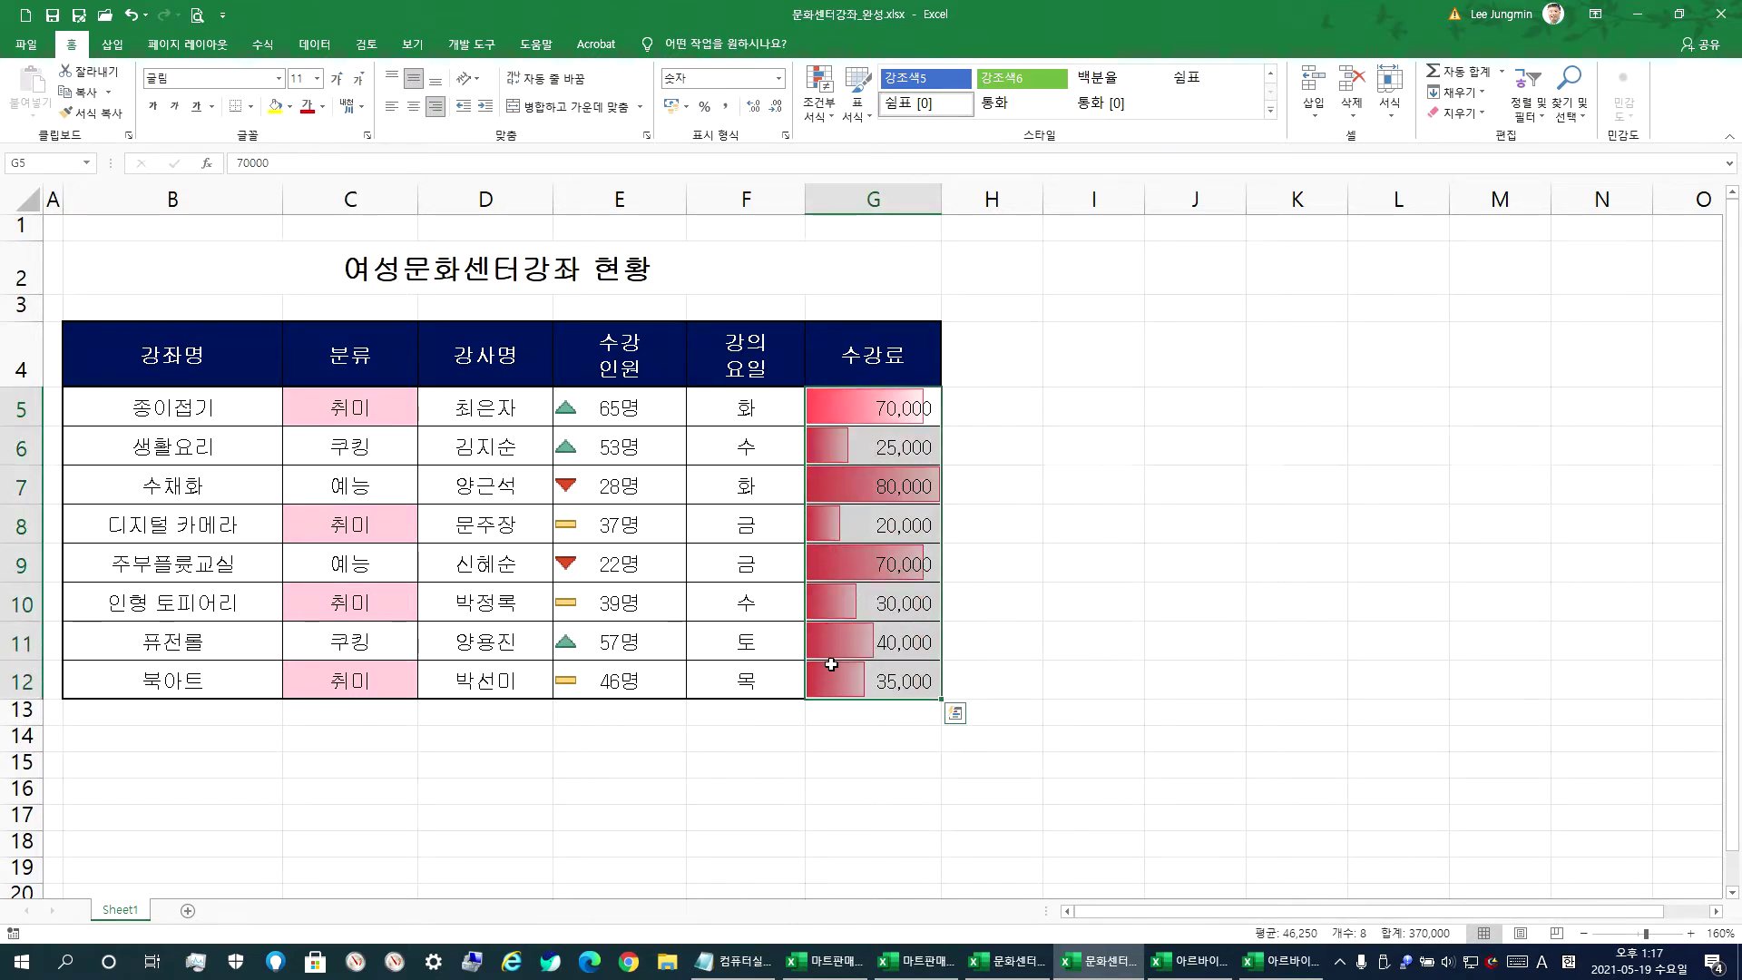
pyautogui.click(886, 405)
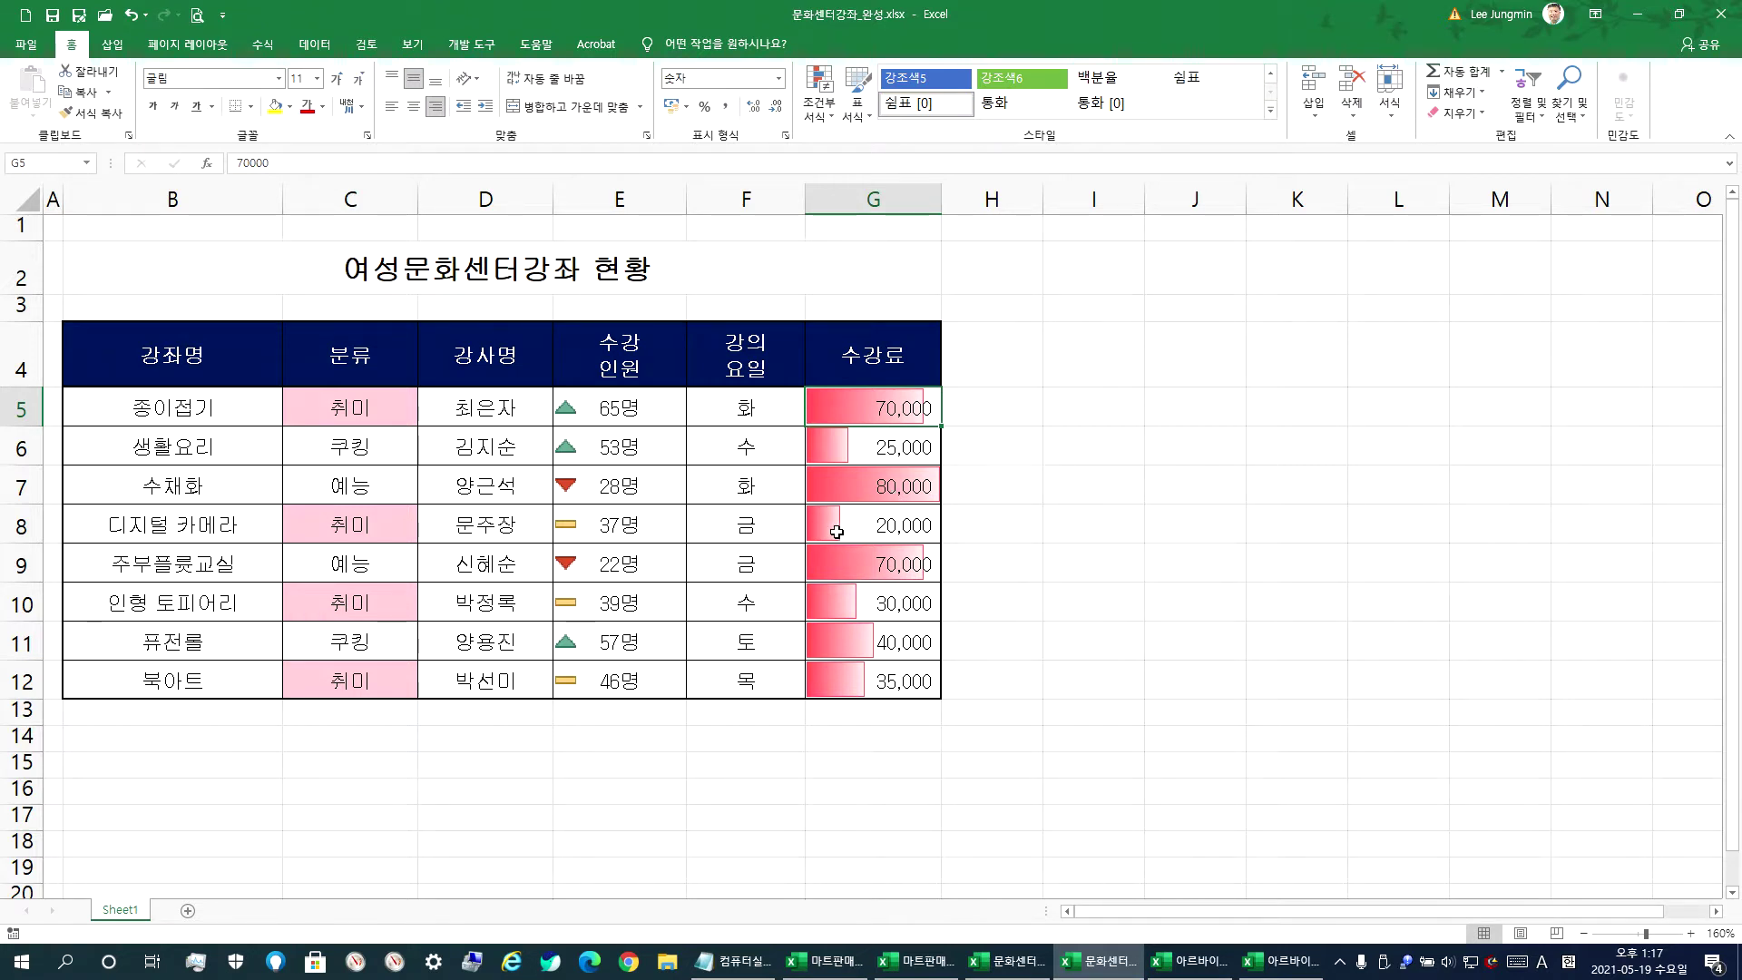
pyautogui.moveTo(613, 415); pyautogui.dragTo(589, 672)
pyautogui.click(615, 549)
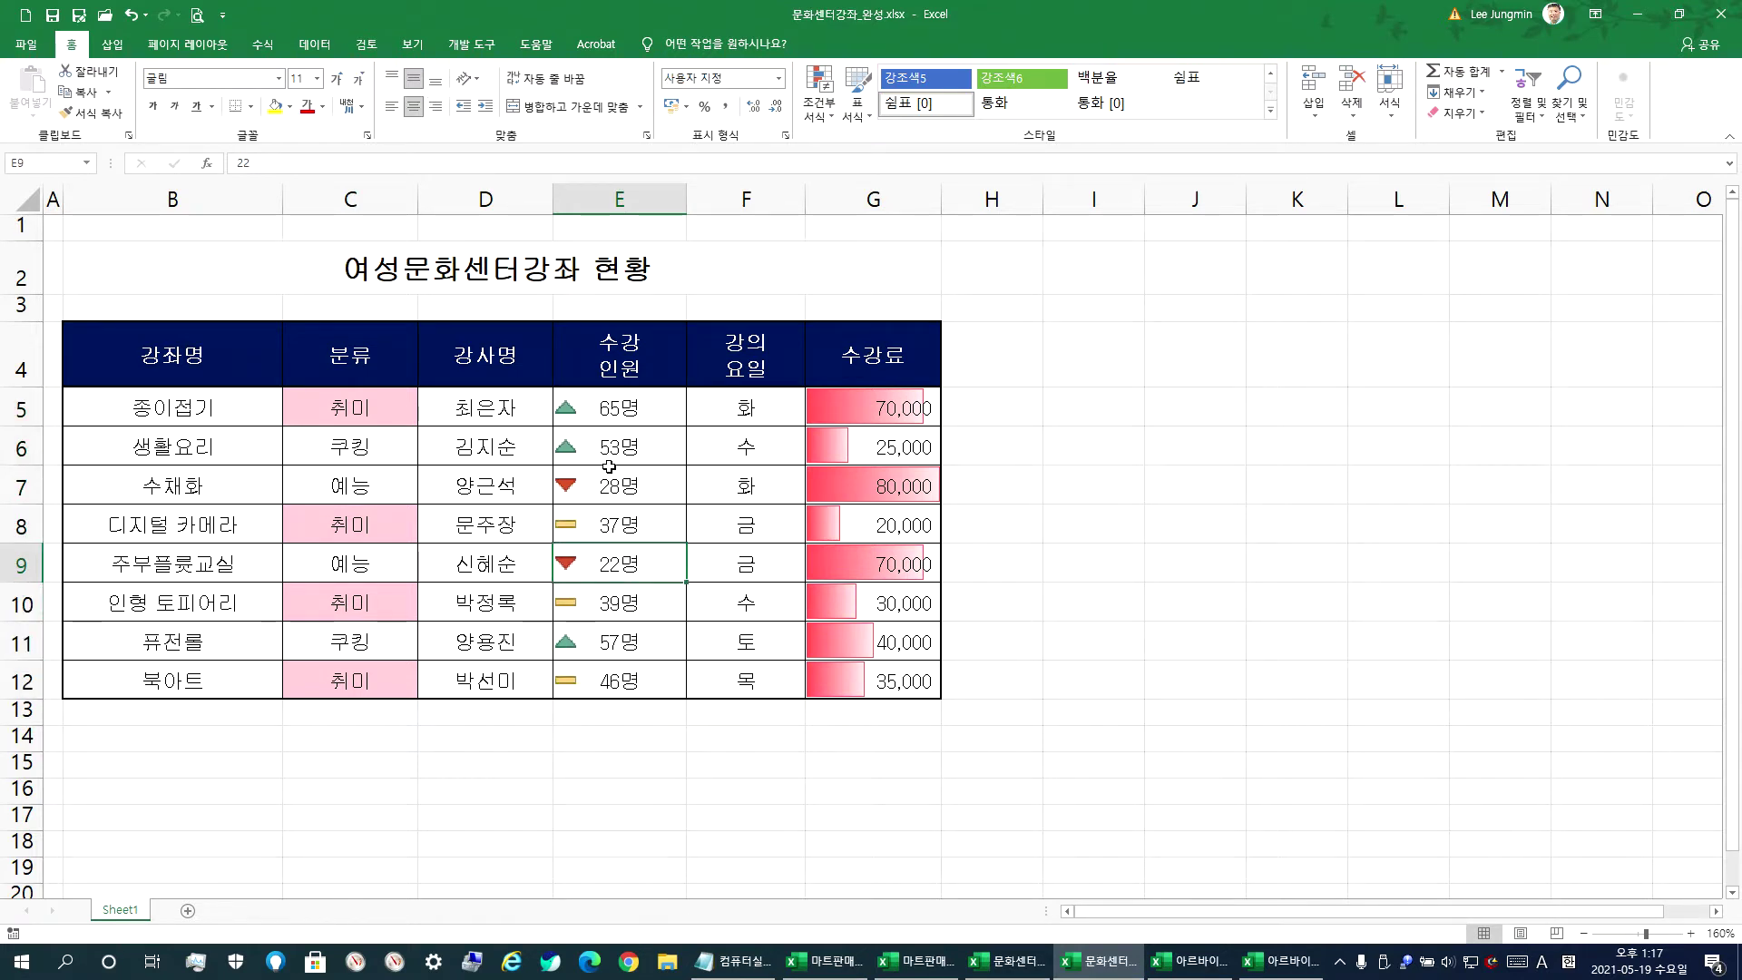
pyautogui.moveTo(609, 417); pyautogui.dragTo(609, 449)
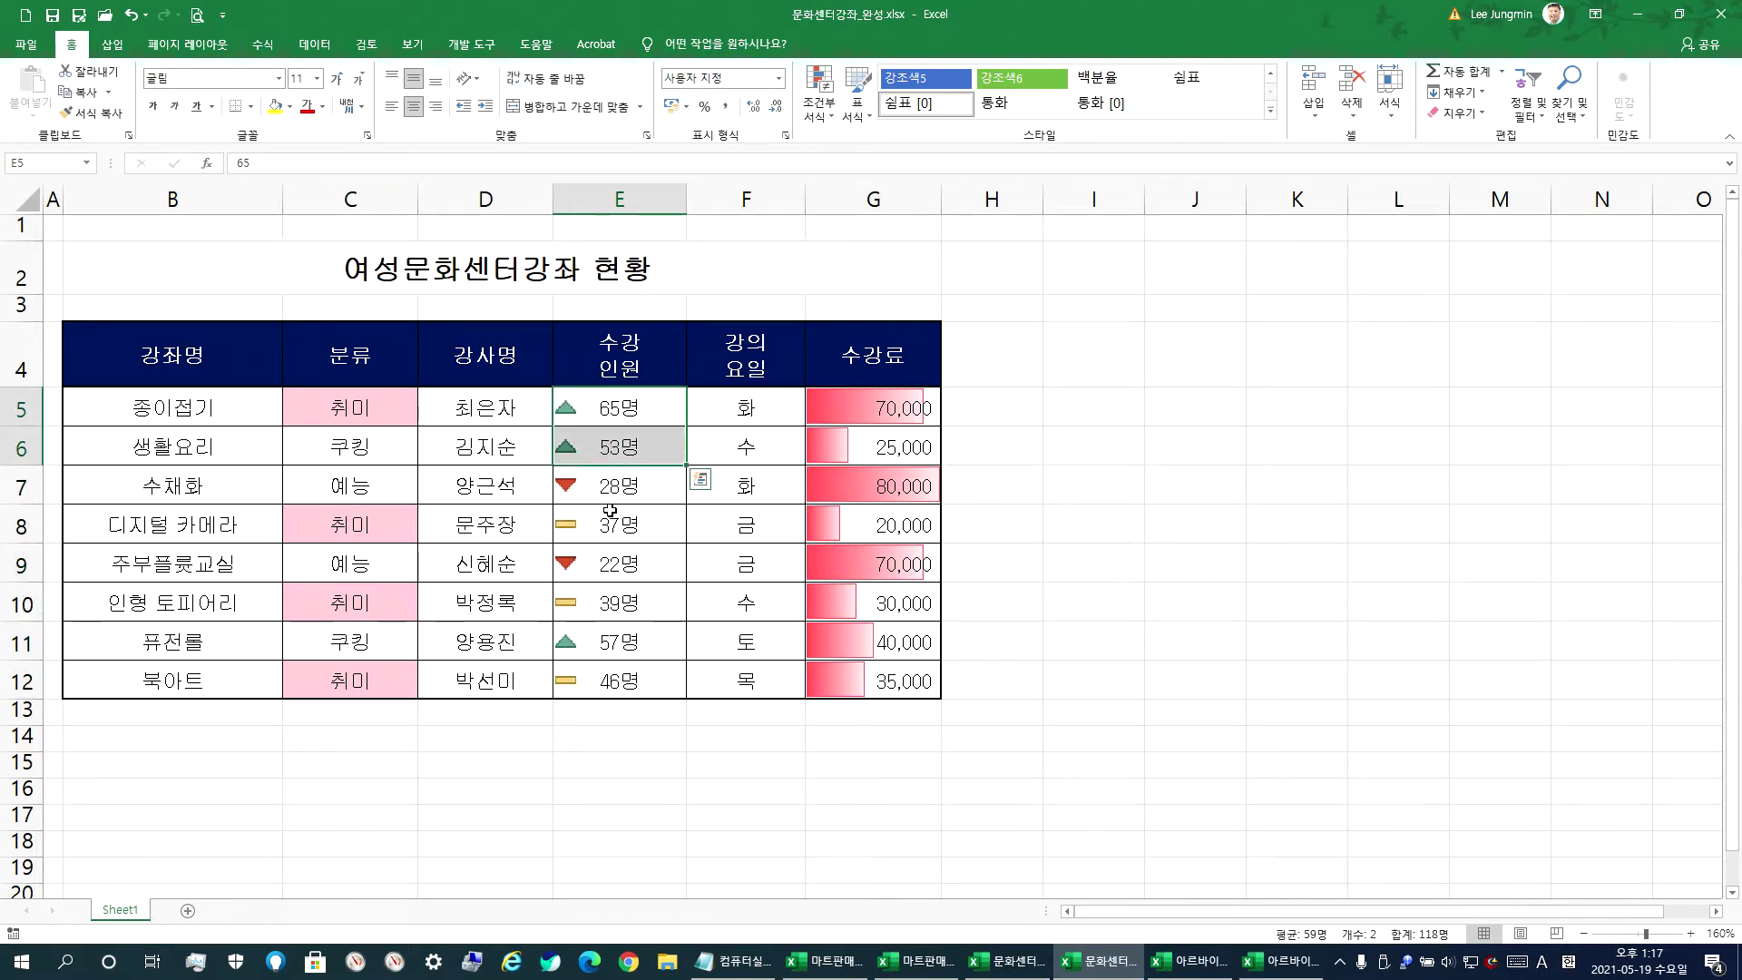
pyautogui.click(610, 525)
pyautogui.click(609, 574)
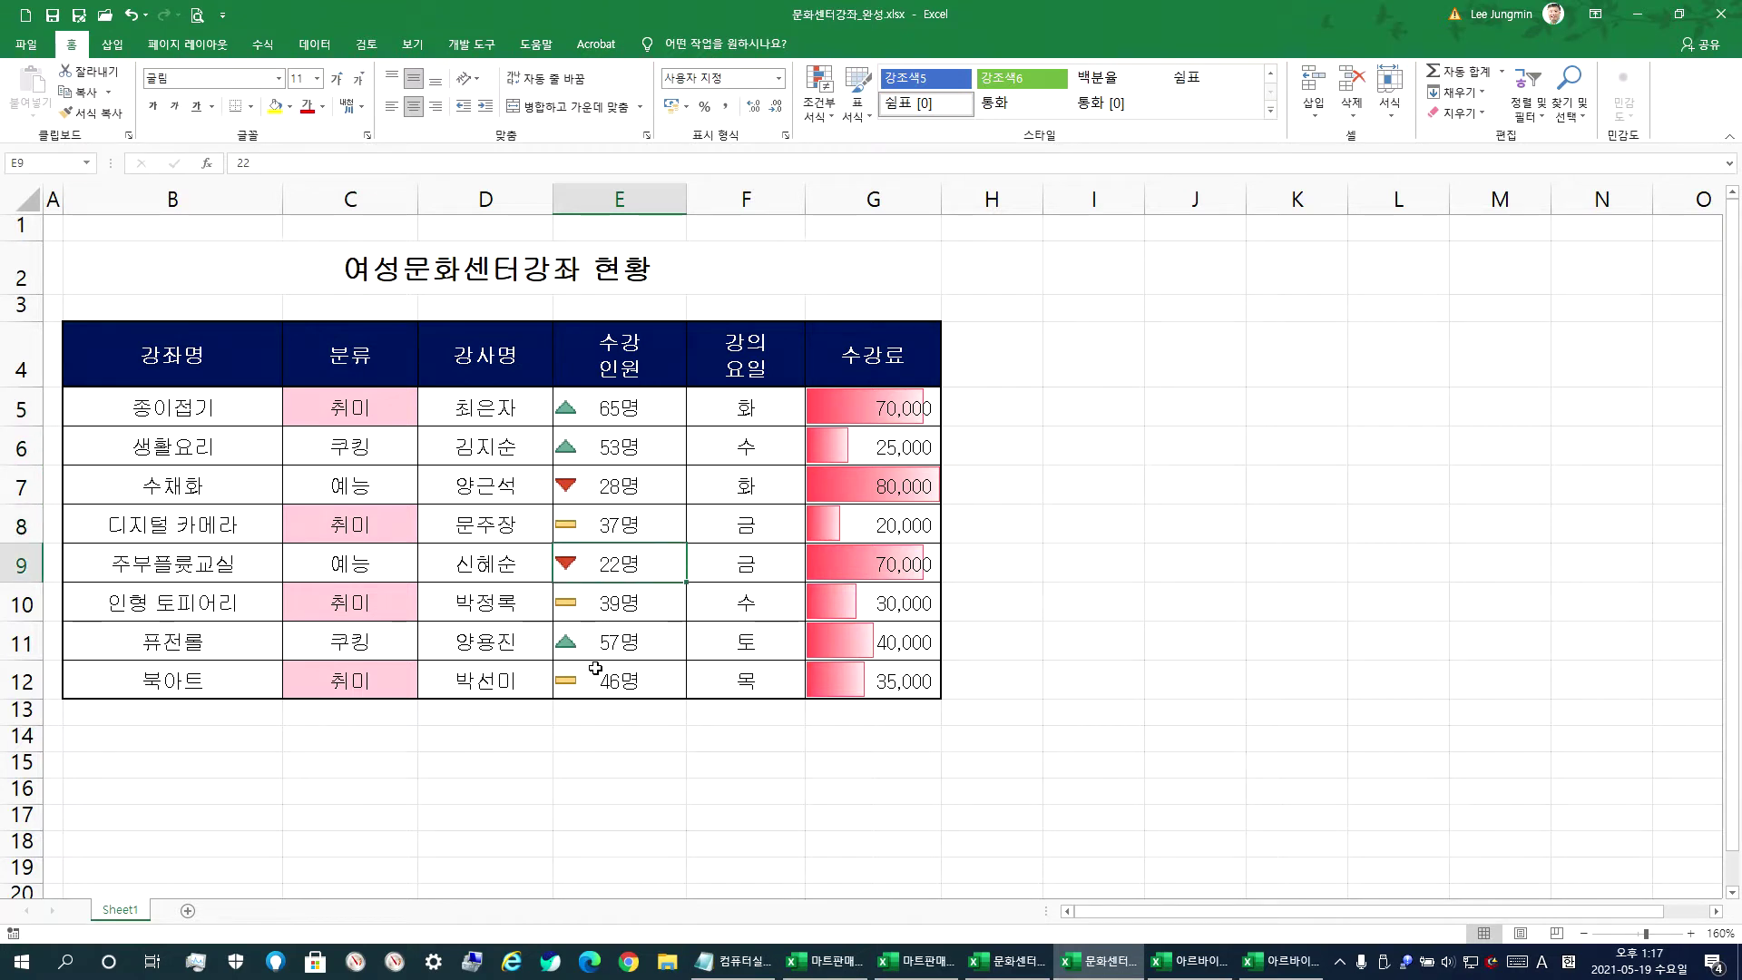
pyautogui.click(327, 279)
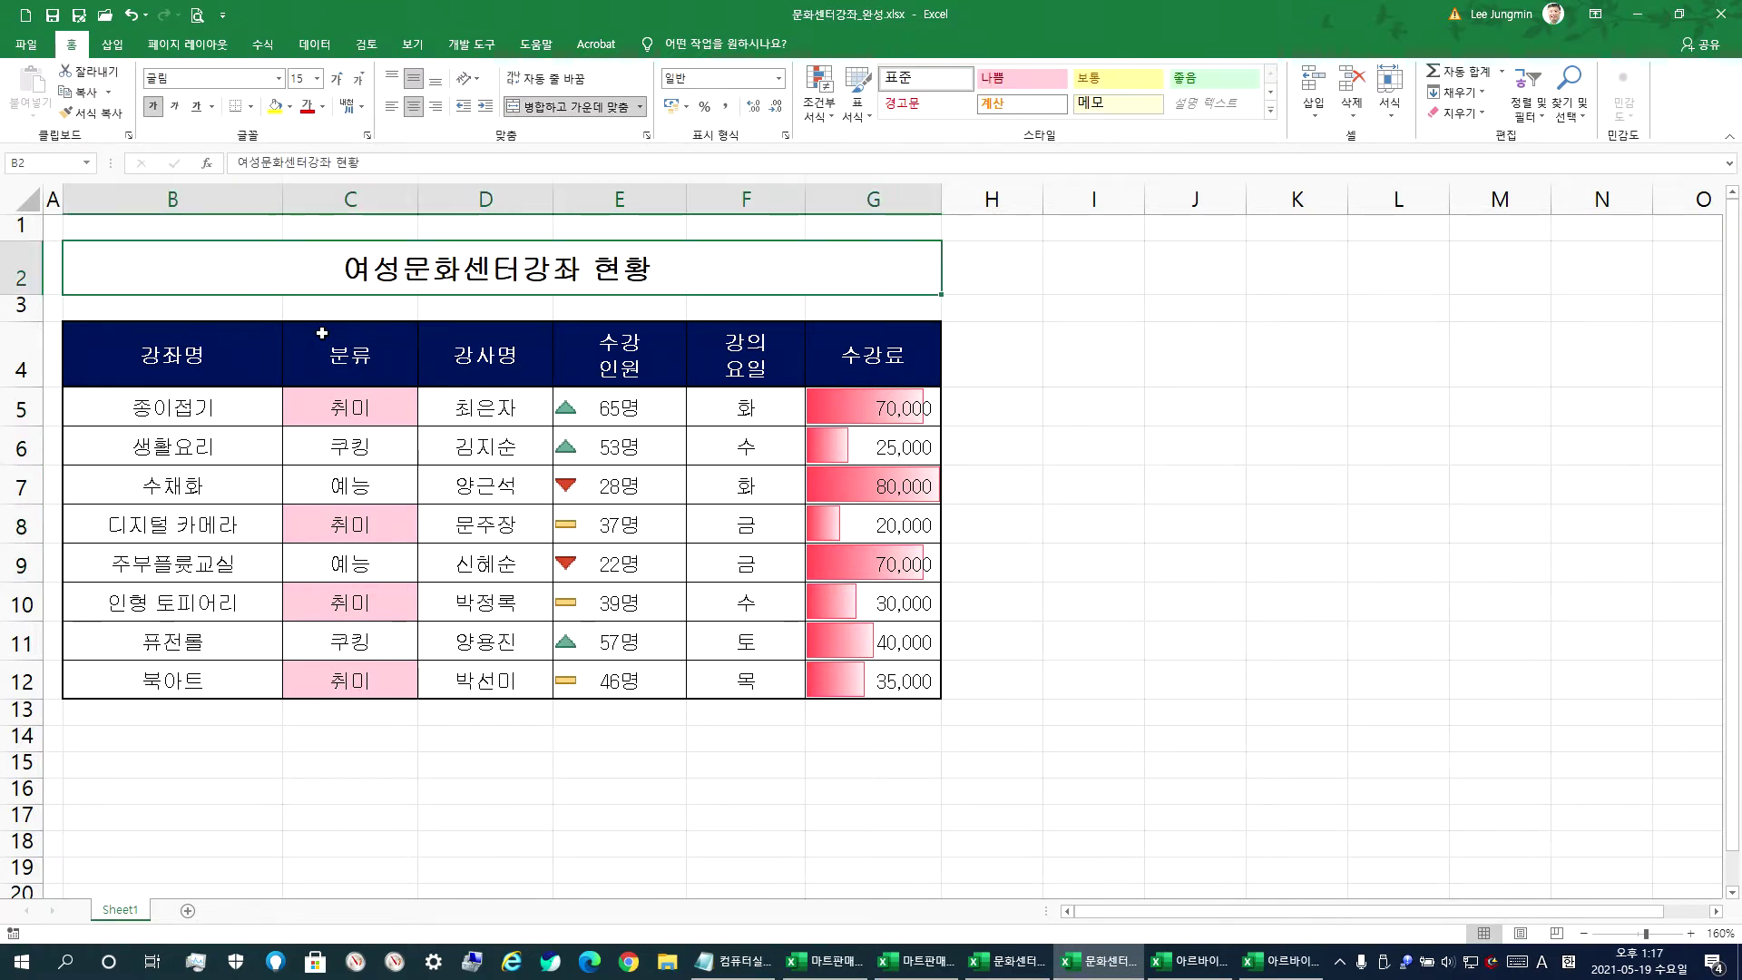
# - In 문화센터강좌.xlsx, highlight cells in C5:C12 equal to 취미 with light red fill and dark red text
pyautogui.click(1002, 966)
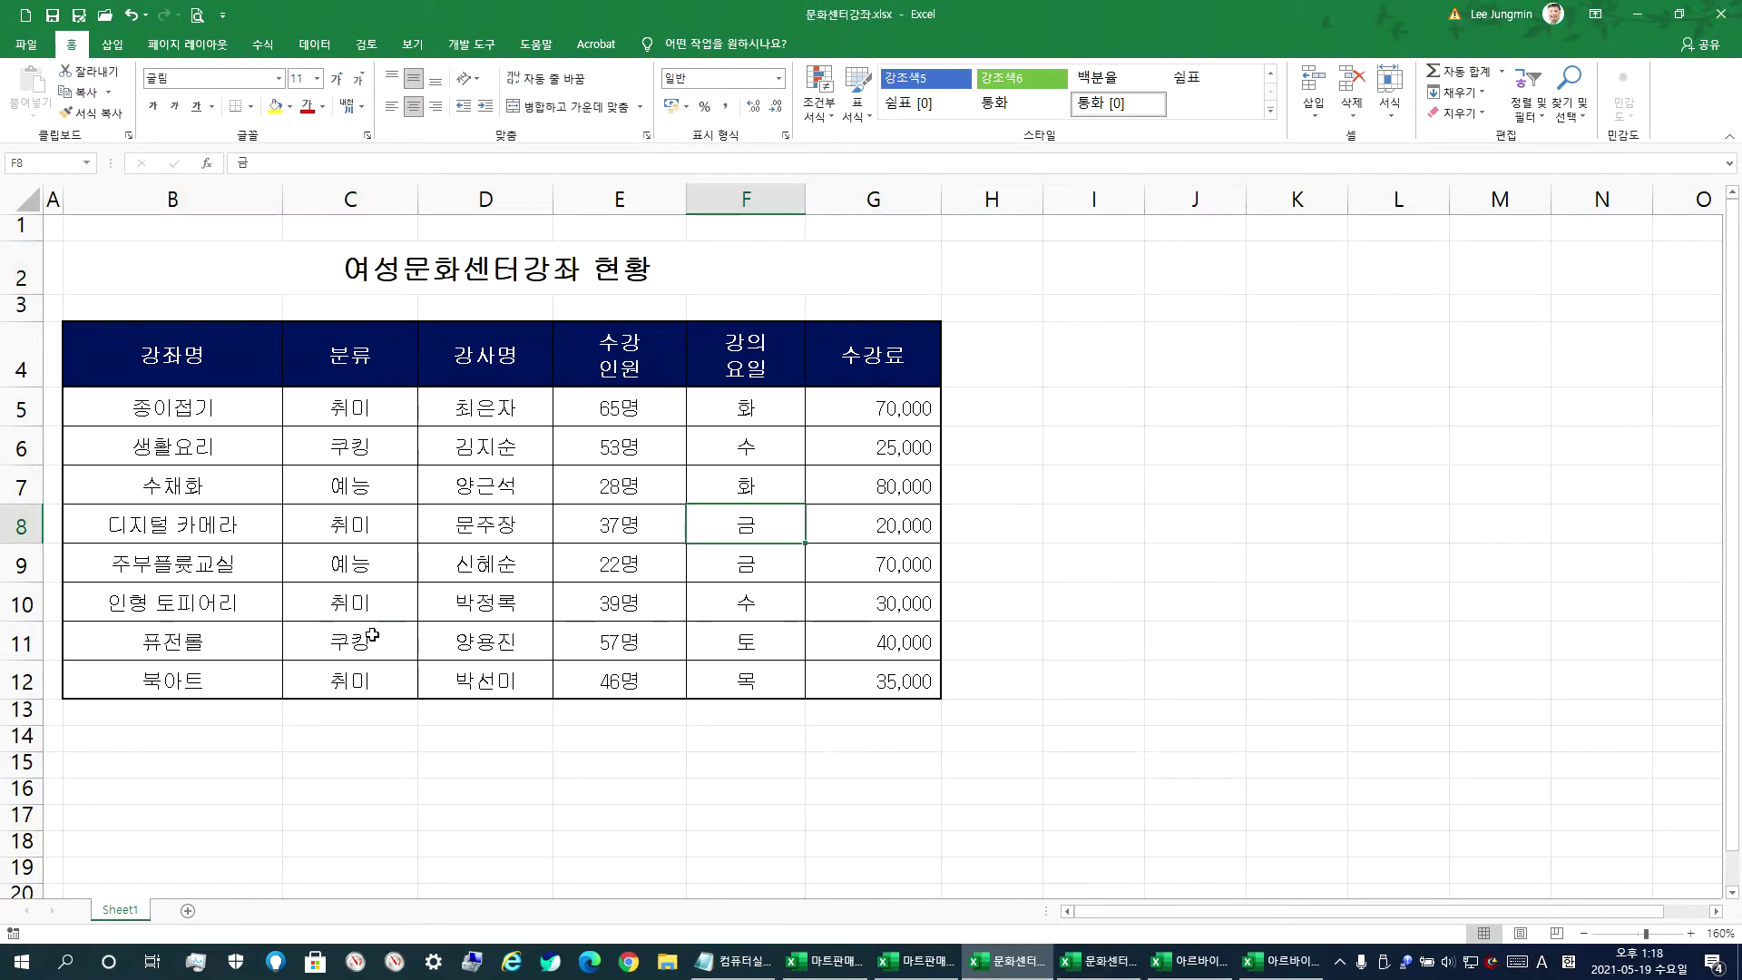
pyautogui.moveTo(363, 410); pyautogui.dragTo(352, 680)
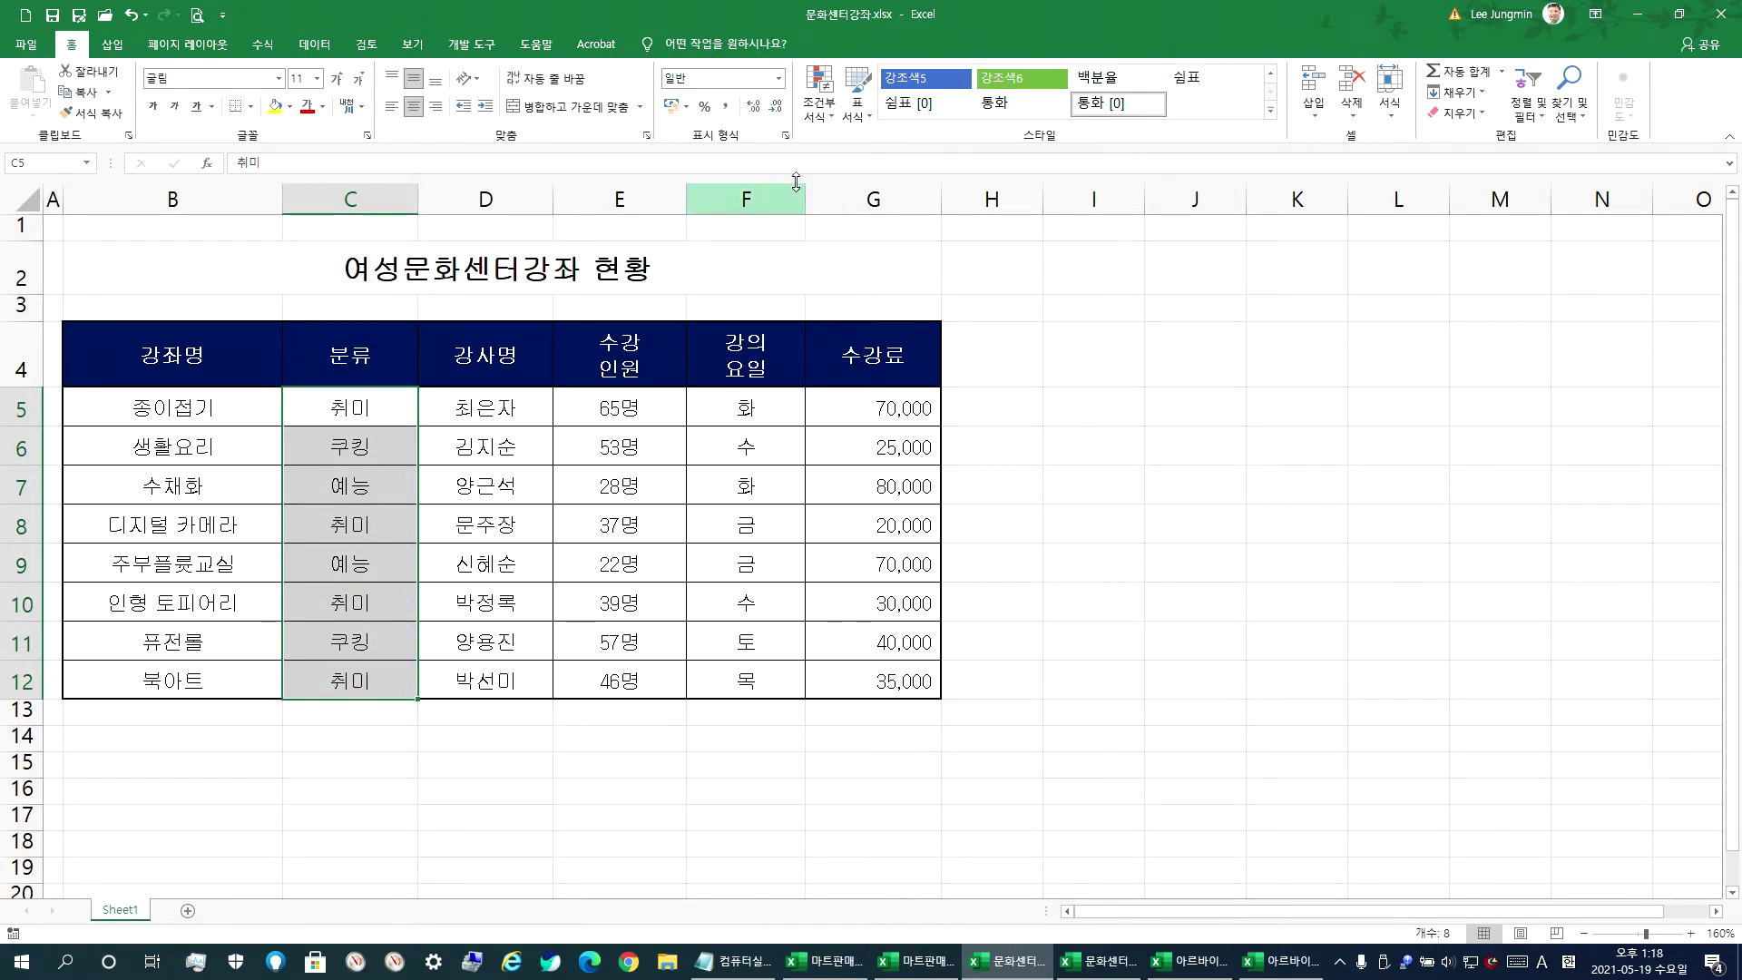
pyautogui.click(822, 91)
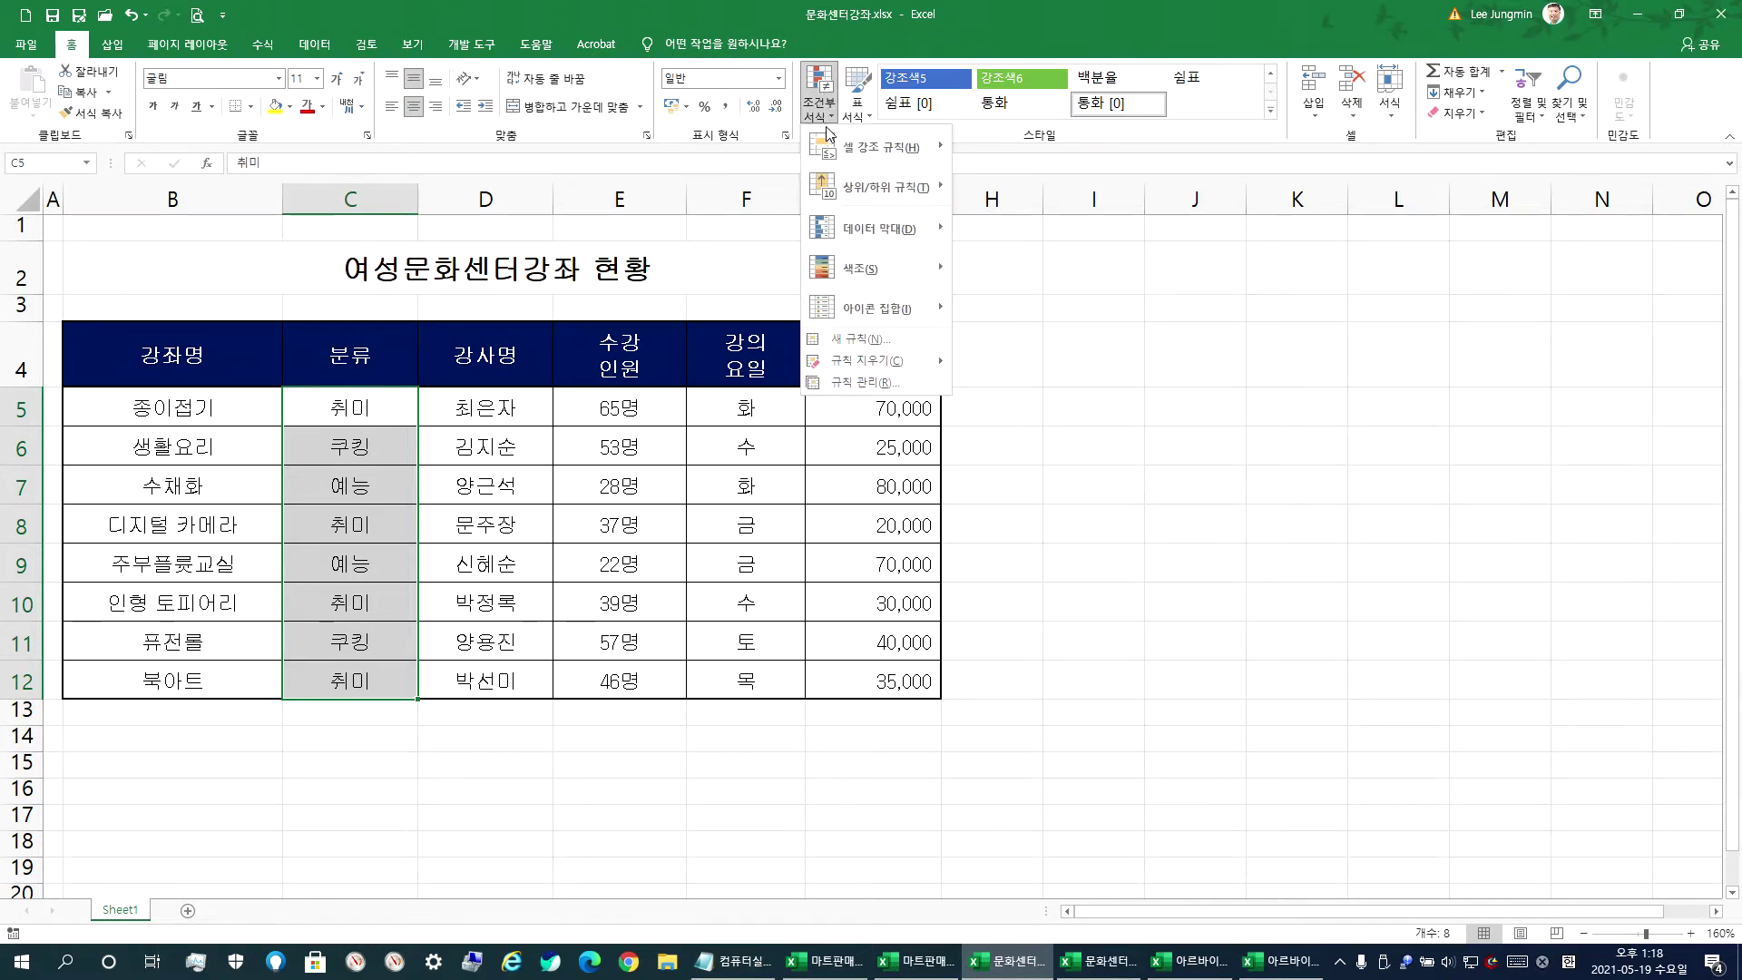
pyautogui.moveTo(836, 150)
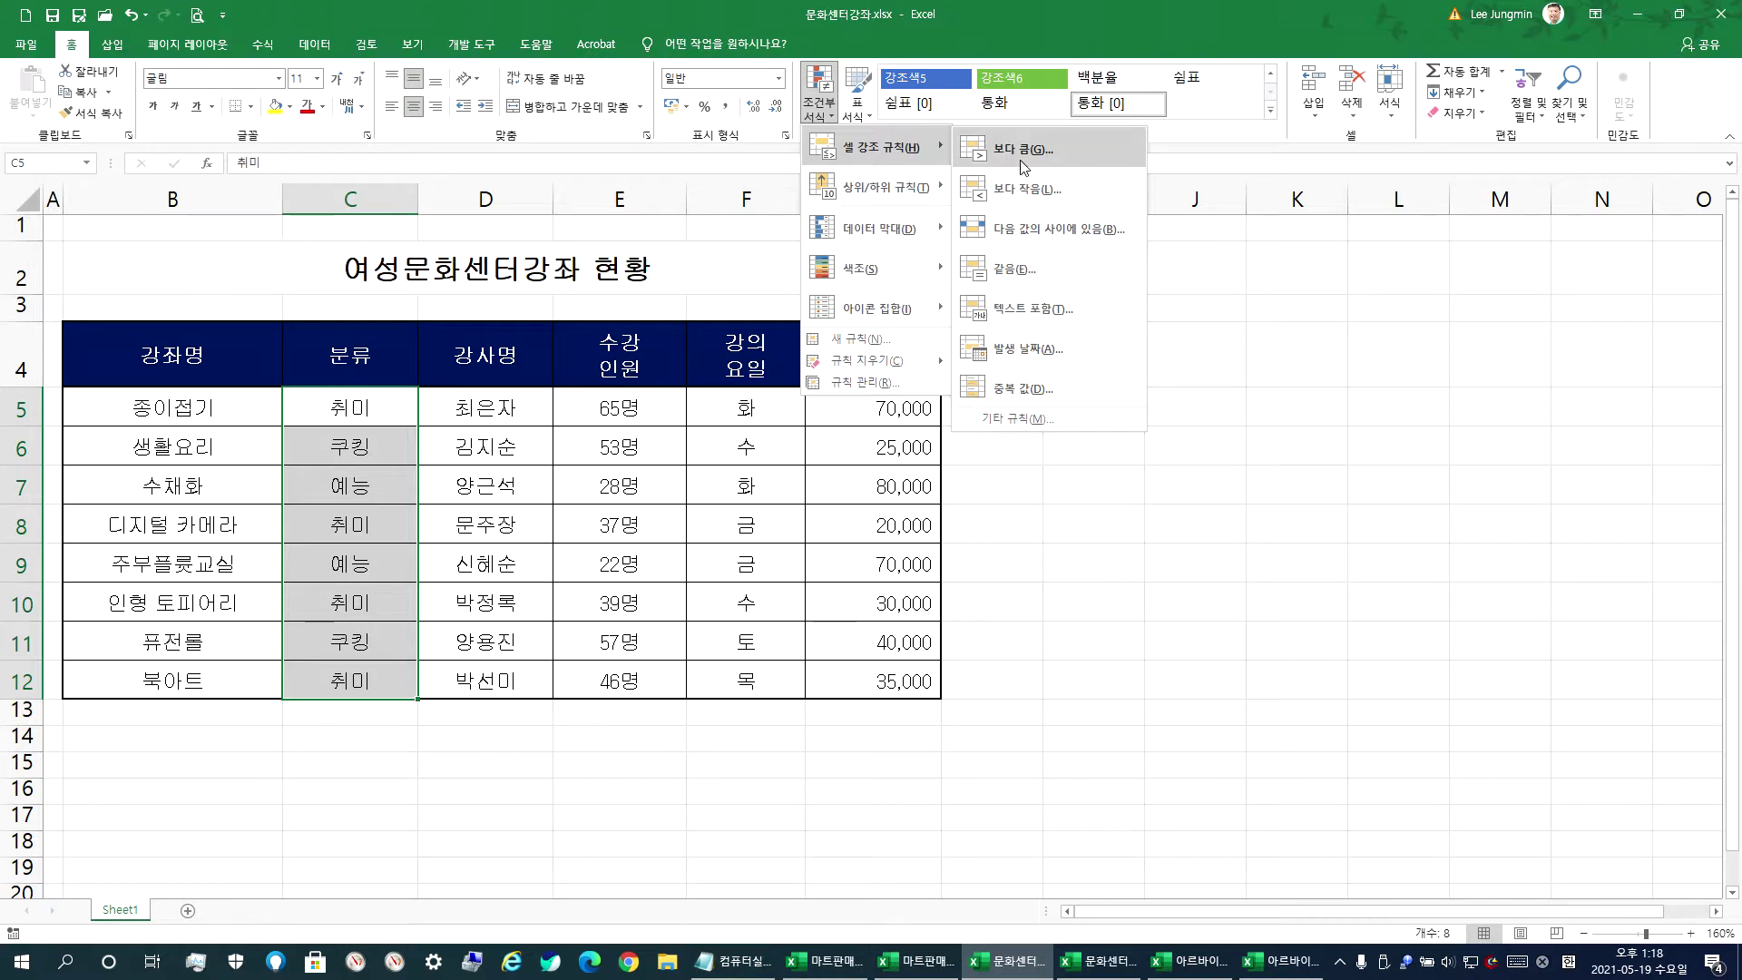
pyautogui.click(1005, 275)
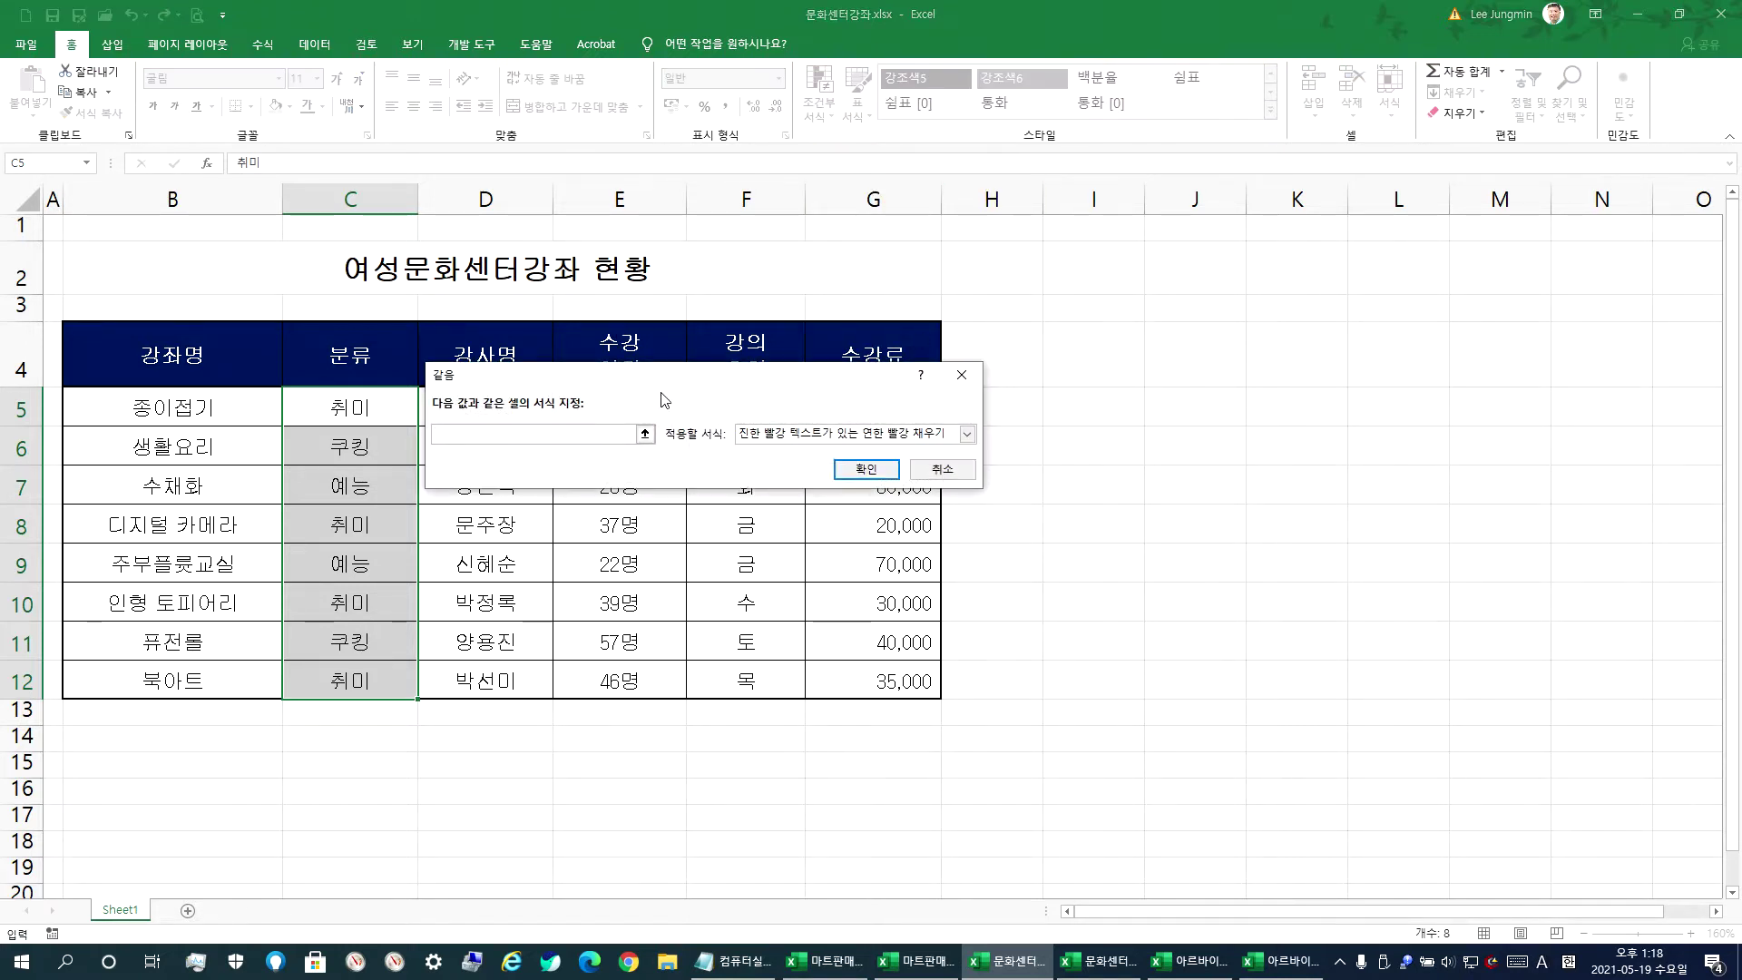
pyautogui.write('취미')
pyautogui.moveTo(498, 375); pyautogui.dragTo(634, 374)
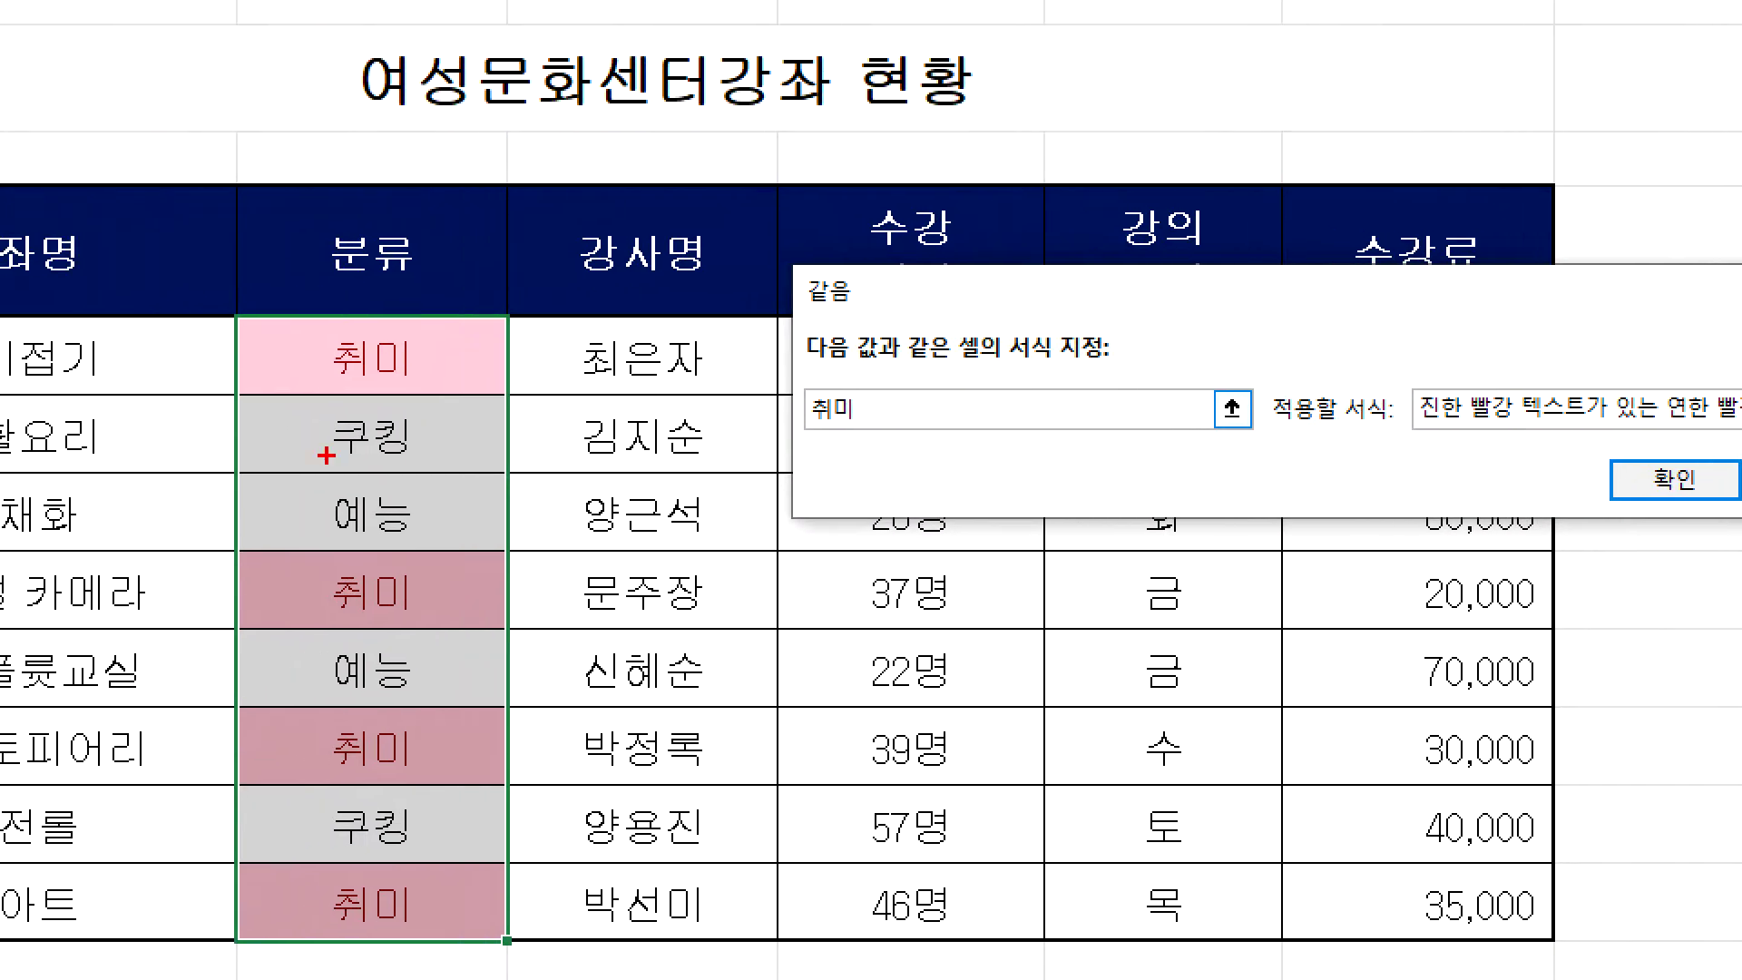
pyautogui.moveTo(1610, 490)
pyautogui.mouseDown()
pyautogui.moveTo(1578, 231)
pyautogui.moveTo(1542, 498)
pyautogui.mouseUp()
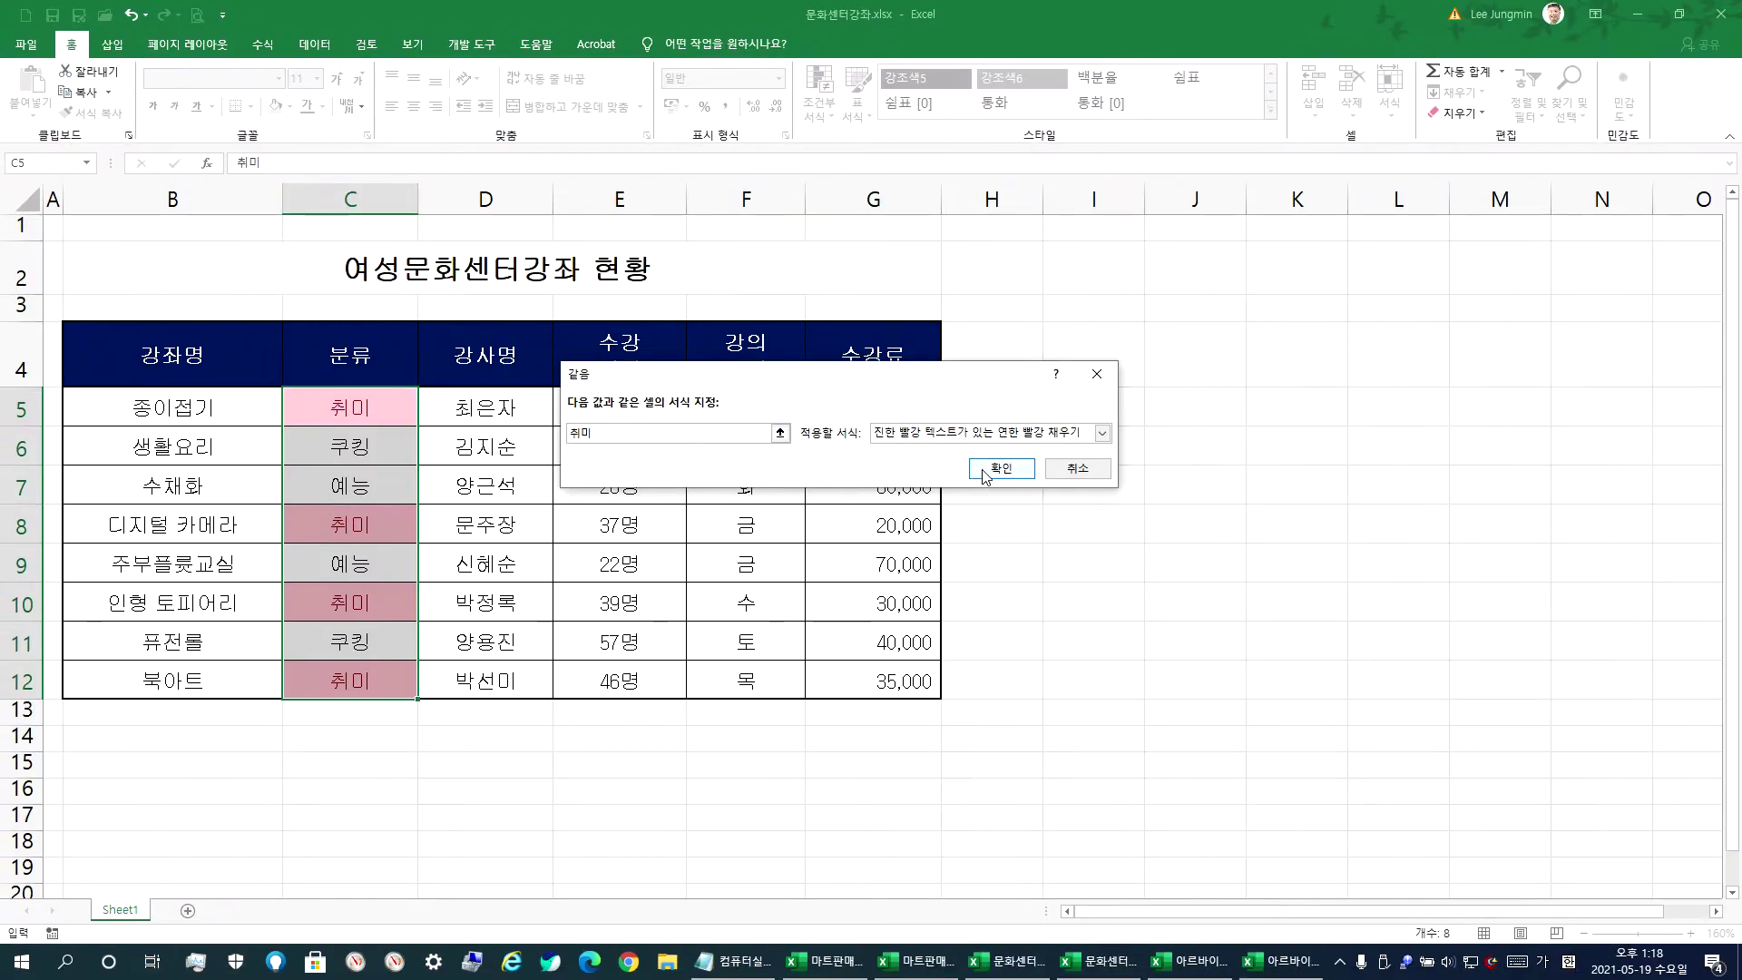
pyautogui.click(998, 468)
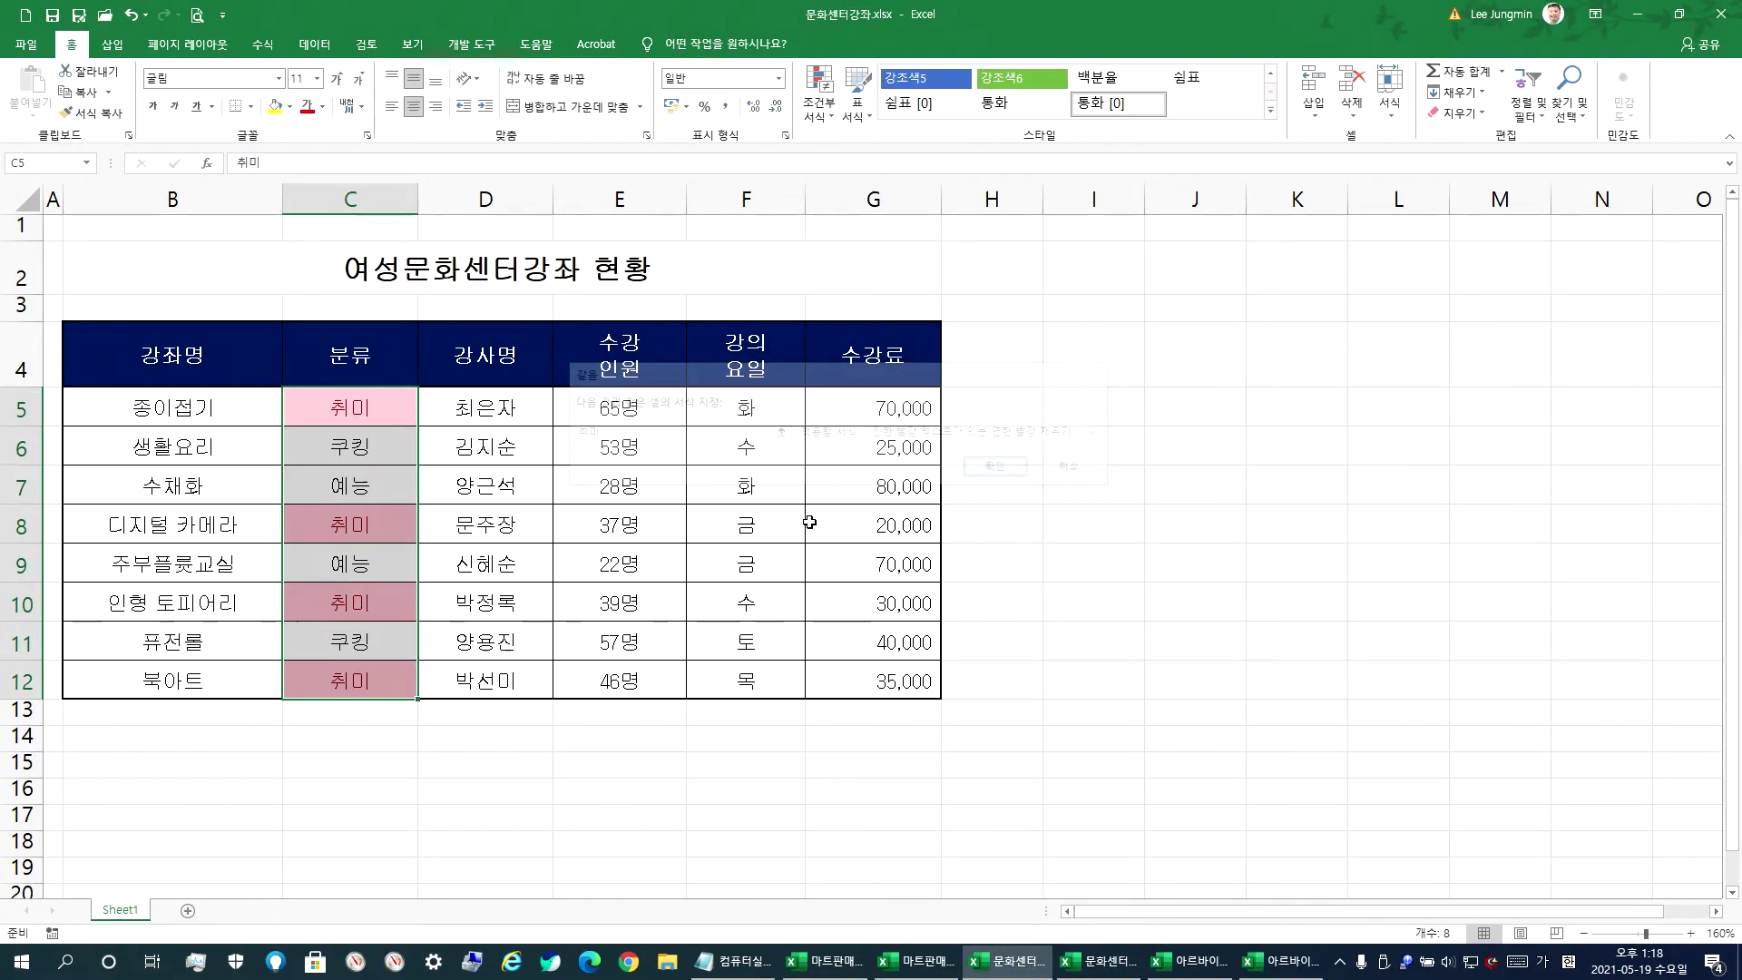
# - Test the highlight rule by setting C5 to 예능 and C6 to 취미
pyautogui.click(352, 408)
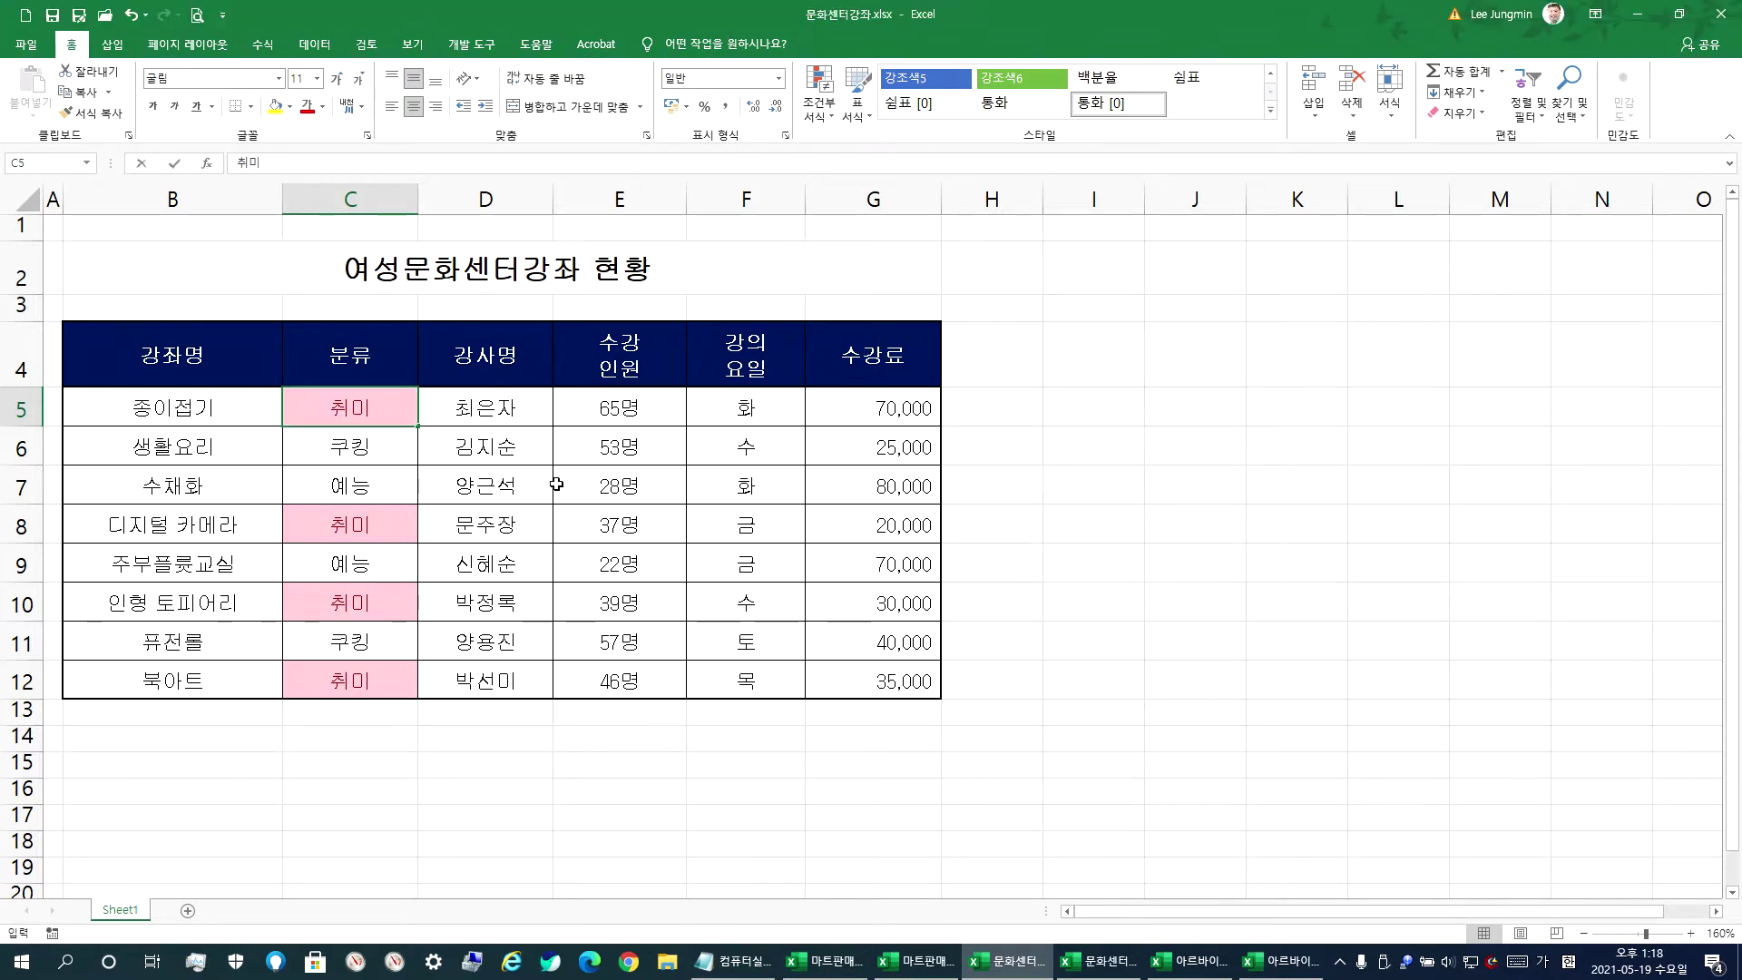
pyautogui.write('d네')
pyautogui.press('BackSpace')
pyautogui.press('BackSpace')
pyautogui.write('예능')
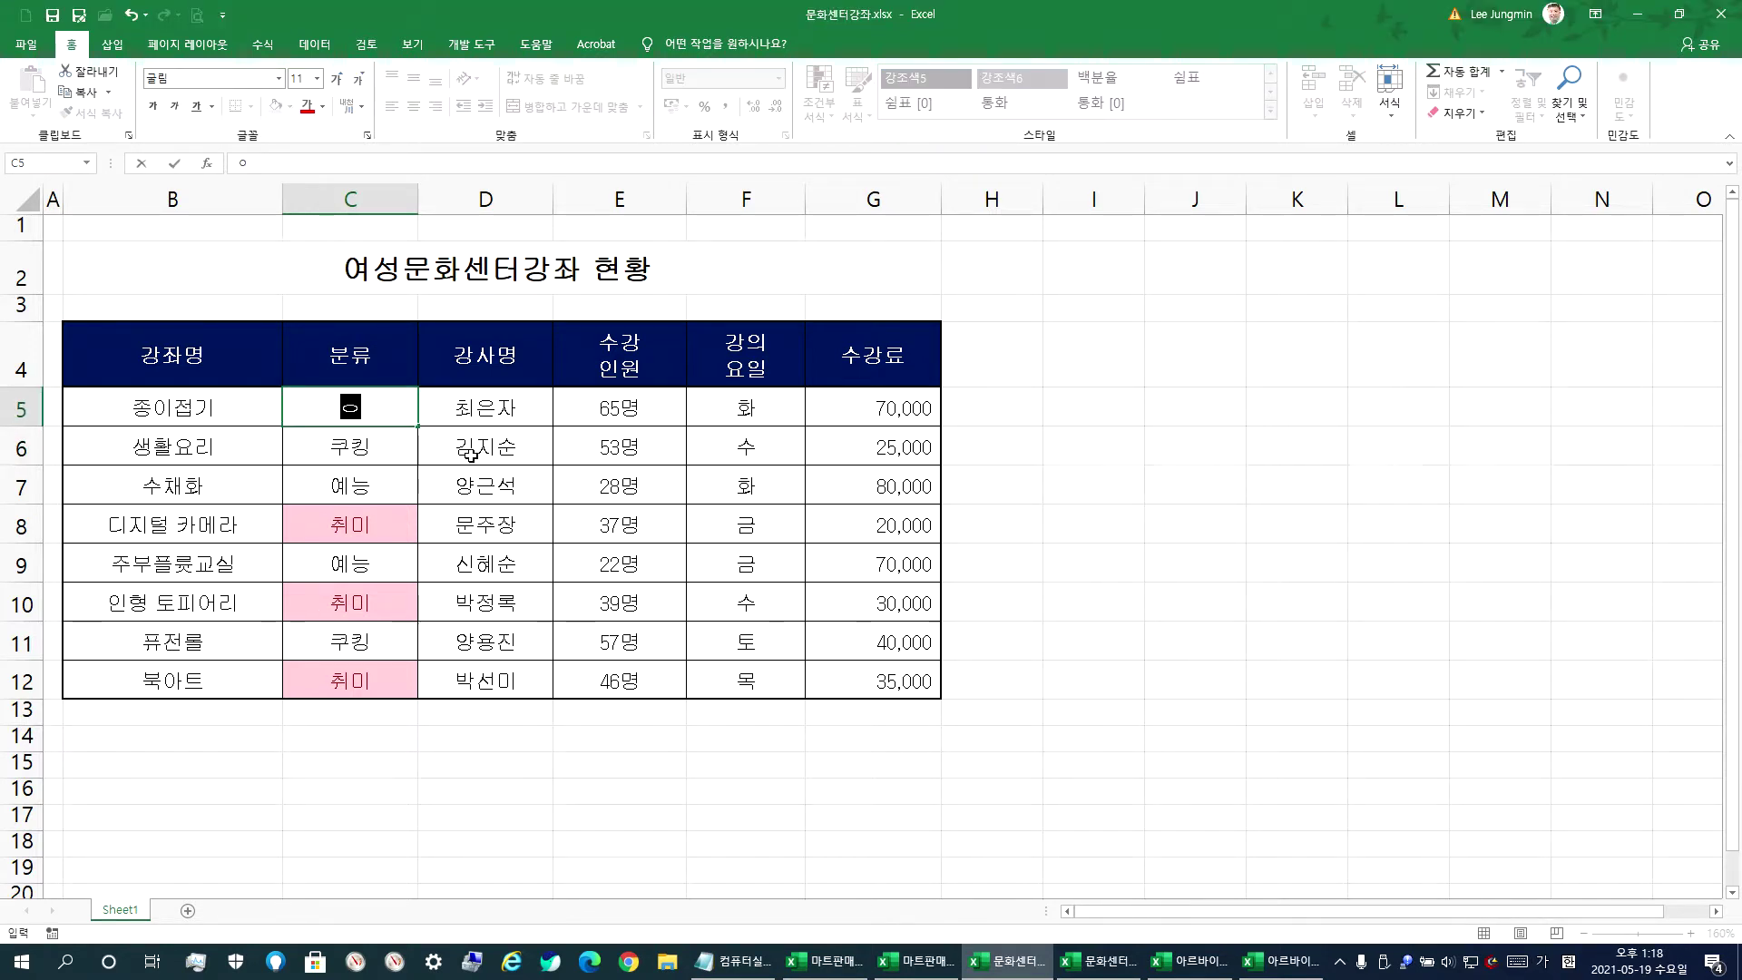
pyautogui.press('Return')
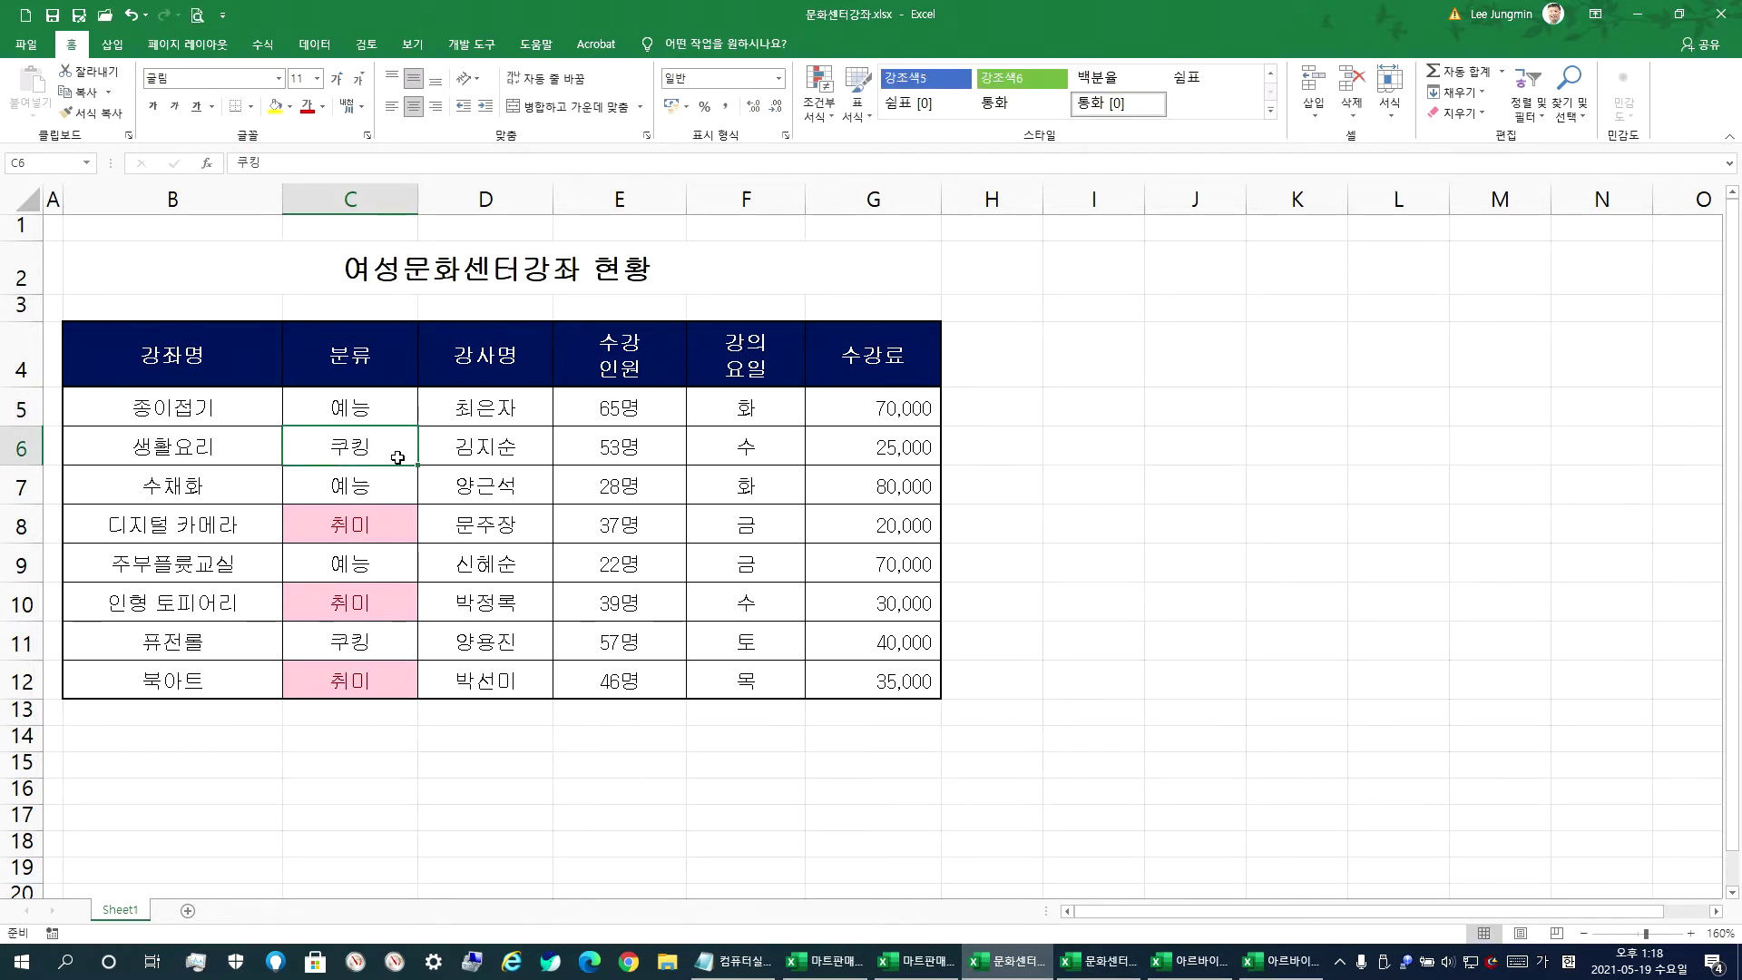
pyautogui.write('취미')
pyautogui.press('Return')
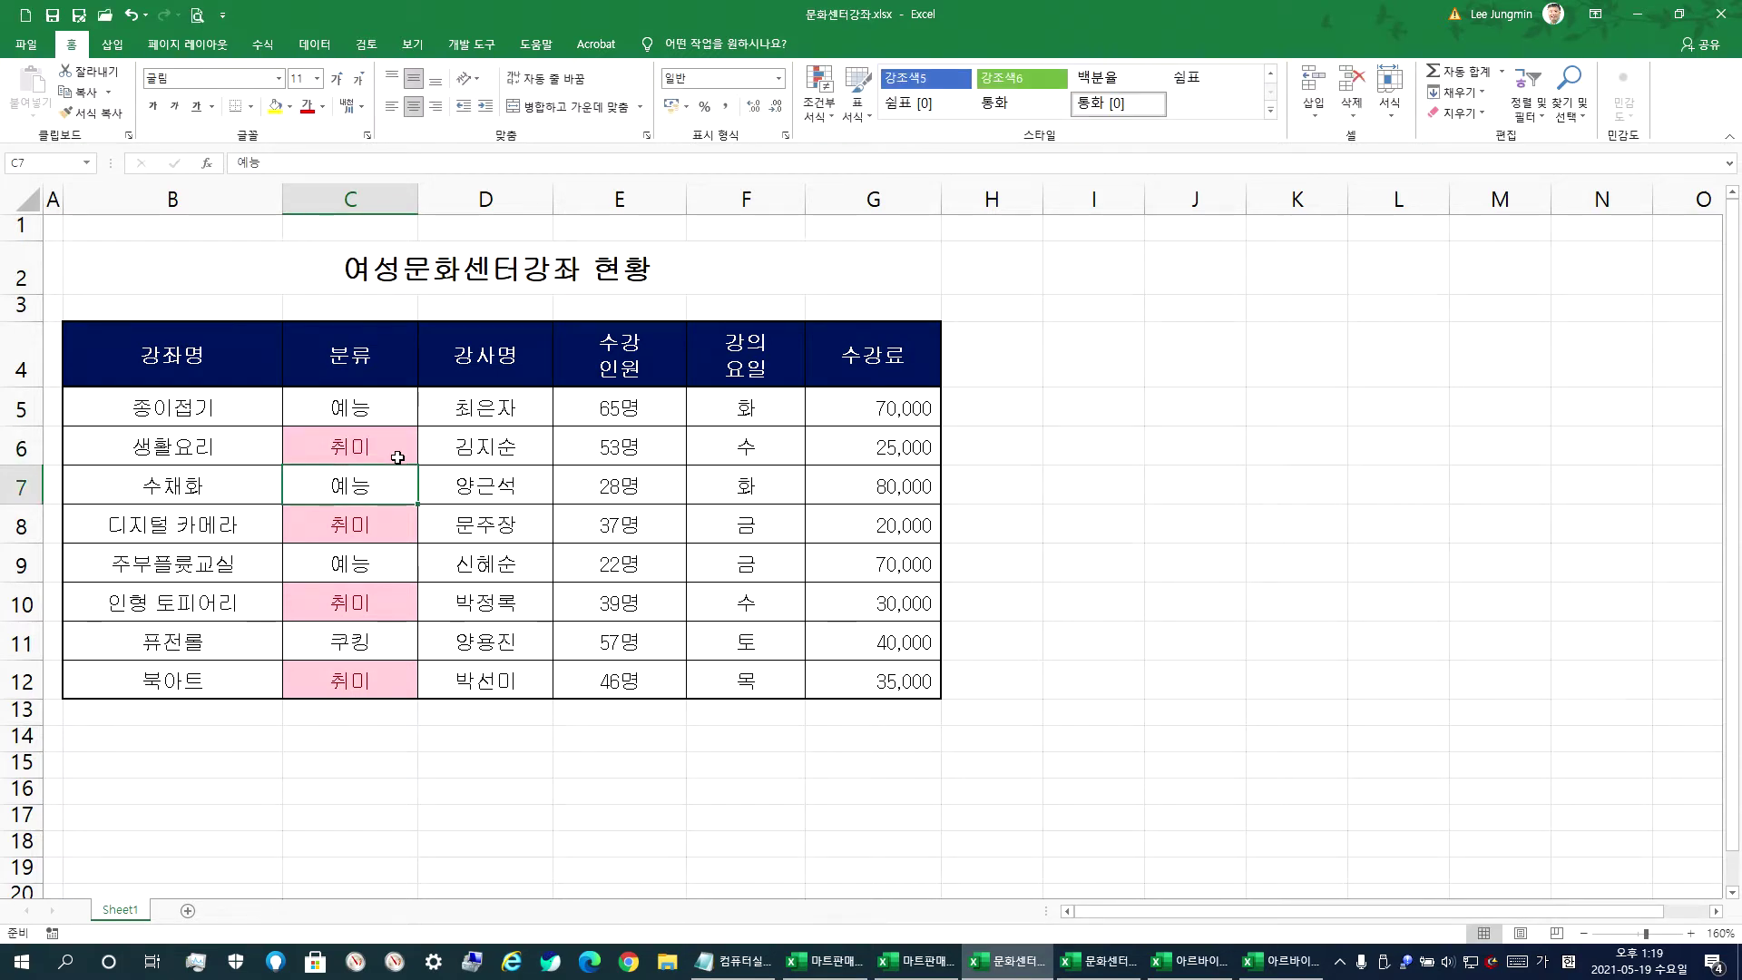
# - Undo the change to C6 and enter 취미 in C5 again
pyautogui.hotkey('ctrl', 'z')
pyautogui.press('Up')
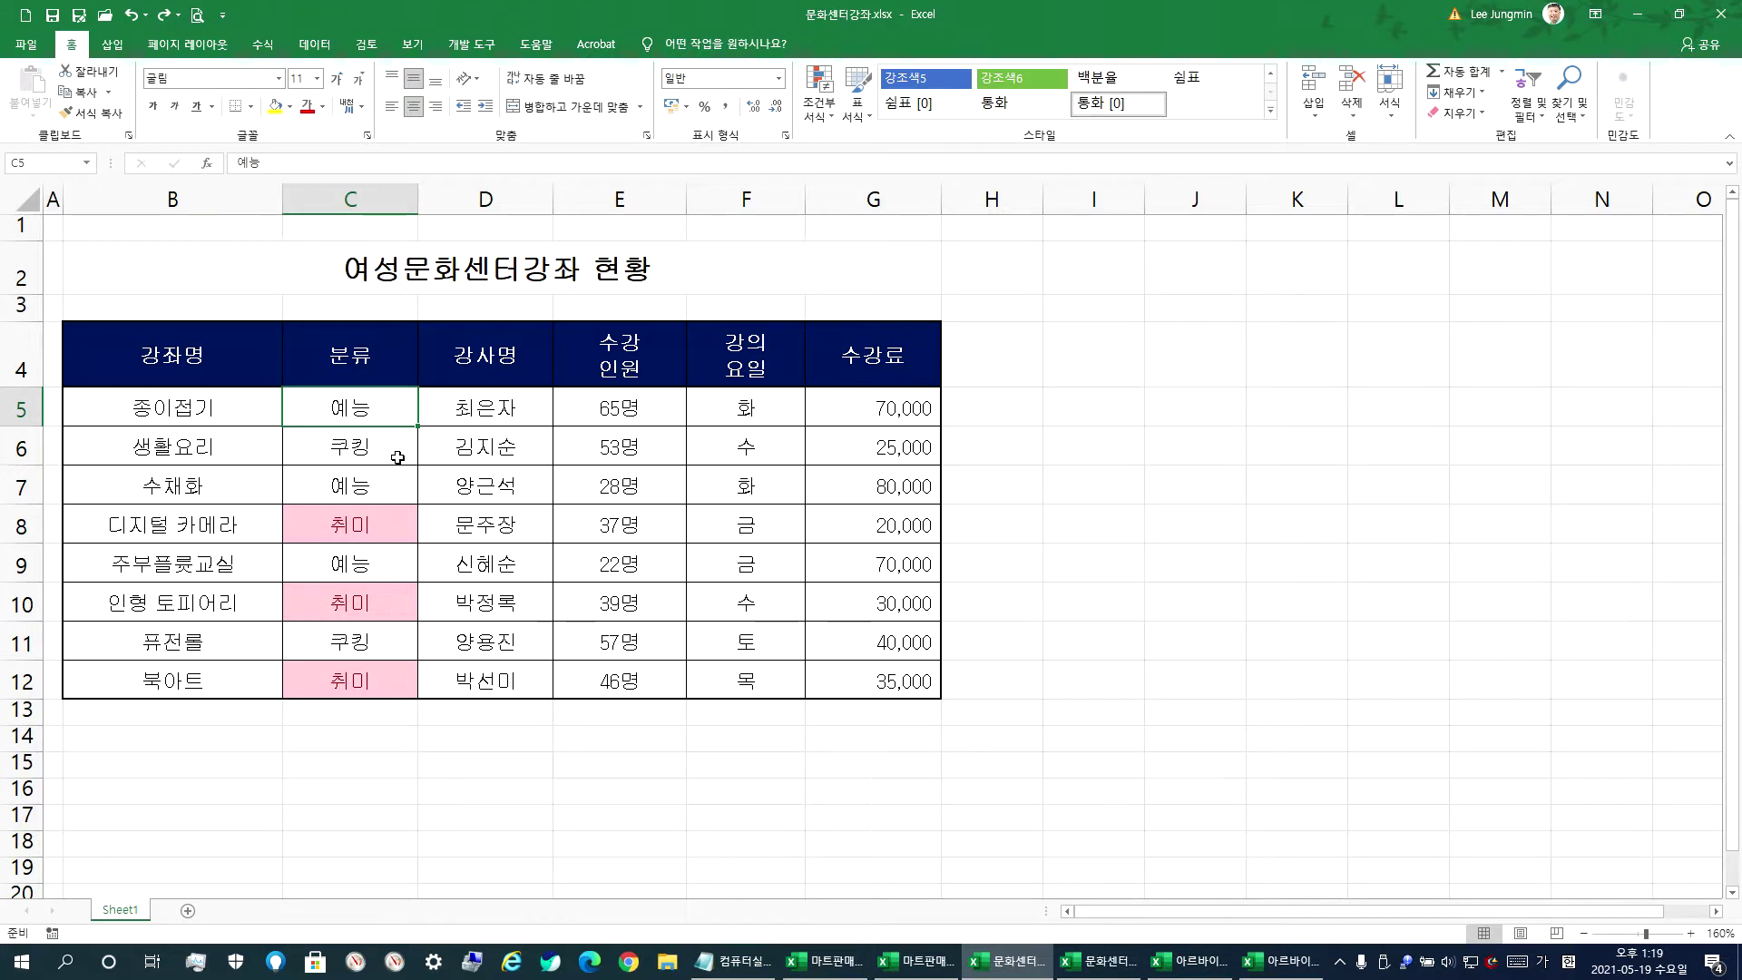
pyautogui.write('취미')
pyautogui.press('Return')
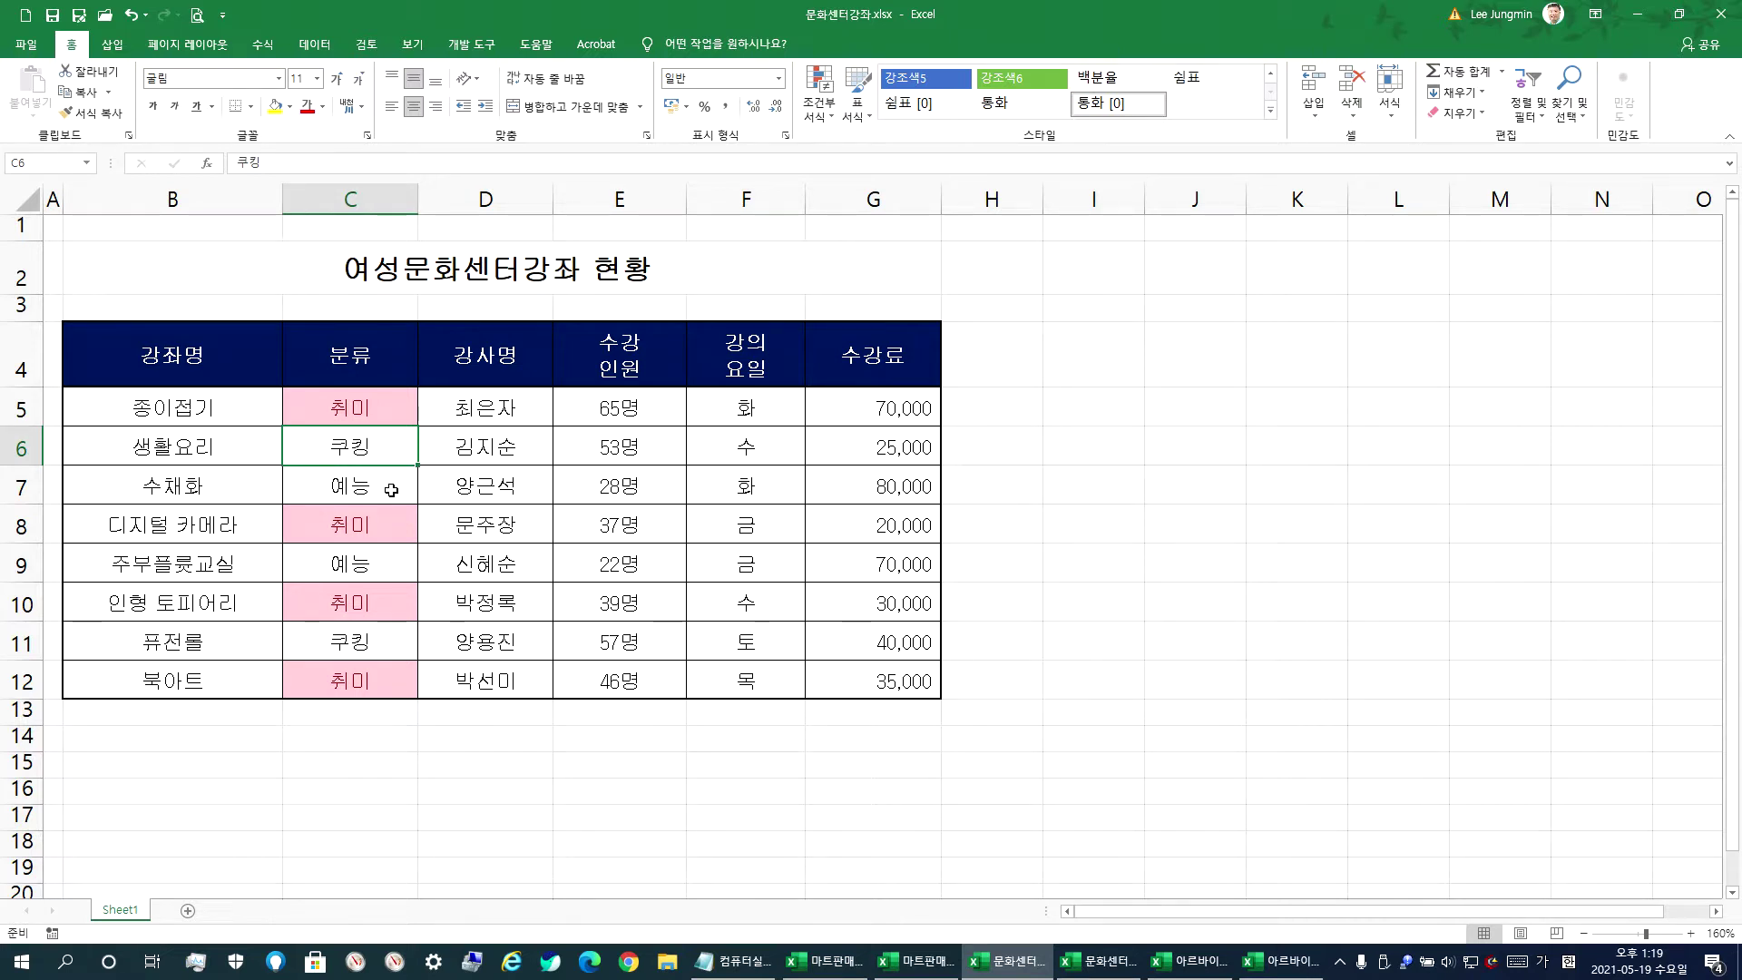
# - Apply red gradient-fill data bars to the 수강료 values in G5:G12
pyautogui.click(856, 435)
pyautogui.moveTo(887, 406); pyautogui.dragTo(832, 671)
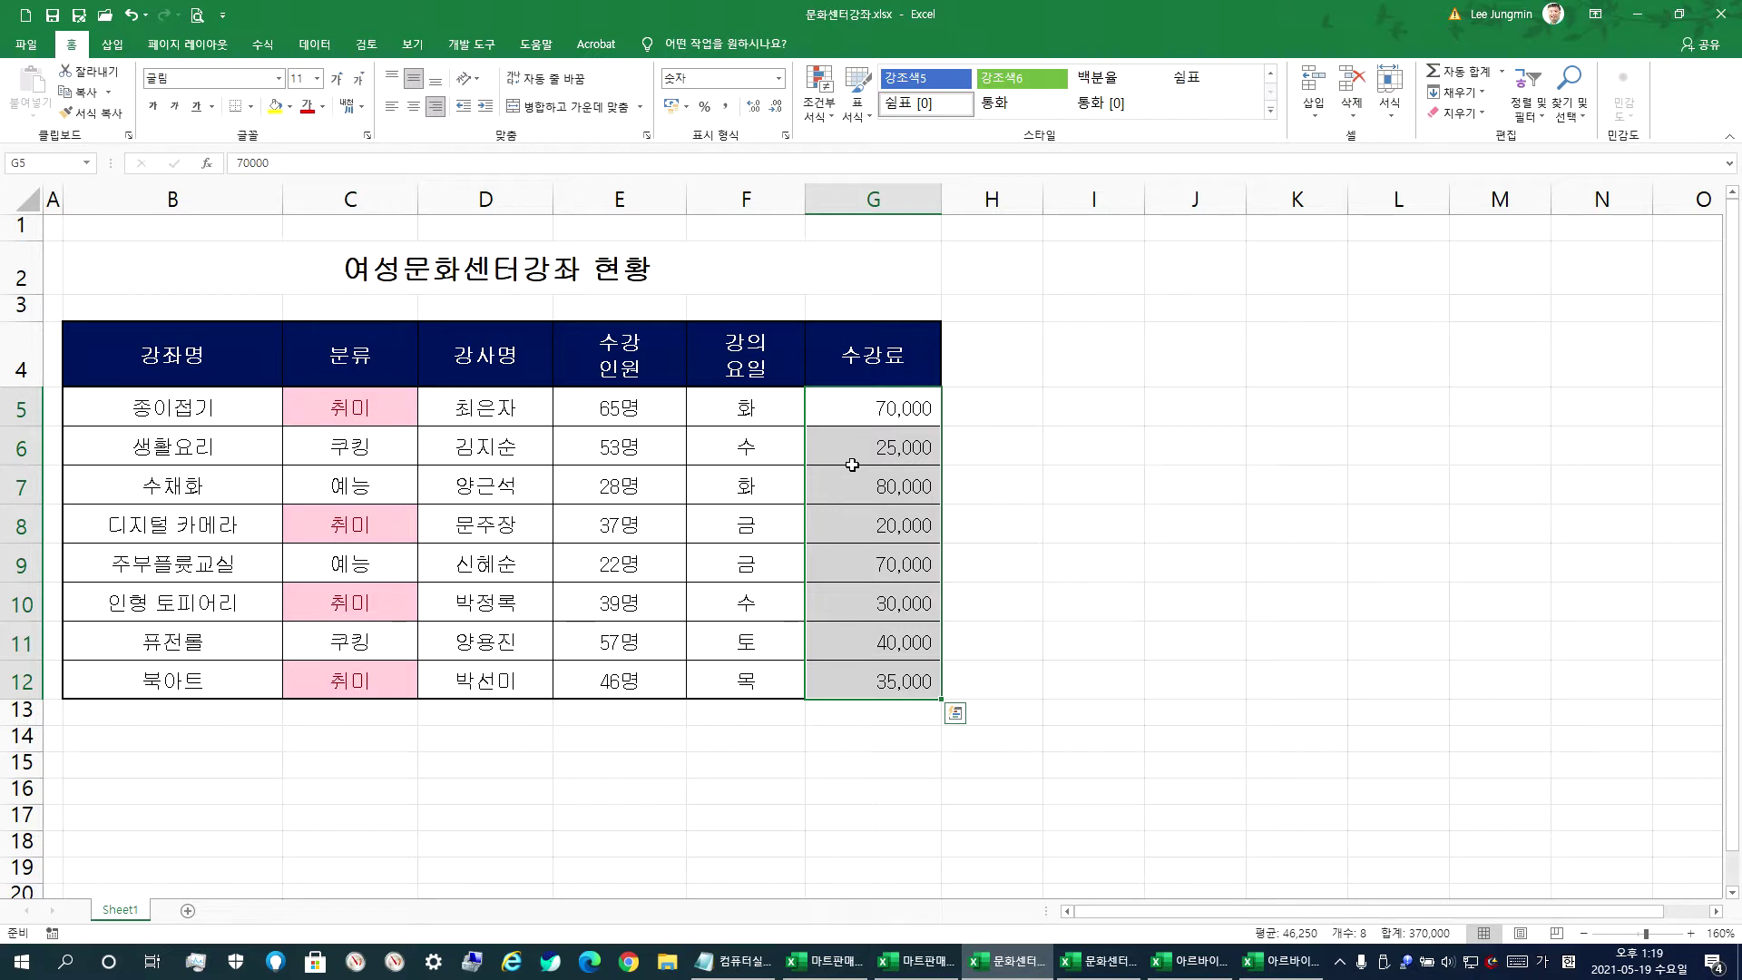
pyautogui.click(866, 417)
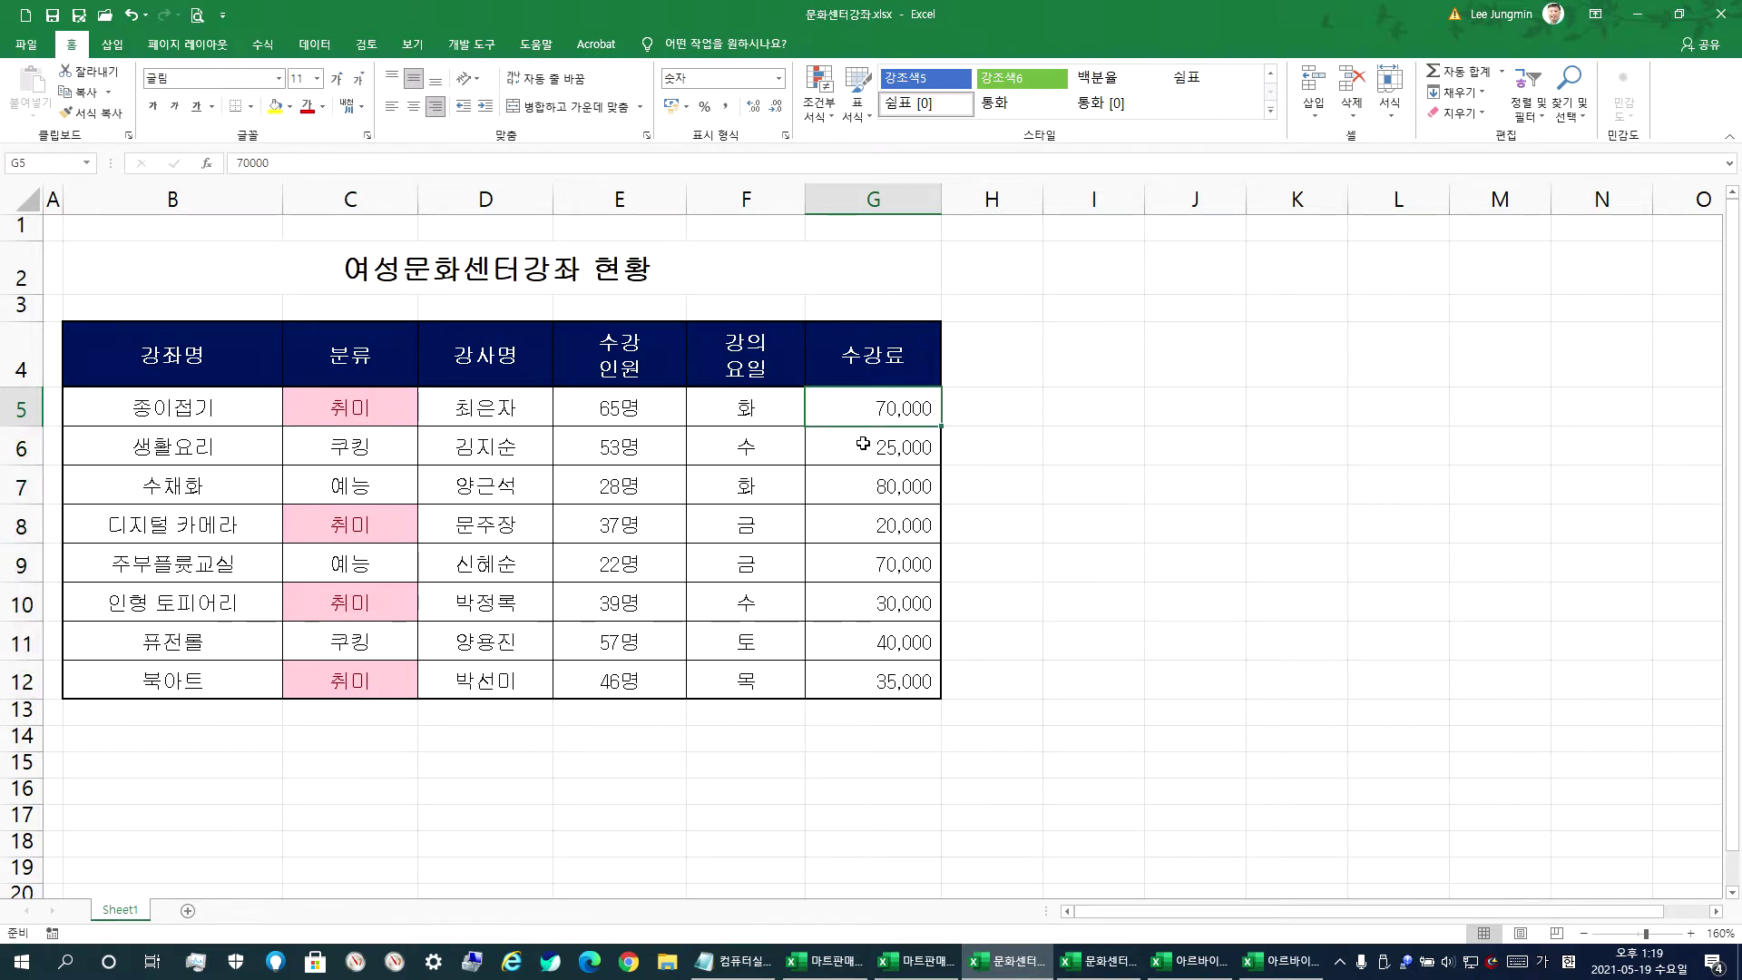
pyautogui.click(866, 487)
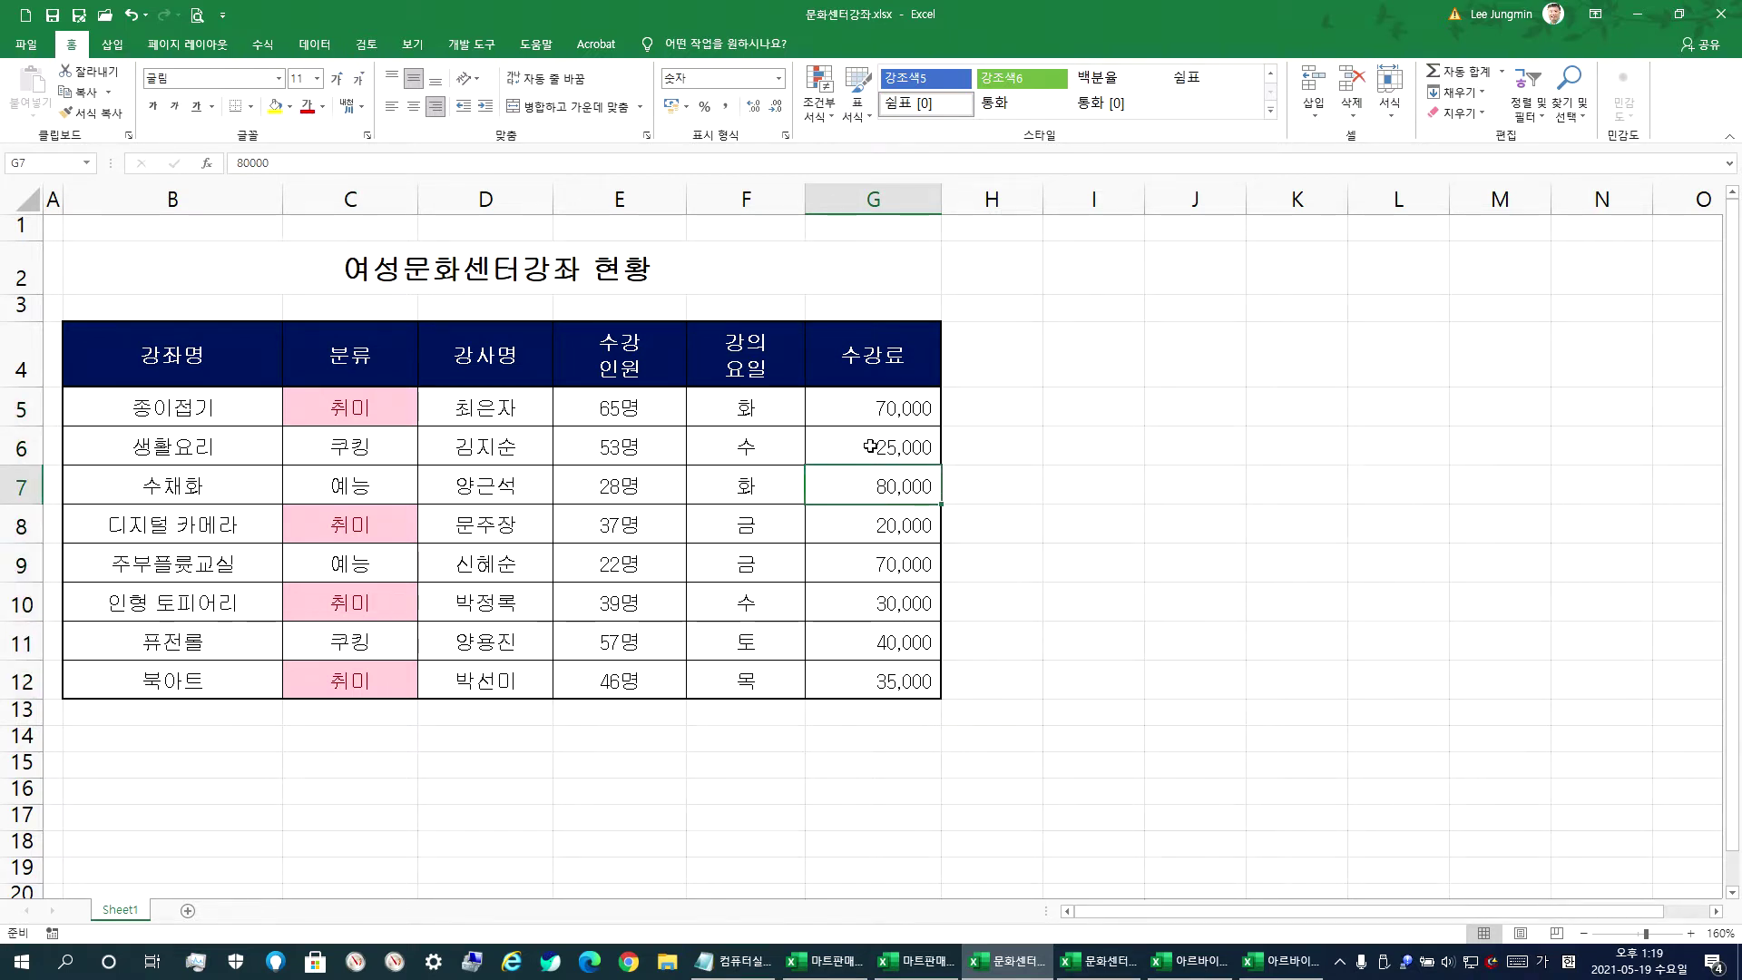
pyautogui.moveTo(859, 409); pyautogui.dragTo(828, 672)
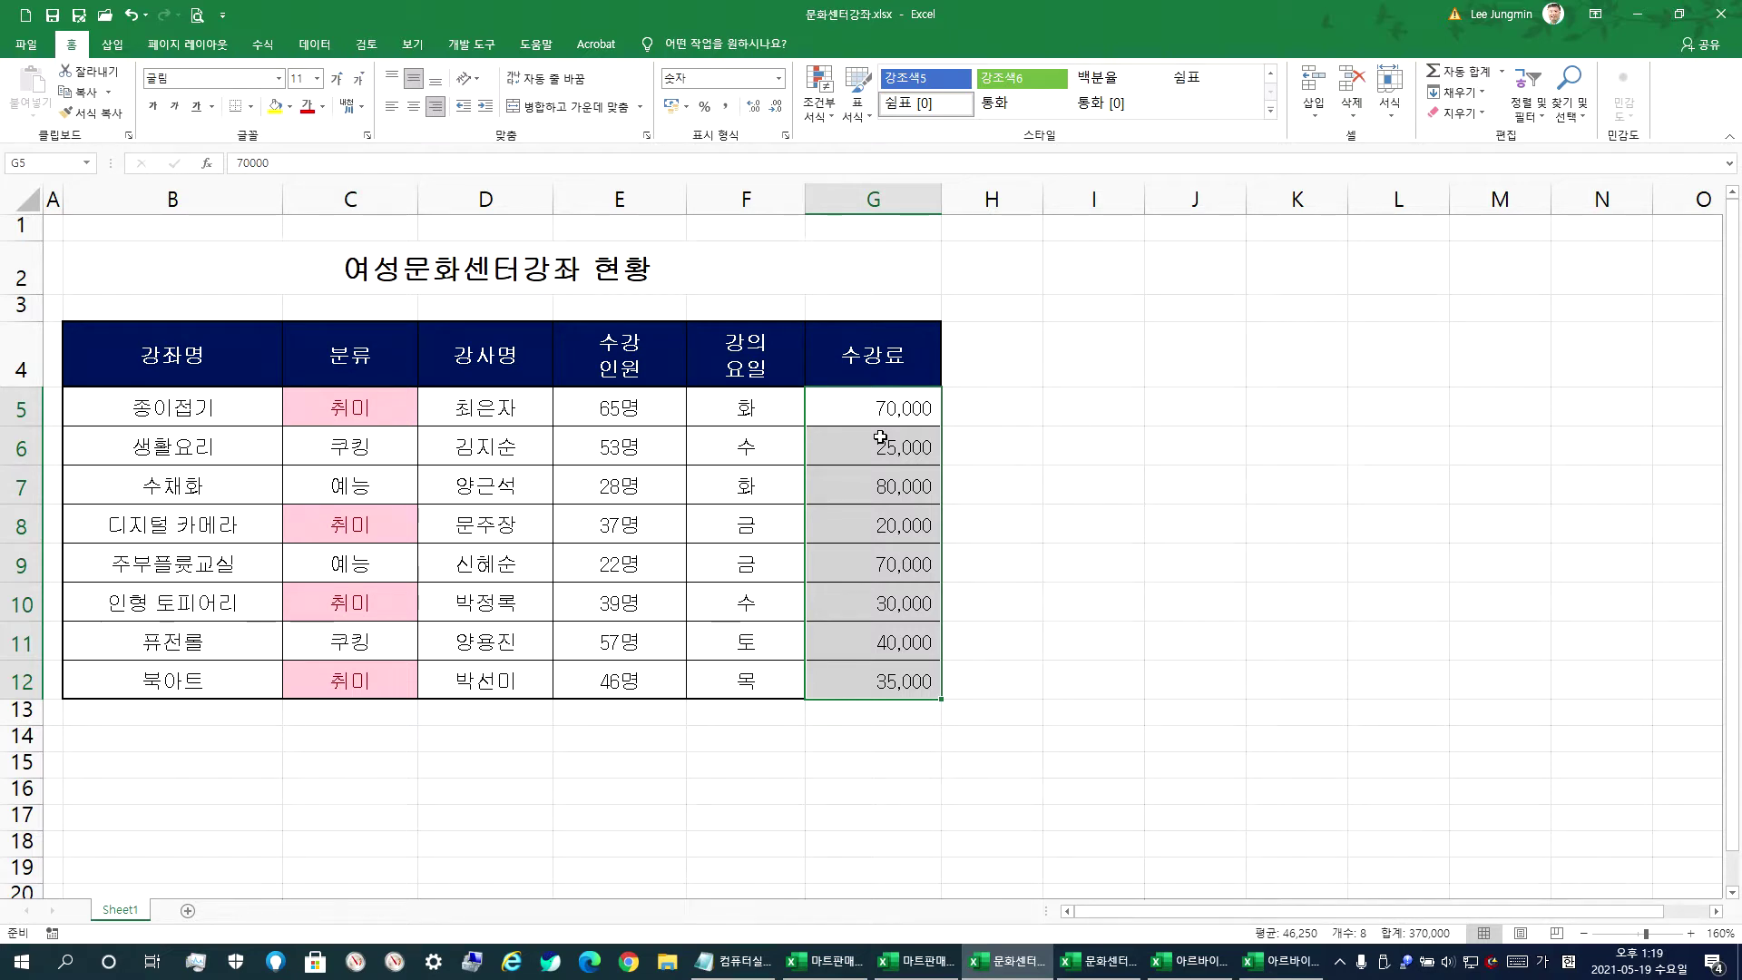
pyautogui.scroll(-2, 849, 608)
pyautogui.scroll(2, 852, 609)
pyautogui.click(819, 109)
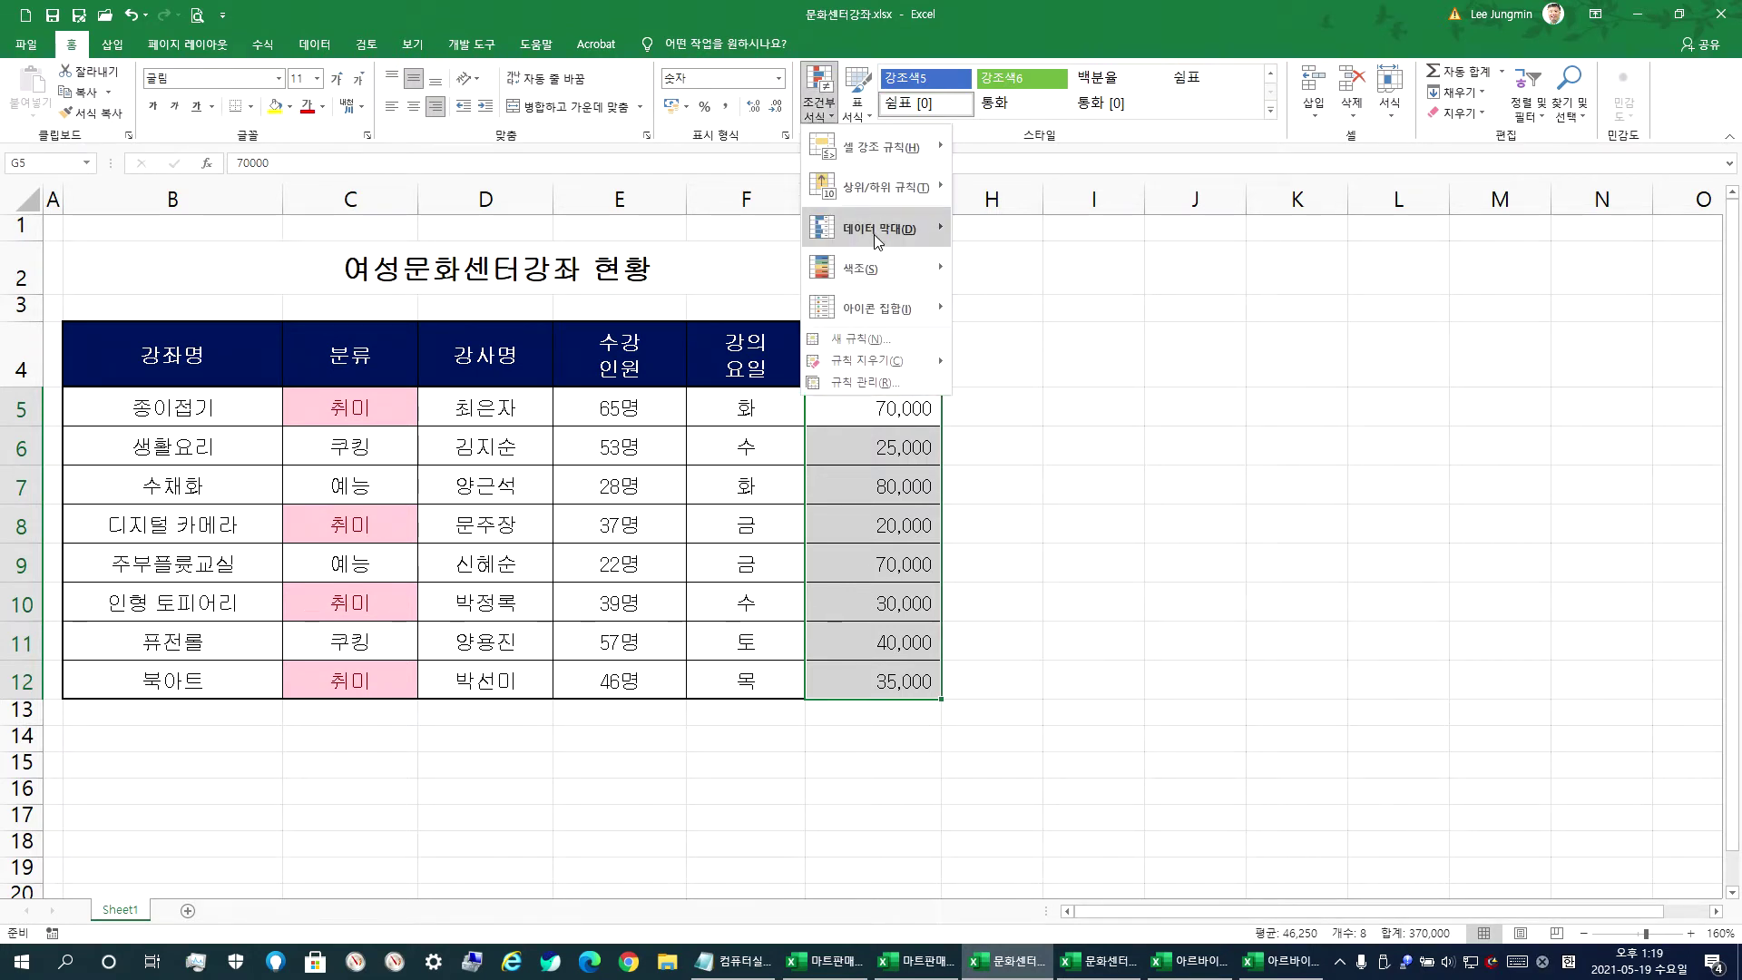
pyautogui.moveTo(873, 234)
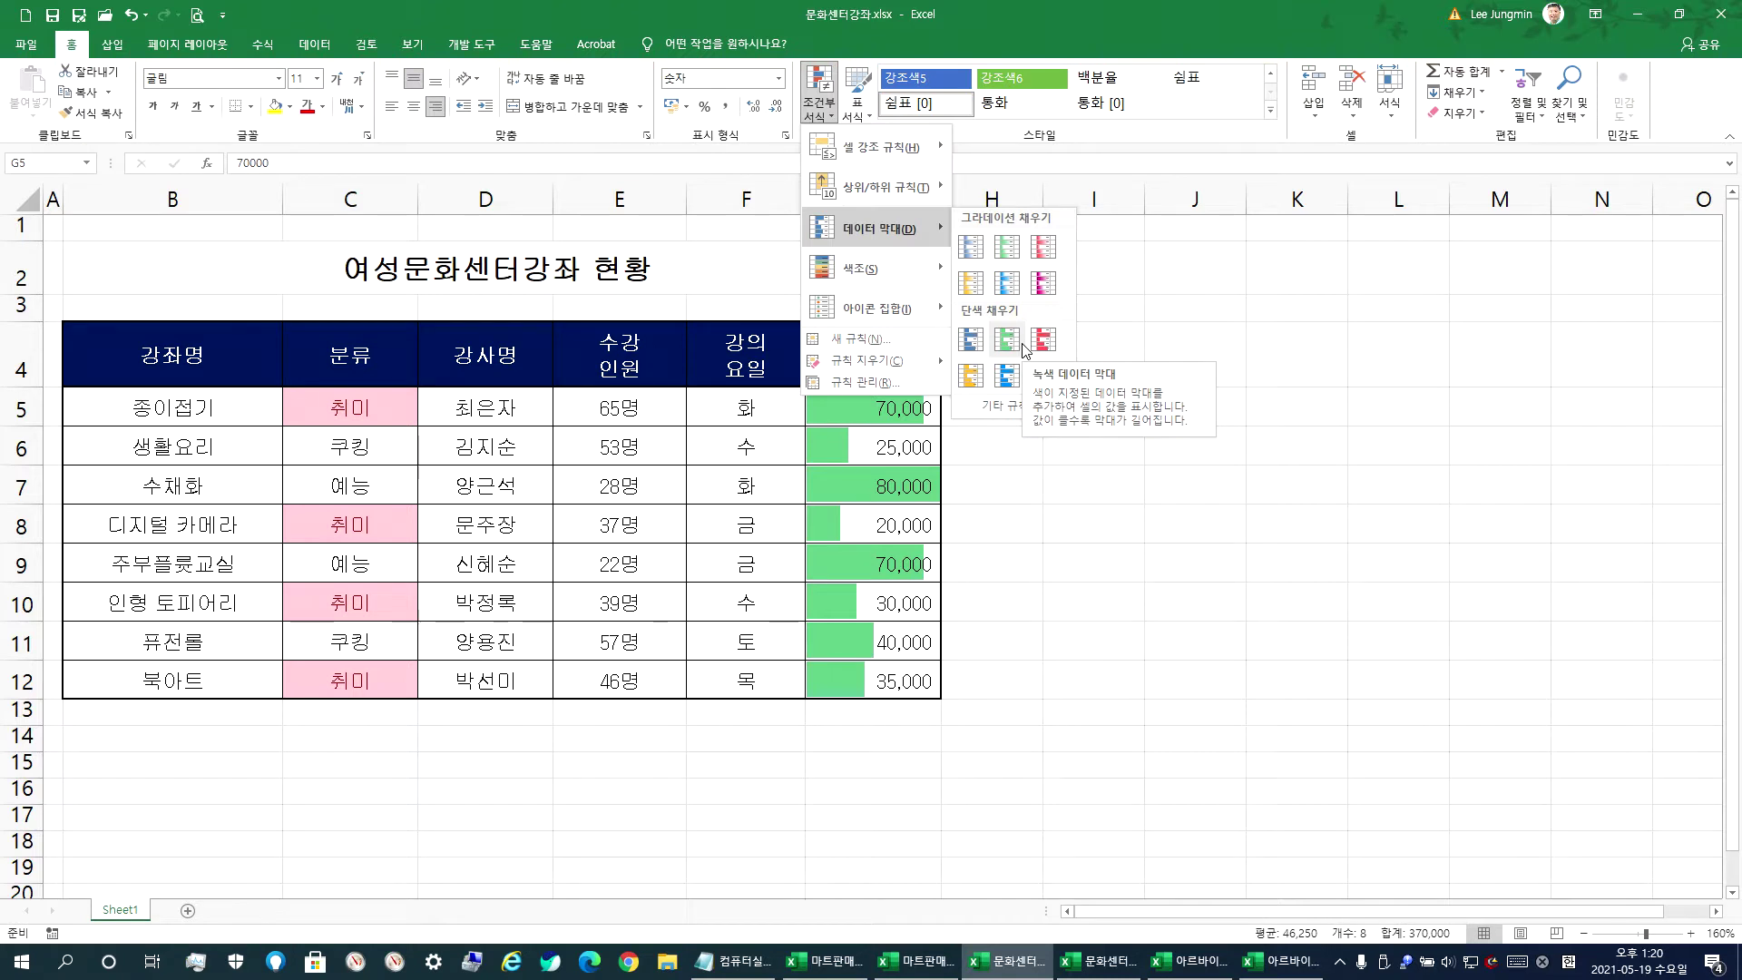
pyautogui.click(1041, 247)
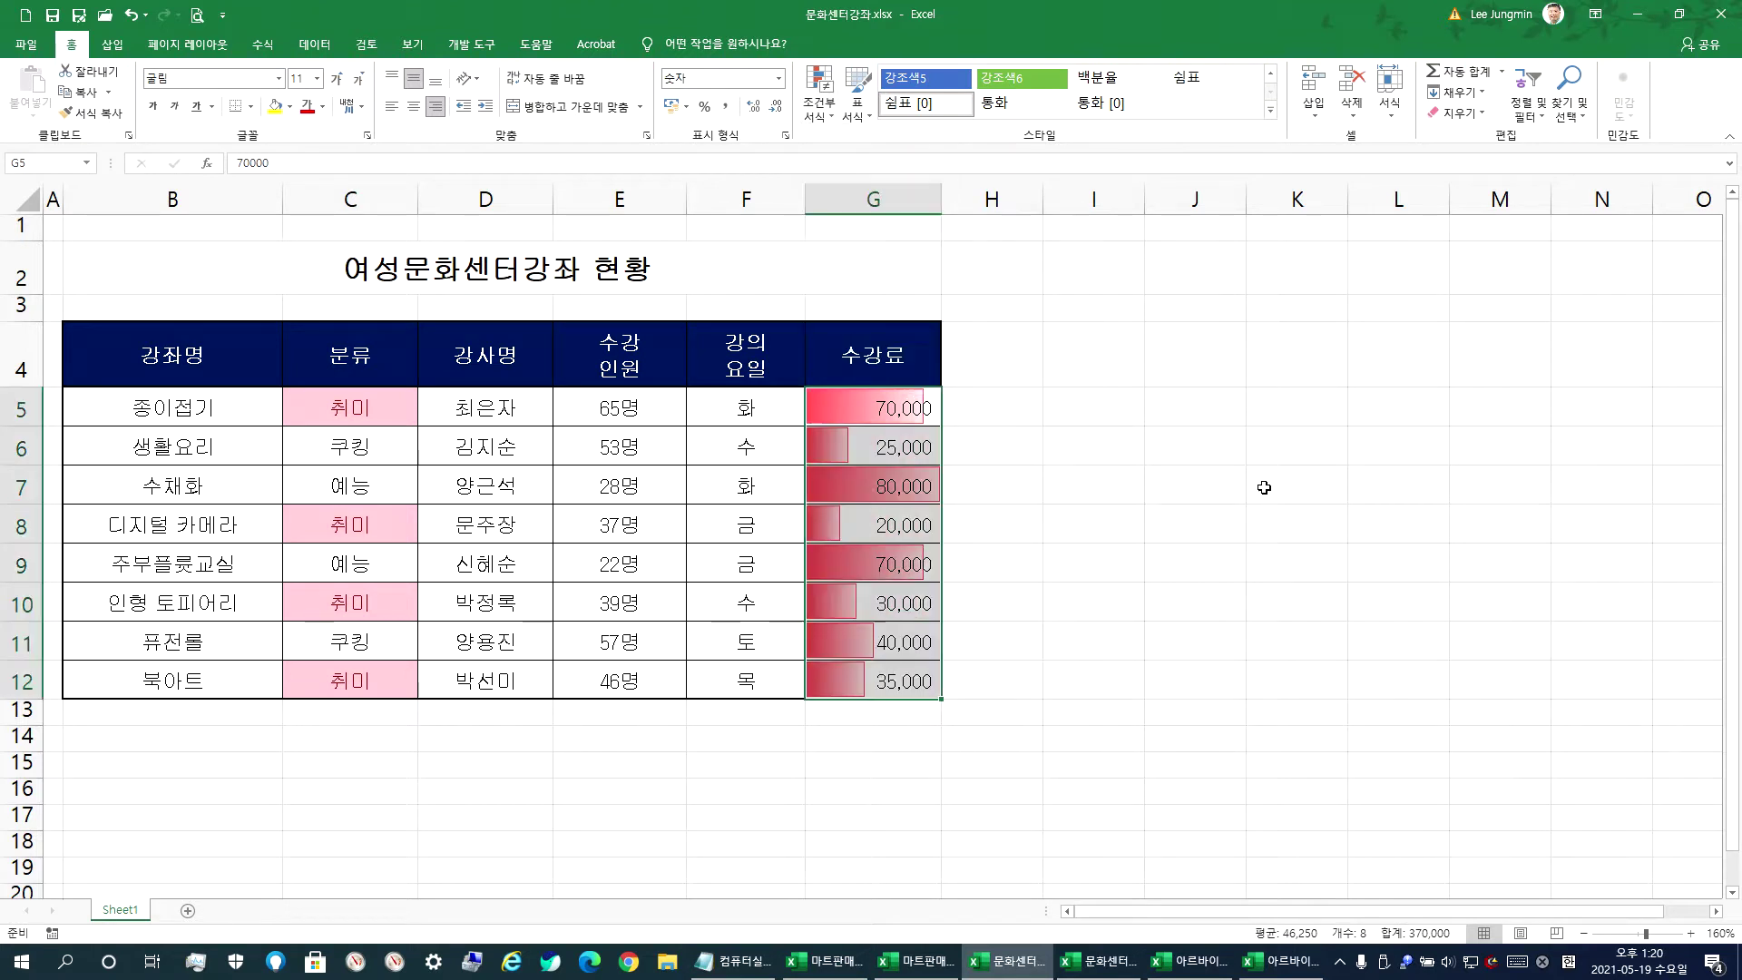
pyautogui.click(1218, 482)
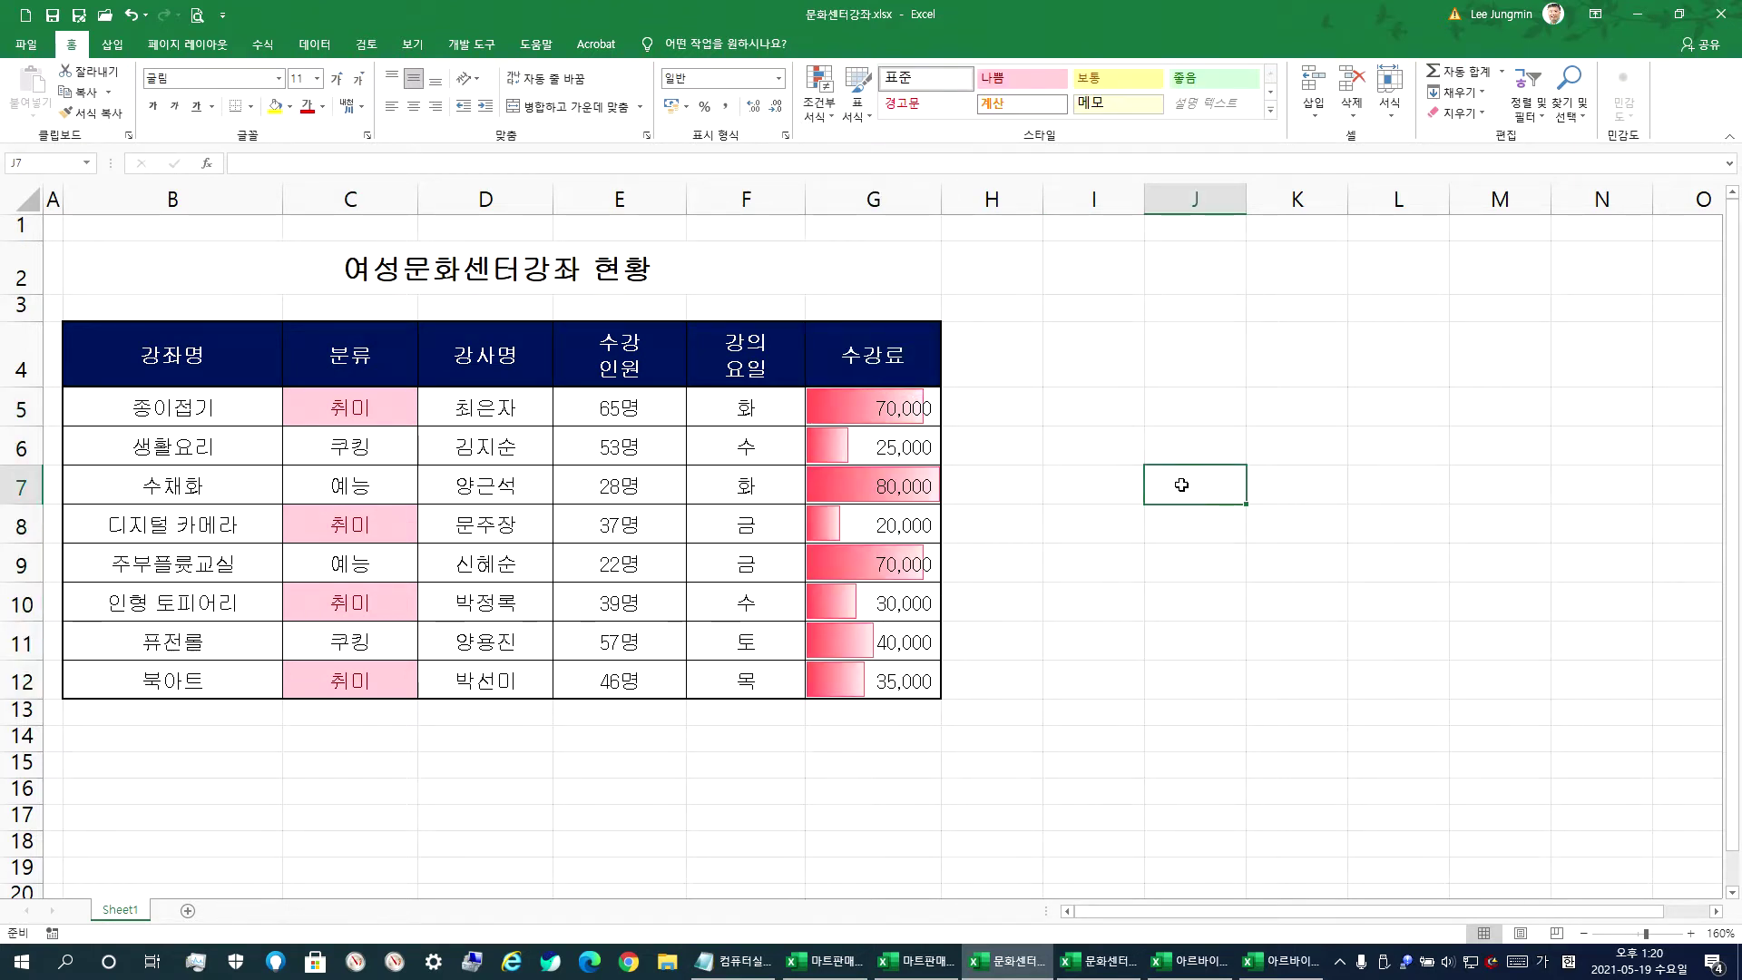
# - Set the 디지털 카메라 course fee in G8 to 150,000 to test the data bars
pyautogui.click(867, 479)
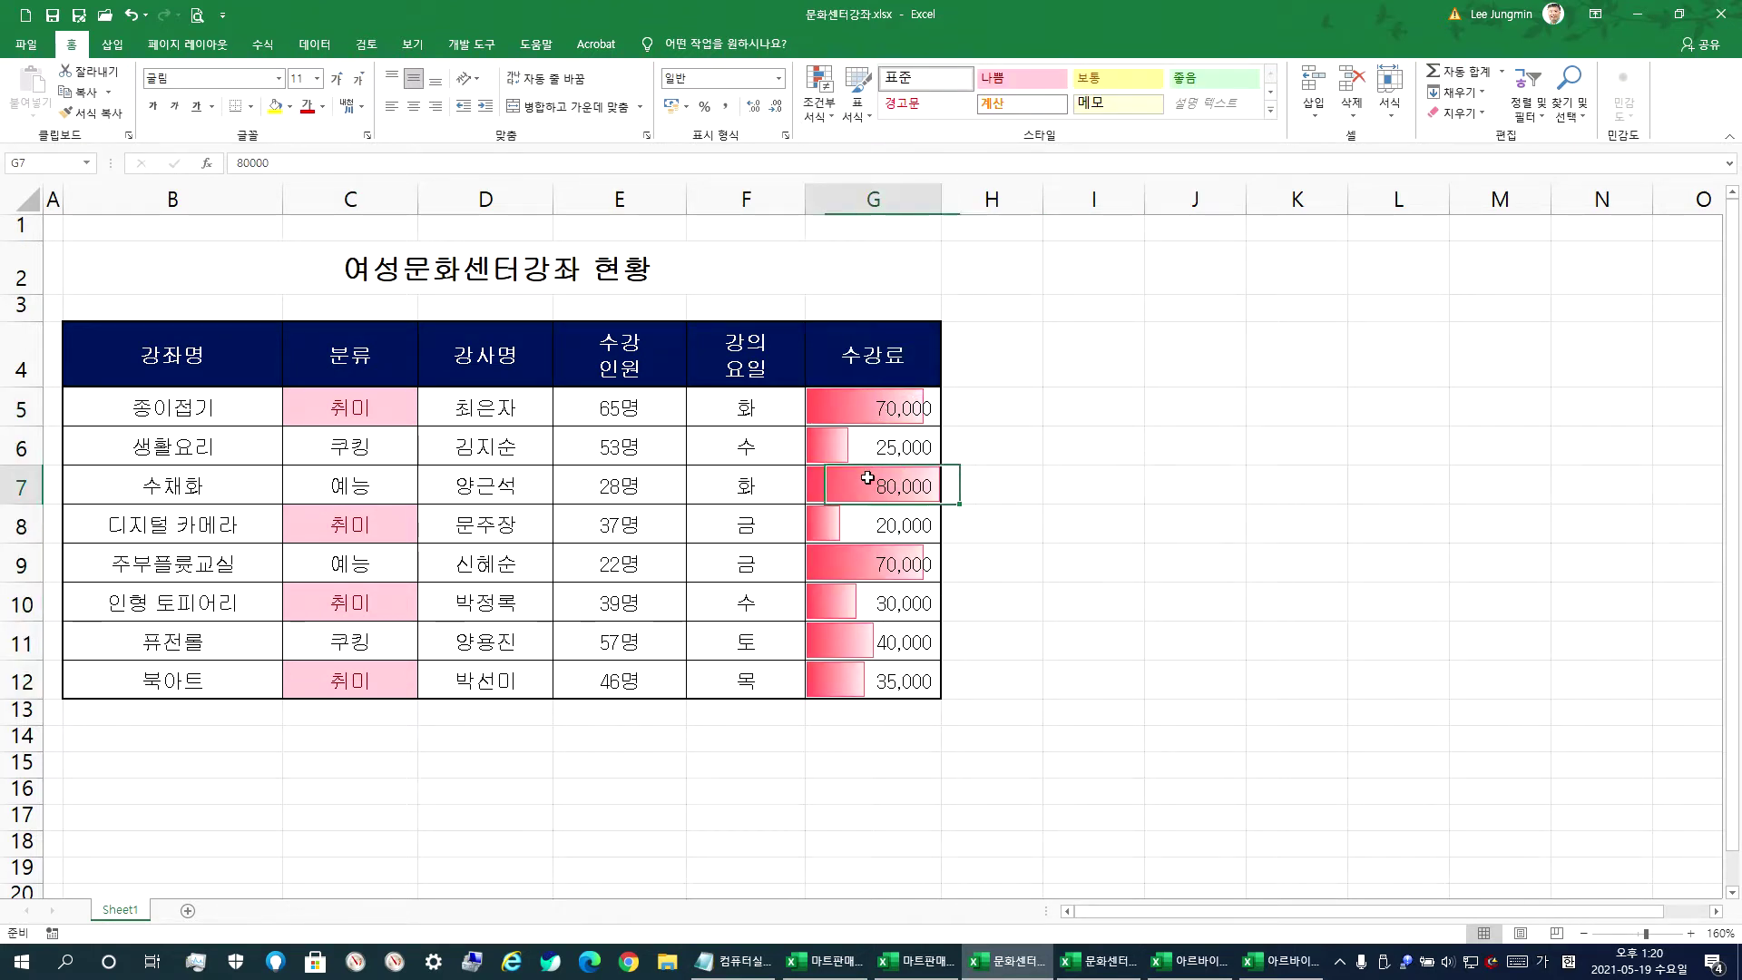
pyautogui.click(830, 519)
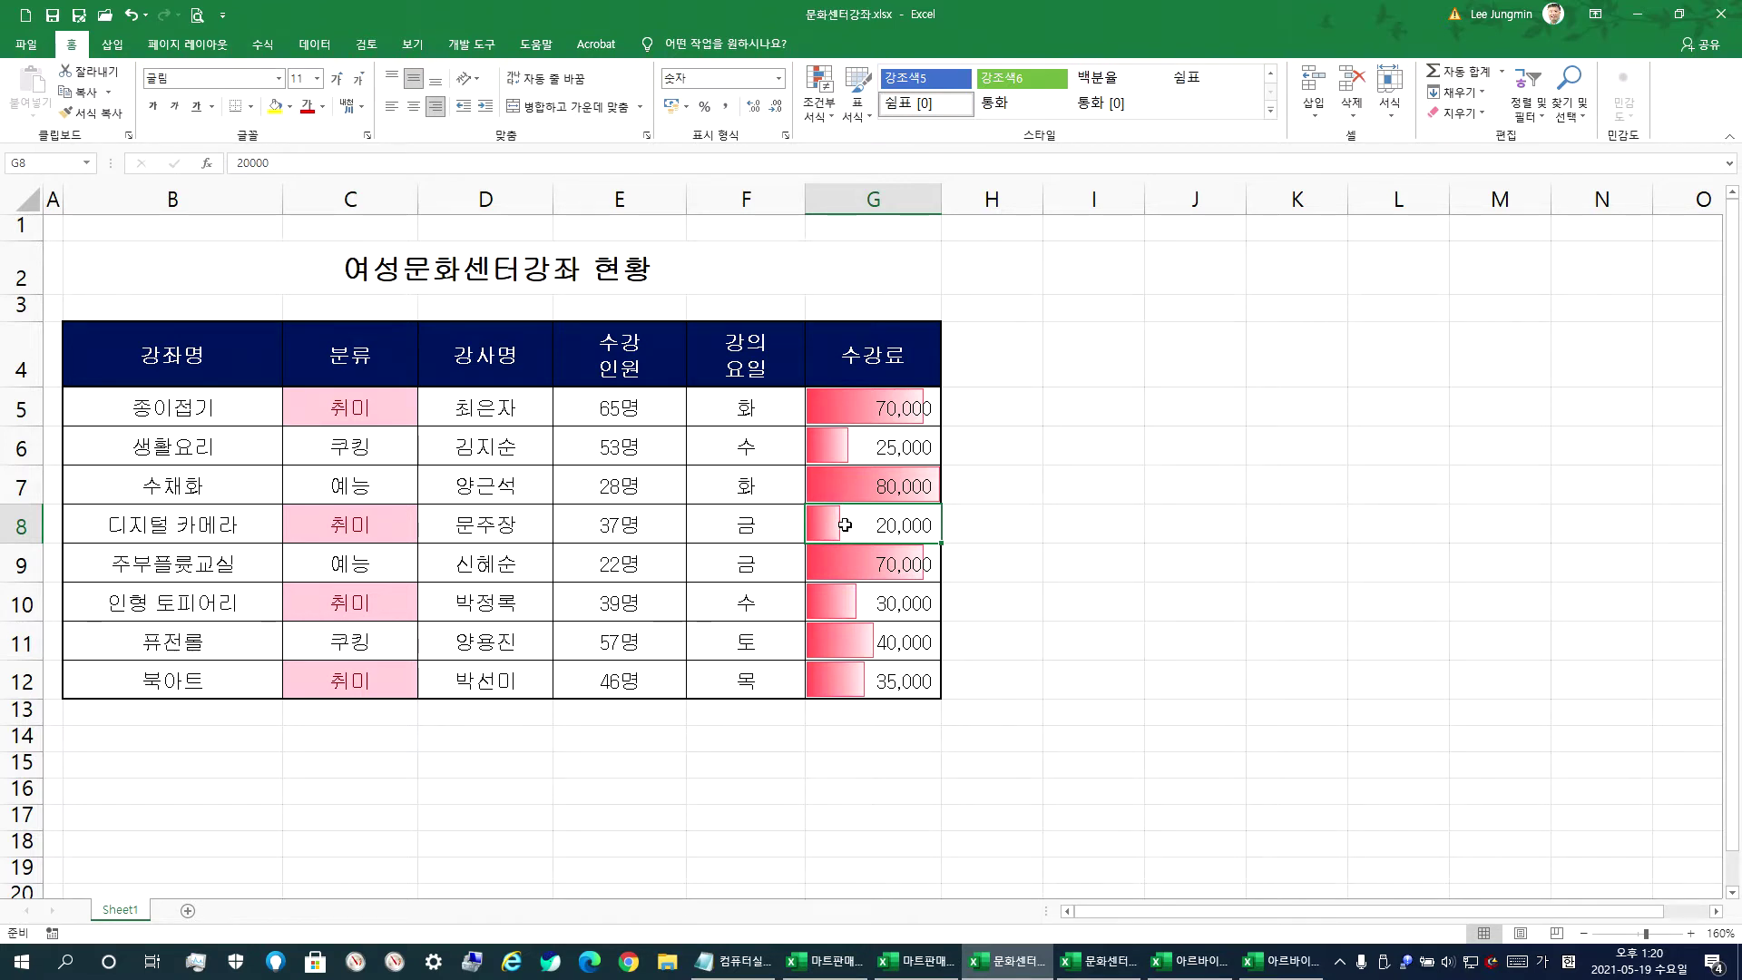
pyautogui.click(863, 590)
pyautogui.click(863, 525)
pyautogui.write('150,000')
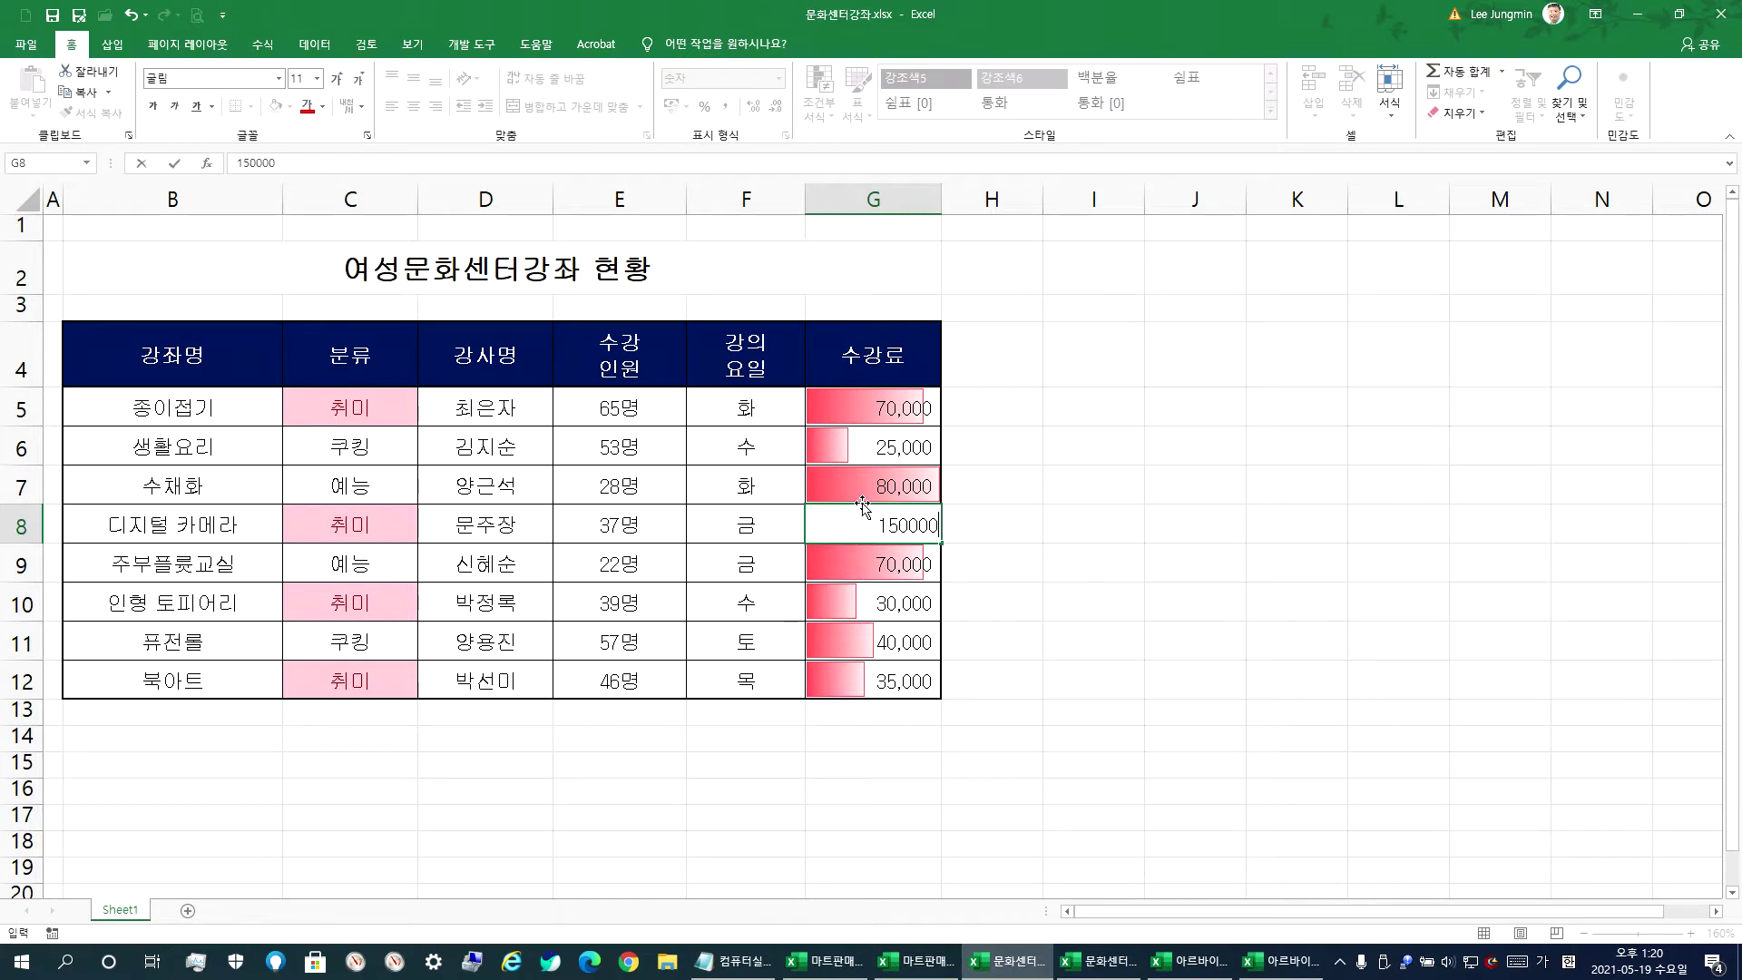
pyautogui.press('Return')
pyautogui.click(887, 513)
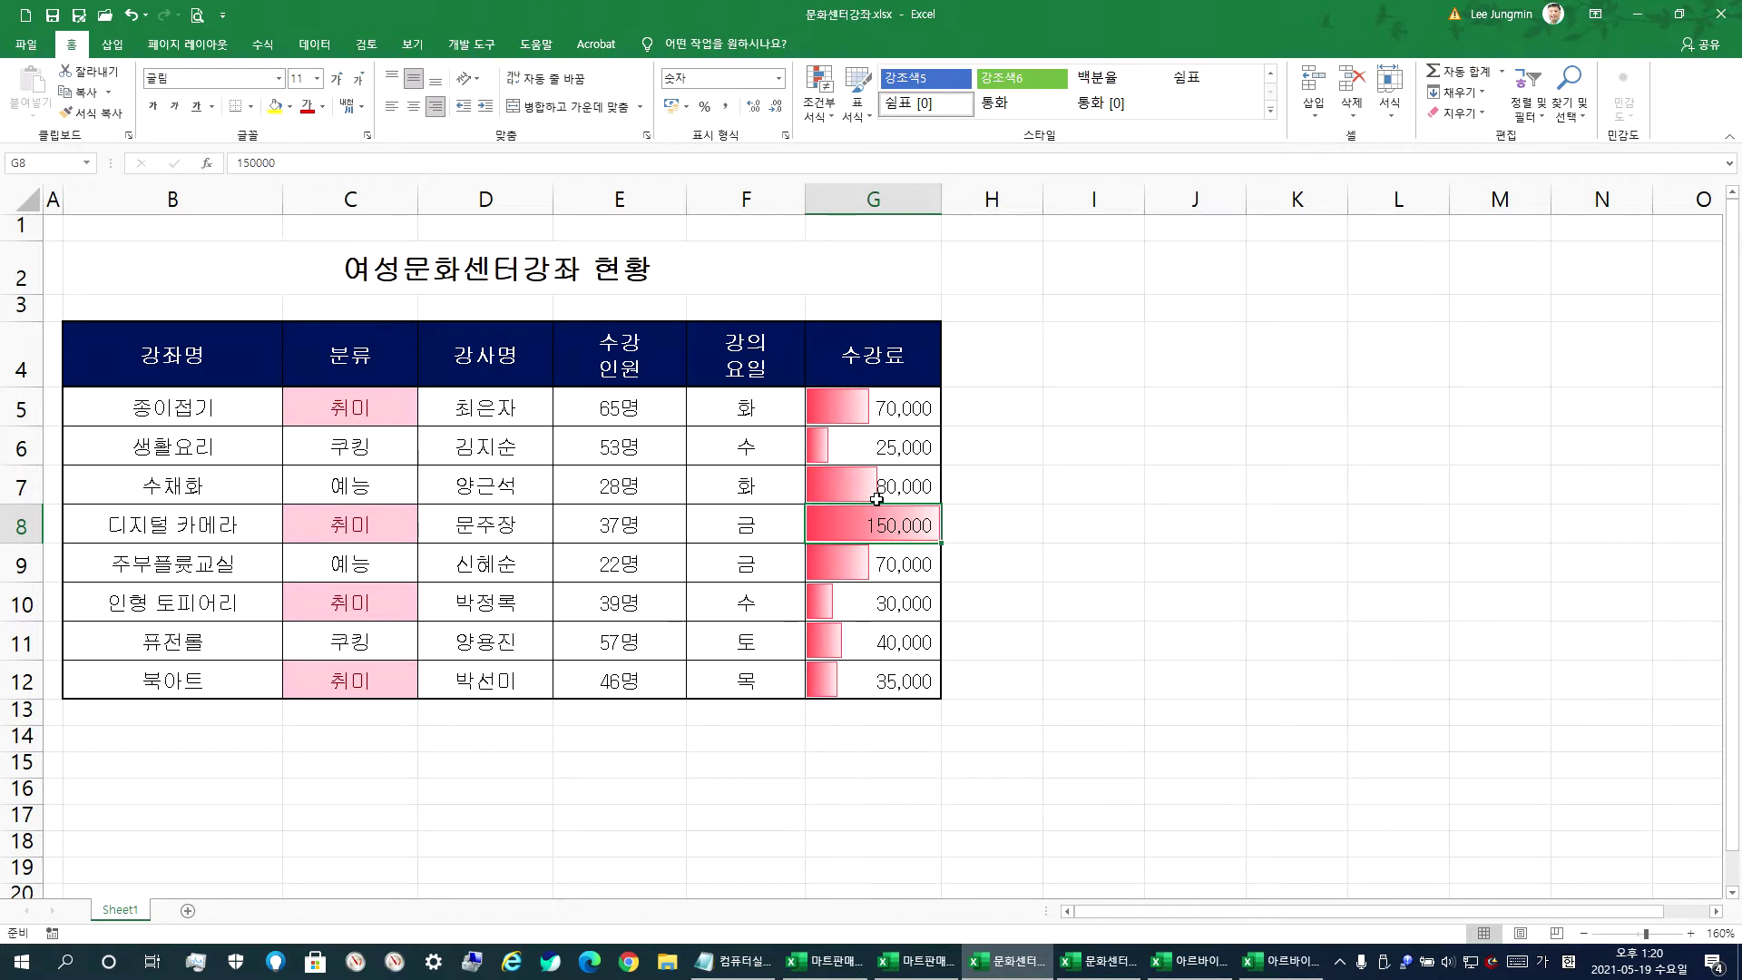
# - Undo the last change to the 디지털 카메라 course fee in G8
pyautogui.hotkey('ctrl', 'z')
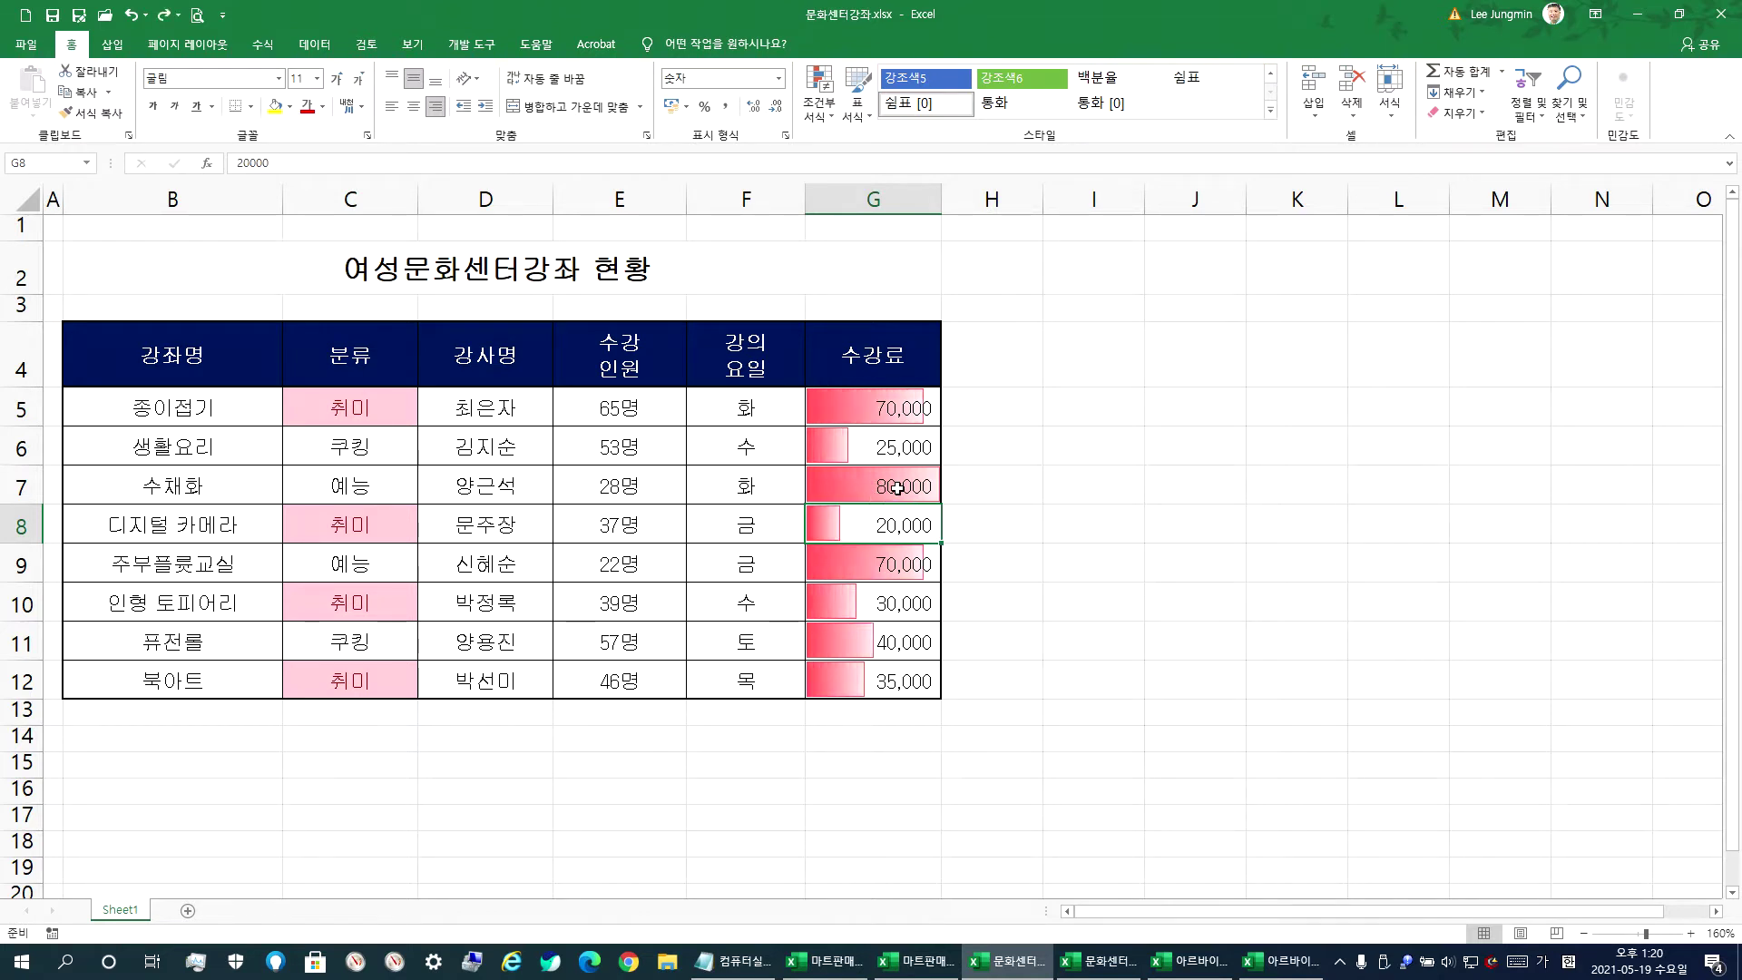
pyautogui.click(895, 488)
pyautogui.click(879, 560)
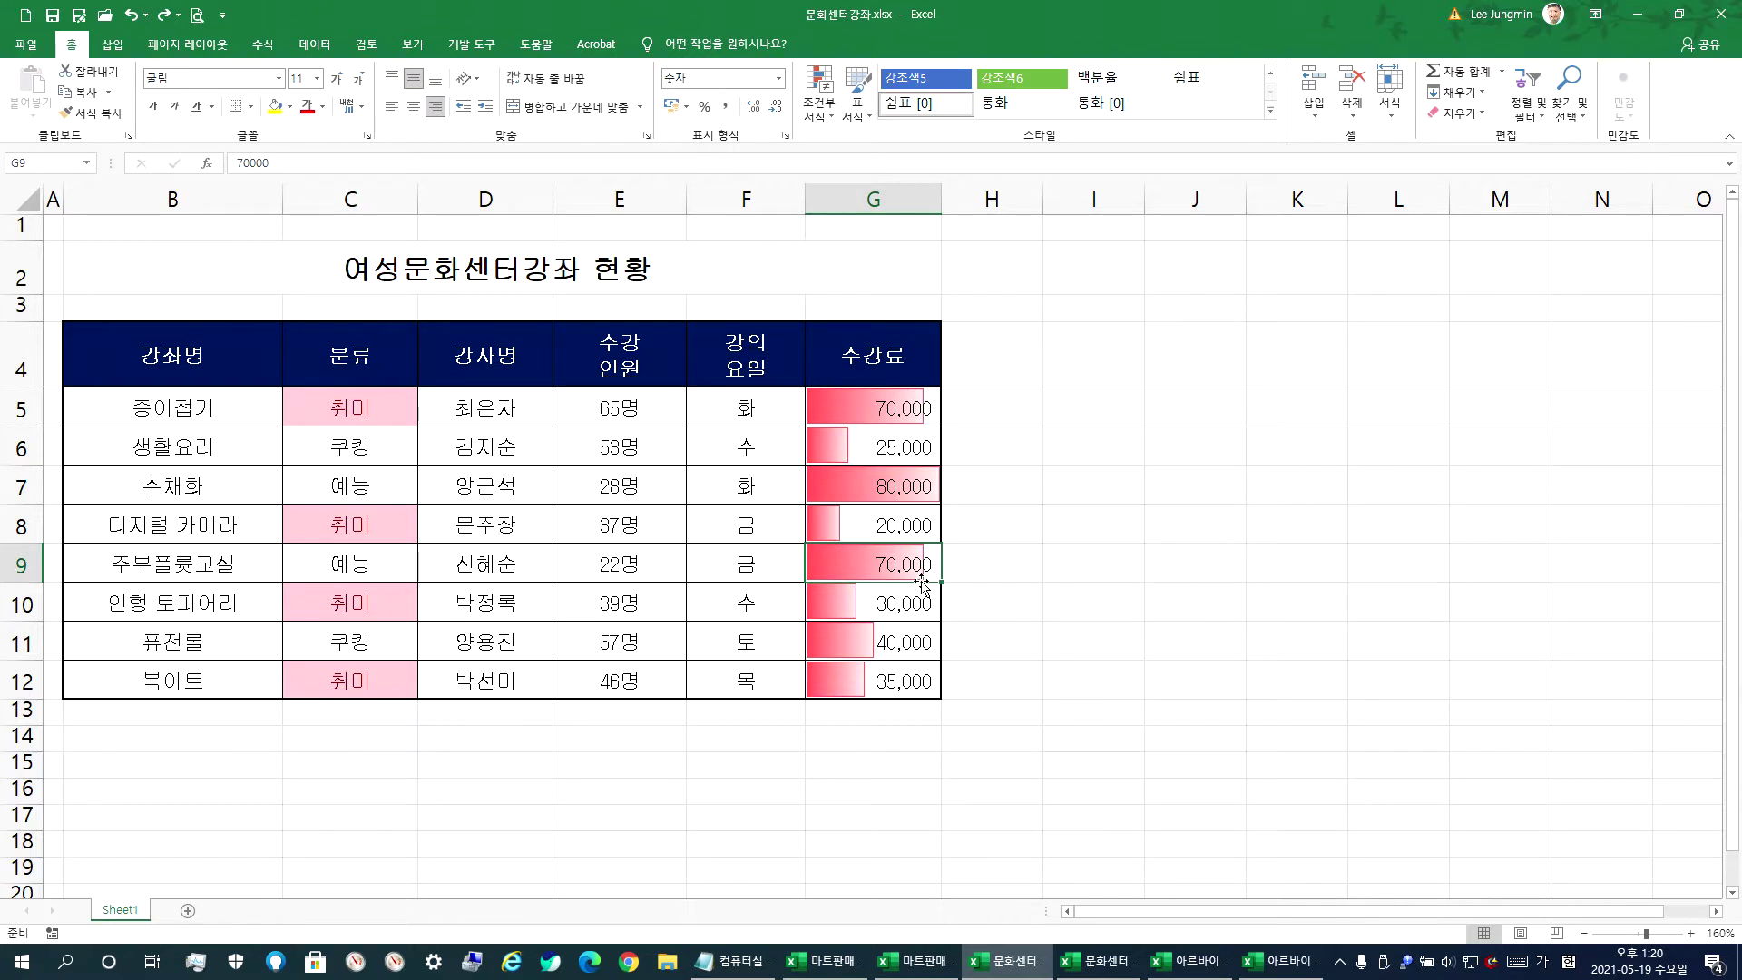
pyautogui.click(855, 635)
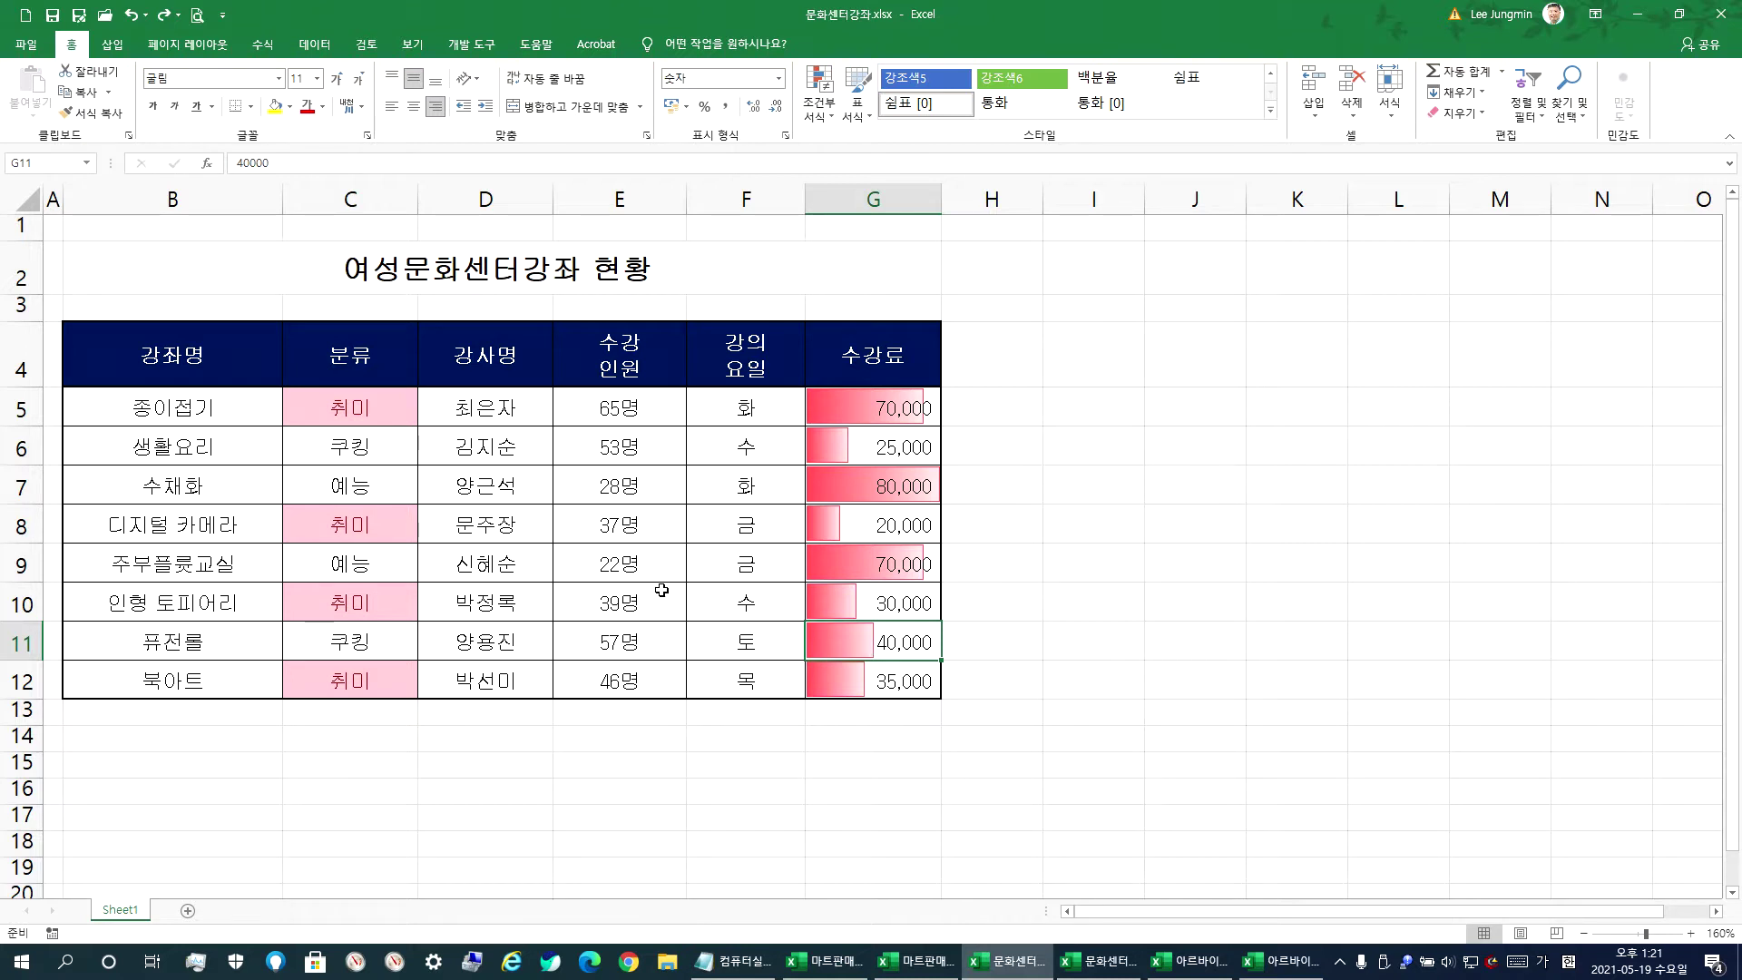
# - Apply the 3 Triangles (삼각형 3개) icon set to the 수강 인원 values in E5:E12
pyautogui.moveTo(599, 408); pyautogui.dragTo(622, 662)
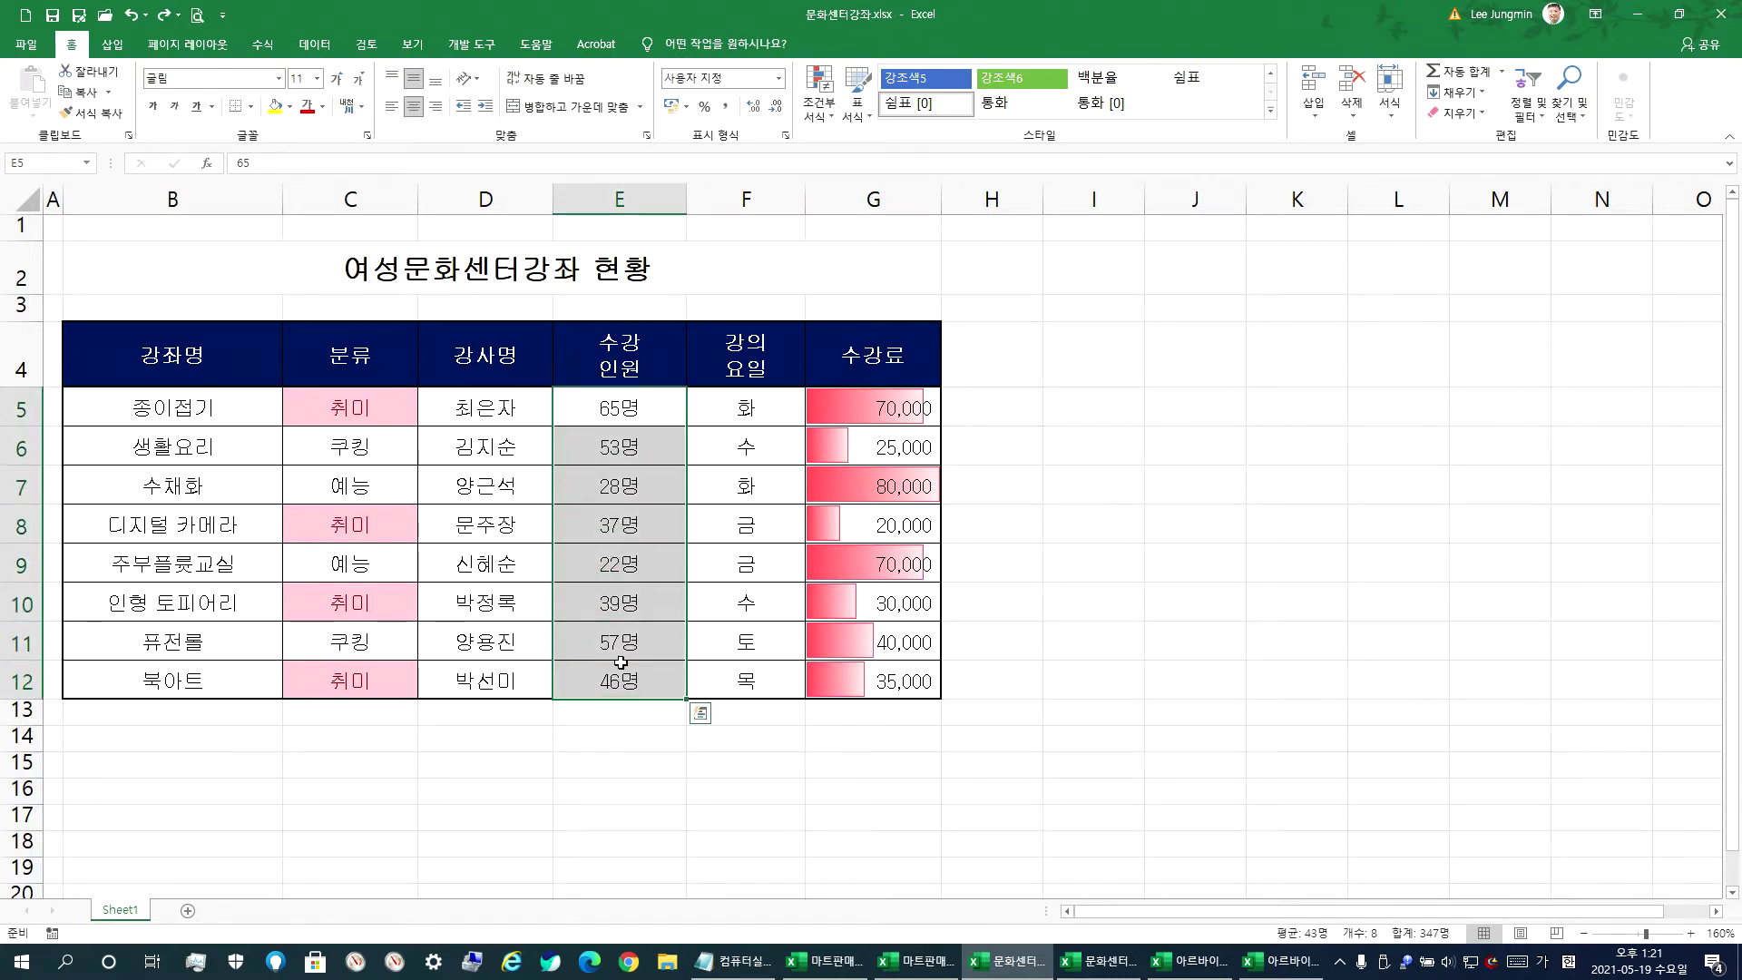
pyautogui.click(819, 113)
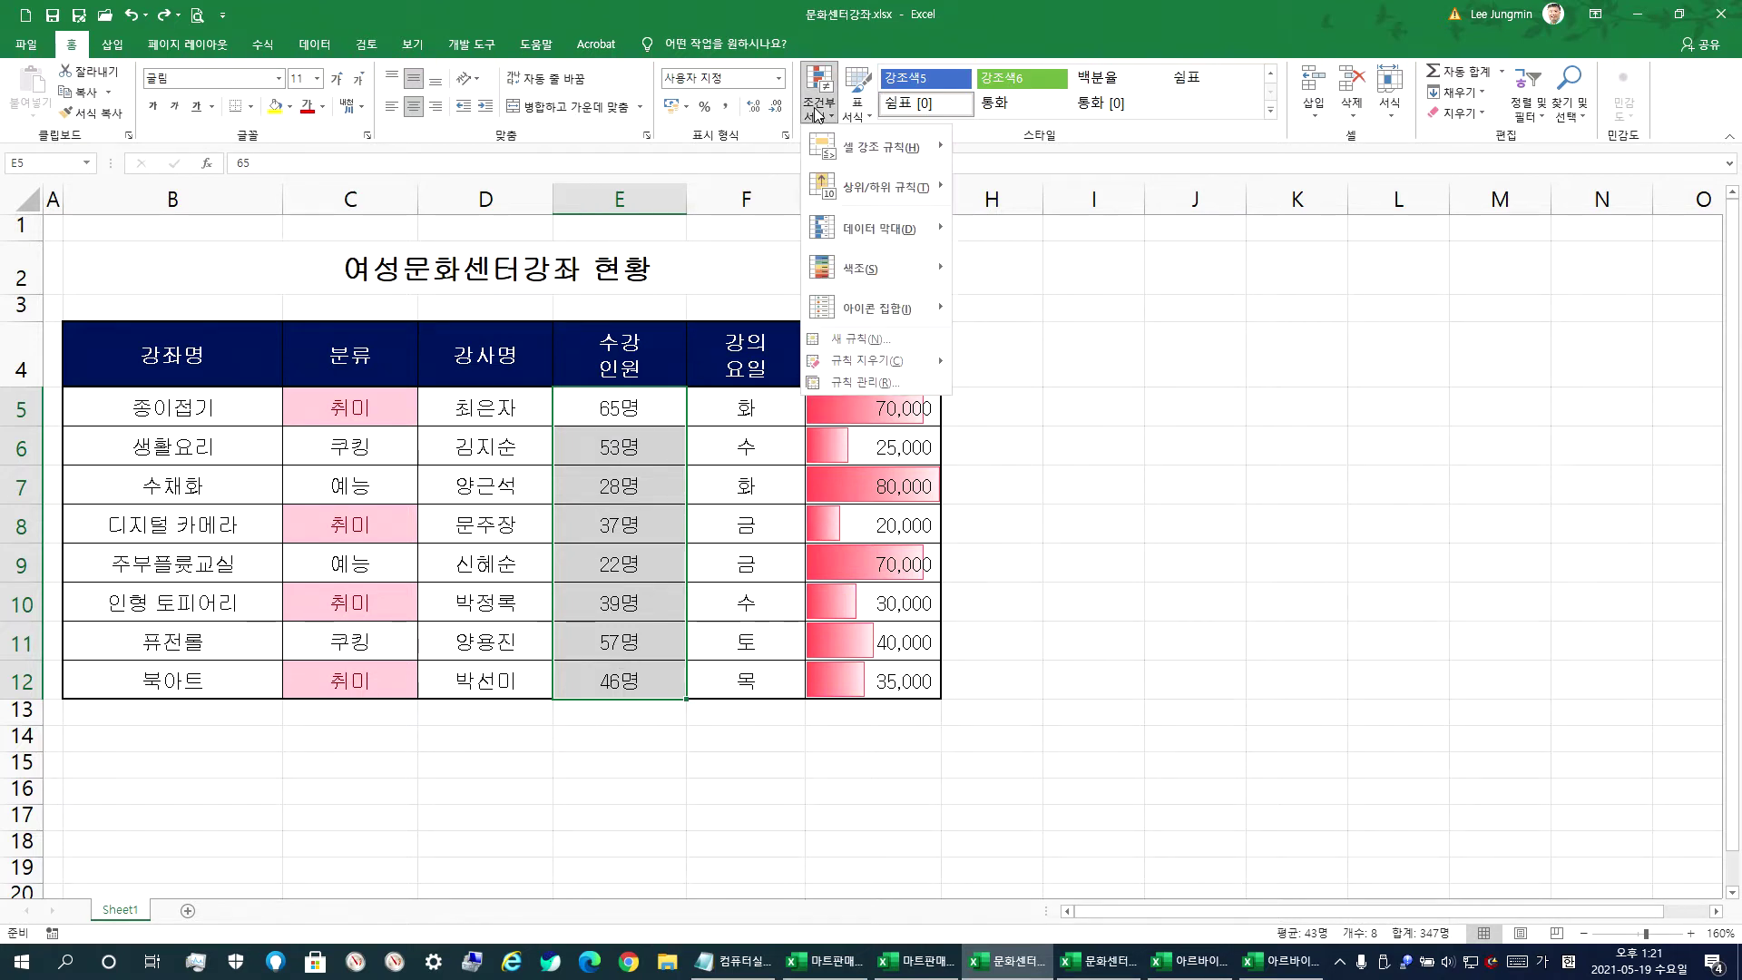
pyautogui.moveTo(858, 319)
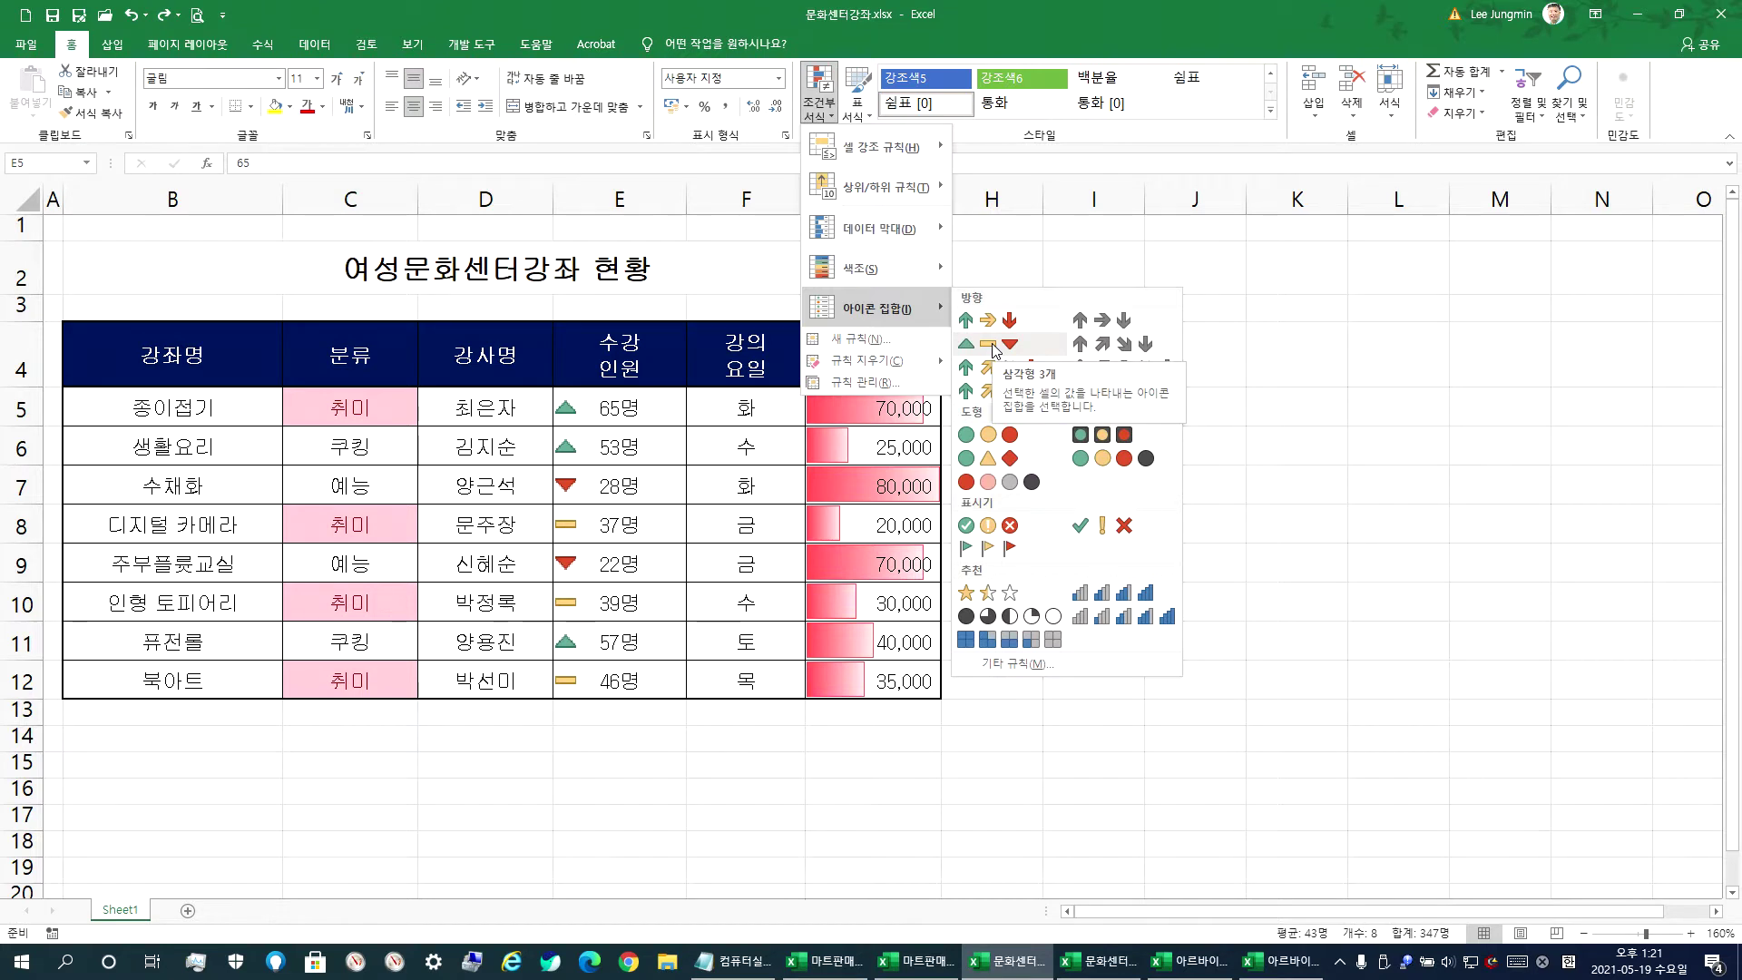
pyautogui.click(994, 350)
pyautogui.click(656, 761)
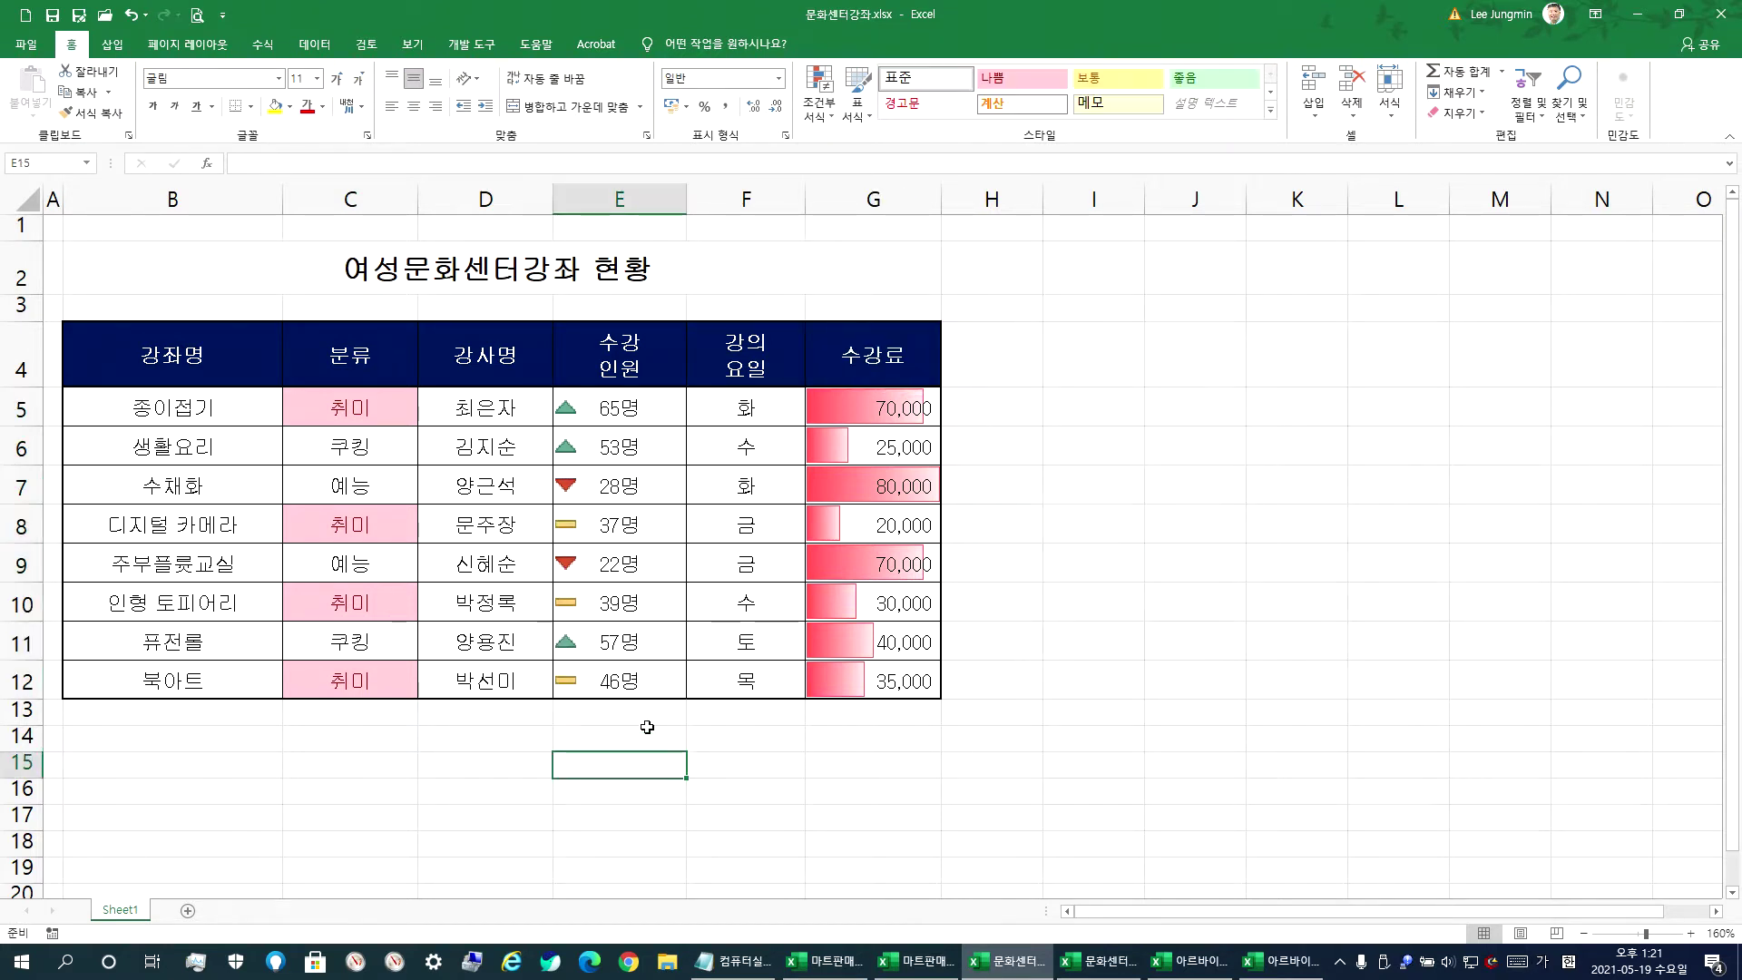
# - Set the 주부플룻교실 enrolment in E9 to 100 to test the icon set
pyautogui.click(623, 491)
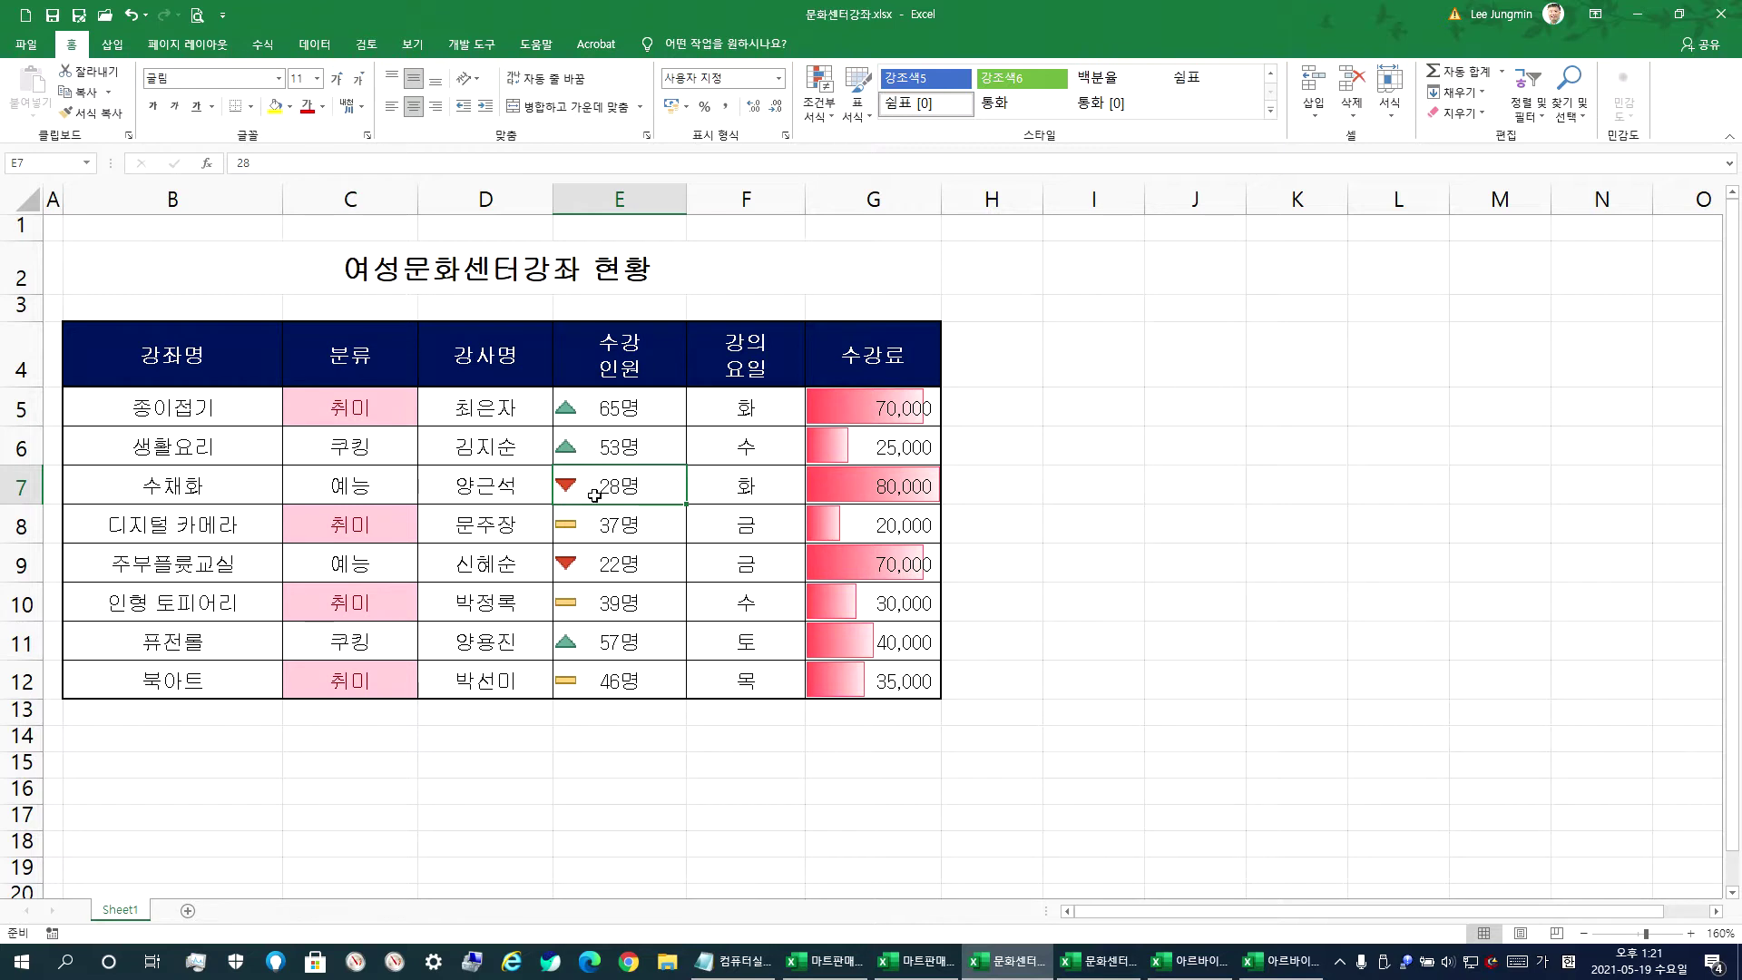
pyautogui.click(581, 566)
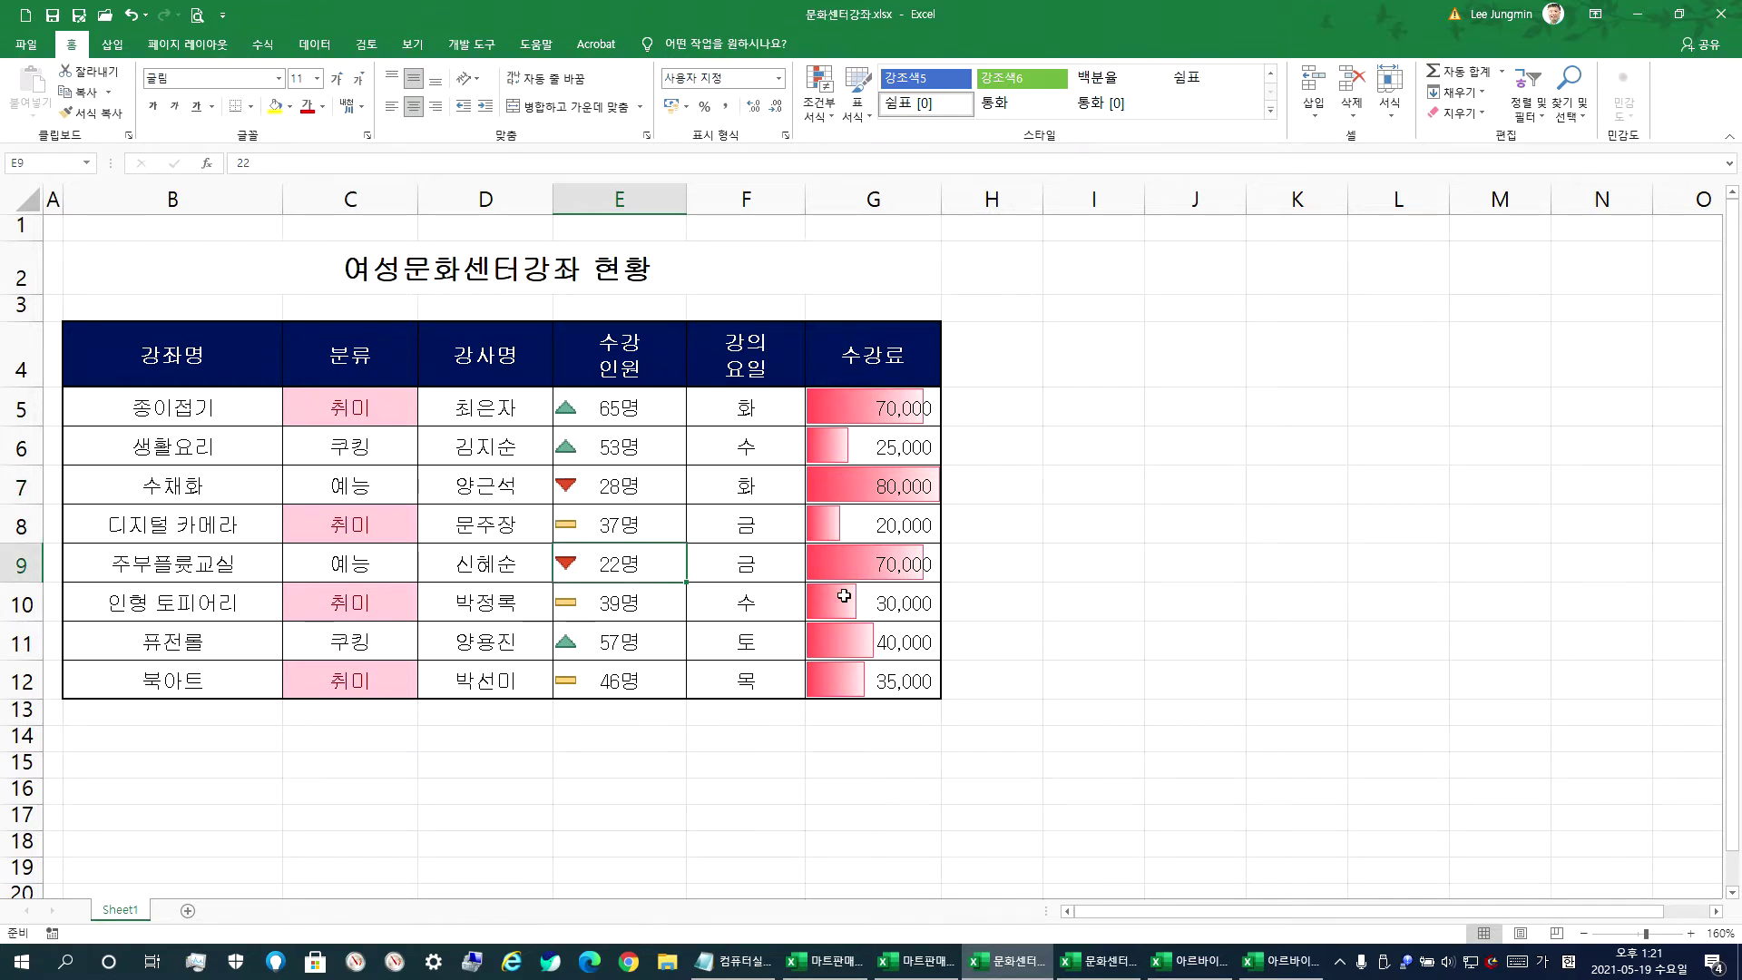
pyautogui.write('100')
pyautogui.press('Return')
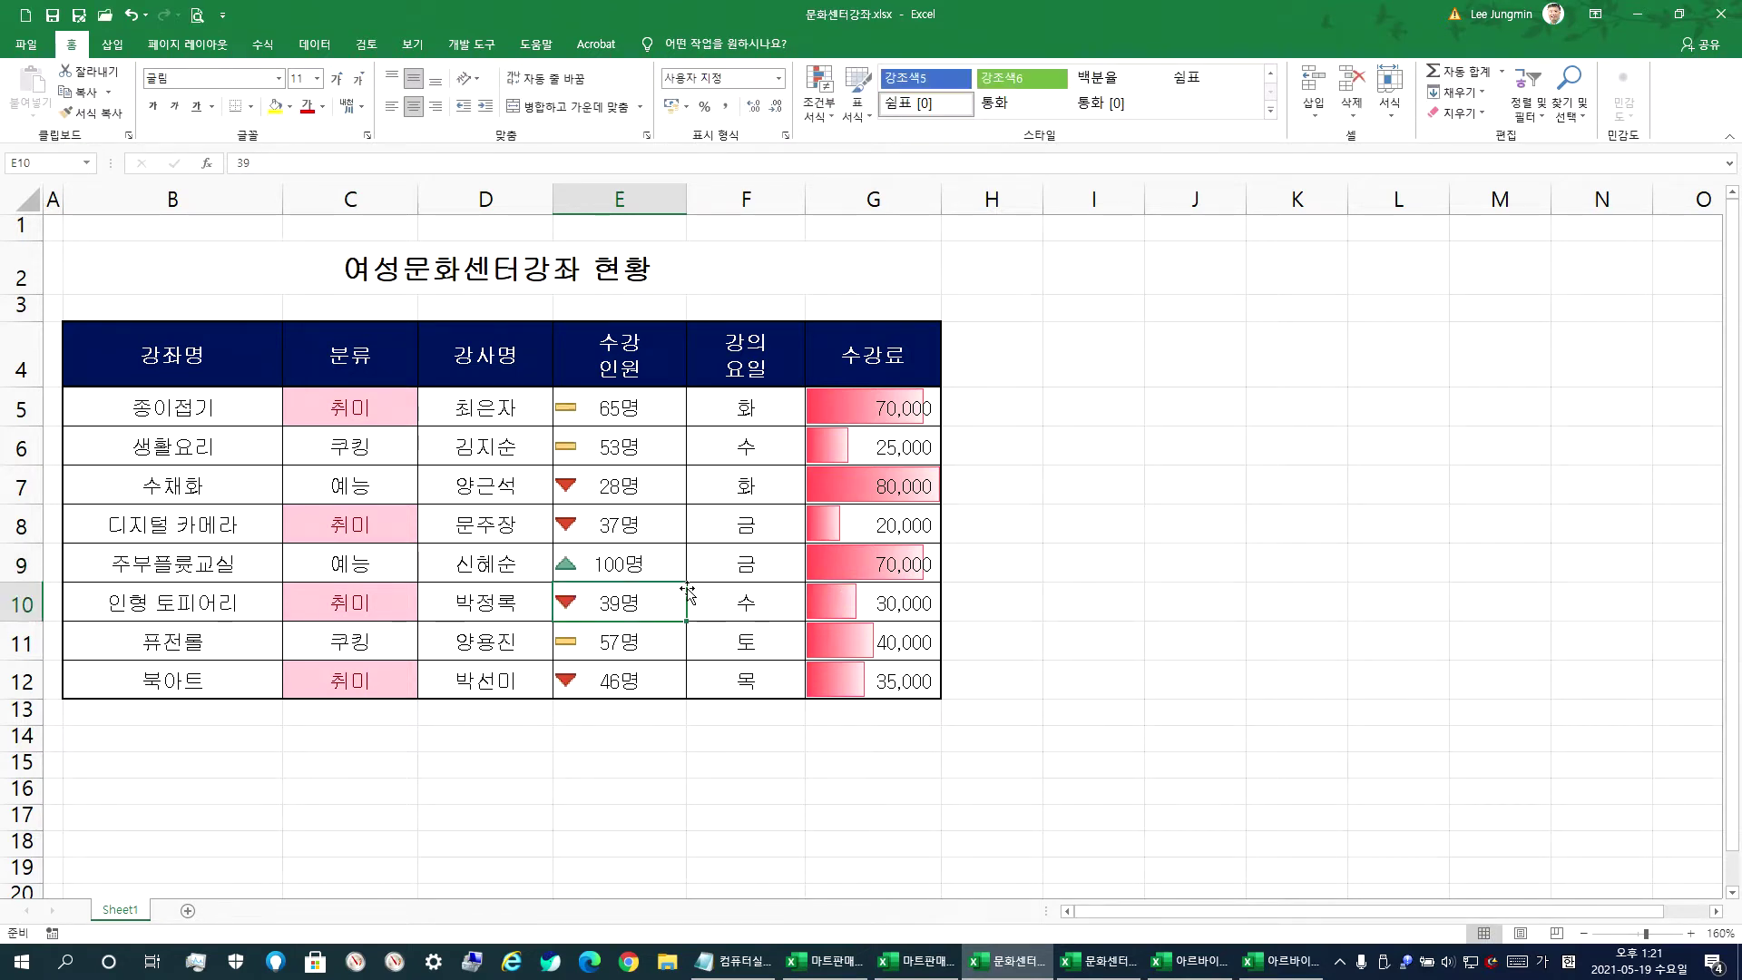
# - Check the enrolment icons throughout E5:E12 and undo the test change in E9
pyautogui.click(606, 563)
pyautogui.click(602, 449)
pyautogui.click(604, 414)
pyautogui.click(580, 631)
pyautogui.moveTo(584, 485); pyautogui.dragTo(585, 526)
pyautogui.click(582, 604)
pyautogui.click(577, 684)
pyautogui.click(599, 563)
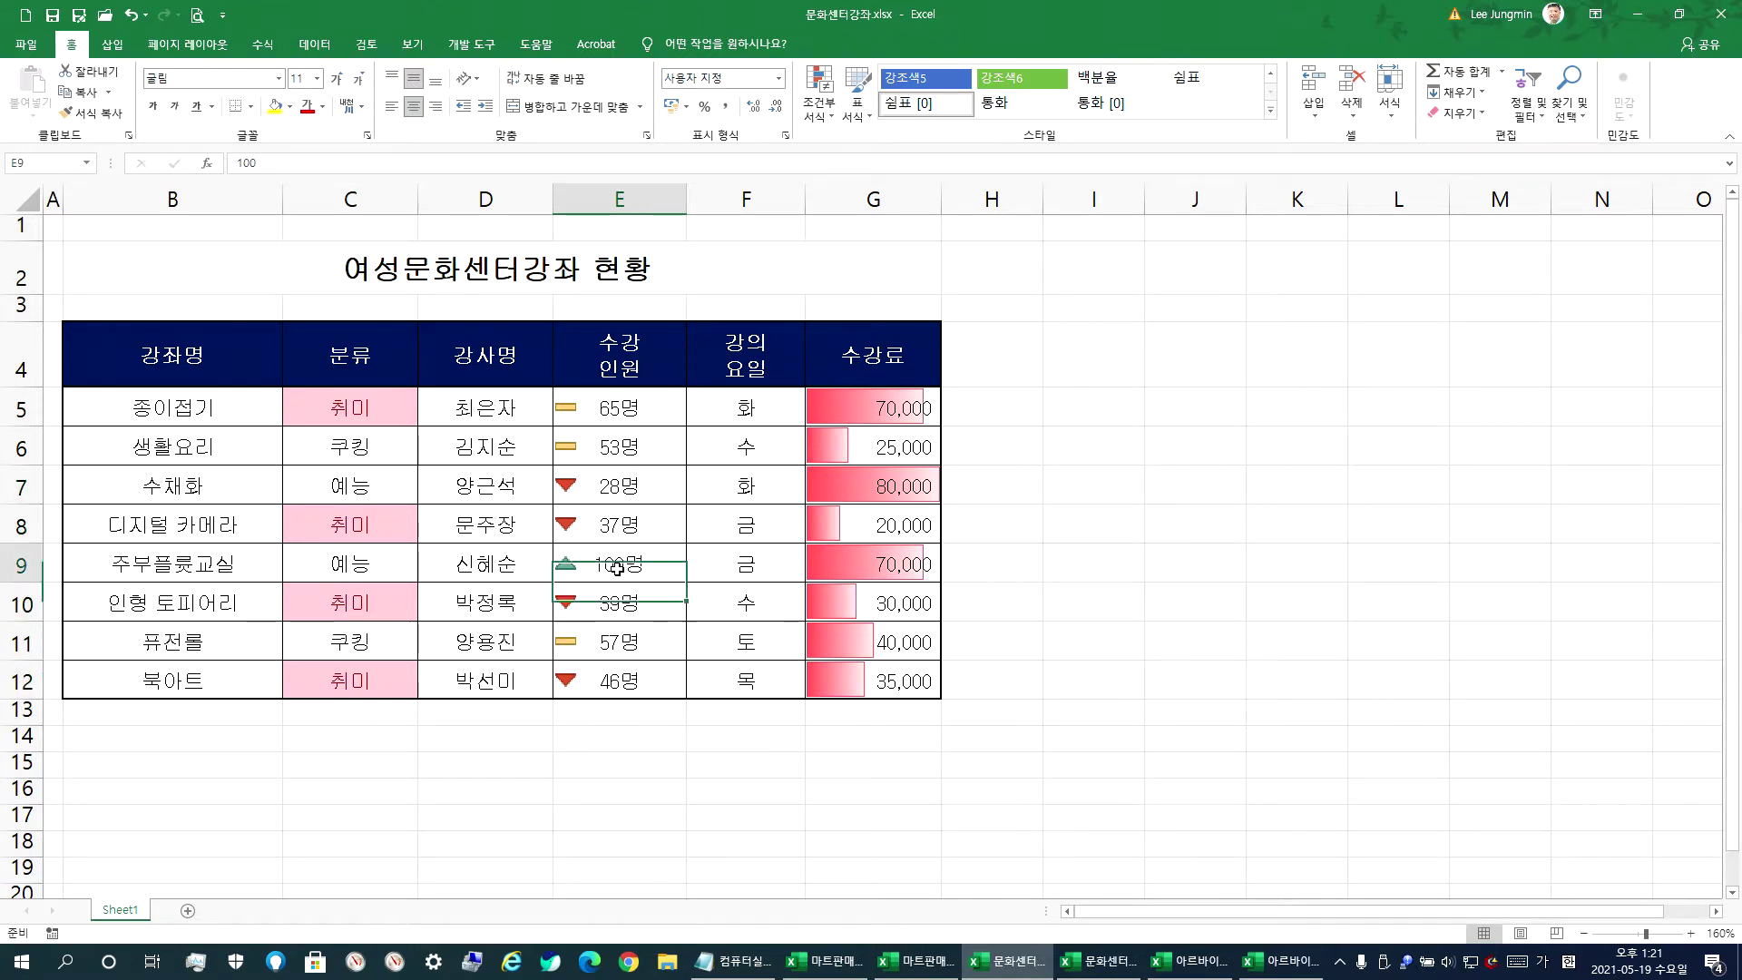
pyautogui.hotkey('ctrl', 'z')
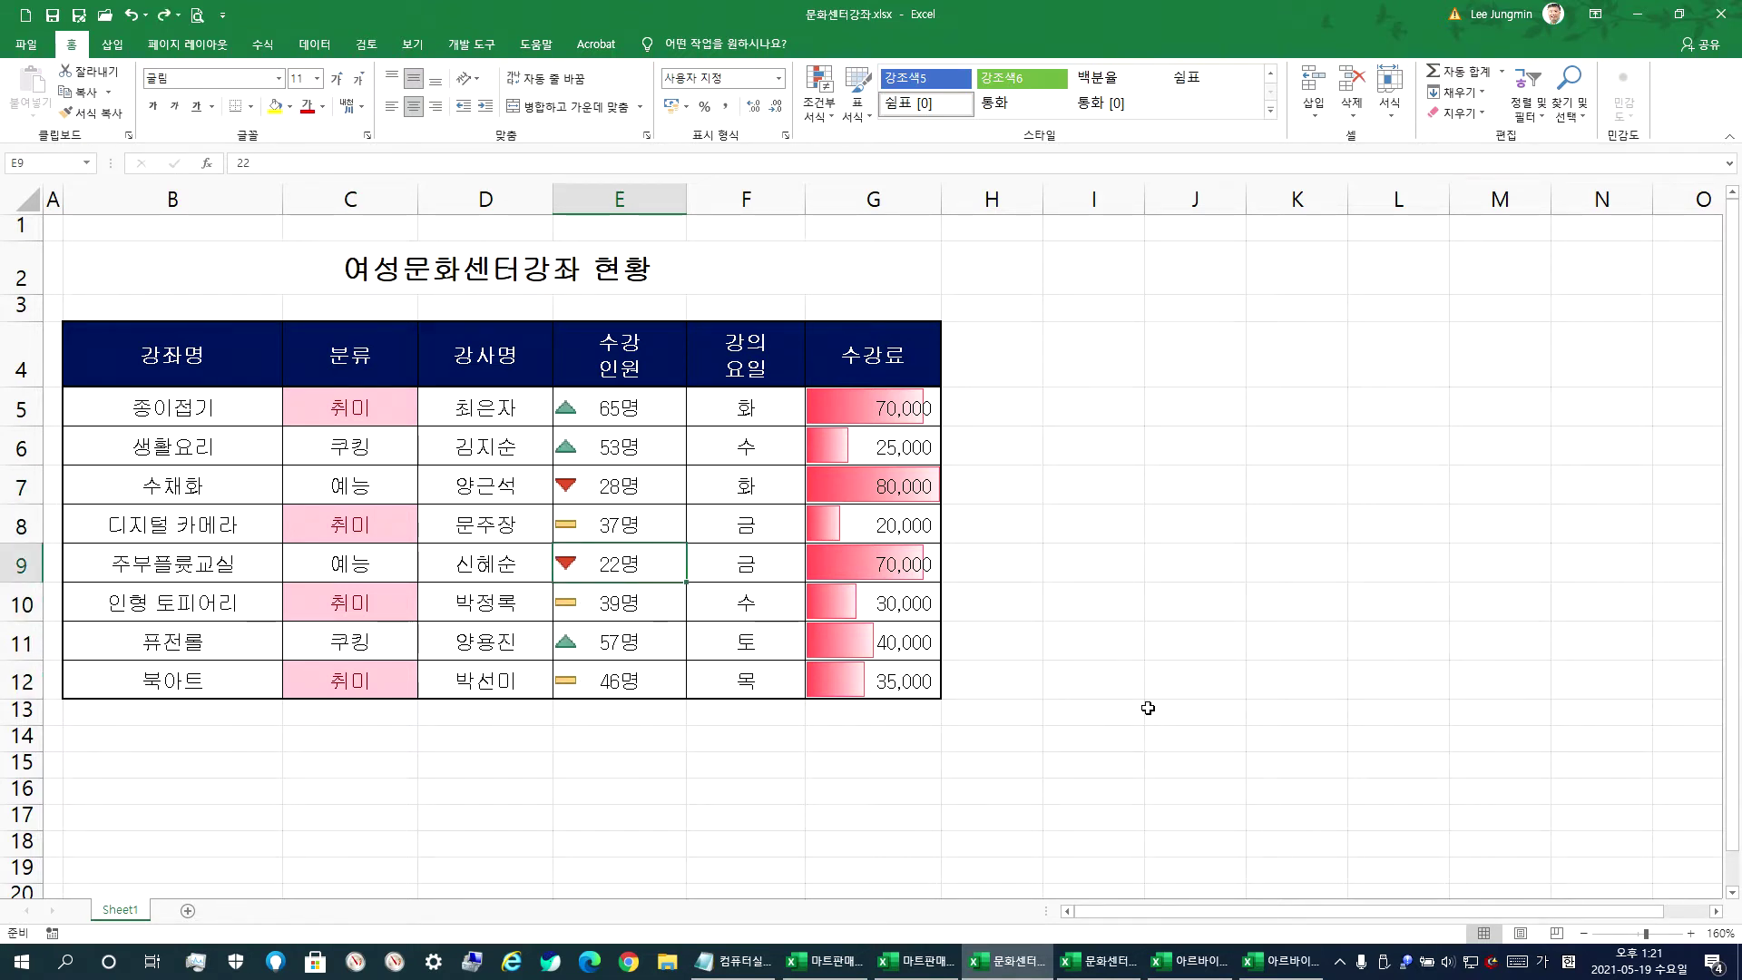
pyautogui.click(602, 400)
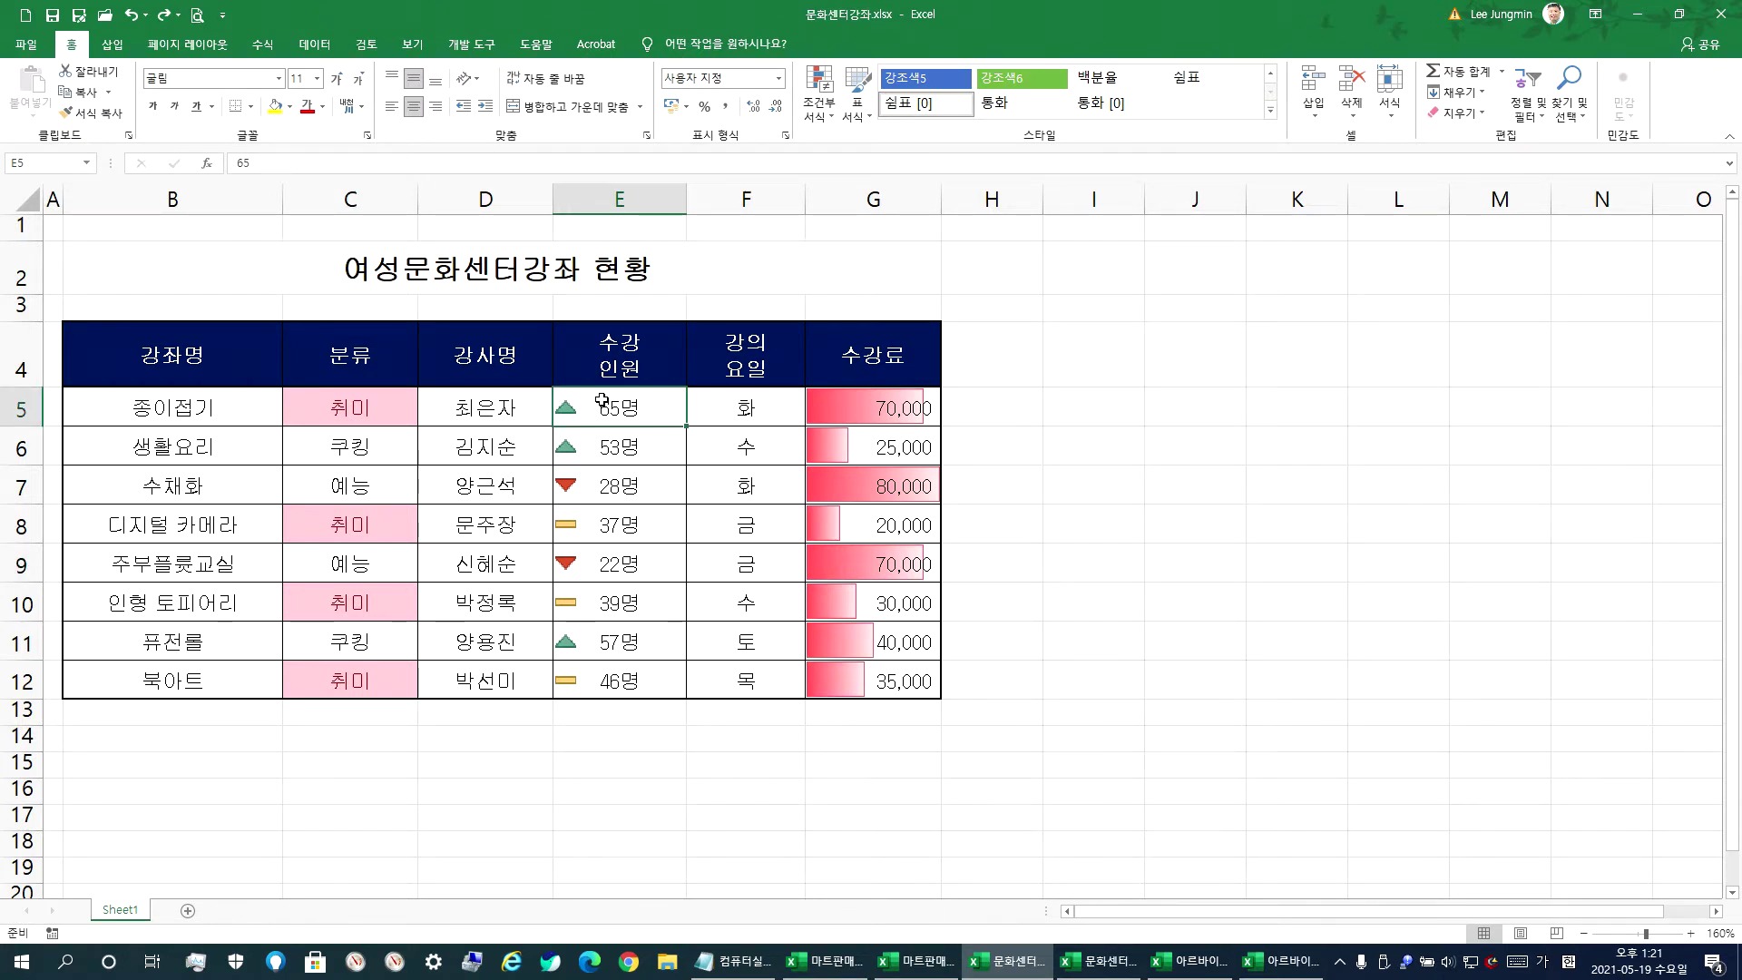
# - Switch to the Notepad lecture notes and review the 조건부 서식 definition and its first item, 해당 셀에 대하여
pyautogui.click(733, 961)
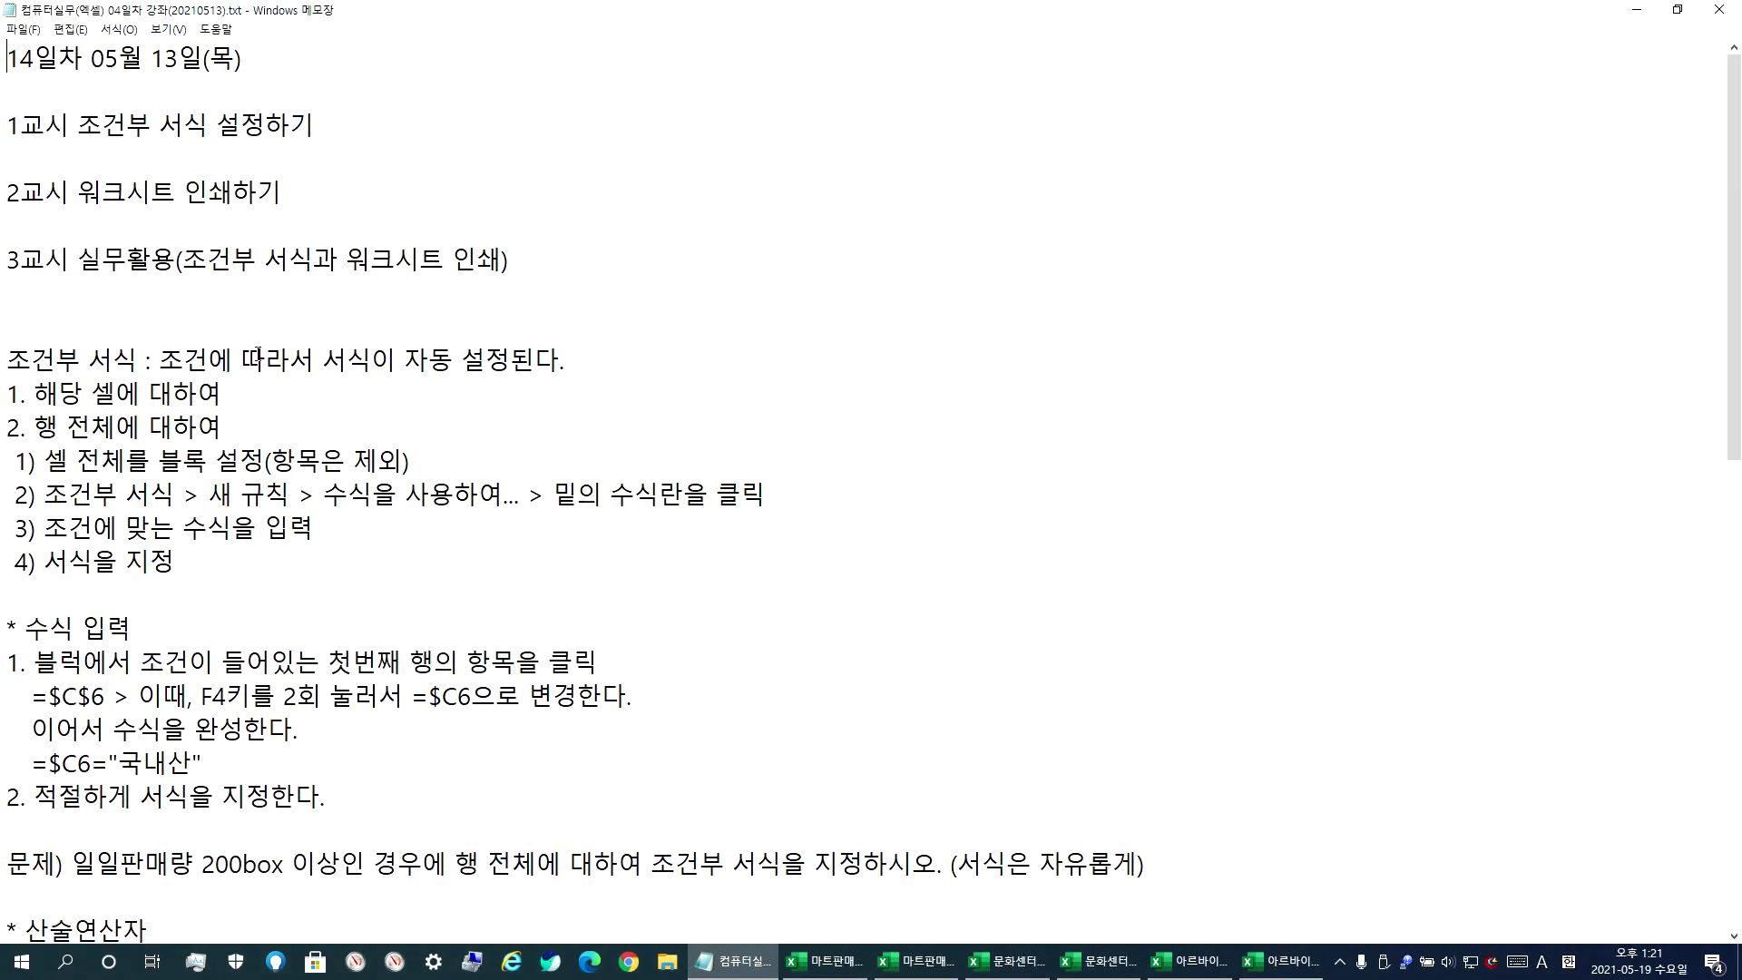
pyautogui.moveTo(184, 359); pyautogui.dragTo(405, 360)
pyautogui.click(468, 364)
pyautogui.moveTo(28, 391); pyautogui.dragTo(224, 392)
pyautogui.click(247, 400)
# - Switch to the 아르바이트현황.xlsx workbook and view the 아르바이트 주간 근무현황 table up close
pyautogui.click(1201, 967)
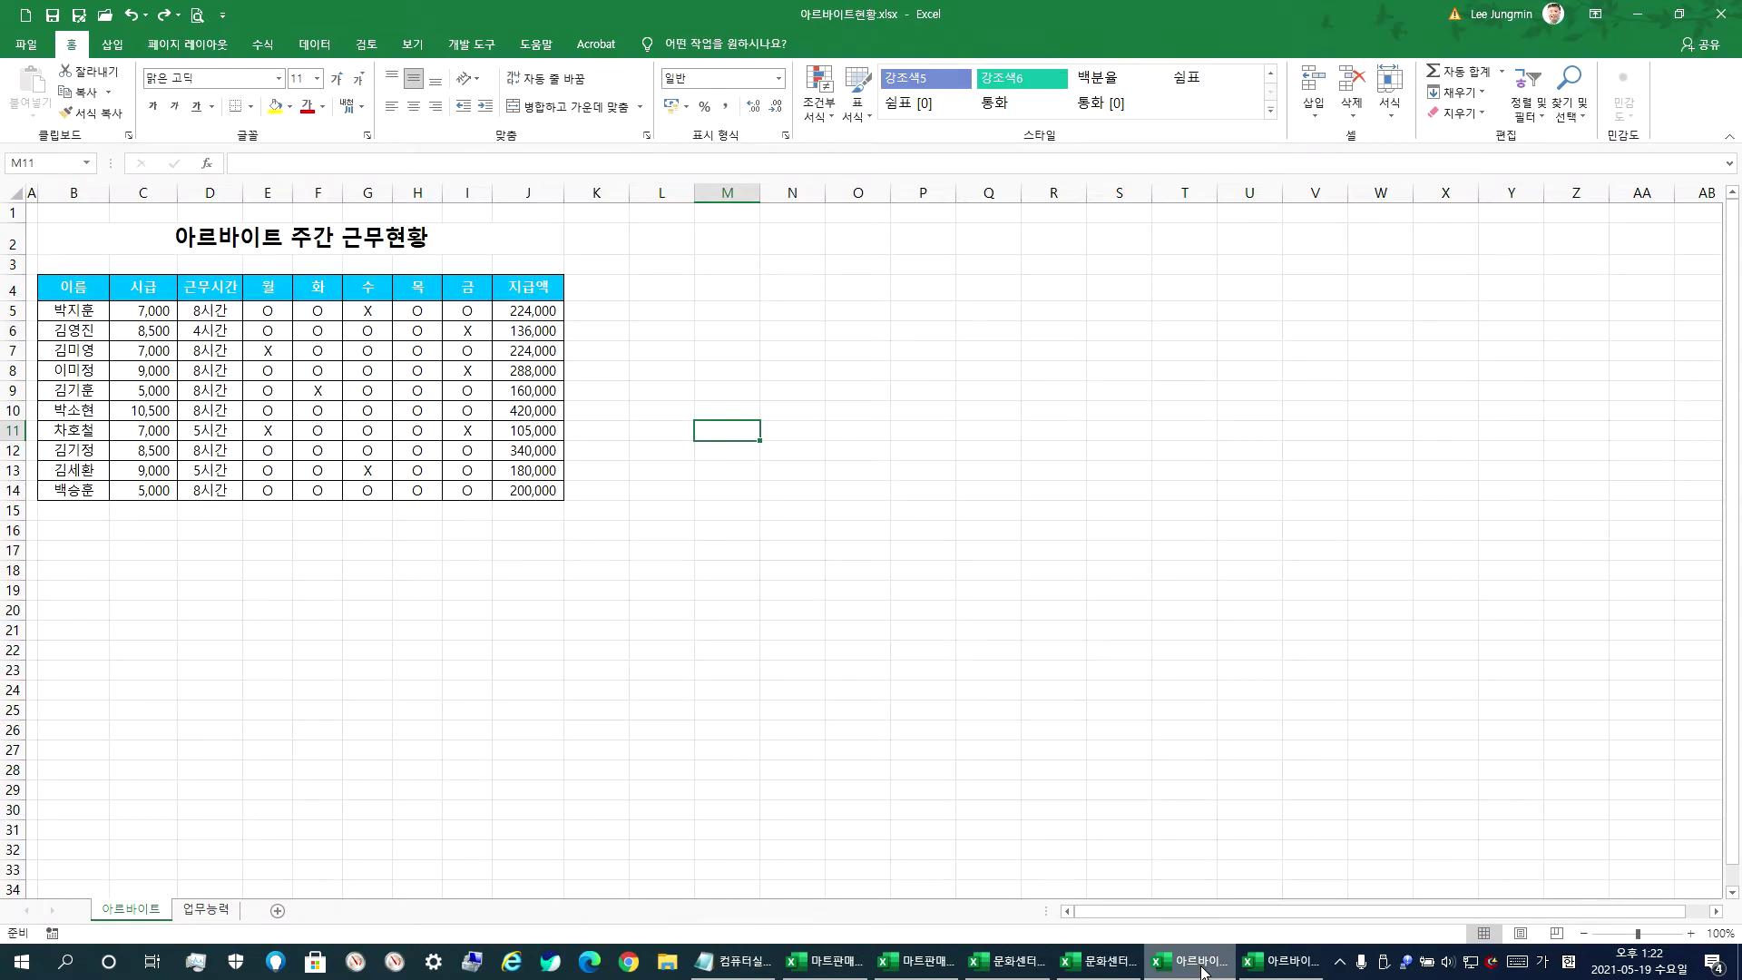
pyautogui.scroll(1, 226, 332)
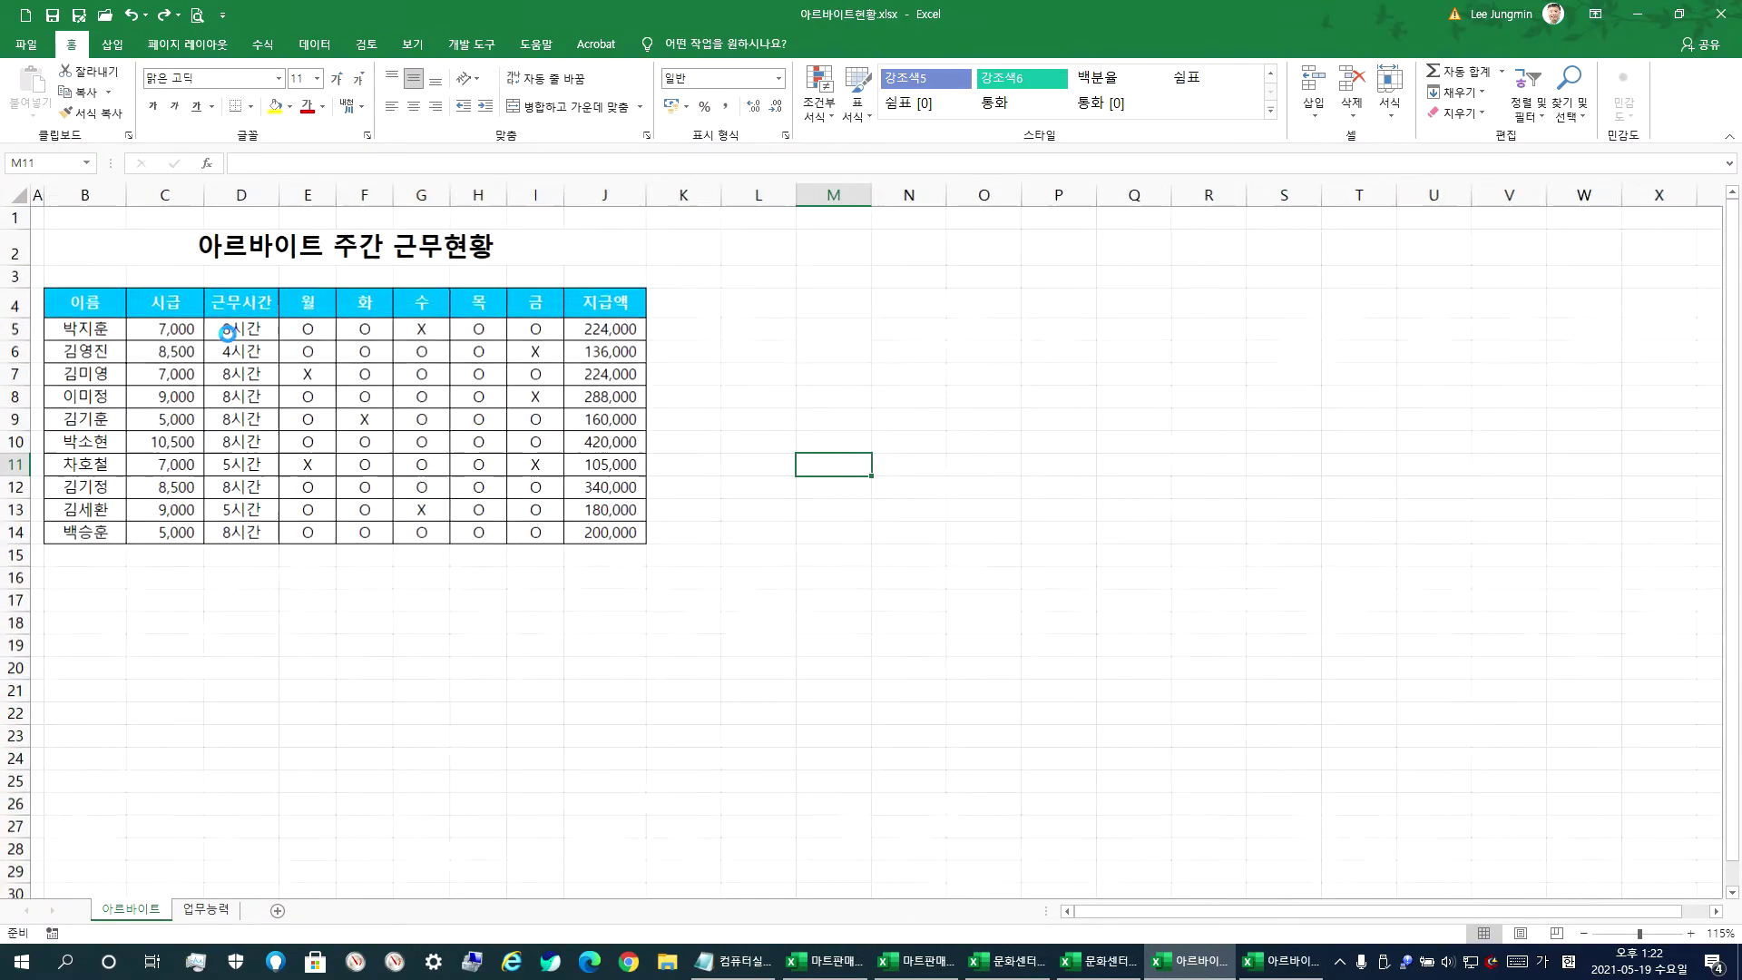
pyautogui.scroll(2, 227, 332)
pyautogui.click(65, 238)
pyautogui.scroll(3, 66, 237)
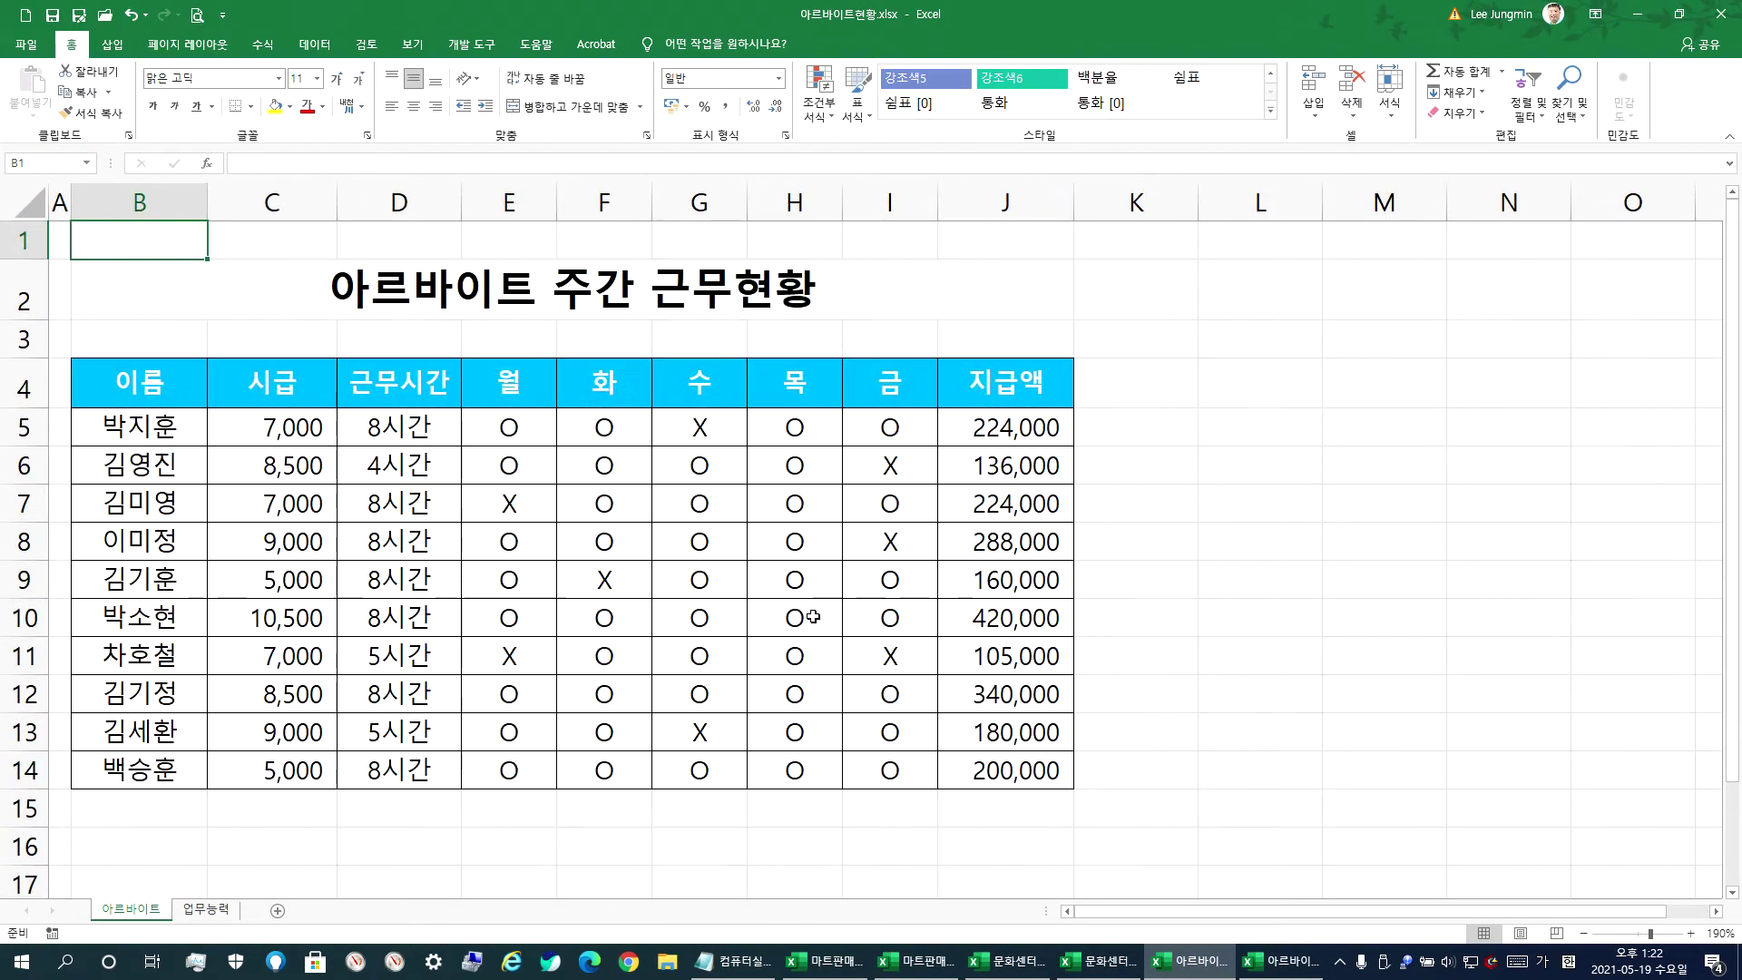
# - Switch to the 아르바이트현황_완성.xlsx workbook and examine the 평점 formula in G5 of the 업무능력 sheet
pyautogui.click(1278, 963)
pyautogui.scroll(8, 136, 290)
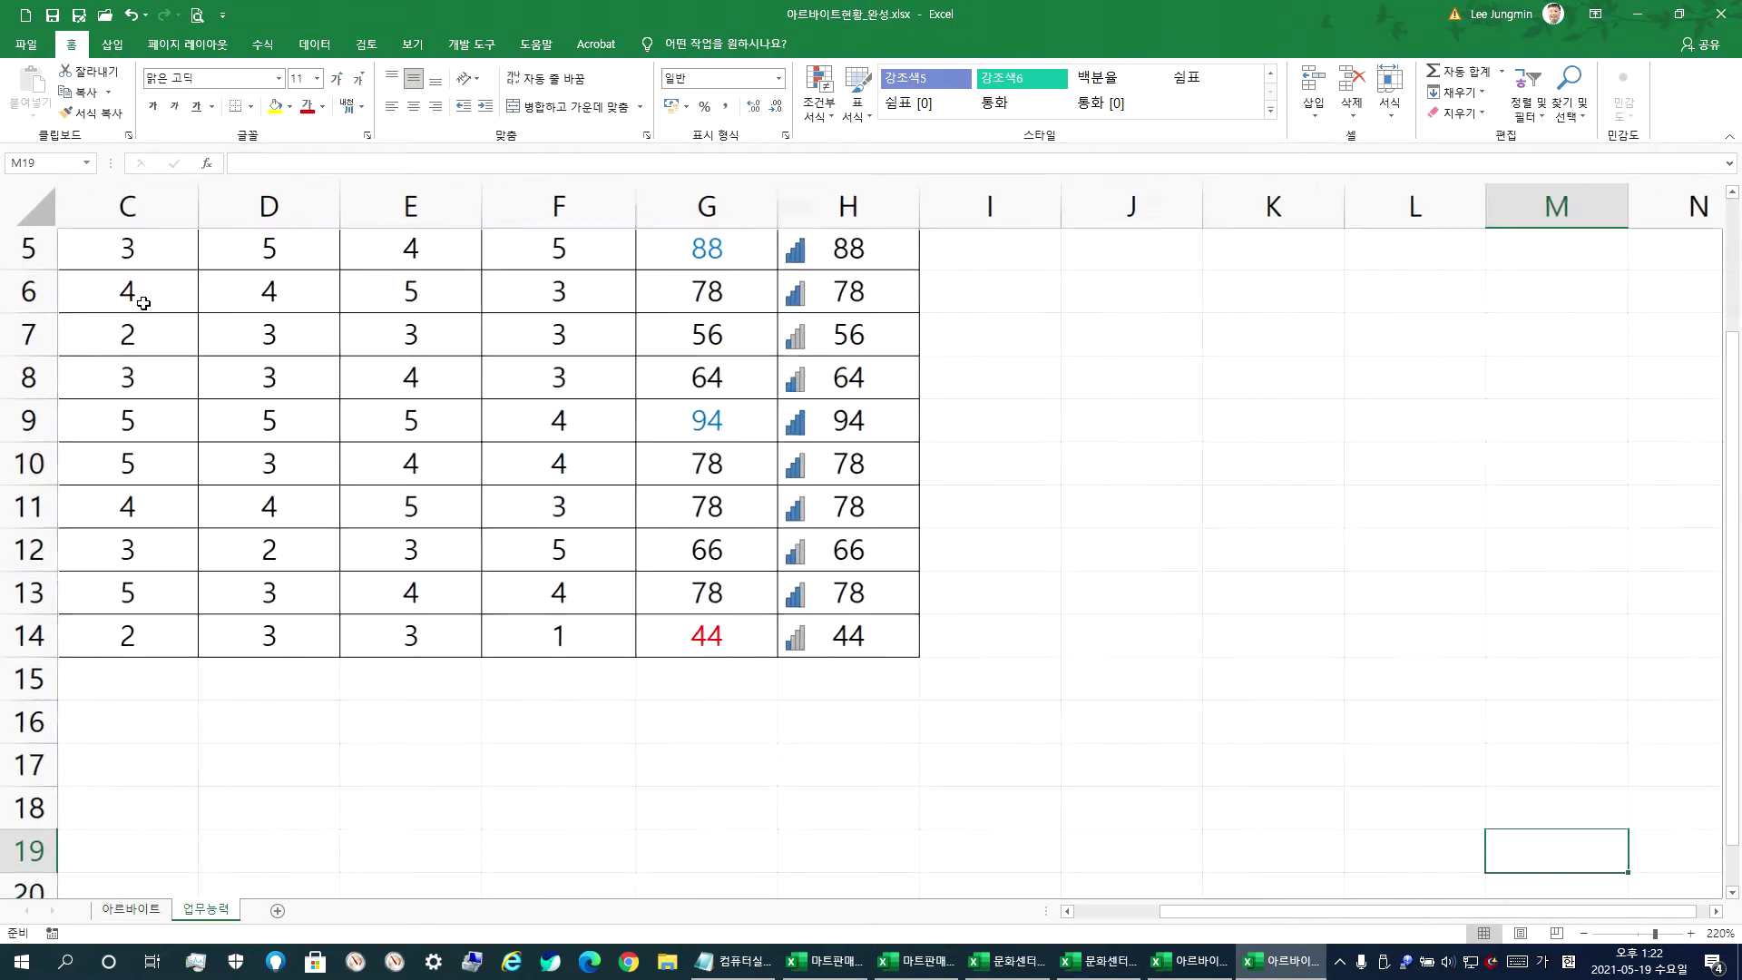
pyautogui.scroll(2, 144, 302)
pyautogui.scroll(-2, 281, 370)
pyautogui.moveTo(782, 429)
pyautogui.mouseDown()
pyautogui.moveTo(885, 428)
pyautogui.moveTo(786, 428)
pyautogui.mouseUp()
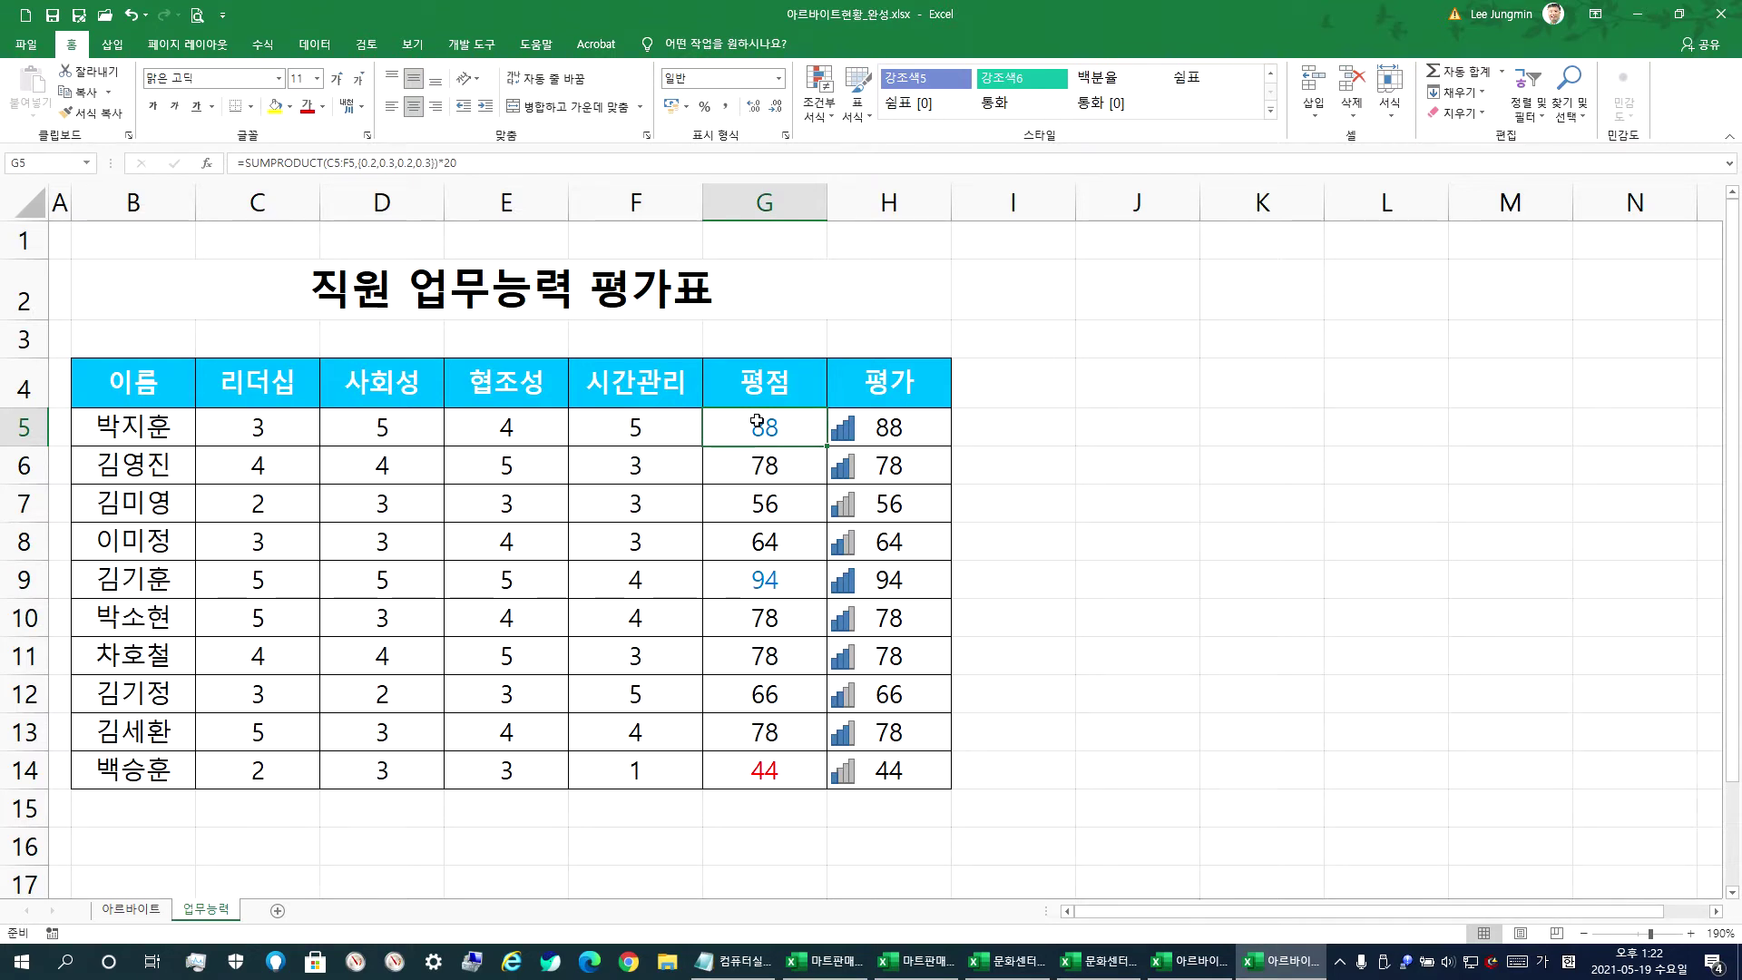
pyautogui.press('F2')
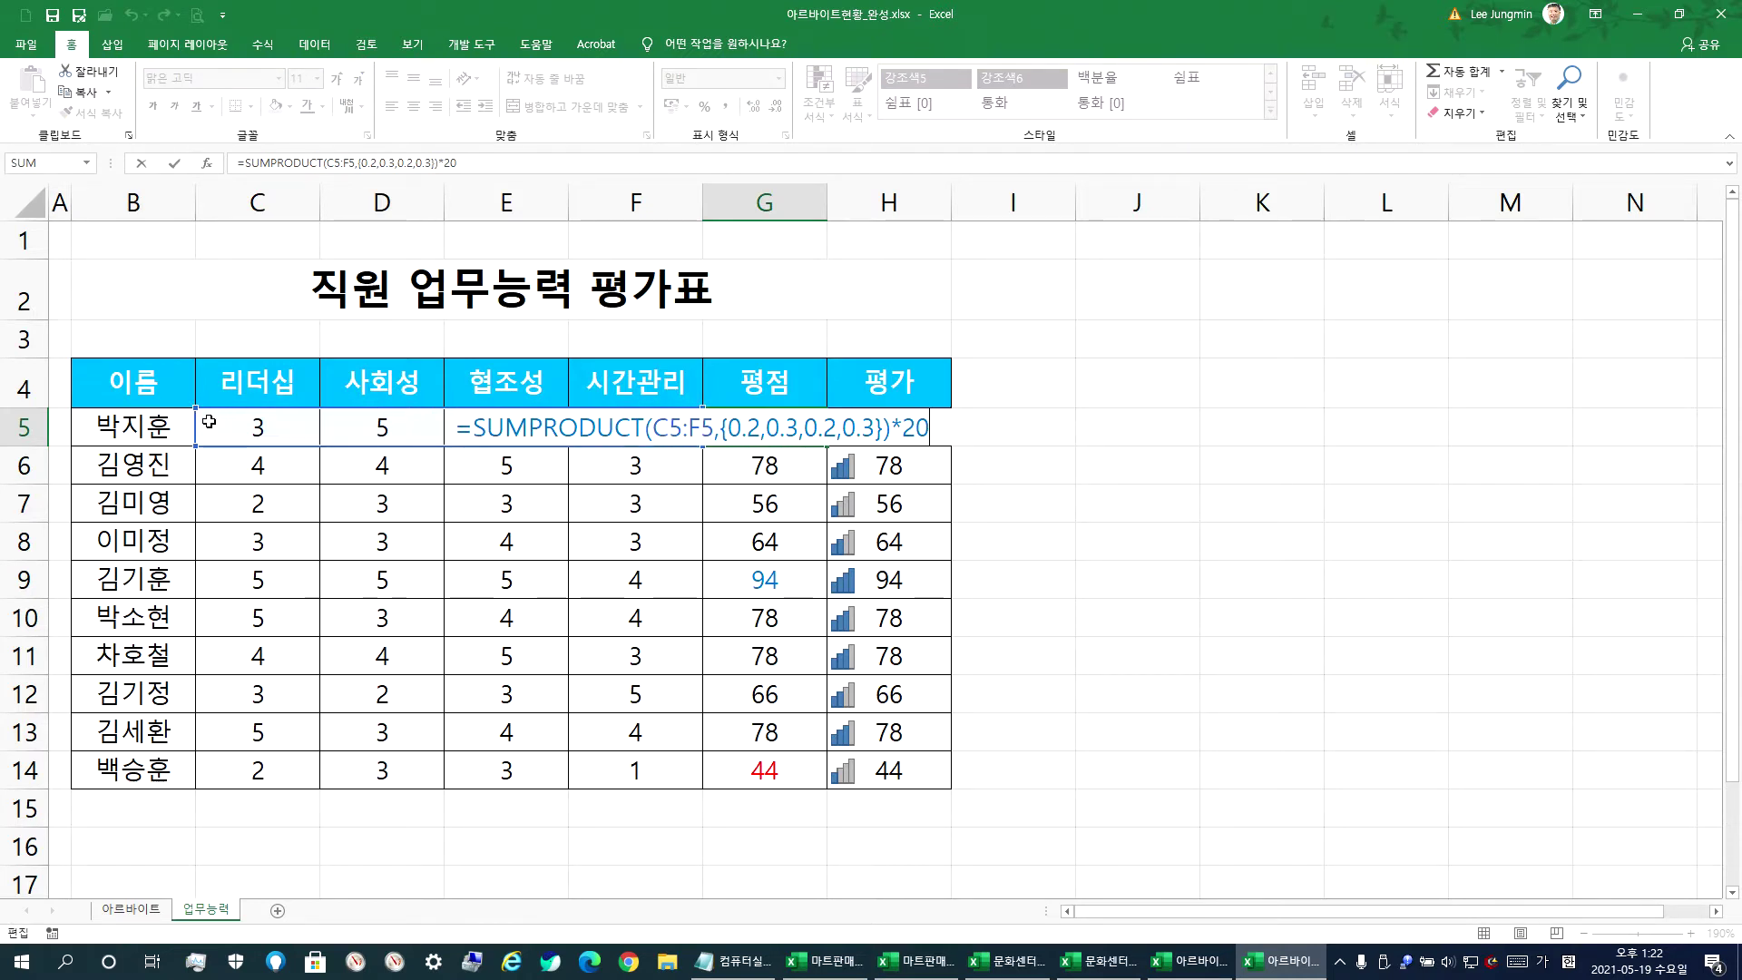
pyautogui.press('Escape')
# - Compare the four ability scores in C5:F5 with the weights in the G5 평점 formula
pyautogui.moveTo(252, 428); pyautogui.dragTo(623, 428)
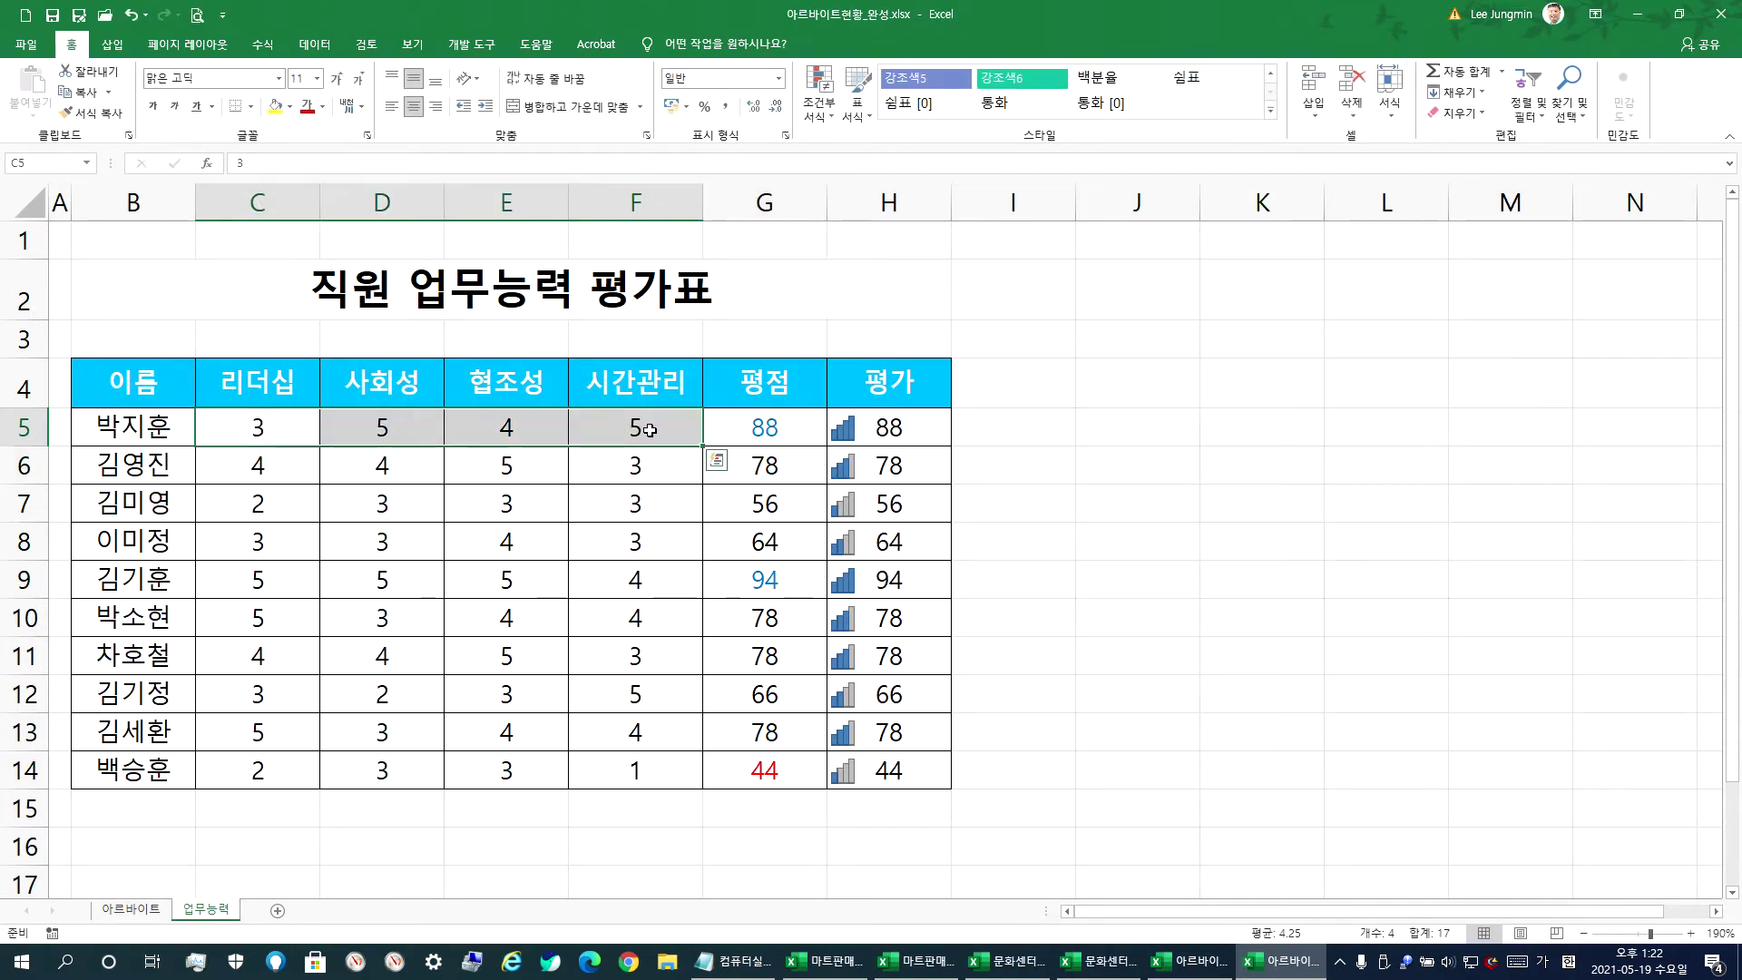
pyautogui.click(773, 429)
pyautogui.doubleClick(771, 430)
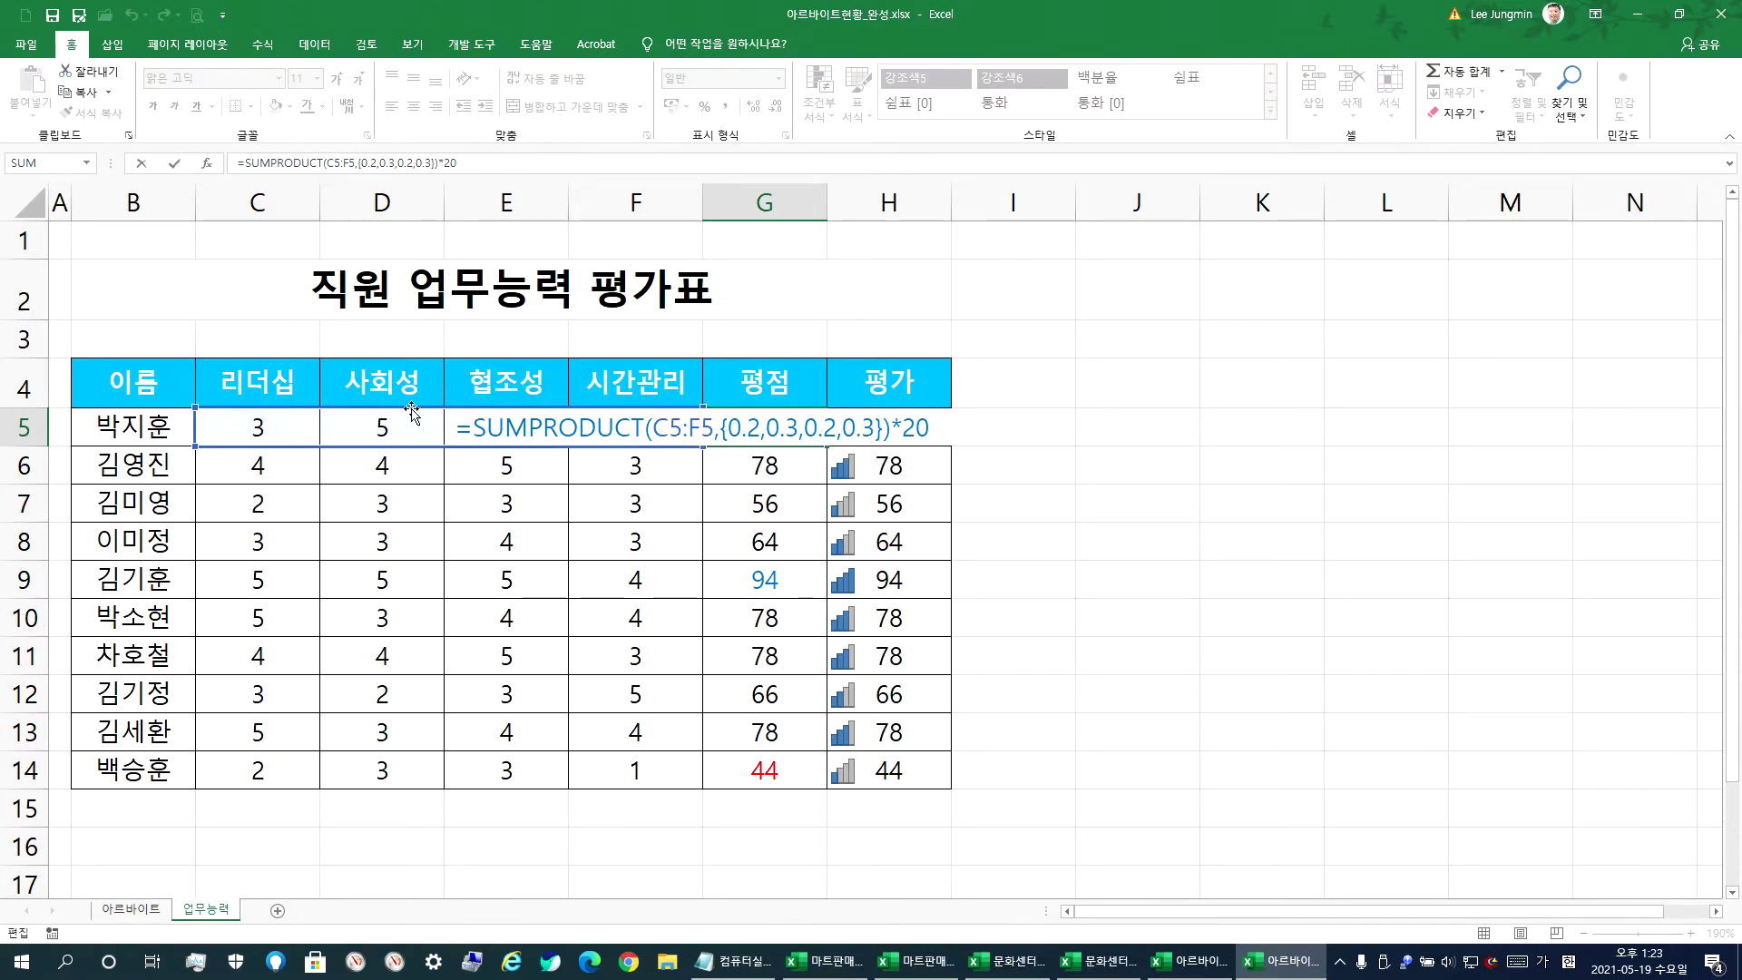
pyautogui.press('Escape')
pyautogui.click(242, 432)
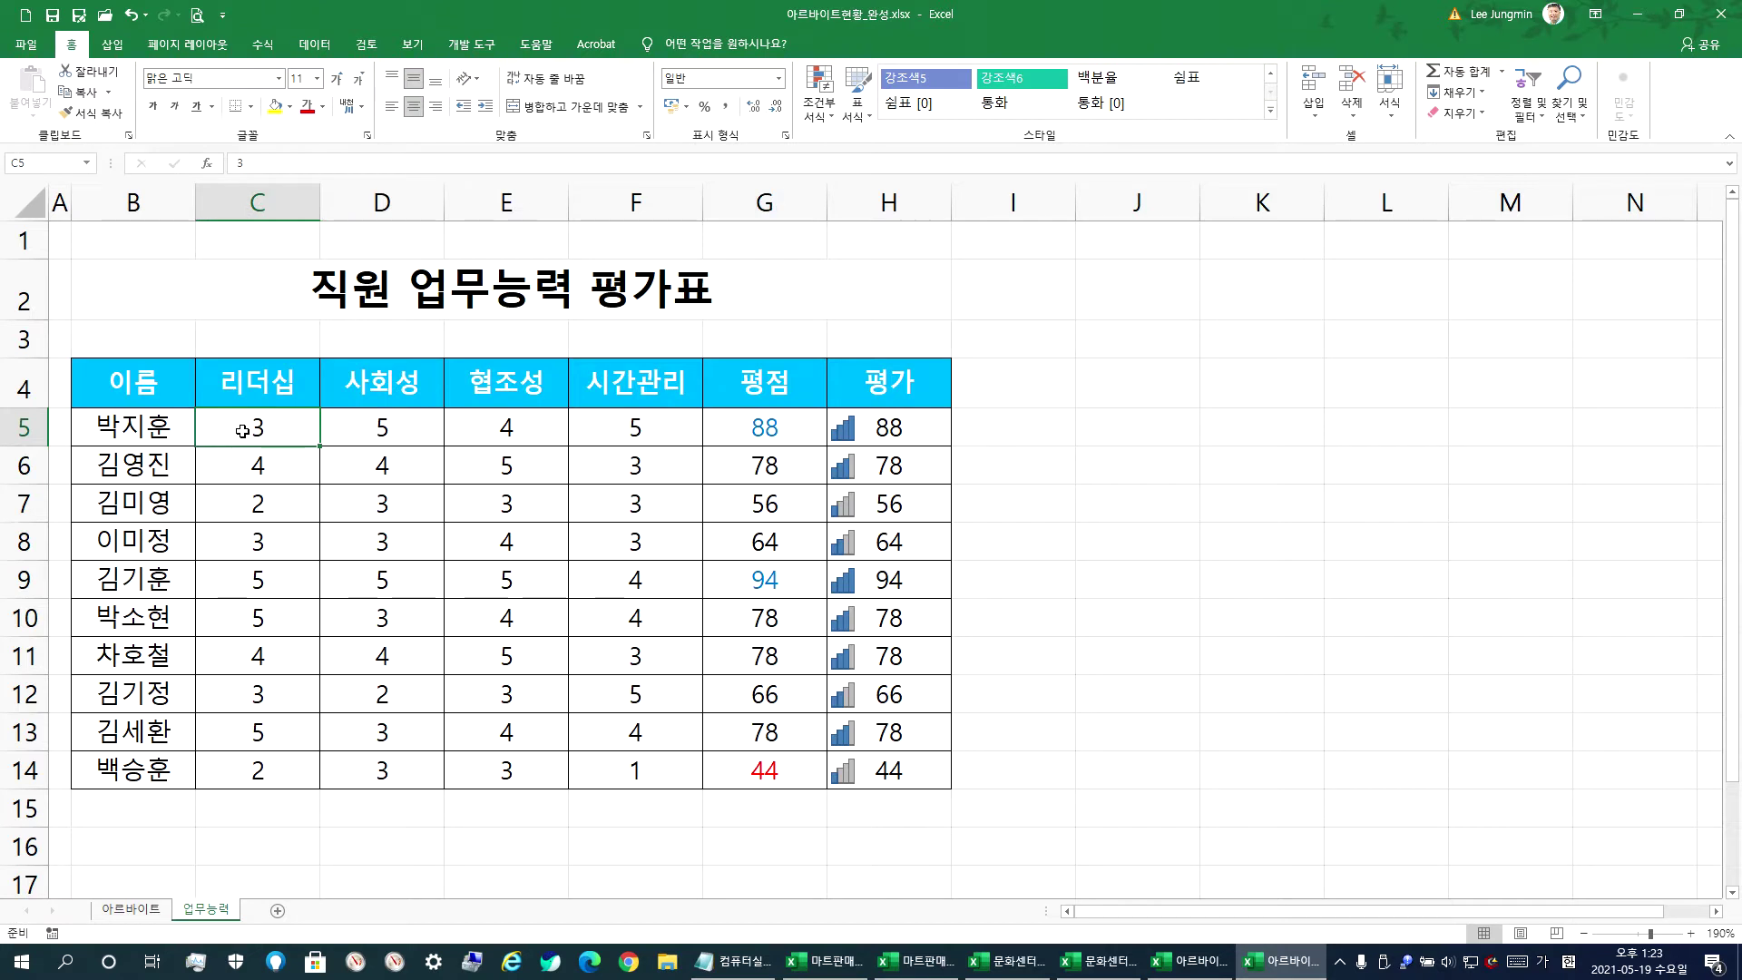
pyautogui.click(404, 435)
pyautogui.click(510, 437)
pyautogui.click(640, 434)
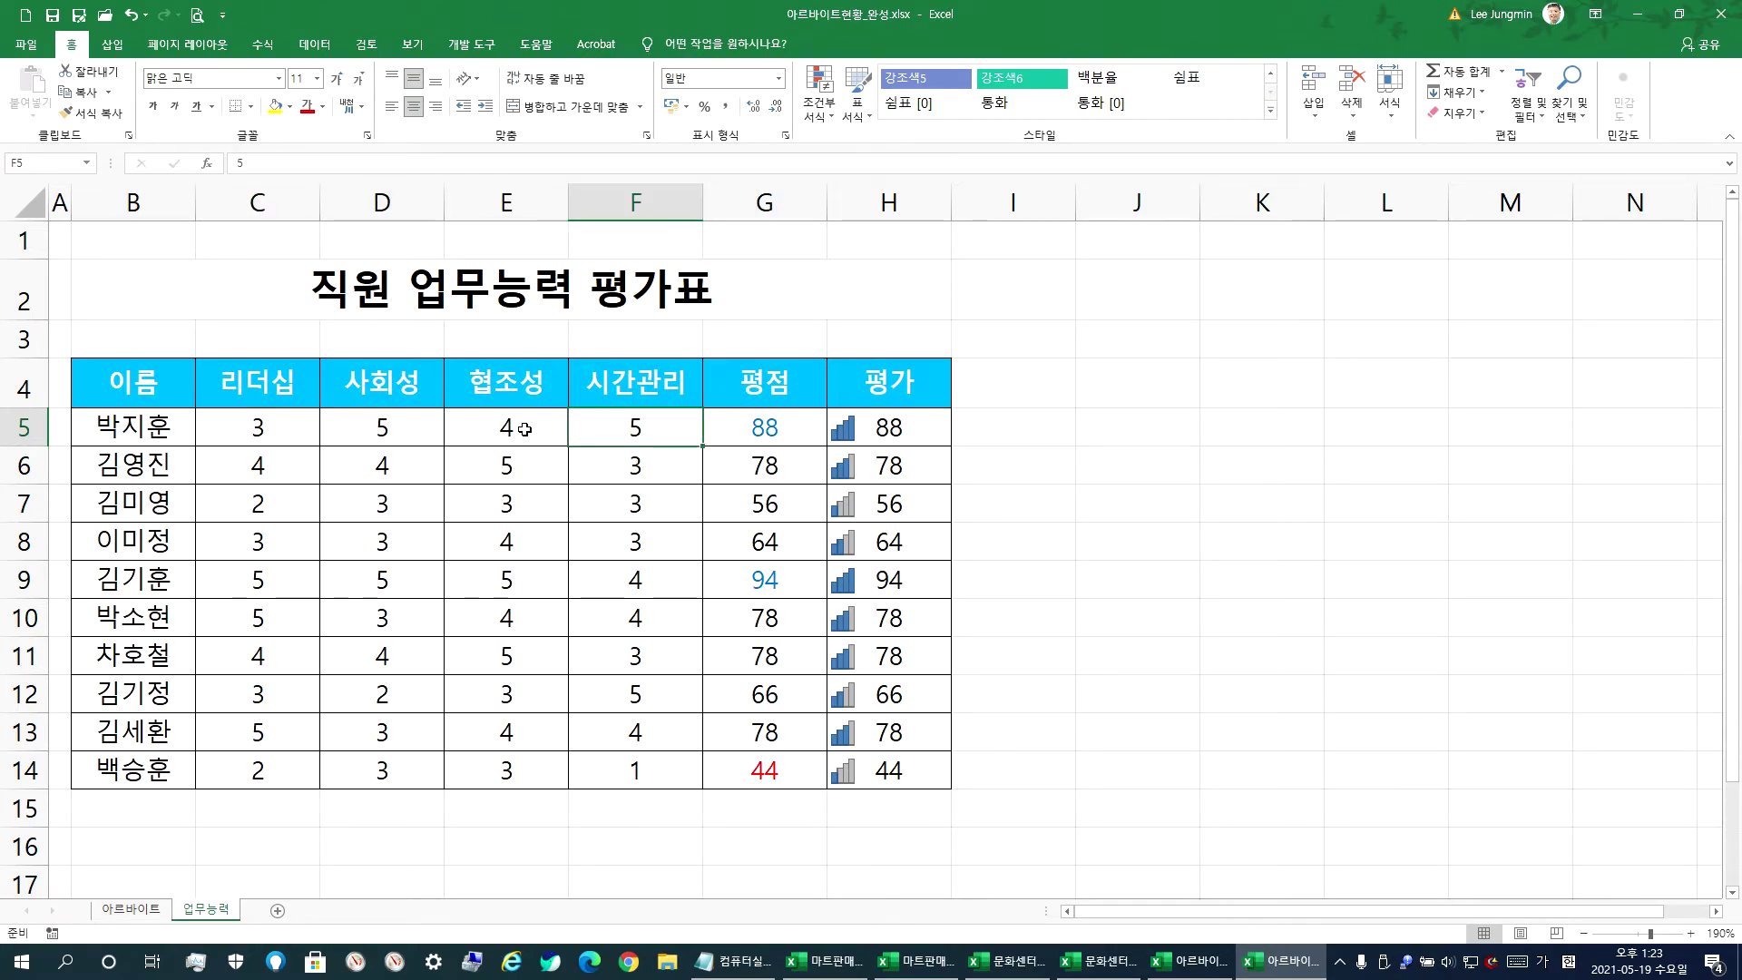
# - Examine how the 평가 formula in H5 of the finished sheet refers to the 평점 cell
pyautogui.click(750, 425)
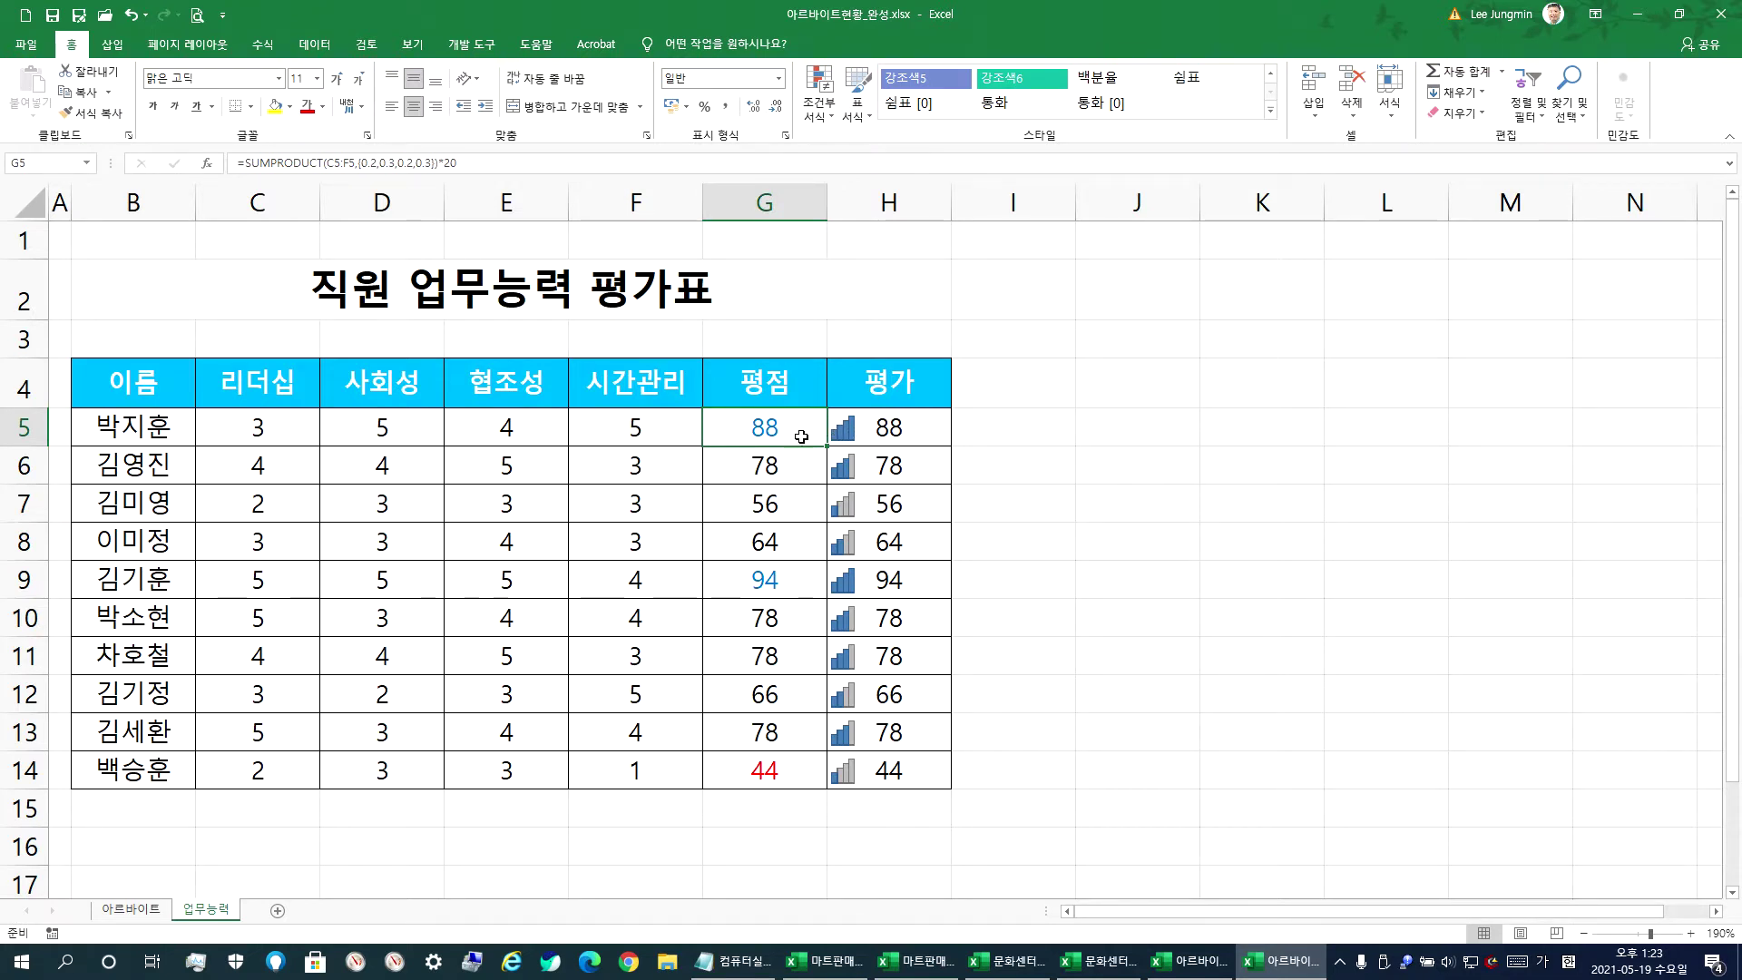
pyautogui.click(910, 427)
pyautogui.write('=G5')
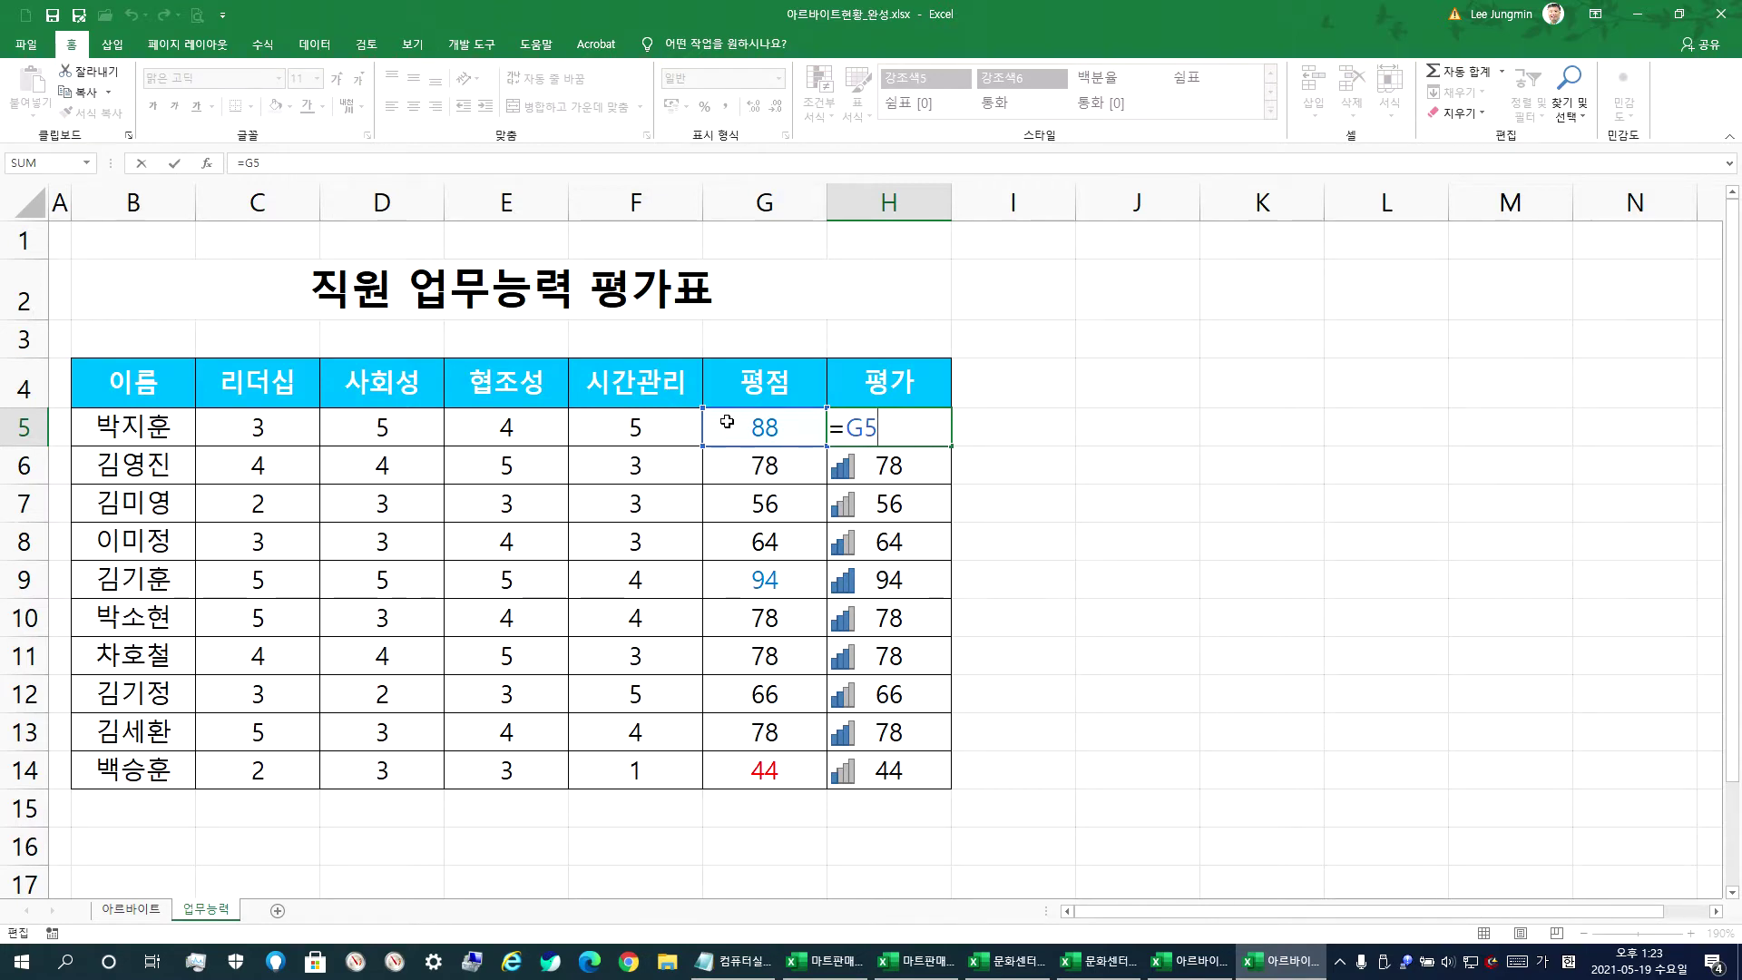
pyautogui.press('Return')
# - Return to 아르바이트현황.xlsx and clear the 평가 values in H5:H14 of the 업무능력 sheet
pyautogui.click(1188, 959)
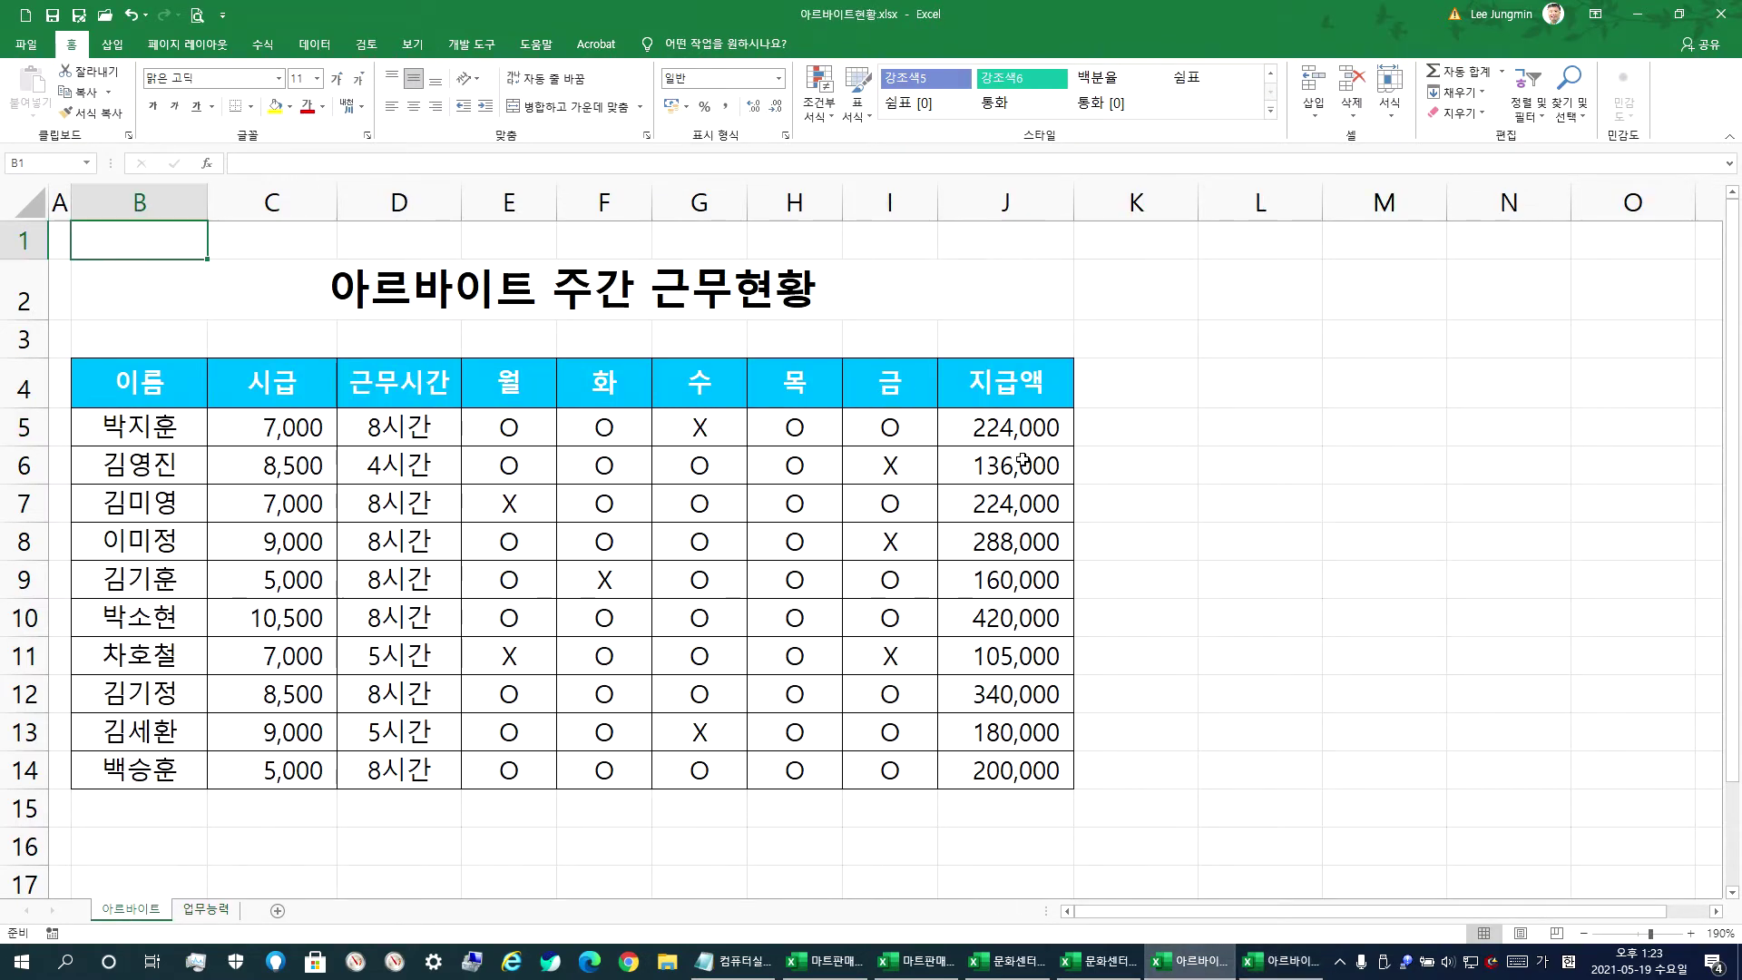
pyautogui.click(205, 909)
pyautogui.scroll(6, 272, 539)
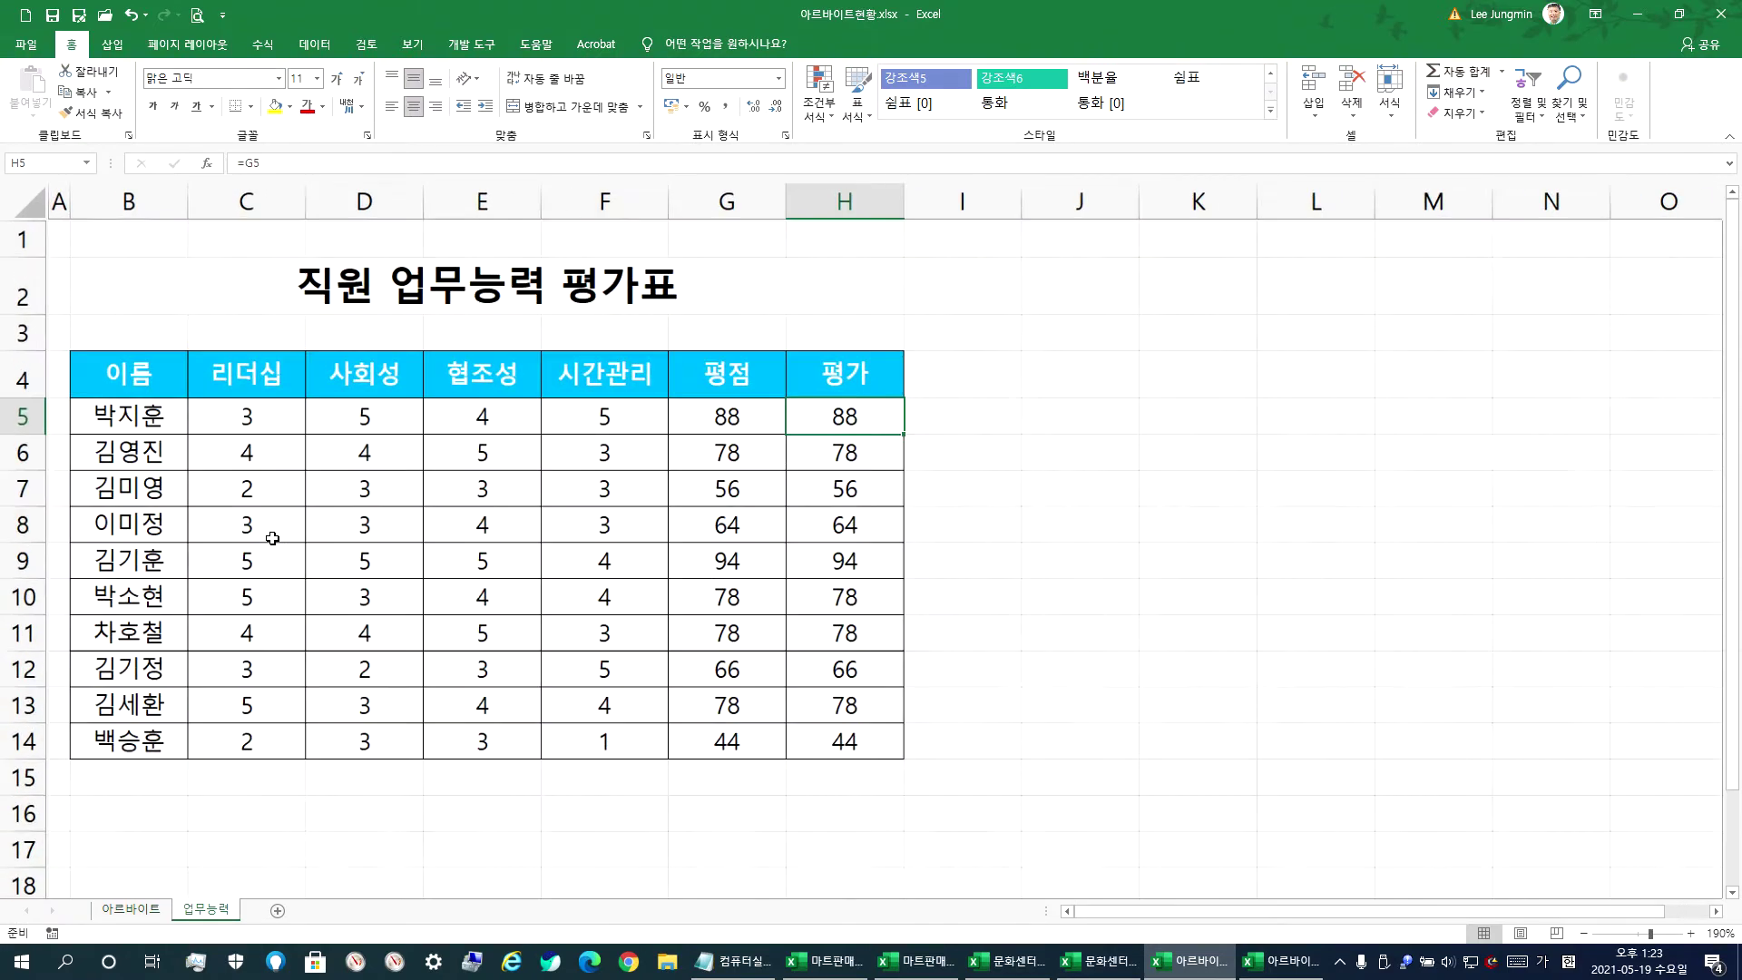
pyautogui.moveTo(894, 454); pyautogui.dragTo(895, 766)
pyautogui.press('Delete')
# - Enter =G5 in the 평가 cell H5 and fill the formula down to H14
pyautogui.click(896, 427)
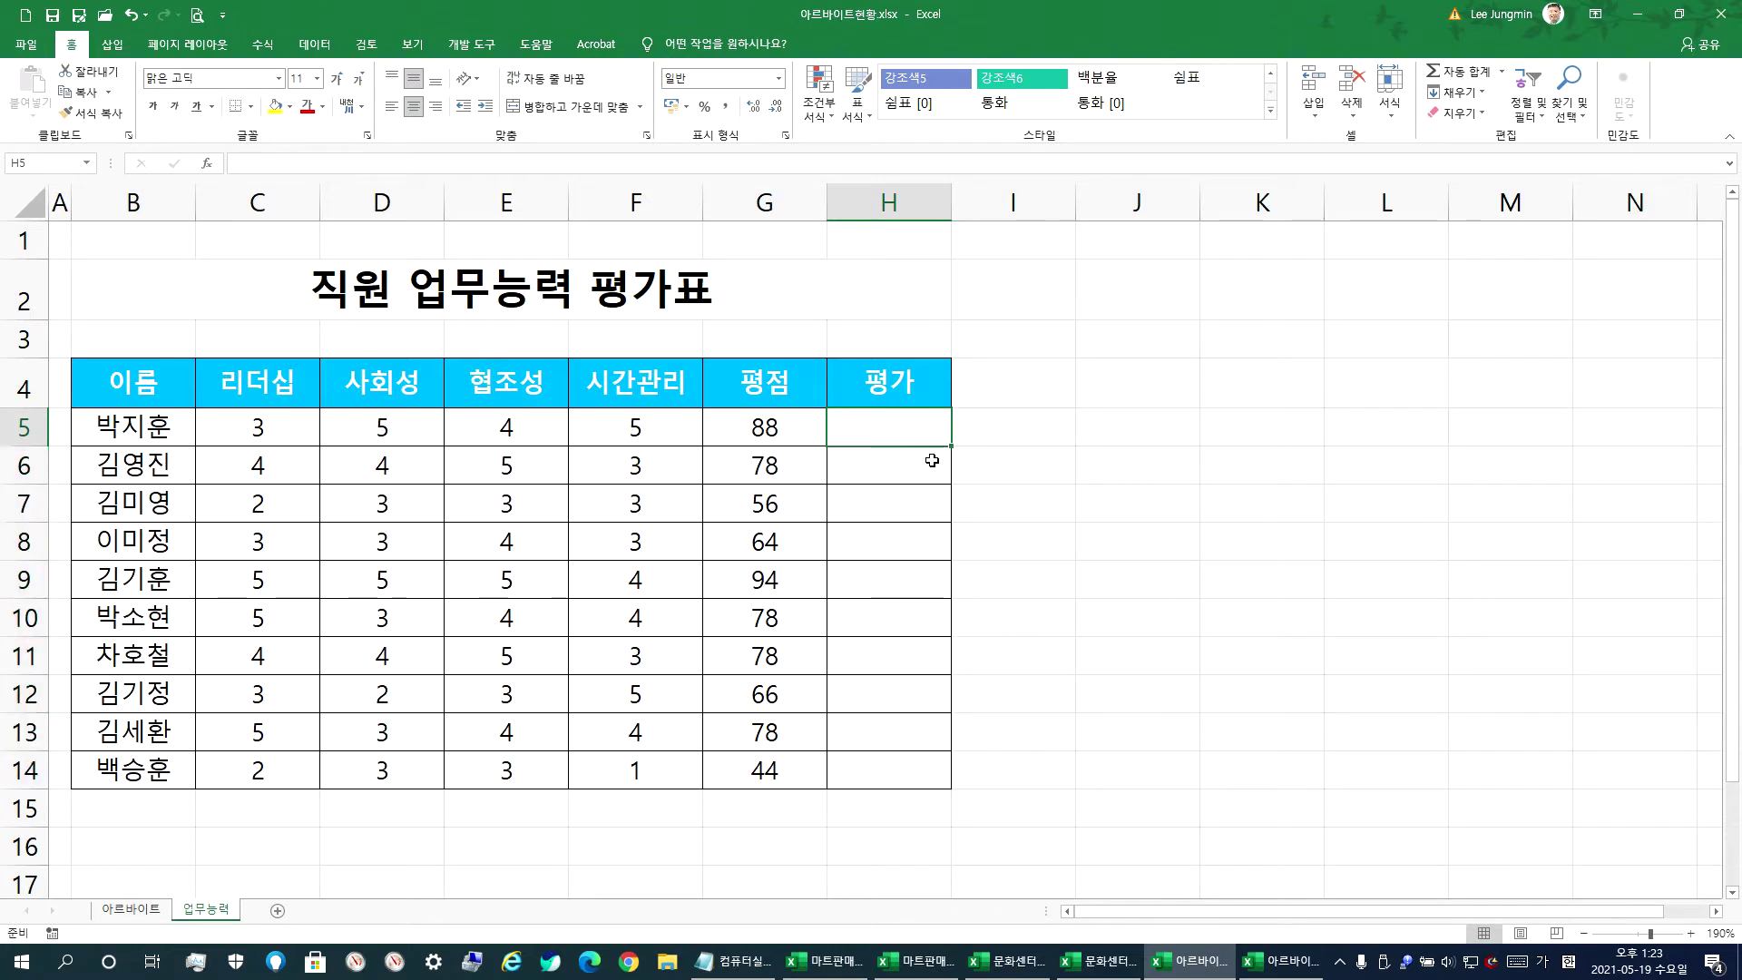
pyautogui.write('=')
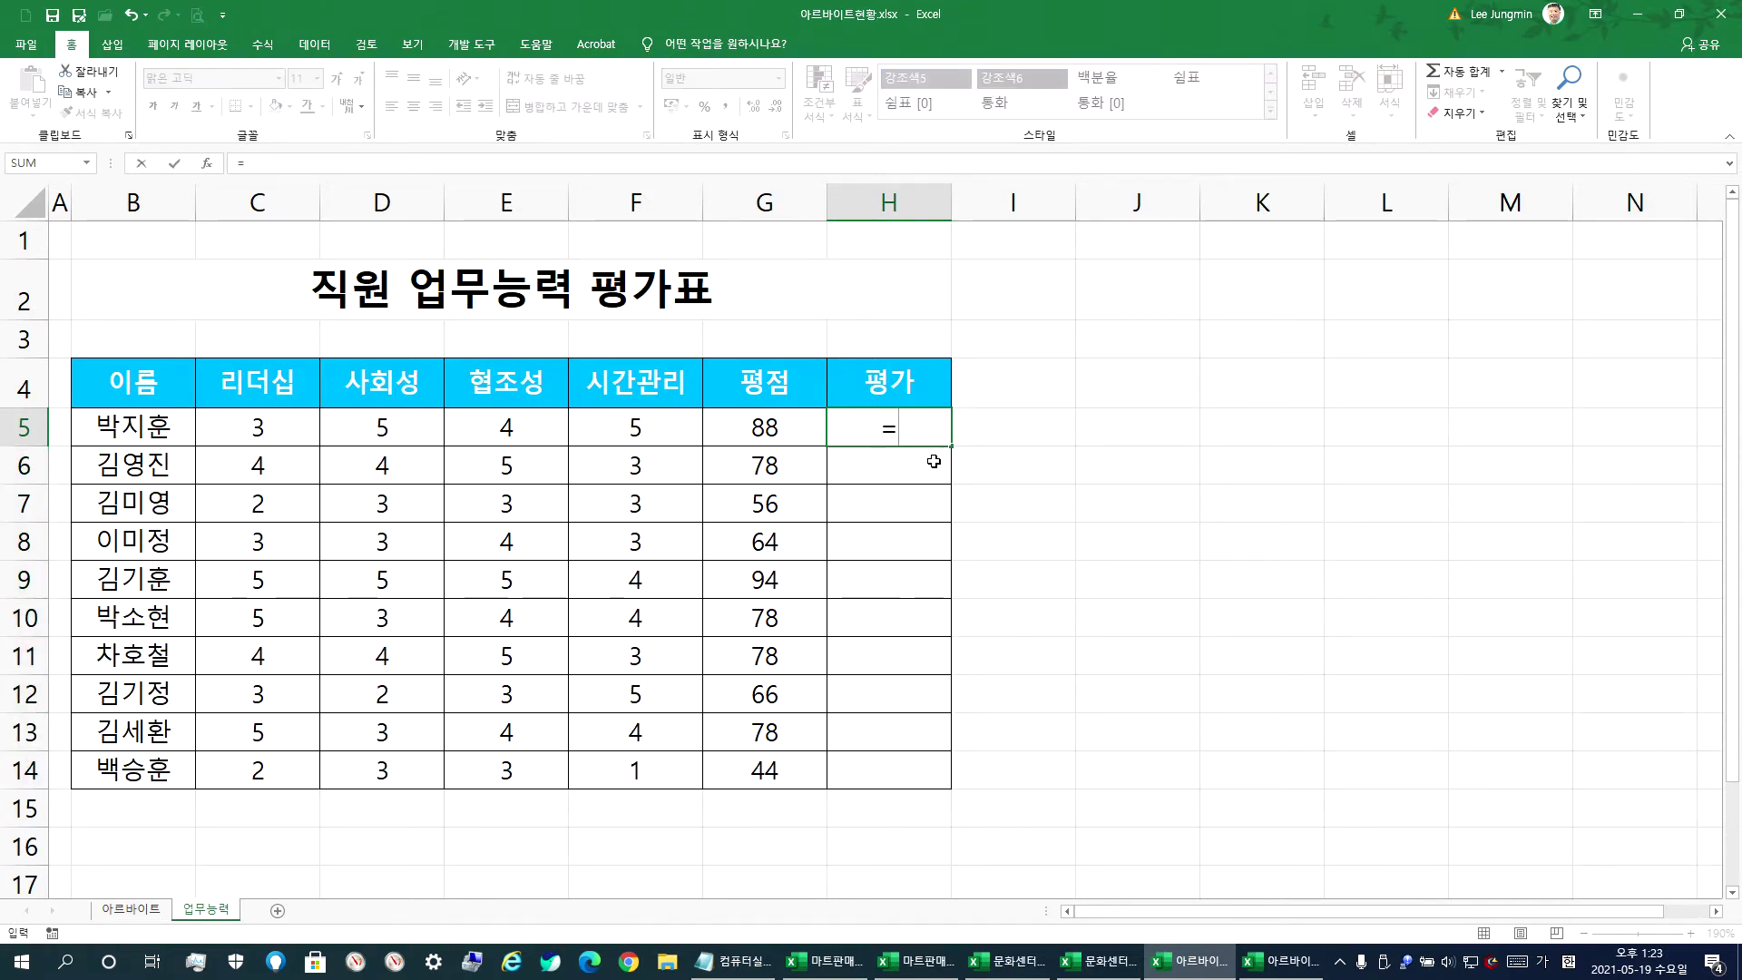
pyautogui.press('Left')
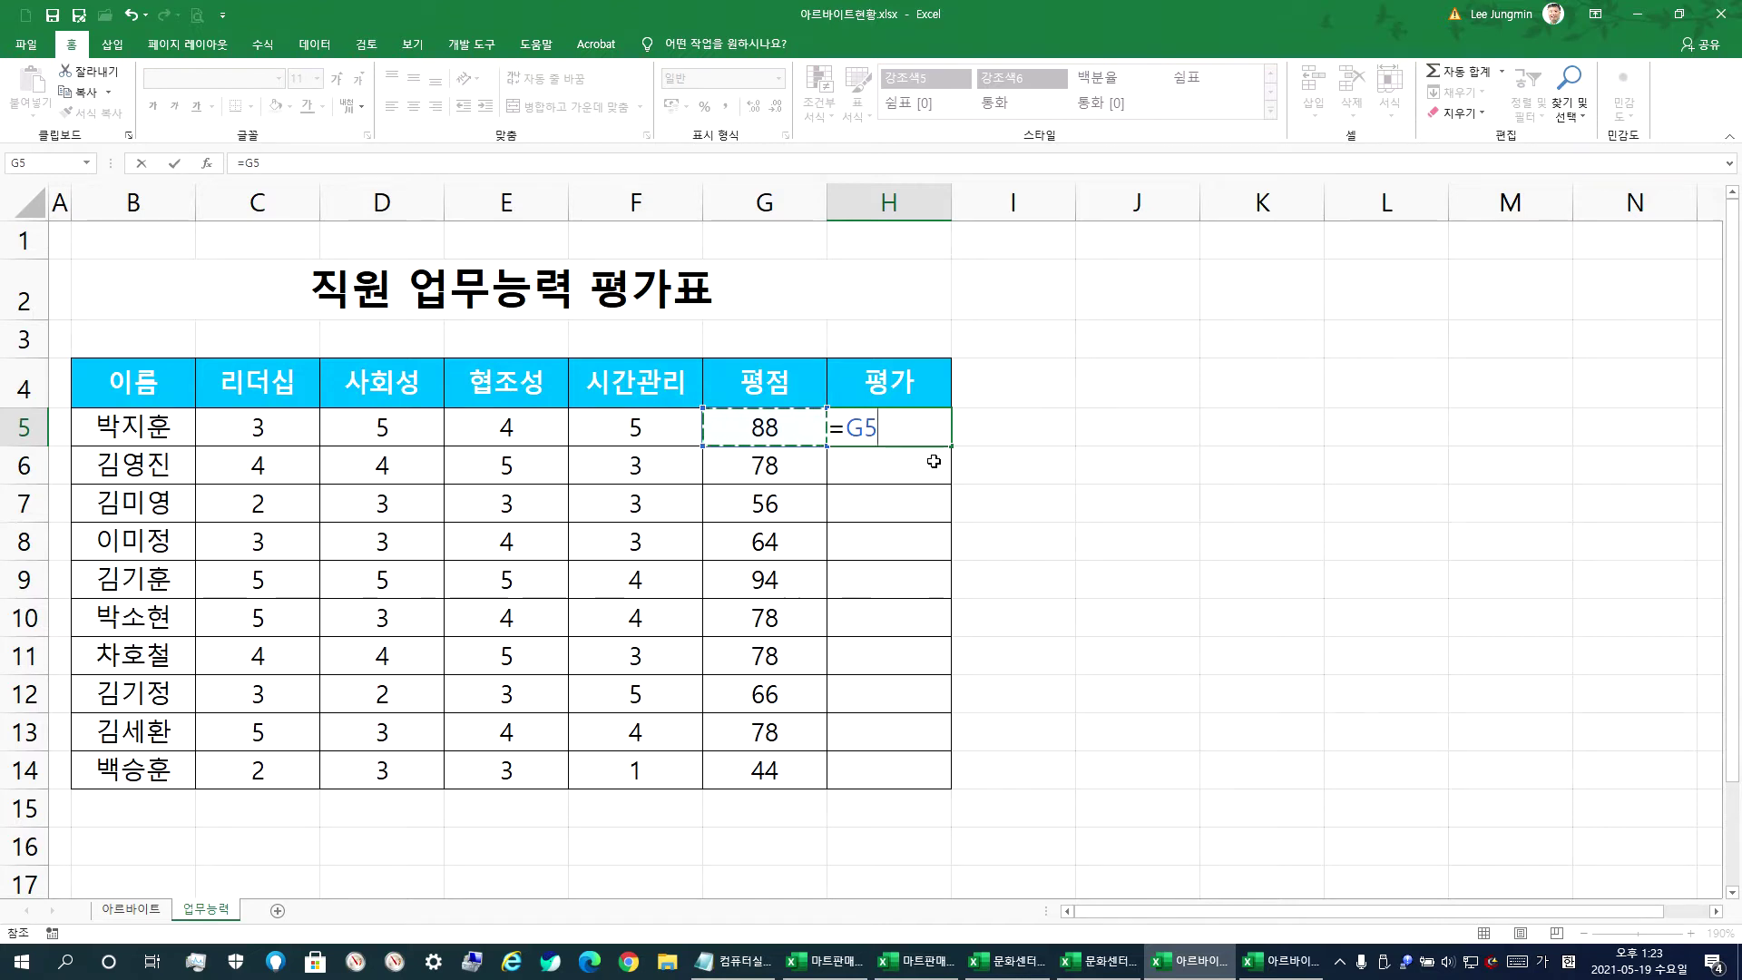
pyautogui.press('Return')
pyautogui.press('Up')
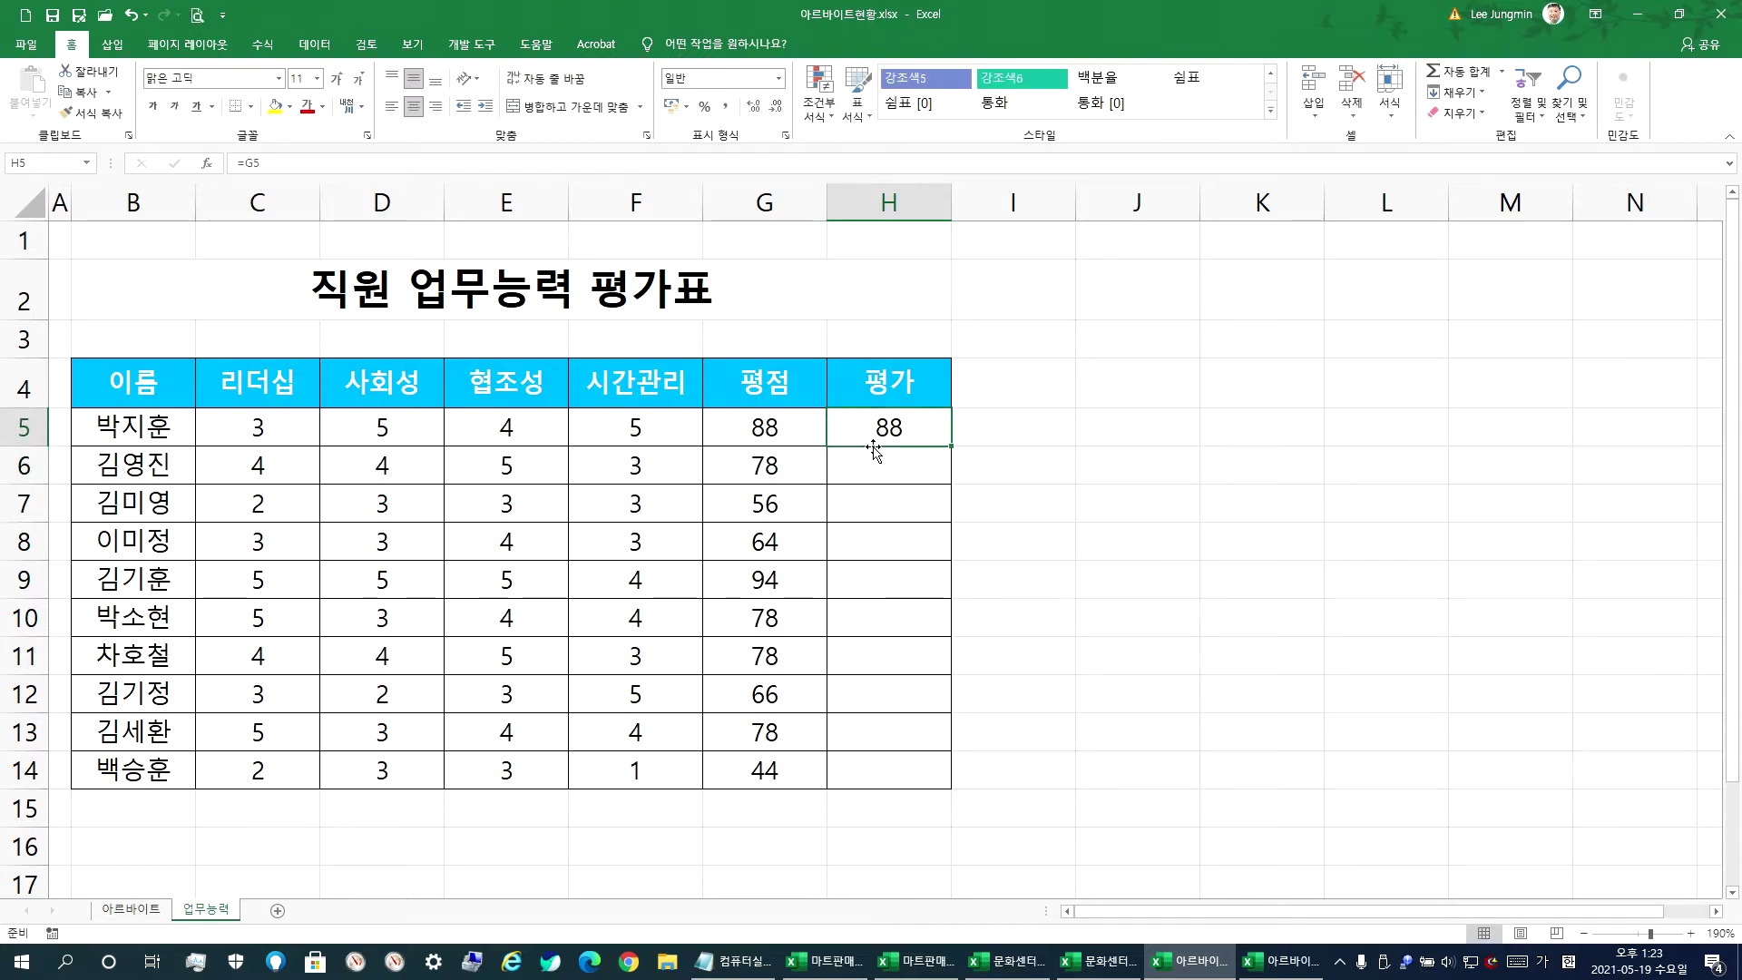
pyautogui.moveTo(949, 448); pyautogui.dragTo(948, 718)
pyautogui.moveTo(944, 778); pyautogui.dragTo(952, 449)
pyautogui.doubleClick(952, 449)
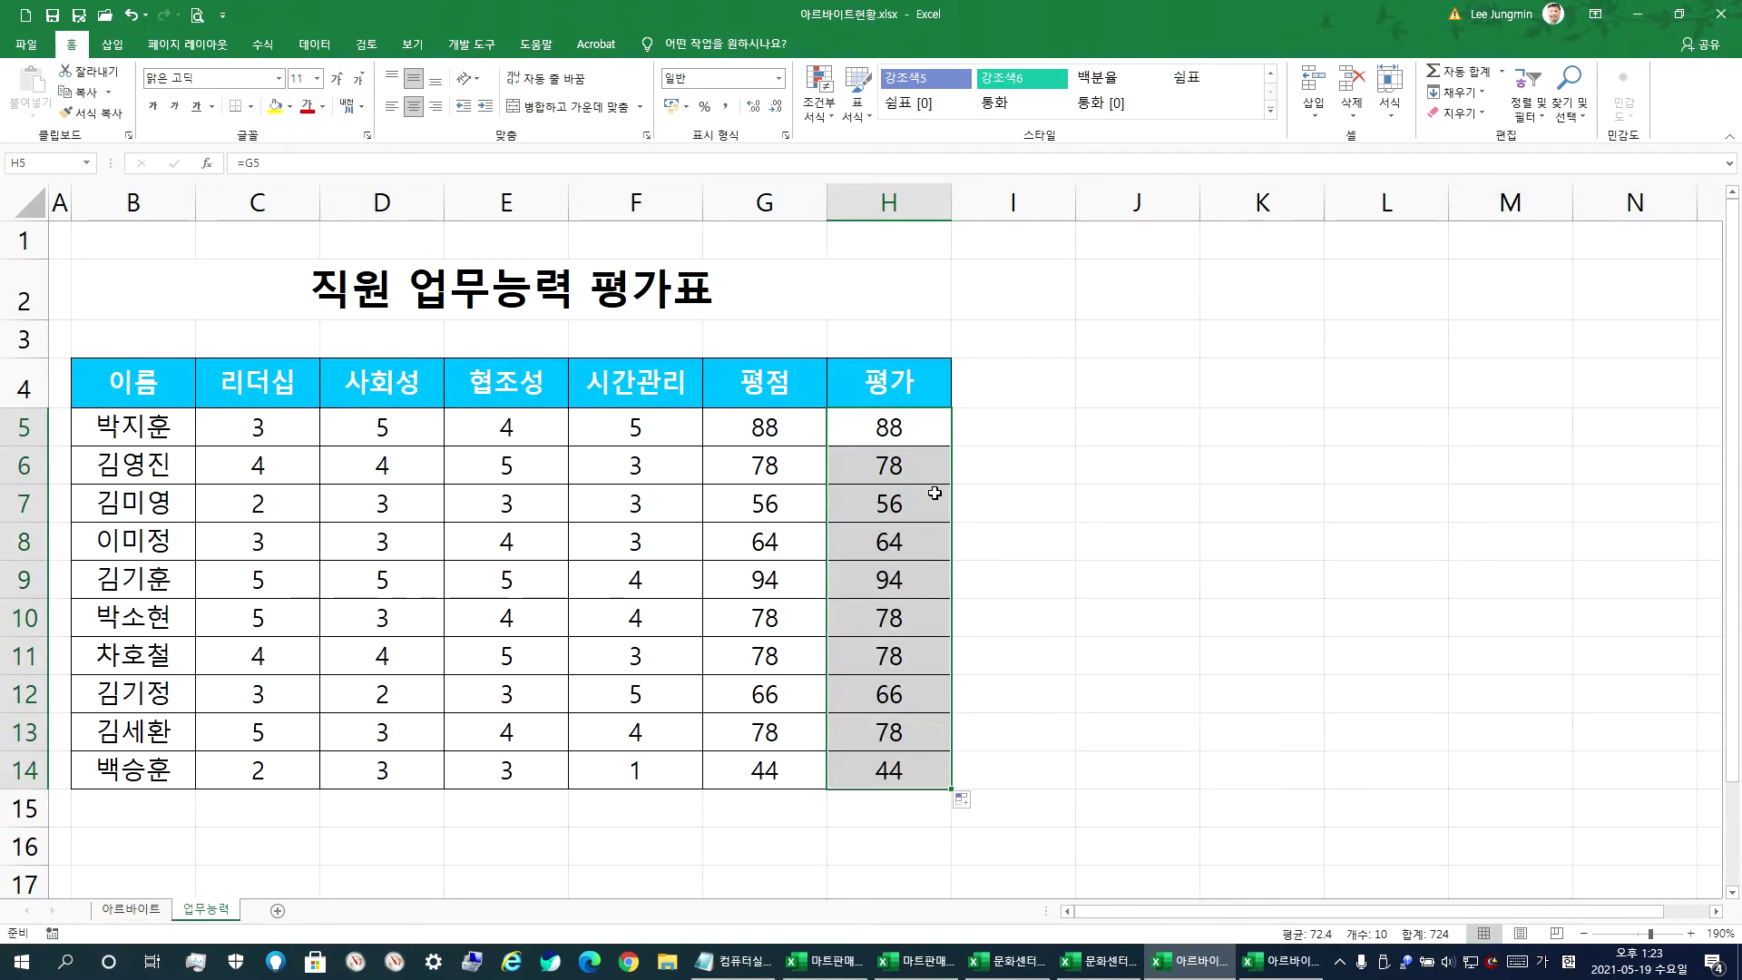
# - Apply the three-circle traffic light icon set to the 평가 values in H5:H14 of the 업무능력 sheet
pyautogui.moveTo(769, 442); pyautogui.dragTo(767, 766)
pyautogui.moveTo(885, 428); pyautogui.dragTo(893, 771)
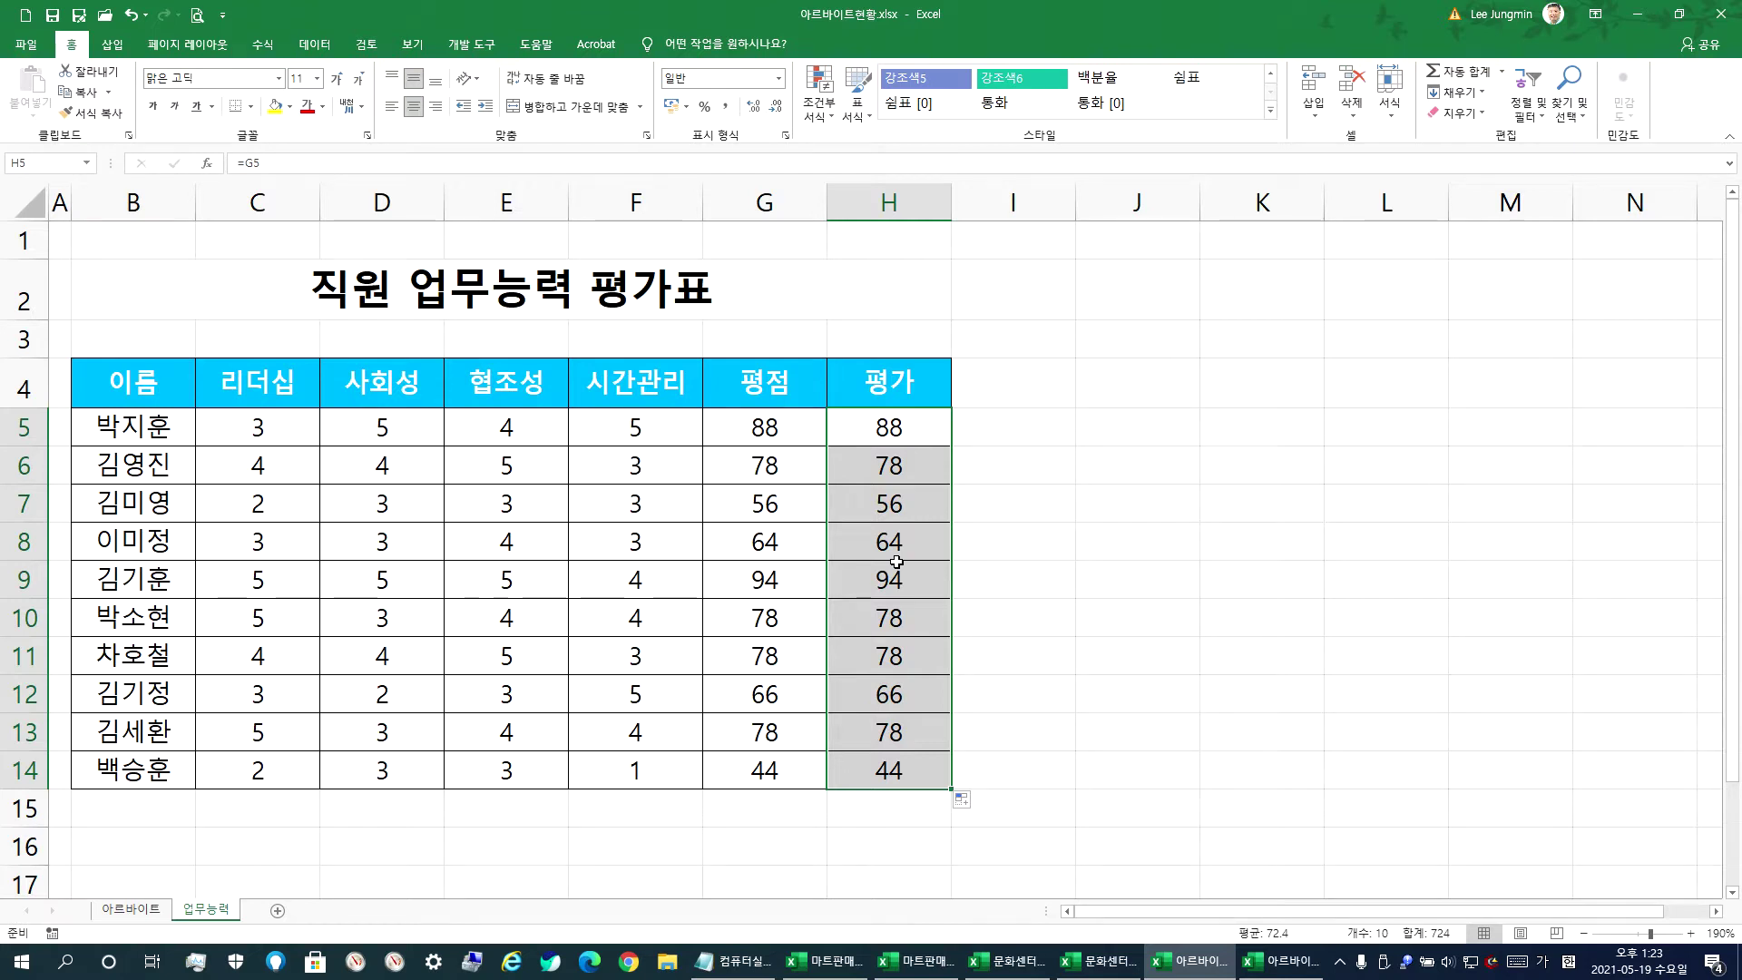
pyautogui.click(825, 105)
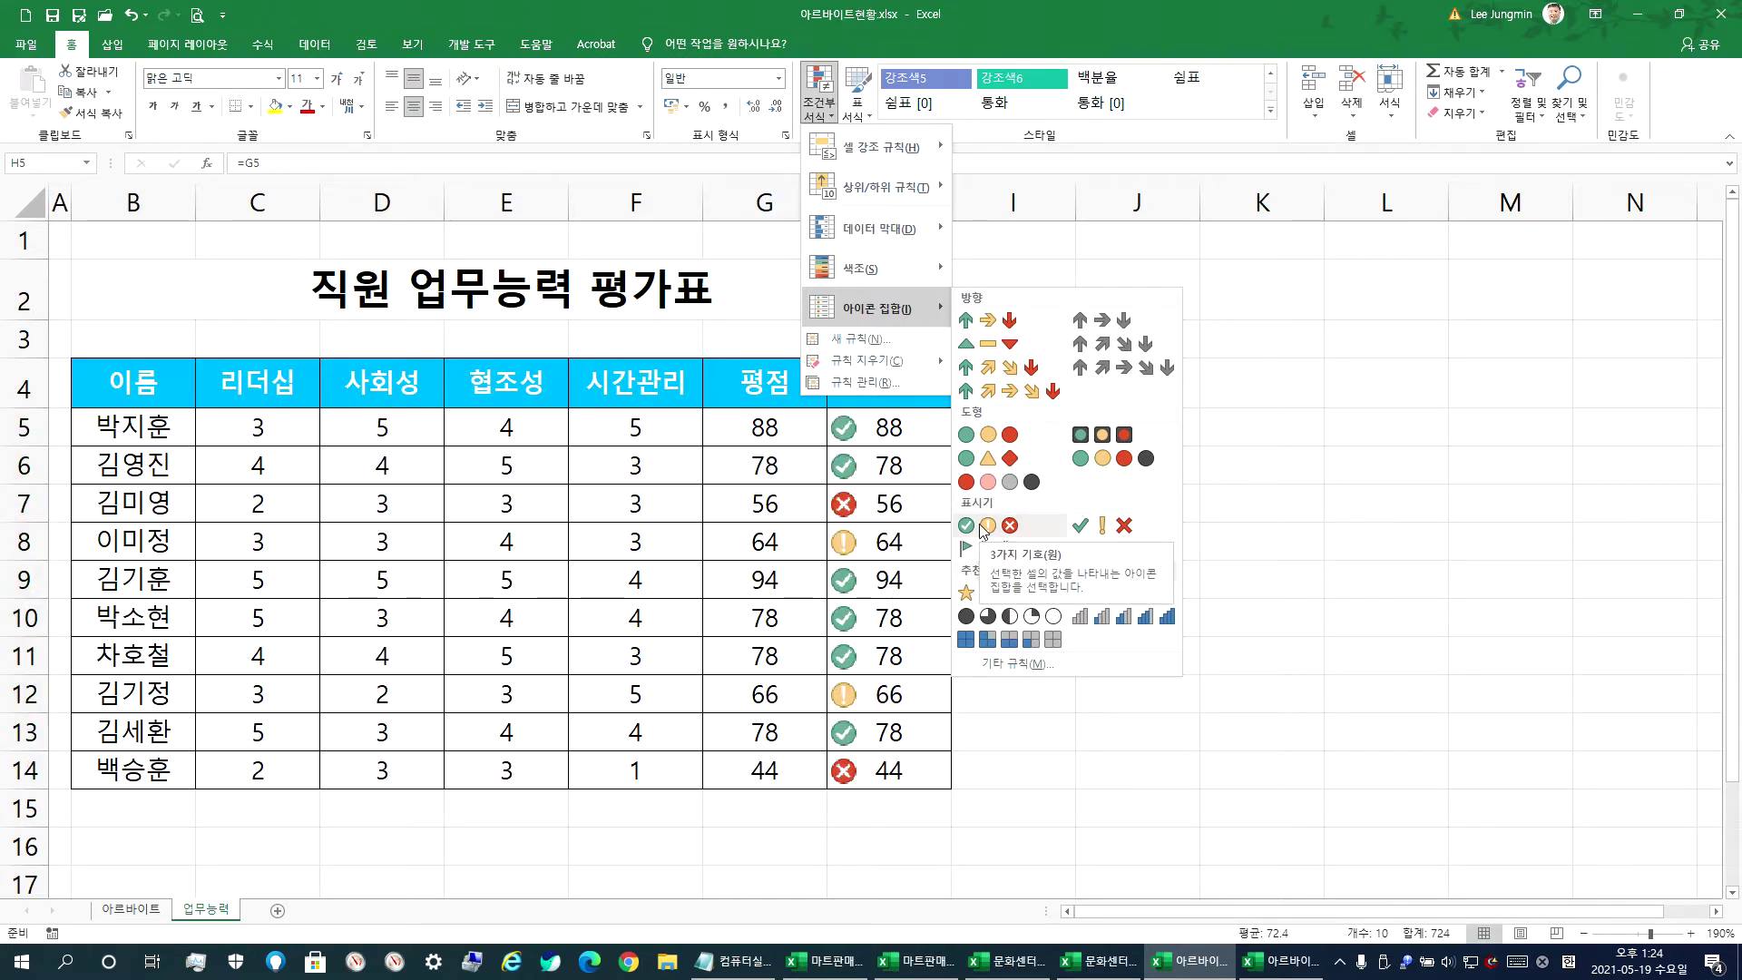
pyautogui.click(1017, 433)
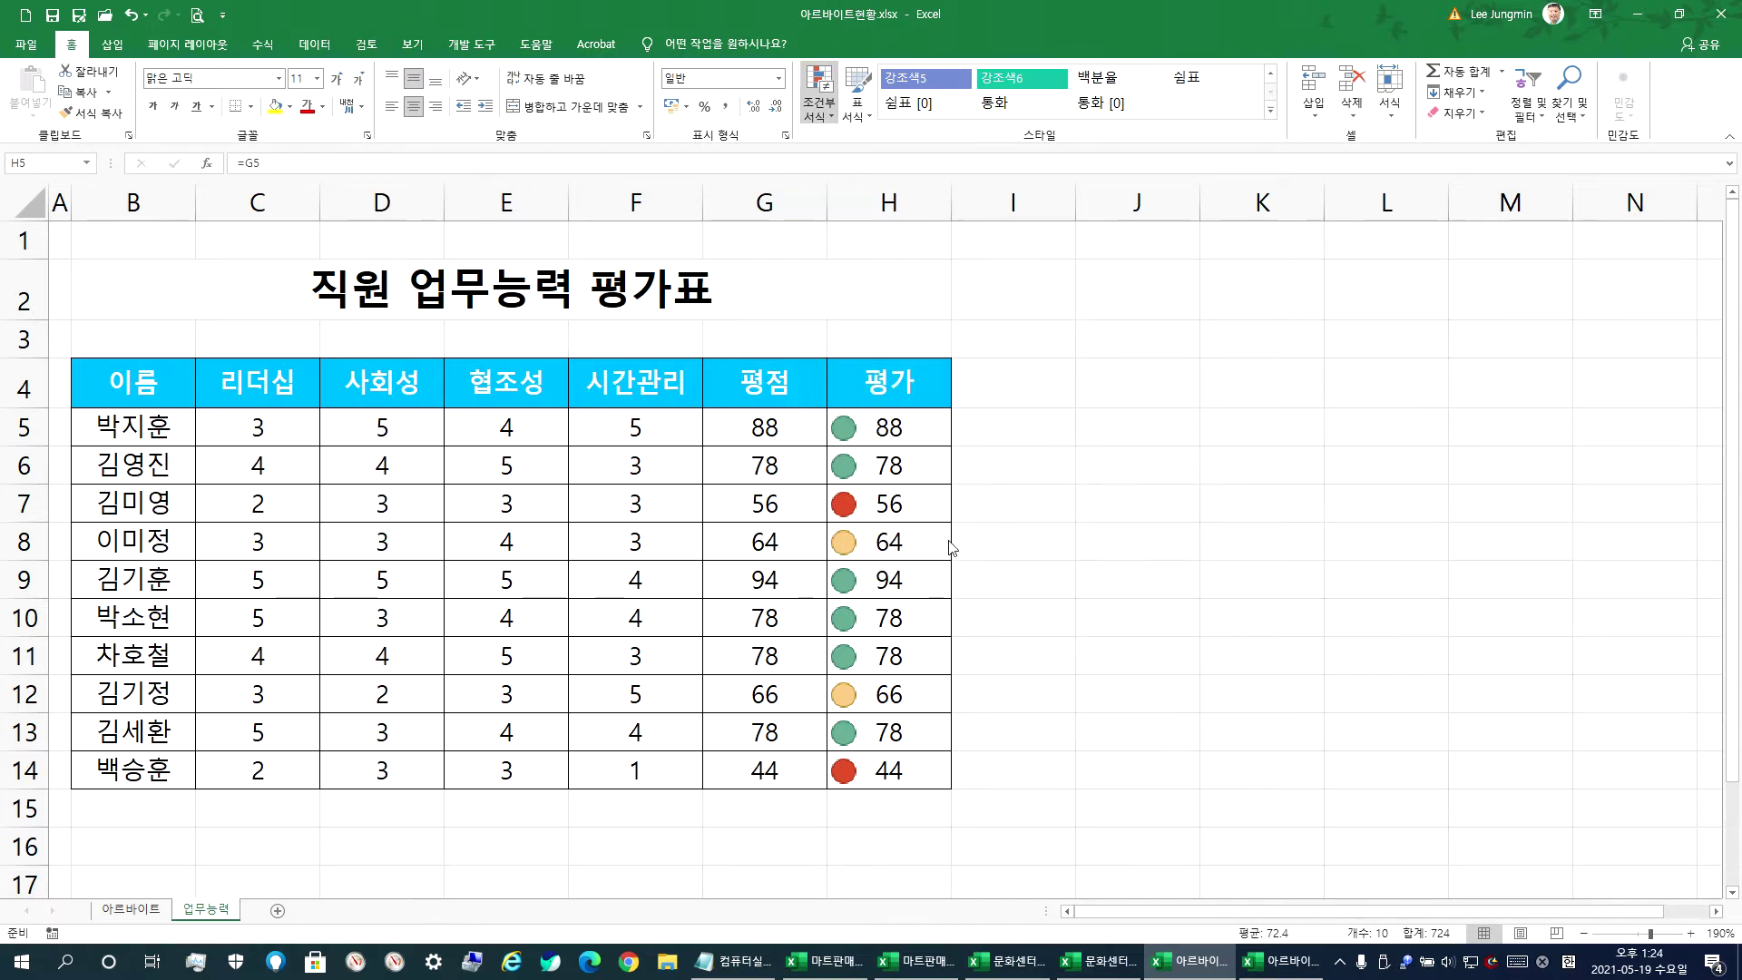
pyautogui.click(324, 556)
pyautogui.click(618, 580)
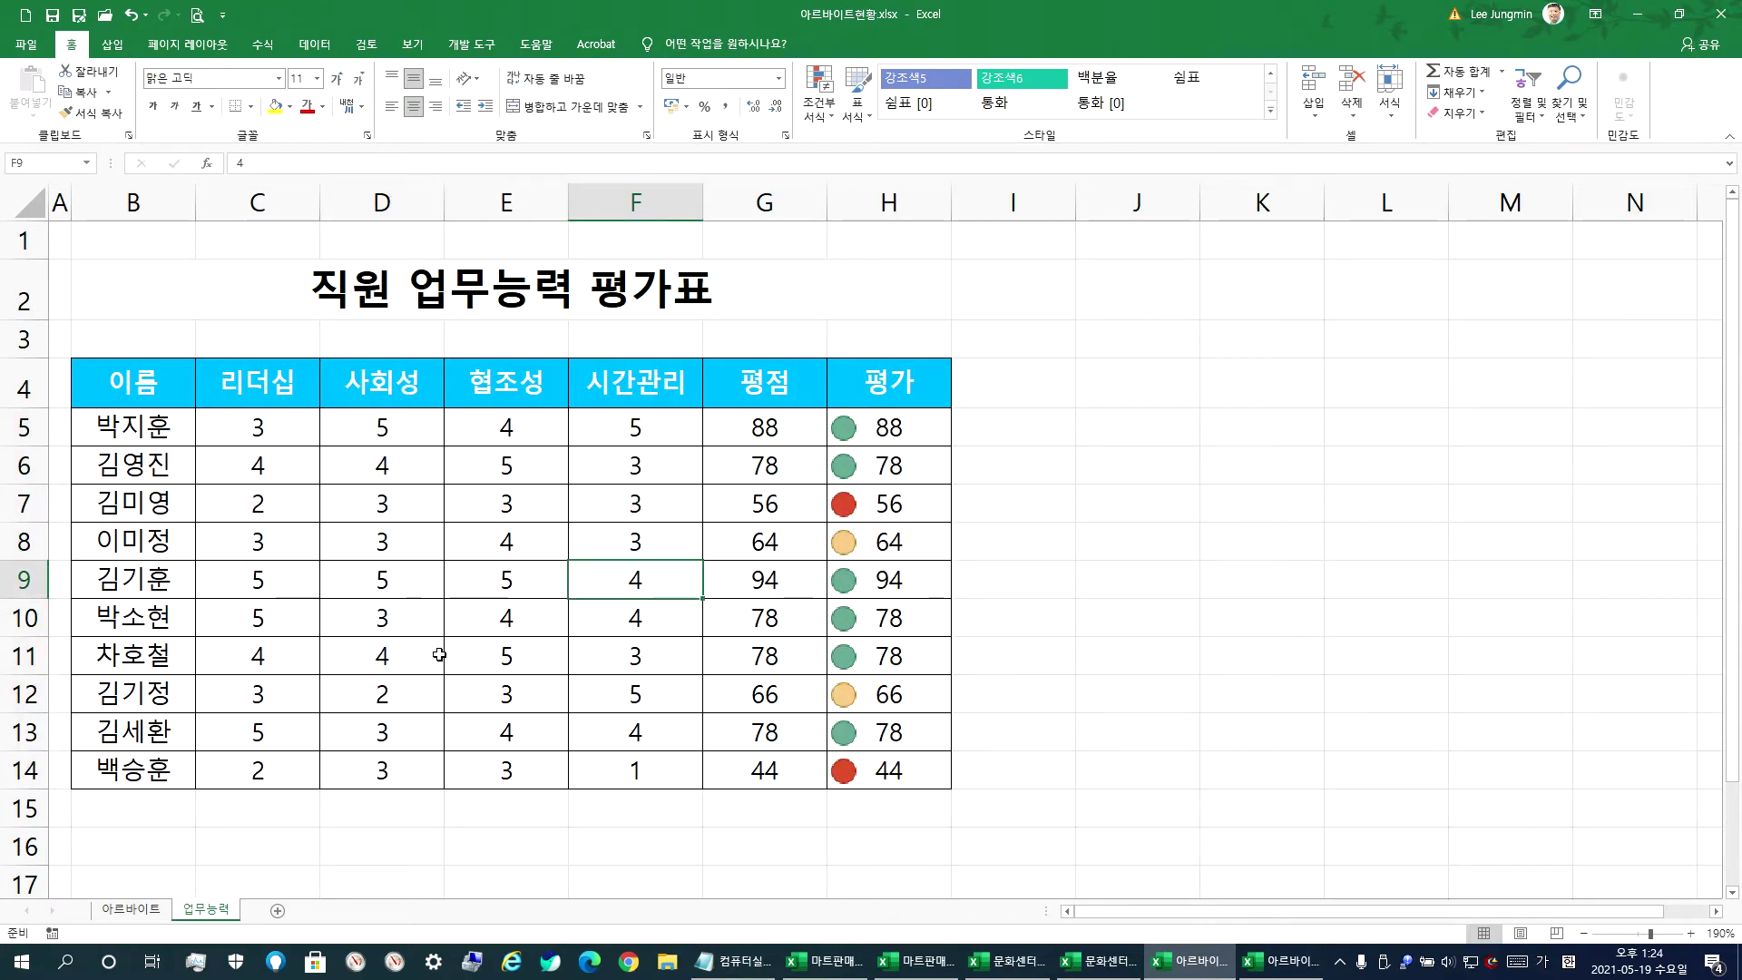
# - Set the 사회성 score in D12 to 5 and check the 평점 and 평가 cells in that row
pyautogui.click(363, 691)
pyautogui.write('5')
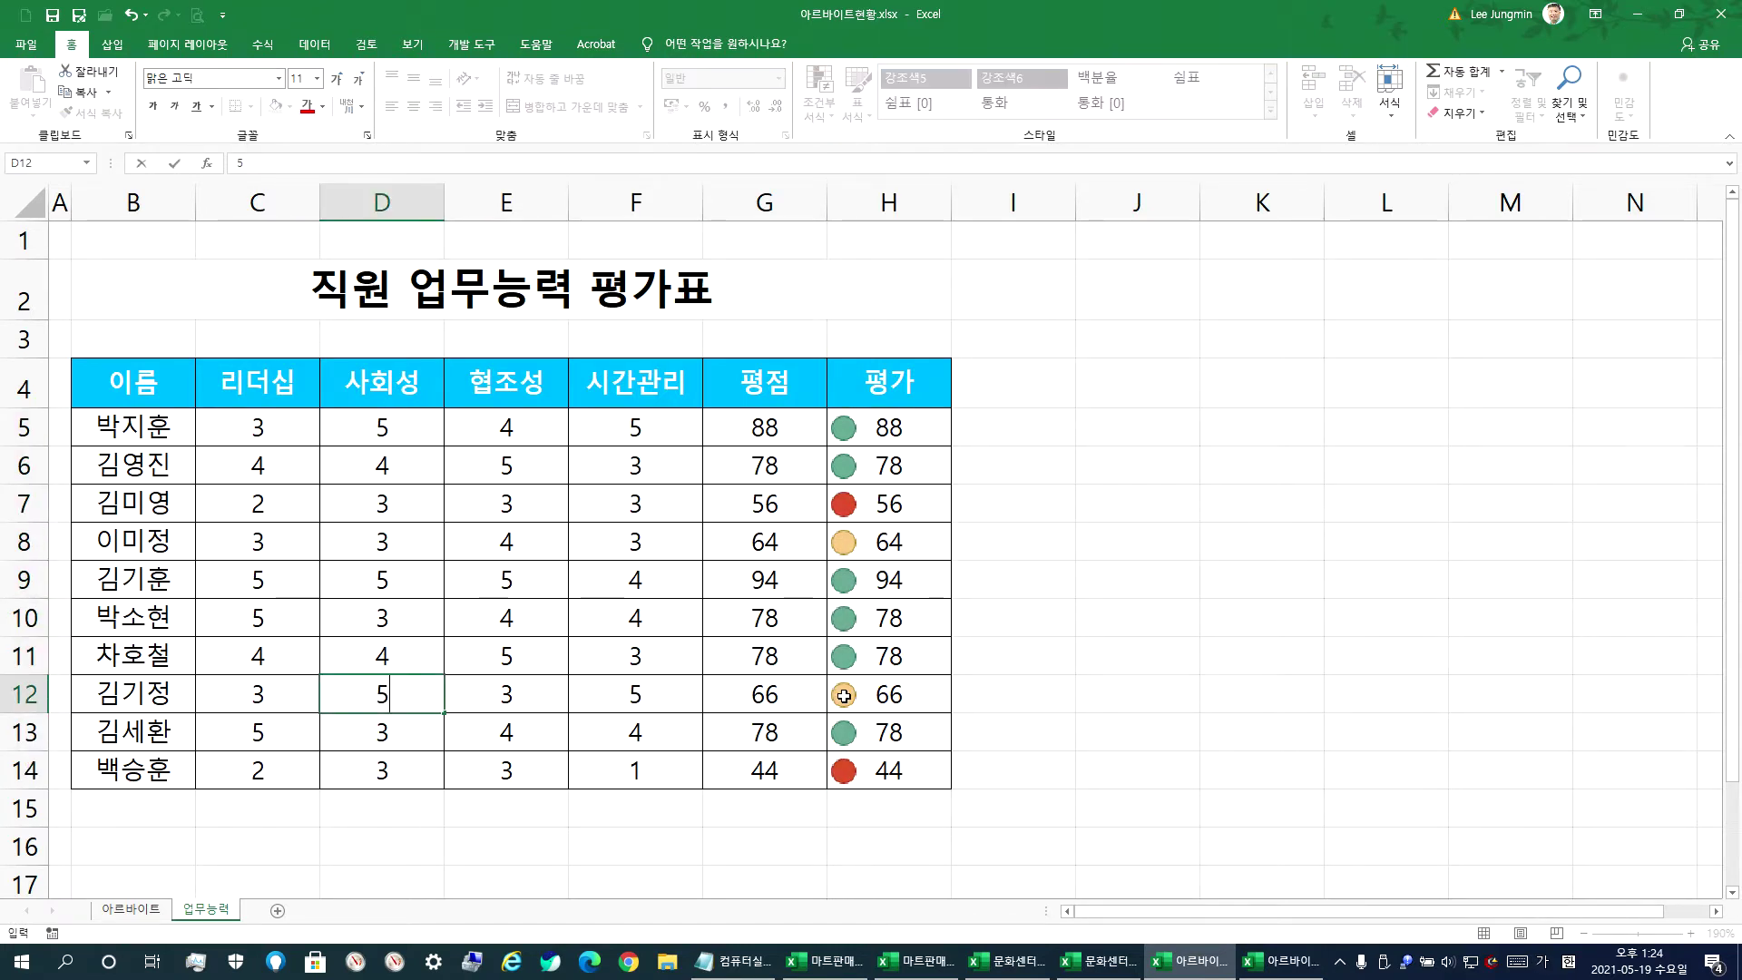
pyautogui.press('Return')
pyautogui.click(758, 696)
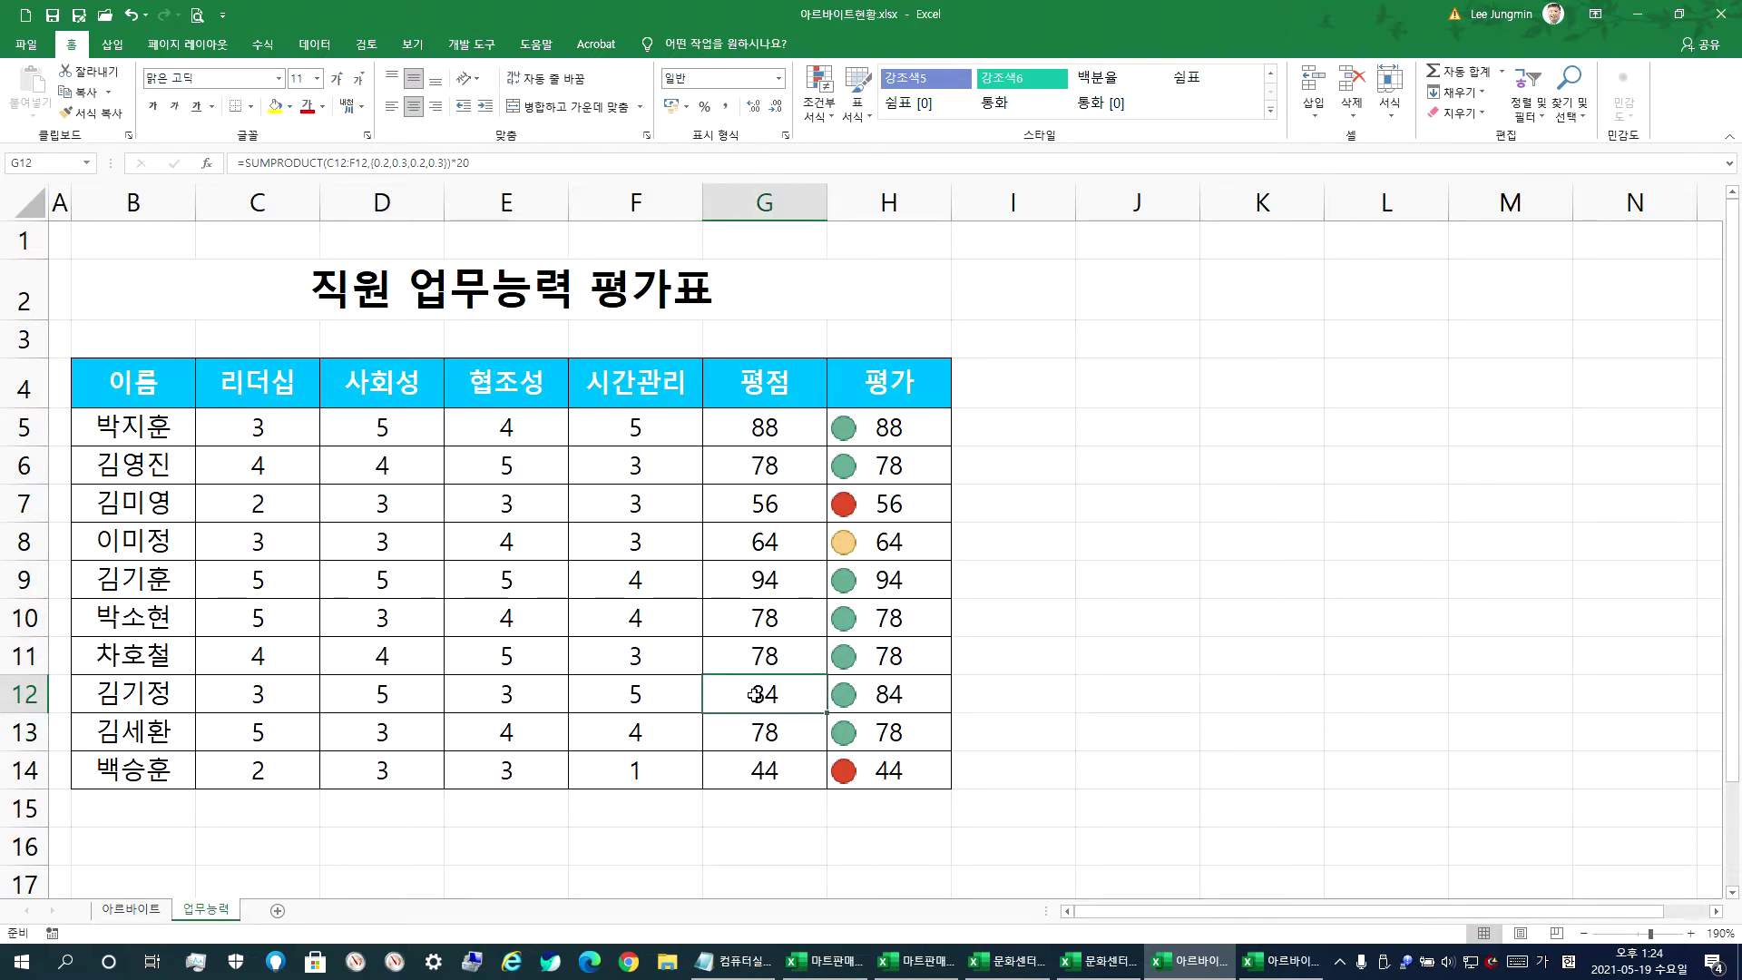
pyautogui.click(912, 702)
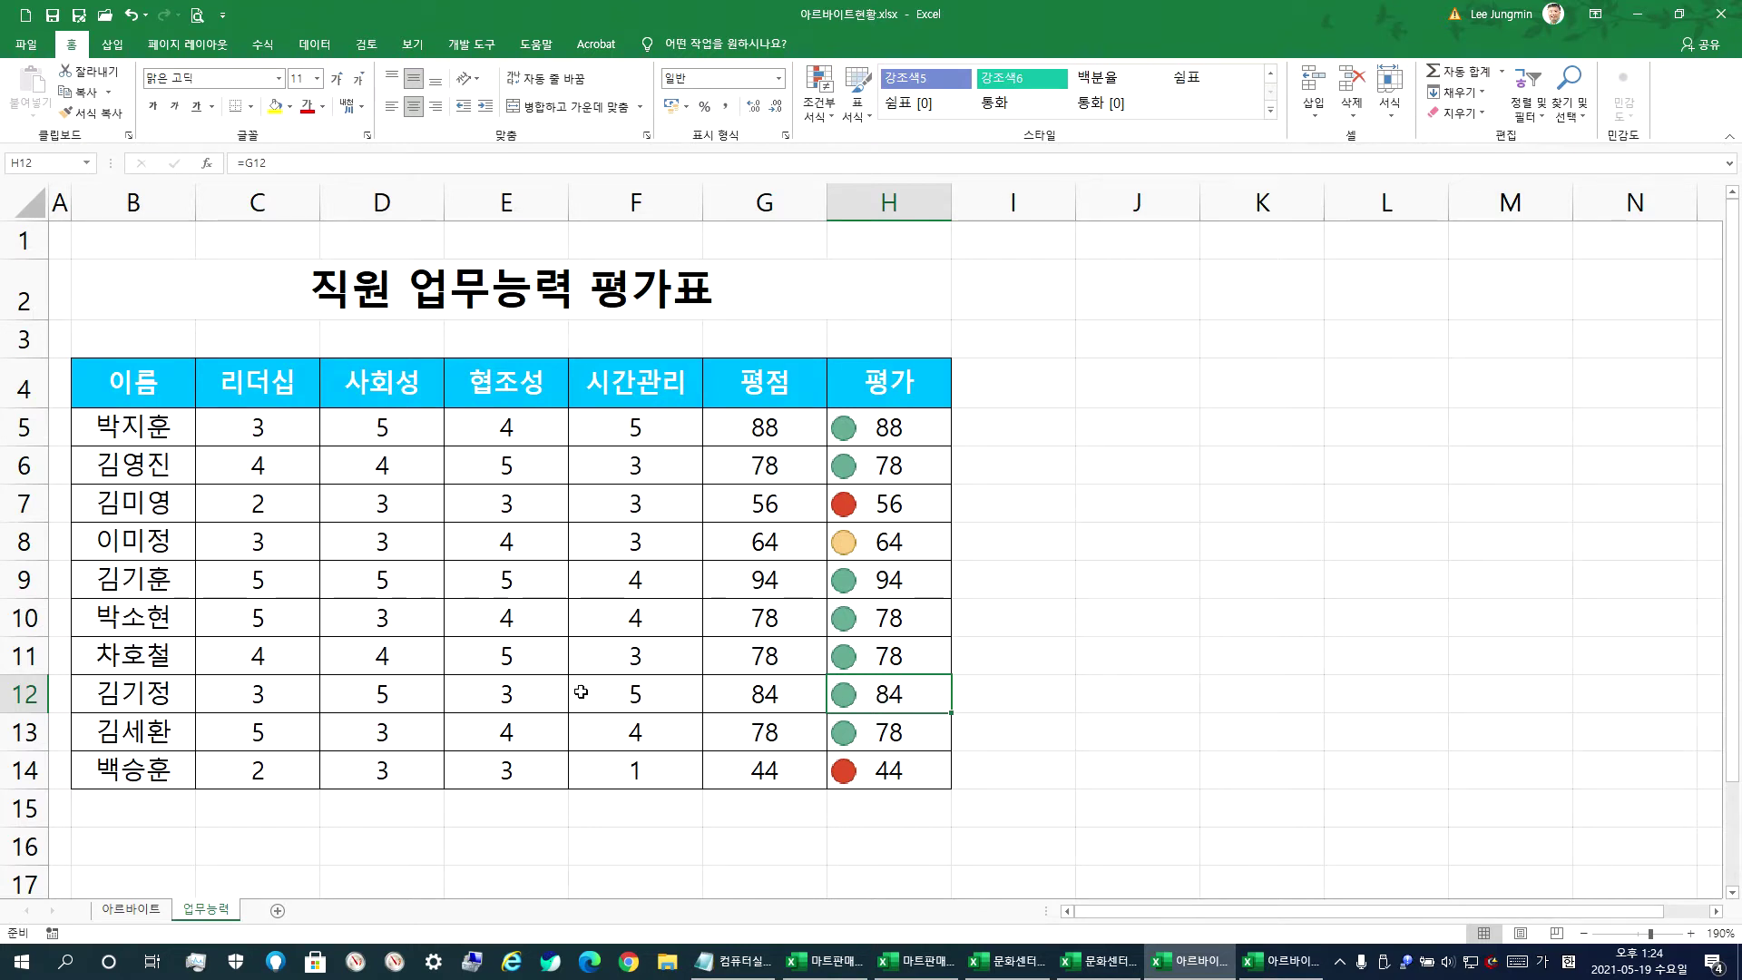
# - Try scores of 5 for 리더십 in C14 and 시간관리 in F14 to test the icons, and undo both entries
pyautogui.click(269, 767)
pyautogui.write('5')
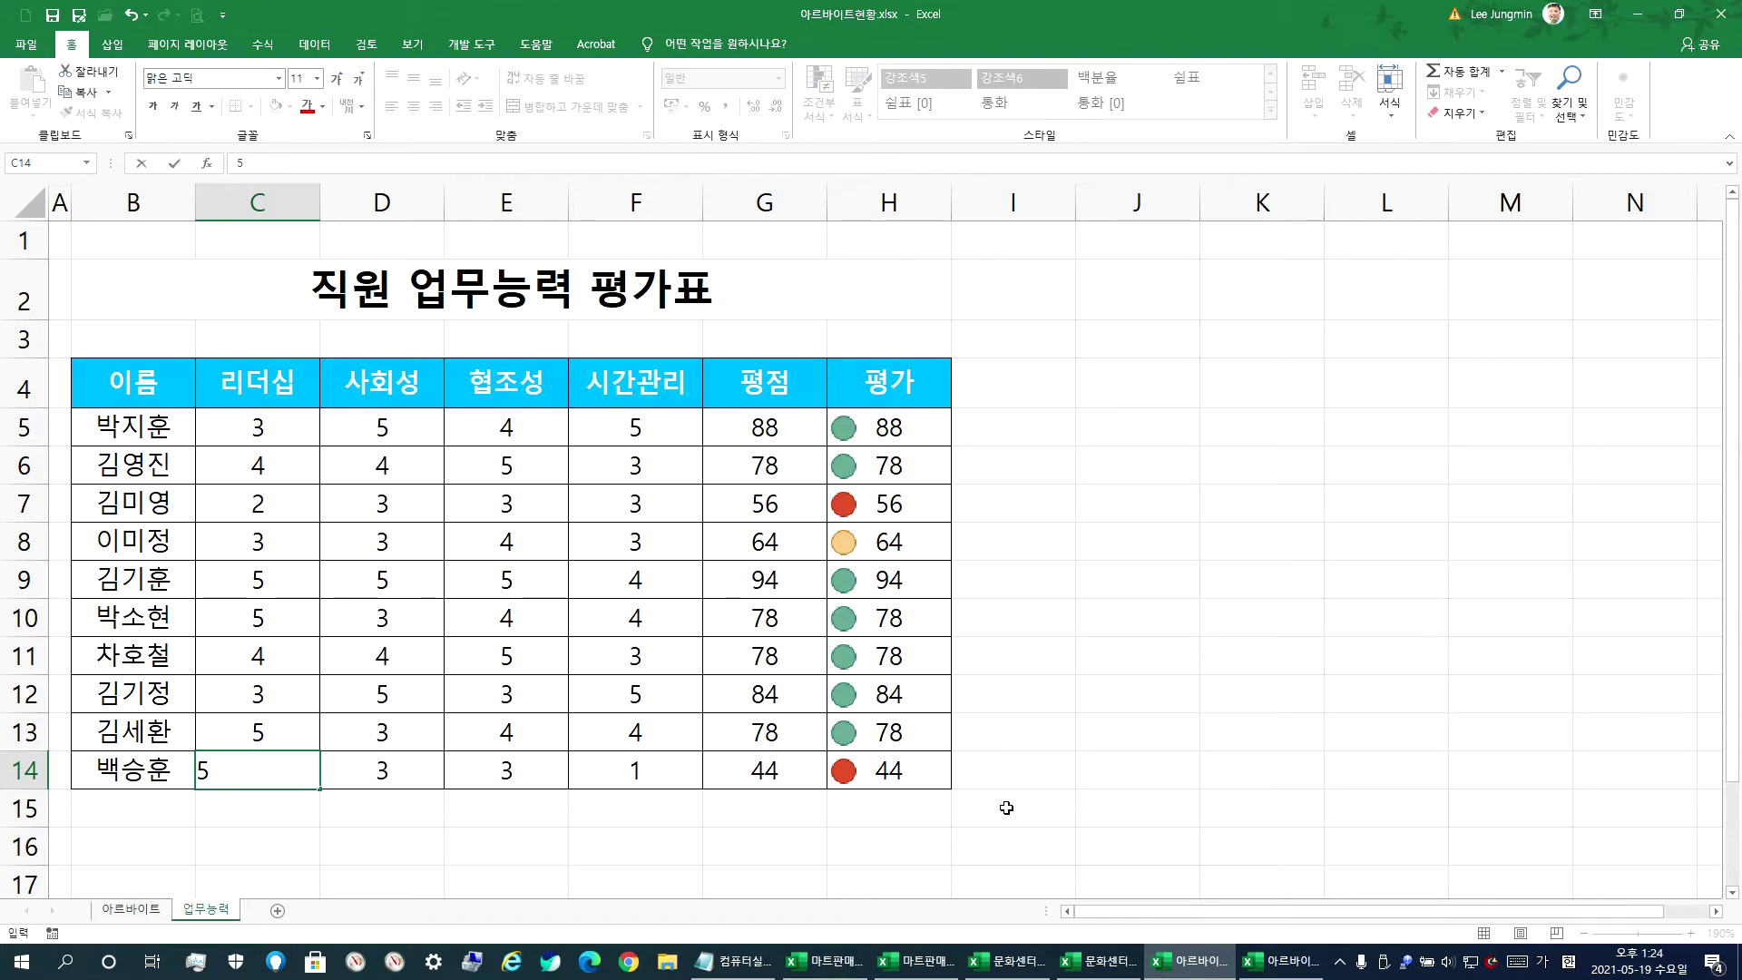
pyautogui.press('Tab')
pyautogui.press('Tab')
pyautogui.press('Tab')
pyautogui.write('5')
pyautogui.press('Return')
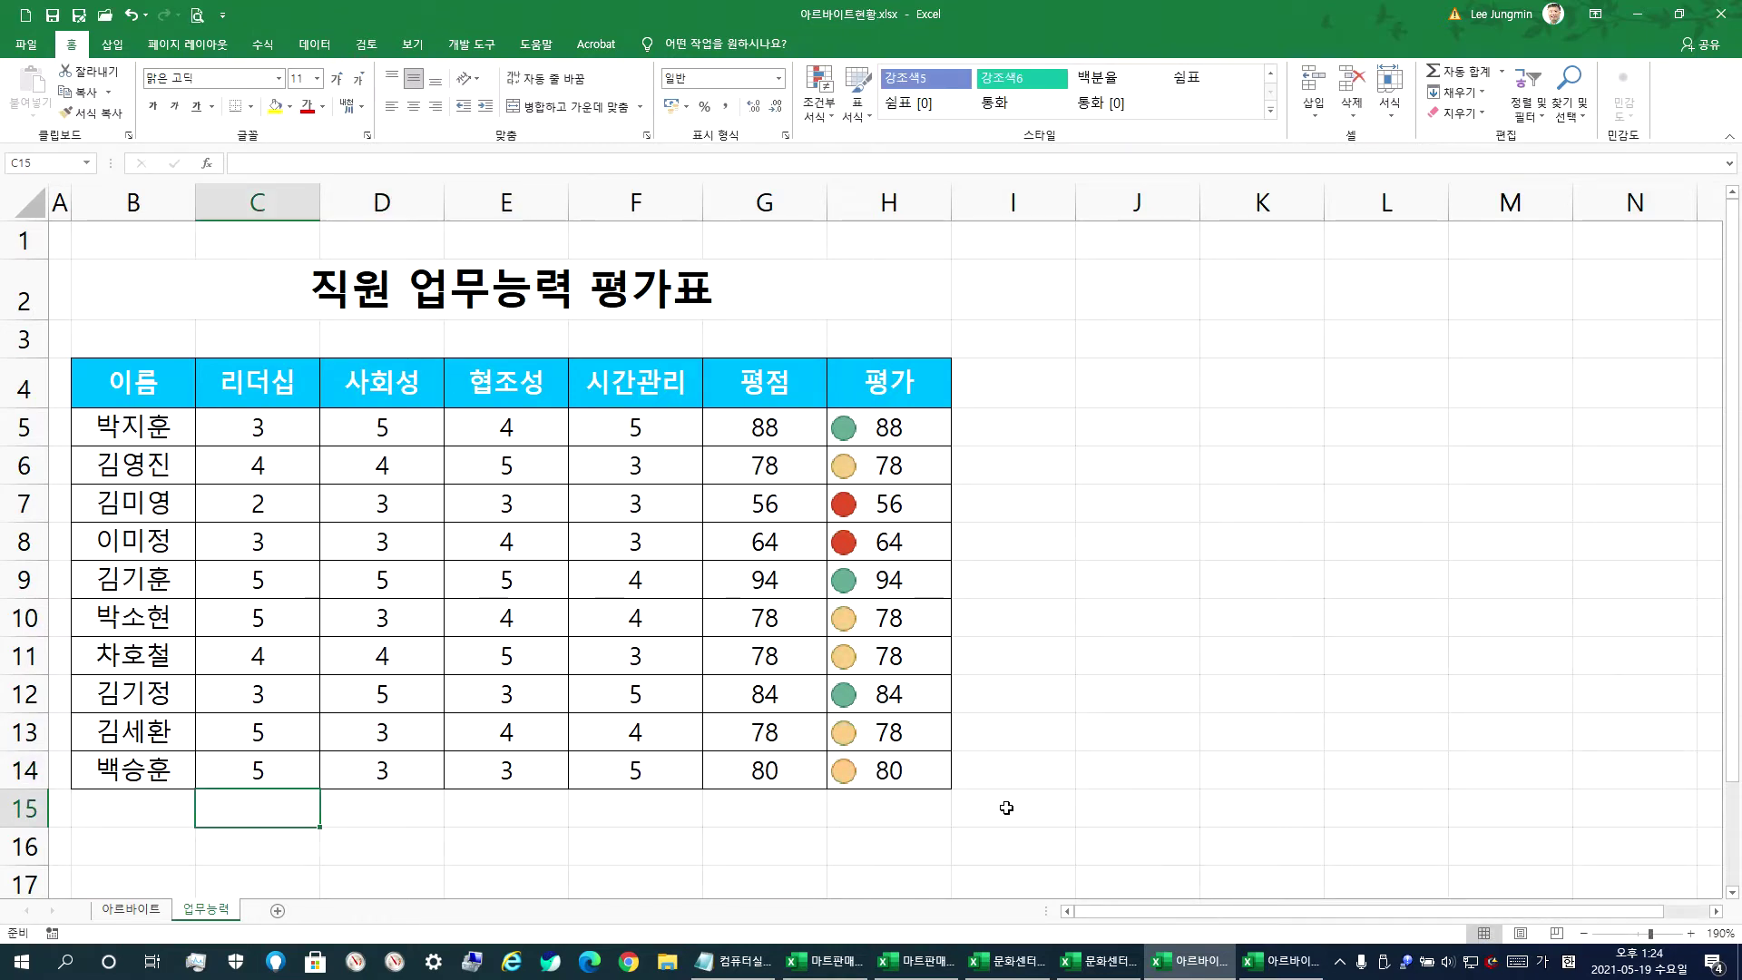
pyautogui.hotkey('ctrl', 'z')
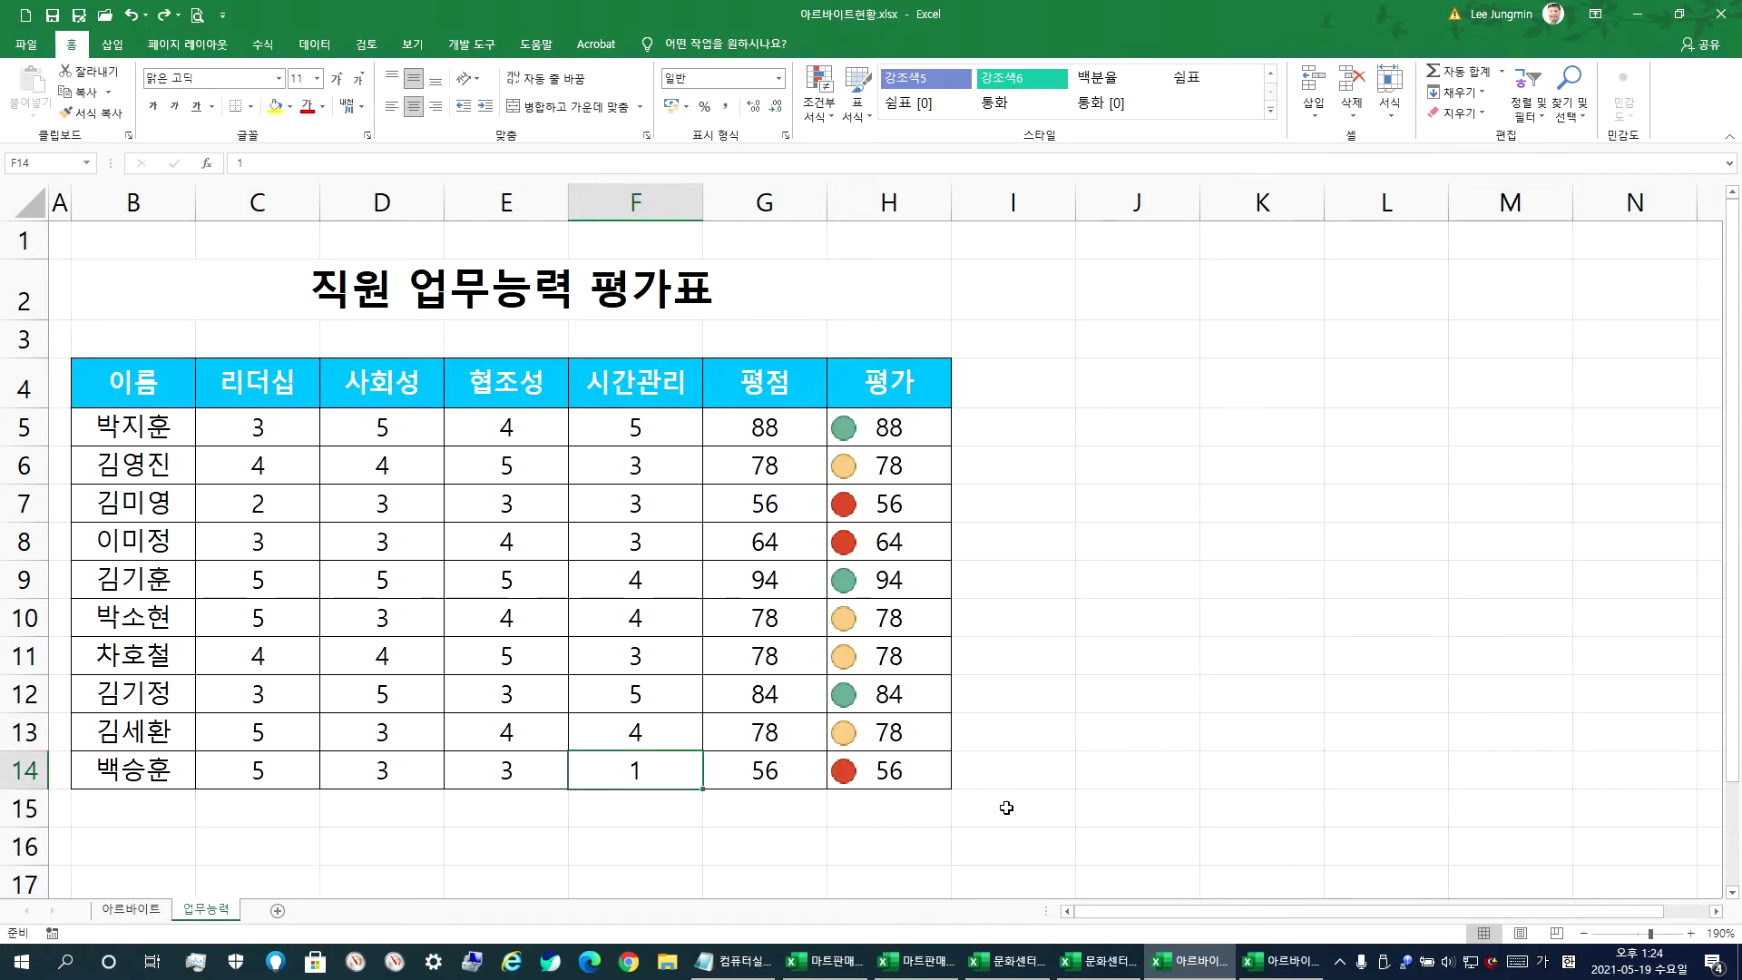
pyautogui.hotkey('ctrl', 'z')
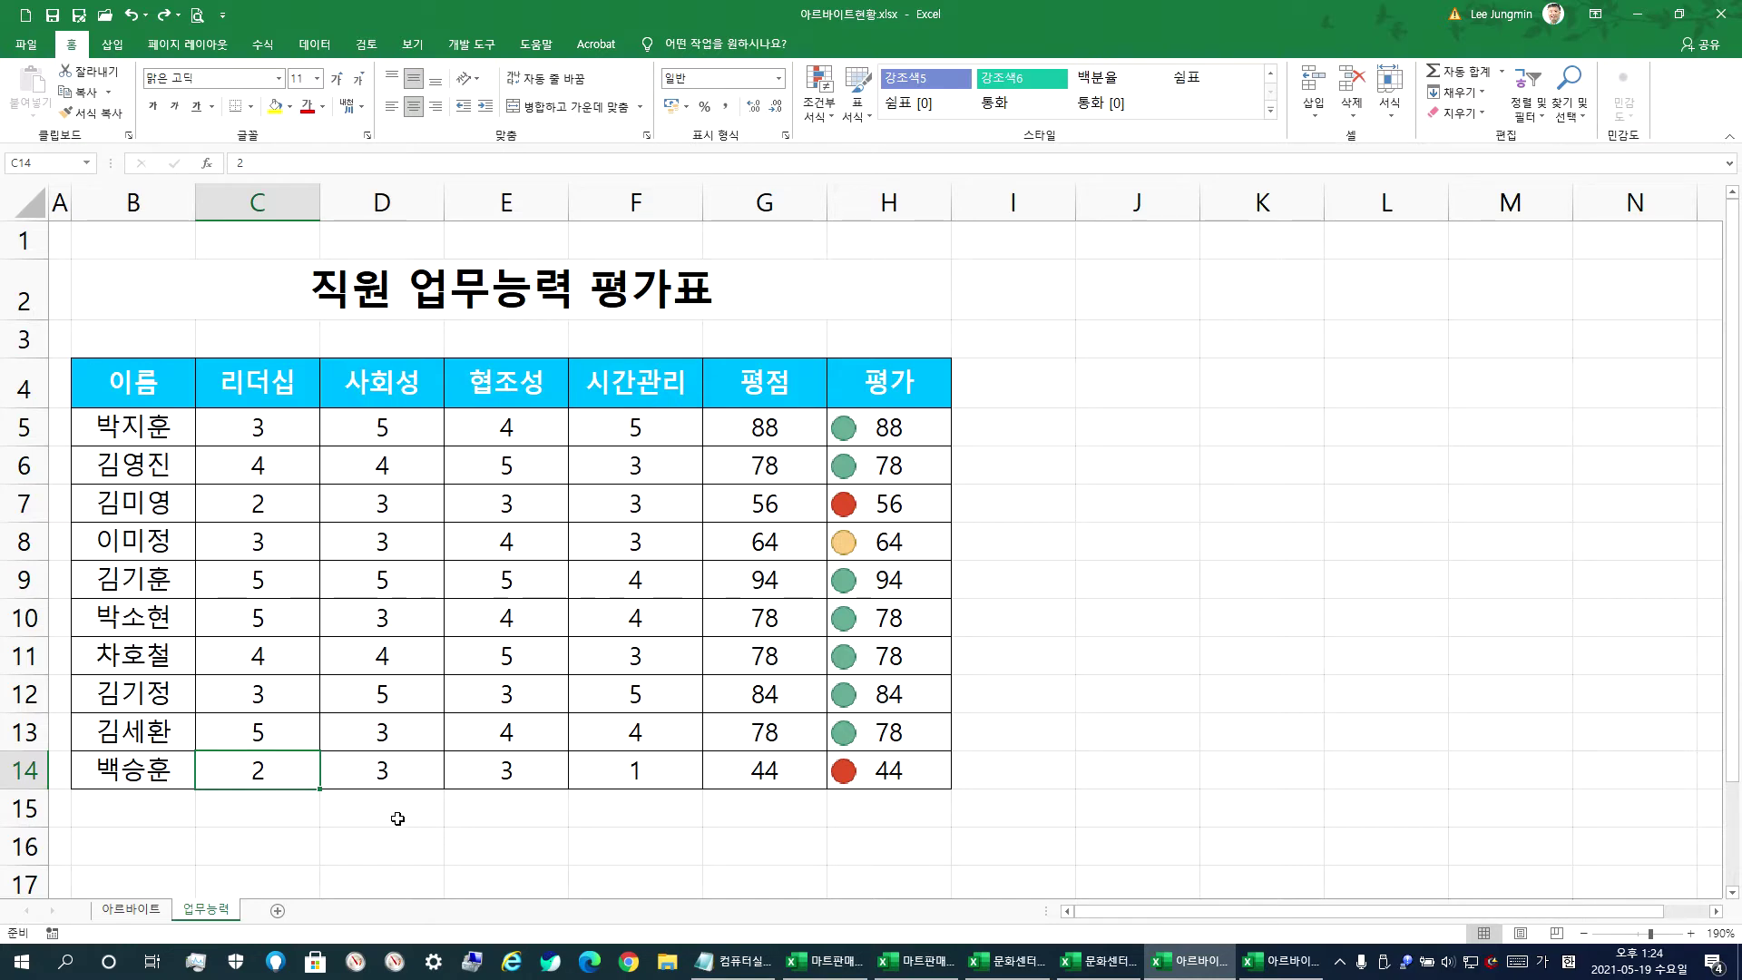
# - Show the 아르바이트 sheet in both workbooks and examine how the X cells are formatted in 아르바이트현황_완성.xlsx
pyautogui.click(126, 908)
pyautogui.click(1281, 961)
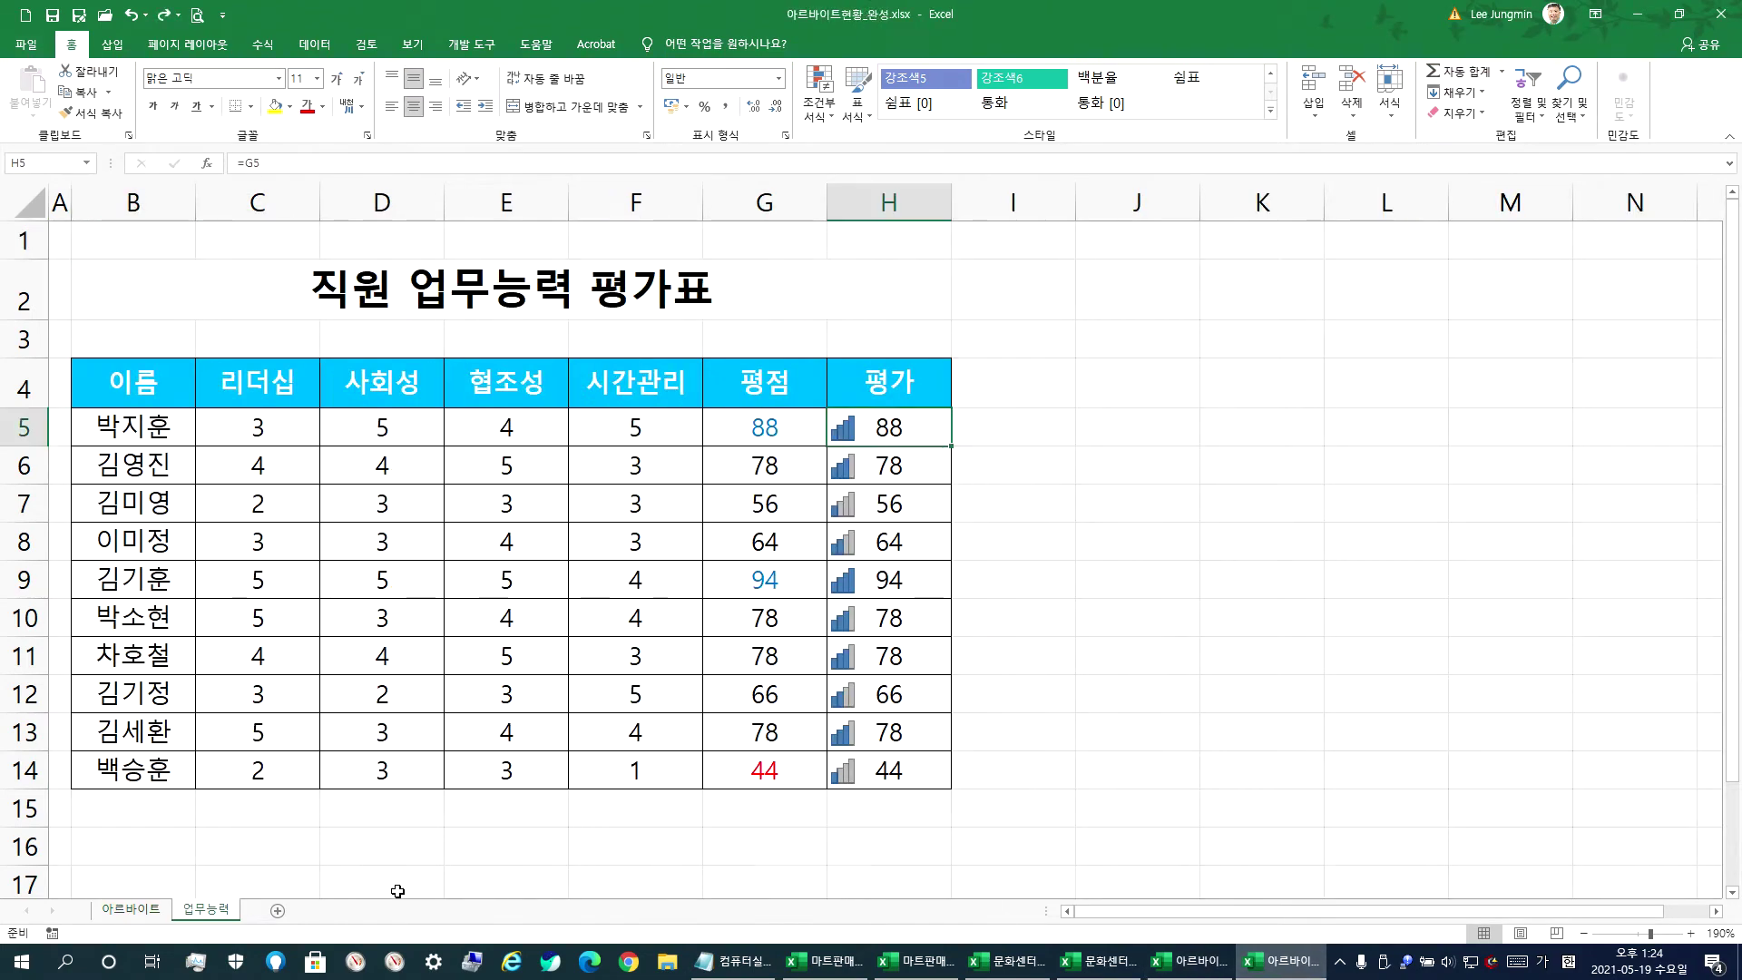
pyautogui.click(126, 908)
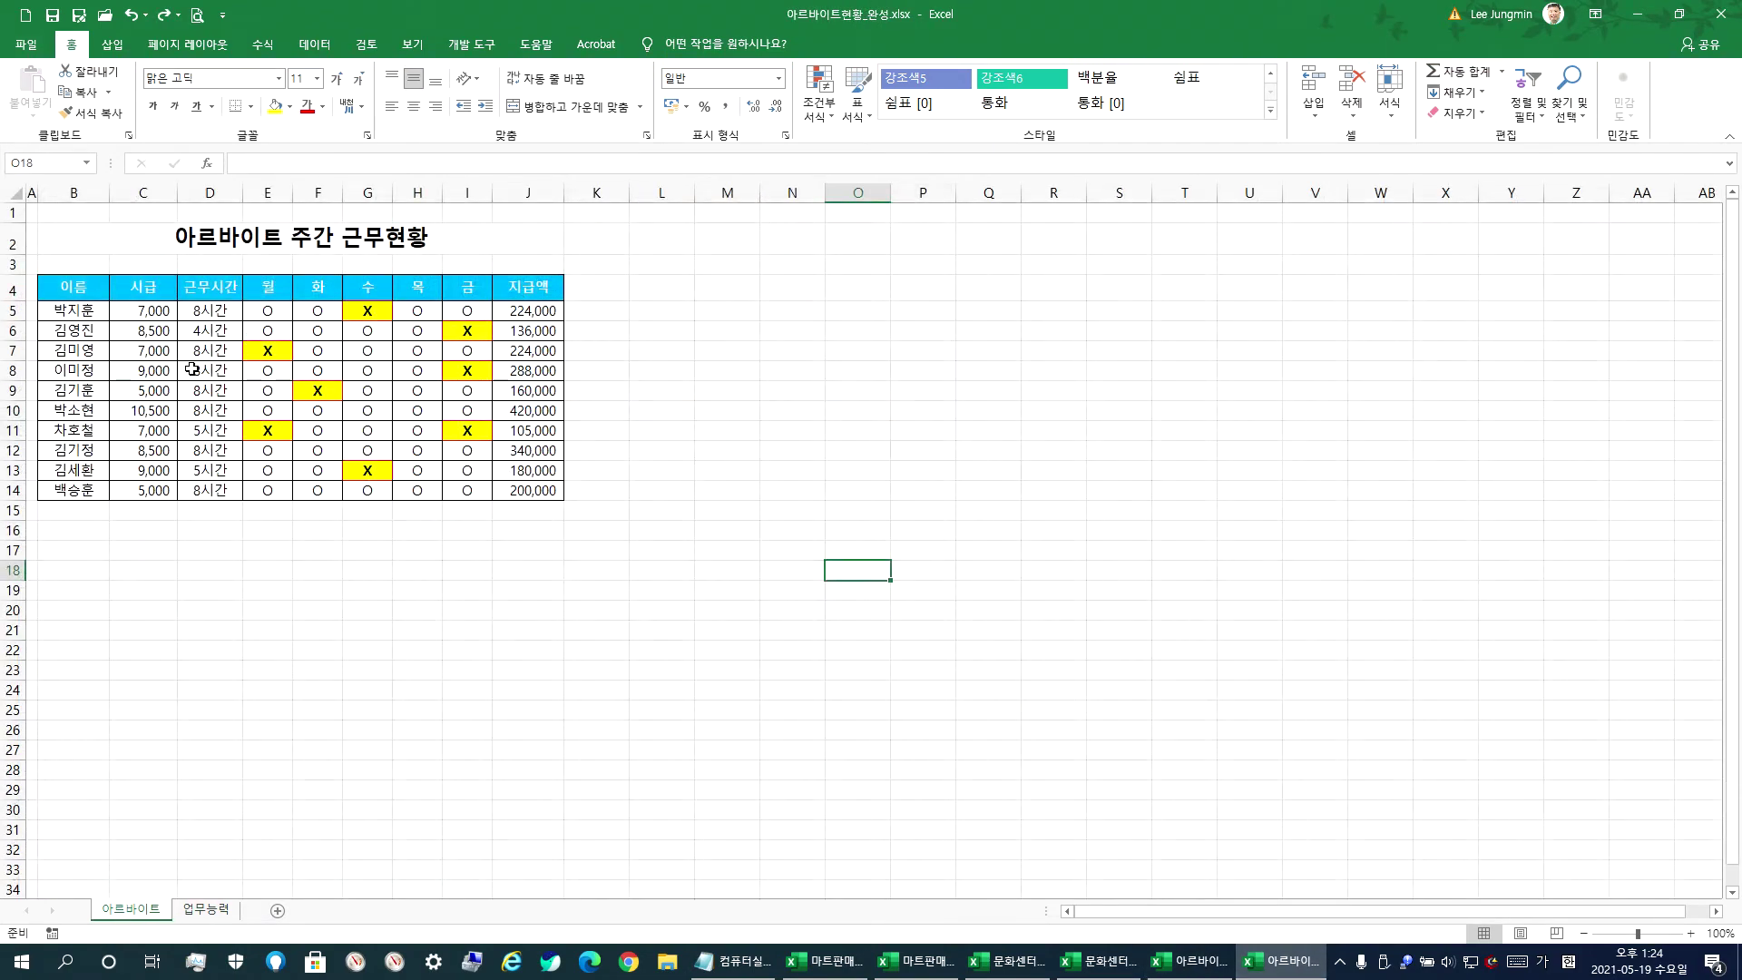
pyautogui.scroll(3, 120, 367)
pyautogui.click(538, 371)
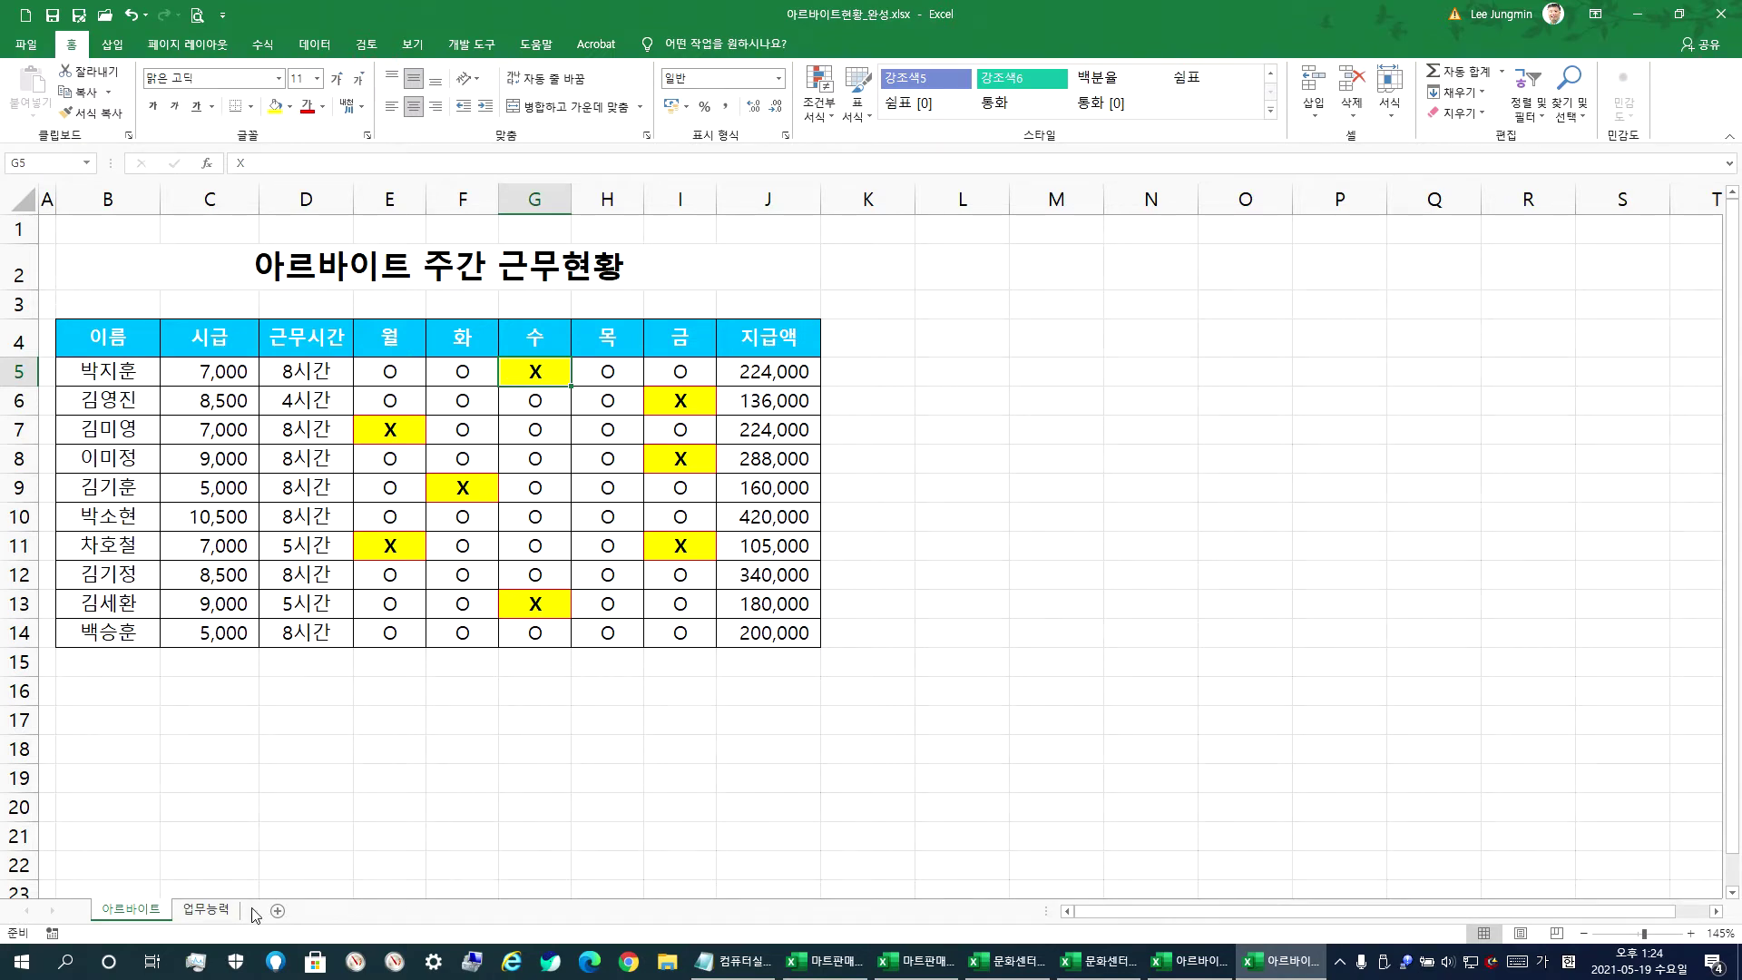
# - Return to 아르바이트현황.xlsx and start an Equal To highlight rule for the value X on E5:I14 of the 아르바이트 sheet
pyautogui.click(1188, 961)
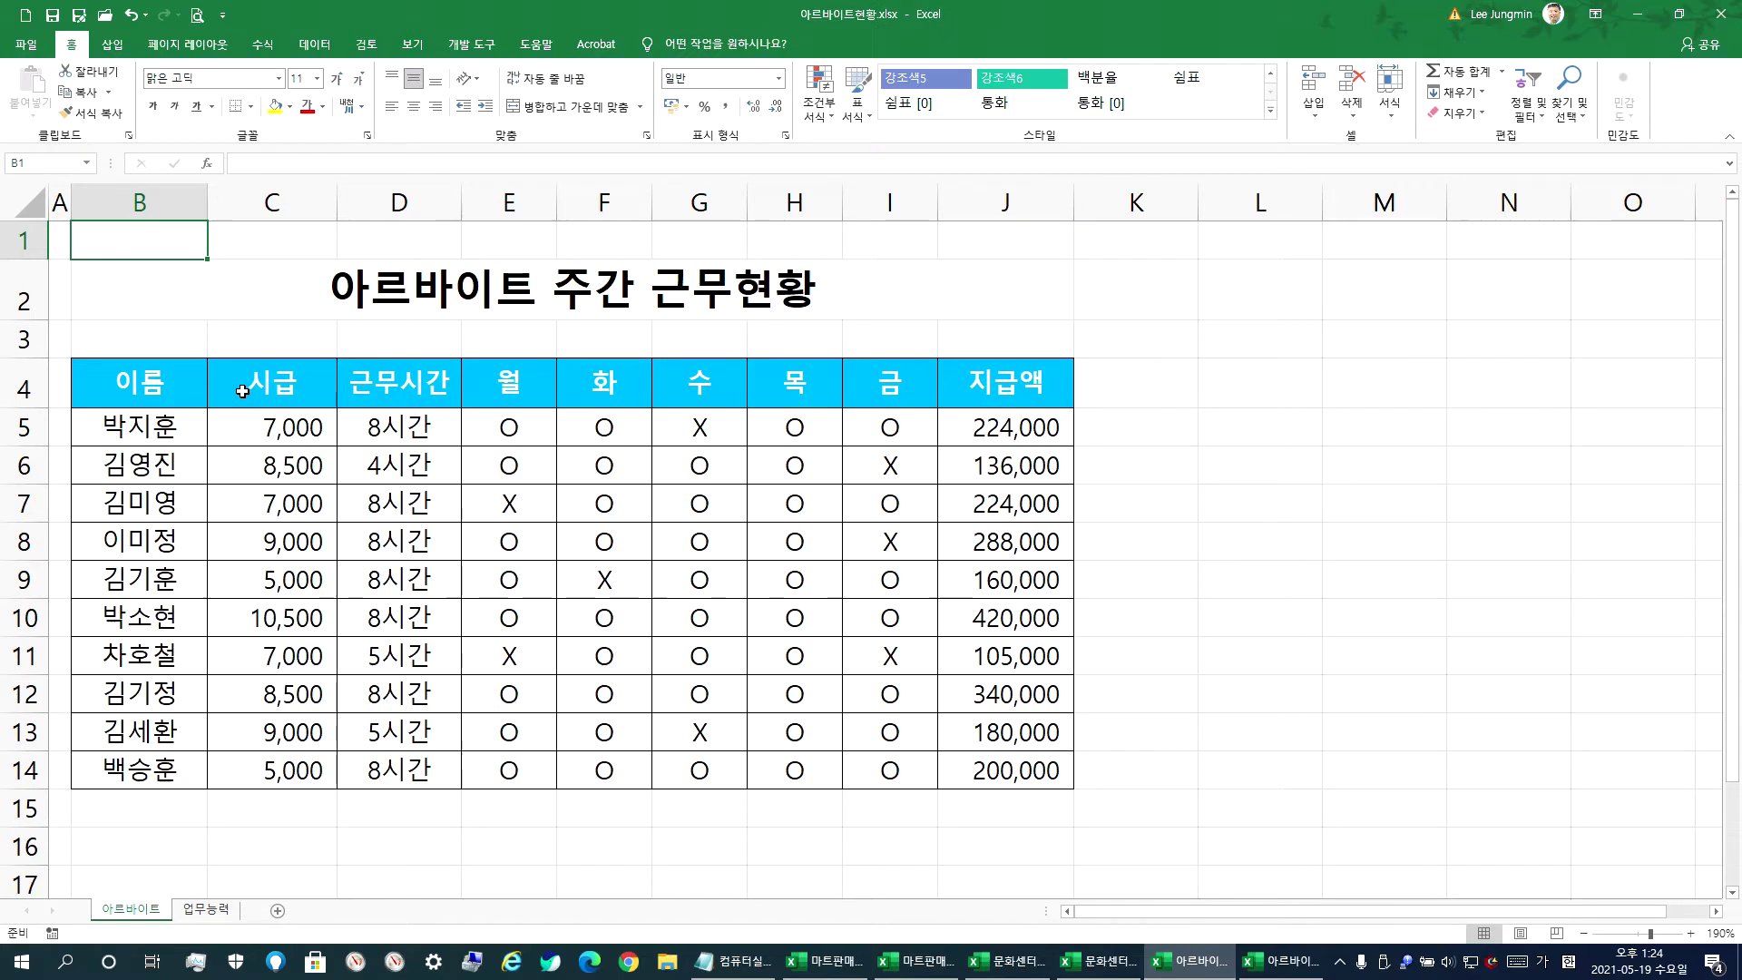
pyautogui.moveTo(493, 427); pyautogui.dragTo(851, 762)
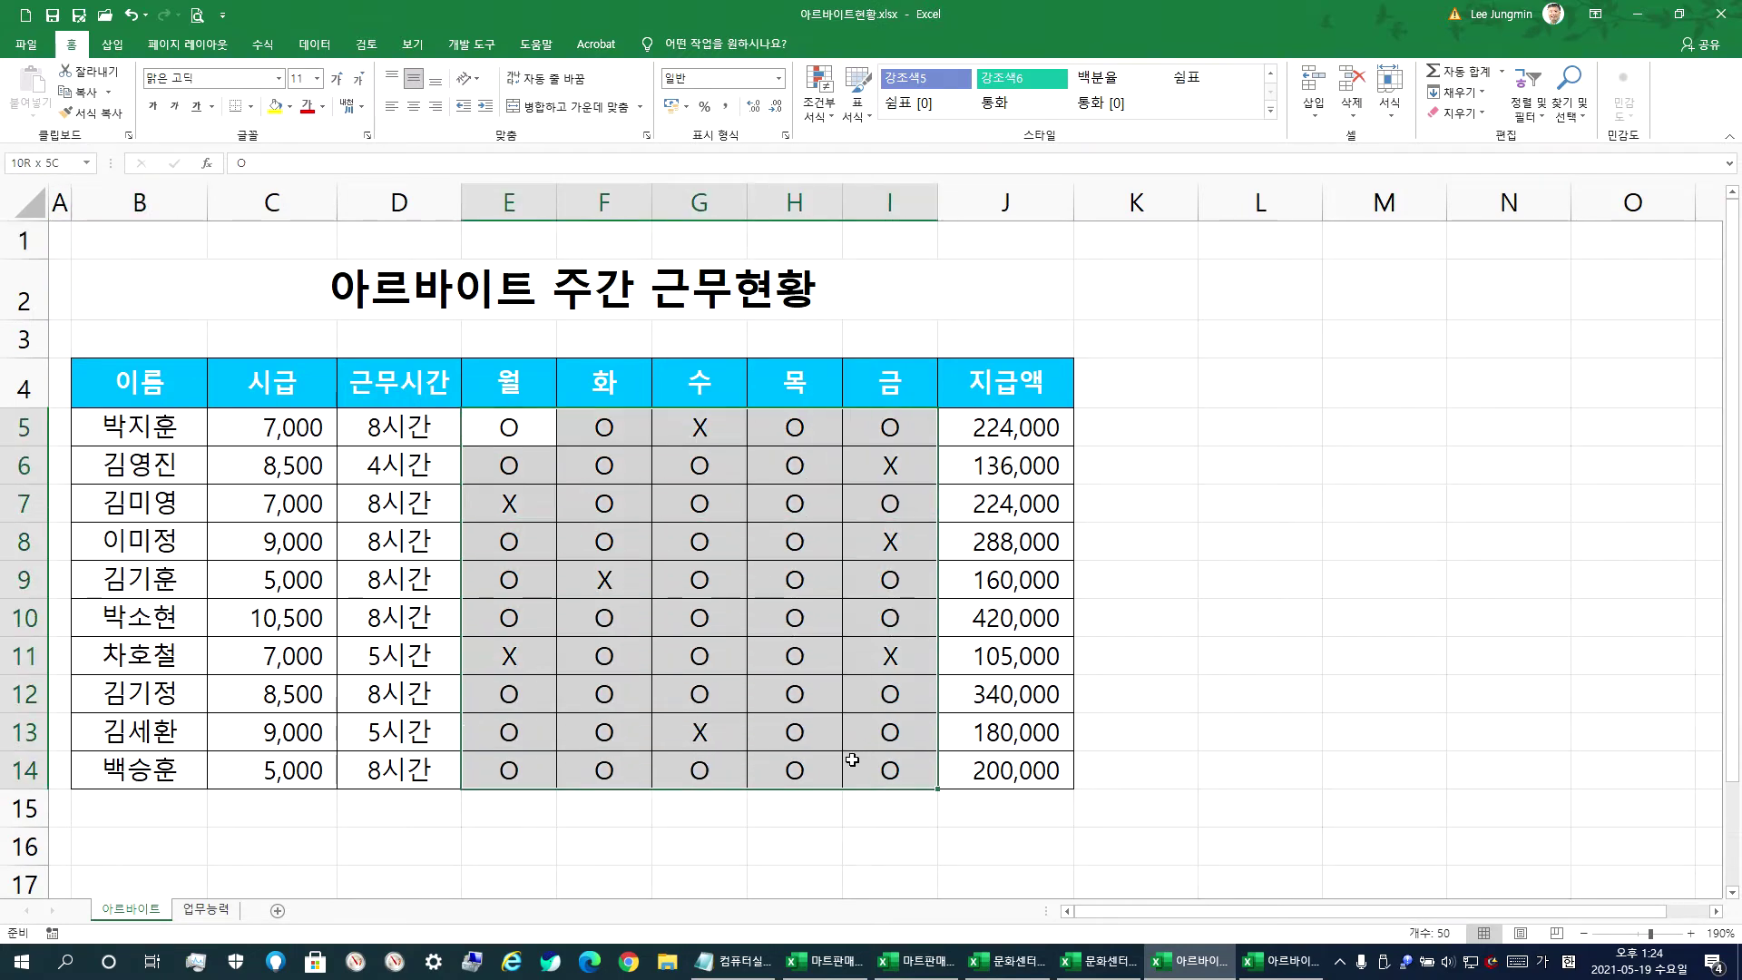
pyautogui.click(827, 109)
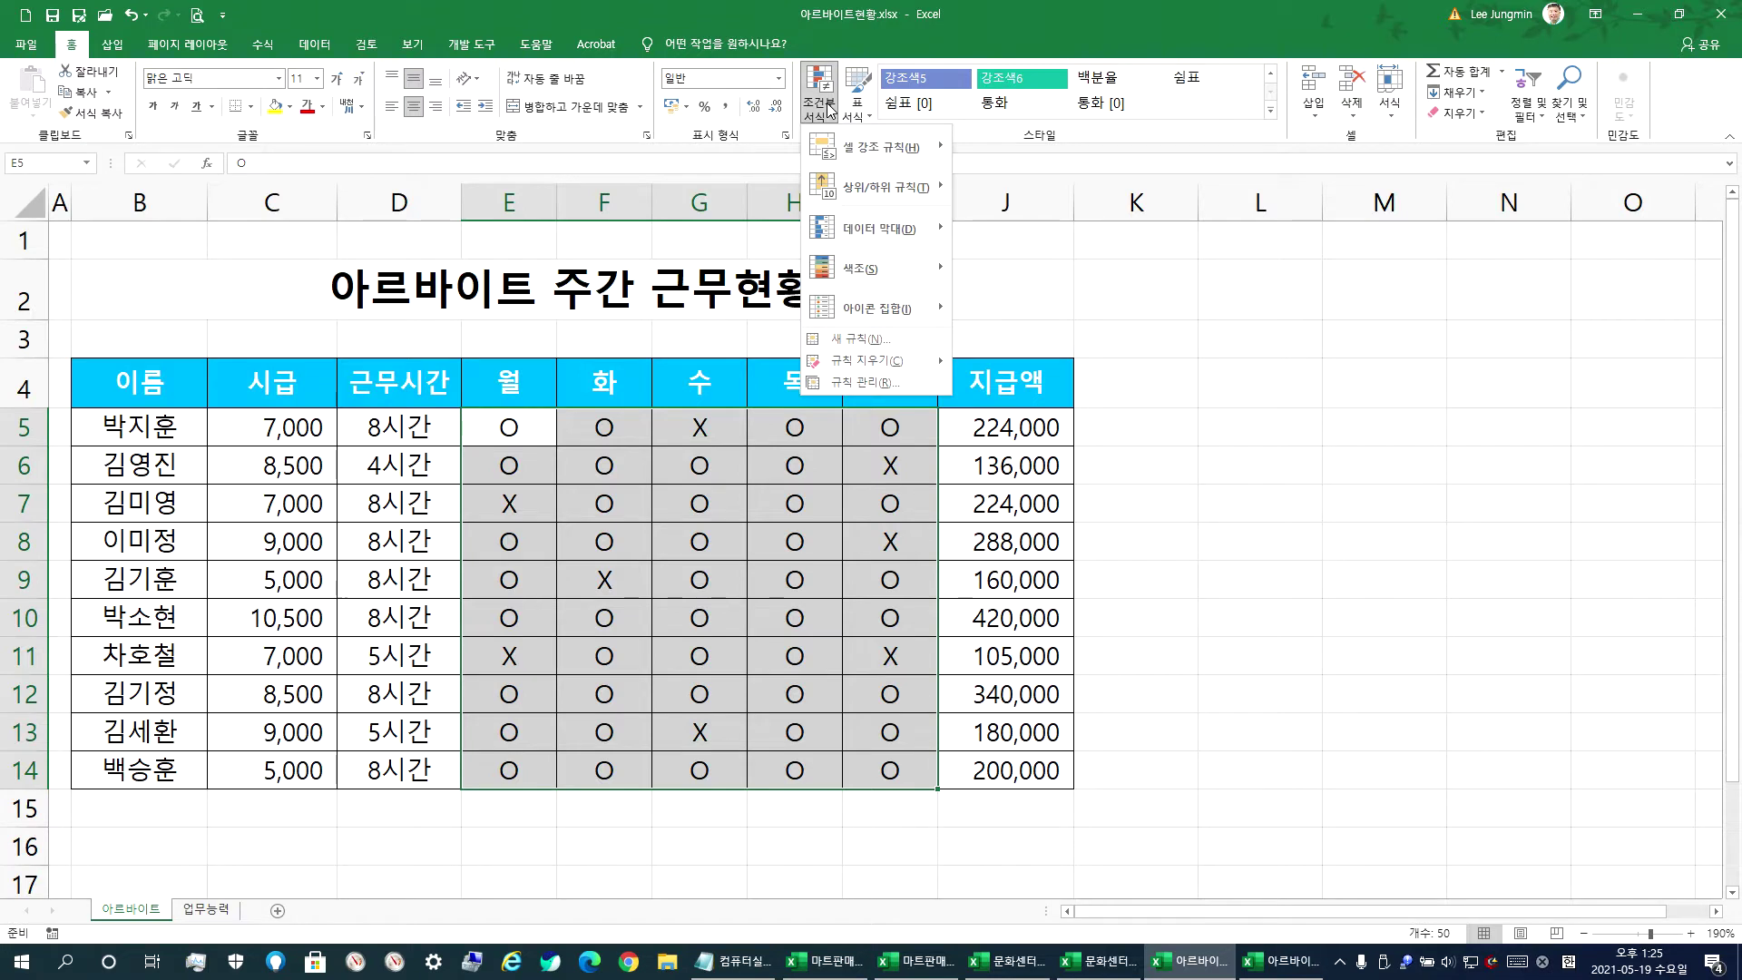
pyautogui.moveTo(885, 156)
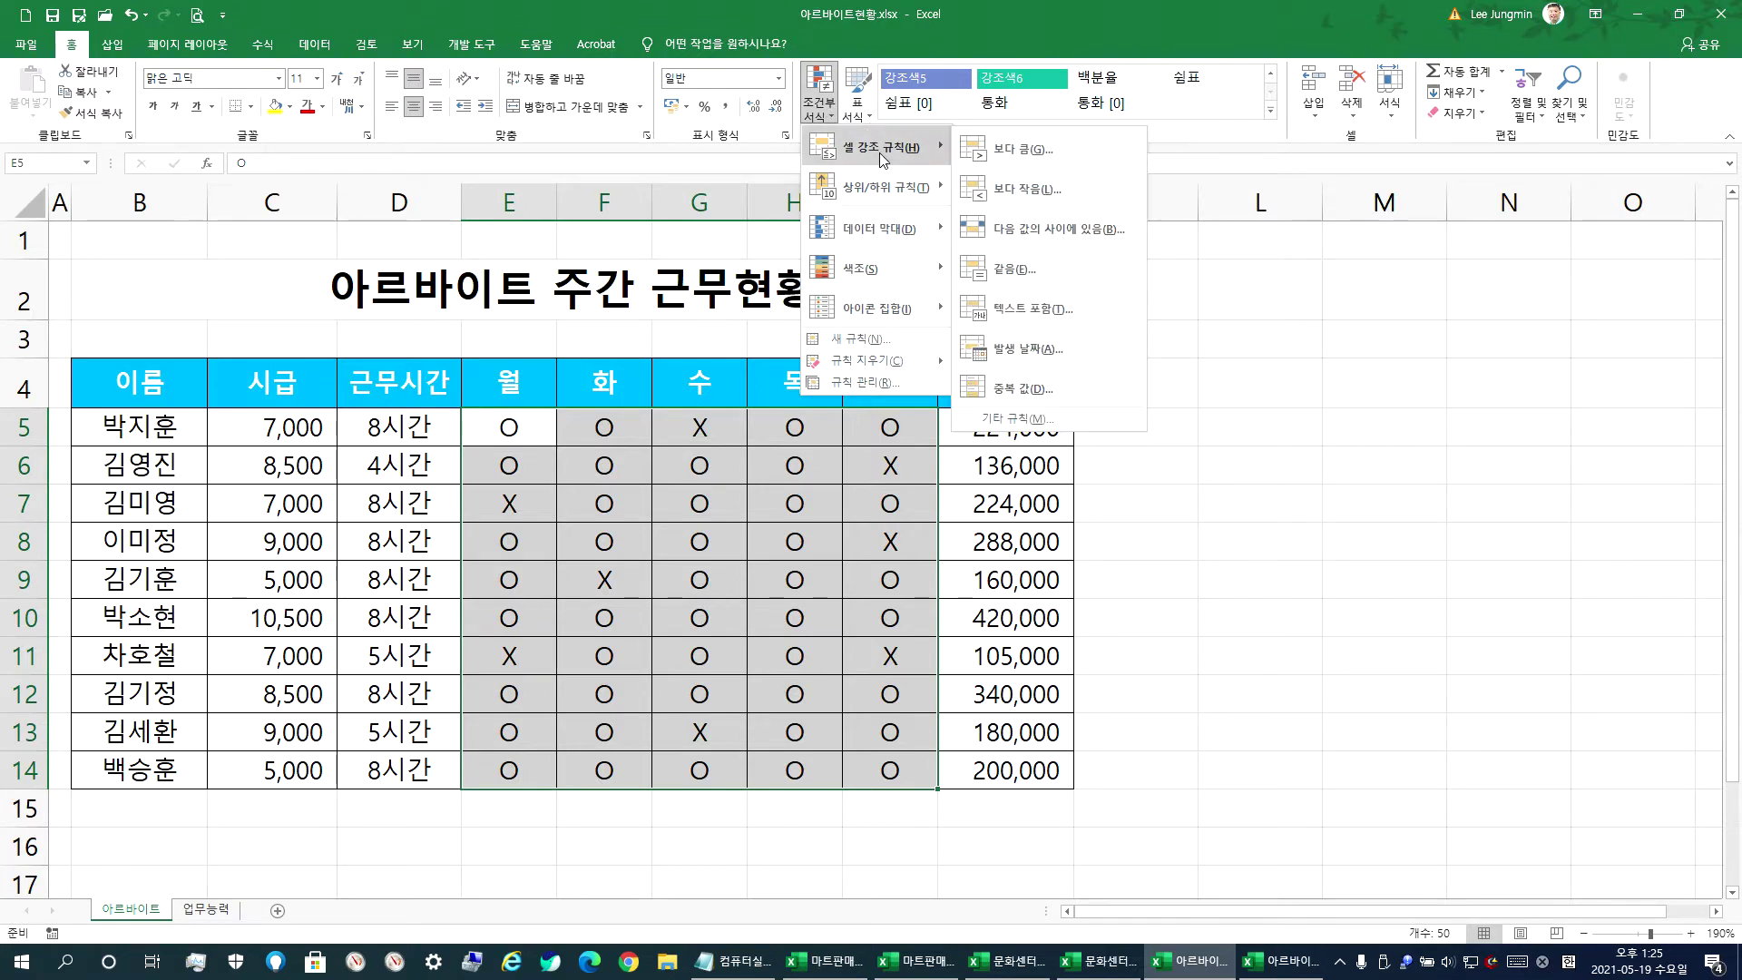
pyautogui.click(1035, 286)
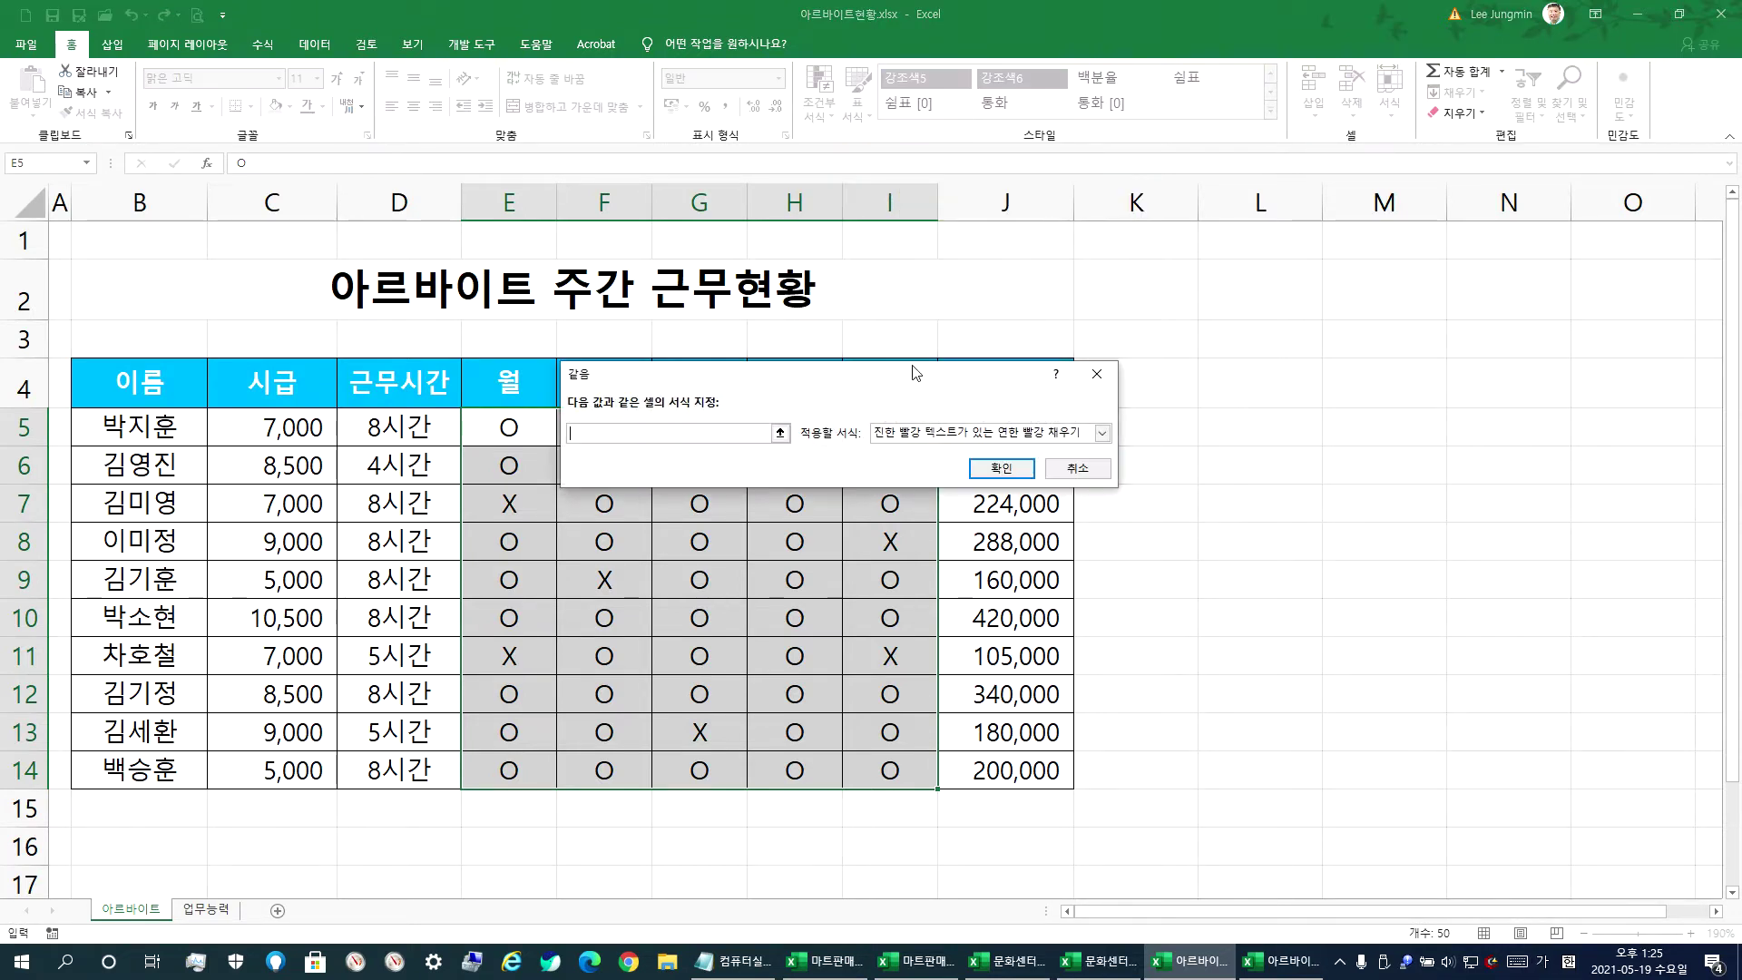
pyautogui.write('ㅌ')
pyautogui.press('Hangul')
pyautogui.write('X')
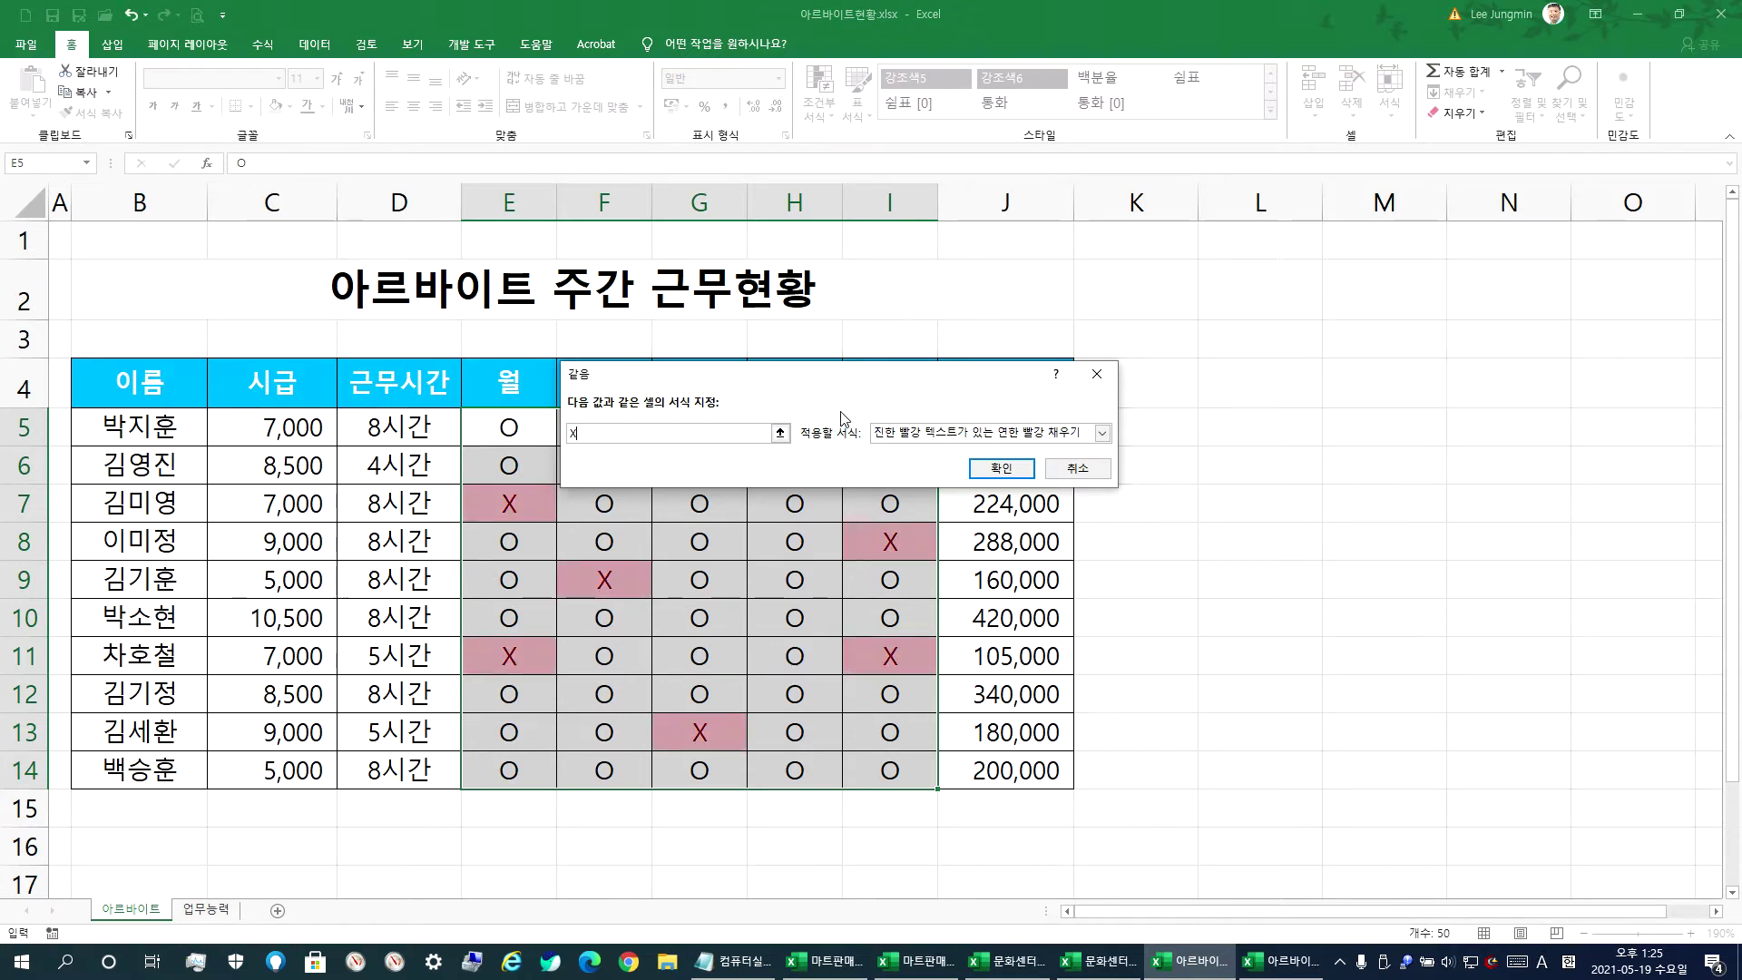
# - Try the preset yellow fill with dark yellow text and green fill with dark green text for the X rule
pyautogui.click(901, 439)
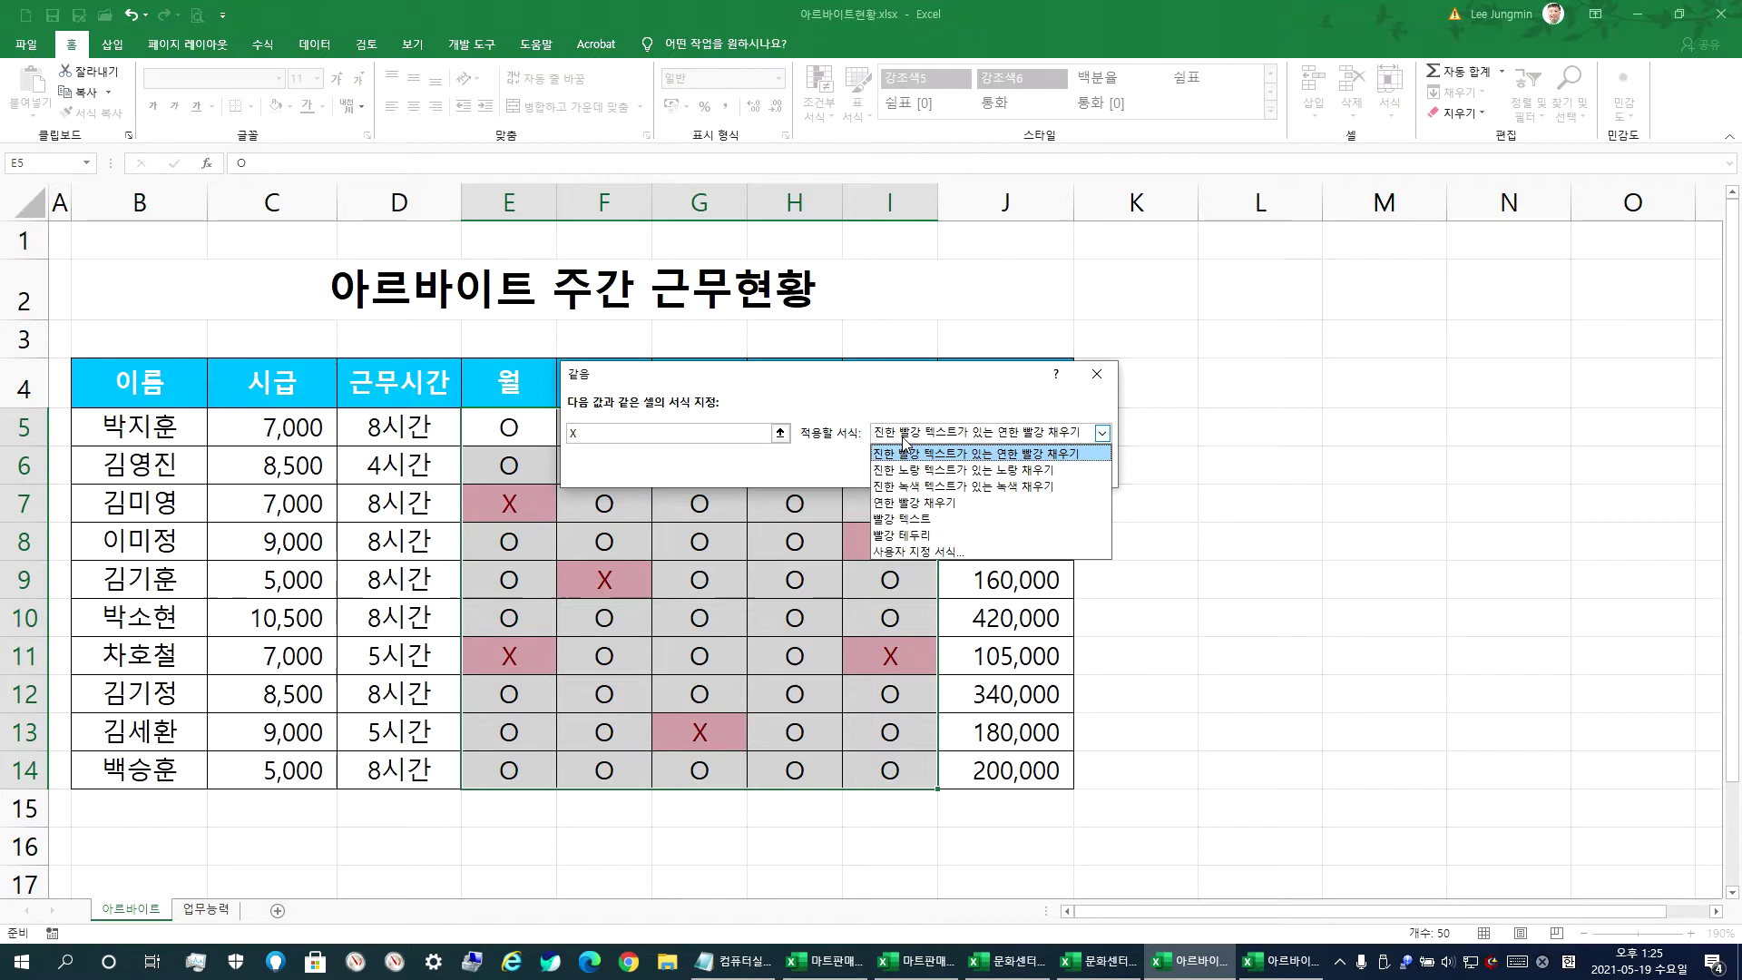
pyautogui.click(913, 470)
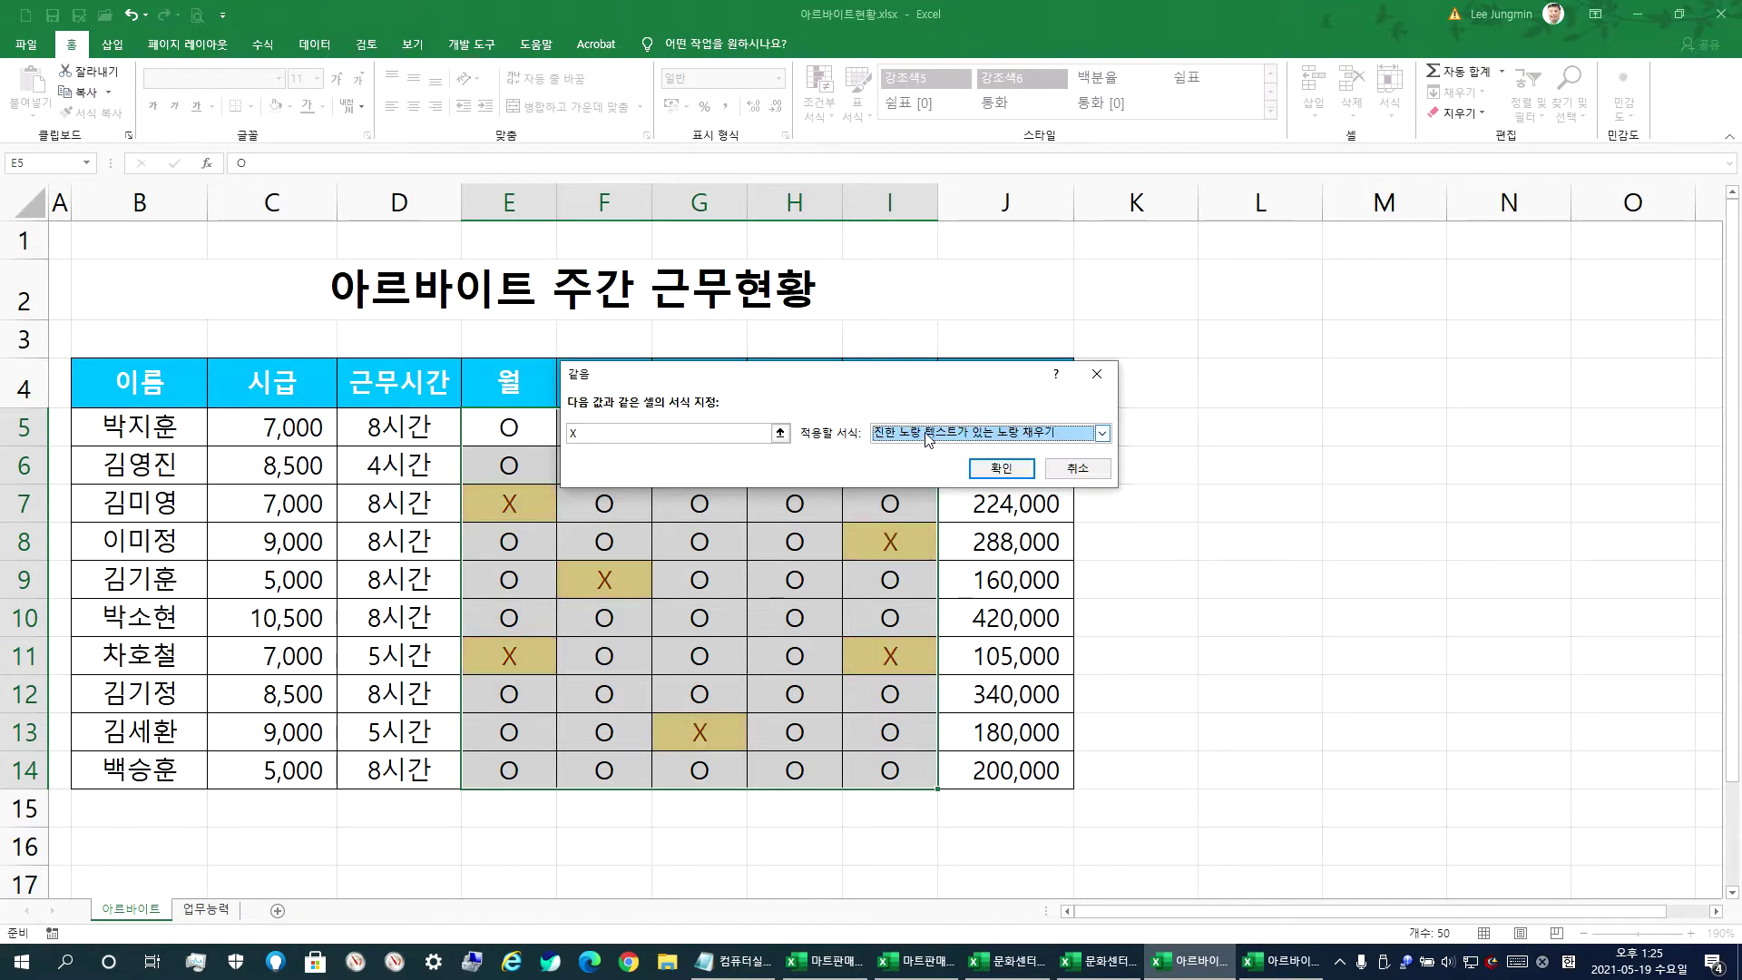
pyautogui.click(927, 437)
pyautogui.click(921, 488)
# - Give the X rule a custom format with yellow fill and bold red text, and apply it to E5:I14
pyautogui.click(923, 434)
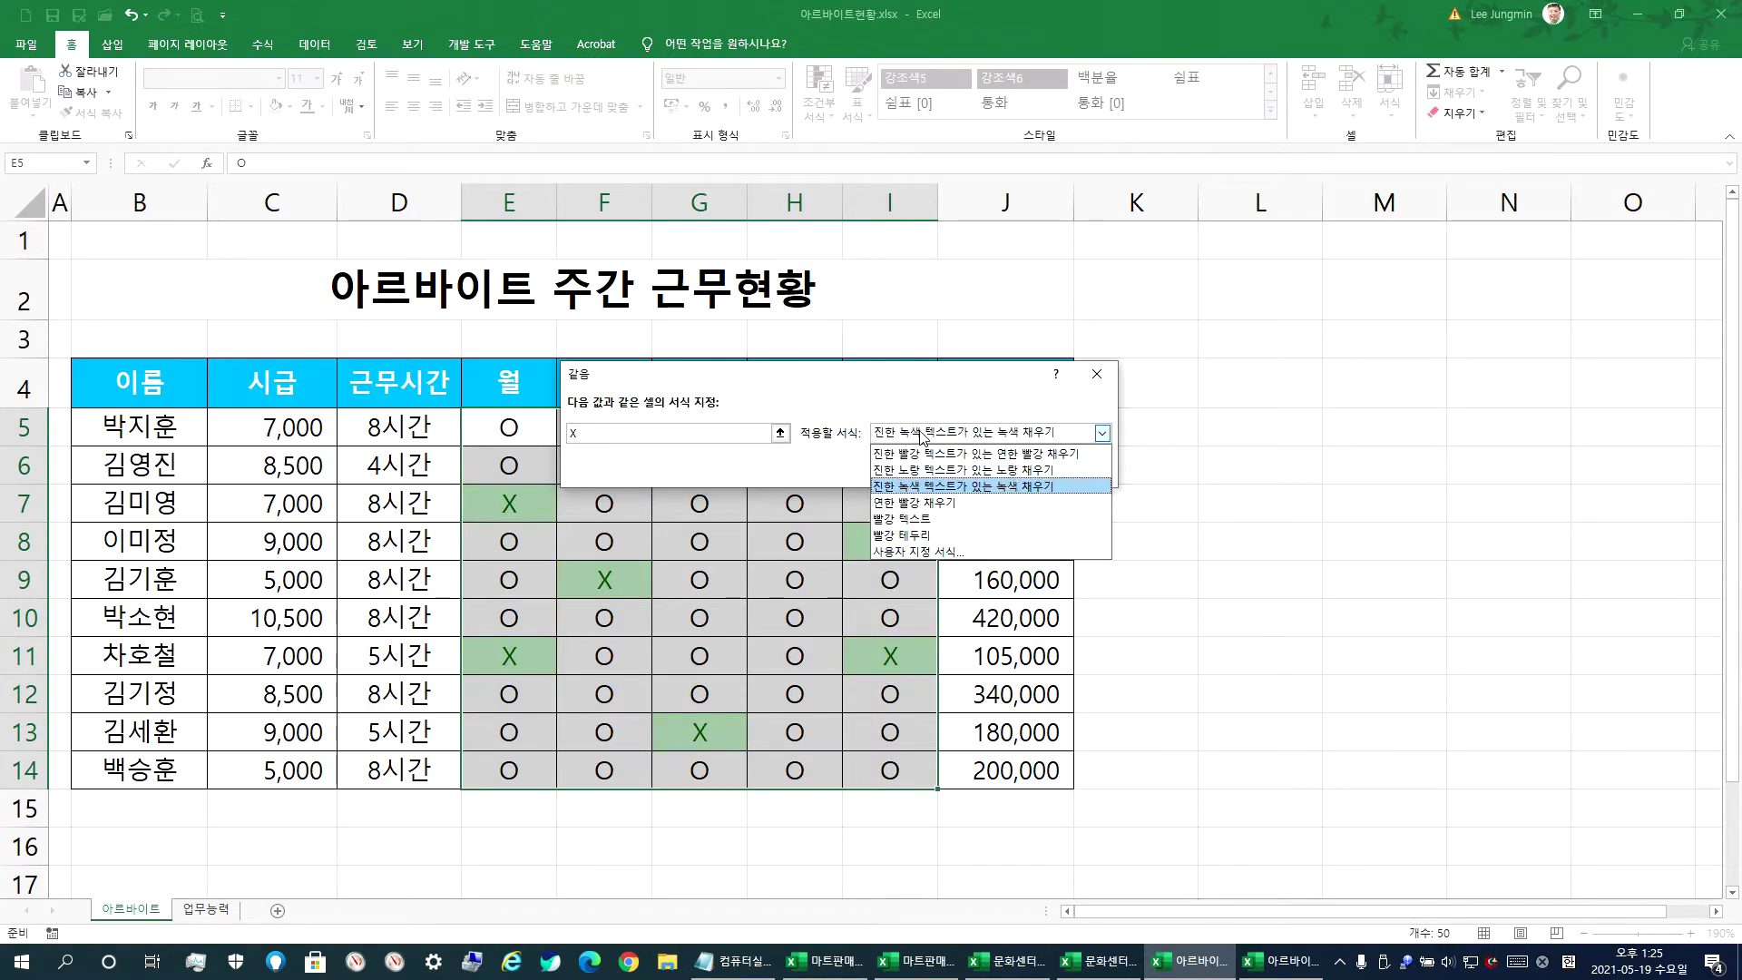
pyautogui.click(901, 553)
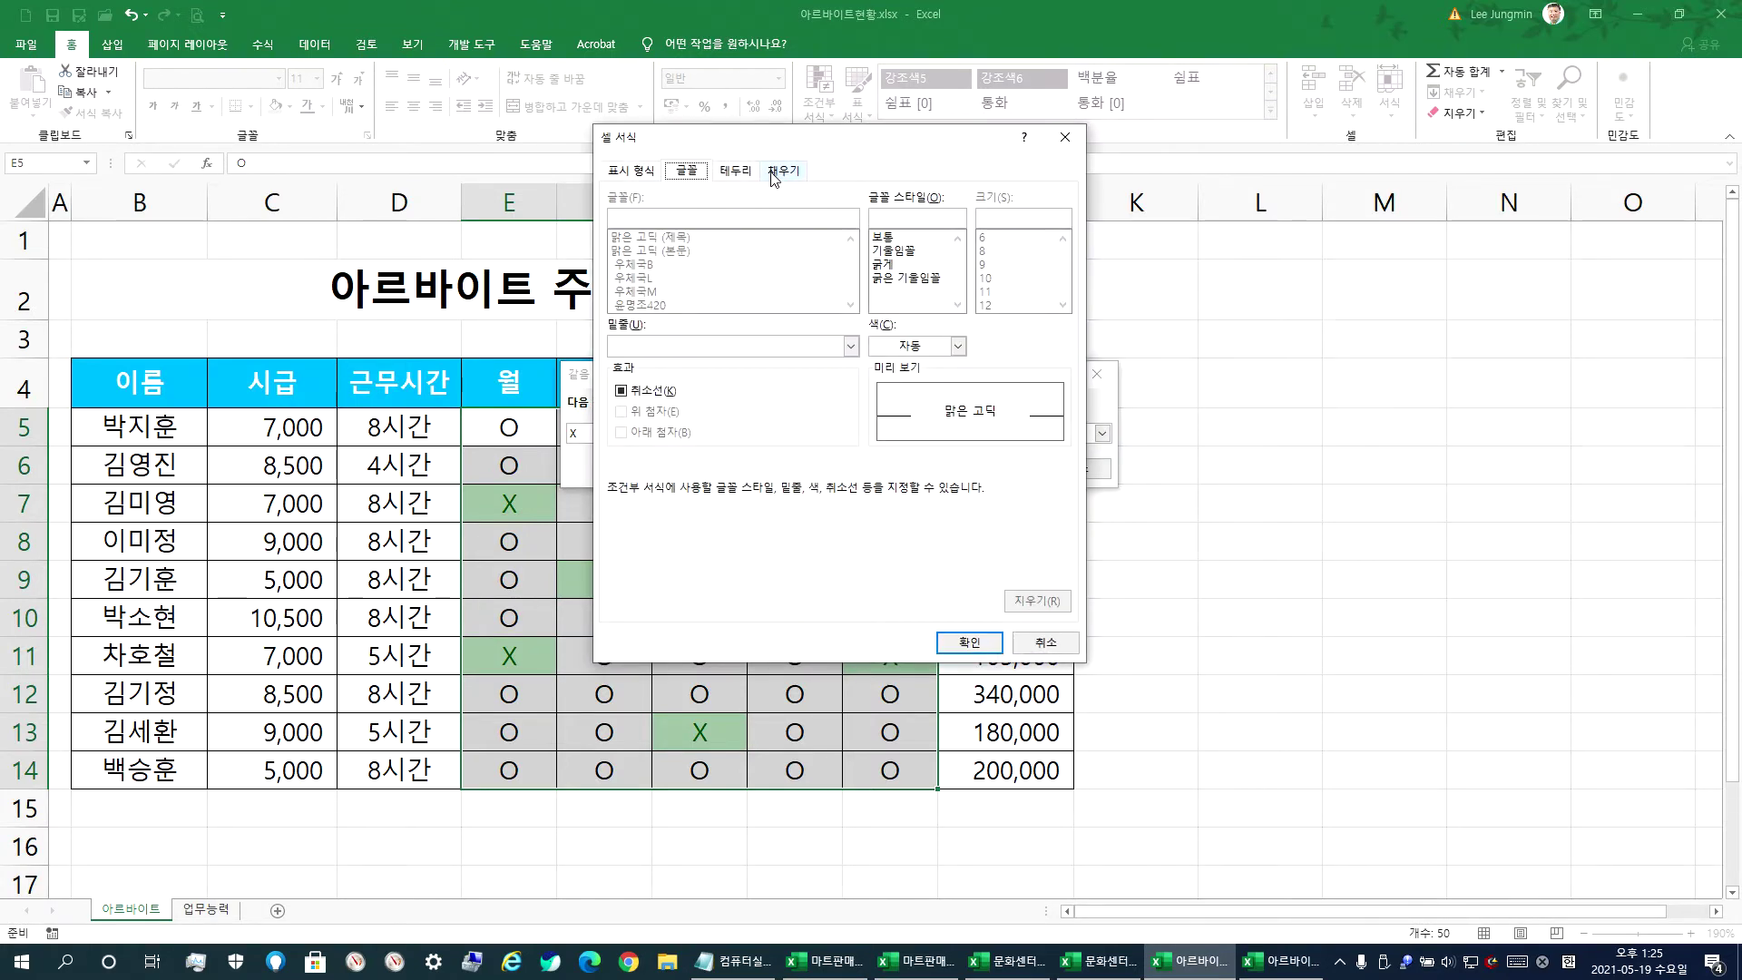
pyautogui.click(774, 173)
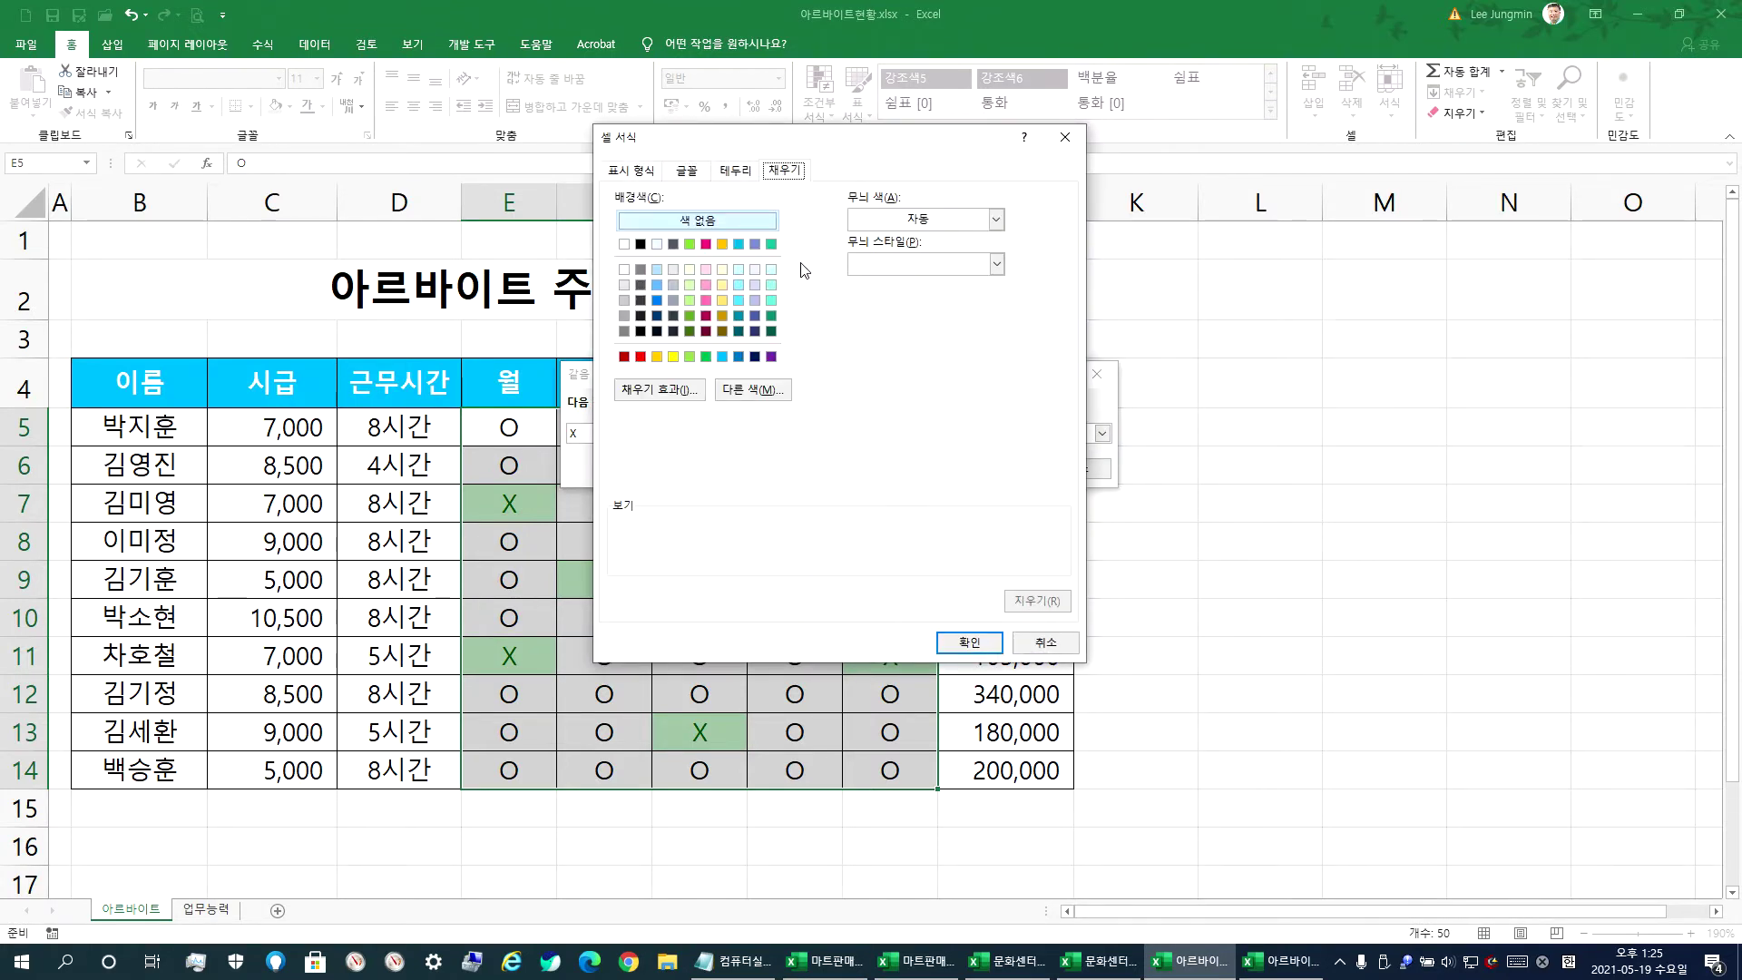
pyautogui.click(673, 356)
pyautogui.click(687, 170)
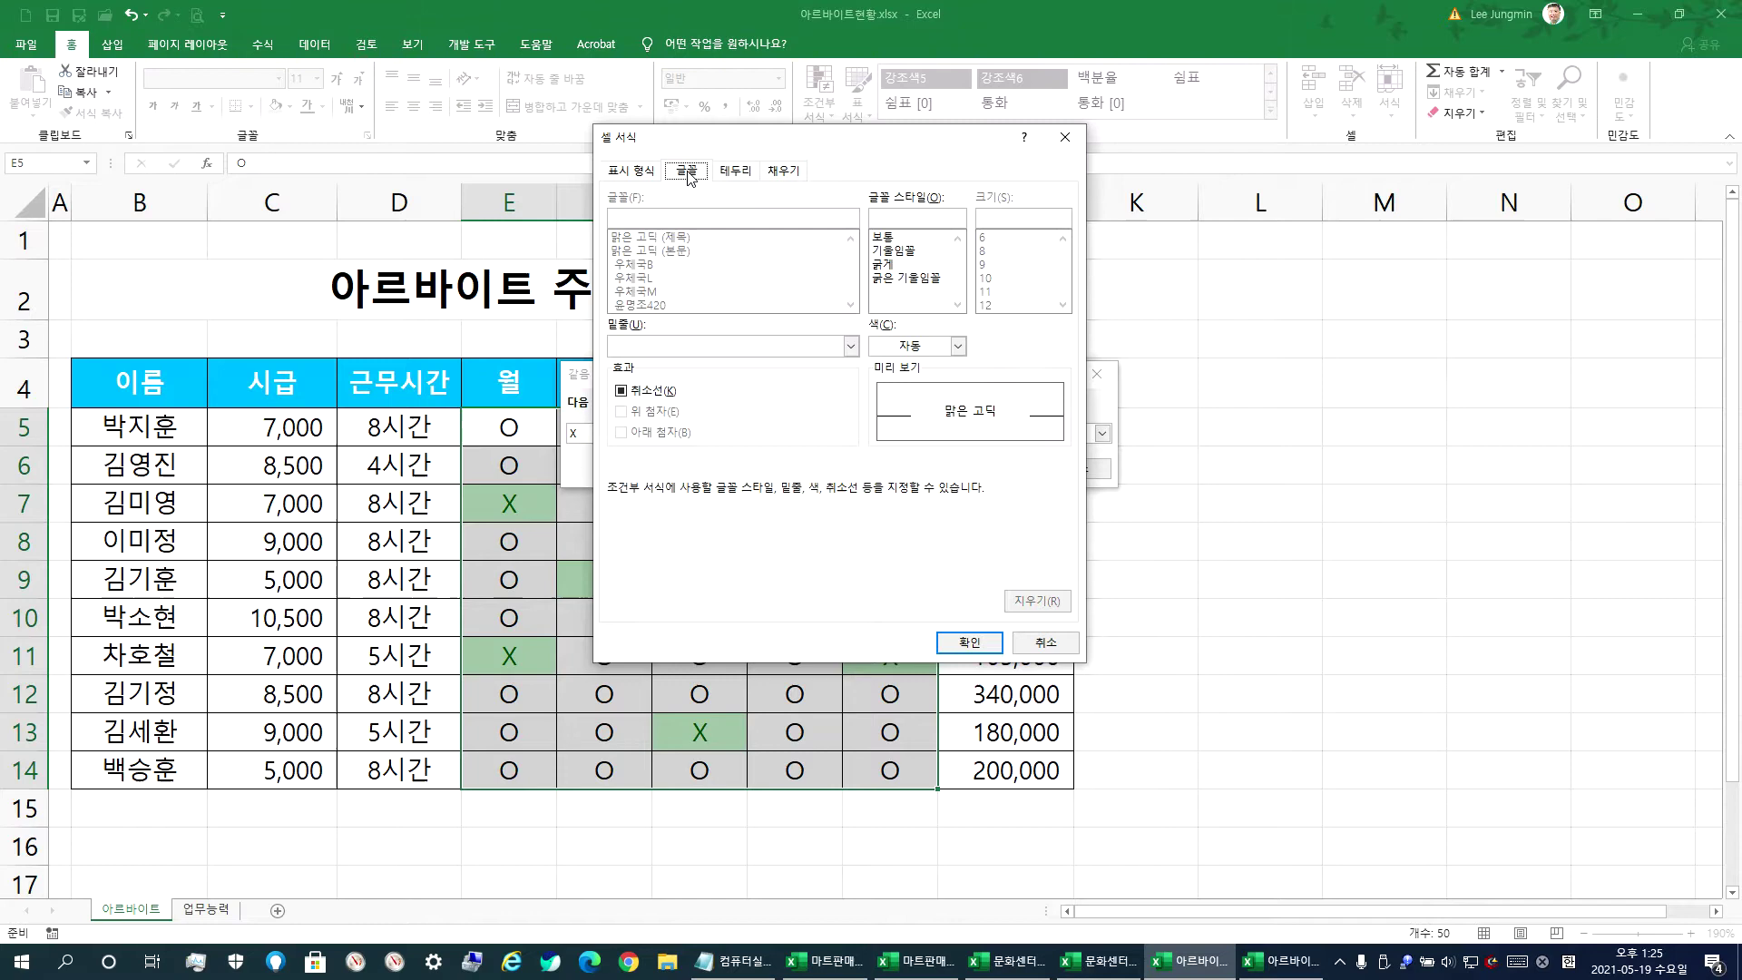
pyautogui.click(883, 349)
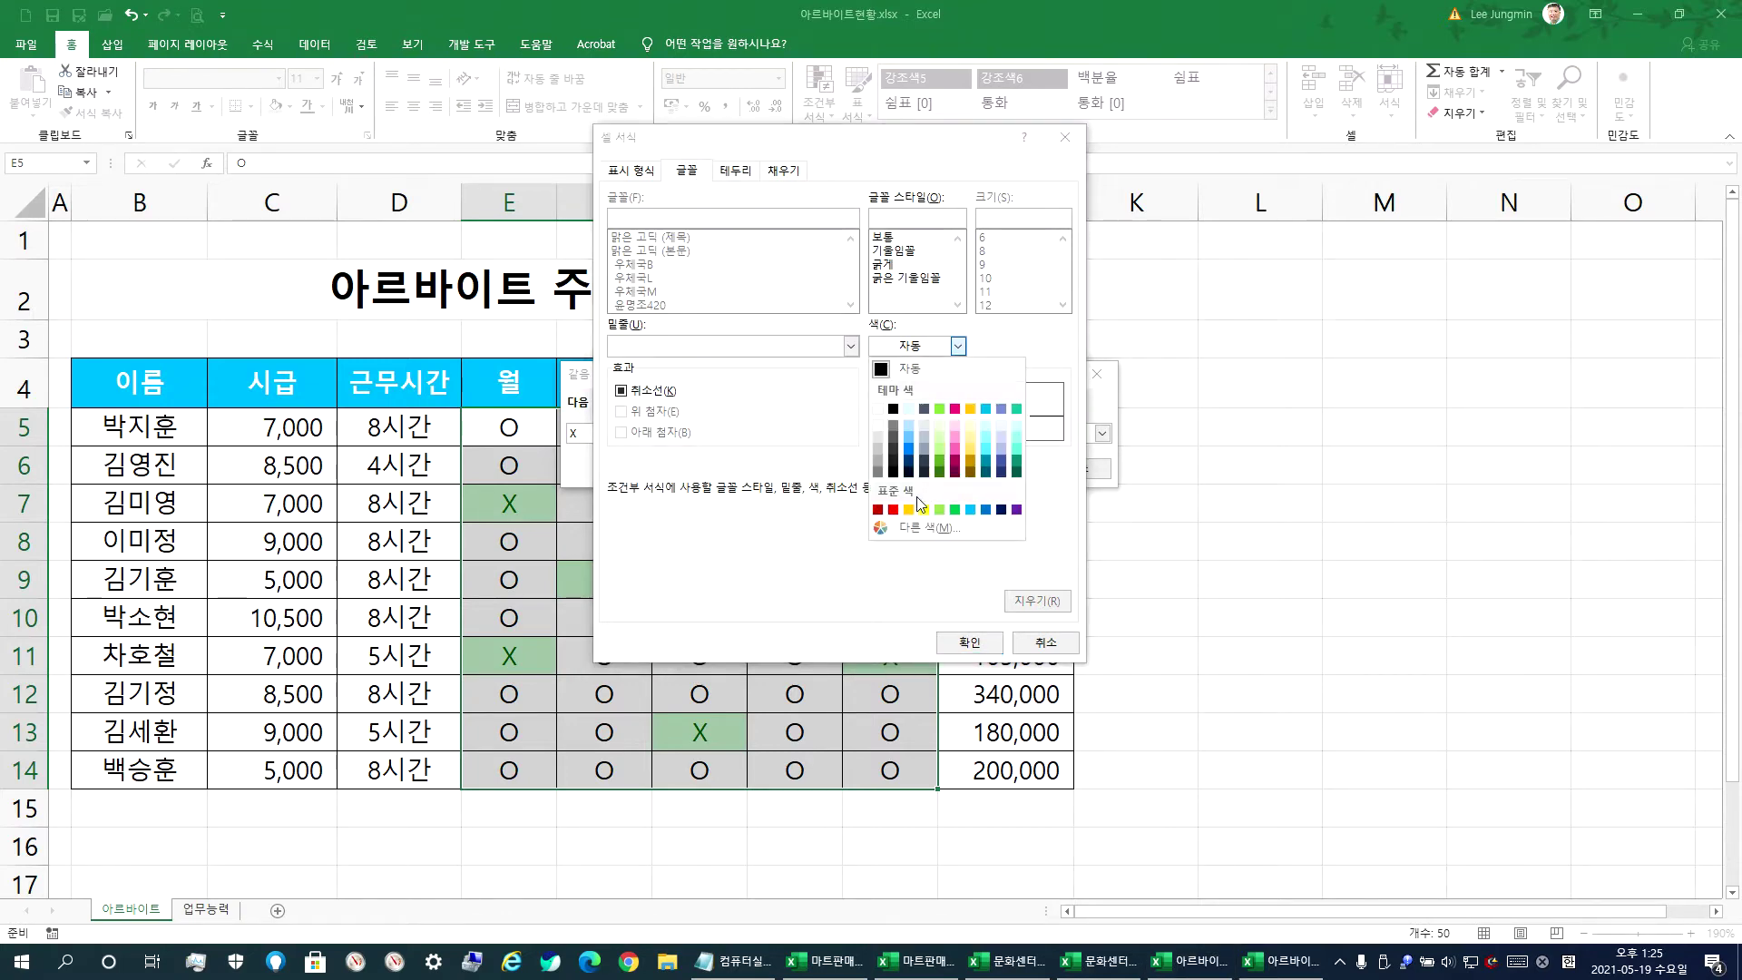
pyautogui.click(892, 508)
pyautogui.click(887, 264)
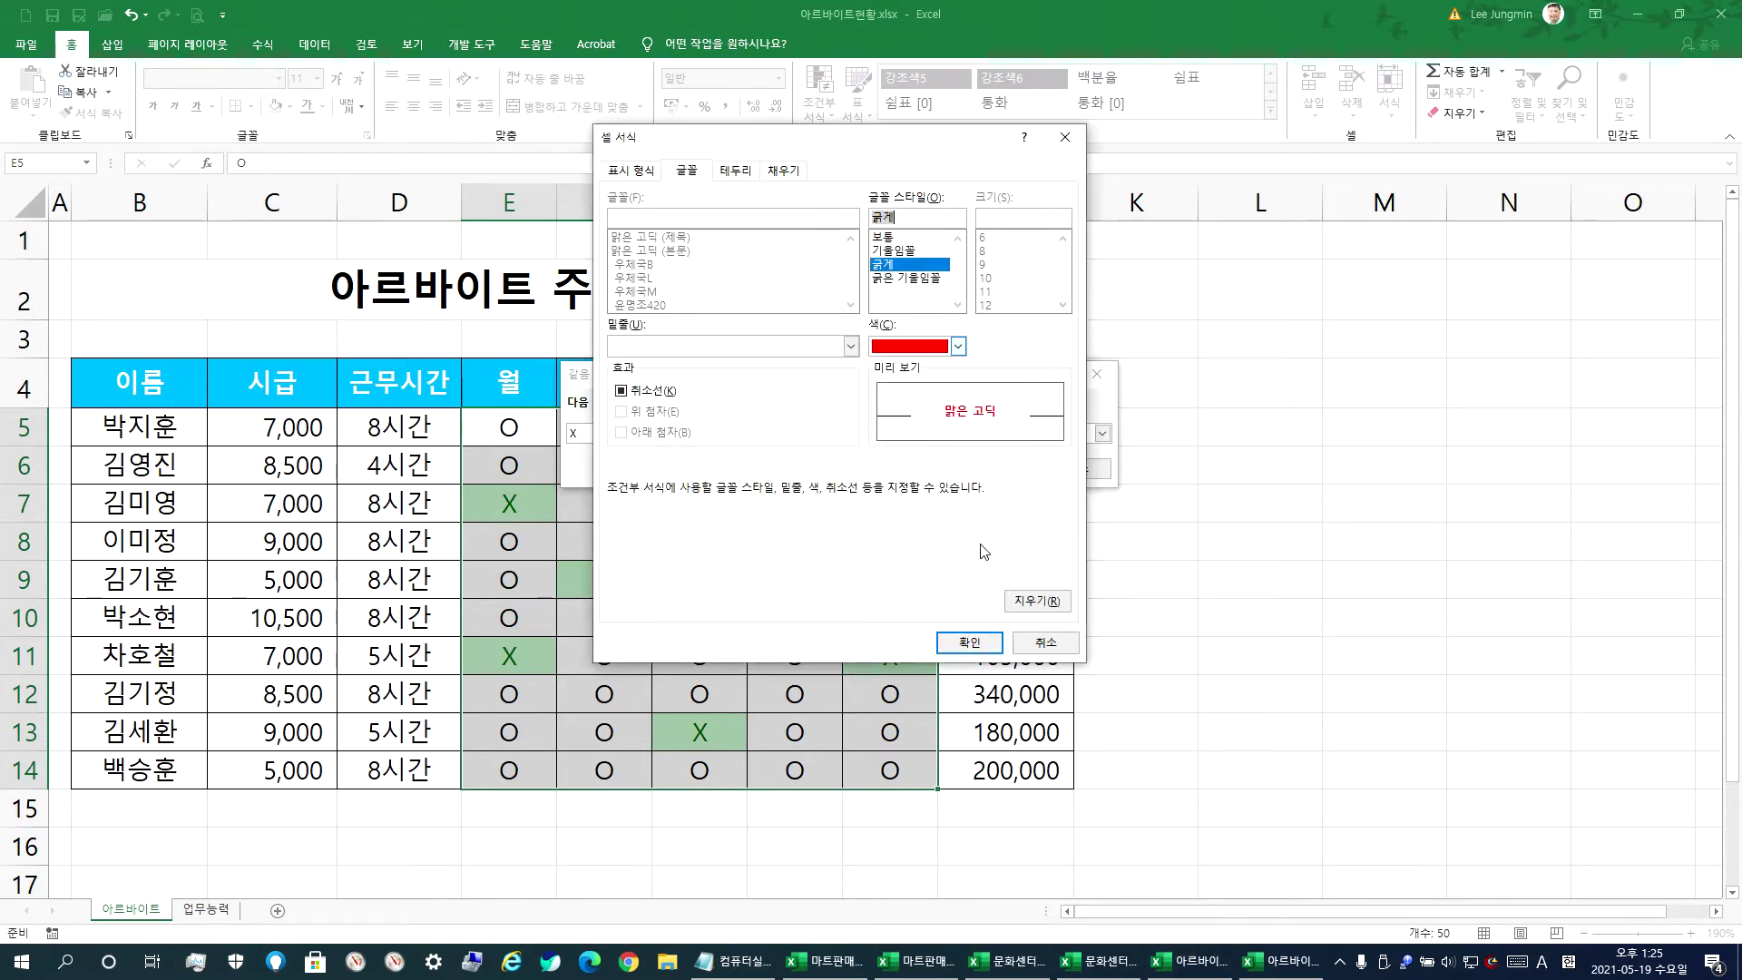
pyautogui.click(969, 642)
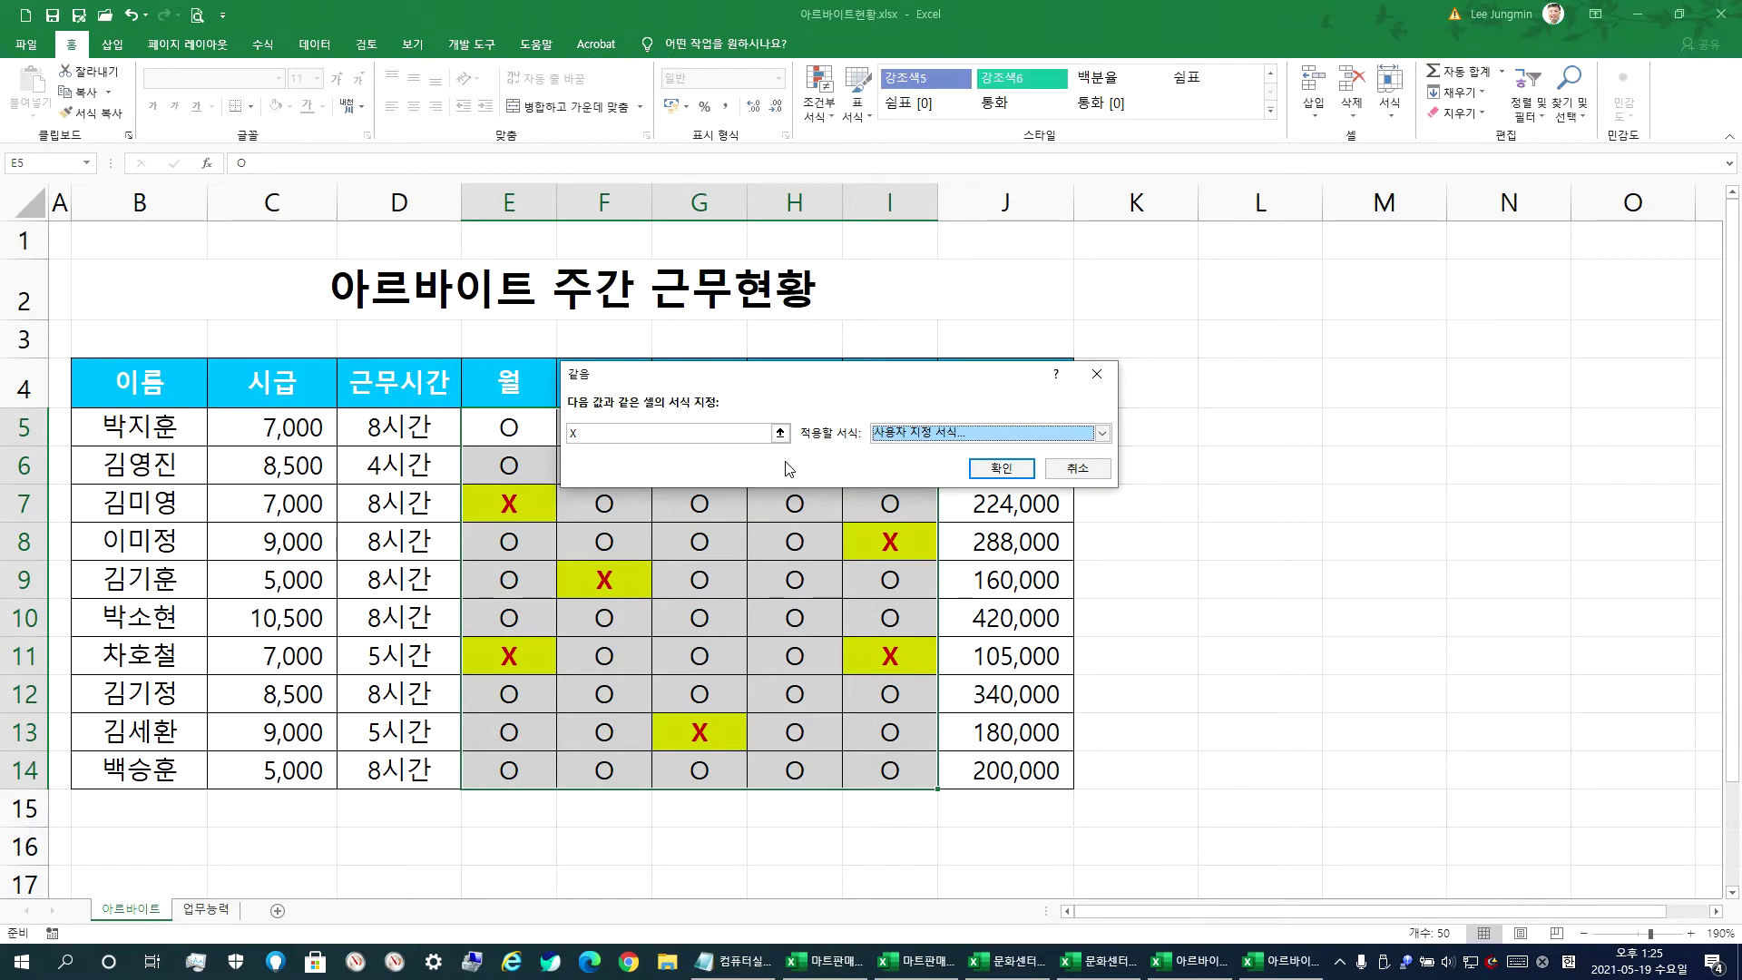
pyautogui.click(967, 478)
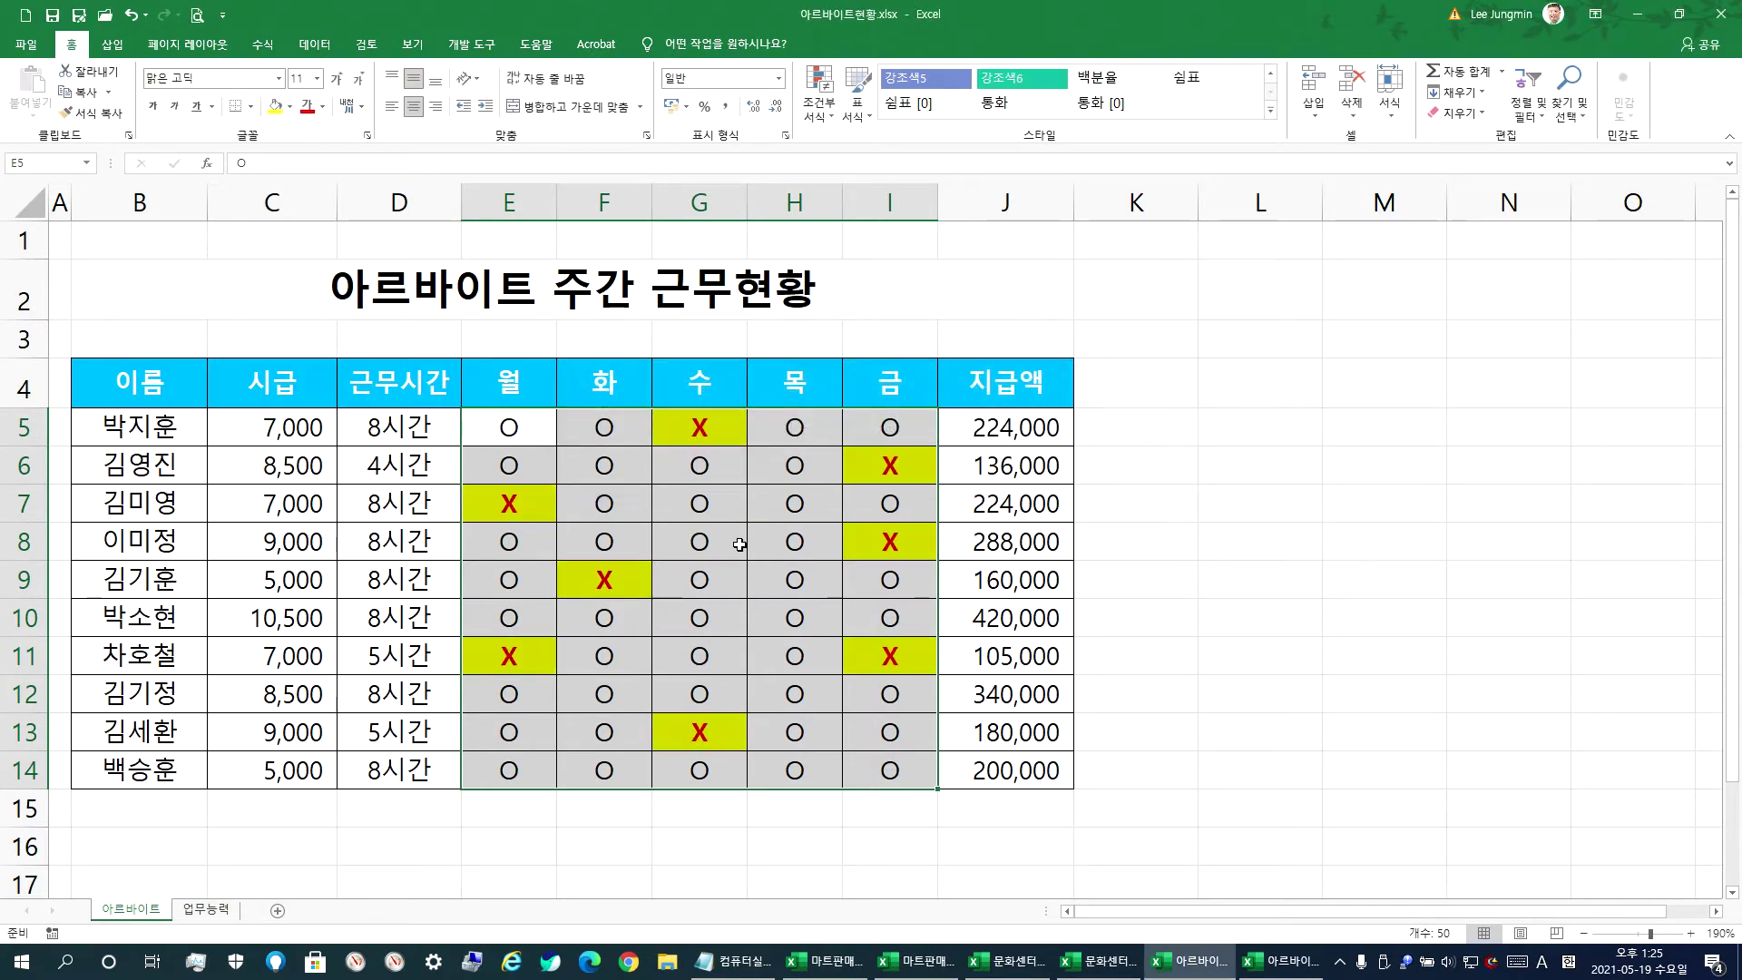
pyautogui.click(738, 545)
# - Test the highlight rule by entering X in the 수 cell G7
pyautogui.click(700, 508)
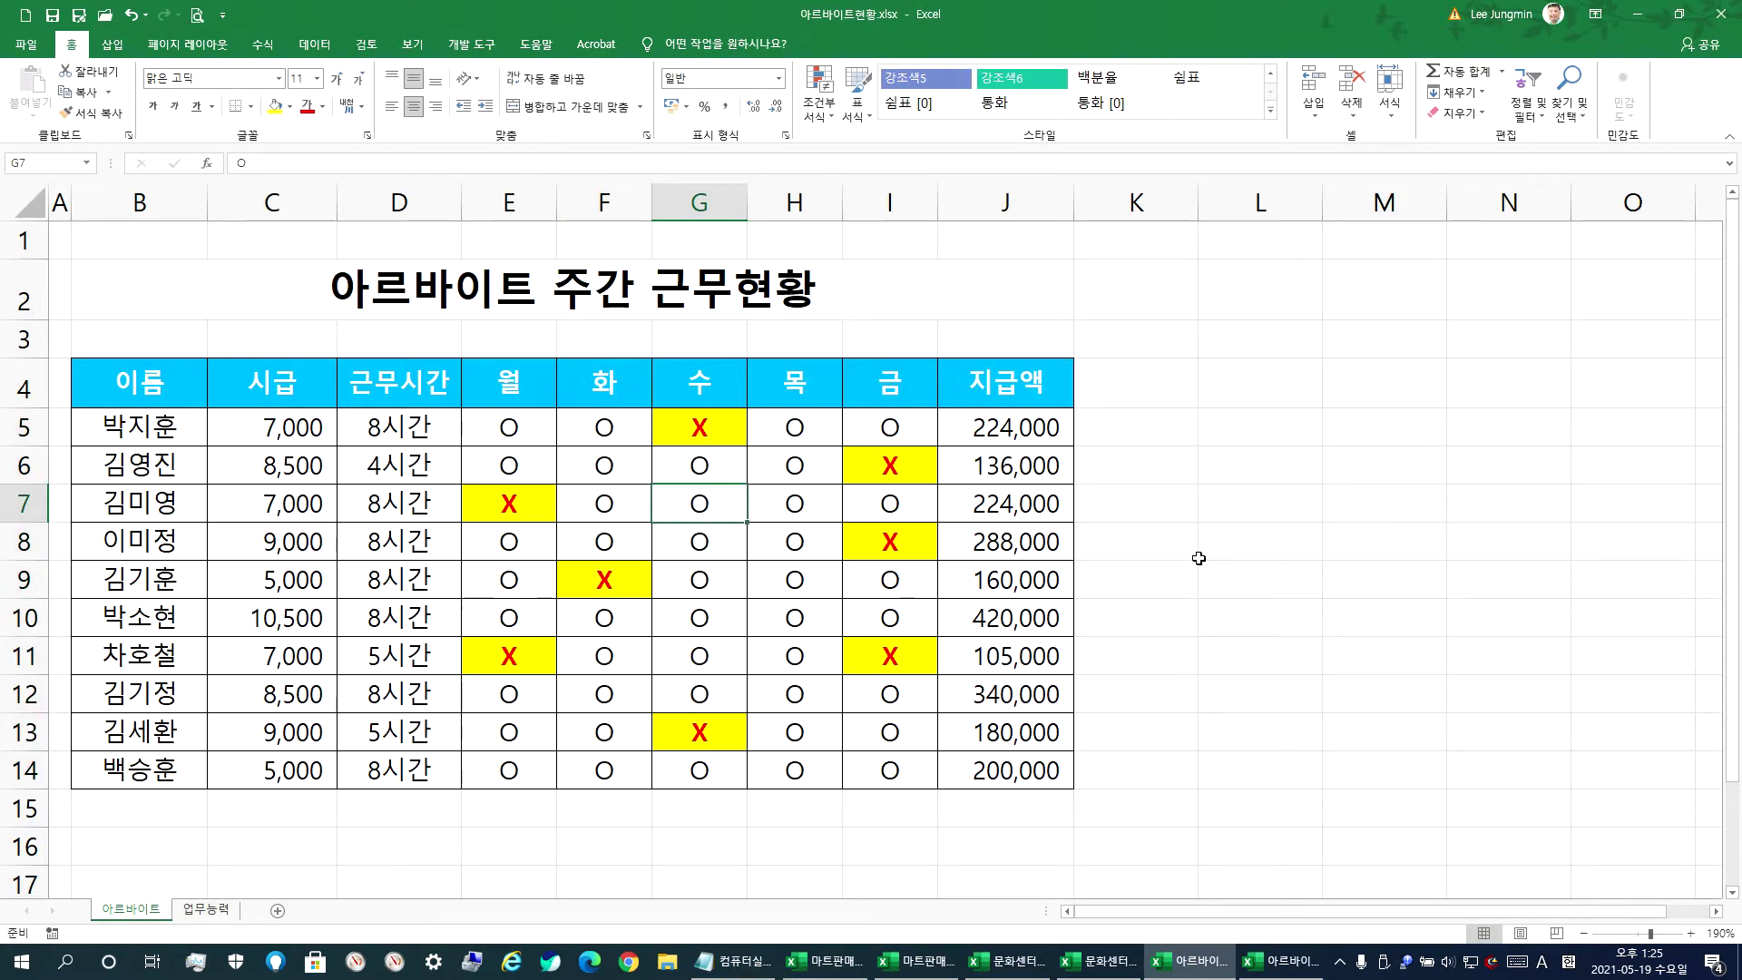
pyautogui.write('C')
pyautogui.write('X')
pyautogui.press('Return')
pyautogui.press('Up')
pyautogui.press('Right')
pyautogui.press('Right')
pyautogui.press('Right')
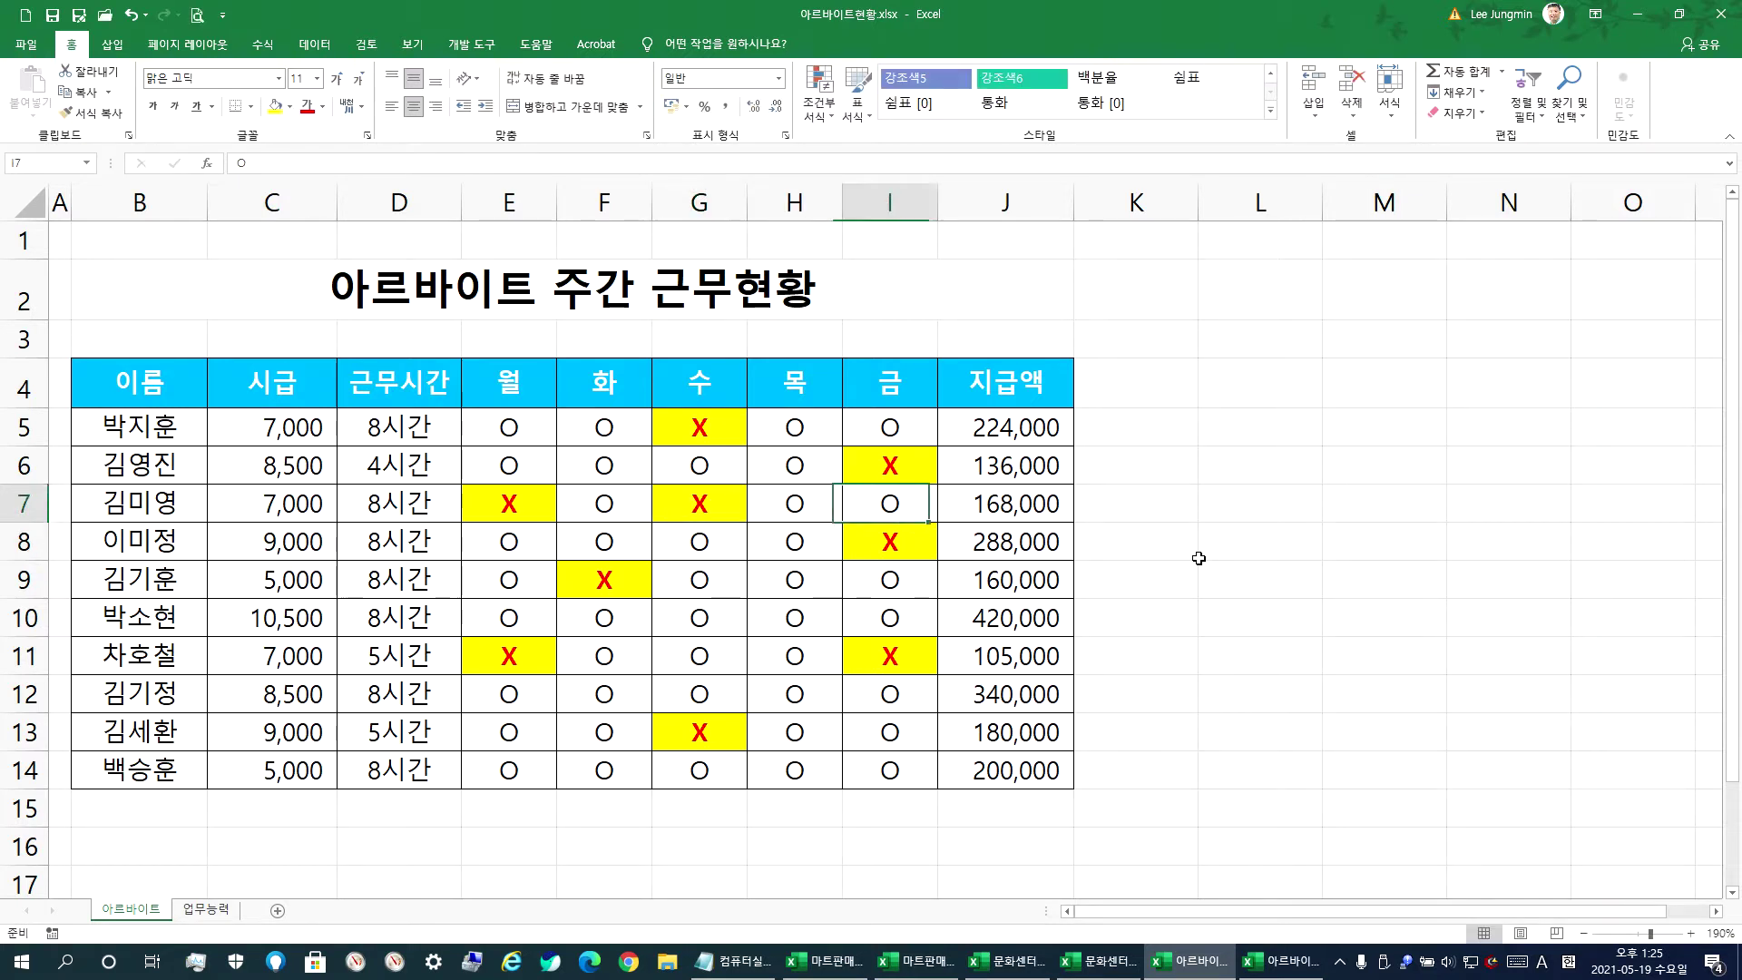
# - Restore the 수 cell G7 to O
pyautogui.press('Left')
pyautogui.press('Left')
pyautogui.press('Left')
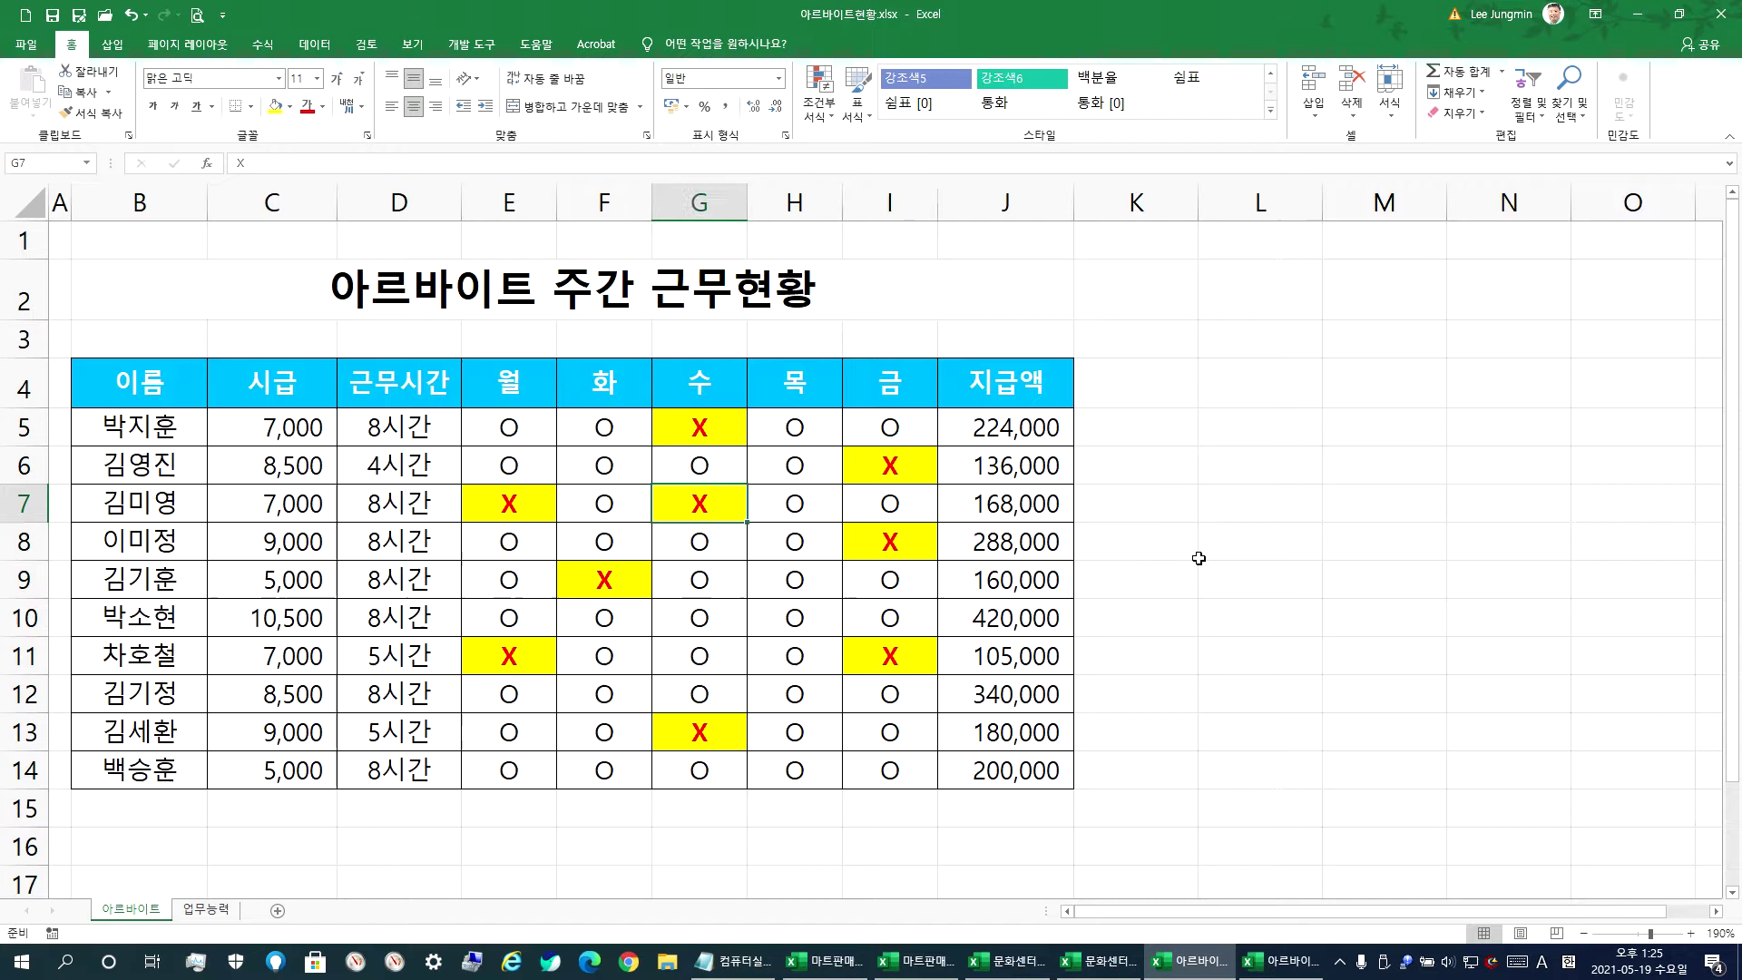
pyautogui.write('O')
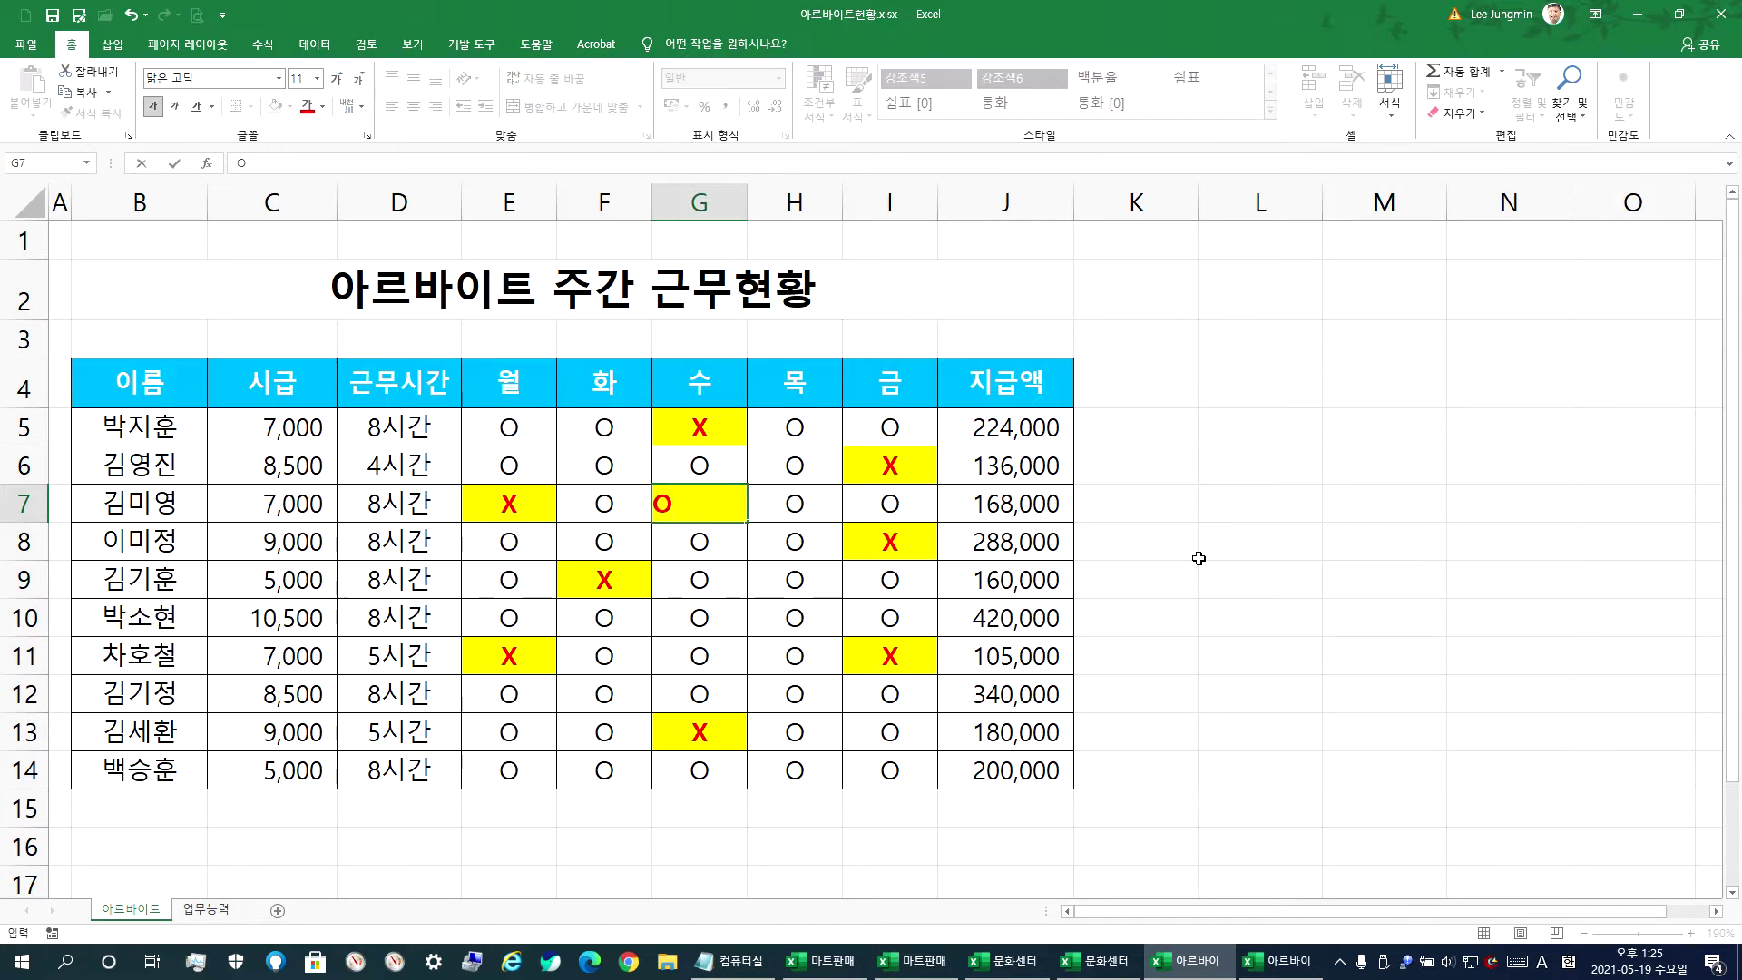
pyautogui.press('Return')
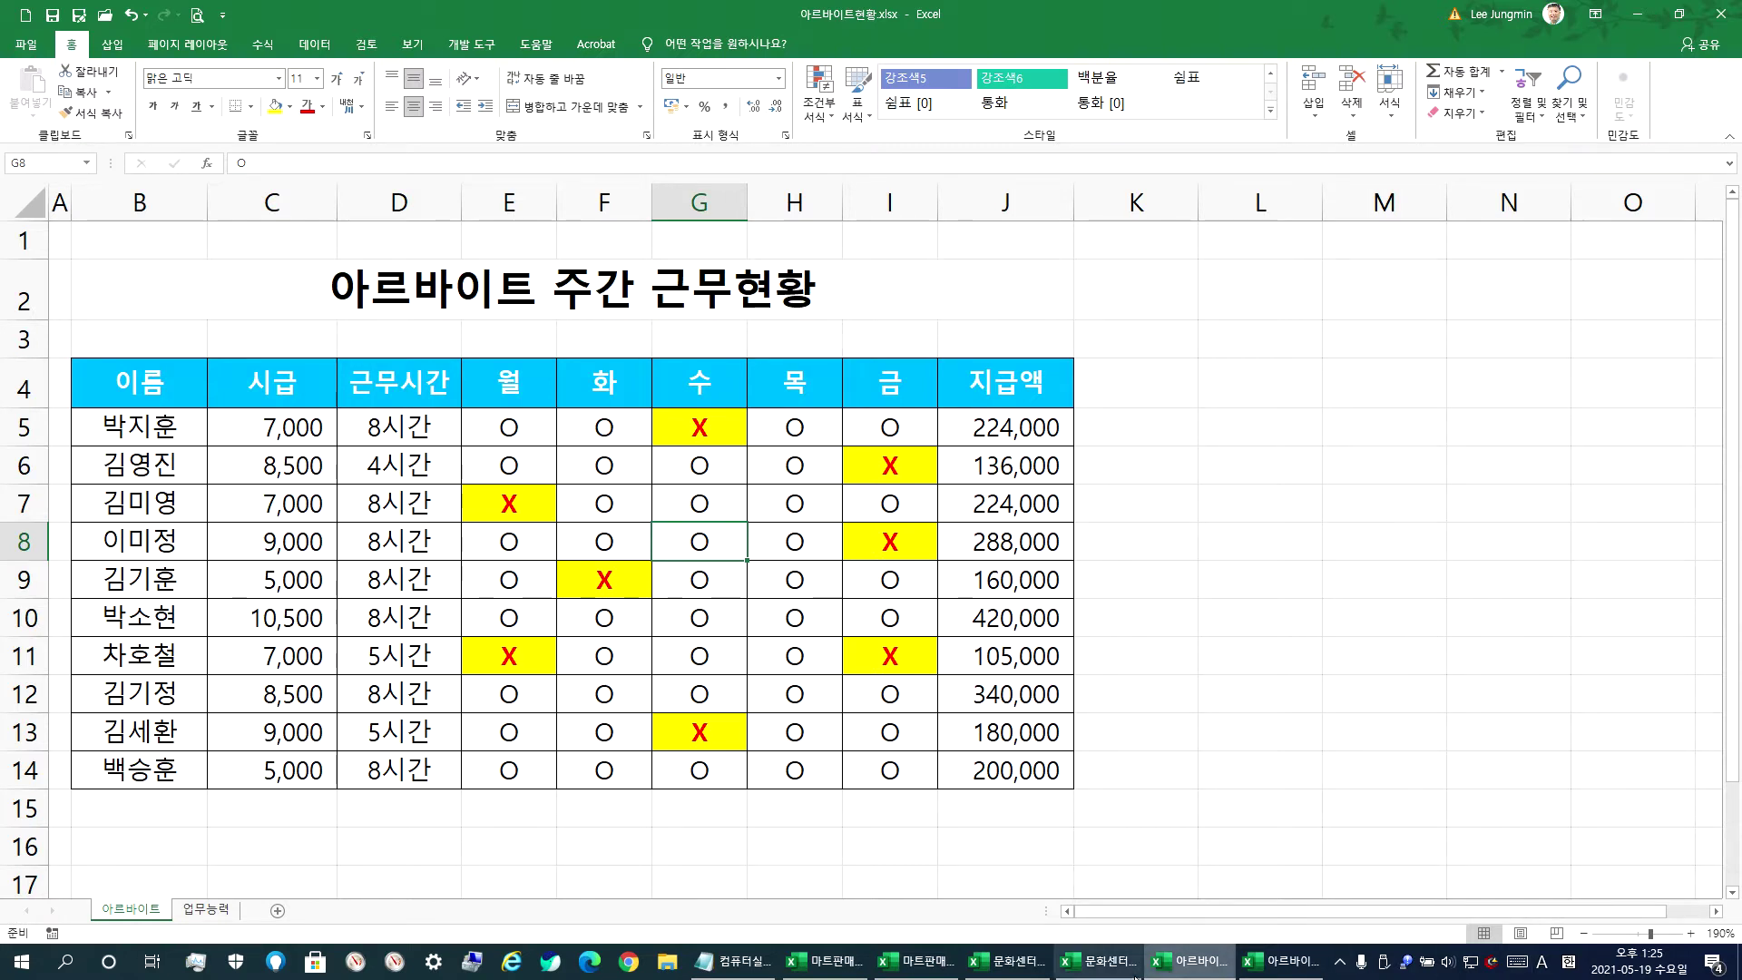
# - Switch to the finished workbook 마트판매현황_완료.xlsx and examine the formatting on the 광양지점 and 홍천지점 sheets
pyautogui.moveTo(914, 969)
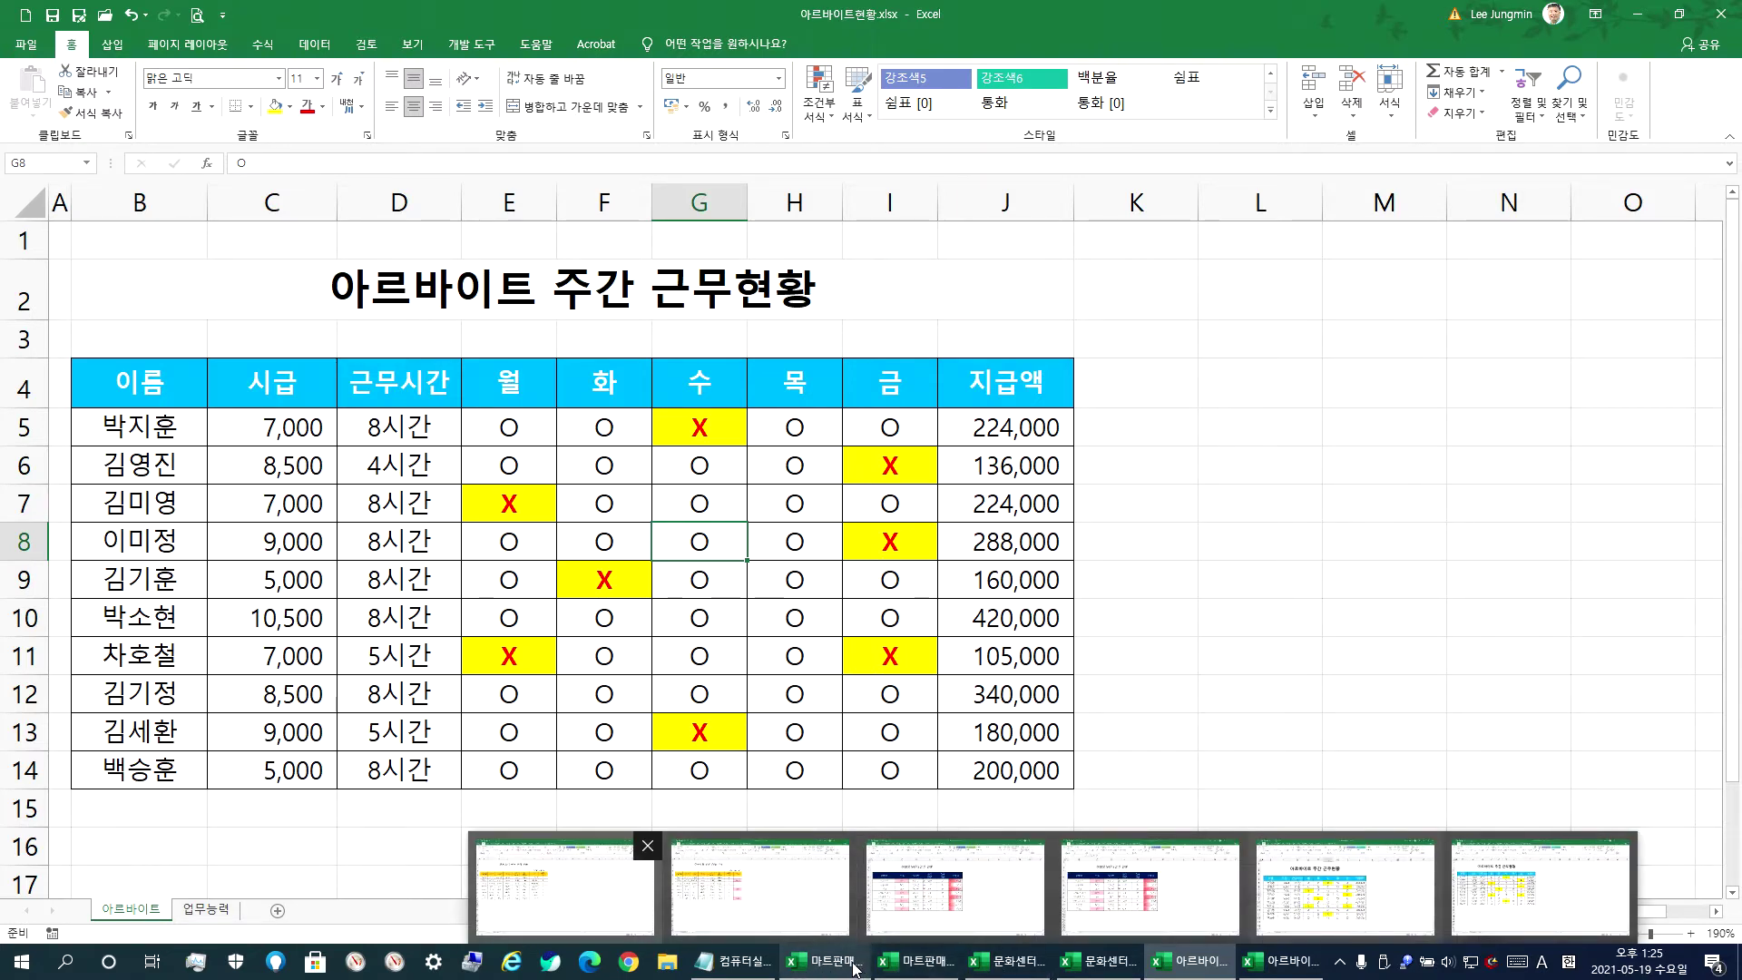
pyautogui.click(916, 967)
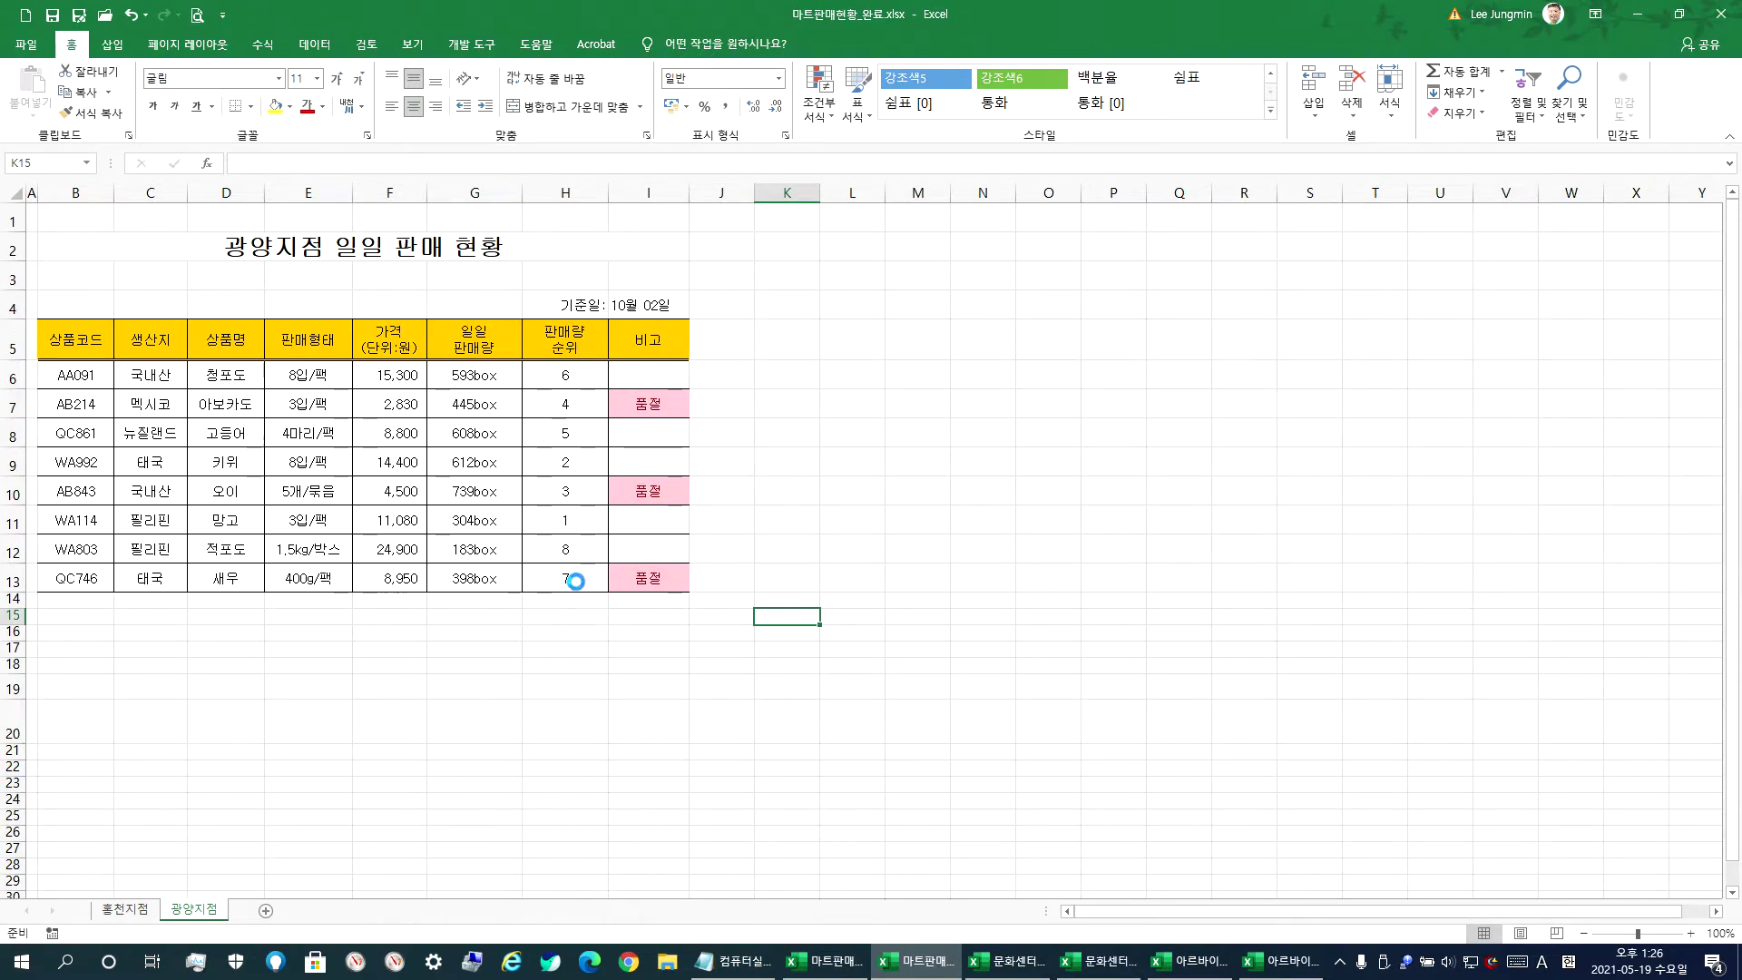
pyautogui.keyDown('ctrl'); pyautogui.scroll(4, 575, 581); pyautogui.keyUp('ctrl')
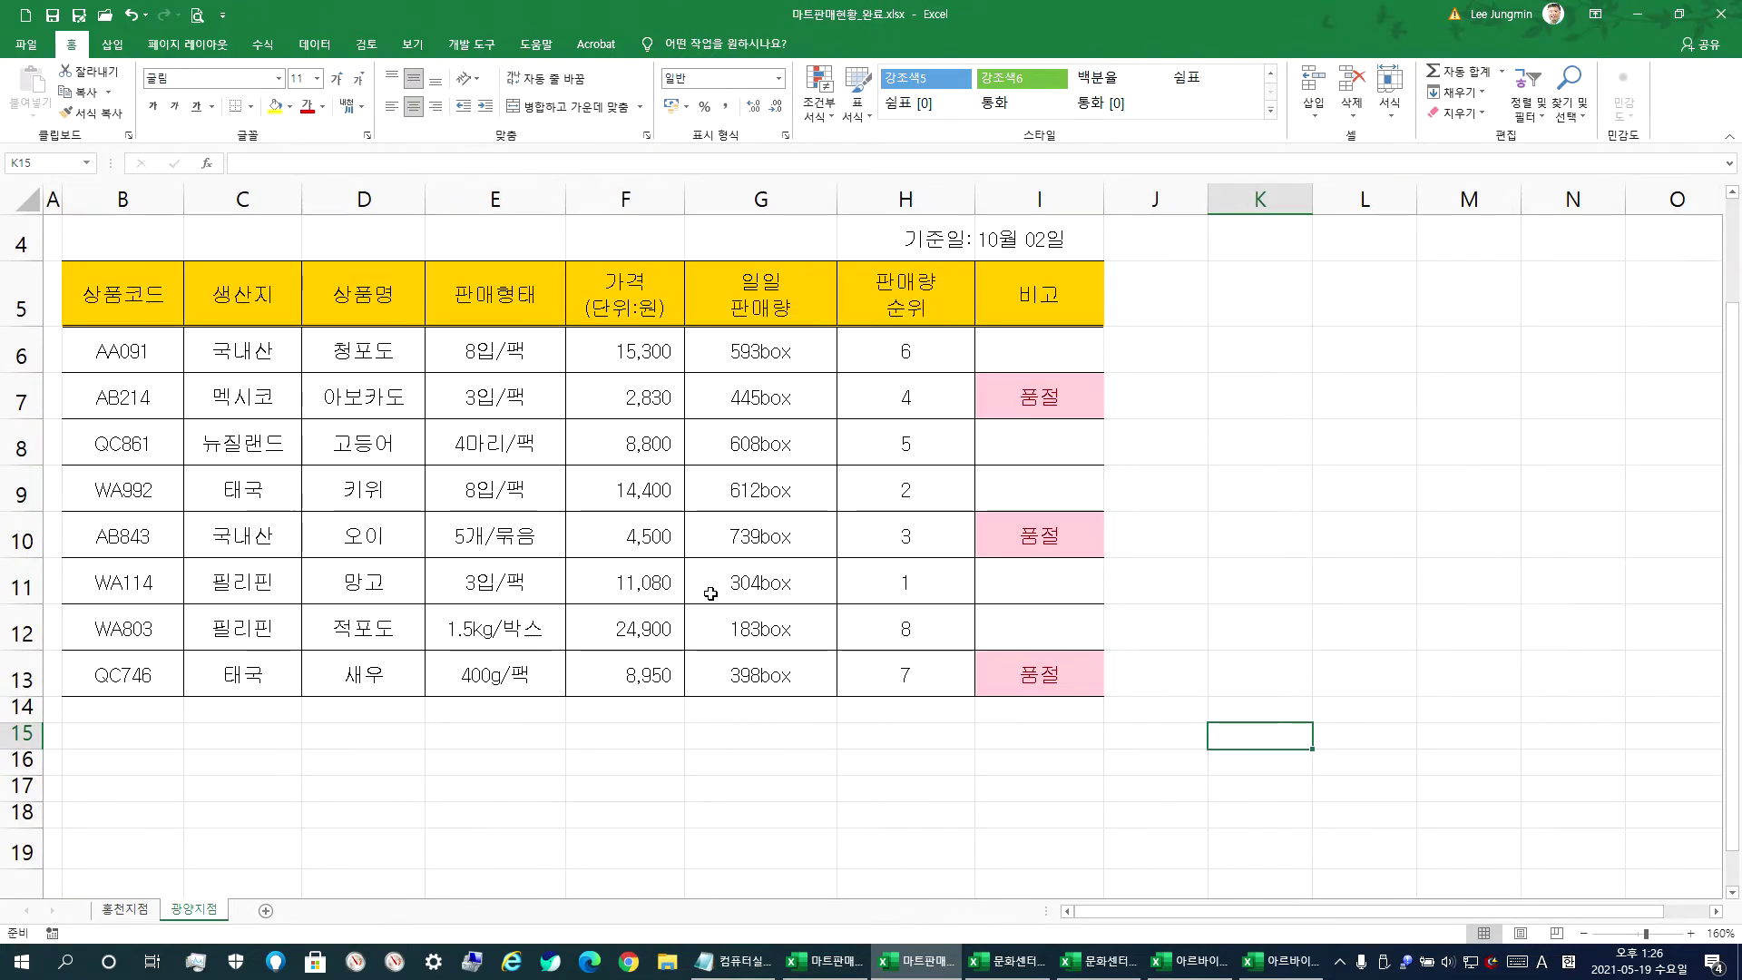
pyautogui.click(123, 909)
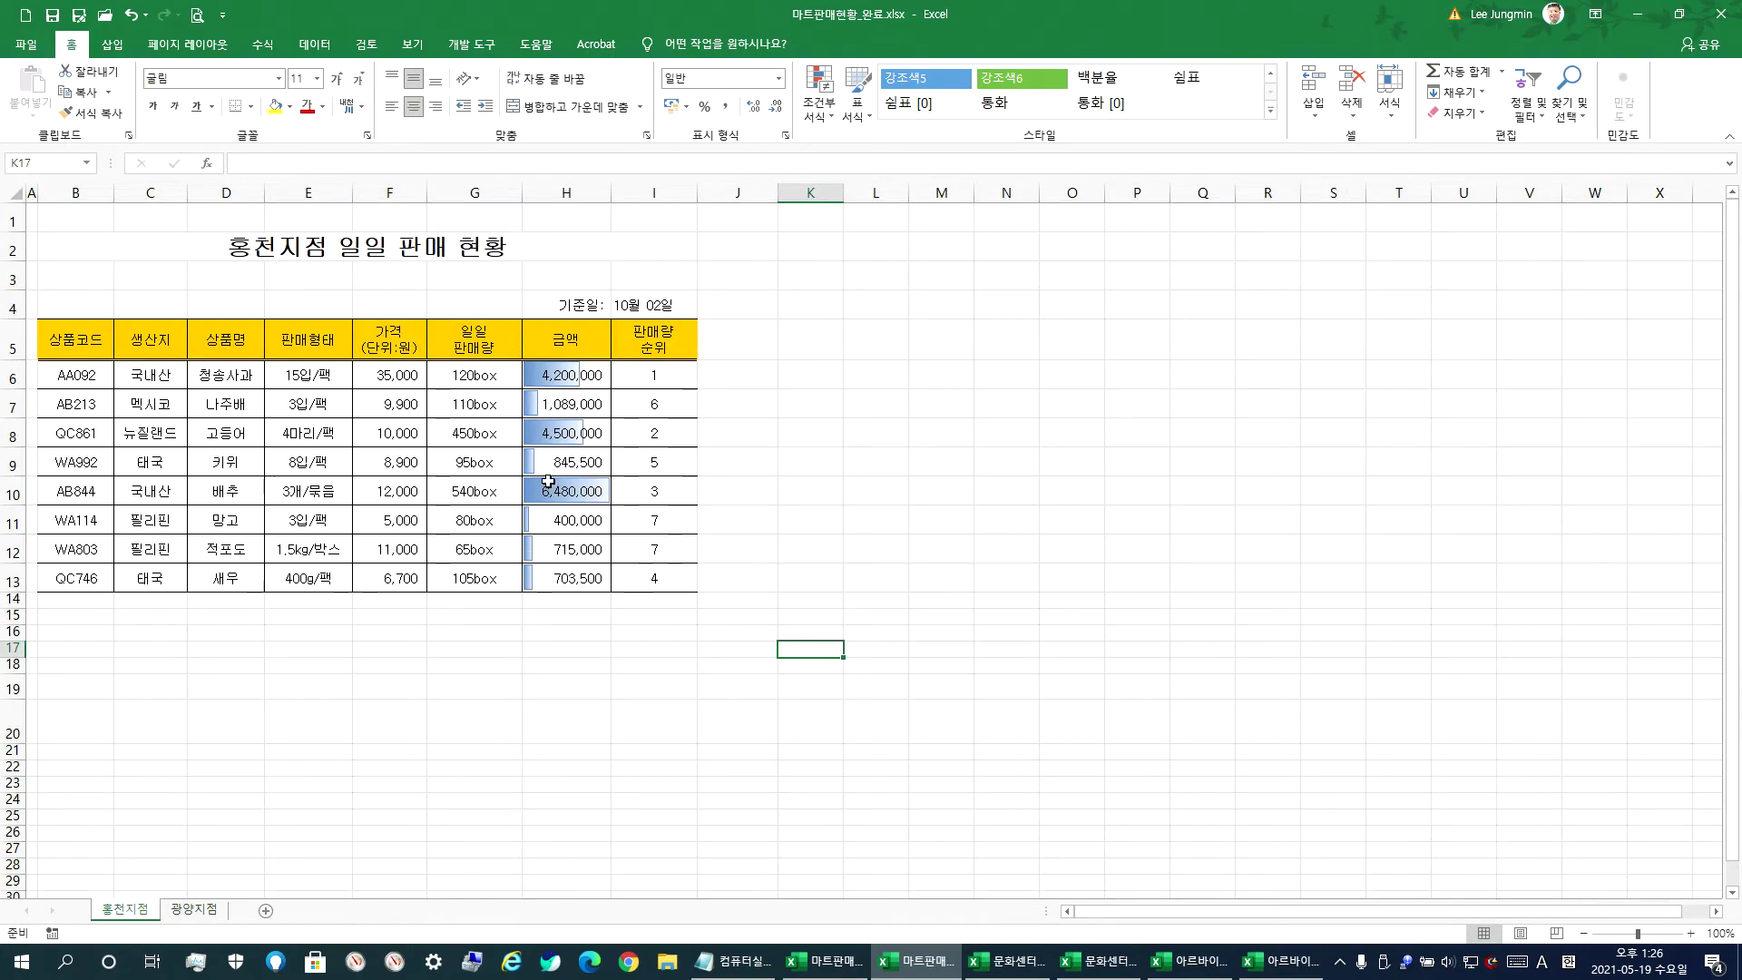
pyautogui.keyDown('ctrl'); pyautogui.scroll(3, 427, 565); pyautogui.keyUp('ctrl')
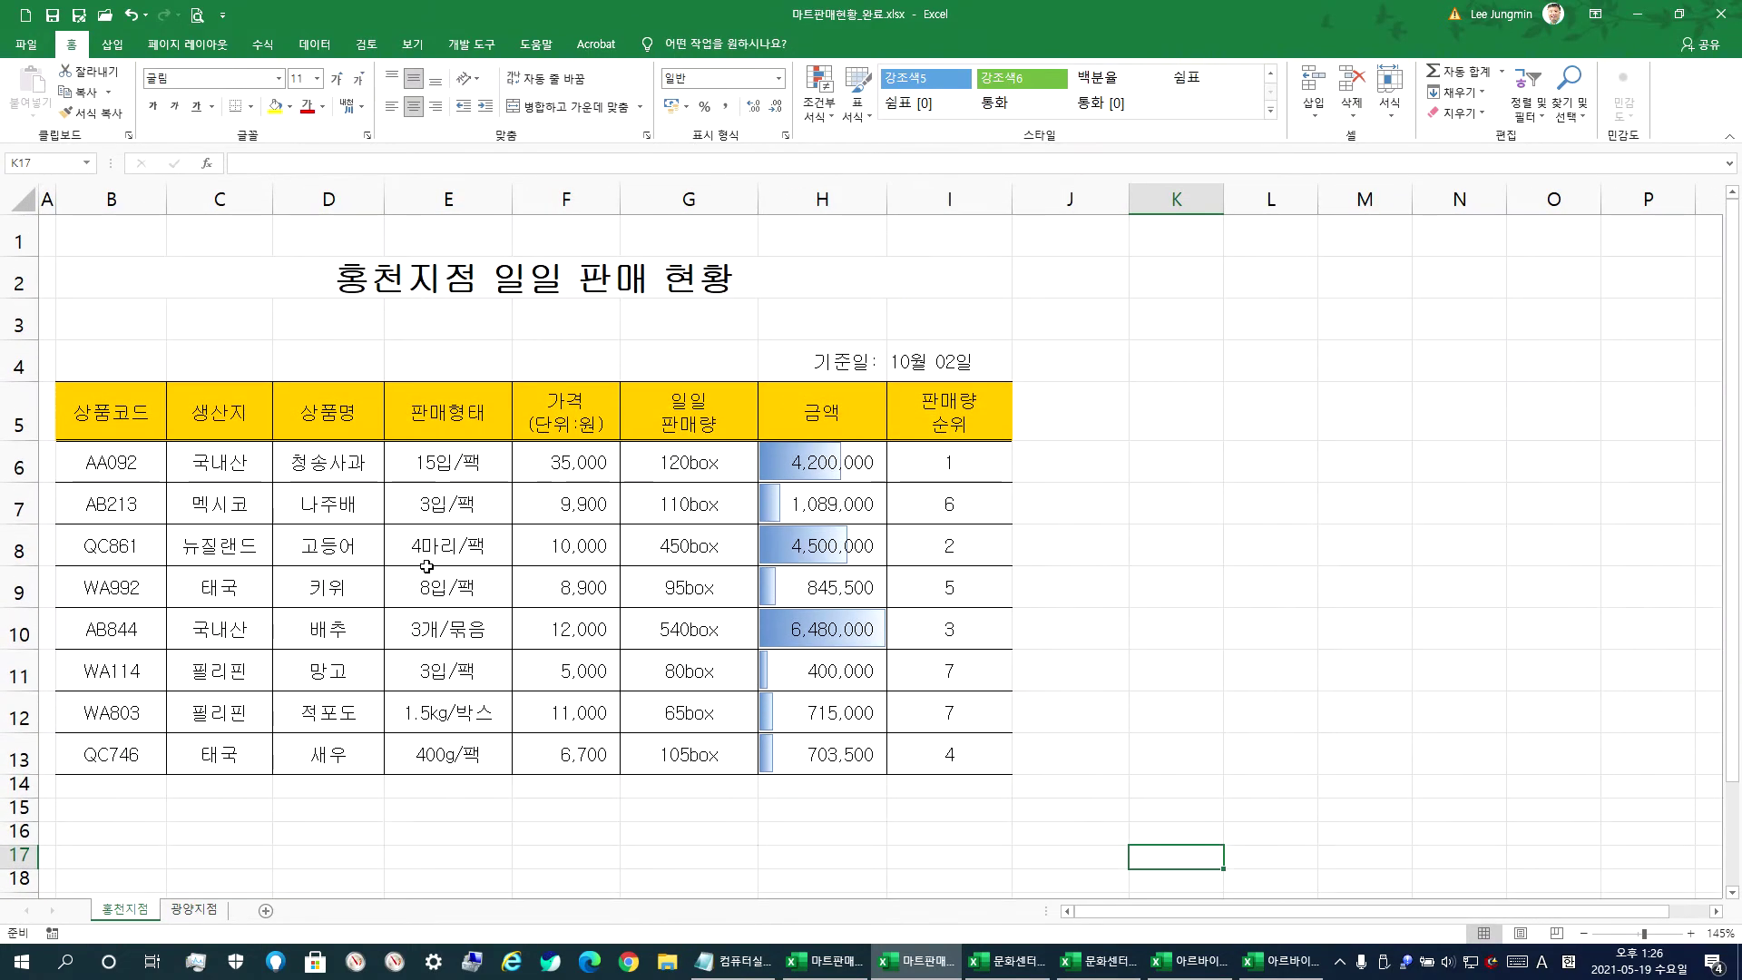
pyautogui.moveTo(816, 472)
pyautogui.mouseDown()
pyautogui.moveTo(805, 733)
pyautogui.moveTo(804, 458)
pyautogui.mouseUp()
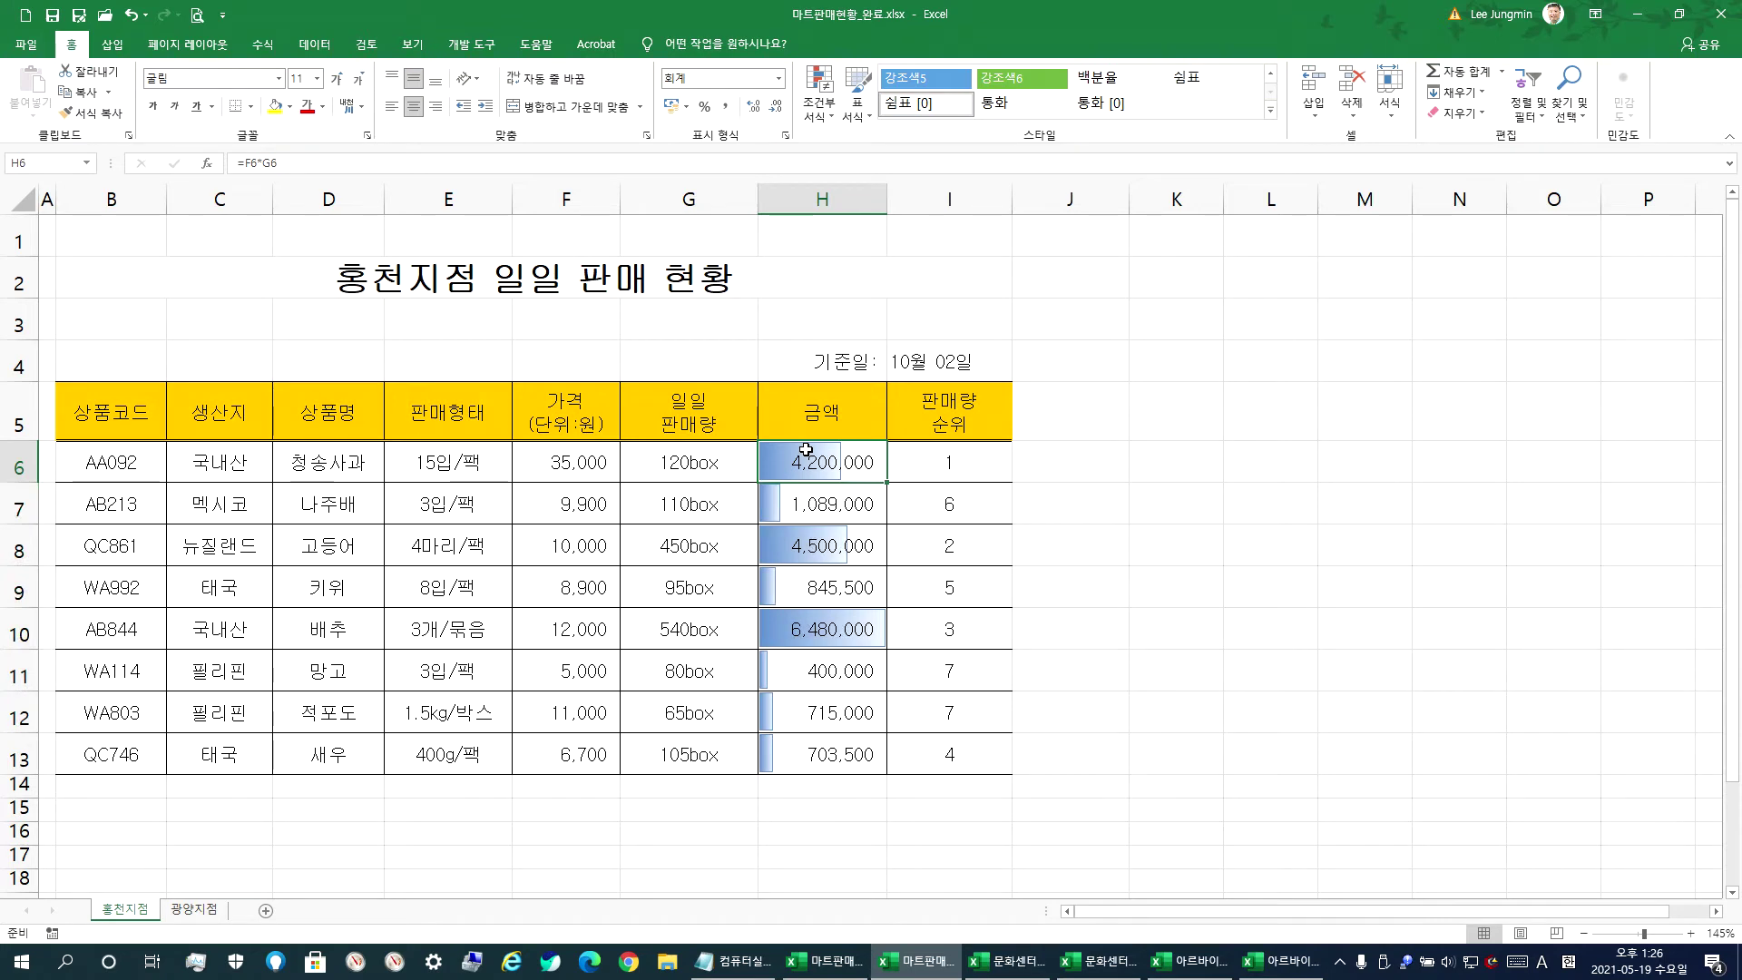
# - In 마트판매현황.xlsx, apply blue gradient-fill data bars to the 금액 values H6:H13 on the 홍천지점 sheet and check them
pyautogui.click(832, 959)
pyautogui.moveTo(572, 377); pyautogui.dragTo(548, 571)
pyautogui.keyDown('ctrl'); pyautogui.scroll(3, 550, 567); pyautogui.keyUp('ctrl')
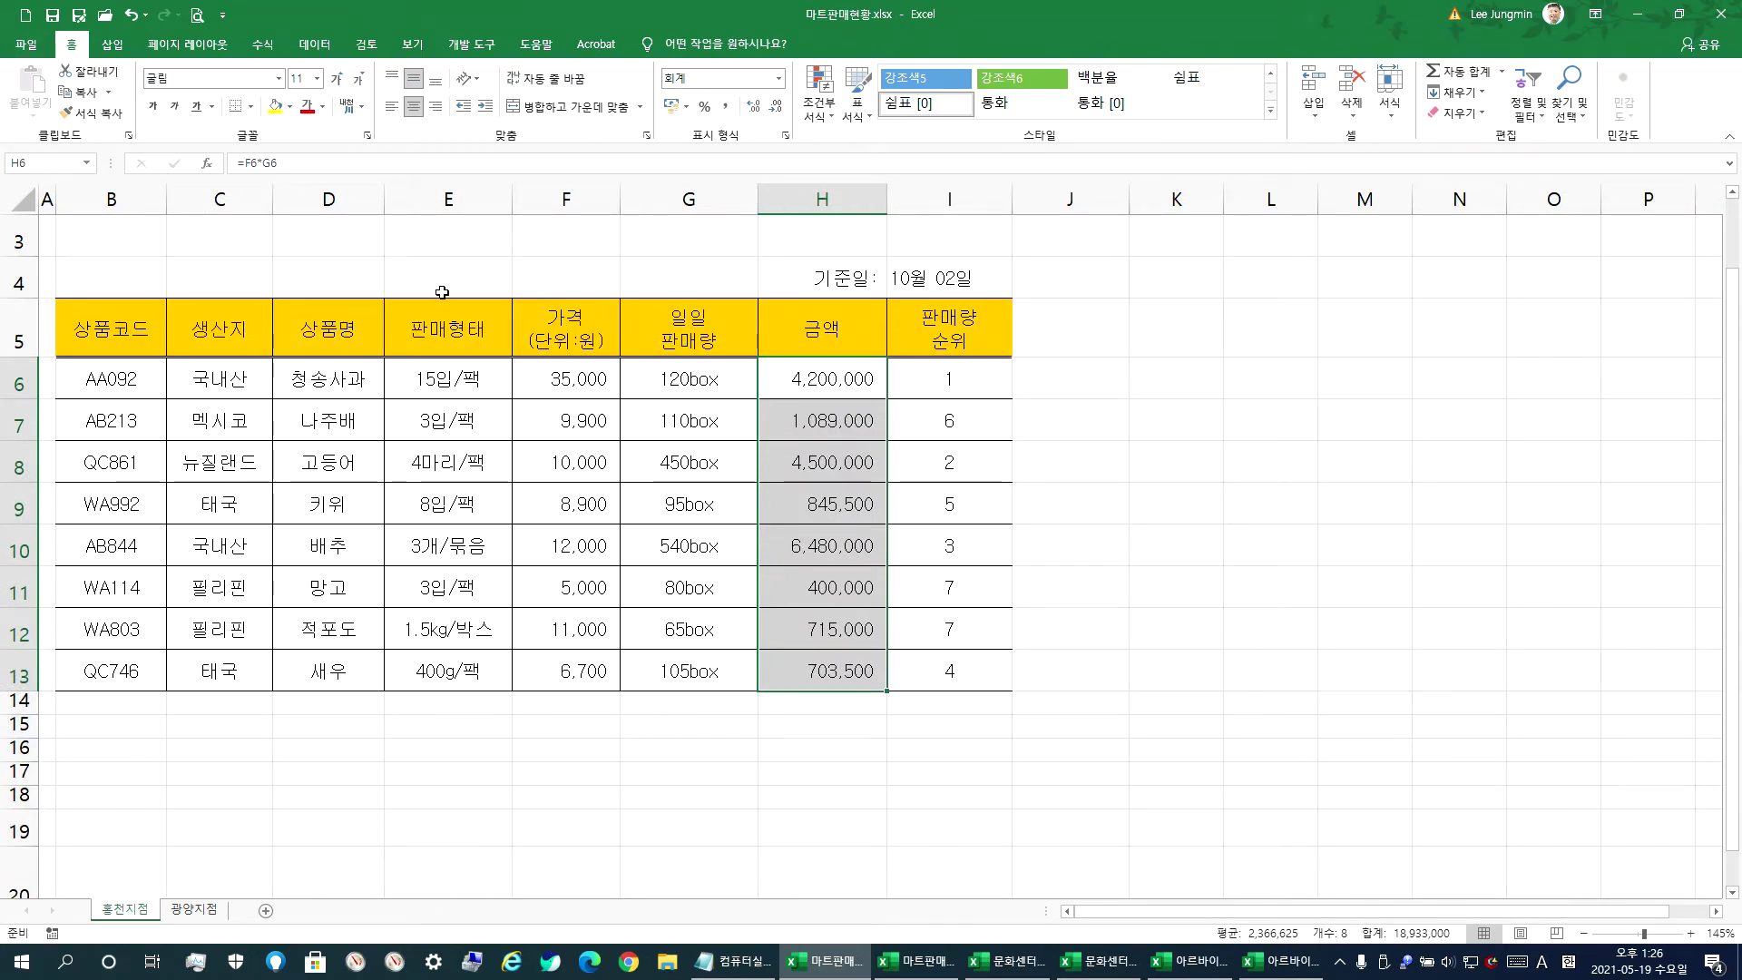
pyautogui.click(800, 380)
pyautogui.click(795, 554)
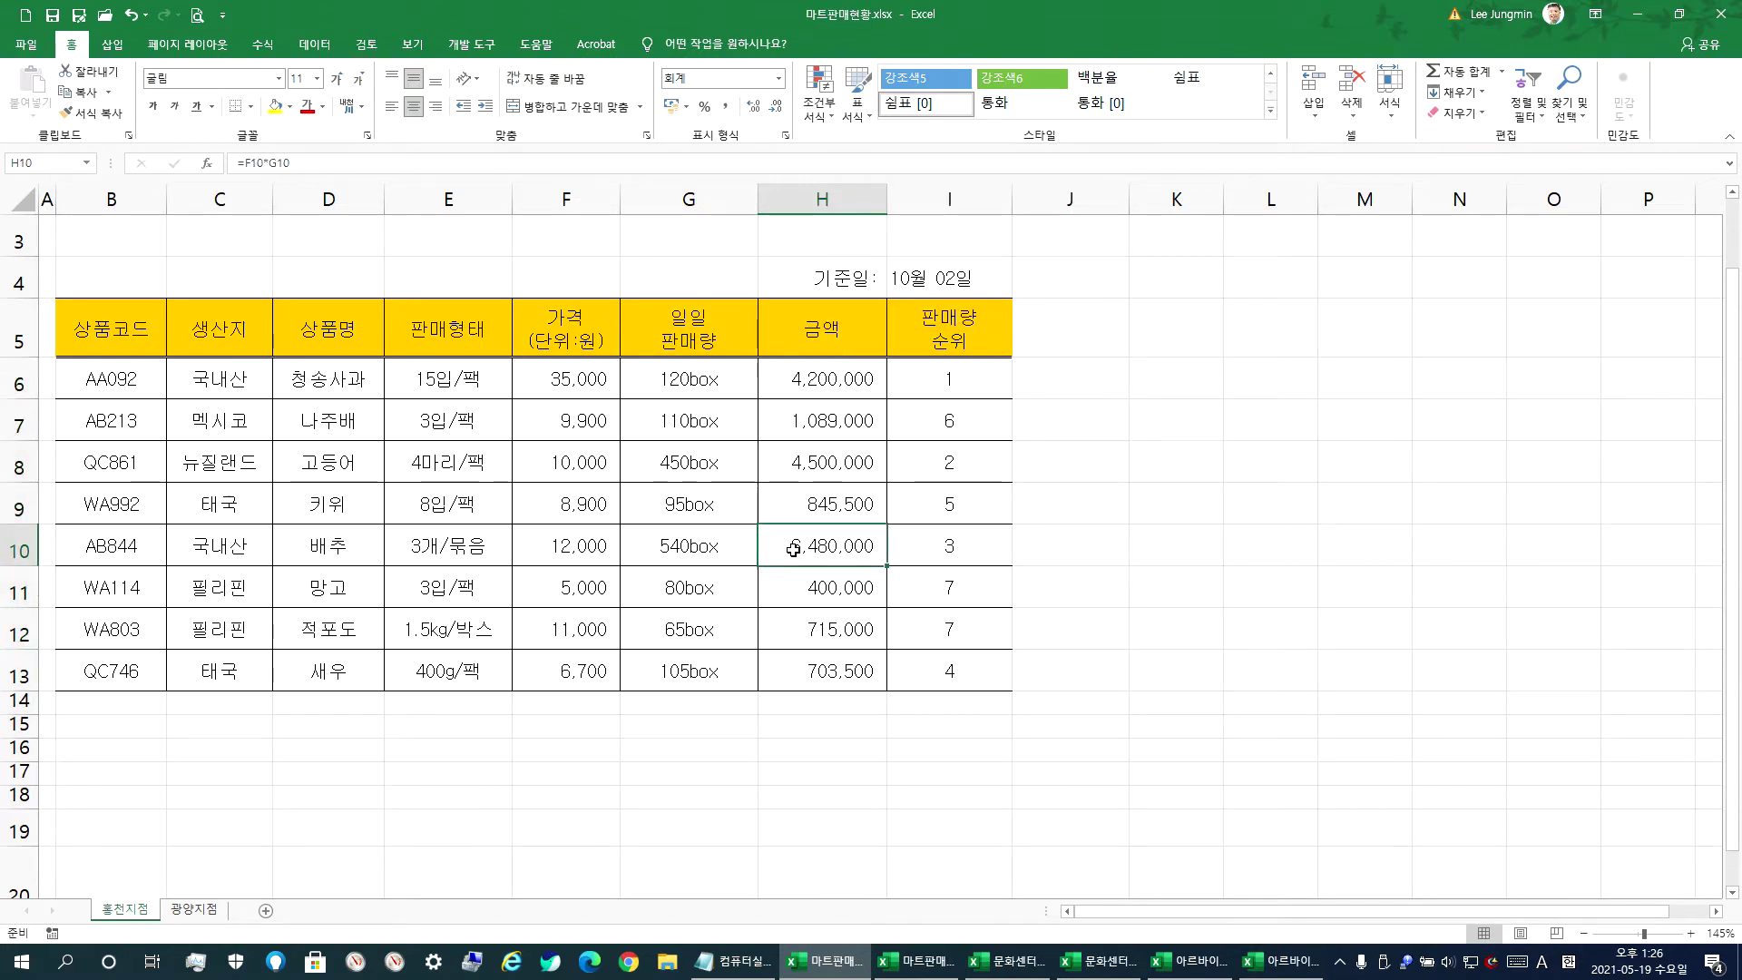
pyautogui.moveTo(798, 380); pyautogui.dragTo(789, 665)
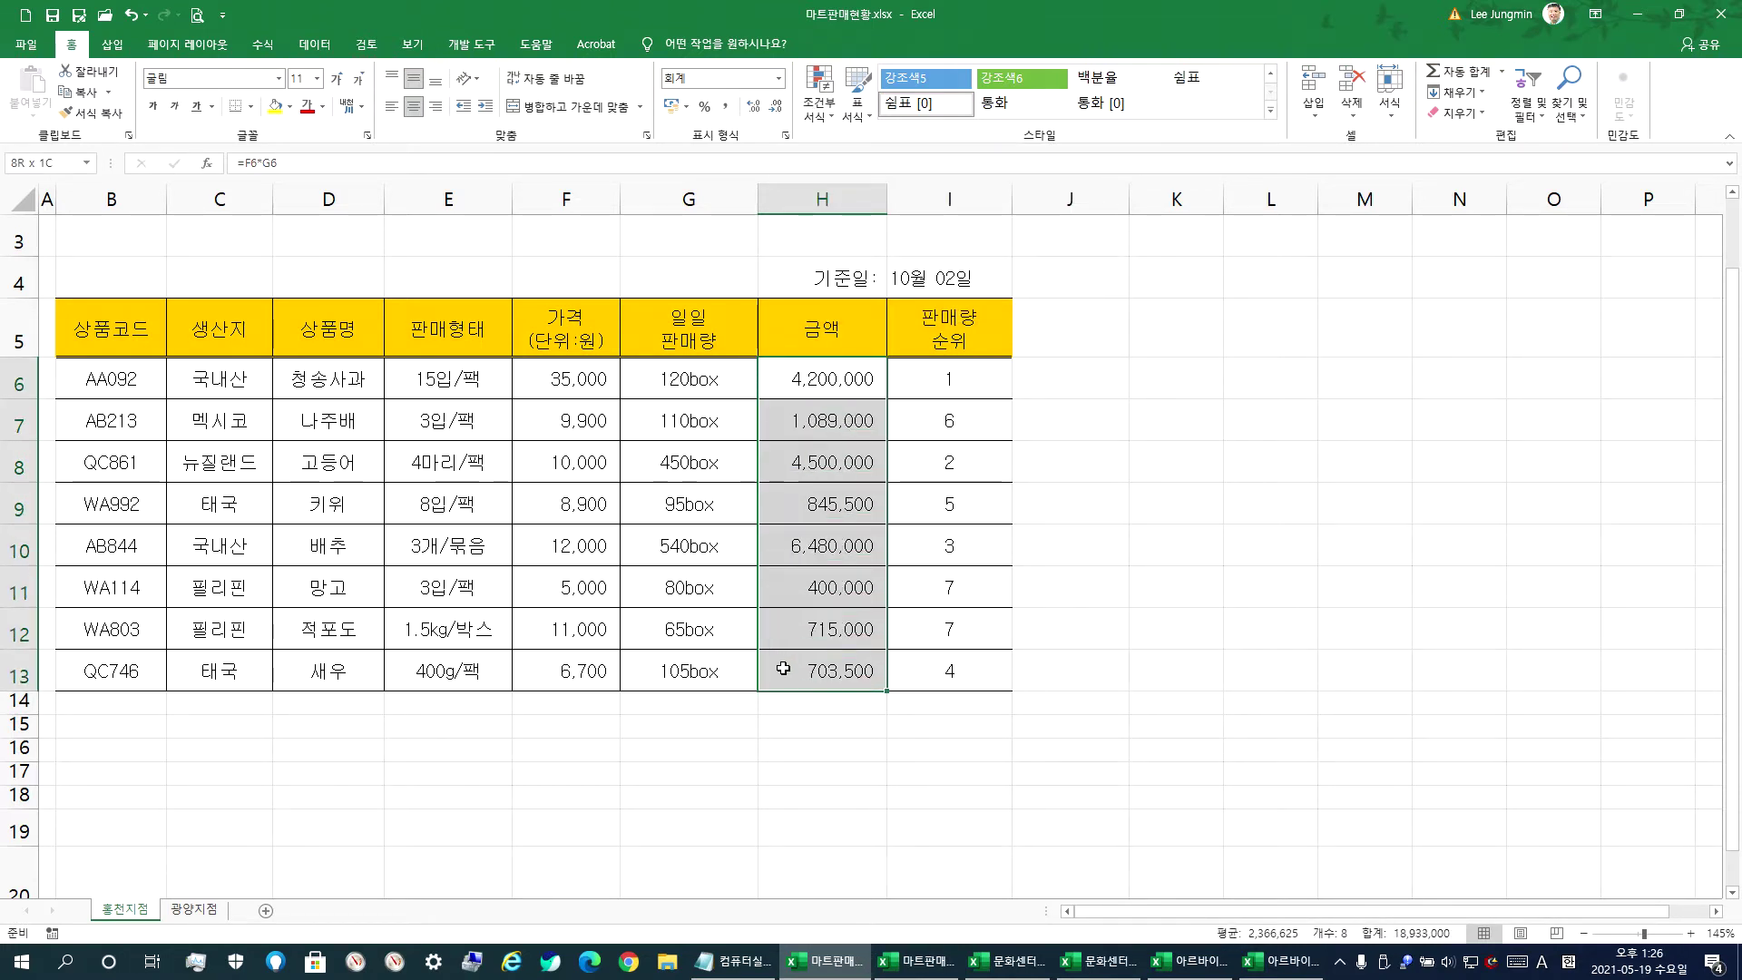
pyautogui.click(819, 107)
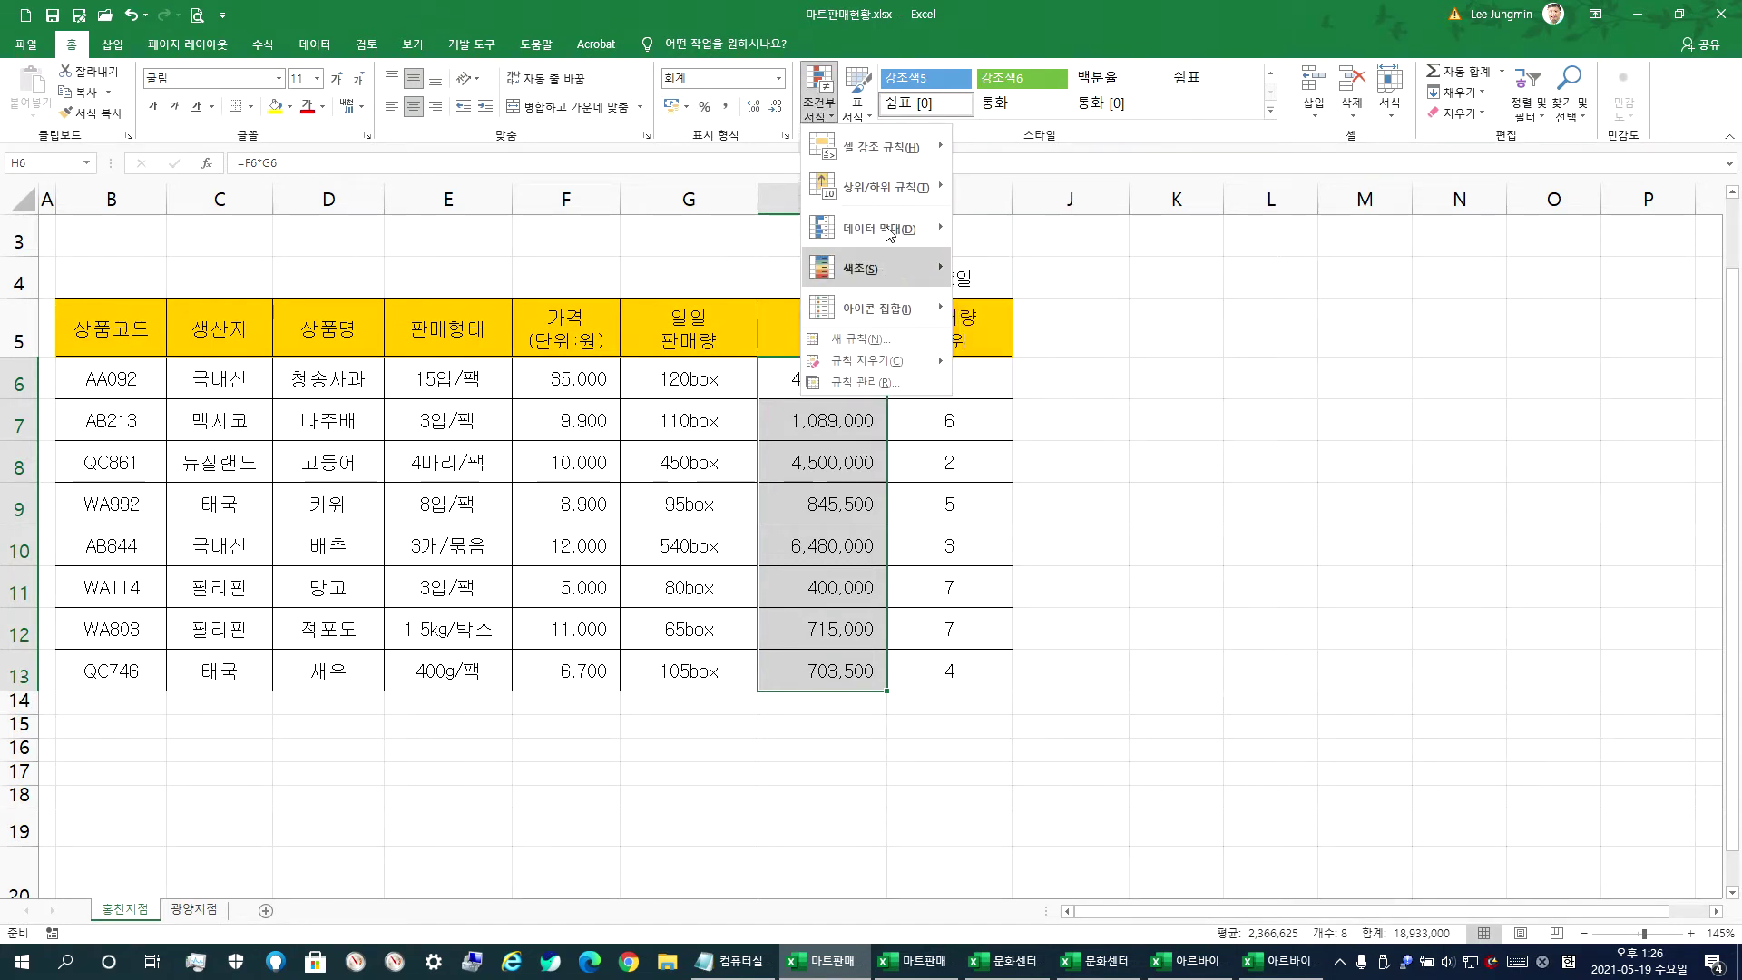
pyautogui.moveTo(889, 237)
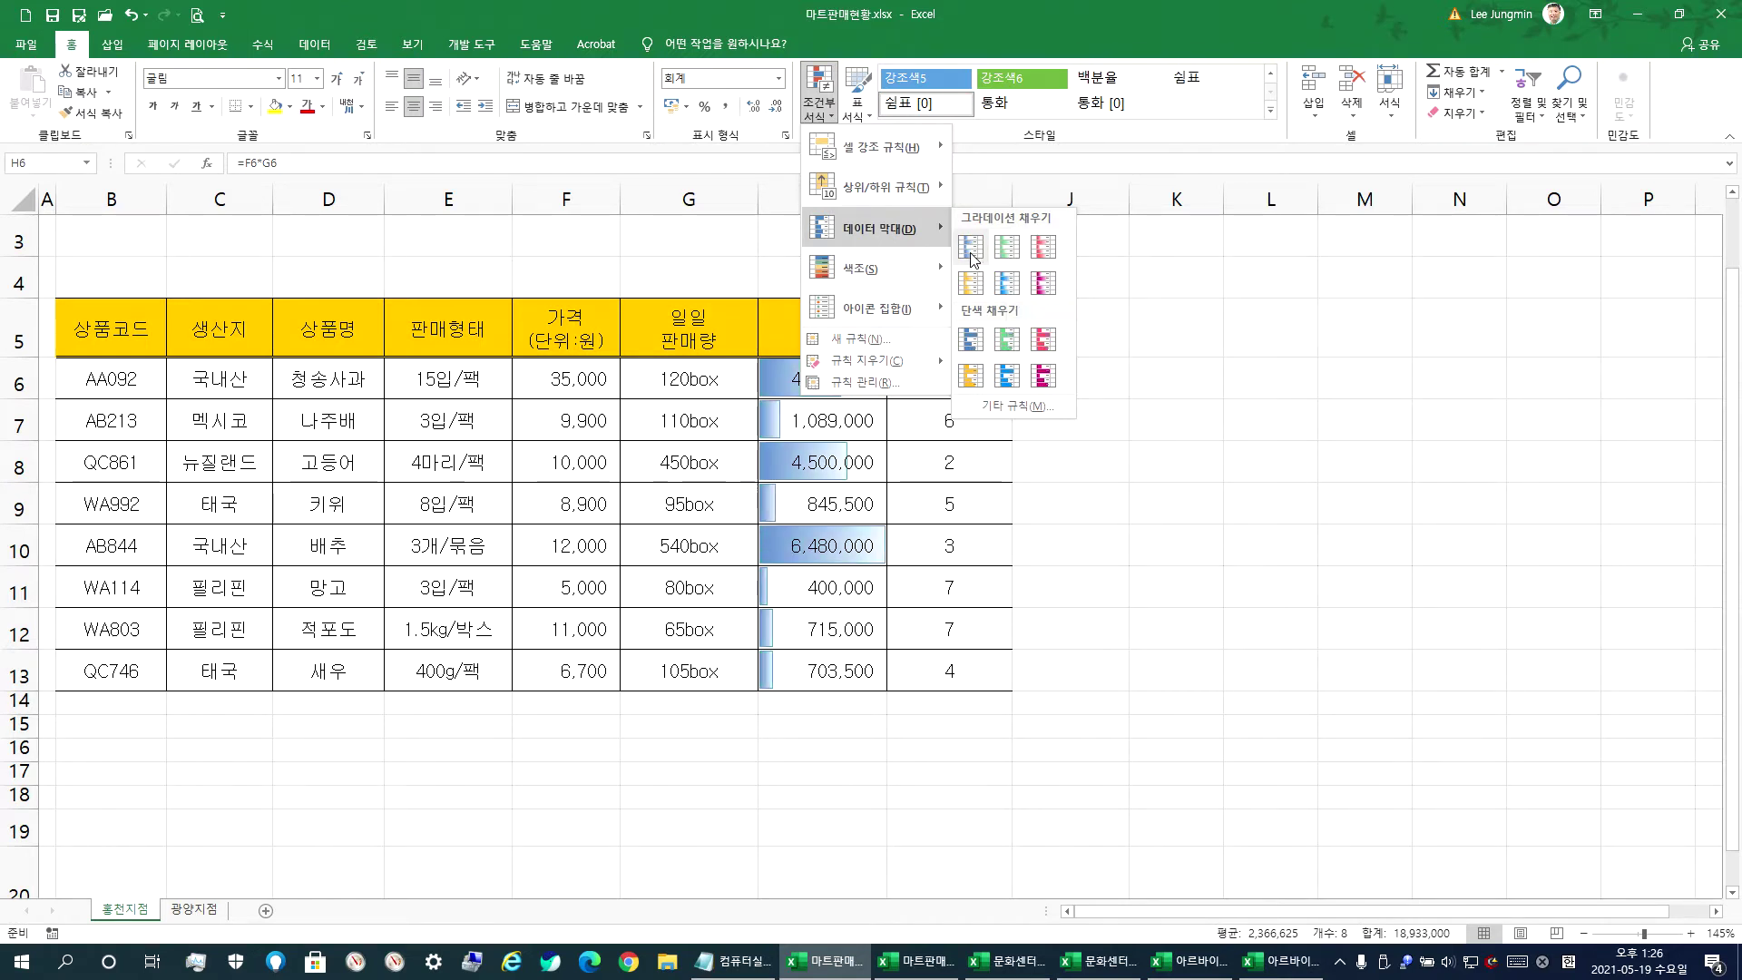
pyautogui.click(972, 258)
pyautogui.click(806, 619)
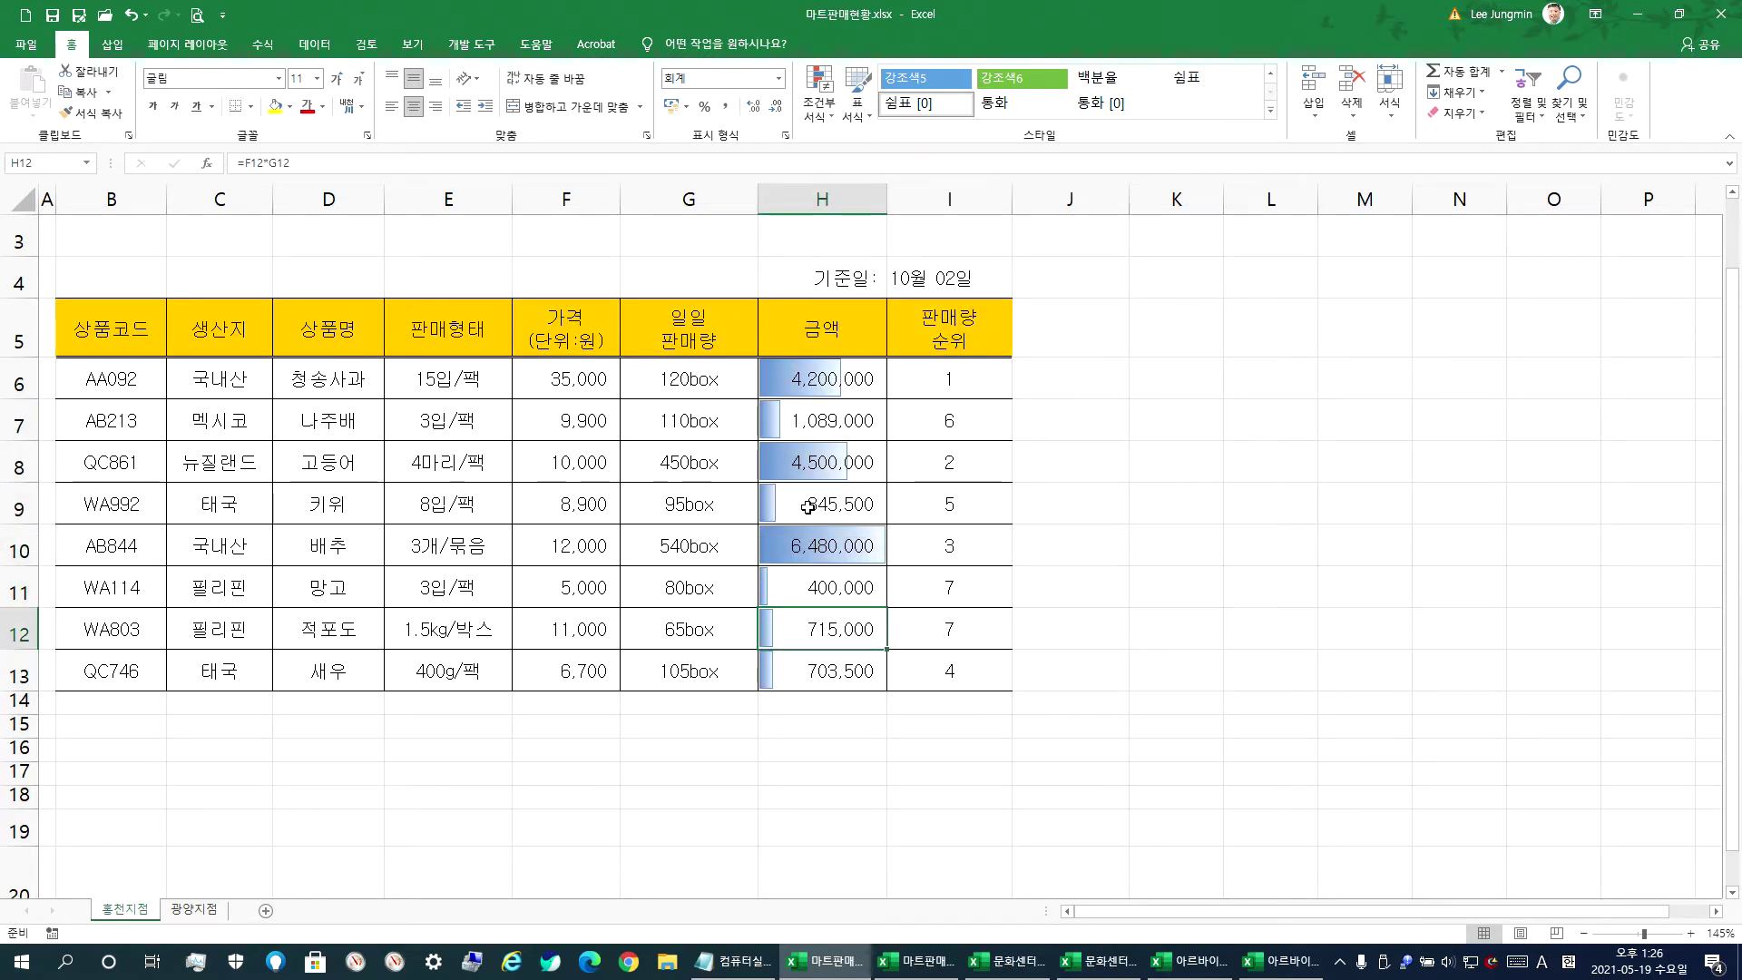
pyautogui.click(807, 379)
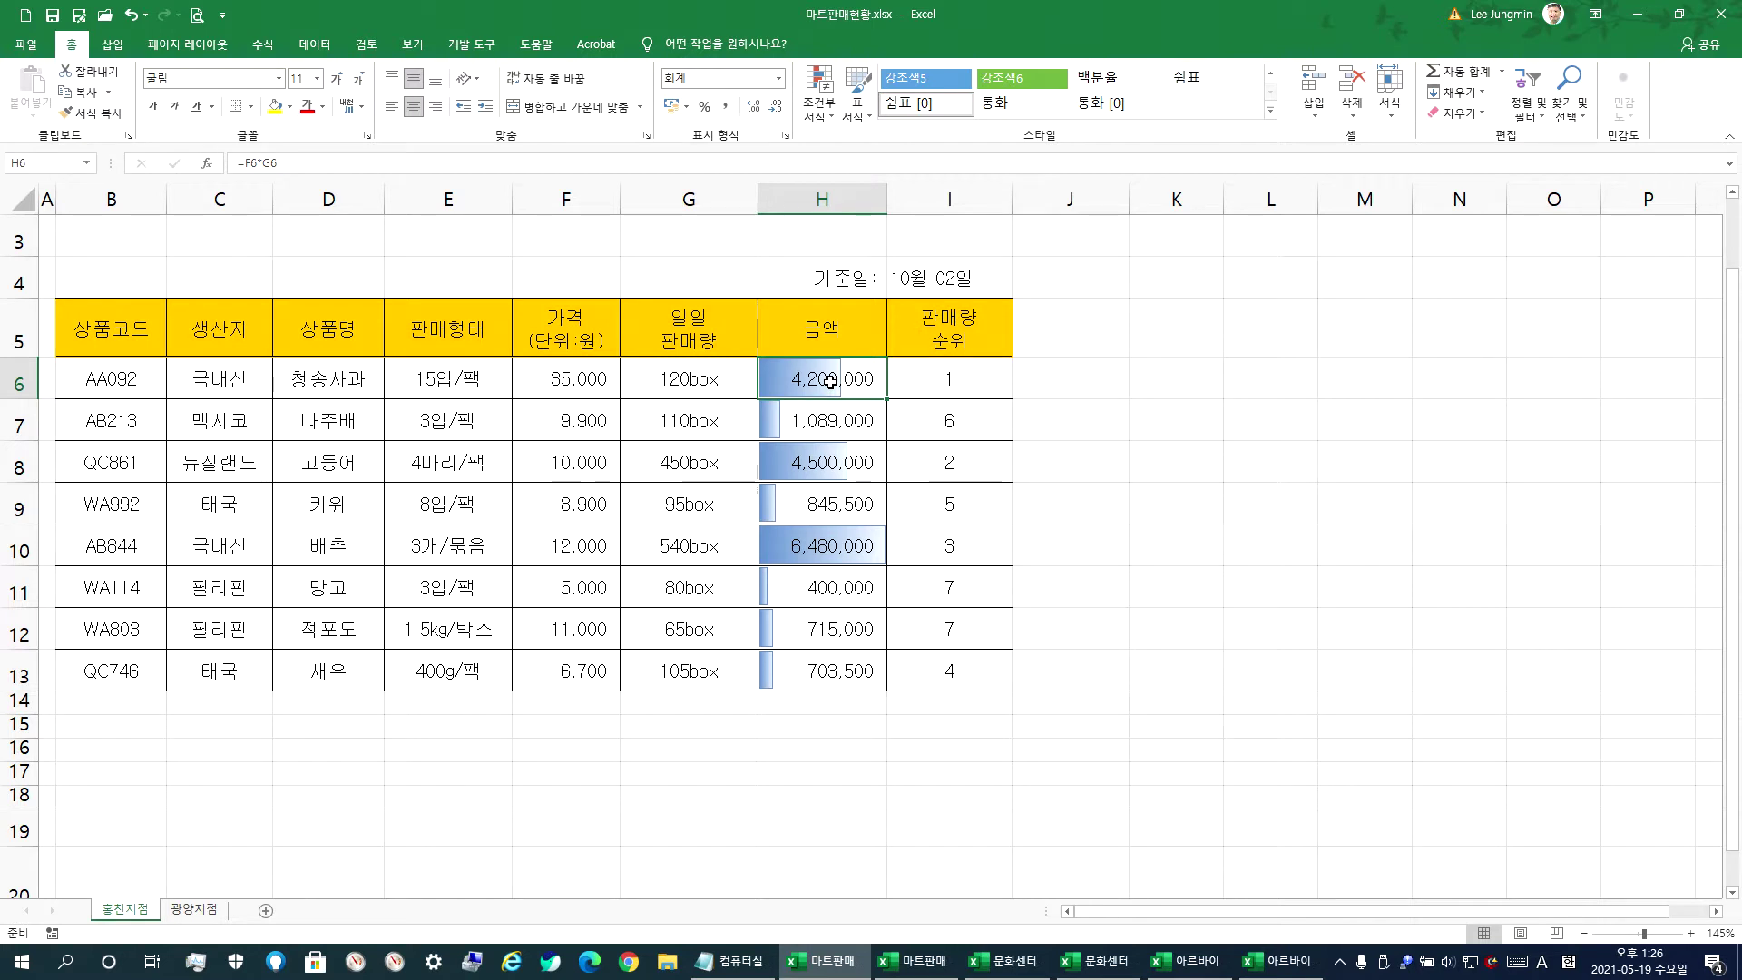
pyautogui.click(789, 420)
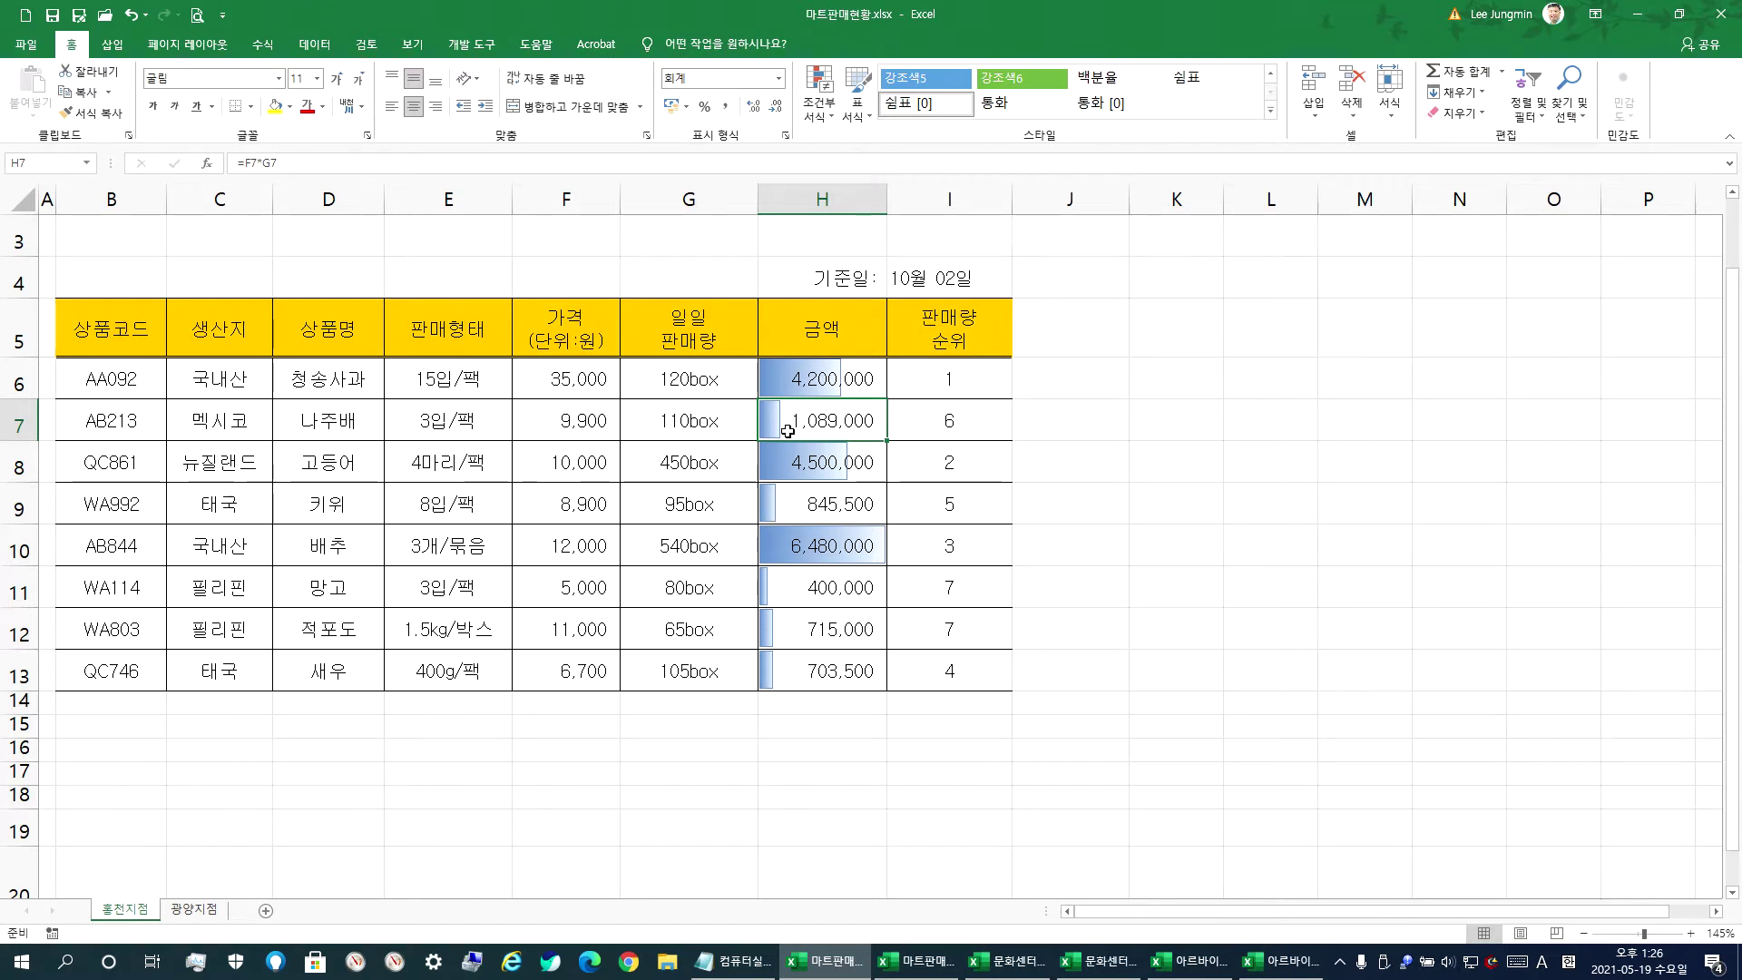
pyautogui.click(817, 552)
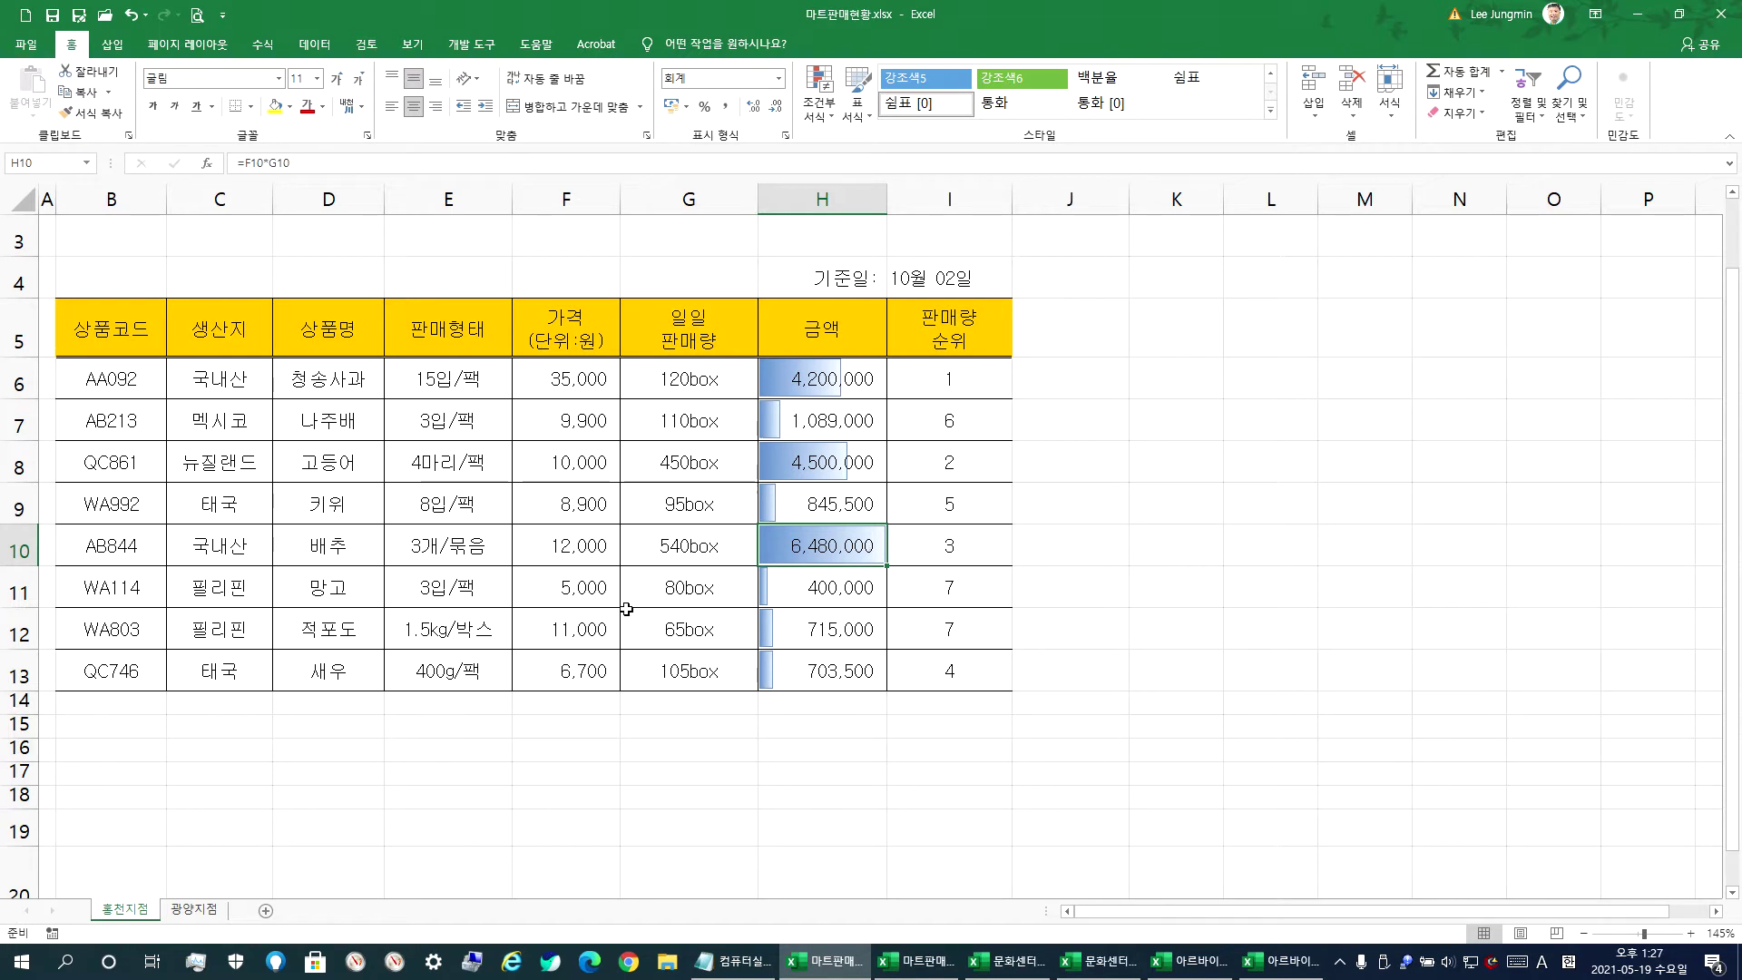
# - Compare the practice 광양지점 sheet with the finished workbook and examine how its 비고 column is formatted
pyautogui.click(194, 908)
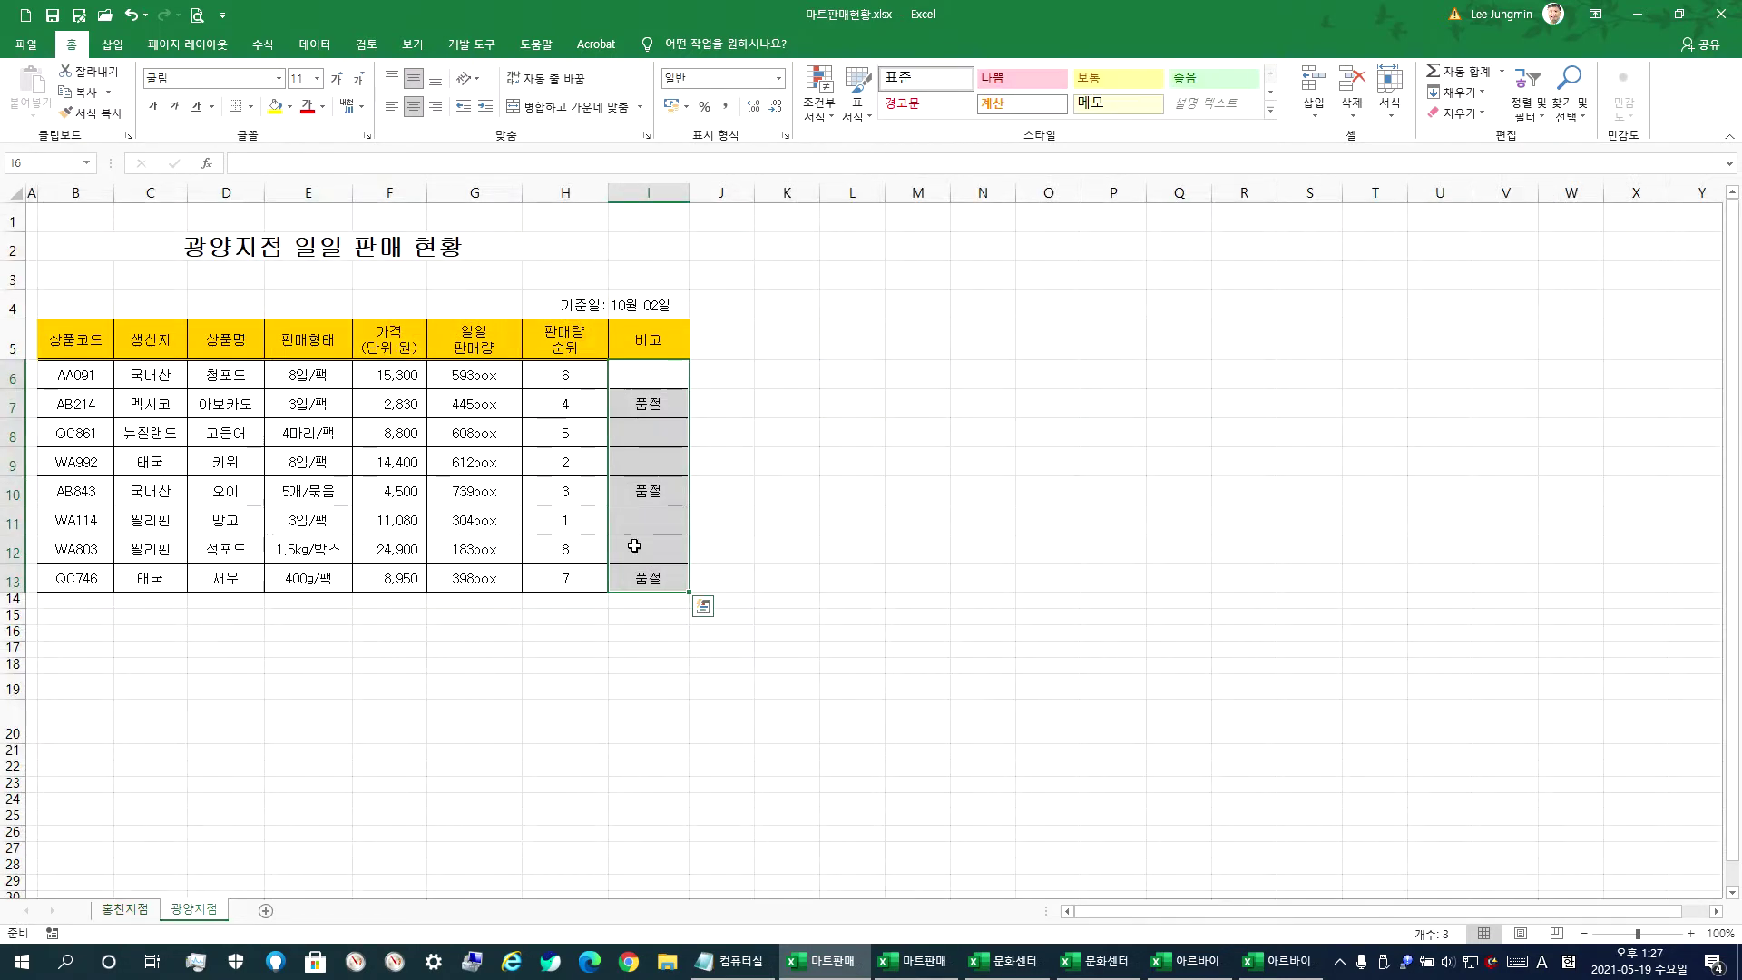
pyautogui.click(544, 467)
pyautogui.click(918, 966)
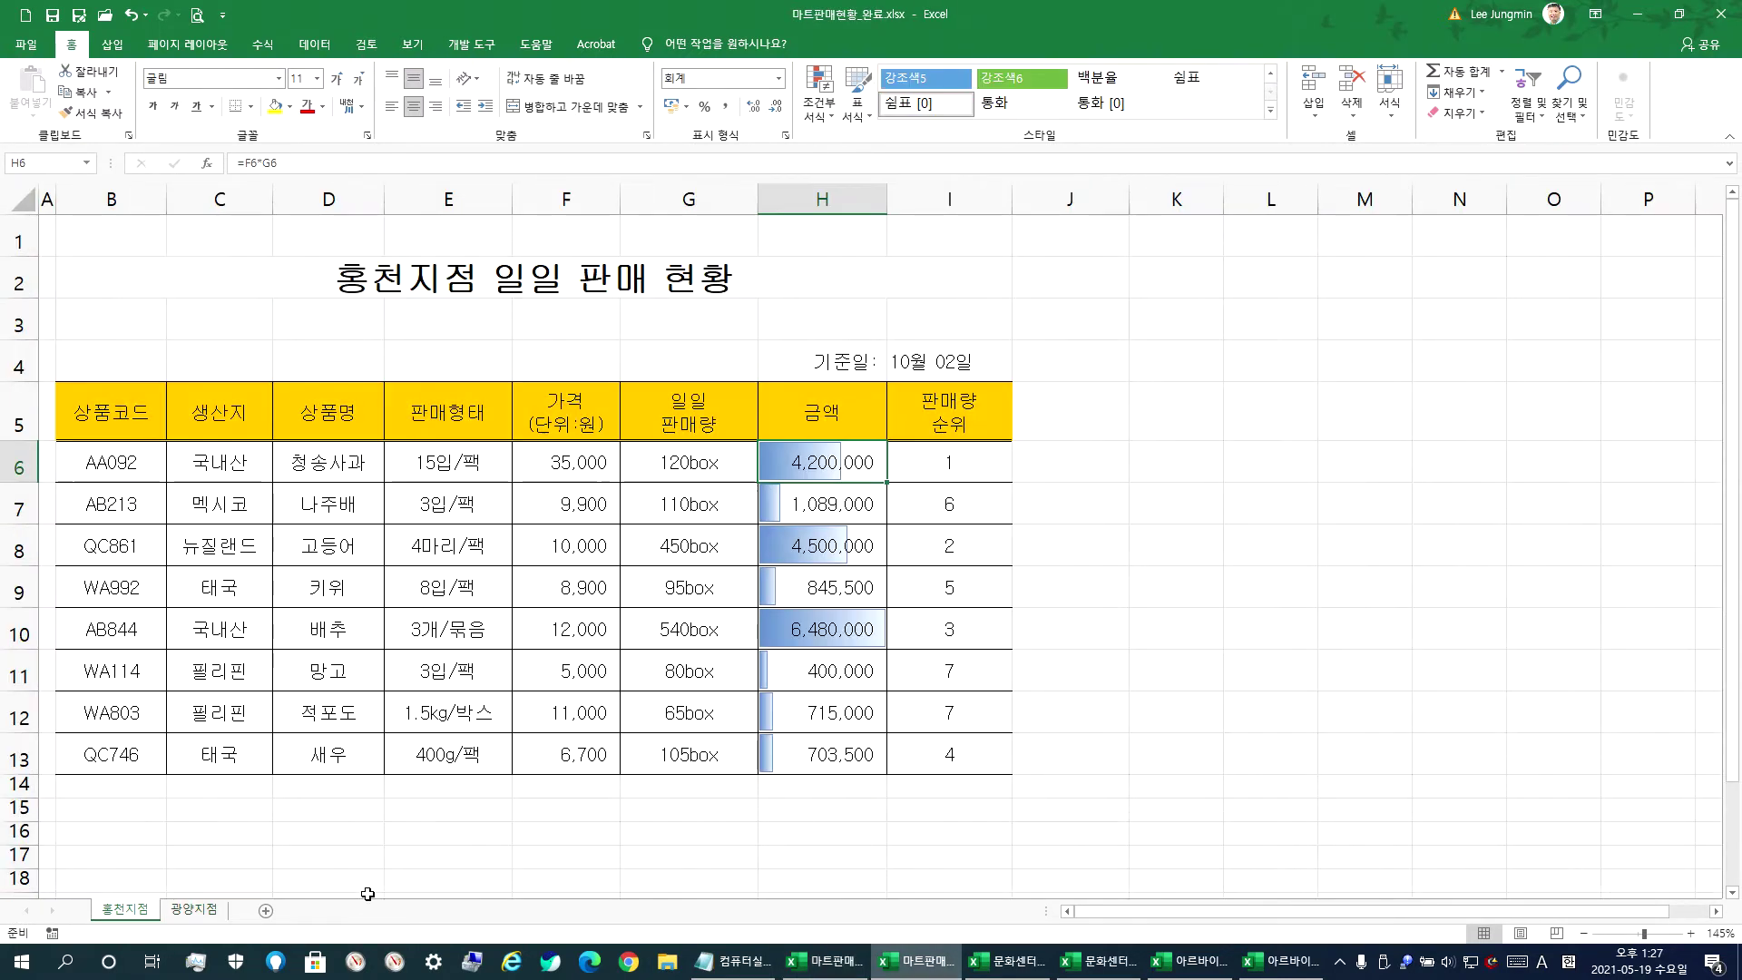
pyautogui.click(195, 909)
pyautogui.moveTo(1023, 358); pyautogui.dragTo(1013, 685)
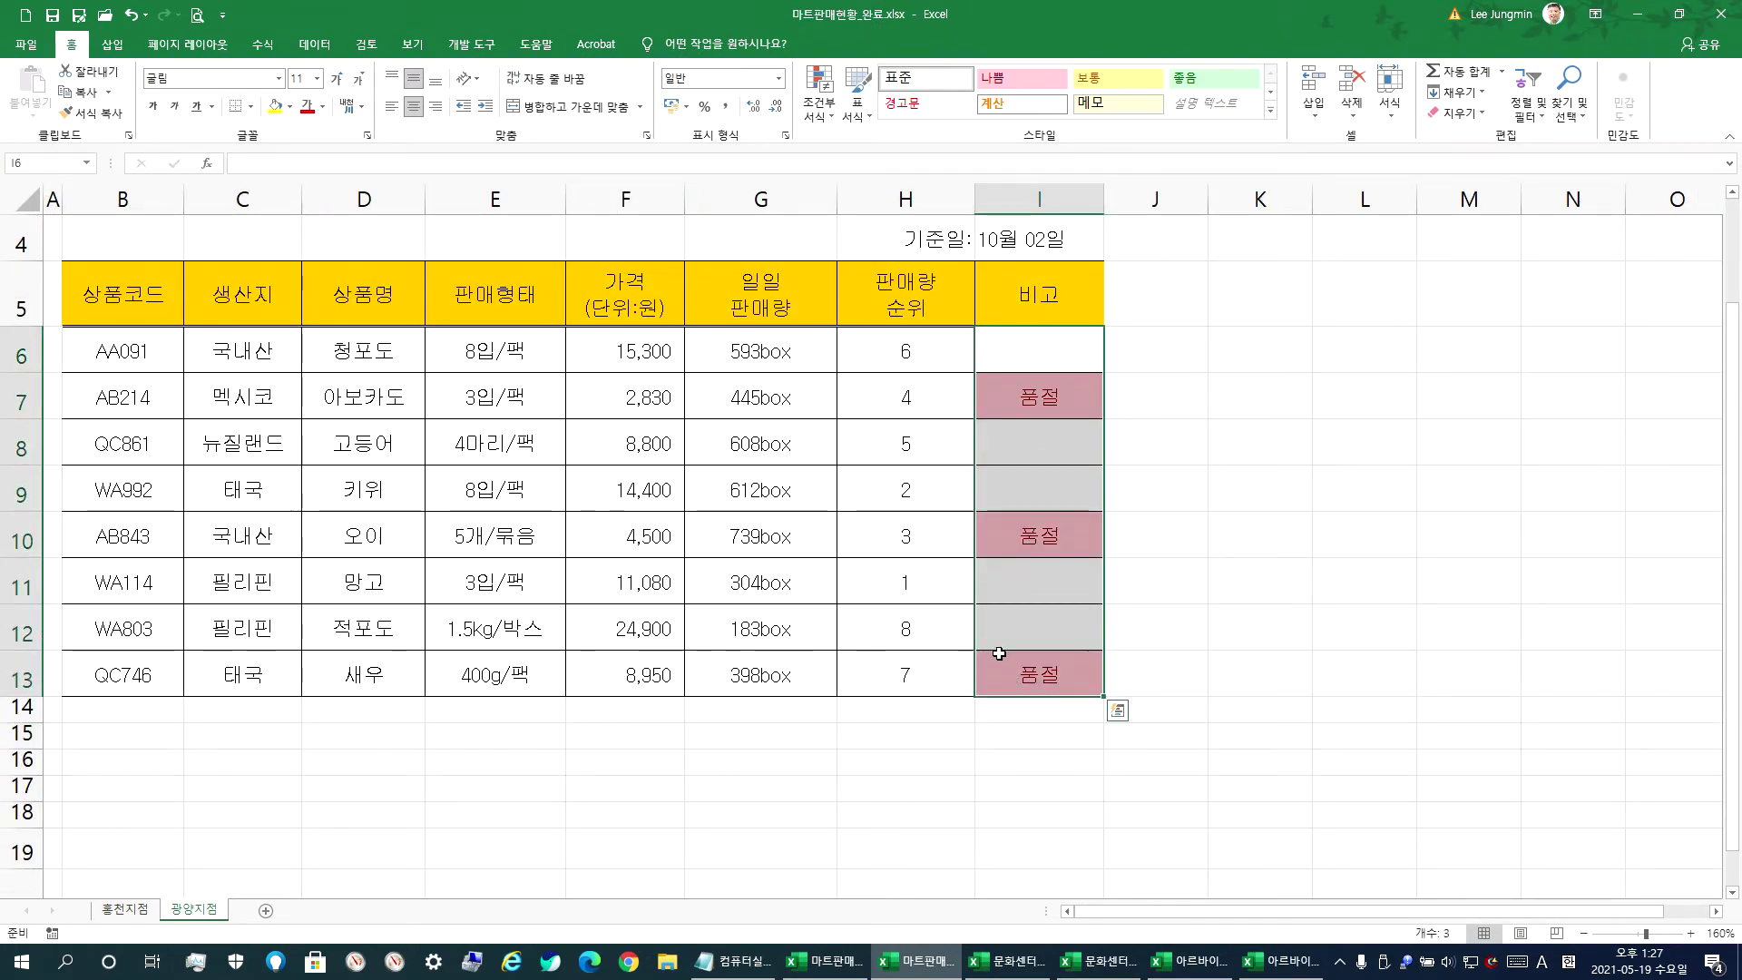
pyautogui.click(909, 402)
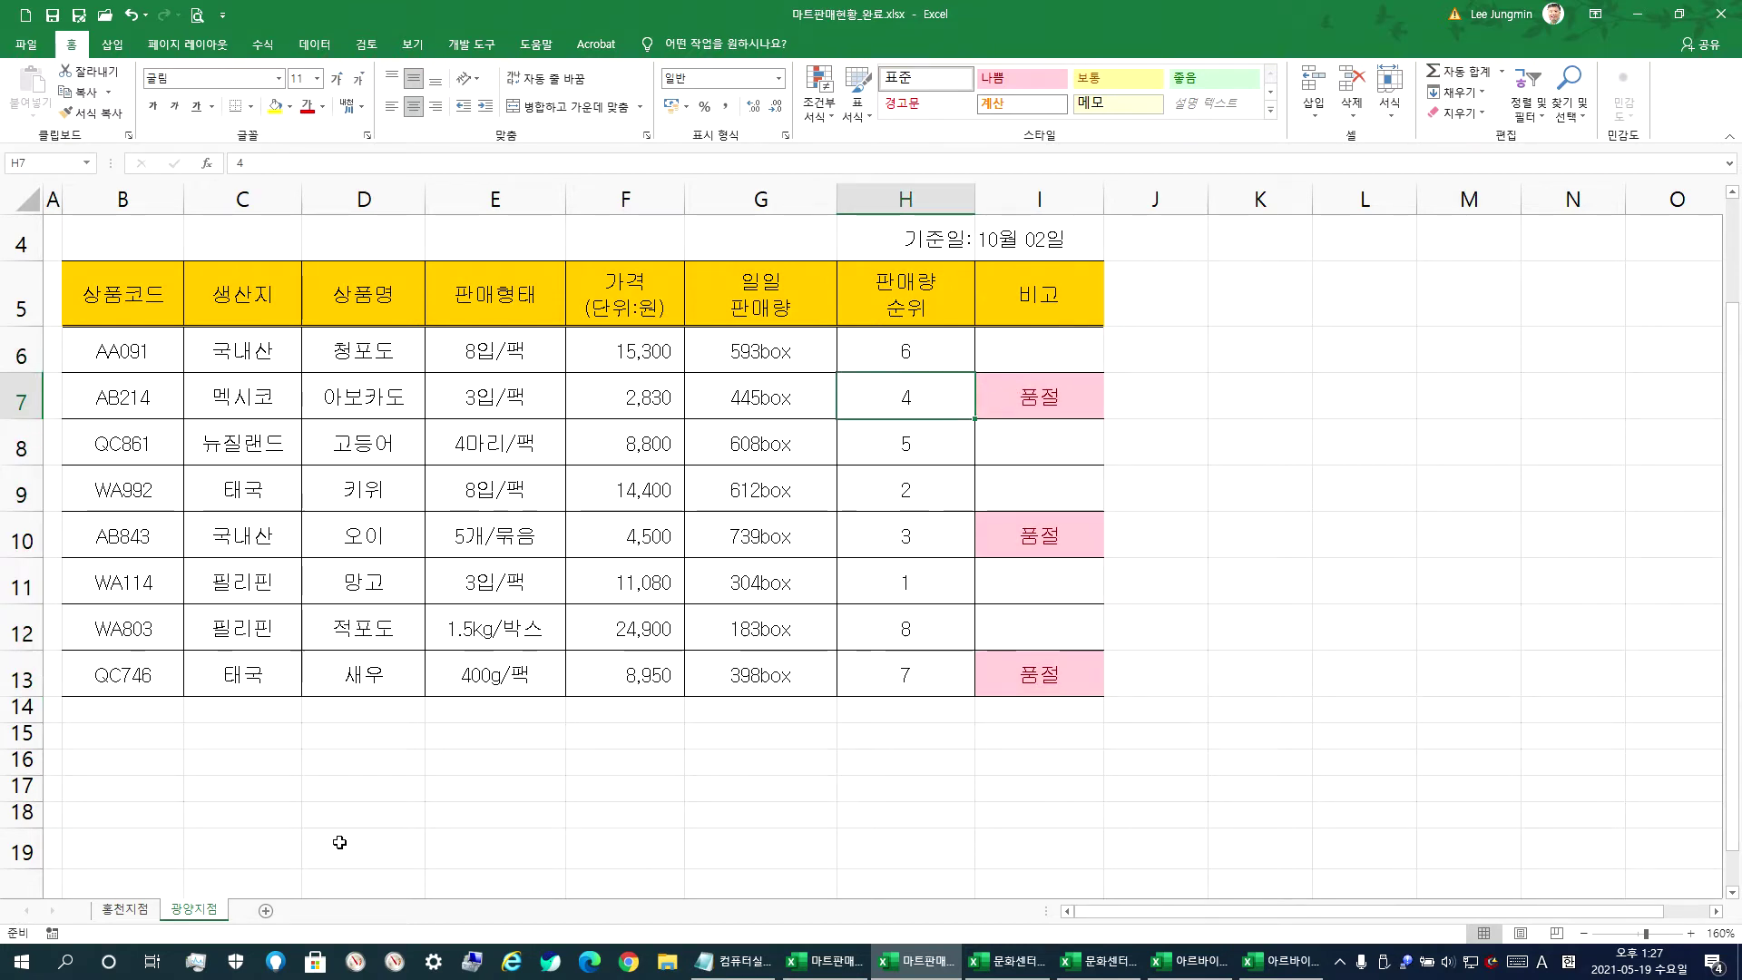
pyautogui.click(124, 909)
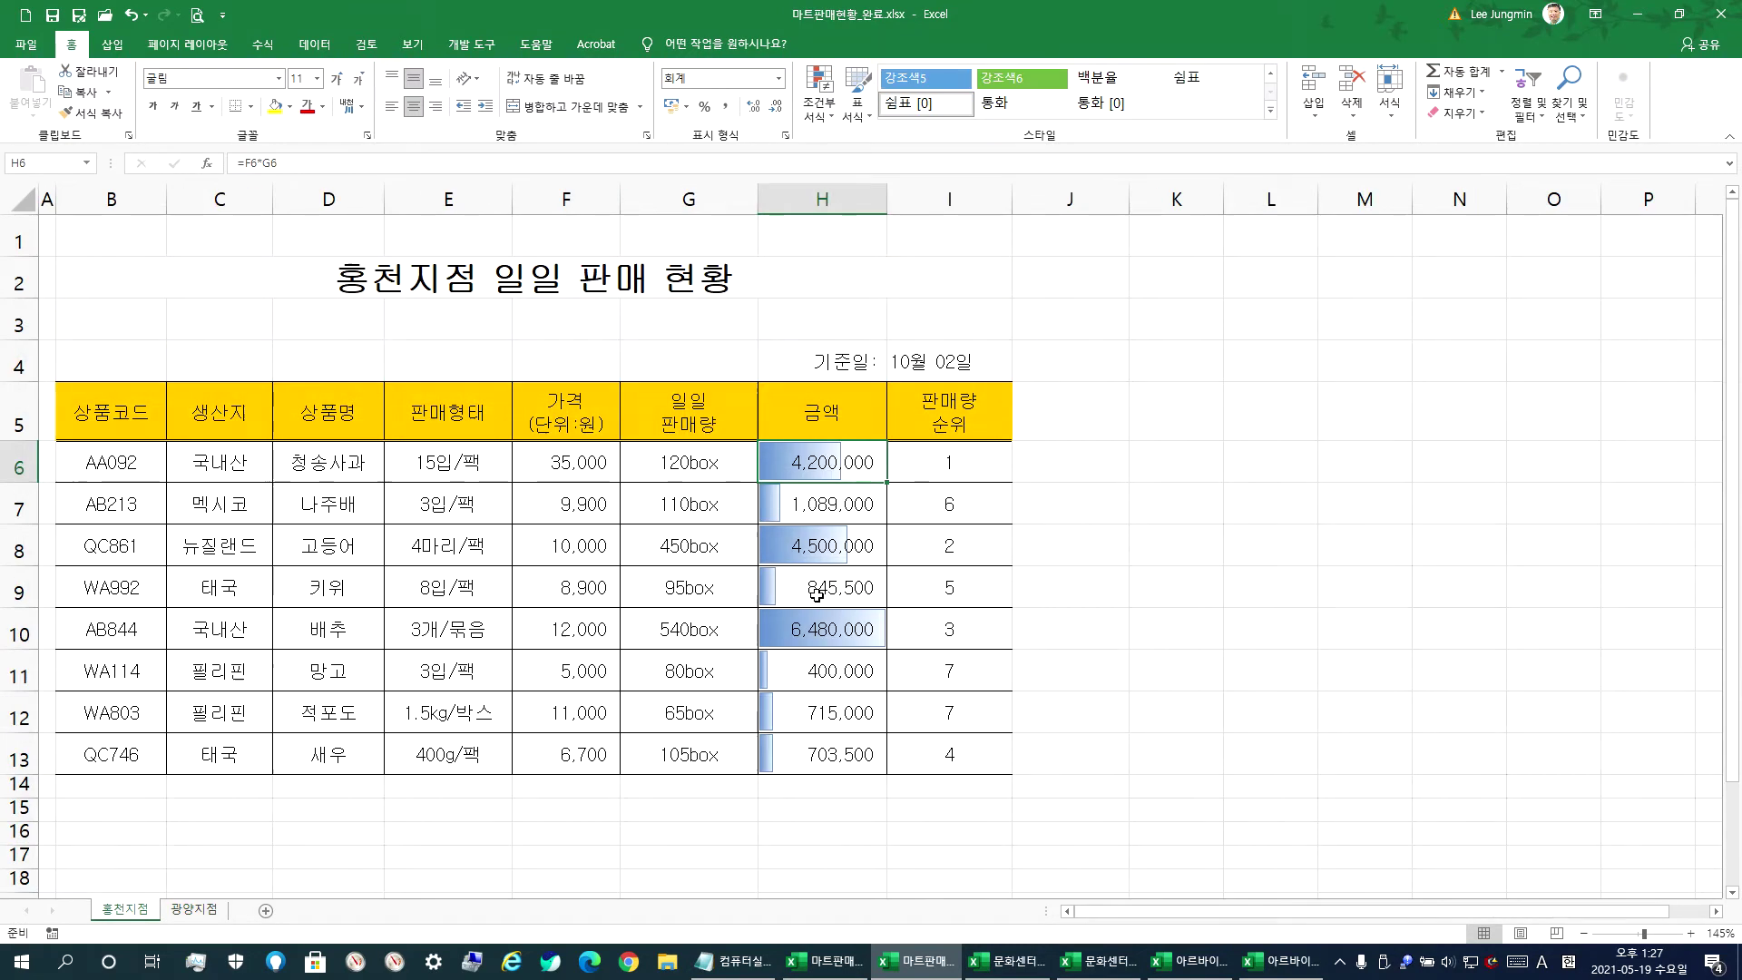
pyautogui.click(193, 909)
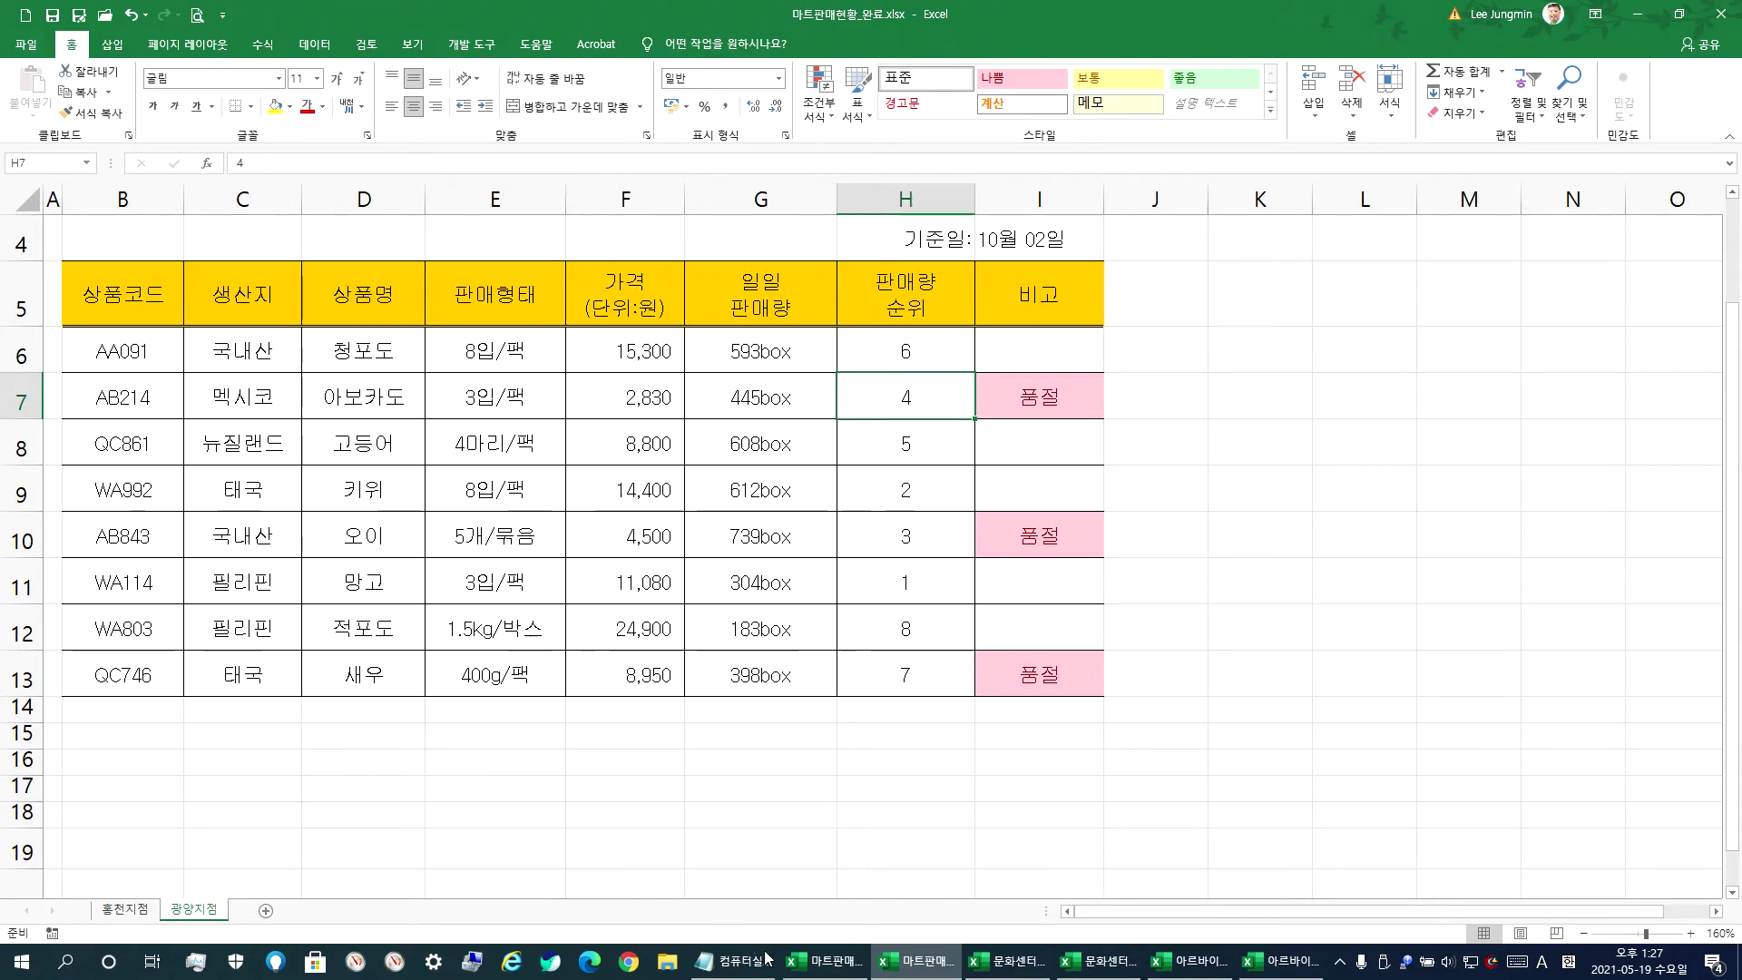
# - Return to 마트판매현황.xlsx and enter 재고 in the 비고 cell I8 of the 광양지점 sheet
pyautogui.click(823, 960)
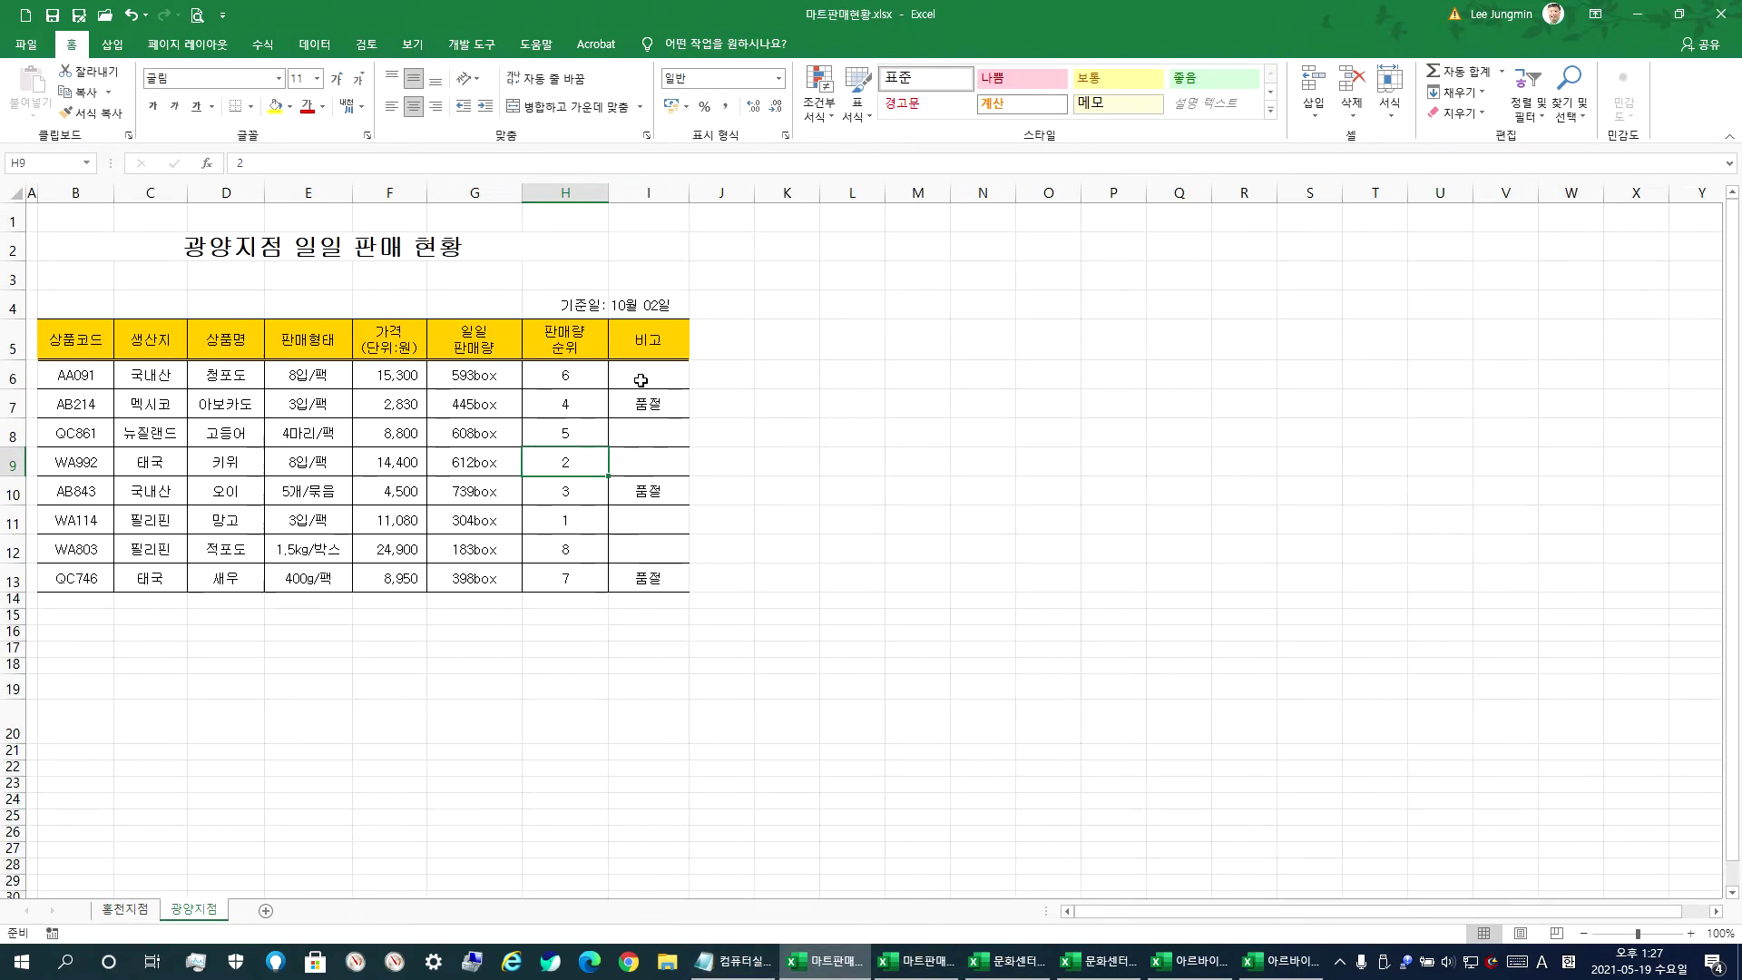
pyautogui.scroll(3, 594, 462)
pyautogui.moveTo(924, 396); pyautogui.dragTo(902, 668)
pyautogui.click(905, 381)
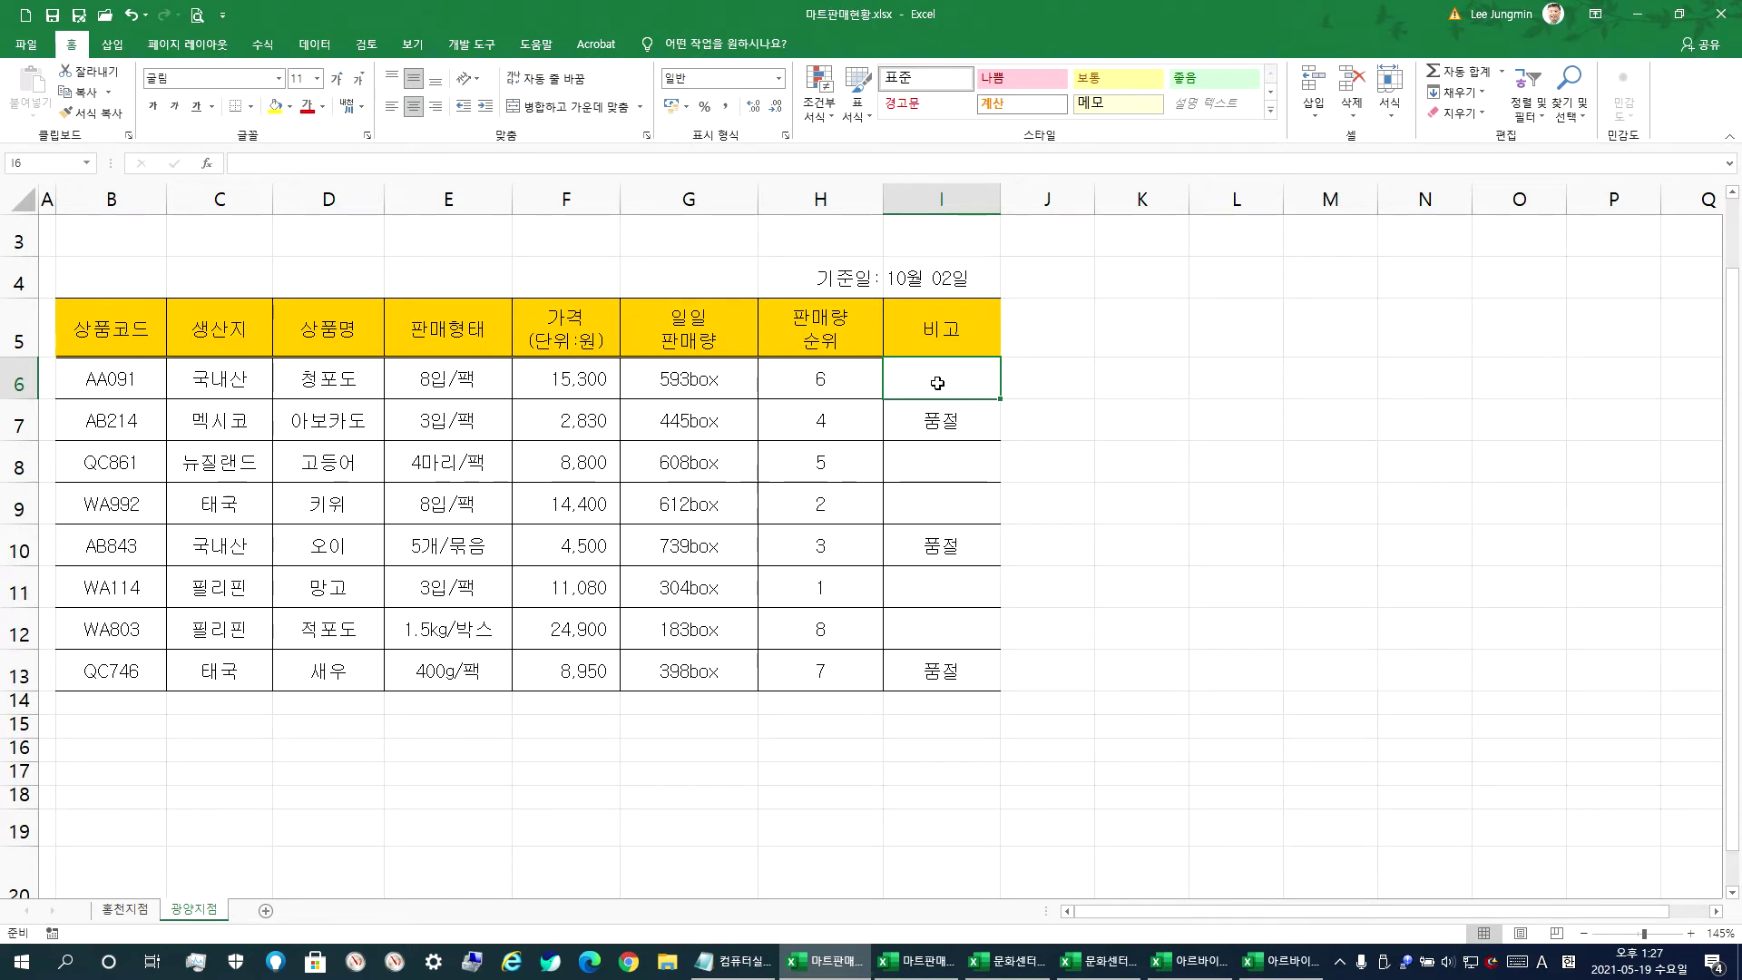
pyautogui.click(919, 465)
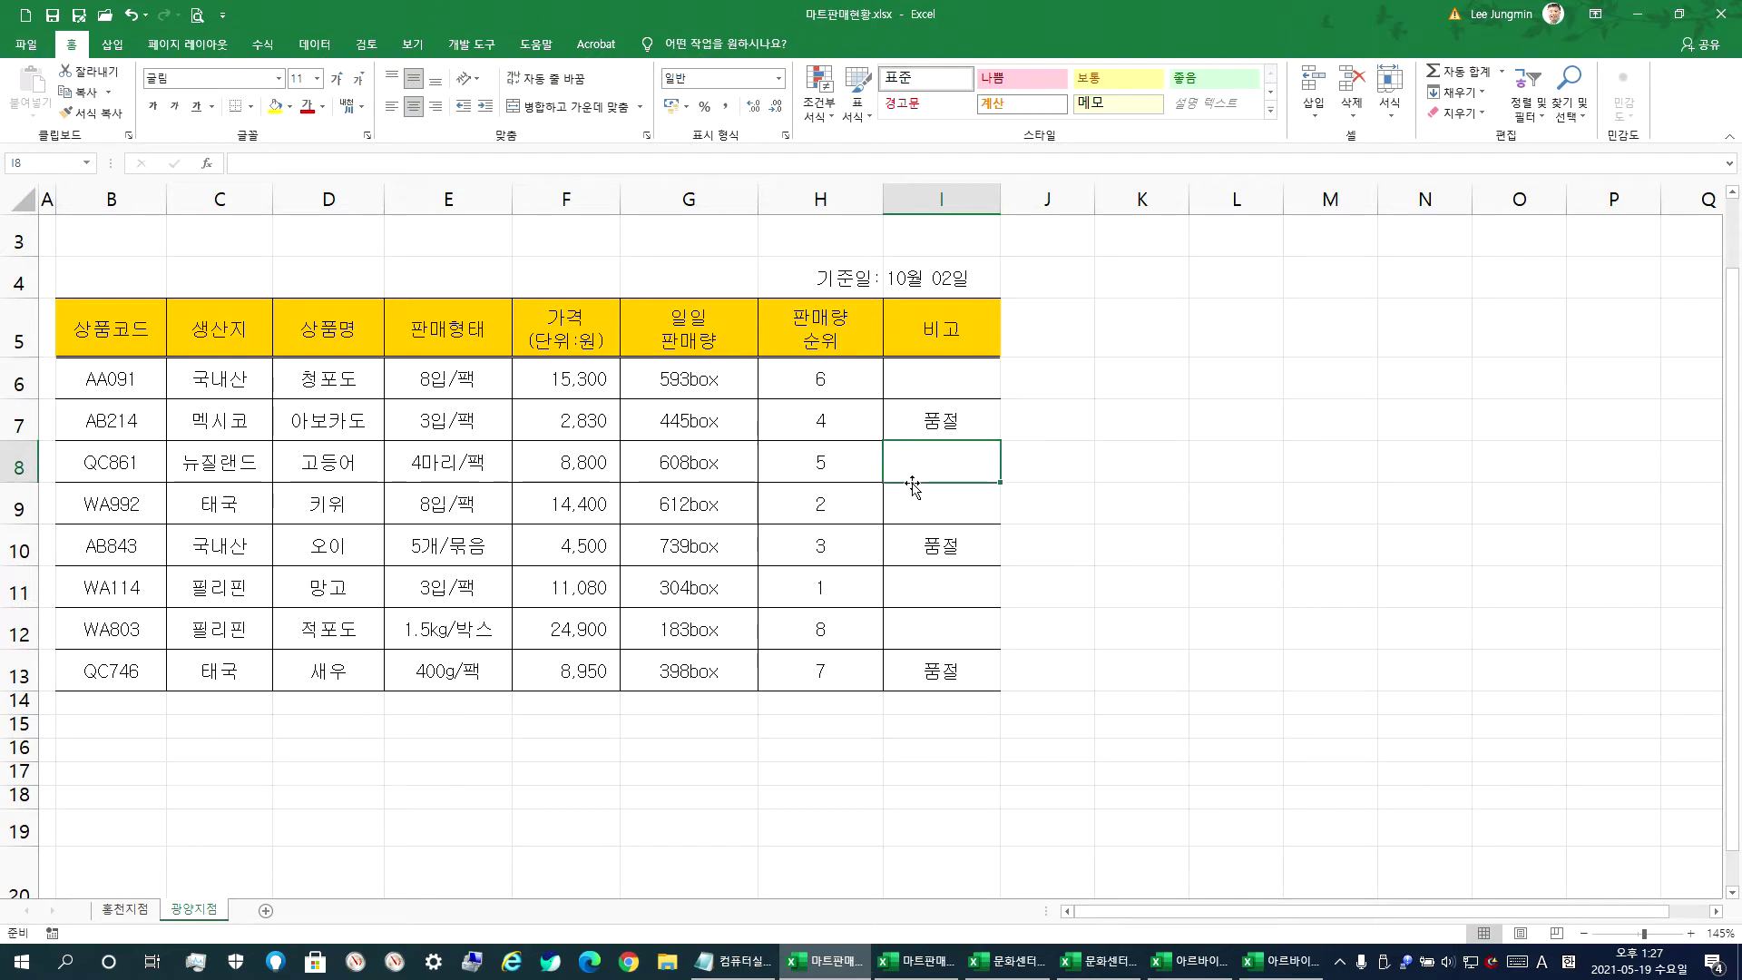
pyautogui.write('worh')
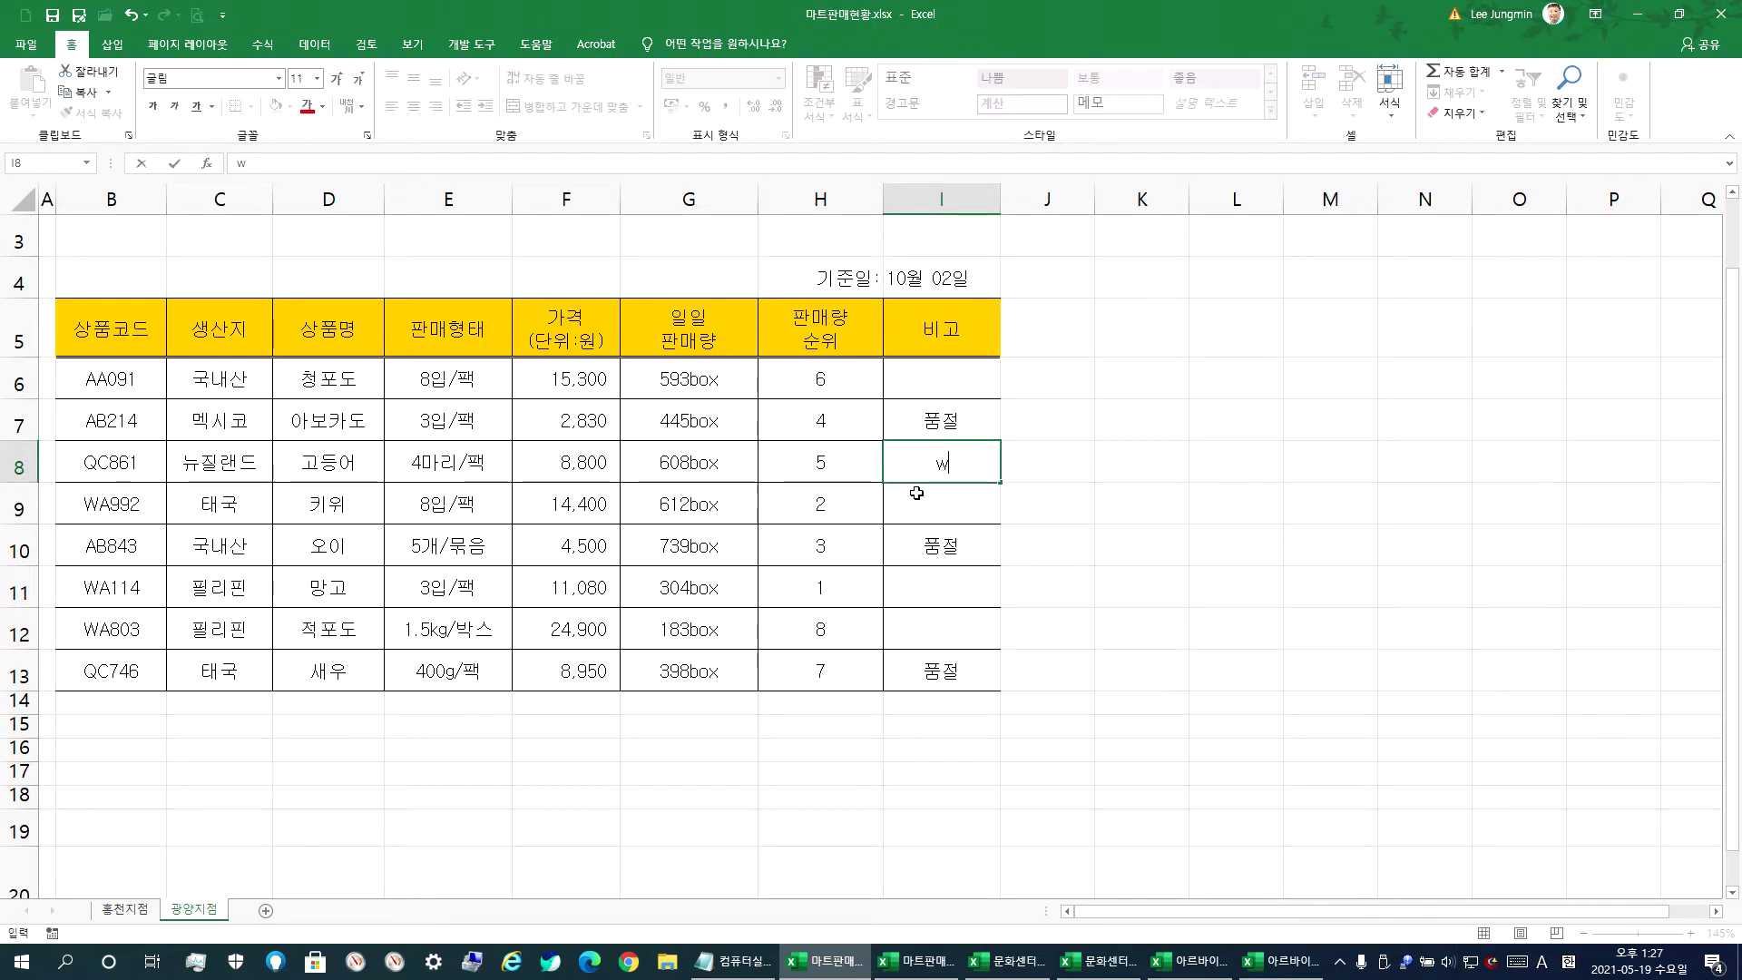
pyautogui.press('BackSpace')
pyautogui.press('BackSpace')
pyautogui.press('BackSpace')
pyautogui.press('BackSpace')
pyautogui.press('Hangul')
pyautogui.write('재고')
pyautogui.press('Return')
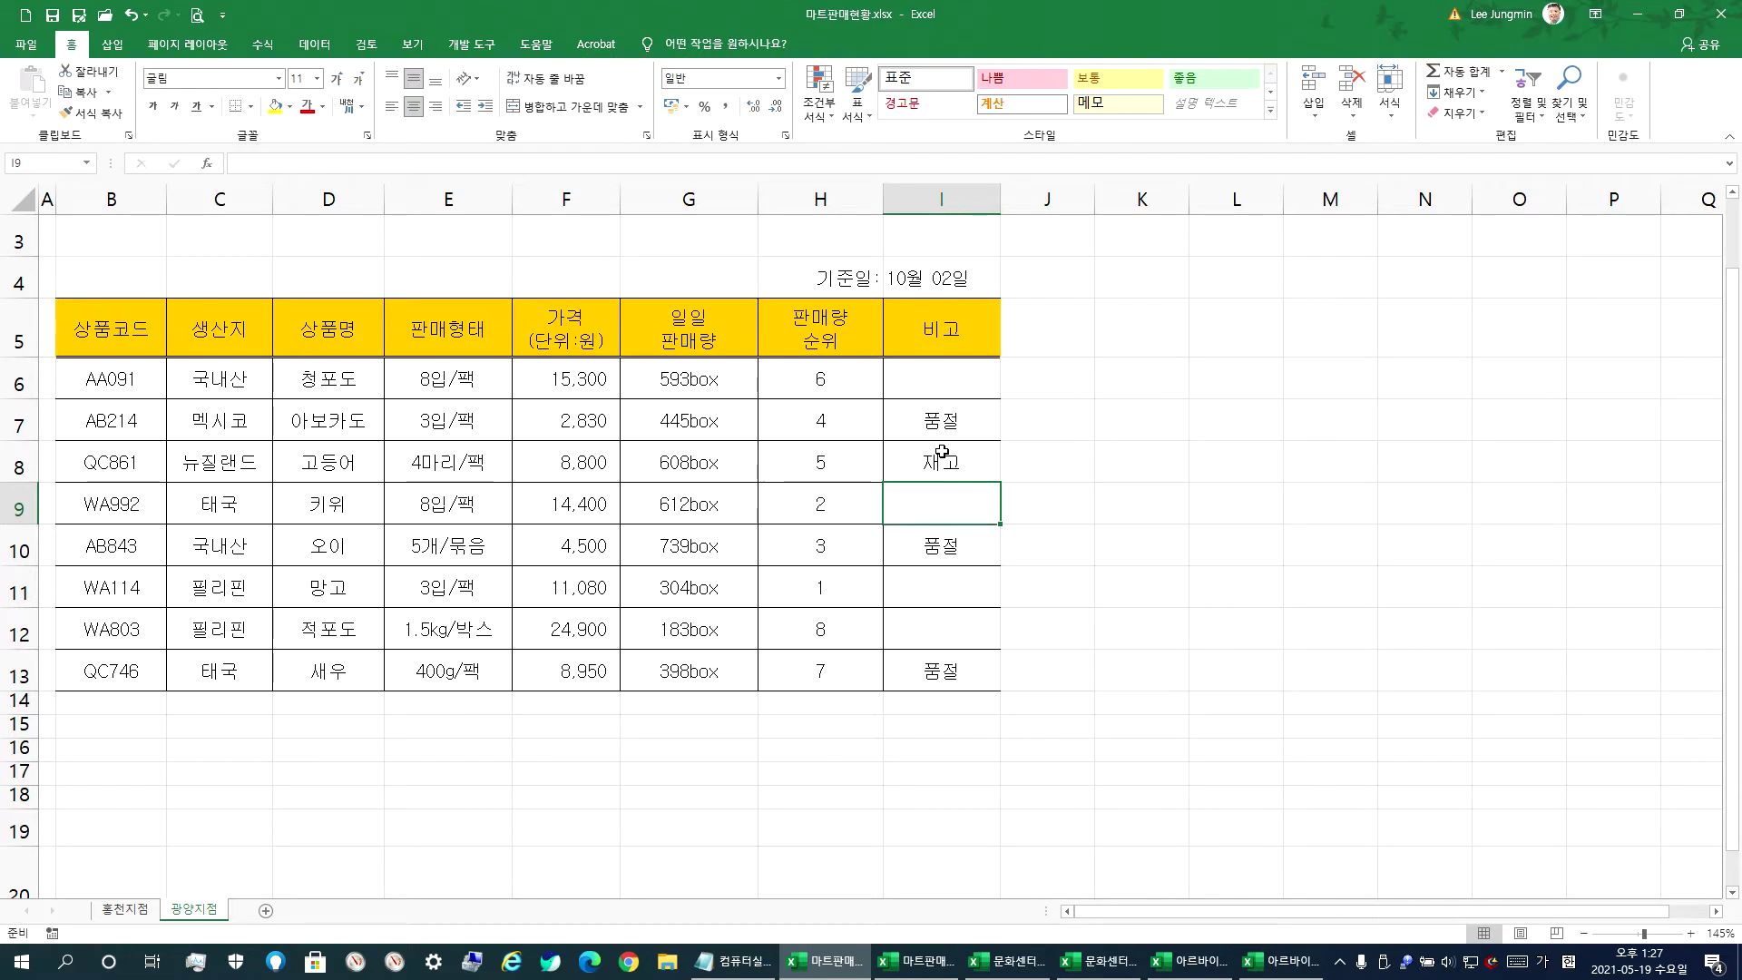
# - Highlight the 비고 cells I6:I13 that equal 품절 with light red fill and dark red text
pyautogui.moveTo(925, 378); pyautogui.dragTo(912, 675)
pyautogui.click(819, 95)
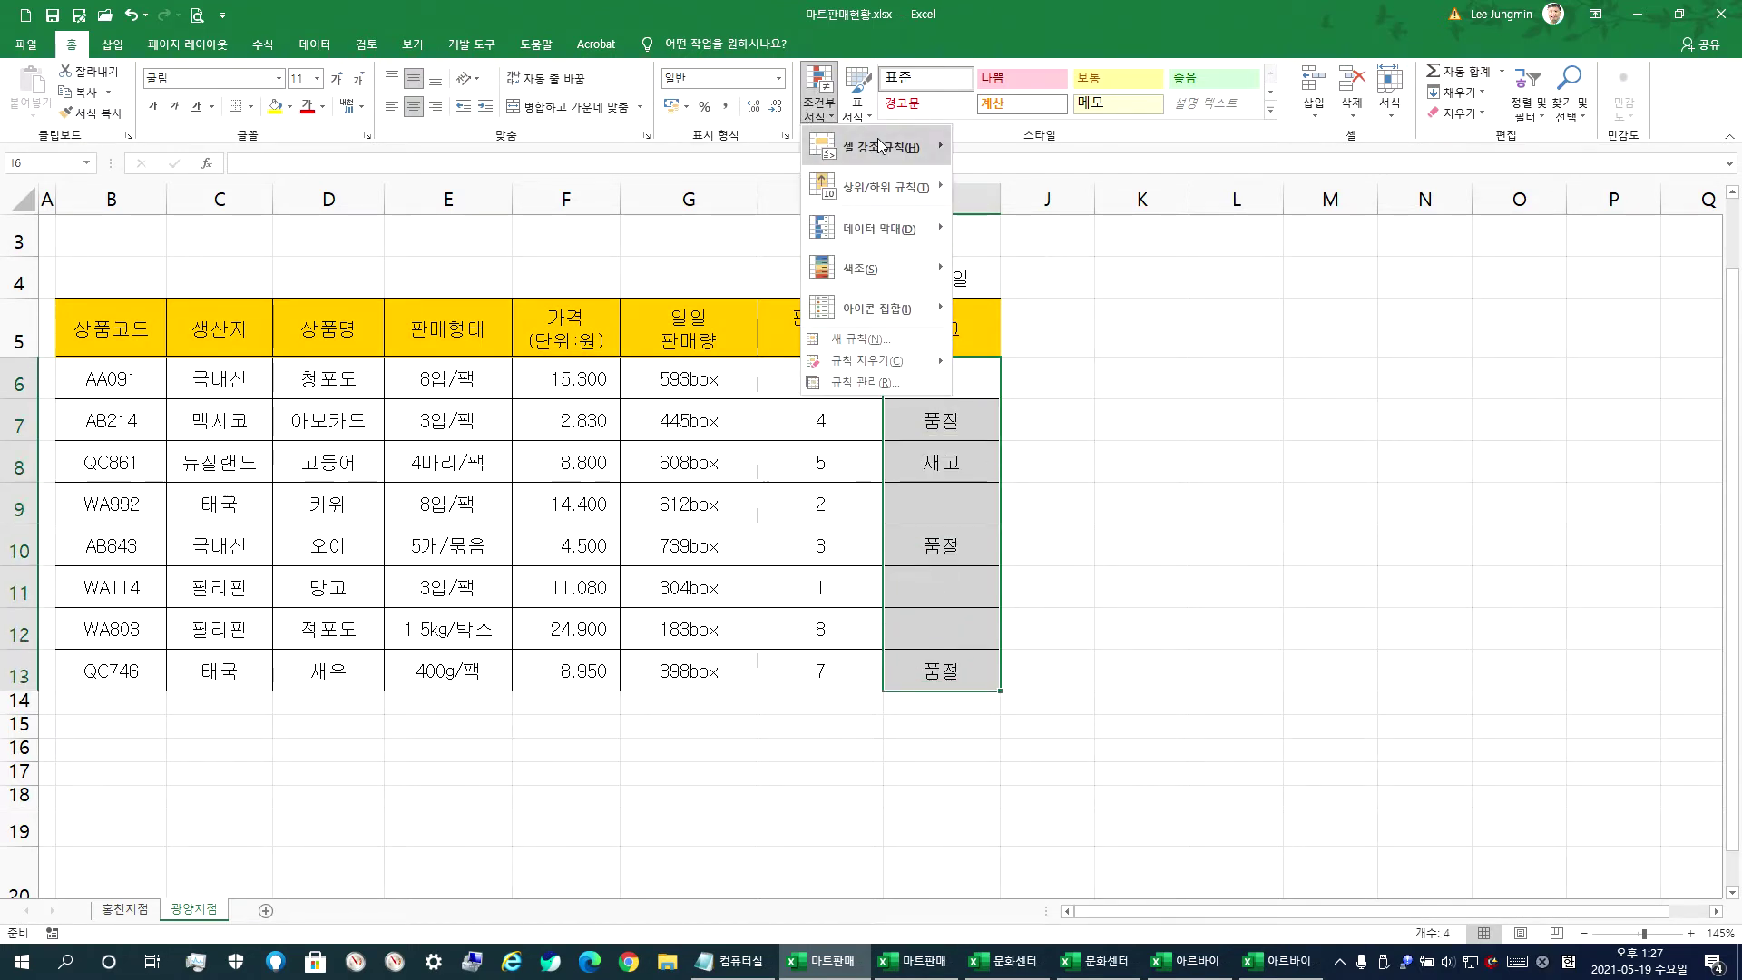
pyautogui.moveTo(880, 145)
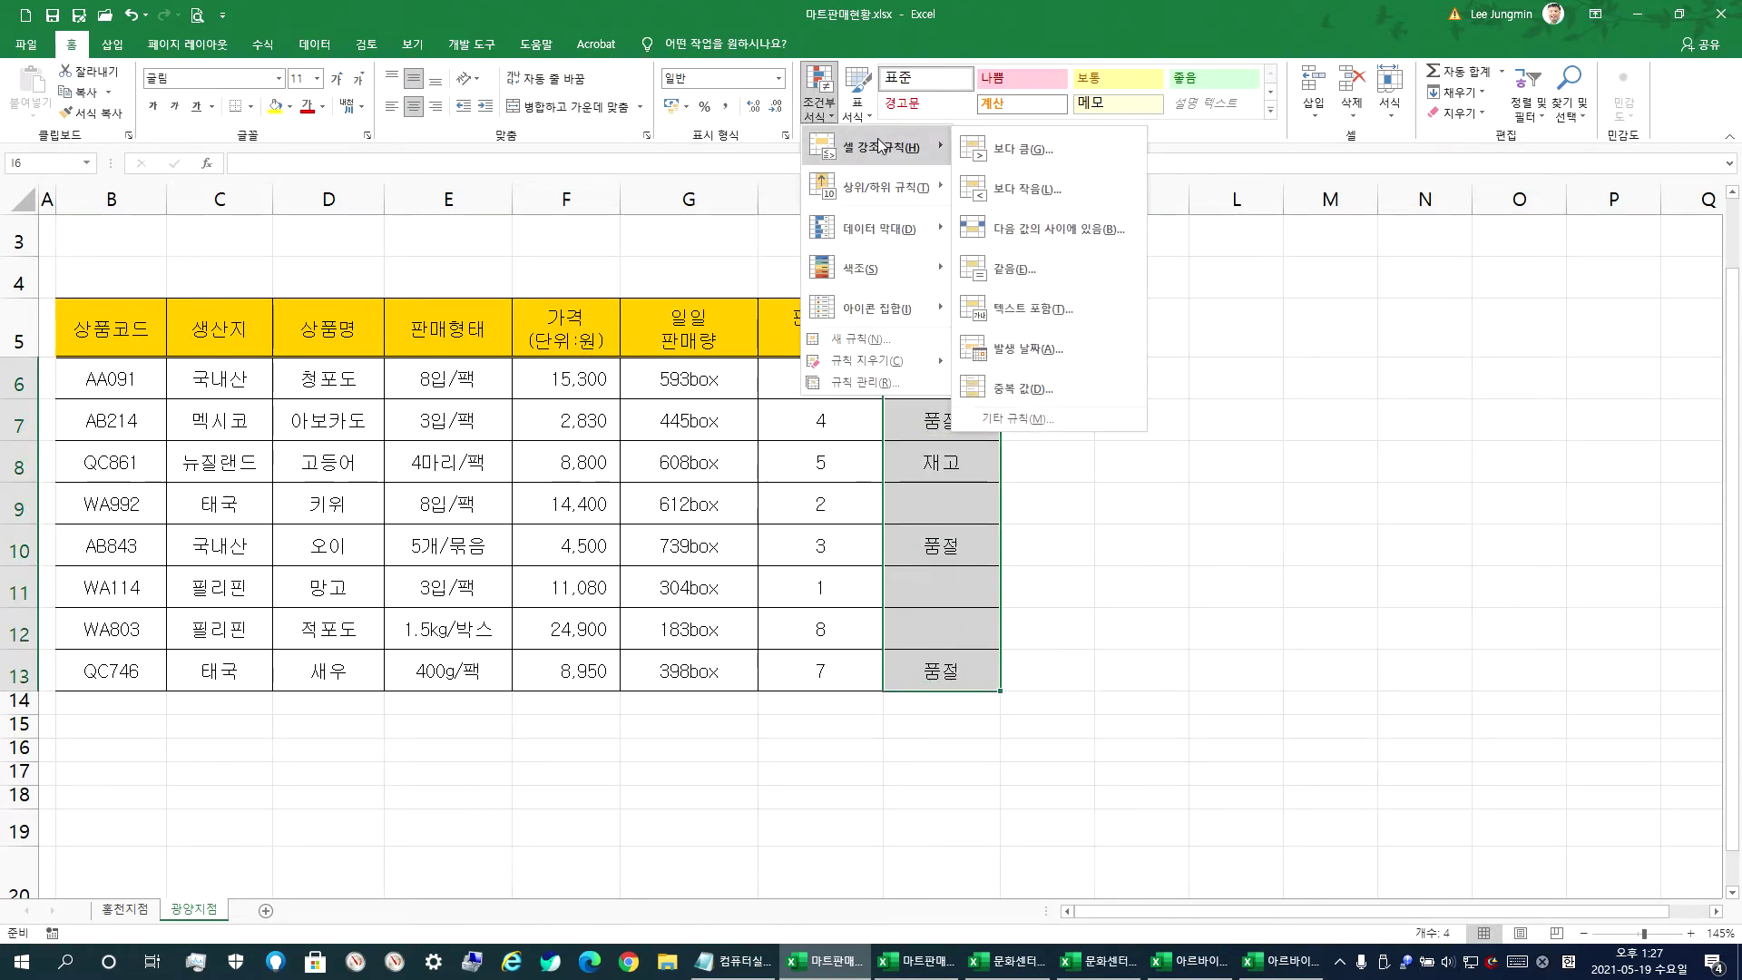
pyautogui.click(1065, 269)
pyautogui.write('품절')
pyautogui.moveTo(799, 374); pyautogui.dragTo(1297, 235)
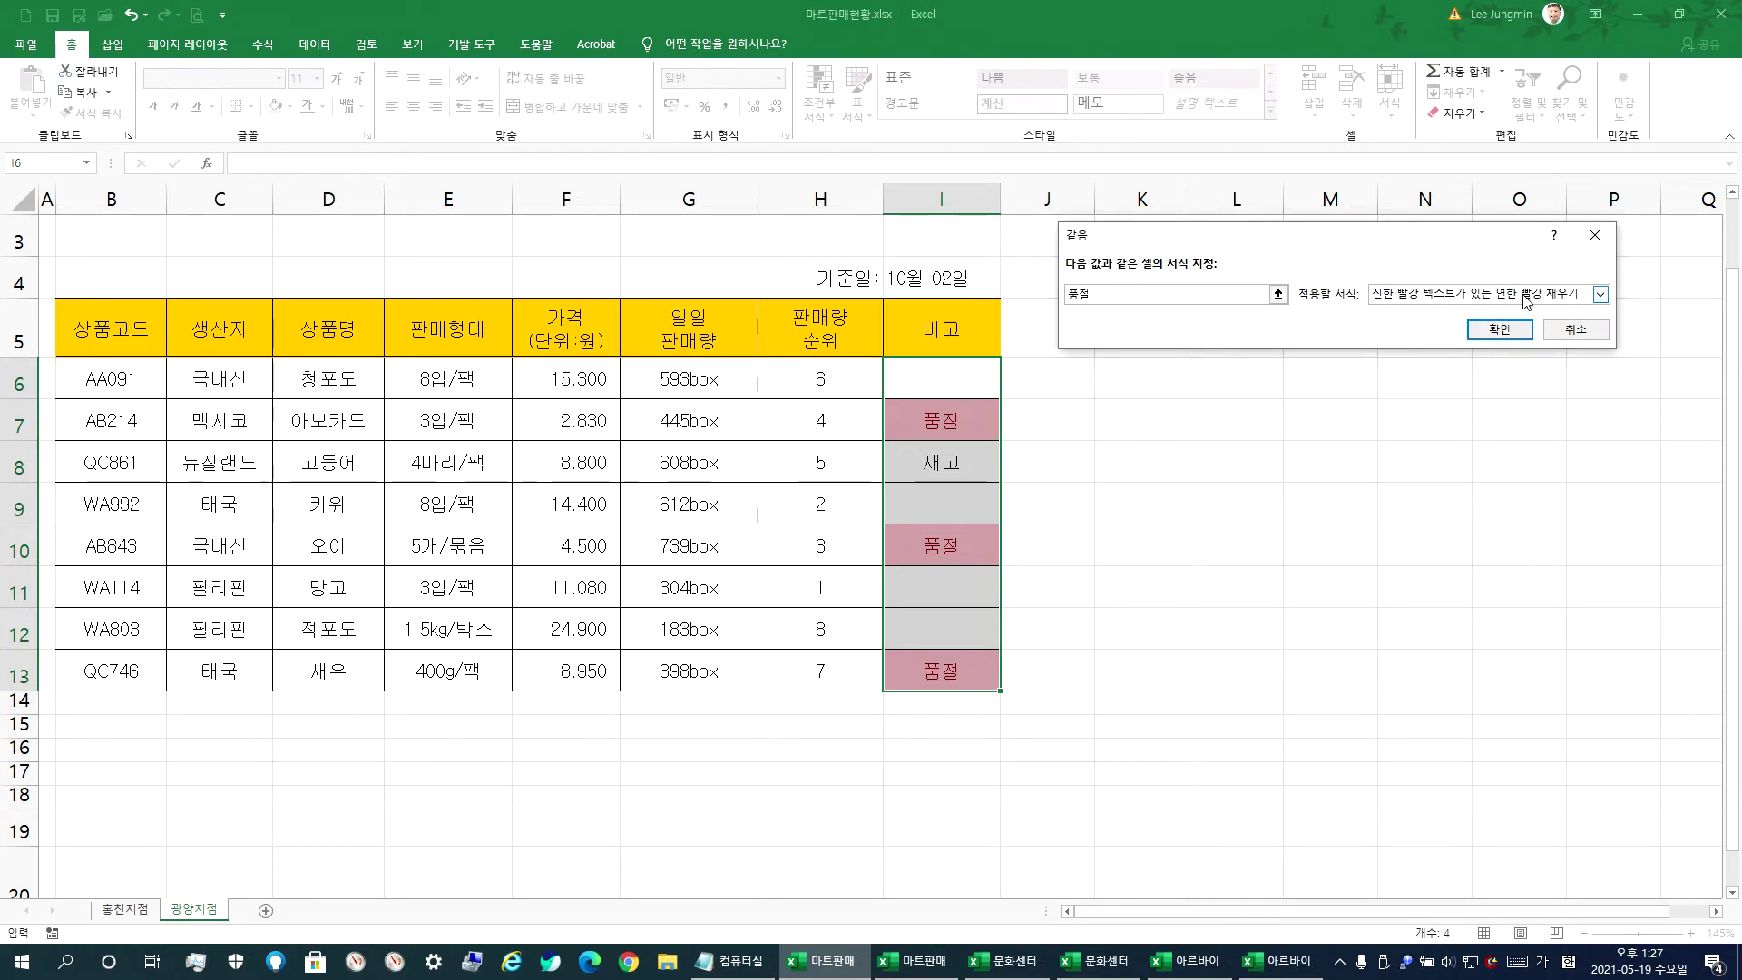
pyautogui.click(1497, 331)
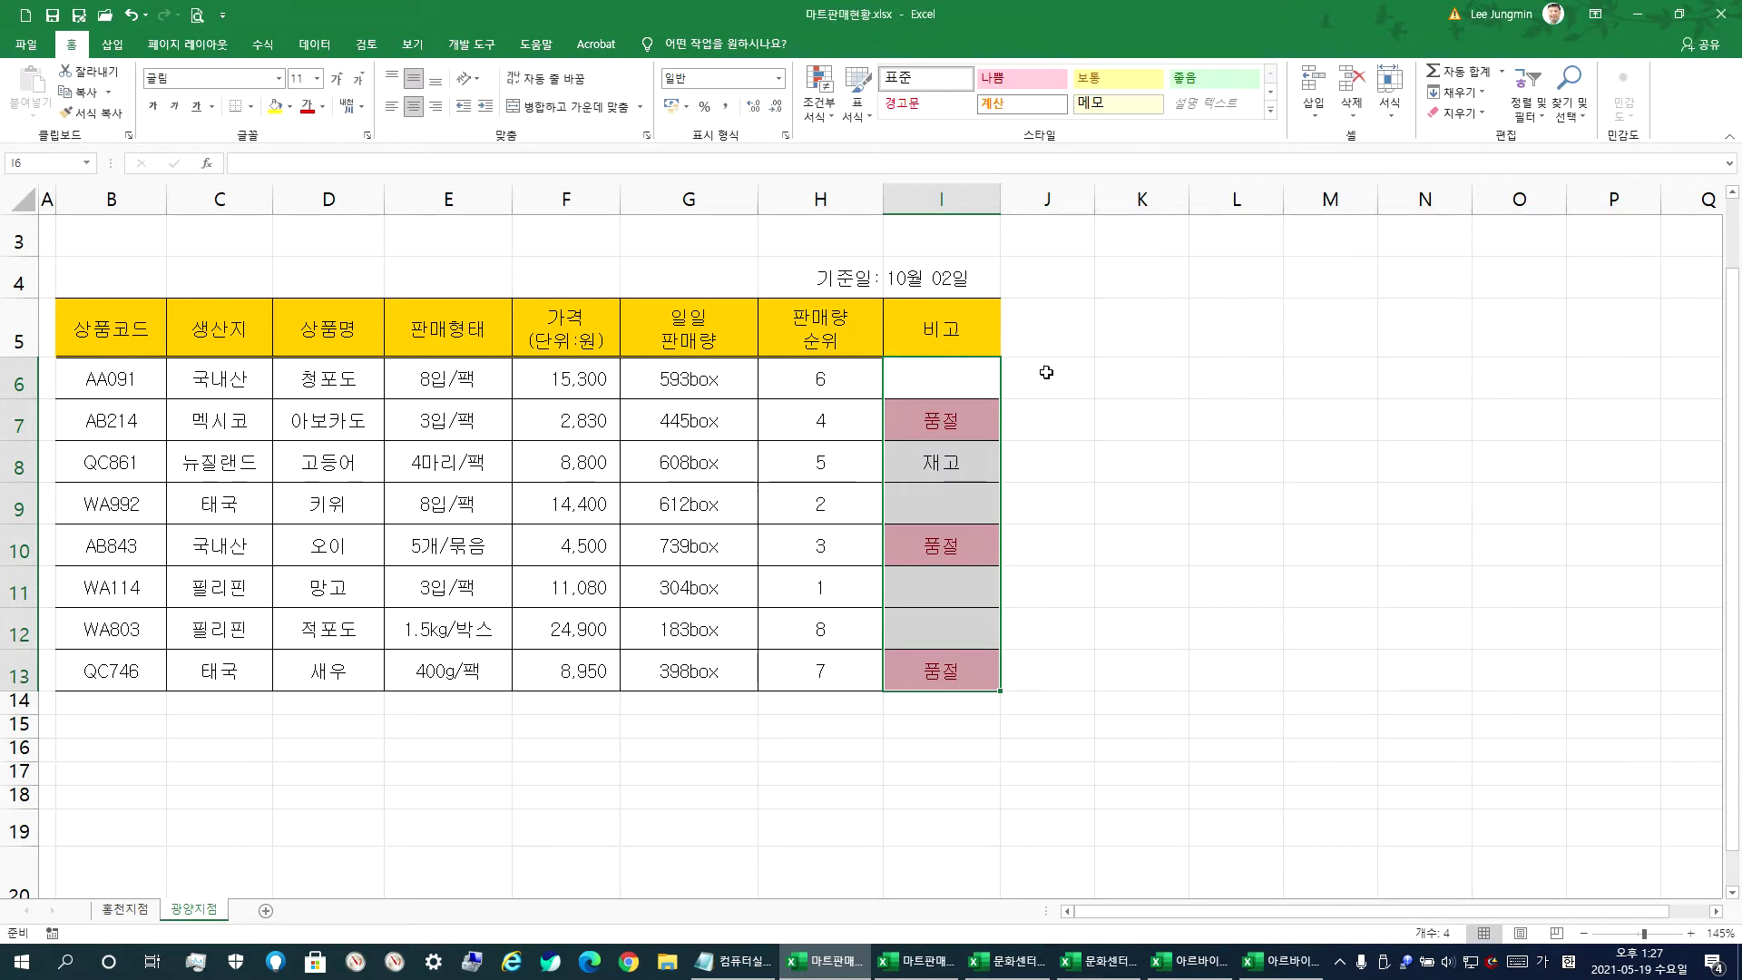
pyautogui.click(444, 410)
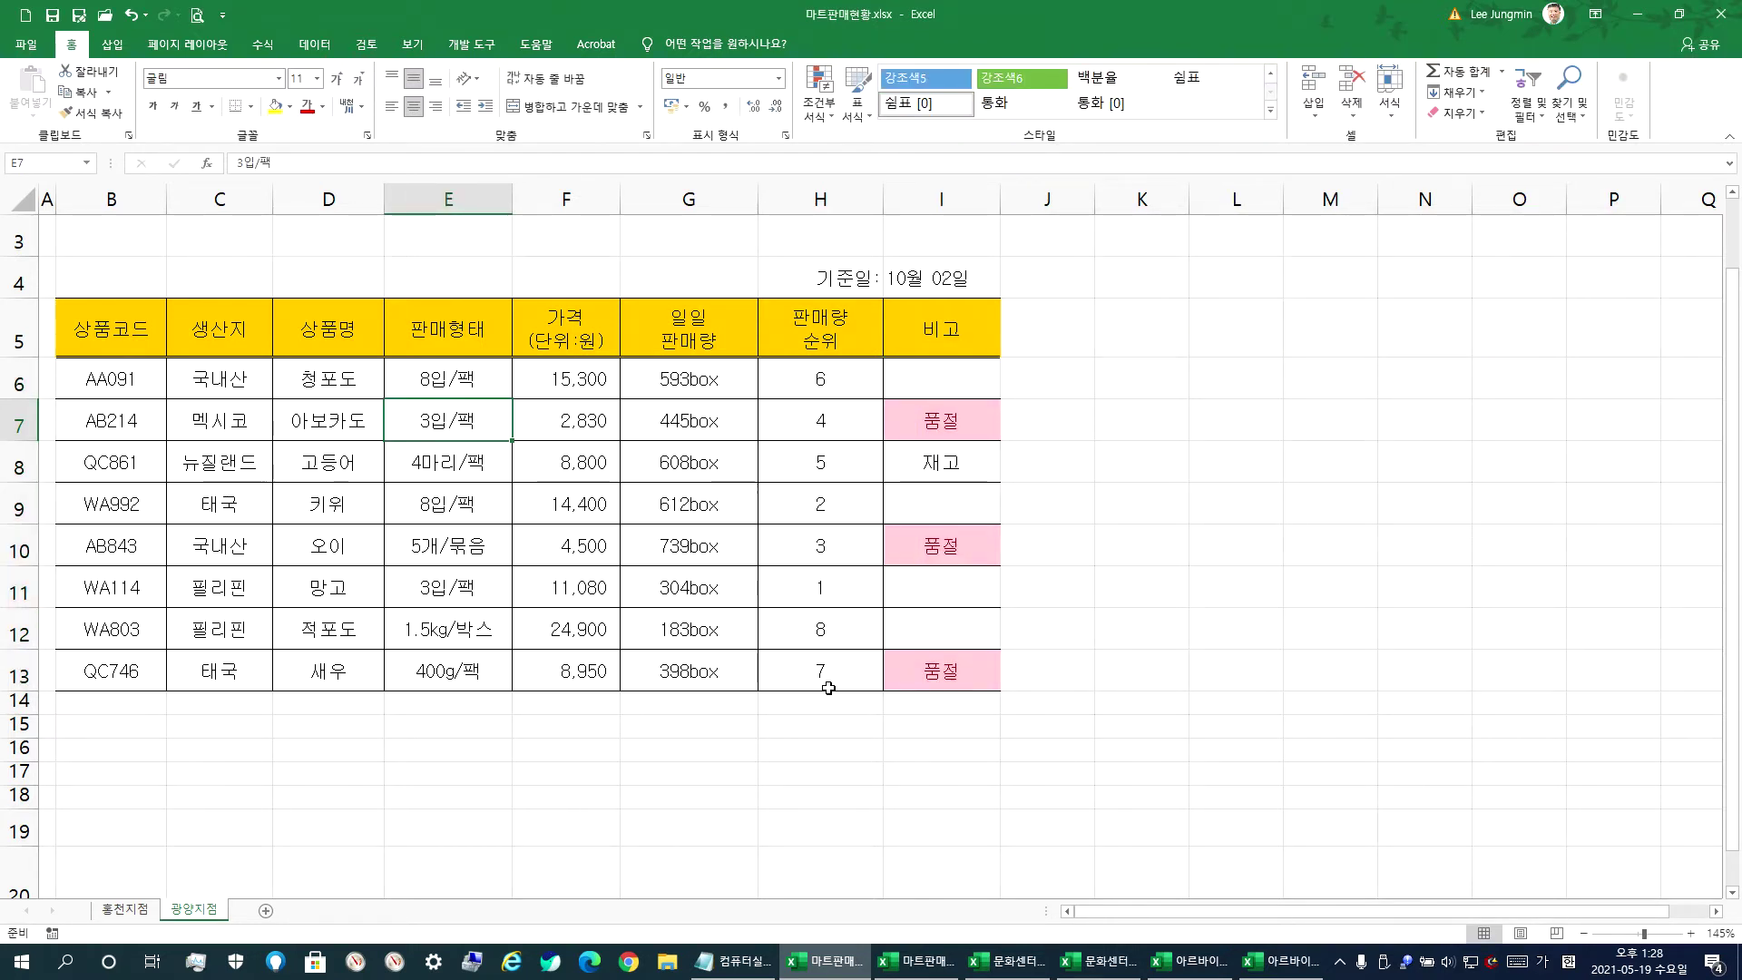
# - Switch to the lecture notes in Notepad, review the conditional formatting section and select the text 해당 셀에 대하여
pyautogui.click(730, 960)
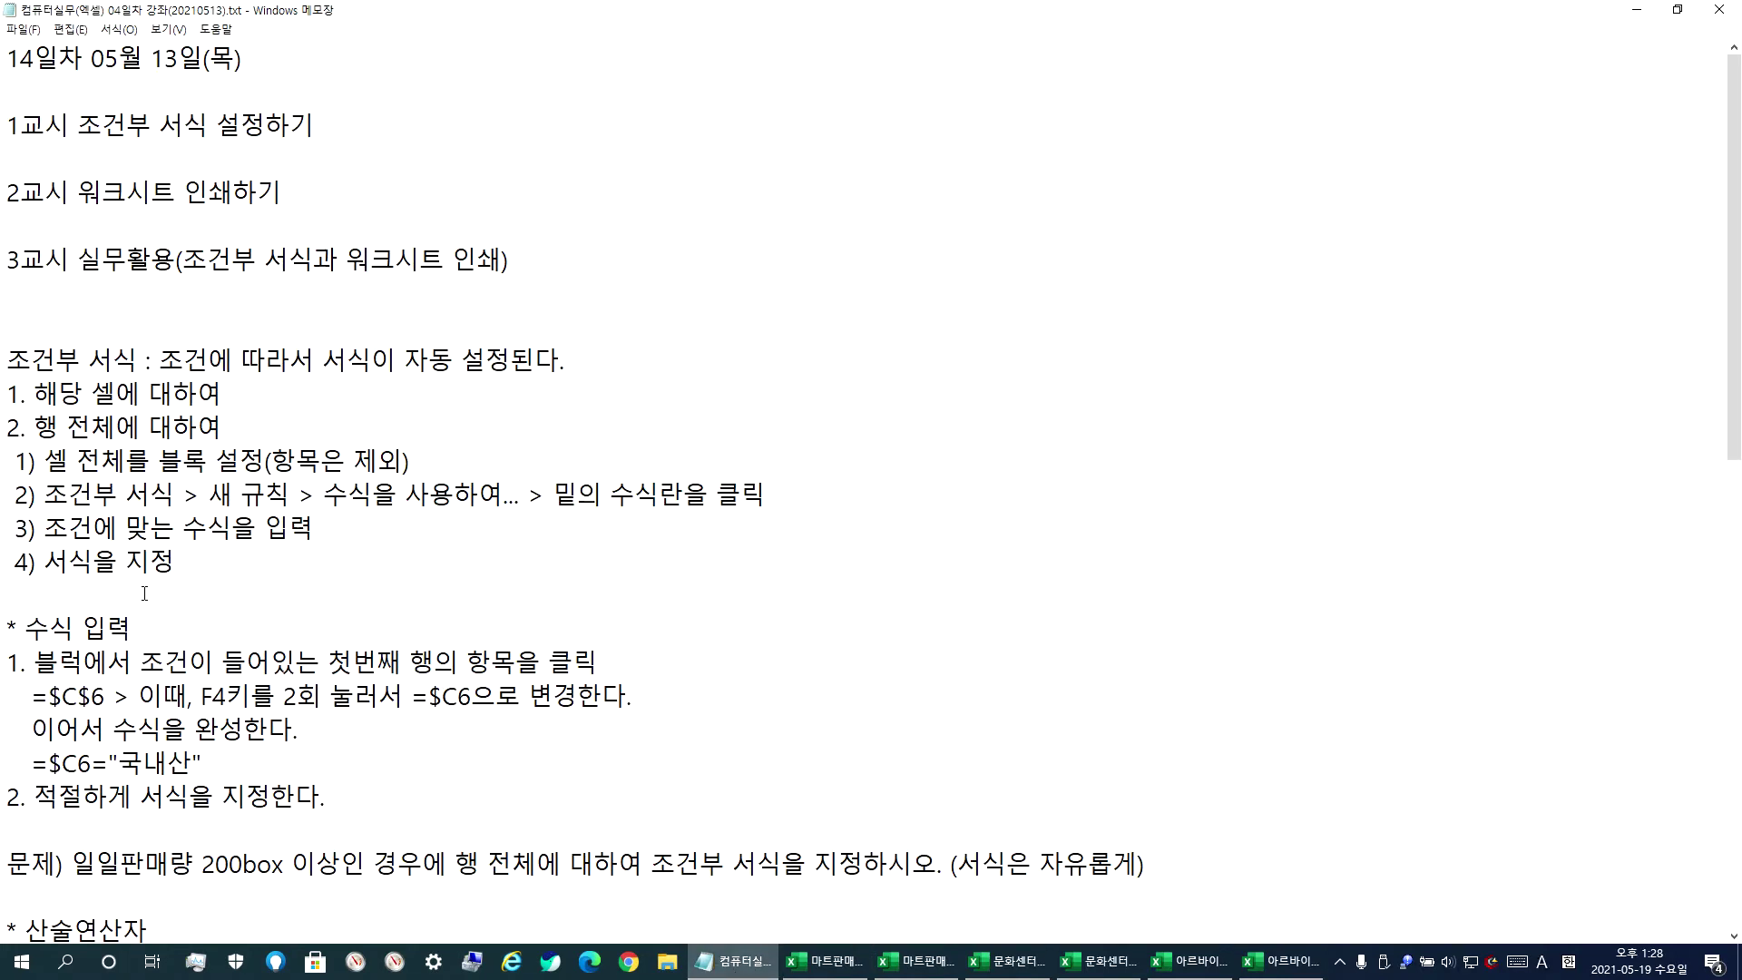
pyautogui.scroll(-3, 144, 593)
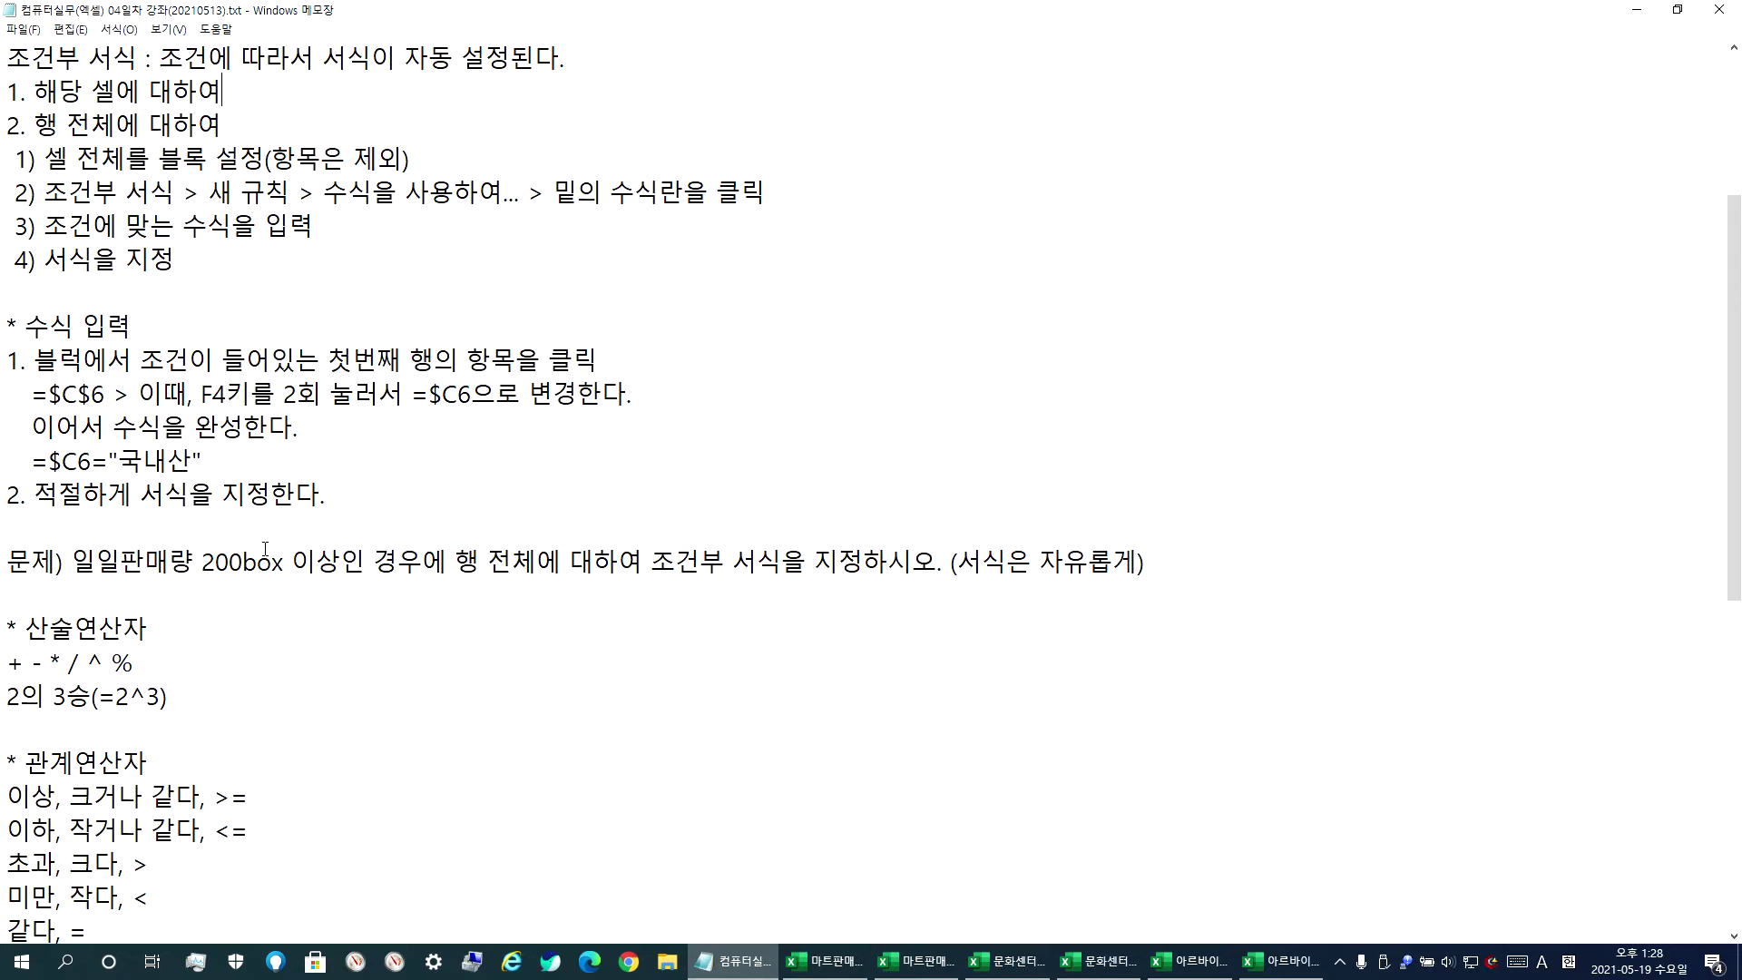
pyautogui.scroll(1, 265, 548)
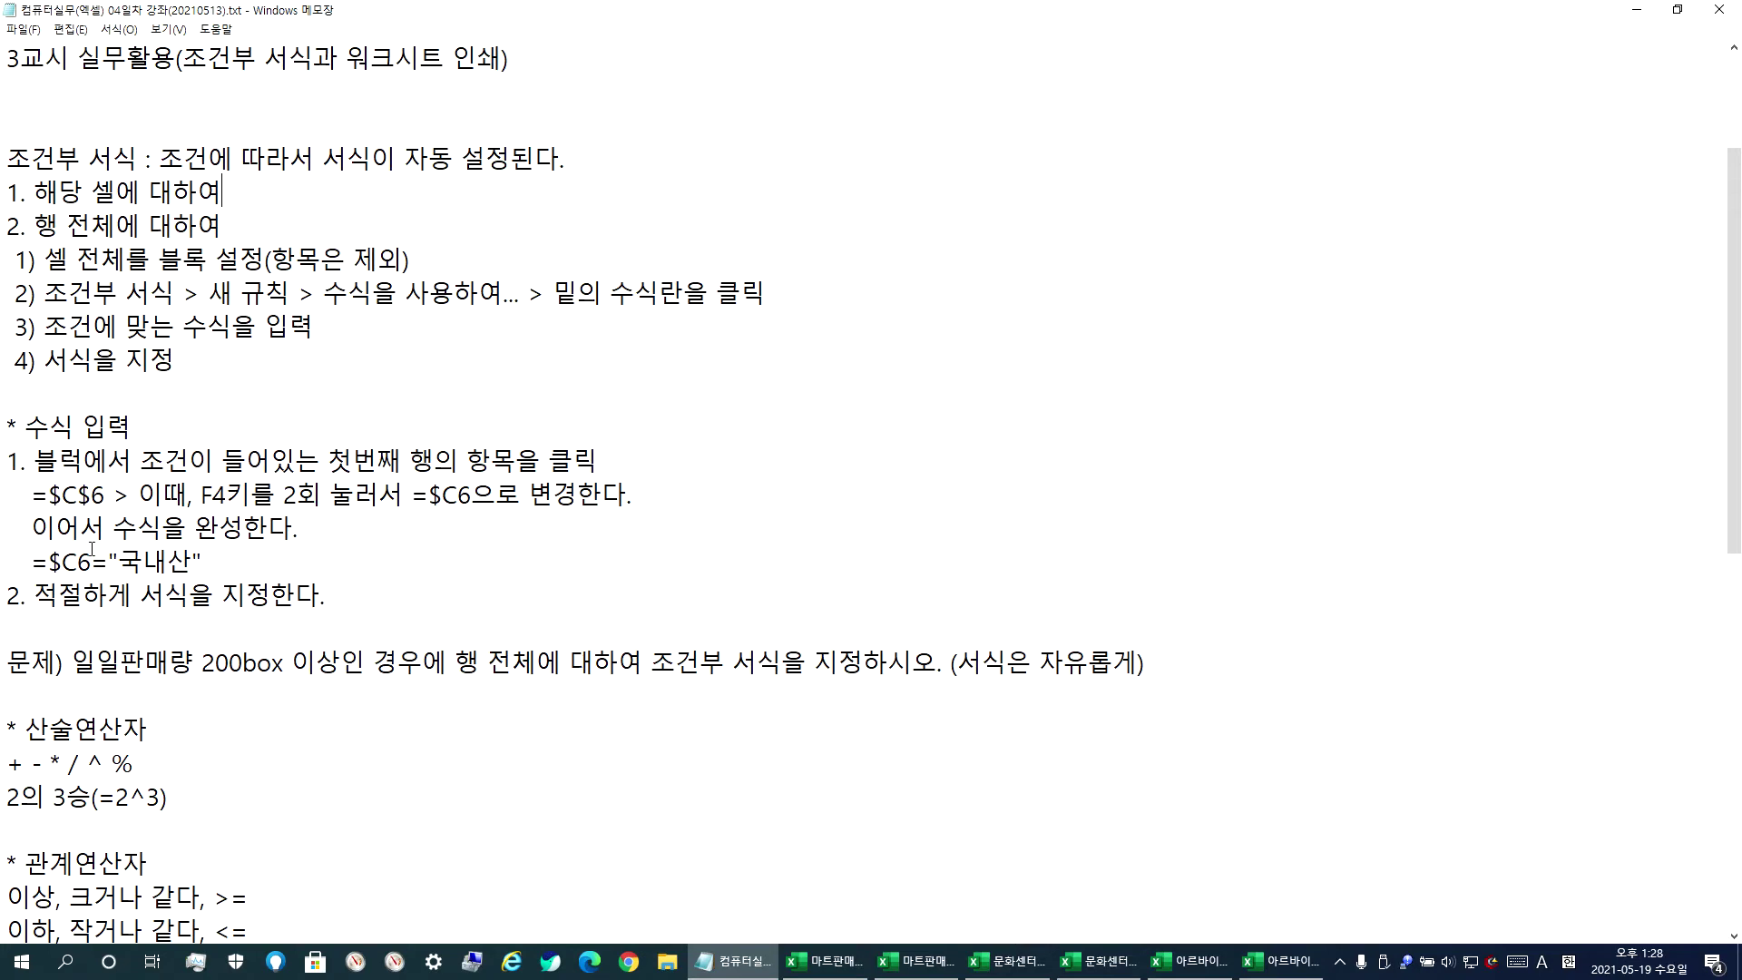
pyautogui.moveTo(37, 192); pyautogui.dragTo(222, 191)
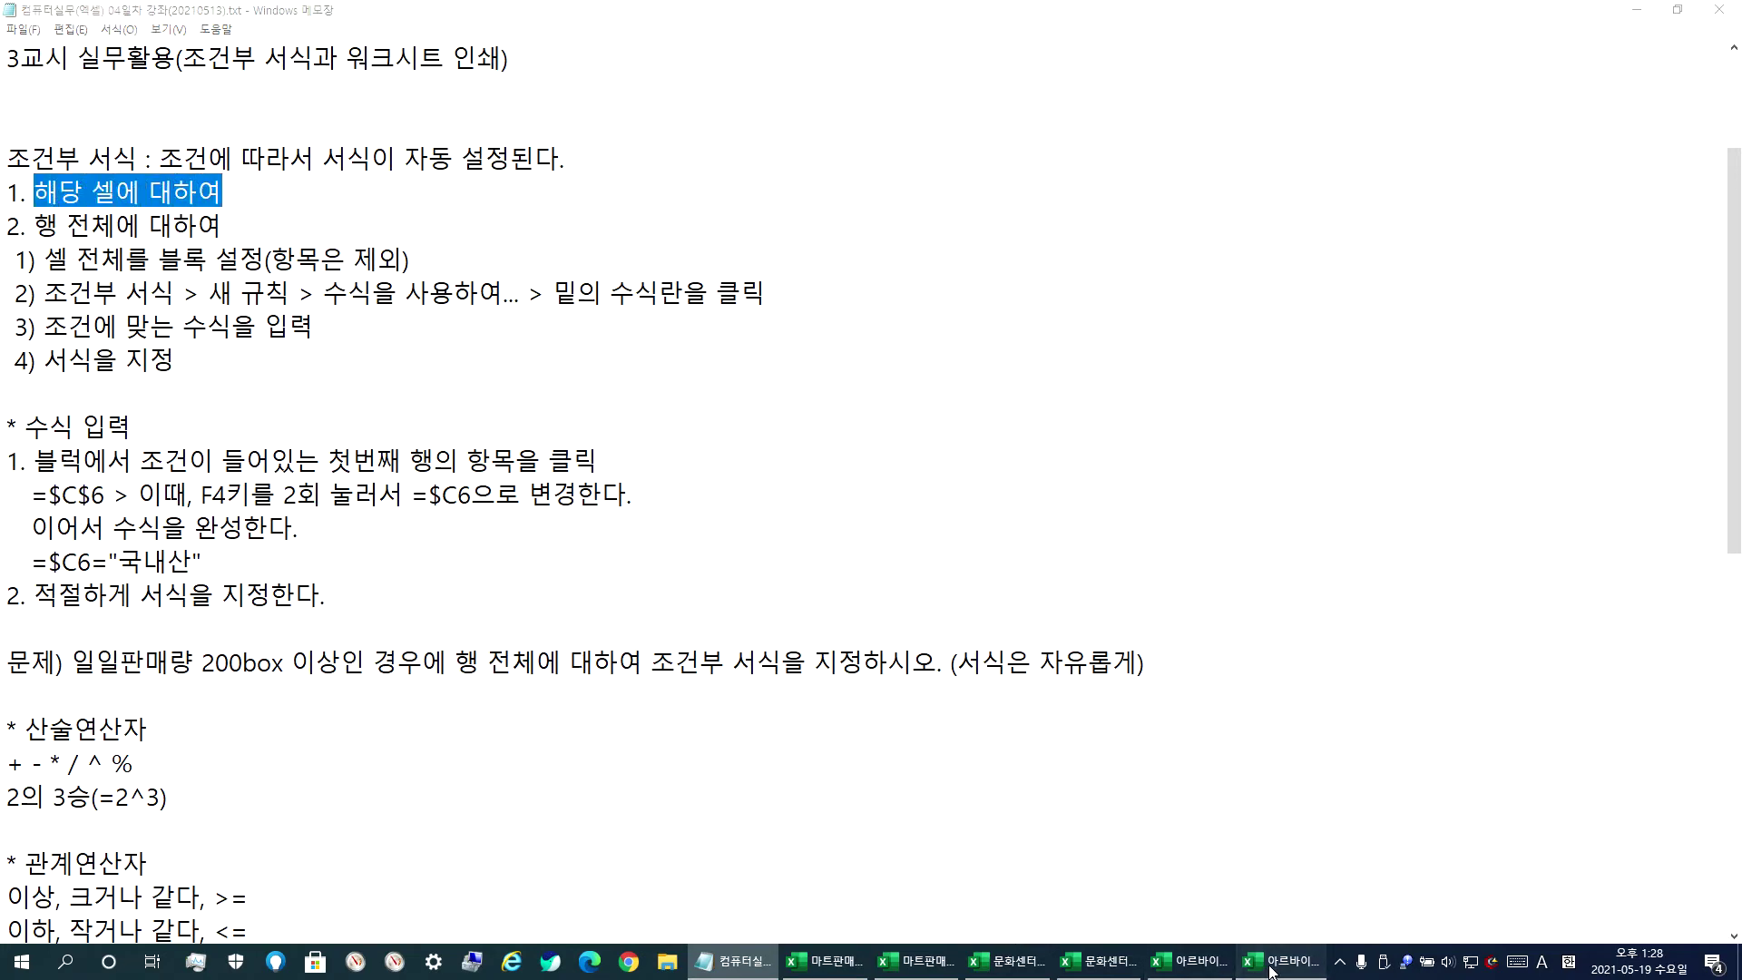
# - Review the single-cell conditional formatting in the finished workbooks 아르바이트현황_완성.xlsx, 문화센터강좌_완성.xlsx and 마트판매현황_완료.xlsx
pyautogui.click(1270, 970)
pyautogui.moveTo(377, 368); pyautogui.dragTo(671, 633)
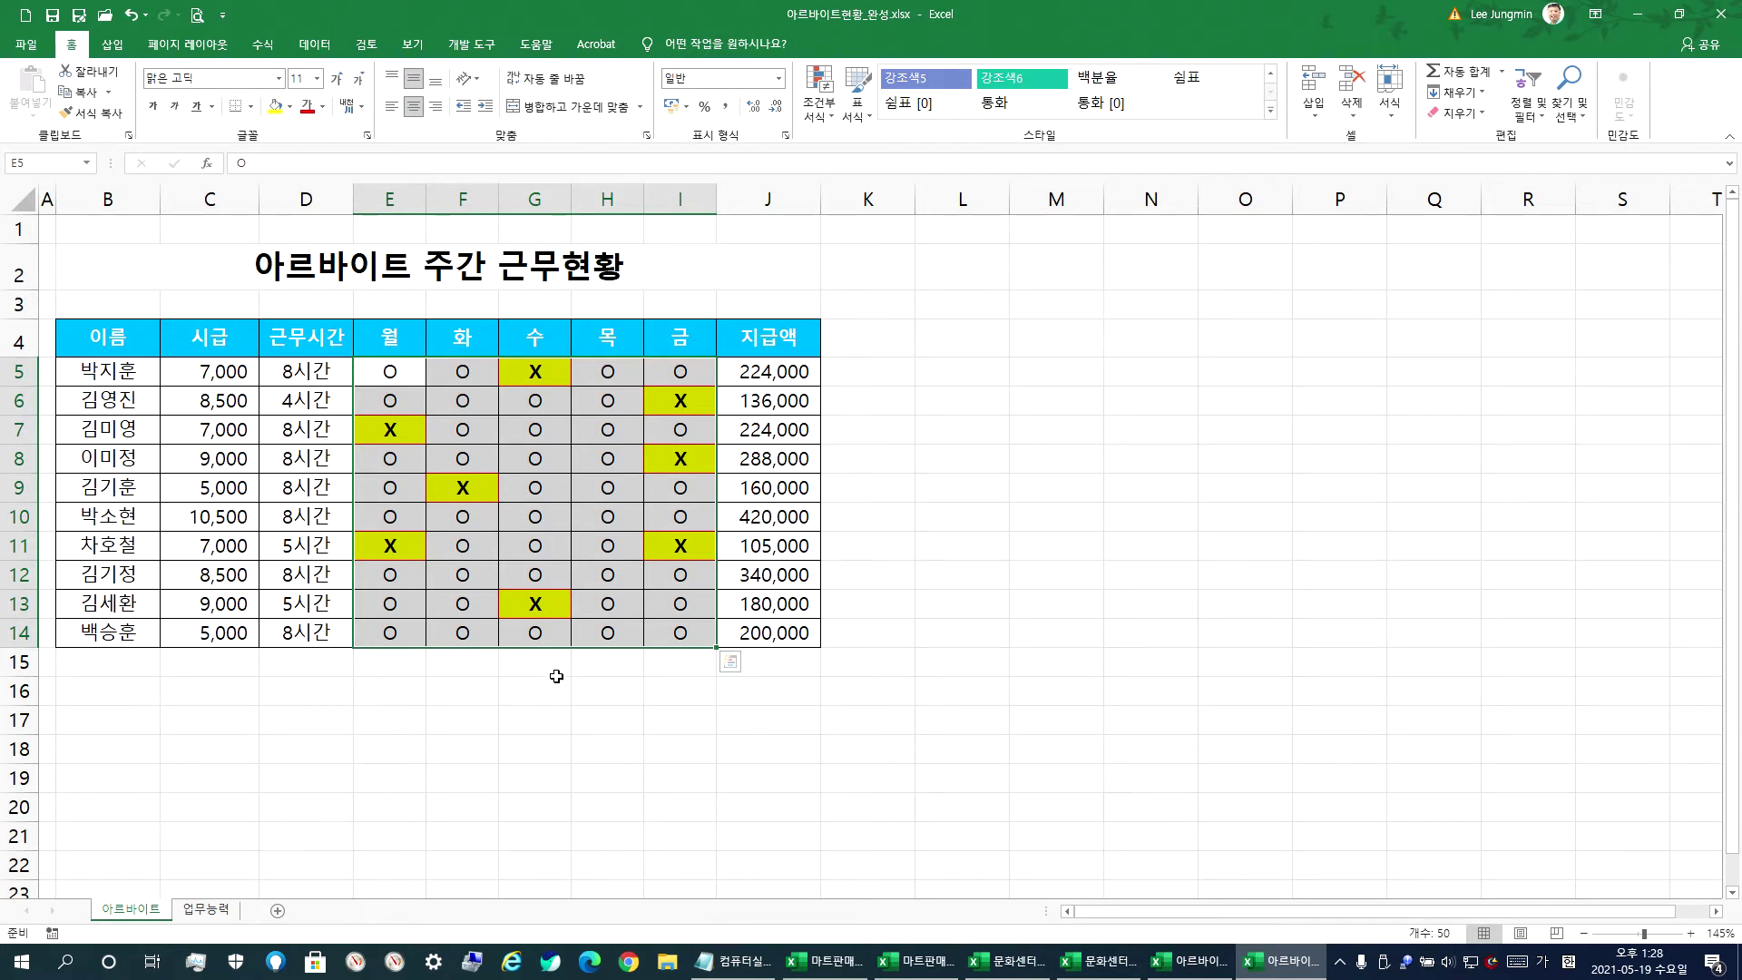
pyautogui.click(391, 374)
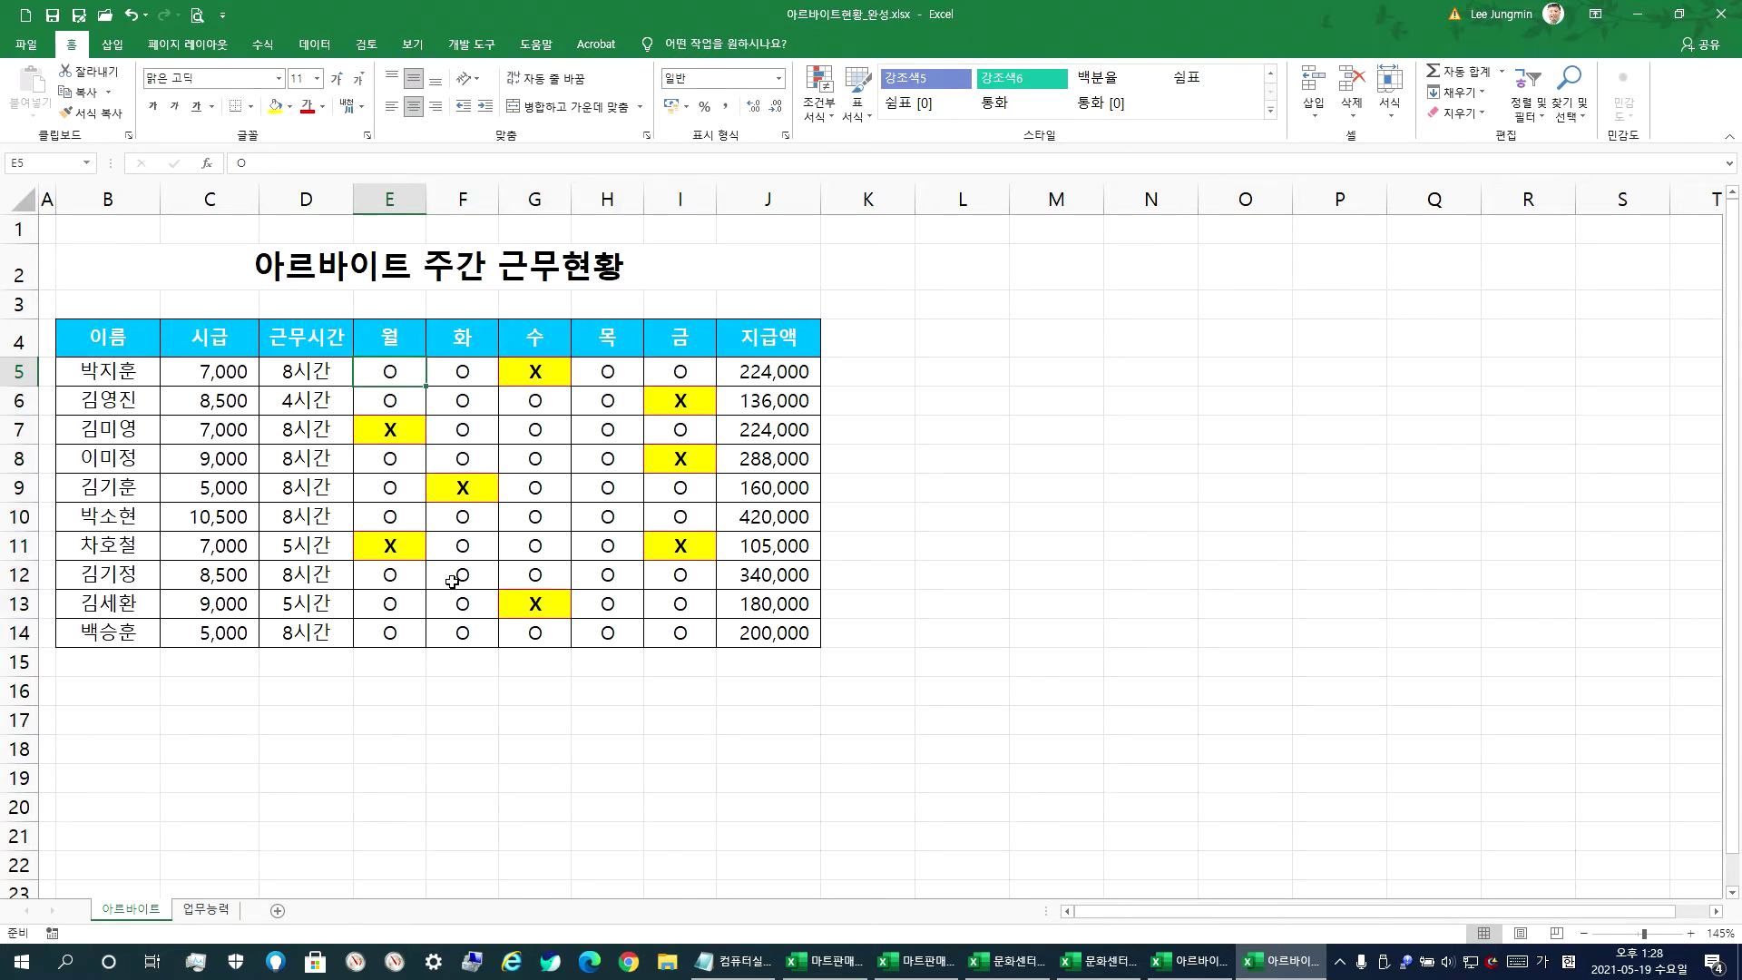
pyautogui.click(1127, 966)
pyautogui.moveTo(399, 408); pyautogui.dragTo(365, 687)
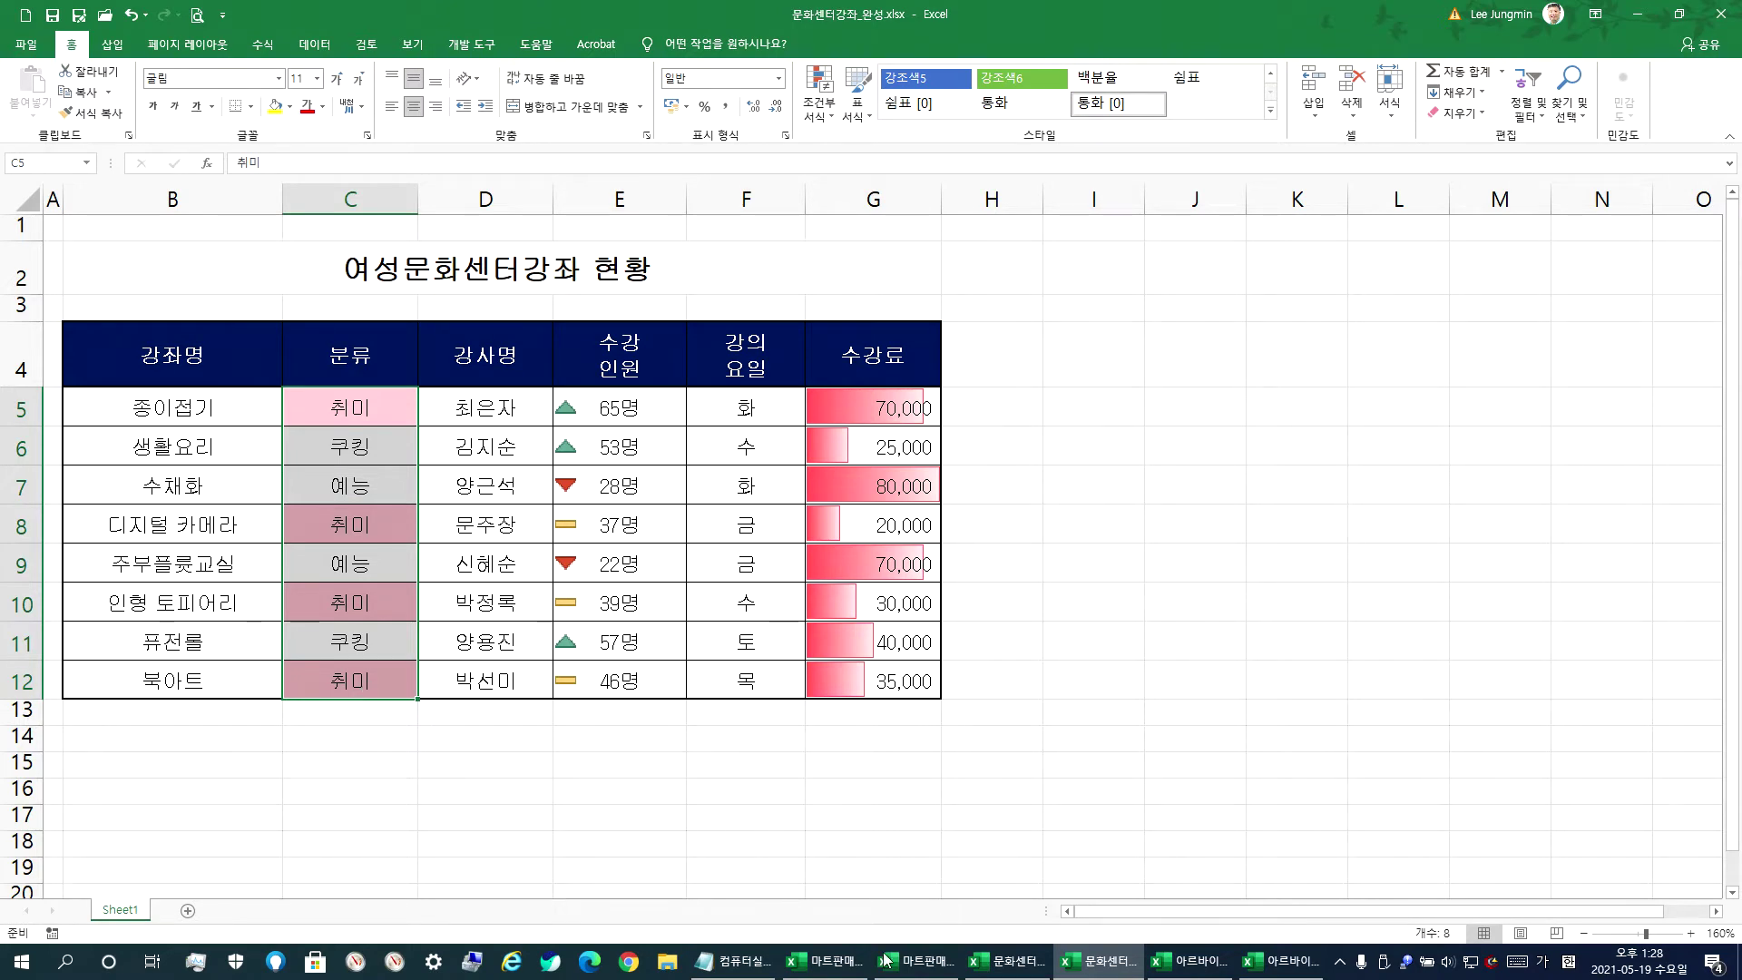
pyautogui.click(936, 973)
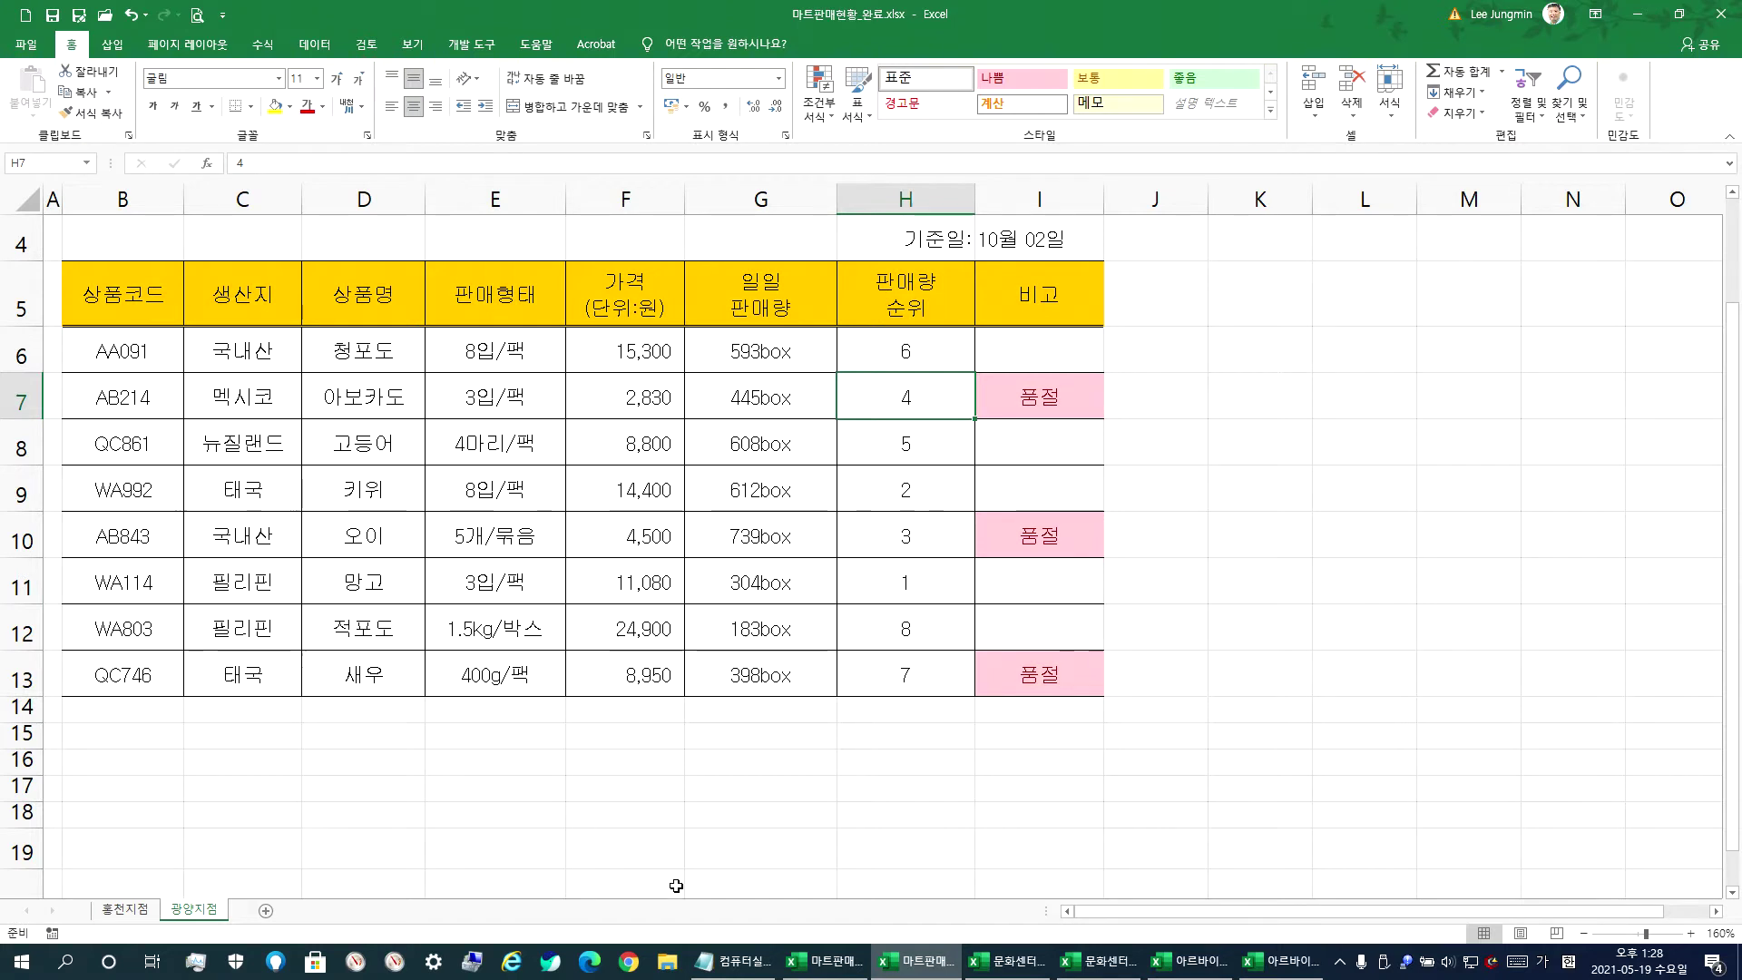
# - Return to 마트판매현황.xlsx and examine the 일일판매량 values in column G of the 광양지점 sheet
pyautogui.click(826, 962)
pyautogui.moveTo(669, 381); pyautogui.dragTo(654, 673)
pyautogui.click(636, 503)
pyautogui.click(644, 381)
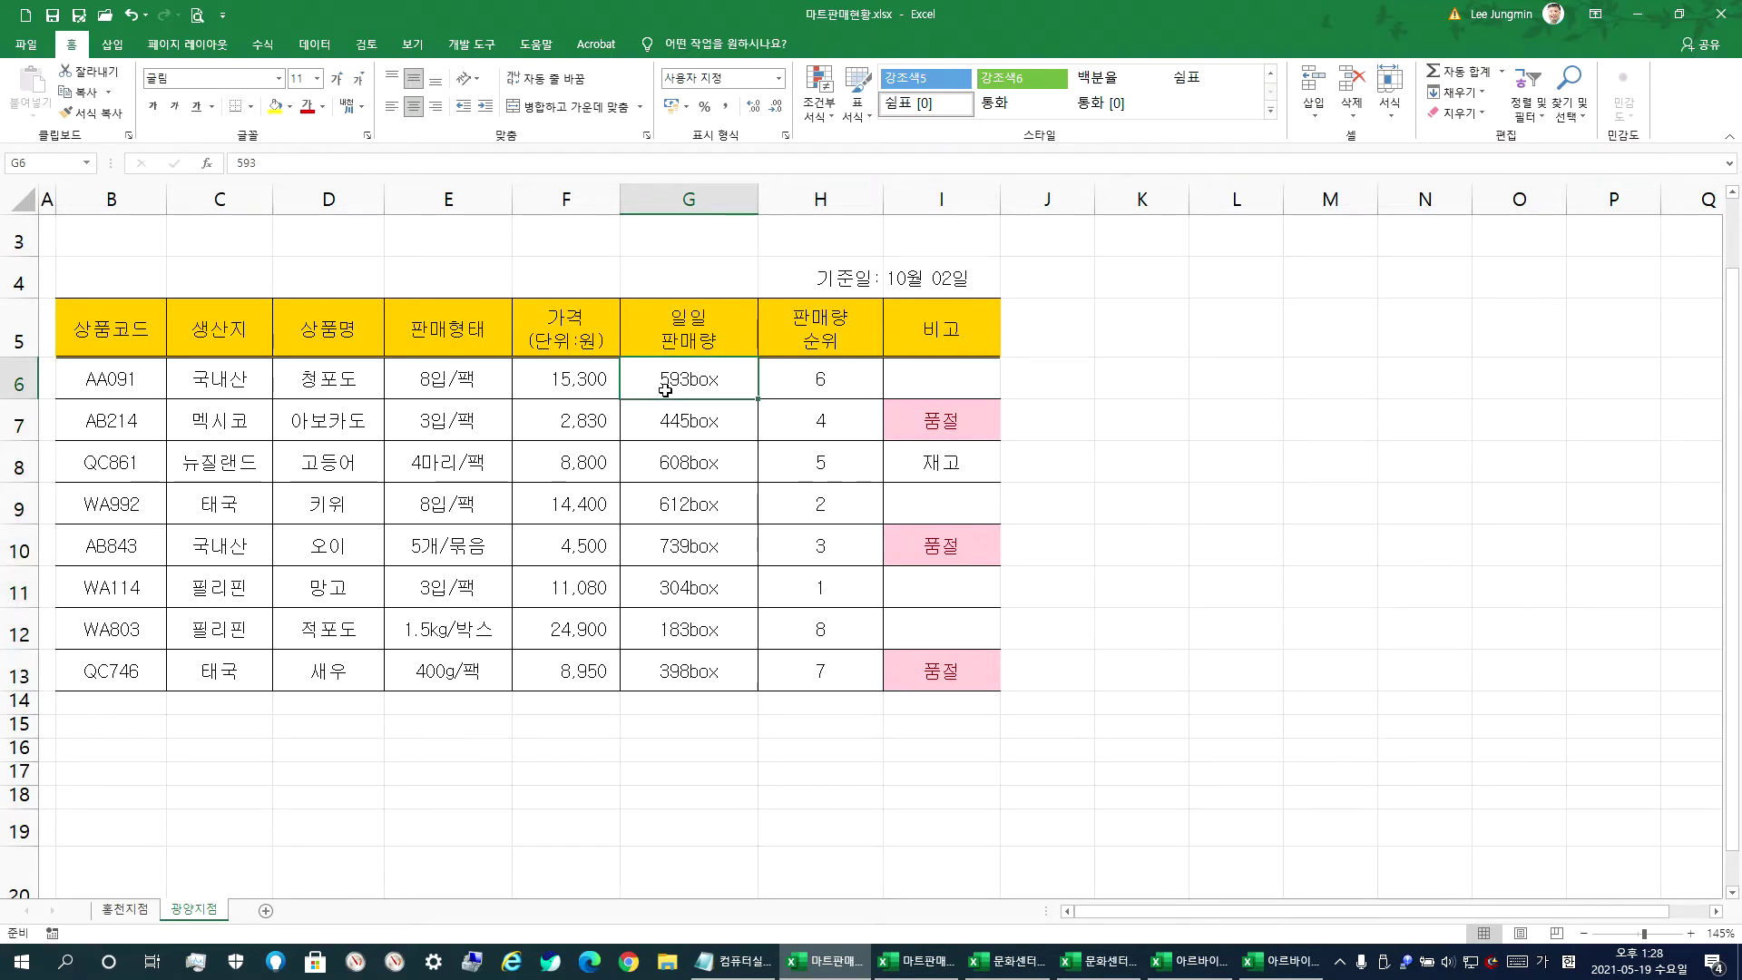
pyautogui.click(683, 426)
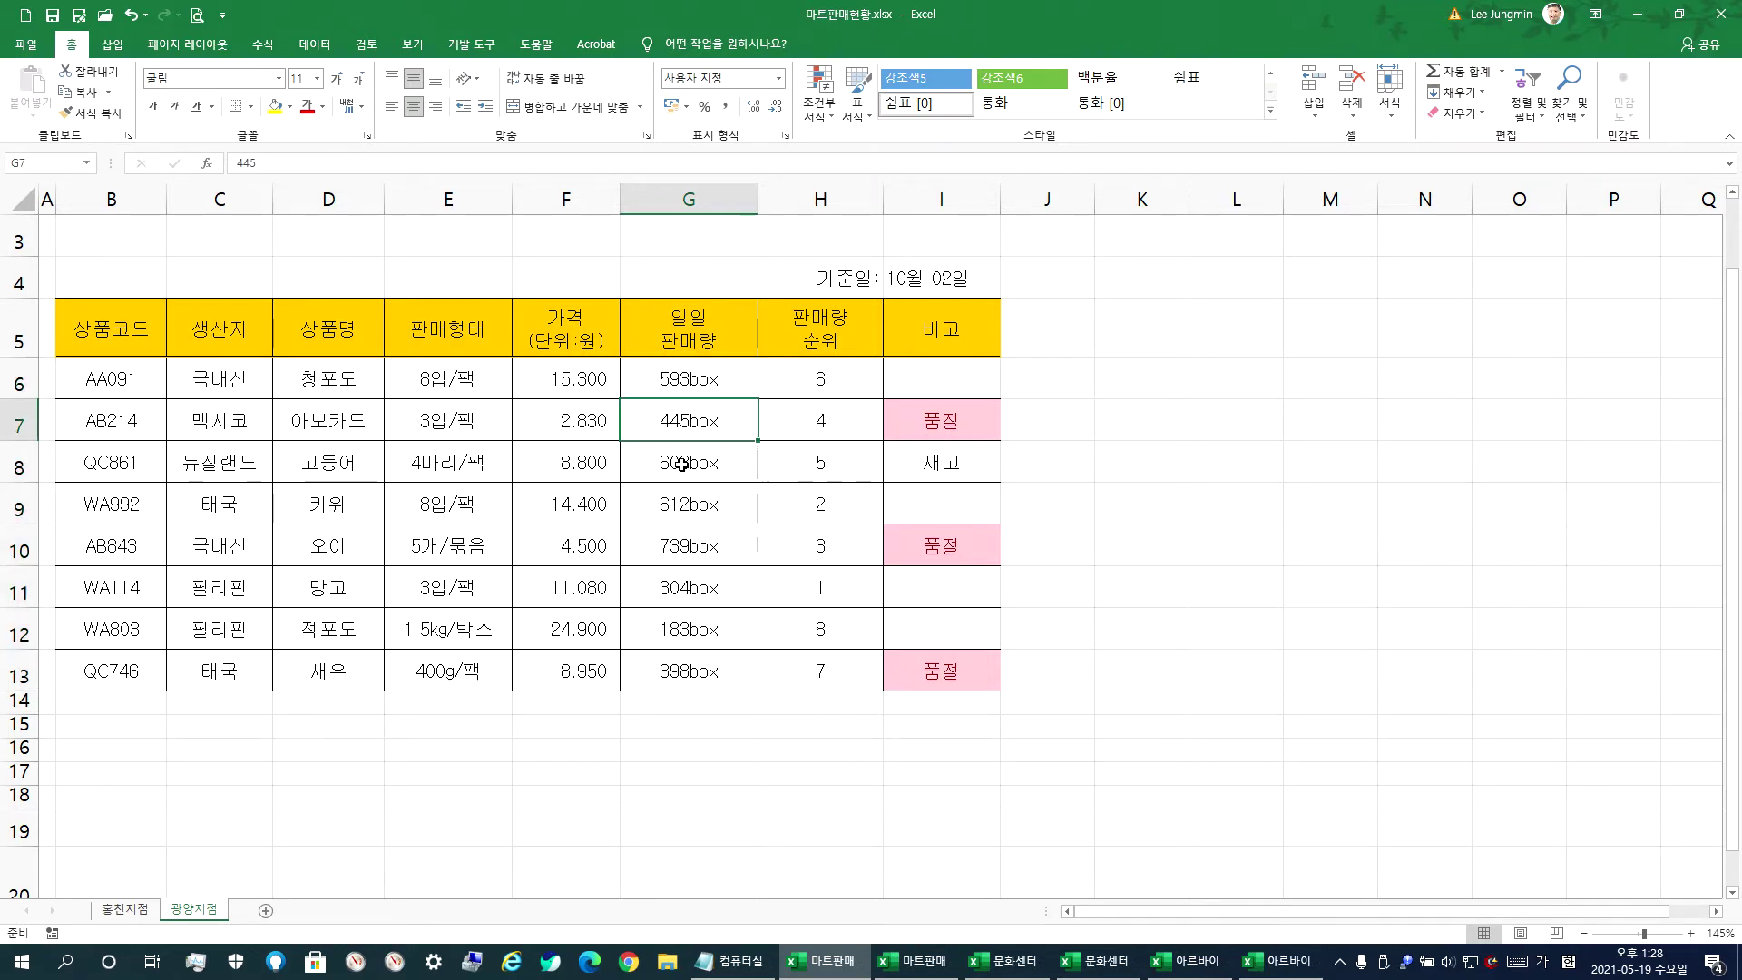
pyautogui.click(682, 463)
pyautogui.click(679, 506)
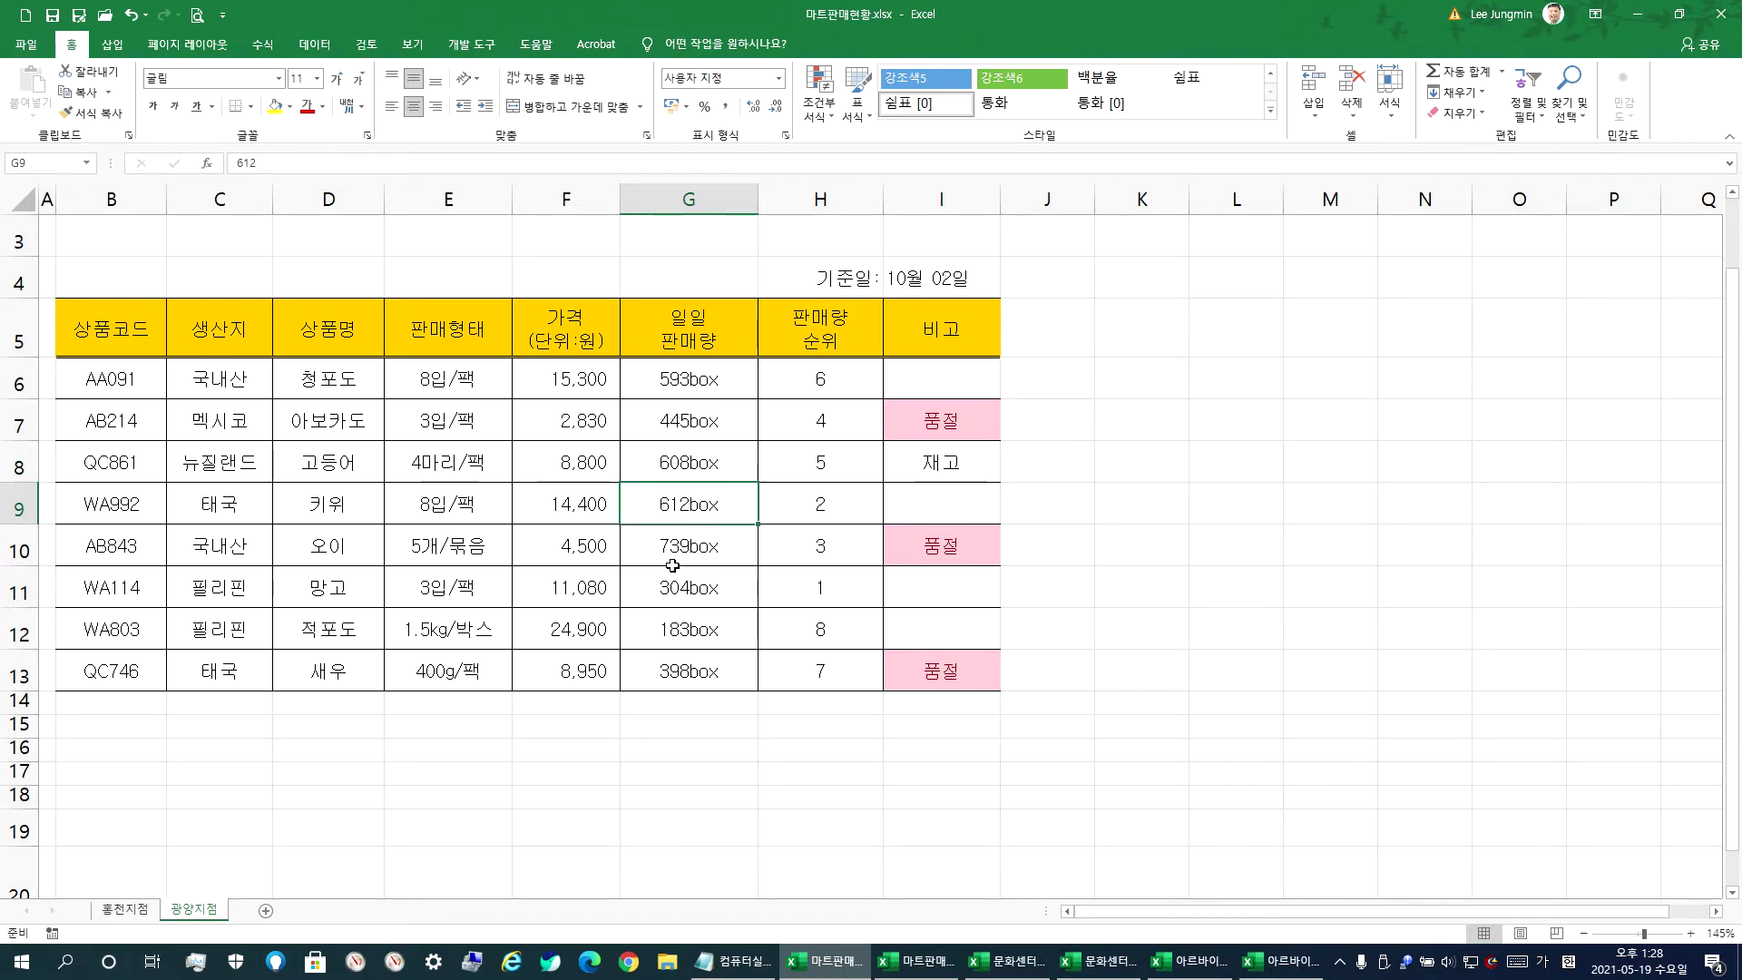
pyautogui.click(672, 562)
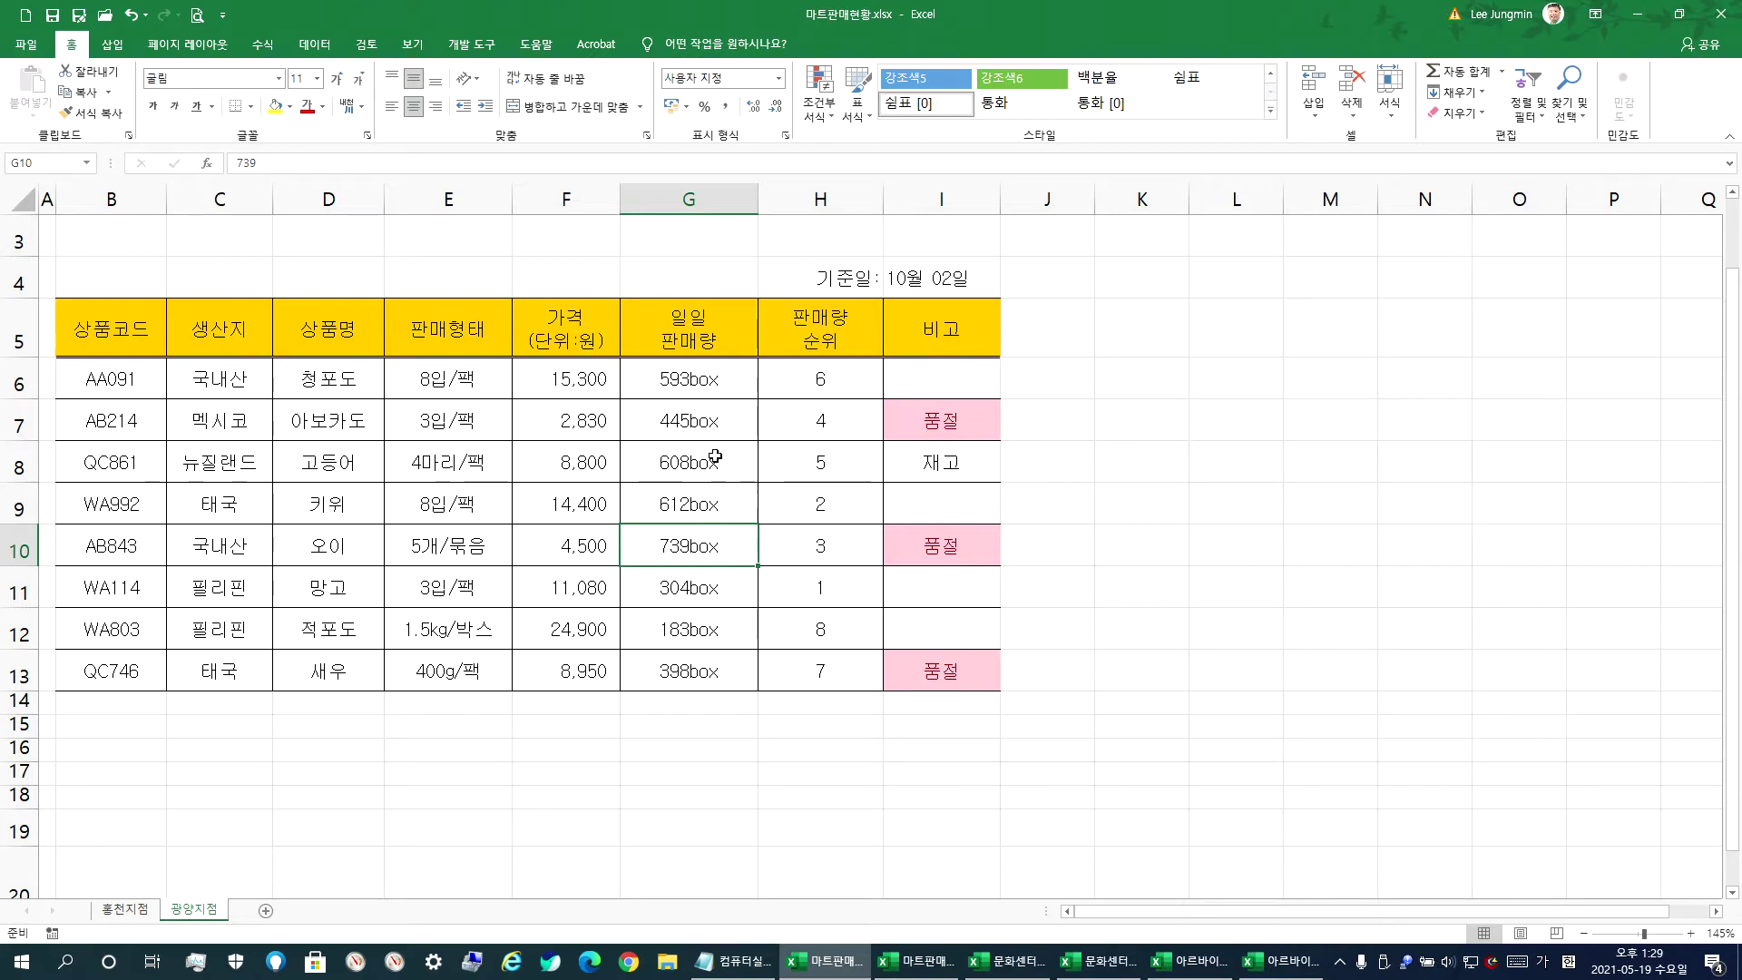
# - In the Notepad lecture notes, change the 일일판매량 threshold in the 문제 line to 500box
pyautogui.click(725, 963)
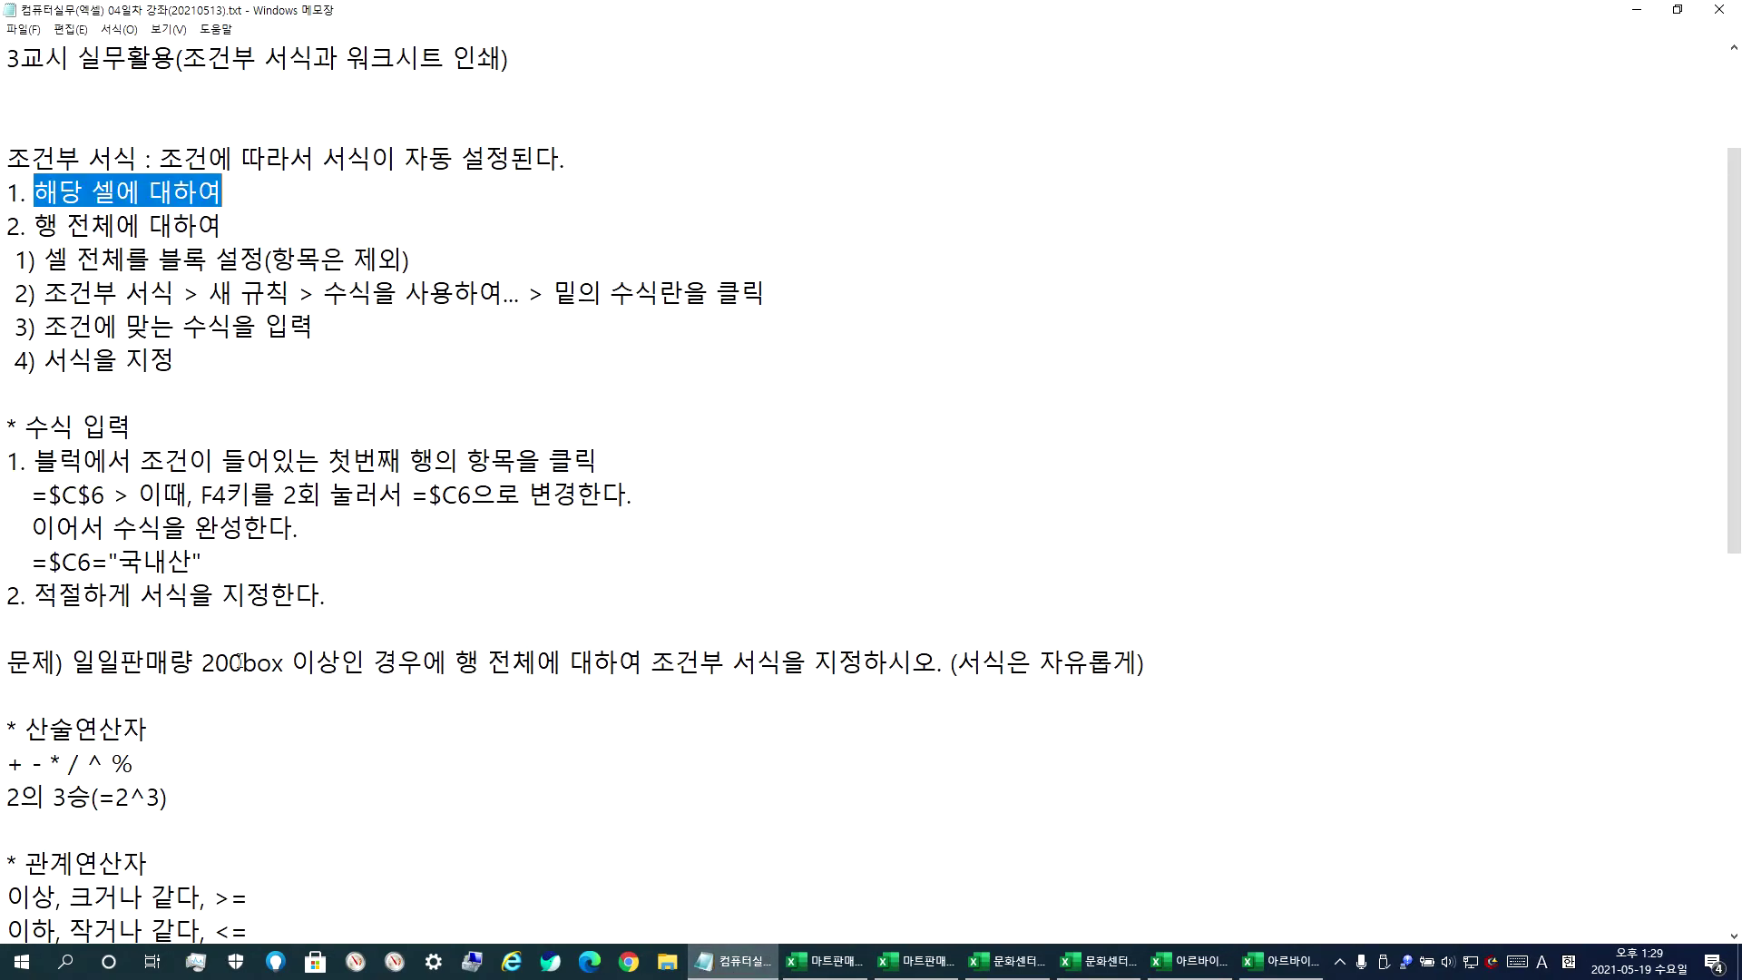
pyautogui.moveTo(203, 663); pyautogui.dragTo(217, 662)
pyautogui.write('5')
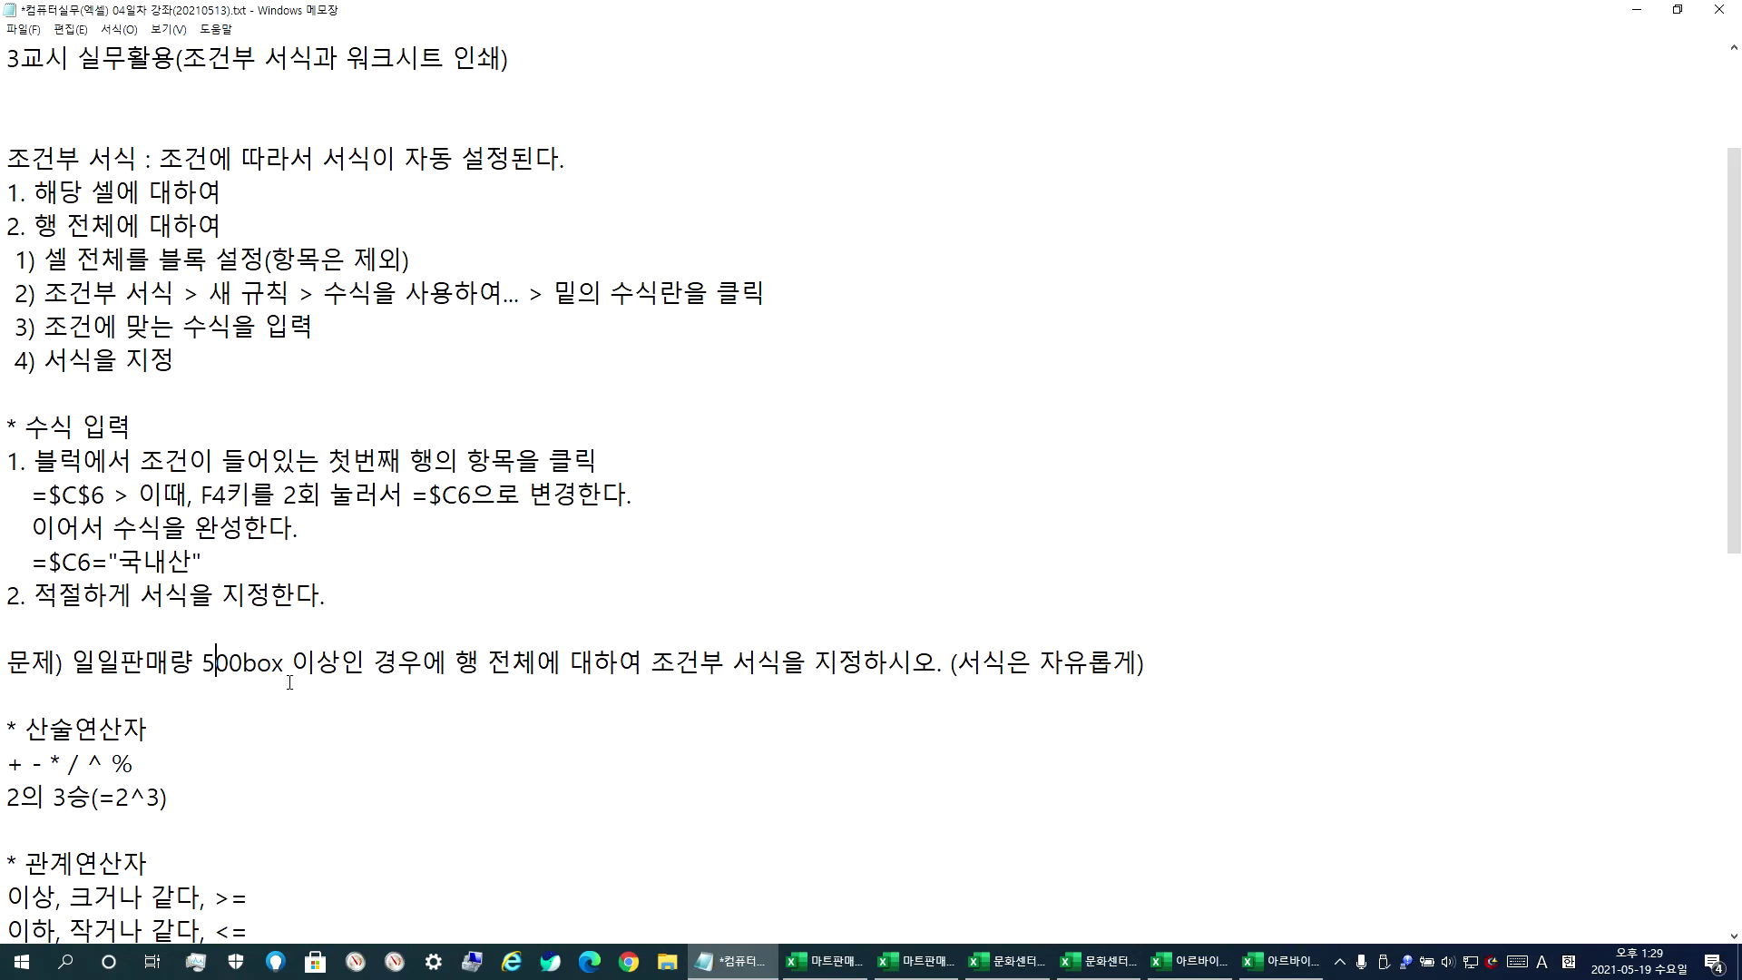
# - Switch back to 마트판매현황.xlsx and start a new formatting rule for G6:G13 with the condition cell value >= 500
pyautogui.hotkey('alt', 'Tab')
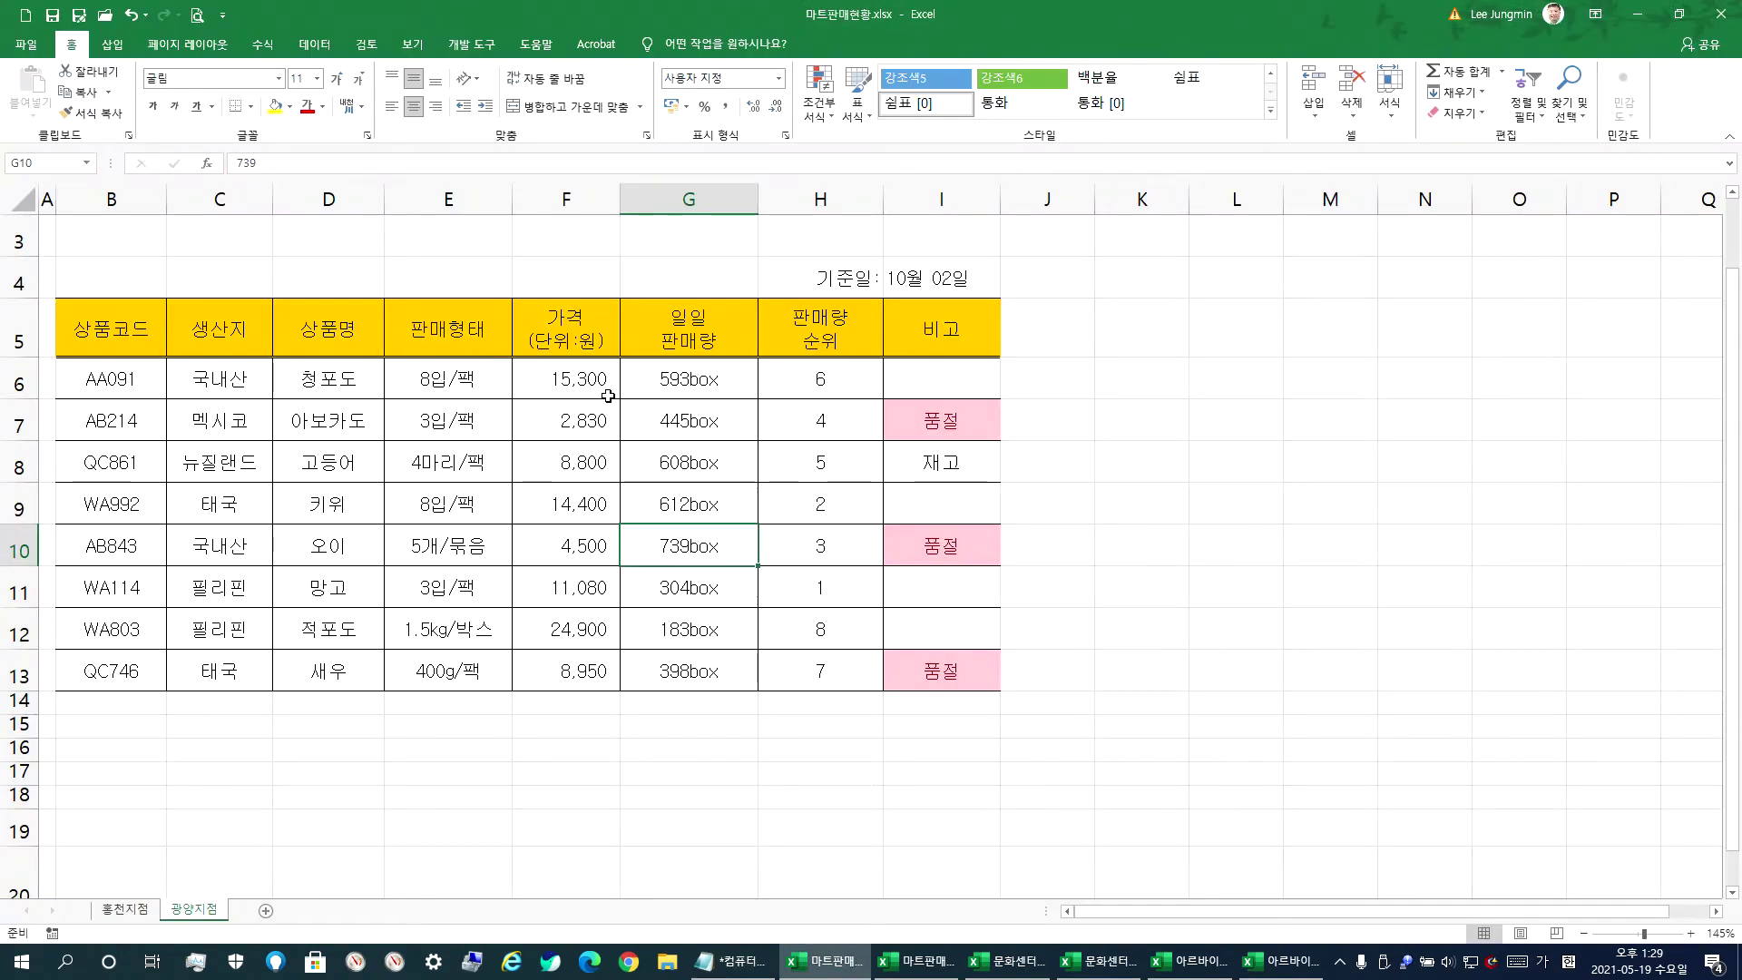
pyautogui.moveTo(688, 378); pyautogui.dragTo(689, 673)
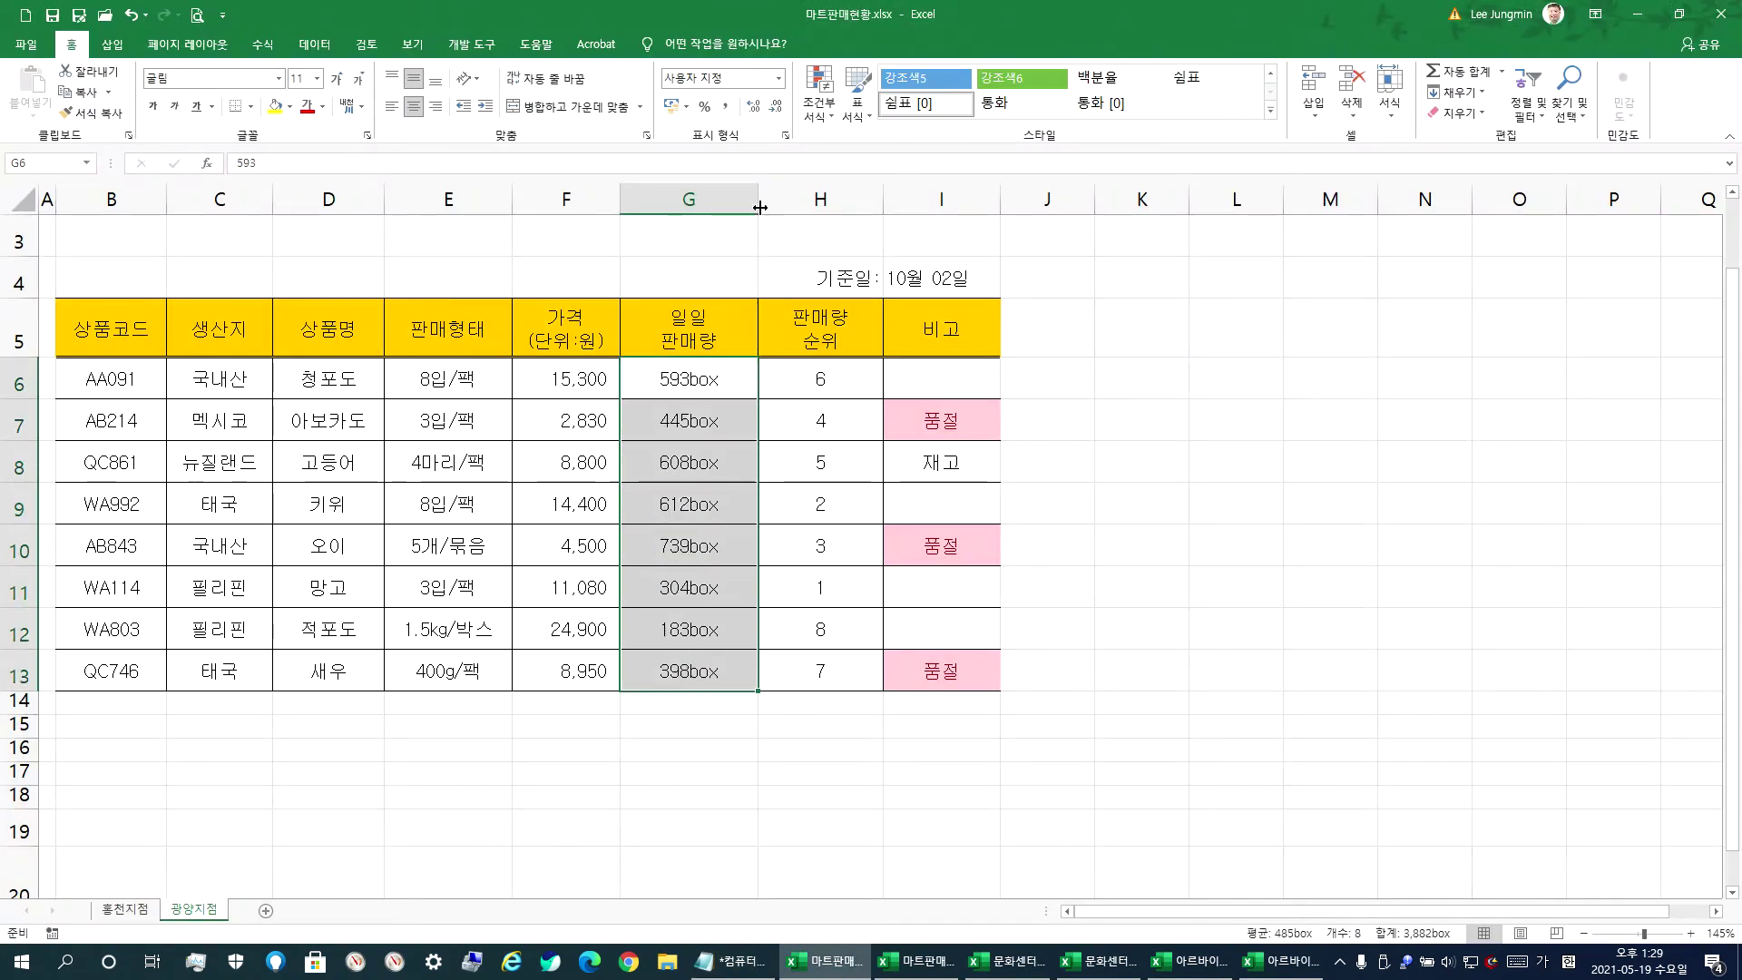
pyautogui.click(826, 109)
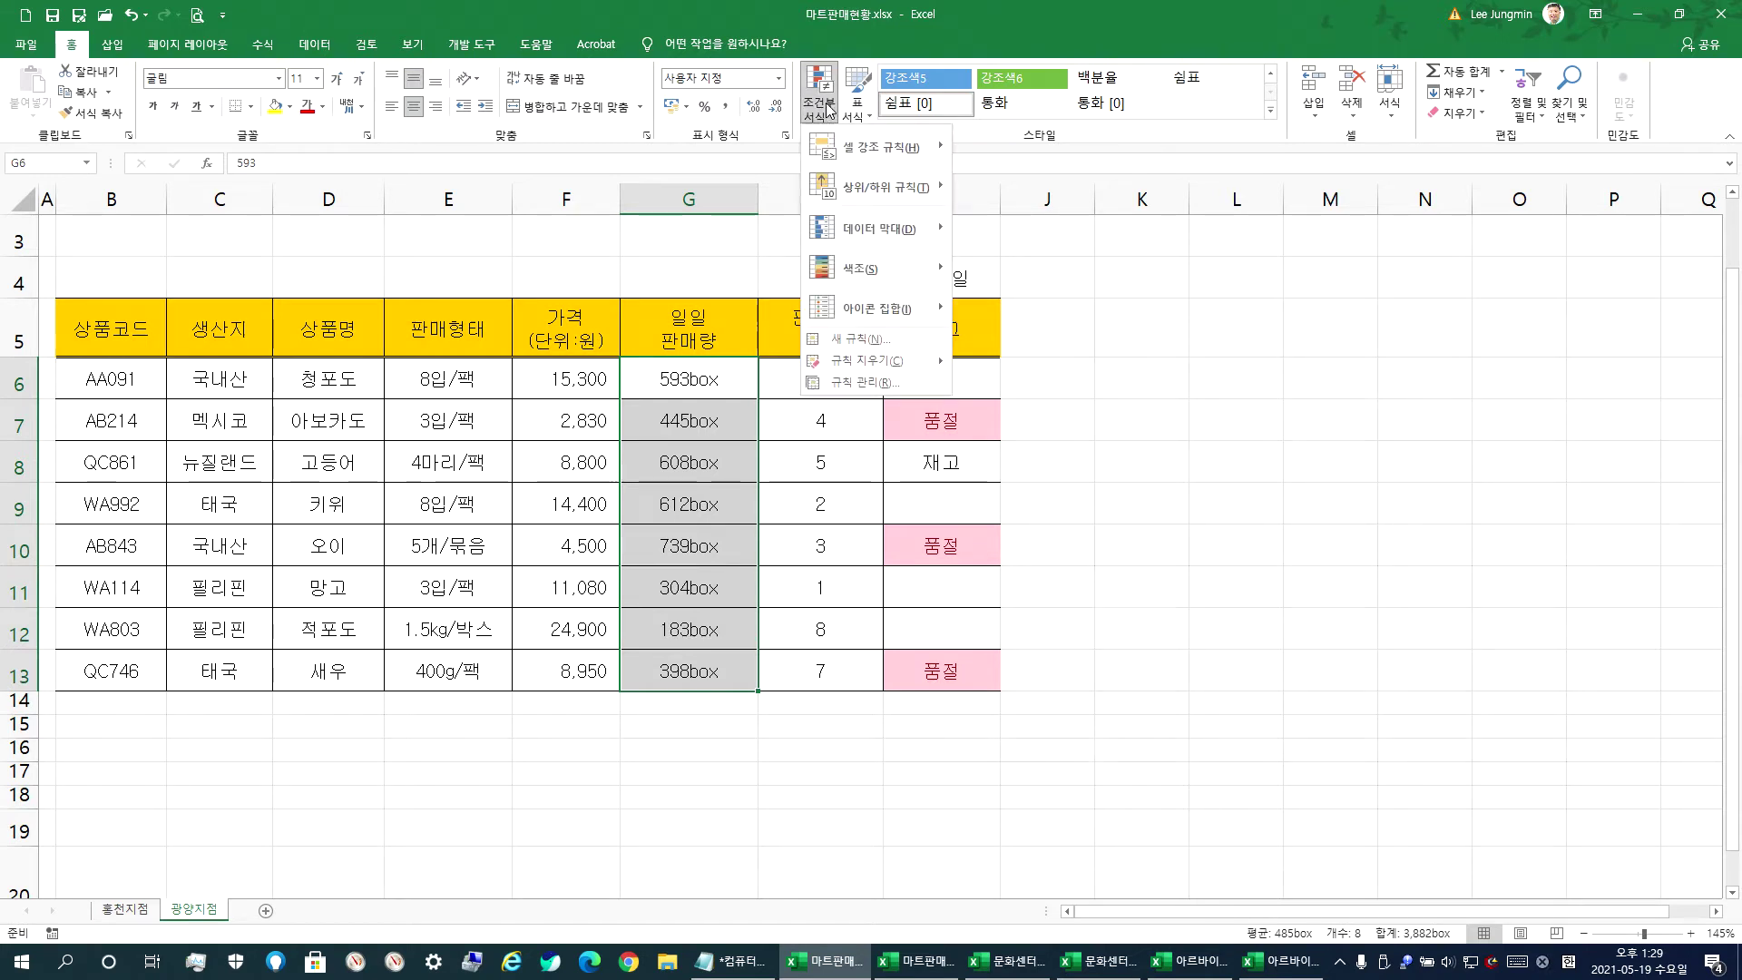
pyautogui.moveTo(862, 147)
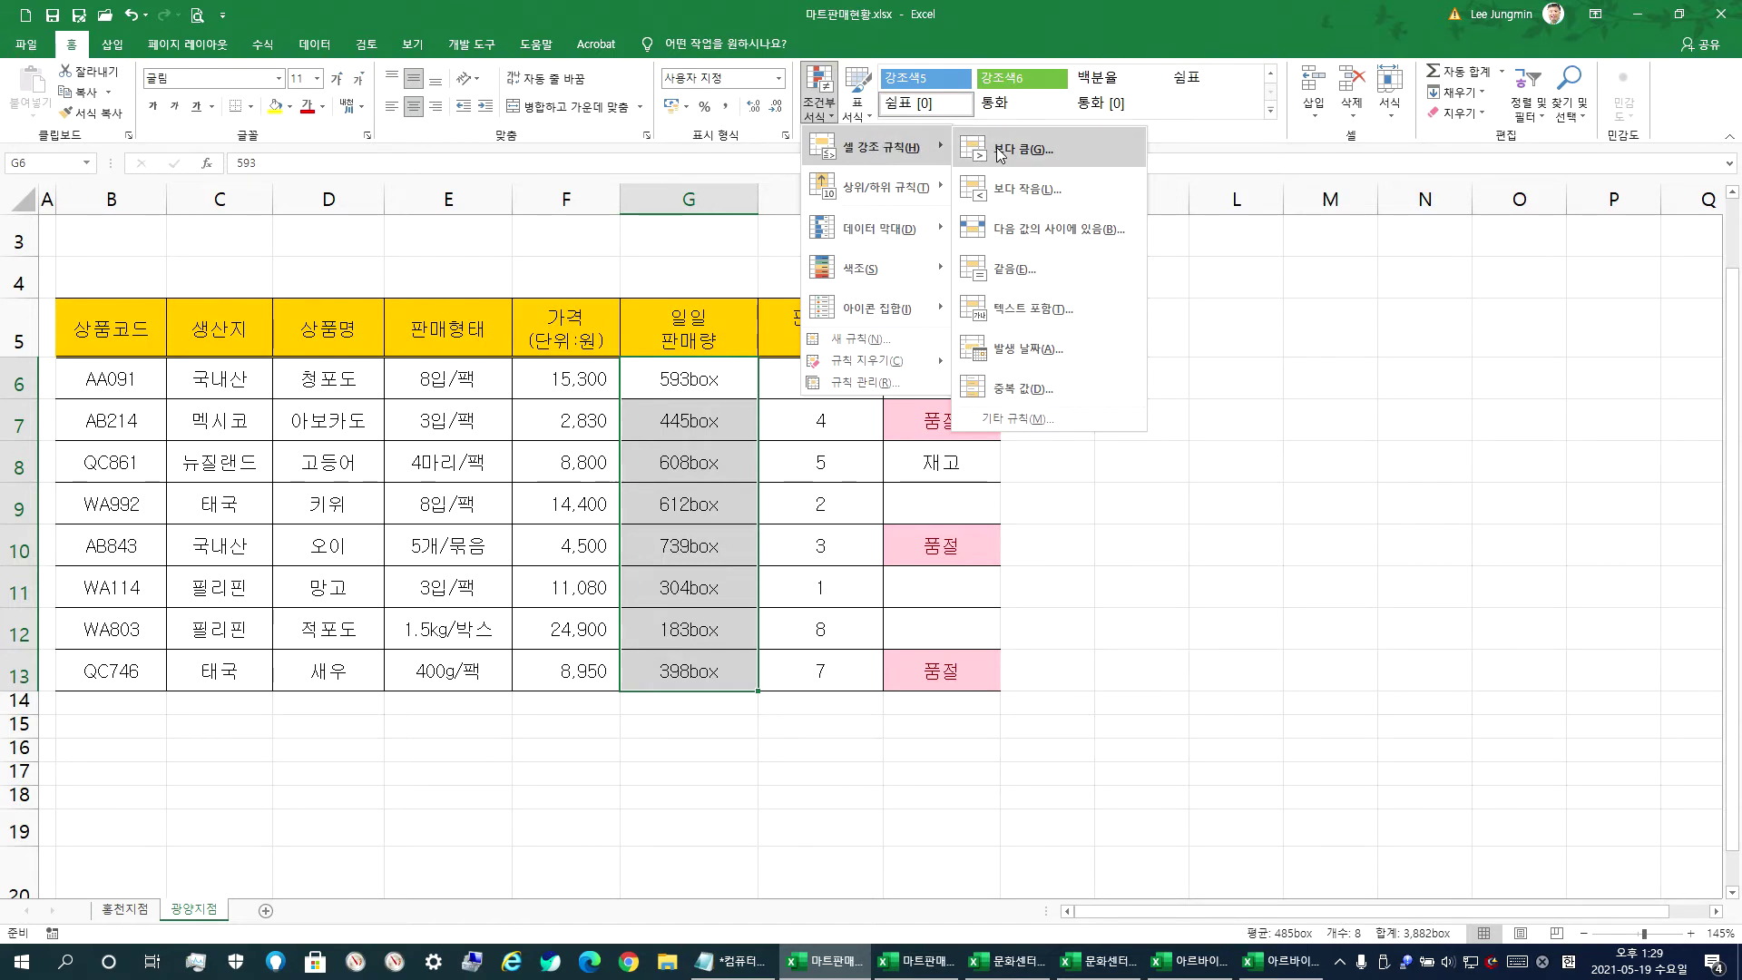
pyautogui.click(1083, 417)
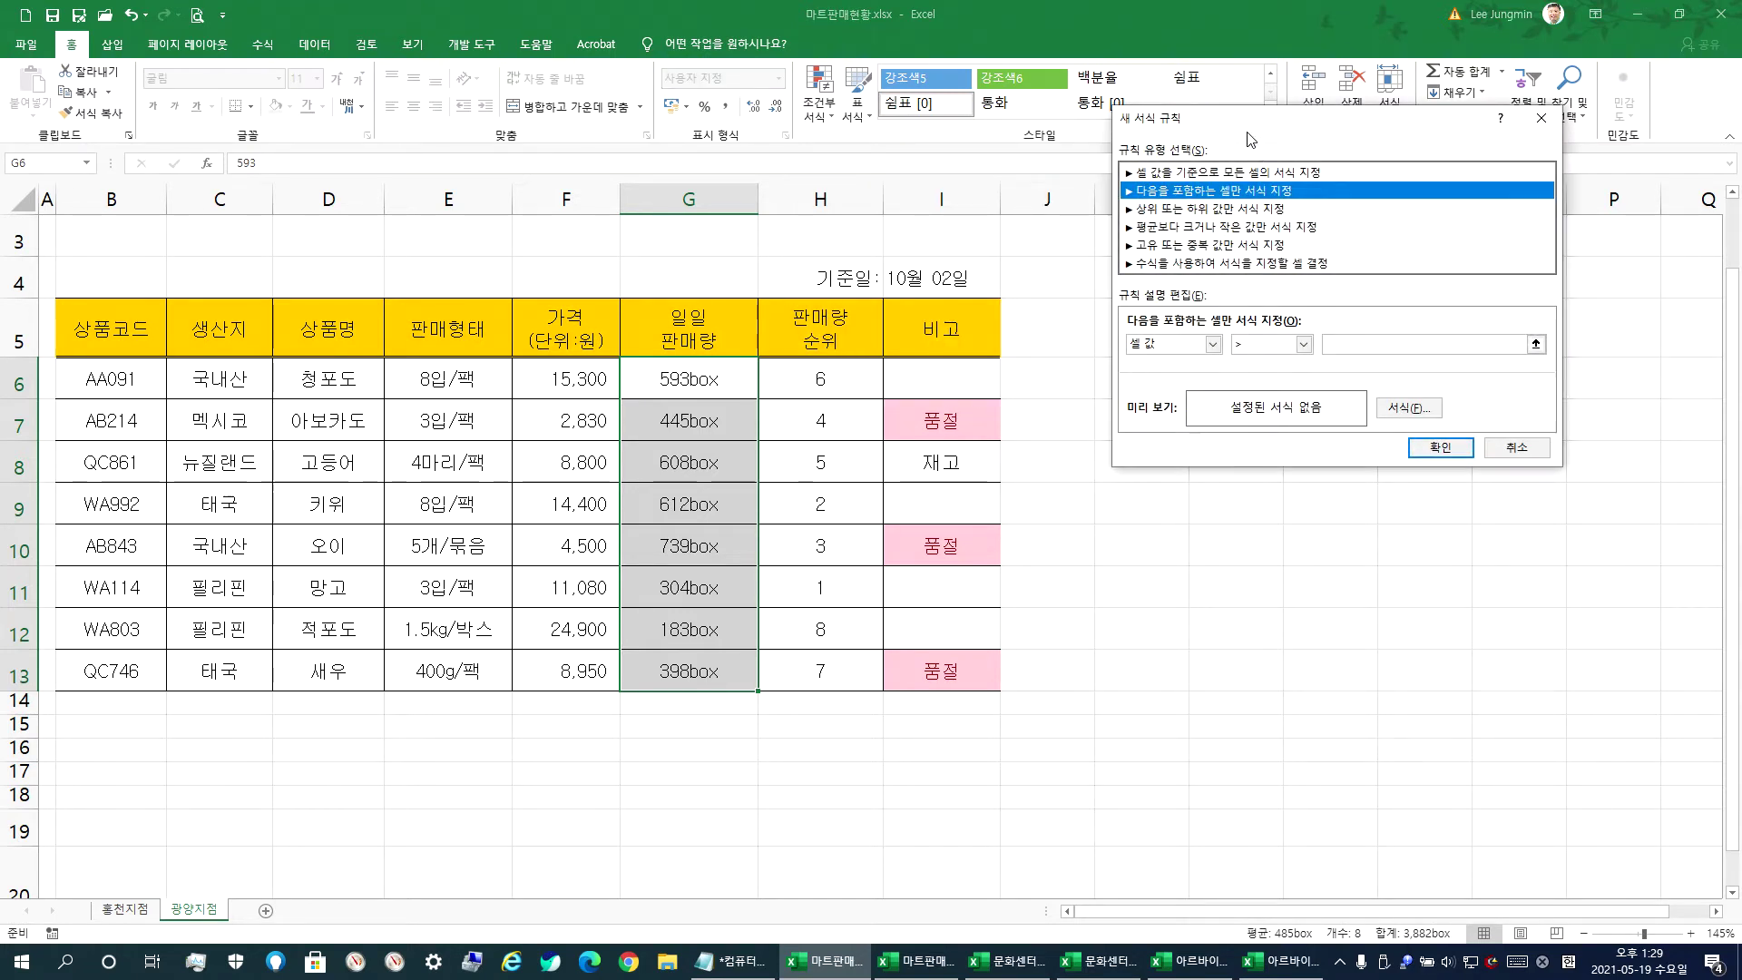
pyautogui.moveTo(1250, 136); pyautogui.dragTo(1127, 197)
pyautogui.click(1184, 414)
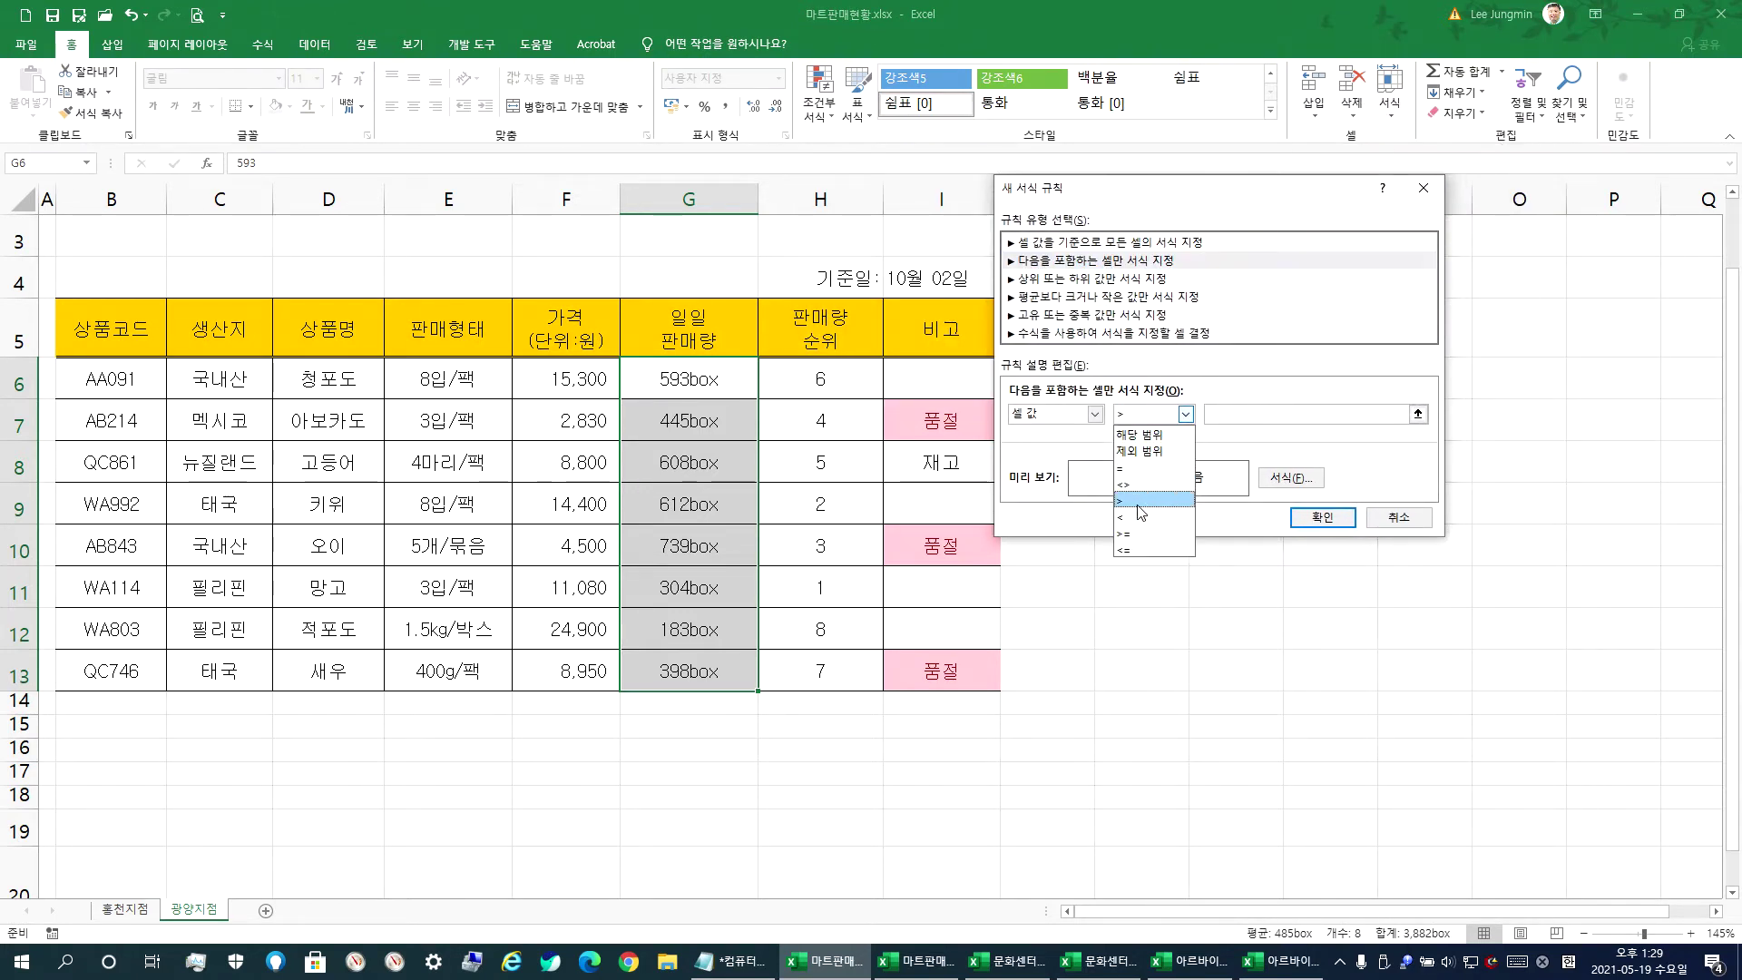
pyautogui.click(1133, 535)
pyautogui.click(1255, 412)
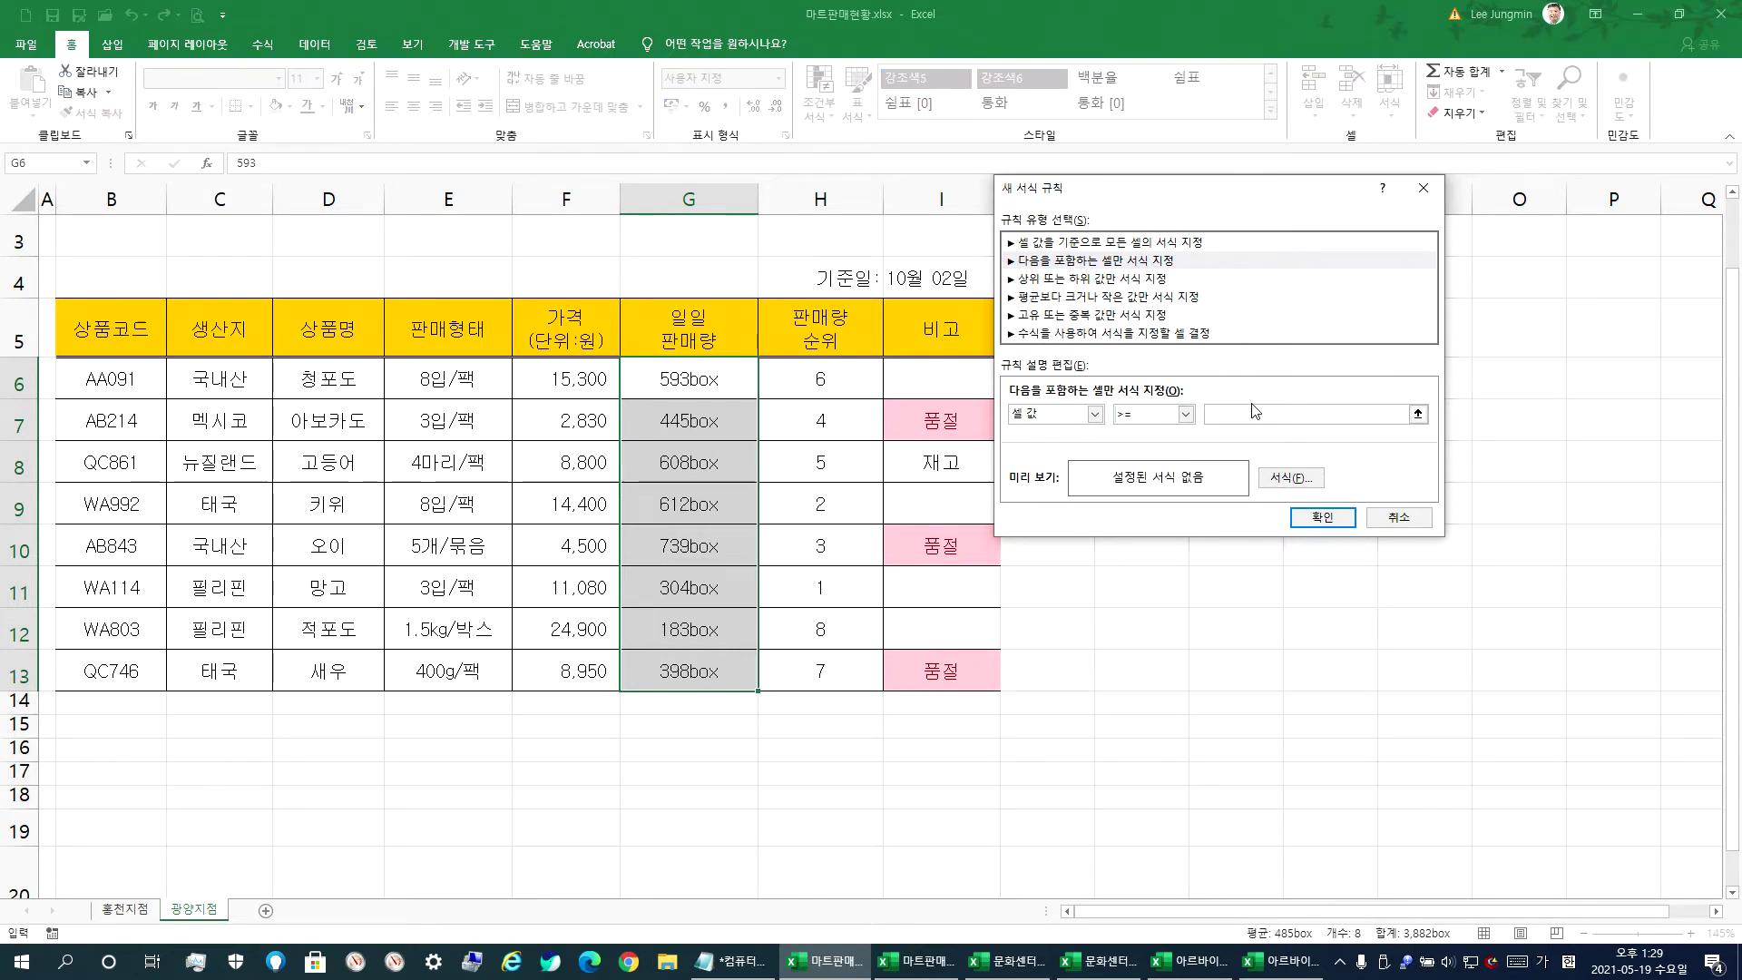
pyautogui.write('500')
# - Give the new rule a bold, blue font format and apply it to the 일일판매량 cells
pyautogui.click(1288, 475)
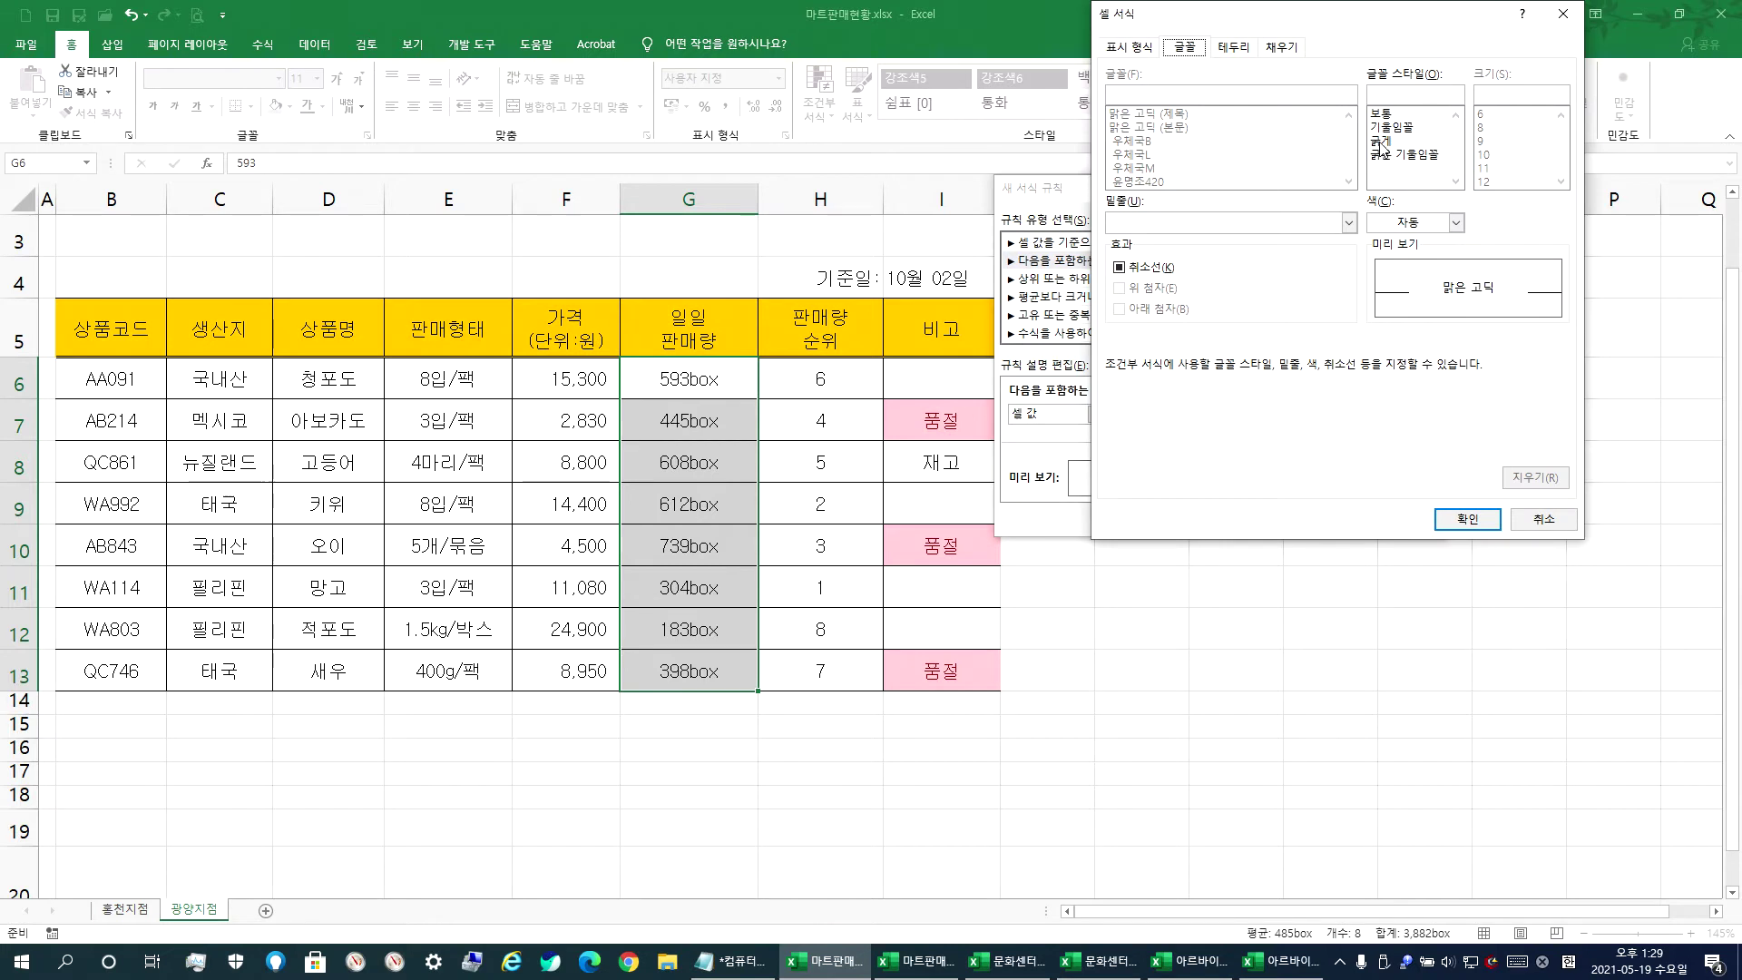
pyautogui.click(1379, 141)
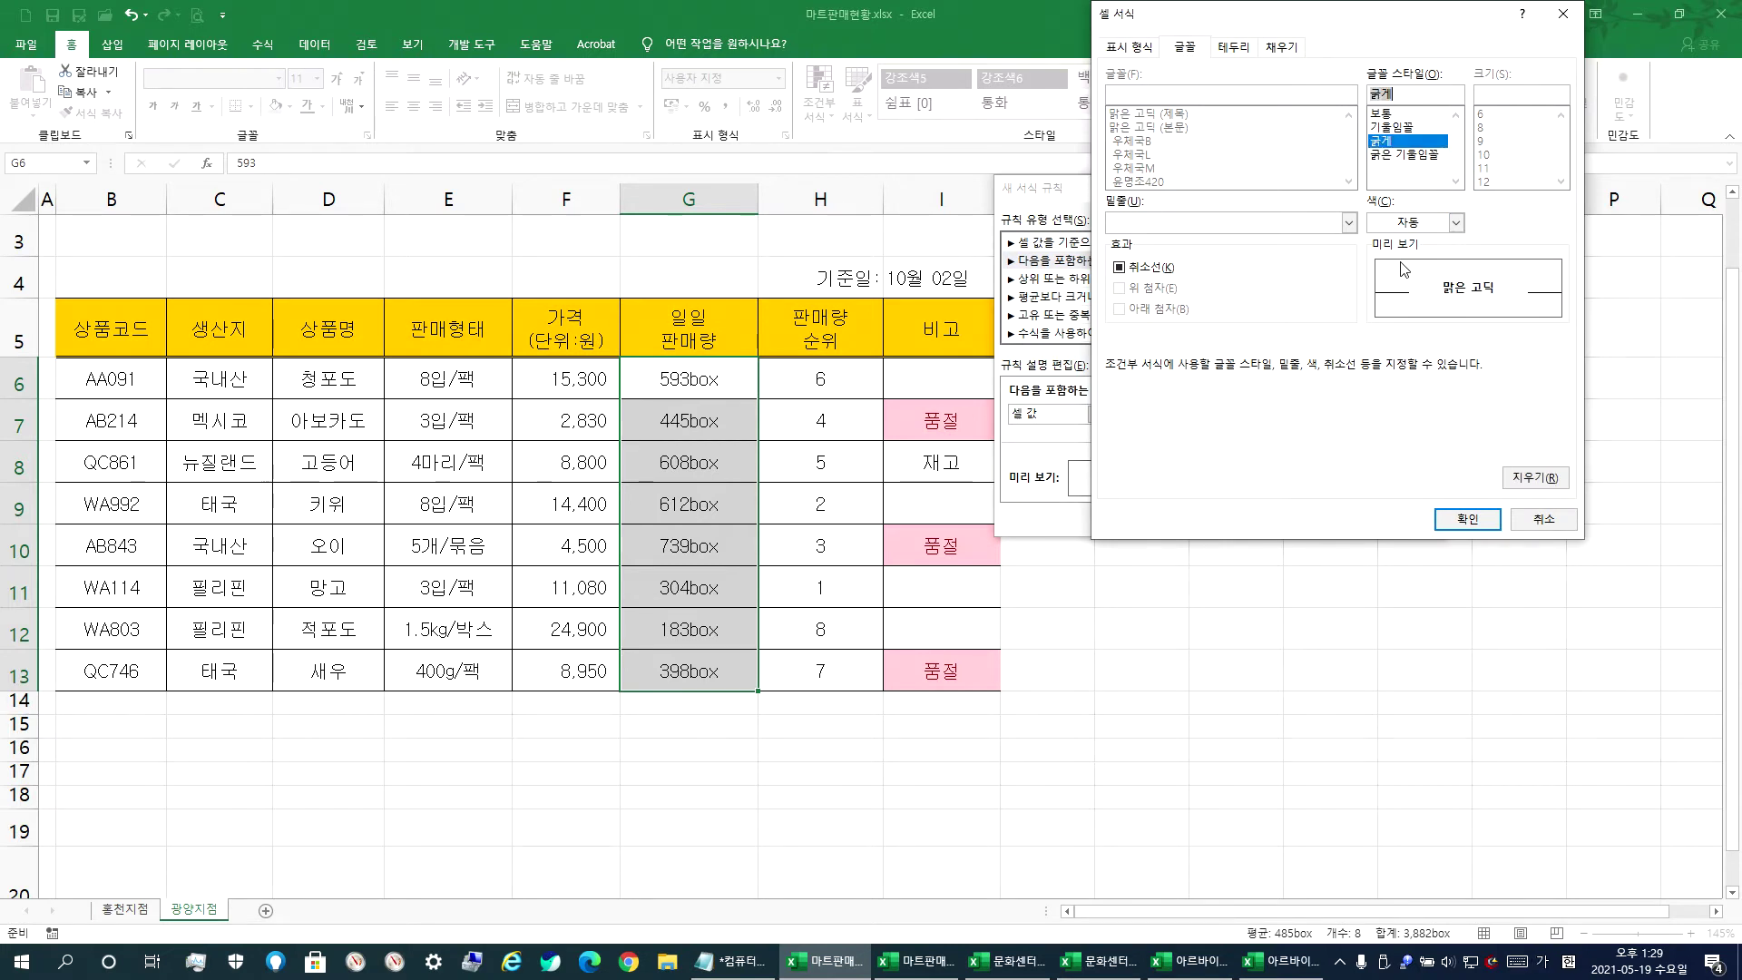
pyautogui.click(1404, 224)
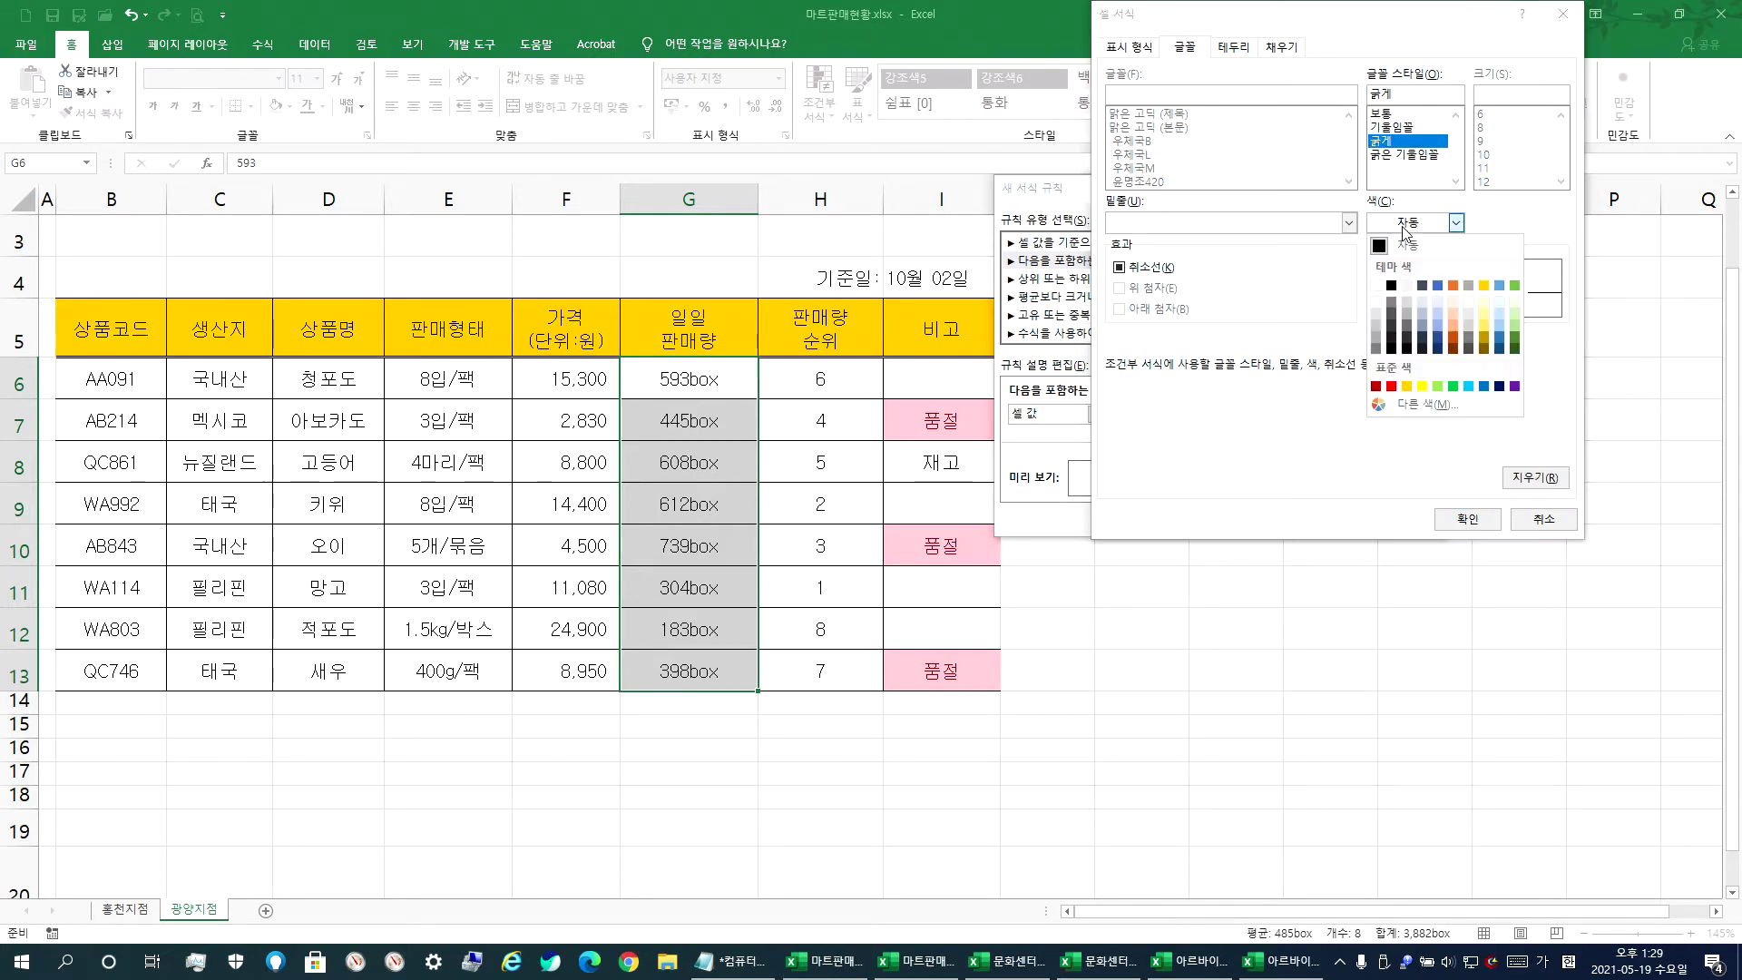
pyautogui.click(1484, 387)
pyautogui.click(1463, 524)
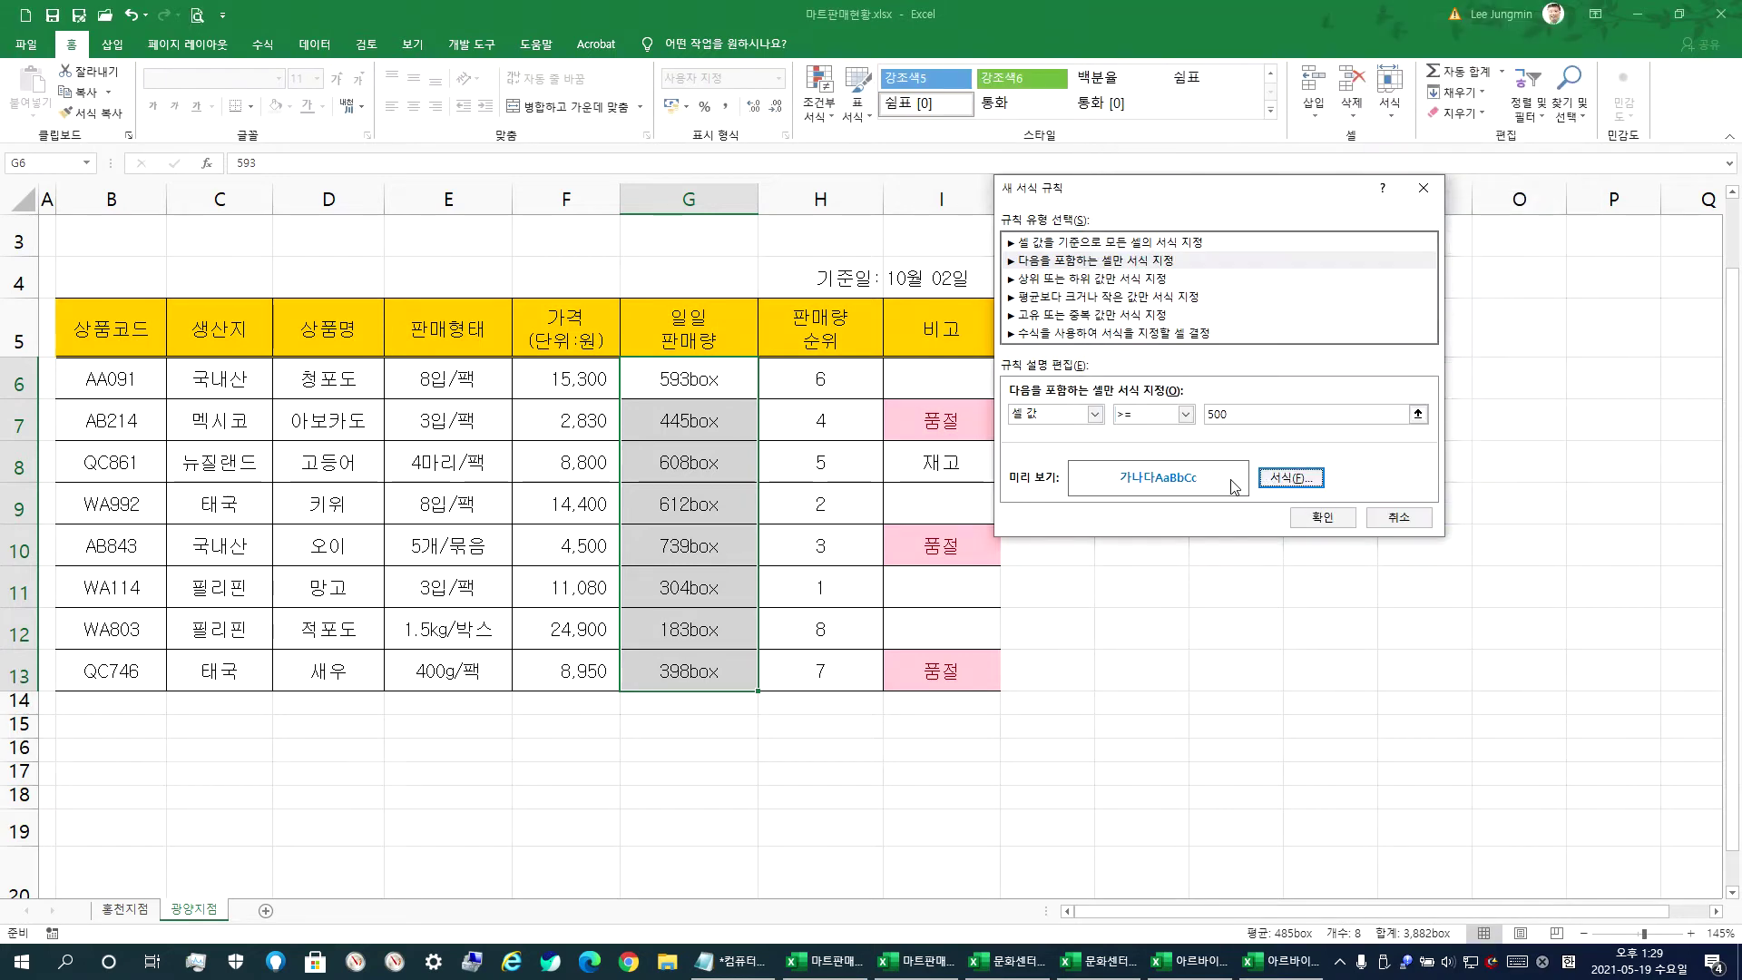
pyautogui.click(1322, 521)
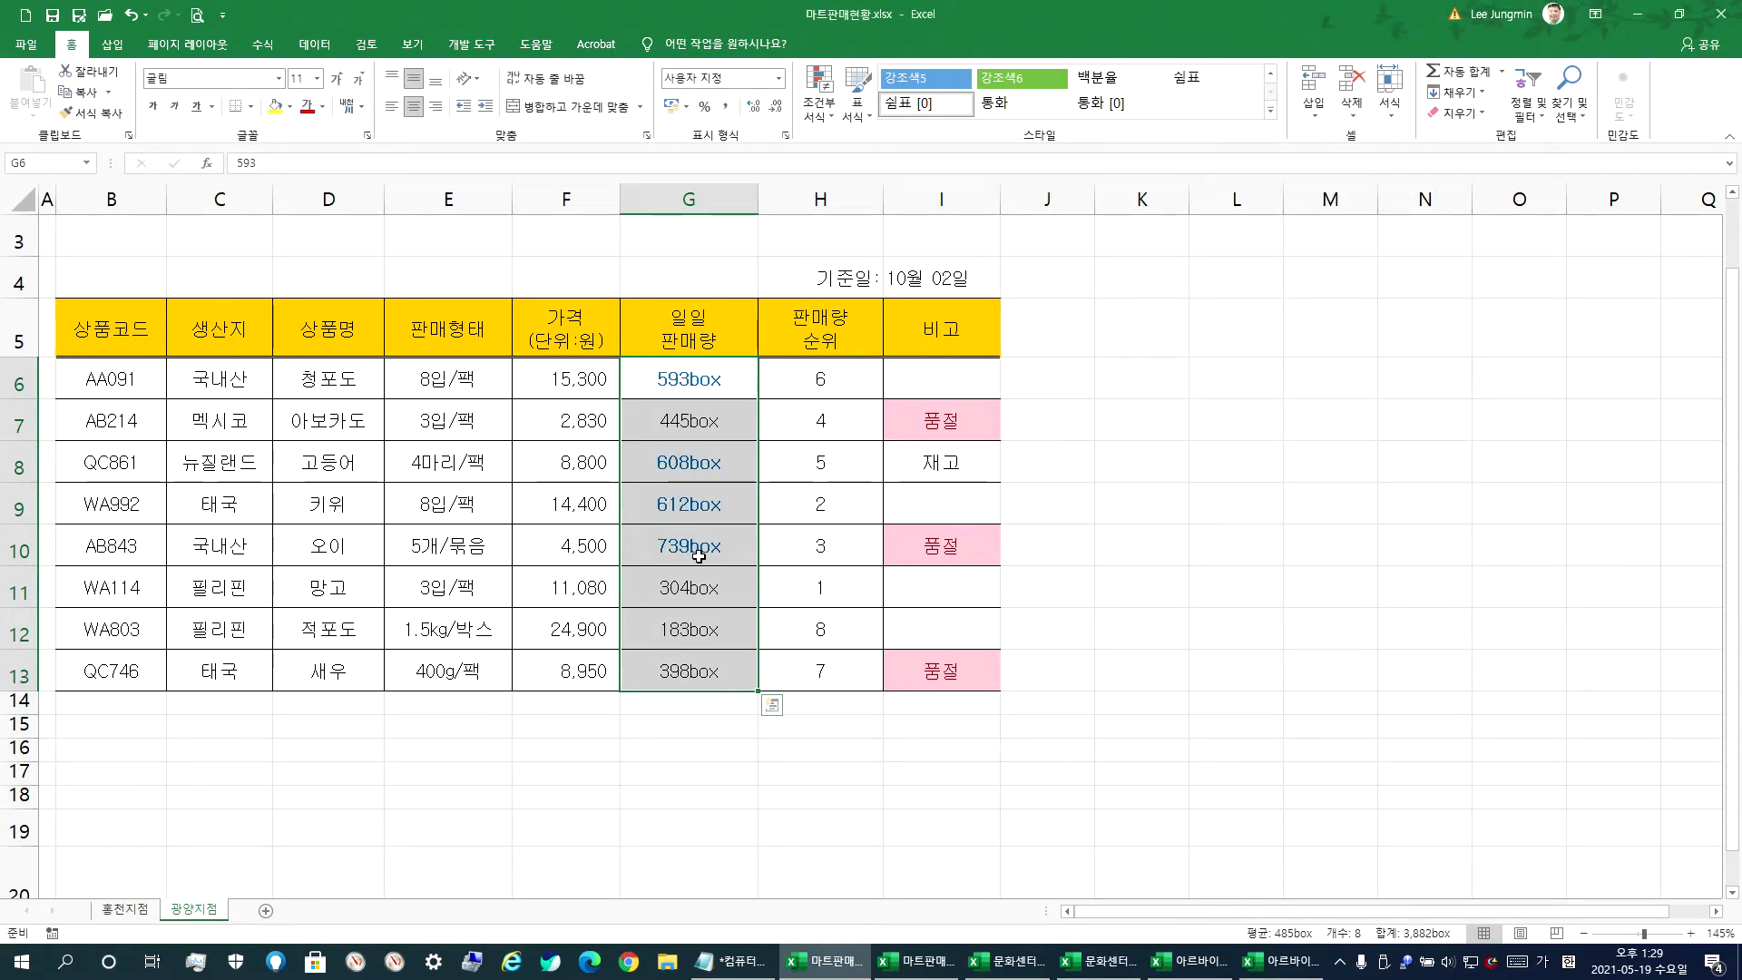
# - Go back to the Notepad notes, enlarge the text and select the phrase 행 전체에 대하여 in item 2
pyautogui.click(730, 960)
pyautogui.moveTo(34, 192); pyautogui.dragTo(227, 199)
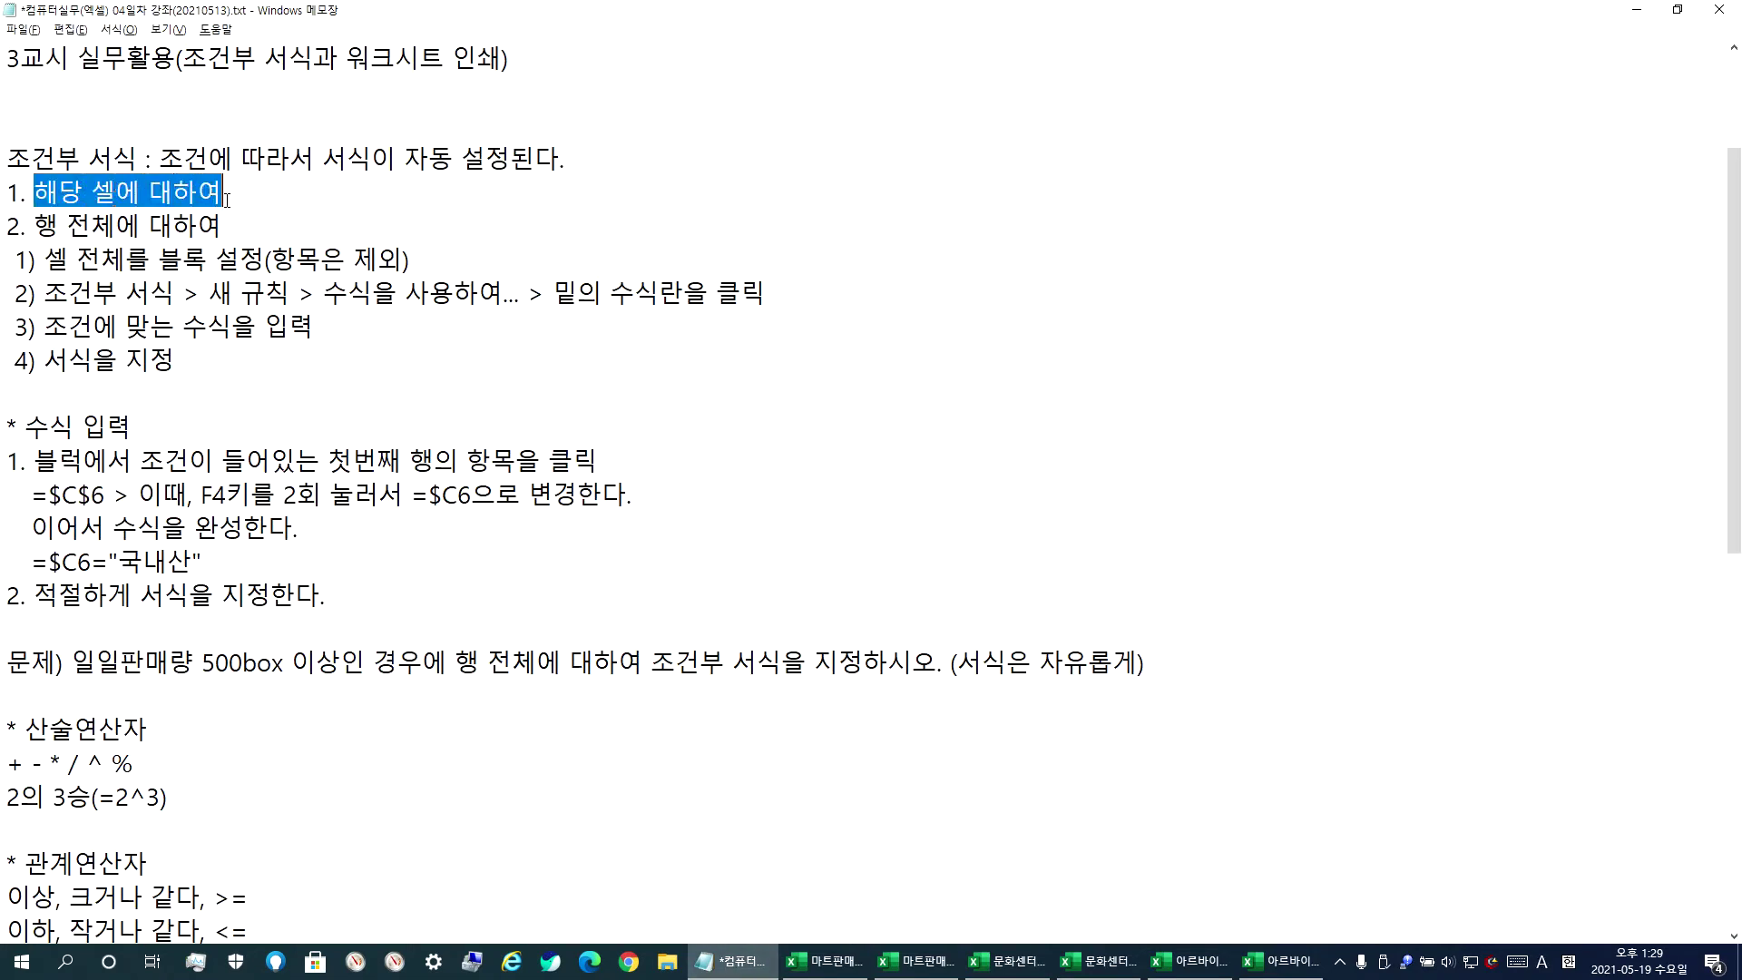
pyautogui.scroll(2, 298, 308)
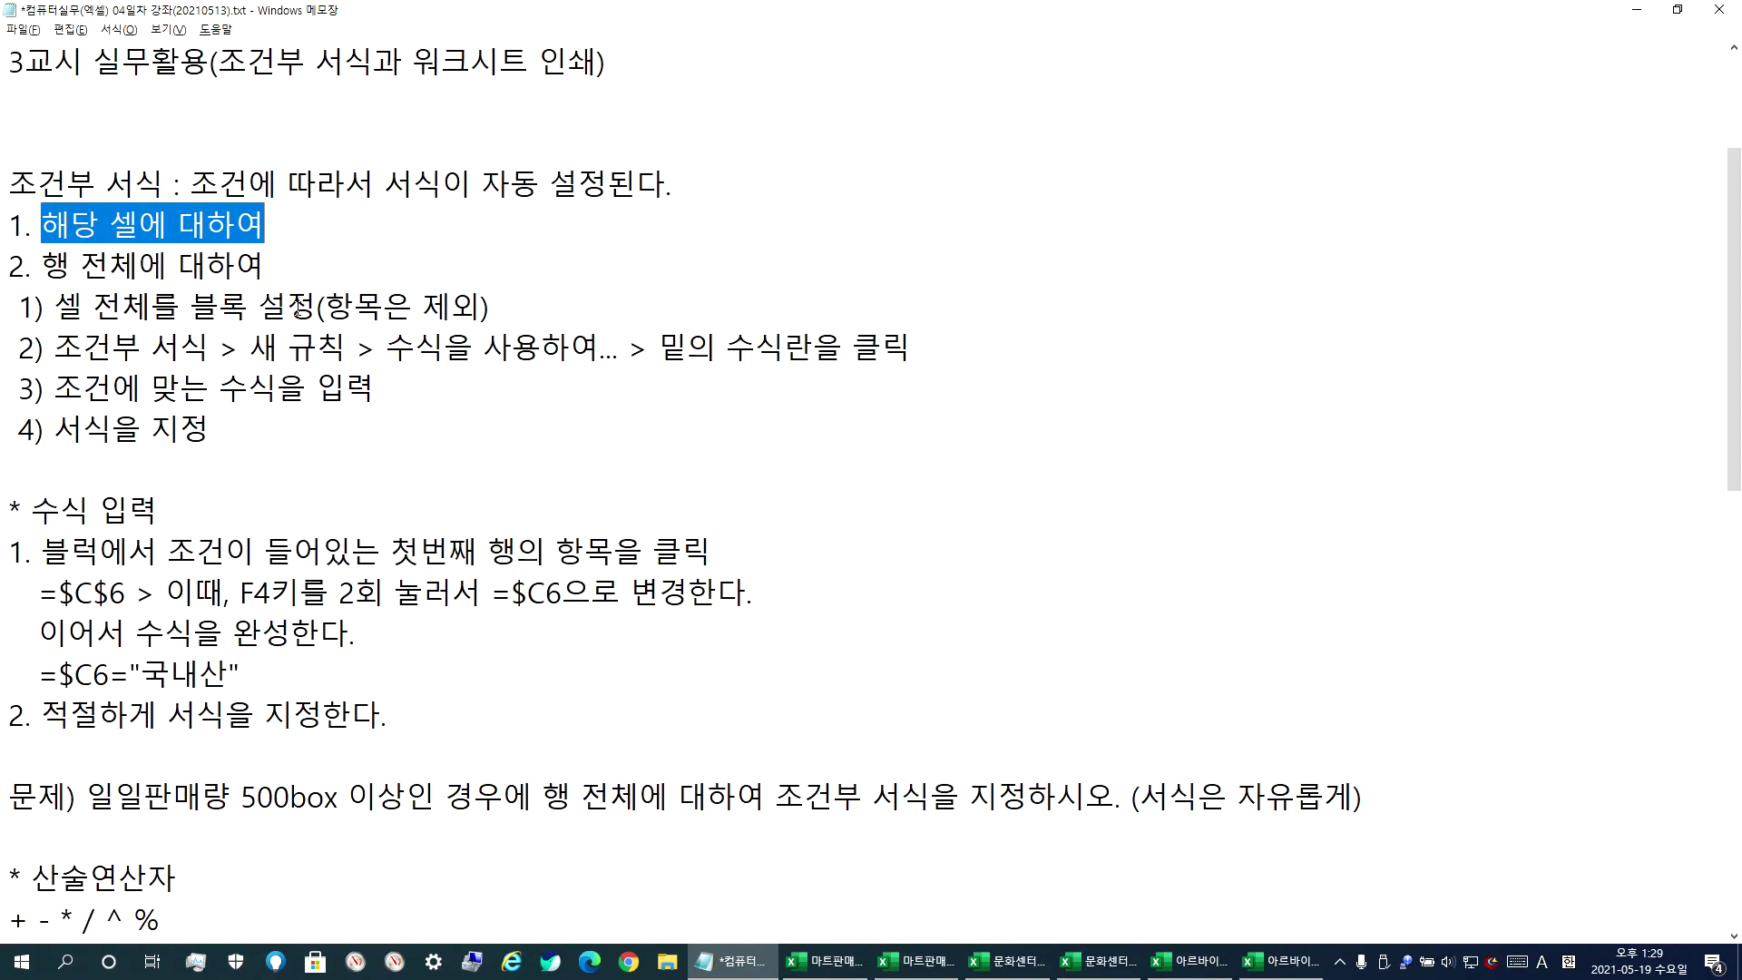
pyautogui.click(313, 235)
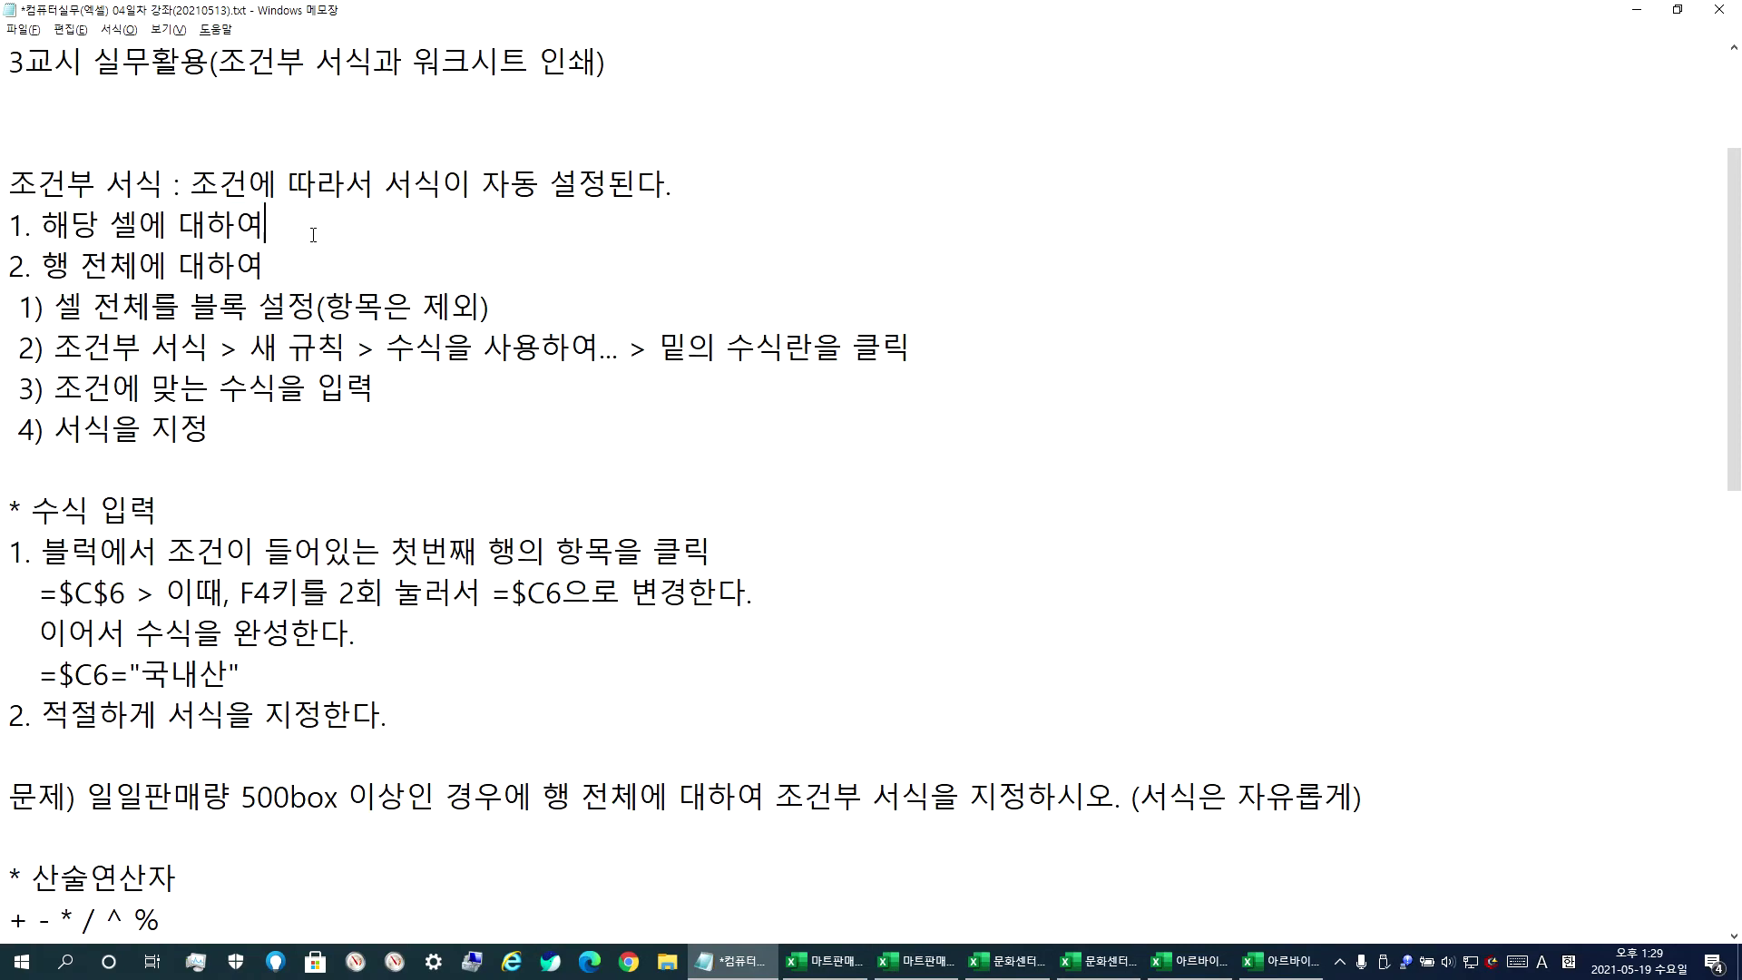
pyautogui.moveTo(54, 266); pyautogui.dragTo(266, 280)
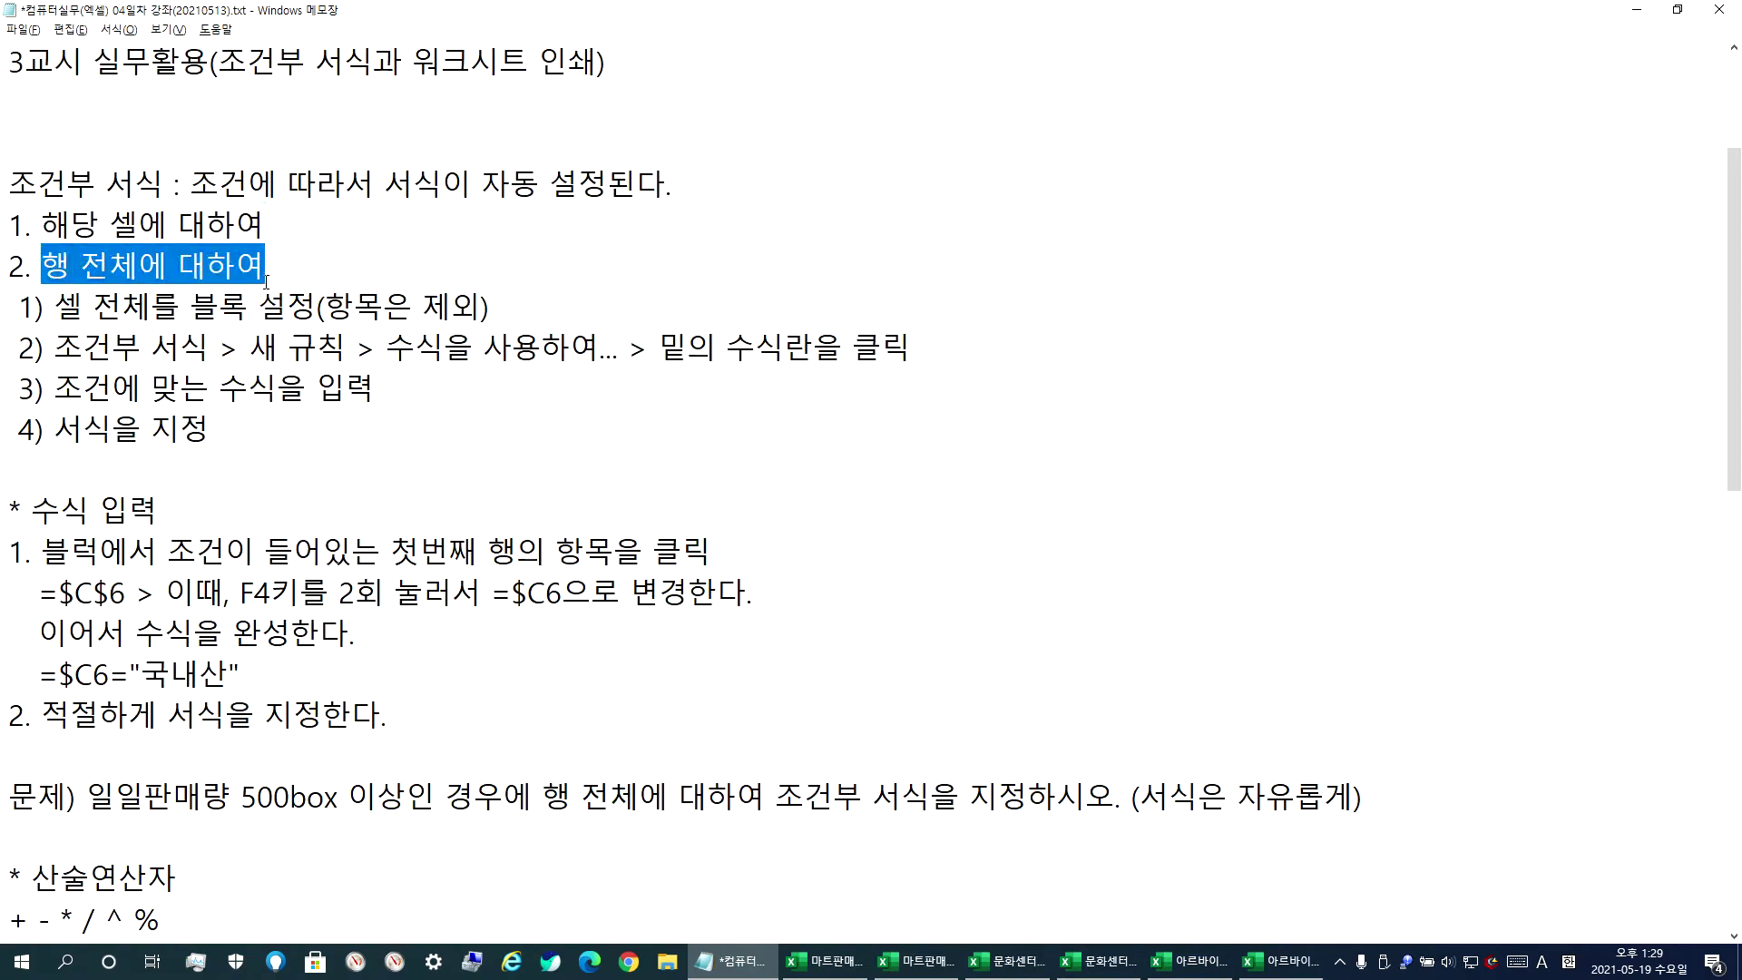
# - Return to the 광양지점 sheet and examine the full table rows whose 일일판매량 is 500 or more
pyautogui.click(824, 961)
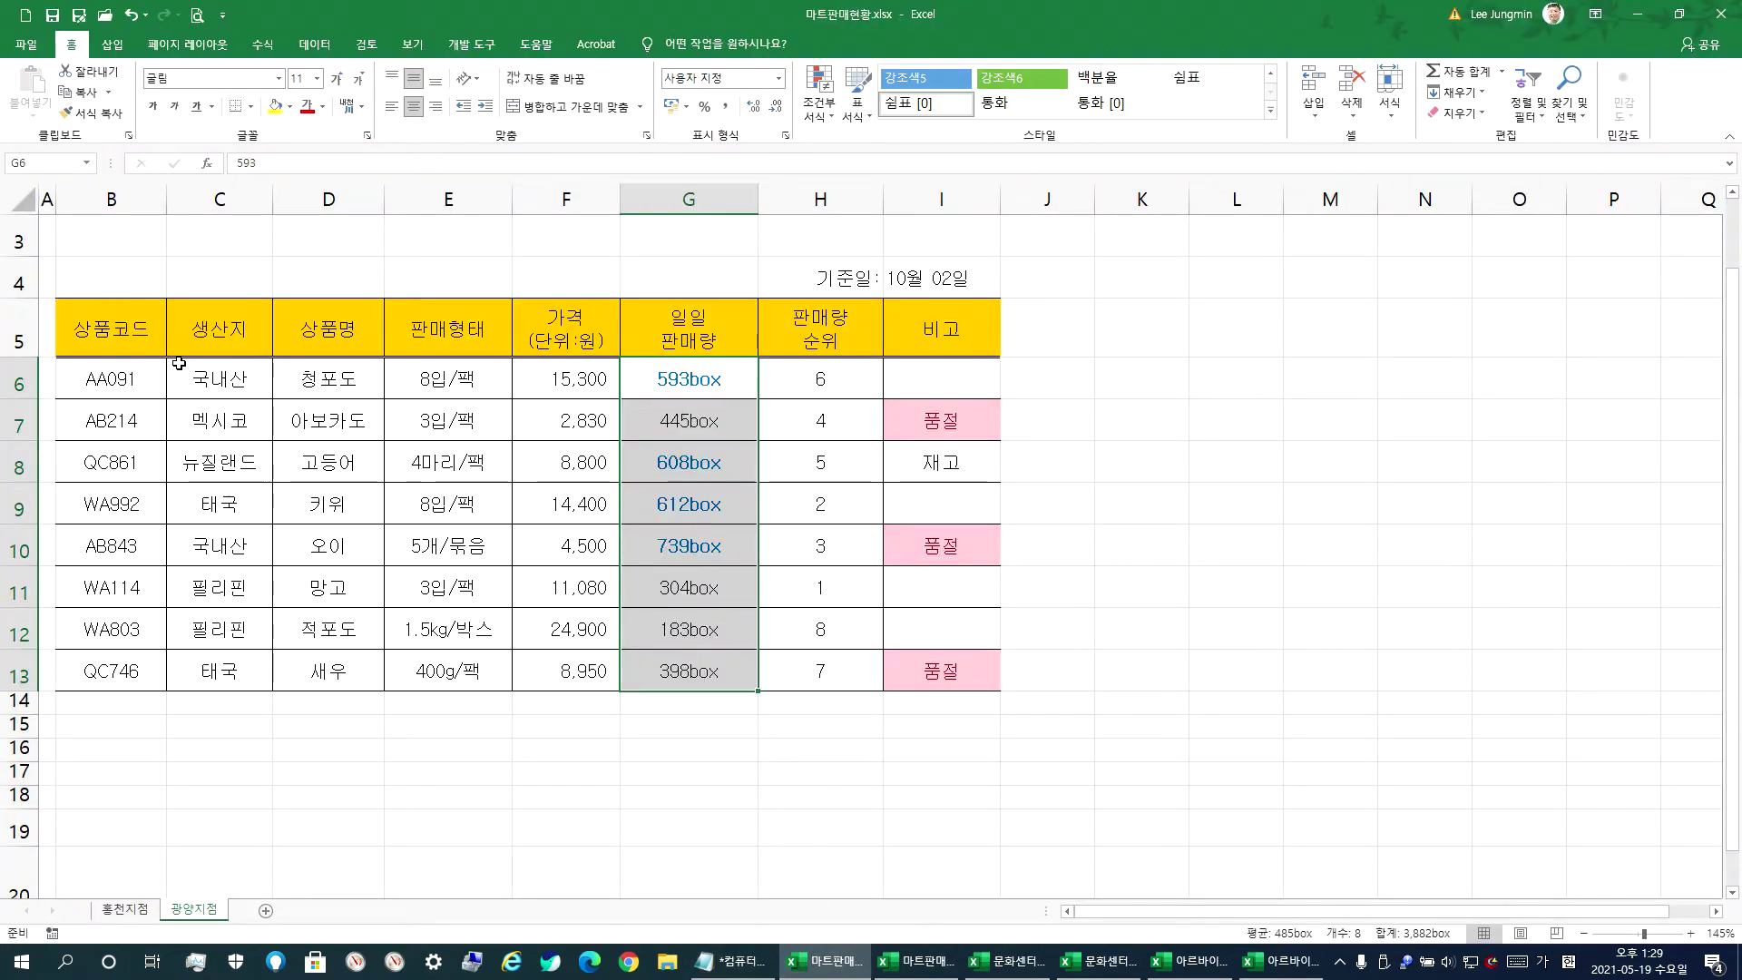
pyautogui.moveTo(95, 373); pyautogui.dragTo(926, 368)
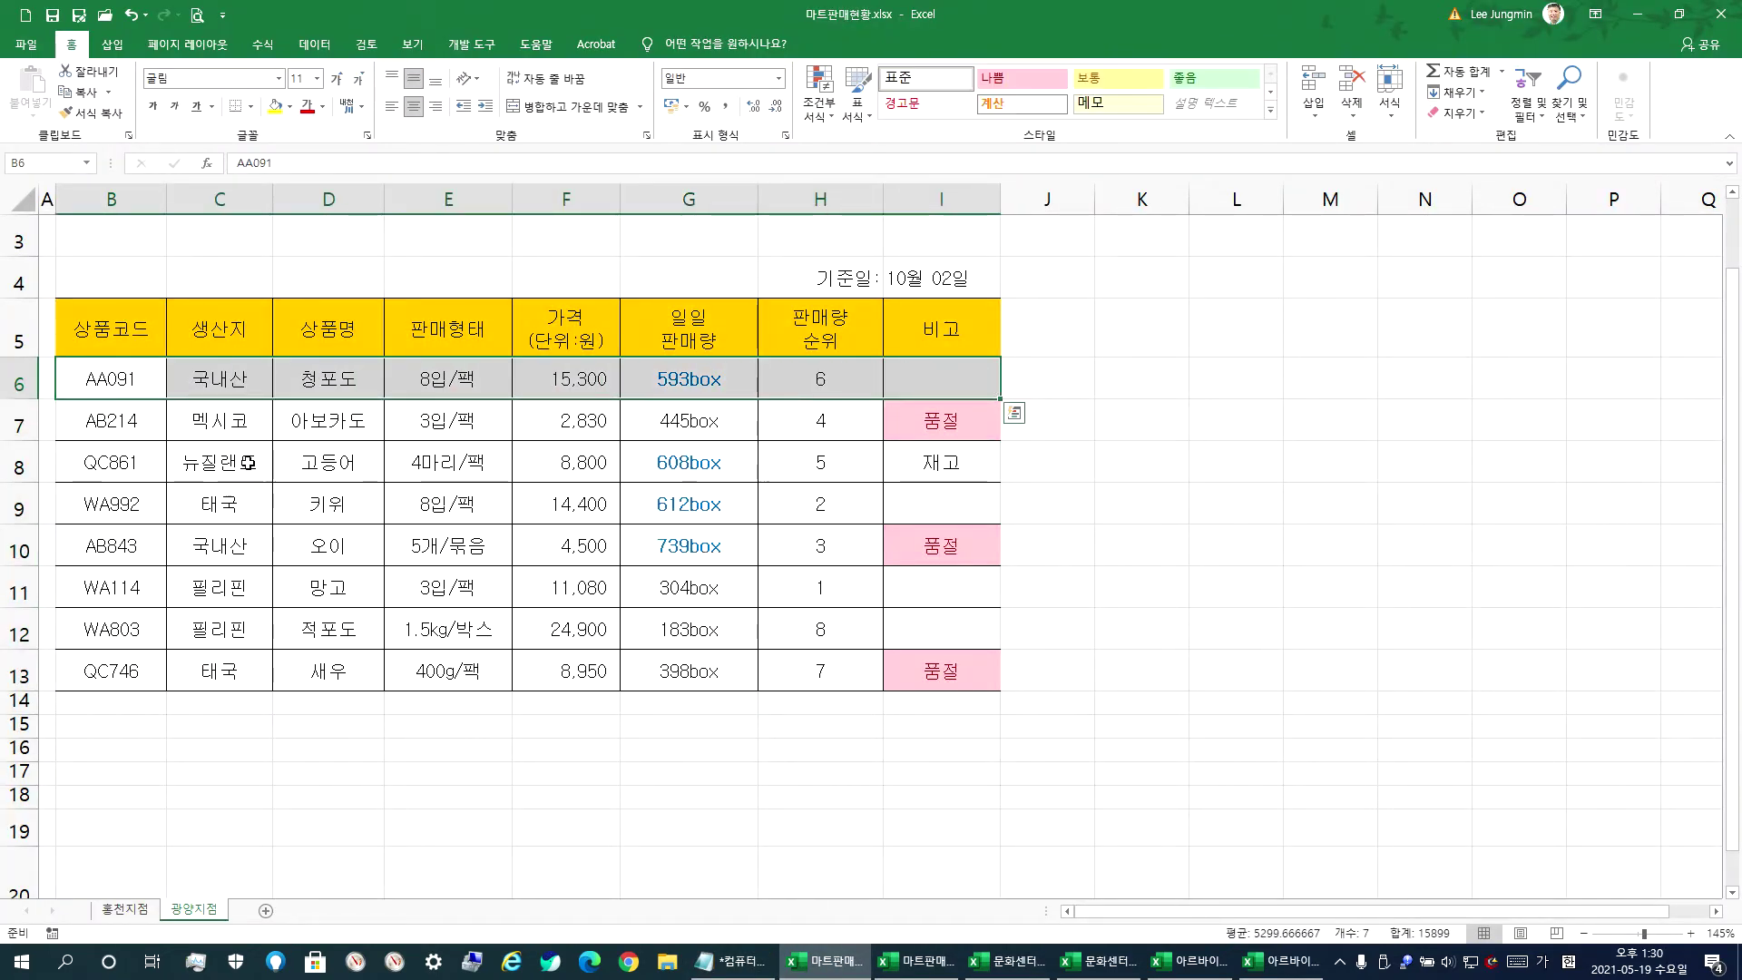
pyautogui.moveTo(136, 463); pyautogui.dragTo(926, 542)
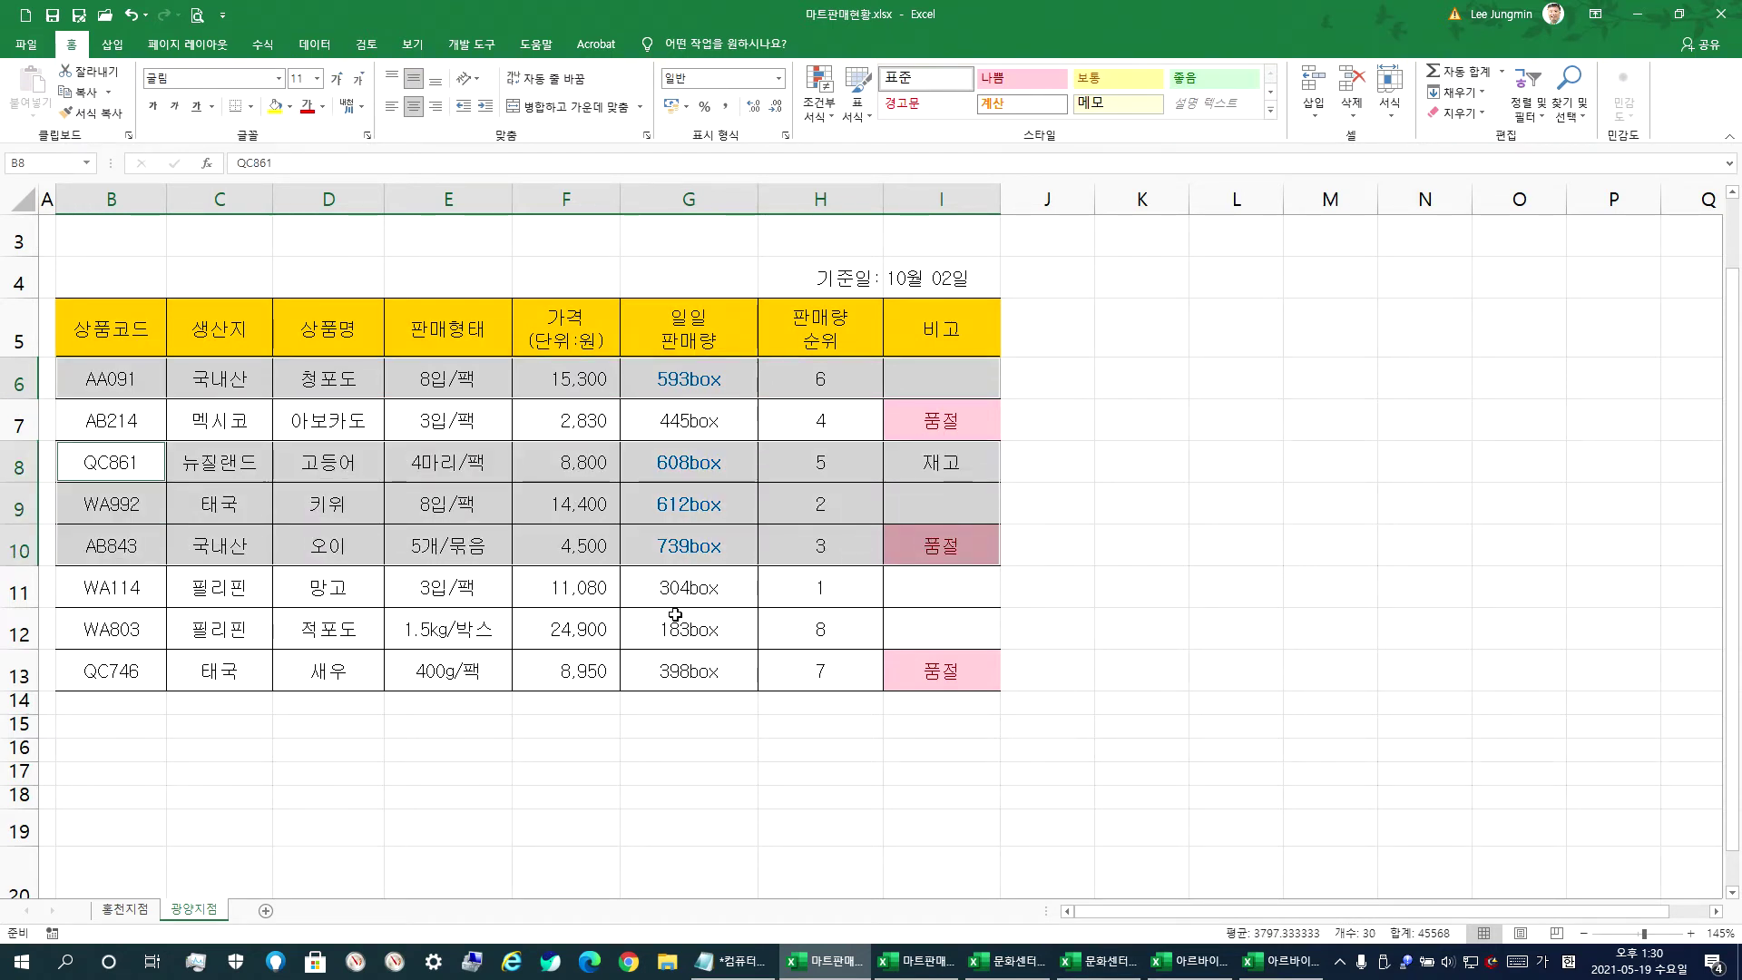
pyautogui.click(678, 422)
pyautogui.click(649, 560)
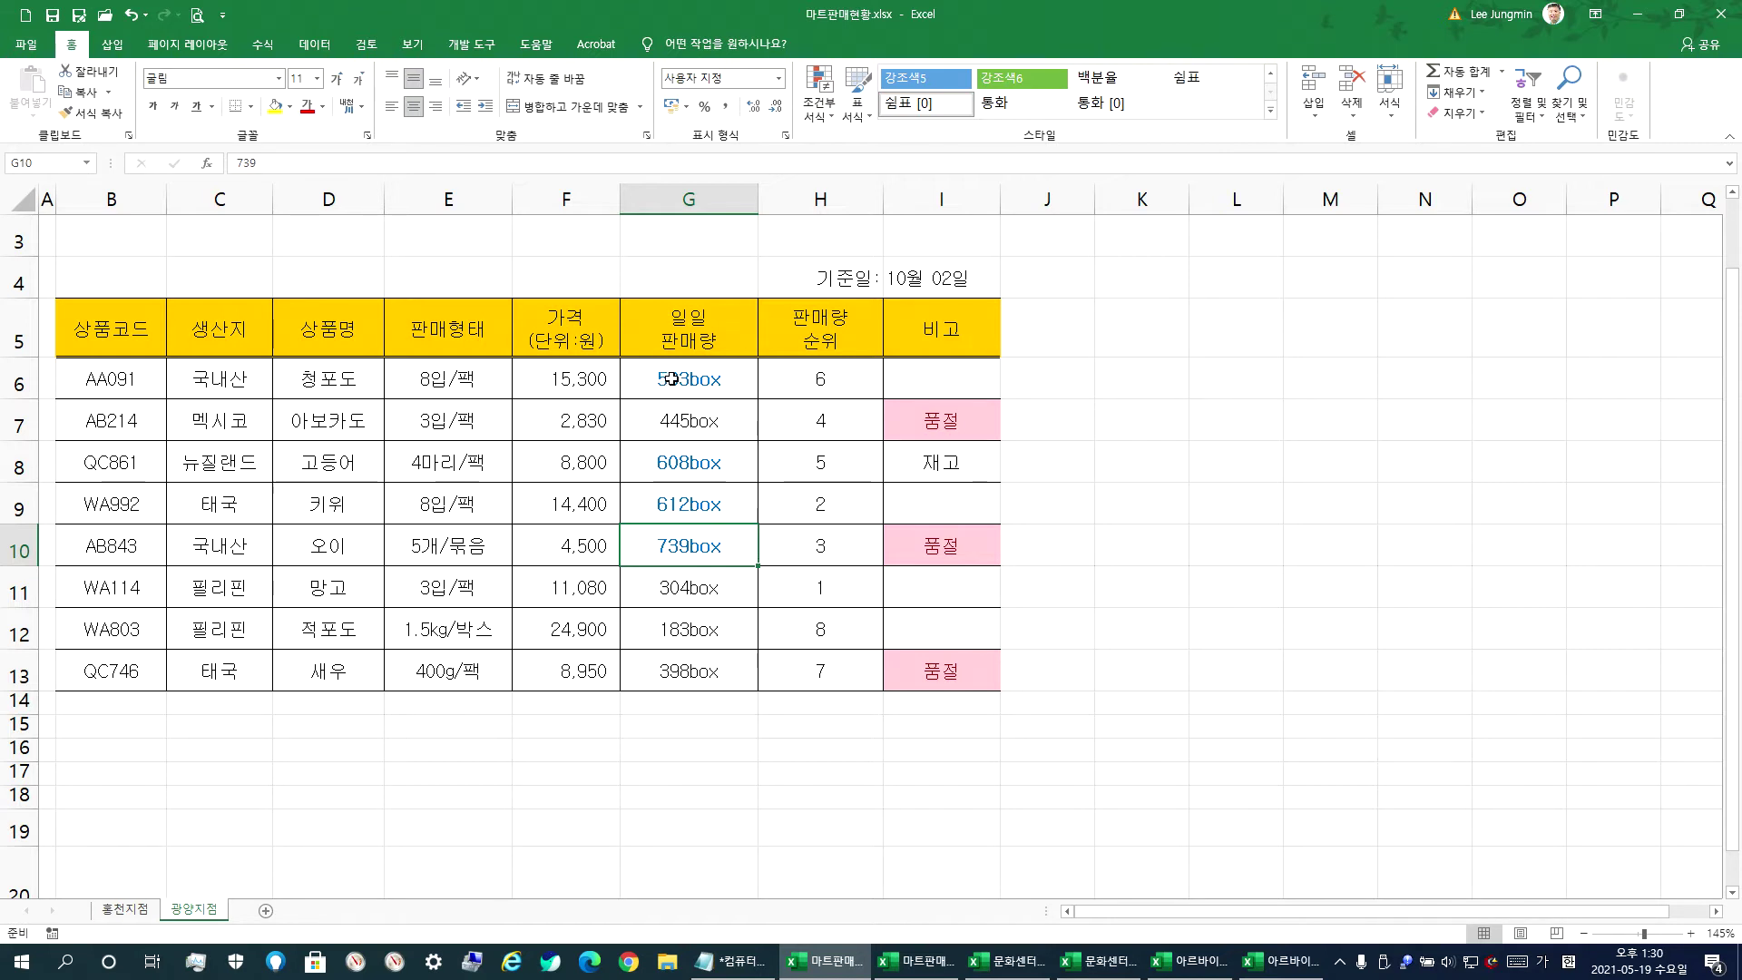
# - Edit the existing conditional formatting rule on the 일일판매량 cells G6:G13 so that it applies to values >= 600
pyautogui.moveTo(671, 379); pyautogui.dragTo(671, 670)
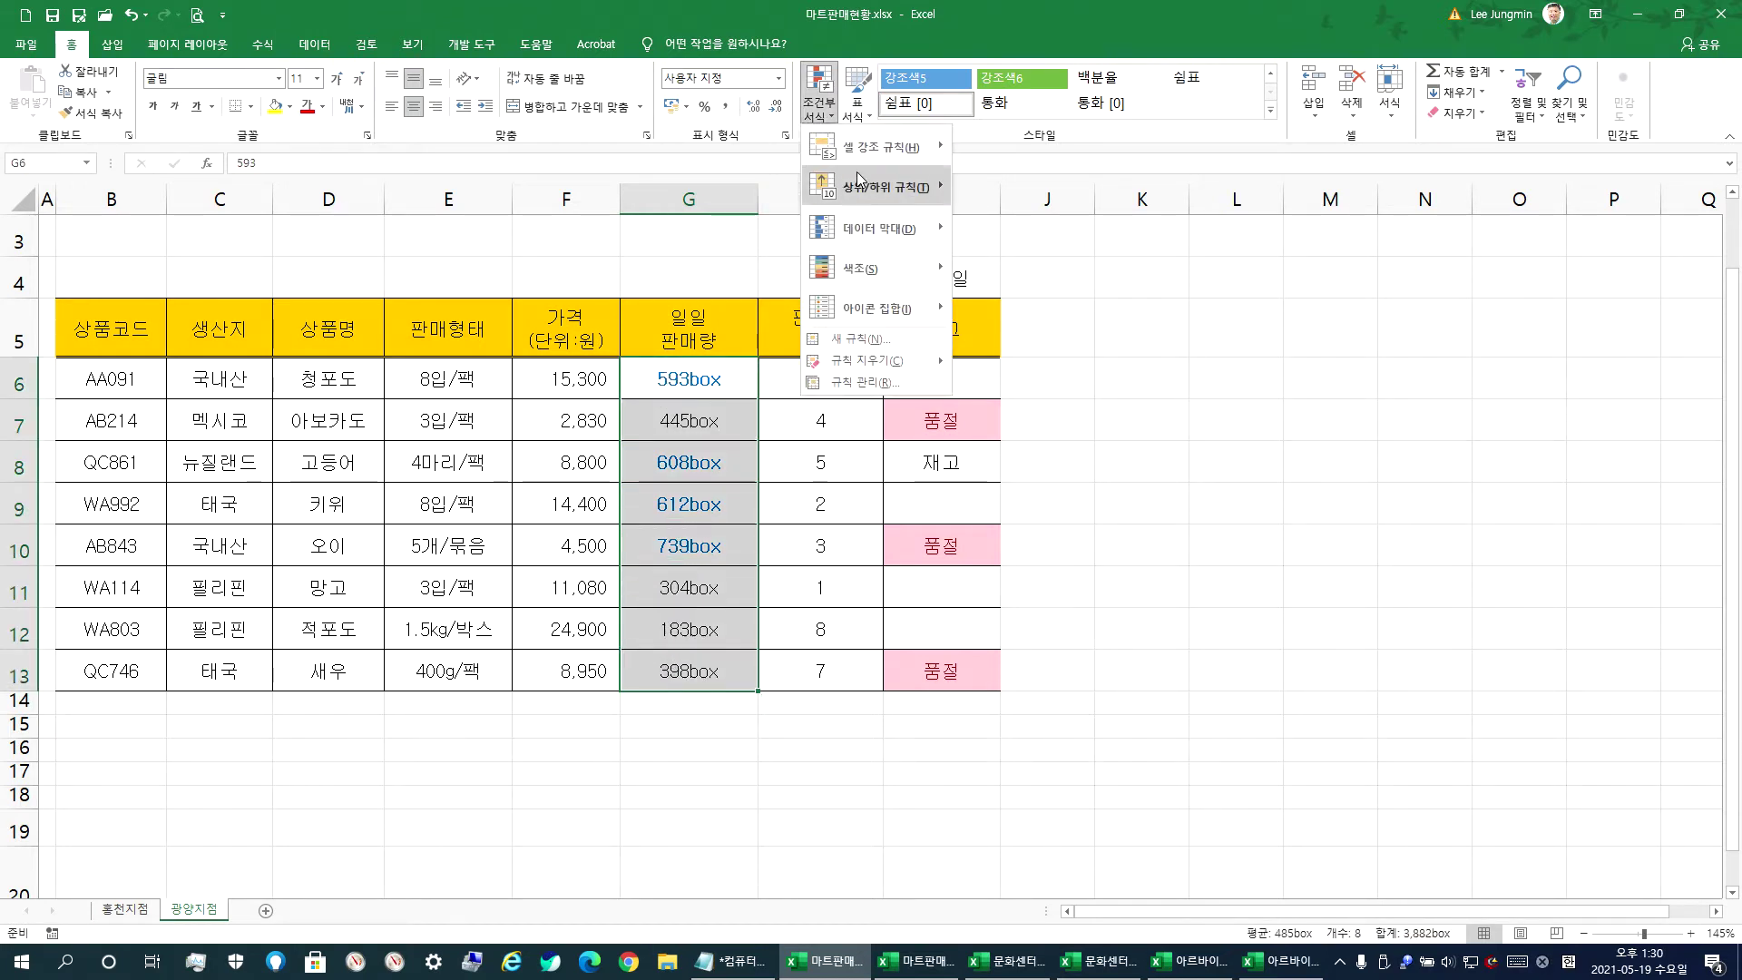
pyautogui.click(860, 384)
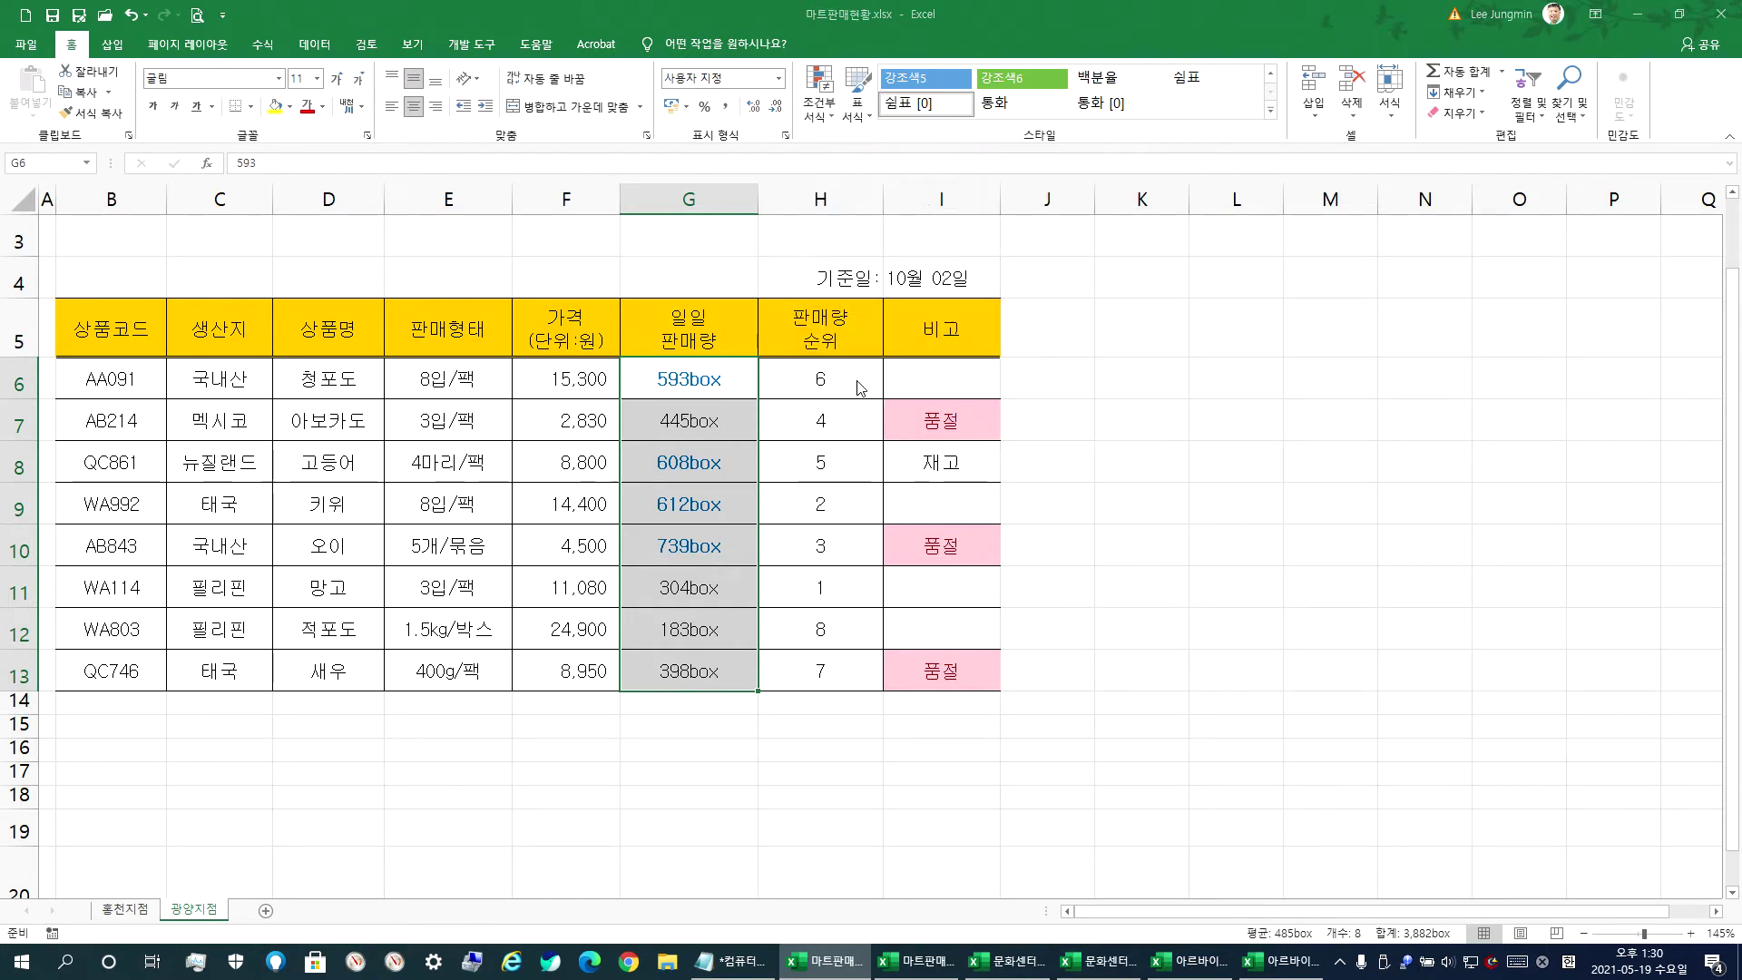
pyautogui.click(1023, 341)
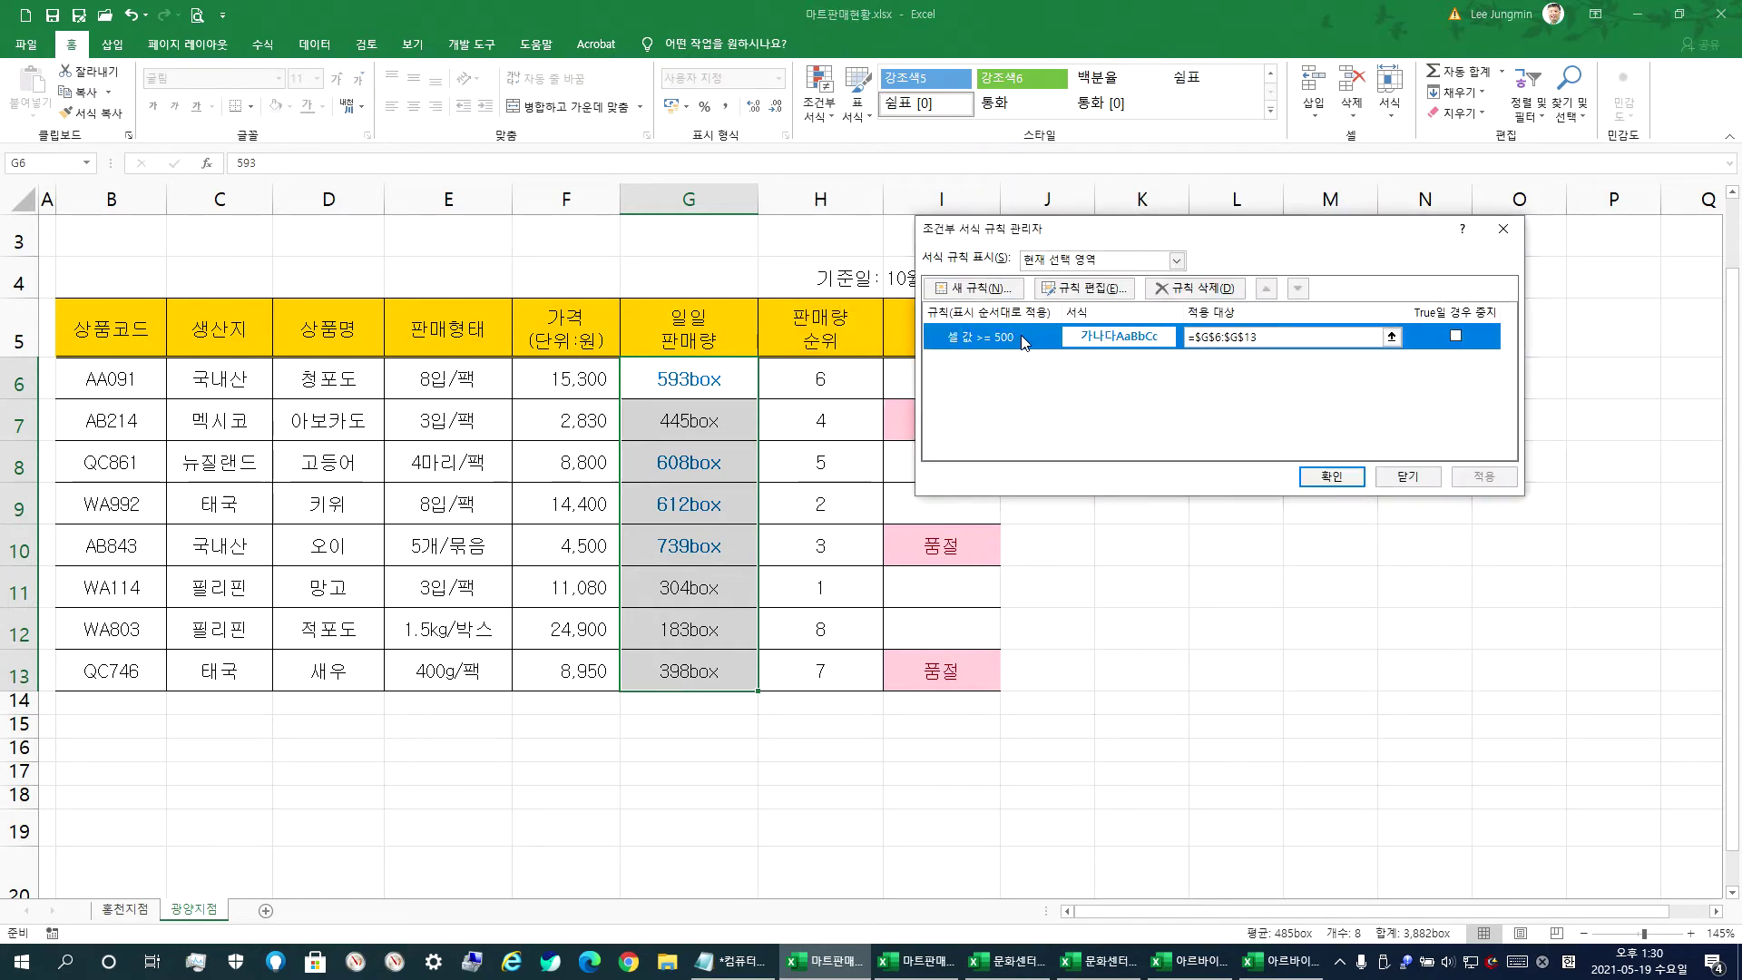
pyautogui.click(1116, 288)
pyautogui.click(1224, 414)
pyautogui.write('+')
pyautogui.press('Left')
pyautogui.press('Left')
pyautogui.press('BackSpace')
pyautogui.press('BackSpace')
pyautogui.press('BackSpace')
pyautogui.press('BackSpace')
pyautogui.press('BackSpace')
pyautogui.press('BackSpace')
pyautogui.write('6')
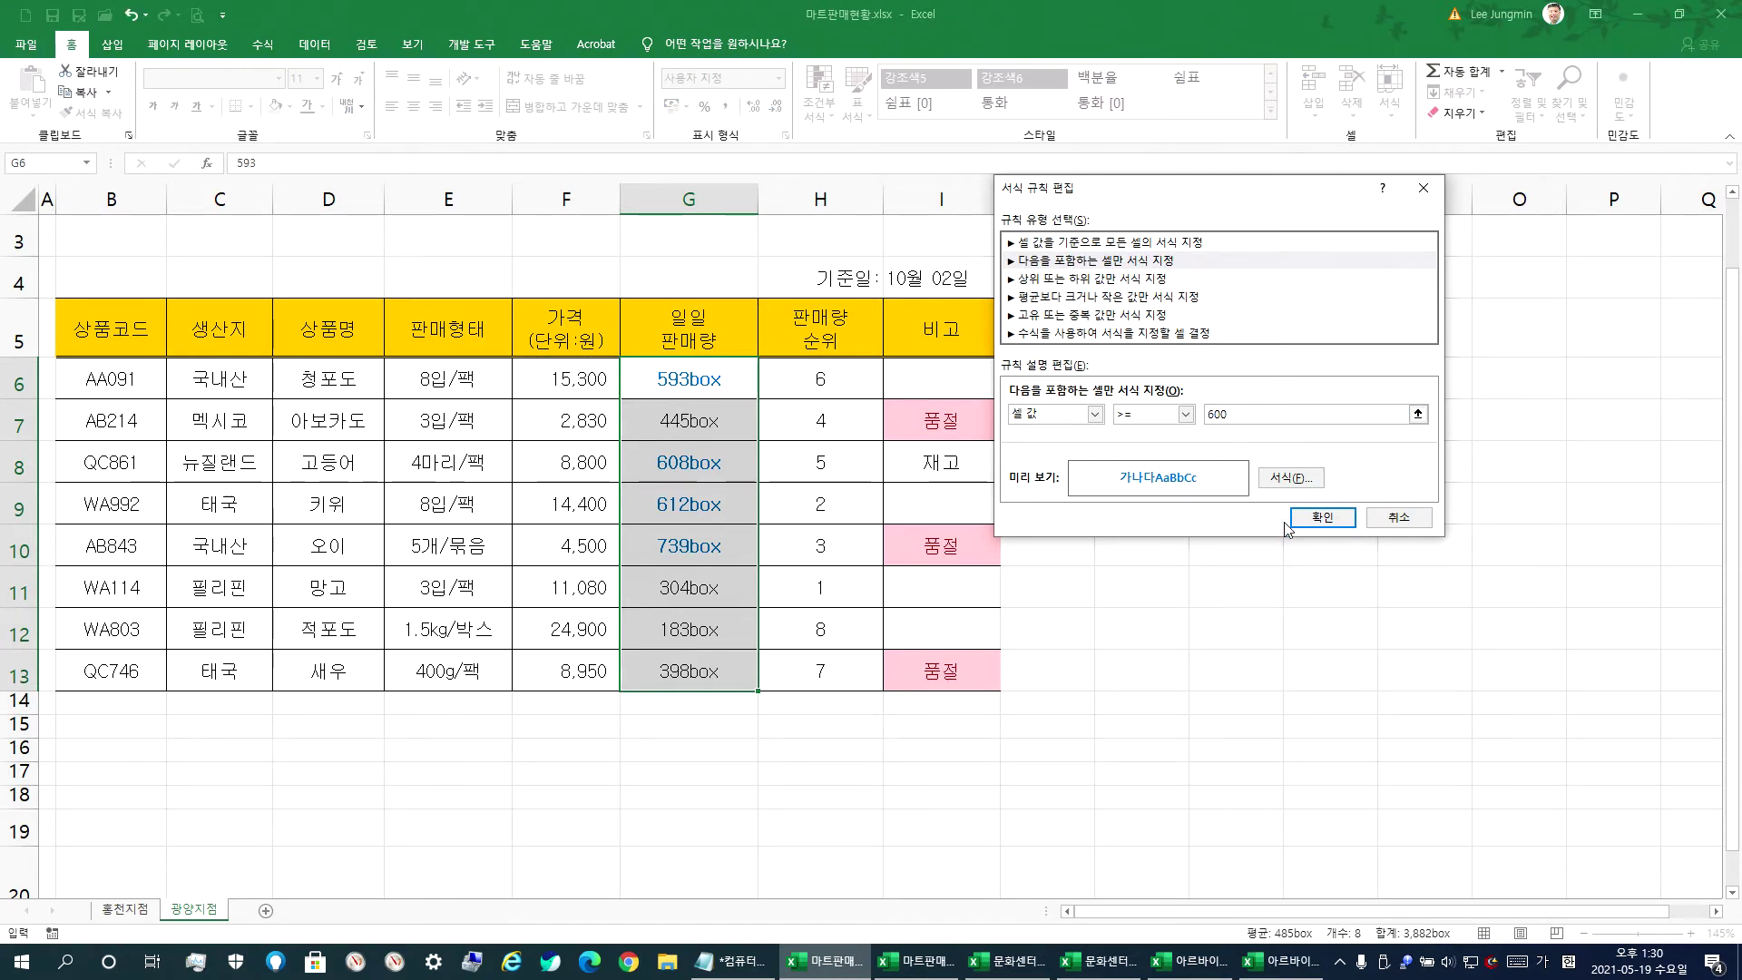
pyautogui.click(1320, 518)
pyautogui.click(1330, 477)
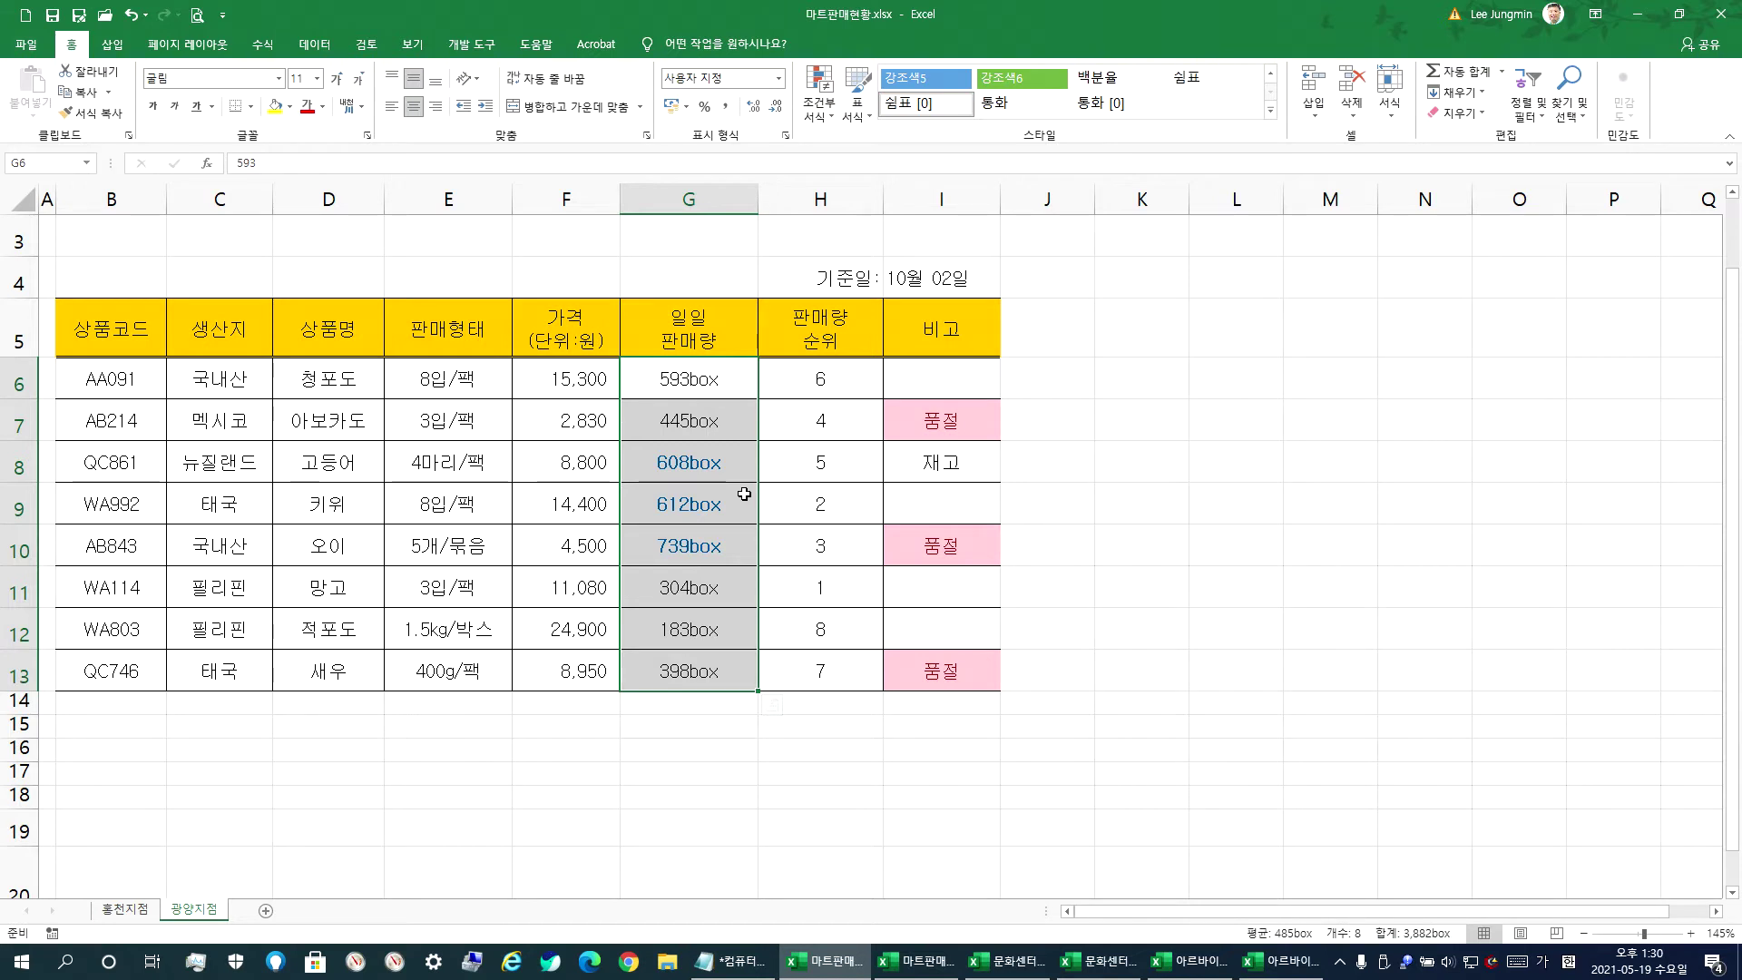
# - Clear the conditional formatting rules from the selected 일일판매량 cells and from the entire 광양지점 sheet
pyautogui.click(819, 95)
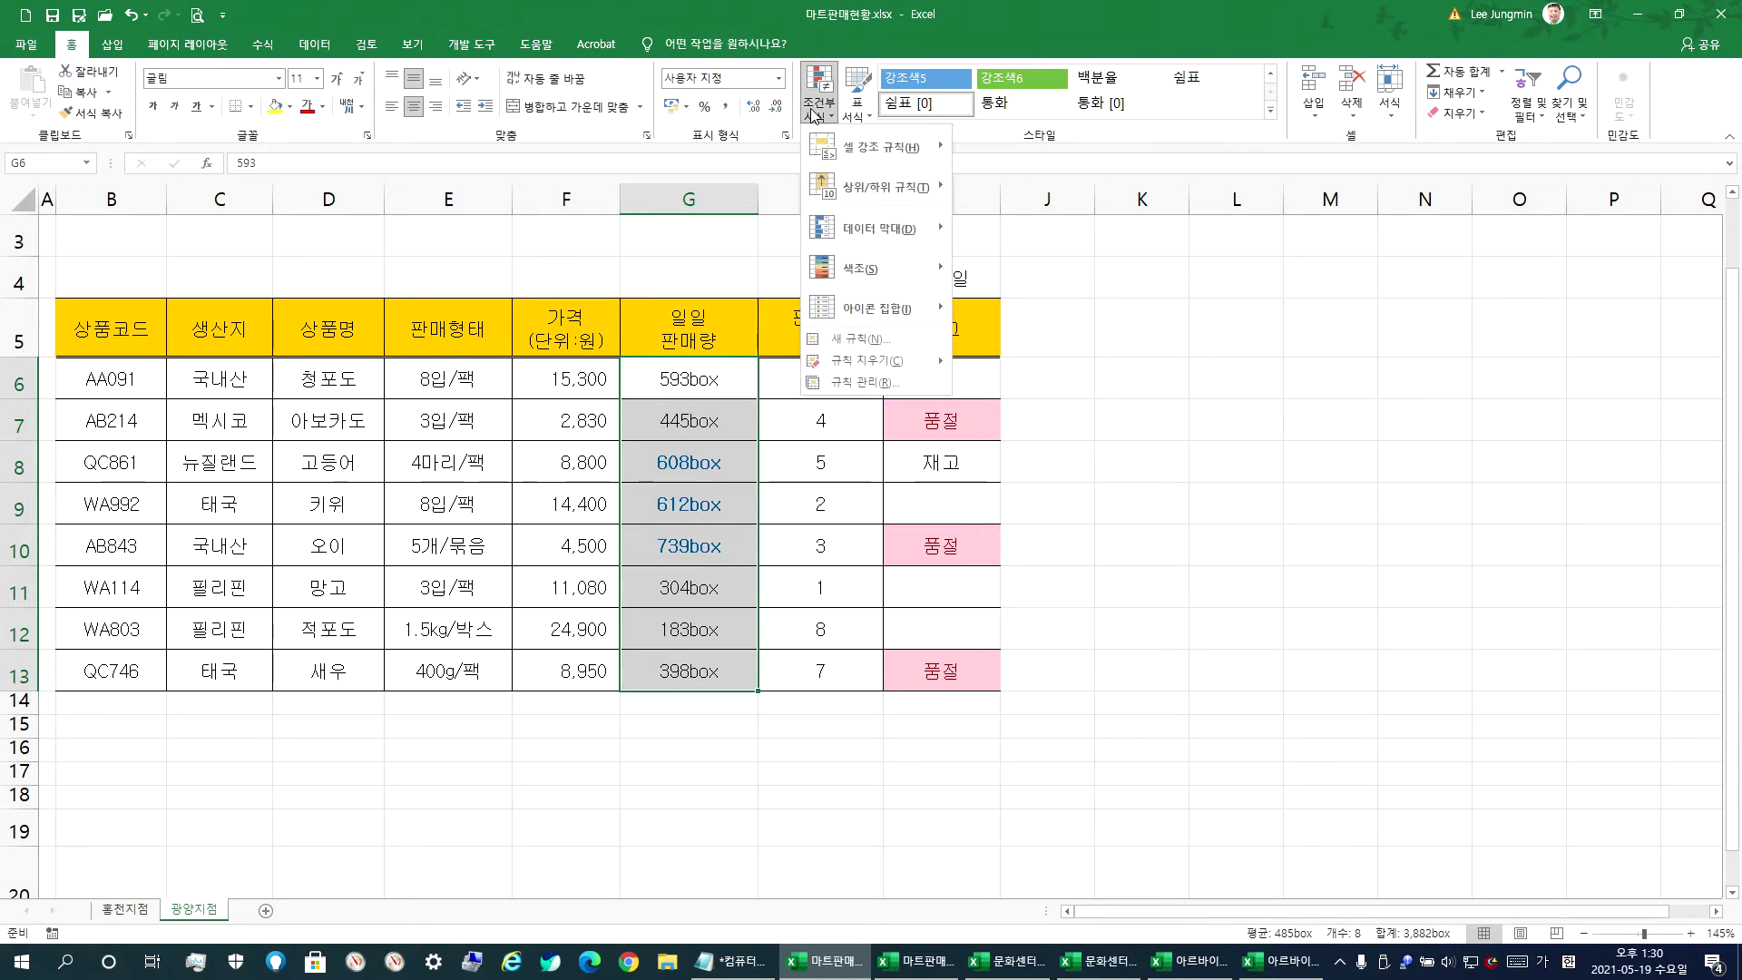
pyautogui.moveTo(849, 362)
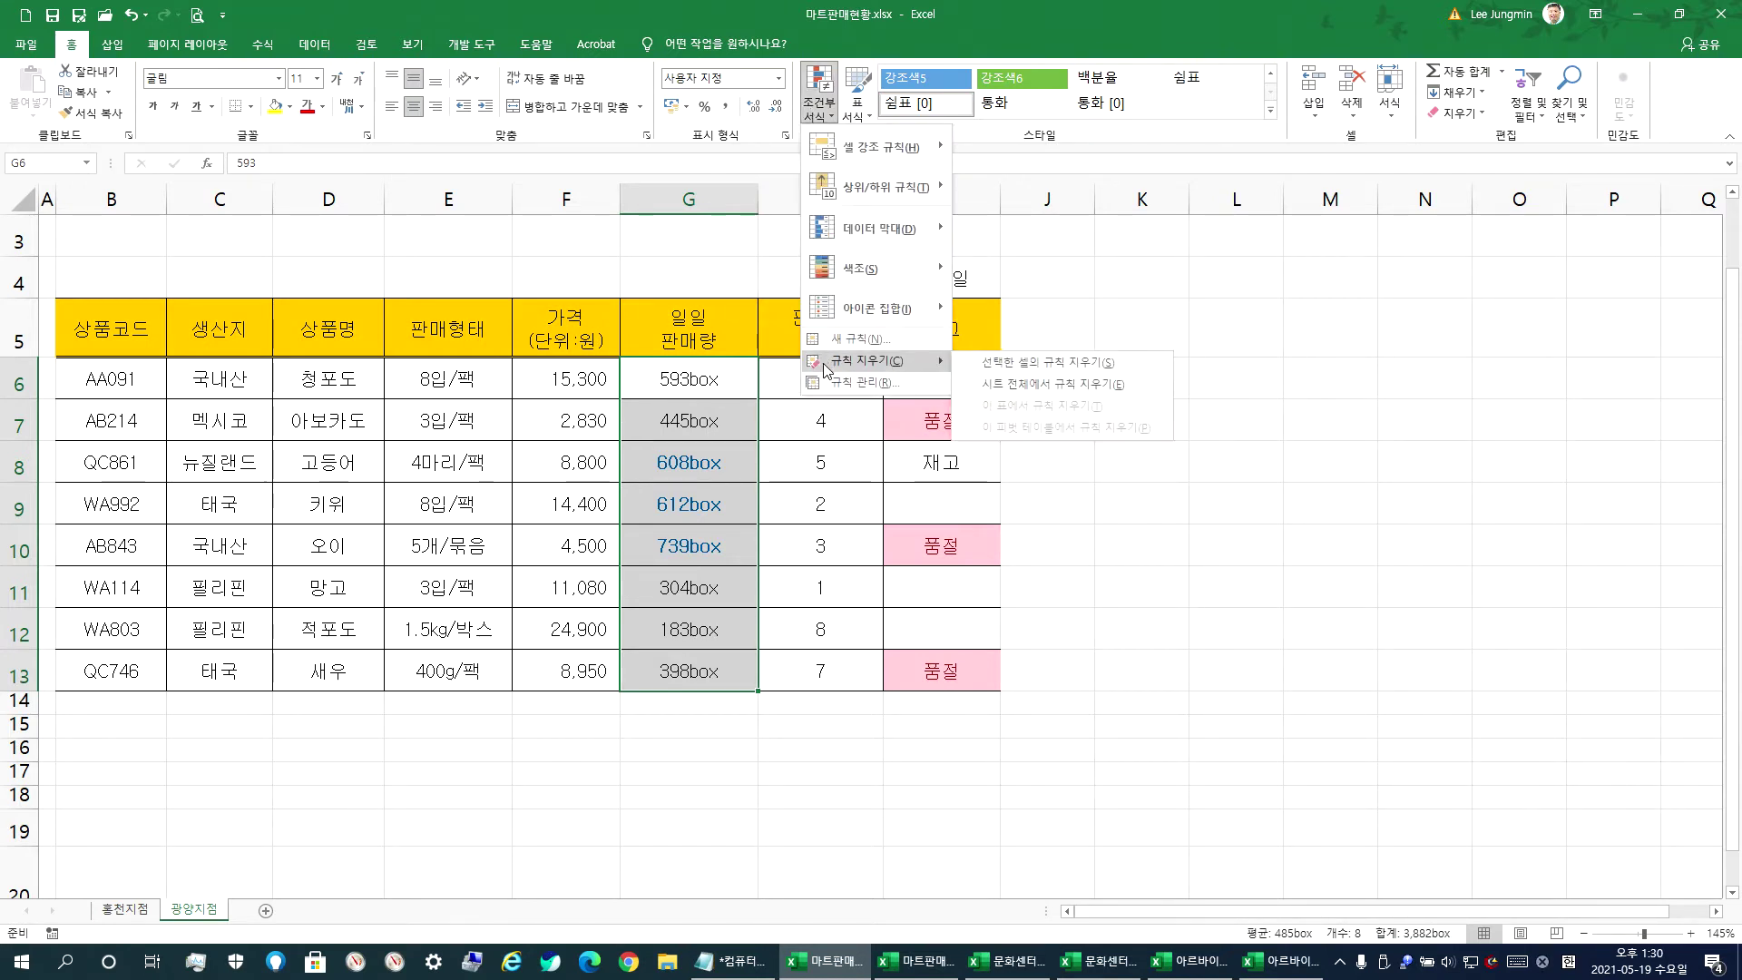
pyautogui.click(995, 373)
pyautogui.click(819, 95)
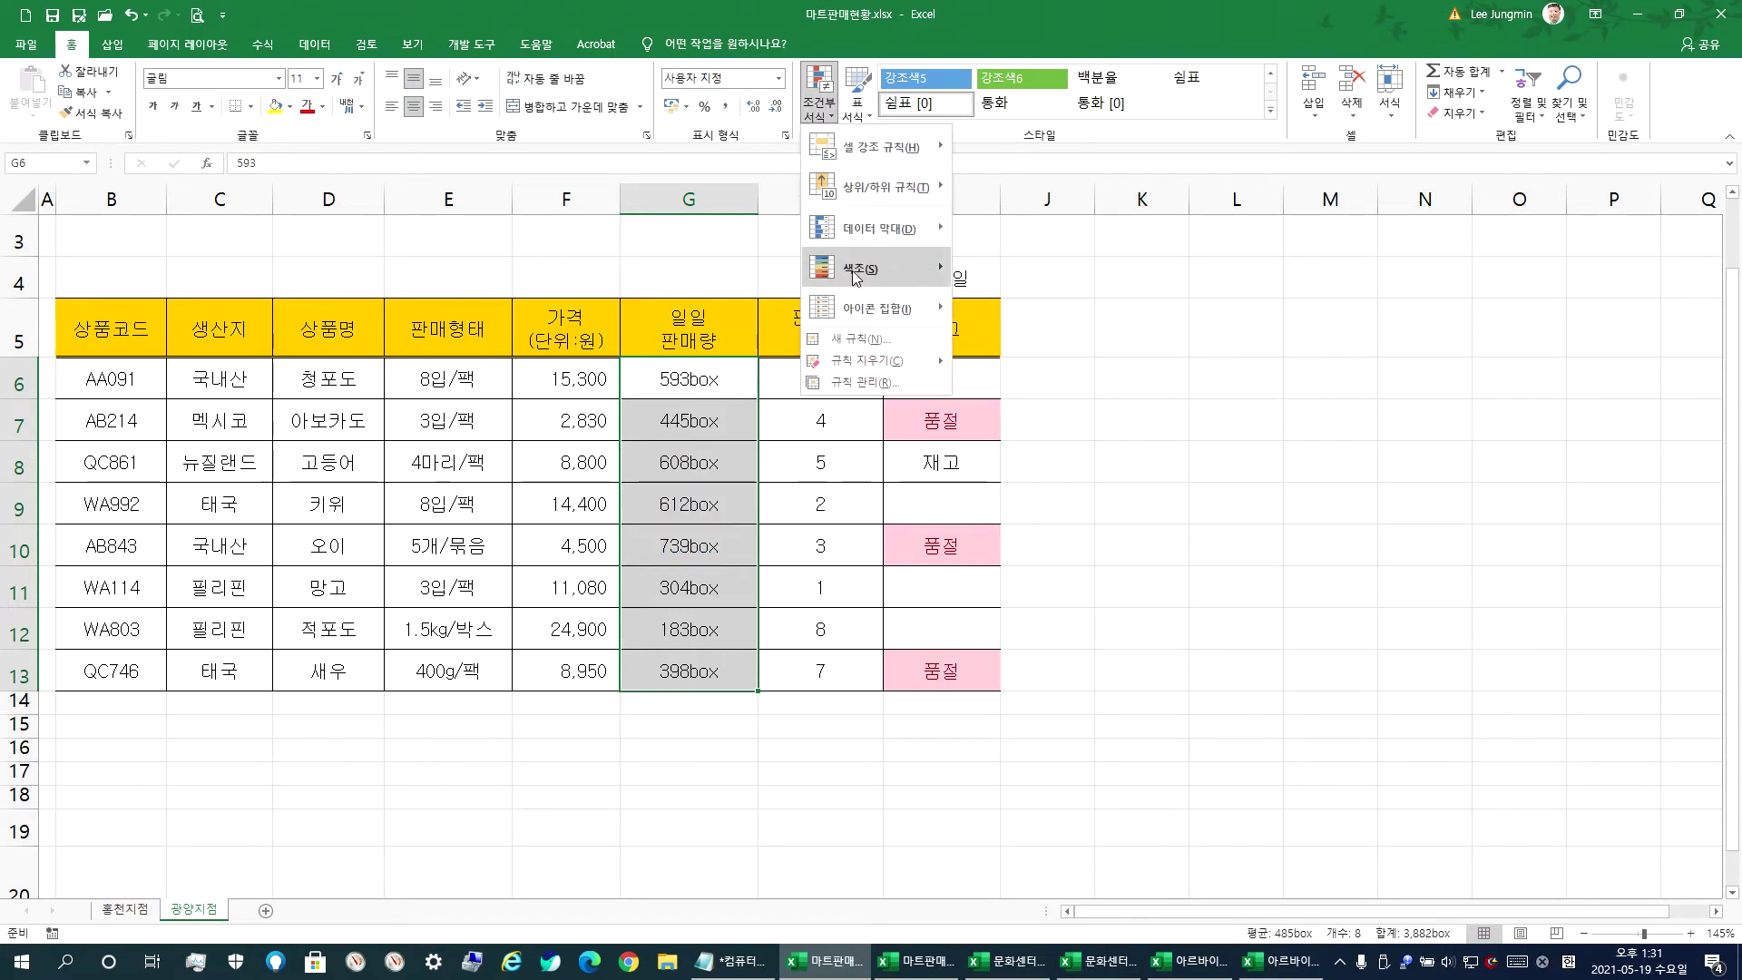
pyautogui.moveTo(862, 361)
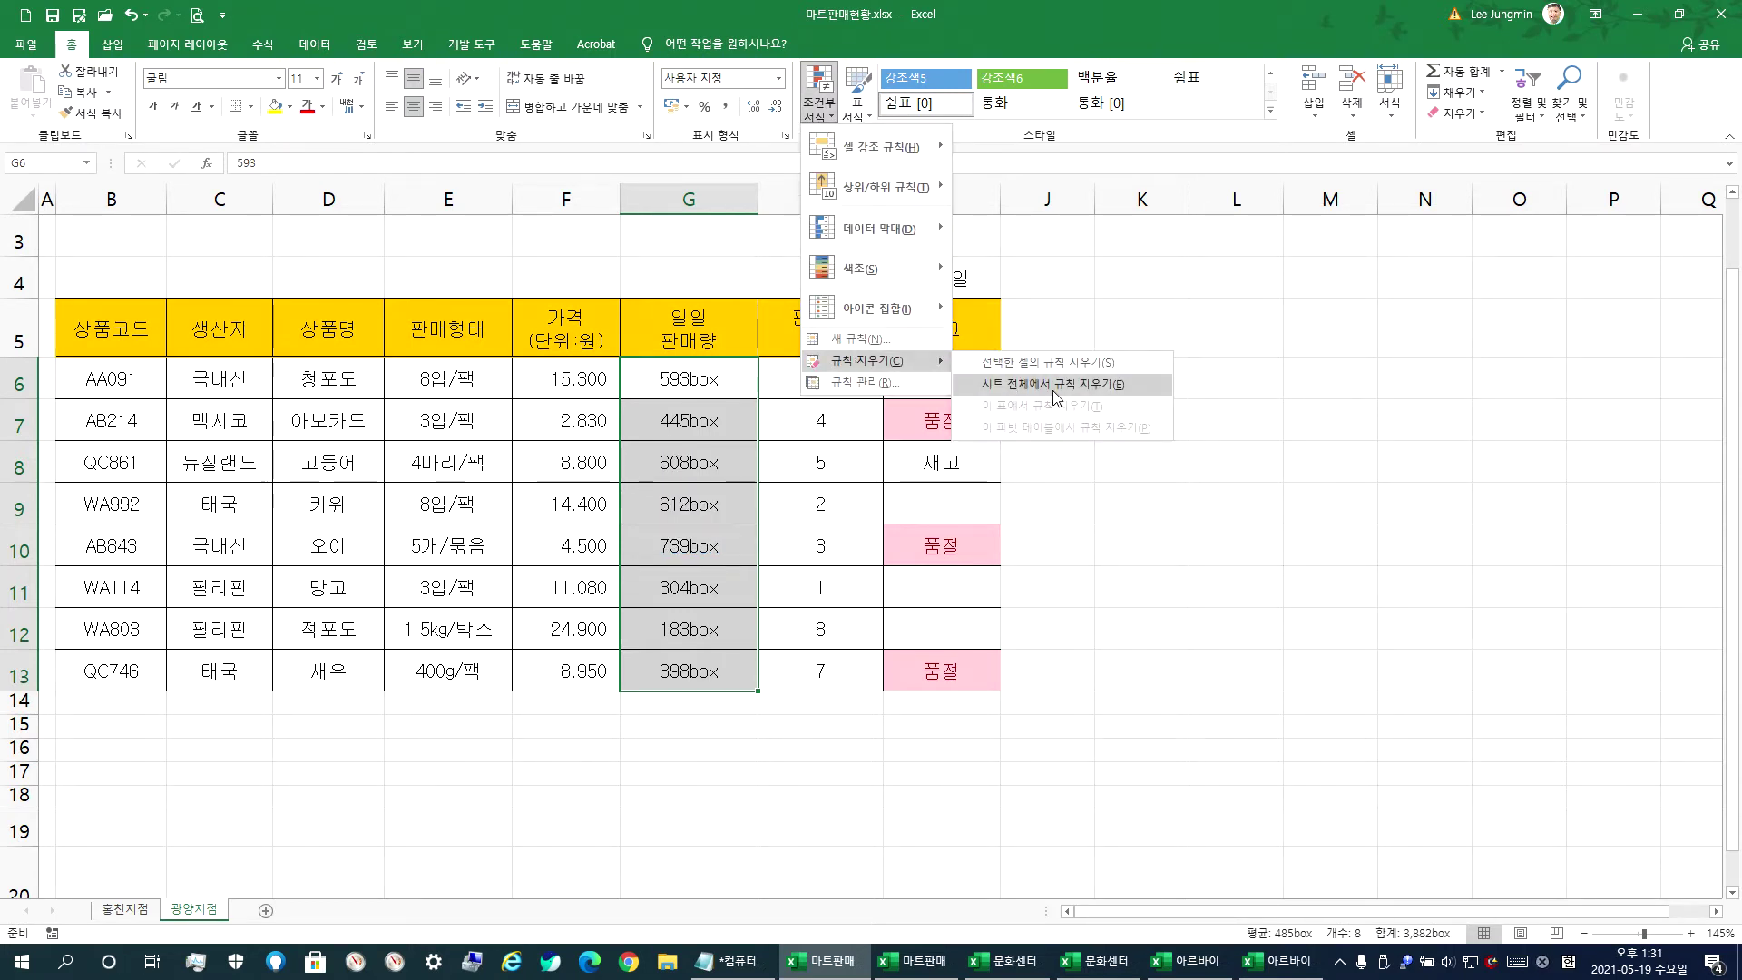
pyautogui.click(1055, 394)
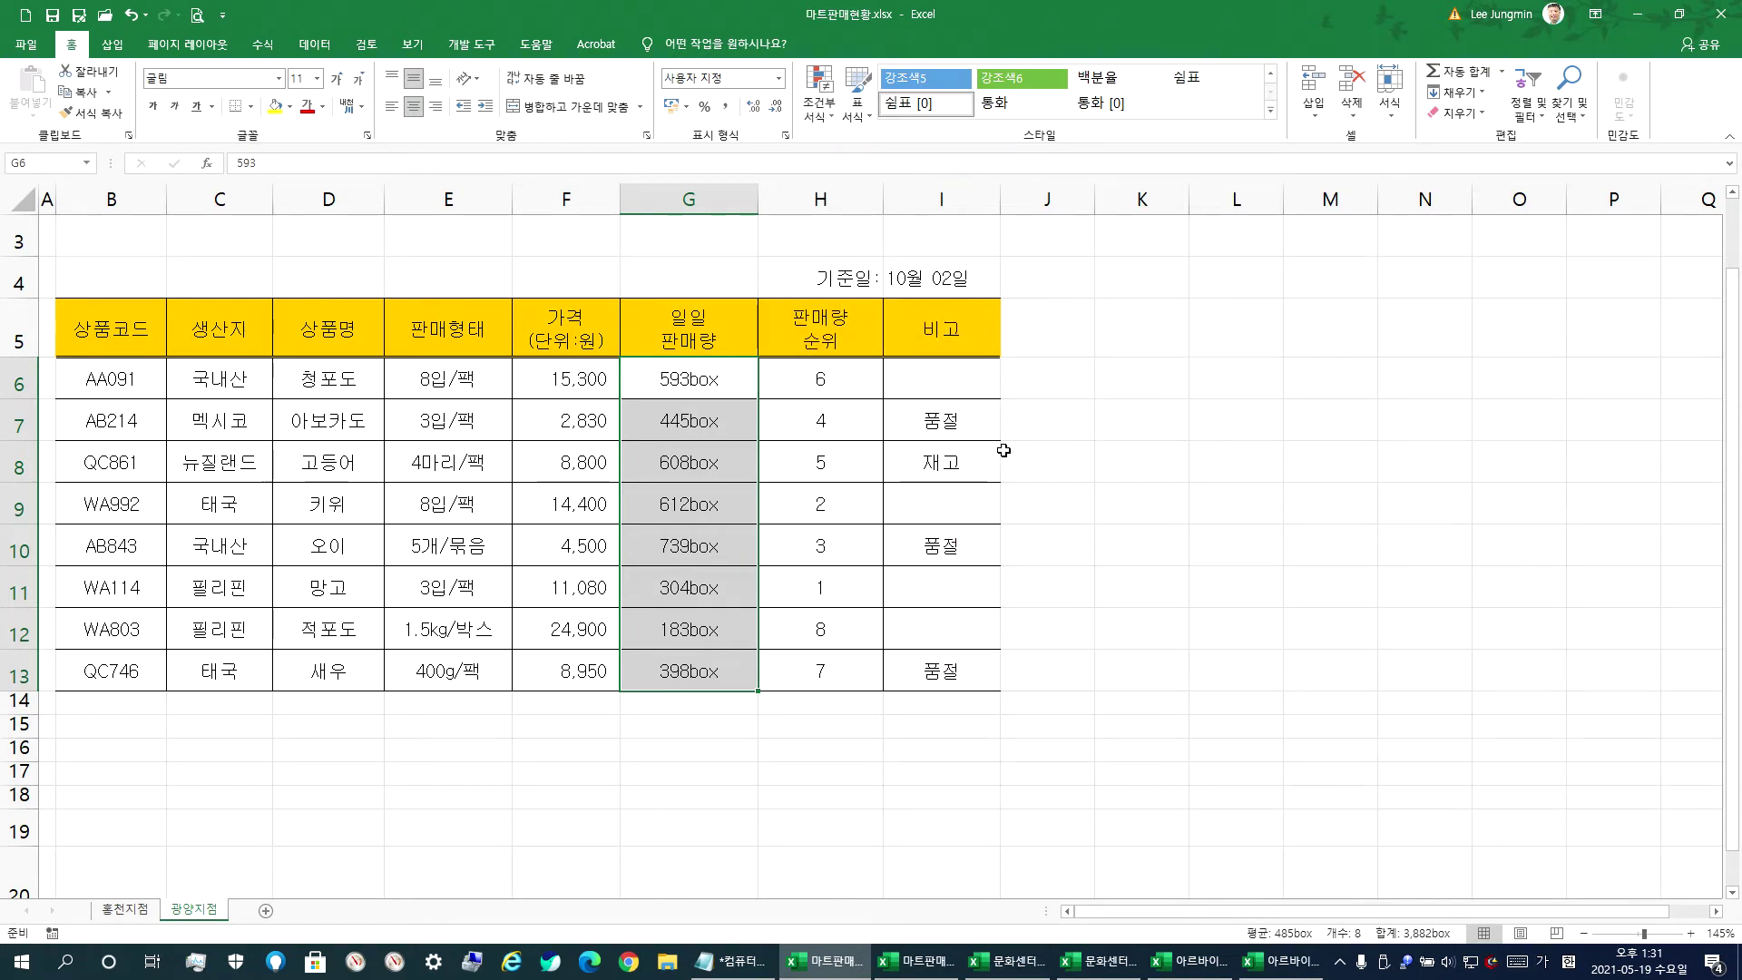
pyautogui.click(713, 383)
# - Switch to the Notepad notes and highlight the phrase 행 전체에 대하여 in item 2 to review it
pyautogui.click(730, 960)
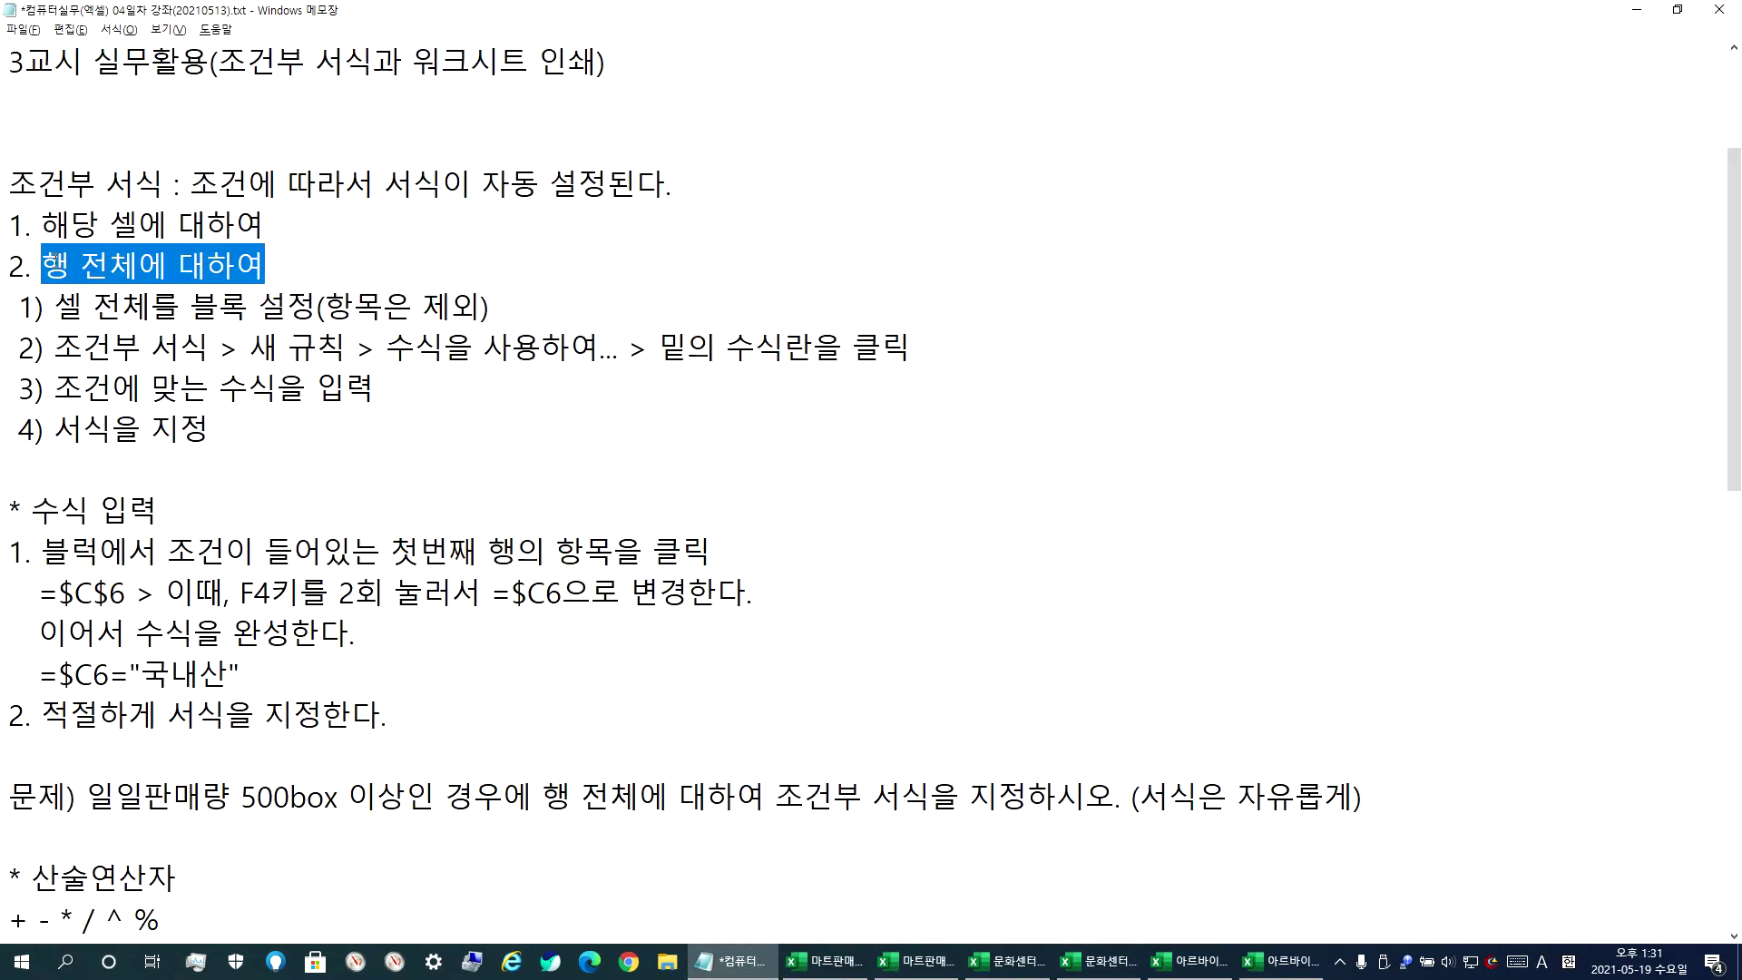
pyautogui.click(43, 265)
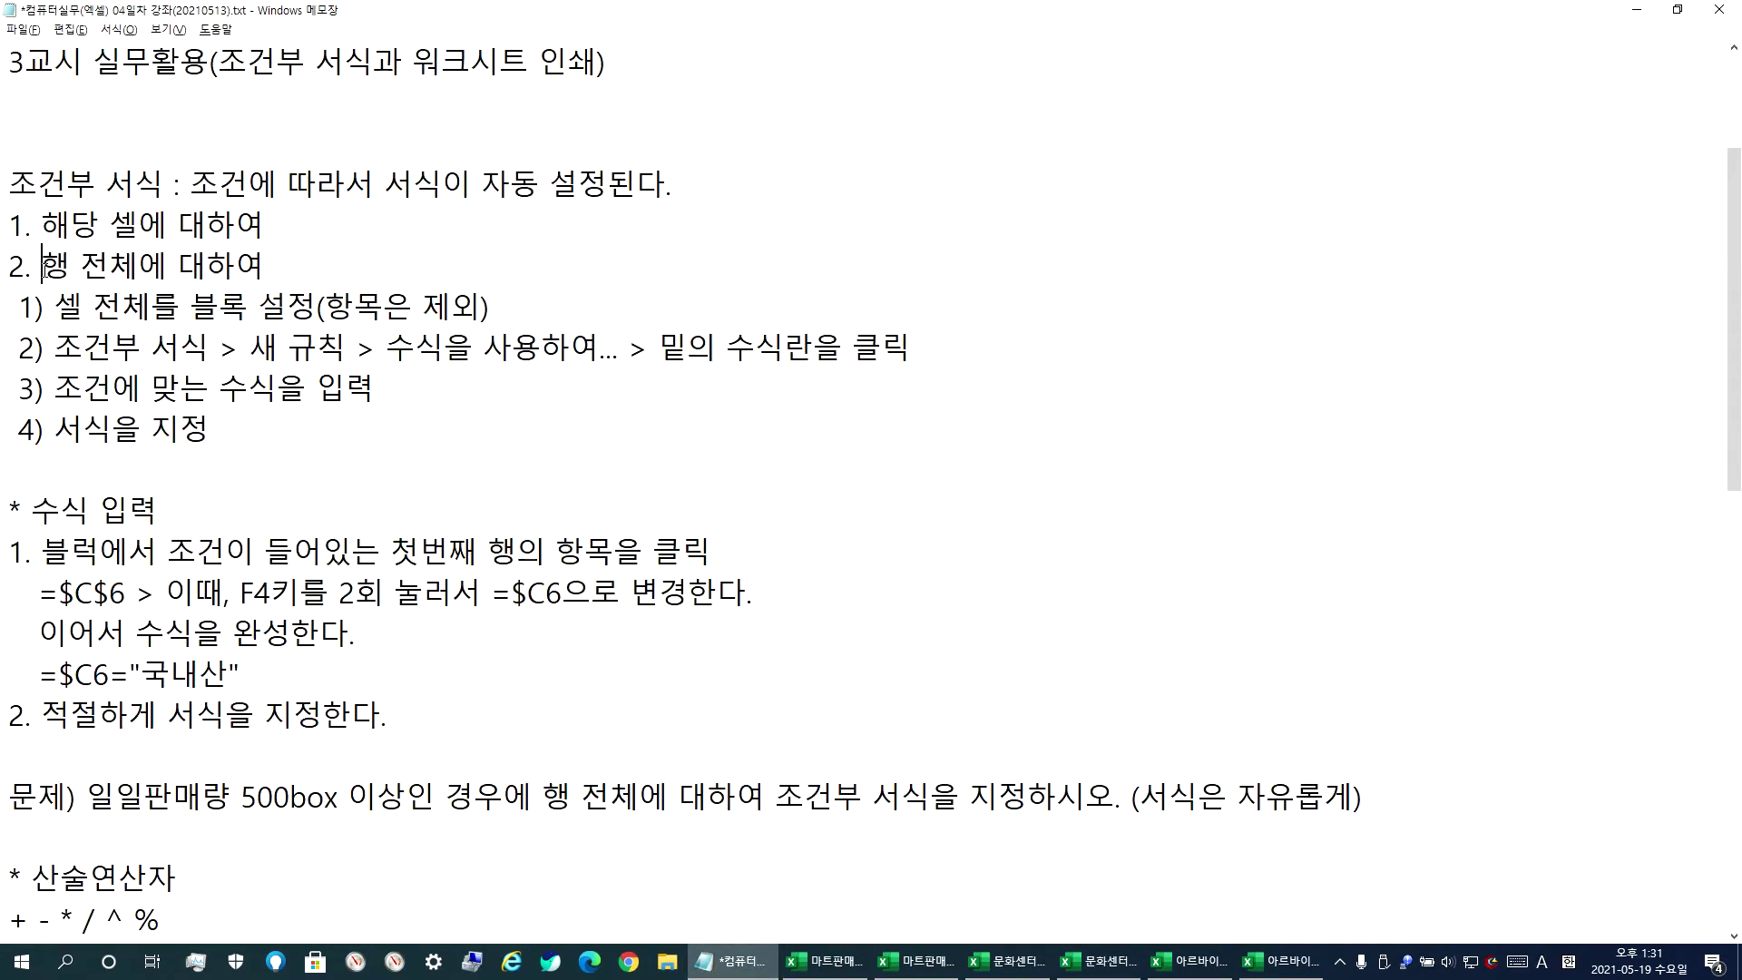
pyautogui.moveTo(30, 273); pyautogui.dragTo(275, 271)
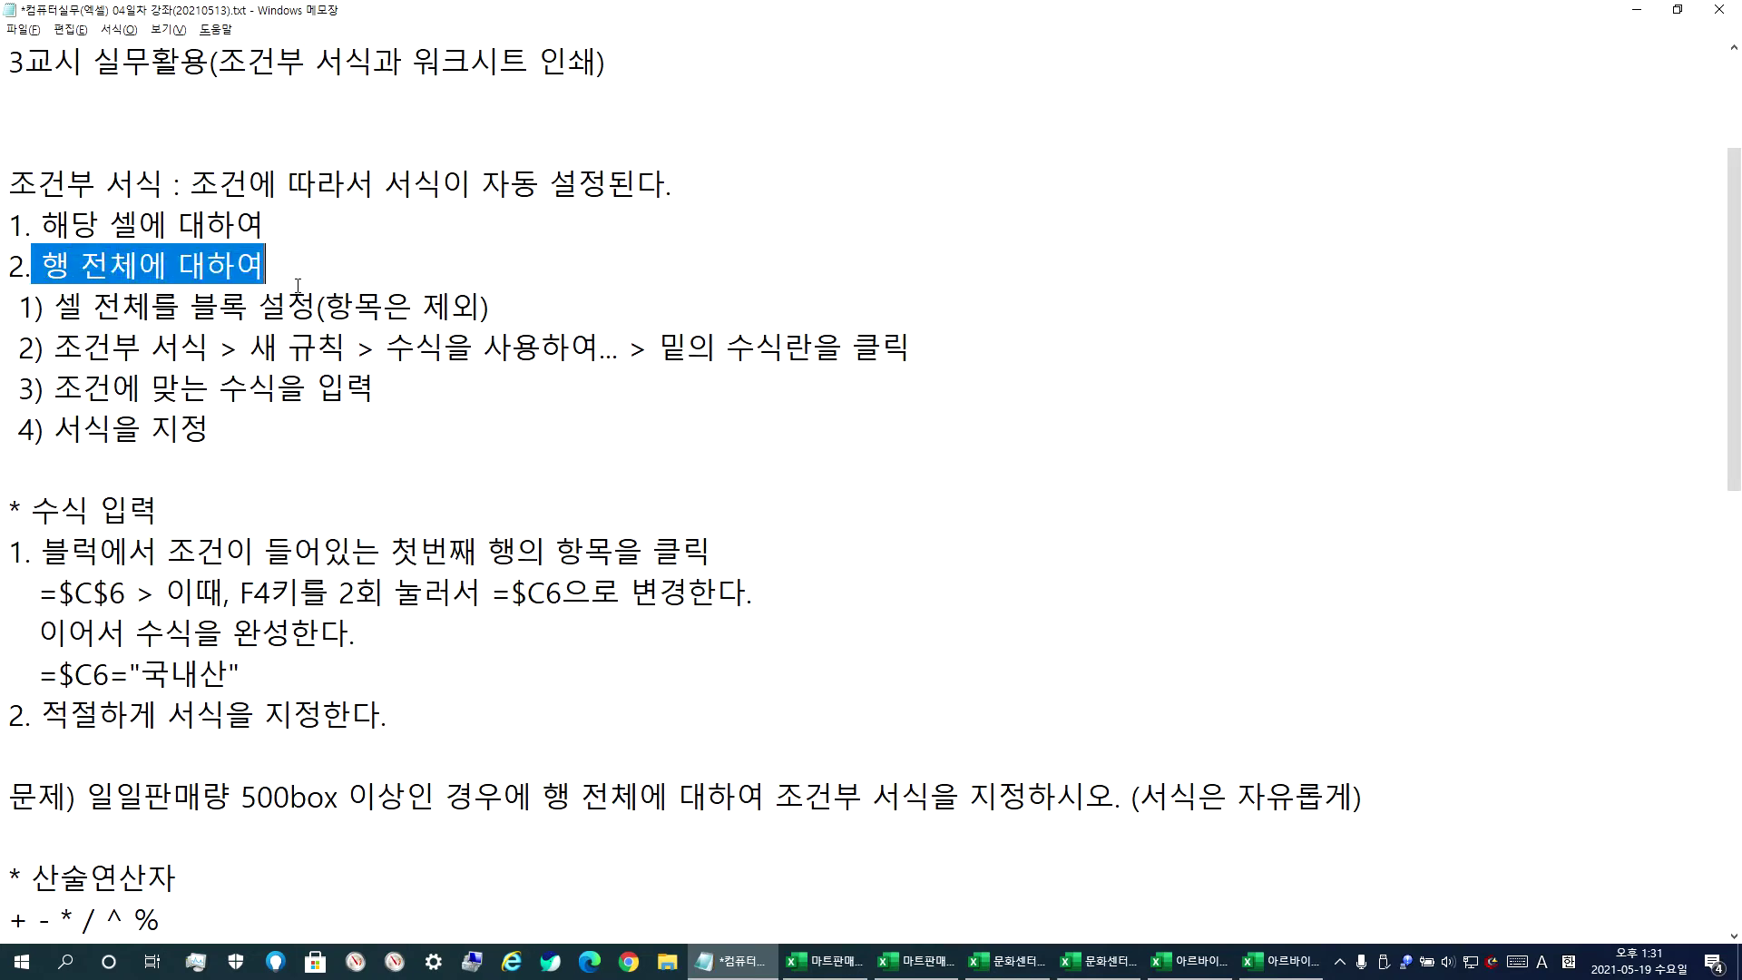
pyautogui.click(296, 287)
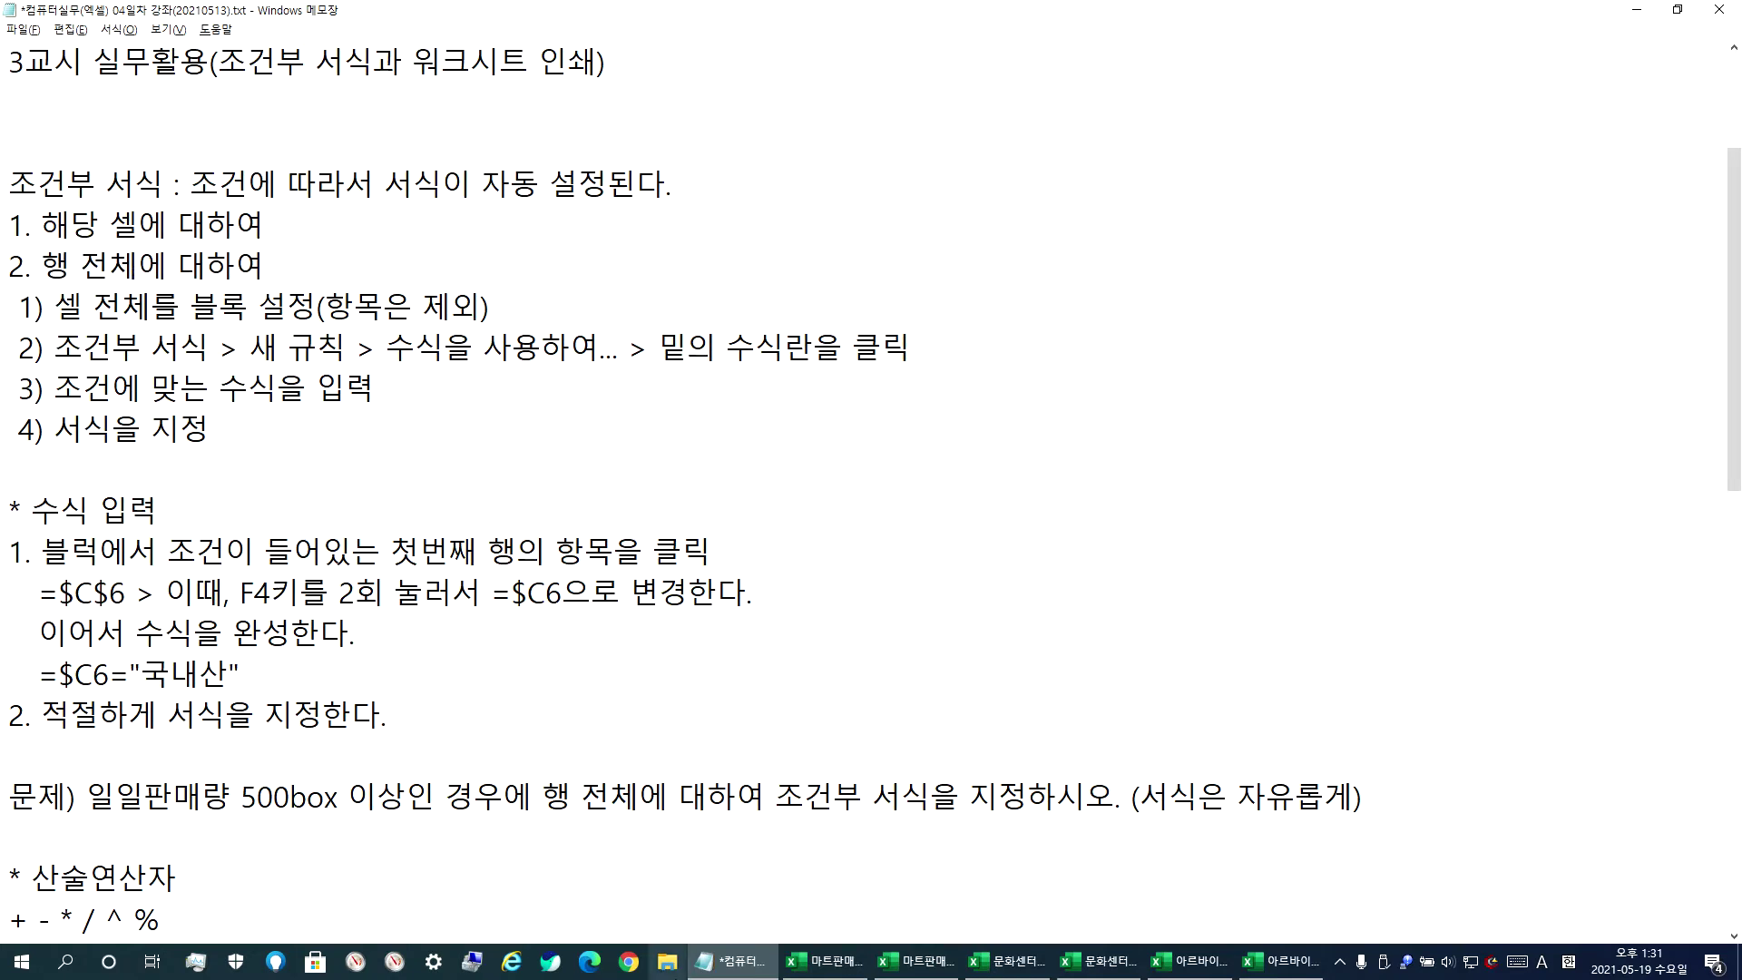
# - Return to the 마트판매현황 workbook and select the table data B6:I13 without the header row
pyautogui.click(823, 960)
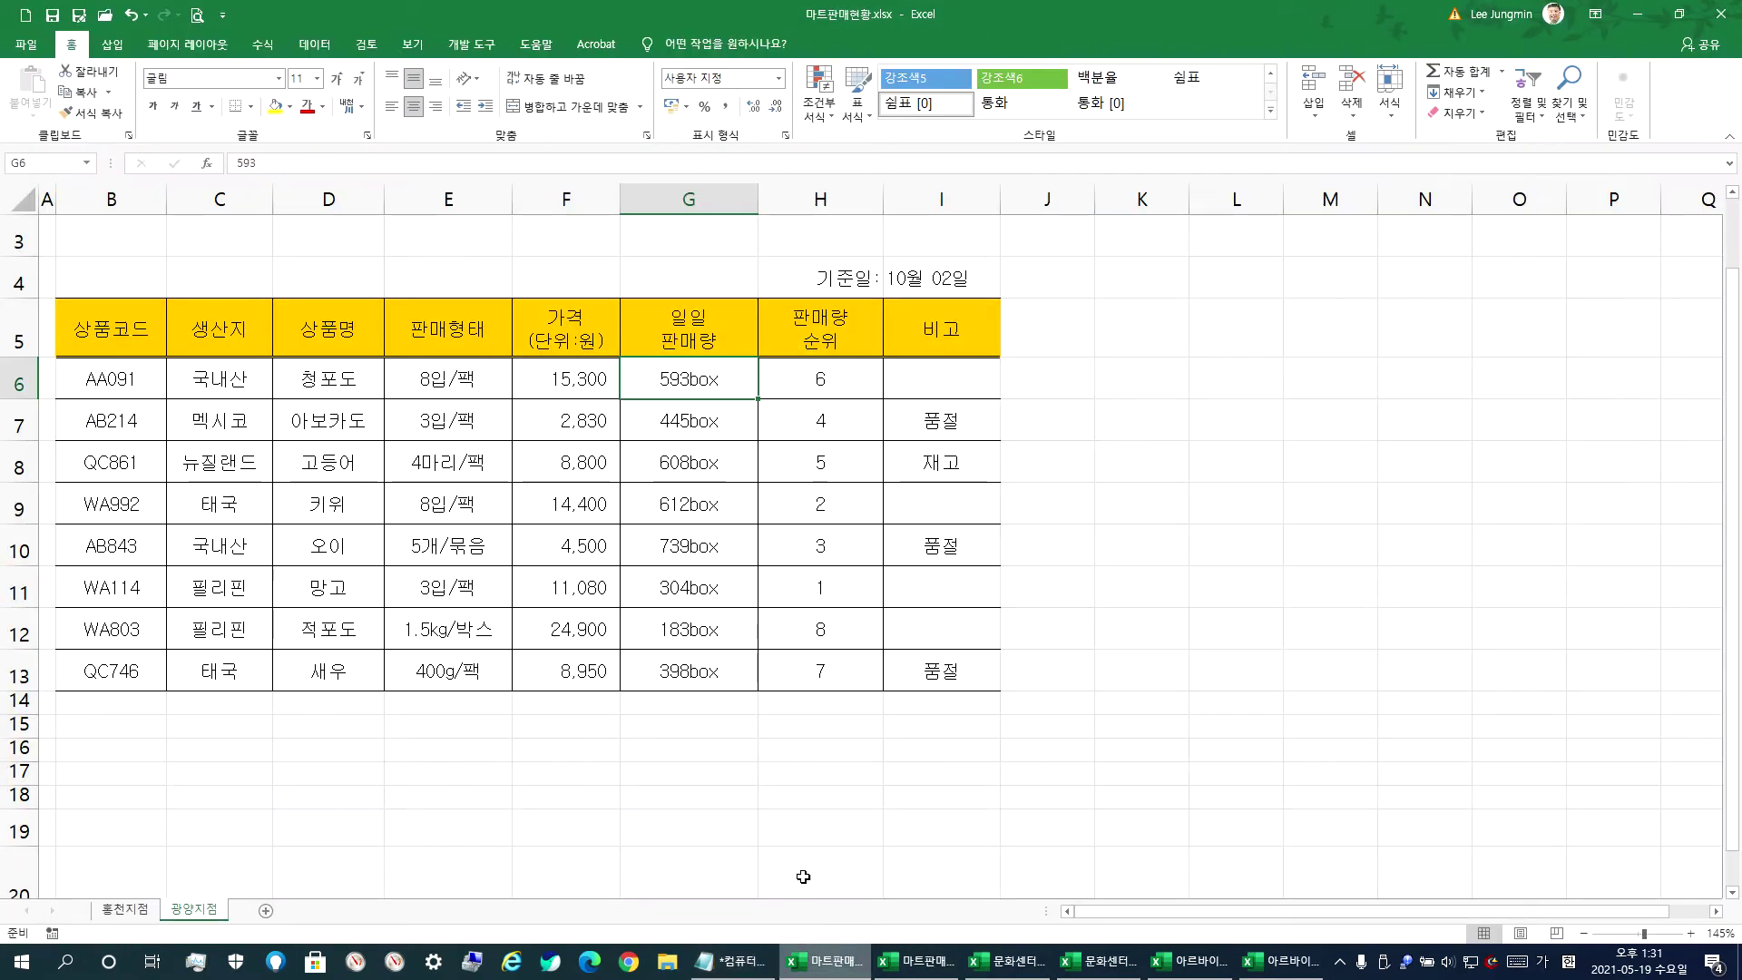
pyautogui.moveTo(108, 378); pyautogui.dragTo(940, 672)
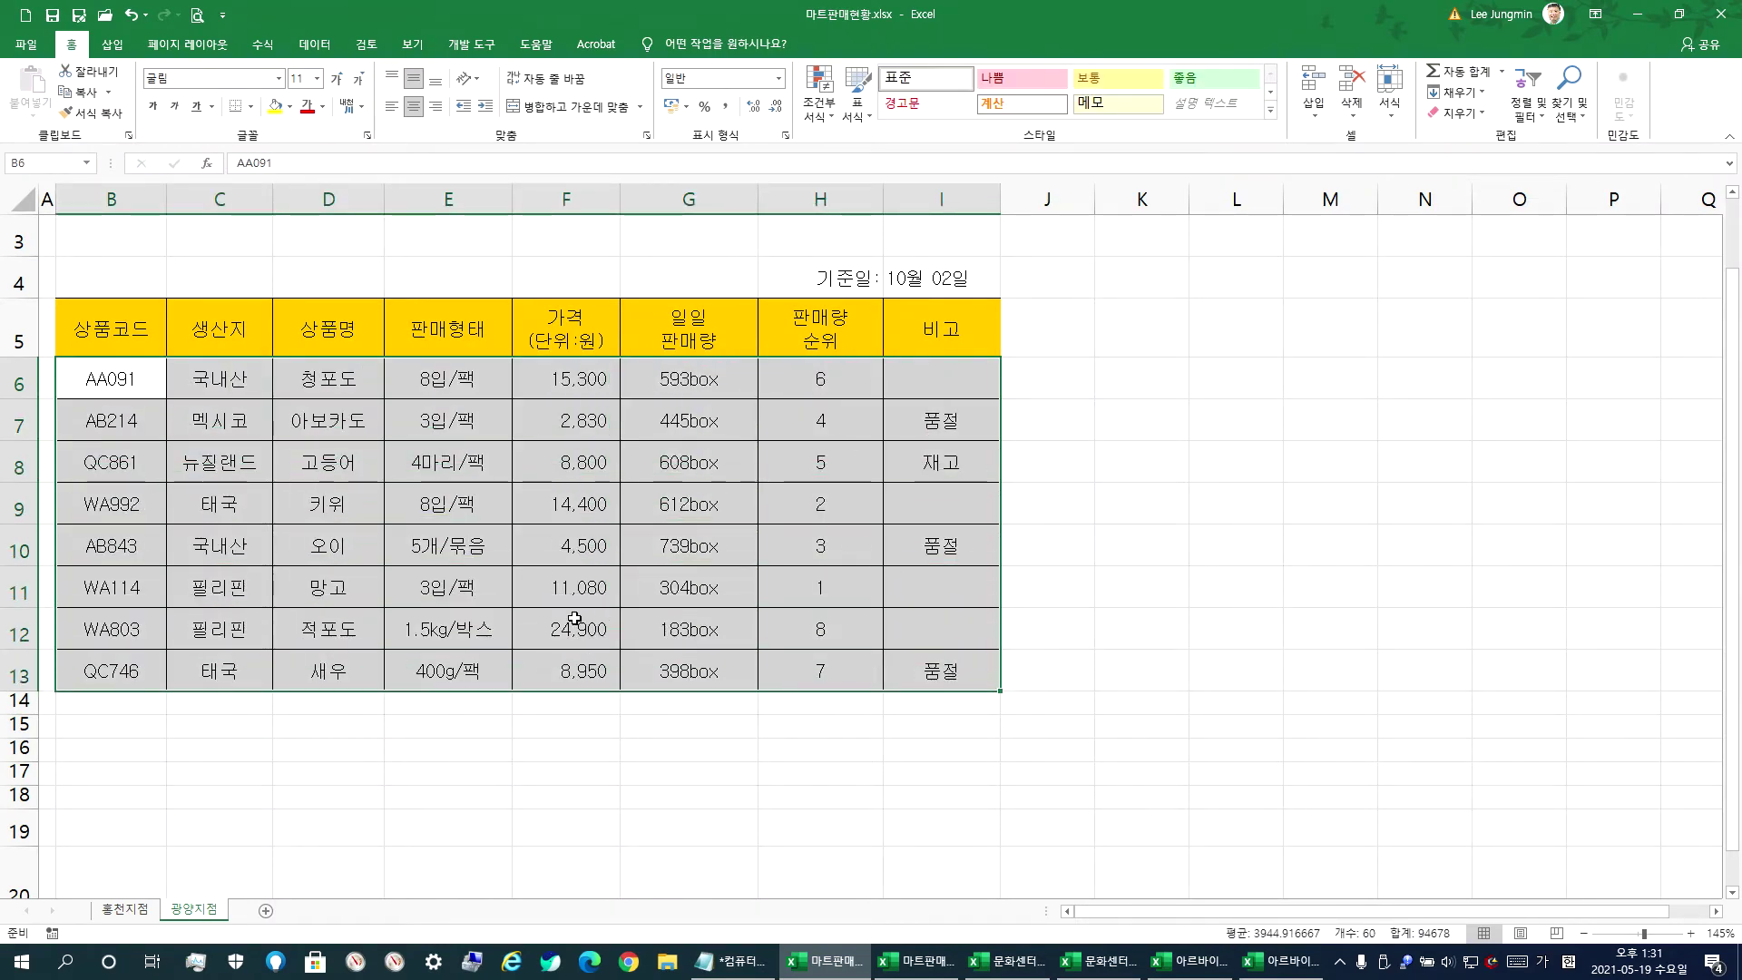
pyautogui.keyDown('ctrl'); pyautogui.scroll(2, 574, 618); pyautogui.keyUp('ctrl')
# - Go back to the Notepad notes and read sub-items 1) and 2) on selecting the cells and using a formula rule
pyautogui.click(736, 962)
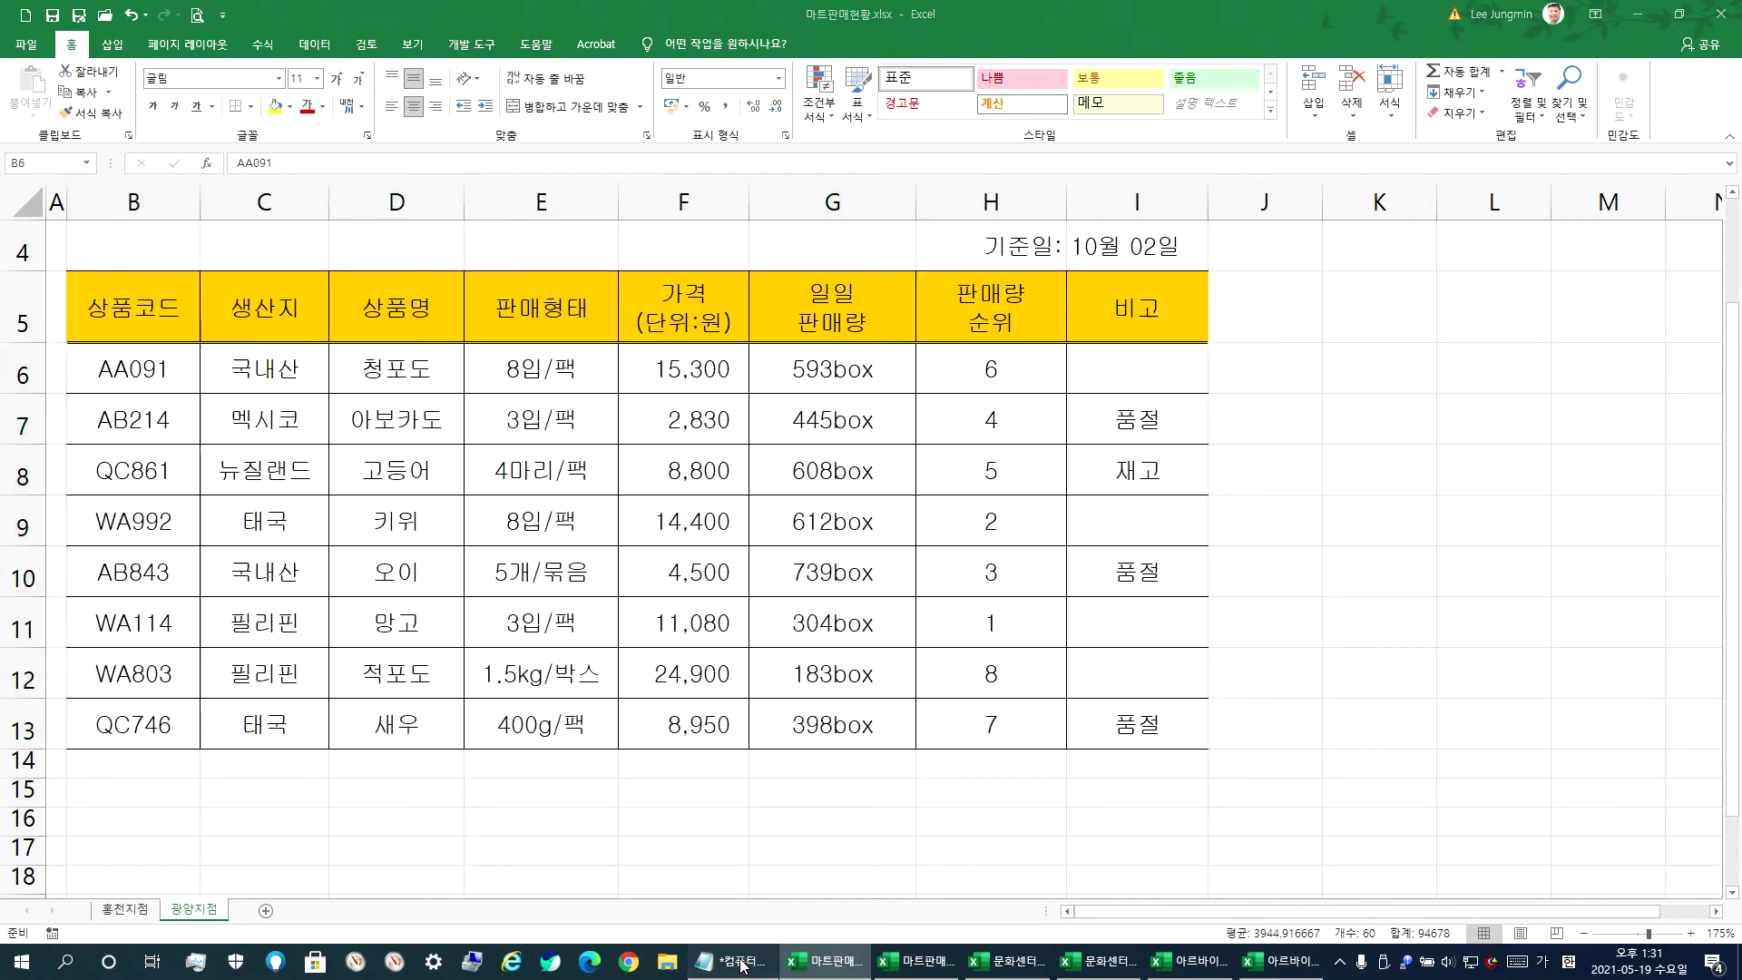
pyautogui.moveTo(63, 315); pyautogui.dragTo(317, 317)
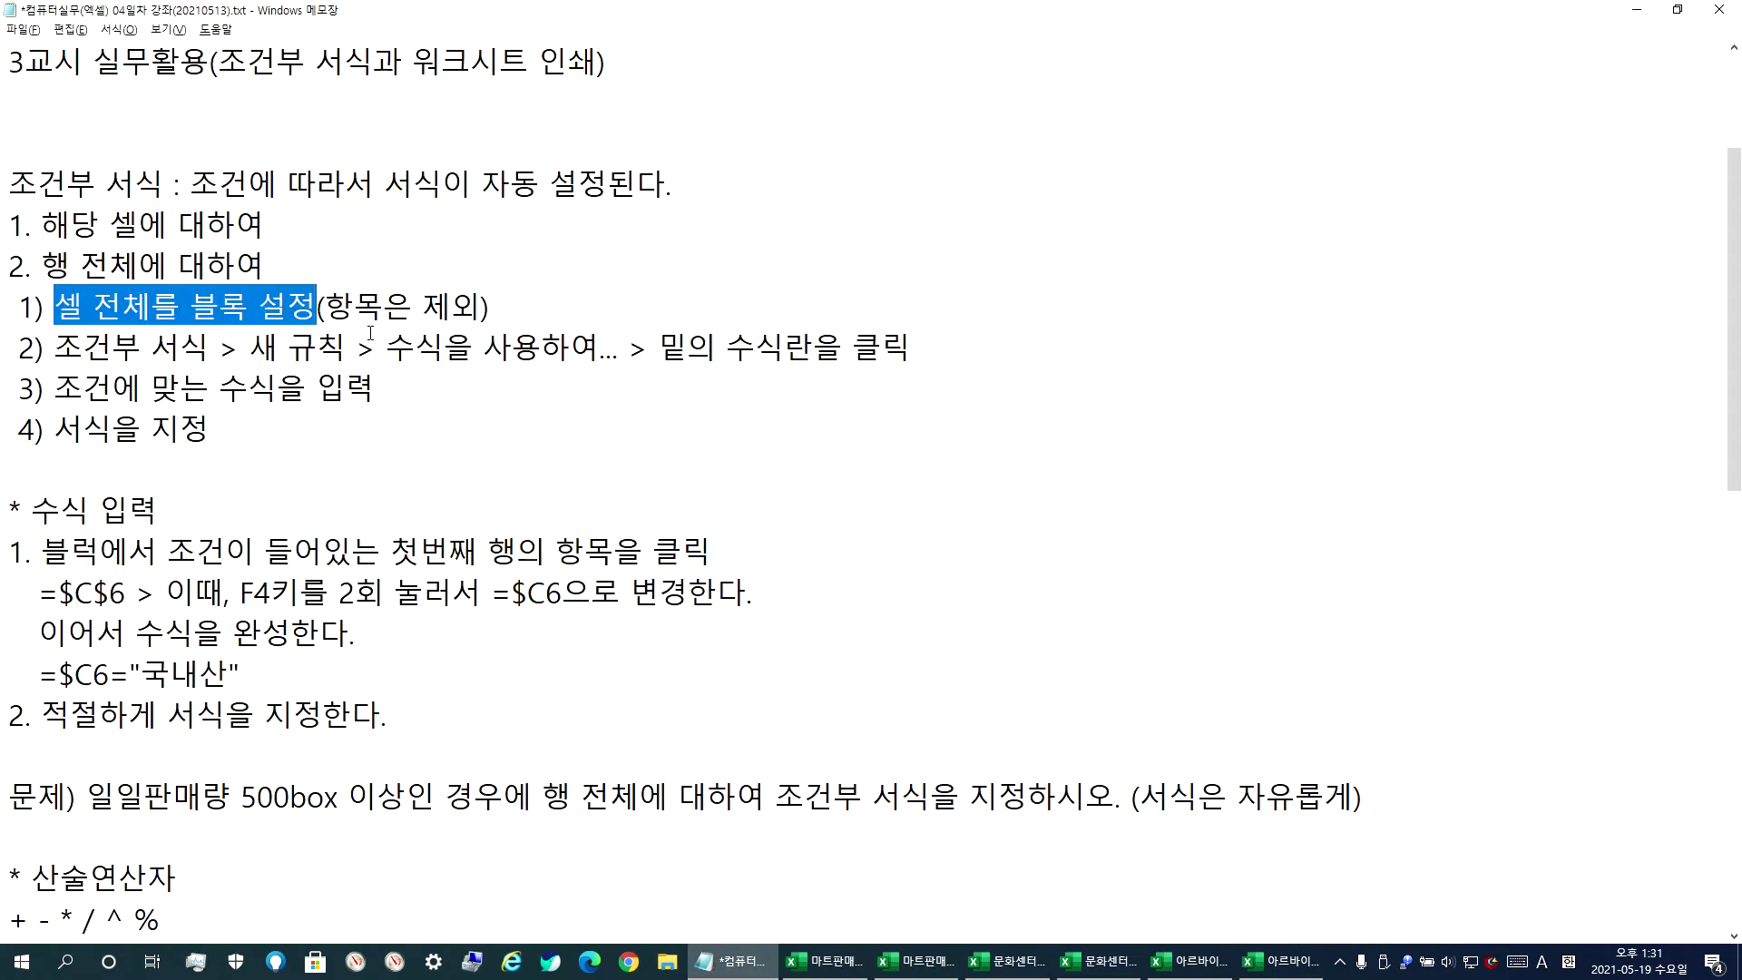
pyautogui.moveTo(54, 347); pyautogui.dragTo(628, 363)
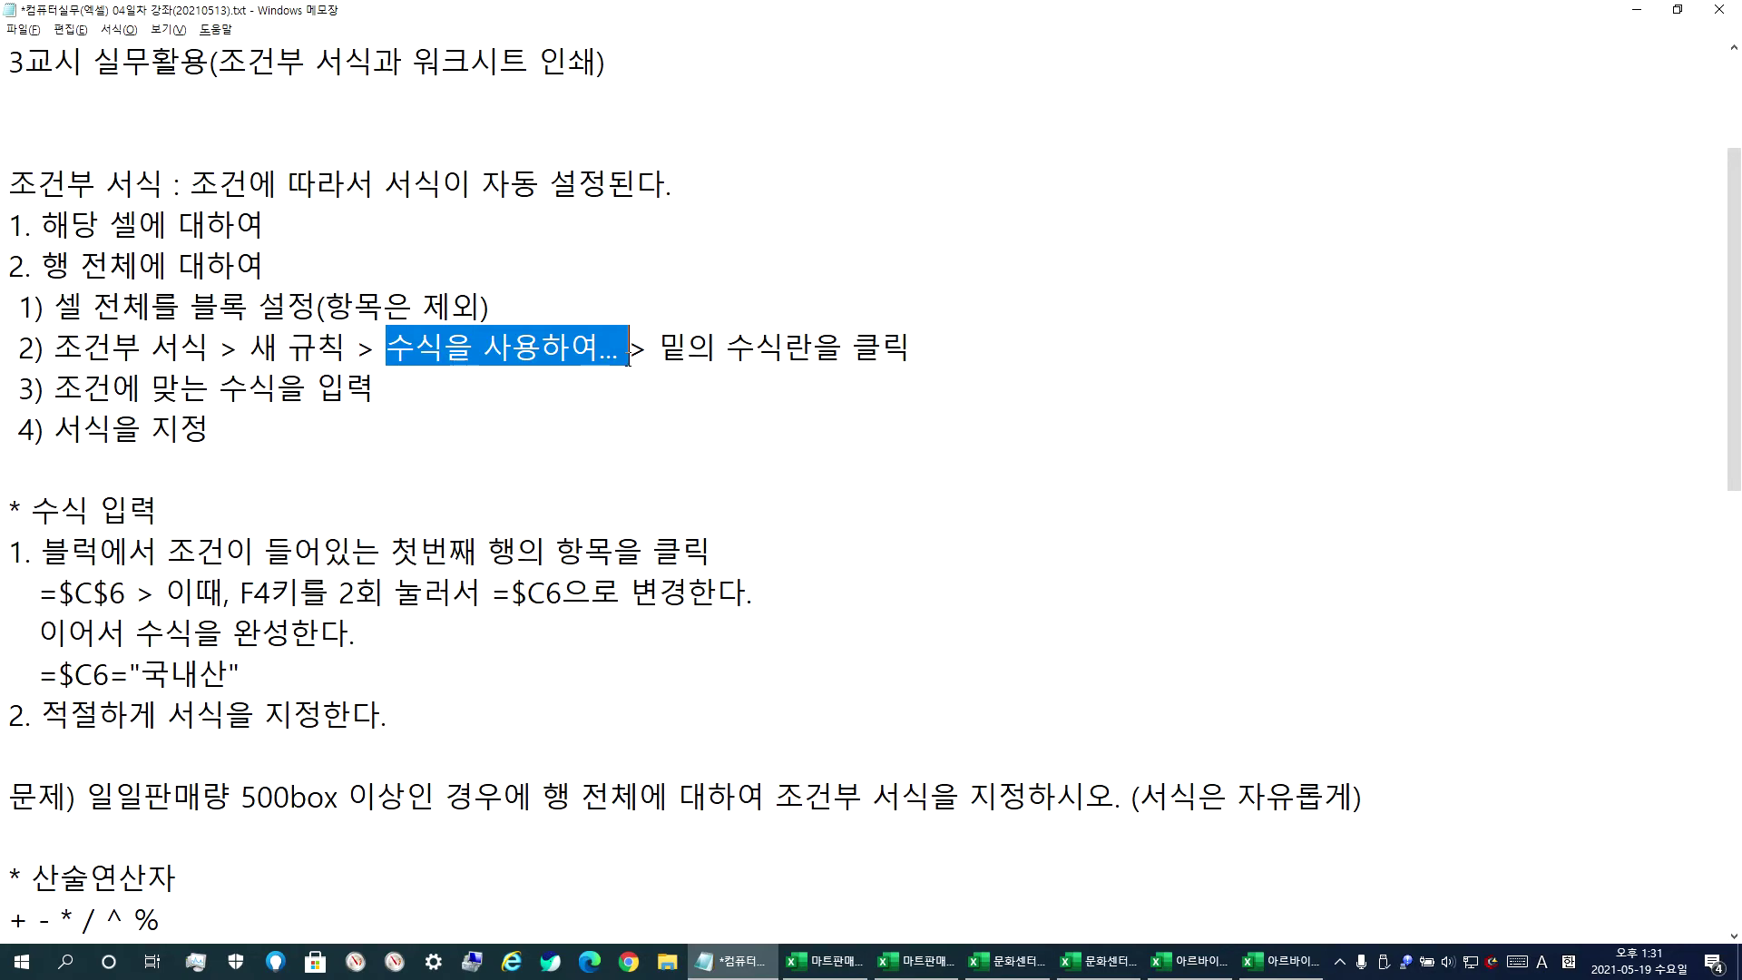
# - Back in the 마트판매현황 workbook, create a formula-based conditional formatting rule for B6:I13 with the formula =$G6>=600
pyautogui.hotkey('alt', 'Tab')
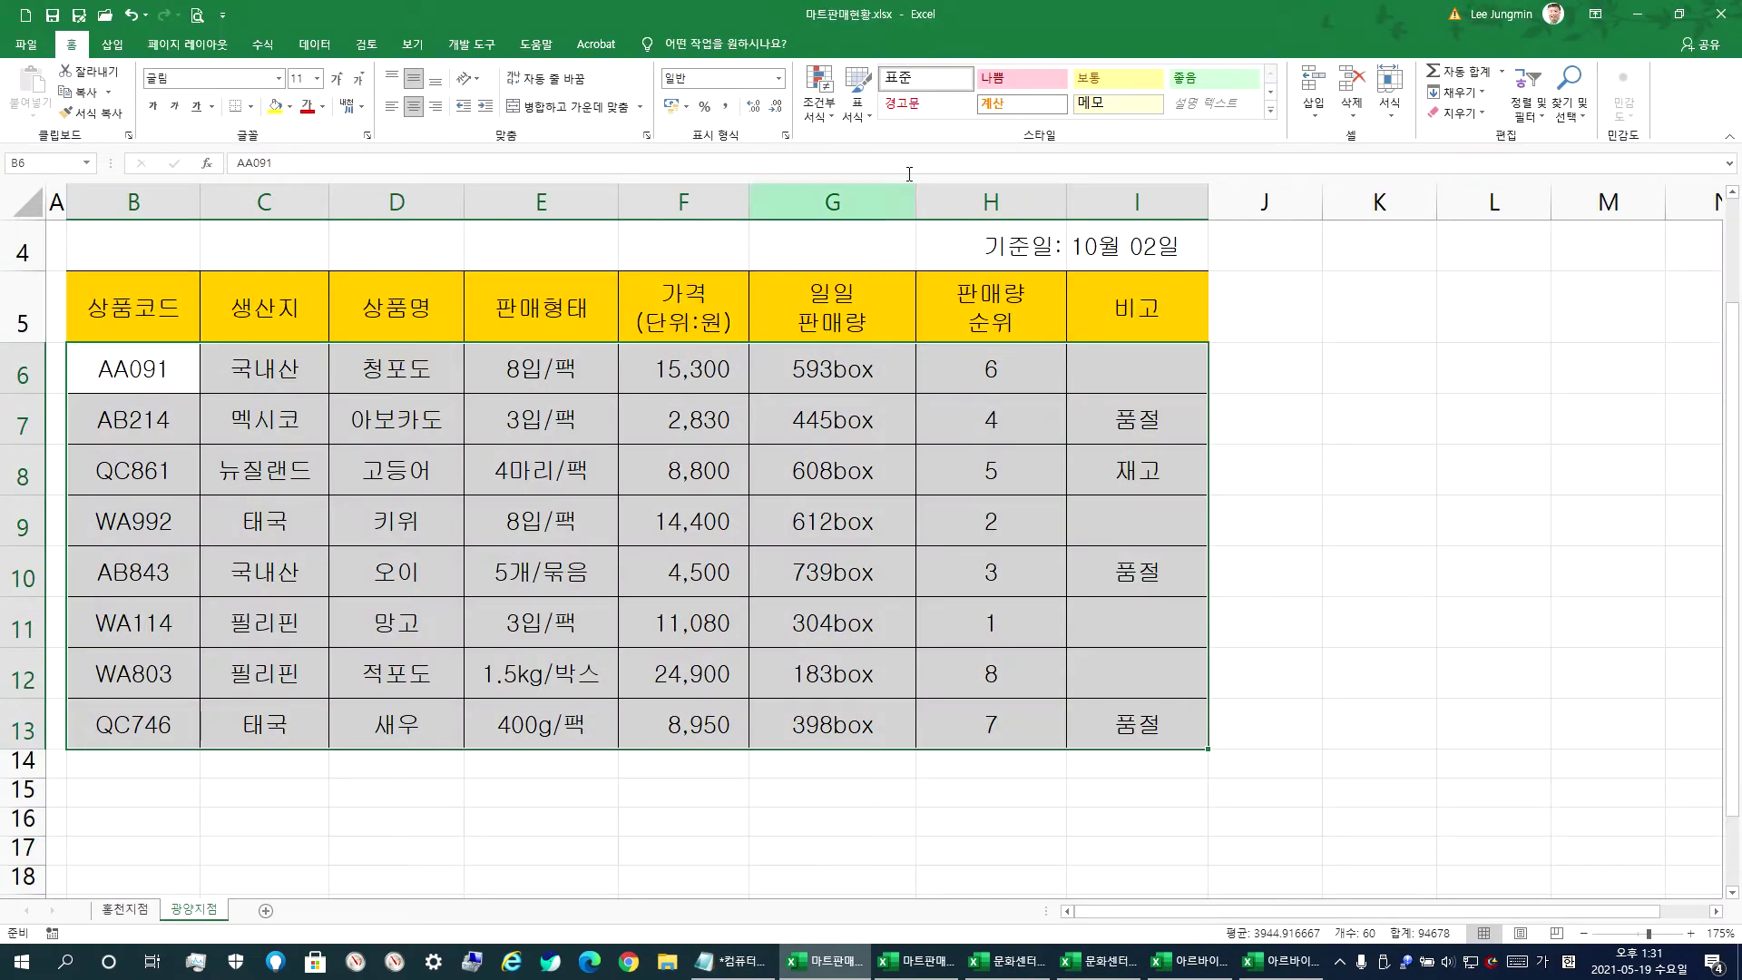
pyautogui.click(828, 125)
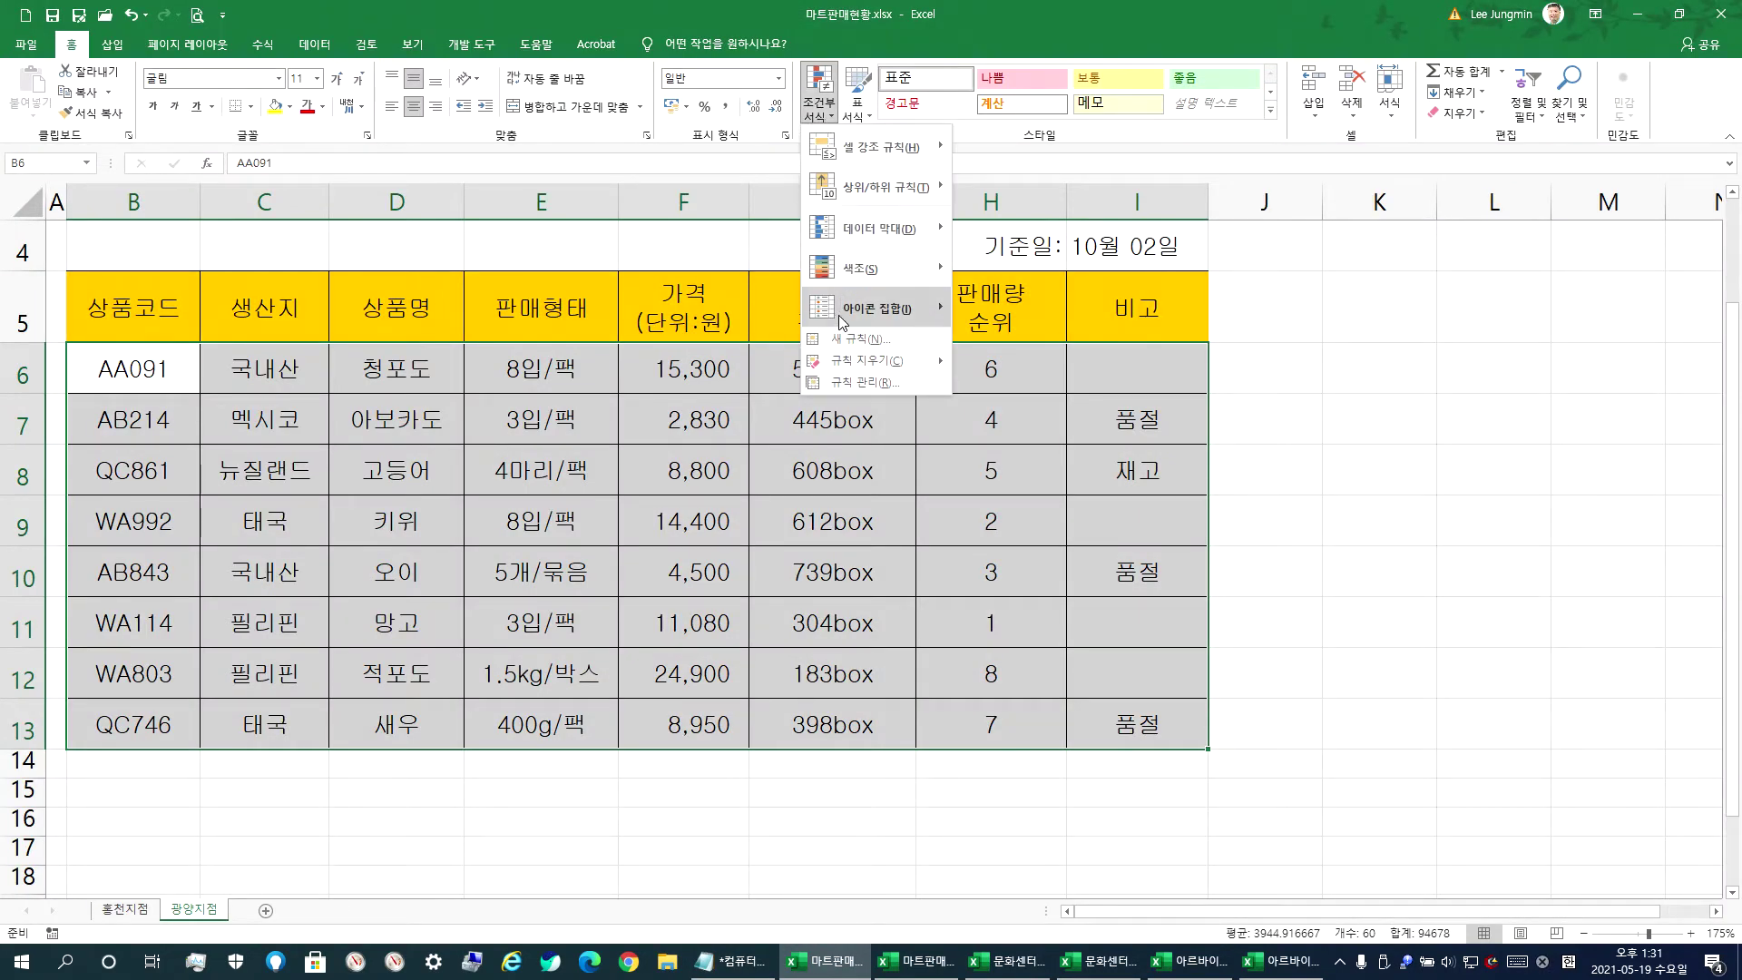
pyautogui.click(853, 339)
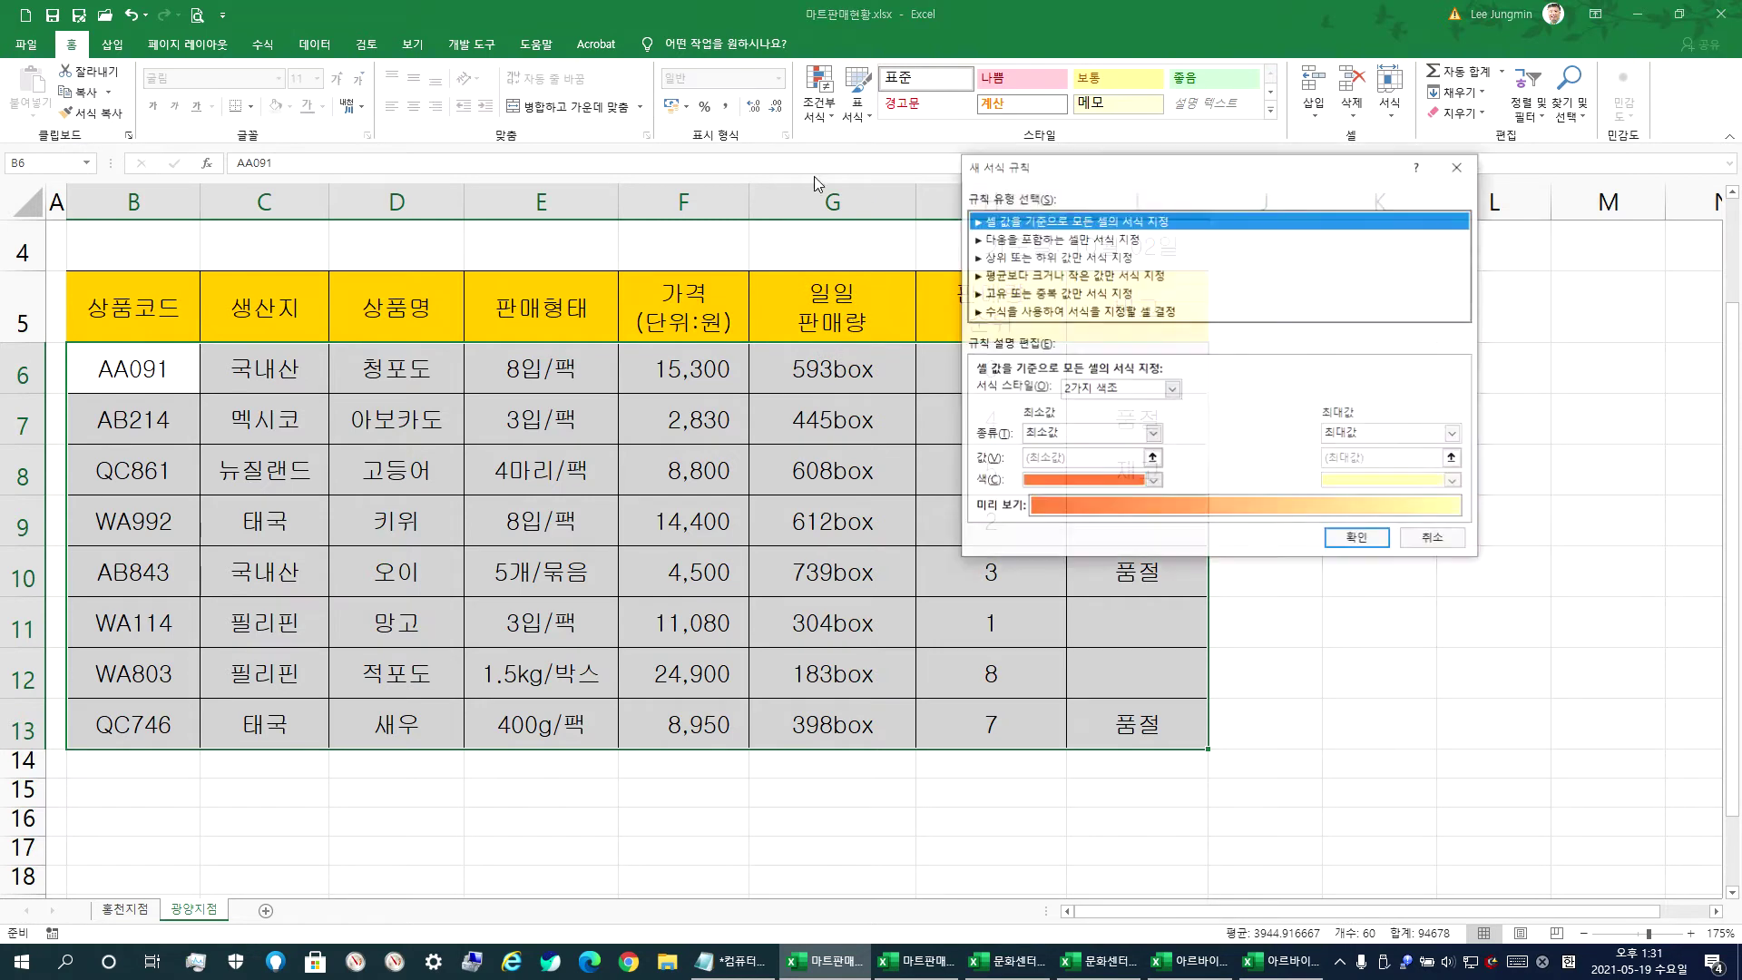
pyautogui.click(987, 311)
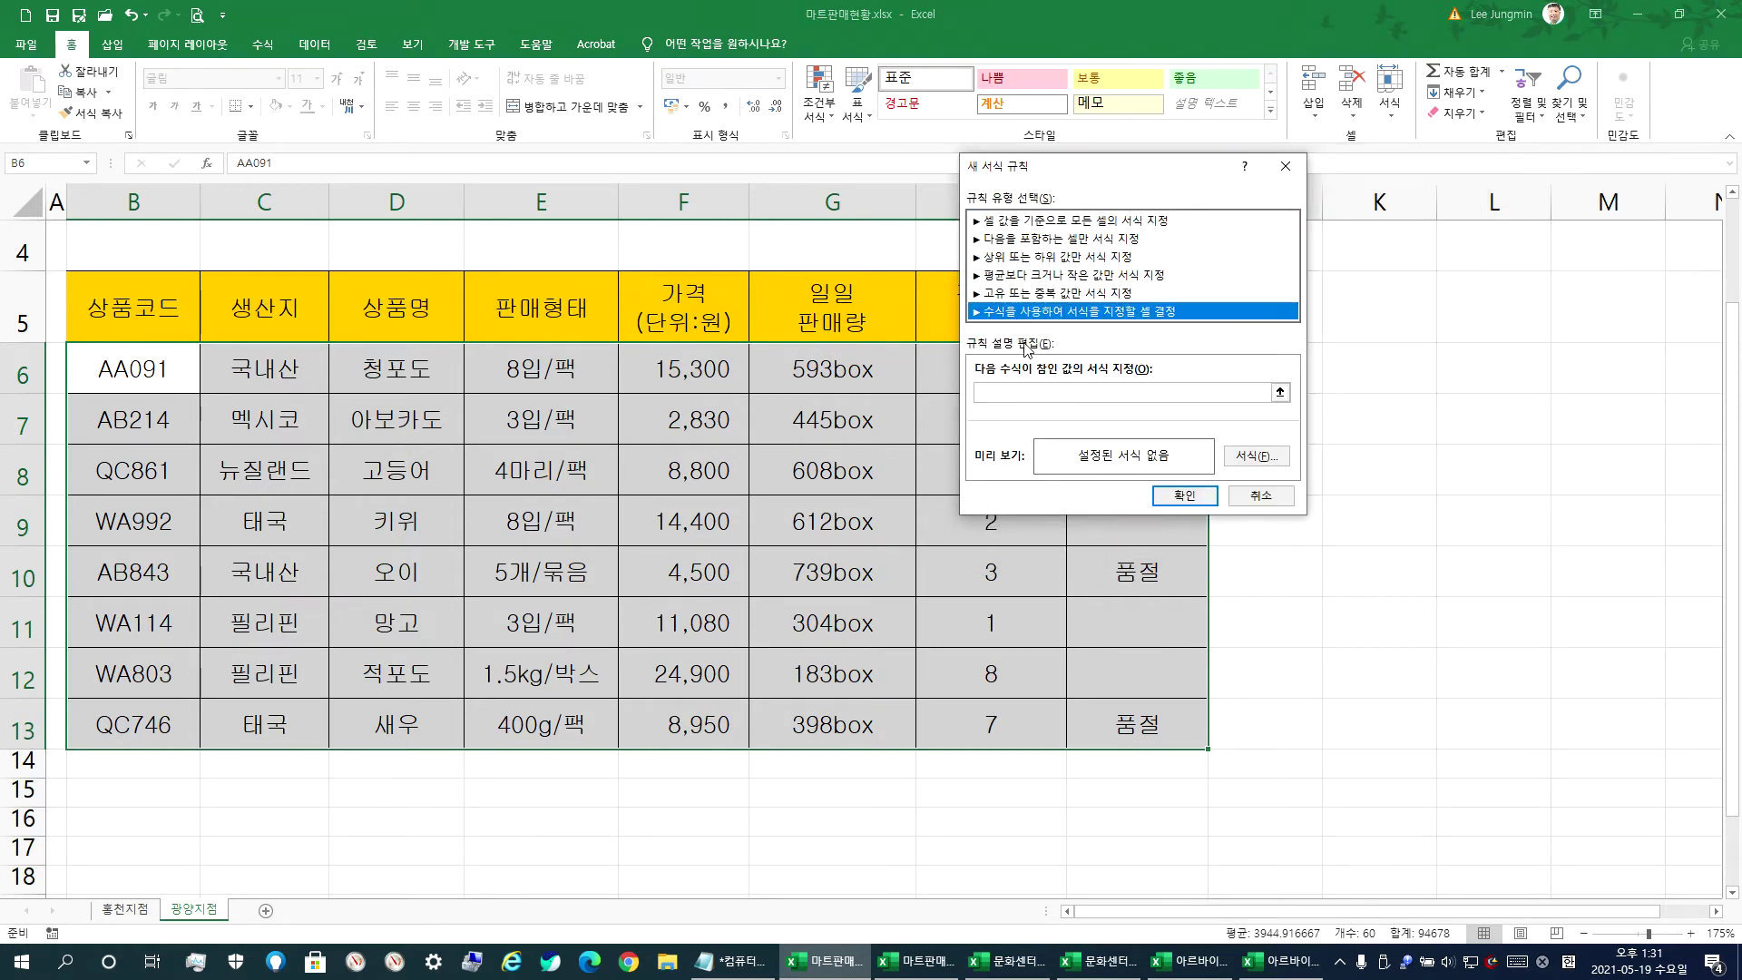
pyautogui.click(1017, 390)
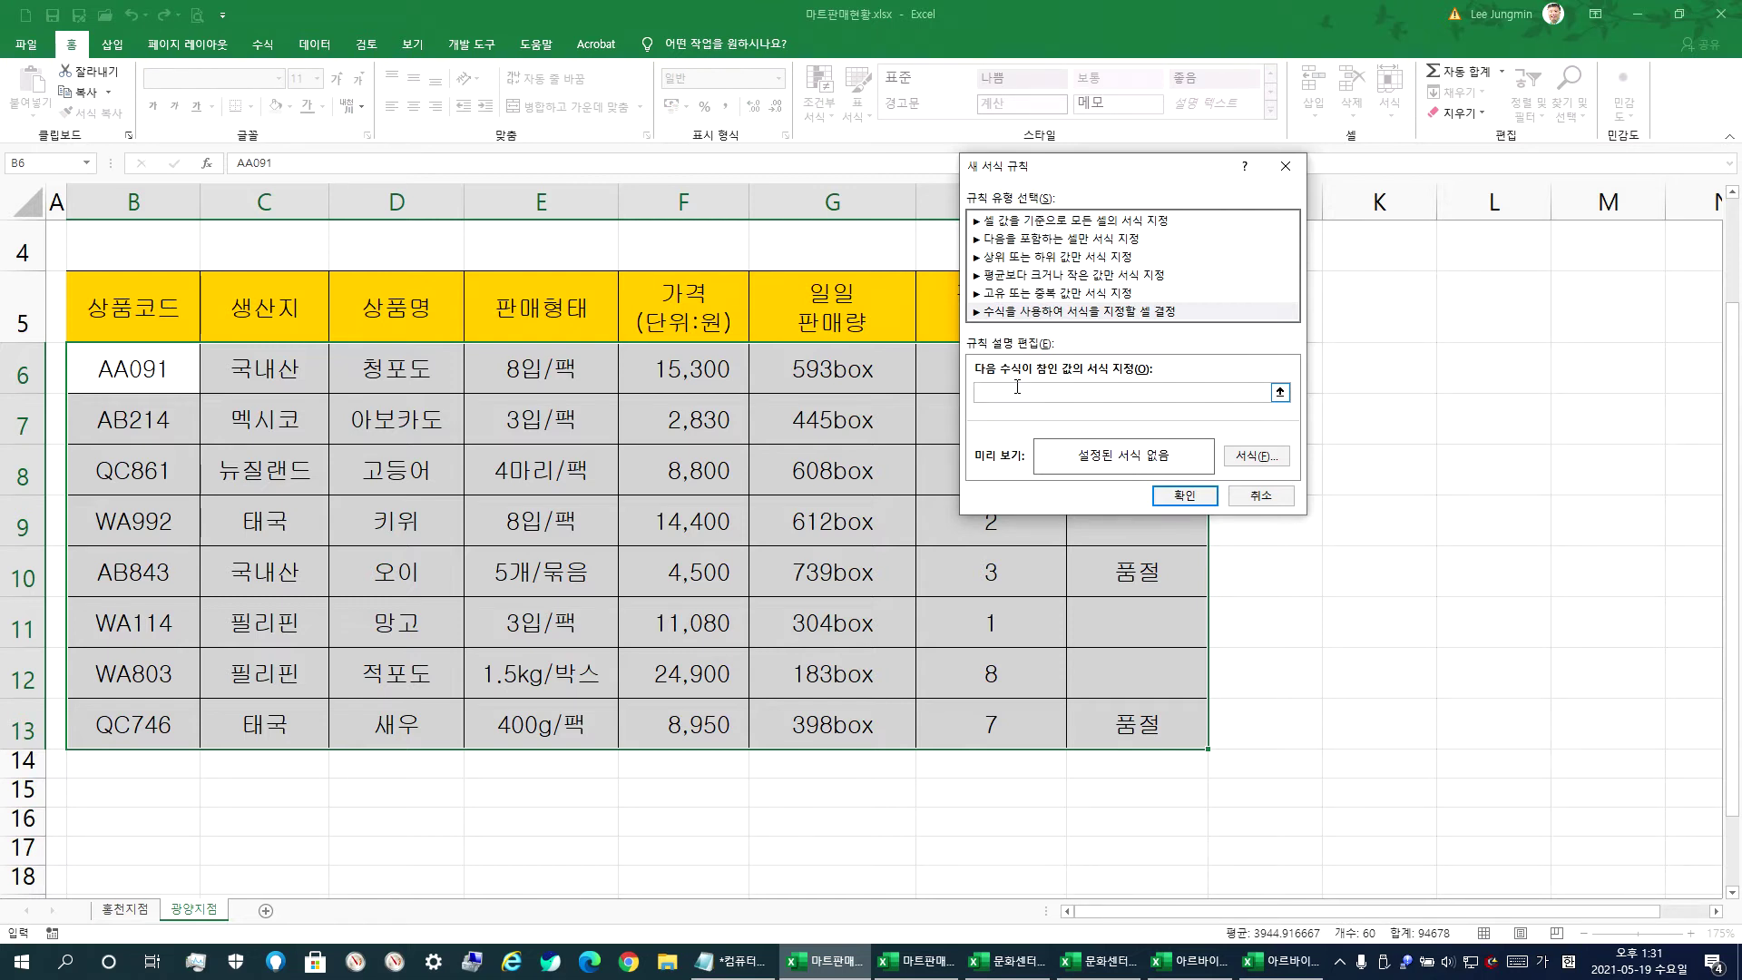
pyautogui.moveTo(1018, 179); pyautogui.dragTo(1004, 105)
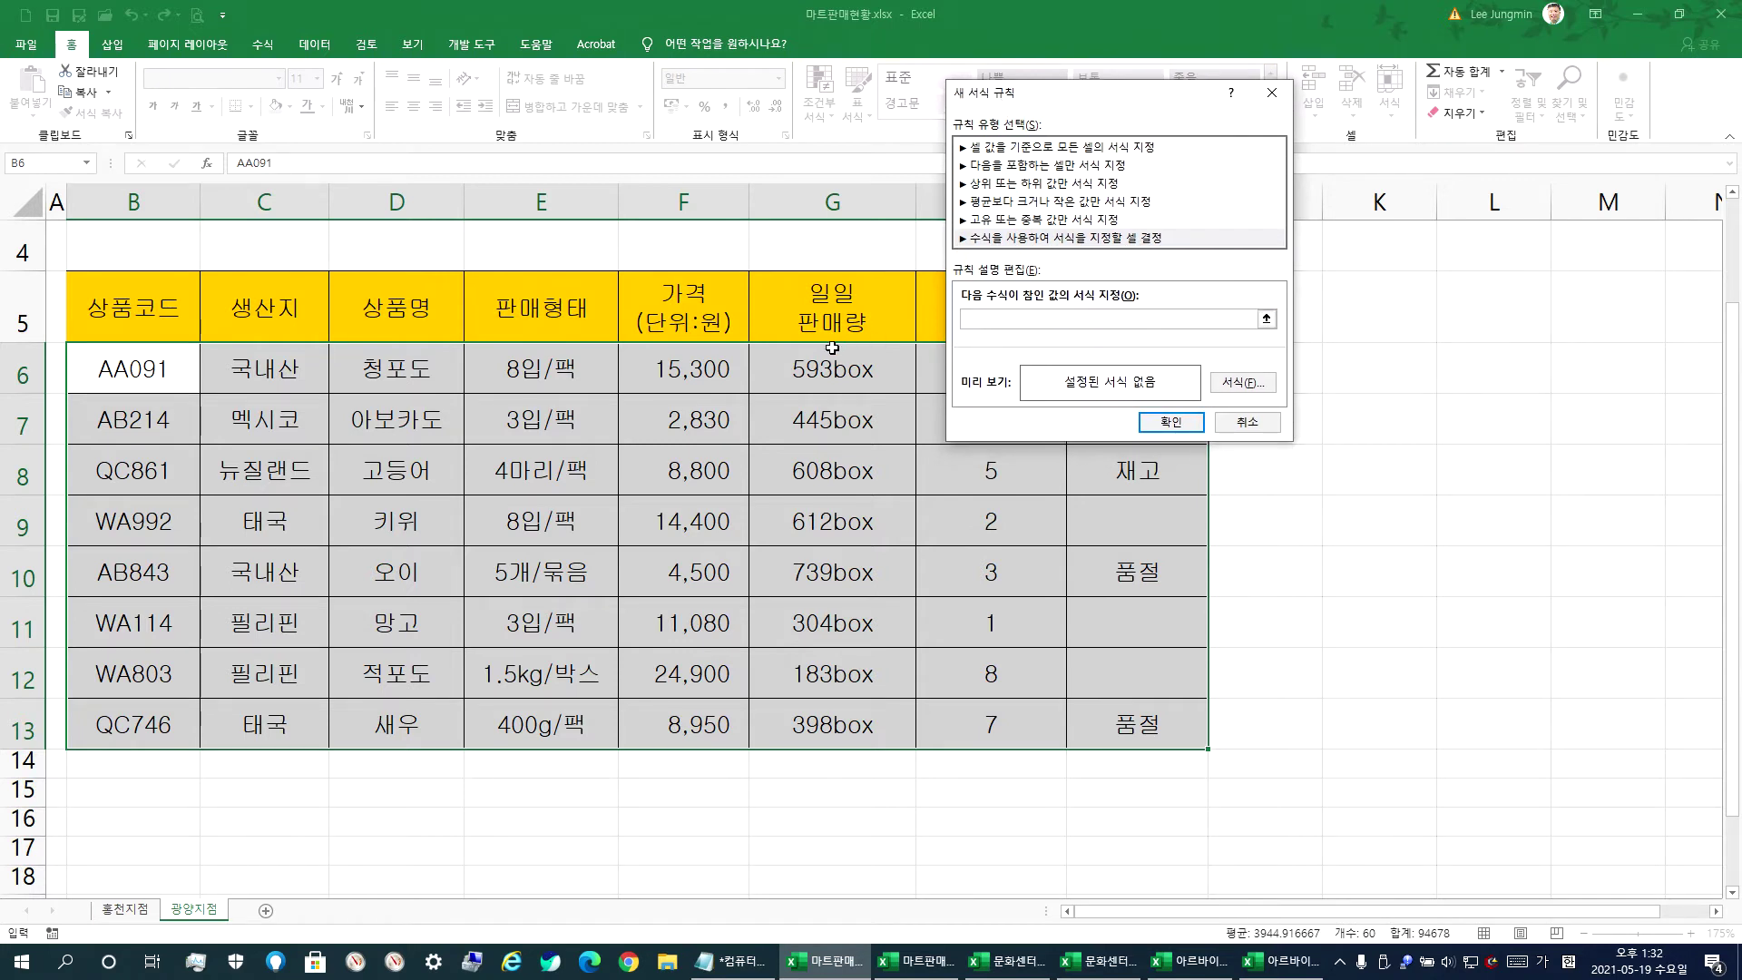
pyautogui.click(792, 373)
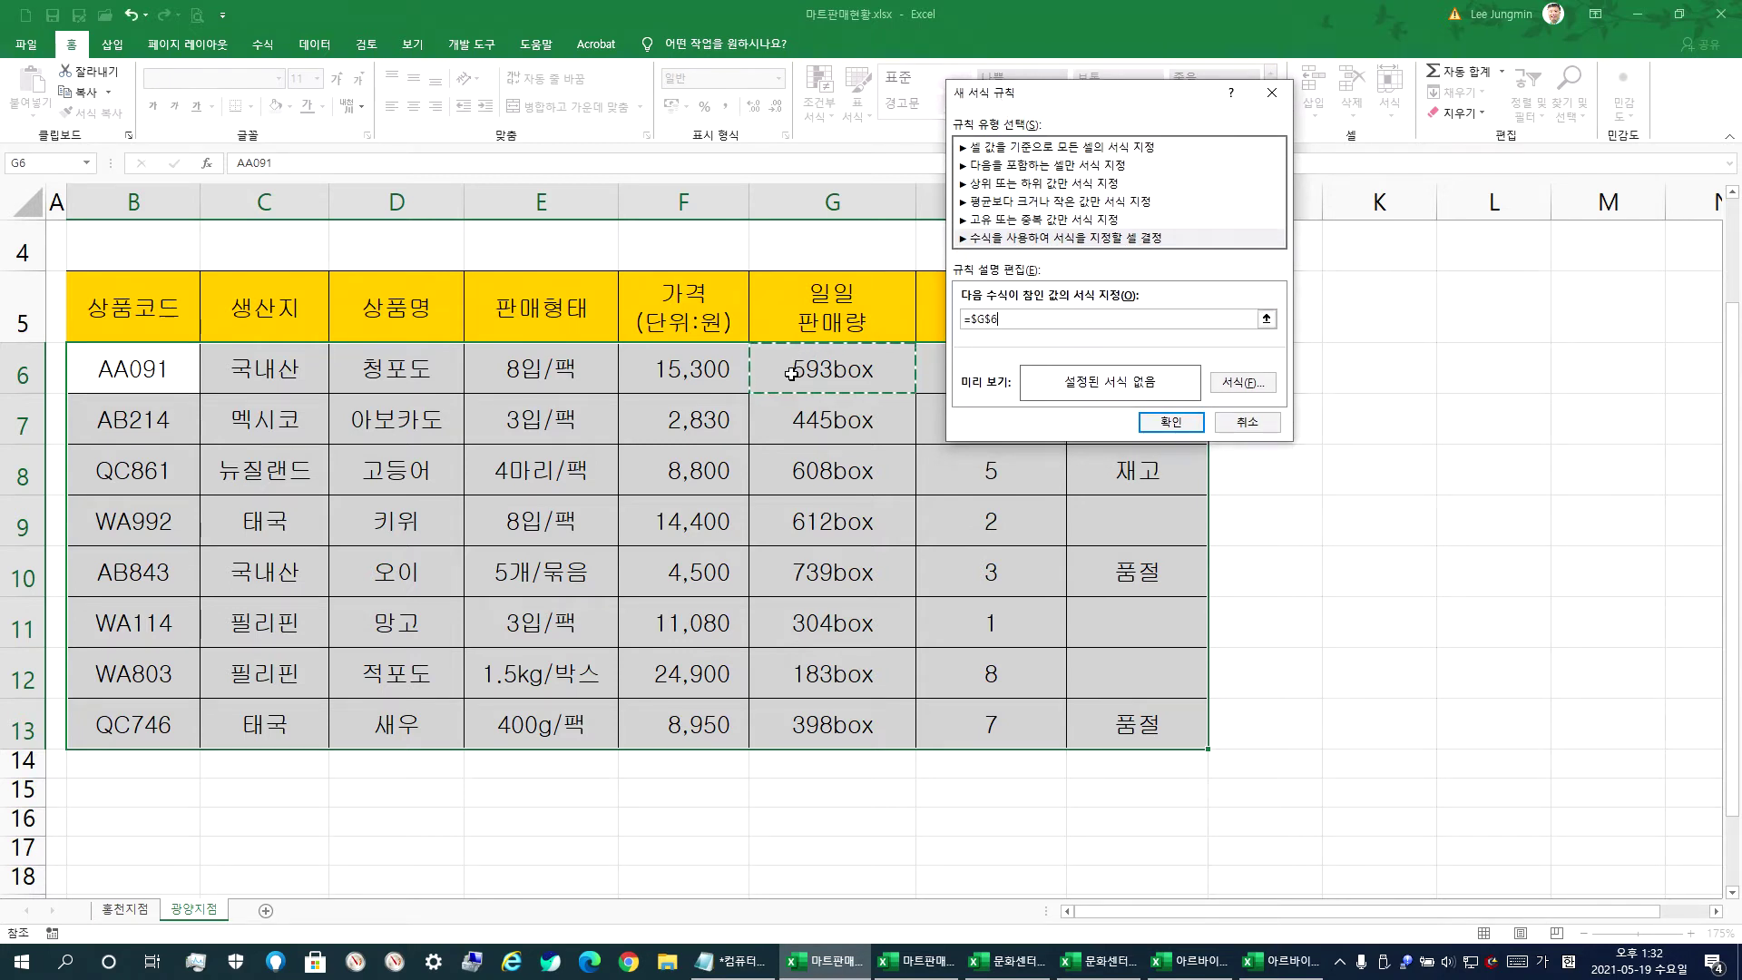
pyautogui.moveTo(1048, 93); pyautogui.dragTo(1128, 152)
pyautogui.click(784, 466)
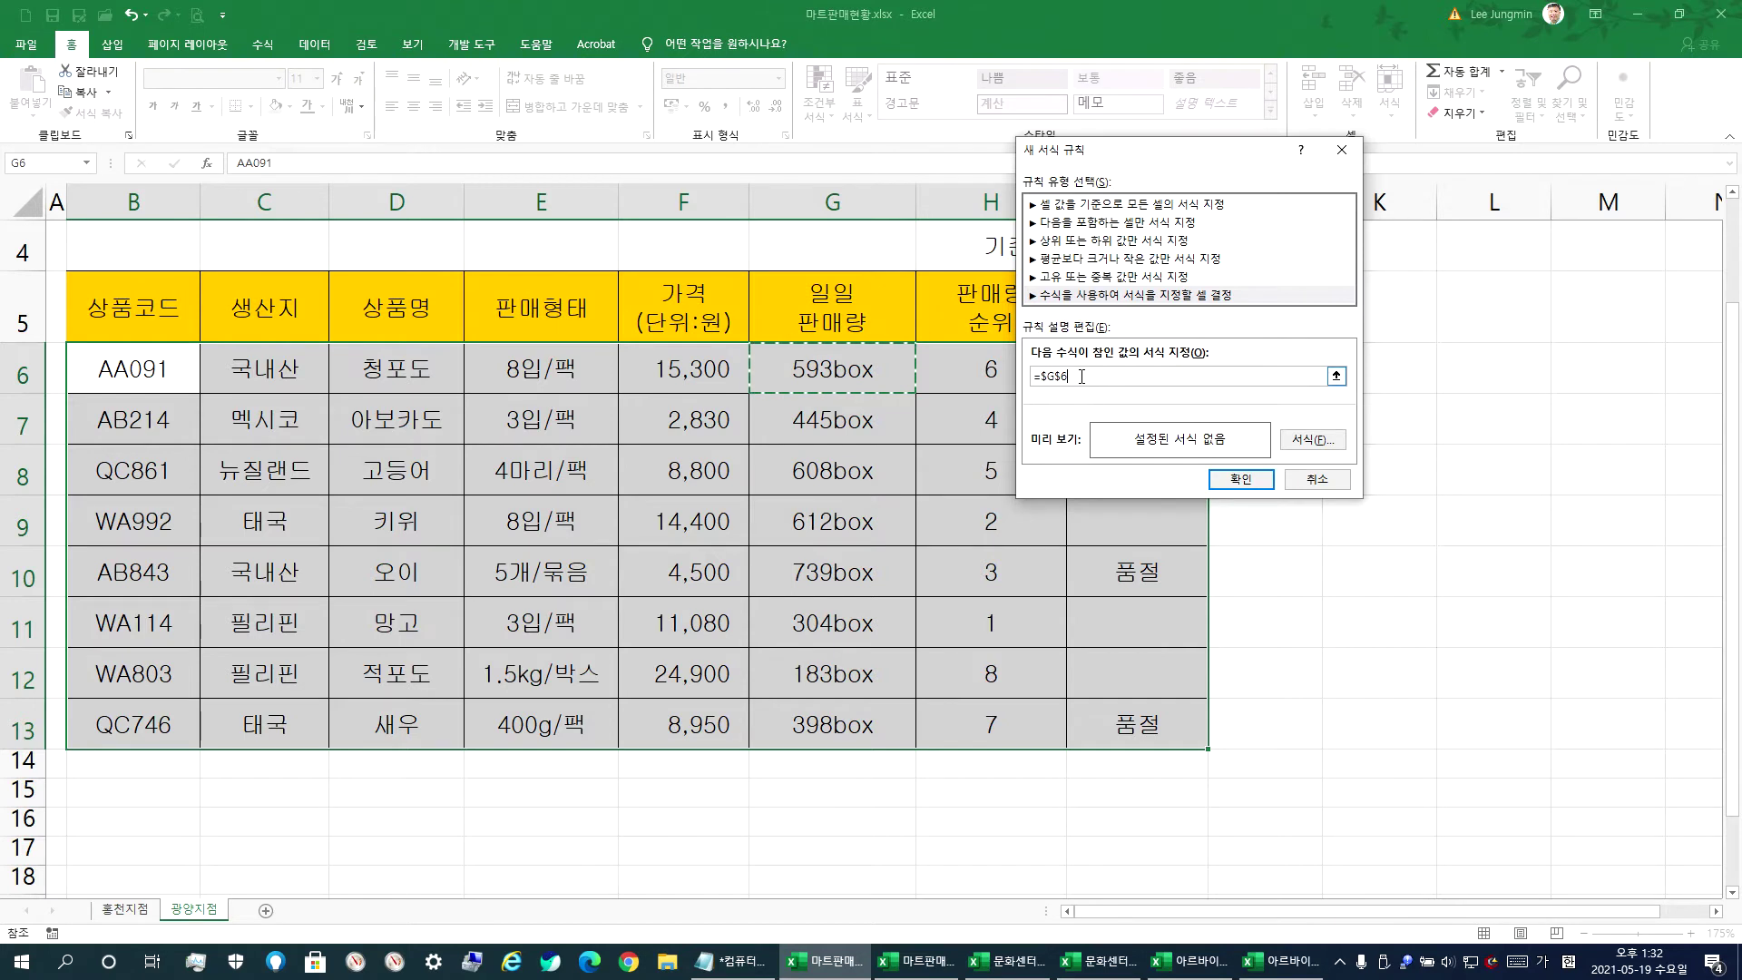
pyautogui.press('F4')
pyautogui.write('>')
# - Give the new formula rule a yellow fill with a bold red font and apply it to the selected table rows
pyautogui.click(1313, 439)
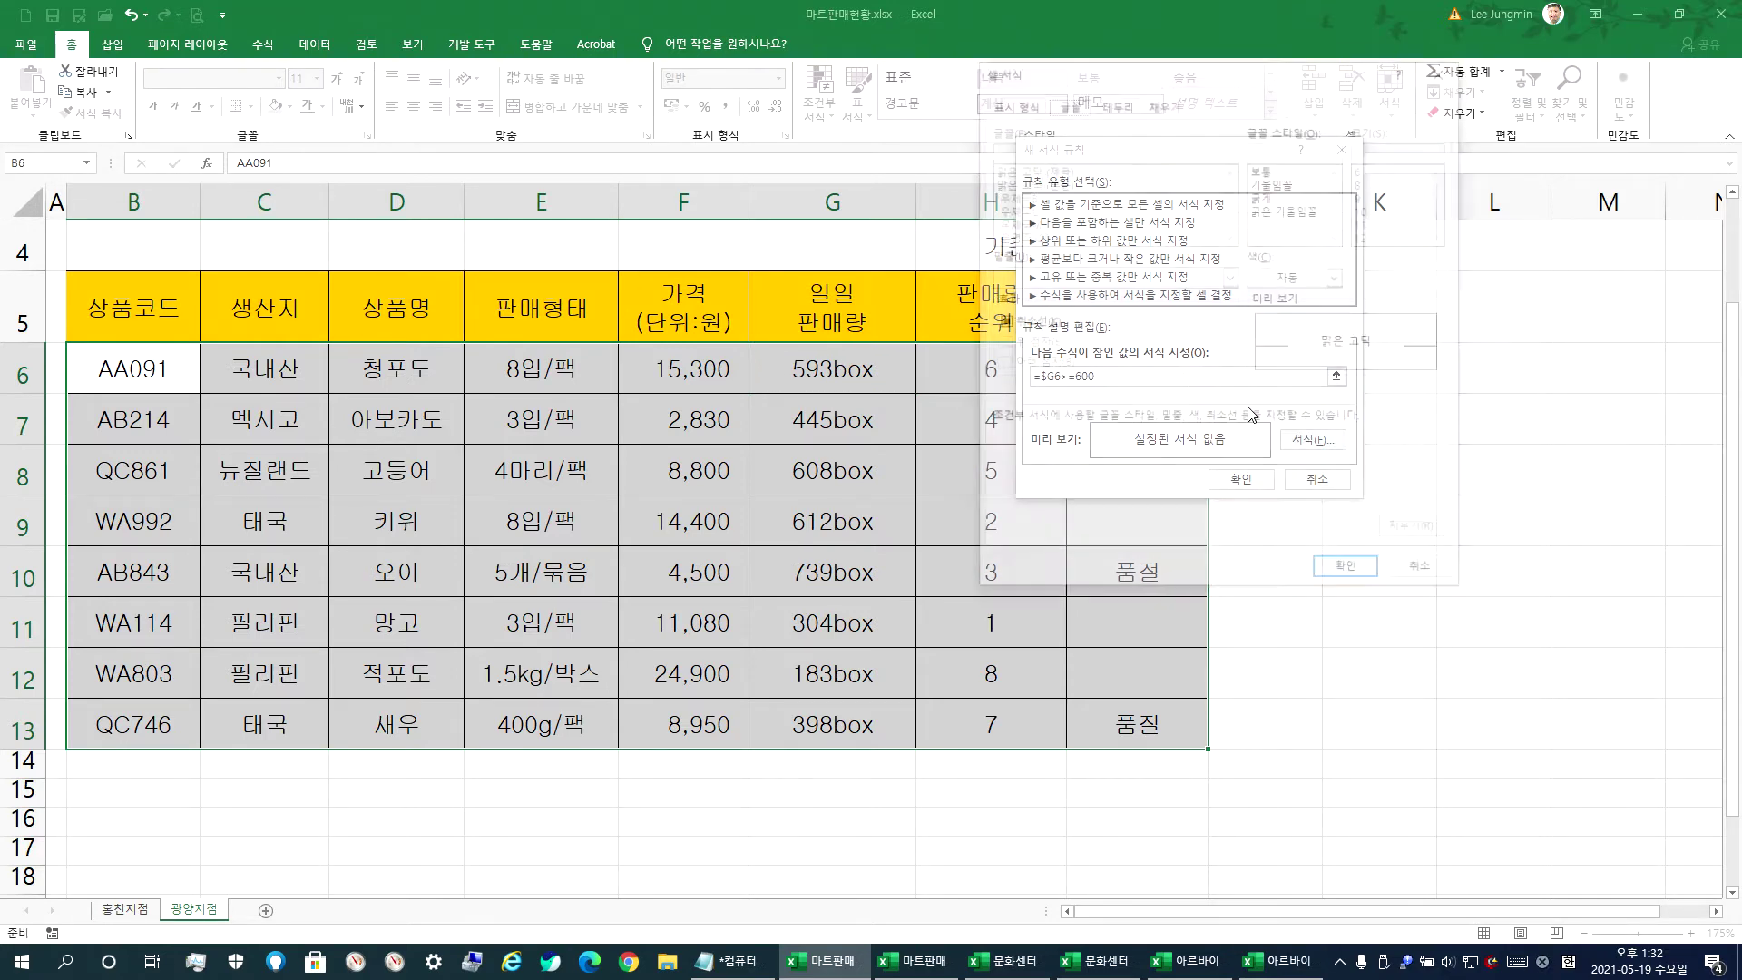
pyautogui.click(1173, 105)
pyautogui.click(1053, 288)
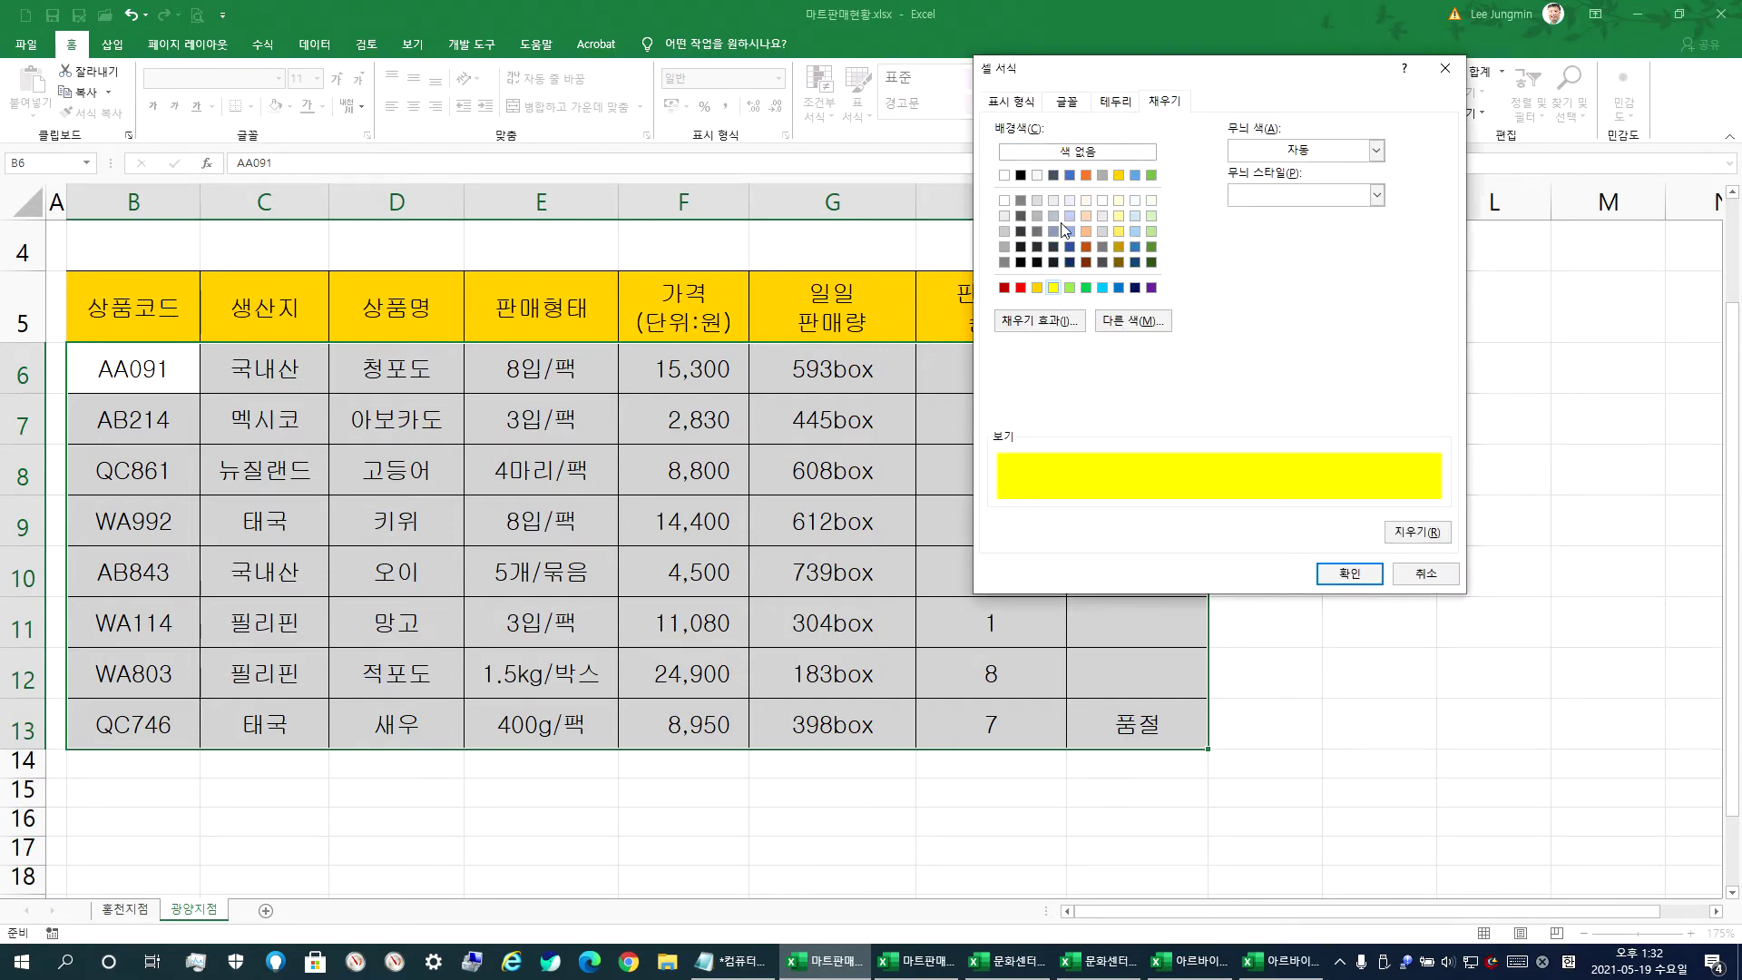
pyautogui.click(1066, 102)
pyautogui.click(1338, 277)
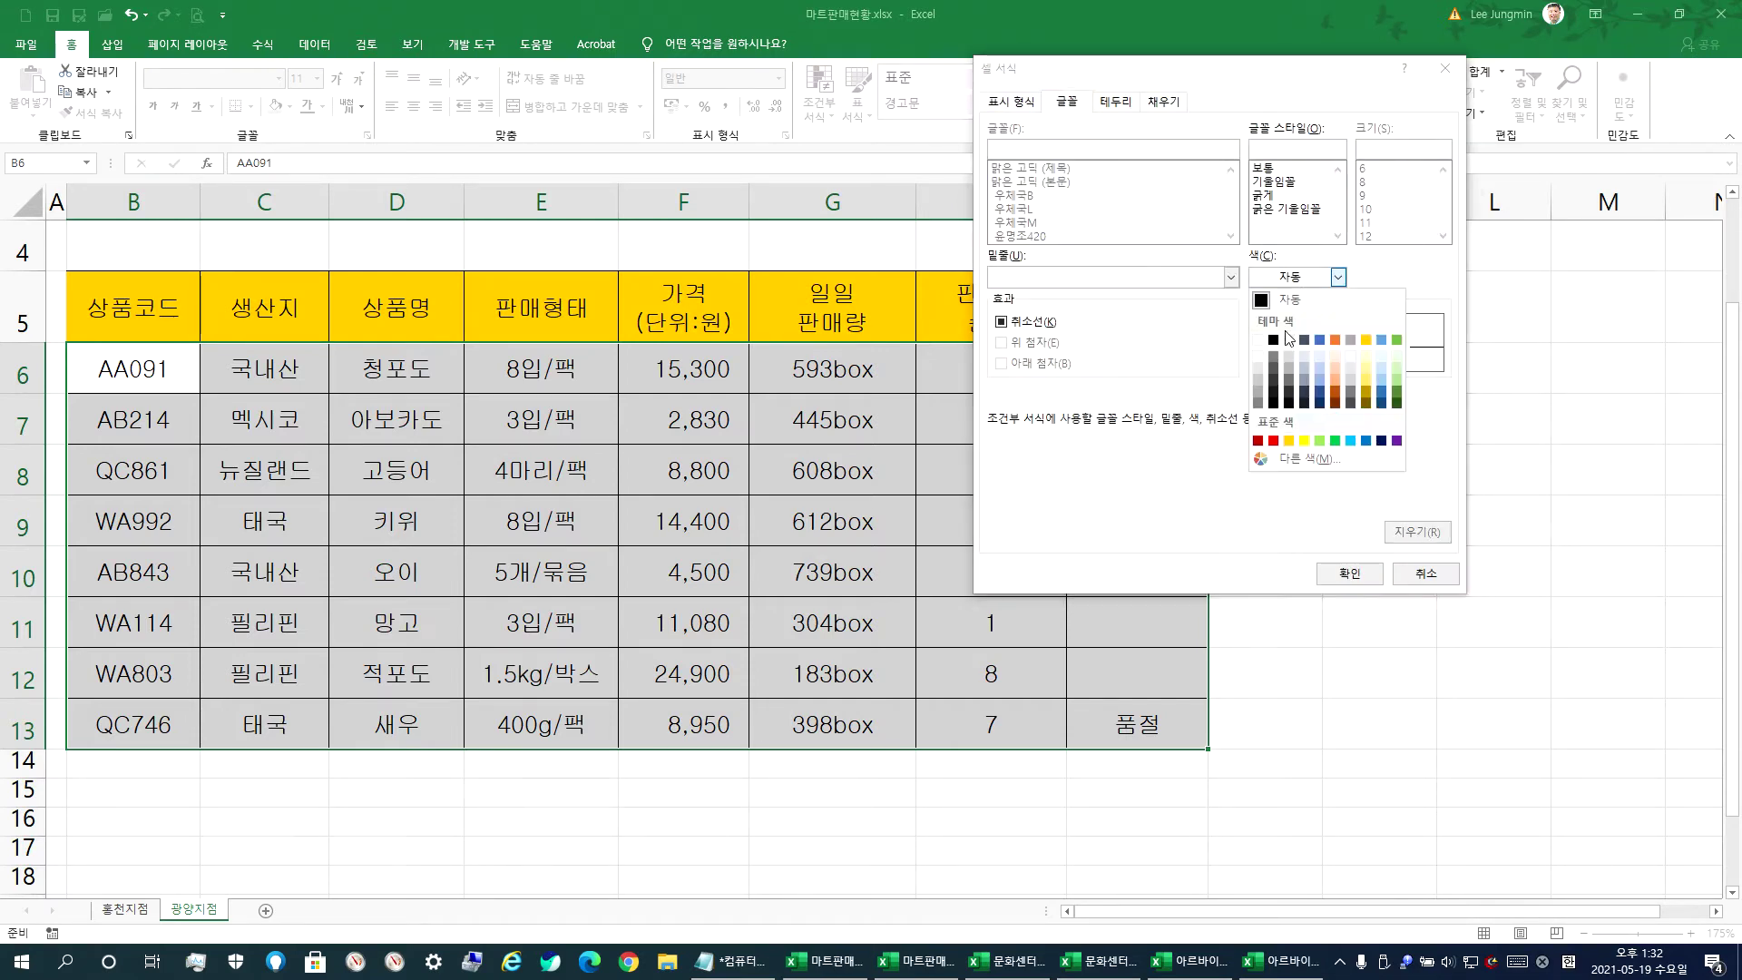
pyautogui.click(1273, 440)
pyautogui.click(1265, 195)
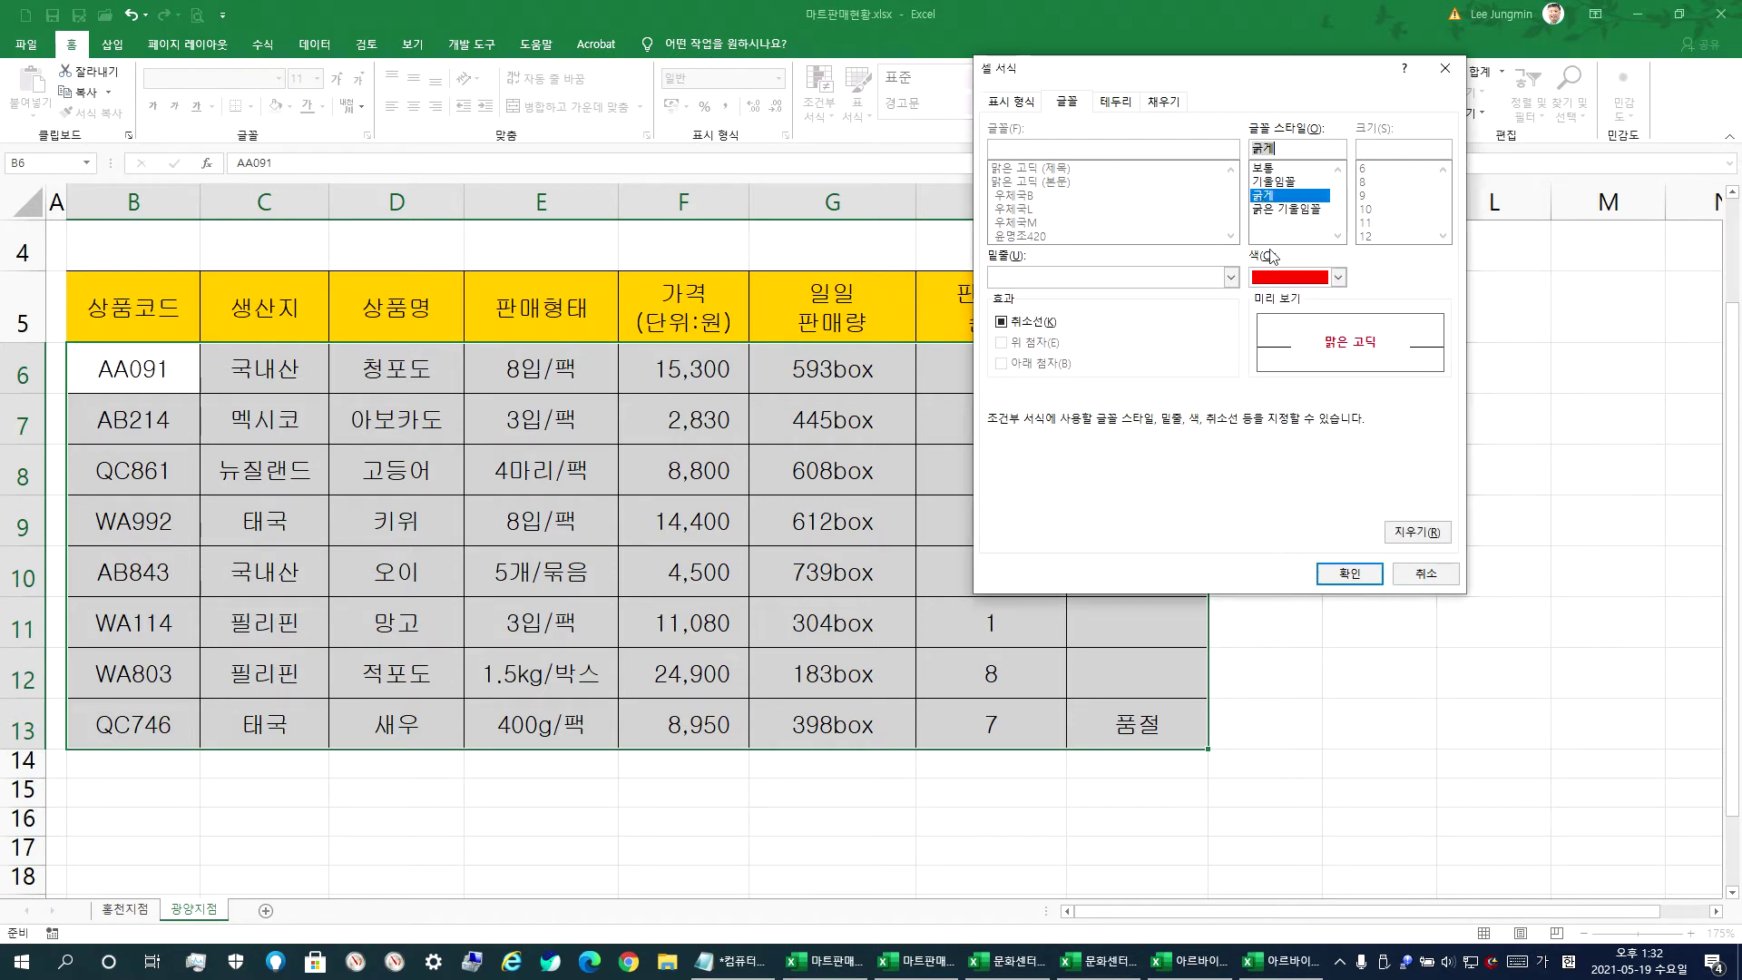
pyautogui.click(1348, 574)
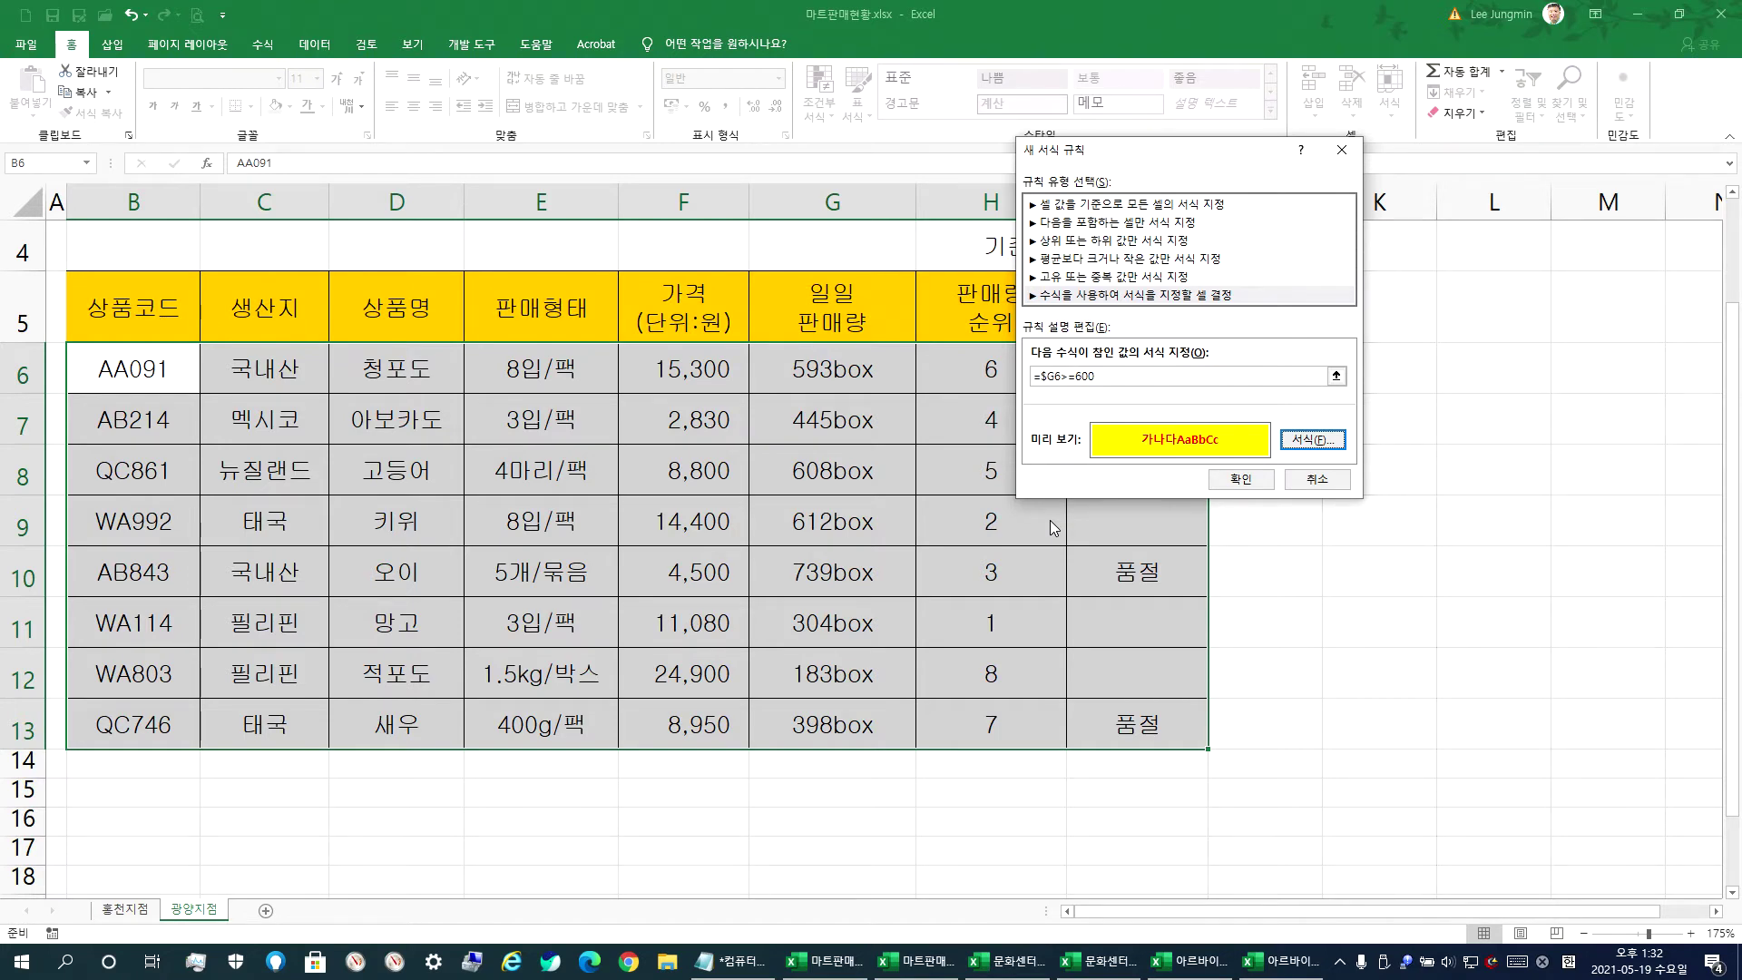
pyautogui.click(1243, 482)
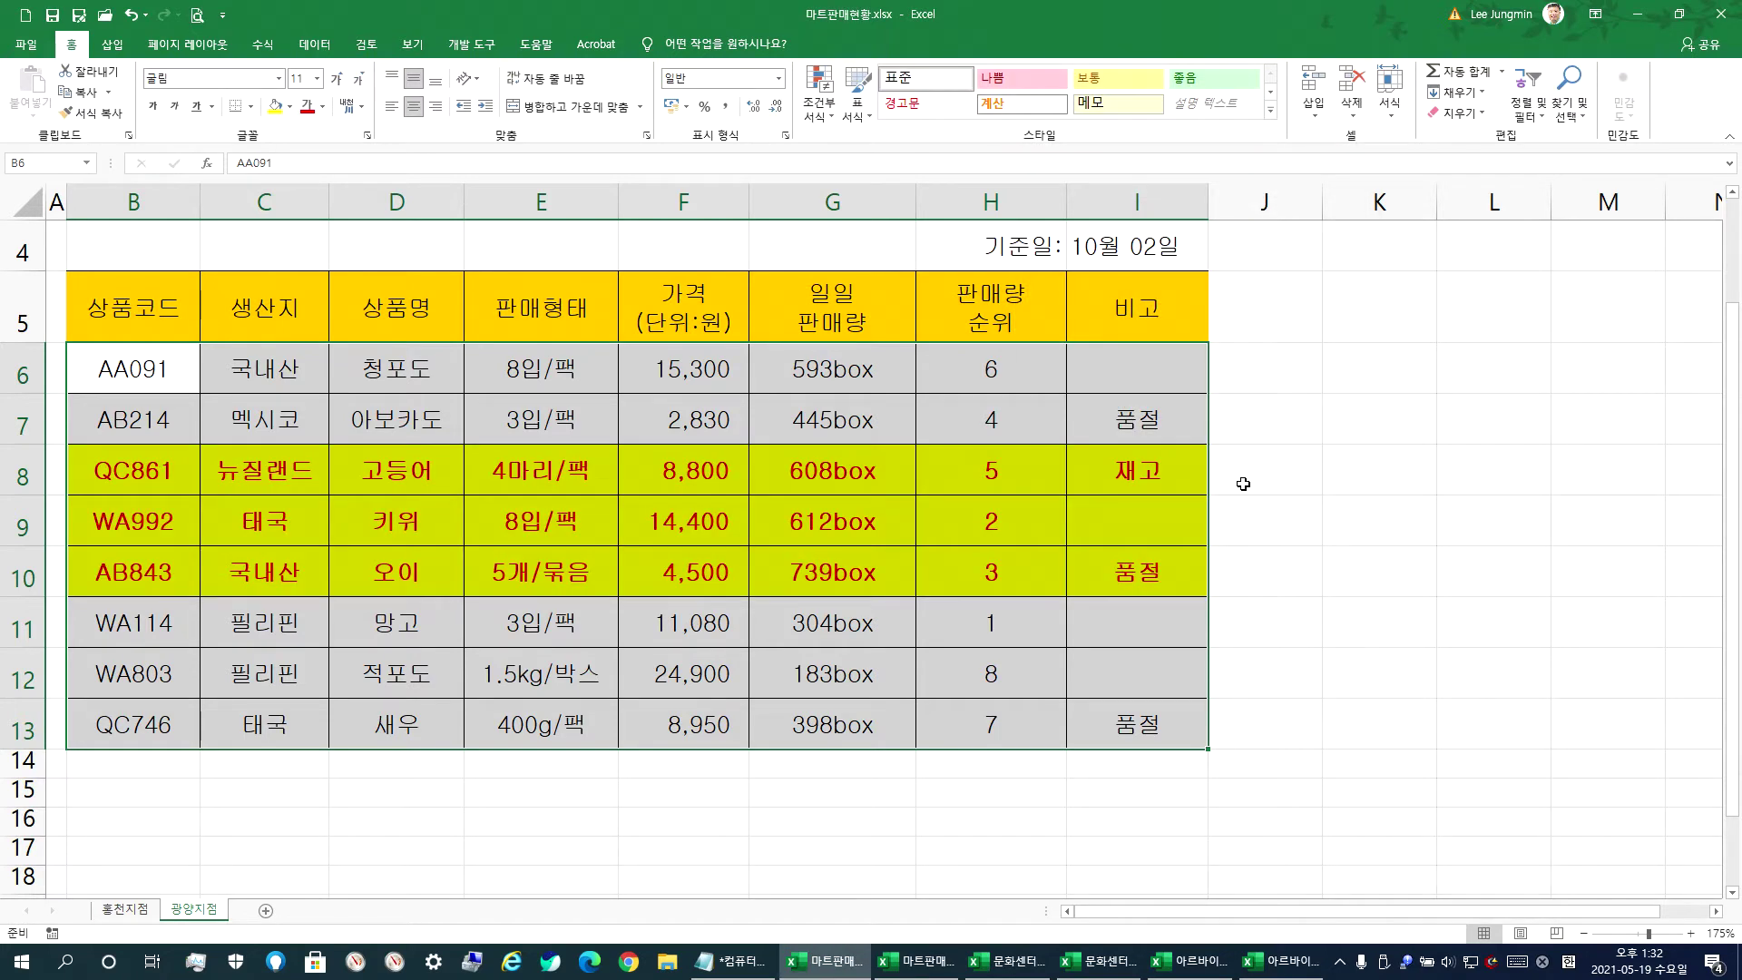
# - Test the whole-row rule by changing the 일일판매량 of 적포도 in G12 to 750
pyautogui.click(819, 478)
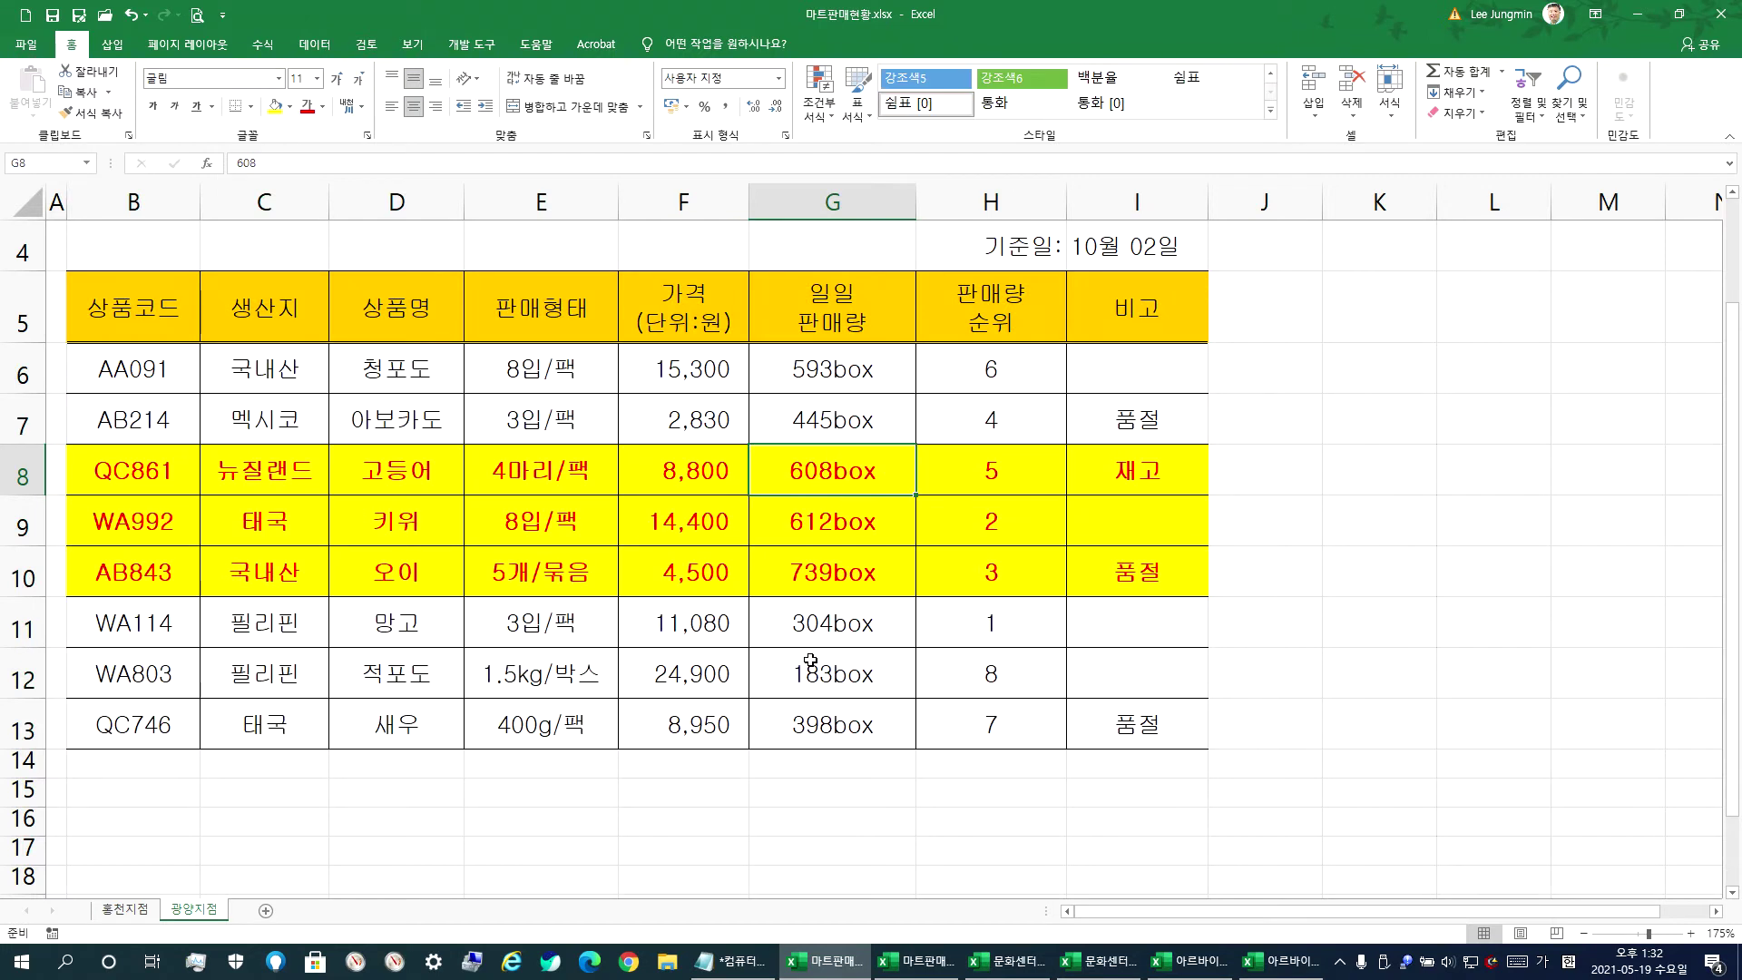
pyautogui.click(809, 386)
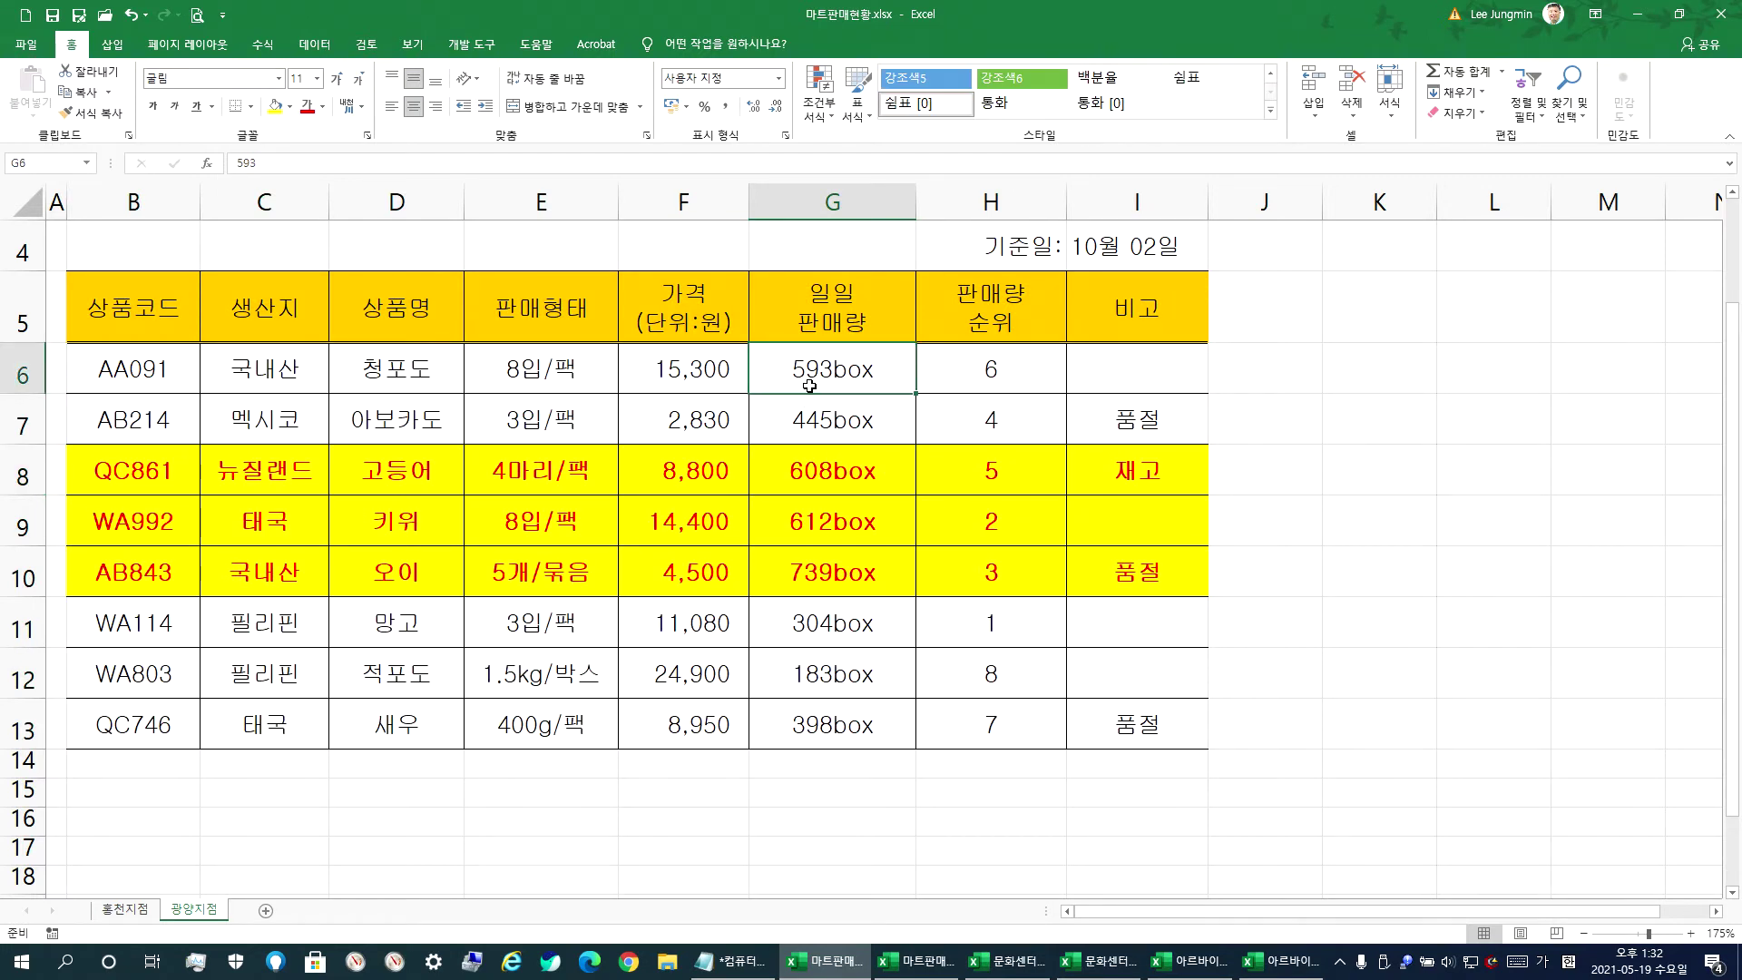
pyautogui.click(794, 672)
pyautogui.write('750')
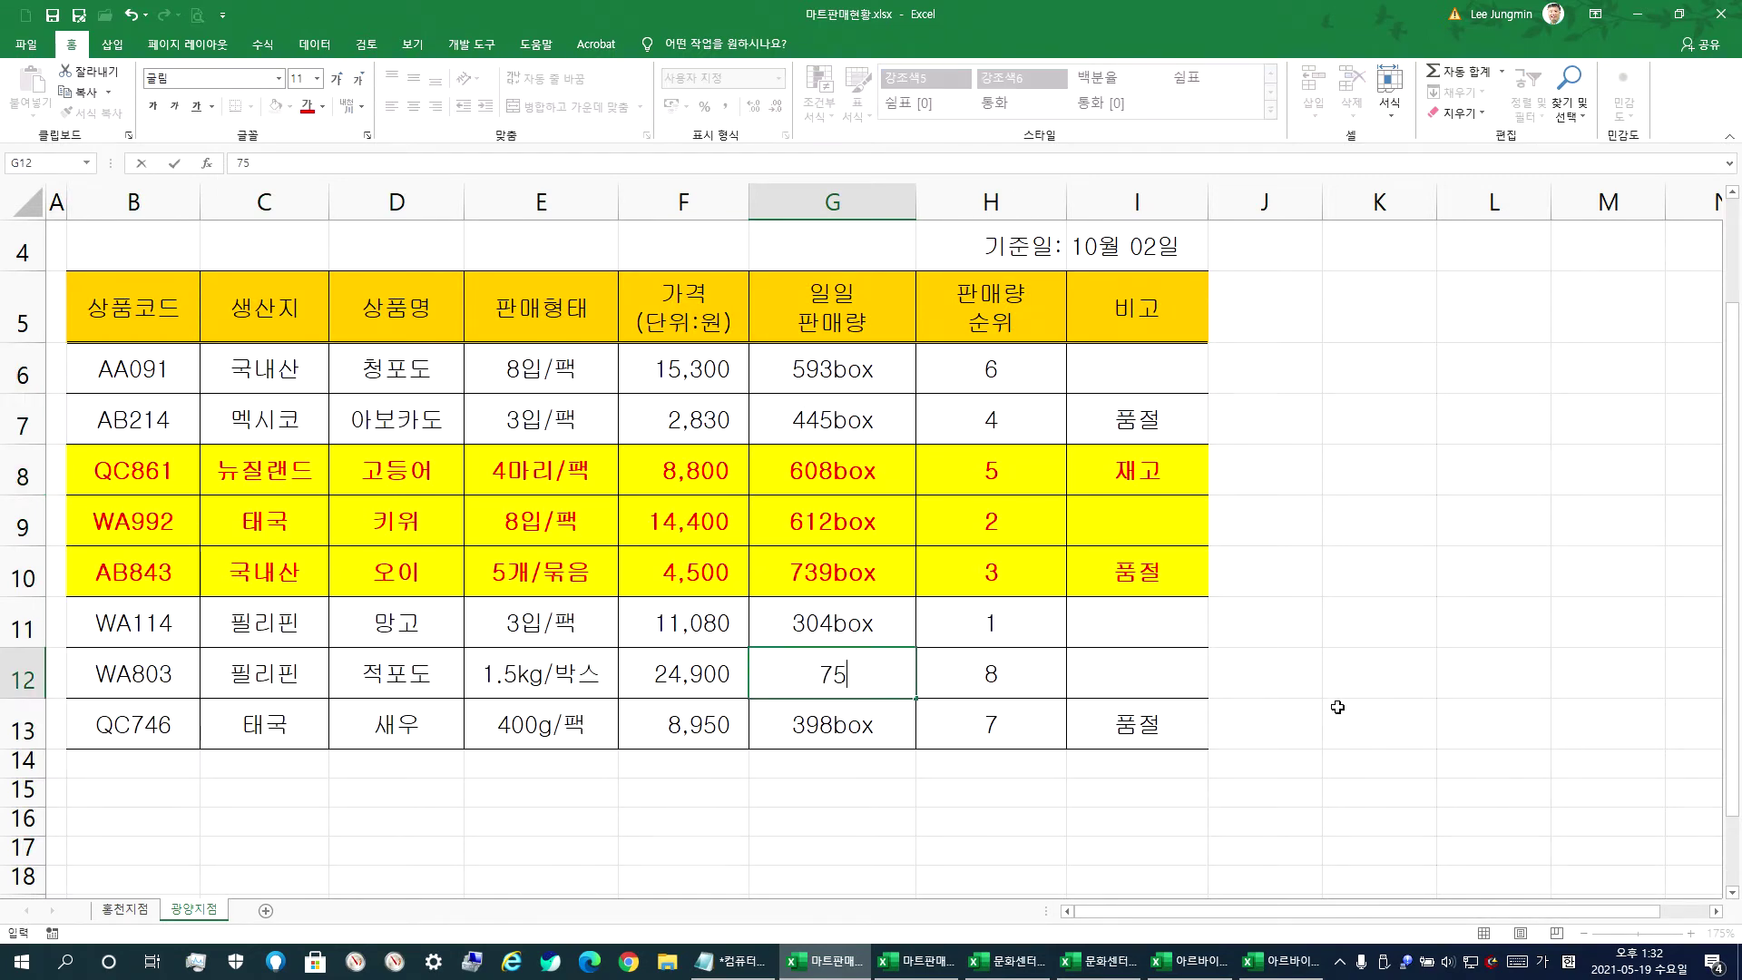
pyautogui.press('Return')
pyautogui.press('Up')
pyautogui.press('Up')
pyautogui.press('Down')
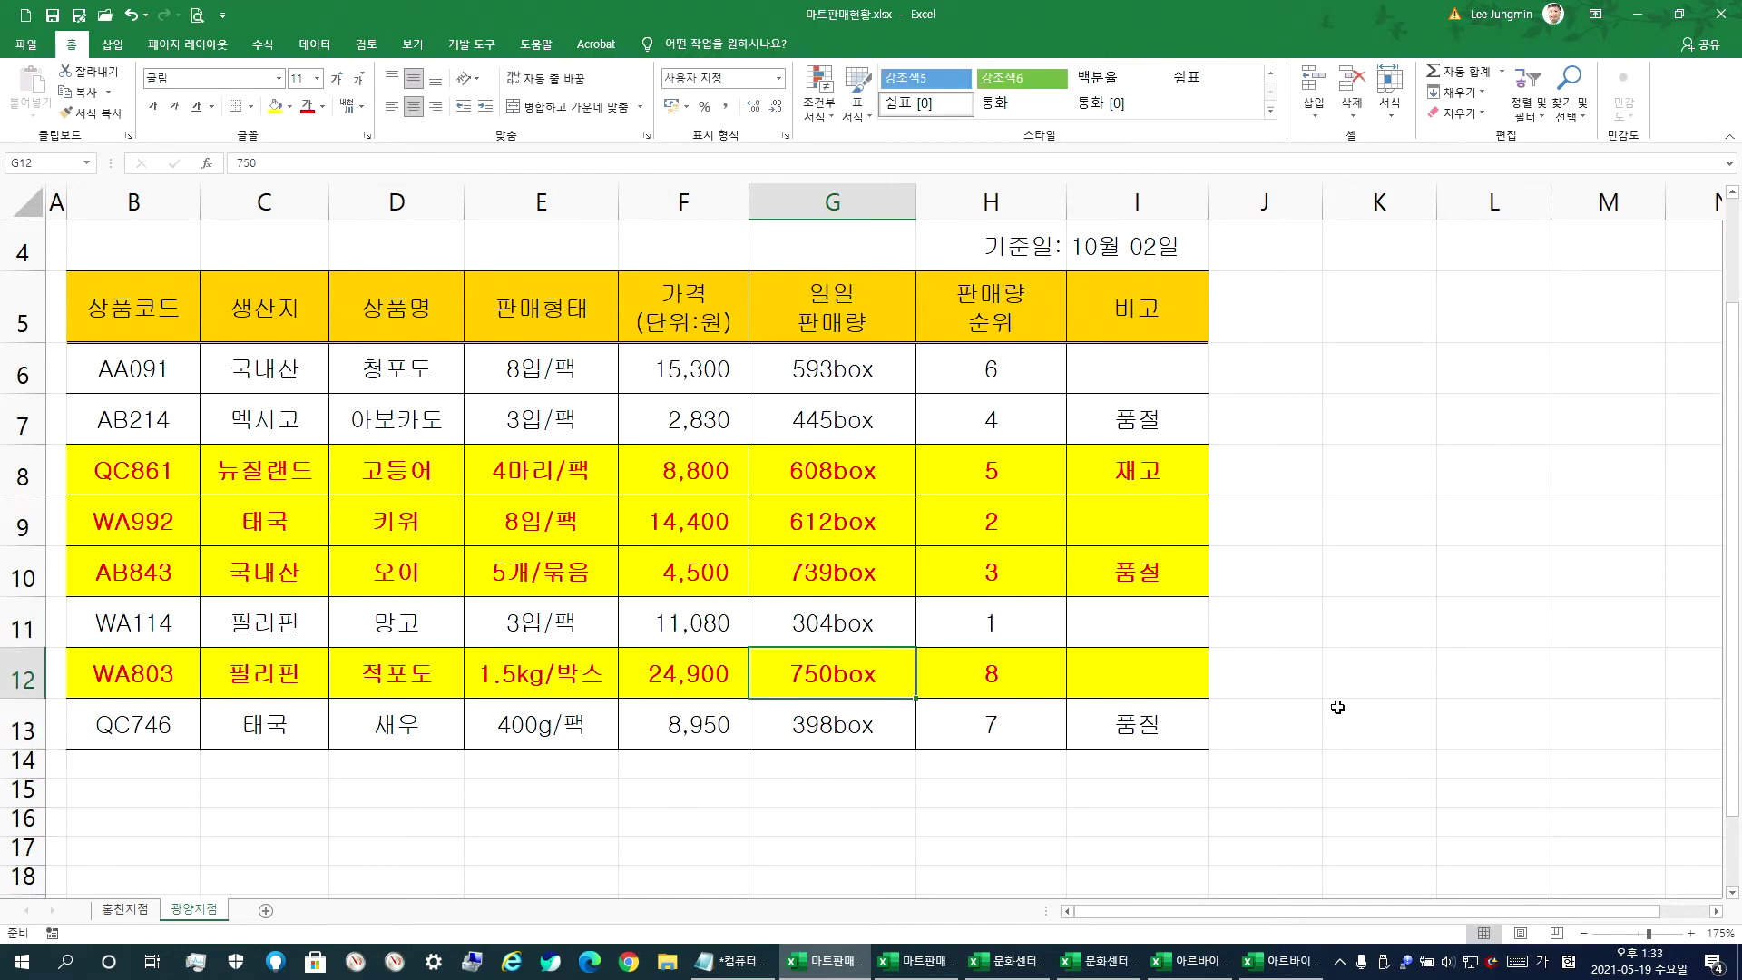
# - Change the 일일판매량 of 키위 in G9 to 512 to test the rule below its threshold
pyautogui.press('Up')
pyautogui.press('Up')
pyautogui.press('Up')
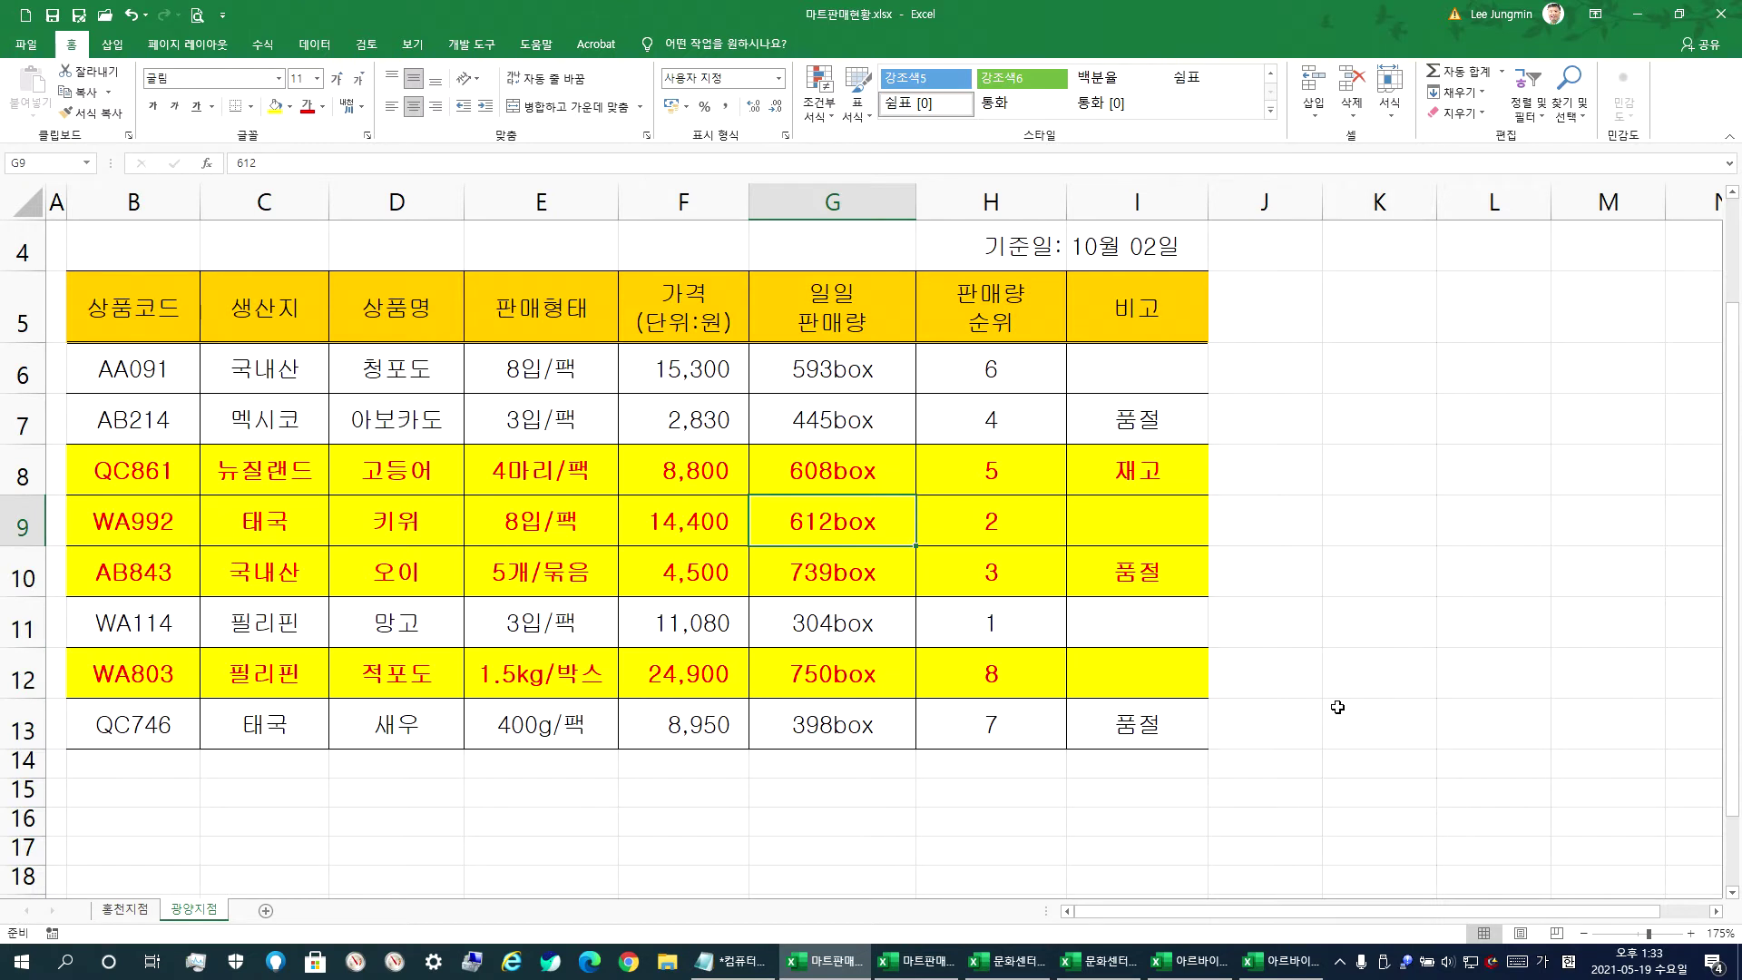
pyautogui.write('512')
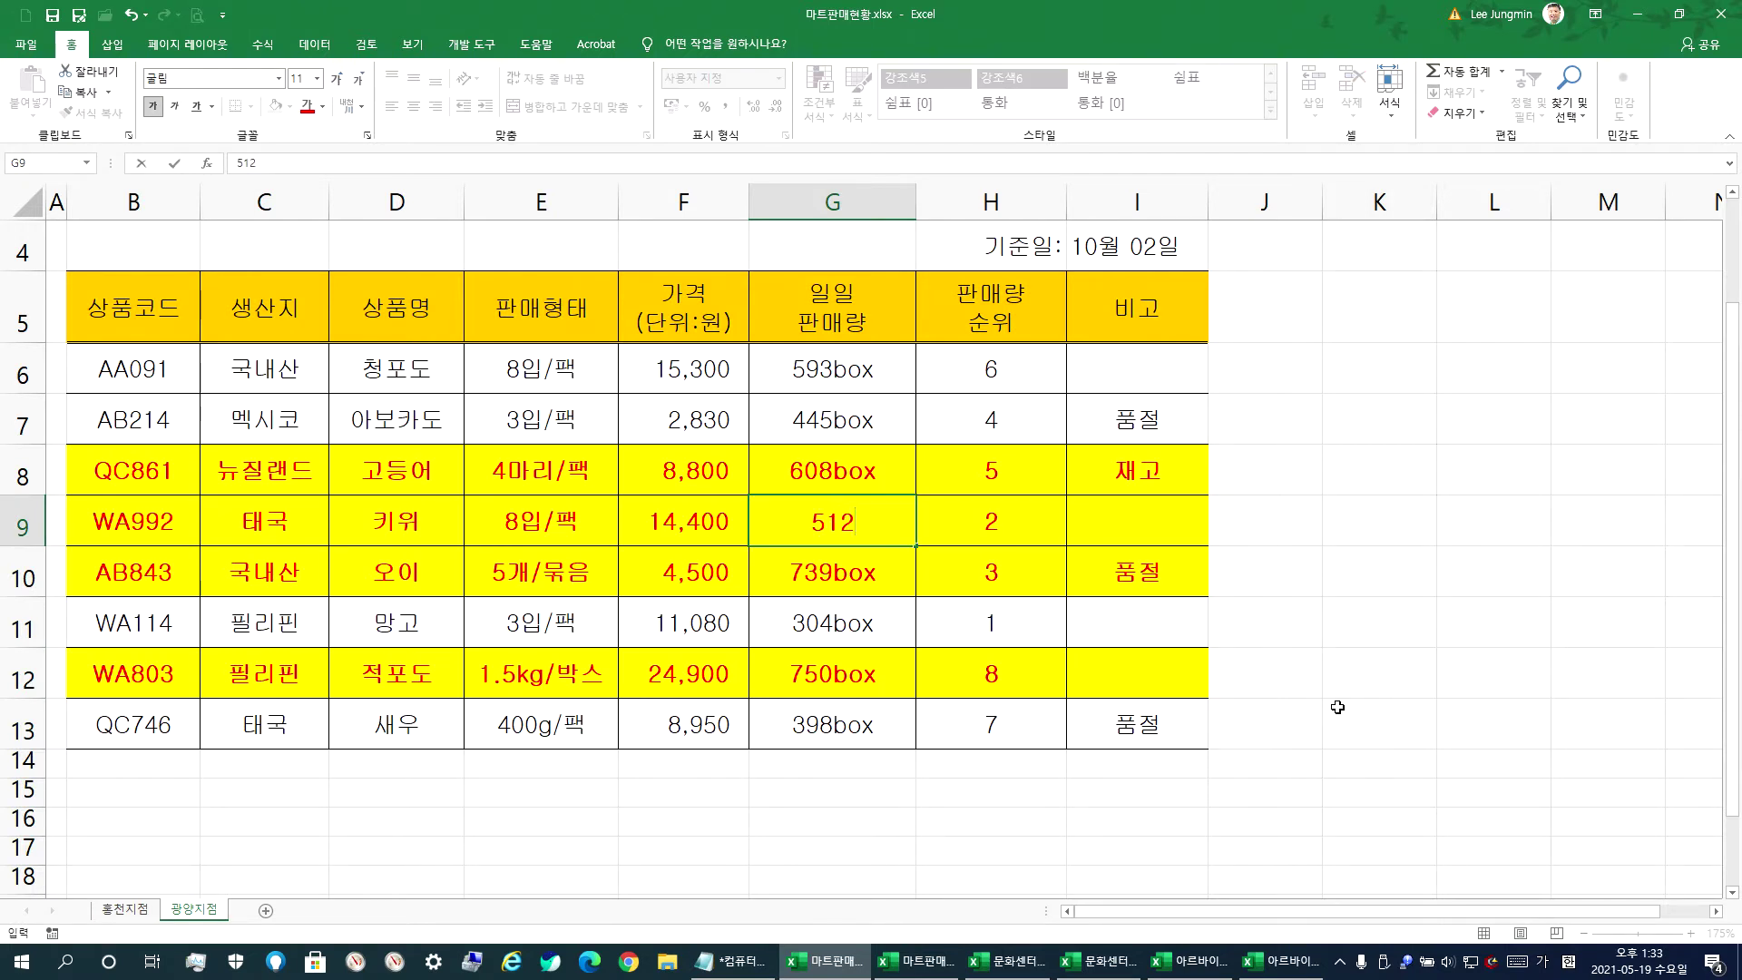
pyautogui.hotkey('ctrl', 'Return')
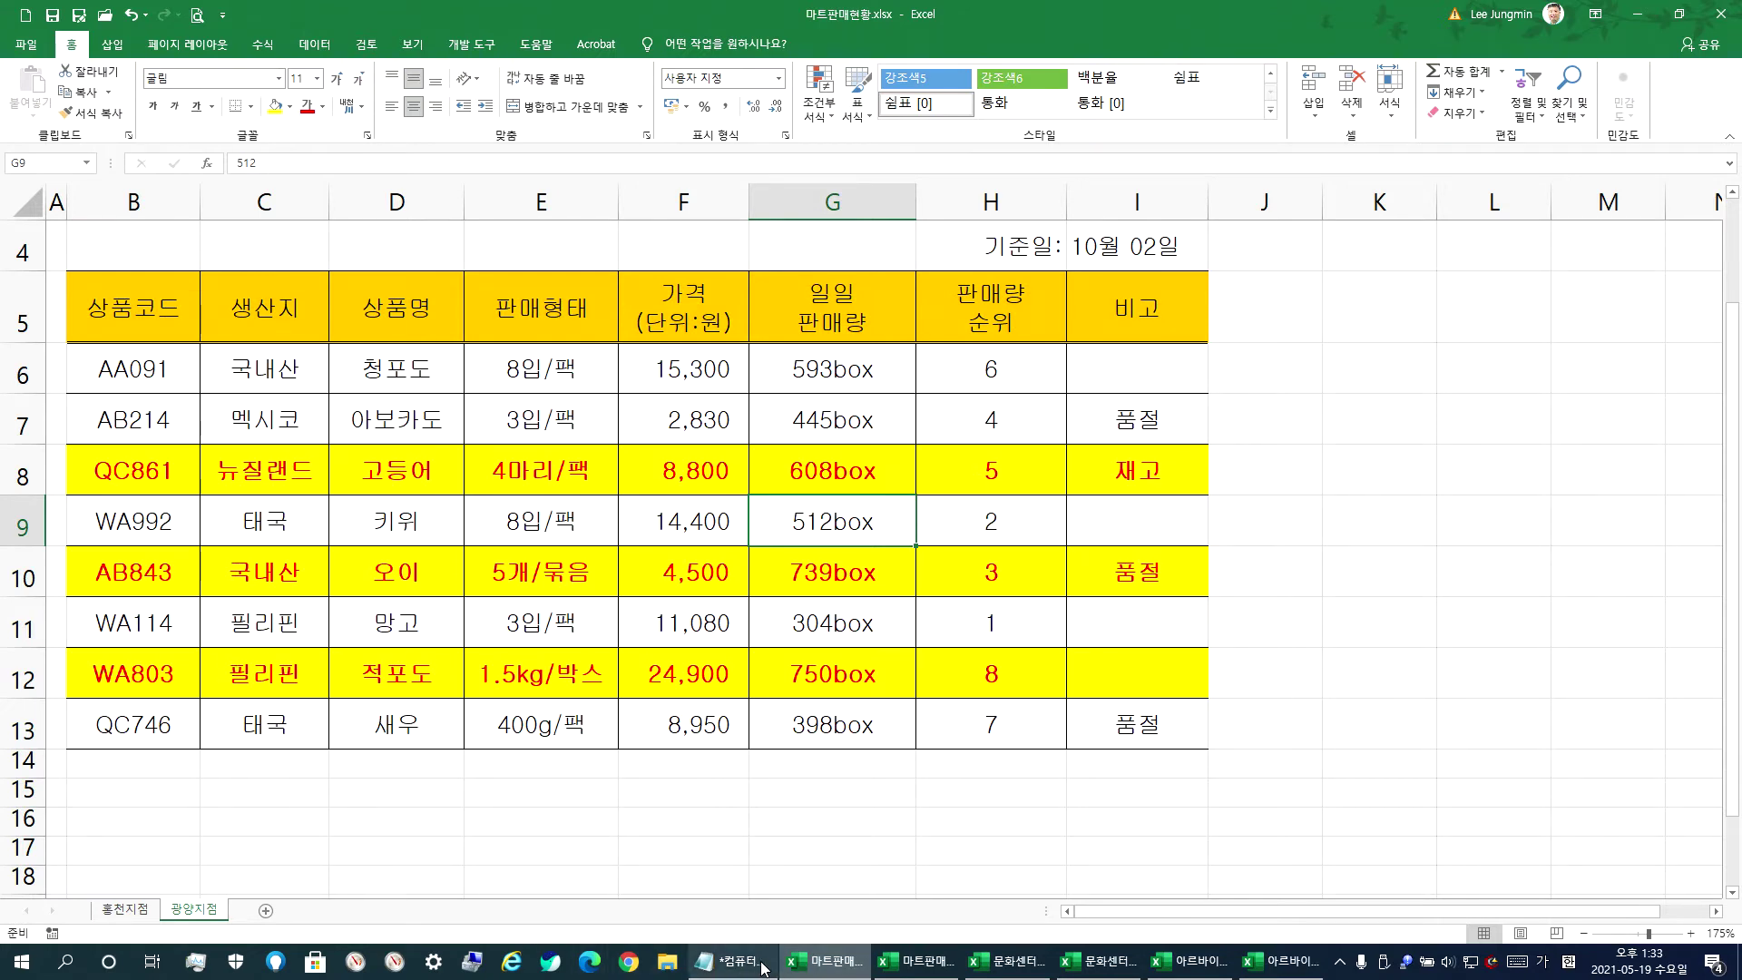
# - Switch to the 마트판매현황_완료 workbook and clear the conditional formatting rules from the table rows B6:I13
pyautogui.click(725, 961)
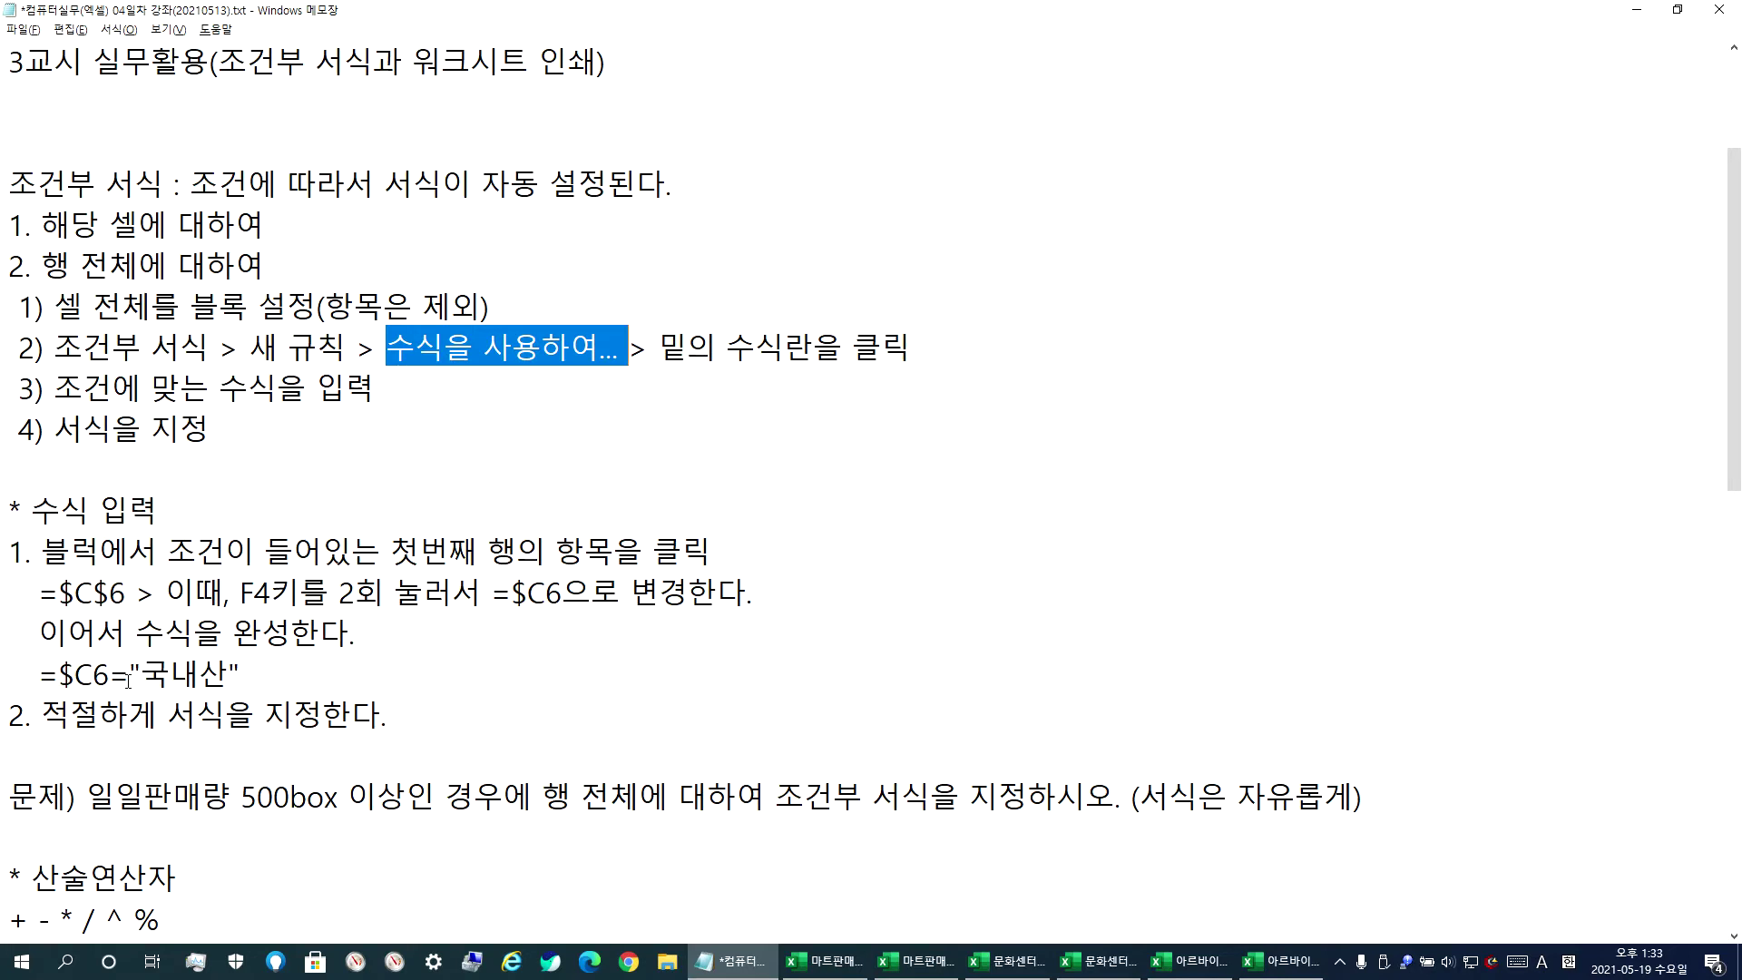
pyautogui.click(917, 961)
pyautogui.moveTo(95, 349); pyautogui.dragTo(1034, 675)
pyautogui.click(819, 96)
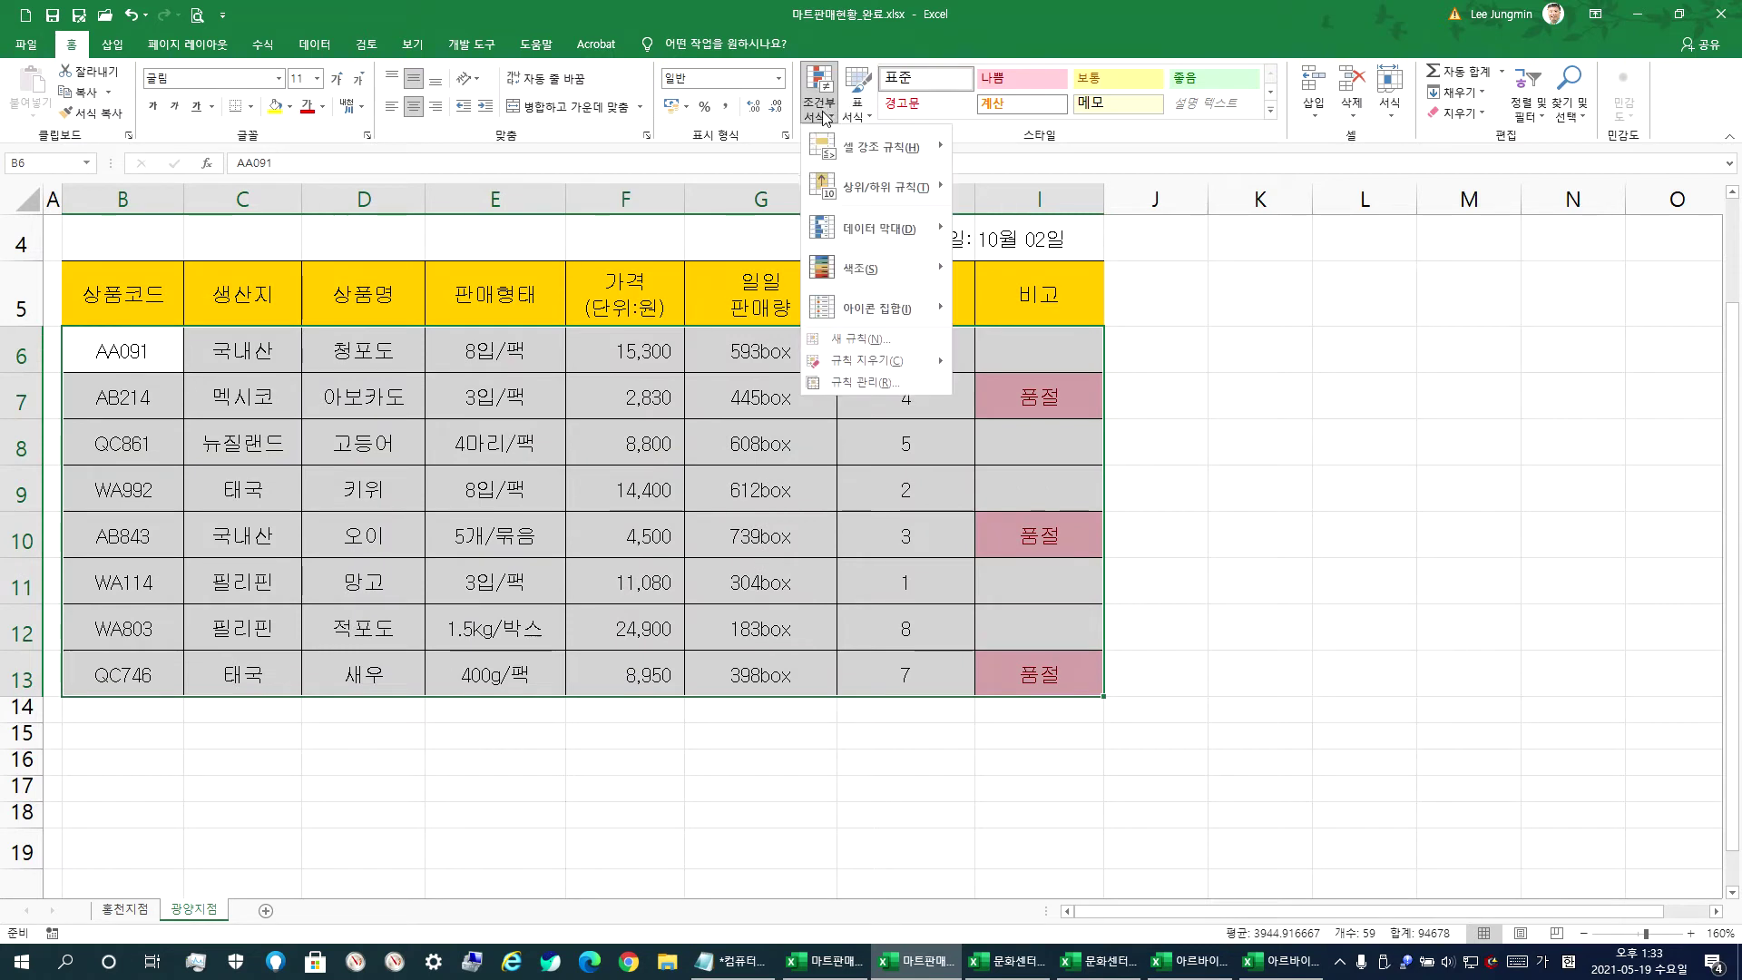
pyautogui.moveTo(871, 360)
pyautogui.click(1053, 383)
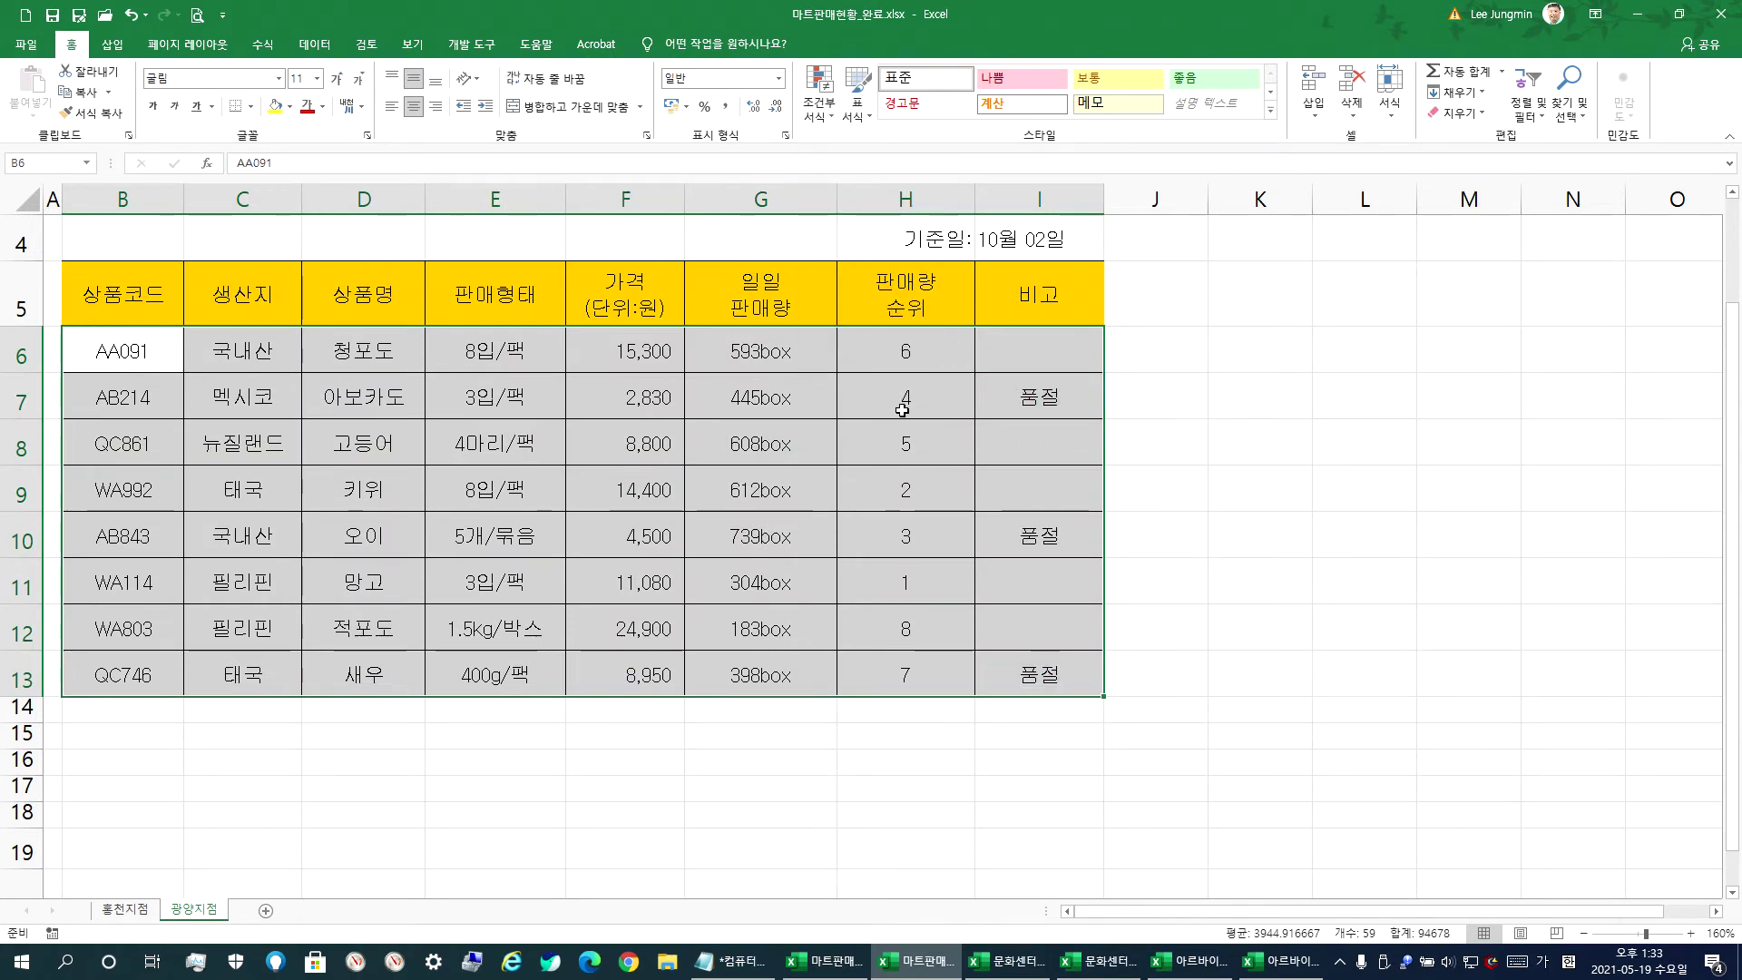
pyautogui.press('Tab')
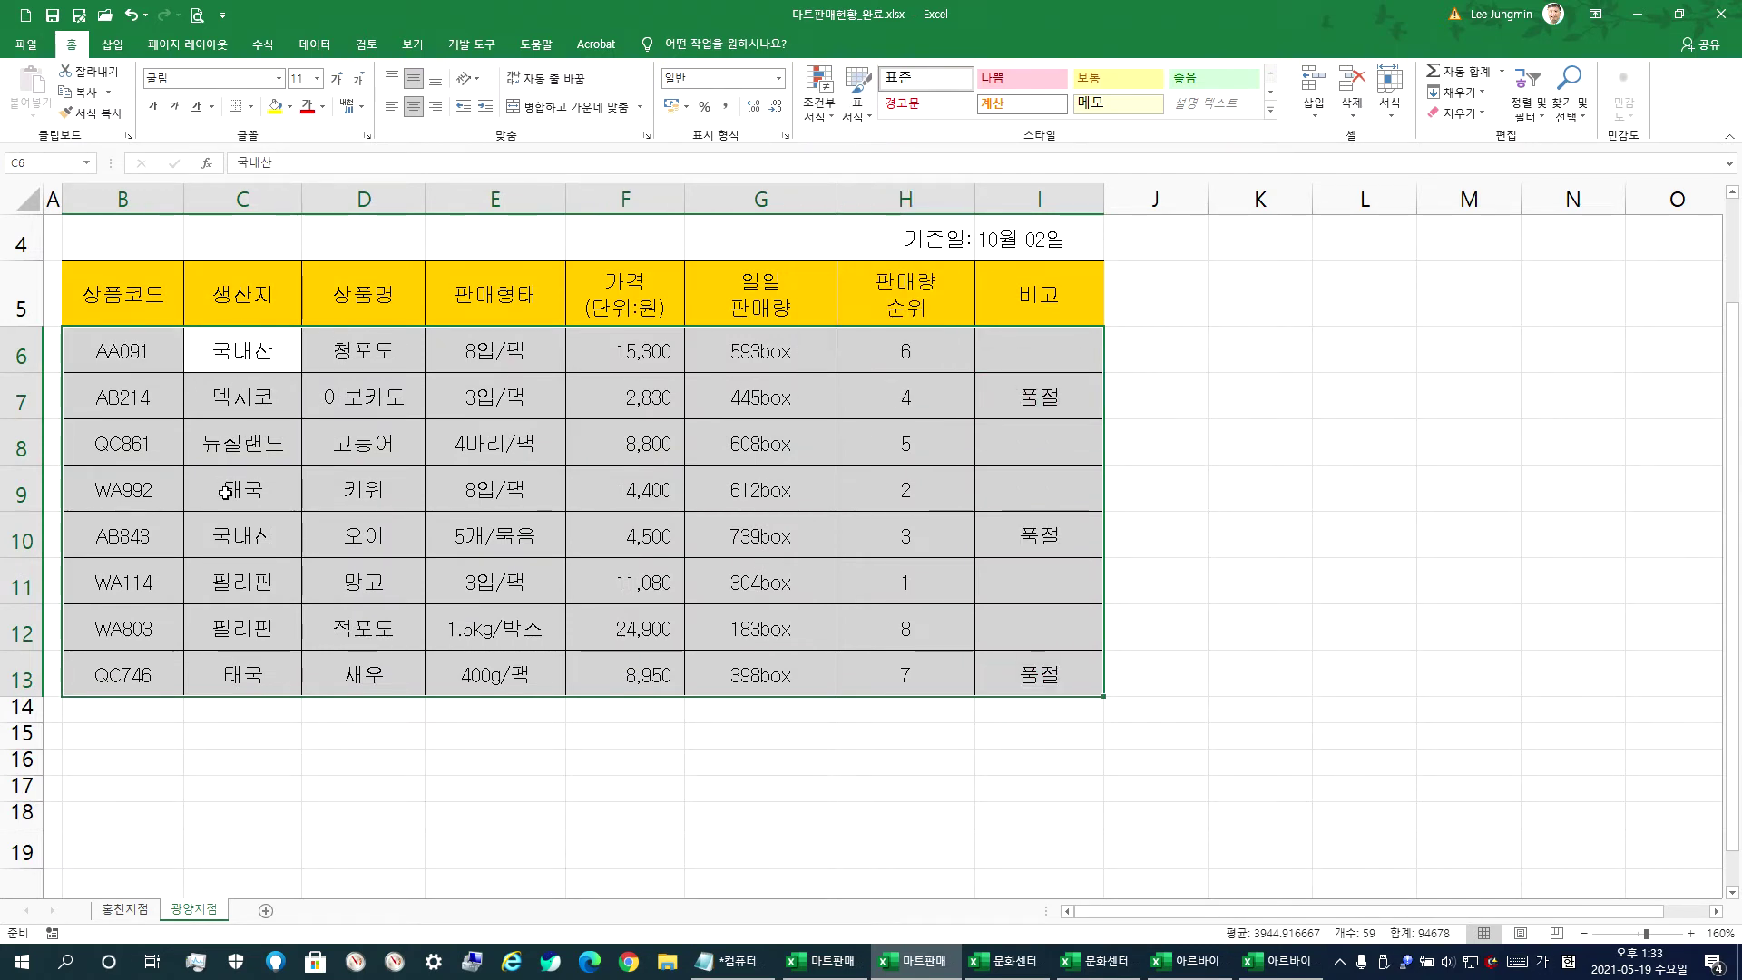
pyautogui.click(224, 535)
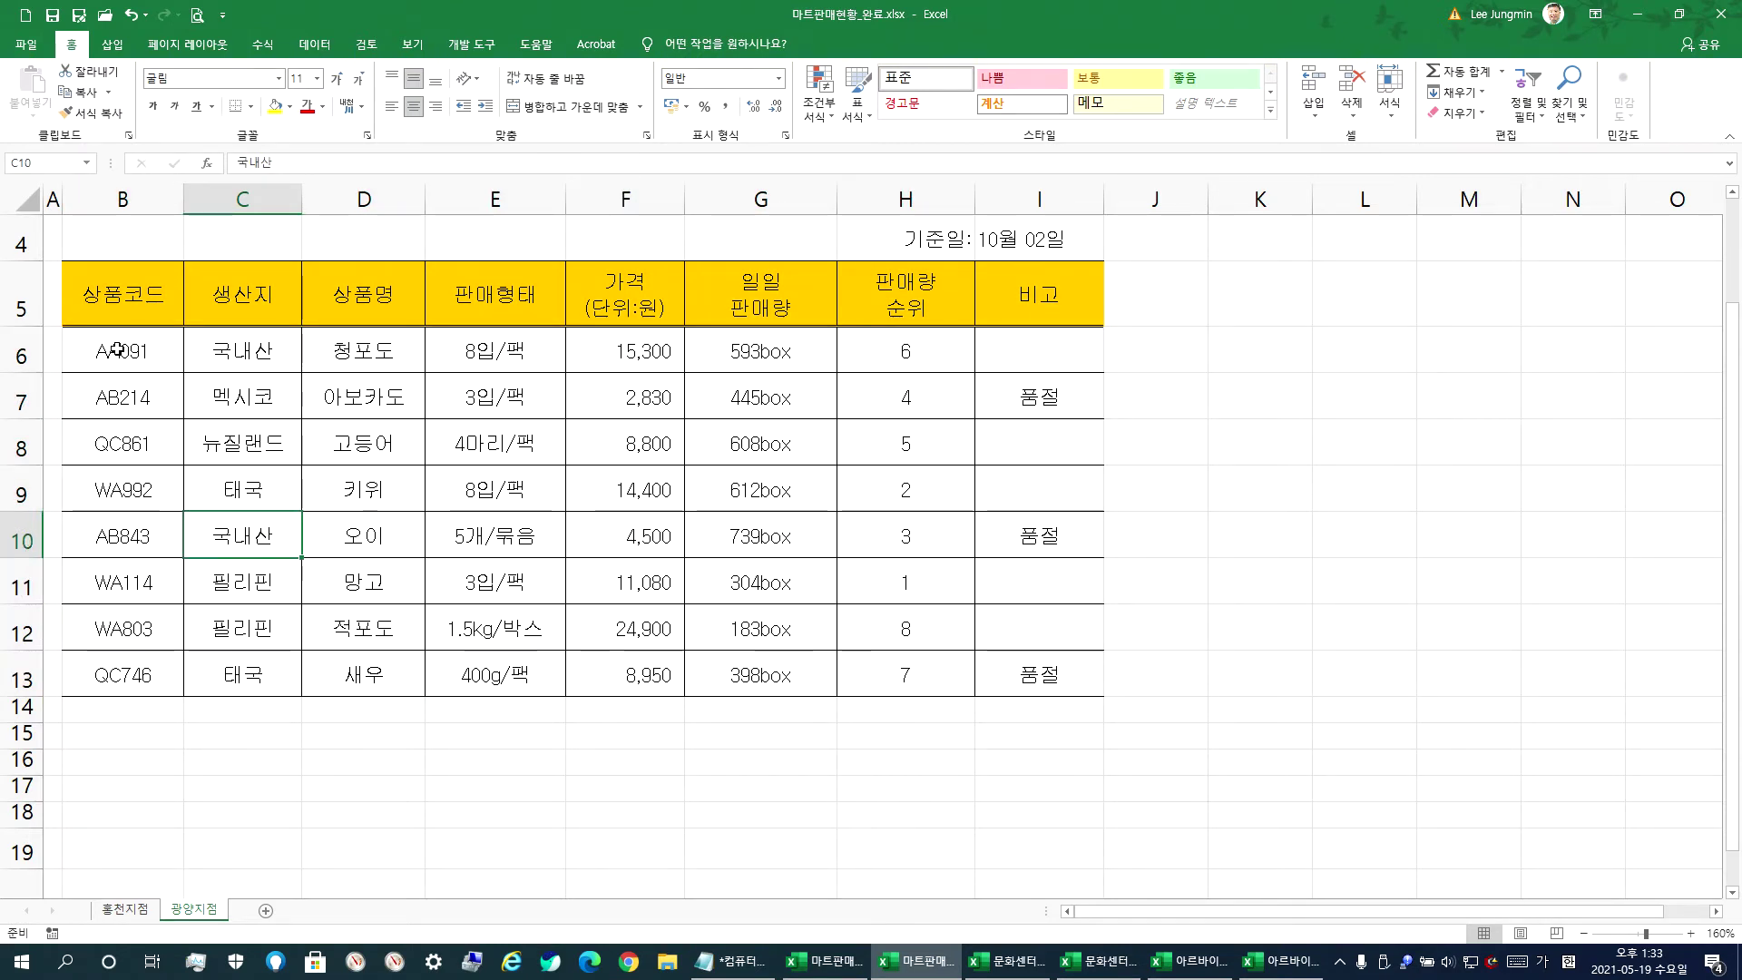
# - Select the table rows B6:I13 and start a new conditional formatting rule that uses a formula to determine which cells to format
pyautogui.moveTo(118, 350); pyautogui.dragTo(1015, 348)
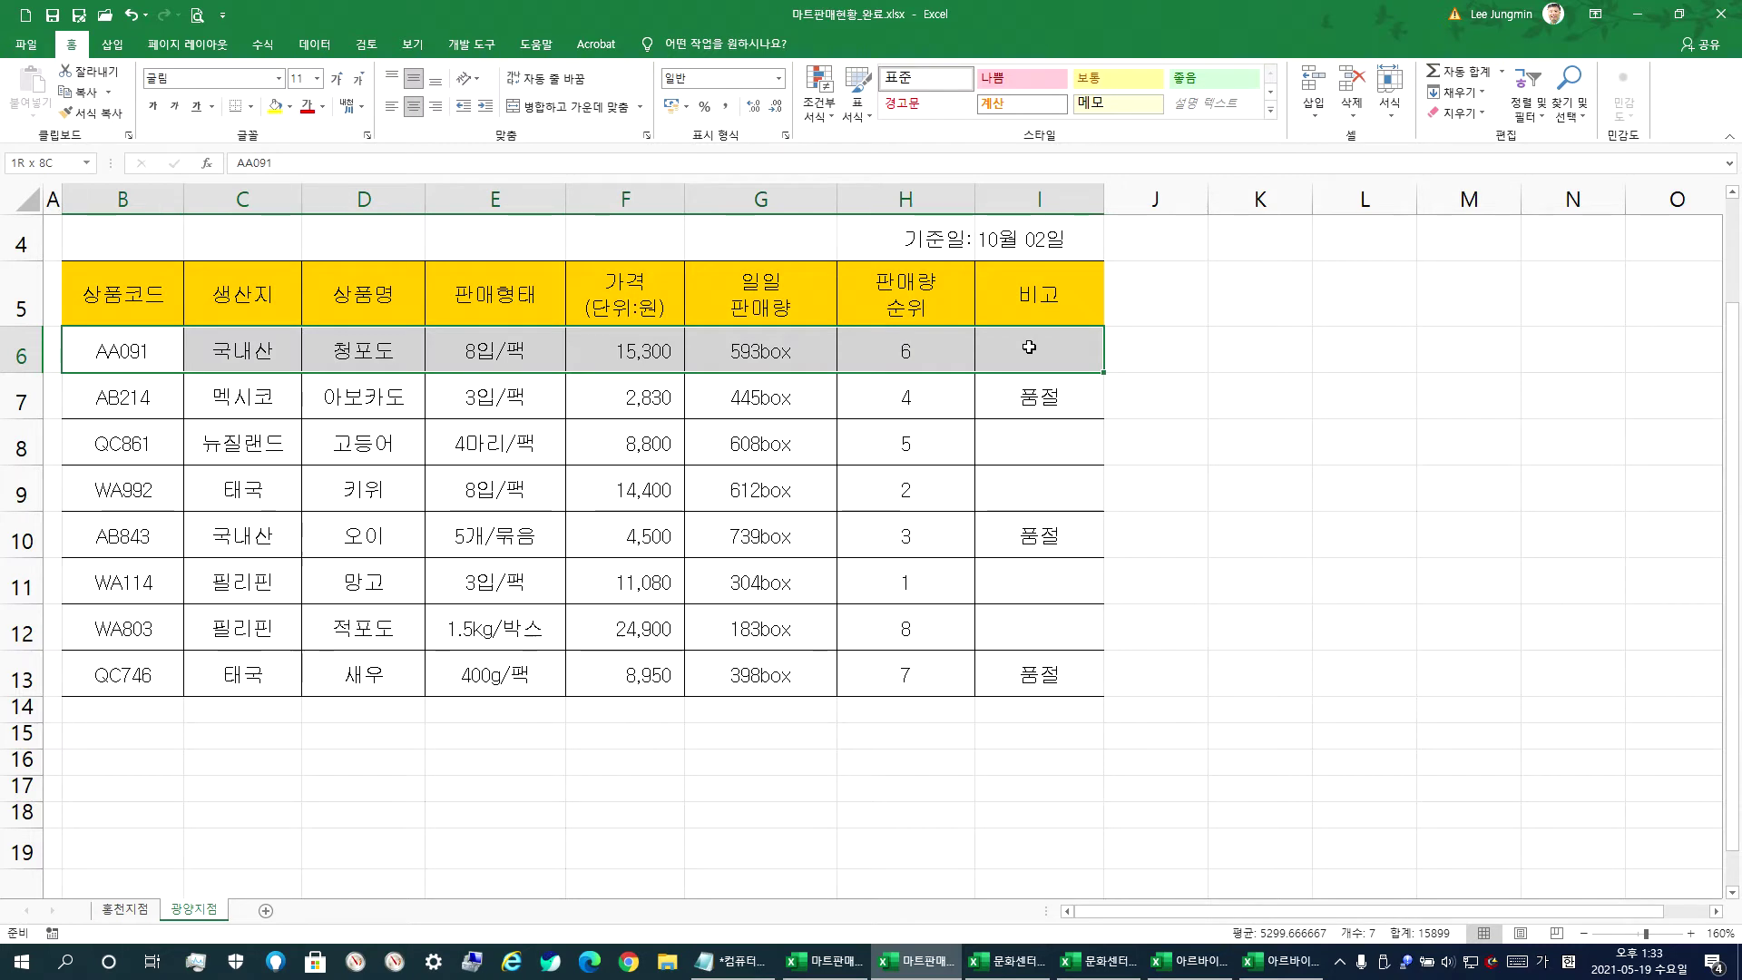
pyautogui.click(136, 347)
pyautogui.moveTo(136, 348); pyautogui.dragTo(991, 680)
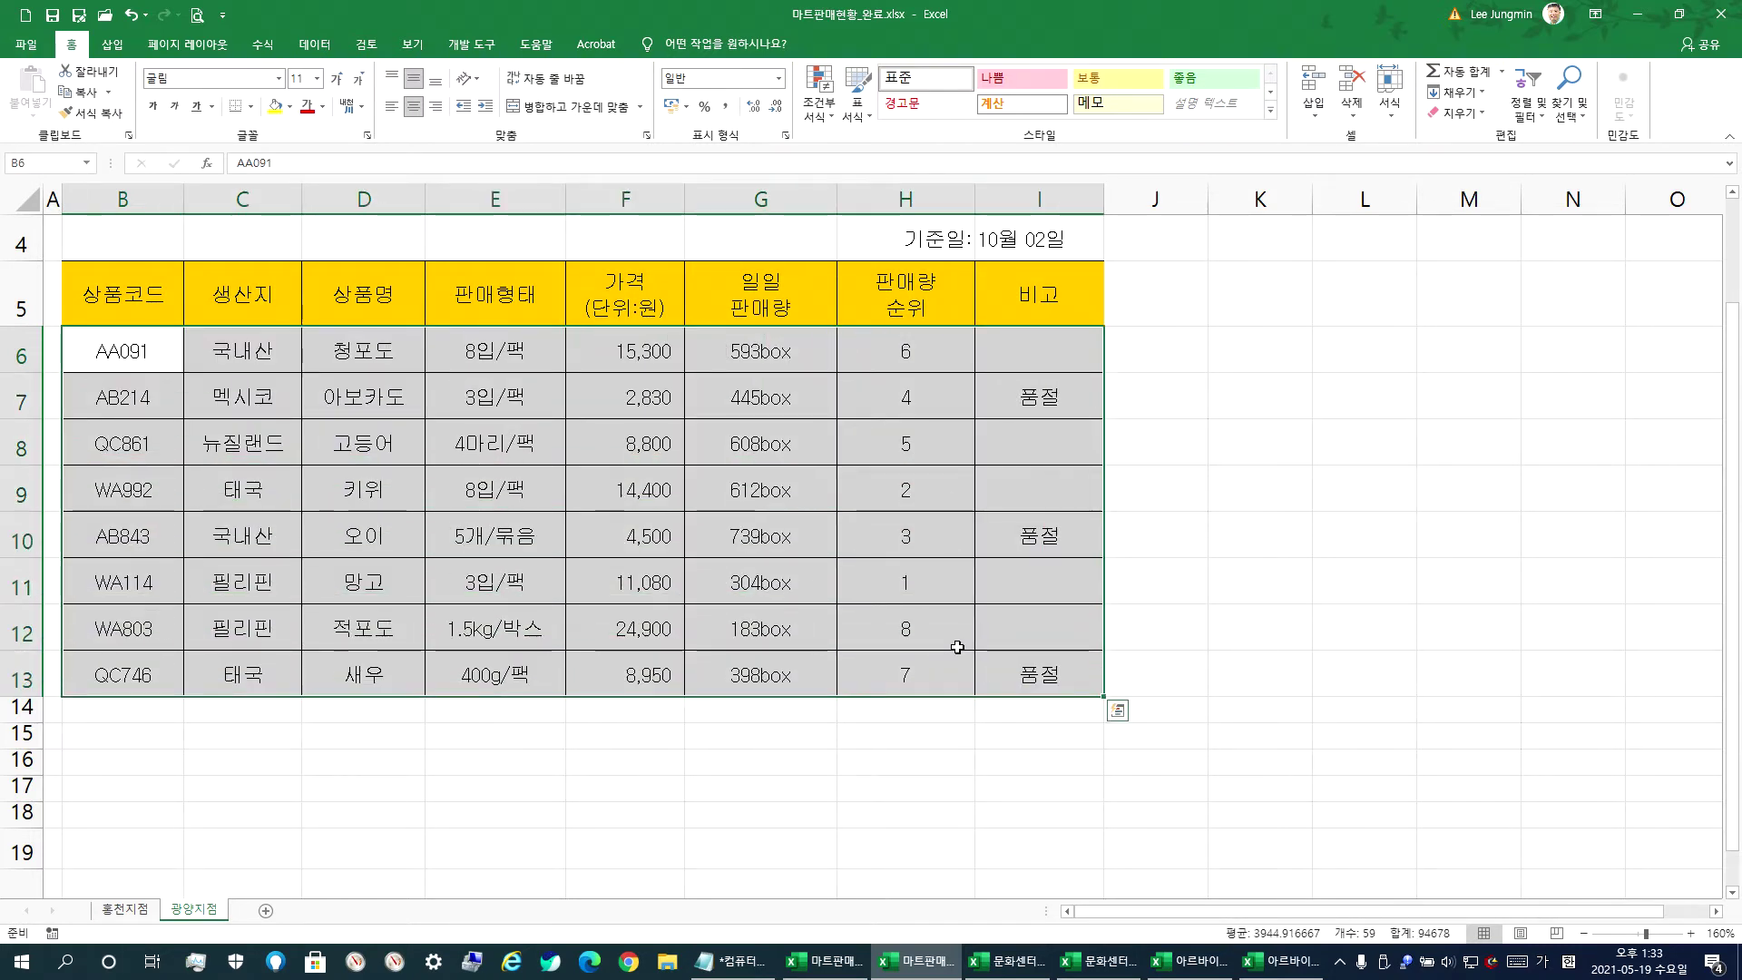
pyautogui.click(820, 107)
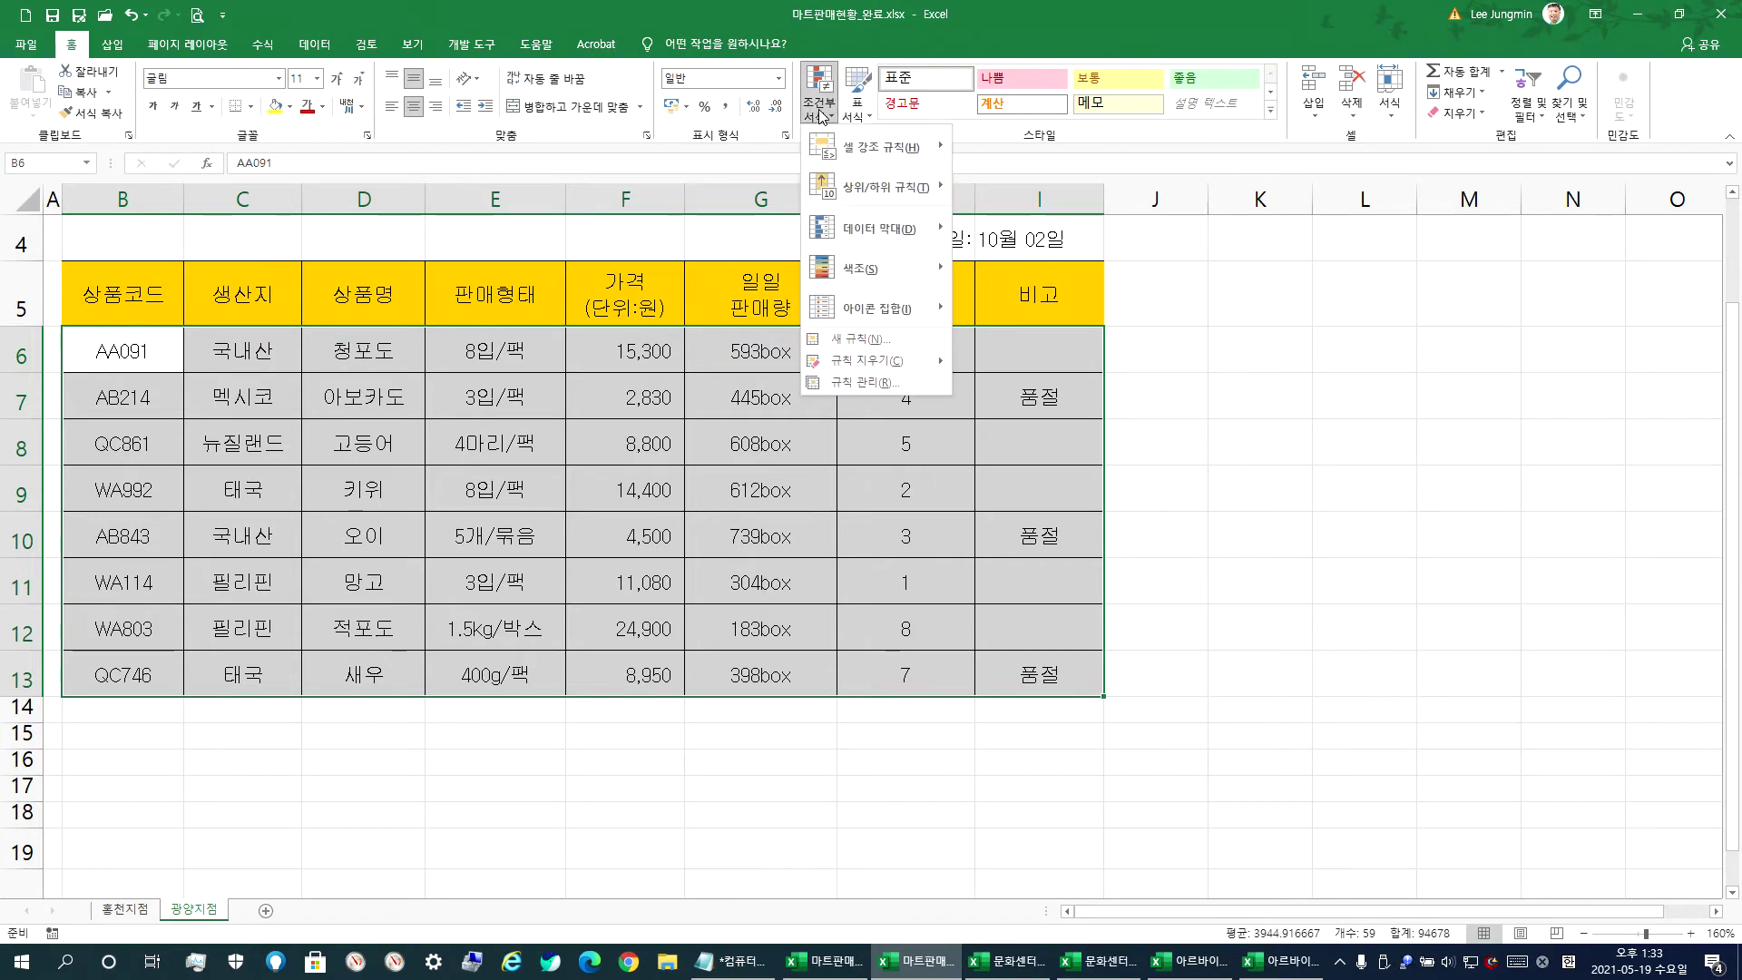
pyautogui.click(878, 340)
pyautogui.click(984, 273)
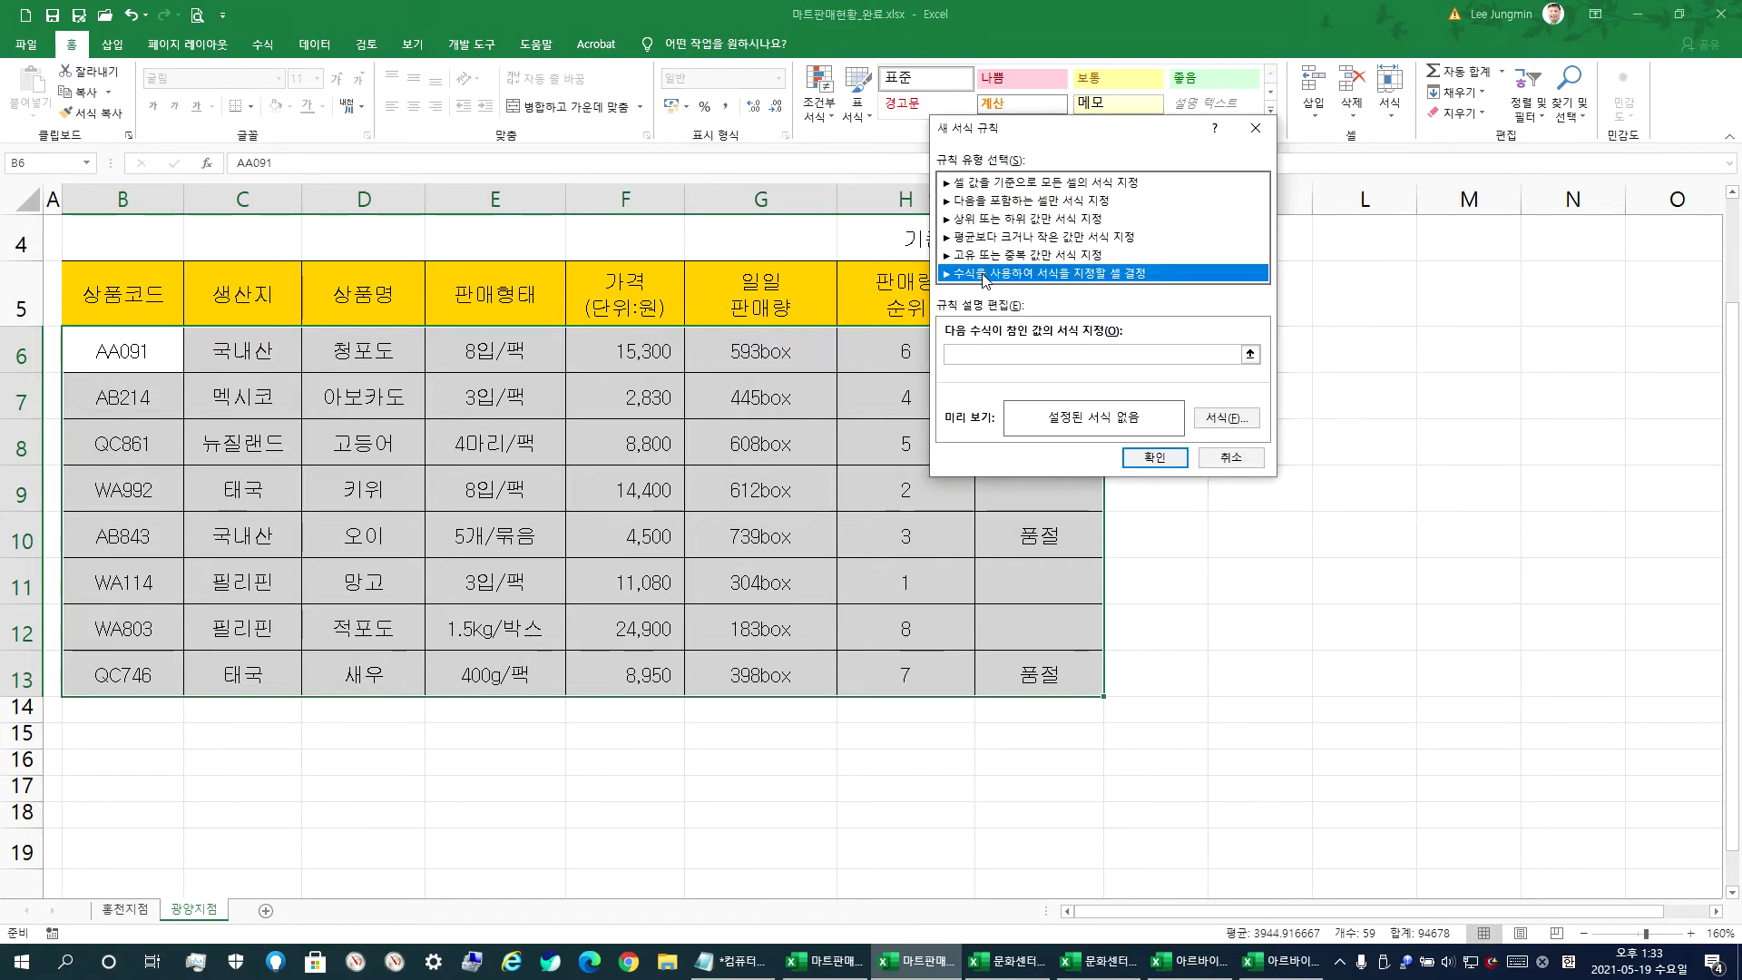
pyautogui.click(974, 355)
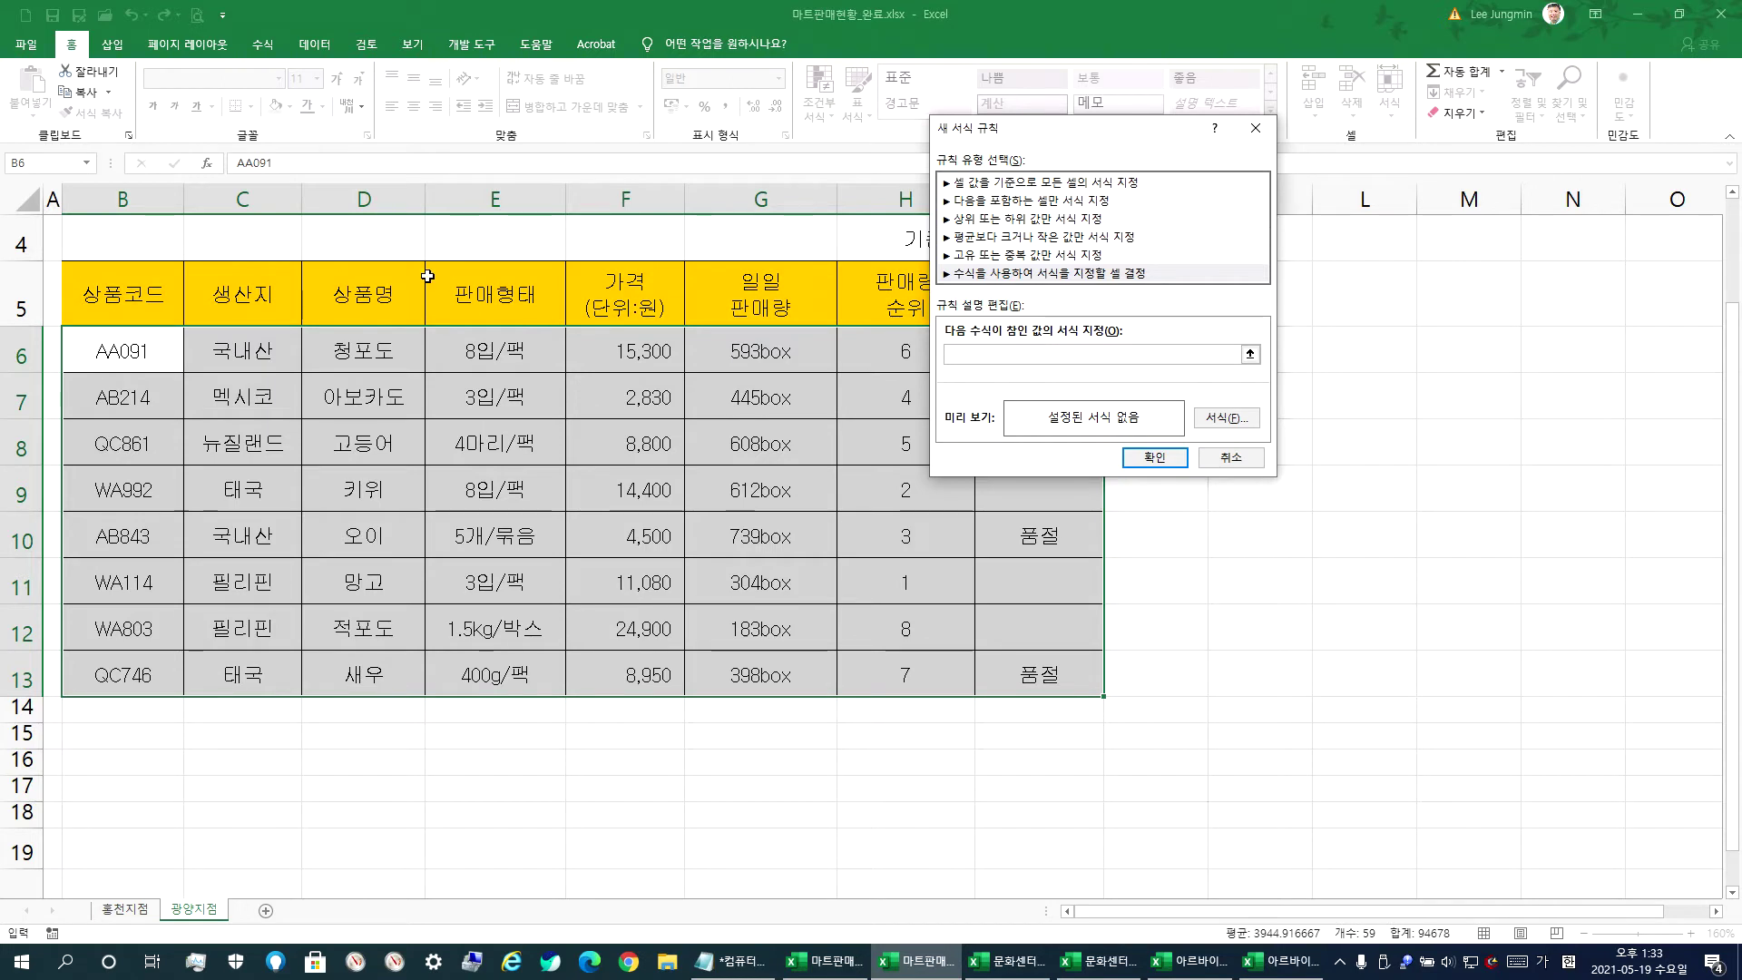
# - Reference the first 생산지 cell in the rule formula with only its column fixed, as =$C6
pyautogui.moveTo(967, 131); pyautogui.dragTo(462, 310)
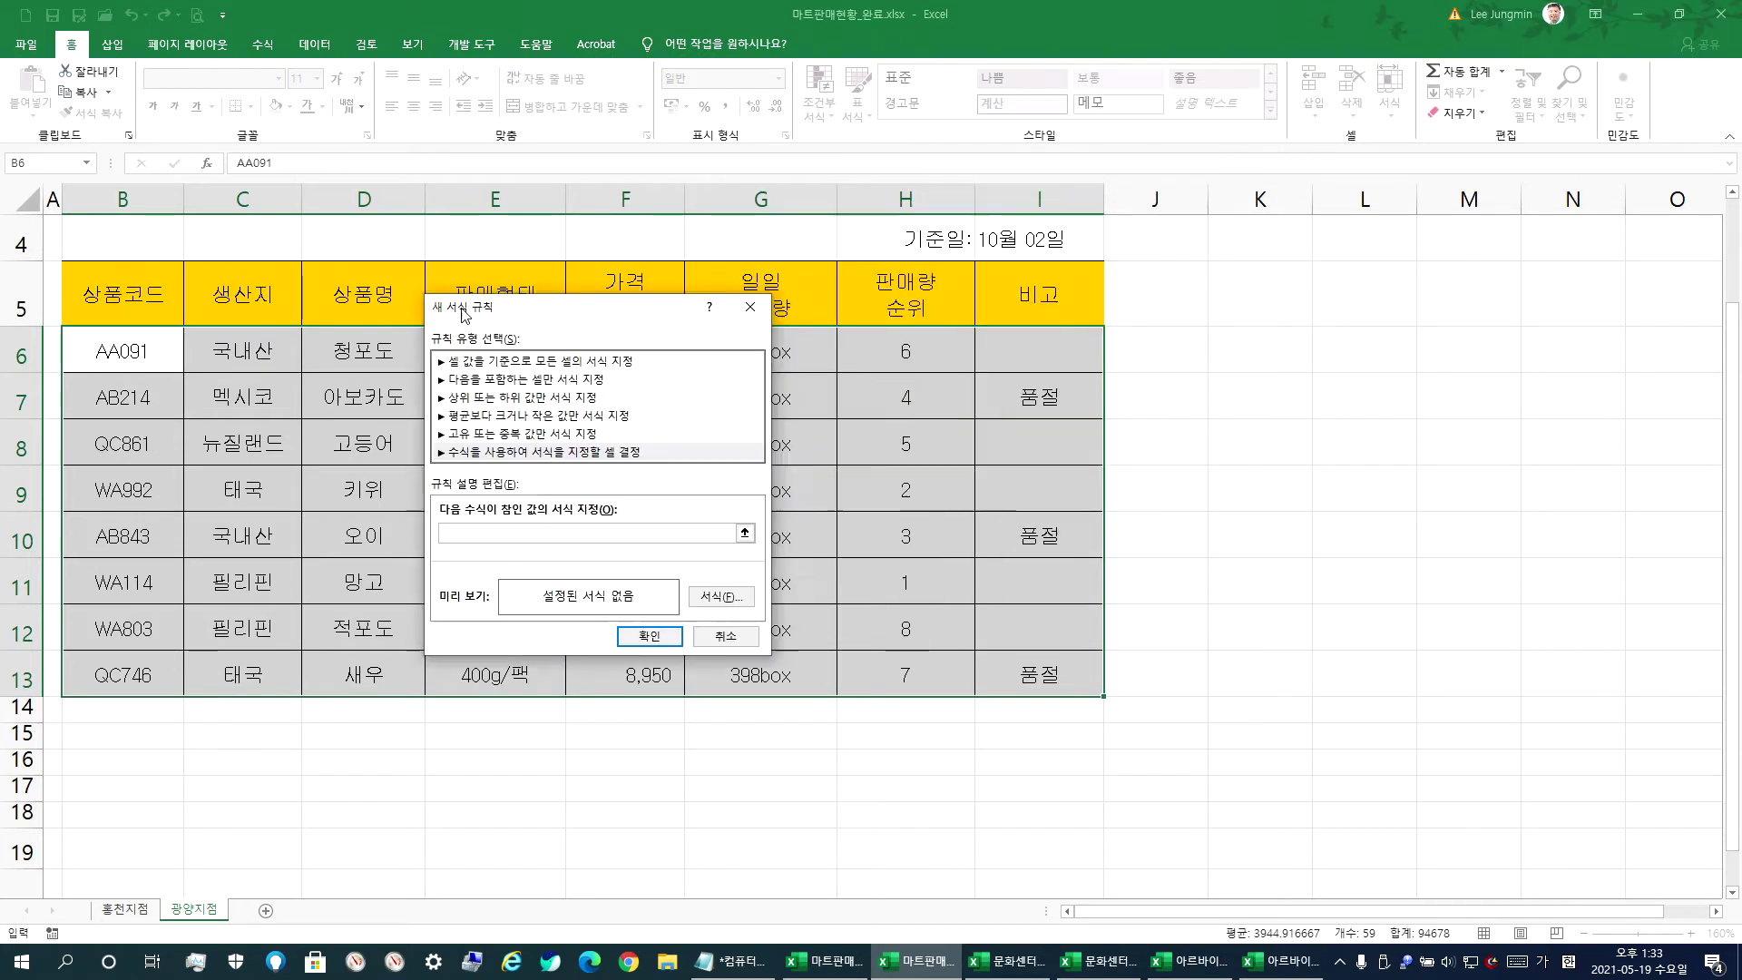
pyautogui.click(232, 341)
pyautogui.moveTo(247, 392); pyautogui.dragTo(241, 417)
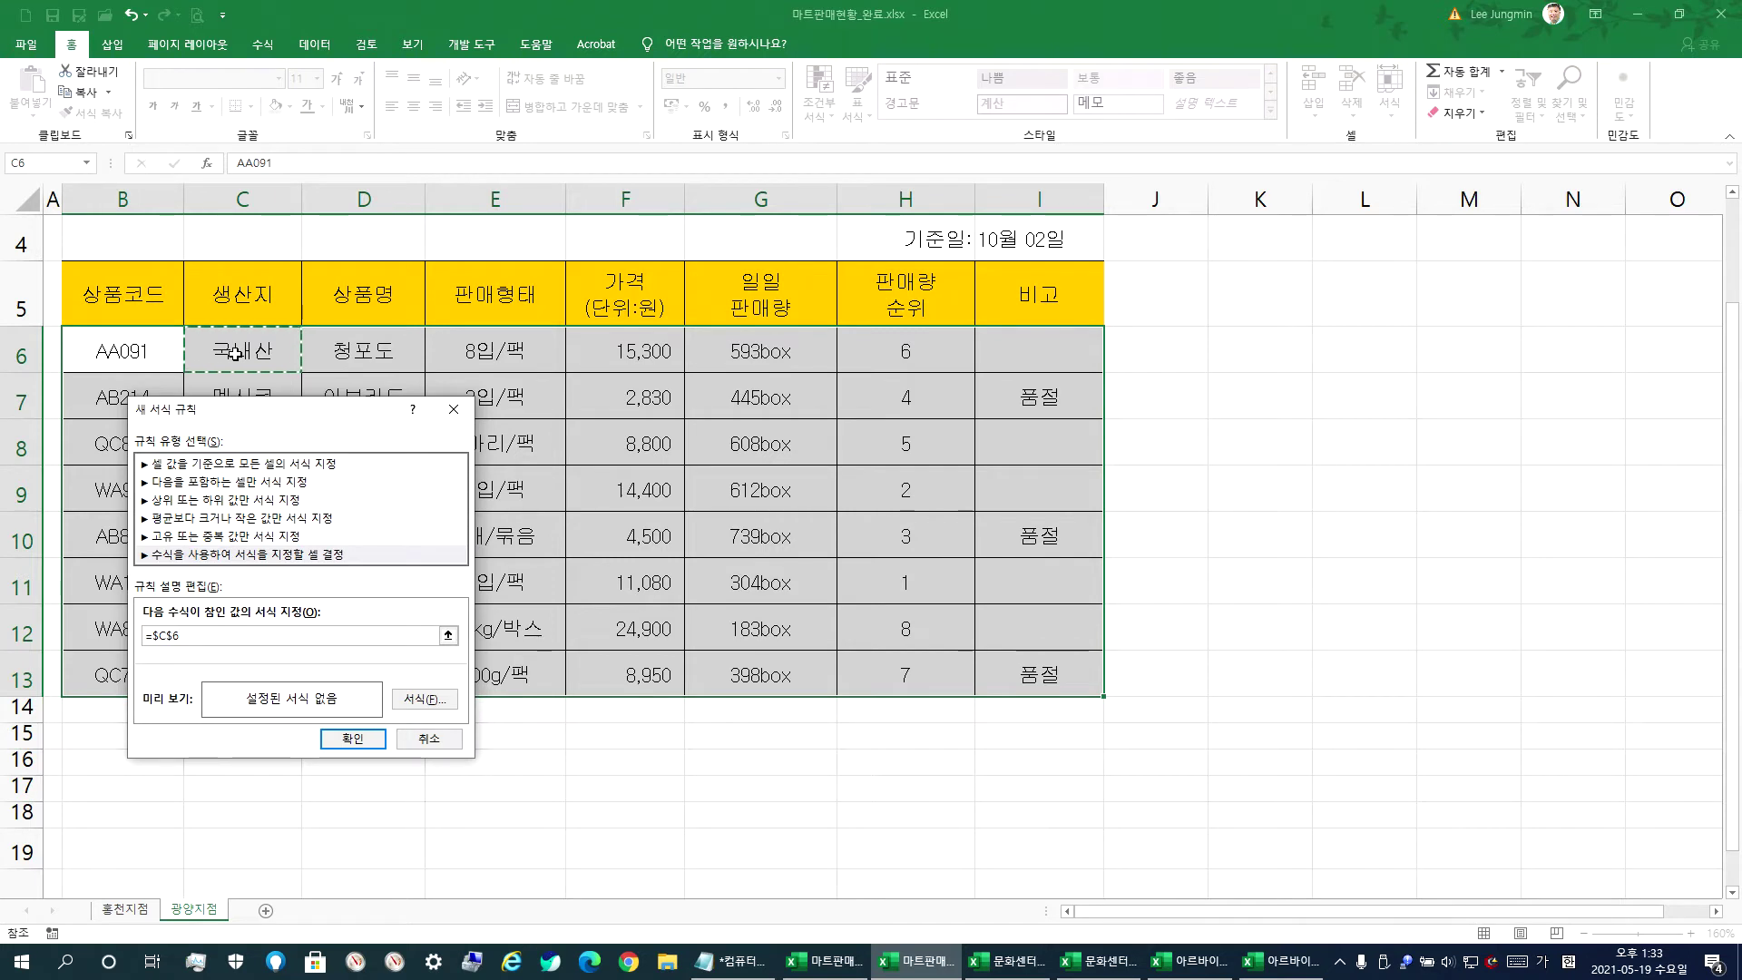
pyautogui.moveTo(243, 408); pyautogui.dragTo(653, 180)
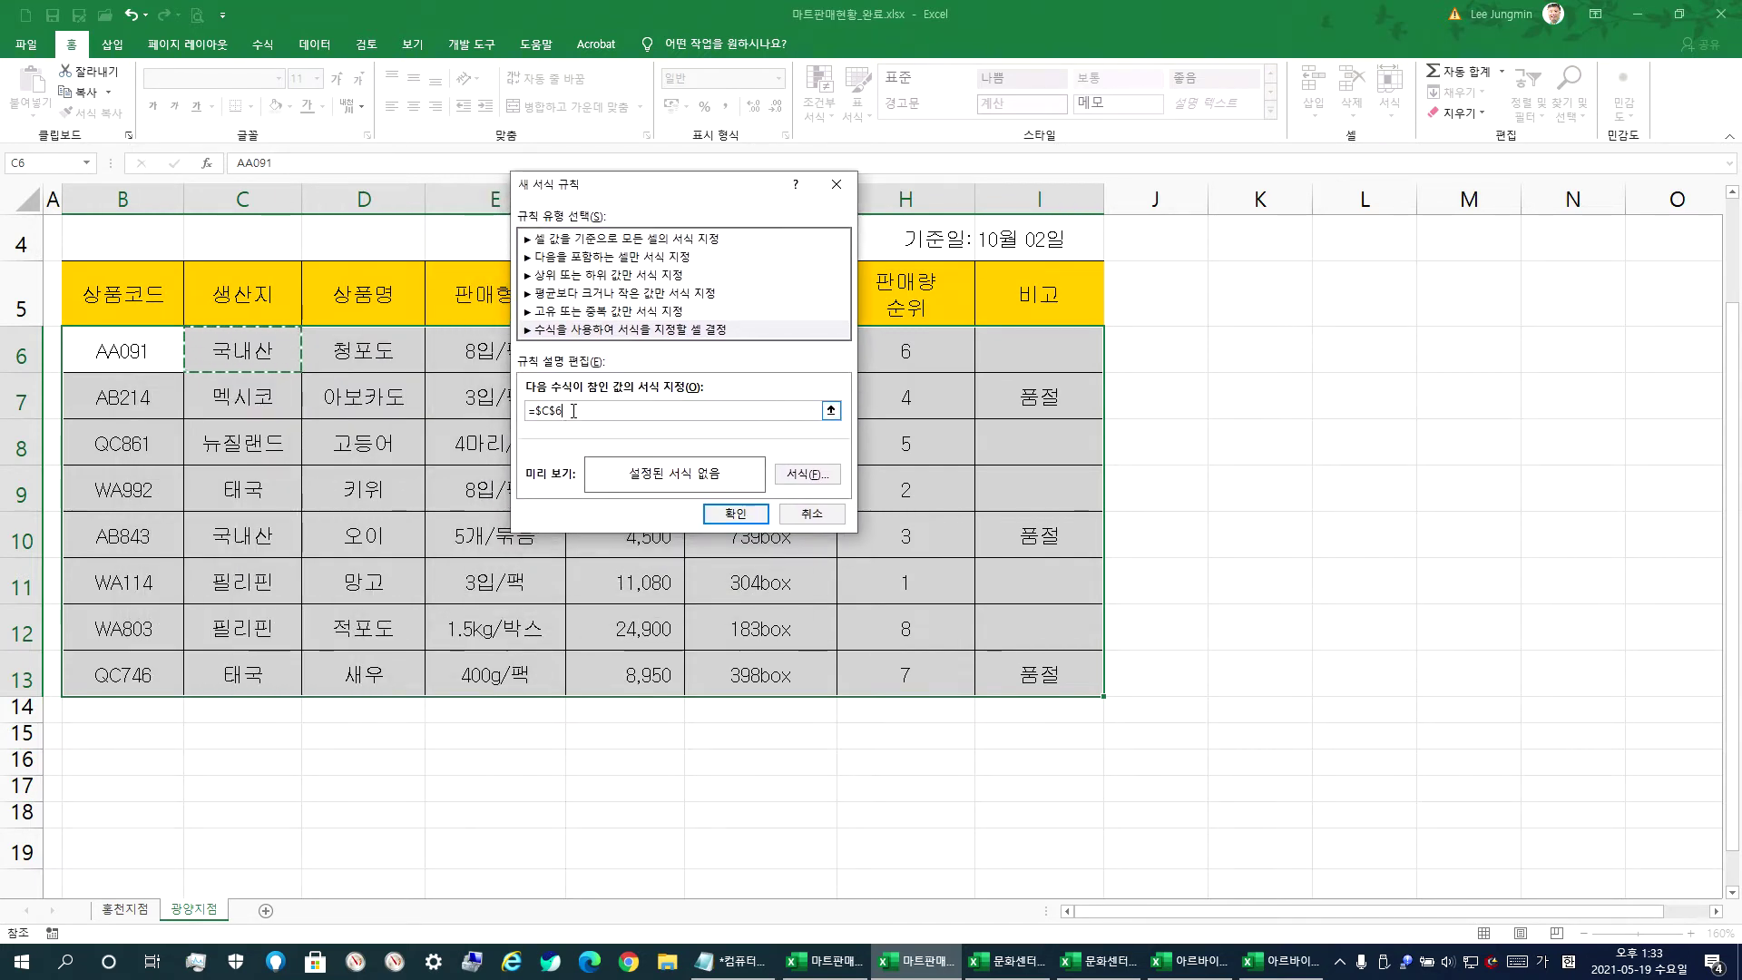
pyautogui.press('F4')
pyautogui.press('F4')
# - Complete the rule formula as =$C6="국내산"
pyautogui.write('=')
pyautogui.write('"rn')
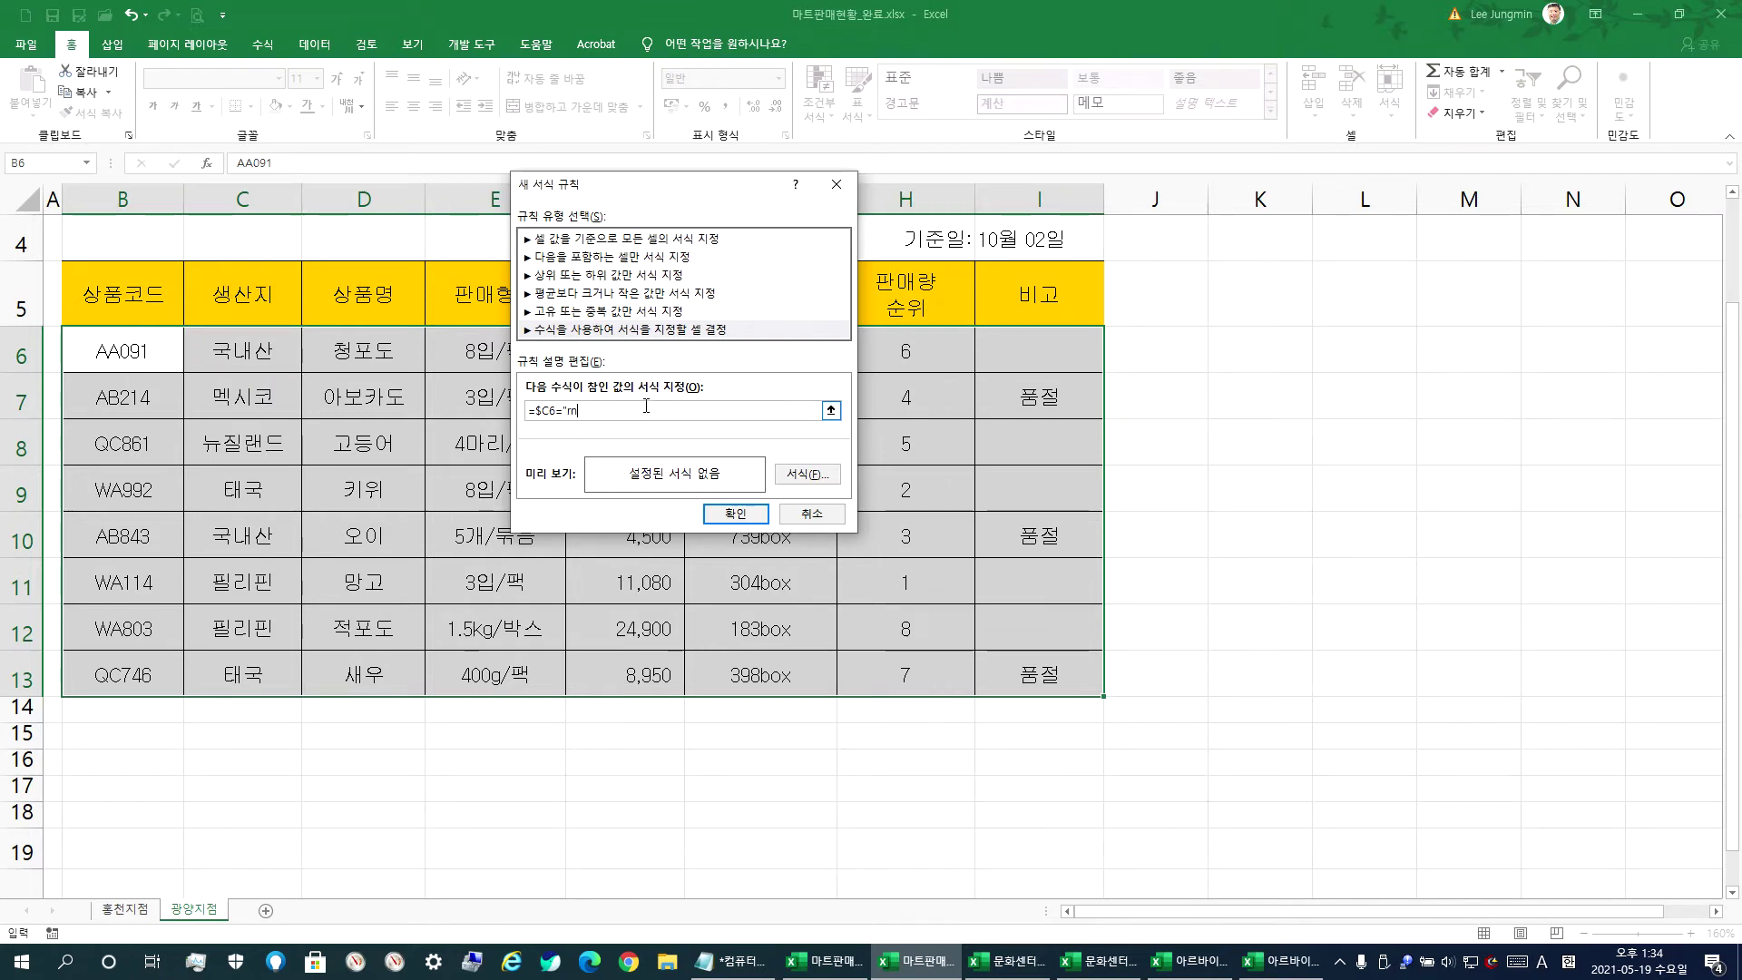
pyautogui.write('rsot')
pyautogui.press('BackSpace')
pyautogui.press('BackSpace')
pyautogui.press('BackSpace')
pyautogui.press('BackSpace')
pyautogui.press('BackSpace')
pyautogui.press('BackSpace')
pyautogui.press('Hangul')
pyautogui.write('국내산')
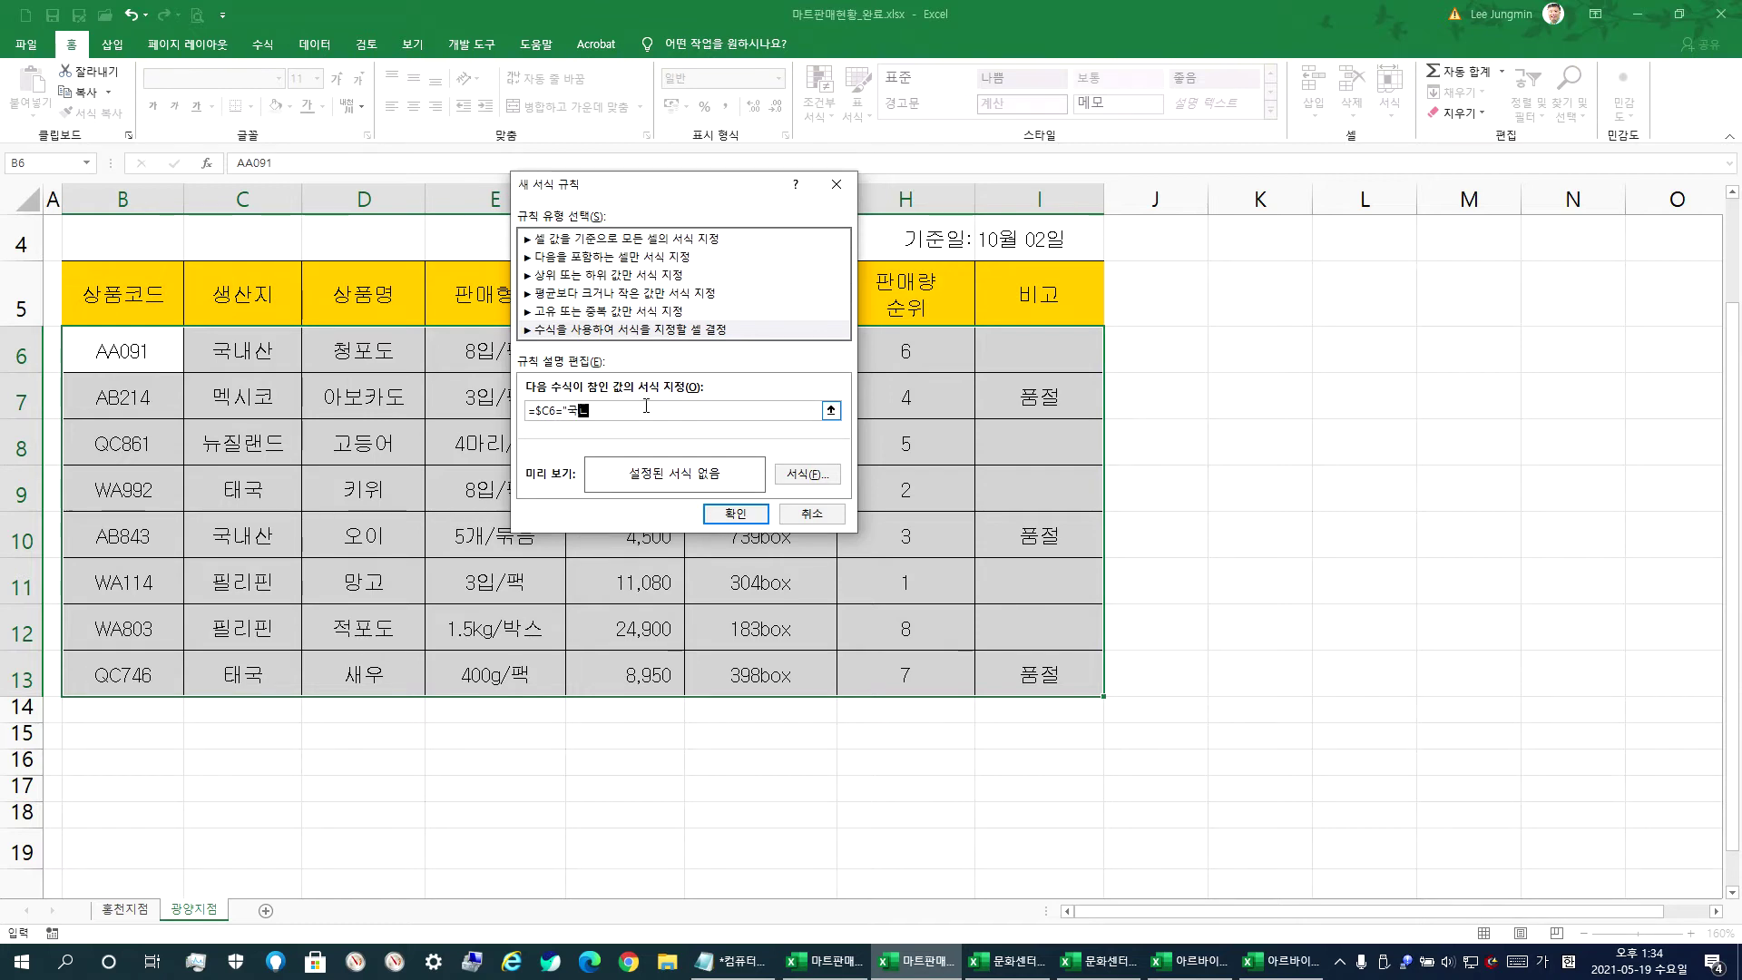
pyautogui.write('"')
# - Give the 국내산 rule a bold red font and apply it to the selected table rows
pyautogui.click(807, 475)
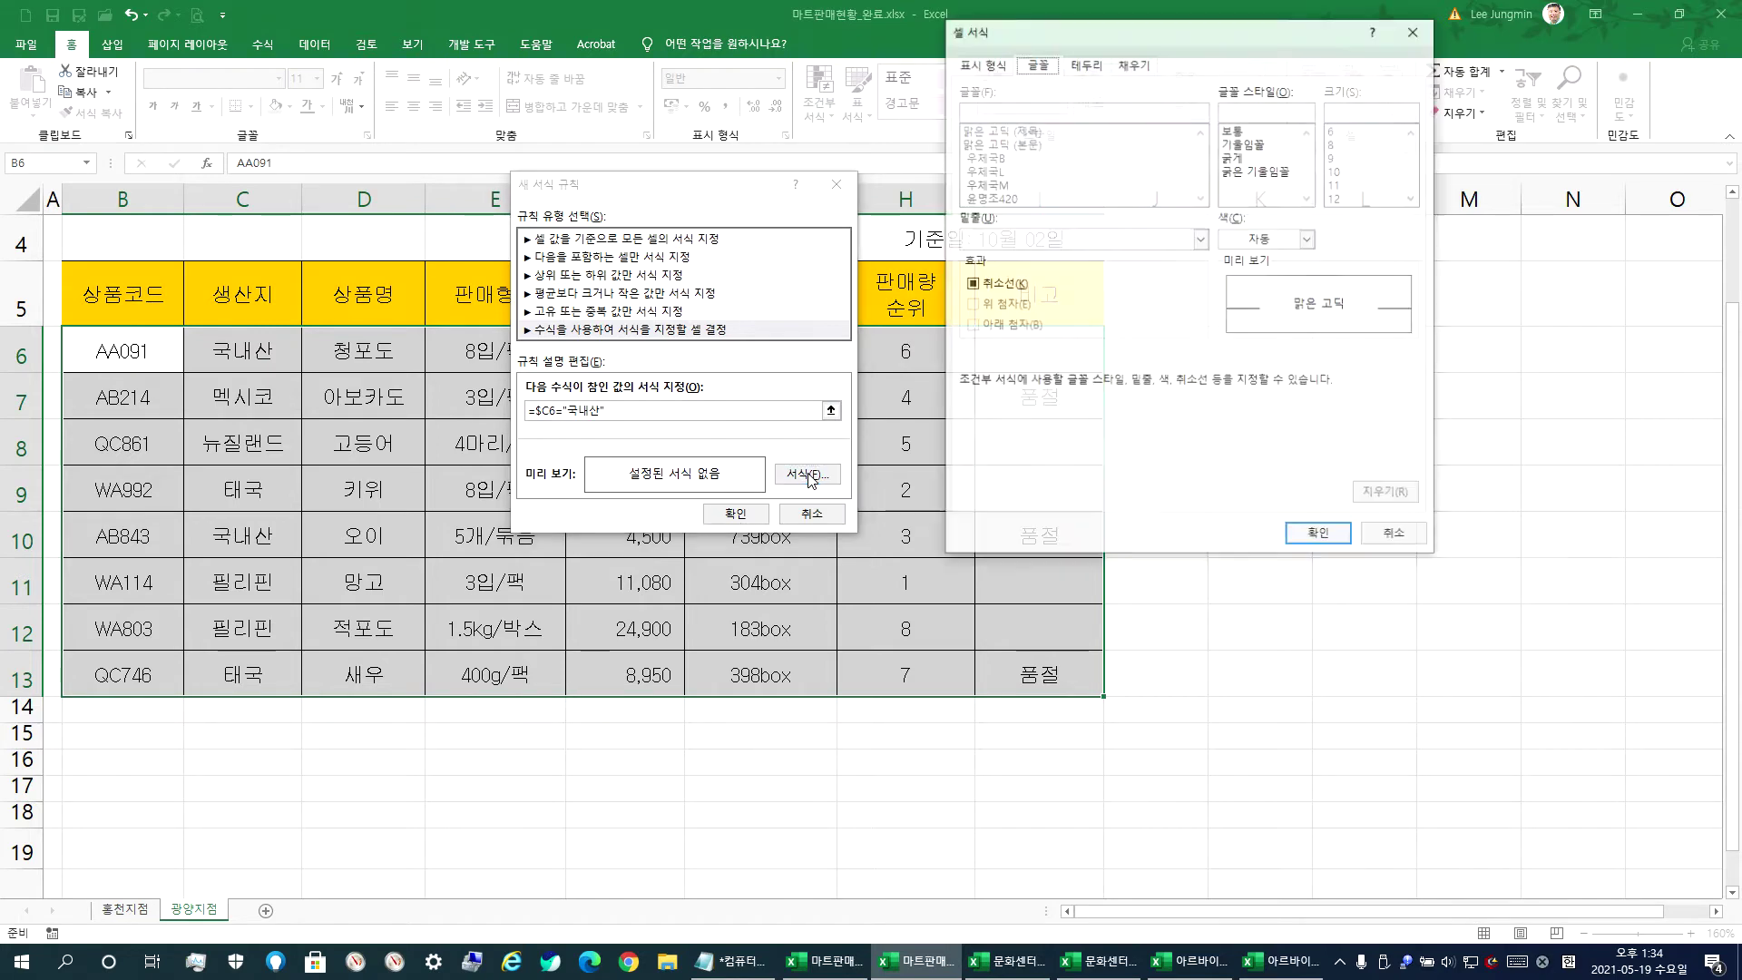
pyautogui.click(1238, 157)
pyautogui.click(1260, 238)
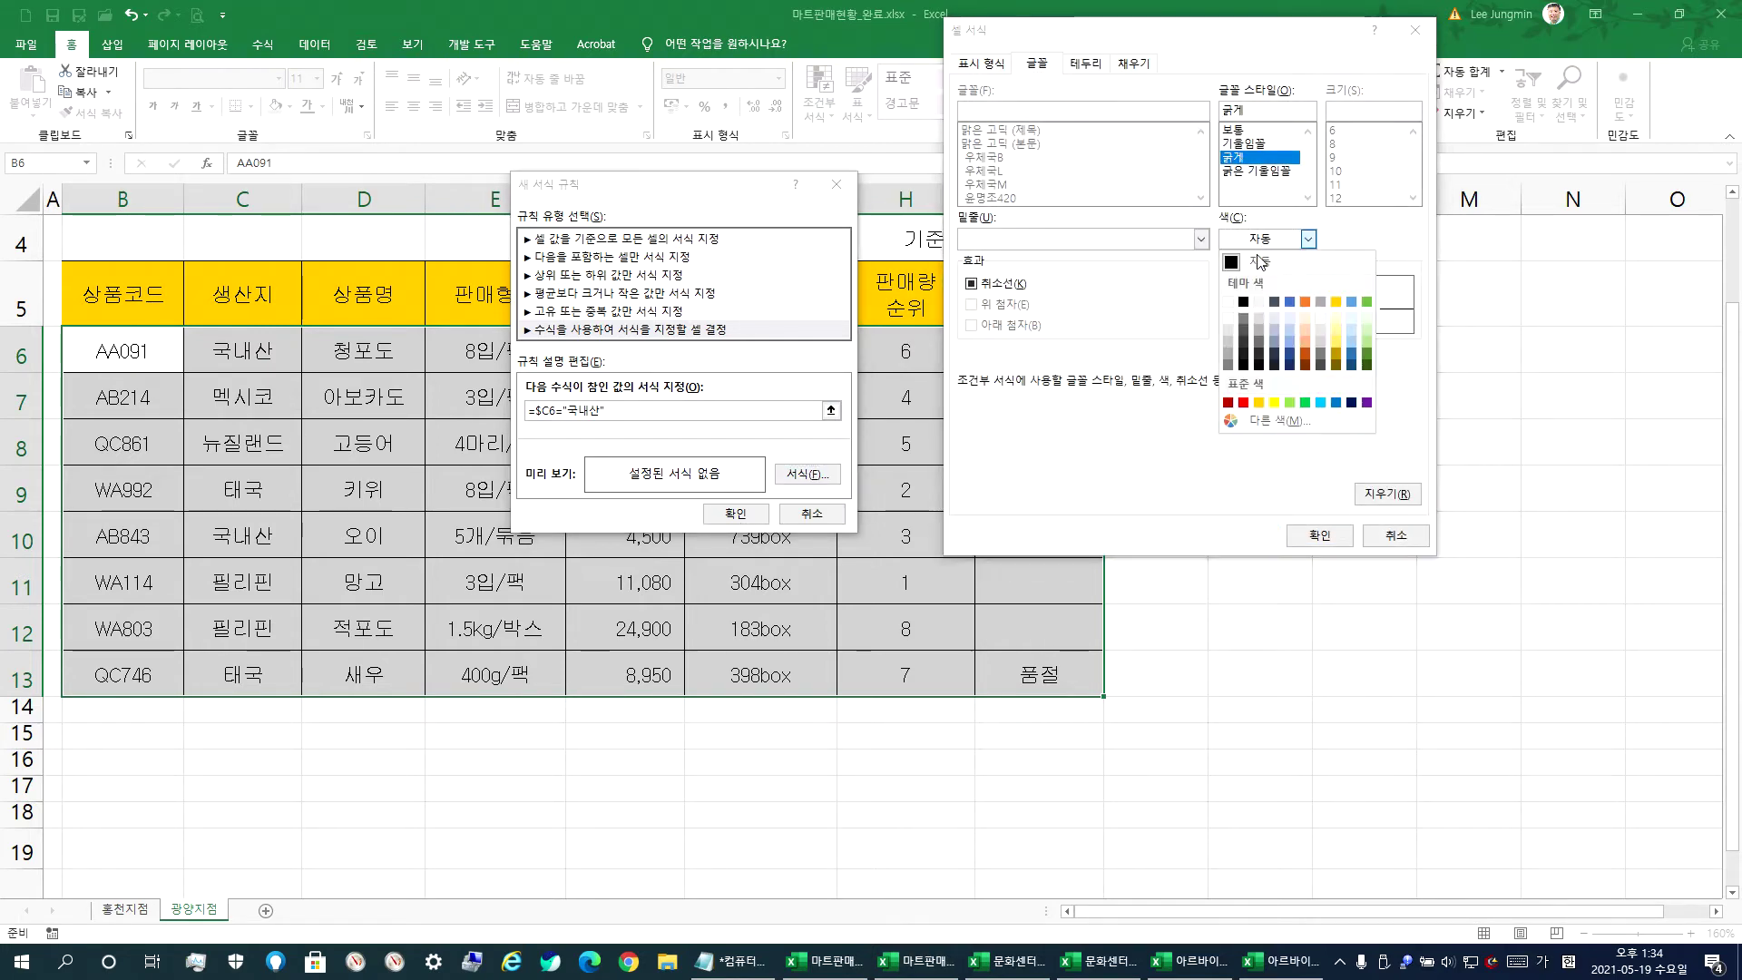
pyautogui.click(1242, 403)
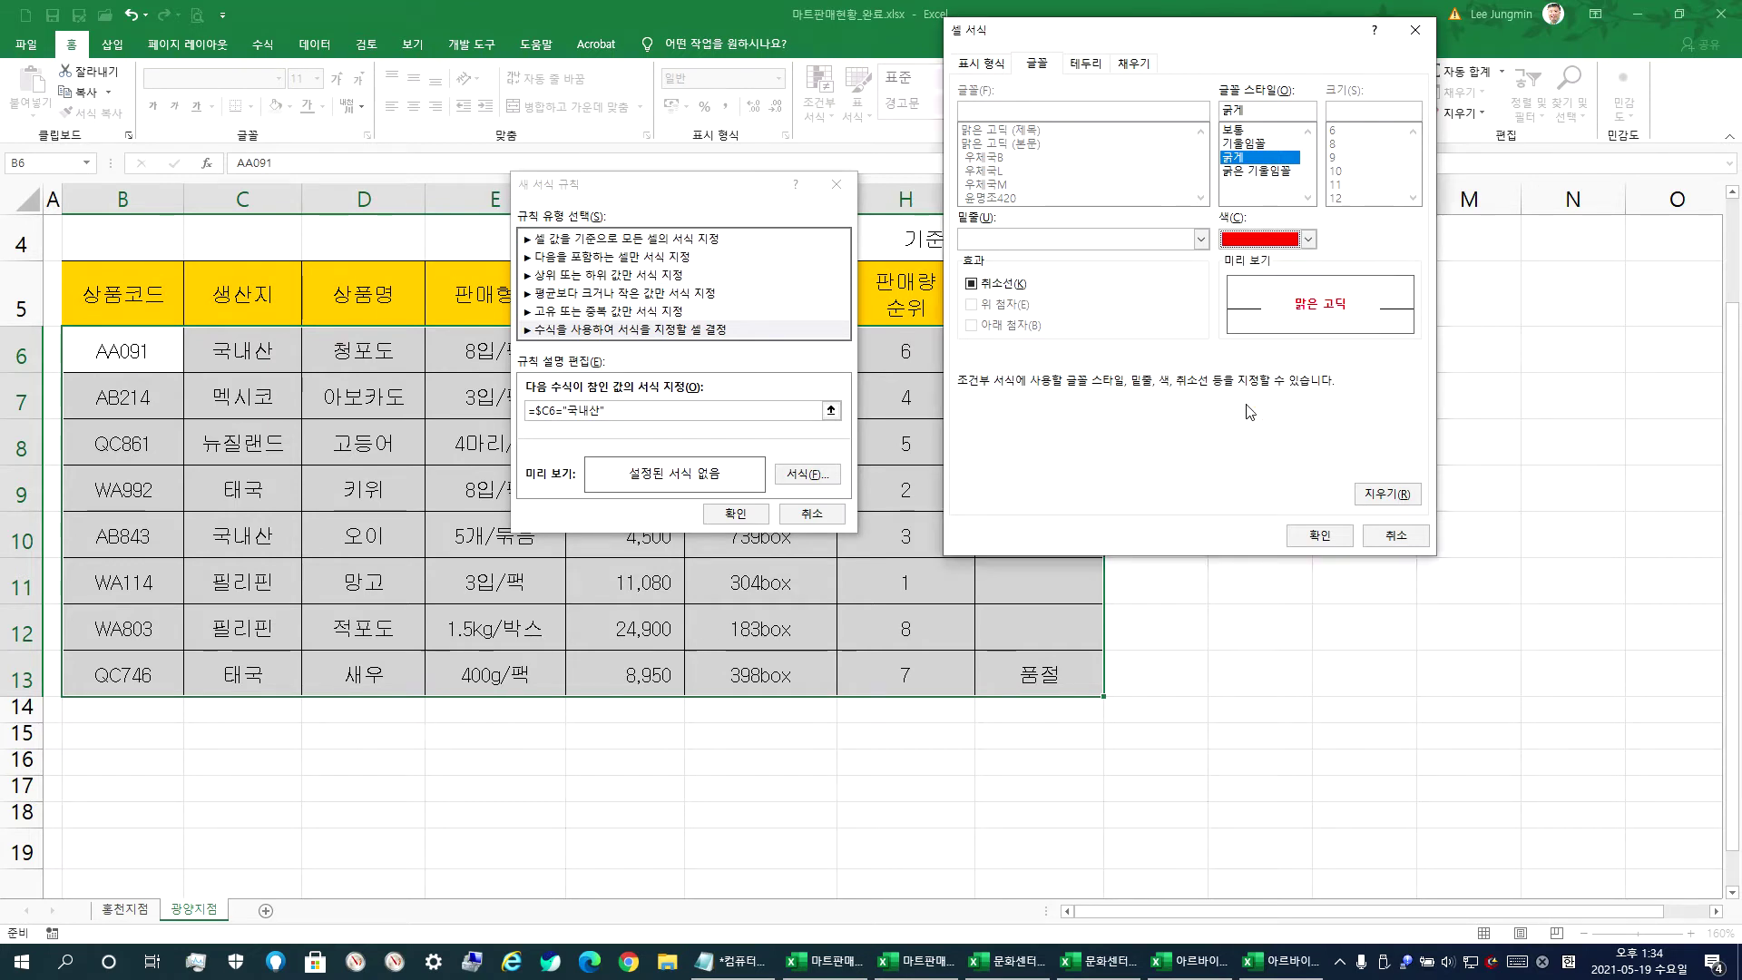
pyautogui.click(1319, 537)
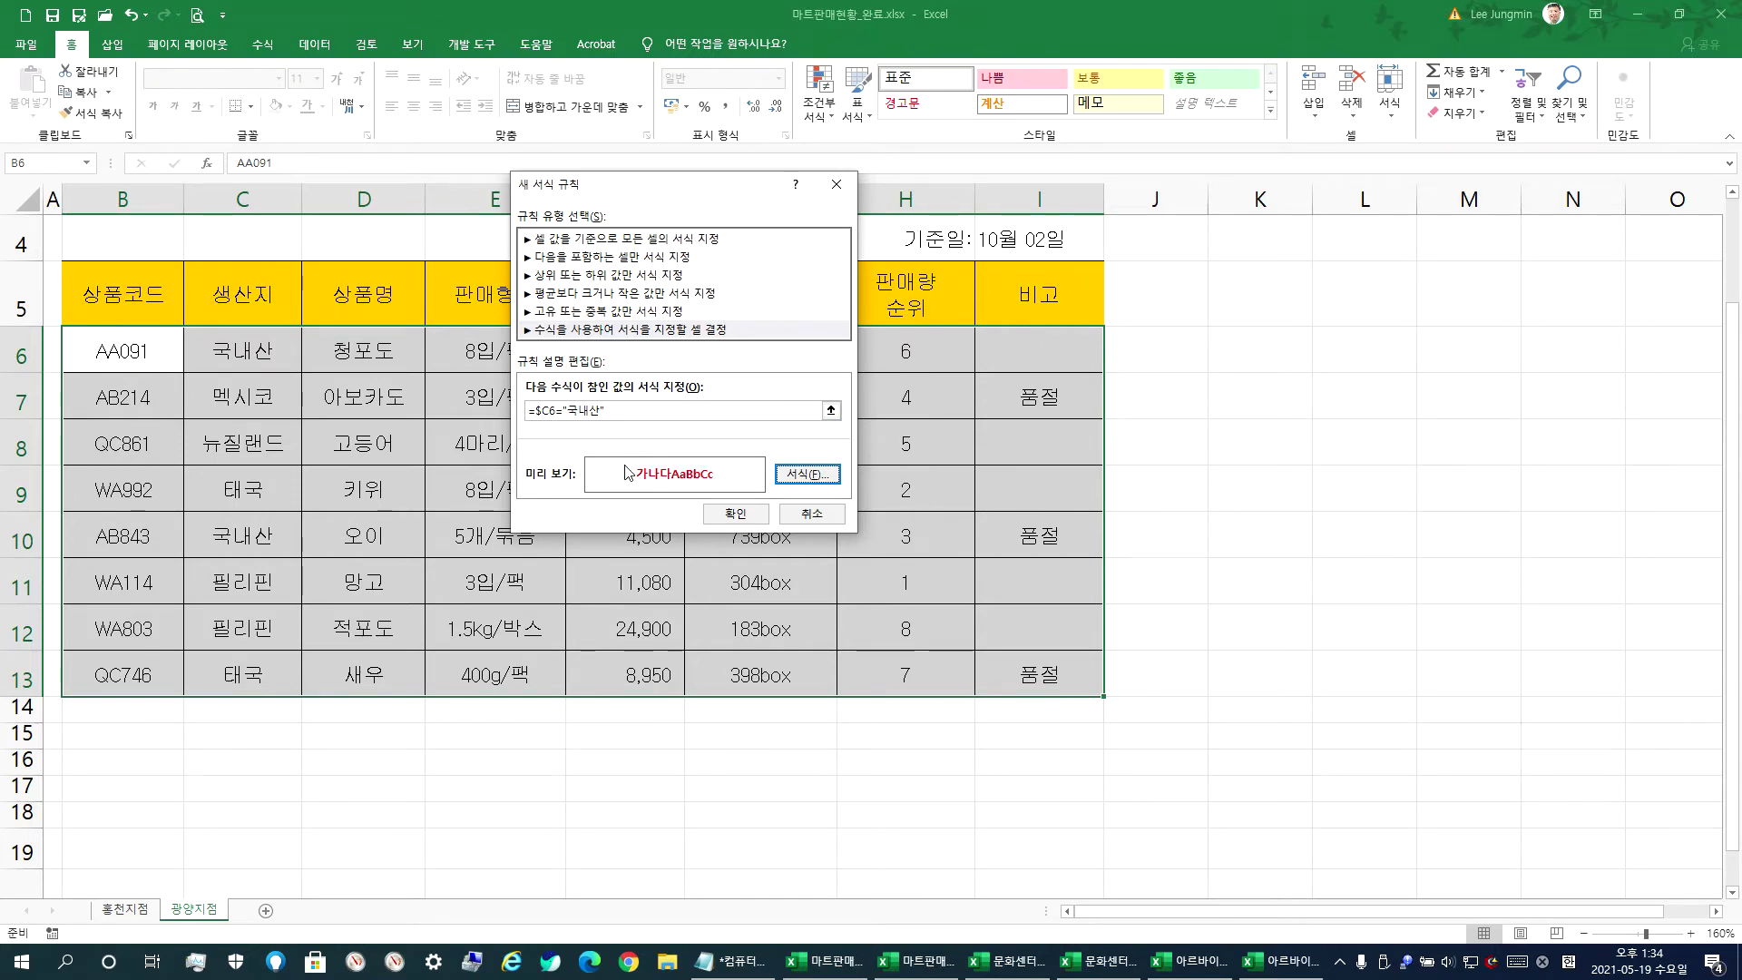
pyautogui.click(735, 513)
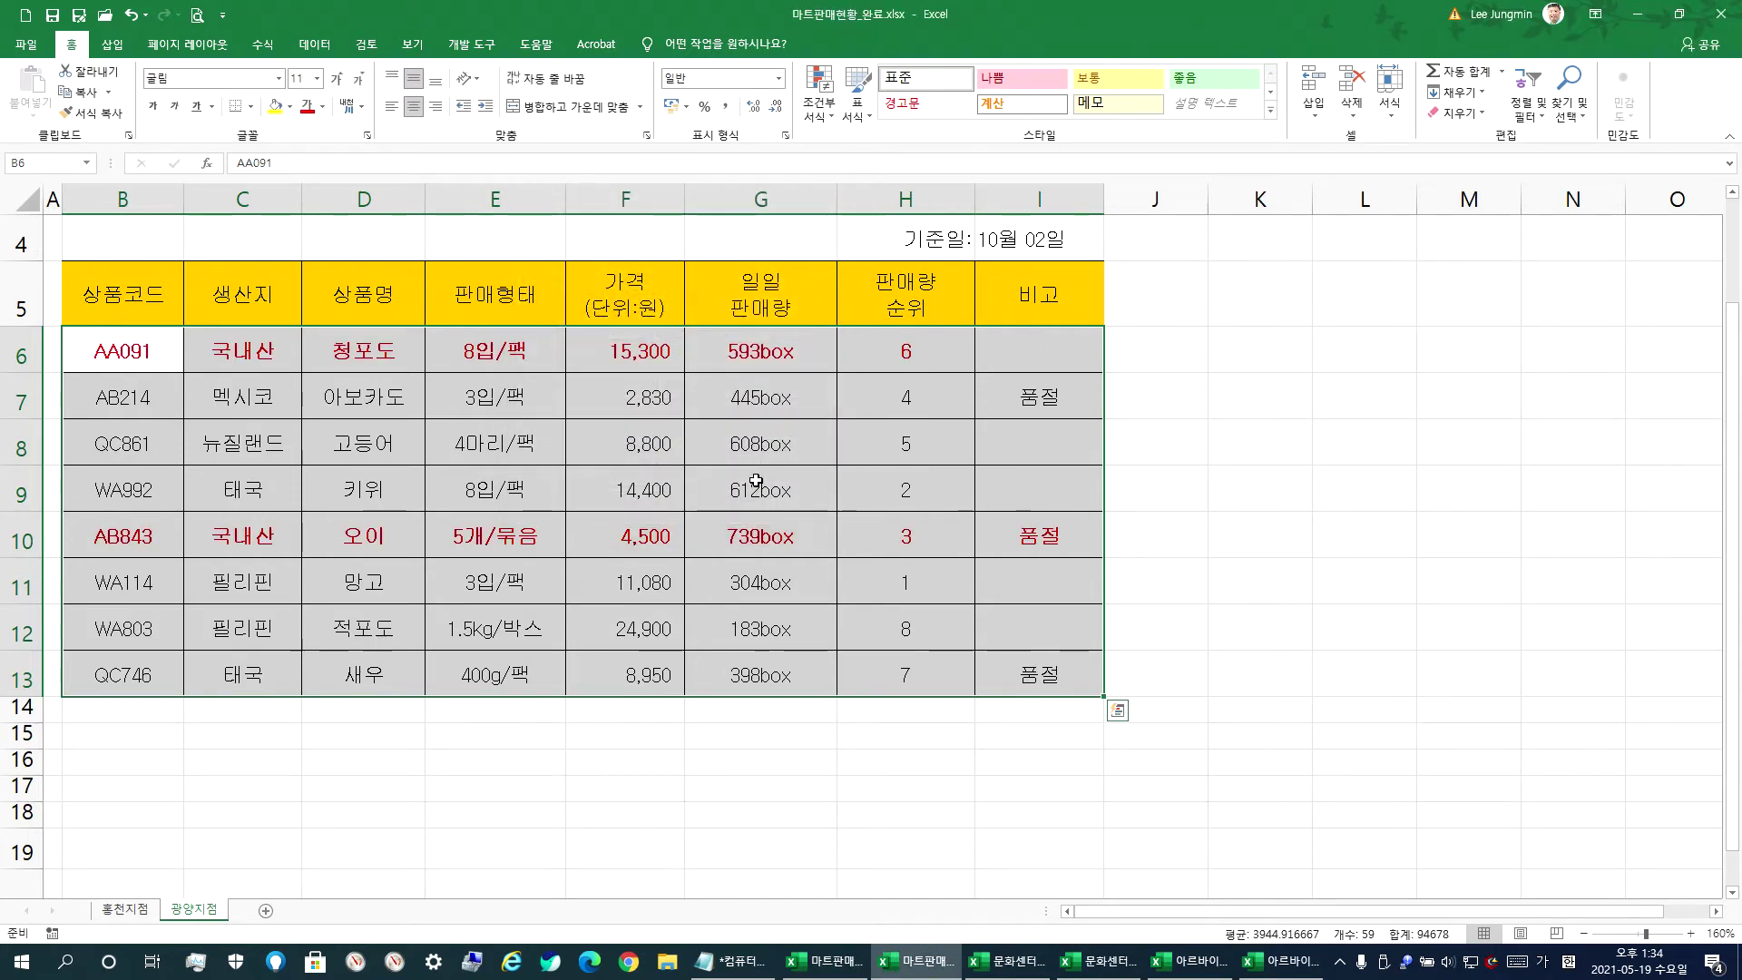
# - Test the whole-row rule by changing the 생산지 of 고등어 in C8 to 국내산, and undo the change
pyautogui.click(223, 447)
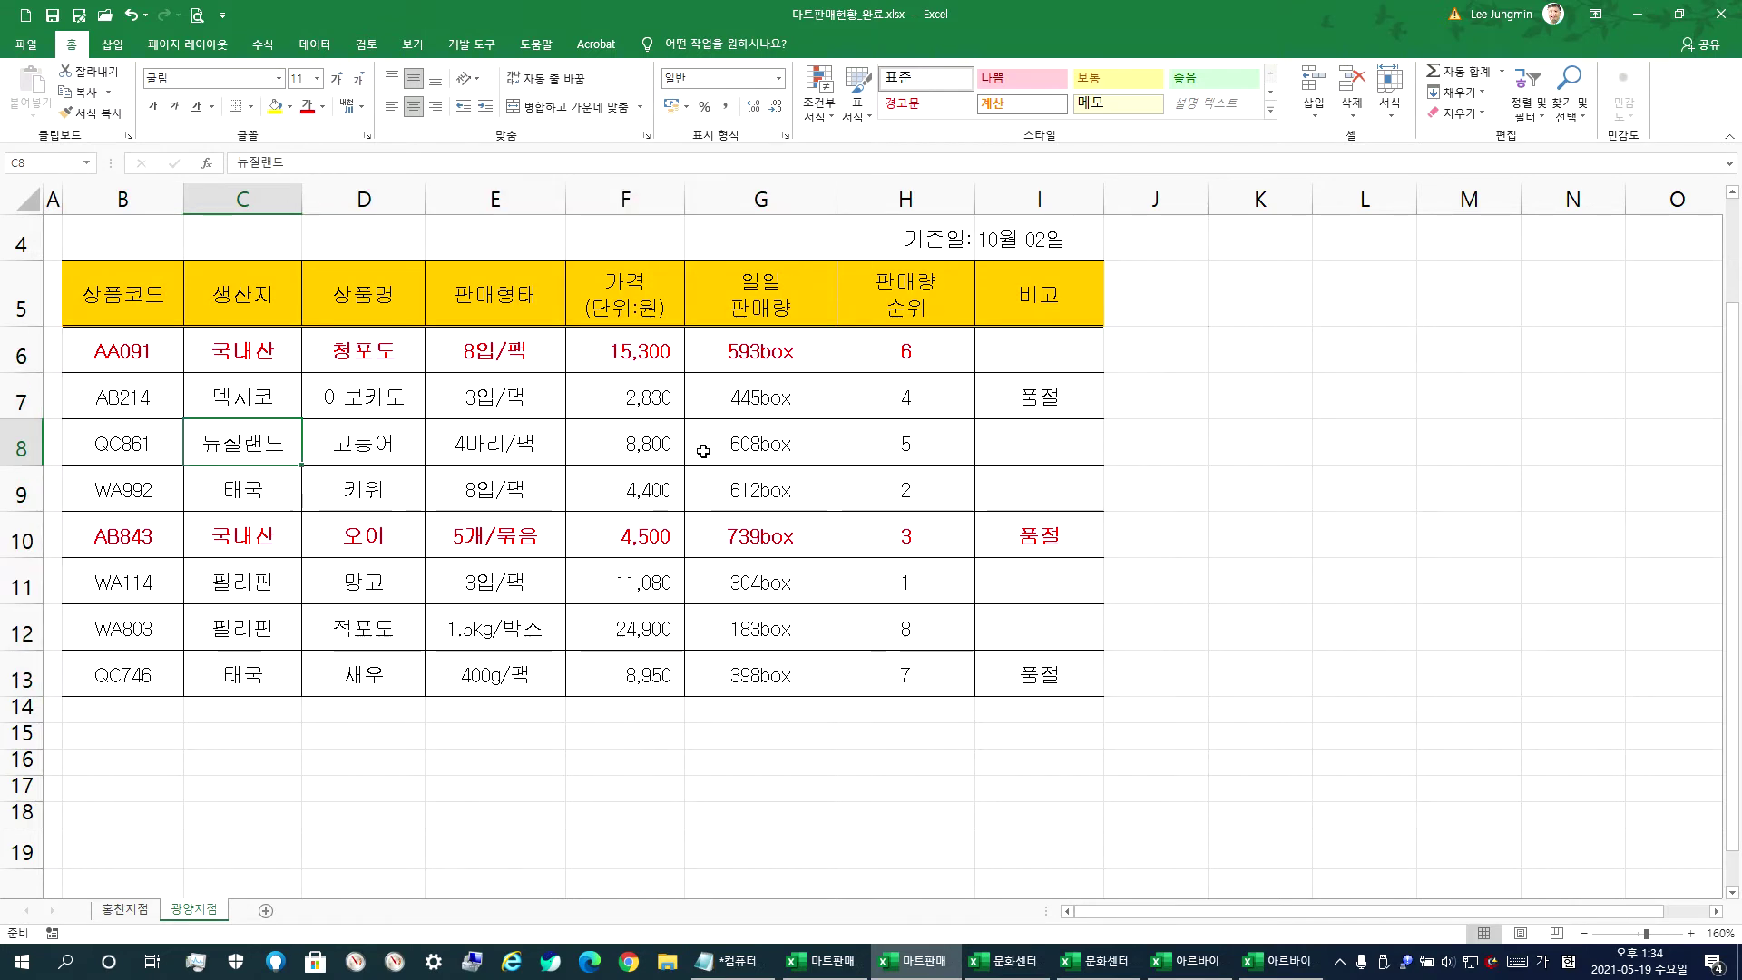
pyautogui.write('국내산')
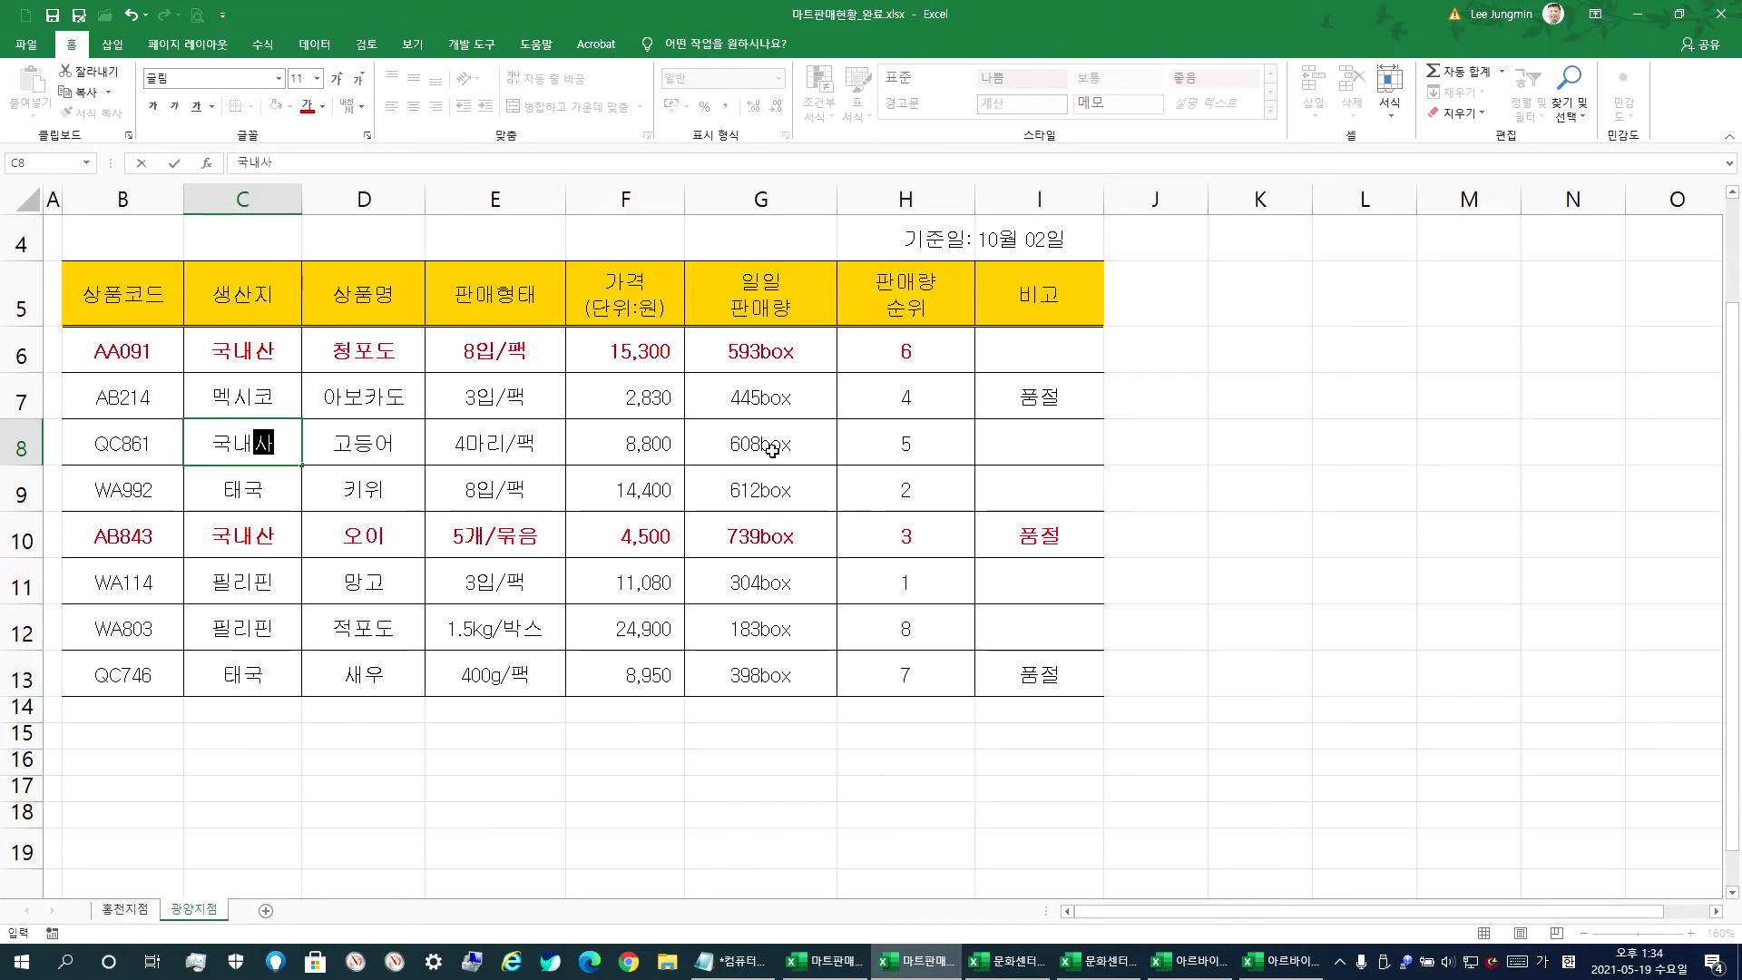
pyautogui.press('Return')
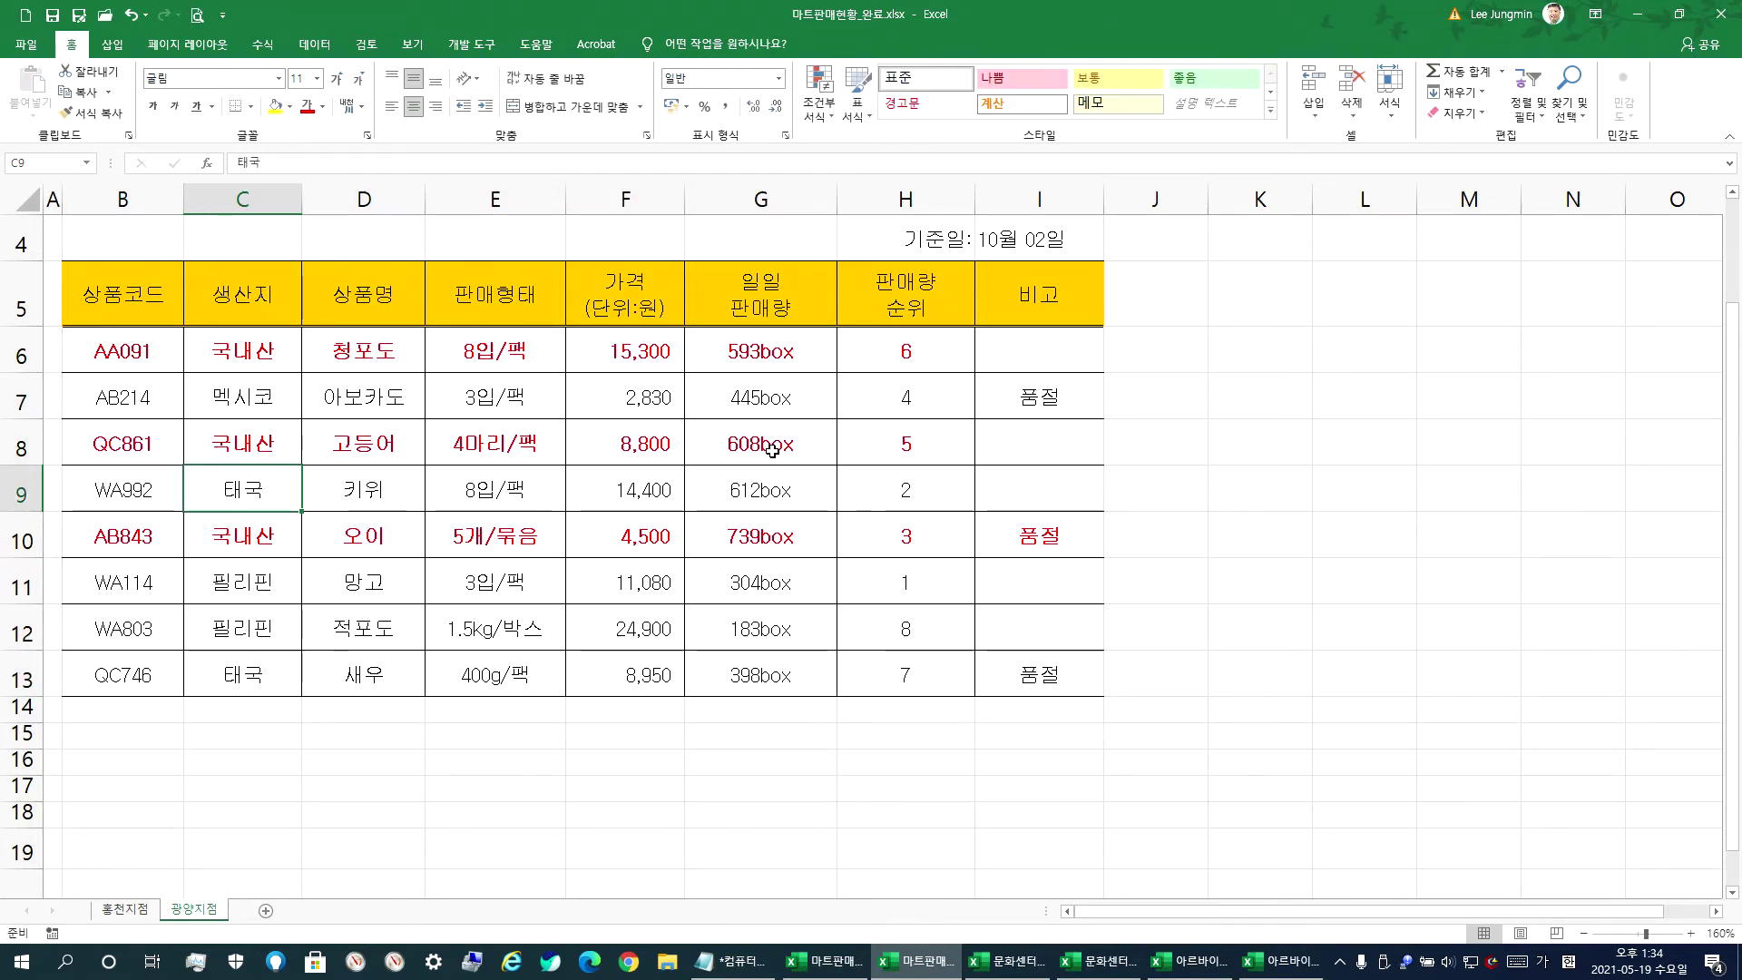
pyautogui.hotkey('ctrl', 'z')
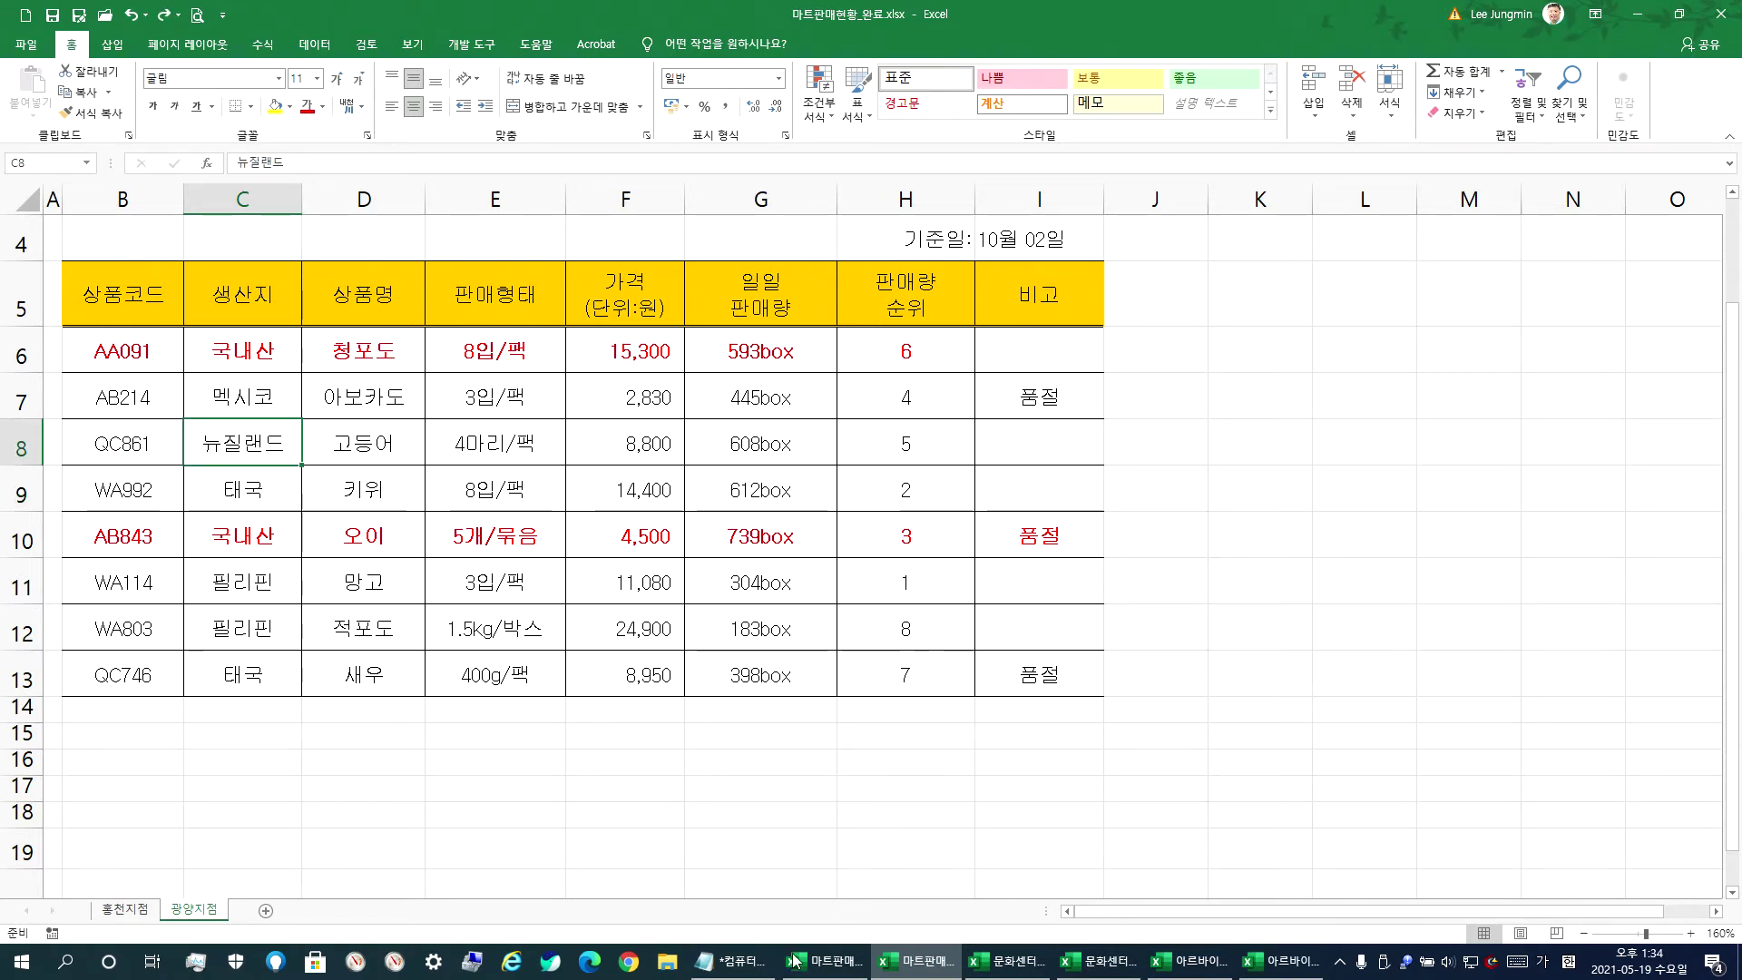
# - Switch to the lecture notes in Notepad and examine the formula-entry line on changing $C$6 to =$C6 with F4
pyautogui.click(730, 960)
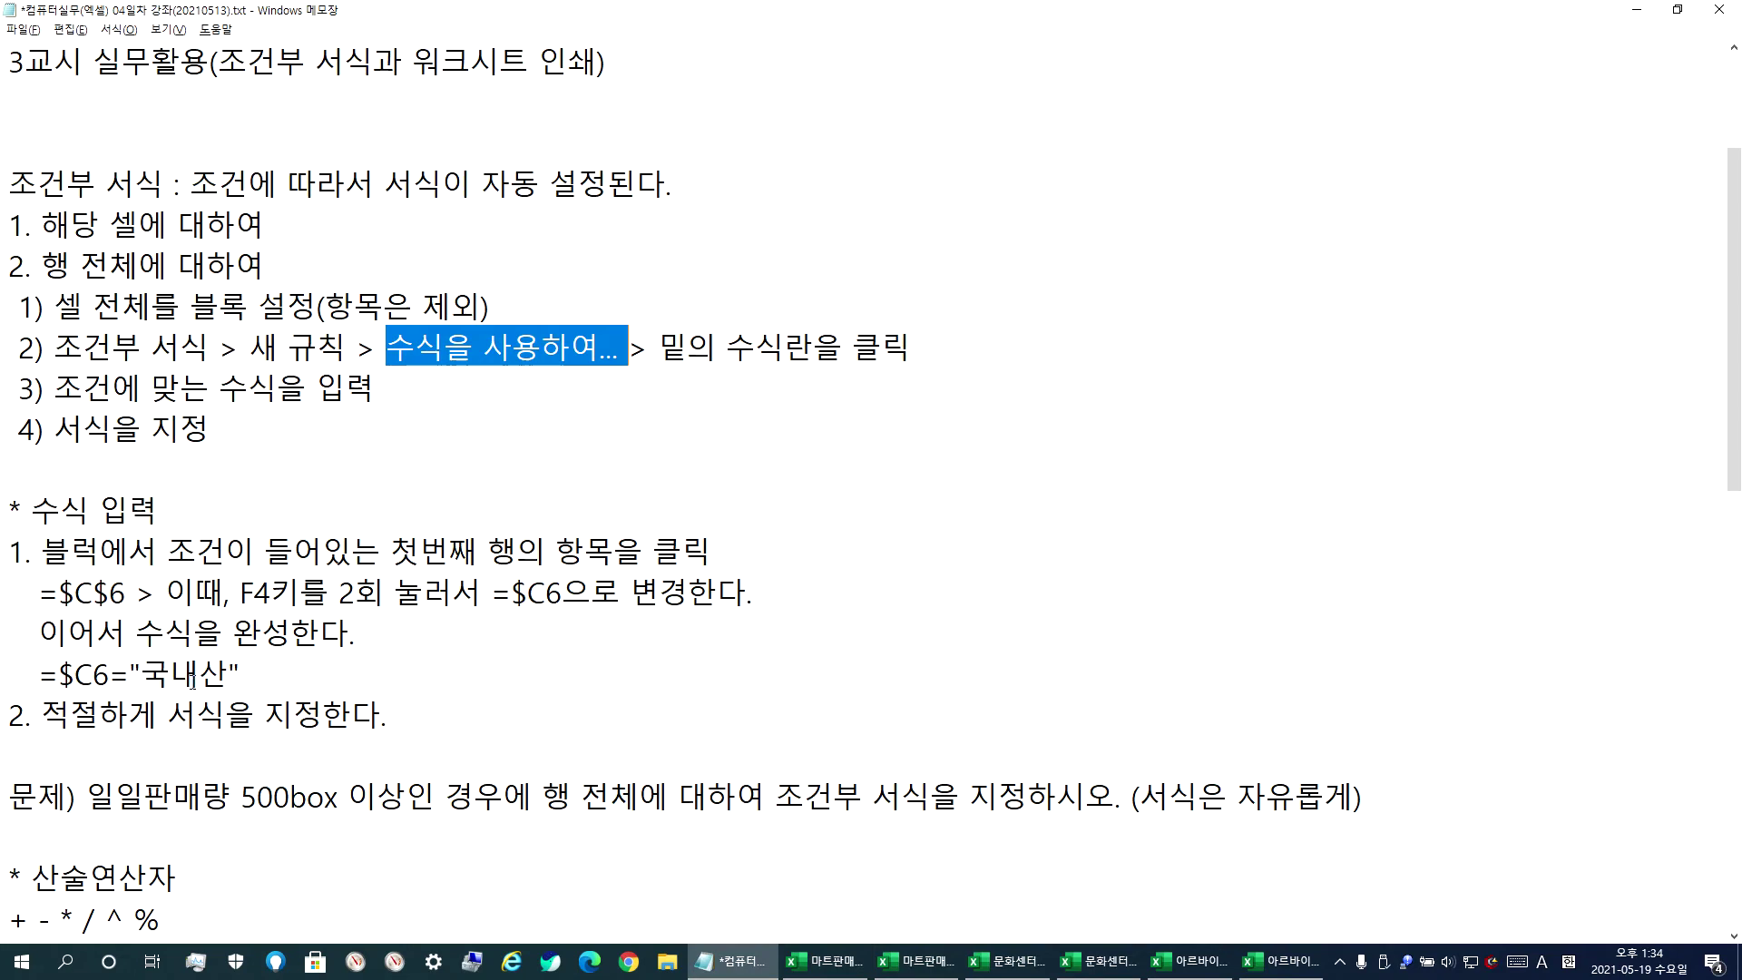
pyautogui.click(95, 632)
pyautogui.moveTo(58, 592); pyautogui.dragTo(126, 592)
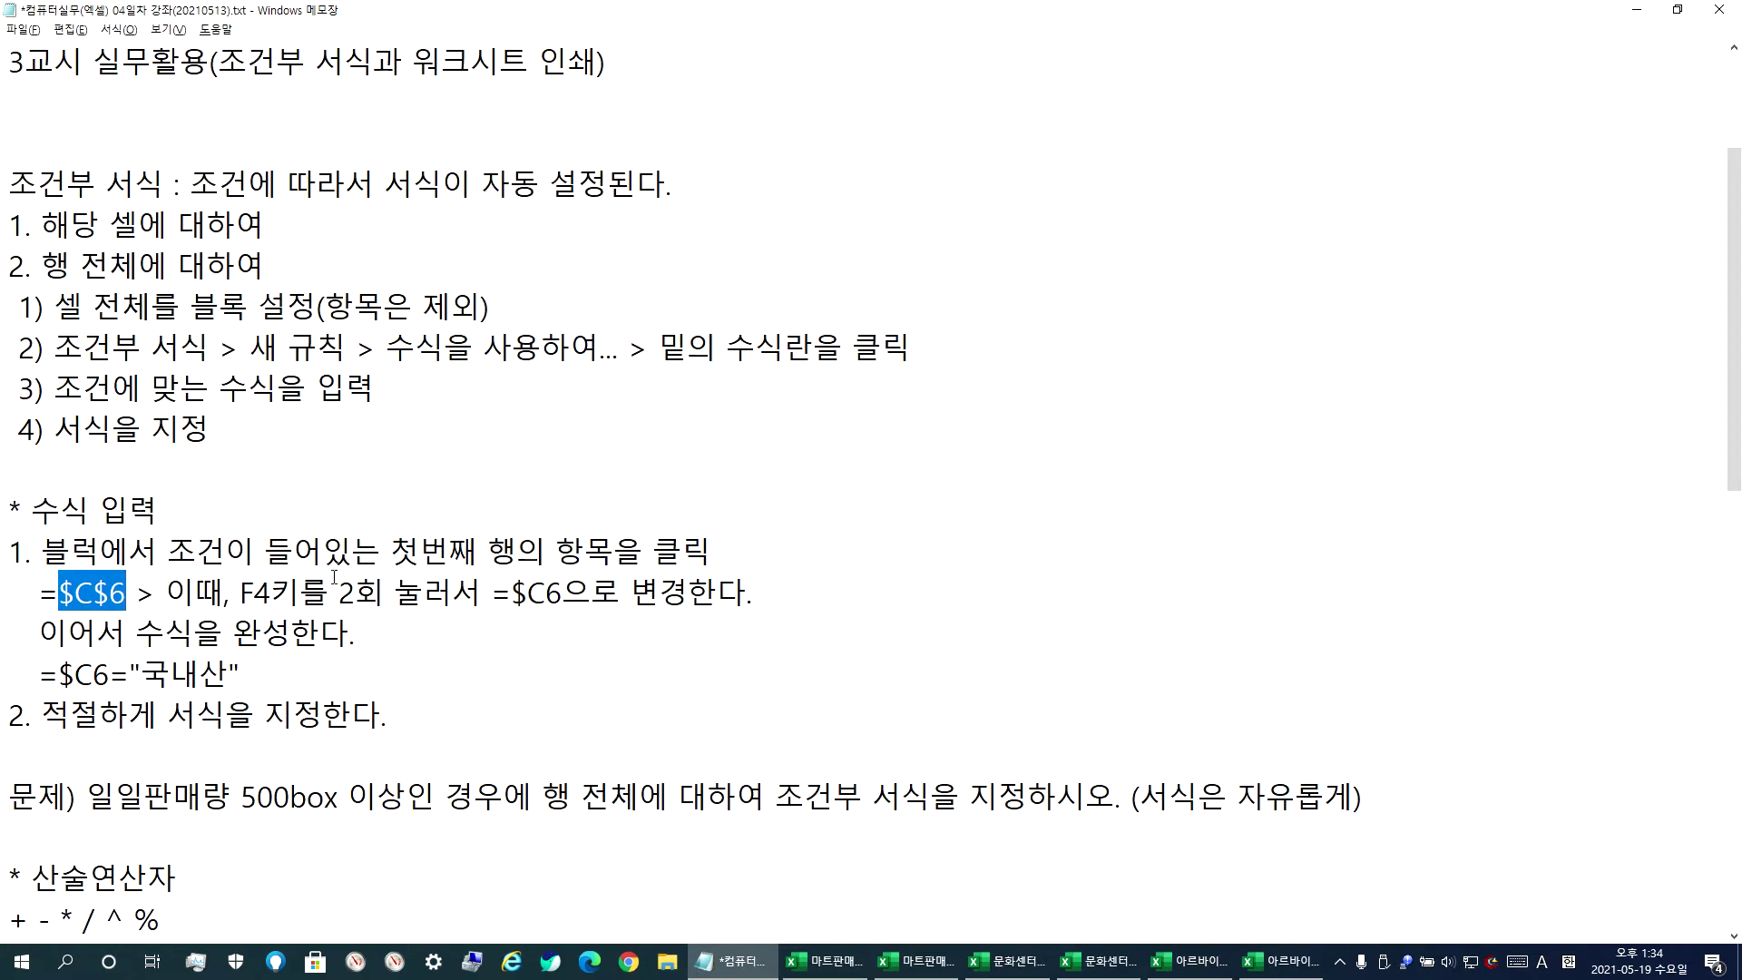
pyautogui.moveTo(492, 595); pyautogui.dragTo(563, 594)
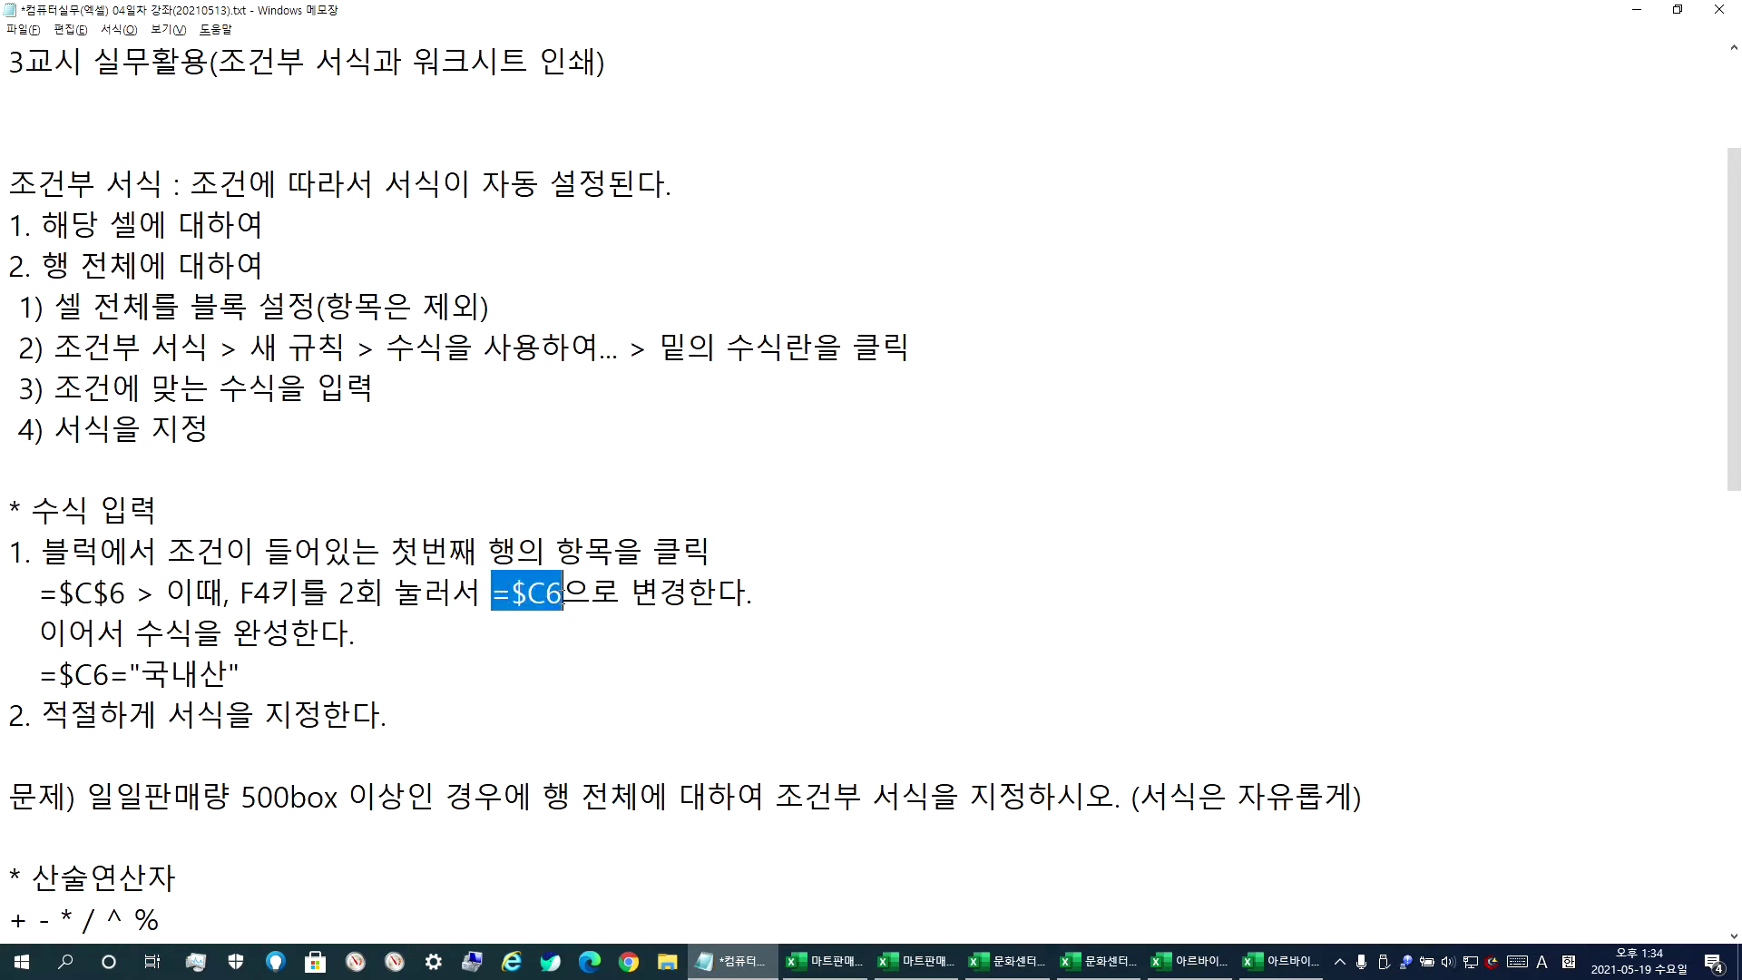
pyautogui.click(562, 594)
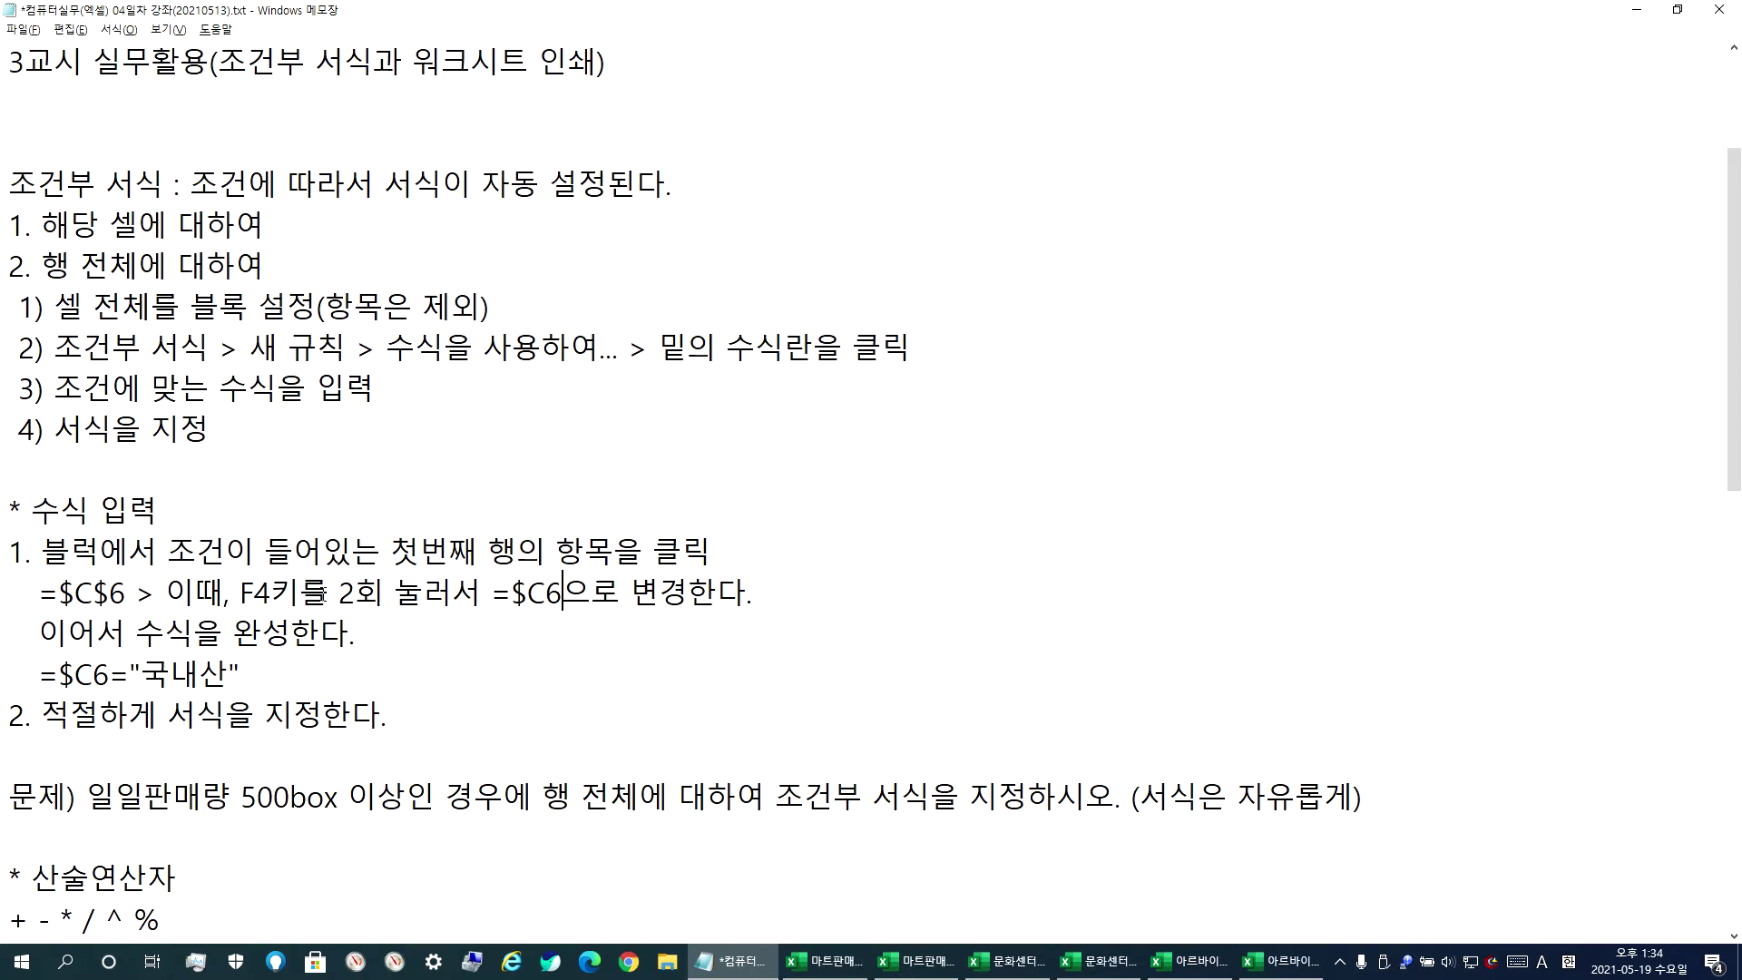
pyautogui.moveTo(240, 594); pyautogui.dragTo(276, 594)
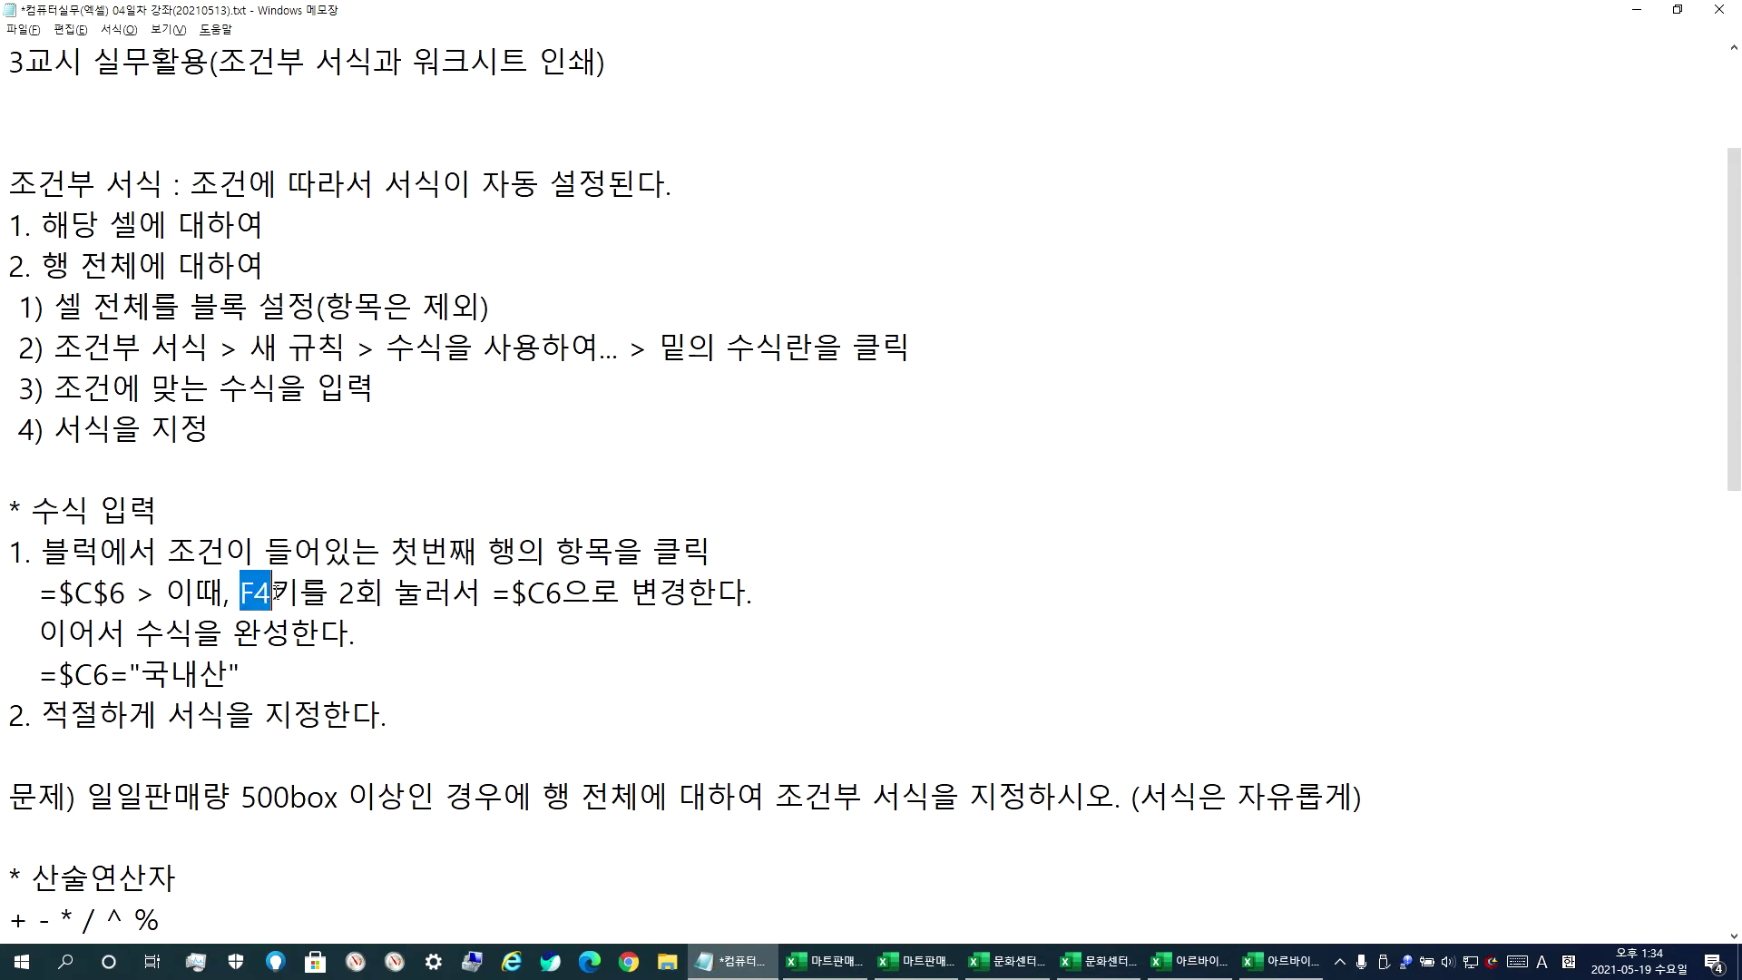
pyautogui.click(544, 595)
# - Insert a blank line below the practice question about daily sales of 500box or more
pyautogui.click(69, 830)
pyautogui.press('Return')
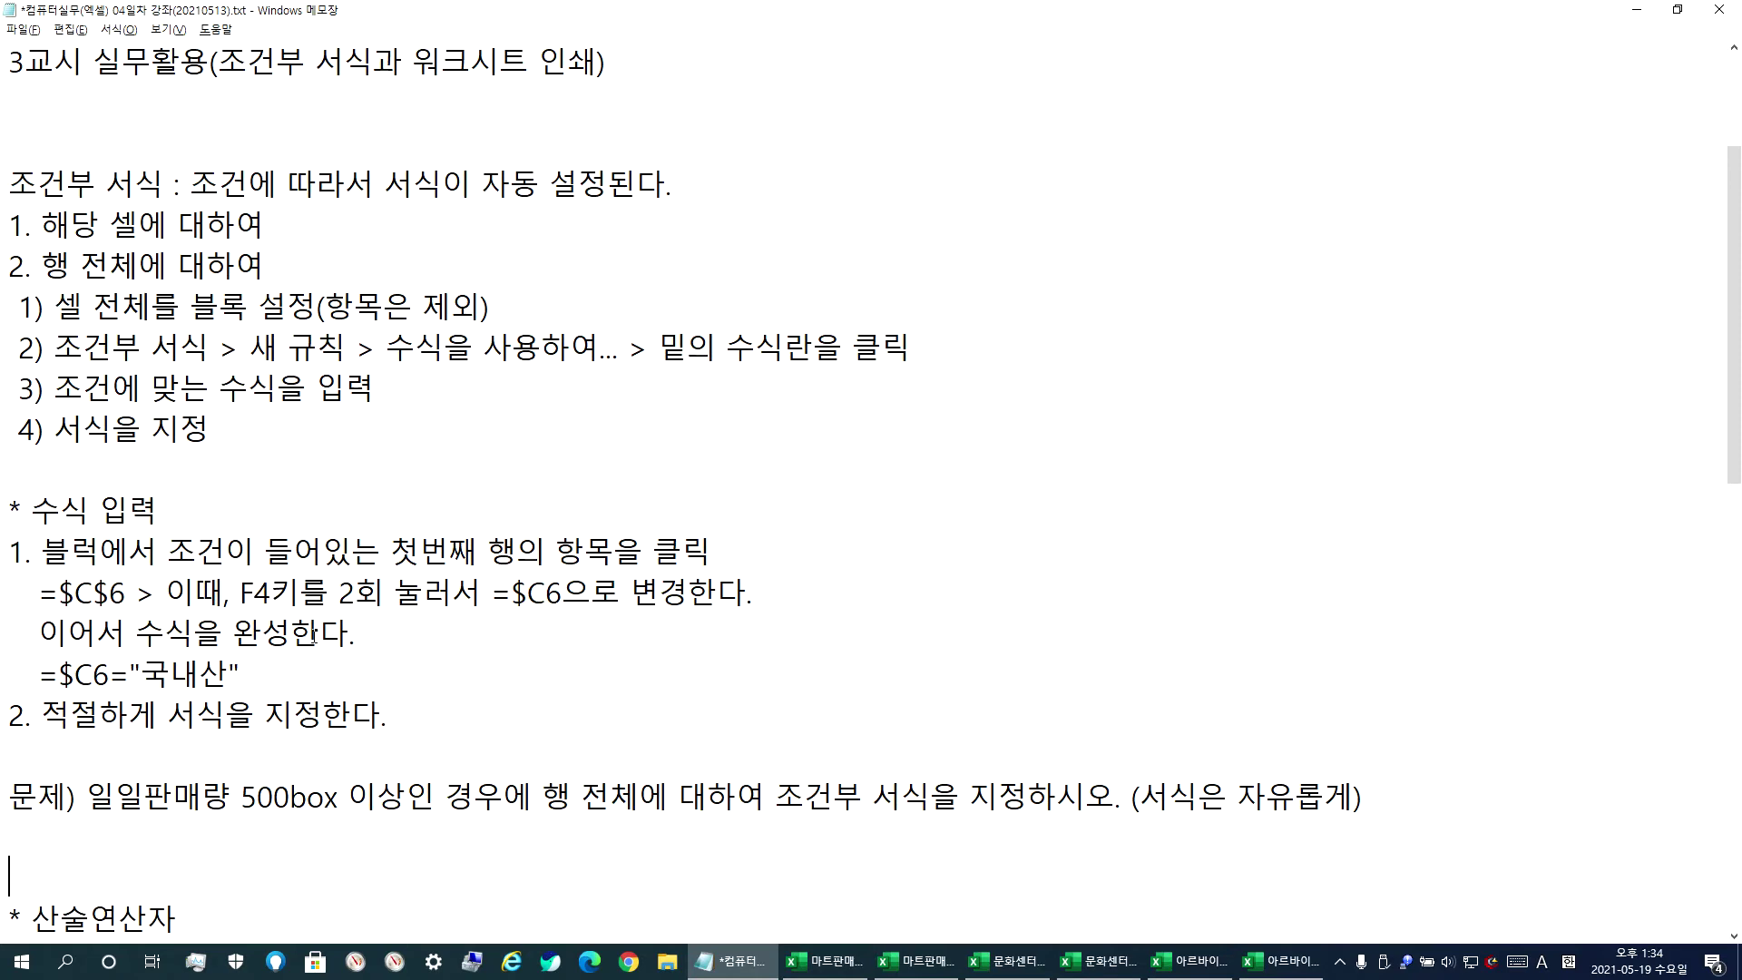
pyautogui.scroll(-2, 363, 588)
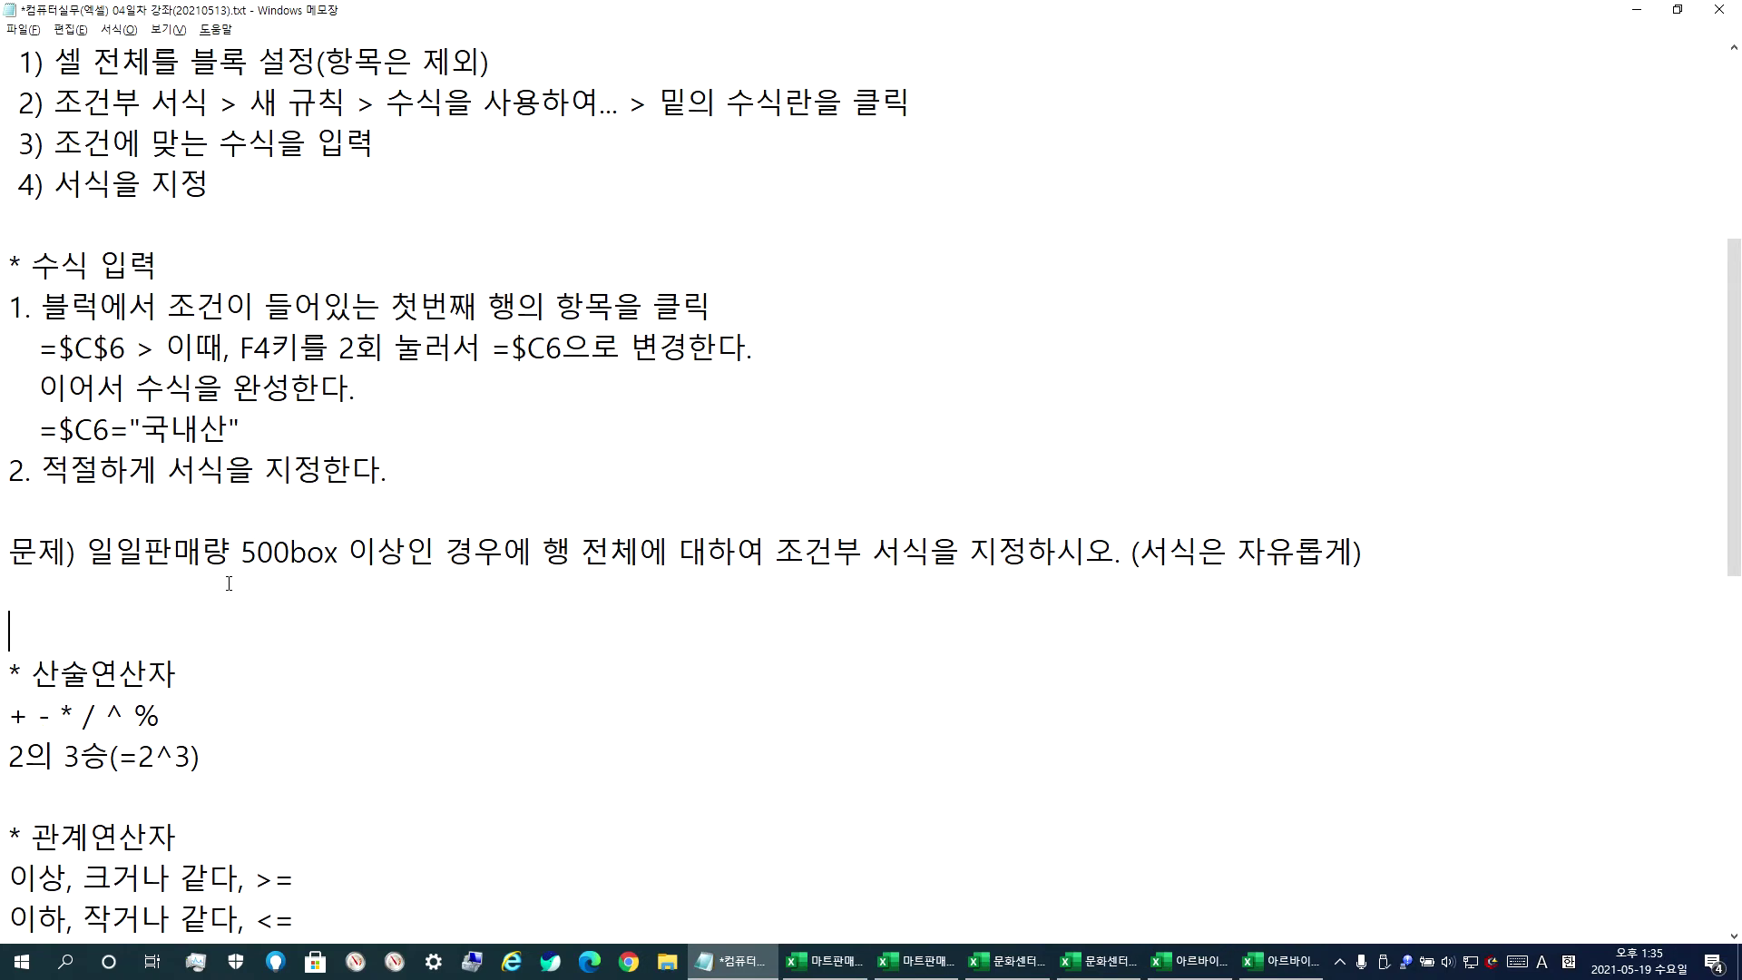
# - Switch to 마트판매현황.xlsx in Excel and start a formula-based conditional formatting rule for the data range B6:I13
pyautogui.click(916, 961)
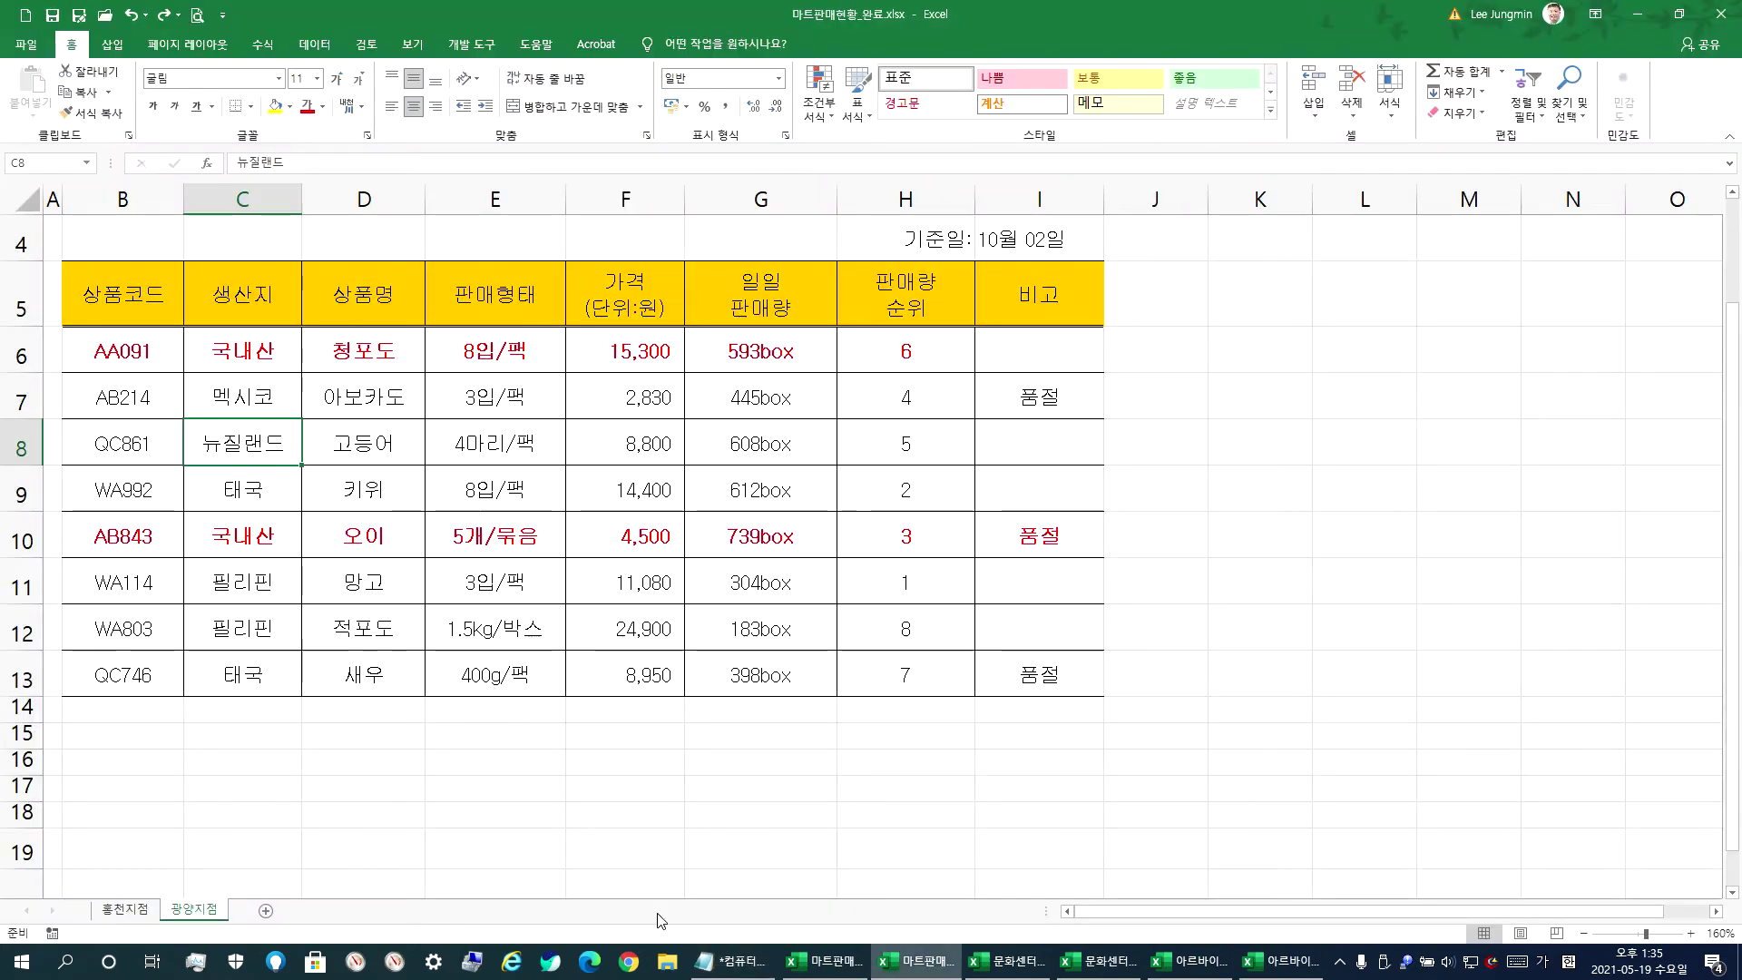
pyautogui.click(810, 962)
pyautogui.moveTo(109, 367); pyautogui.dragTo(1107, 711)
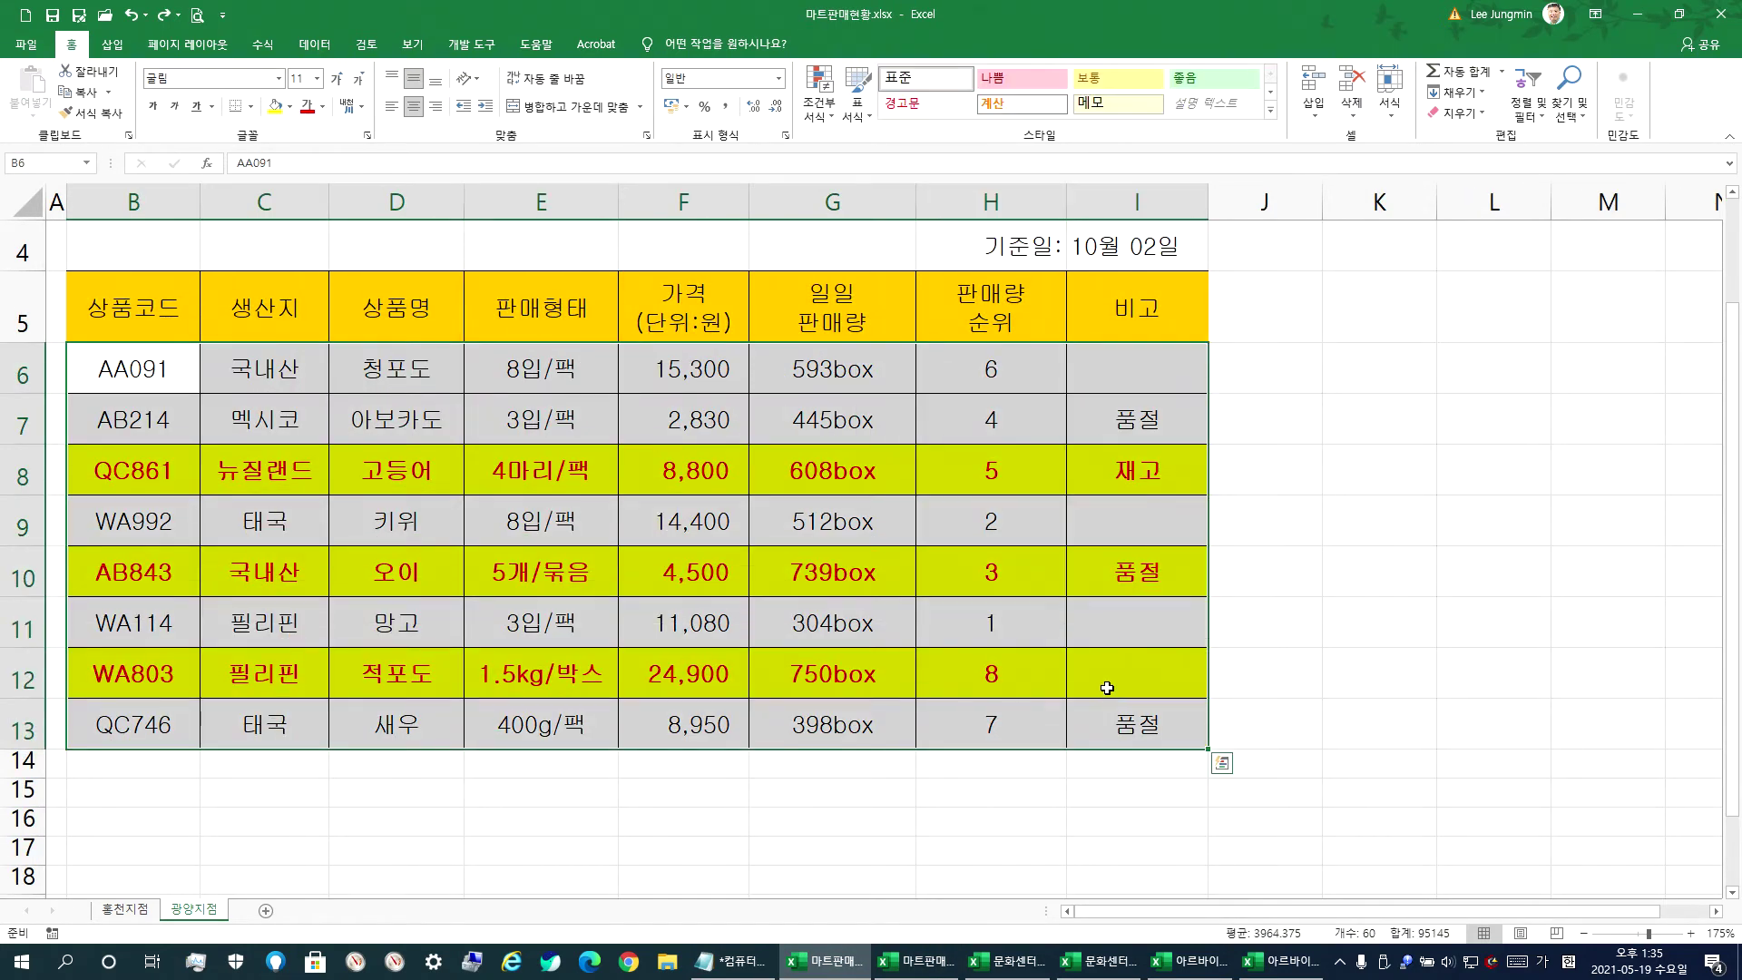
pyautogui.click(819, 109)
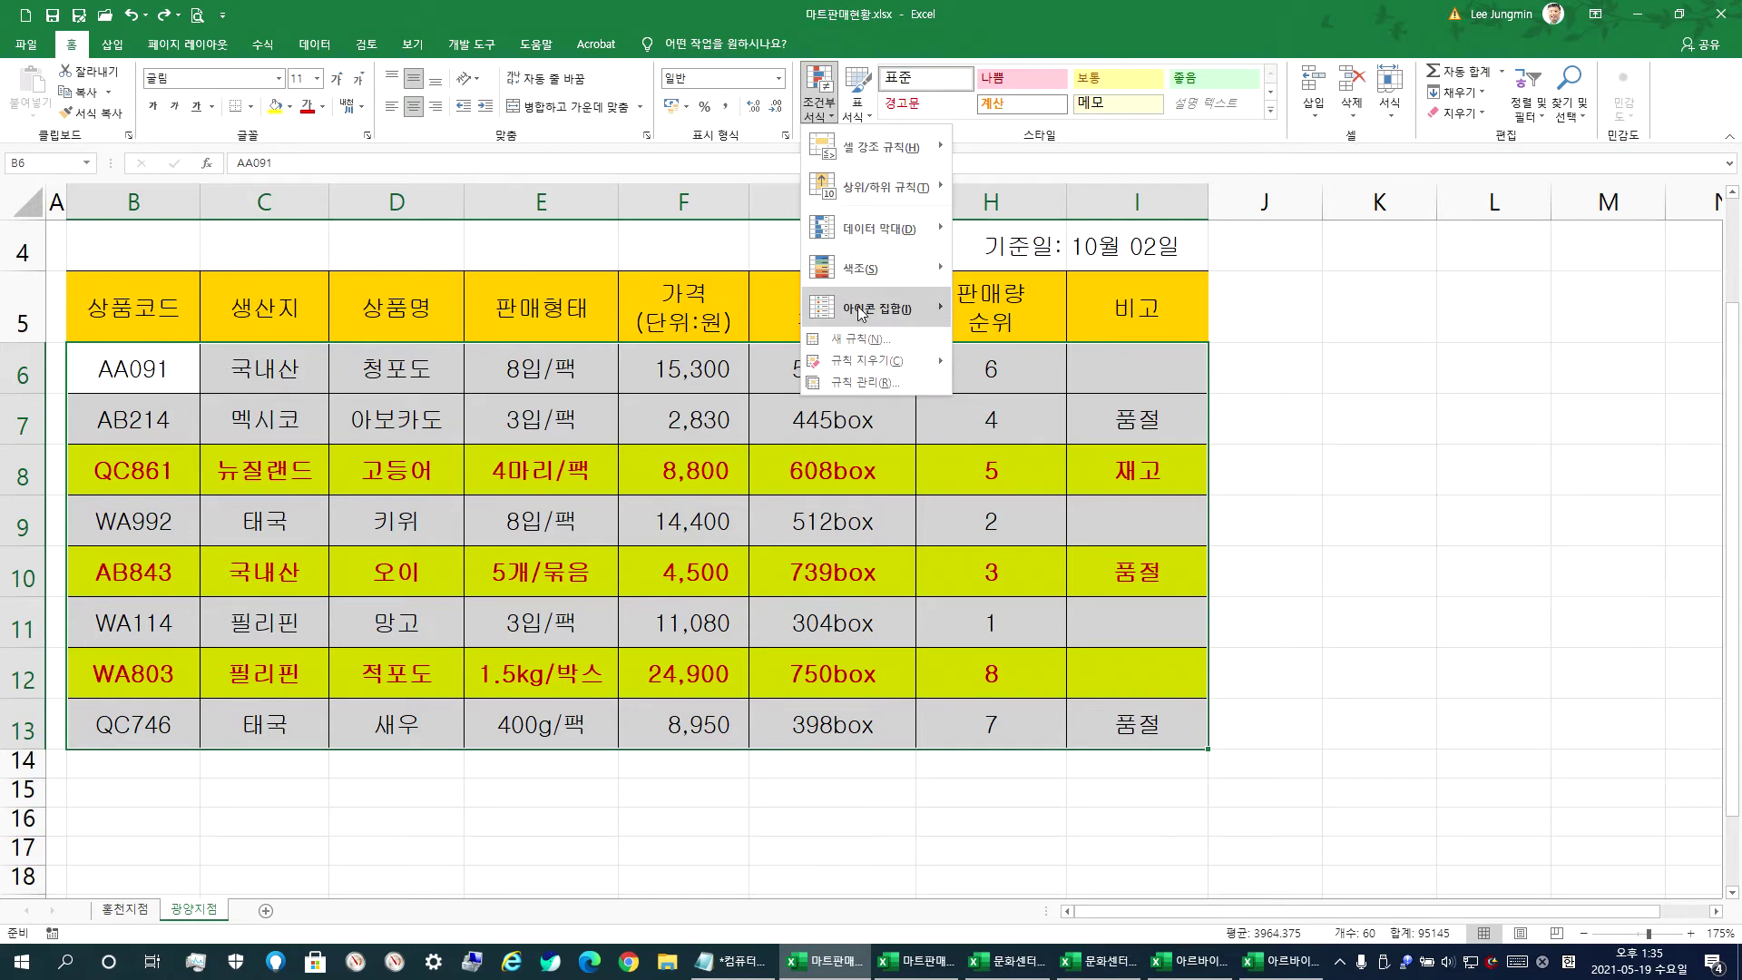
pyautogui.click(845, 342)
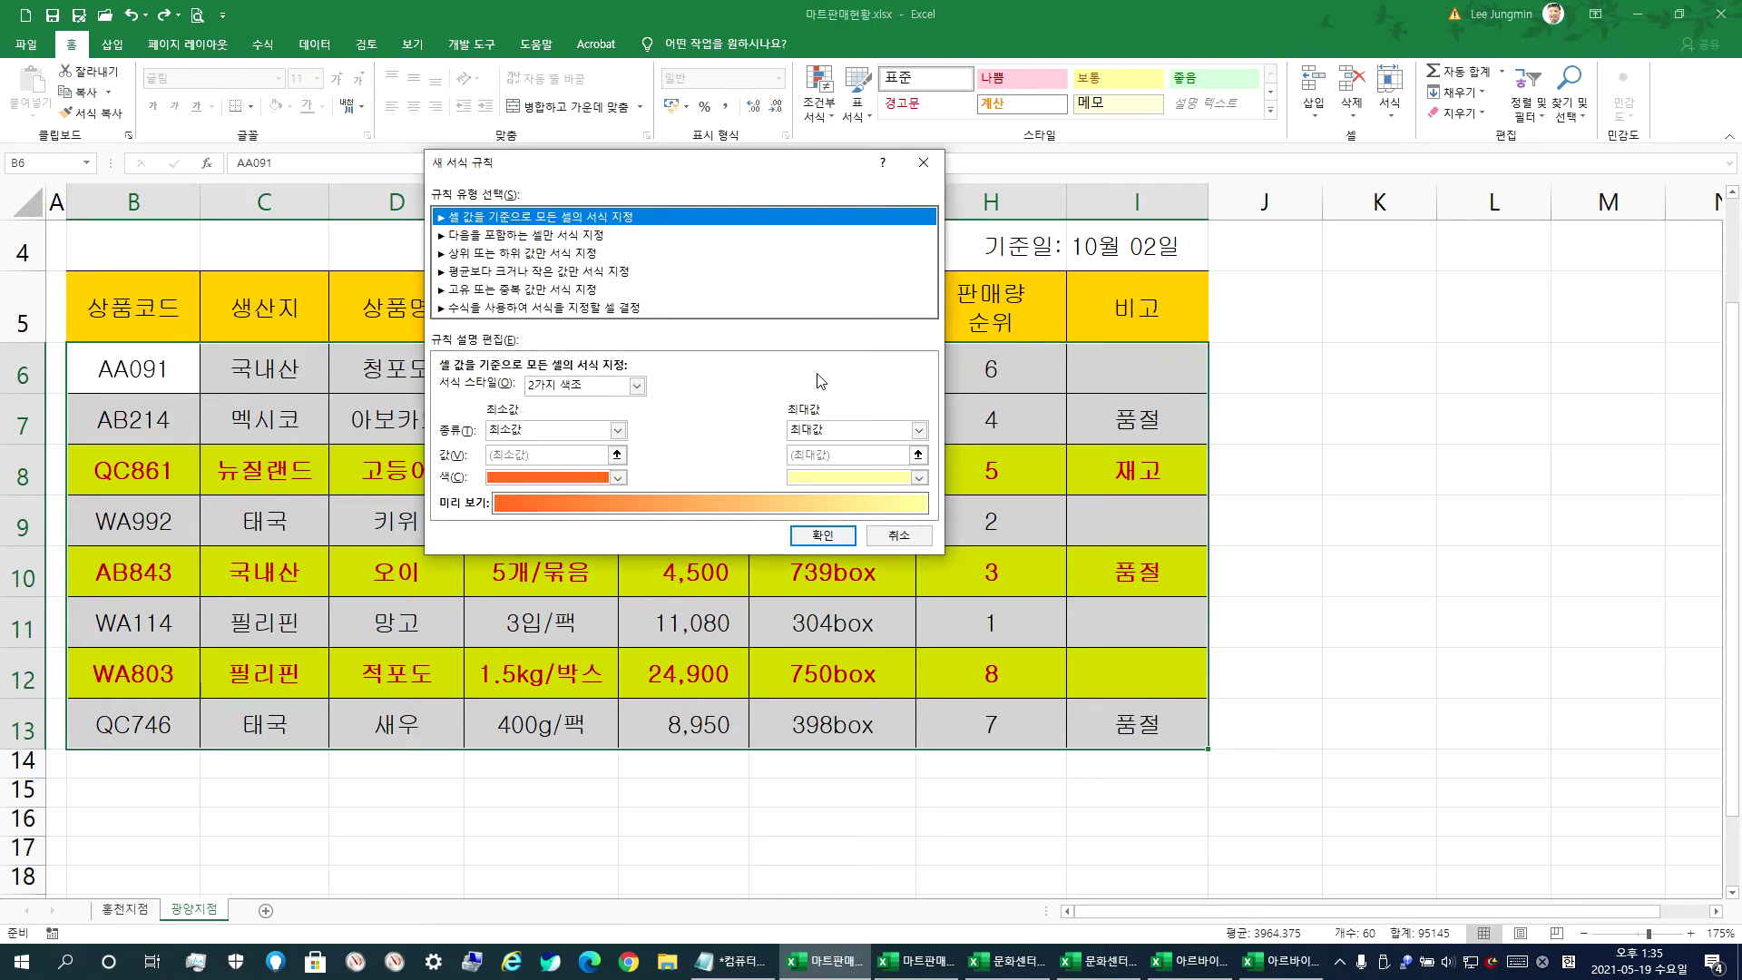
pyautogui.click(491, 307)
pyautogui.click(725, 388)
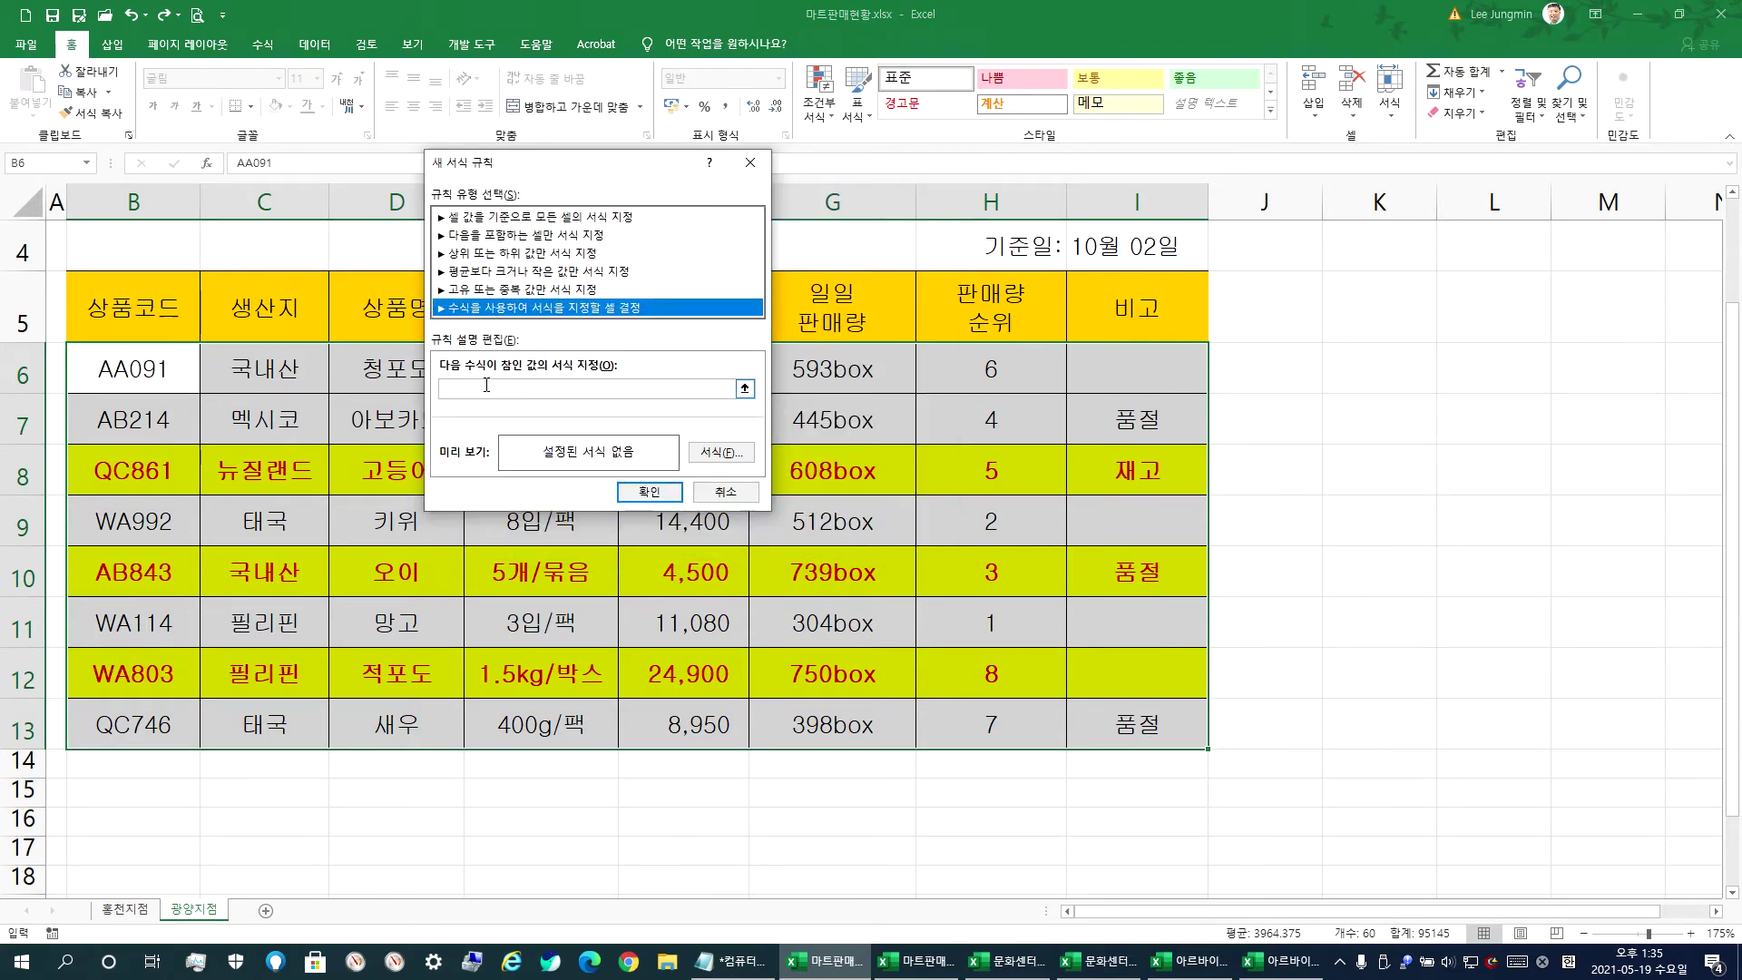
# - Pick cell G6 as the rule's formula reference, copy =$G$6, and cancel the new rule
pyautogui.moveTo(560, 169); pyautogui.dragTo(1143, 237)
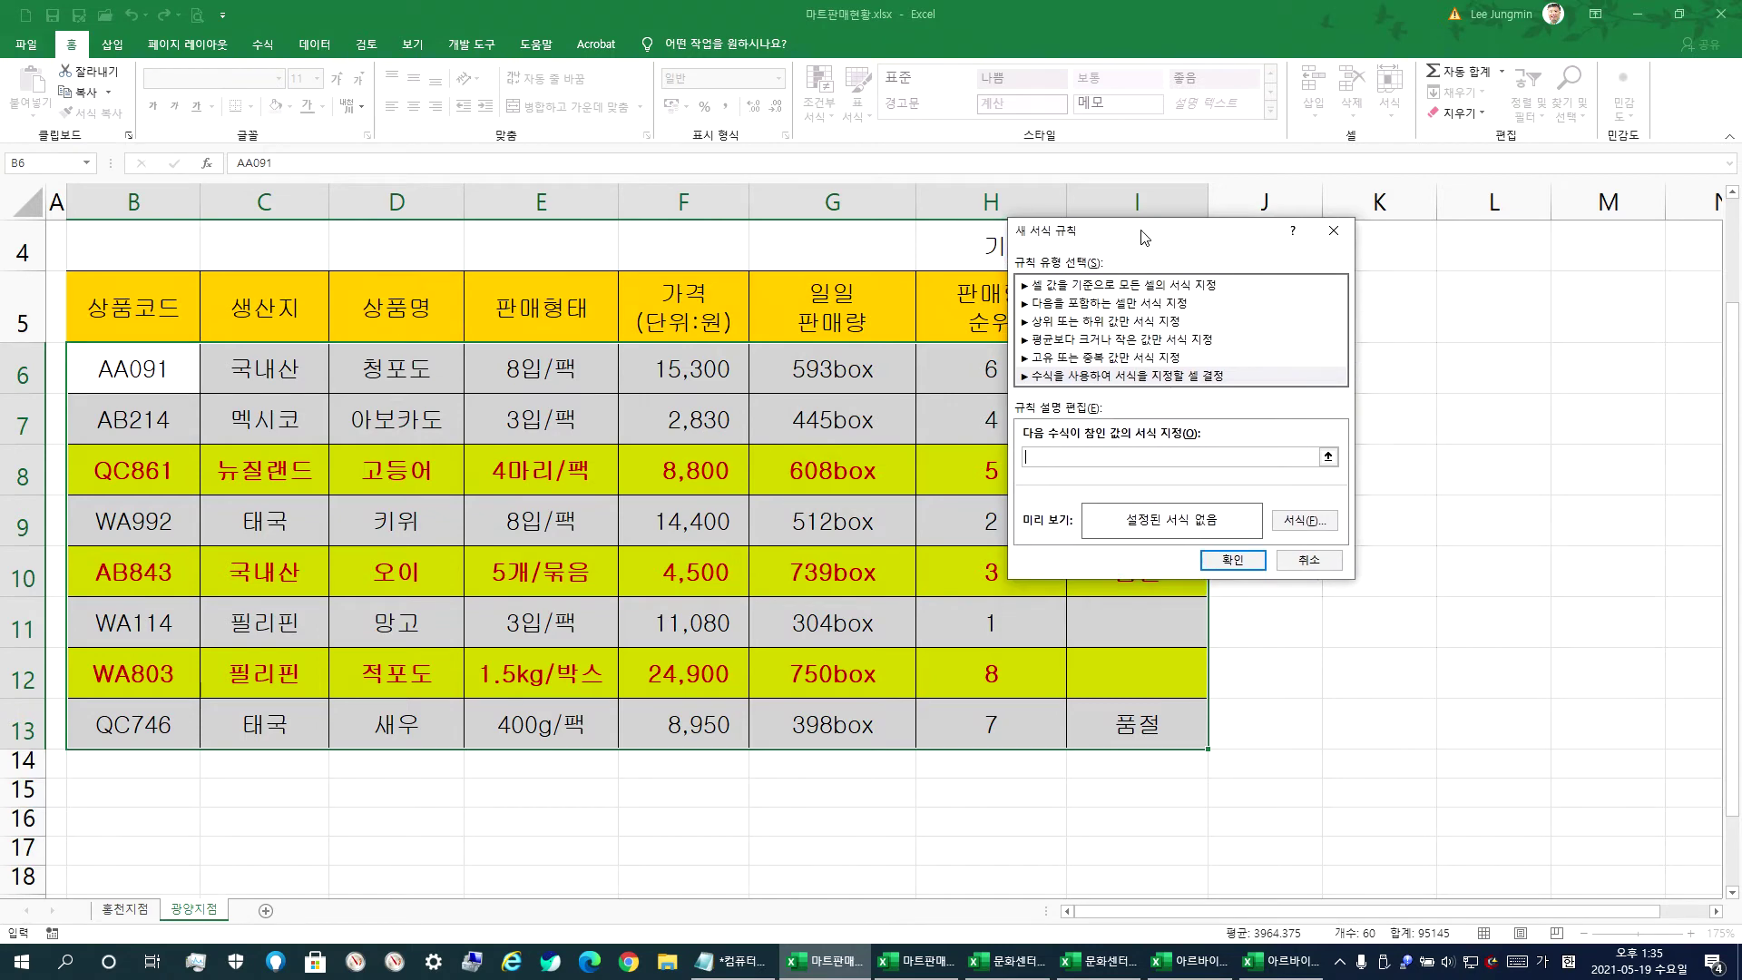
pyautogui.click(785, 363)
pyautogui.click(1096, 460)
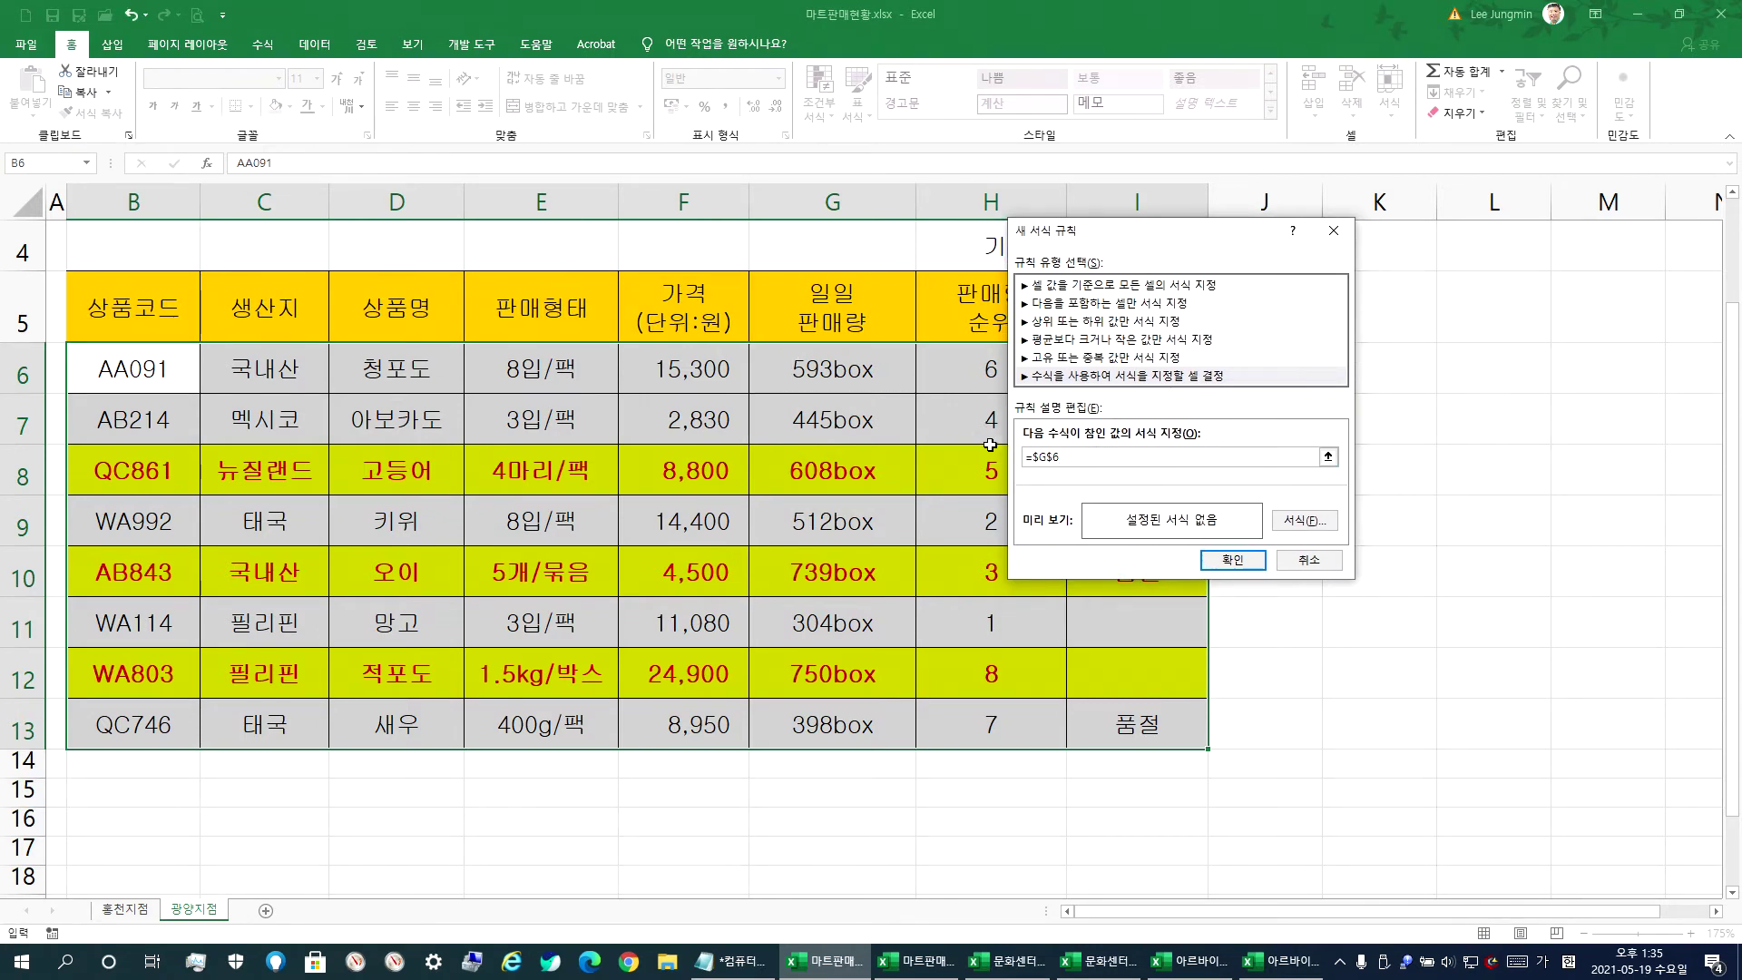
pyautogui.click(1308, 559)
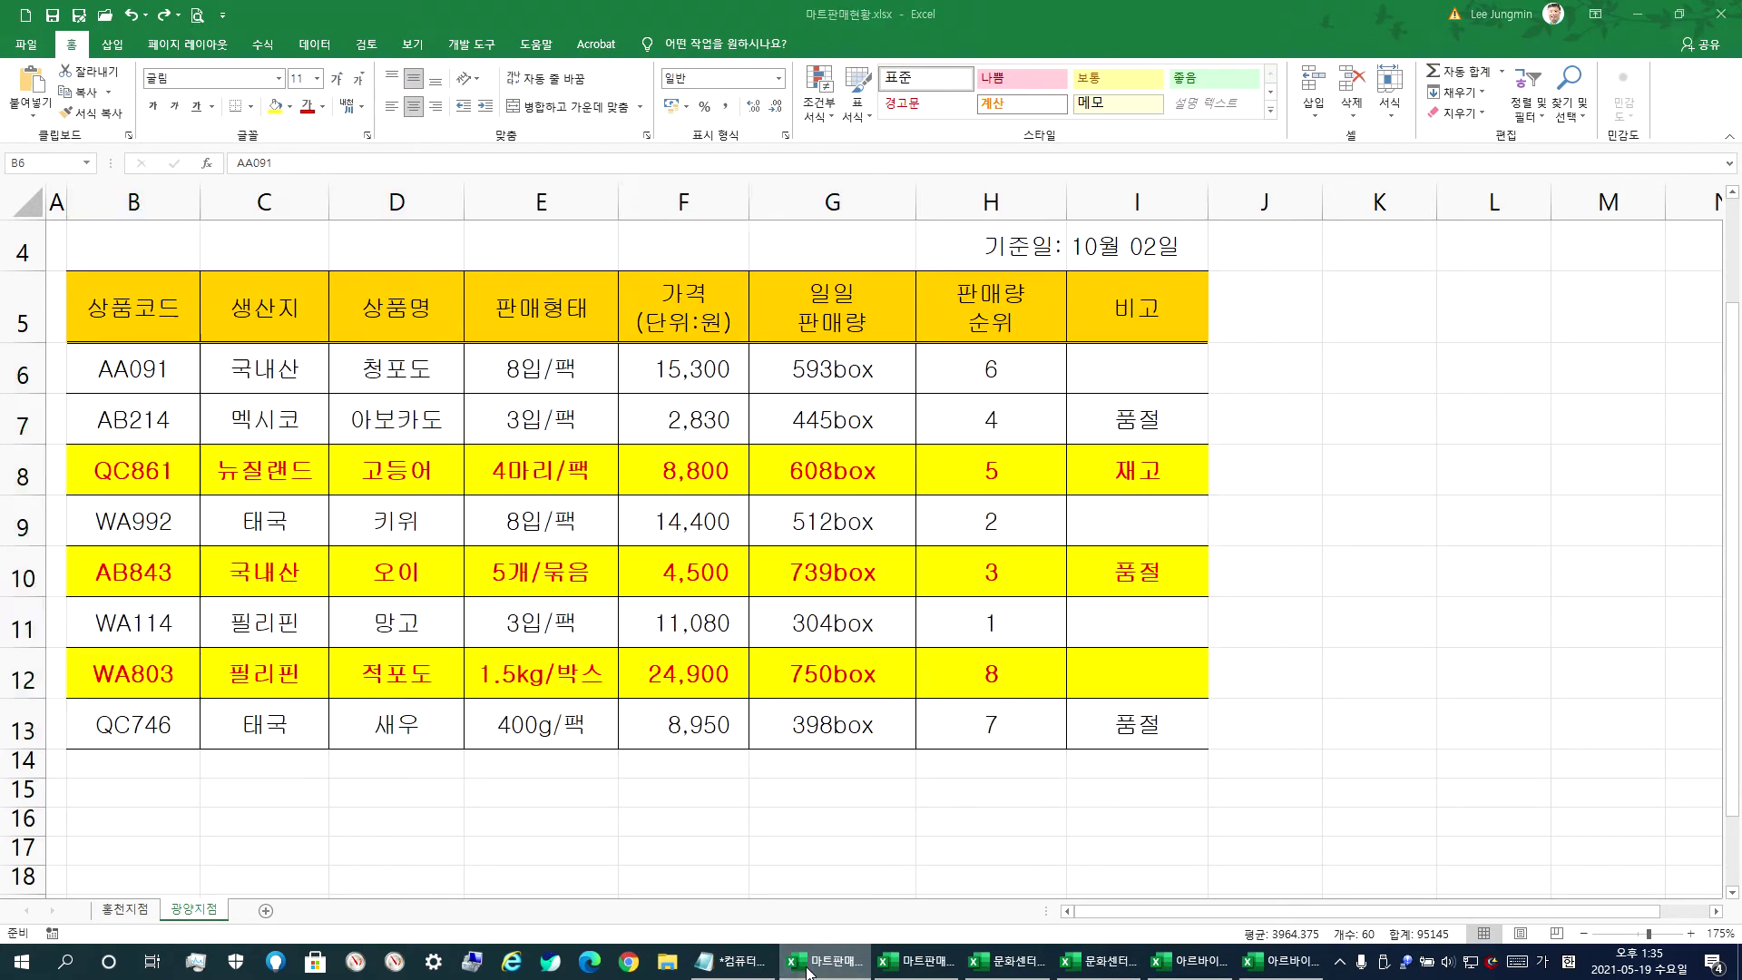
# - Return to the Notepad notes and enter =$G6>=500 below the practice question, based on the copied reference
pyautogui.click(806, 963)
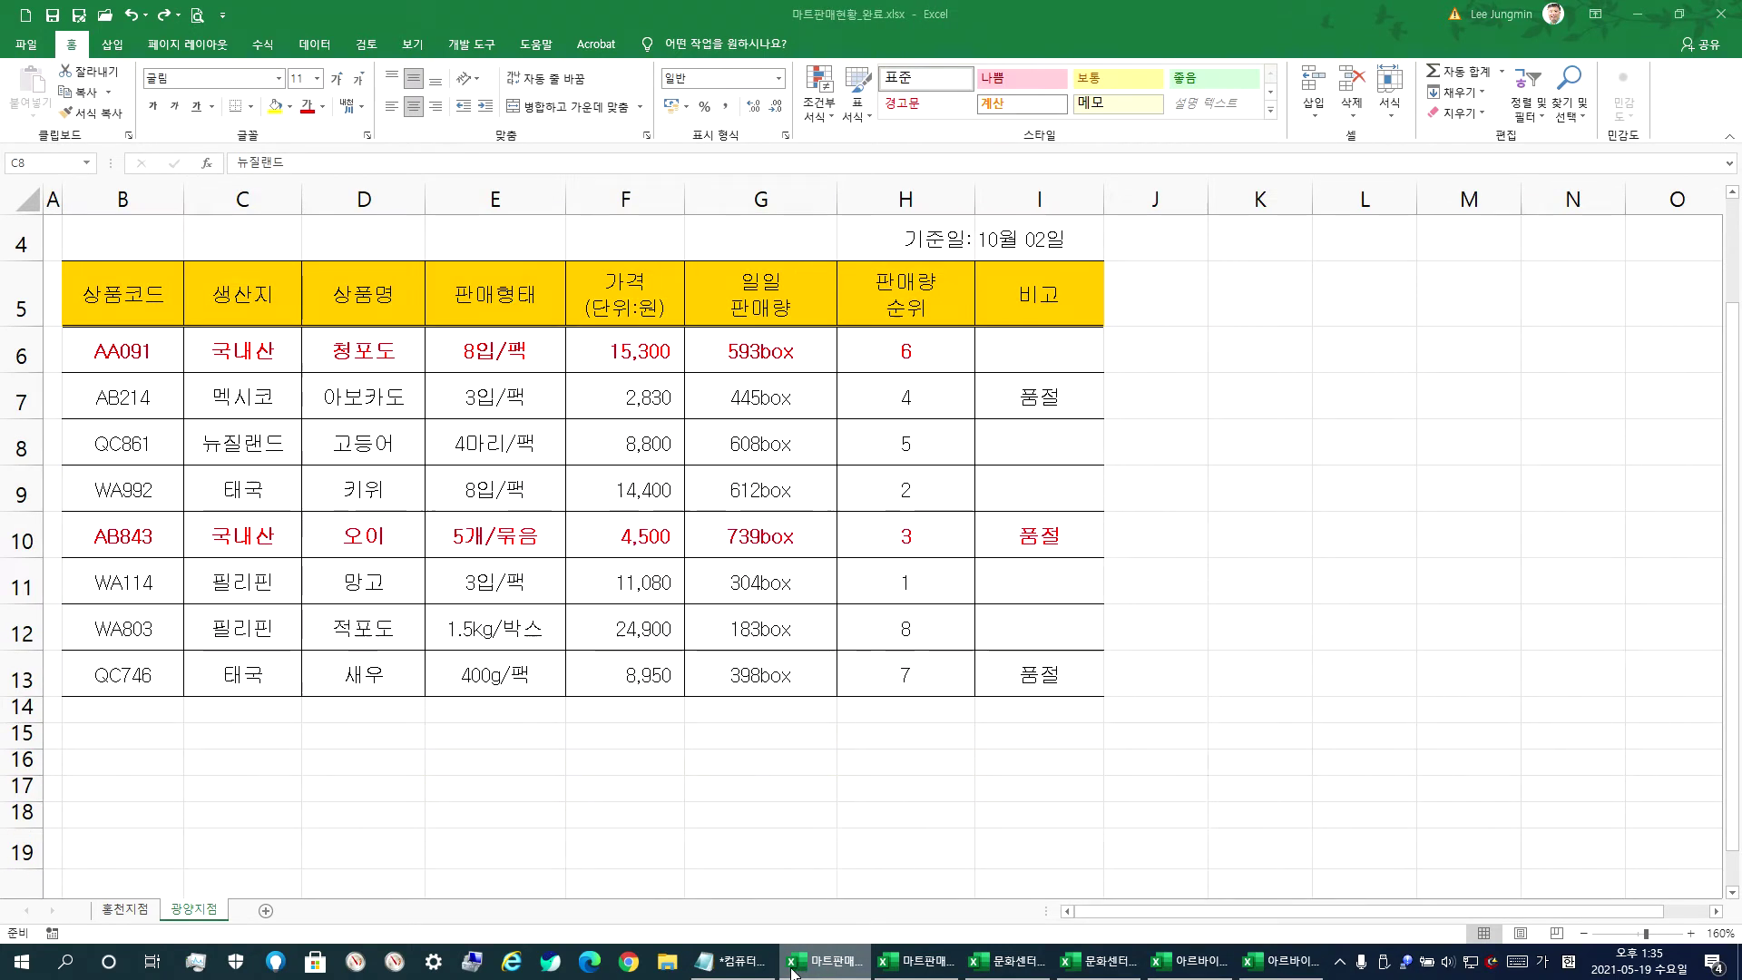
pyautogui.click(730, 961)
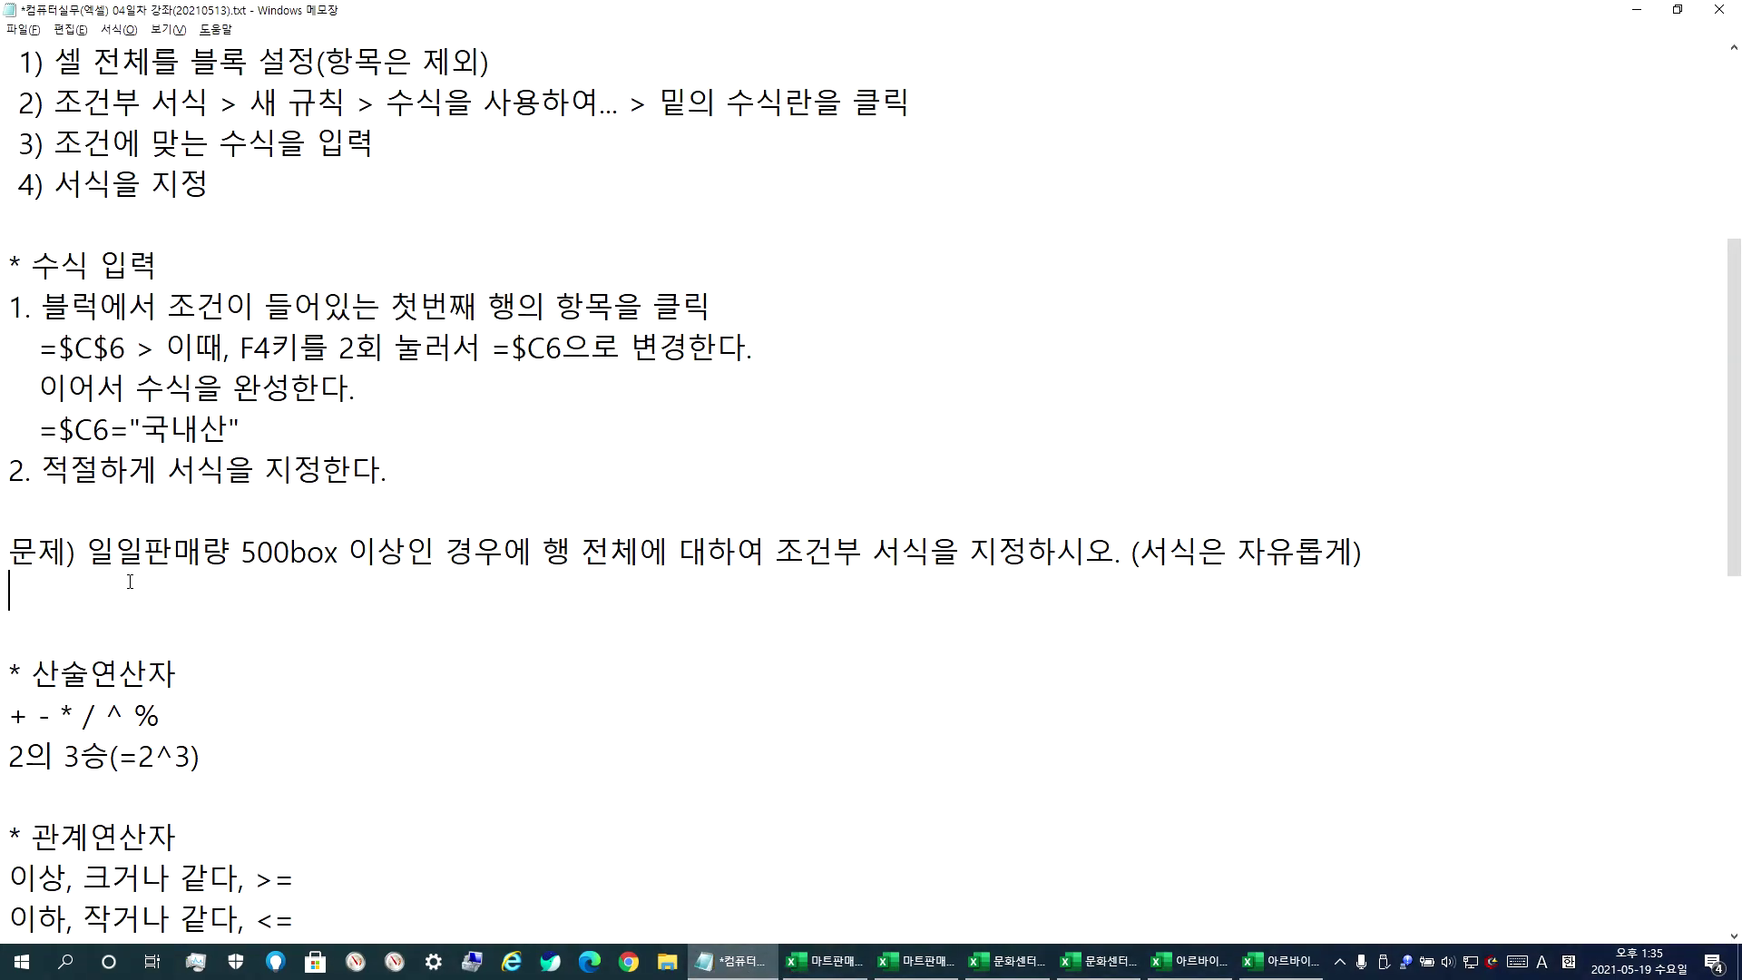
pyautogui.hotkey('ctrl', 'v')
pyautogui.press('Left')
pyautogui.press('Left')
pyautogui.press('Delete')
pyautogui.press('End')
pyautogui.write('>=500')
# - Add the label "수식 : " in front of the =$G6>=500 formula
pyautogui.moveTo(290, 547); pyautogui.dragTo(338, 551)
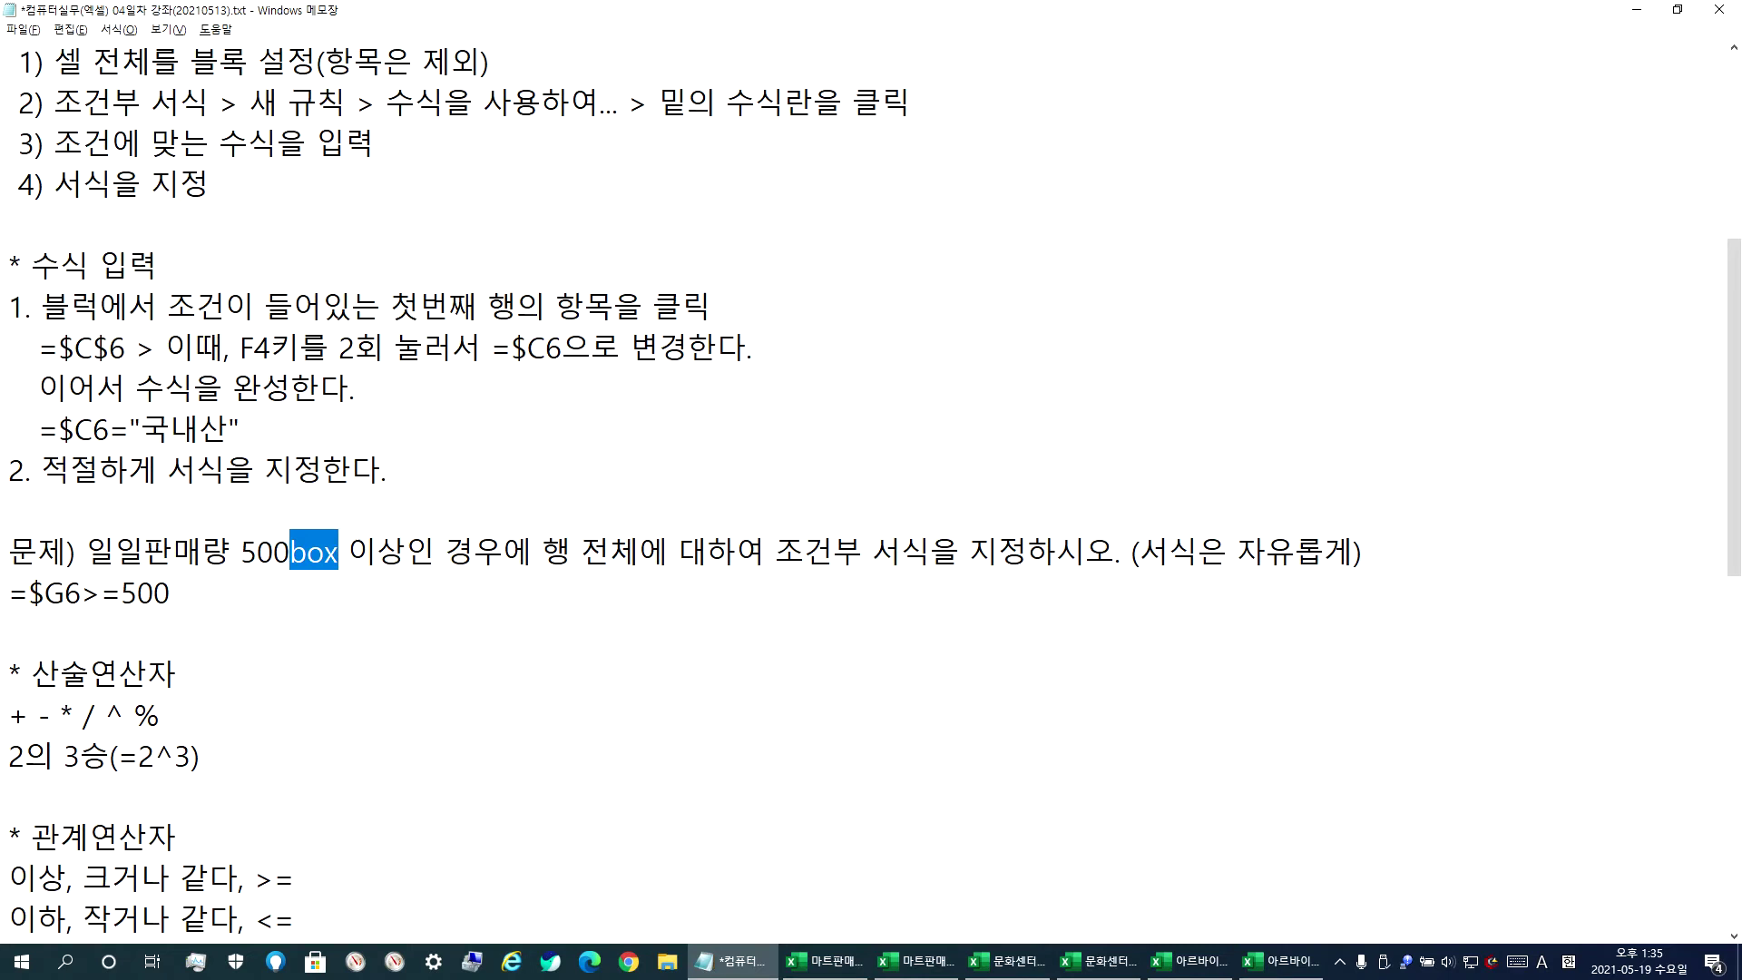
pyautogui.click(293, 596)
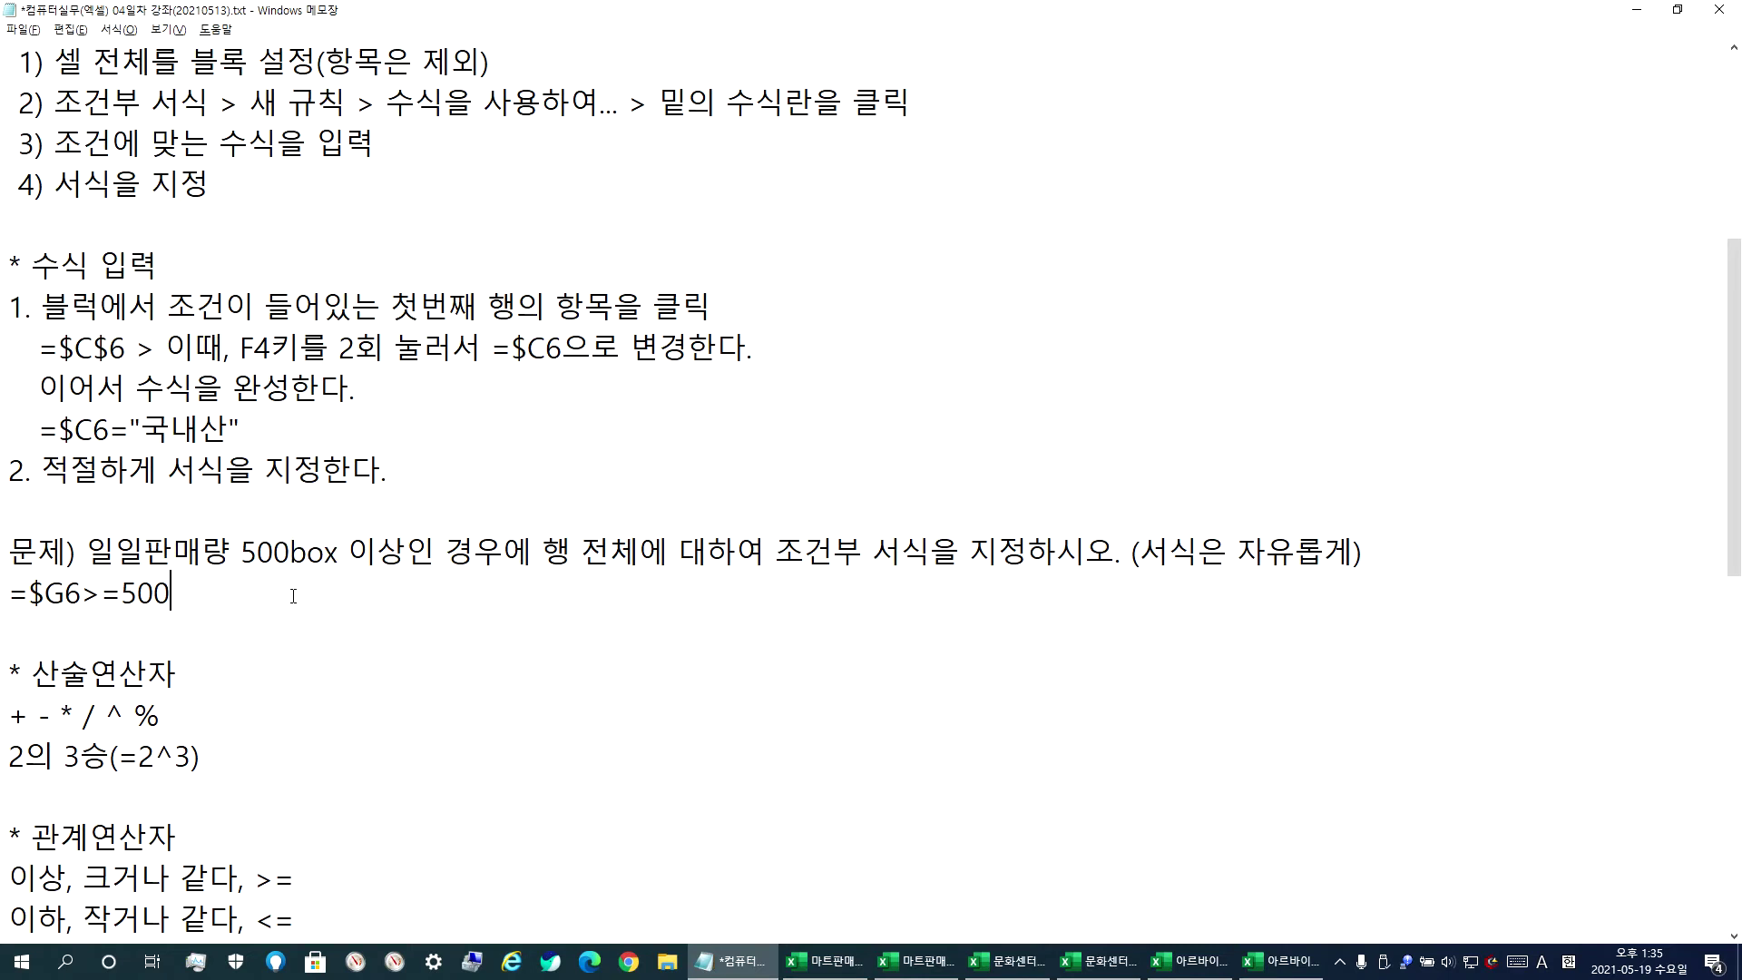
pyautogui.press('Hangul')
pyautogui.write('수식 ')
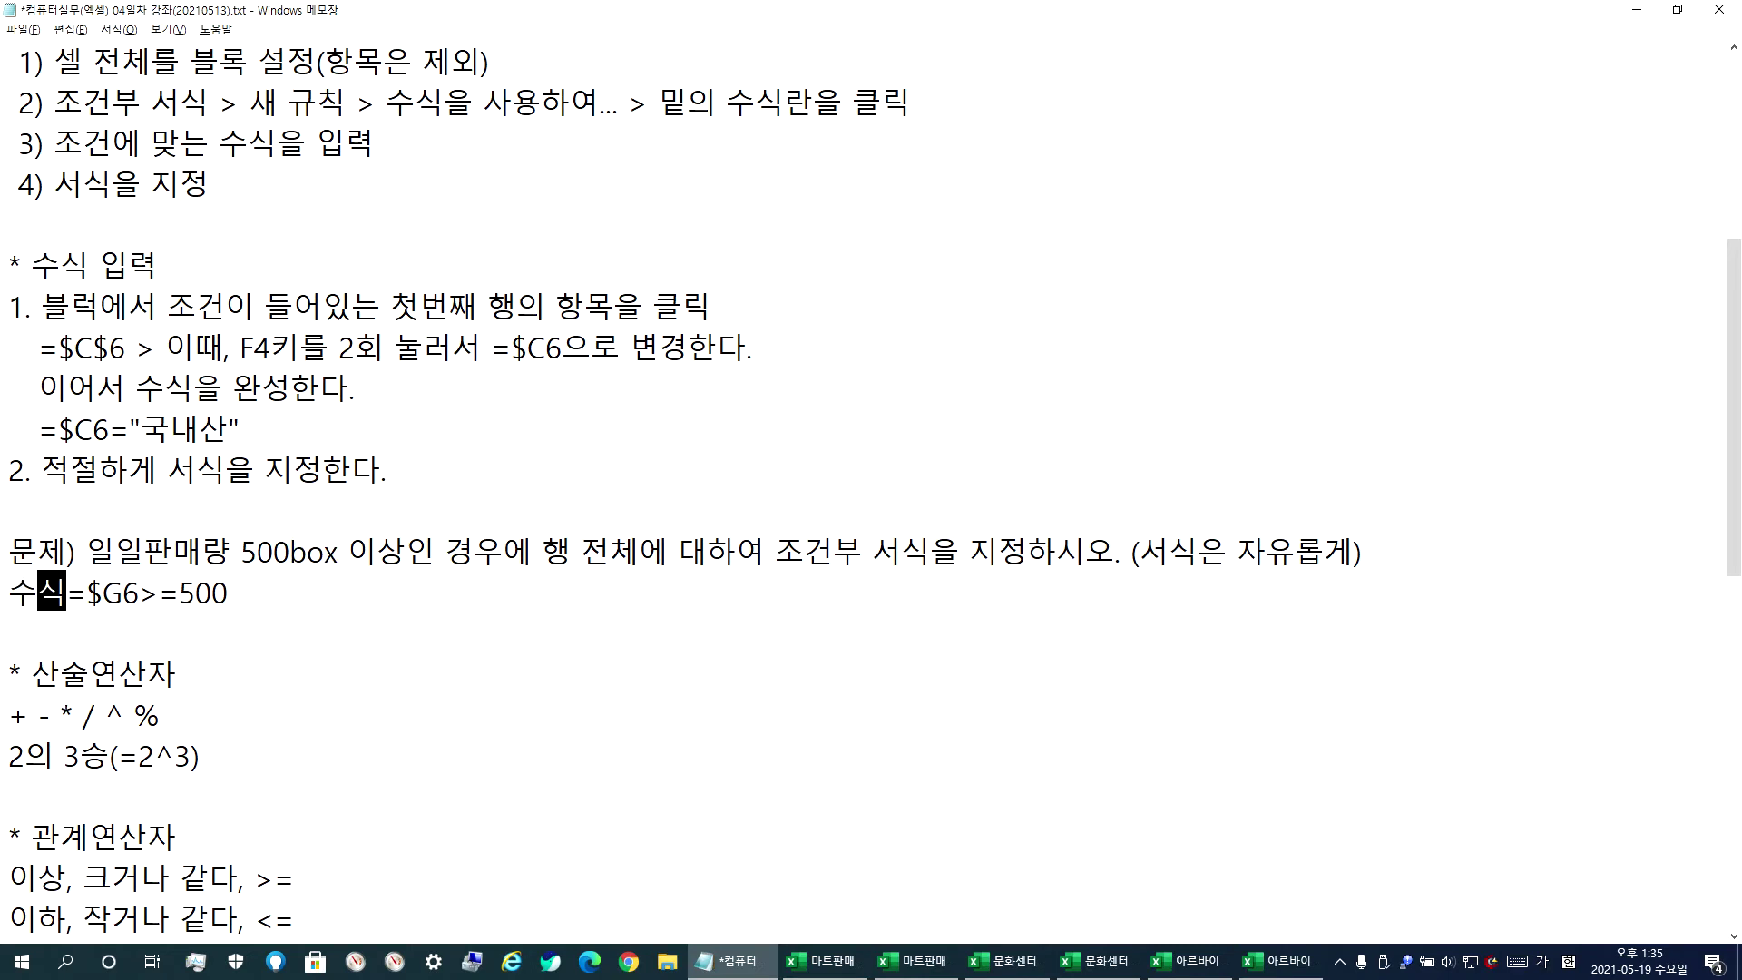
pyautogui.write(':')
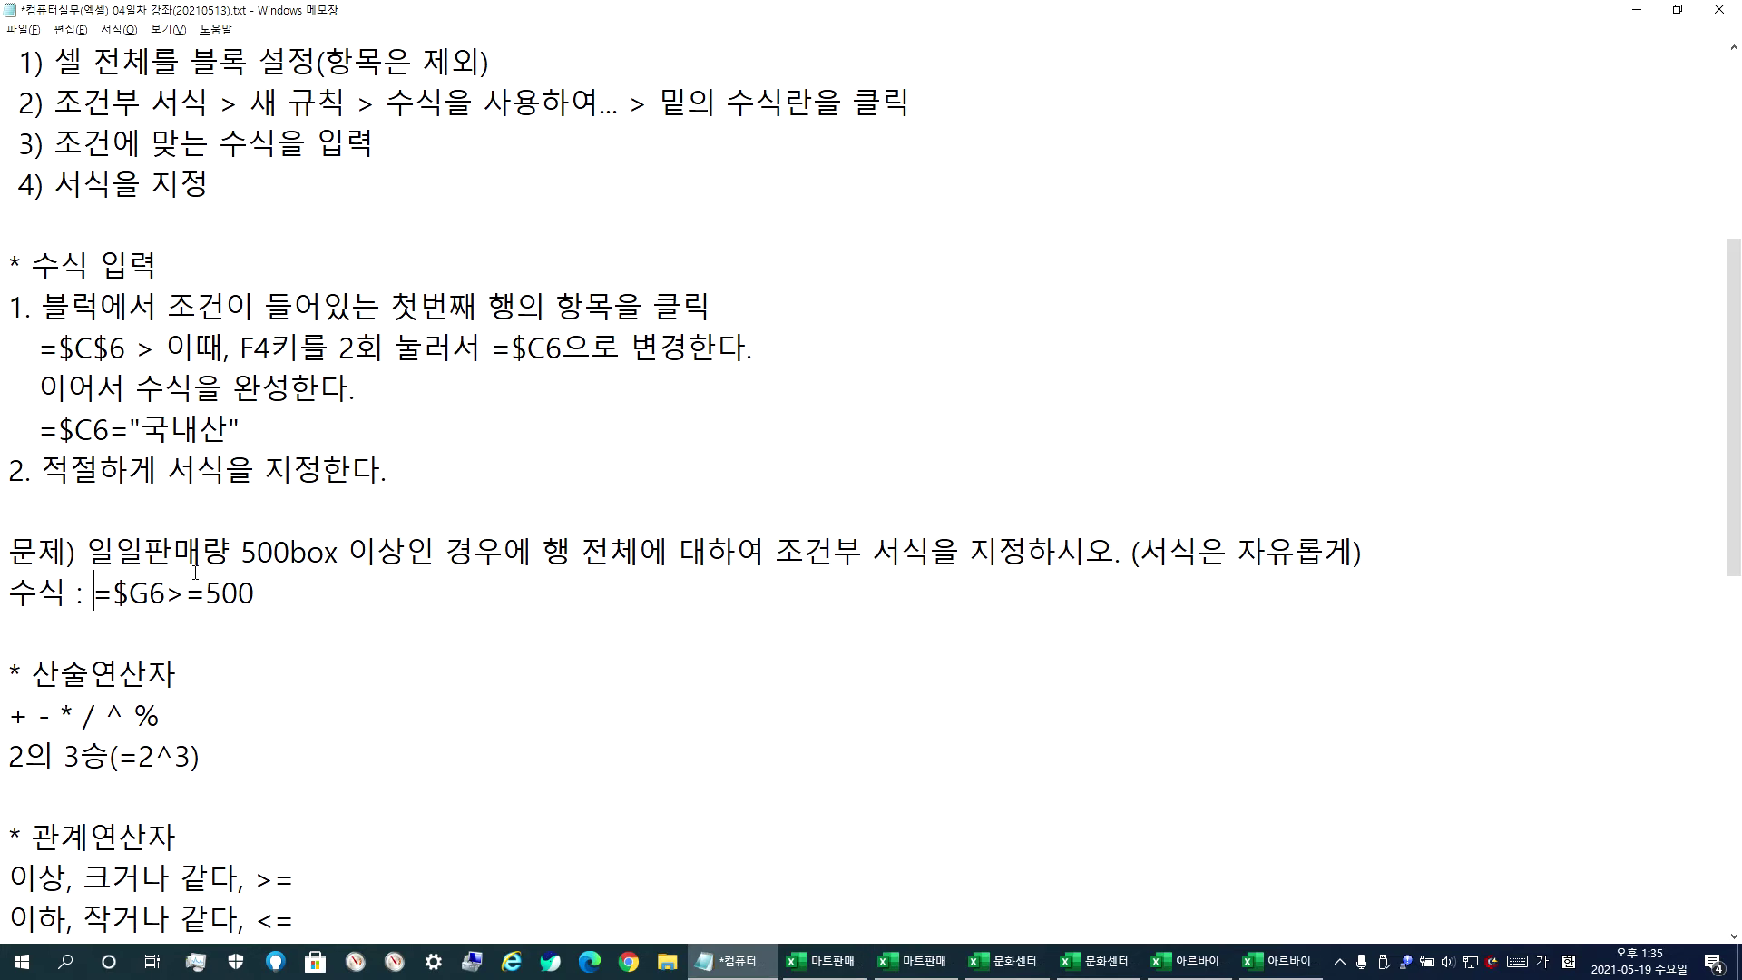
pyautogui.click(134, 628)
# - Examine the 산술연산자 section of the notes, covering the + - * / ^ % operators
pyautogui.scroll(-1, 132, 624)
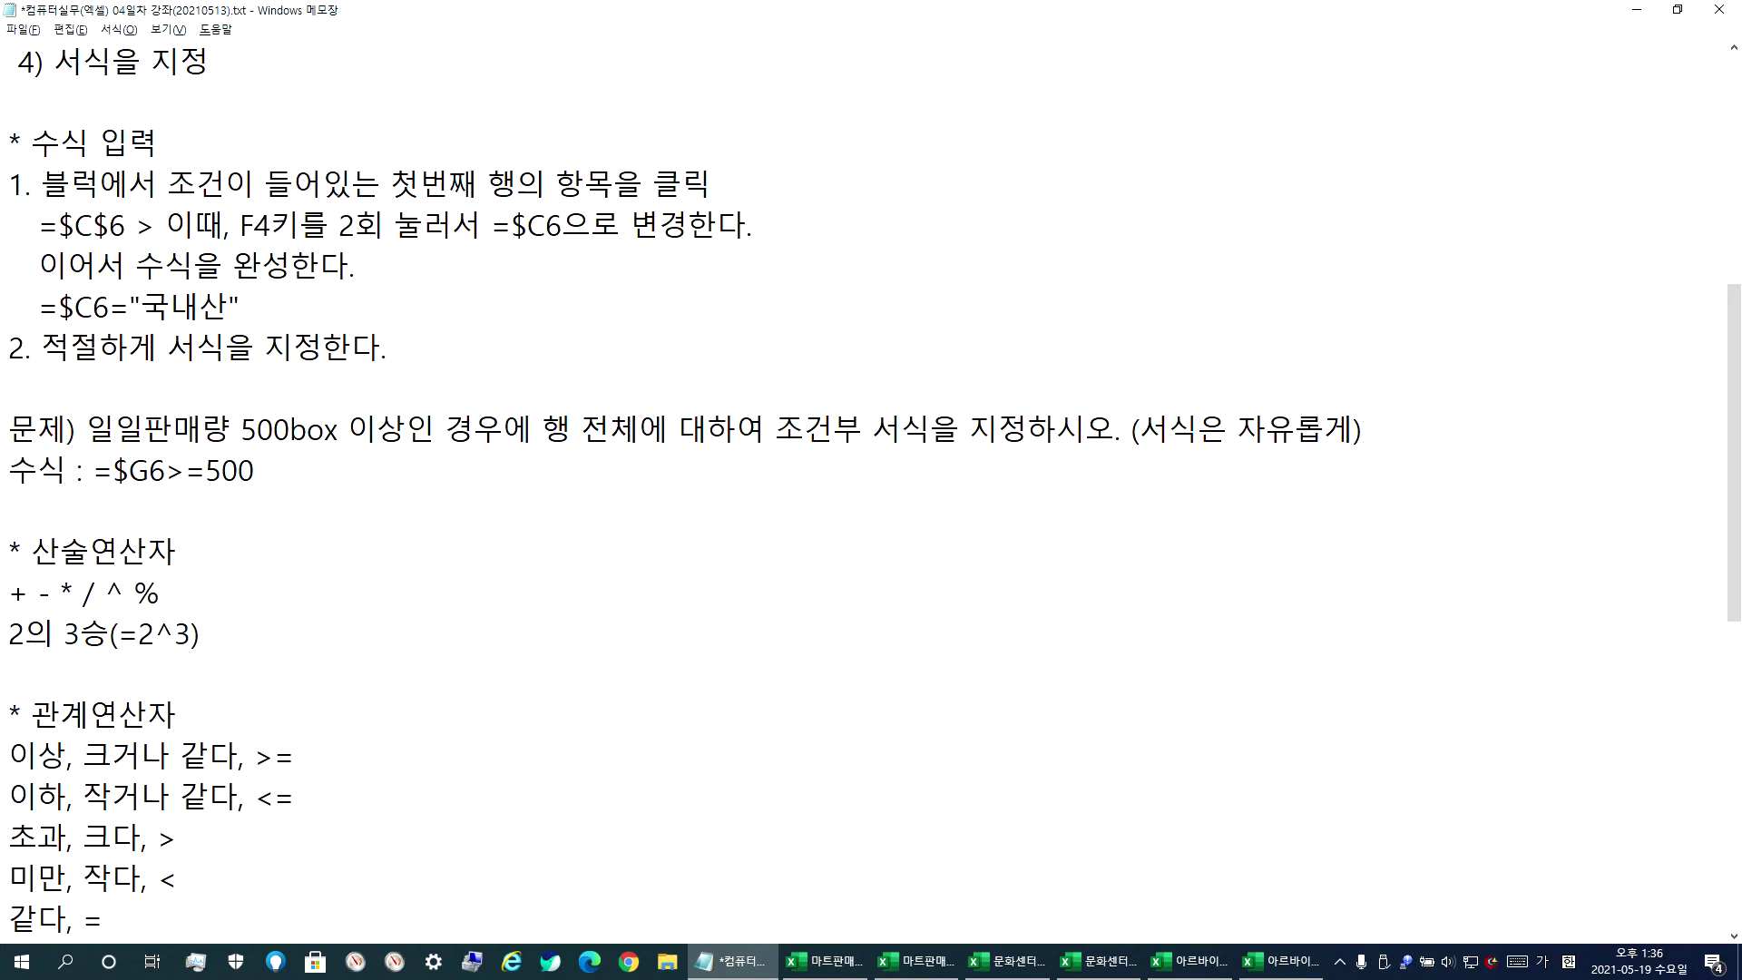
pyautogui.moveTo(16, 594); pyautogui.dragTo(100, 599)
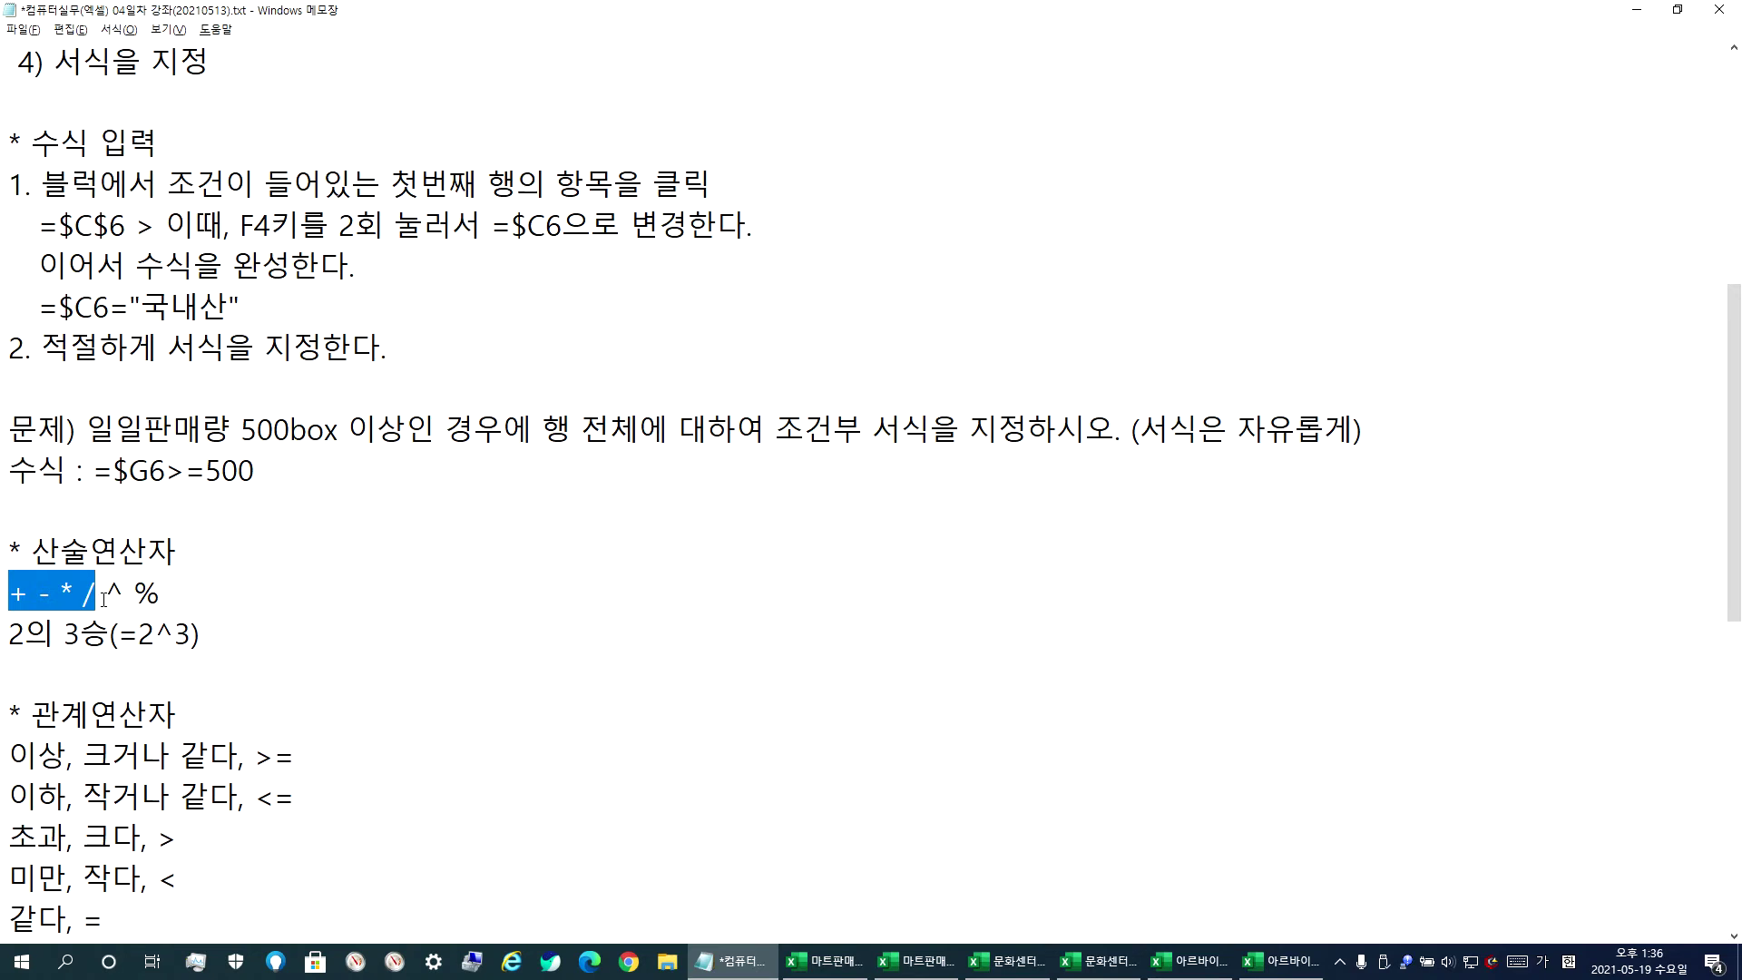
pyautogui.click(105, 598)
pyautogui.moveTo(114, 596); pyautogui.dragTo(163, 598)
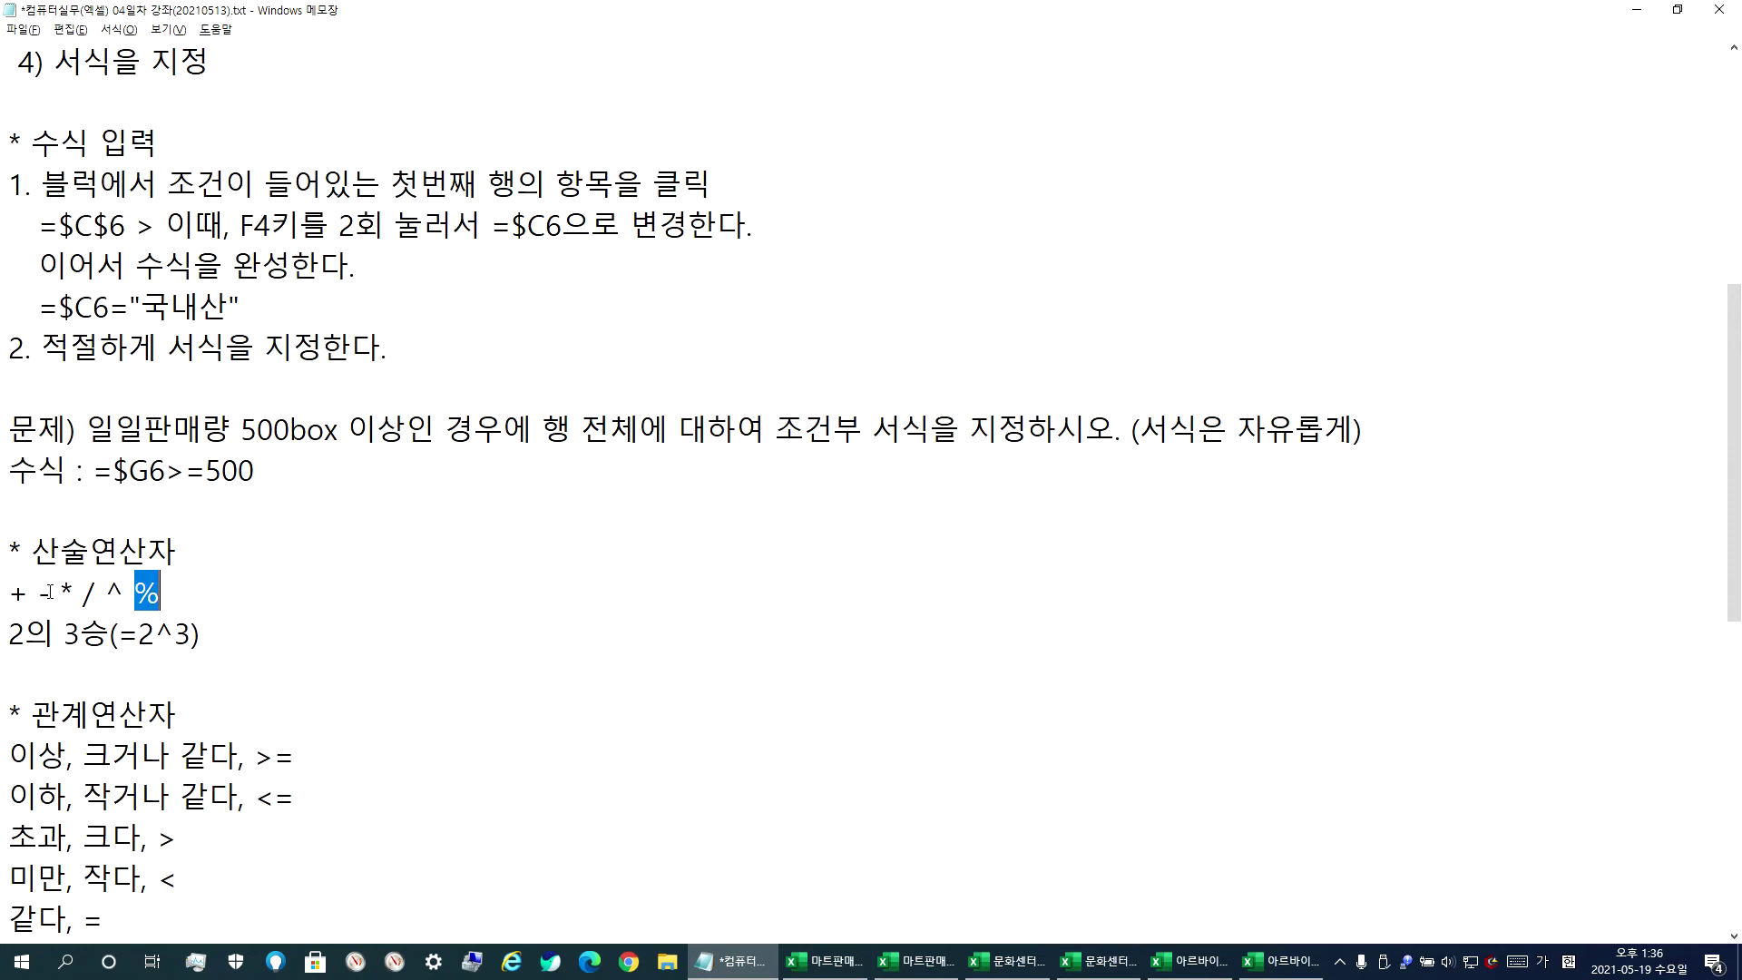
pyautogui.moveTo(4, 595); pyautogui.dragTo(171, 600)
pyautogui.click(171, 600)
pyautogui.moveTo(32, 550); pyautogui.dragTo(178, 560)
pyautogui.click(191, 671)
# - Examine the 관계연산자 comparison operators and the 셀 참조방식 section, and return to the beginning of the notes
pyautogui.scroll(-2, 200, 667)
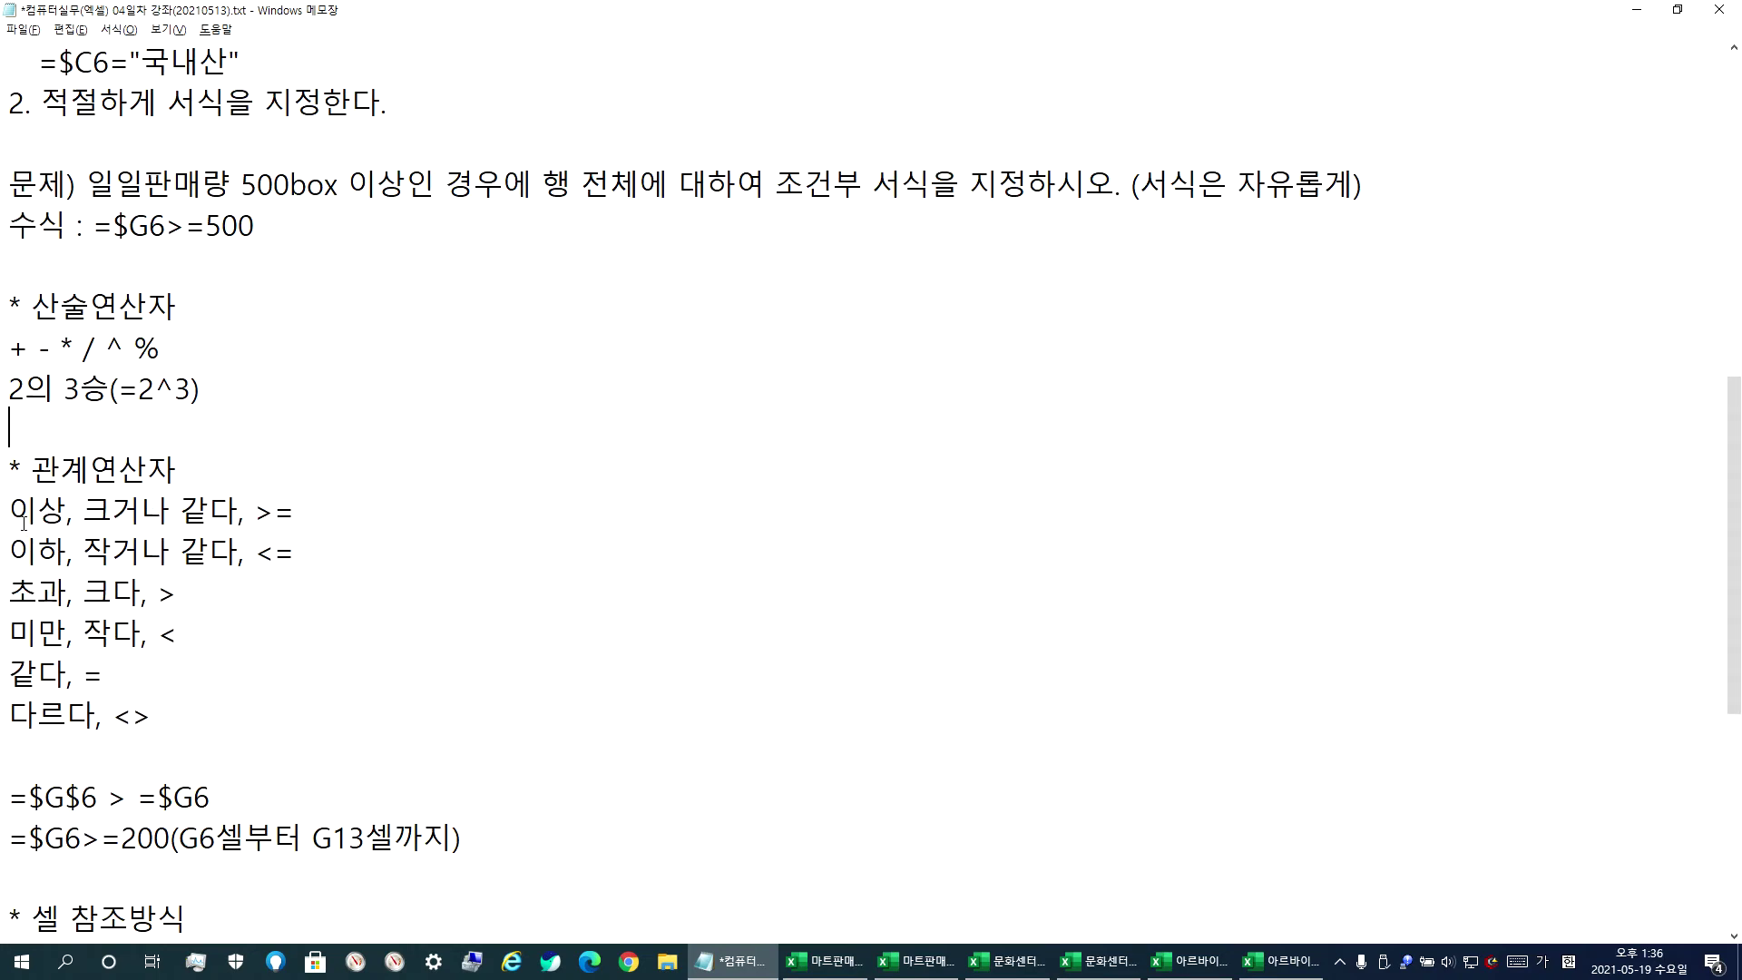
pyautogui.moveTo(19, 517); pyautogui.dragTo(296, 551)
pyautogui.moveTo(155, 591); pyautogui.dragTo(186, 635)
pyautogui.moveTo(77, 673); pyautogui.dragTo(167, 723)
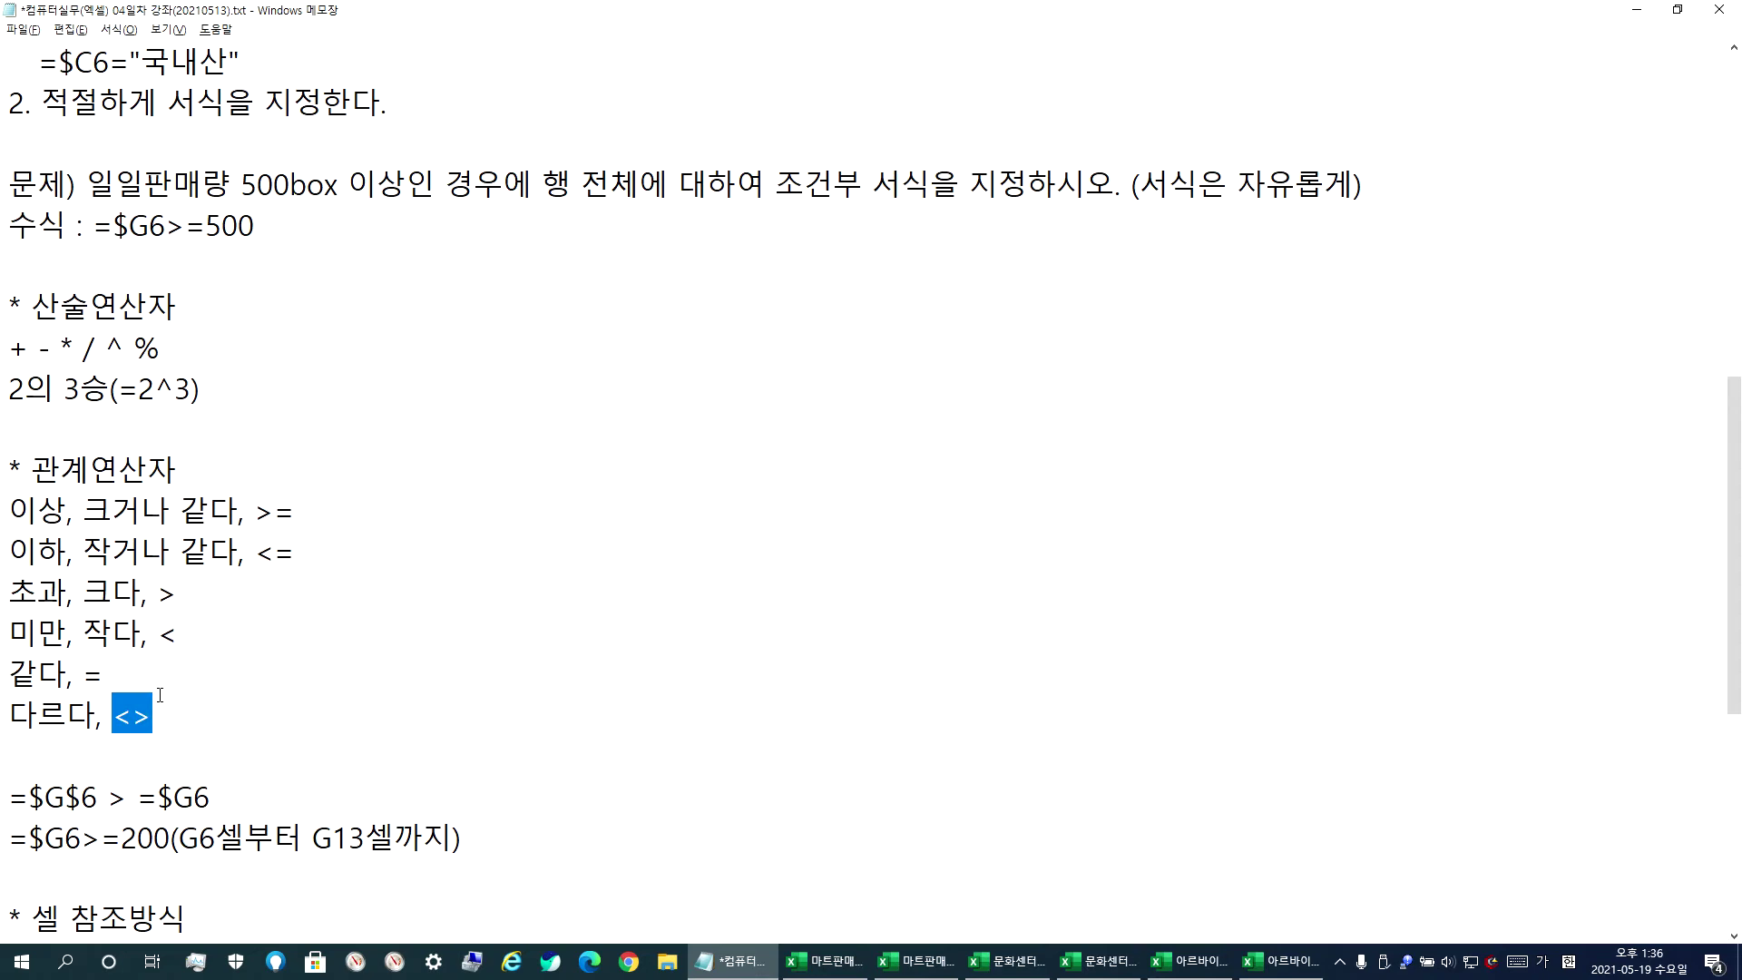
pyautogui.click(73, 766)
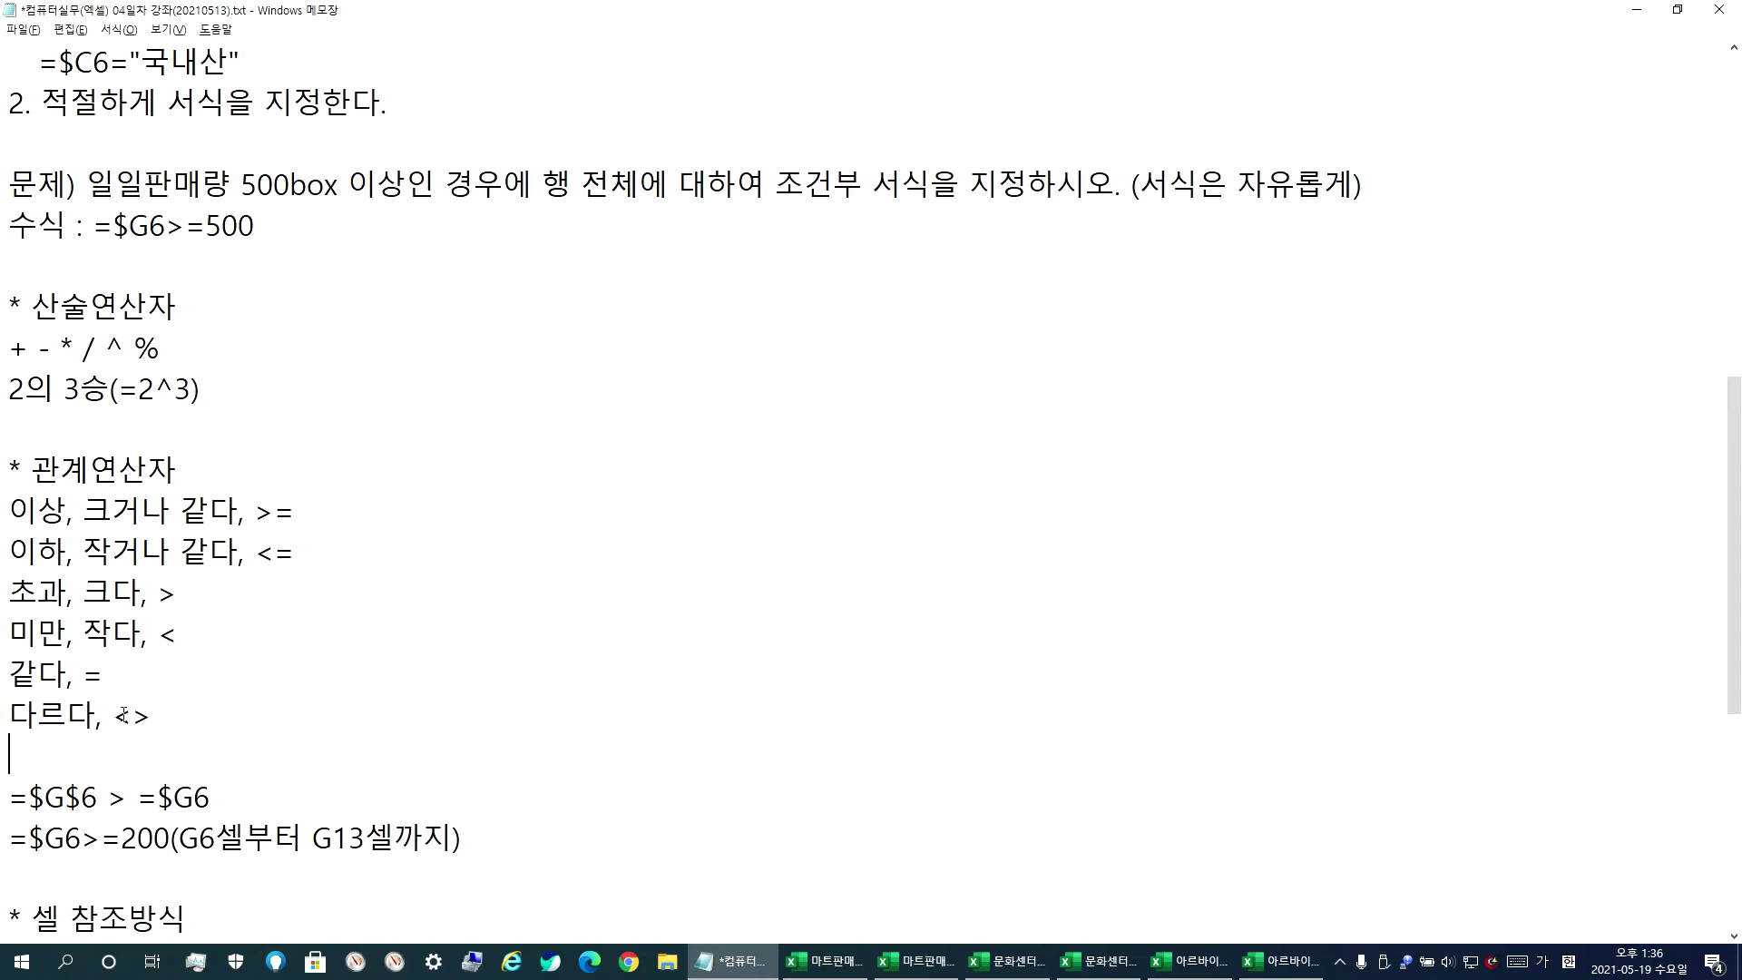
pyautogui.scroll(-3, 190, 665)
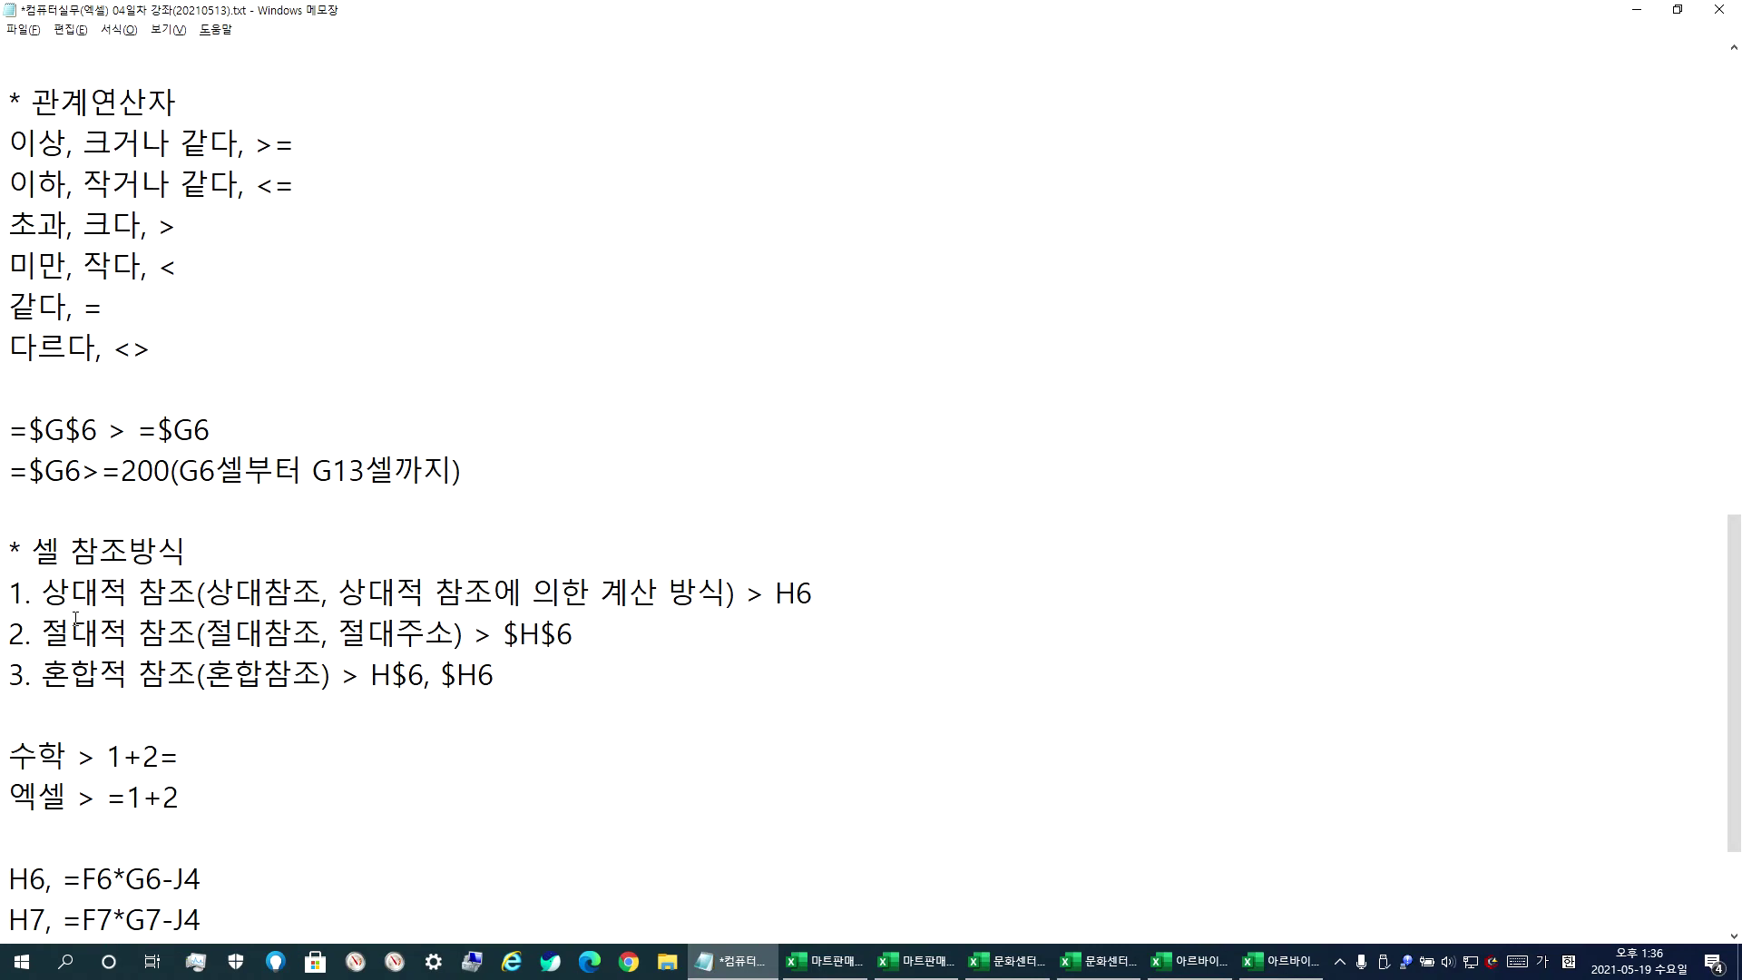
pyautogui.scroll(1, 75, 618)
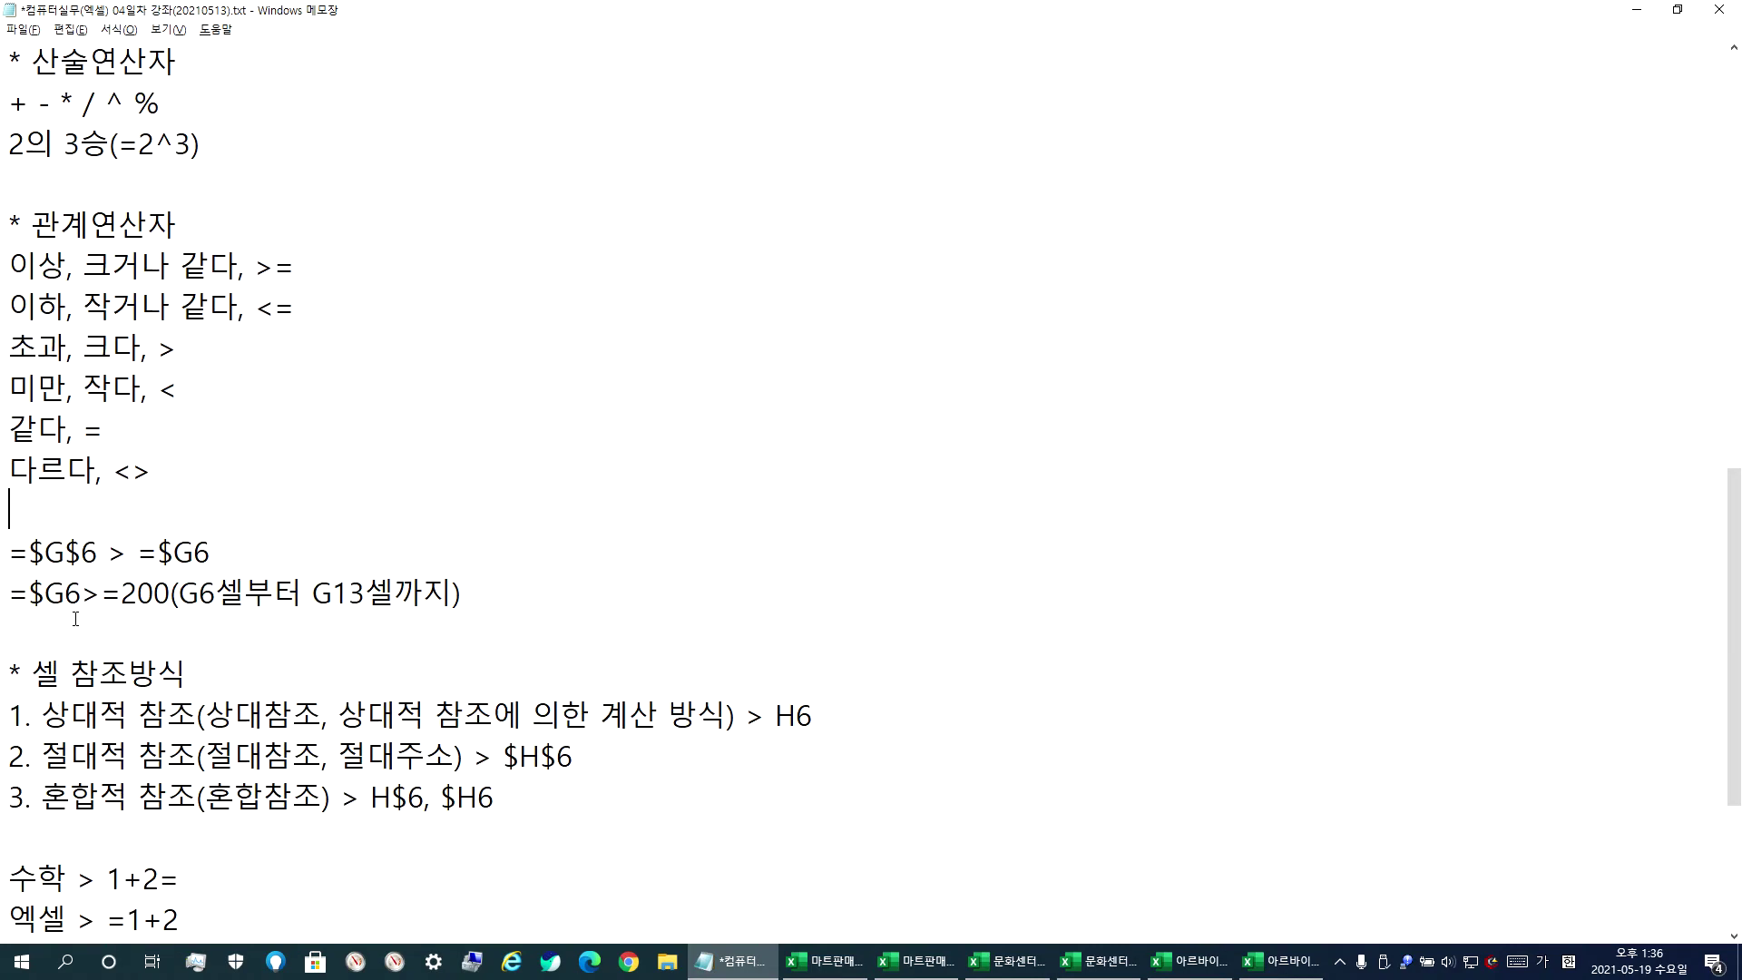
pyautogui.scroll(-2, 75, 618)
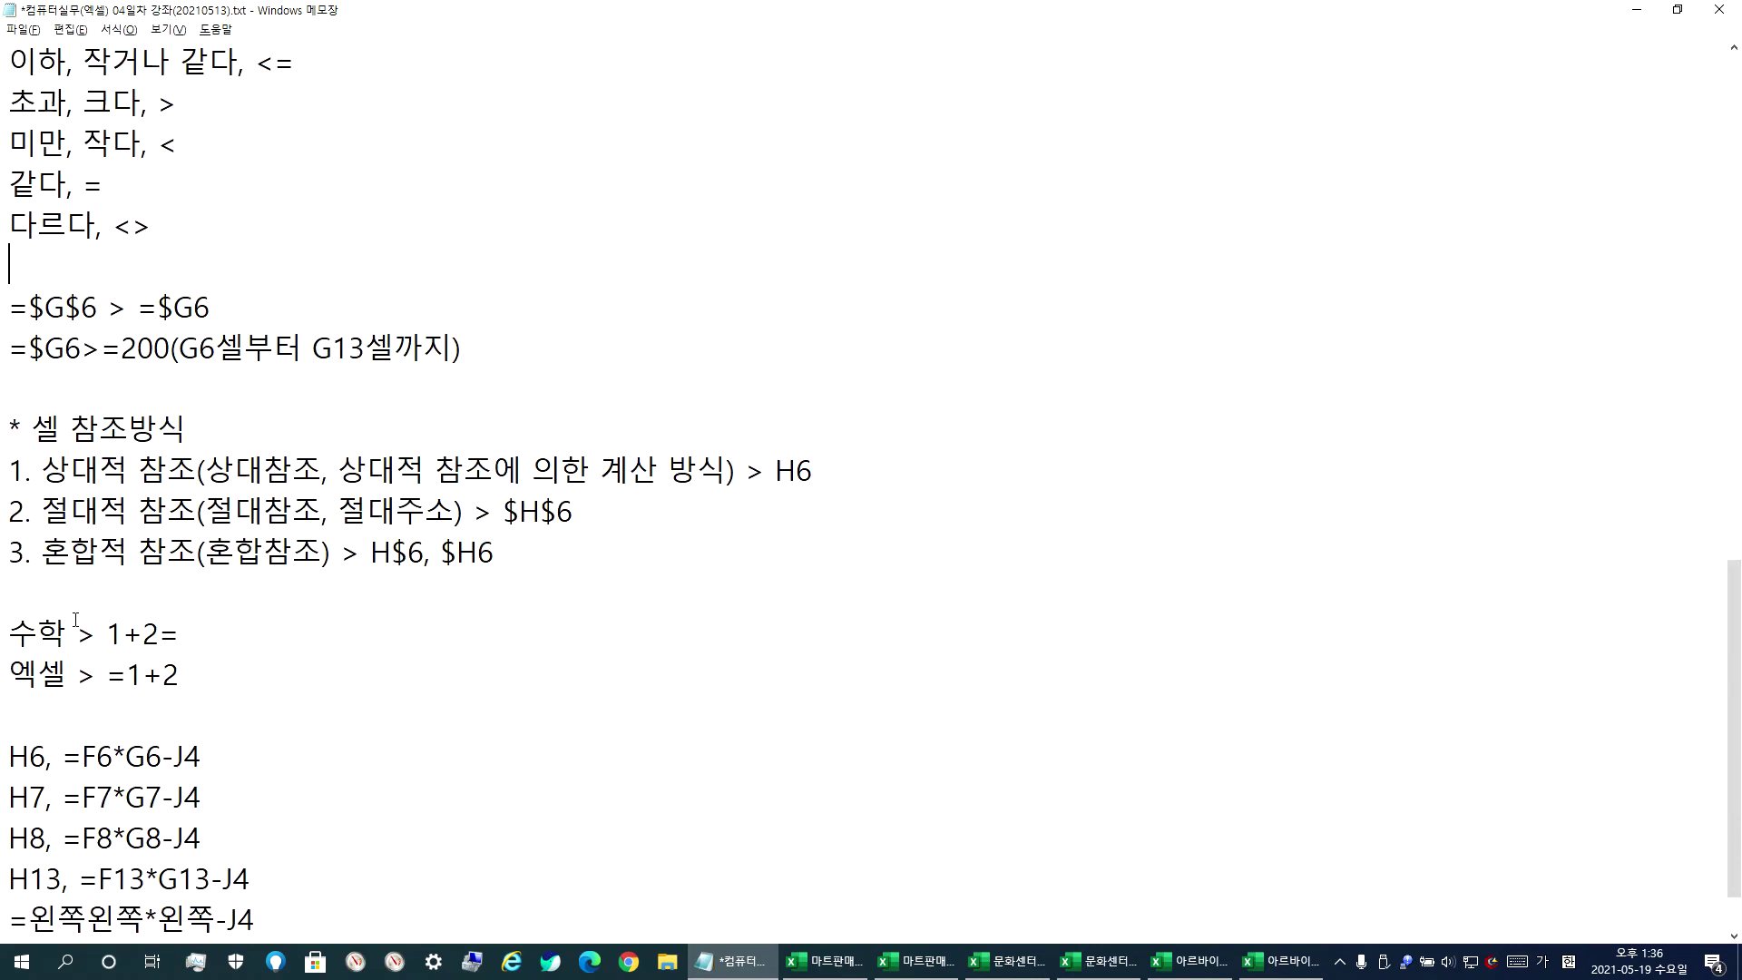
pyautogui.scroll(2, 76, 619)
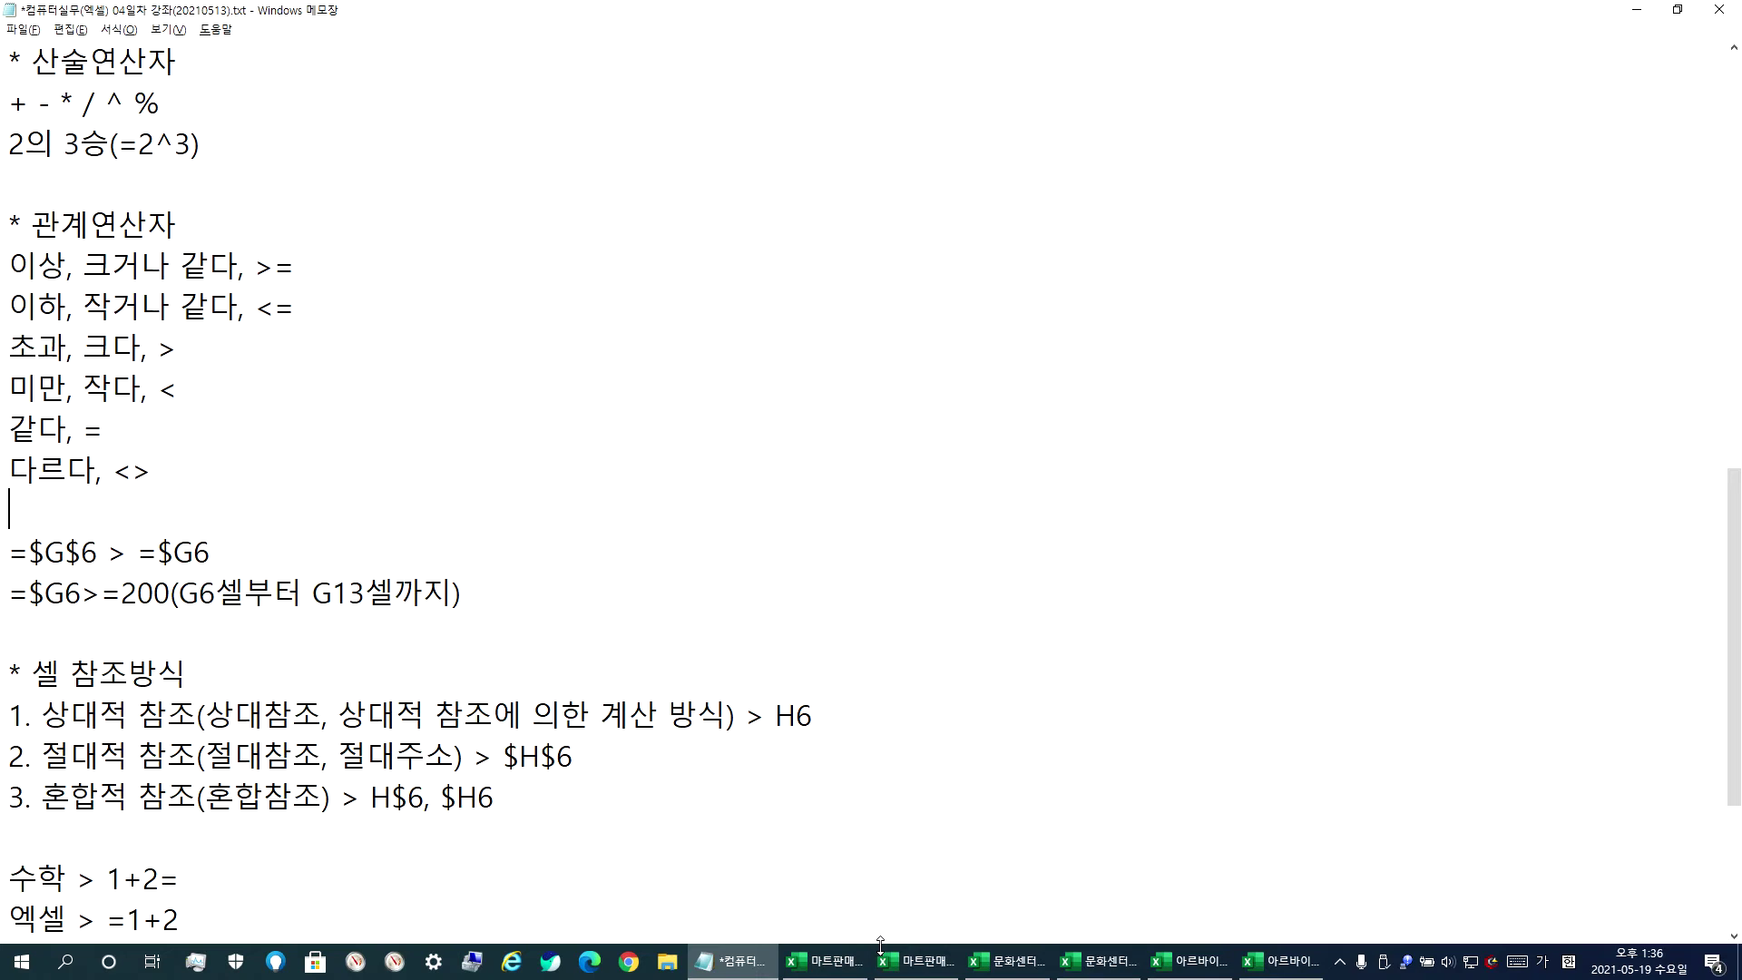
pyautogui.scroll(9, 1025, 848)
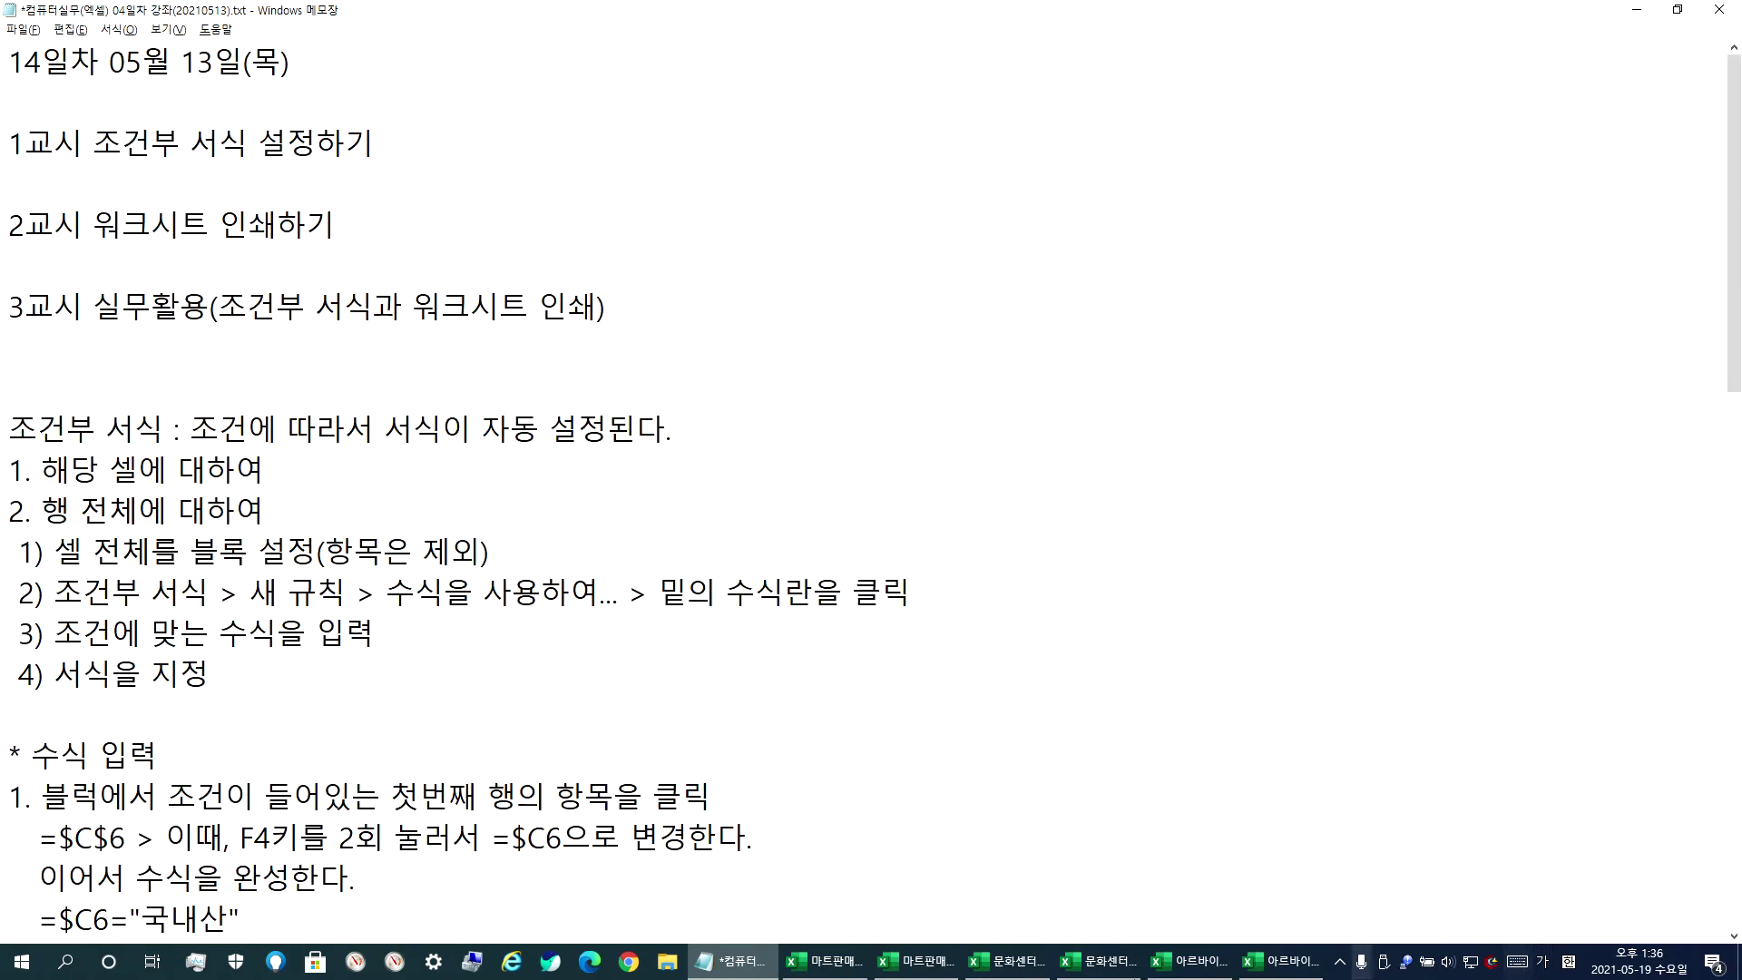
# - Close both 마트판매현황 workbooks, 문화센터강좌_완성 and both 아르바이트현황 workbooks in Excel without saving any changes
pyautogui.click(733, 963)
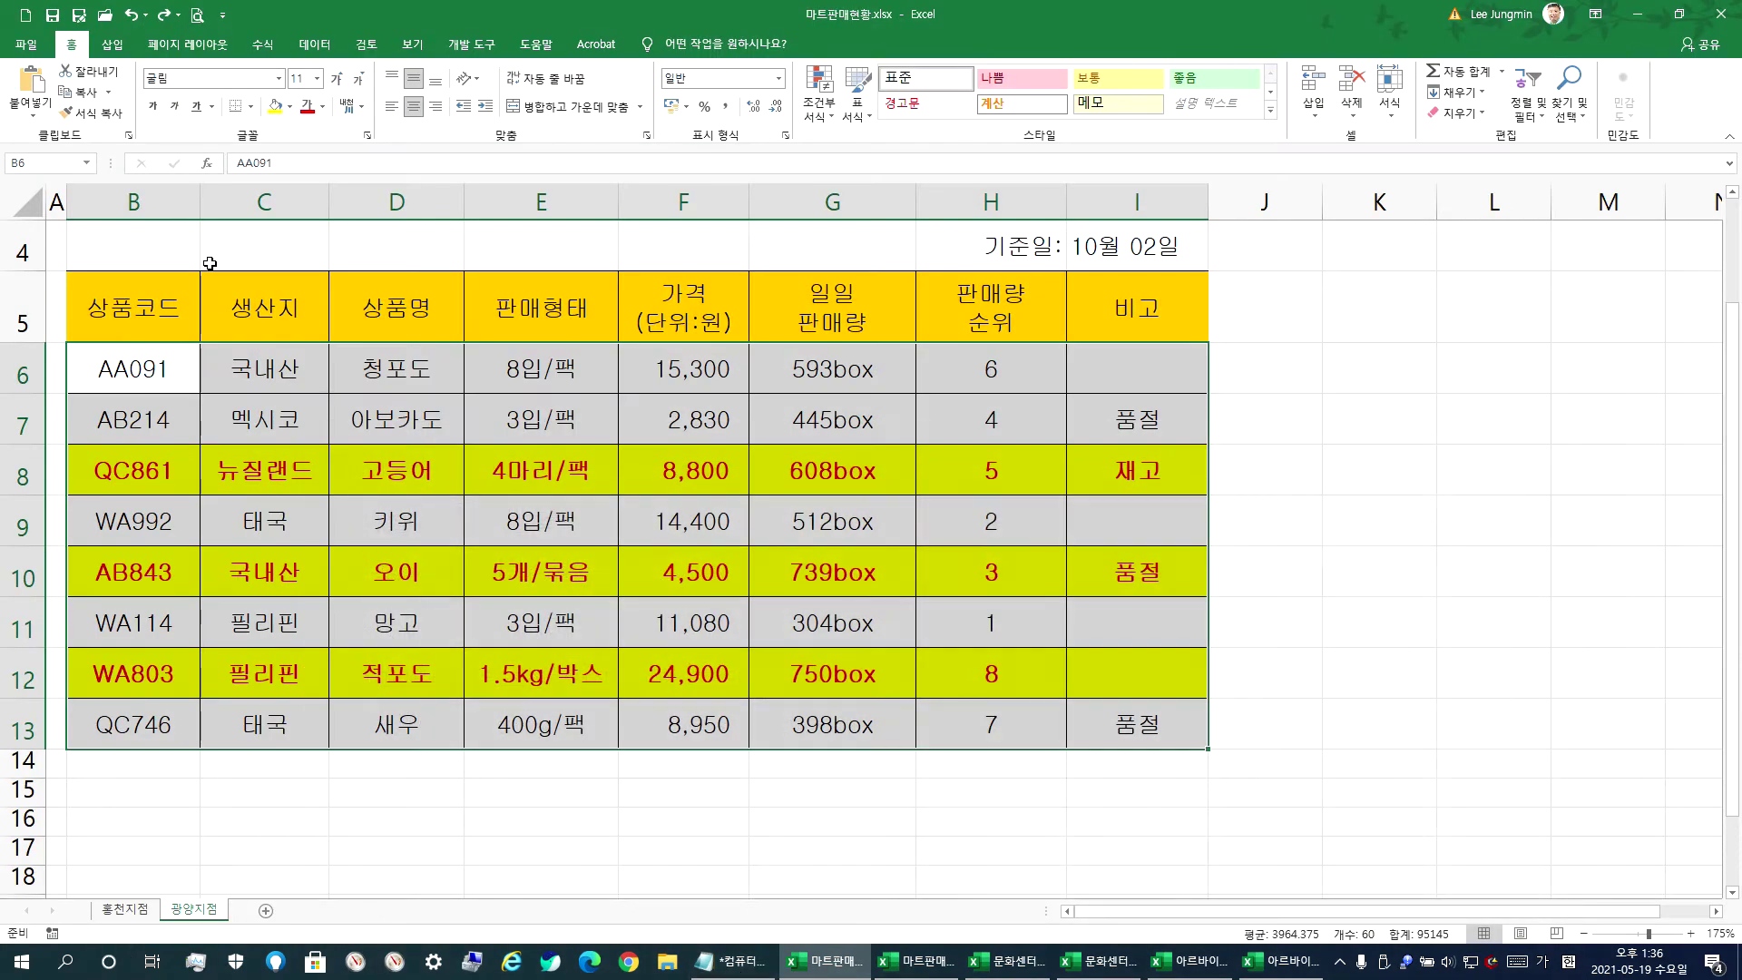
pyautogui.click(1721, 20)
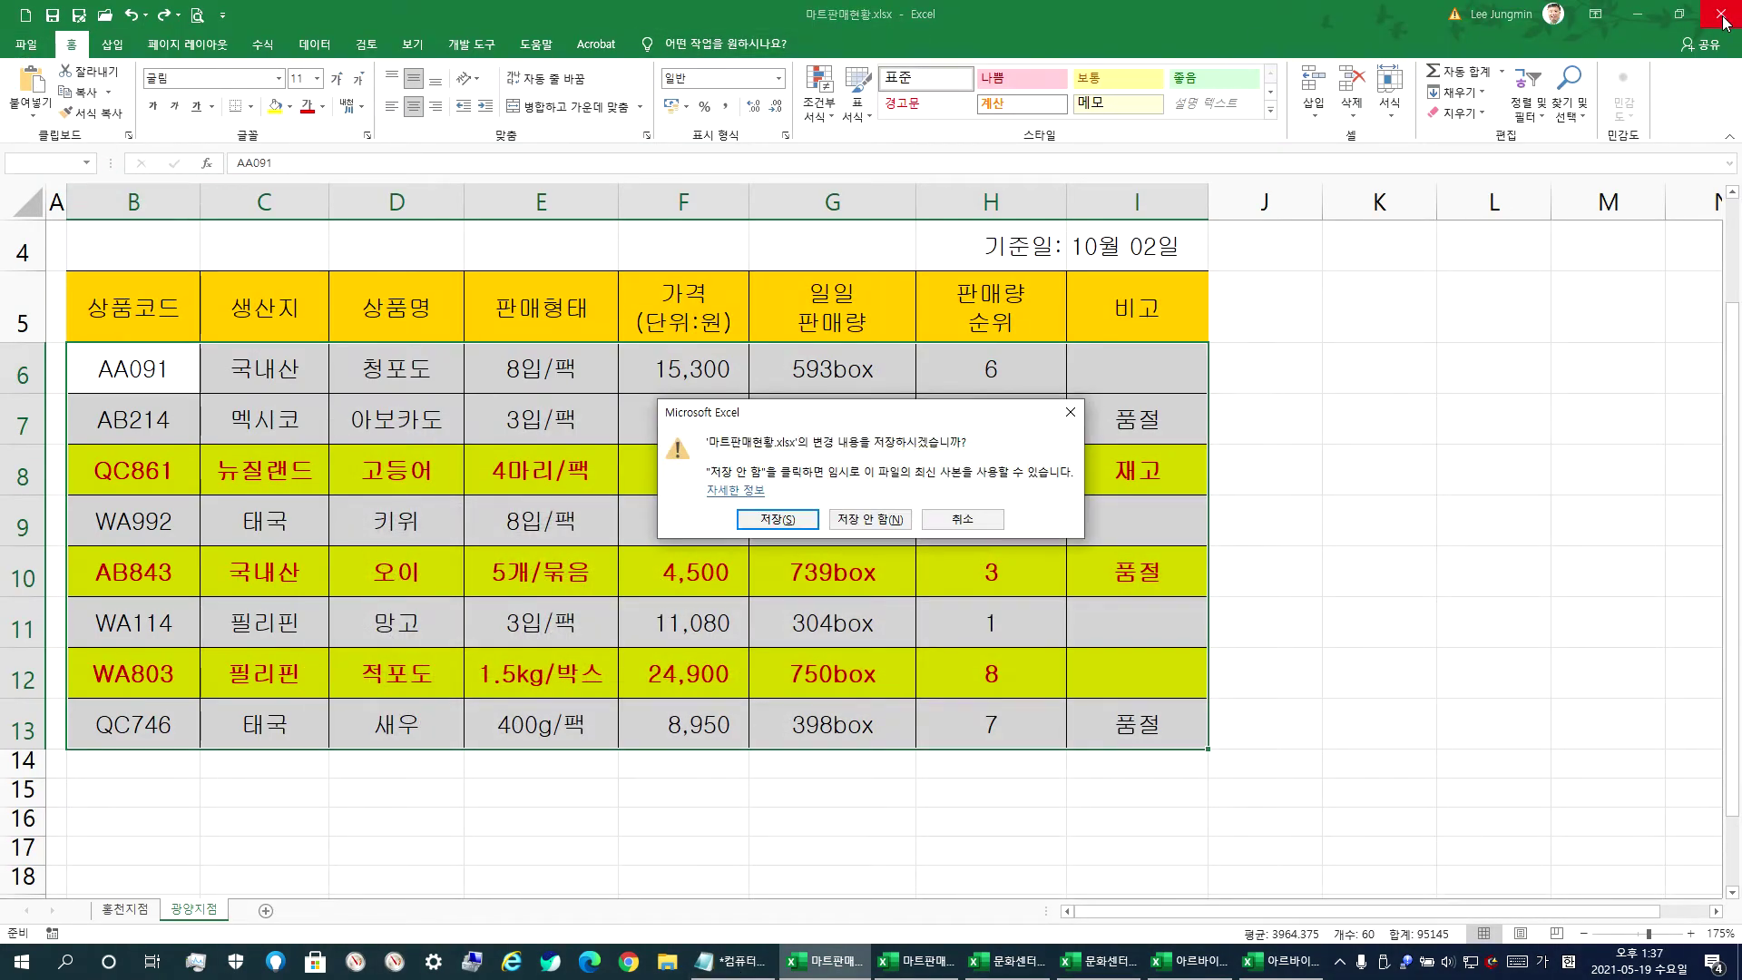
pyautogui.press('n')
pyautogui.click(1710, 18)
pyautogui.press('n')
pyautogui.click(1710, 17)
pyautogui.write('ㅜ')
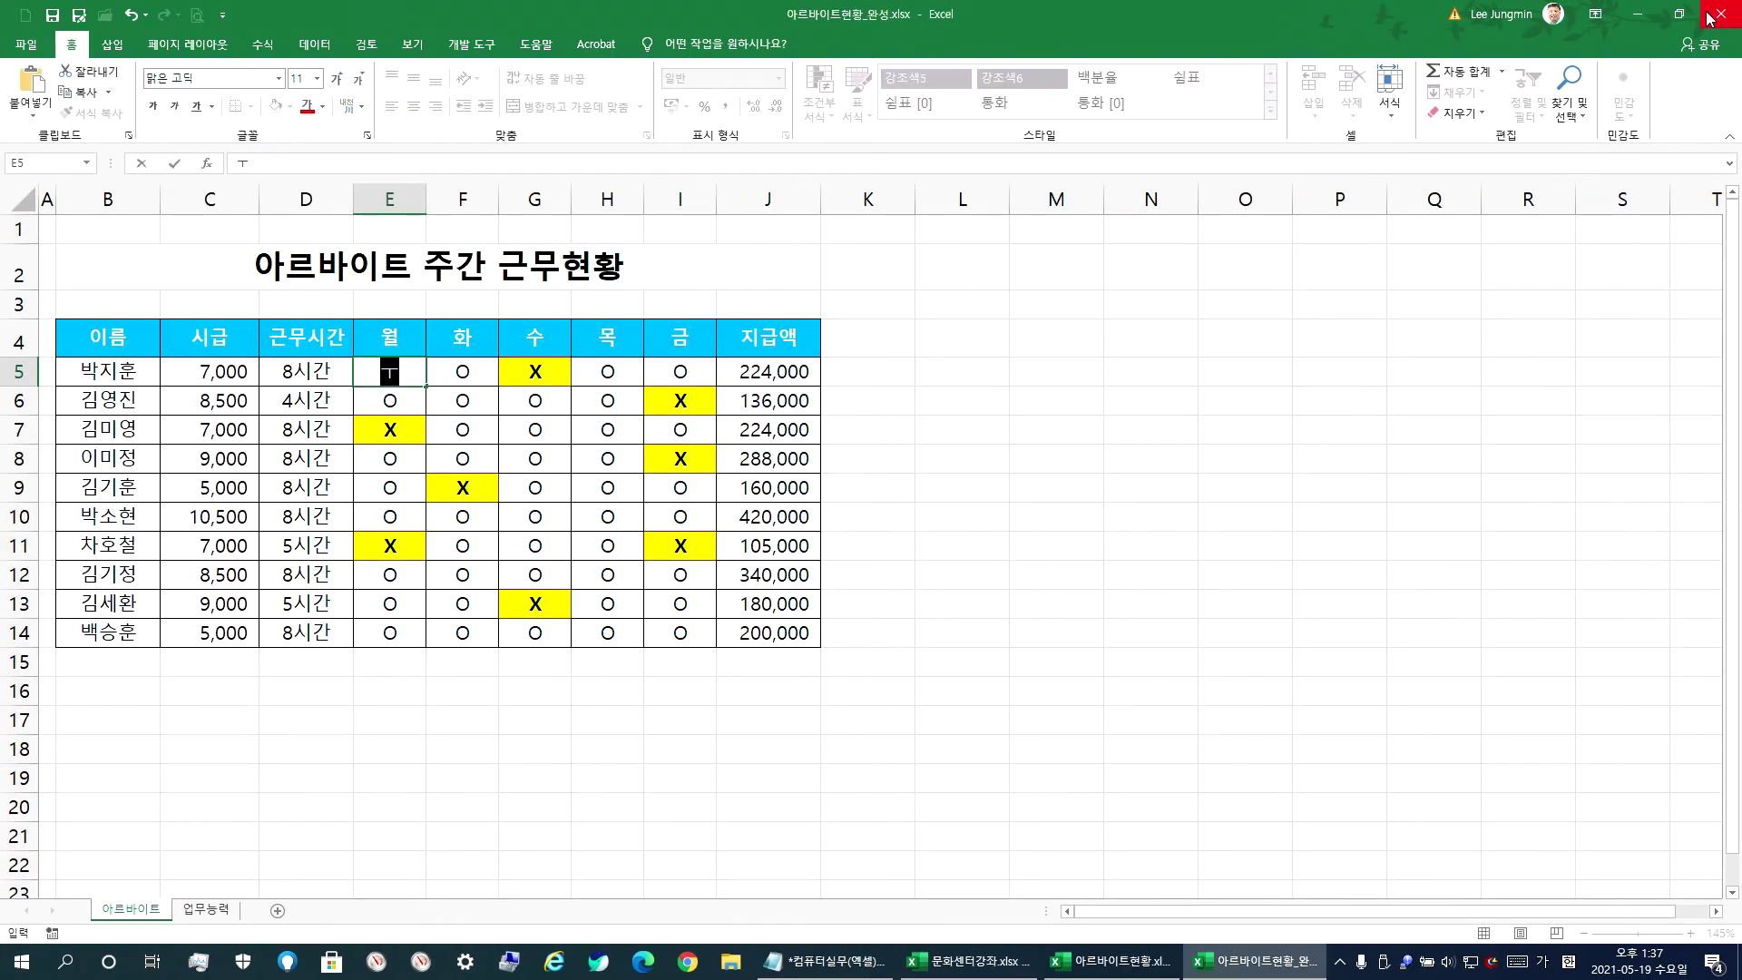
pyautogui.click(1710, 16)
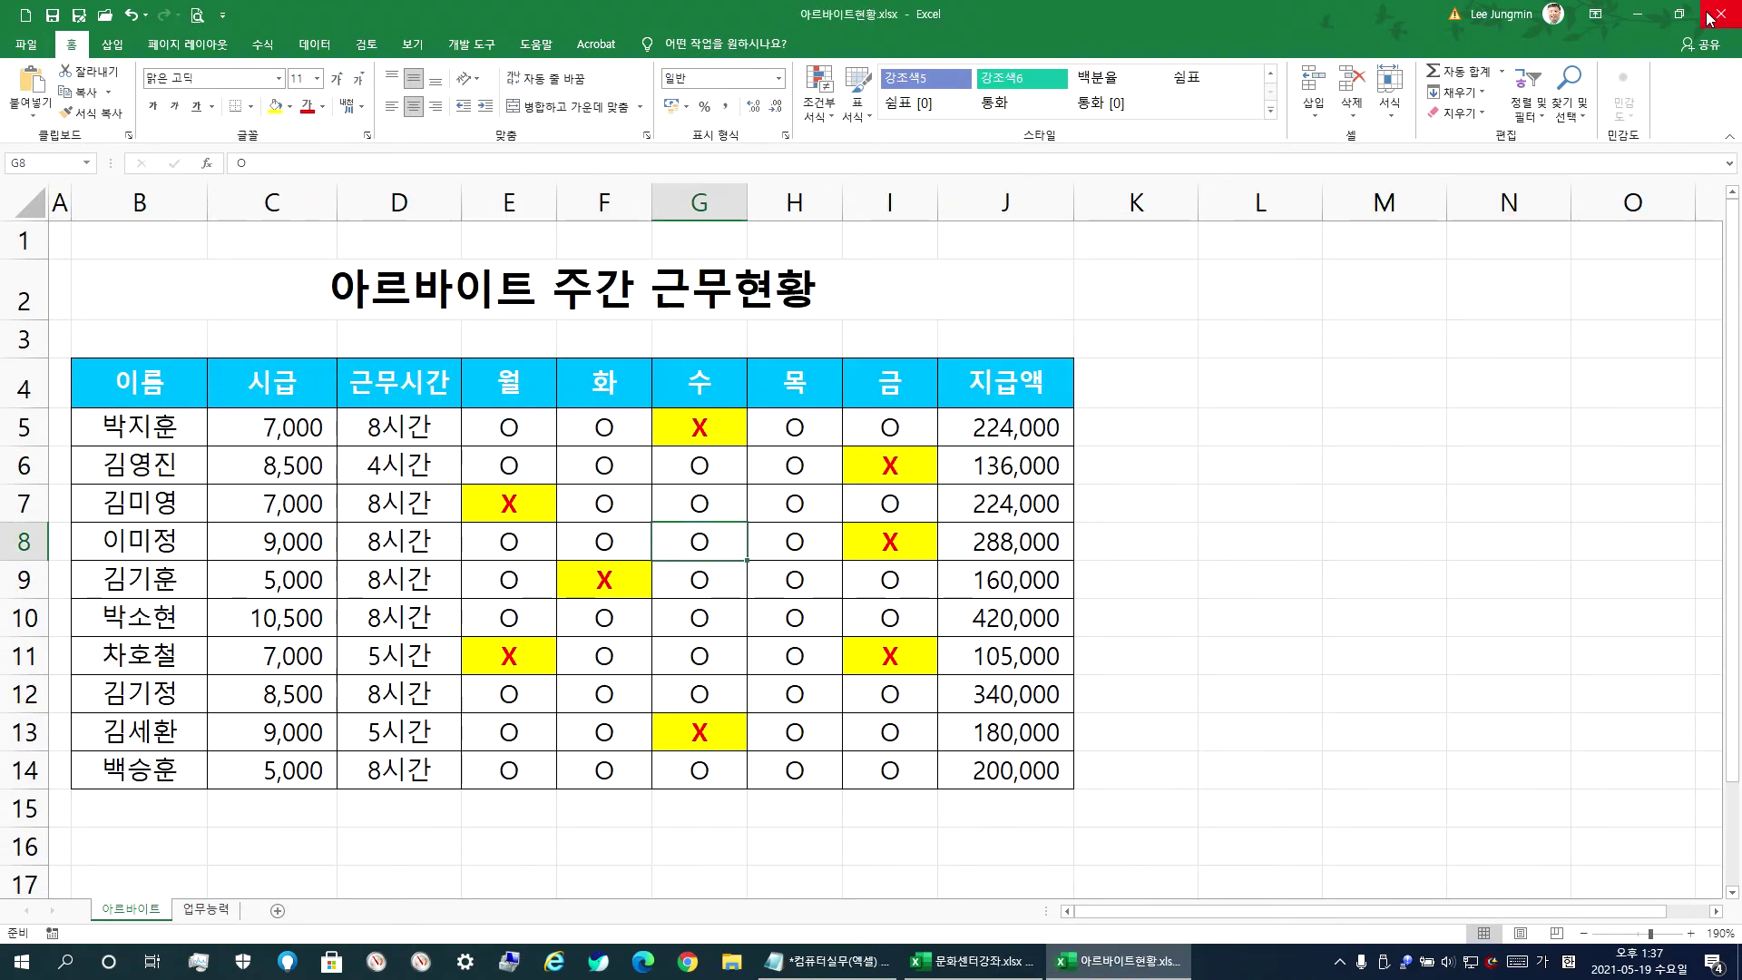
pyautogui.click(1710, 17)
pyautogui.press('n')
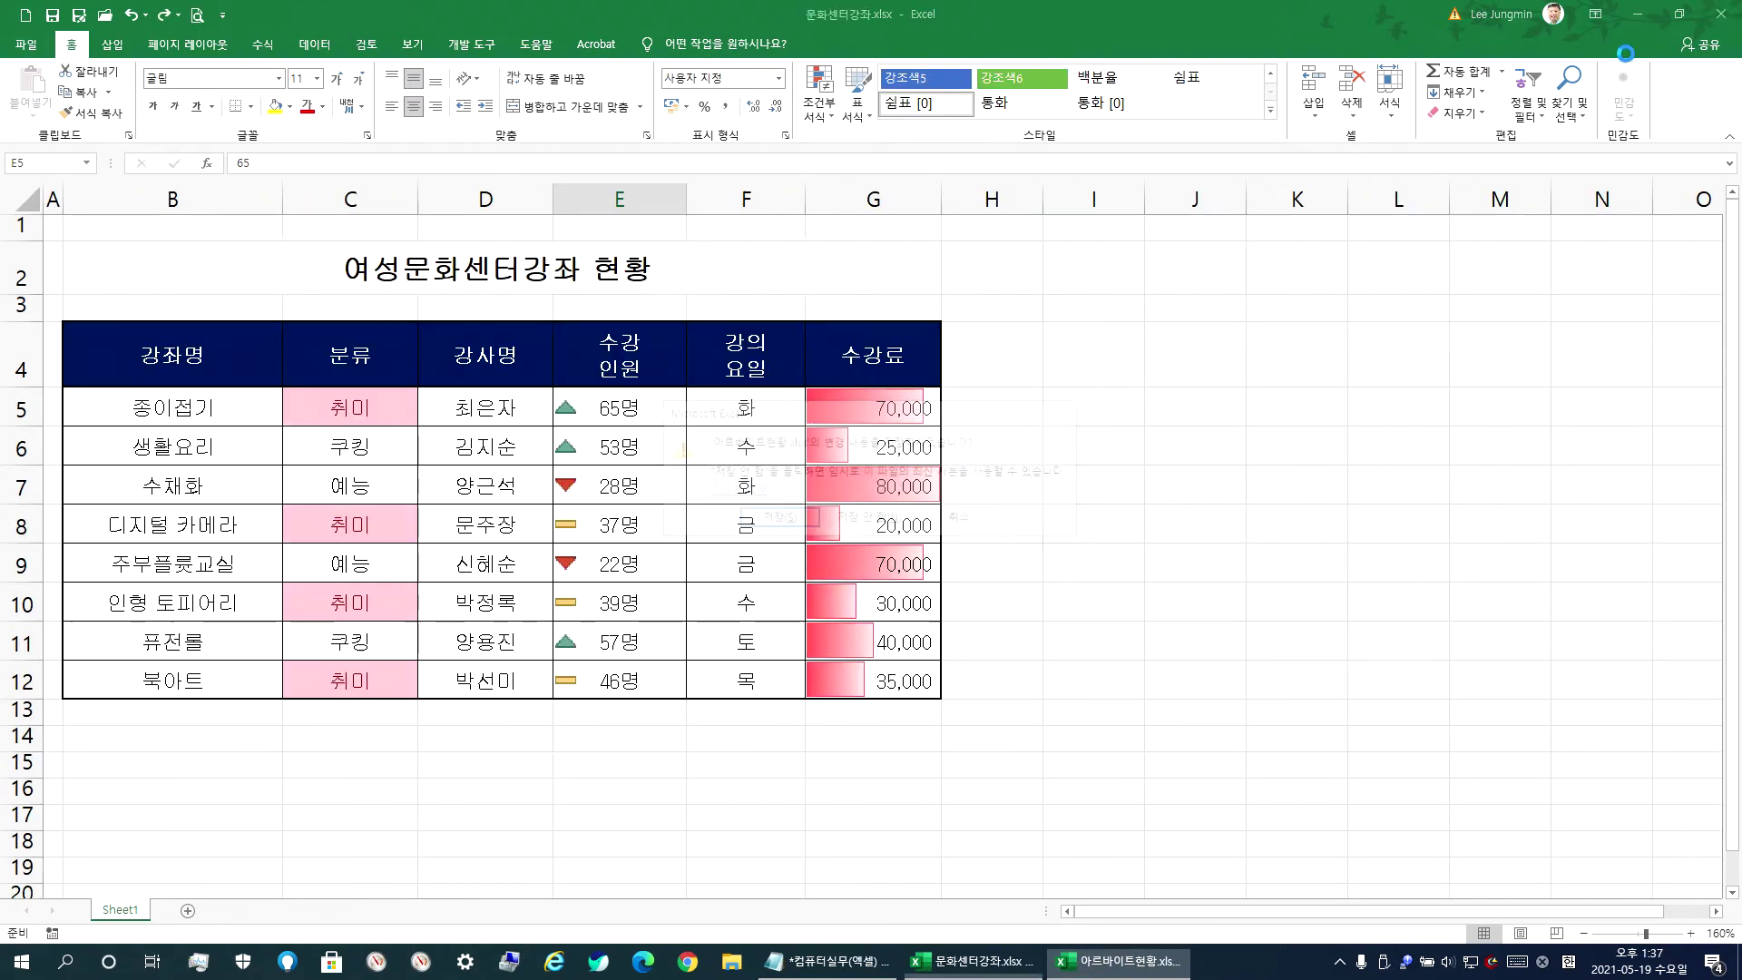
# - Close 문화센터강좌.xlsx without saving while keeping the Excel window itself open
pyautogui.click(26, 45)
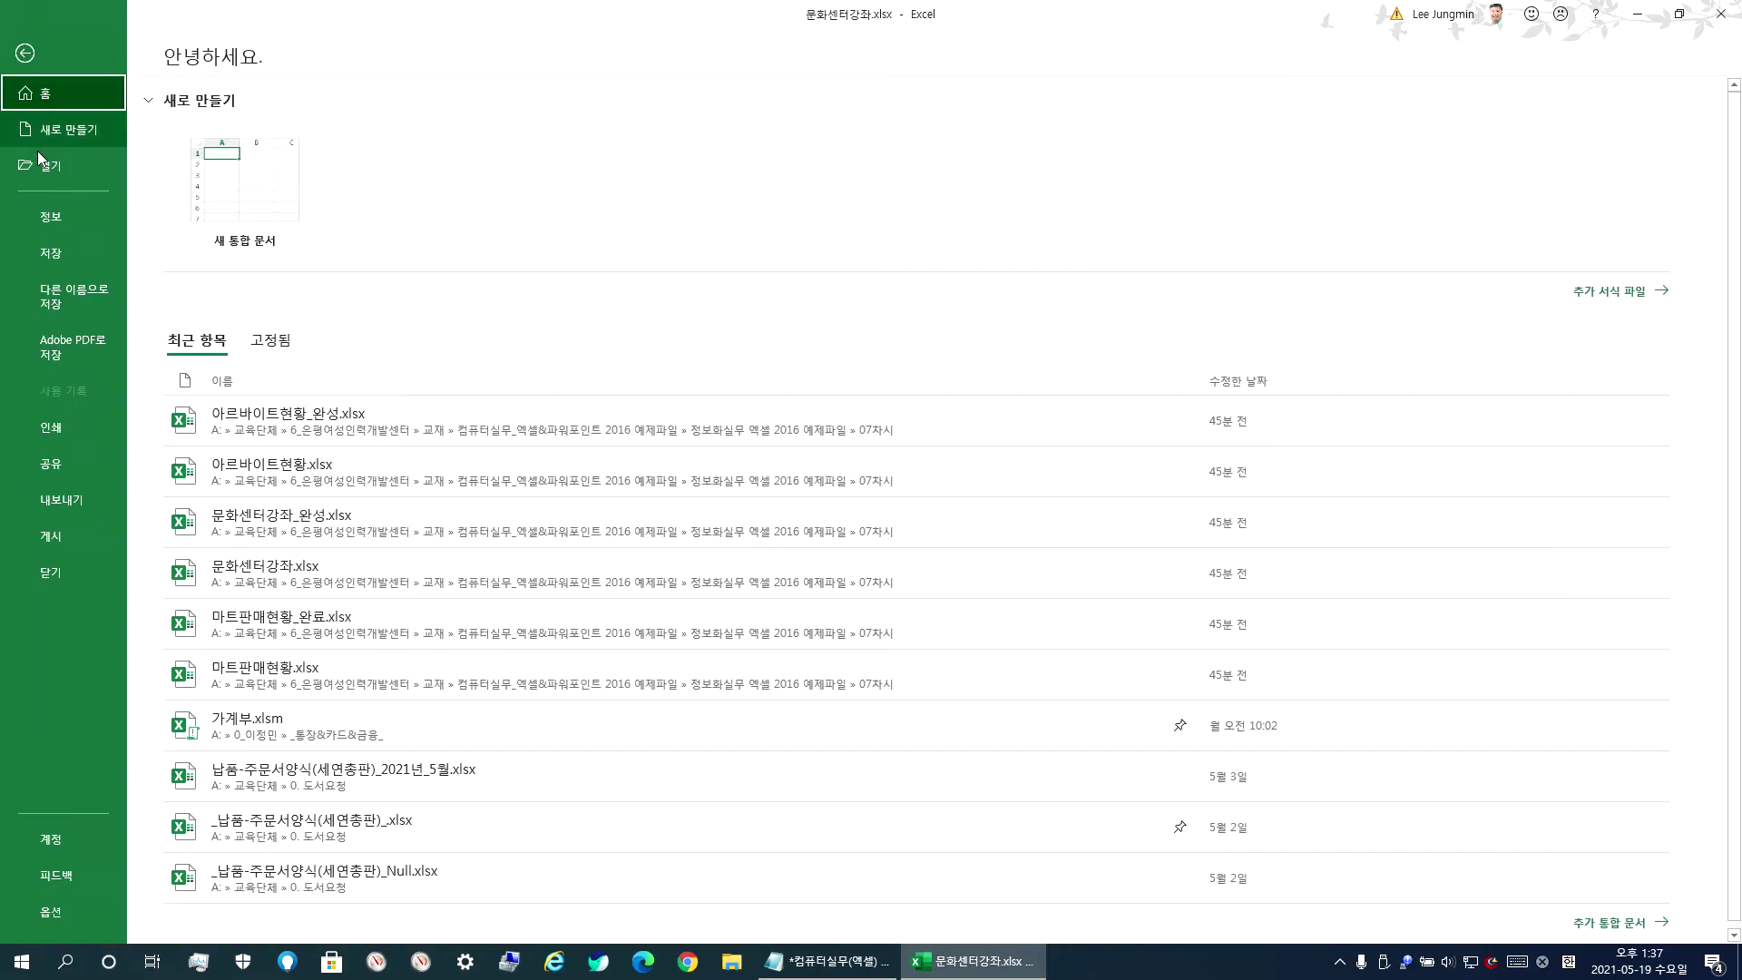
pyautogui.press('Escape')
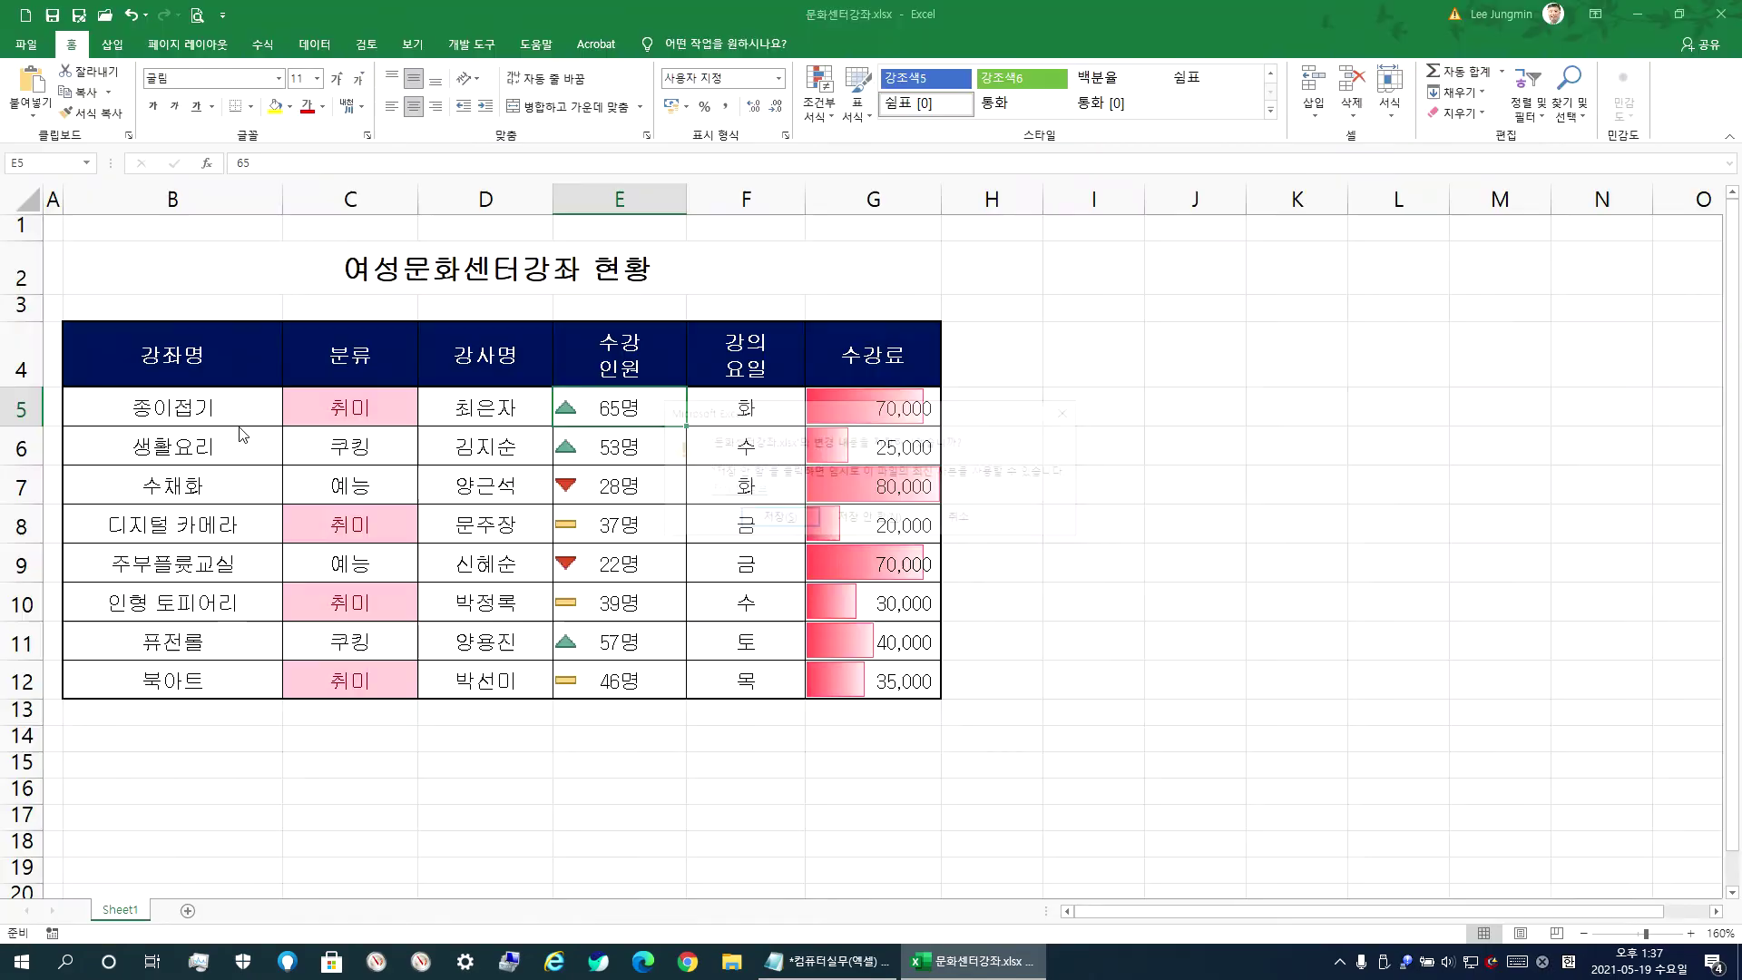
pyautogui.hotkey('ctrl', 'w')
pyautogui.click(866, 524)
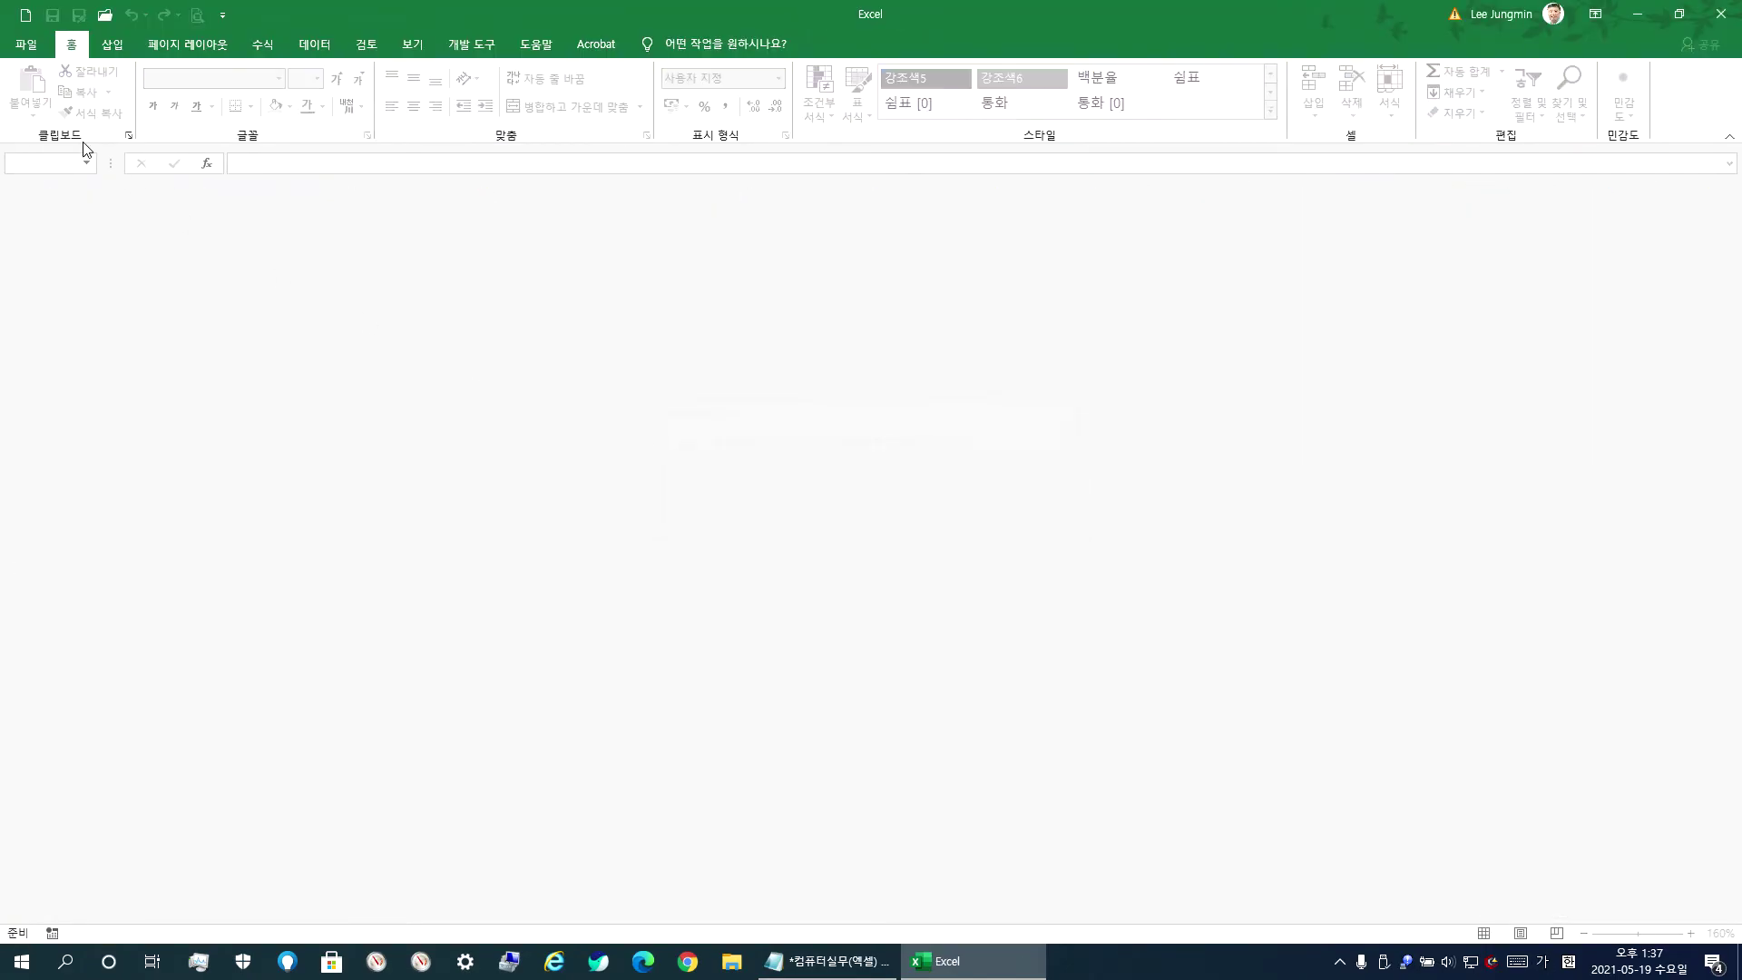
# - Open all the example workbooks in the 08차시 folder together and dismiss the link-update security warning in 출근표.xlsx
pyautogui.click(22, 47)
pyautogui.click(44, 167)
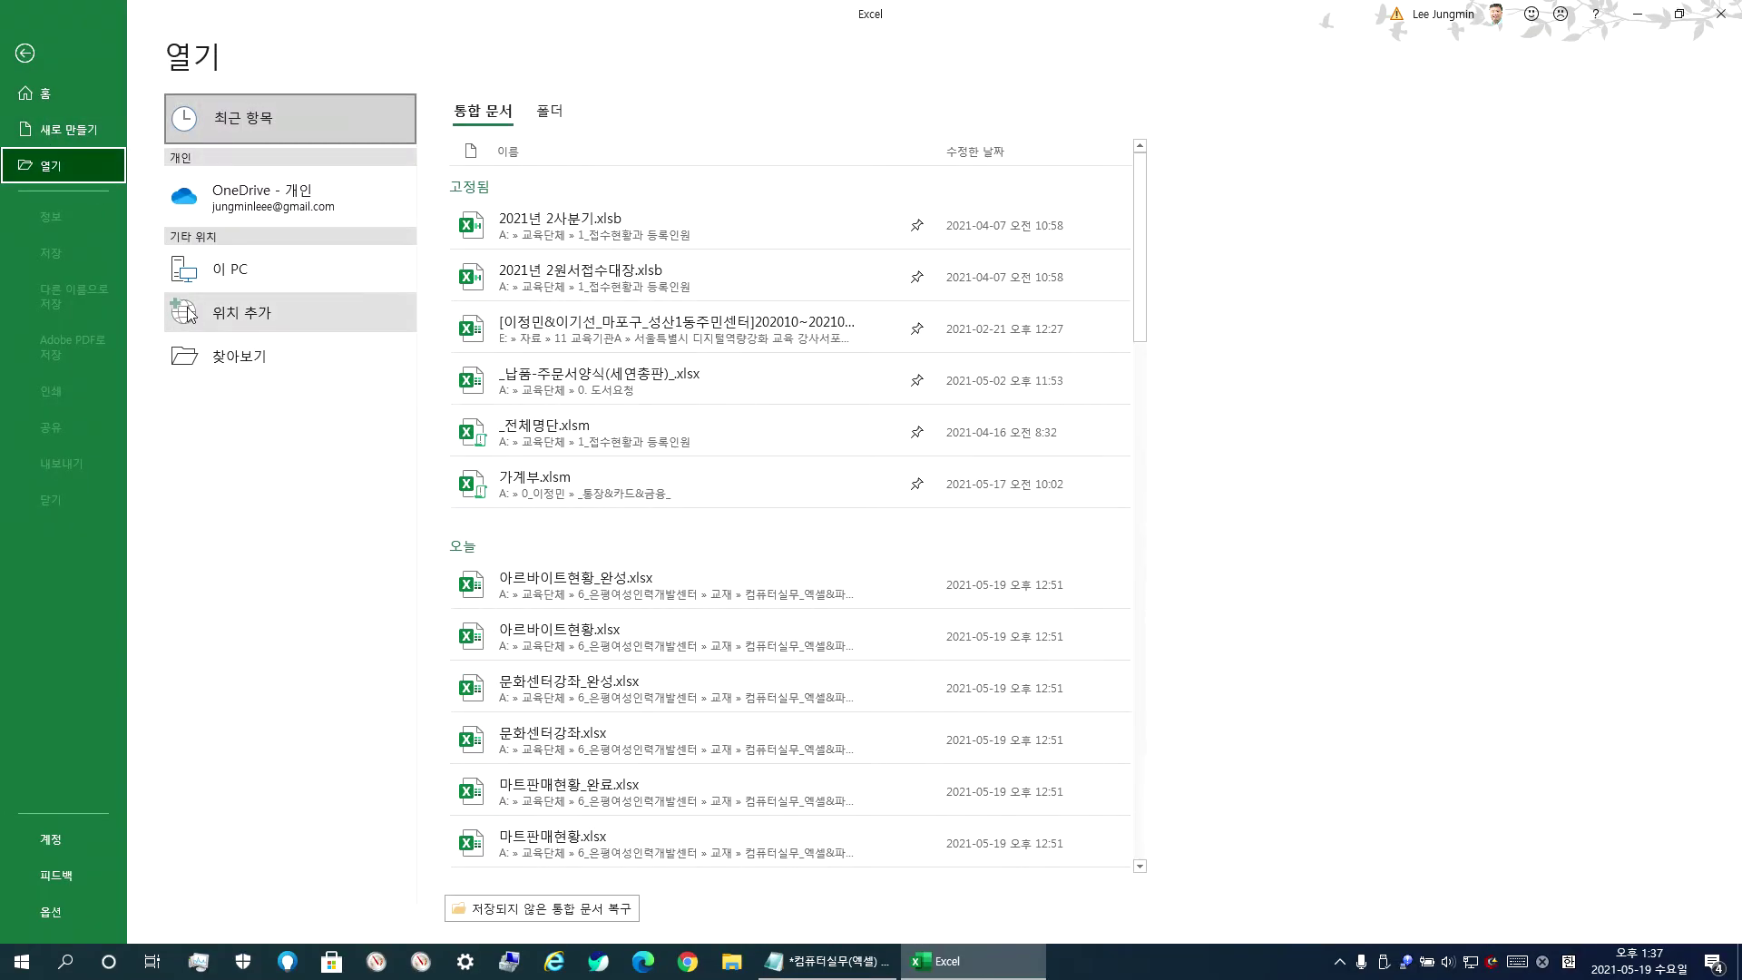
pyautogui.click(228, 355)
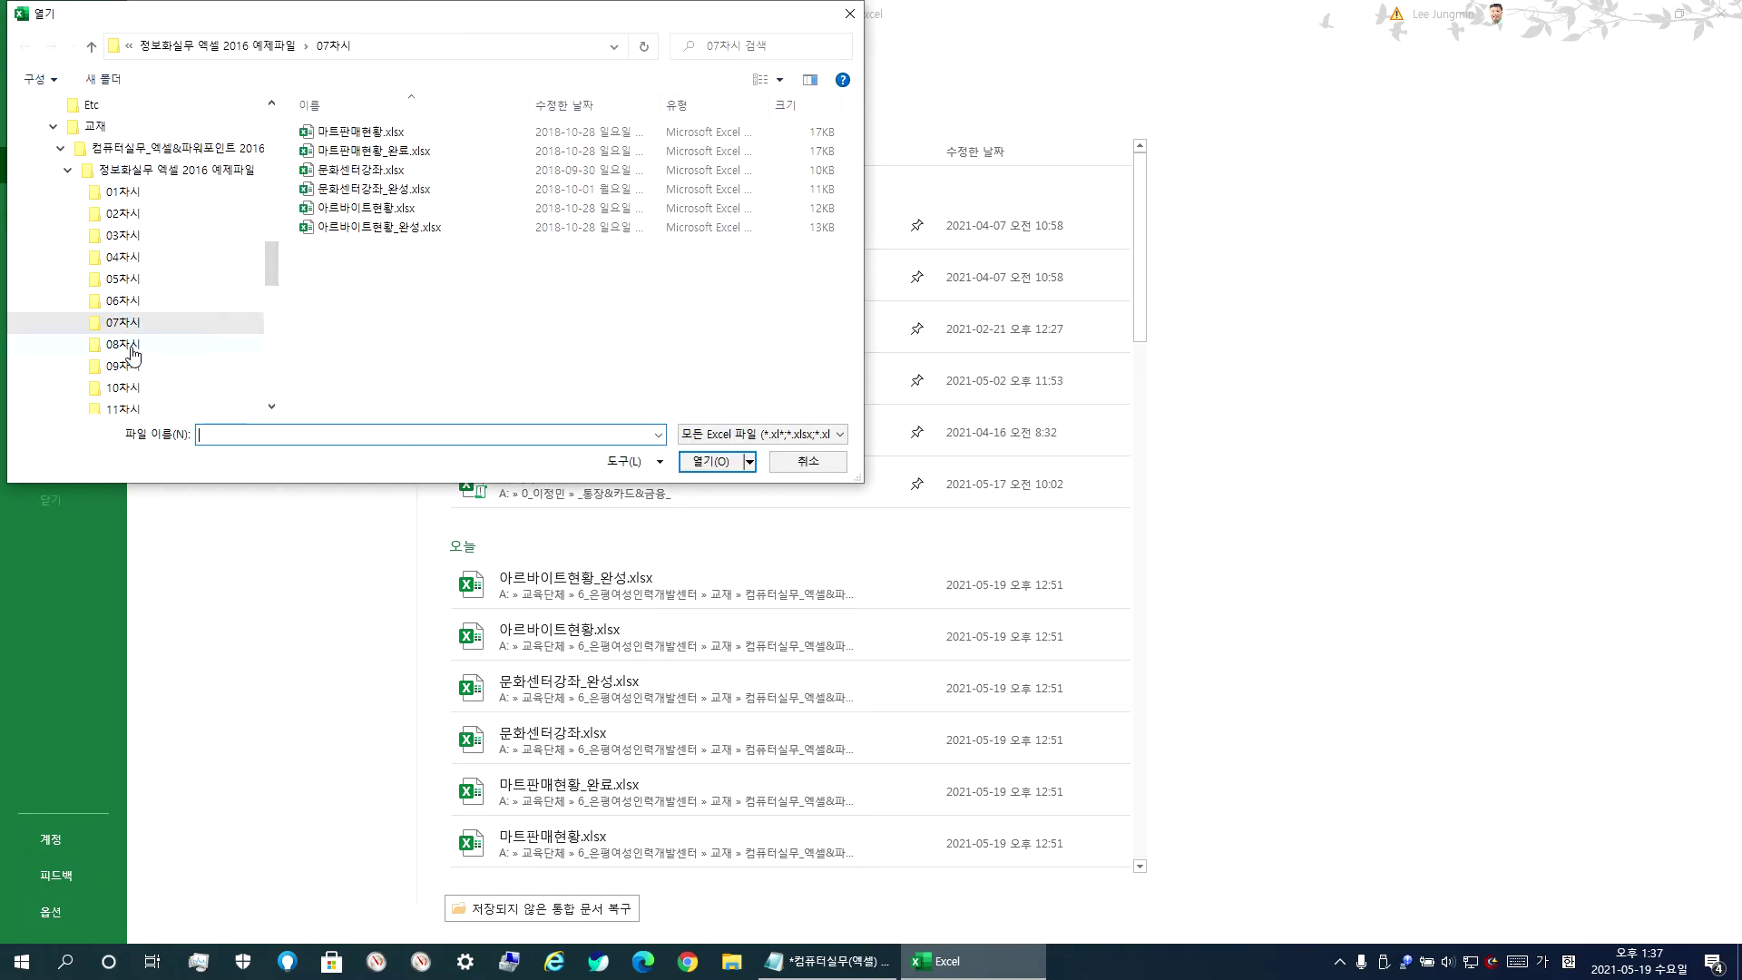
pyautogui.click(126, 346)
pyautogui.moveTo(421, 253); pyautogui.dragTo(313, 120)
pyautogui.click(718, 470)
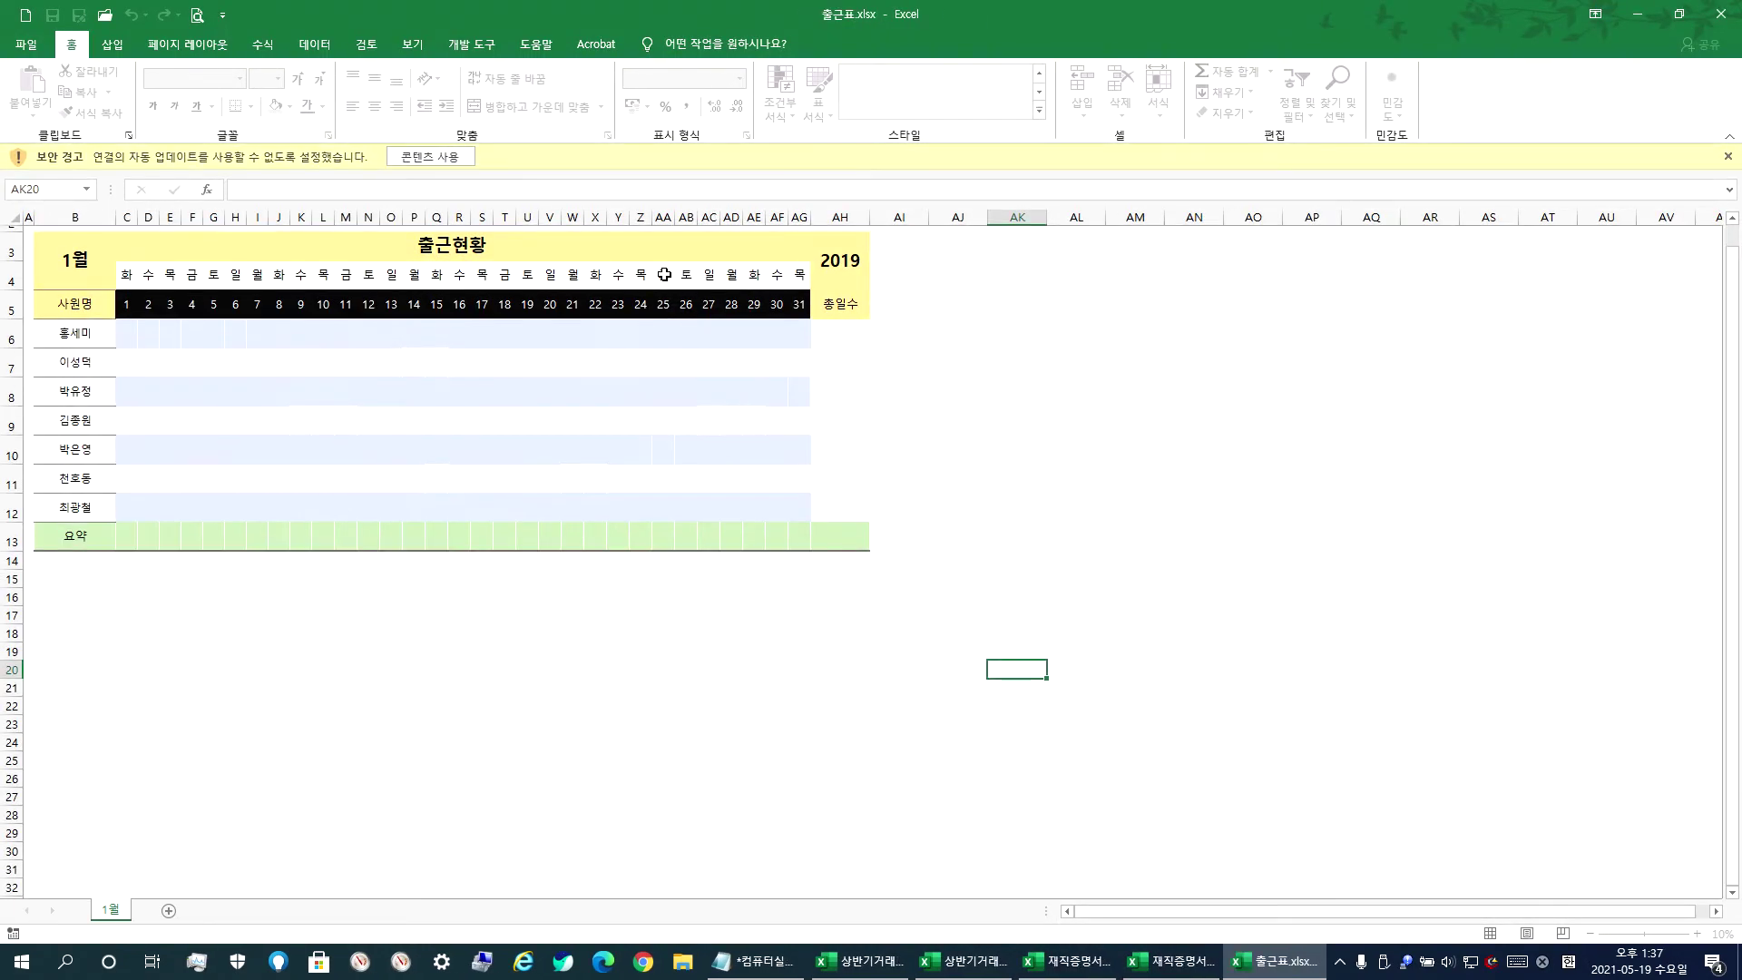
pyautogui.click(1727, 157)
# - Look through the opened 상반기거래내역, 상반기거래내역_완성, 재직증명서, 재직증명서_완성 and 출근표 workbooks
pyautogui.click(860, 961)
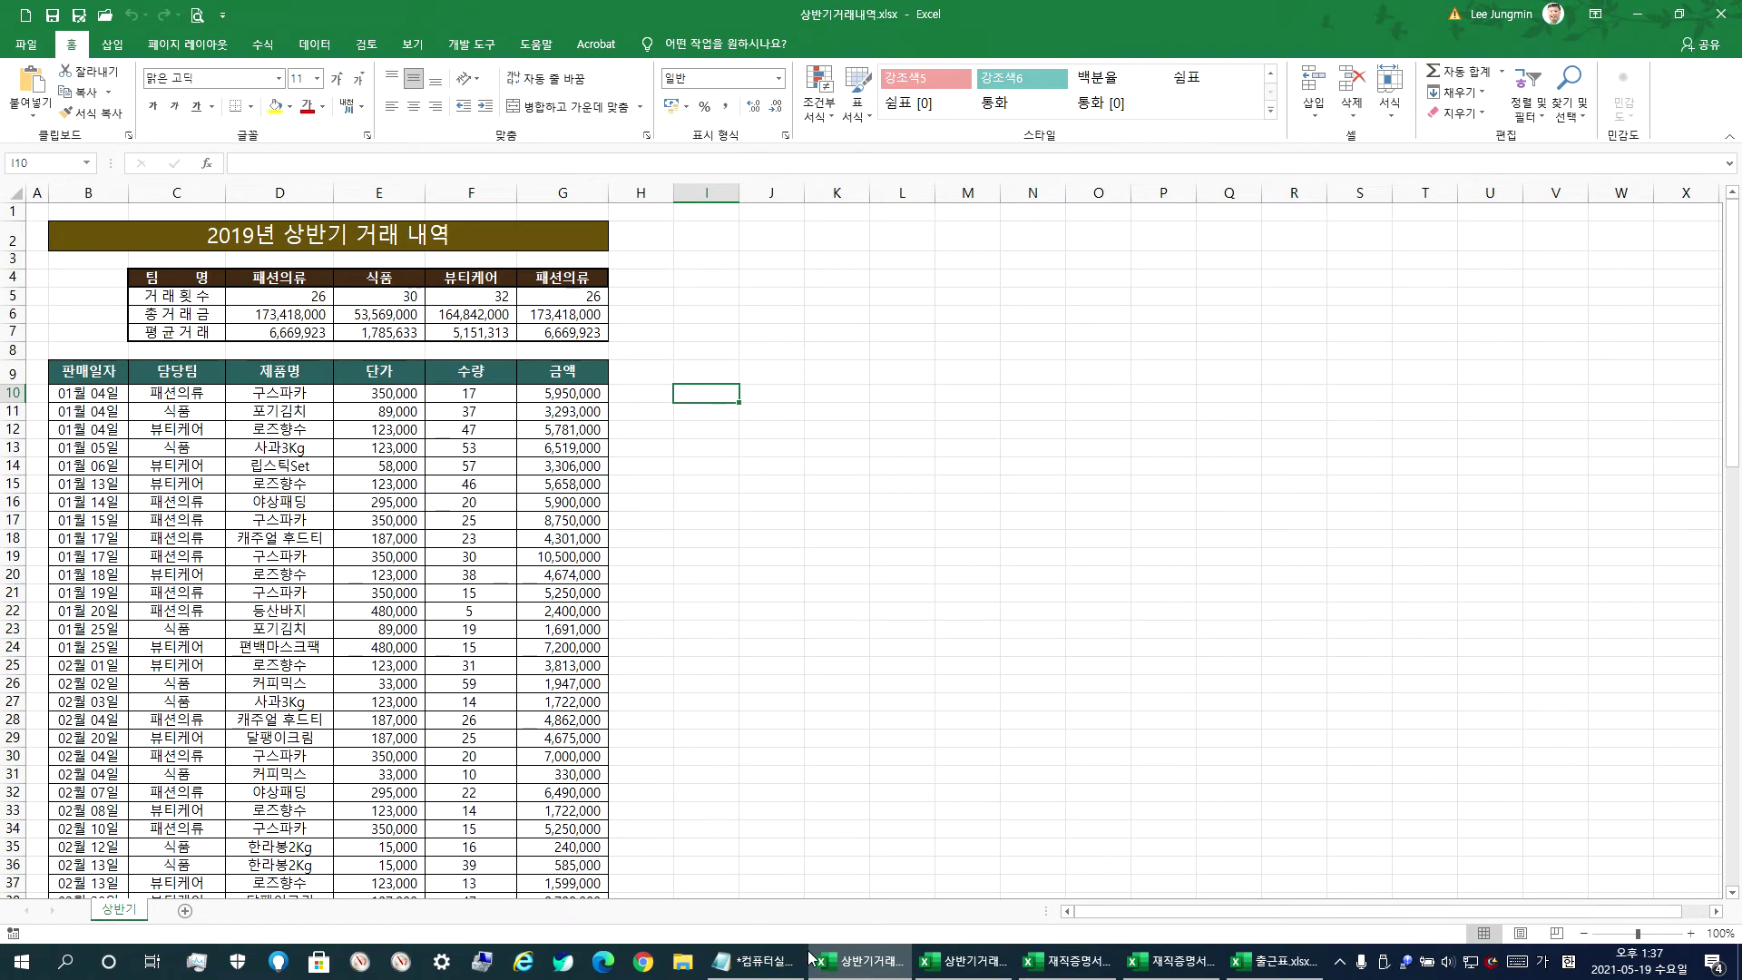
pyautogui.click(967, 964)
pyautogui.click(772, 619)
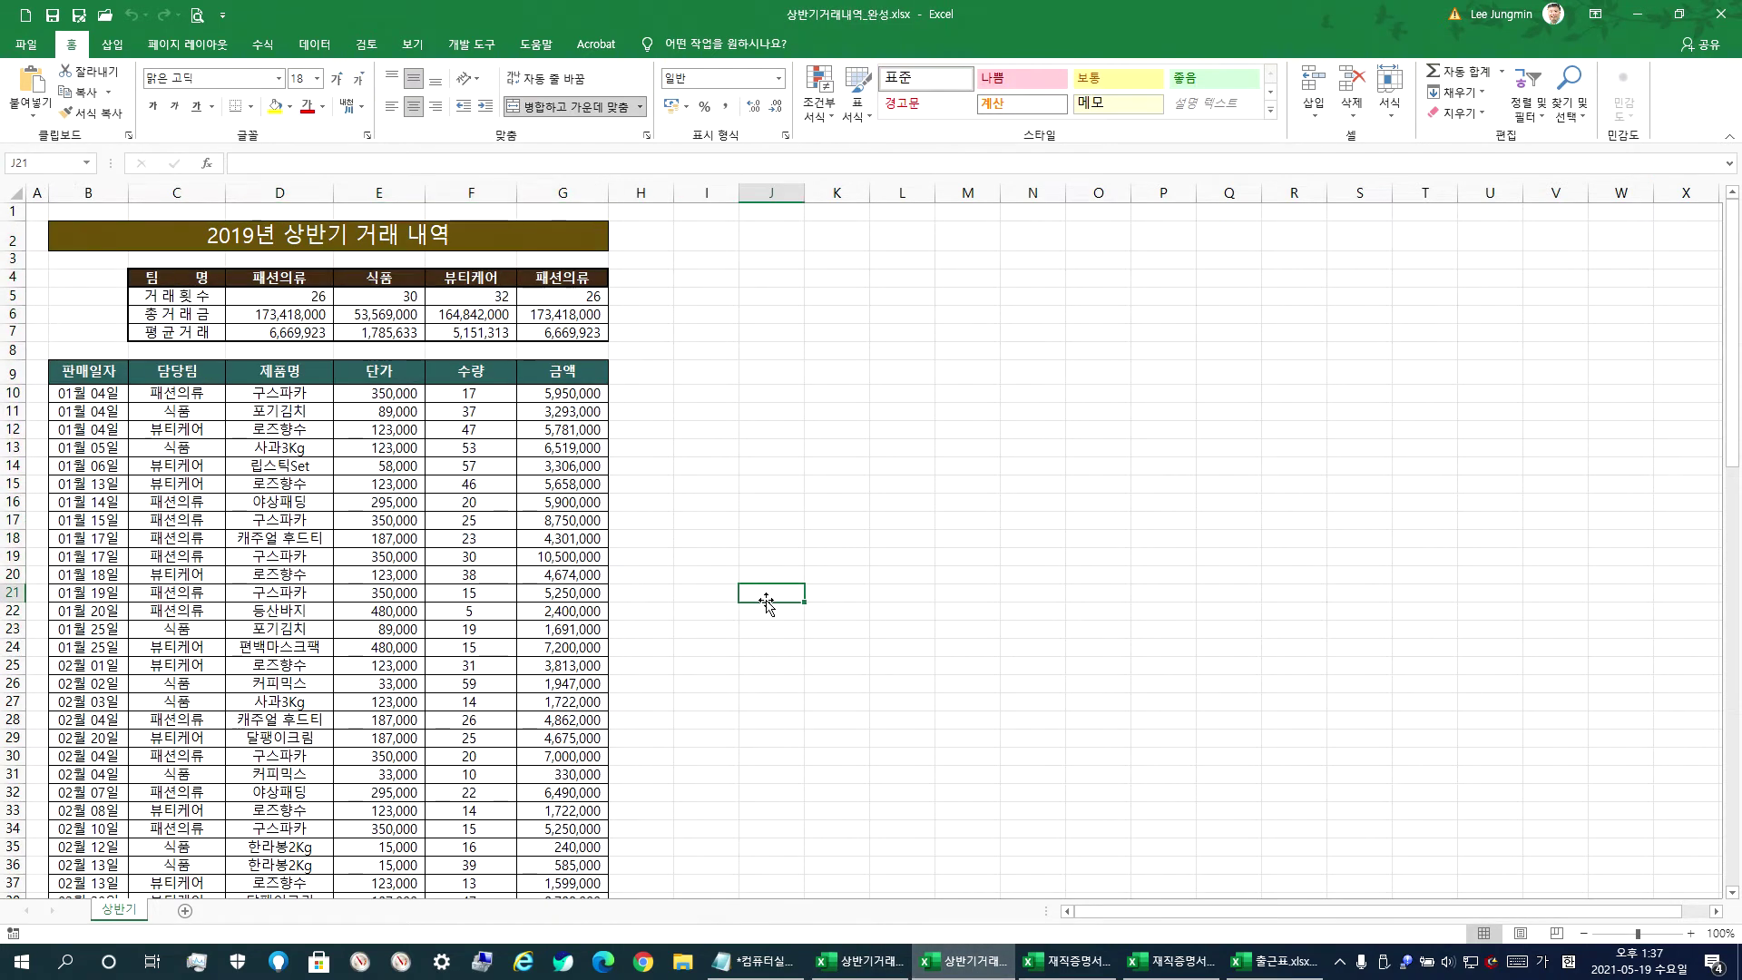
pyautogui.click(1068, 962)
pyautogui.click(1133, 971)
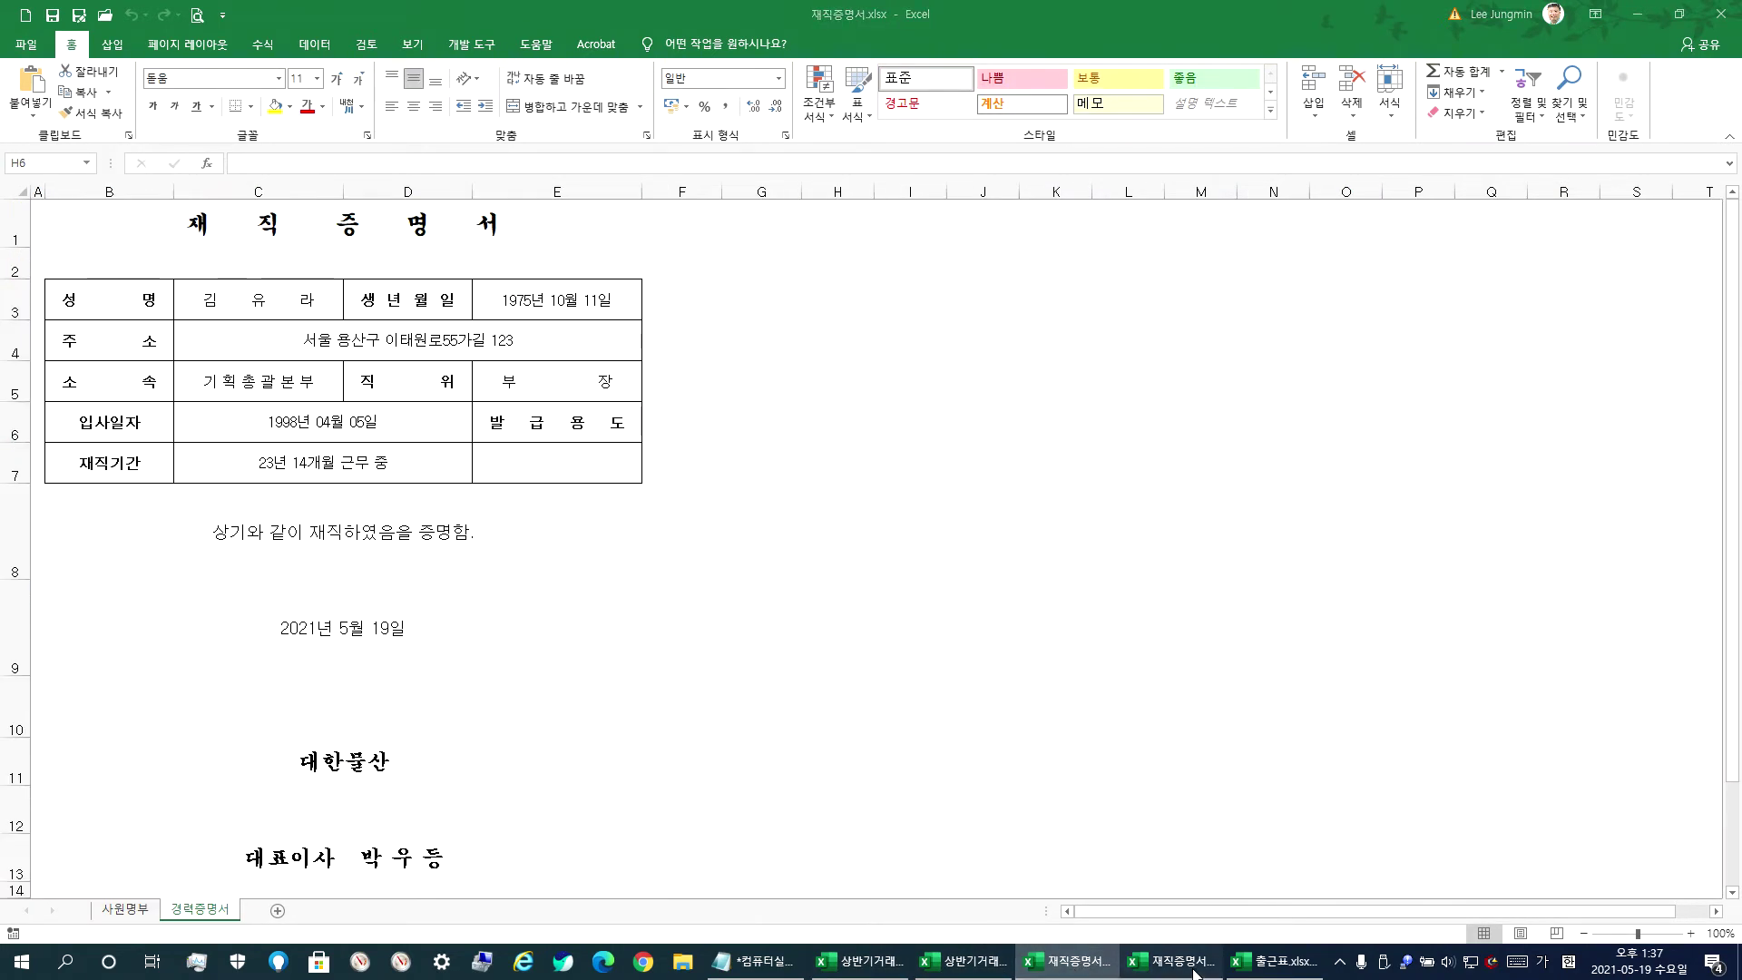
pyautogui.click(1279, 973)
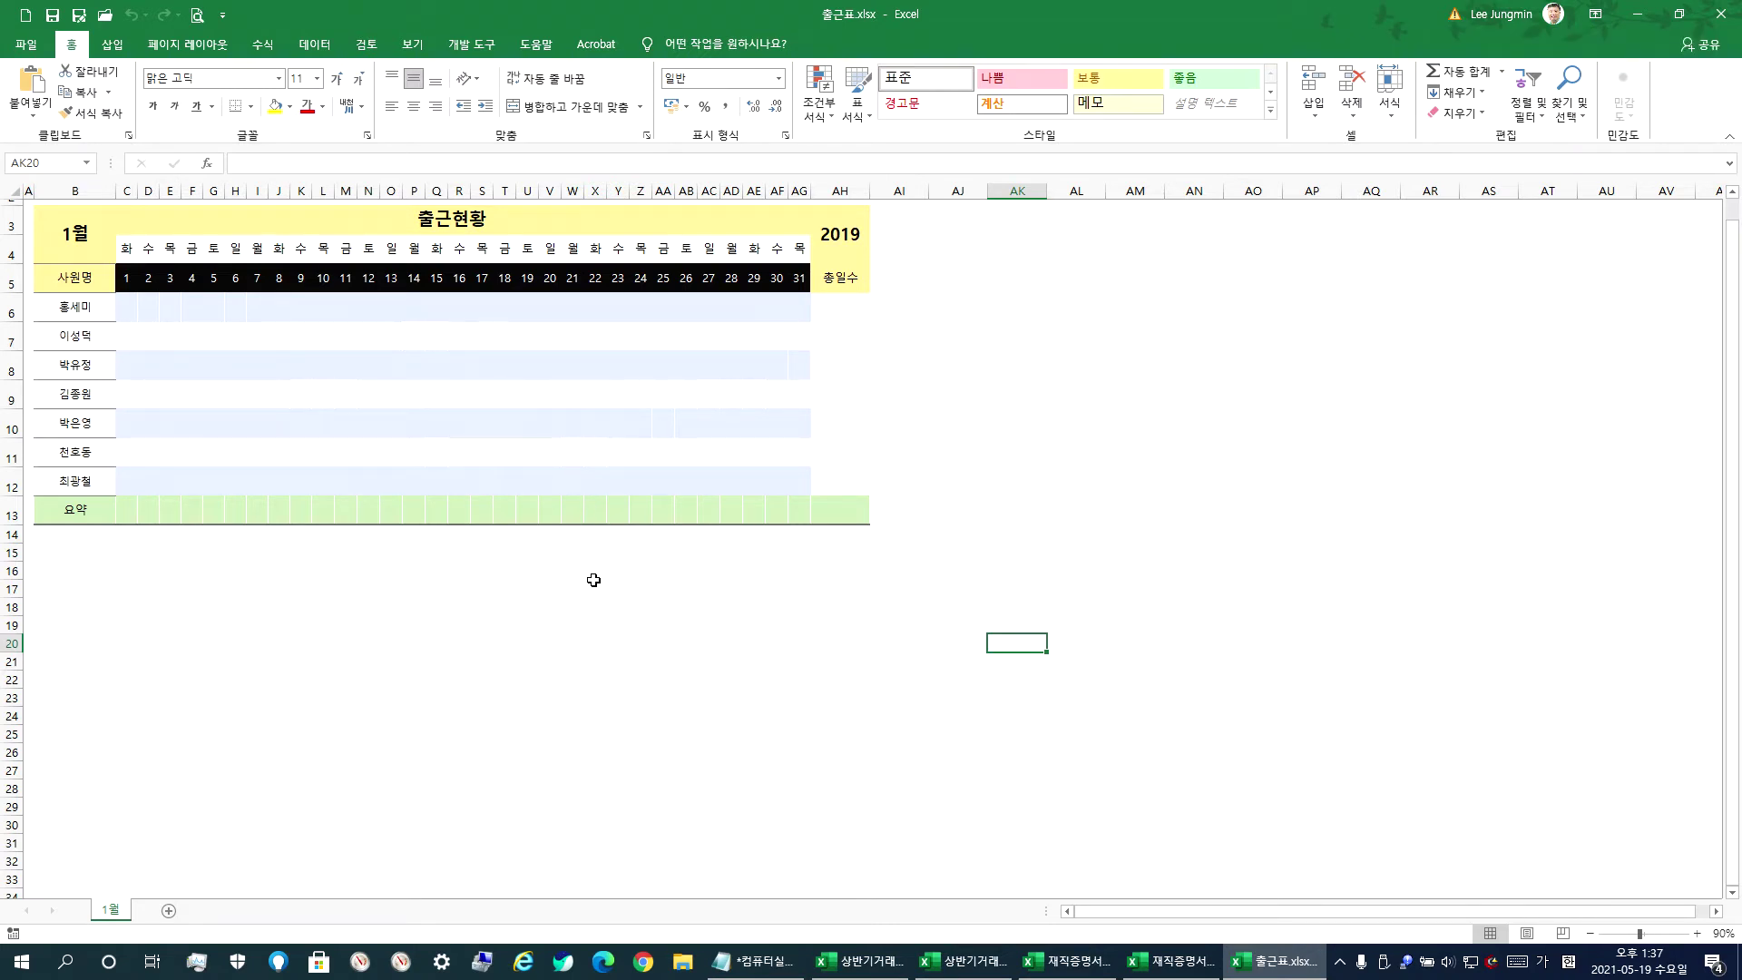
# - Switch to the Notepad notes and review the formula entry steps, operators and 셀 참조방식 section, and return to Excel
pyautogui.click(753, 960)
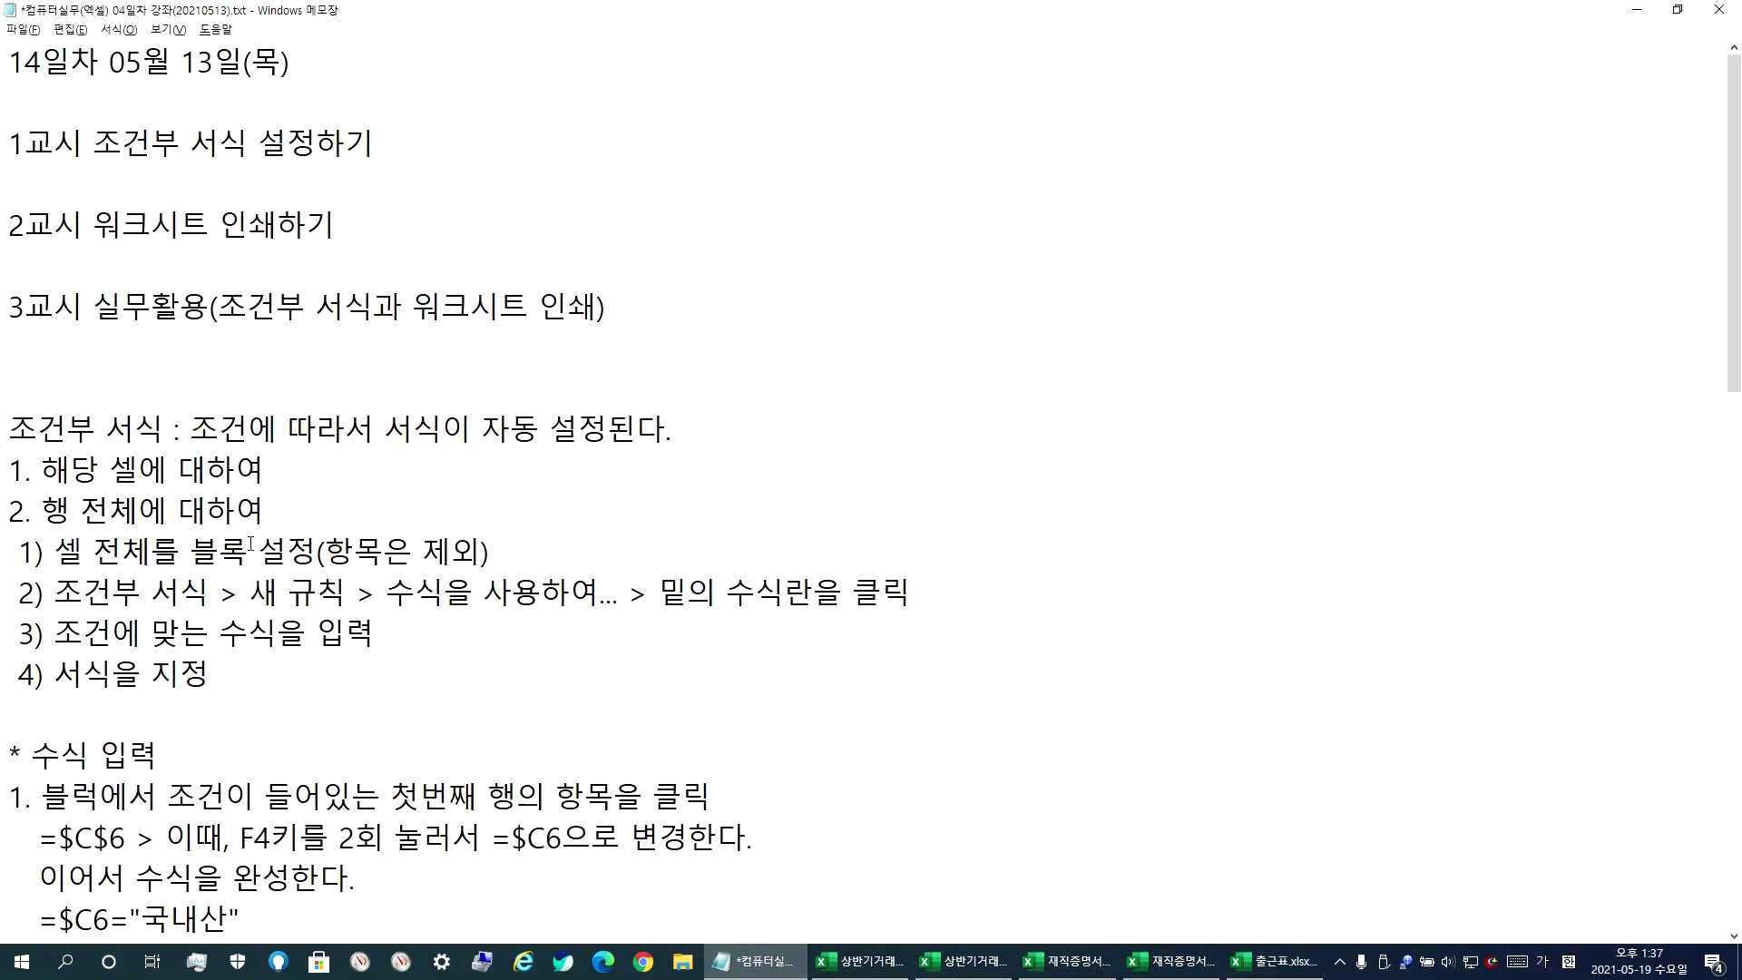
pyautogui.scroll(-4, 243, 555)
pyautogui.scroll(-8, 243, 555)
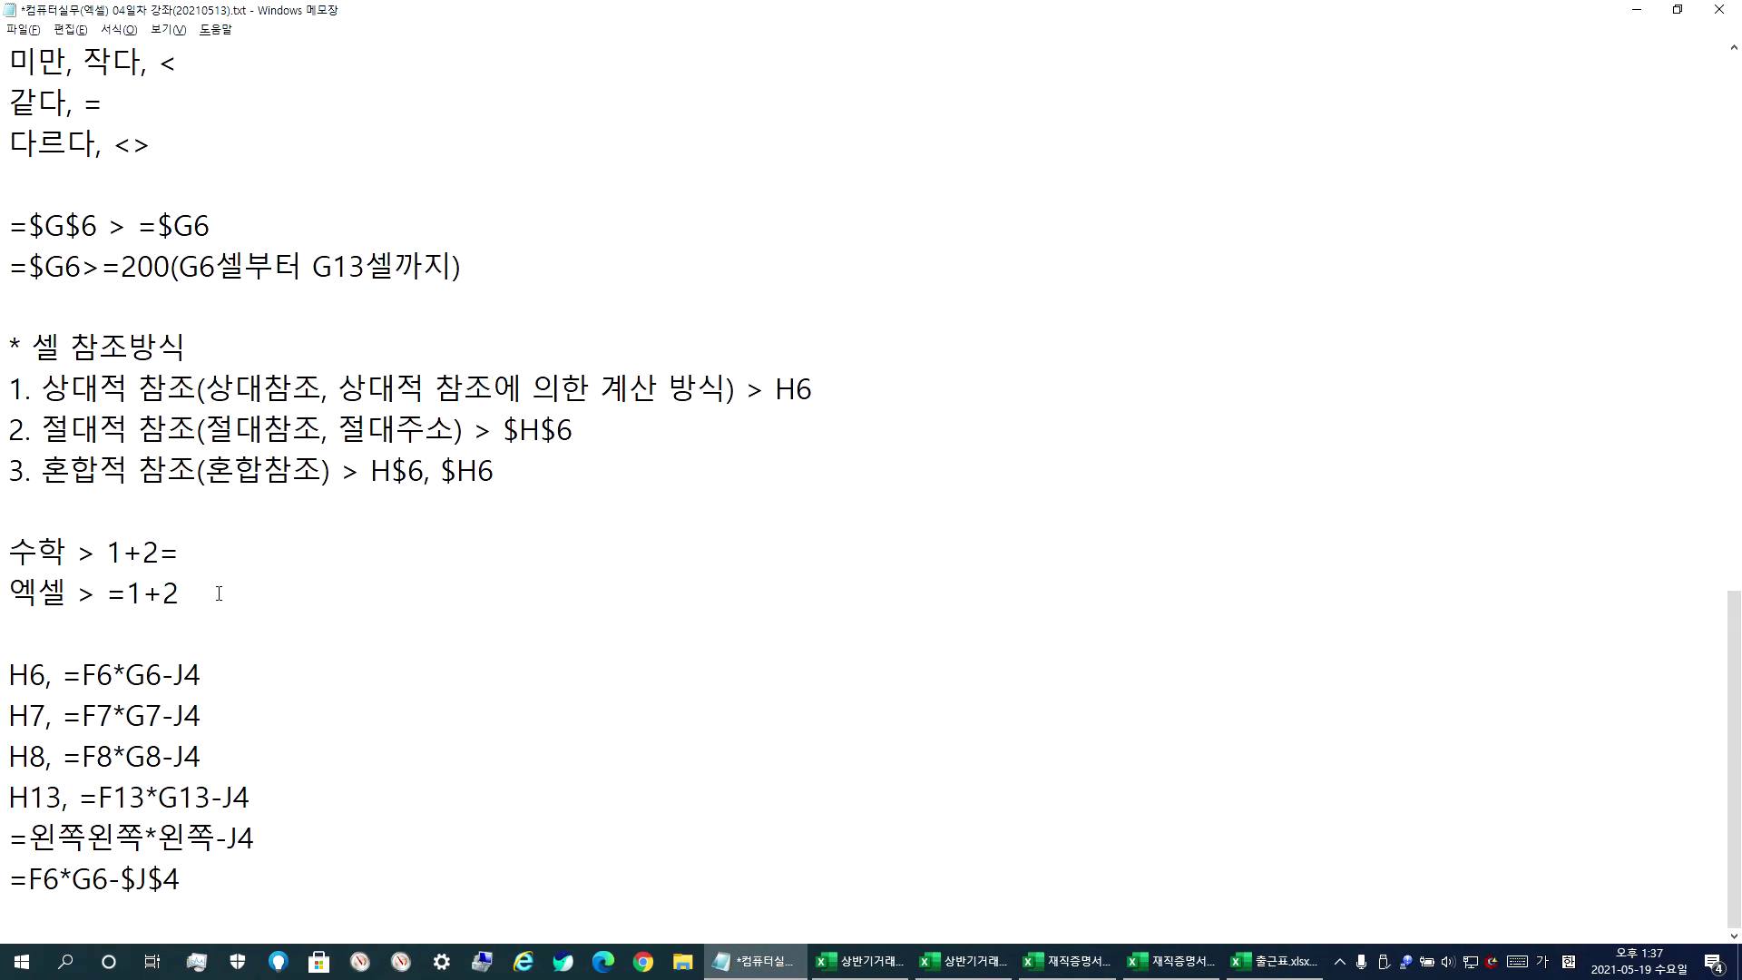
pyautogui.scroll(10, 222, 592)
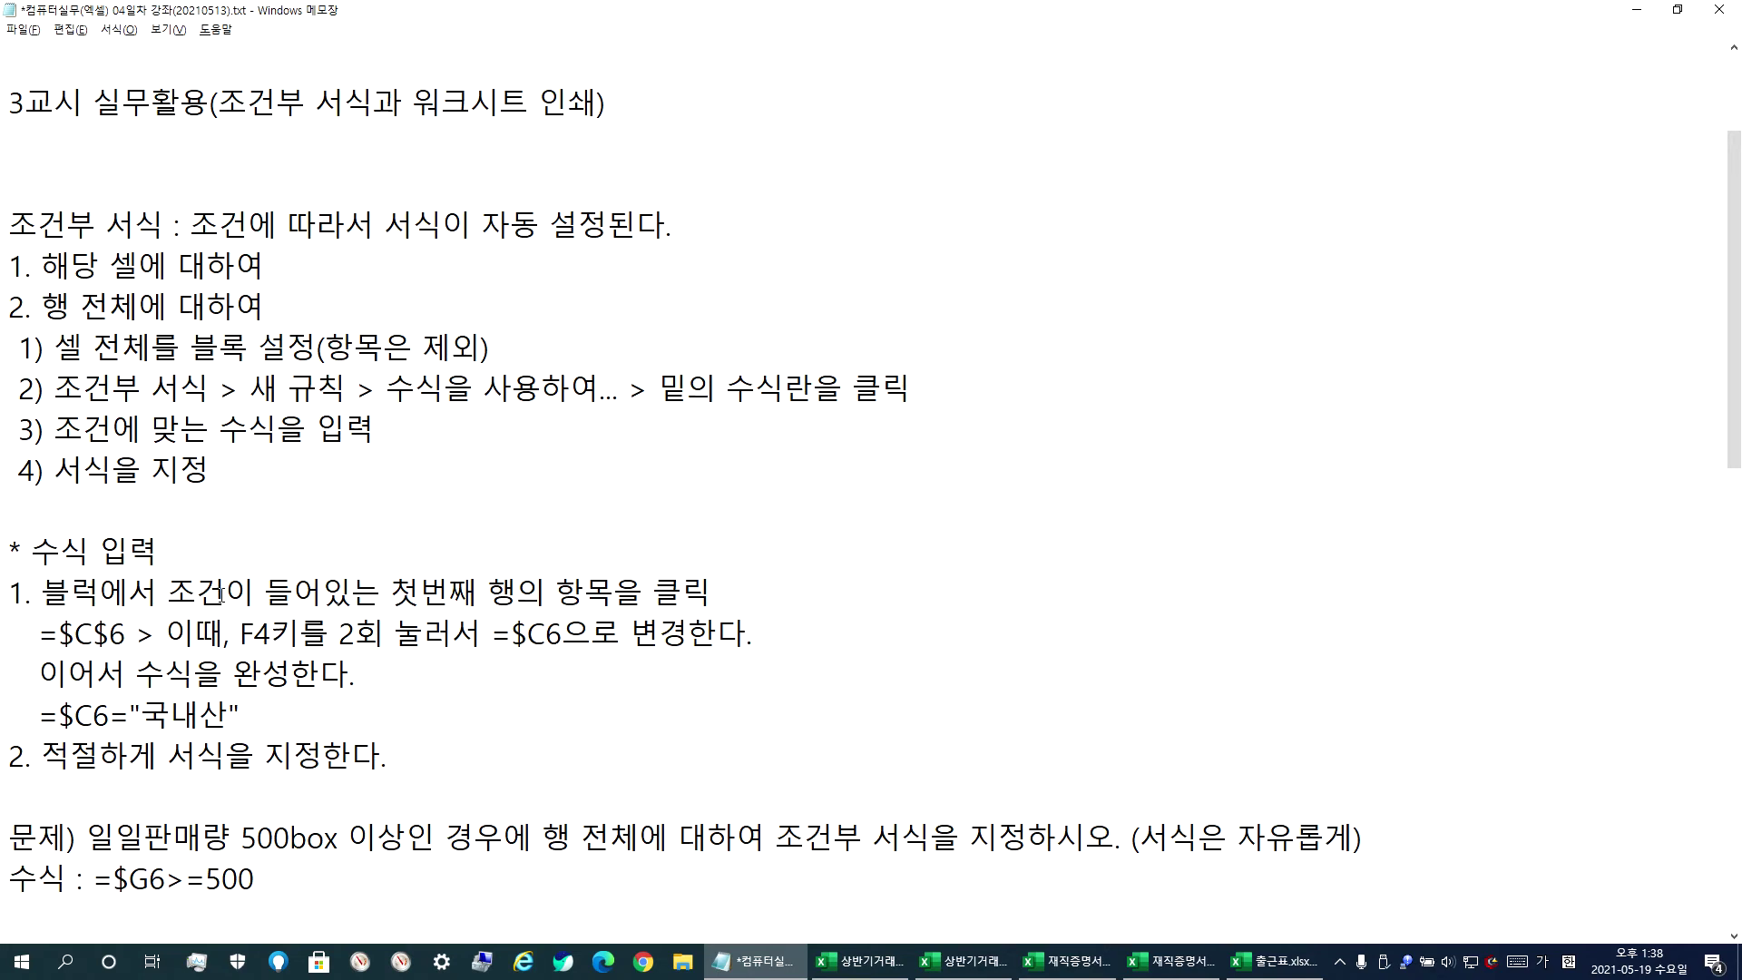
pyautogui.scroll(-3, 222, 599)
pyautogui.scroll(-3, 82, 712)
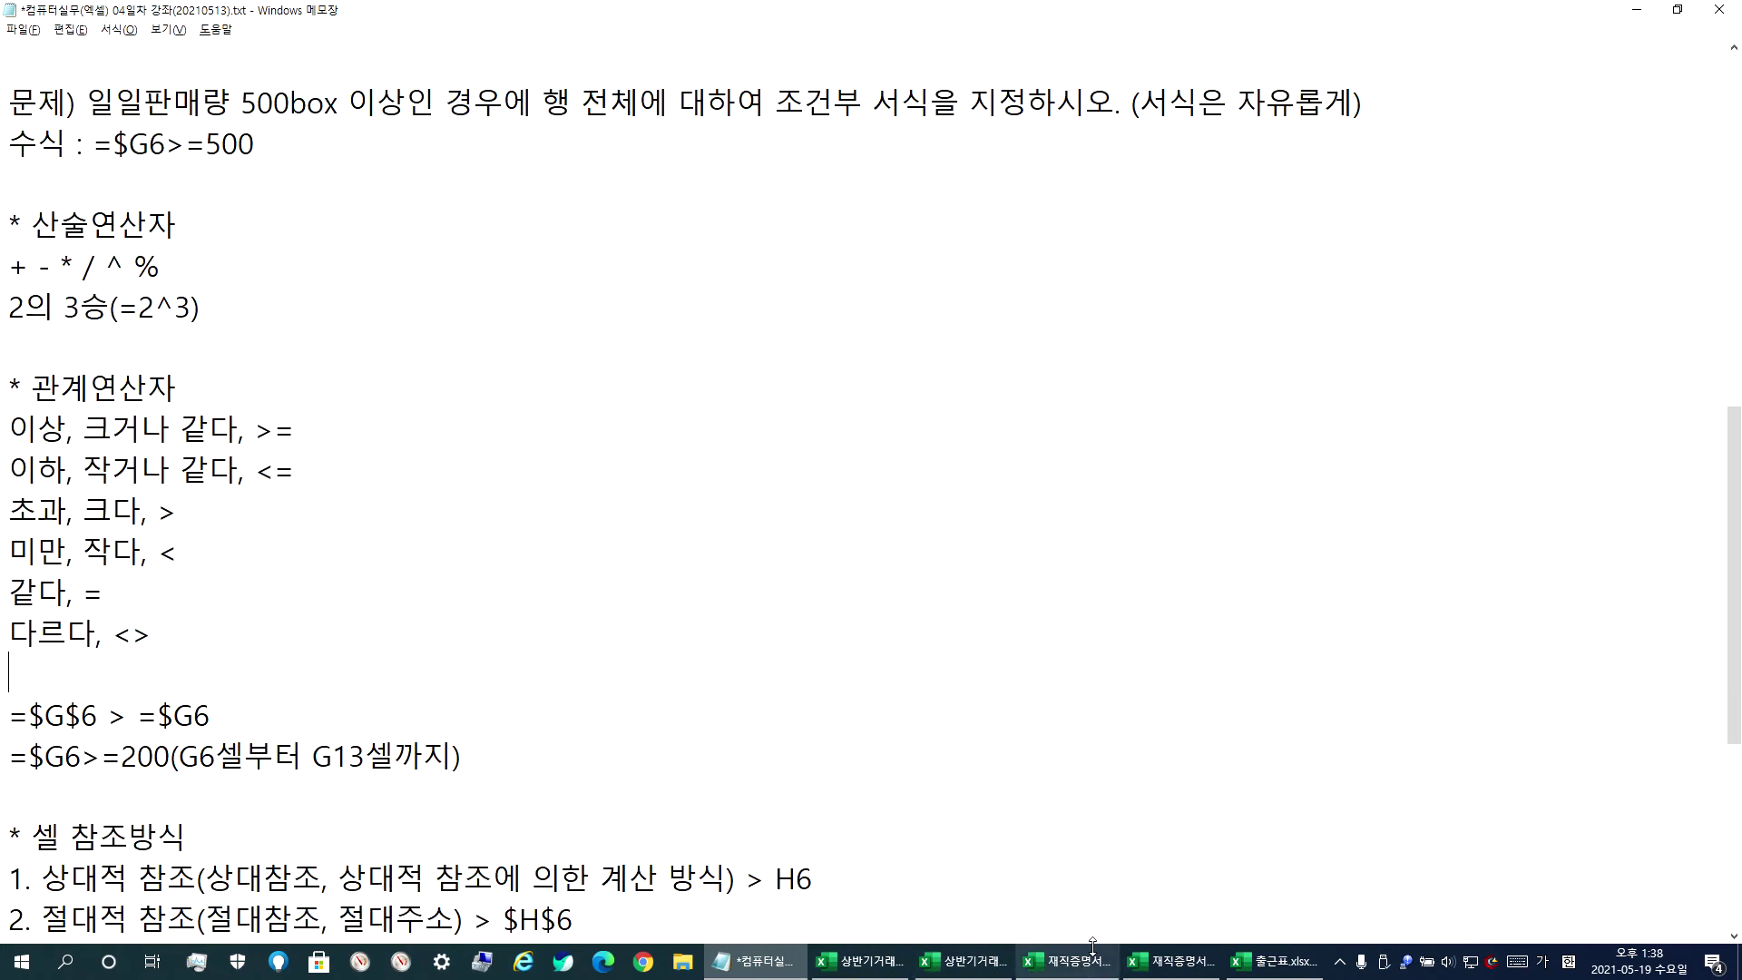
pyautogui.click(758, 968)
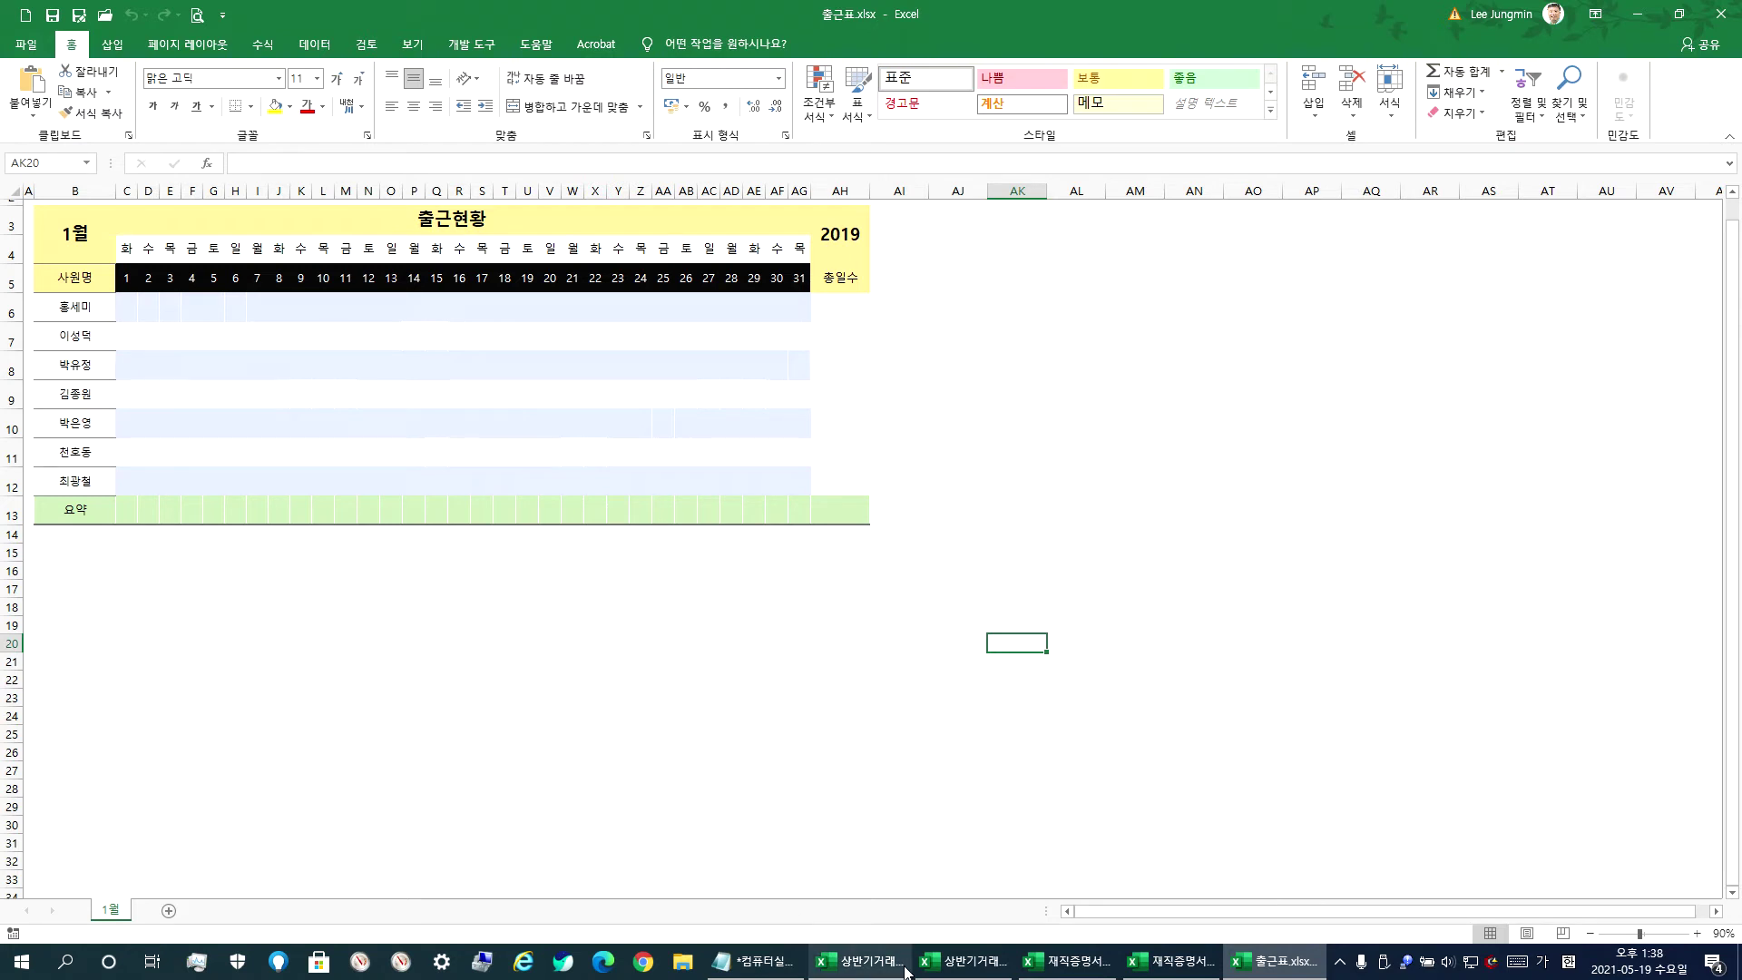
# - Compare the certificate sheet in 재직증명서.xlsx with the one in 재직증명서_완성.xlsx
pyautogui.click(1093, 971)
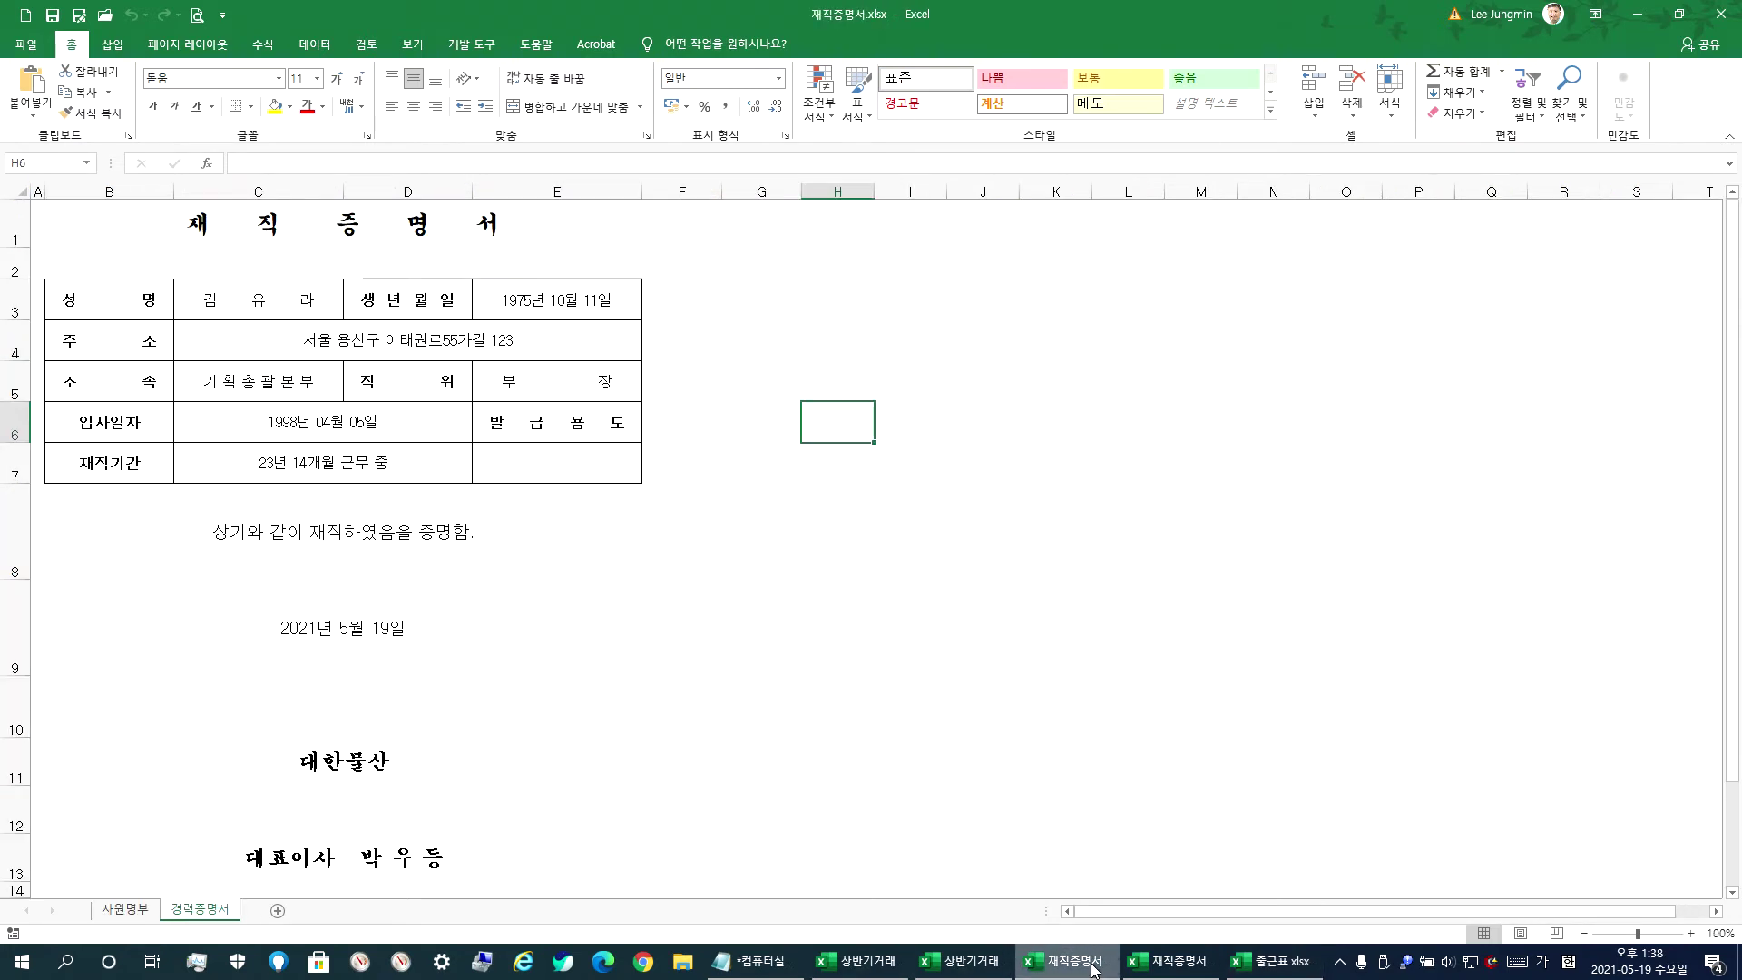
pyautogui.click(1170, 962)
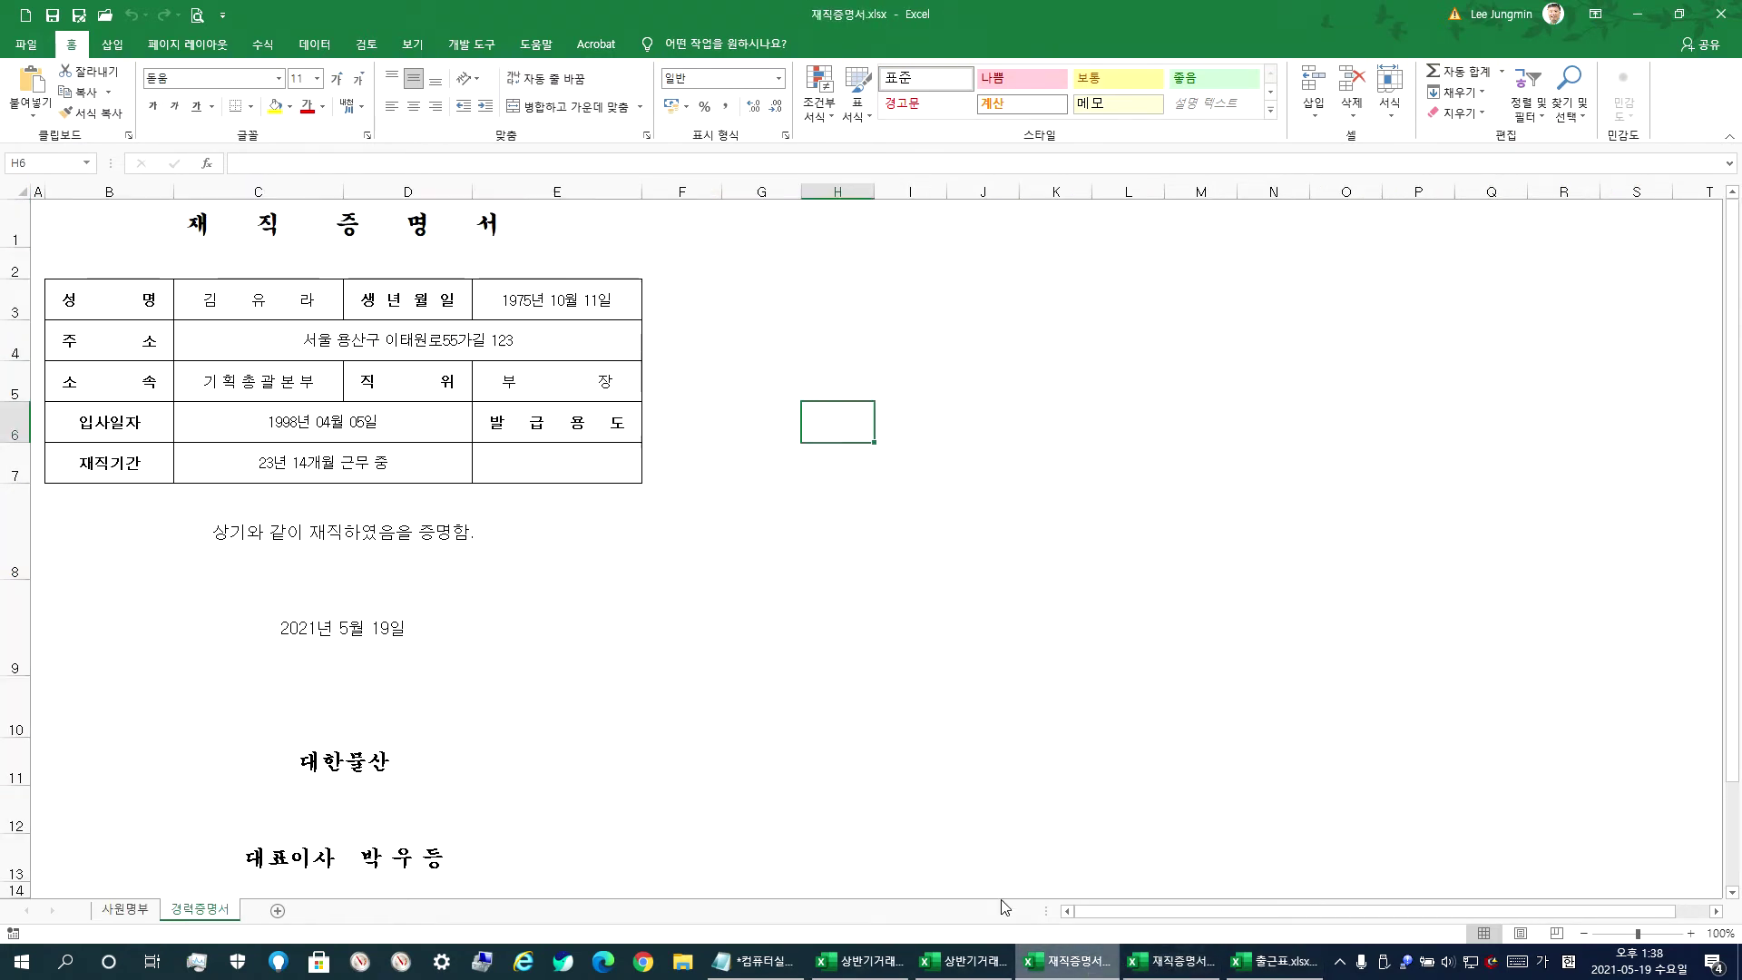
pyautogui.click(503, 601)
pyautogui.scroll(-4, 762, 681)
pyautogui.scroll(4, 767, 685)
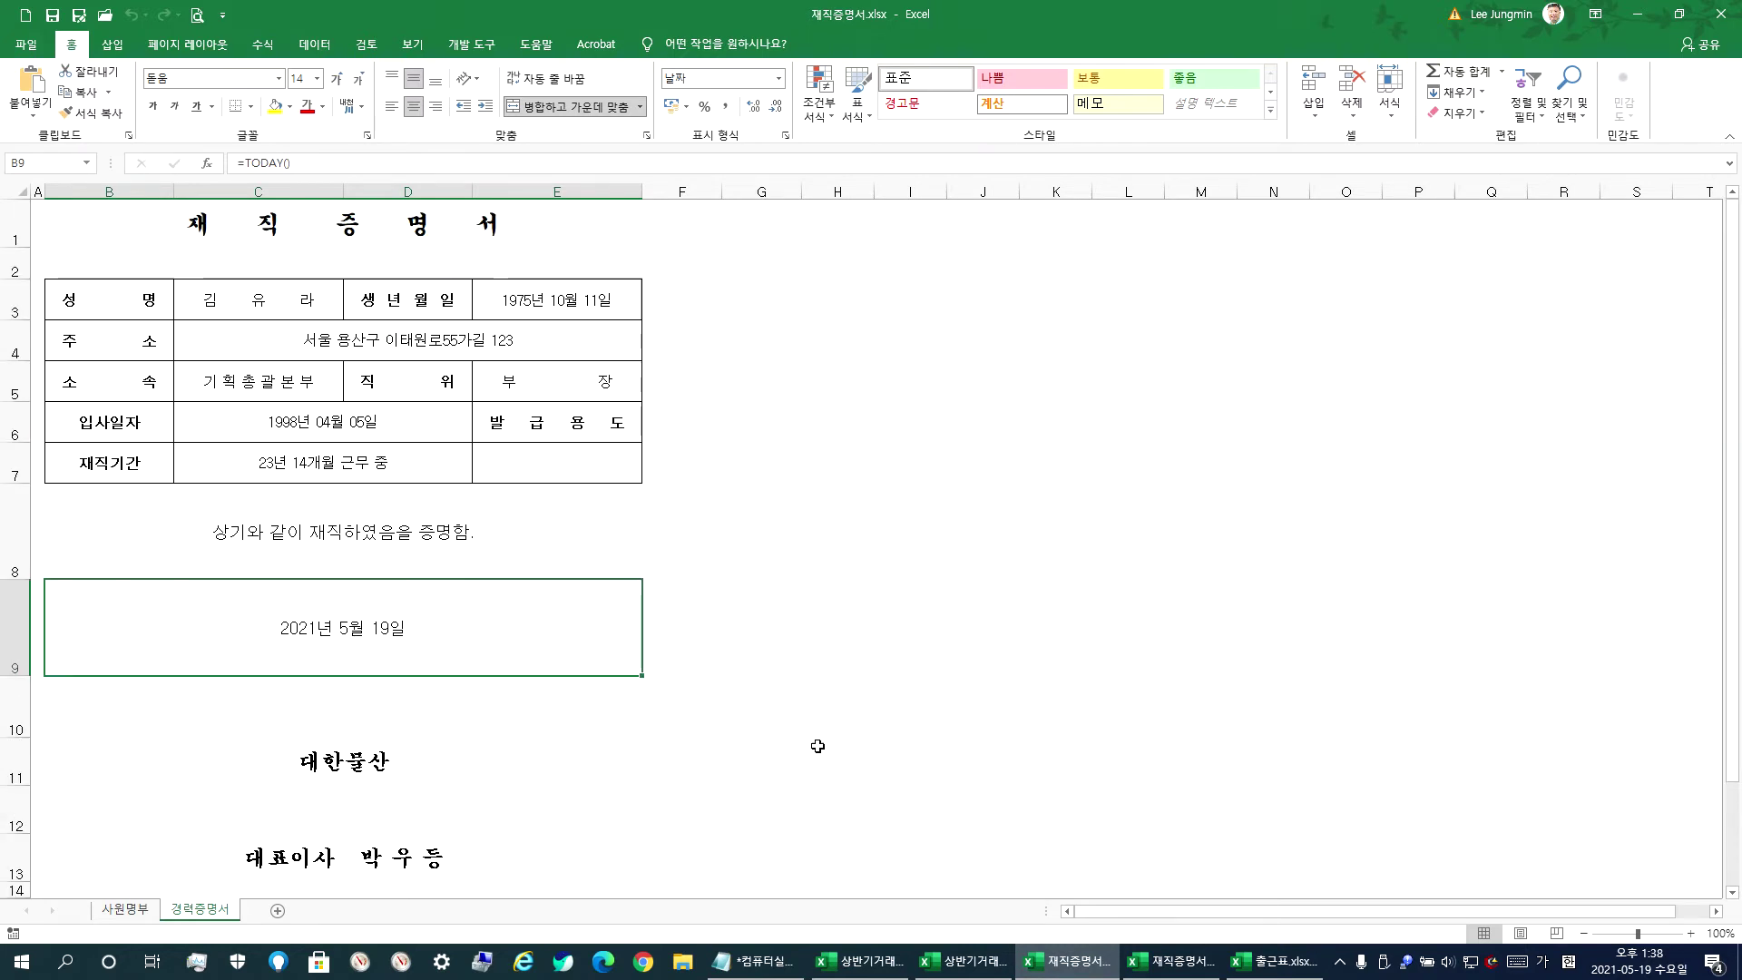
pyautogui.click(1075, 963)
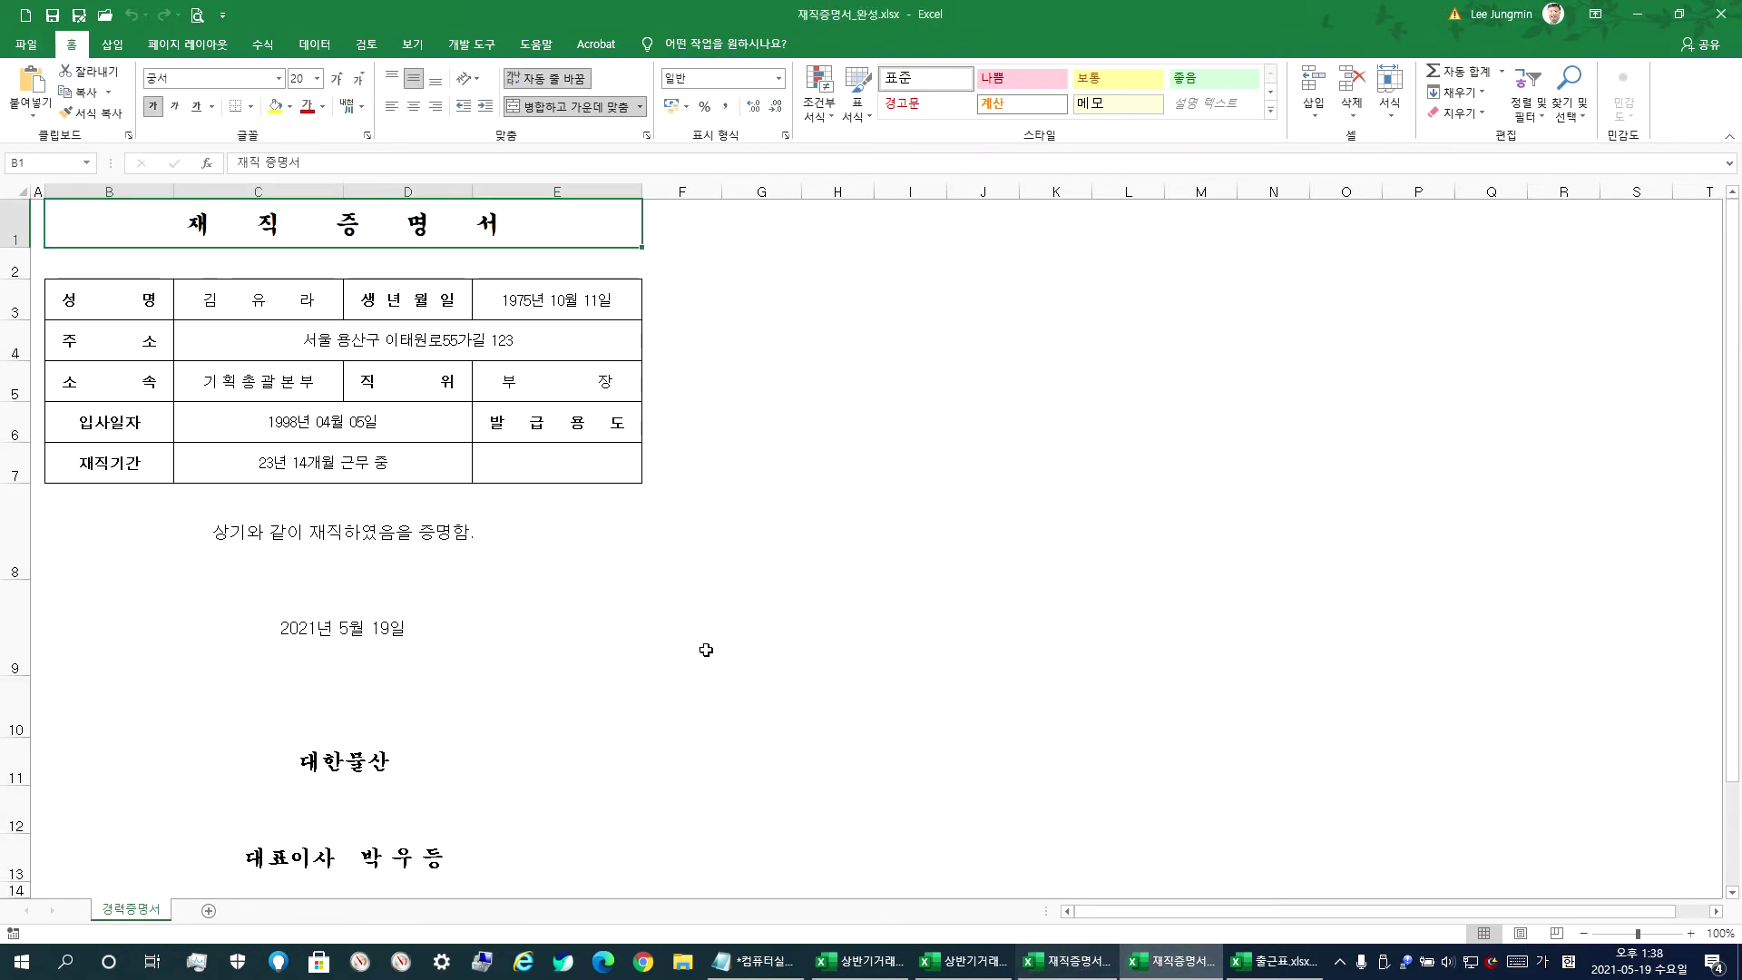
# - Check the print preview of 재직증명서_완성.xlsx and return to its worksheet
pyautogui.click(27, 46)
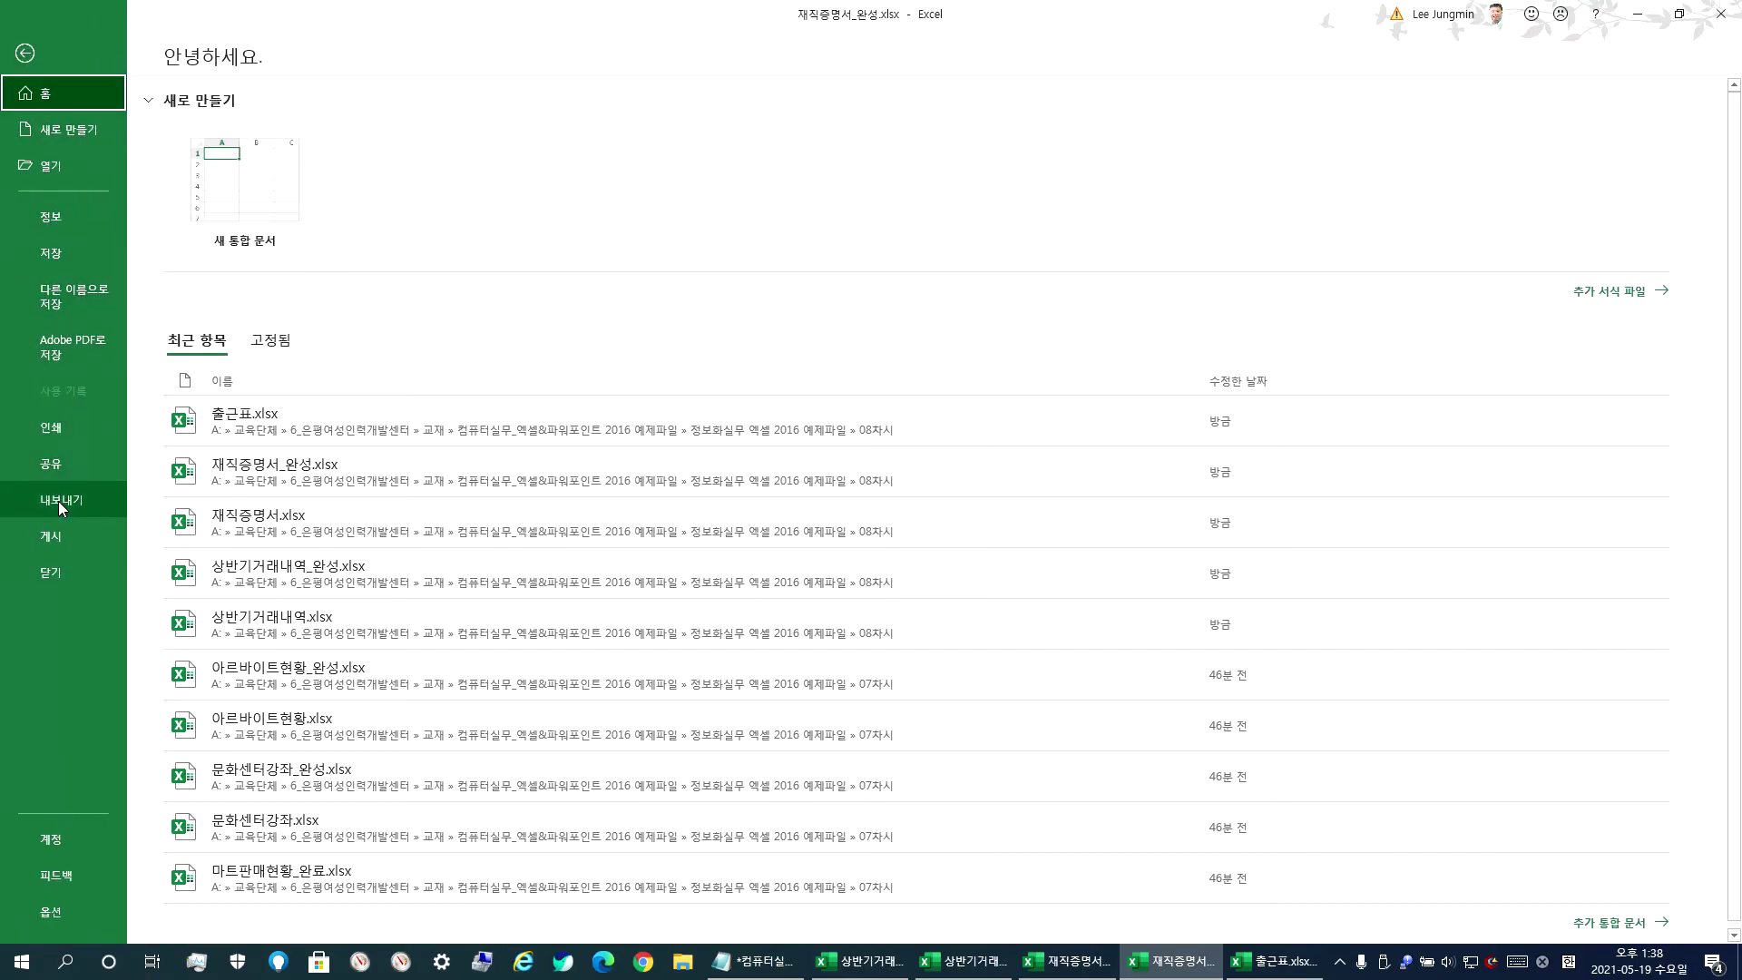
pyautogui.click(47, 432)
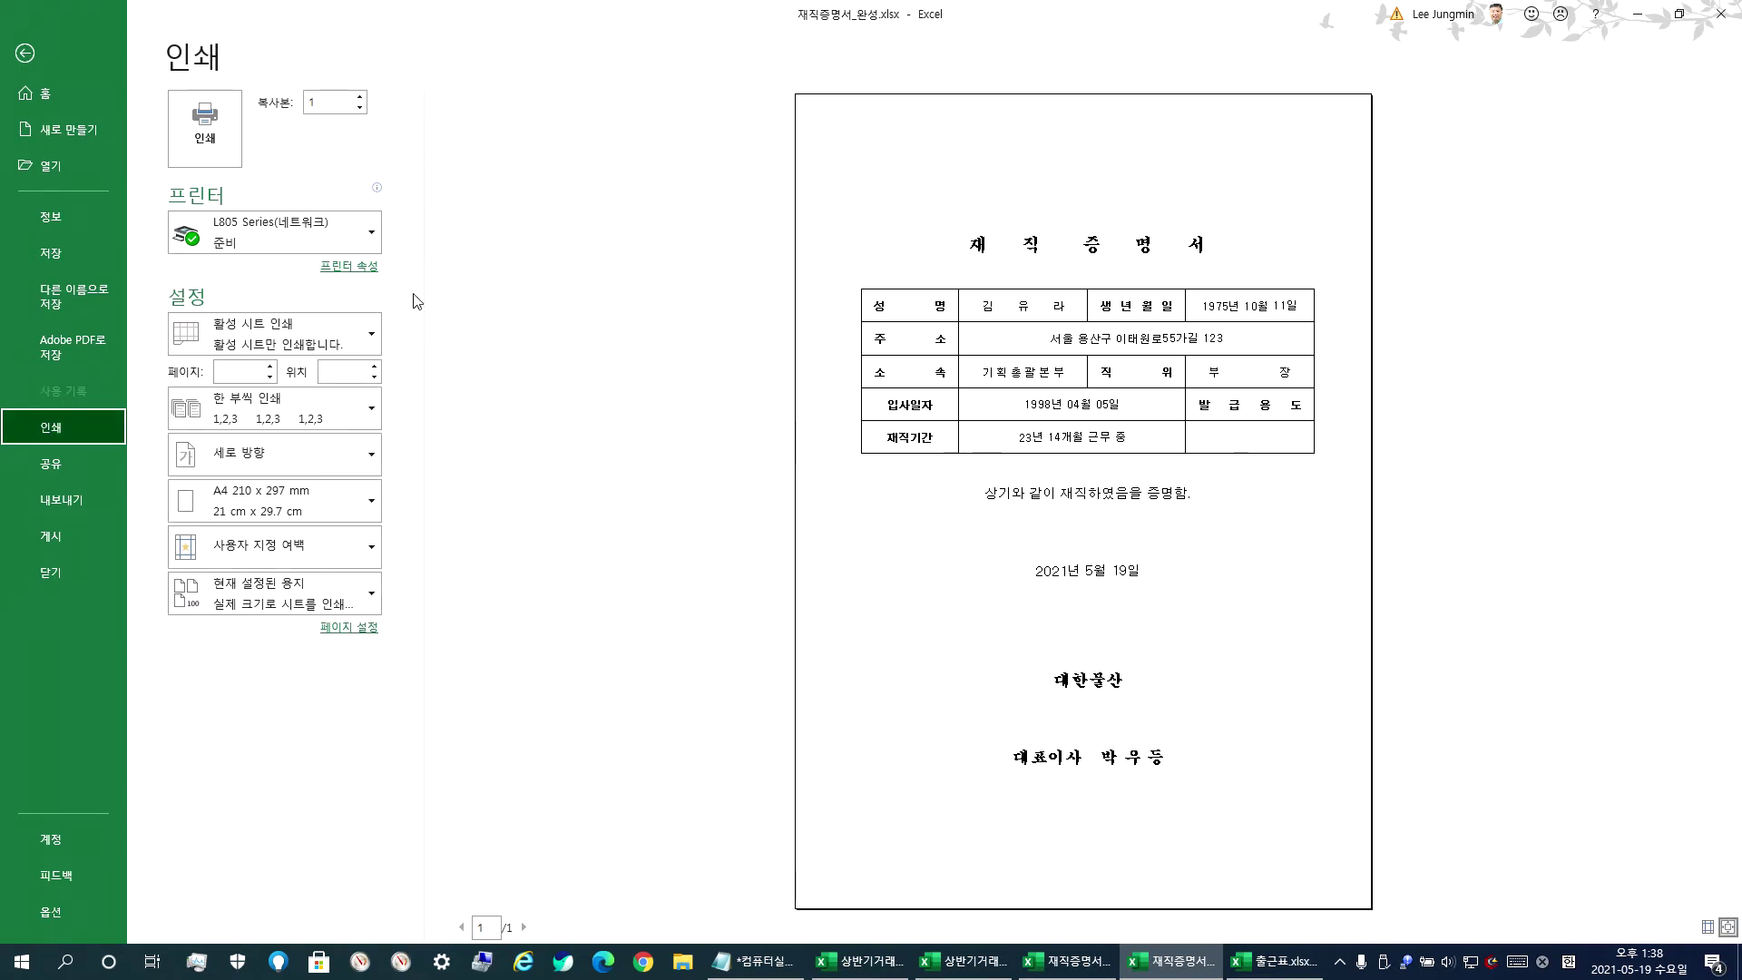
pyautogui.click(25, 53)
# - Switch to 재직증명서.xlsx, look over the 경력증명서 sheet and display its print preview
pyautogui.click(1072, 962)
pyautogui.scroll(-5, 439, 475)
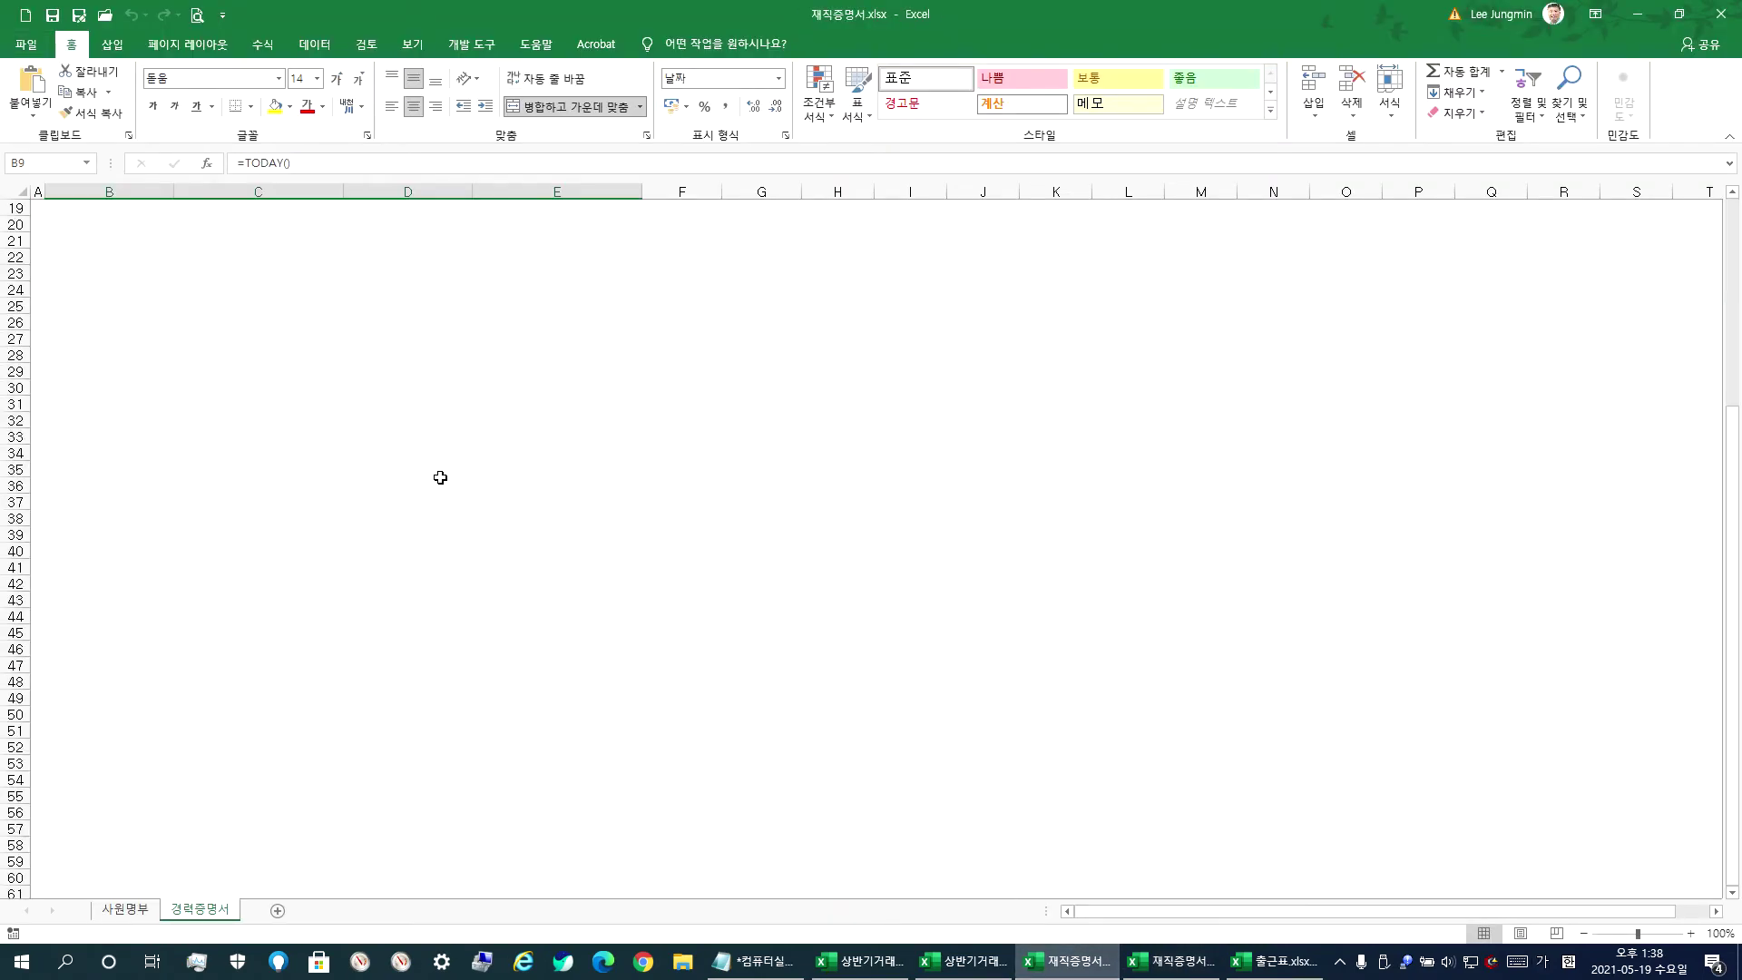
pyautogui.scroll(5, 439, 475)
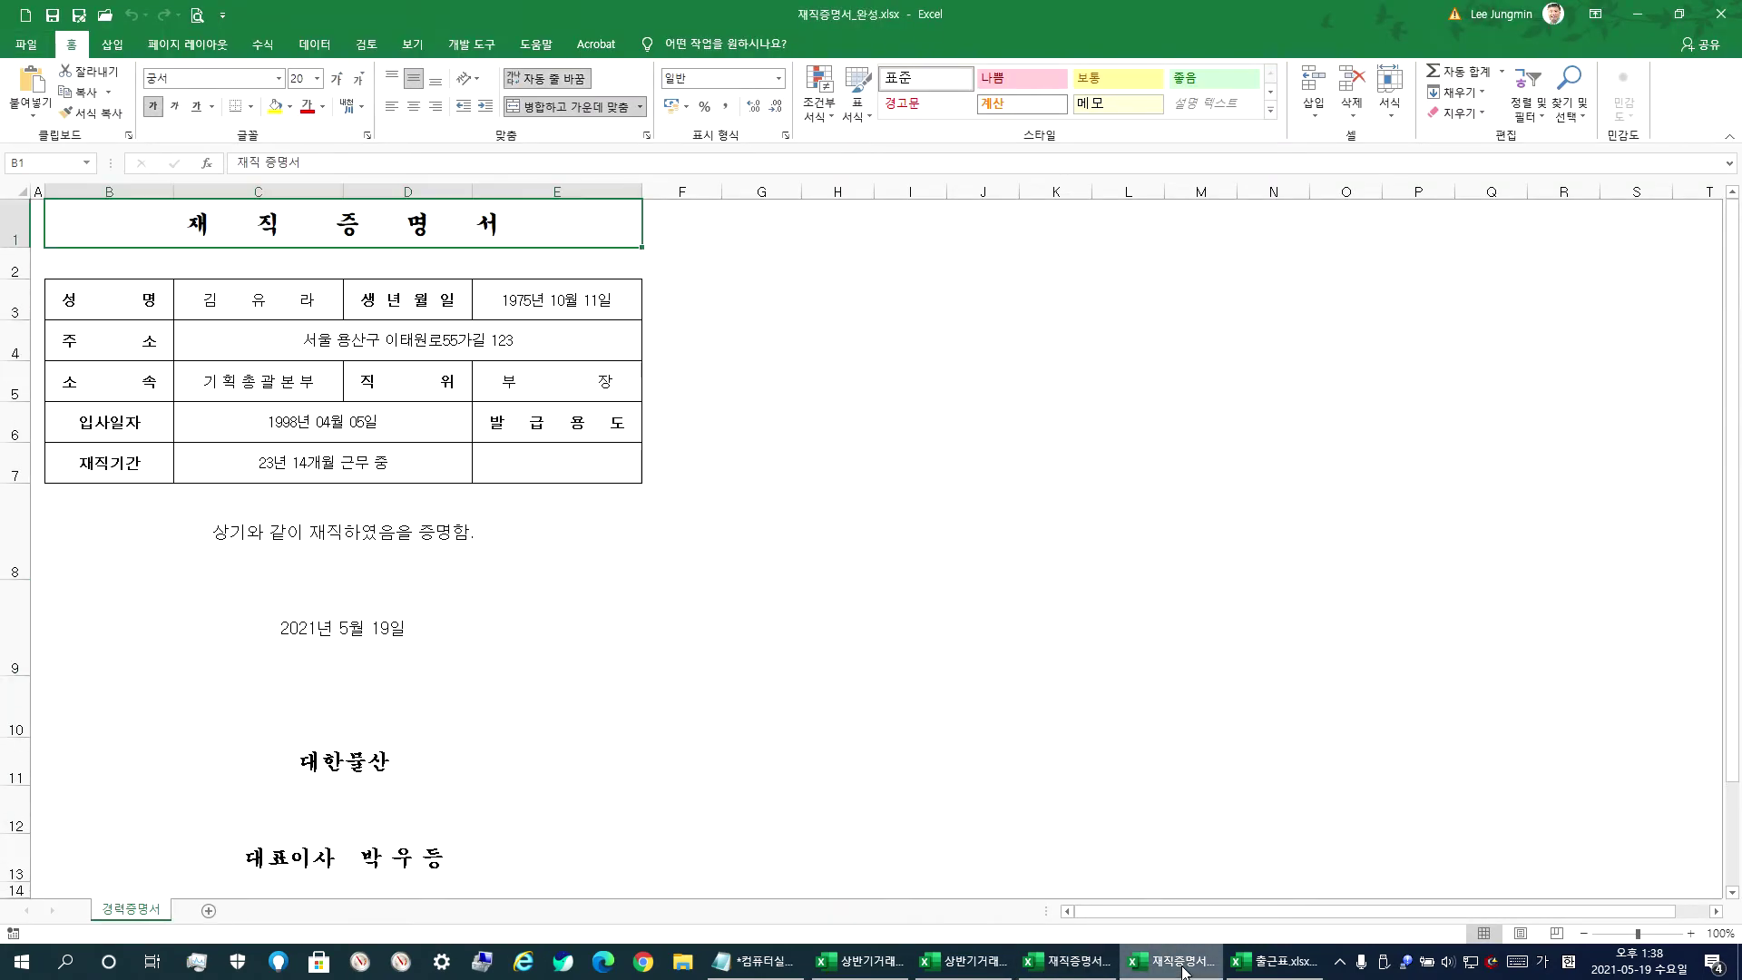
pyautogui.click(278, 245)
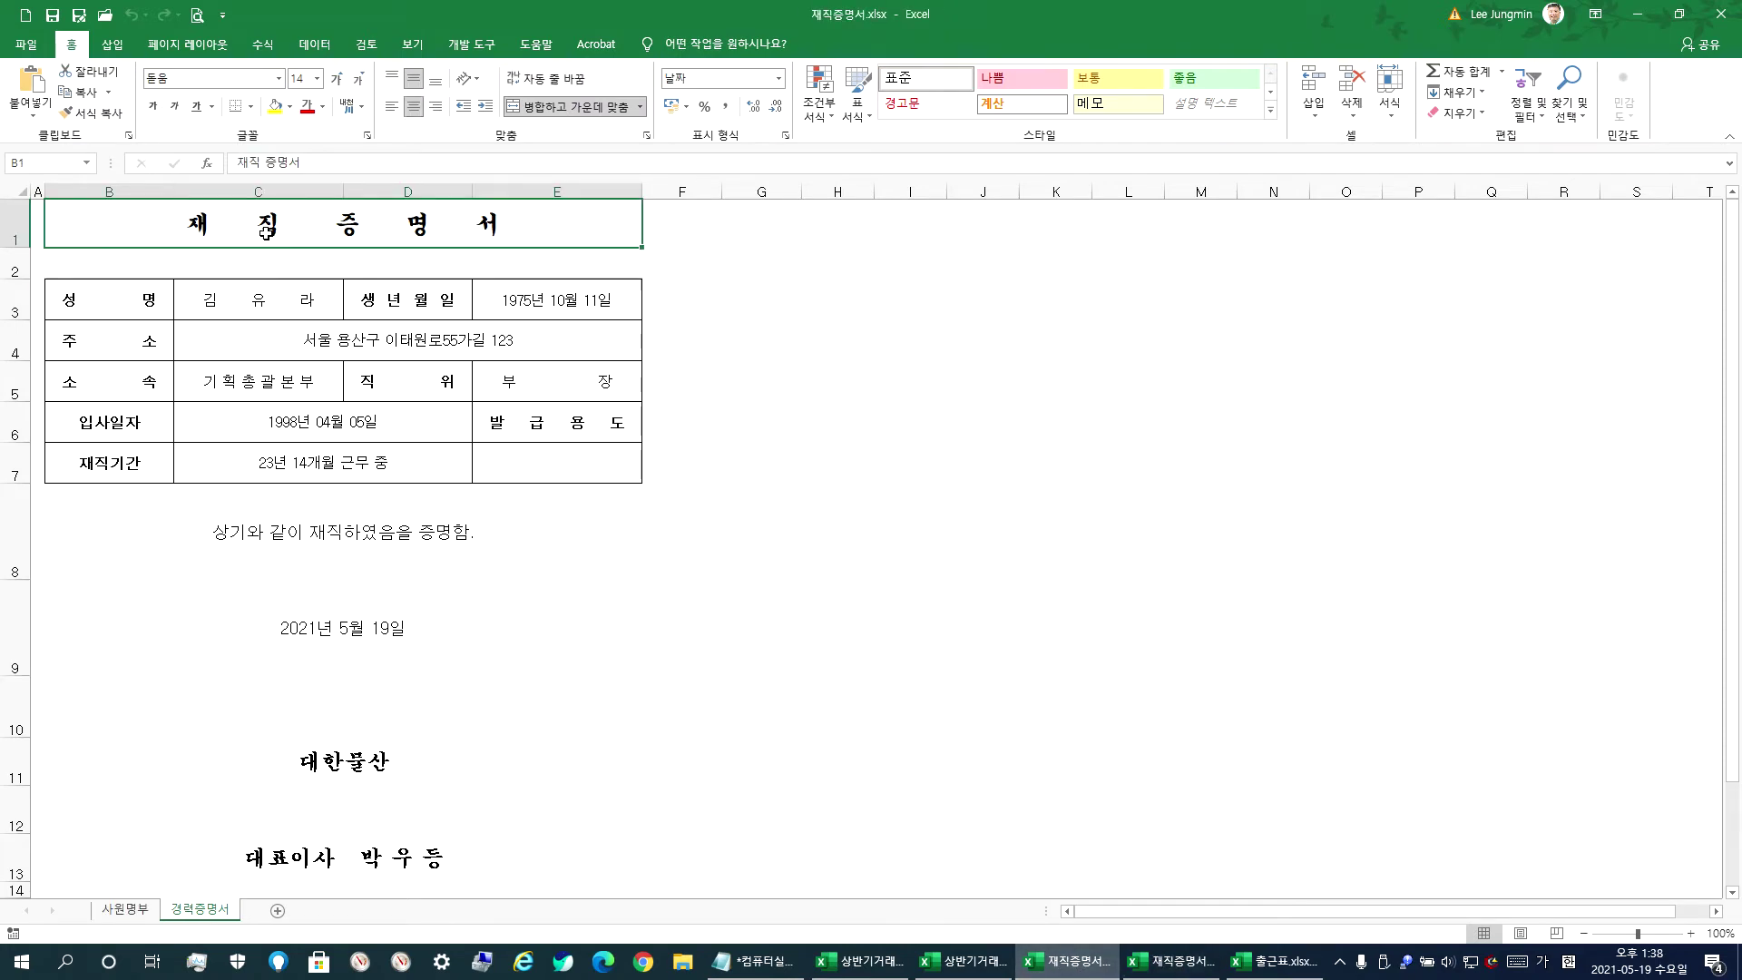
pyautogui.click(27, 44)
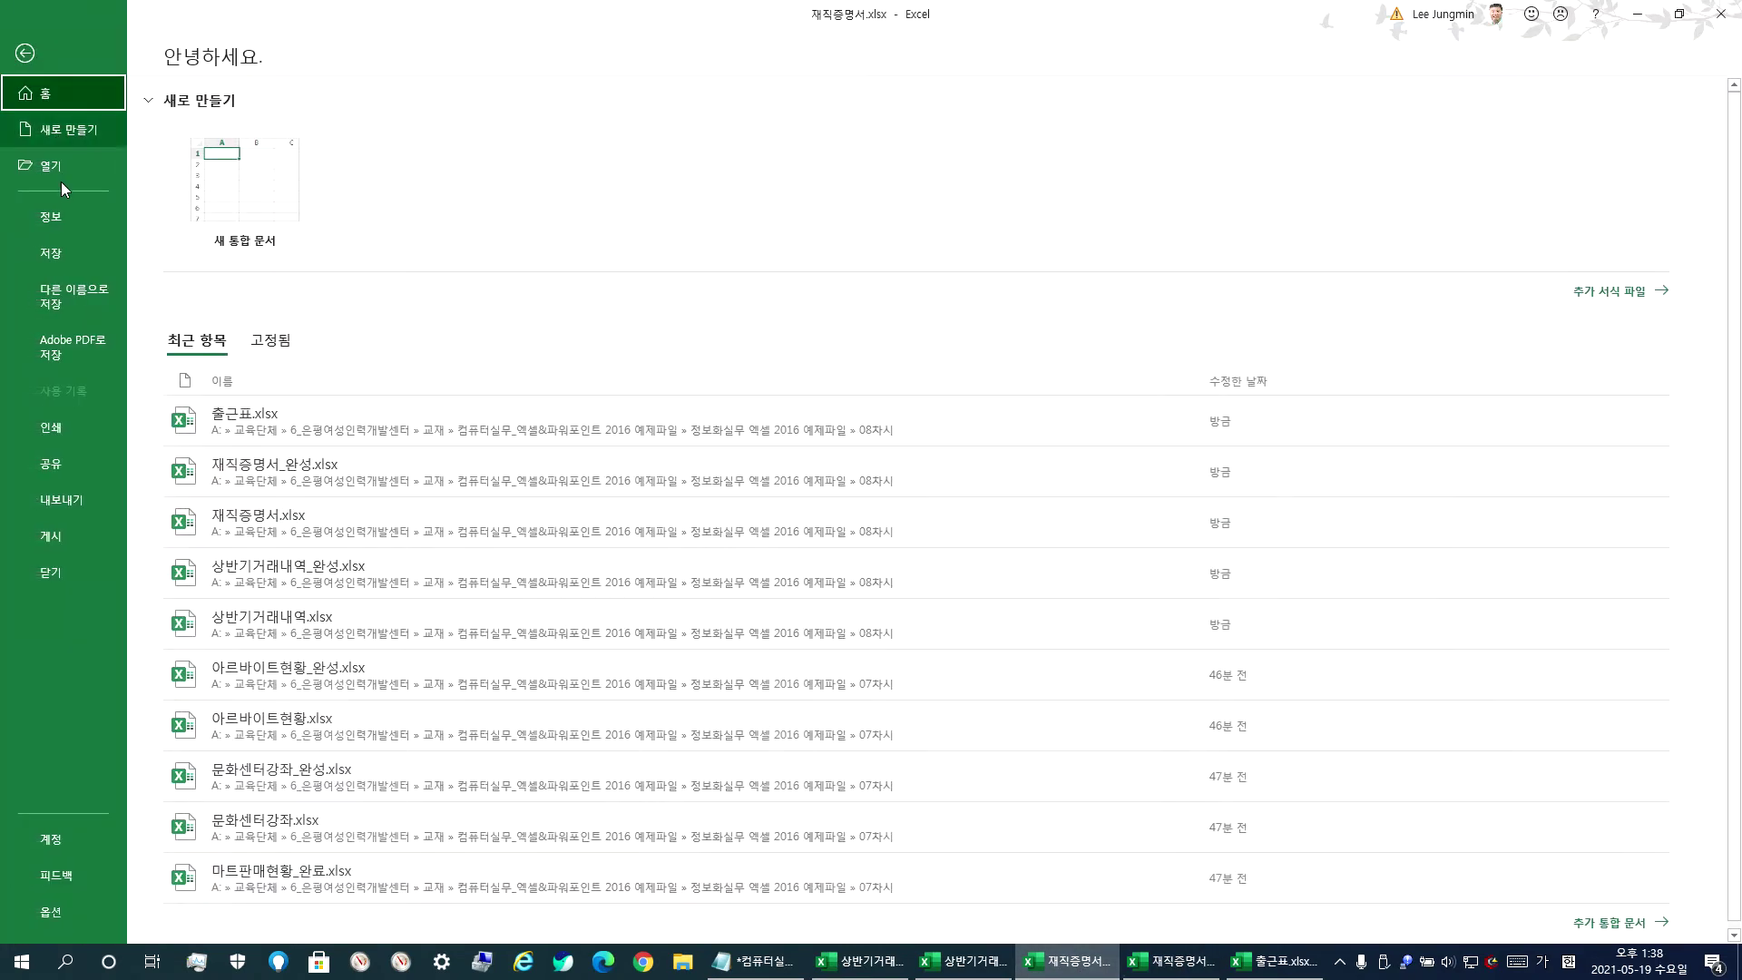
pyautogui.click(51, 431)
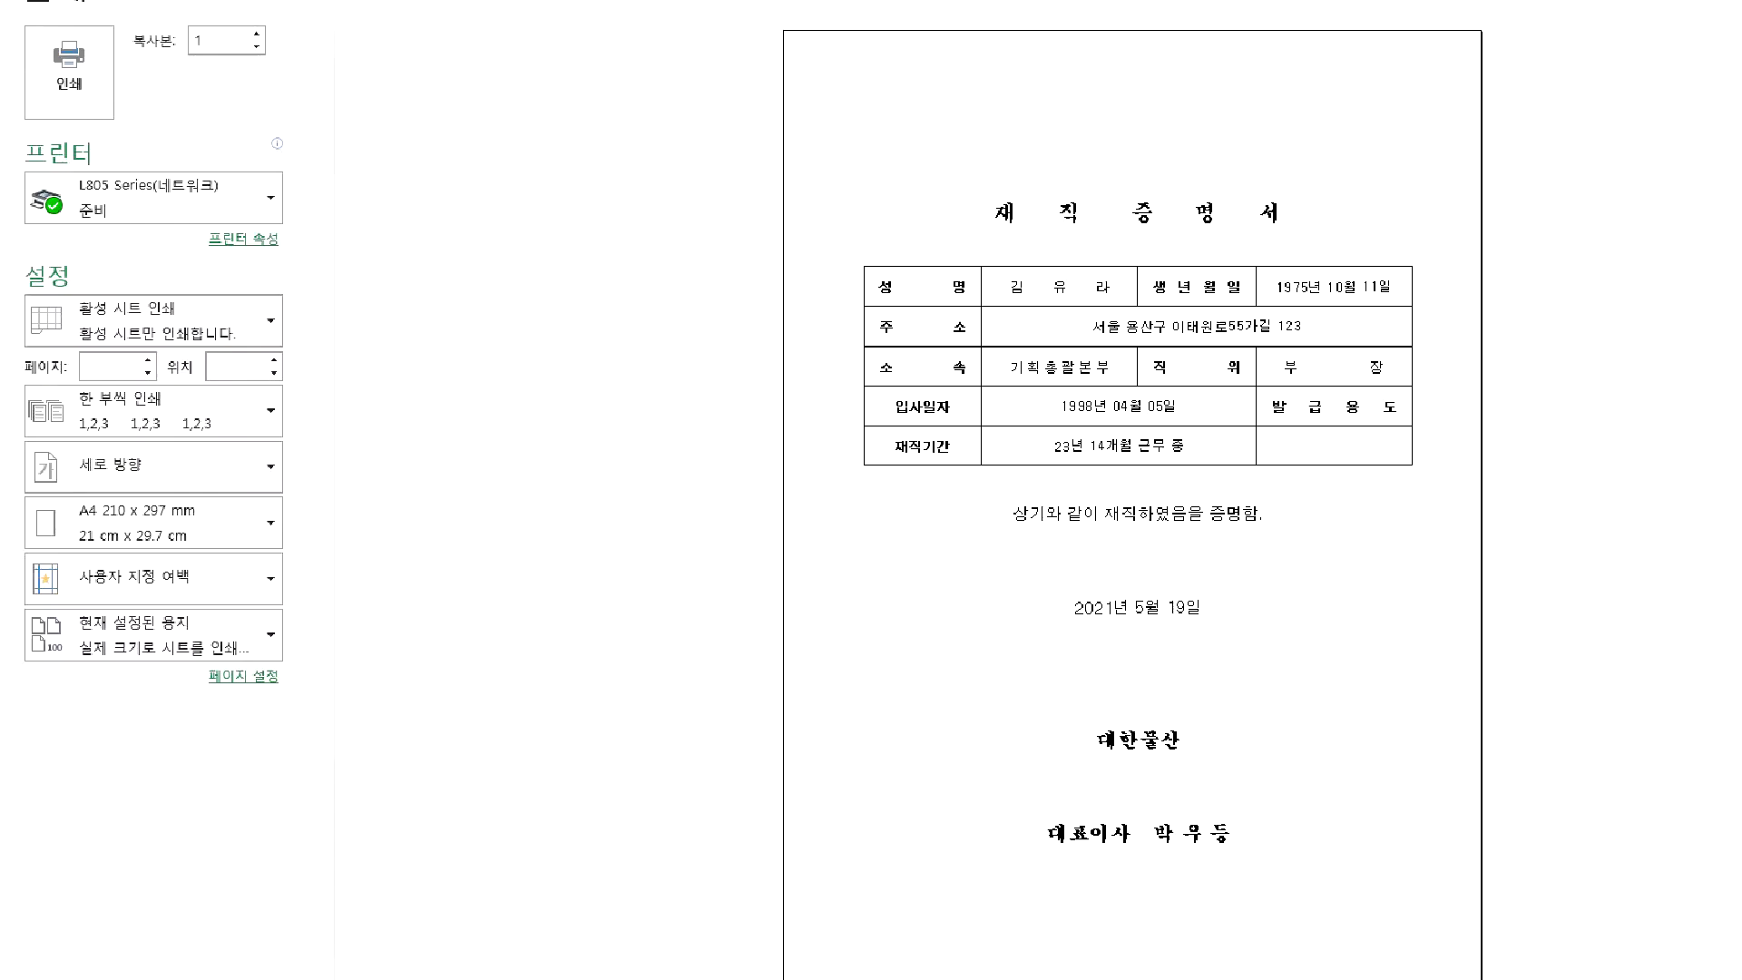
# - Circle the page margins on both sides of the certificate in the magnified print preview, clear the marks and magnify the preview again
pyautogui.moveTo(848, 349)
pyautogui.mouseDown()
pyautogui.moveTo(828, 342)
pyautogui.moveTo(859, 340)
pyautogui.mouseUp()
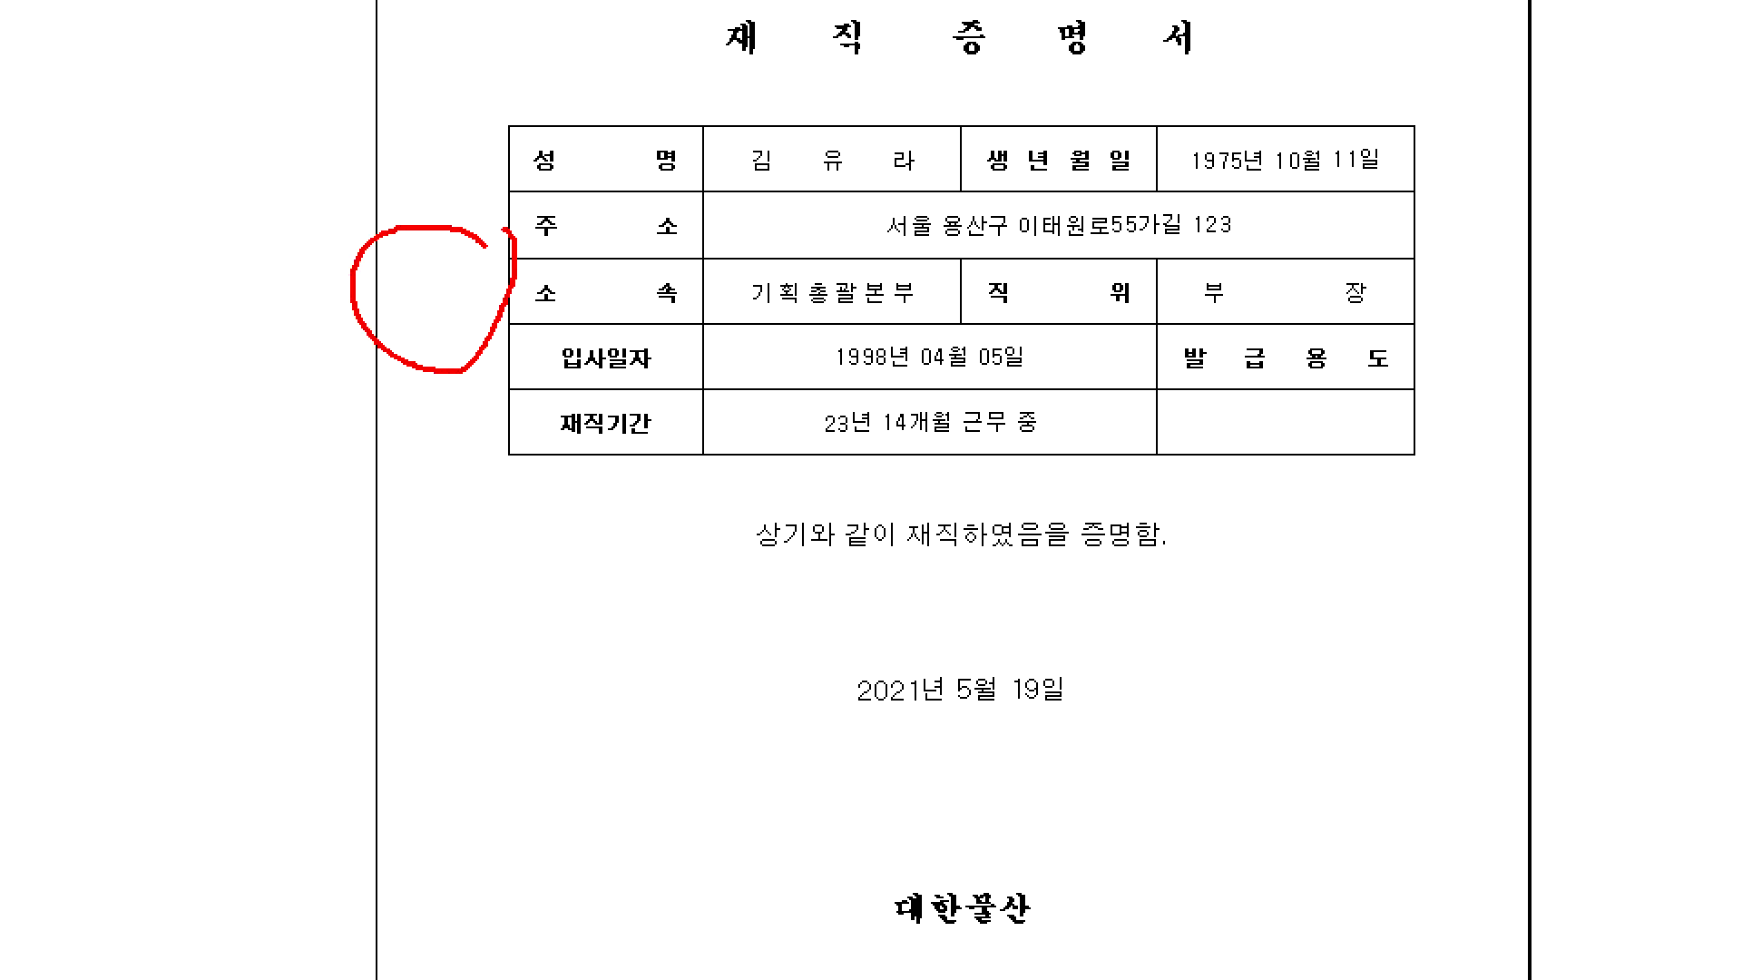
pyautogui.moveTo(1255, 234)
pyautogui.mouseDown()
pyautogui.moveTo(1141, 294)
pyautogui.moveTo(1325, 277)
pyautogui.moveTo(1259, 222)
pyautogui.mouseUp()
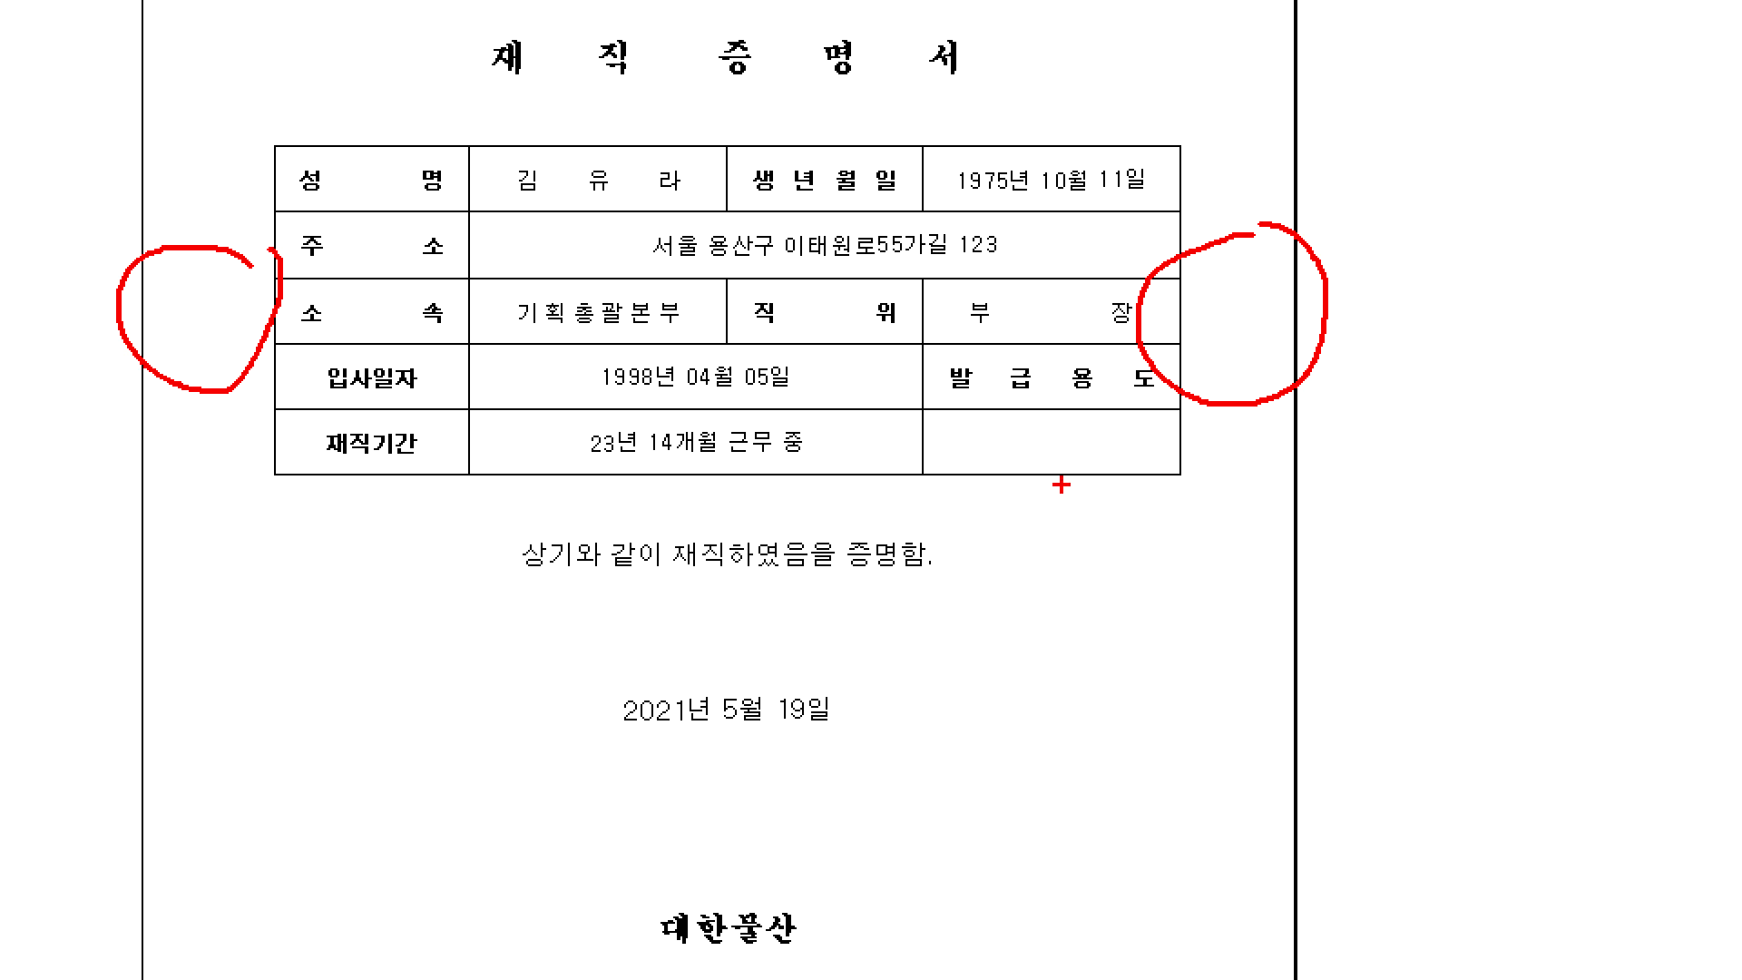
pyautogui.press('Escape')
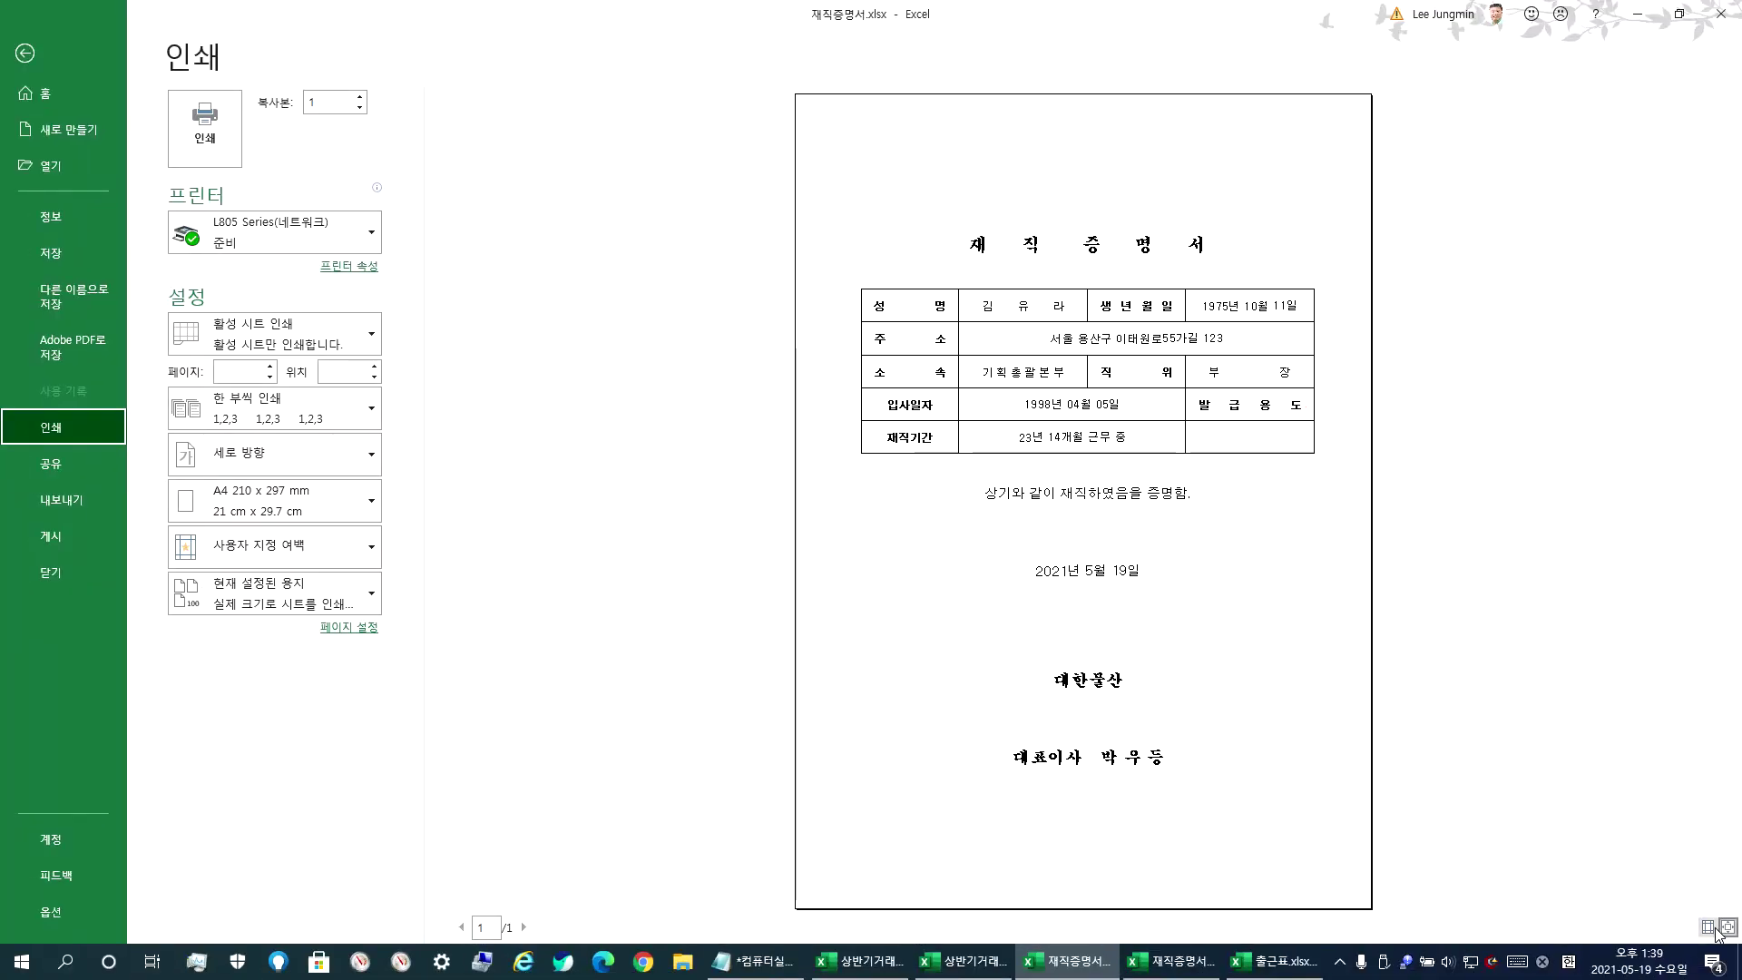
pyautogui.hotkey('ctrl', '1')
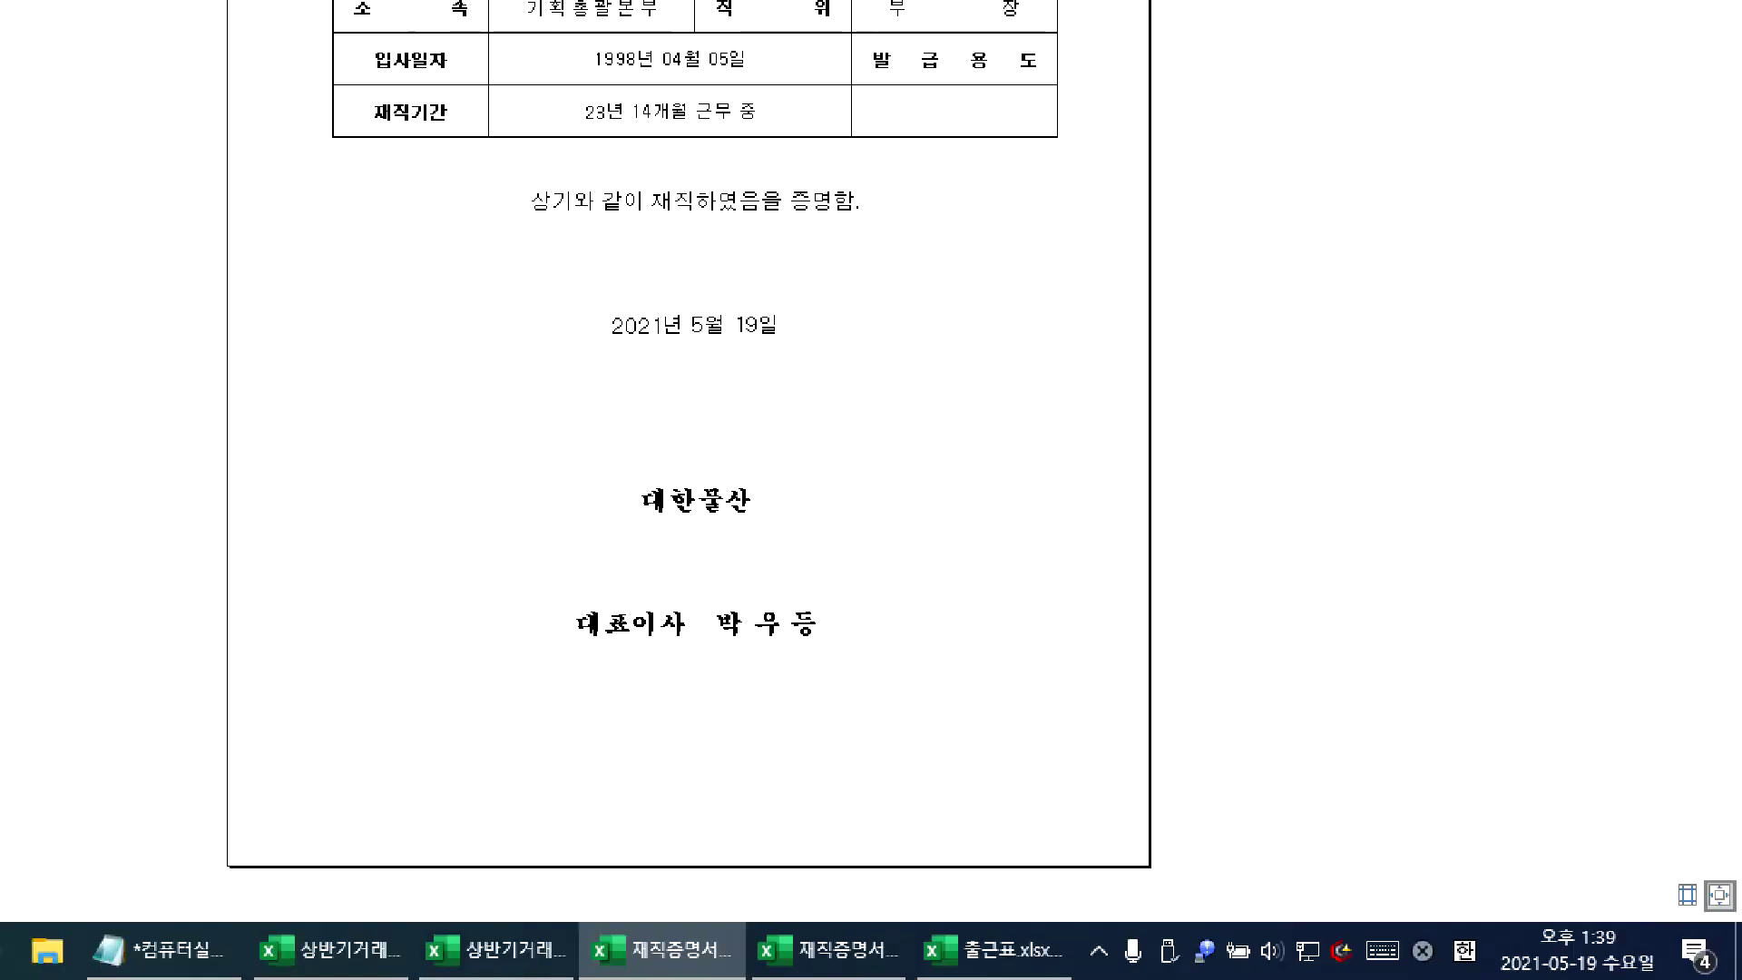
# - Show the margin guides in the whole-page print preview, return to the 경력증명서 sheet and narrow column A
pyautogui.click(1727, 927)
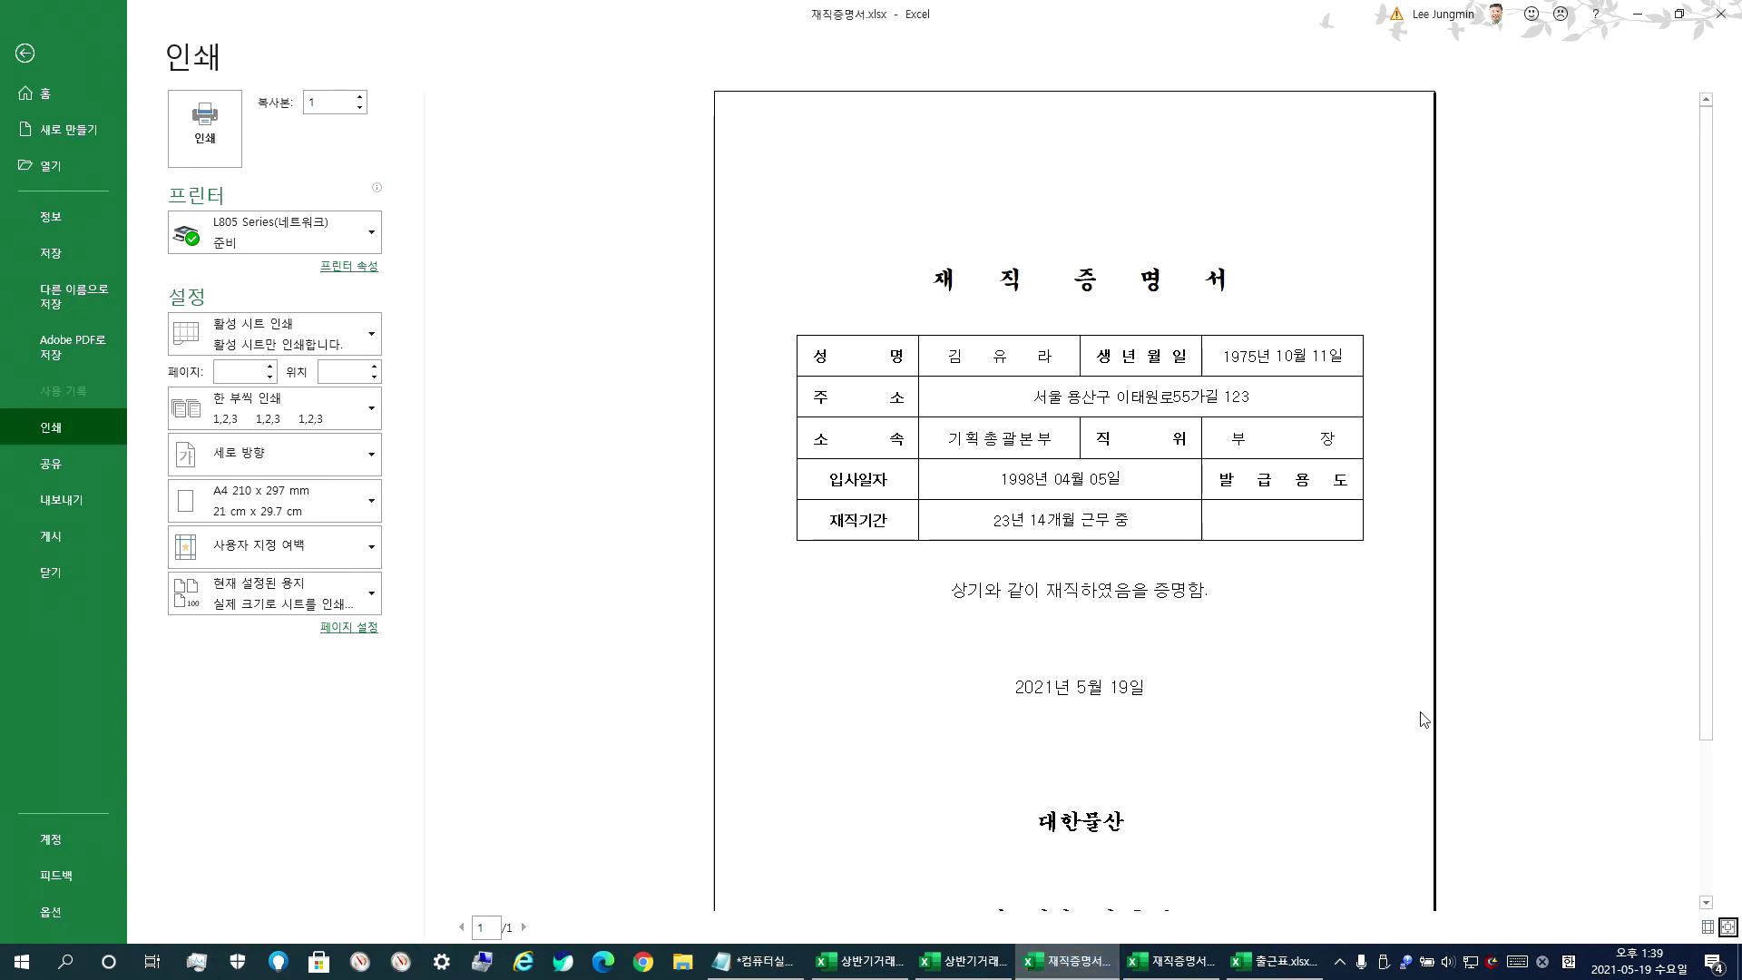
pyautogui.click(1726, 927)
pyautogui.click(1709, 927)
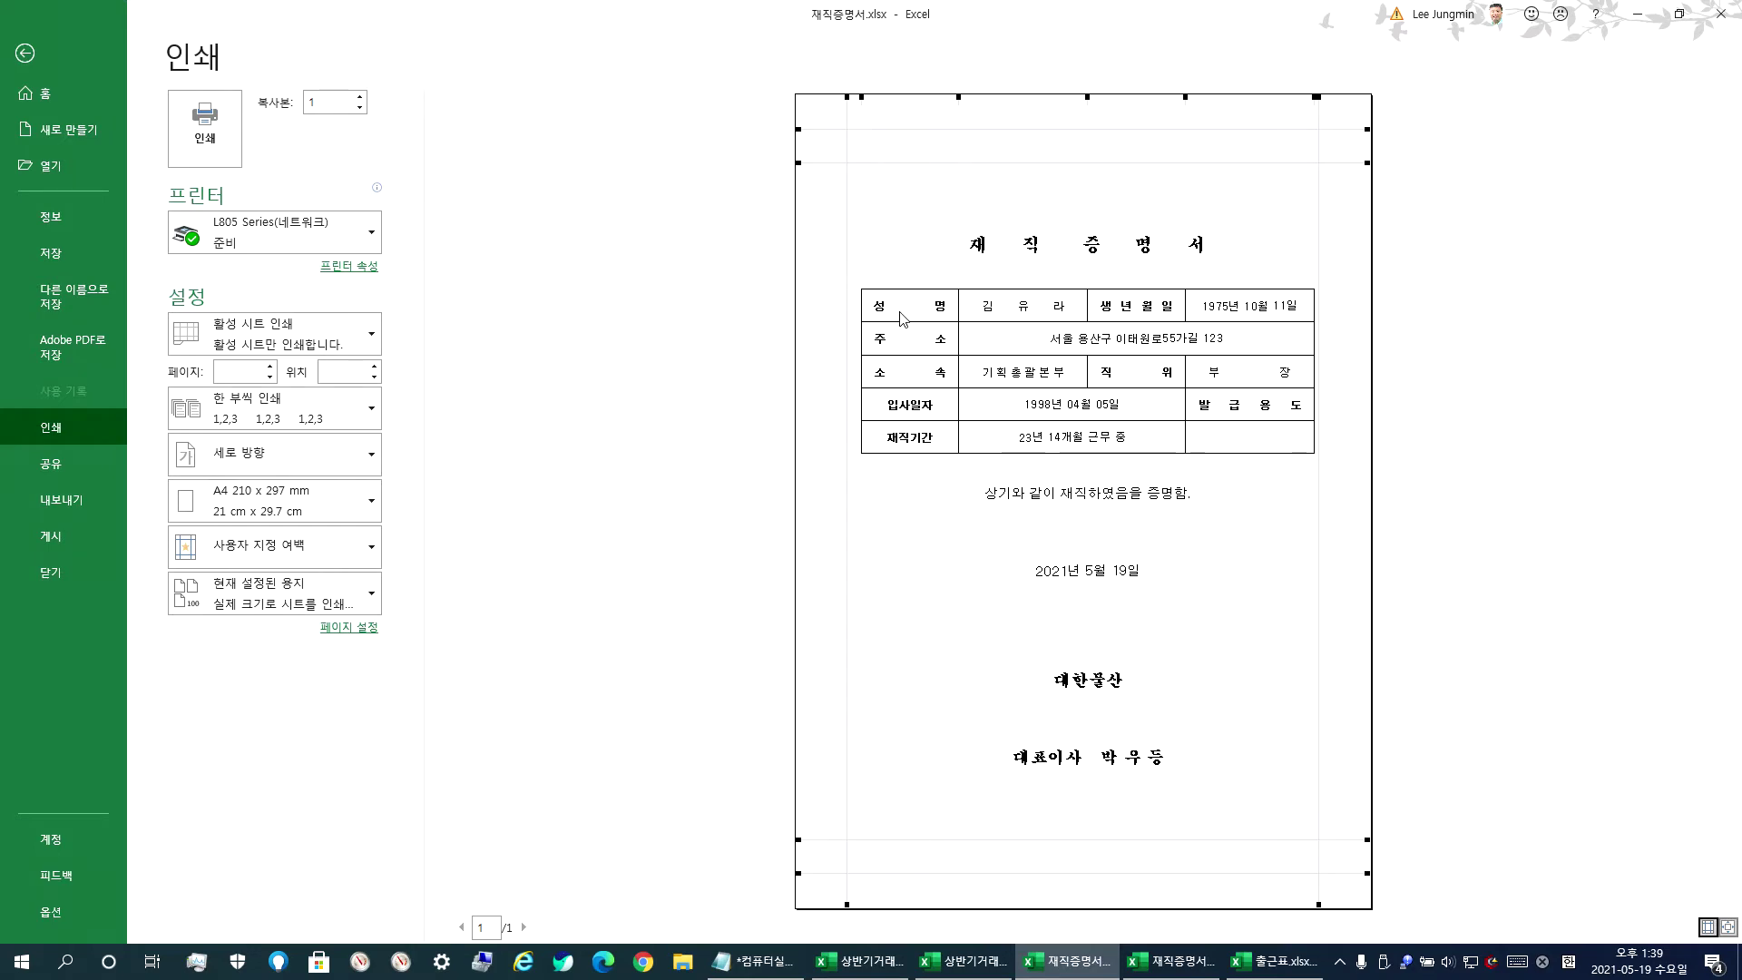
pyautogui.click(25, 54)
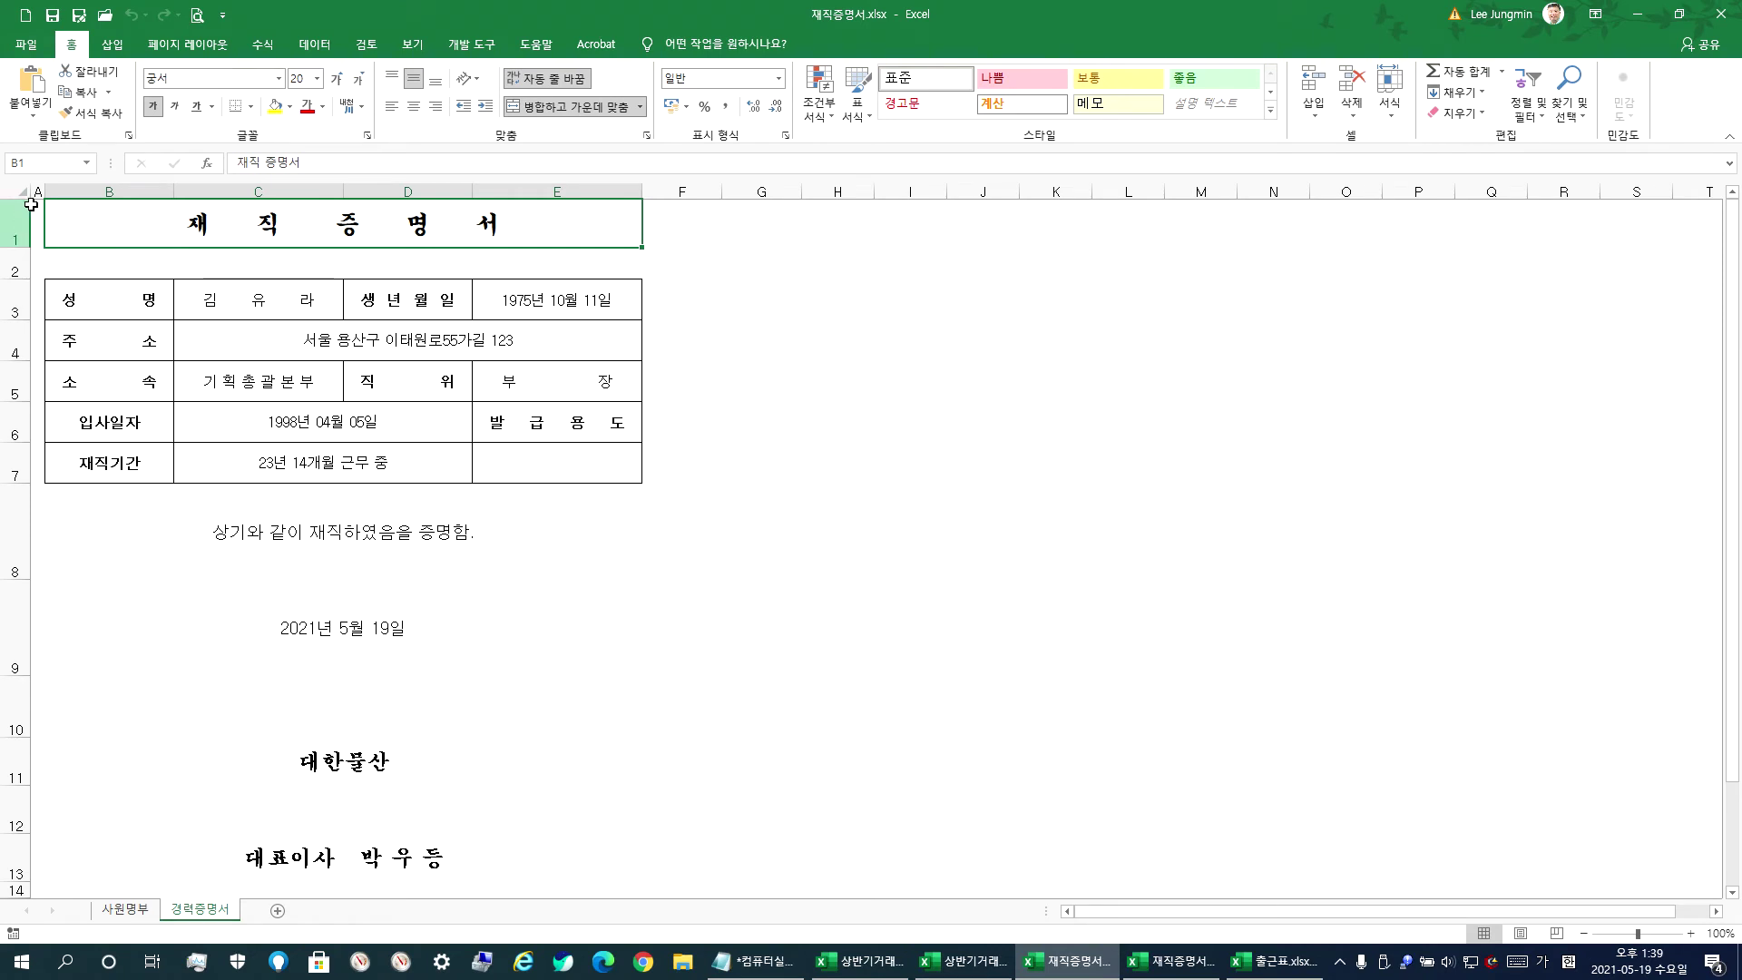
pyautogui.moveTo(43, 191); pyautogui.dragTo(33, 191)
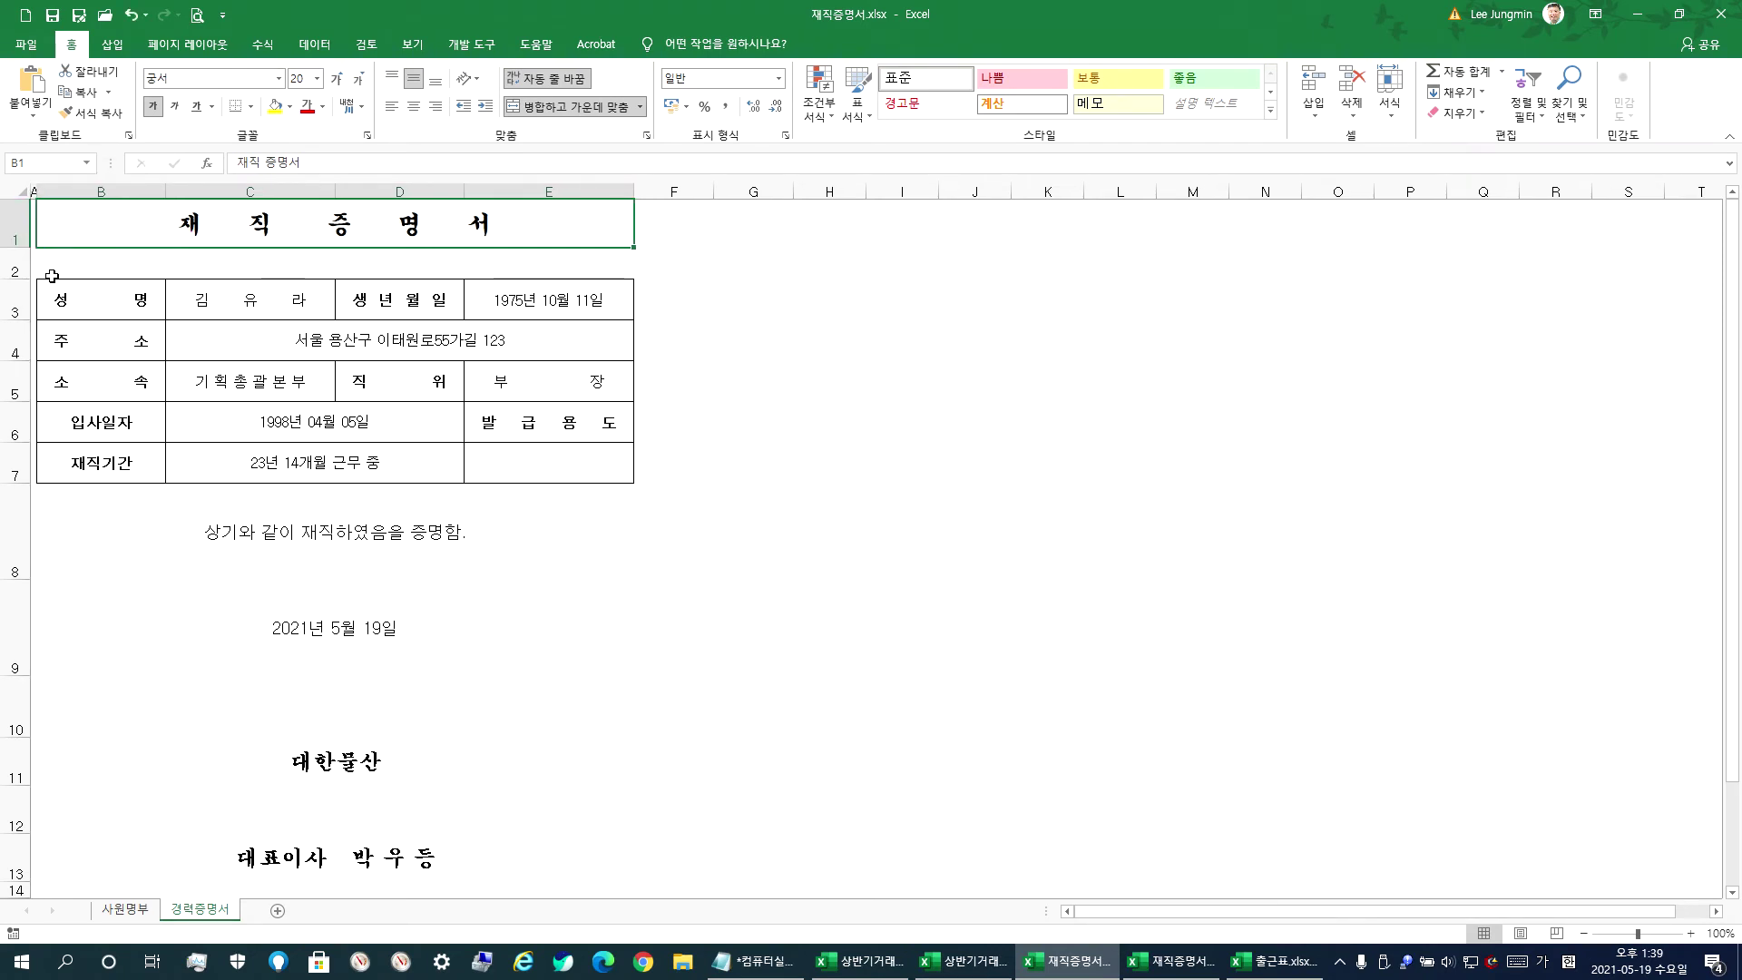
pyautogui.click(26, 16)
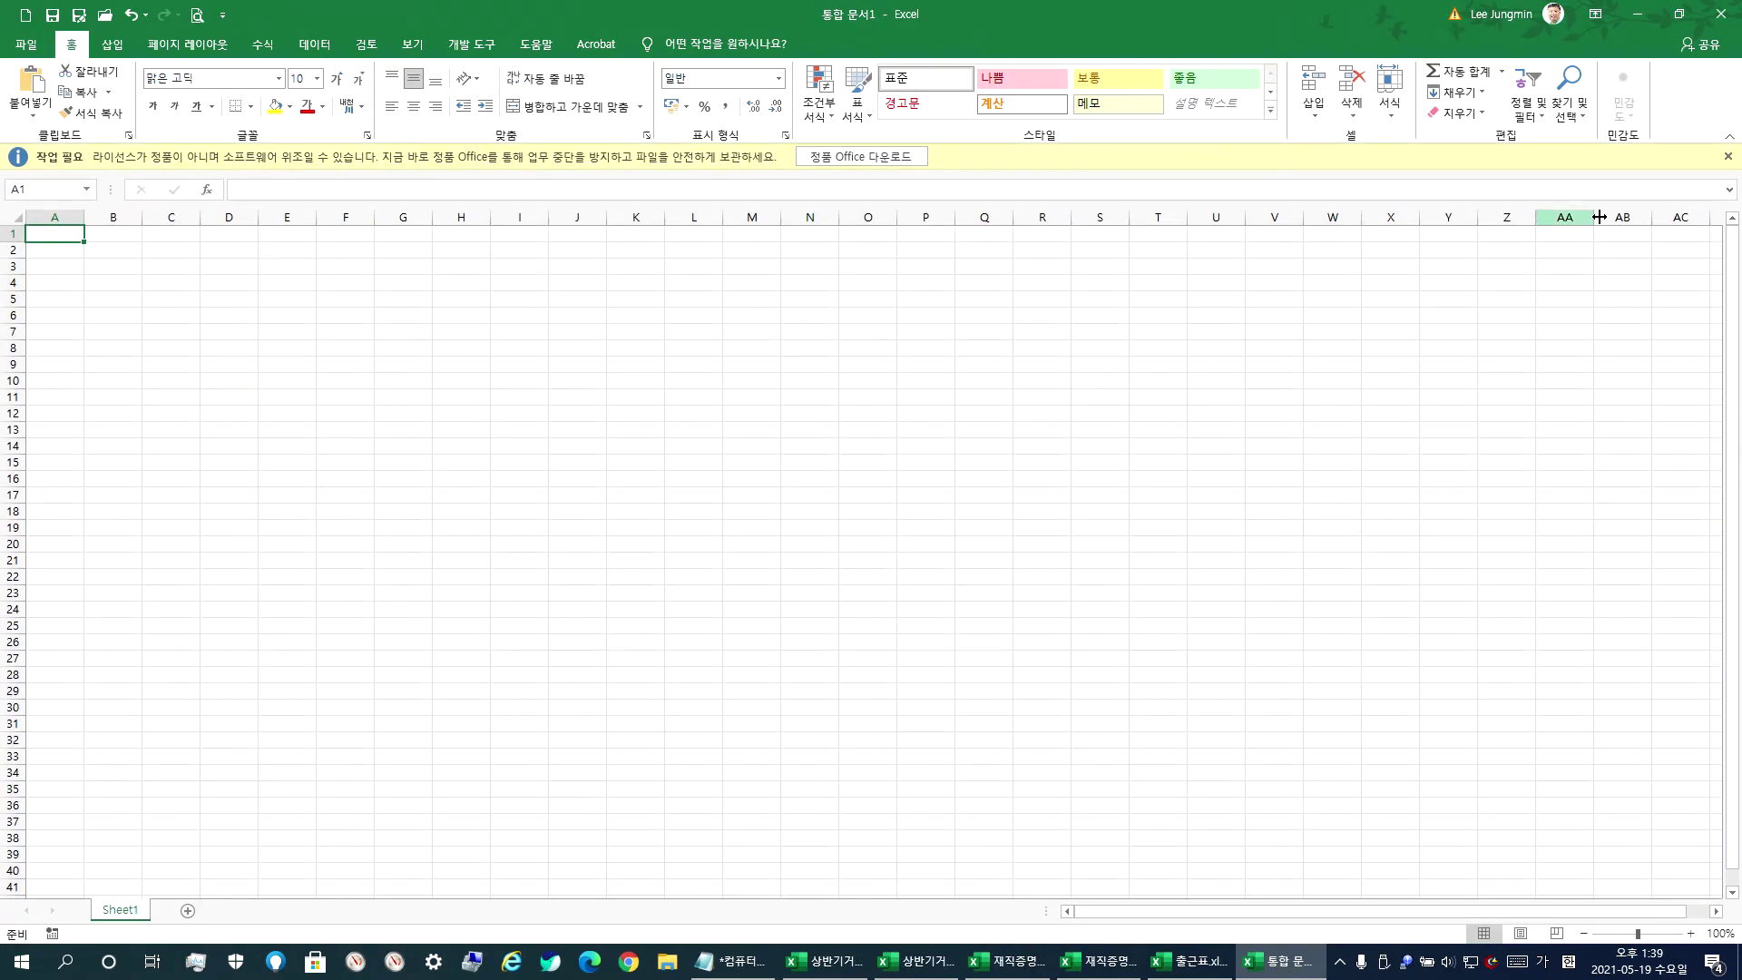
pyautogui.click(1727, 156)
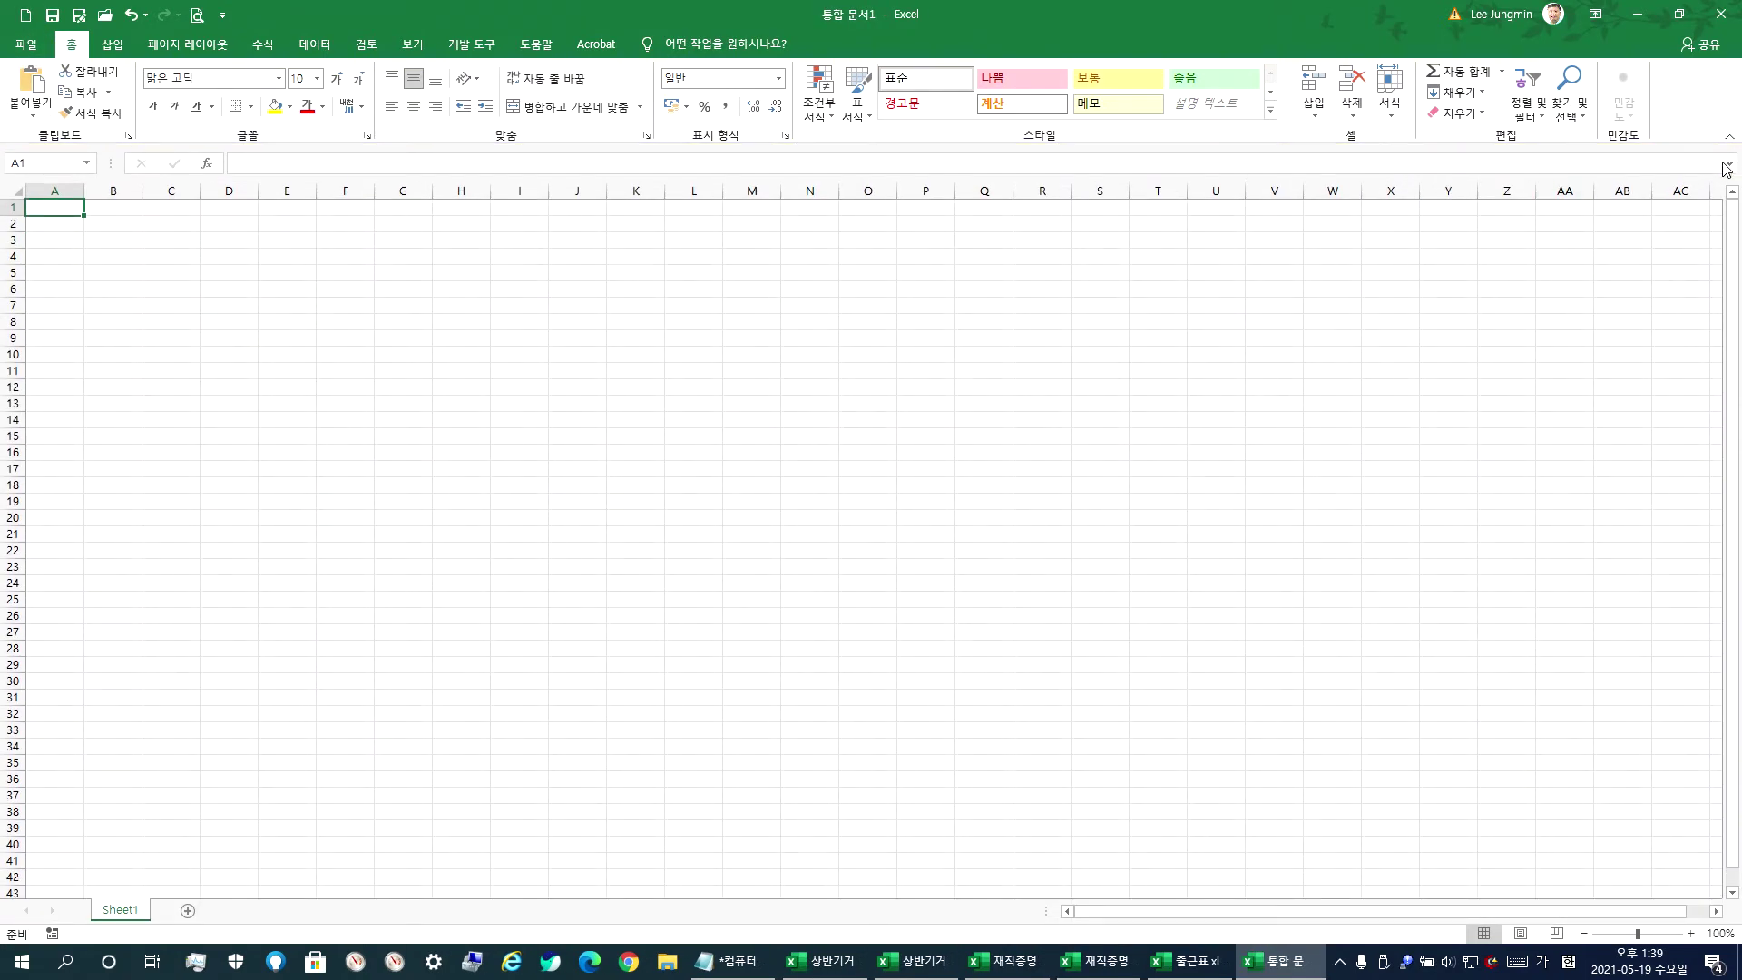
pyautogui.click(1720, 14)
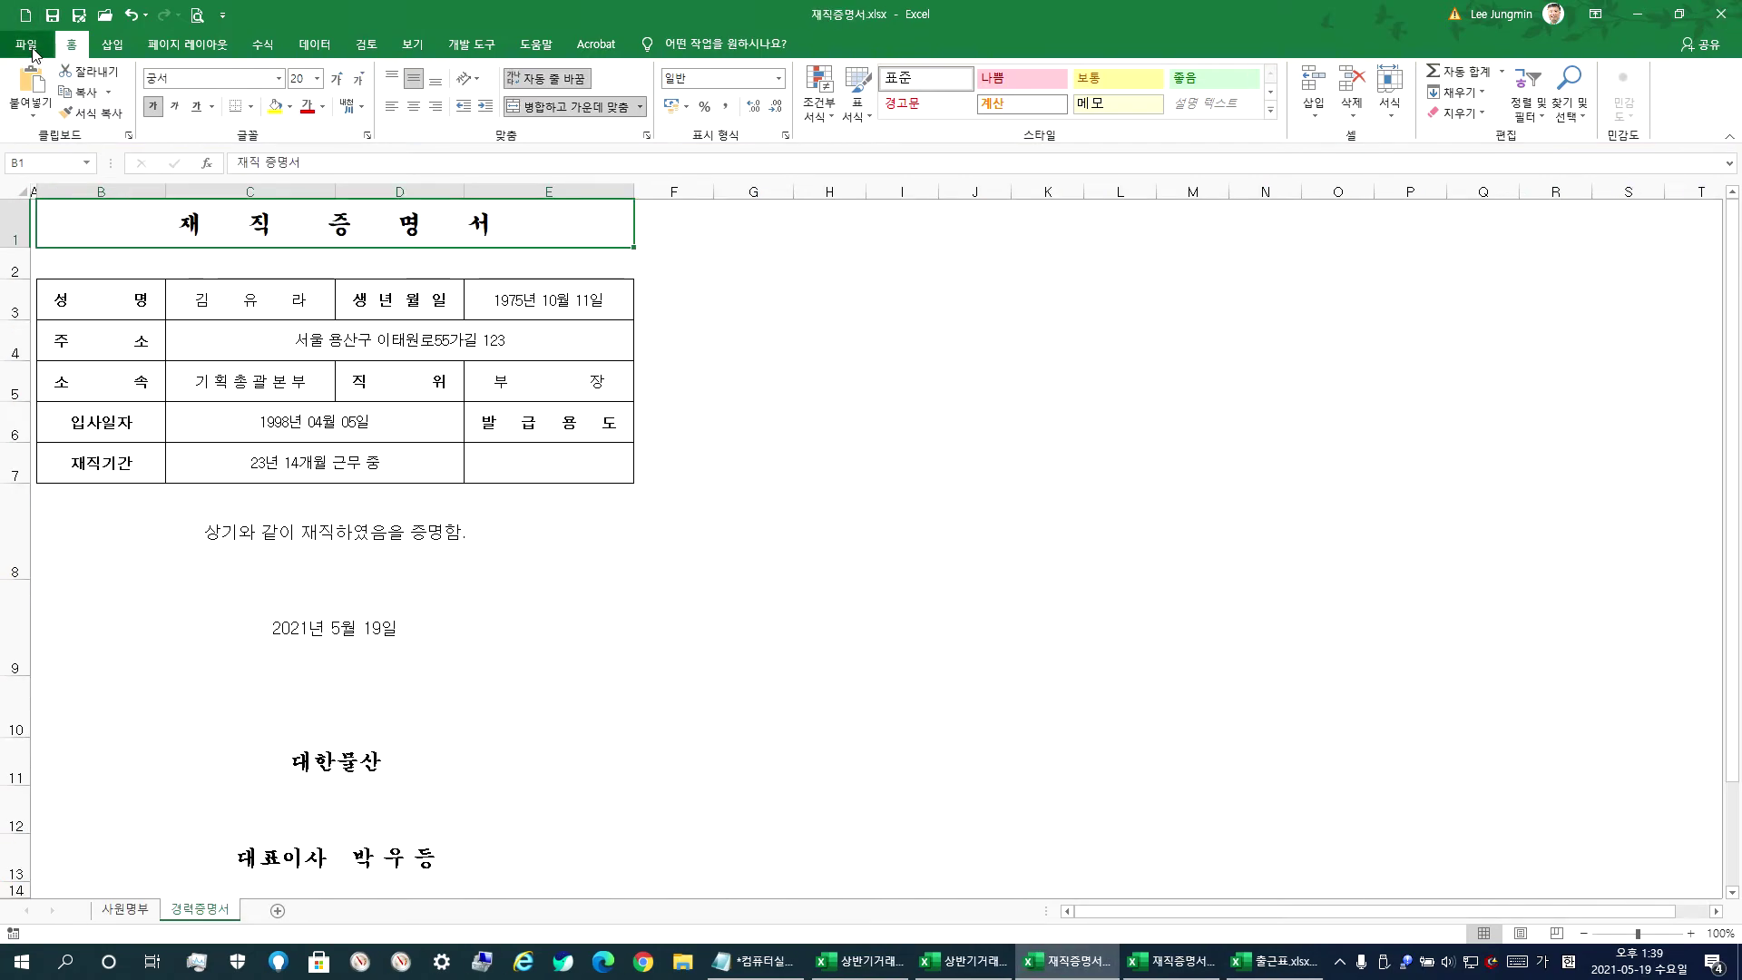
# - Reopen the print preview of the certificate sheet and hide the margin guides
pyautogui.click(26, 43)
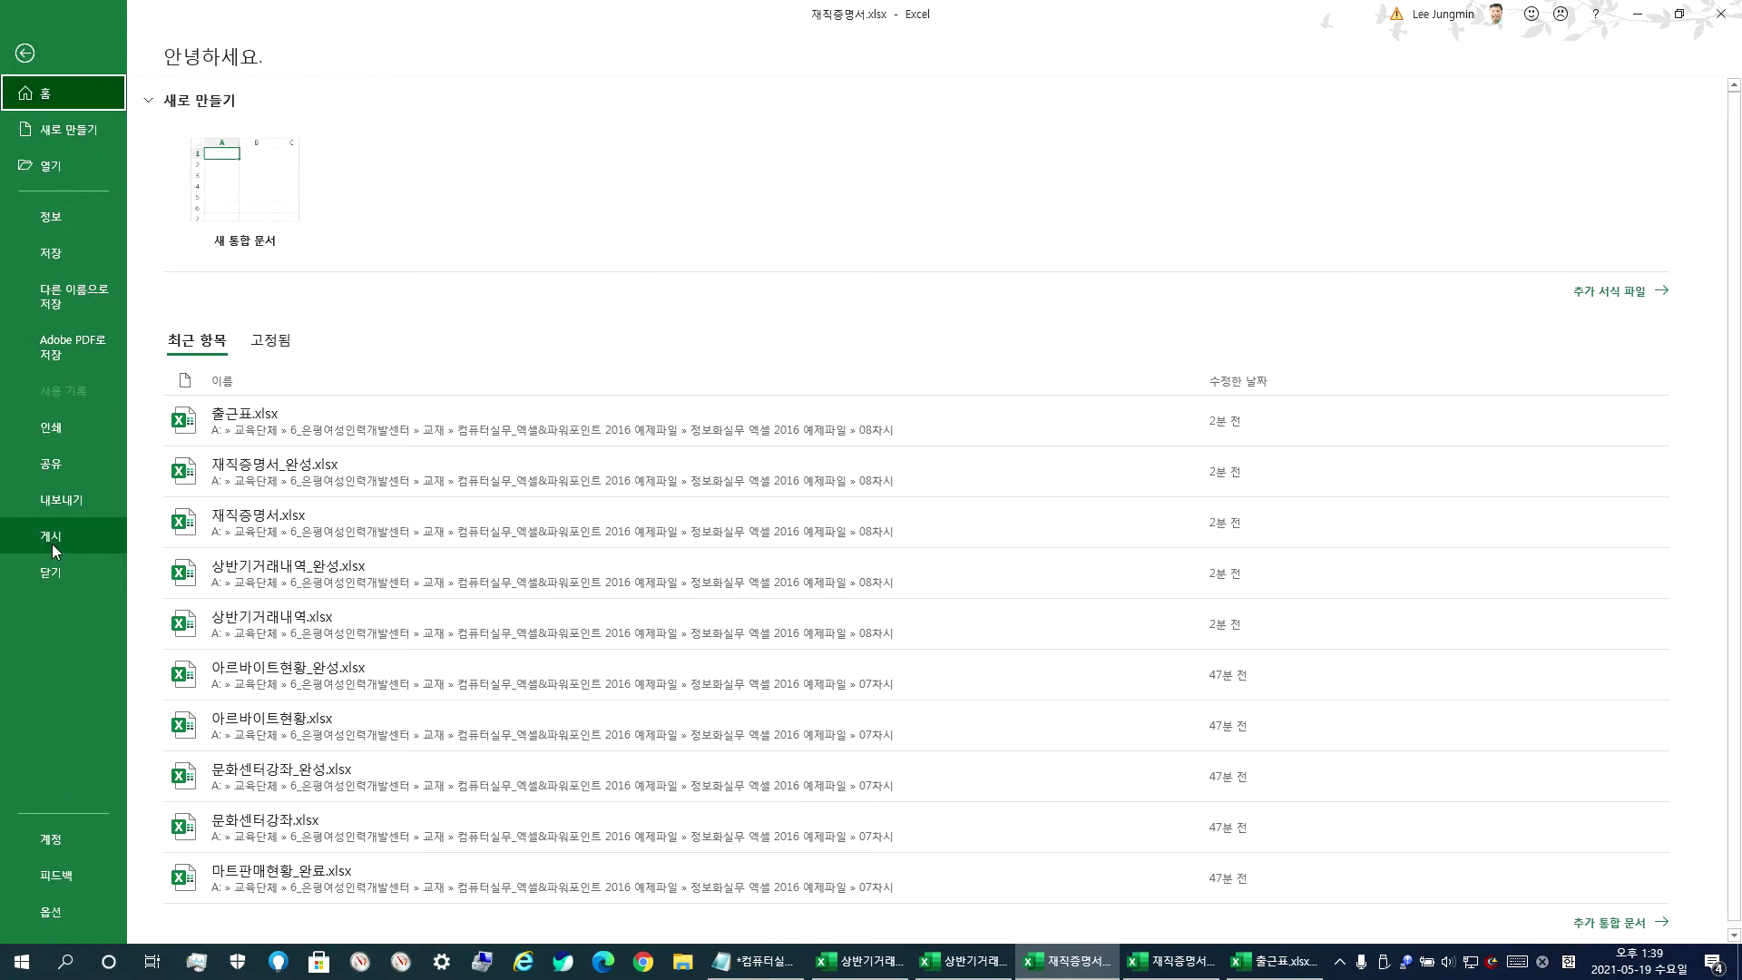
pyautogui.click(51, 432)
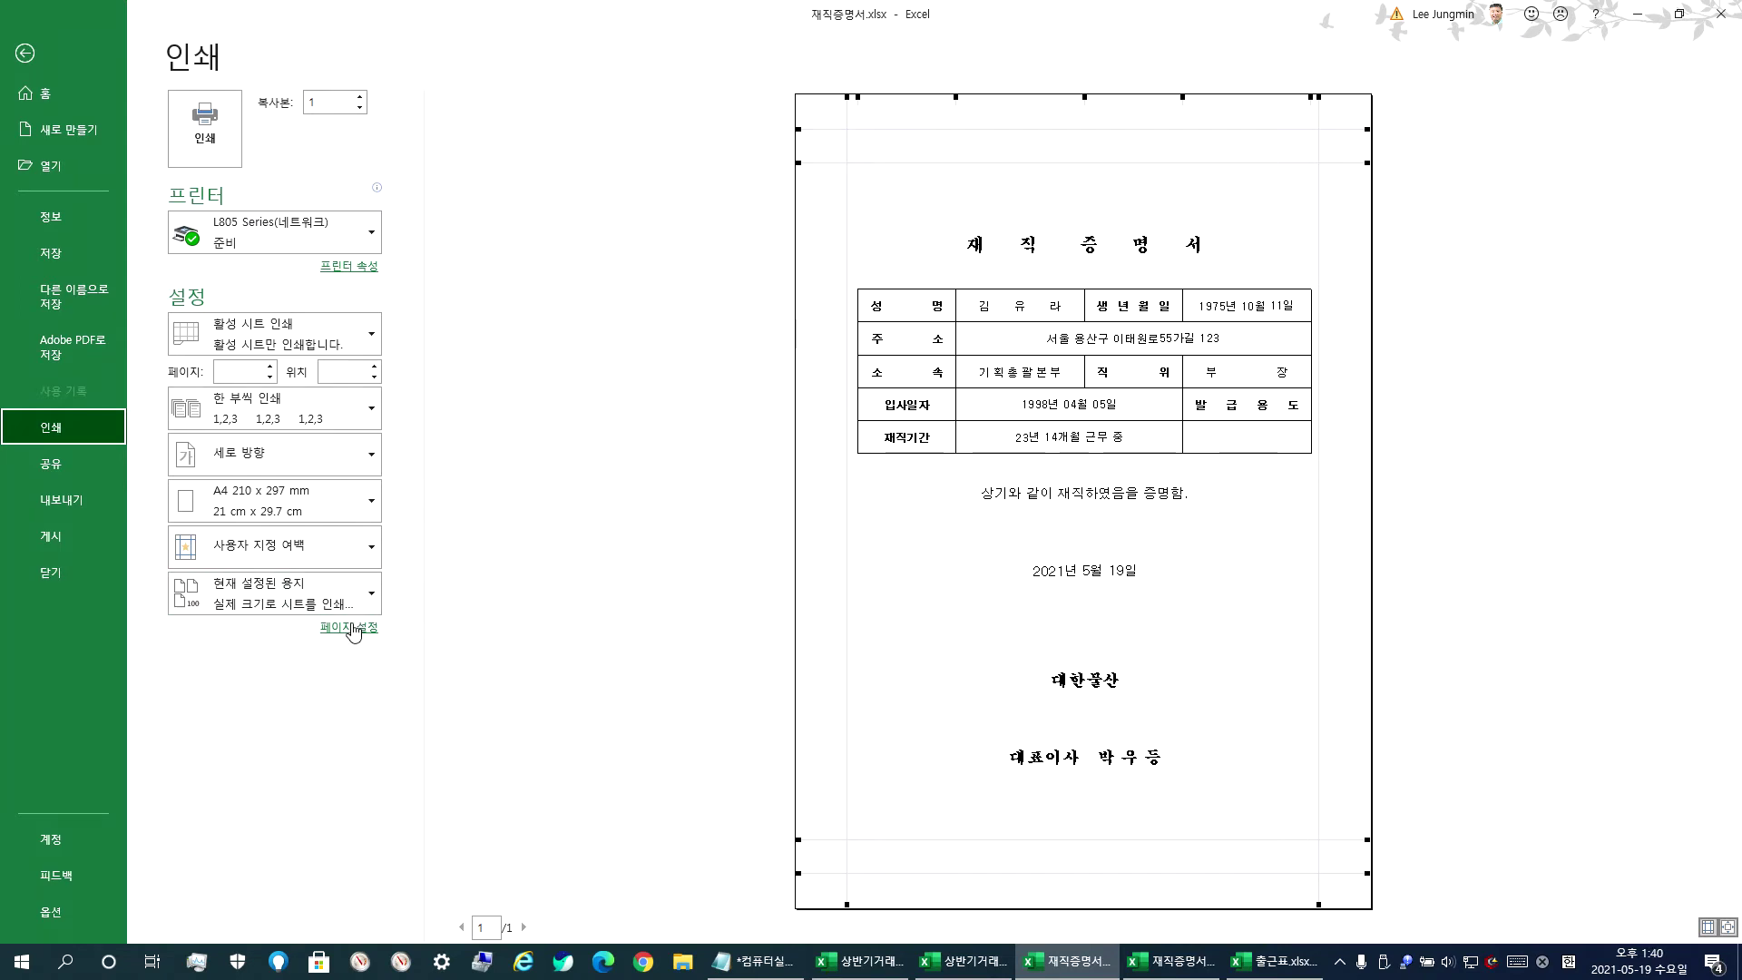
pyautogui.click(1708, 926)
# - Circle the left margin setting in the page setup and turn off horizontal and vertical centring on the page
pyautogui.click(377, 626)
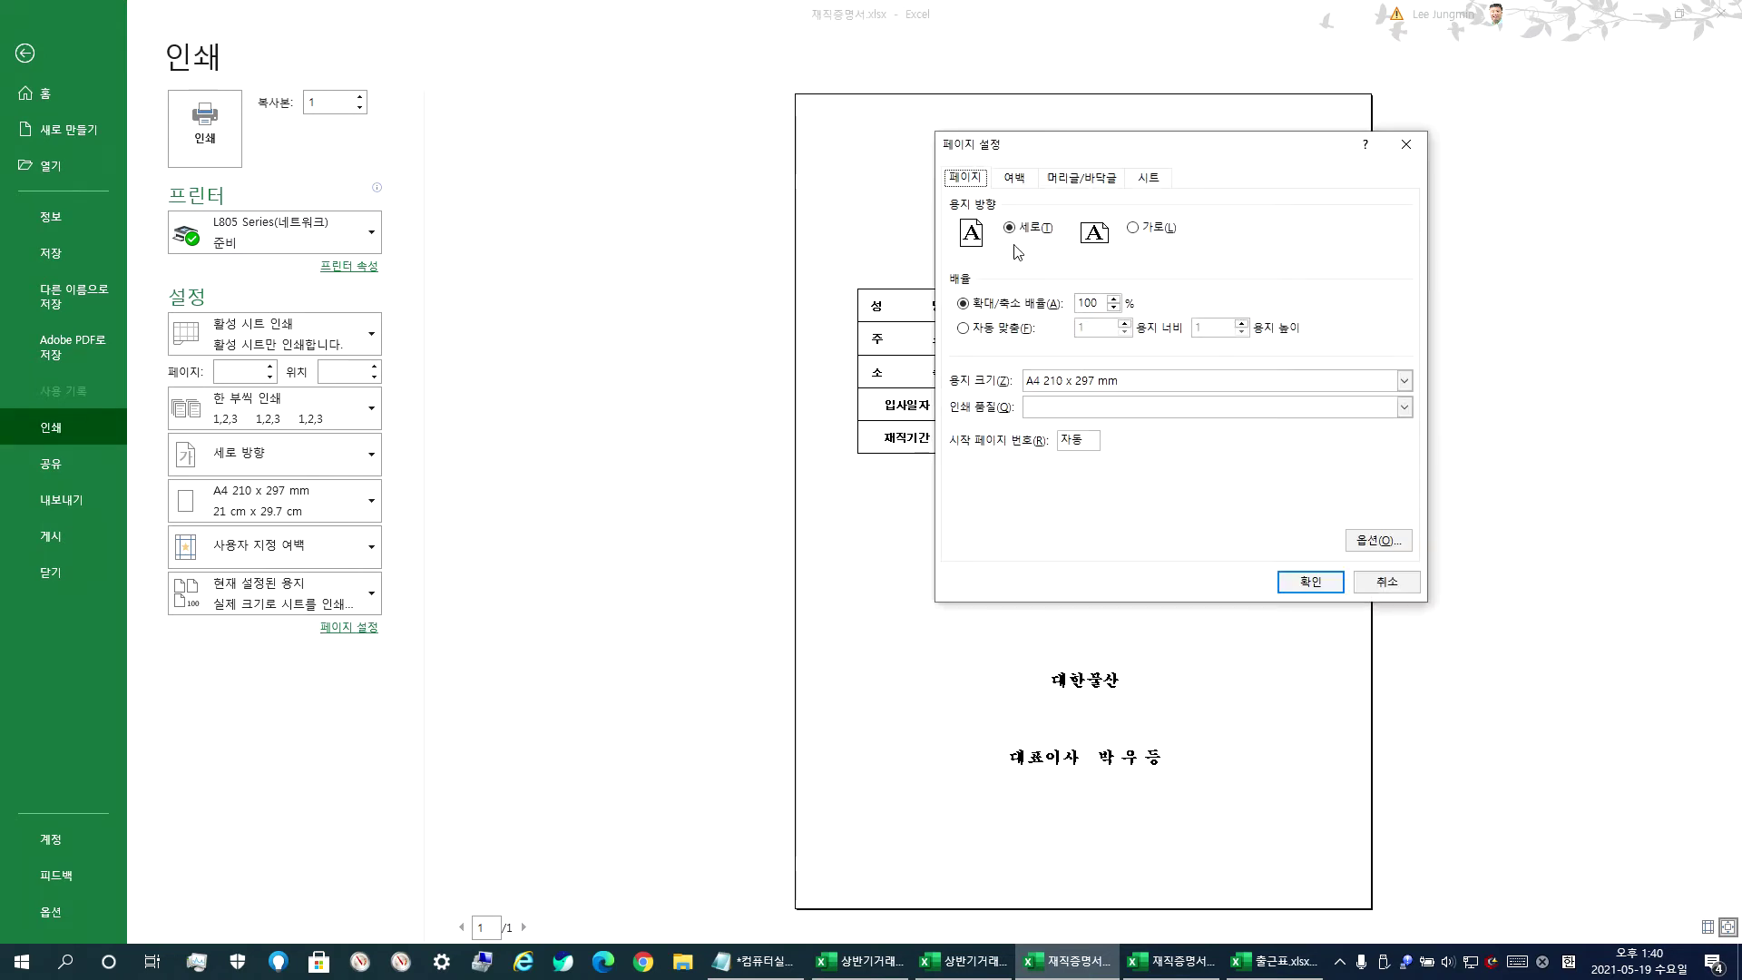
pyautogui.click(1013, 179)
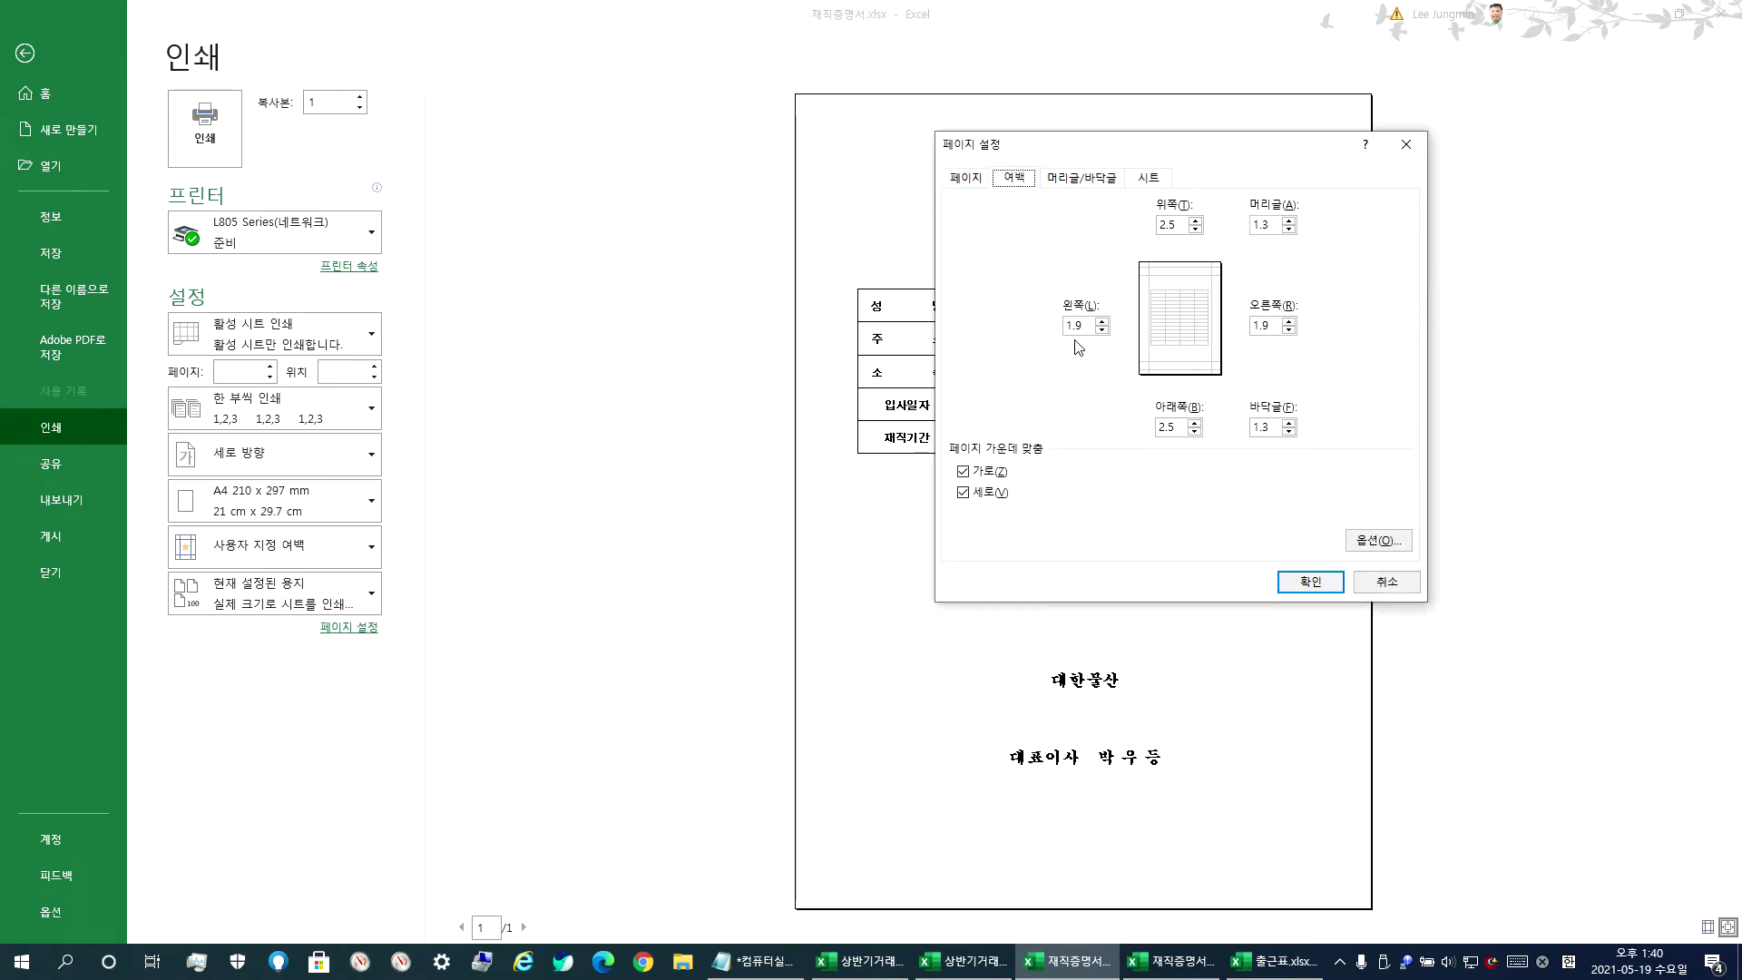
pyautogui.moveTo(1091, 327); pyautogui.dragTo(1018, 317)
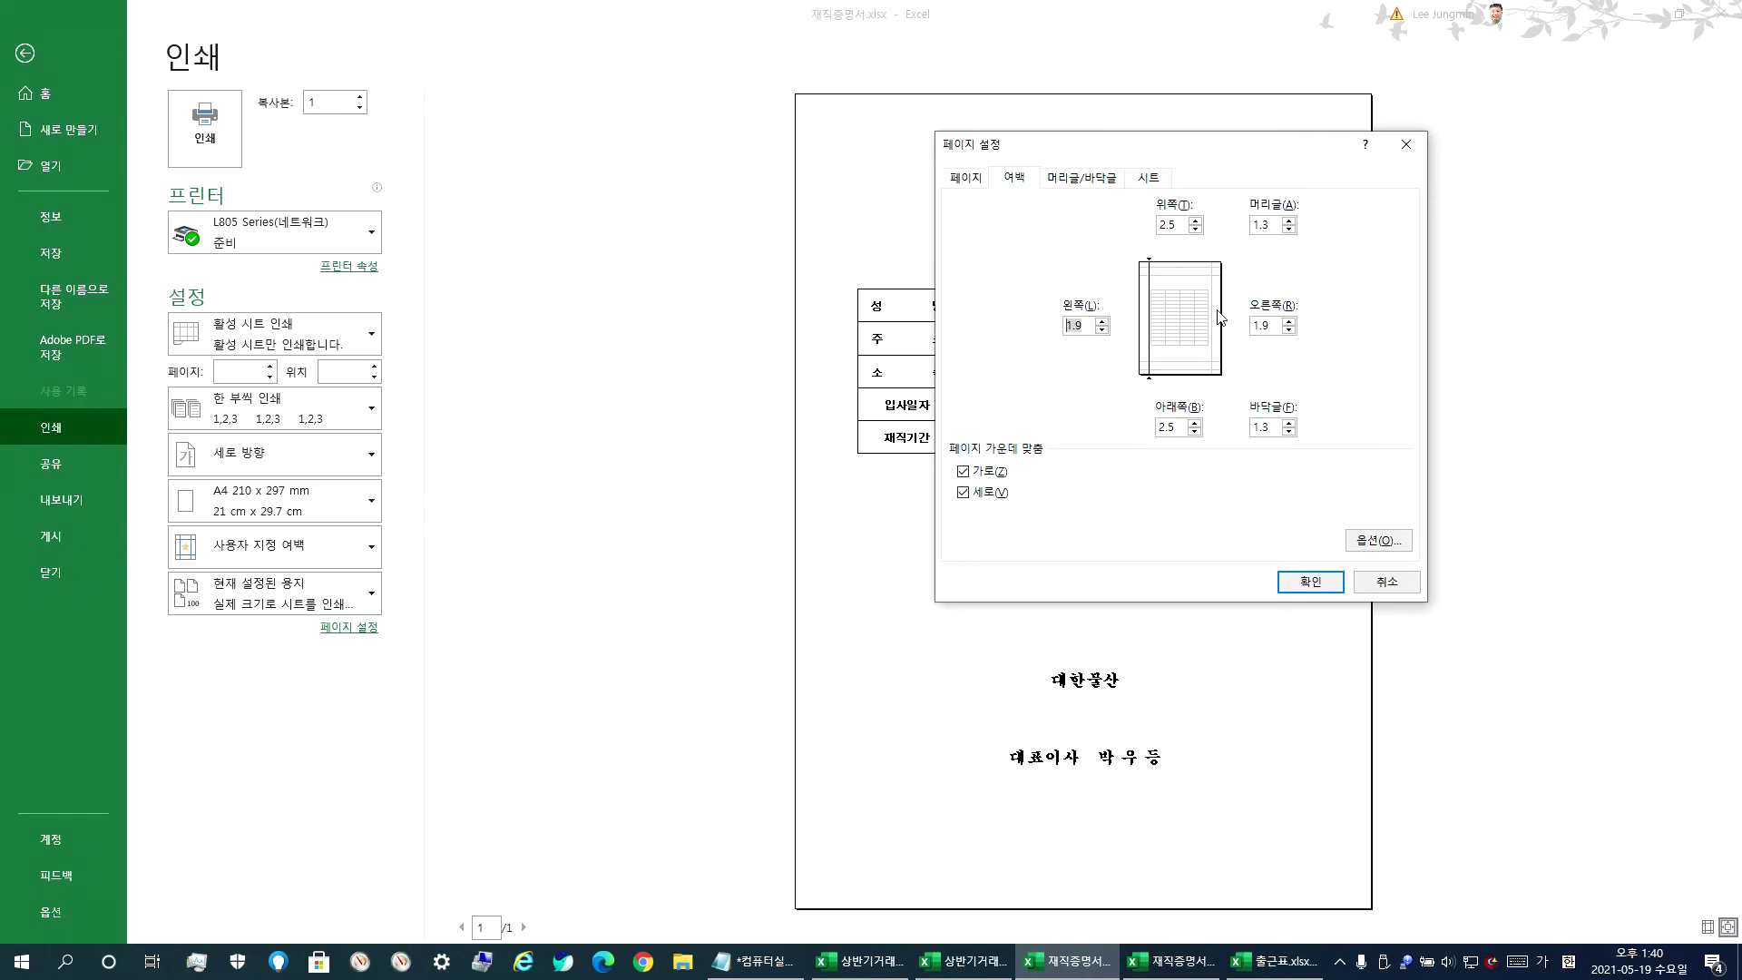
pyautogui.moveTo(1271, 325); pyautogui.dragTo(1250, 325)
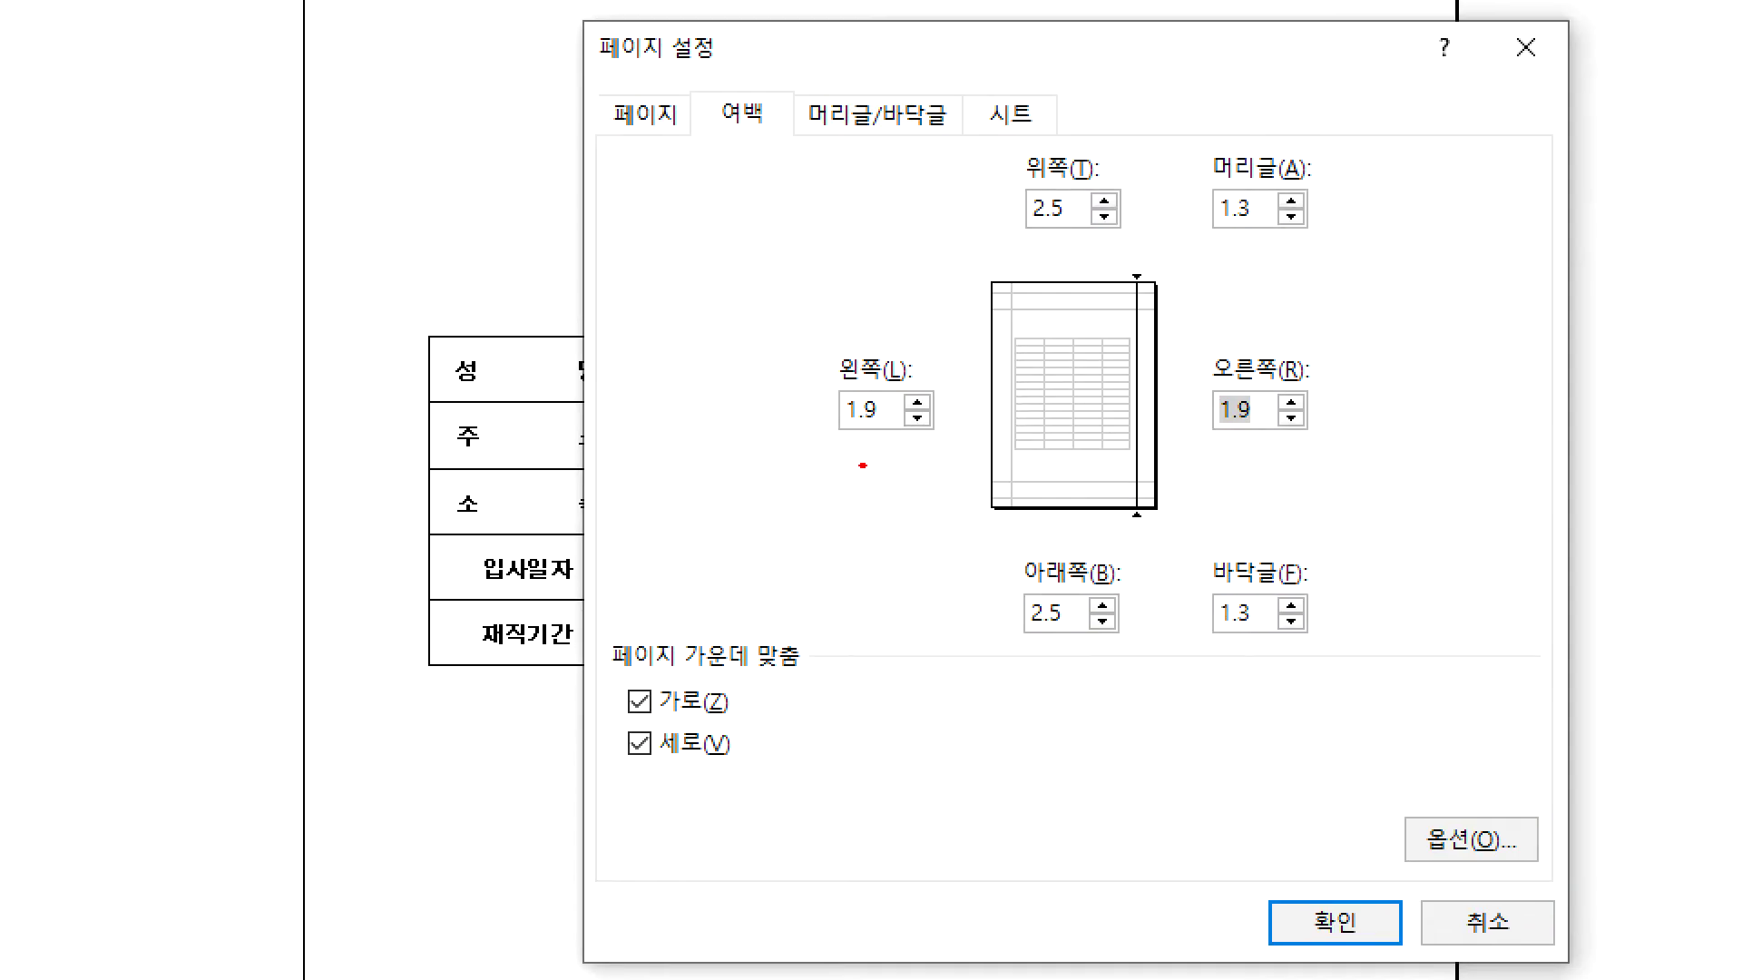
pyautogui.moveTo(861, 465)
pyautogui.mouseDown()
pyautogui.moveTo(871, 346)
pyautogui.moveTo(873, 505)
pyautogui.mouseUp()
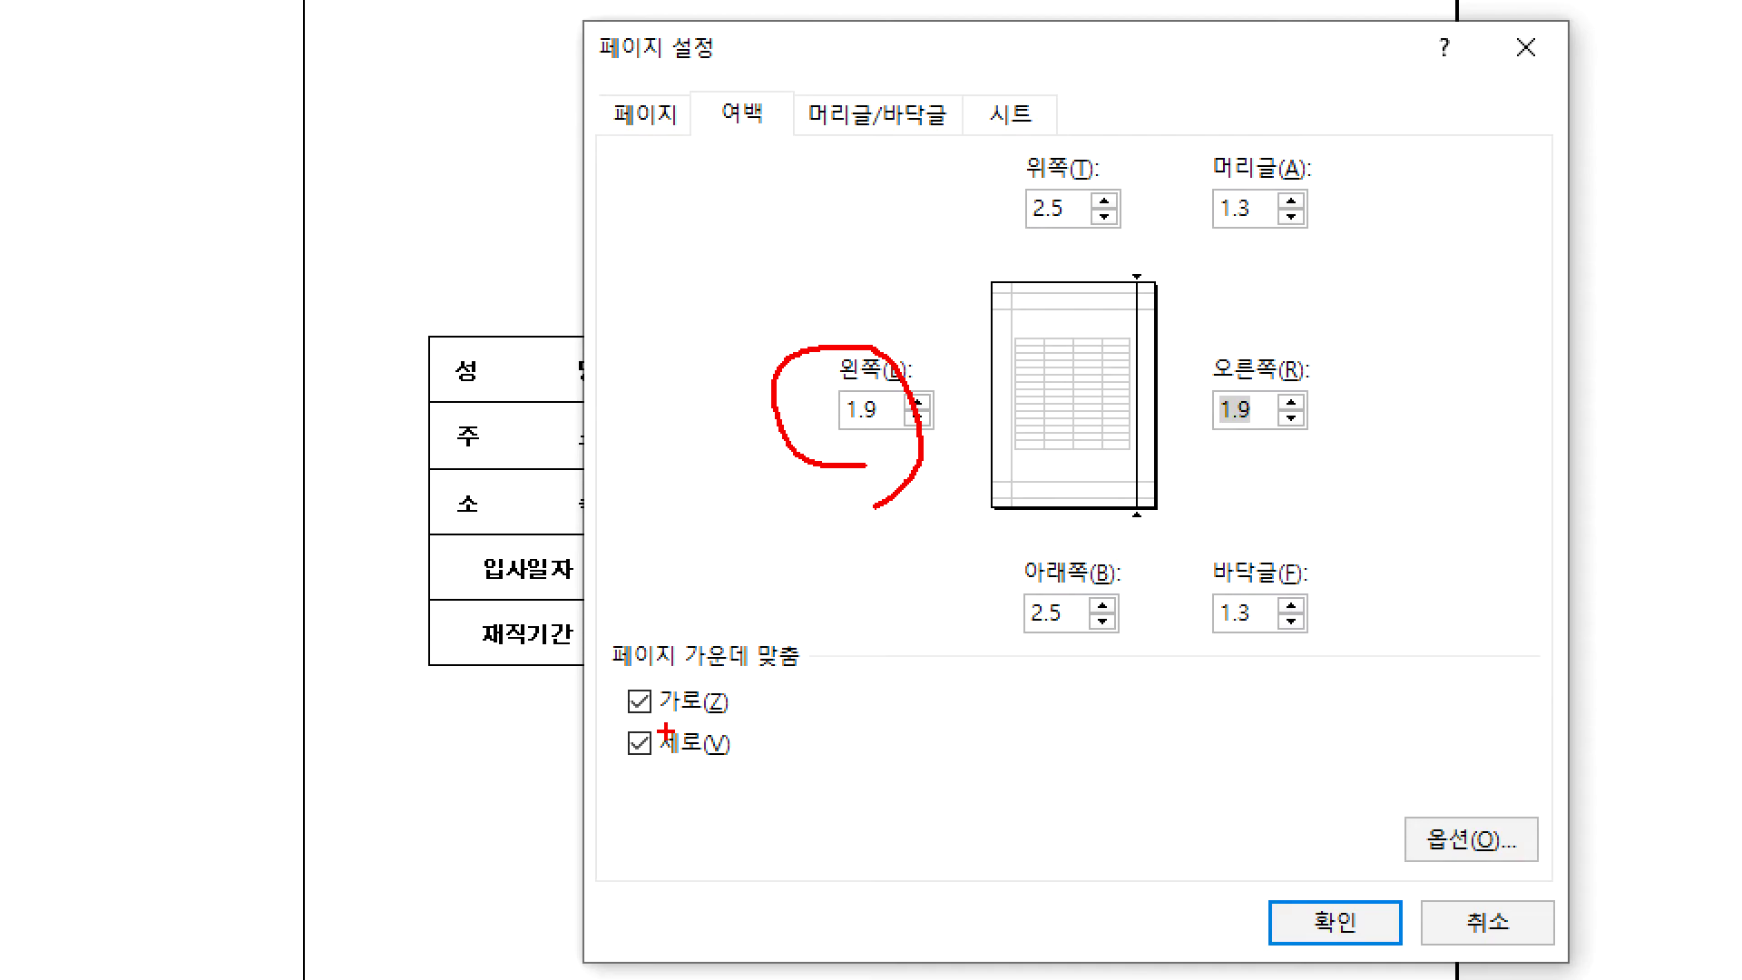
pyautogui.click(688, 703)
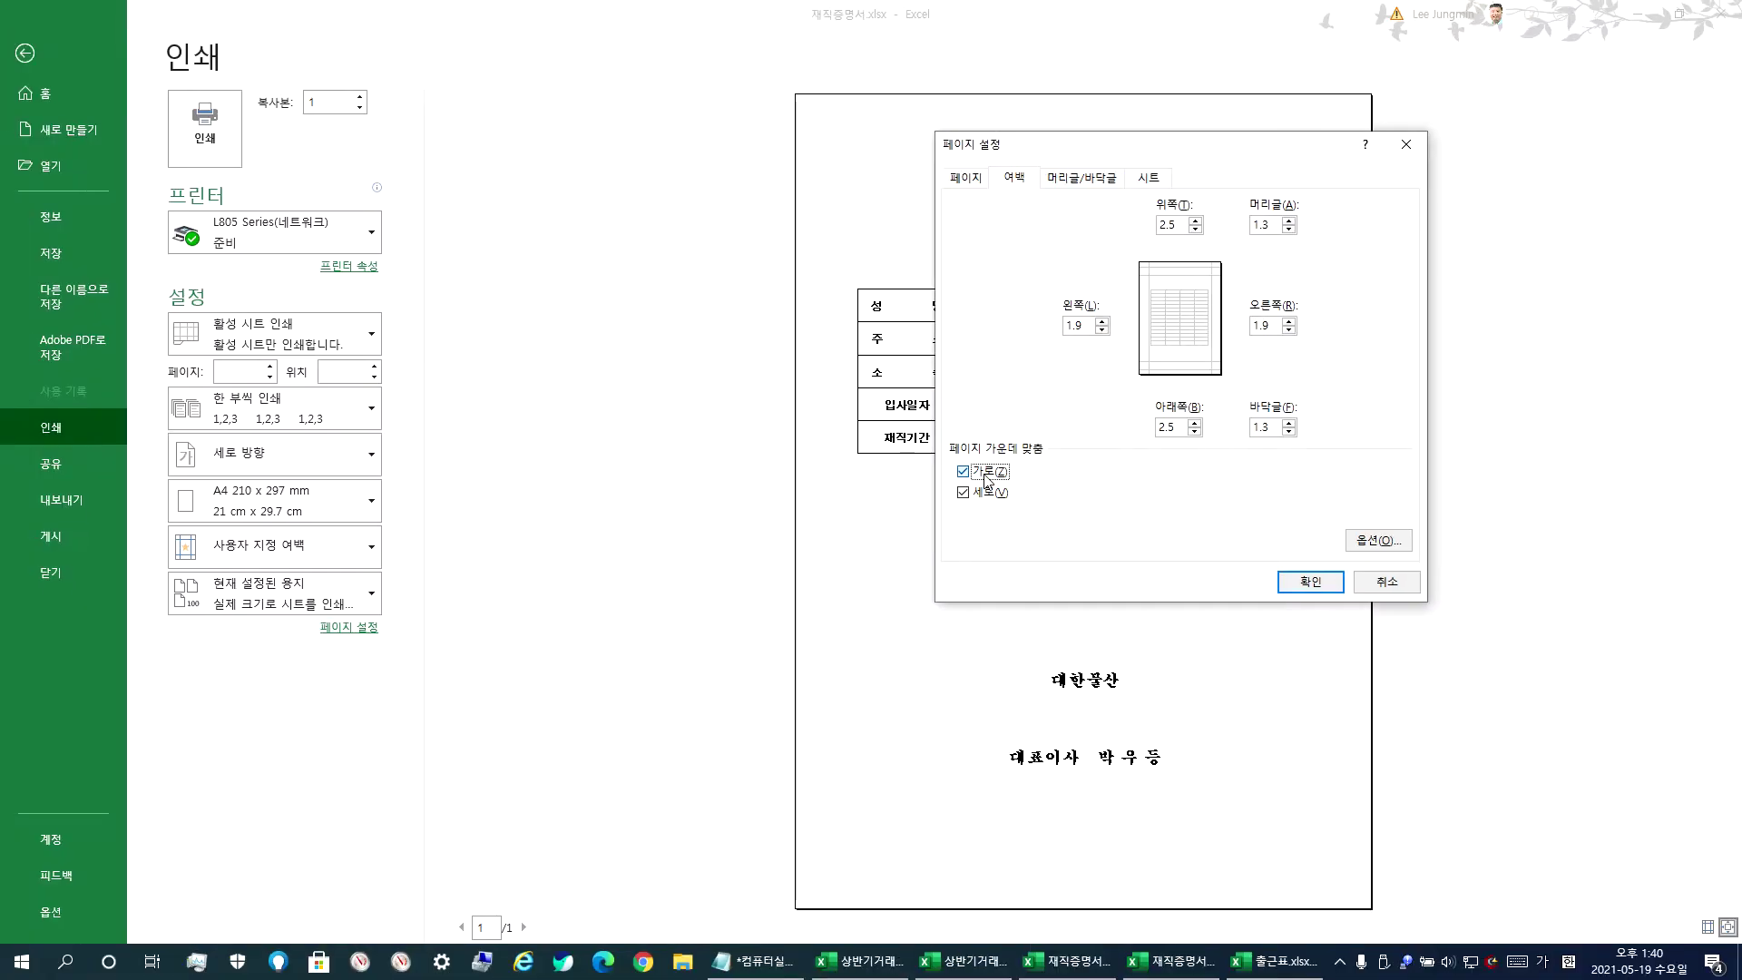
pyautogui.click(1306, 581)
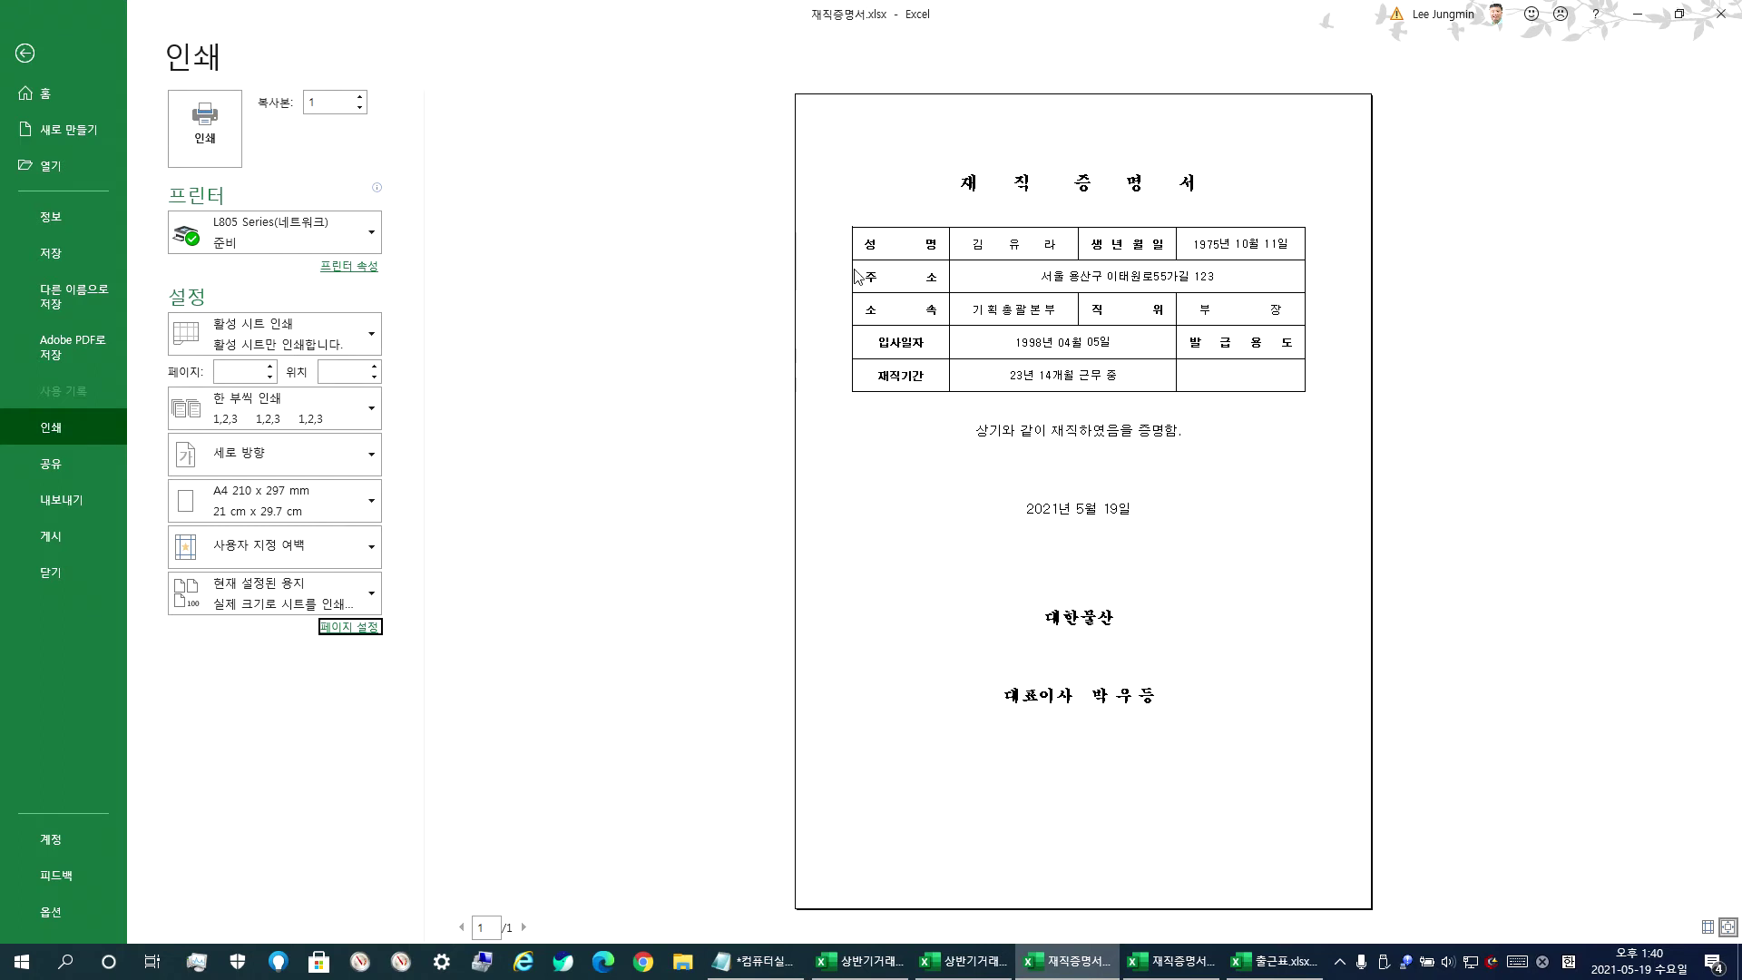
# - Set the certificate's left and right page margins to 1
pyautogui.click(363, 627)
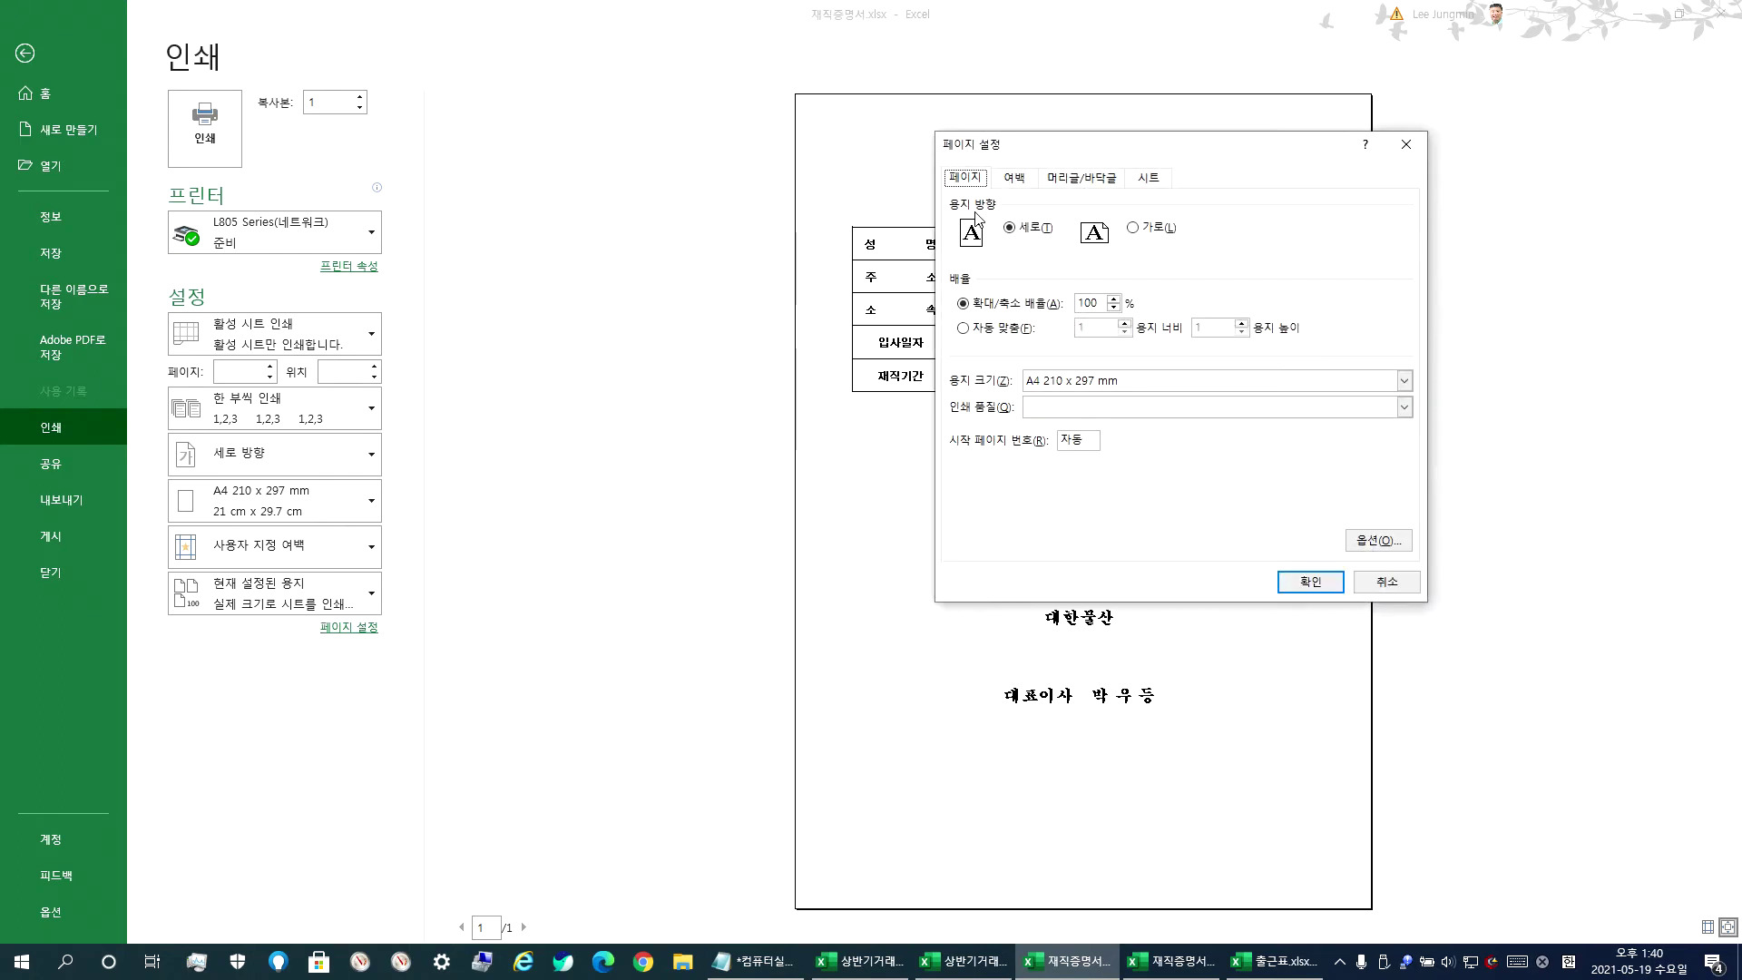
pyautogui.click(1013, 178)
pyautogui.doubleClick(1093, 325)
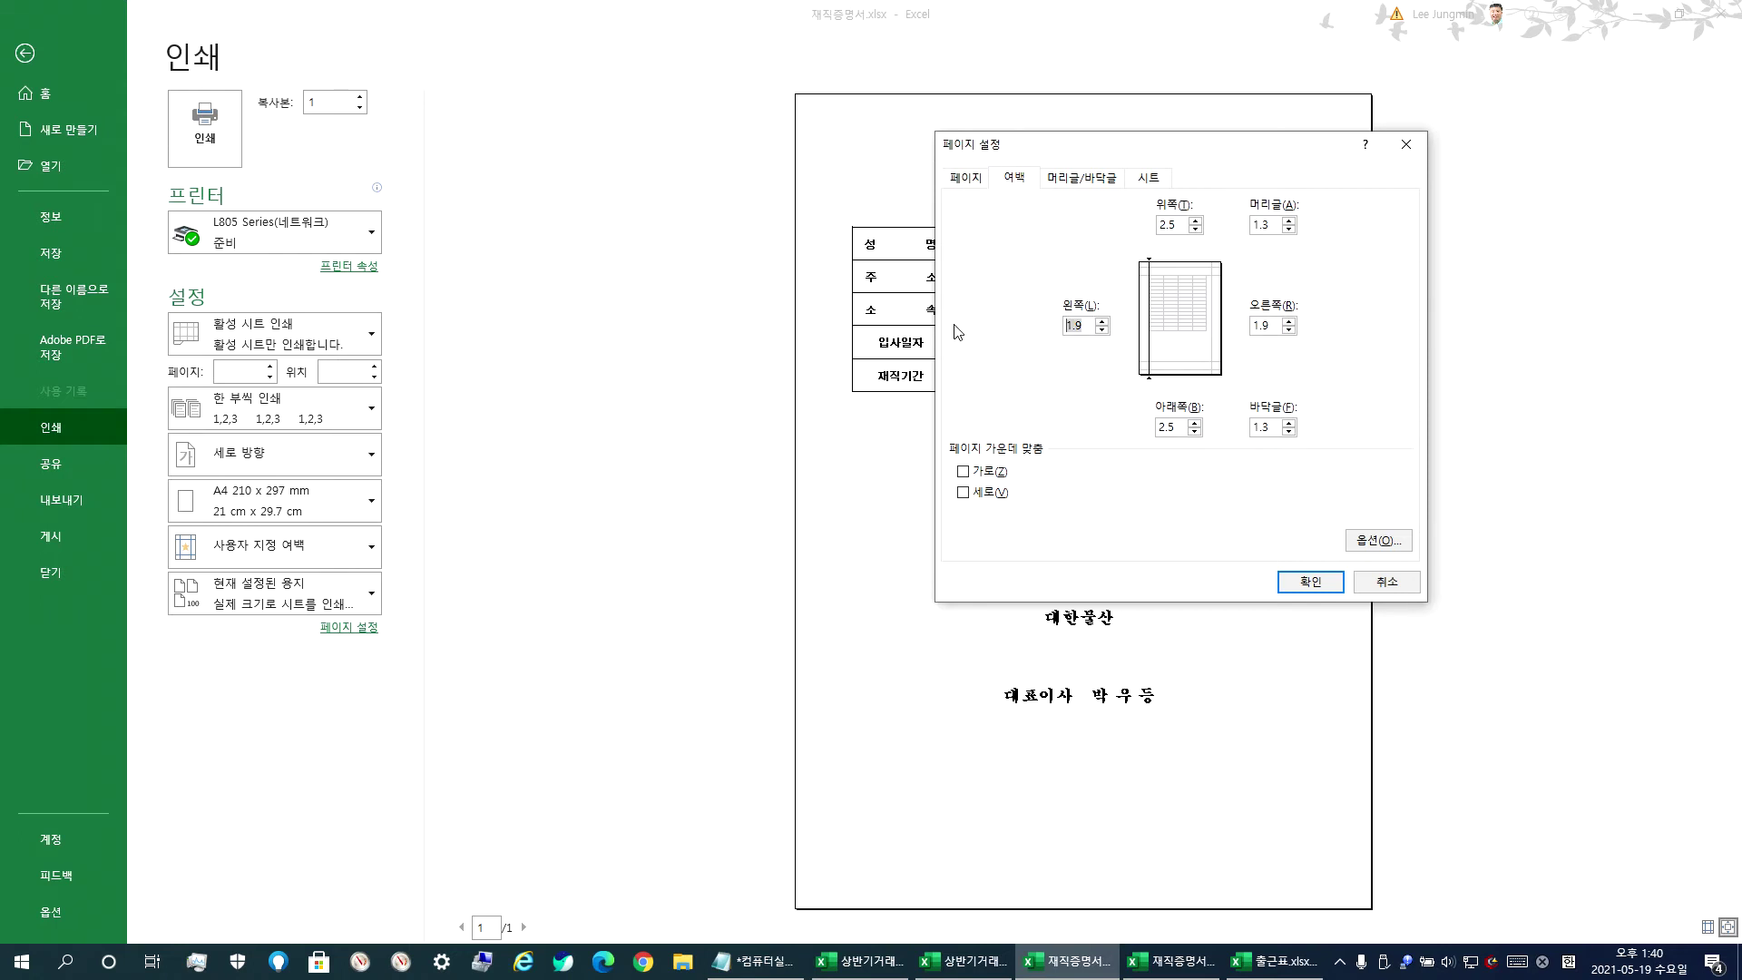
pyautogui.write('1')
pyautogui.press('Tab')
pyautogui.press('Return')
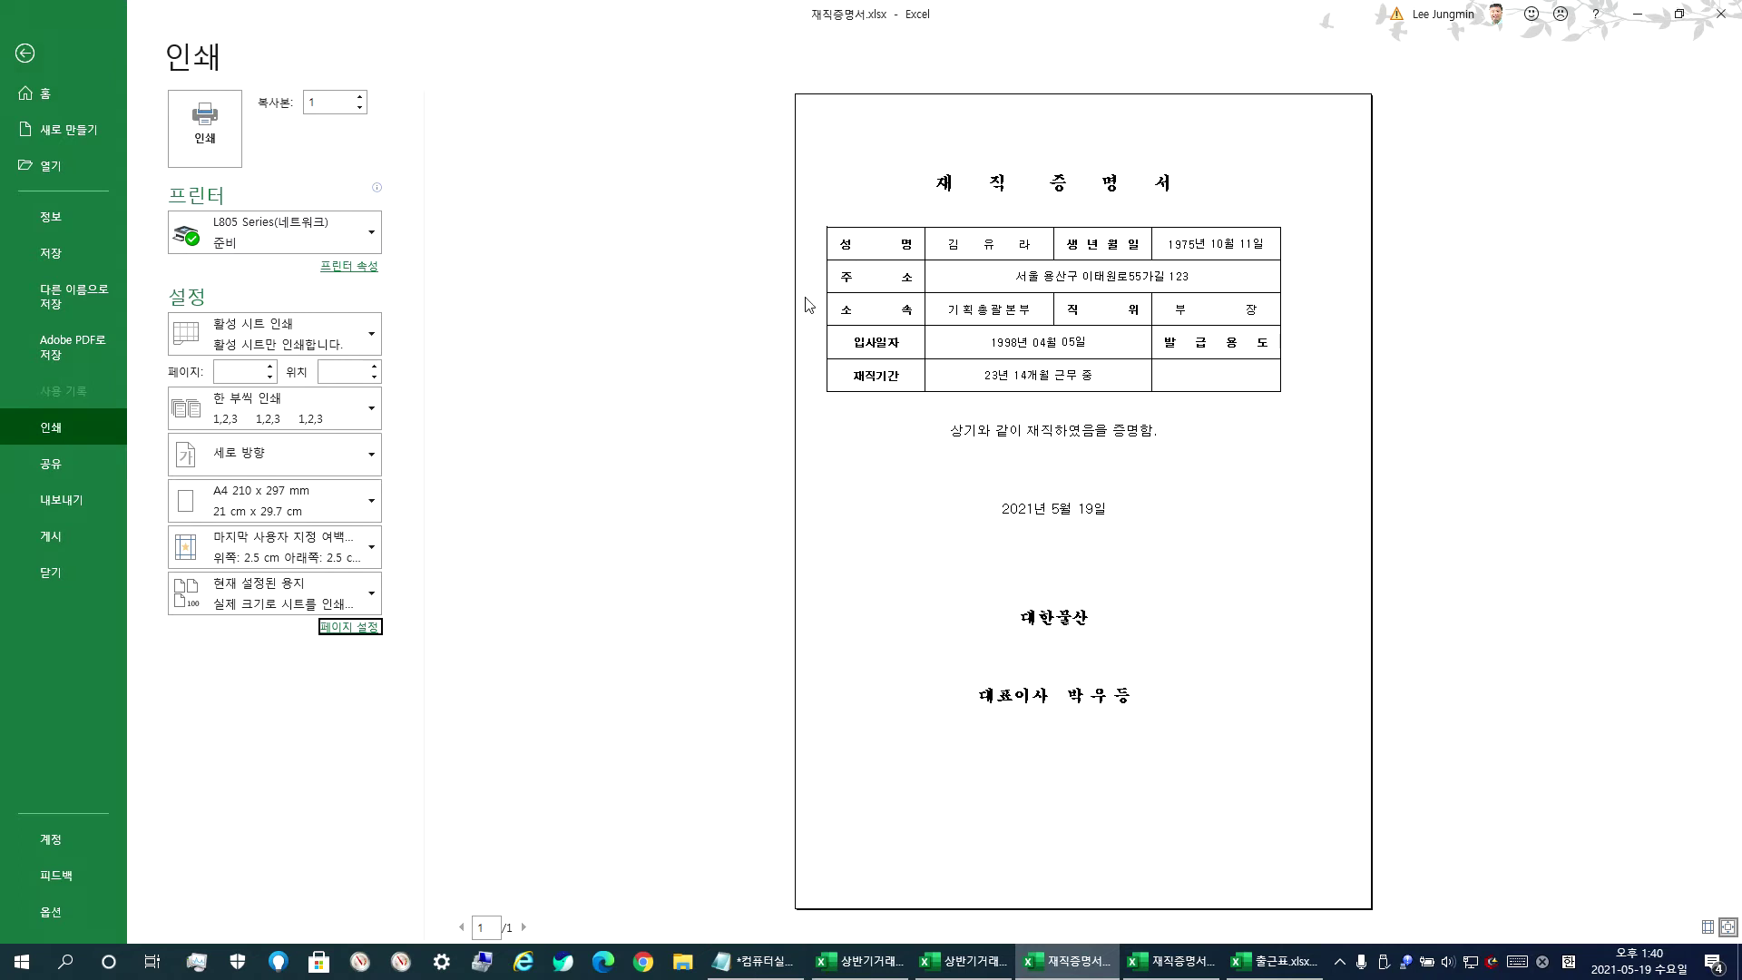
# - Centre the certificate horizontally on the printed page
pyautogui.click(367, 631)
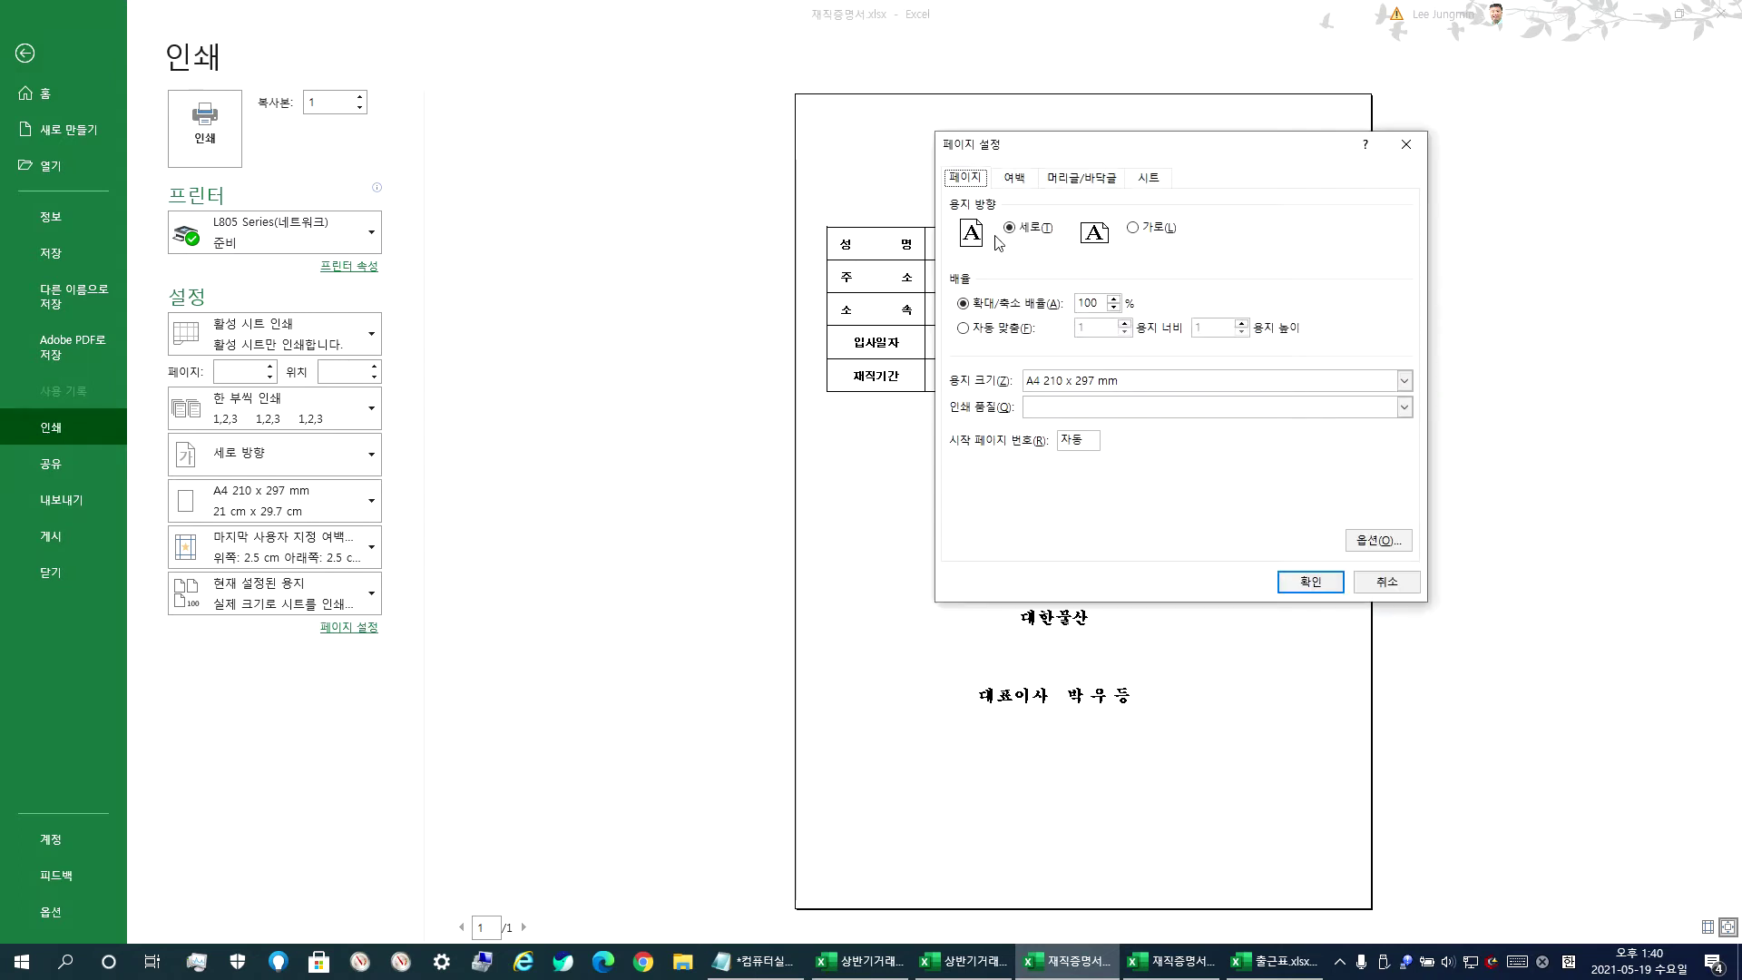
pyautogui.click(1016, 180)
pyautogui.click(985, 473)
pyautogui.click(1305, 584)
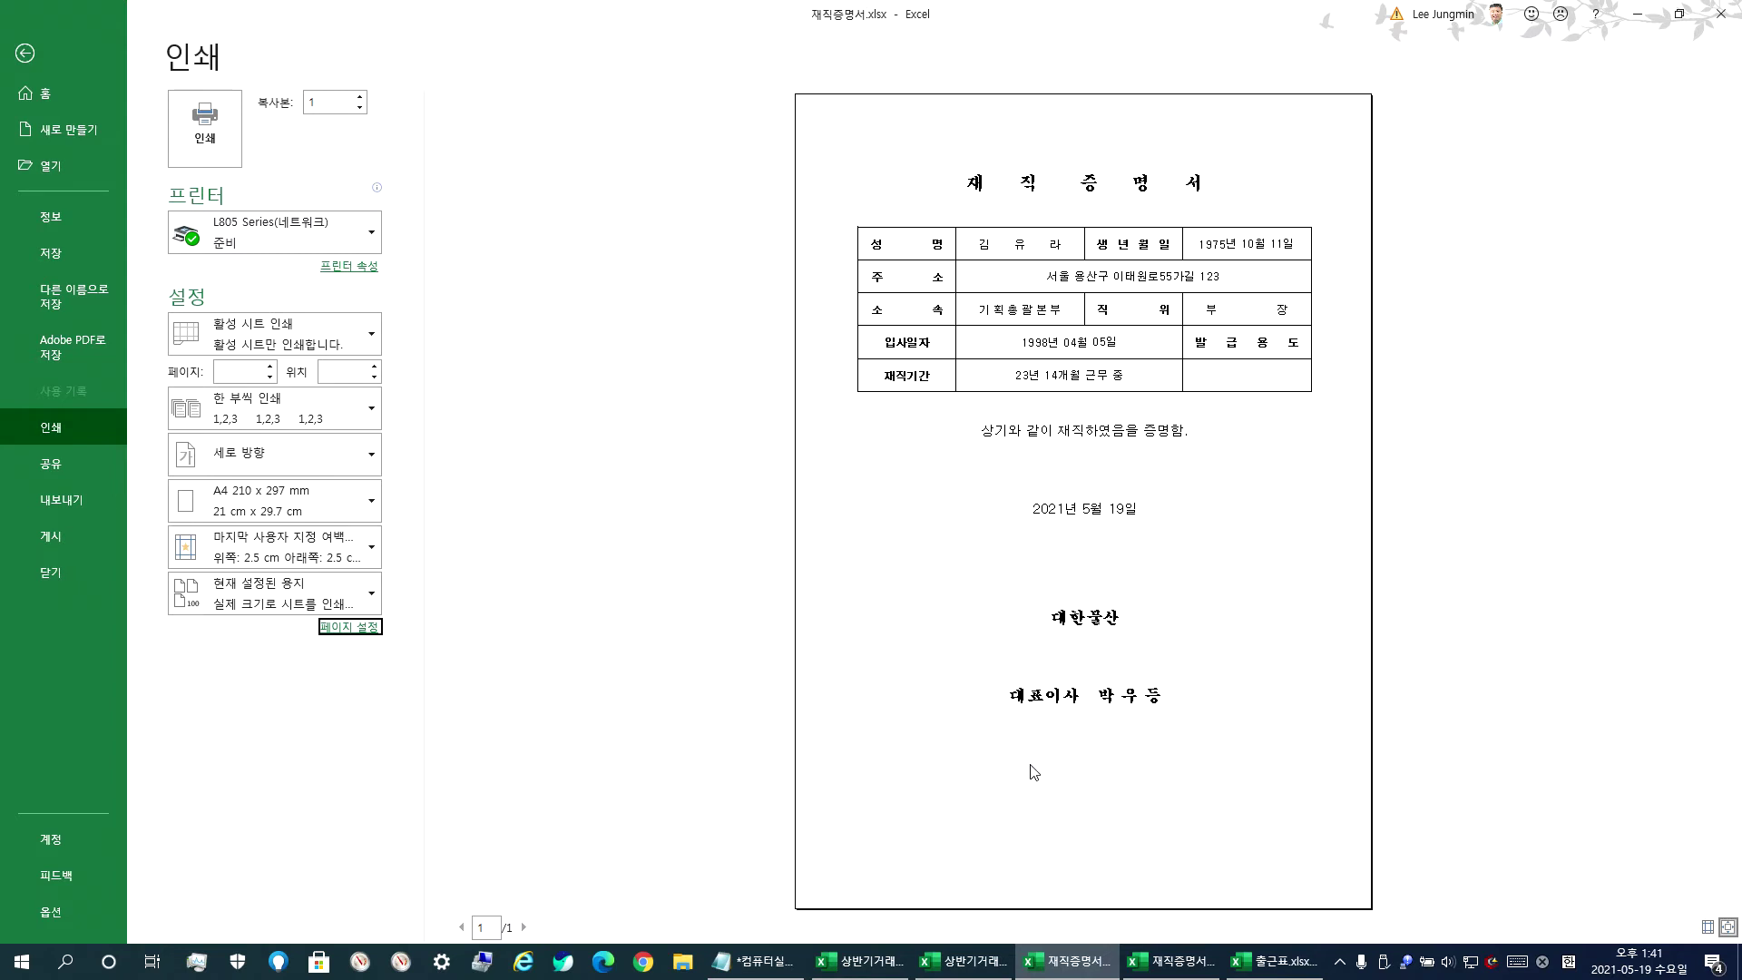
# - Centre the certificate vertically on the printed page
pyautogui.click(362, 629)
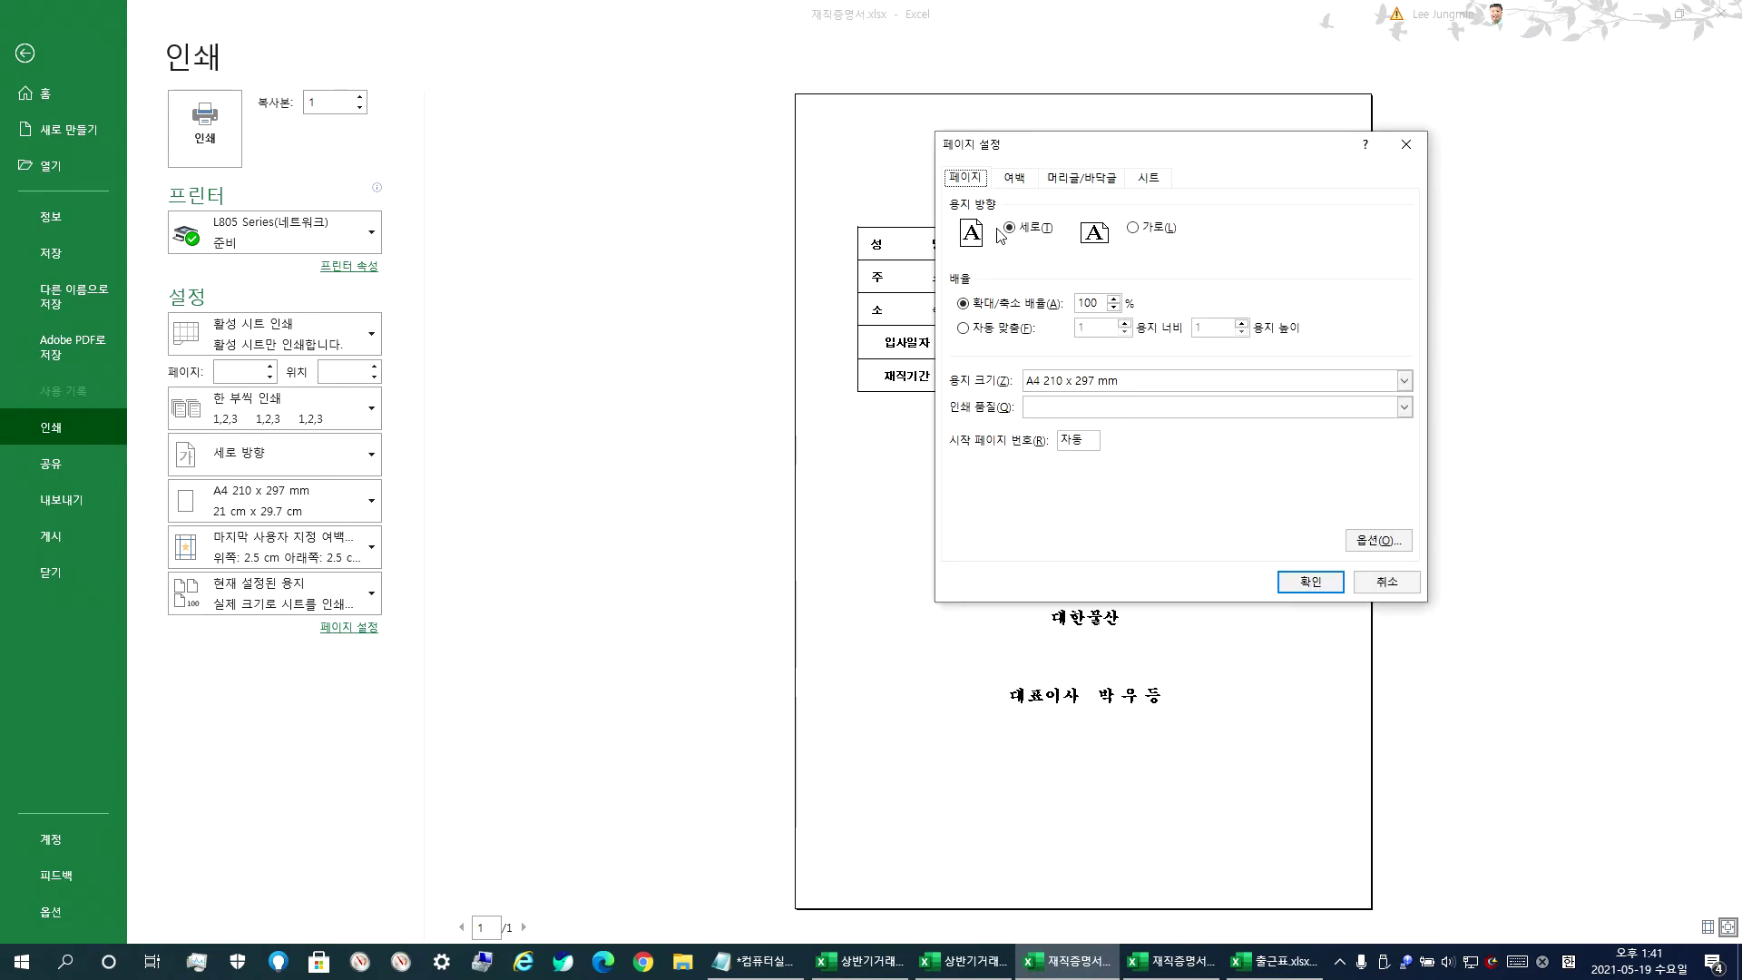
pyautogui.click(1015, 180)
pyautogui.click(965, 492)
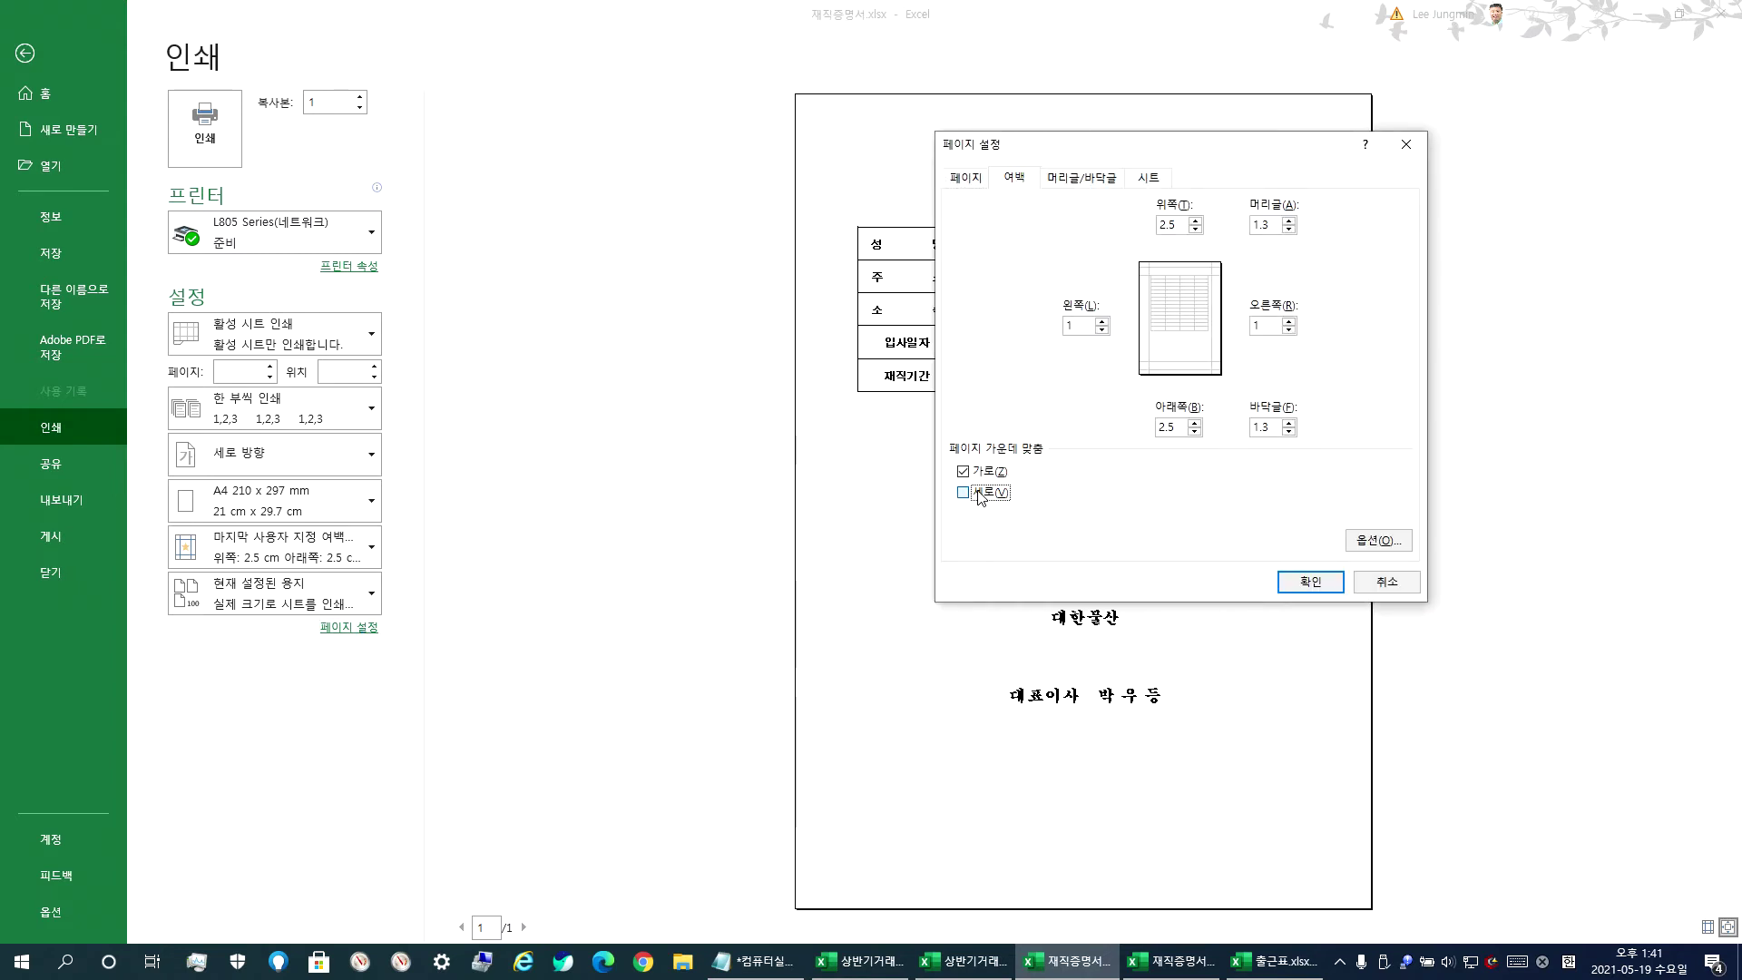
pyautogui.click(1317, 583)
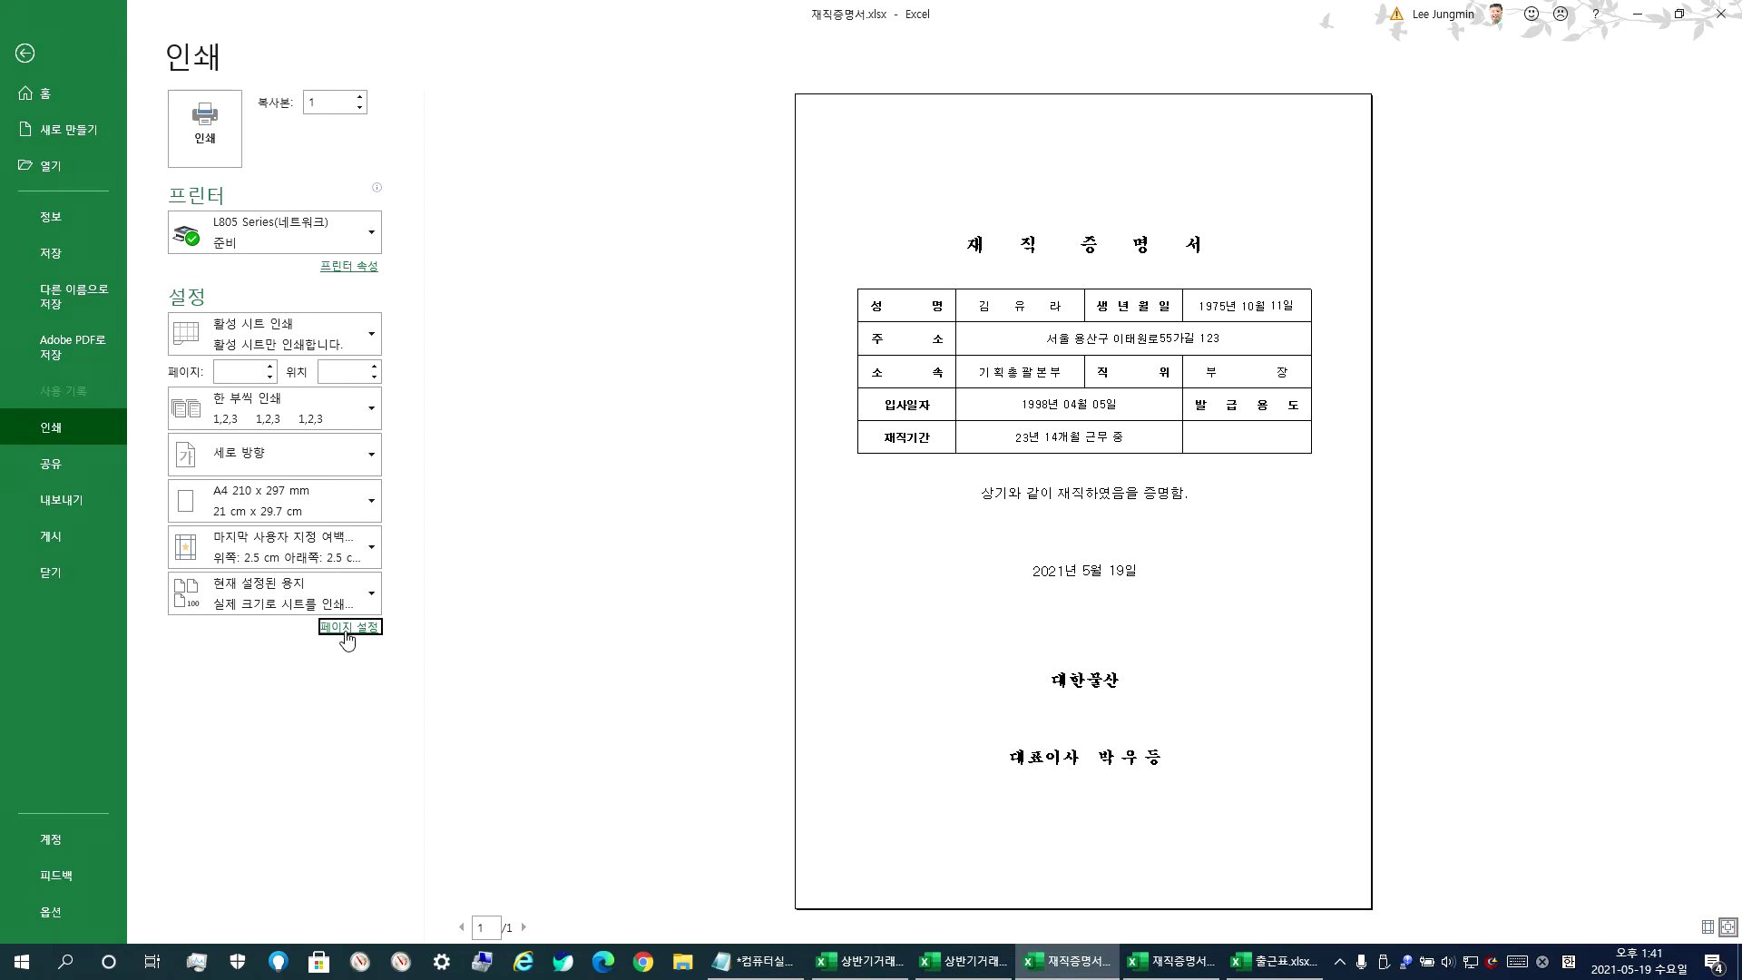
# - Adjust the number of print copies and return to the certificate worksheet
pyautogui.click(360, 97)
pyautogui.click(360, 97)
pyautogui.click(360, 97)
pyautogui.click(337, 107)
pyautogui.click(44, 93)
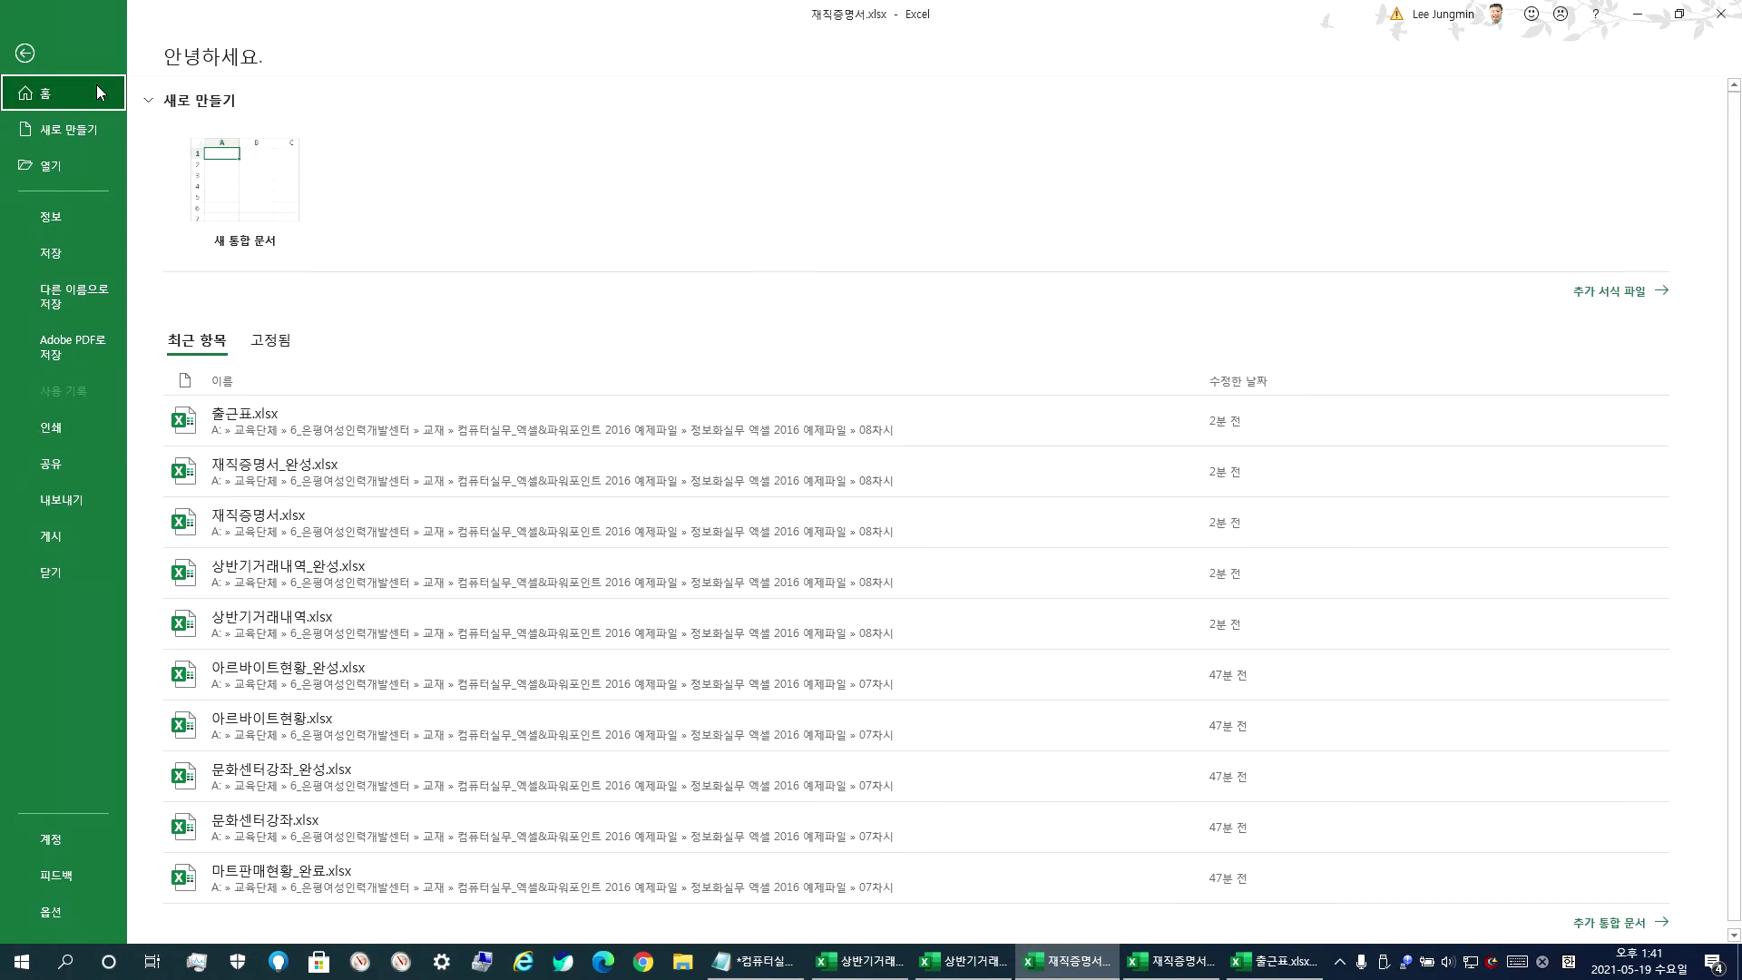
pyautogui.click(24, 52)
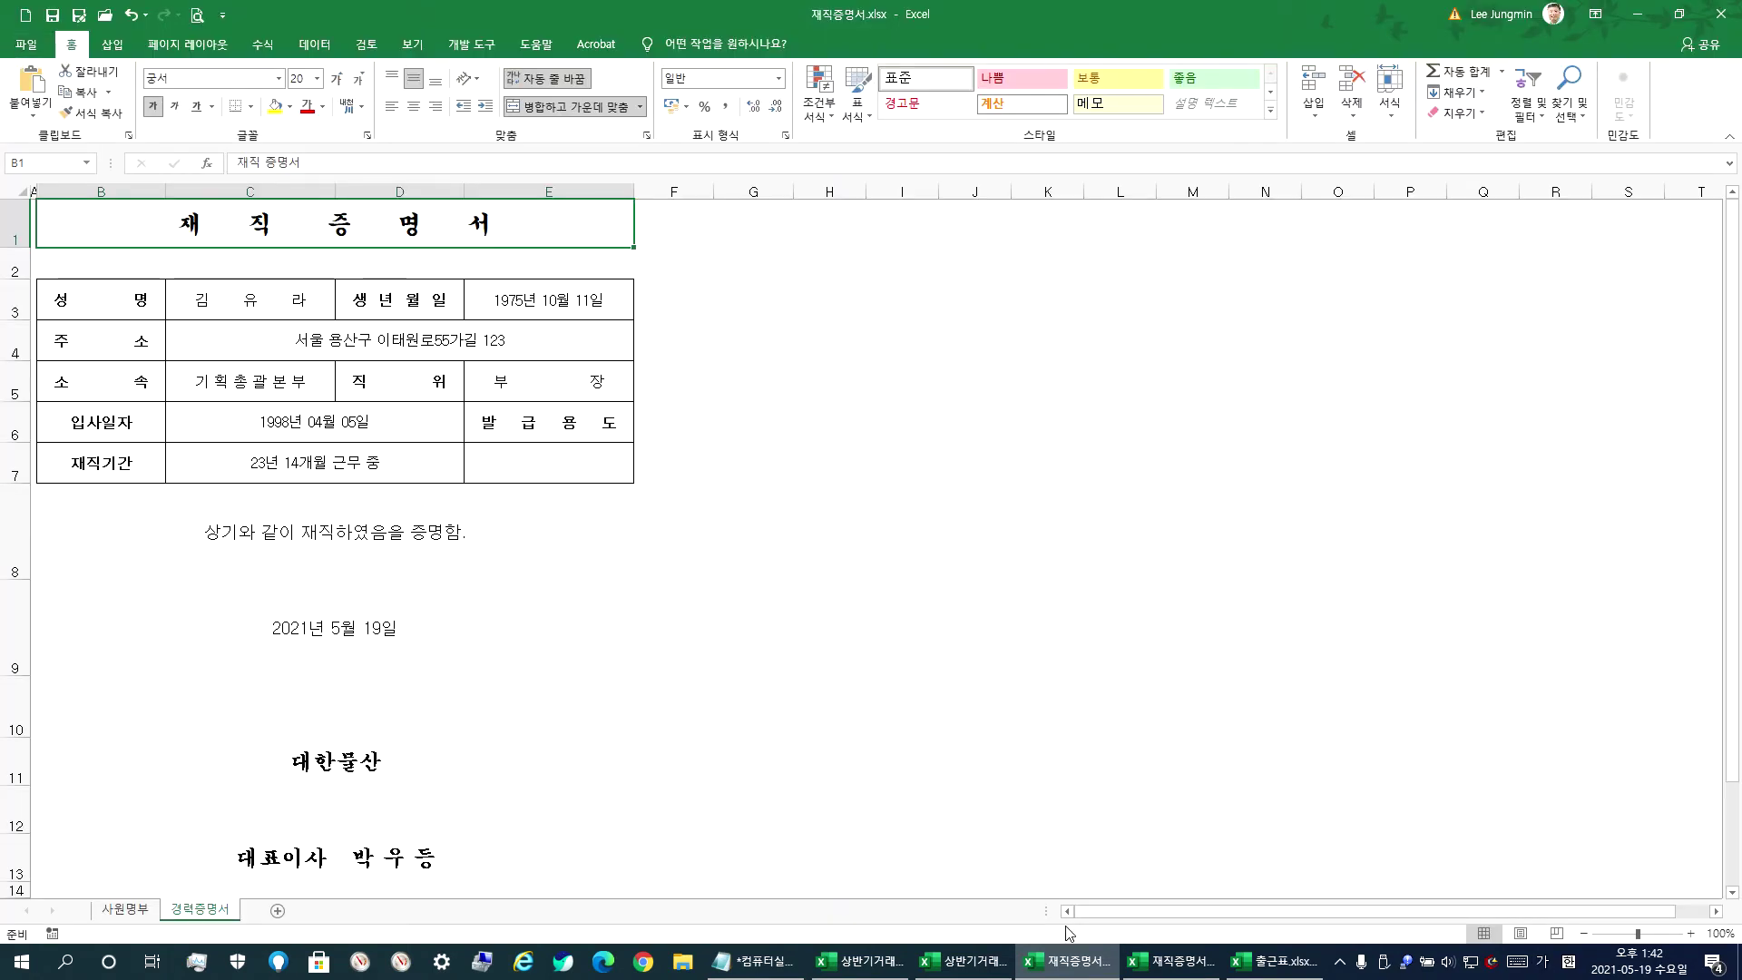
# - Switch to 출근표.xlsx, select the first weekday cell C4 and display the sheet's print preview
pyautogui.click(1270, 961)
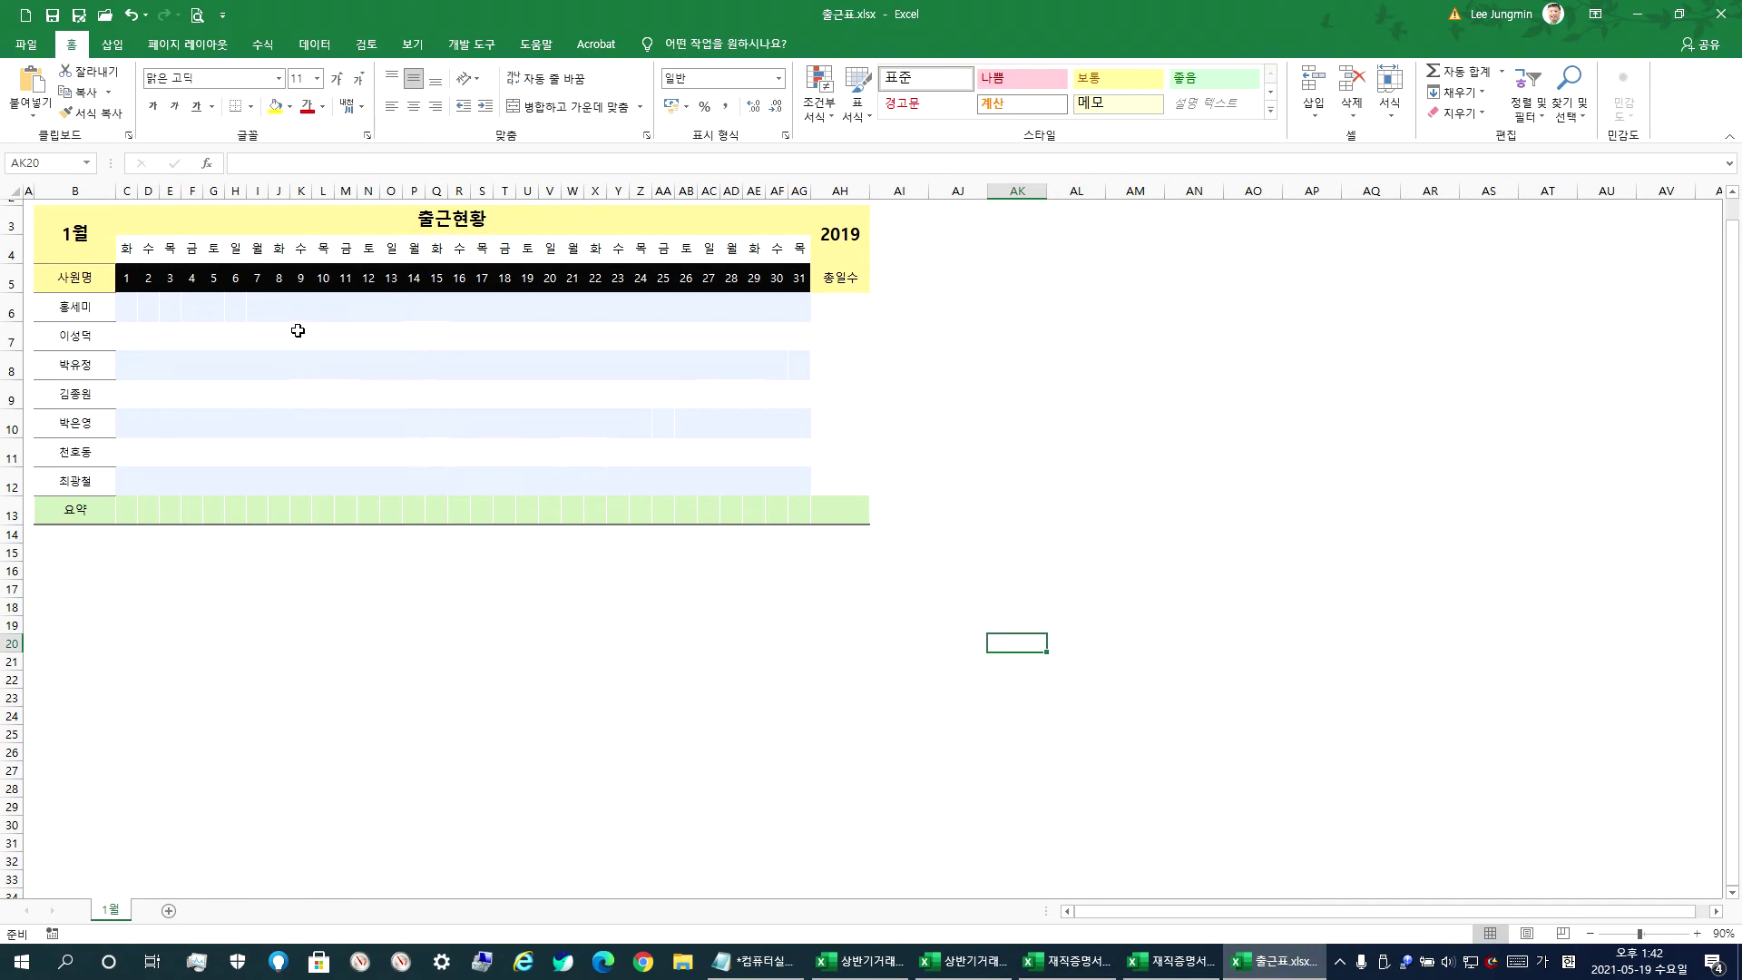
pyautogui.click(125, 254)
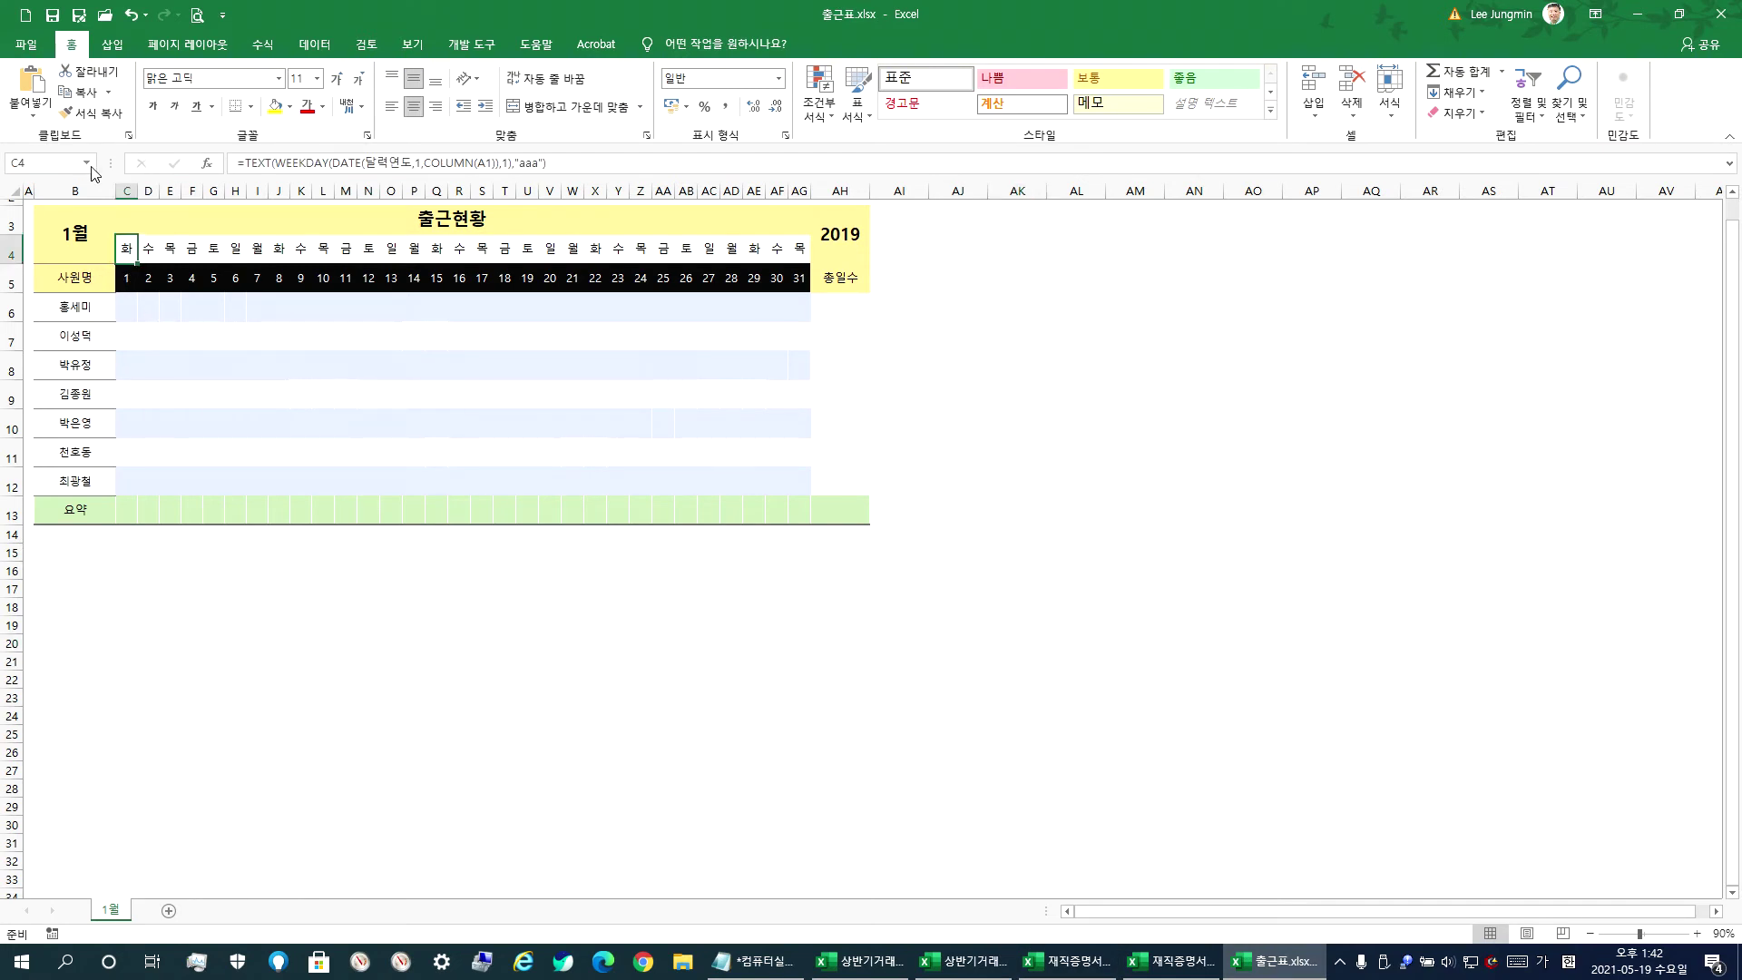
pyautogui.click(27, 44)
pyautogui.click(54, 428)
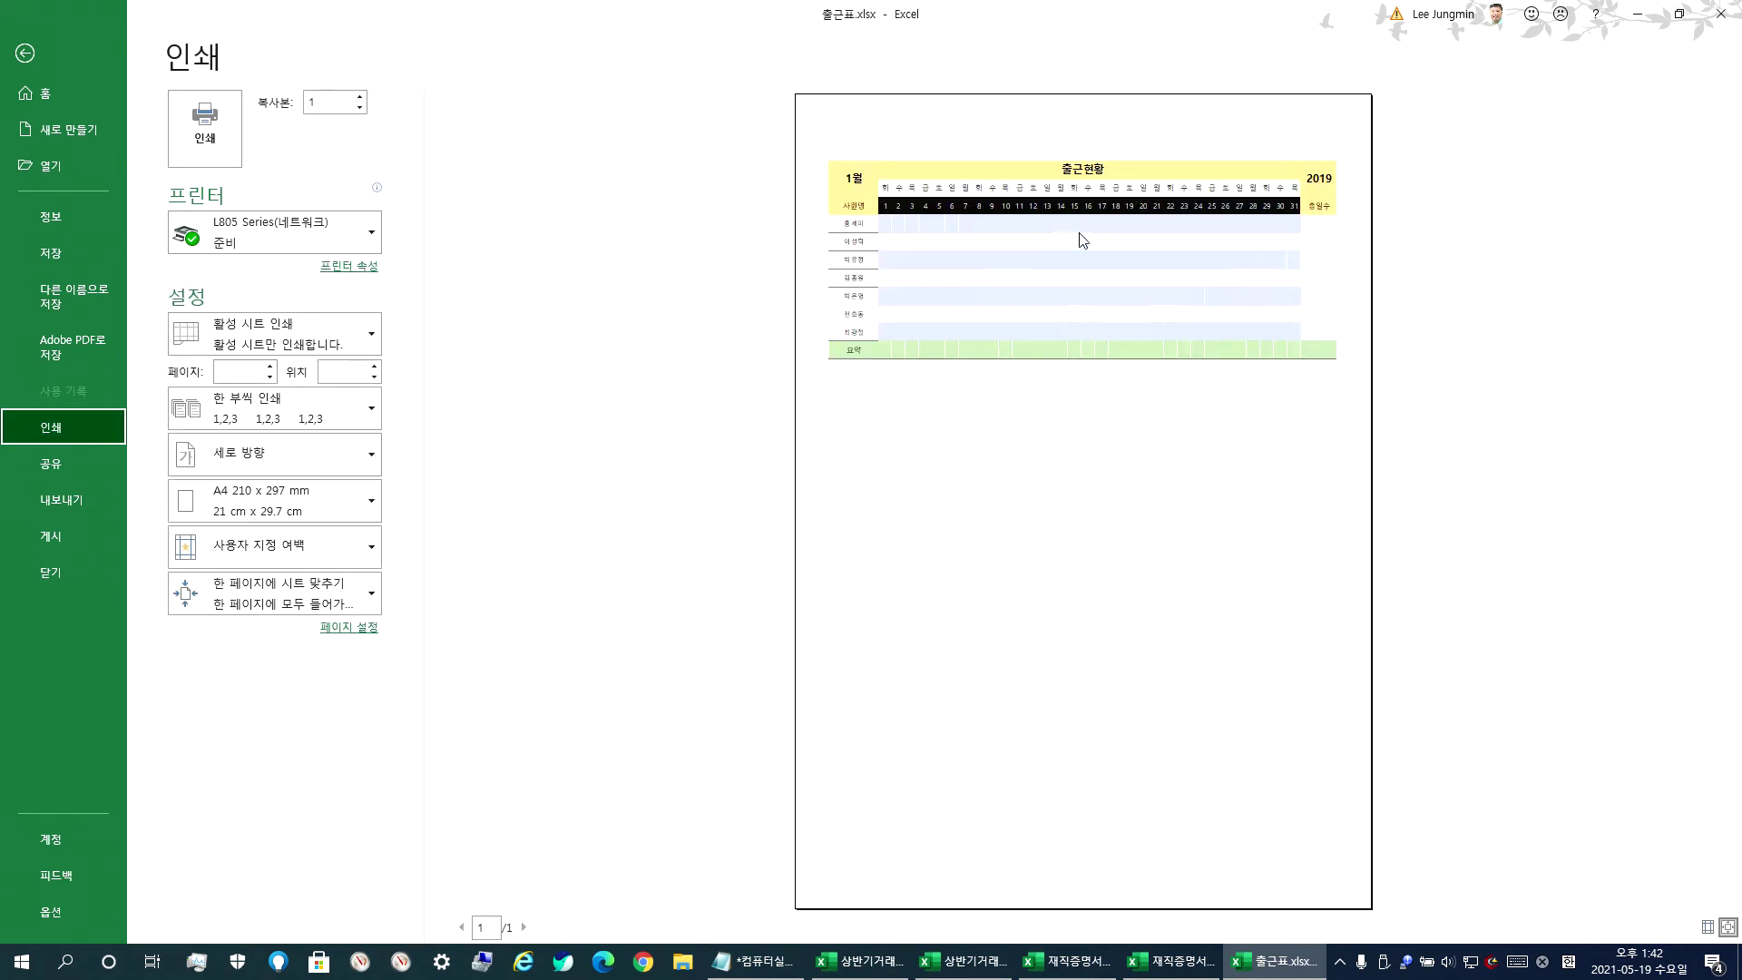
pyautogui.click(995, 240)
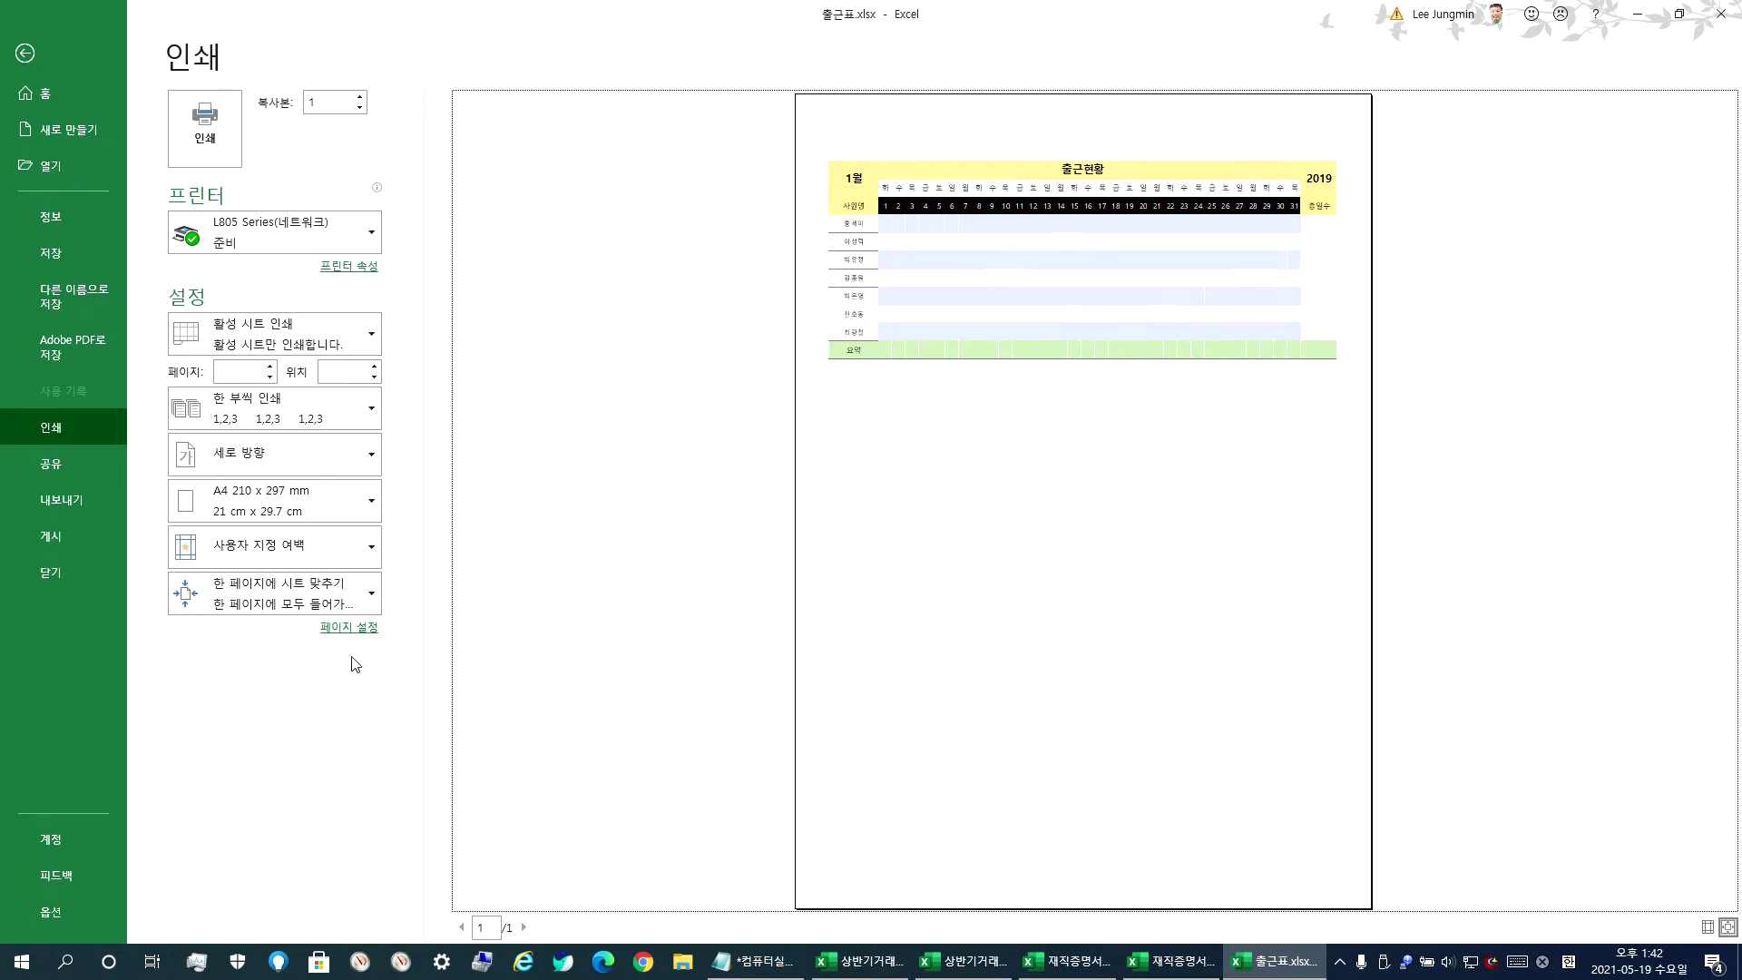
# - Set the attendance sheet's print scaling to 100% instead of automatic fit and compare the preview pages
pyautogui.click(349, 628)
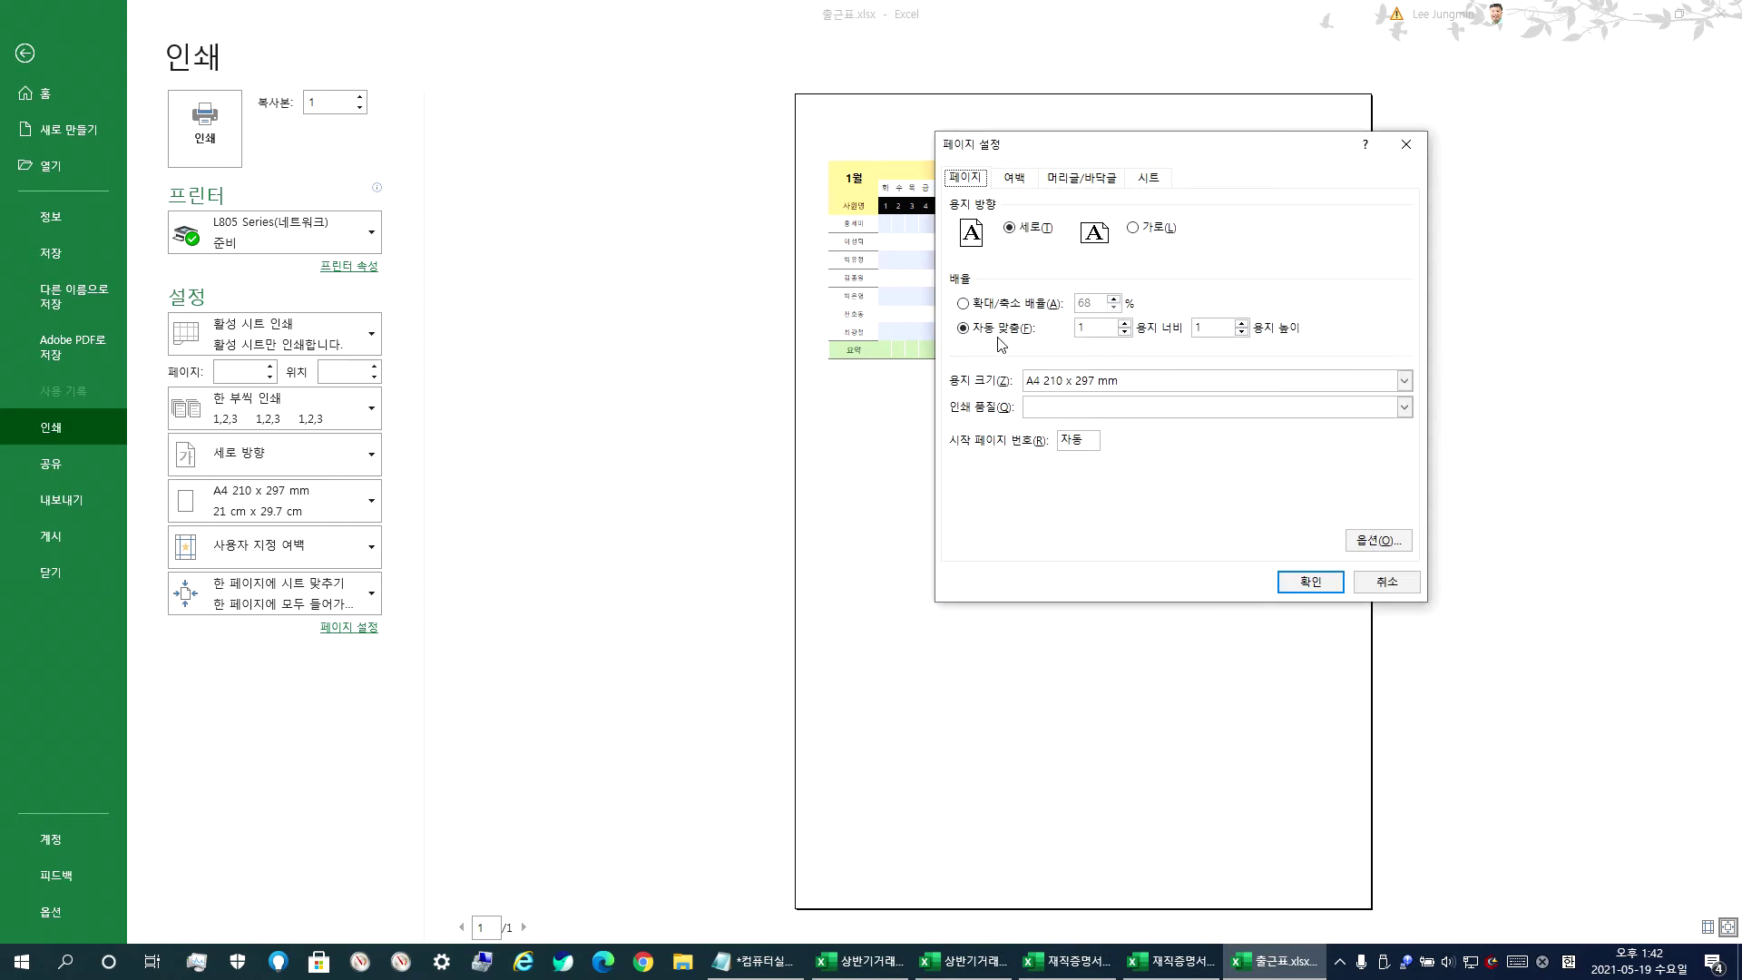
pyautogui.click(996, 308)
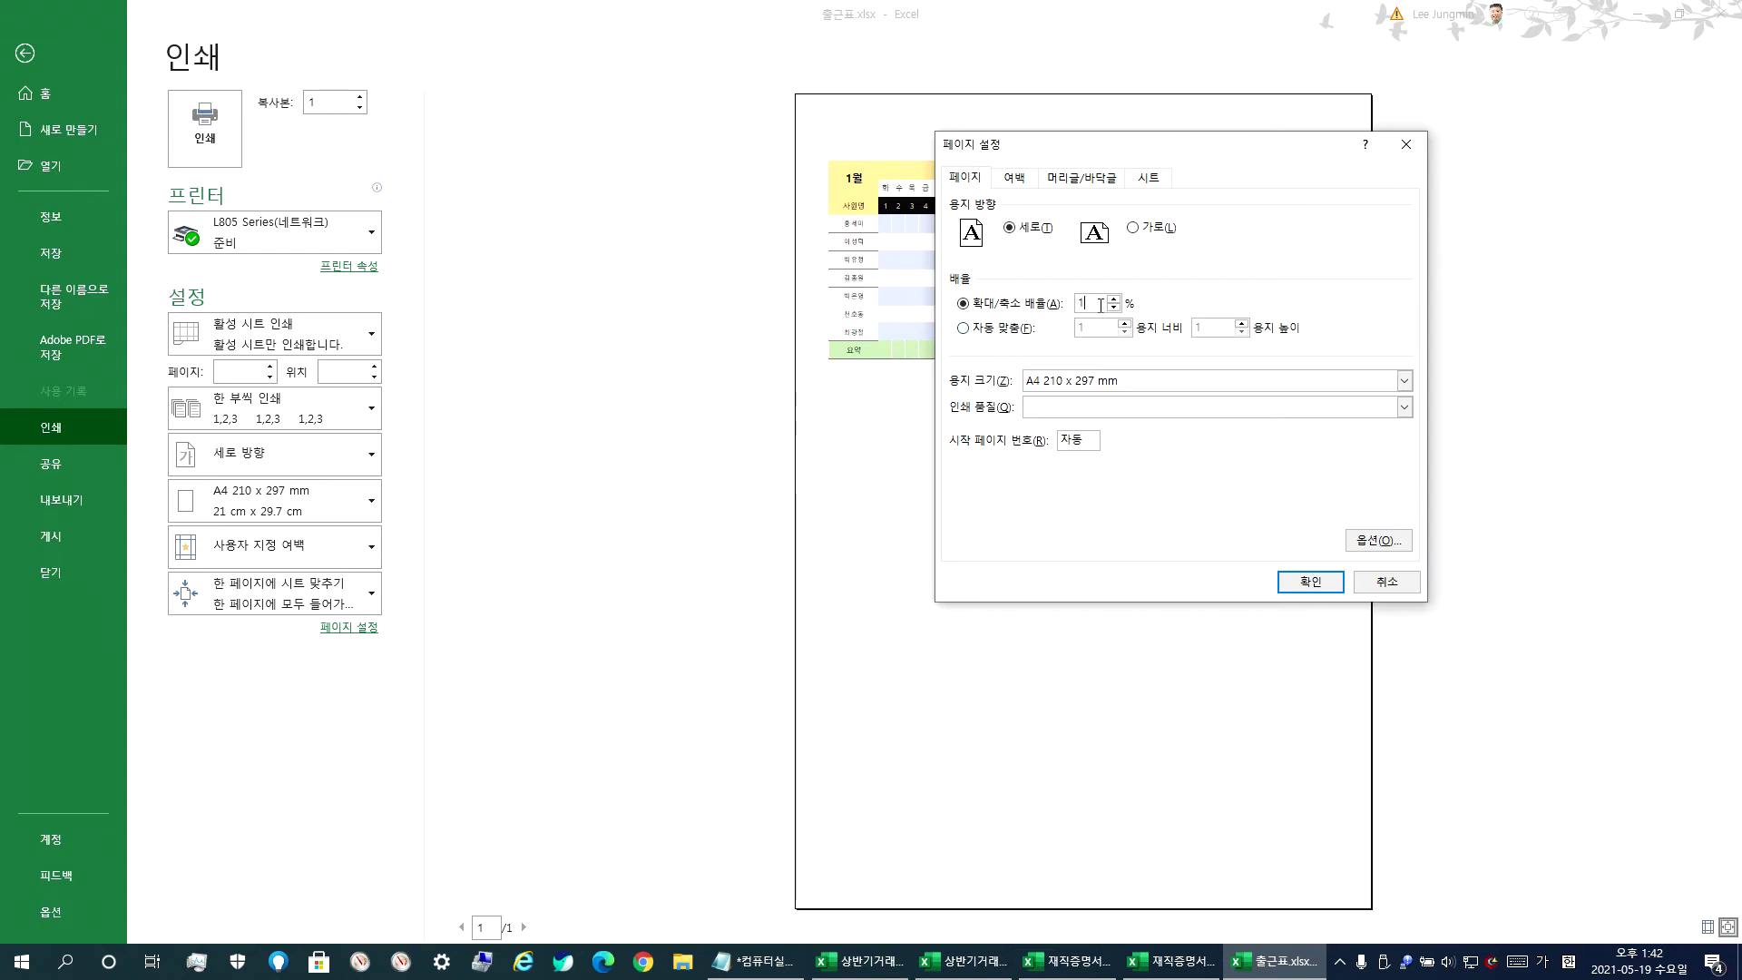
pyautogui.press('Return')
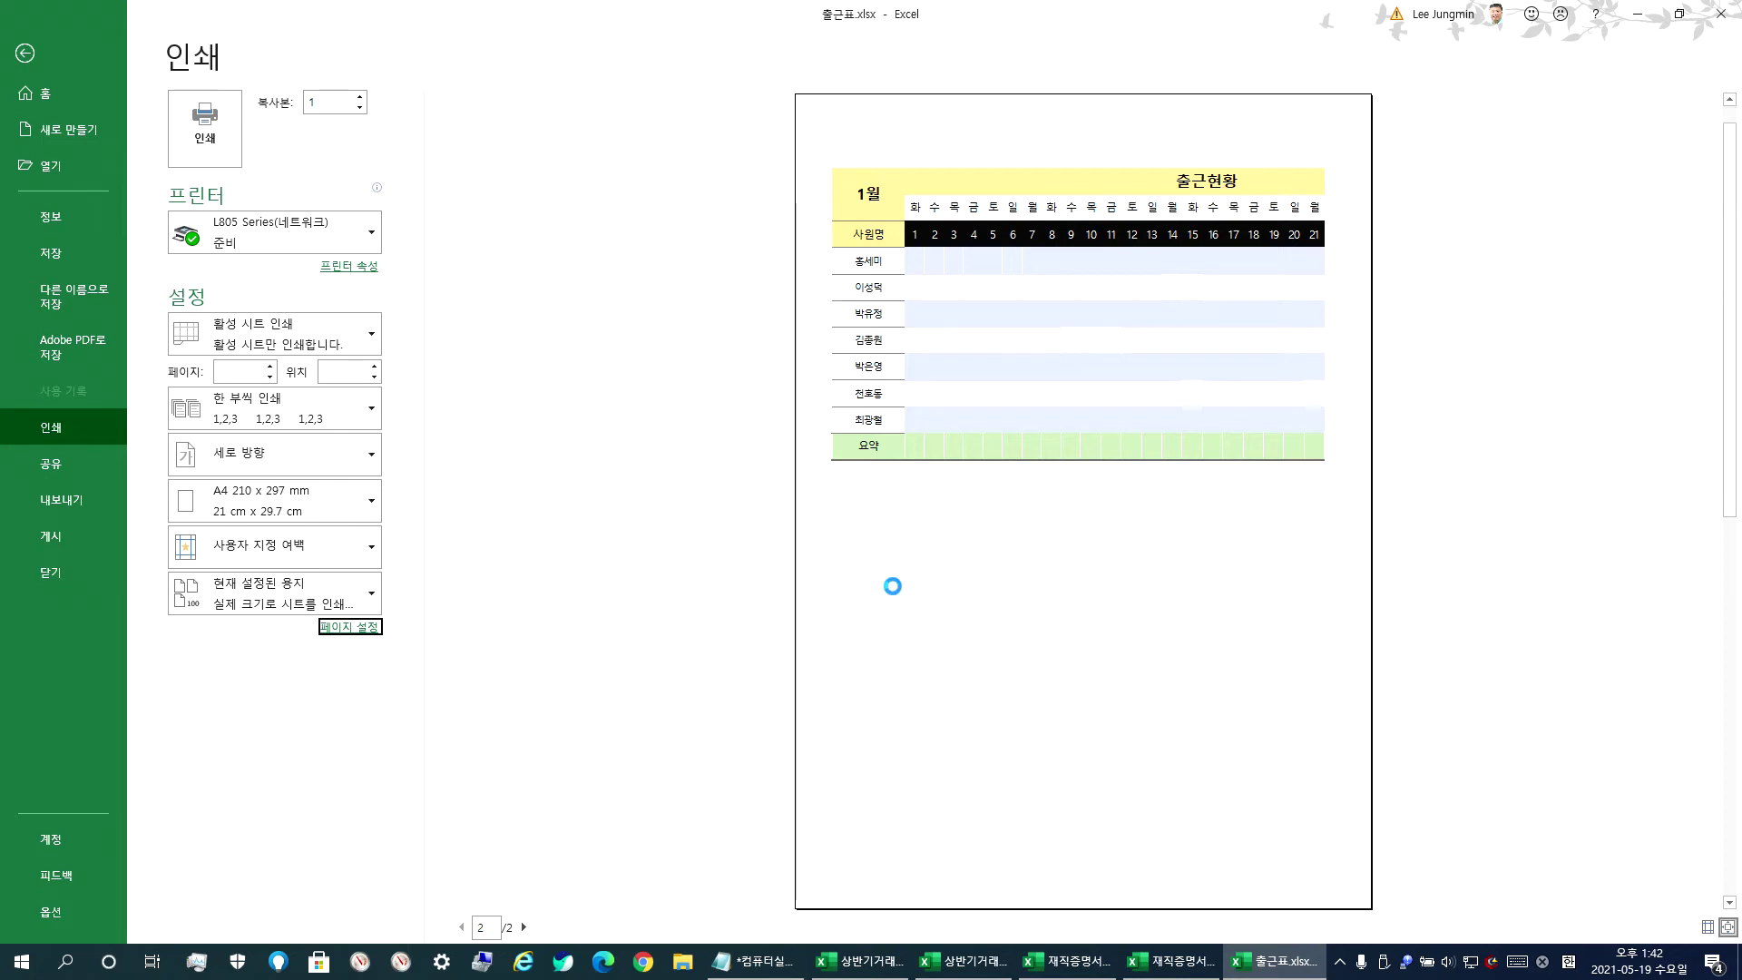
pyautogui.scroll(-1, 832, 610)
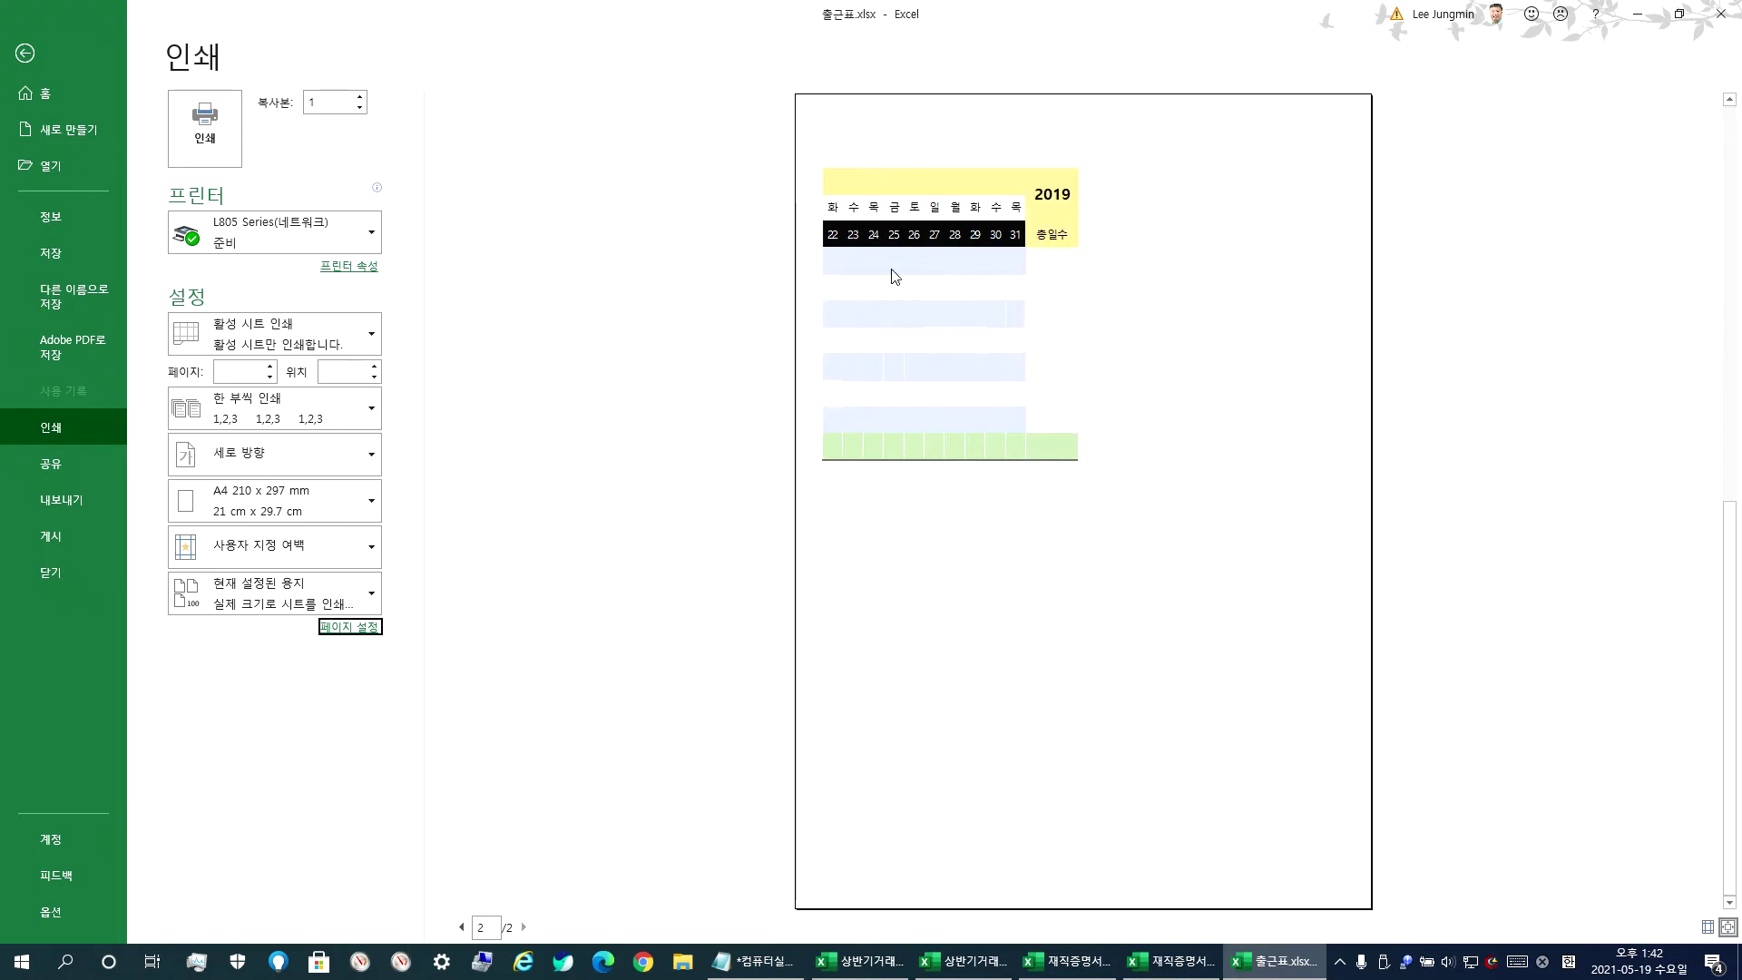
pyautogui.scroll(1, 1141, 348)
pyautogui.scroll(-1, 1141, 348)
pyautogui.scroll(1, 1143, 346)
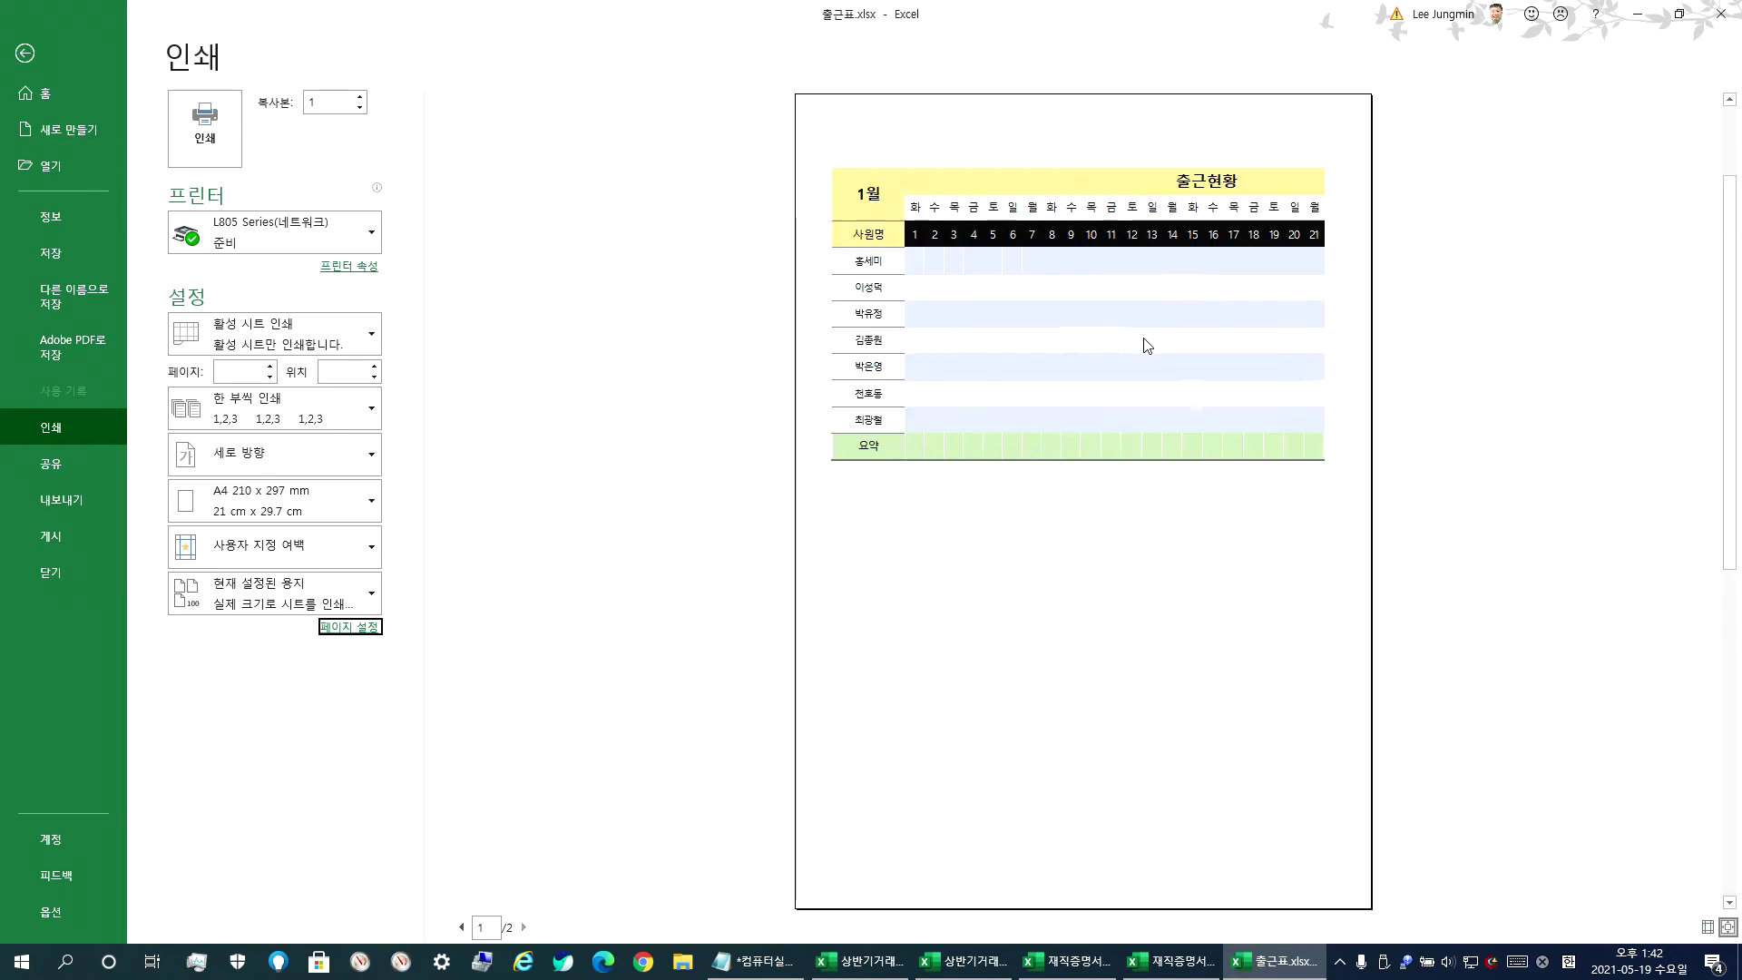
# - Return to the attendance worksheet and examine the date and total columns around the page break
pyautogui.click(25, 53)
pyautogui.moveTo(505, 501); pyautogui.dragTo(770, 318)
pyautogui.click(773, 309)
pyautogui.moveTo(663, 276); pyautogui.dragTo(991, 505)
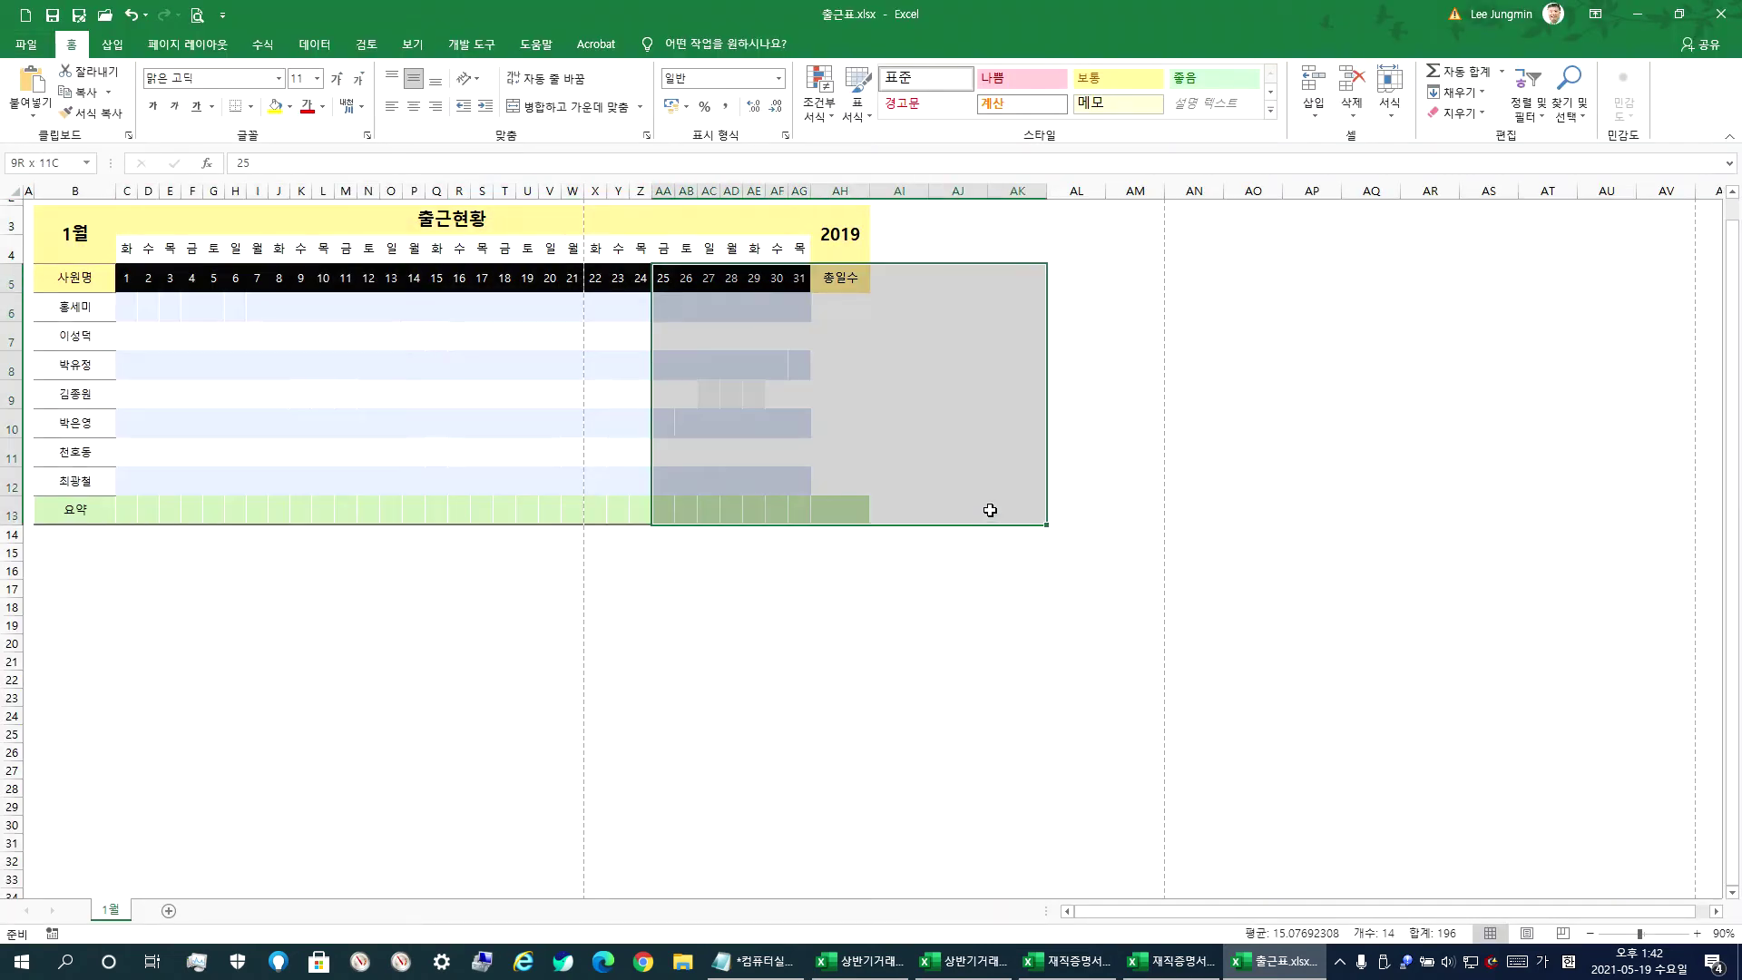
pyautogui.click(367, 588)
# - Display the attendance sheet's print preview and set the page orientation to landscape
pyautogui.click(27, 44)
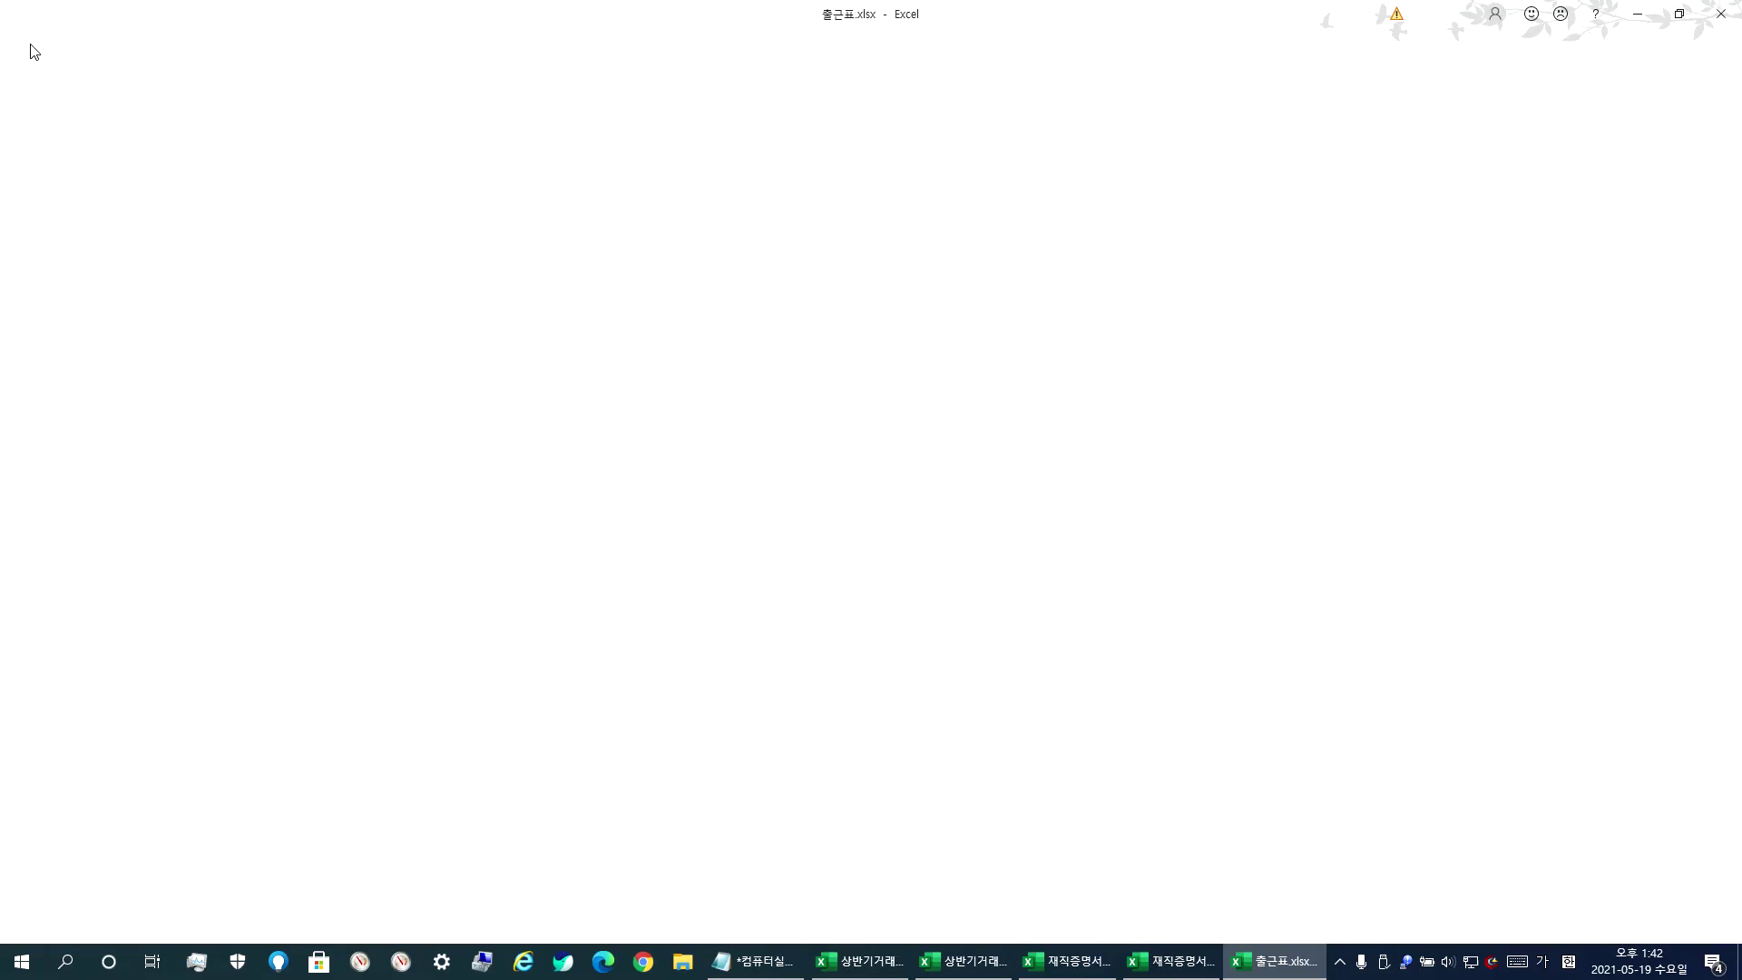
pyautogui.click(49, 430)
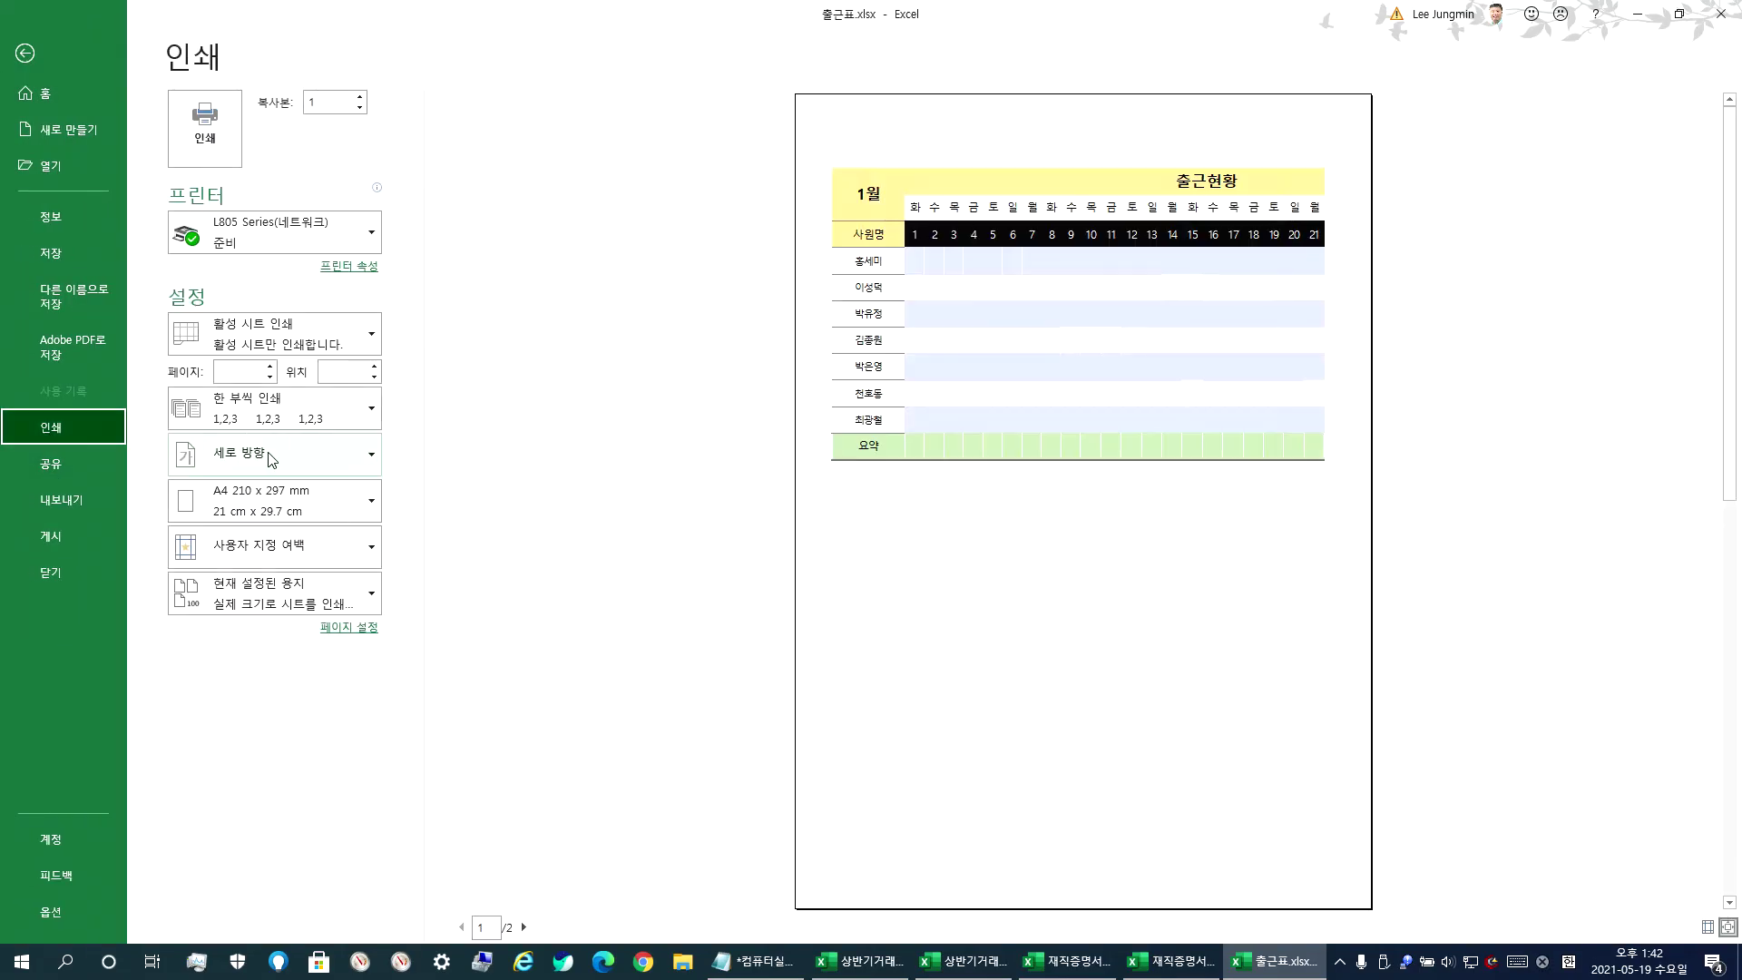
pyautogui.click(267, 456)
pyautogui.click(238, 538)
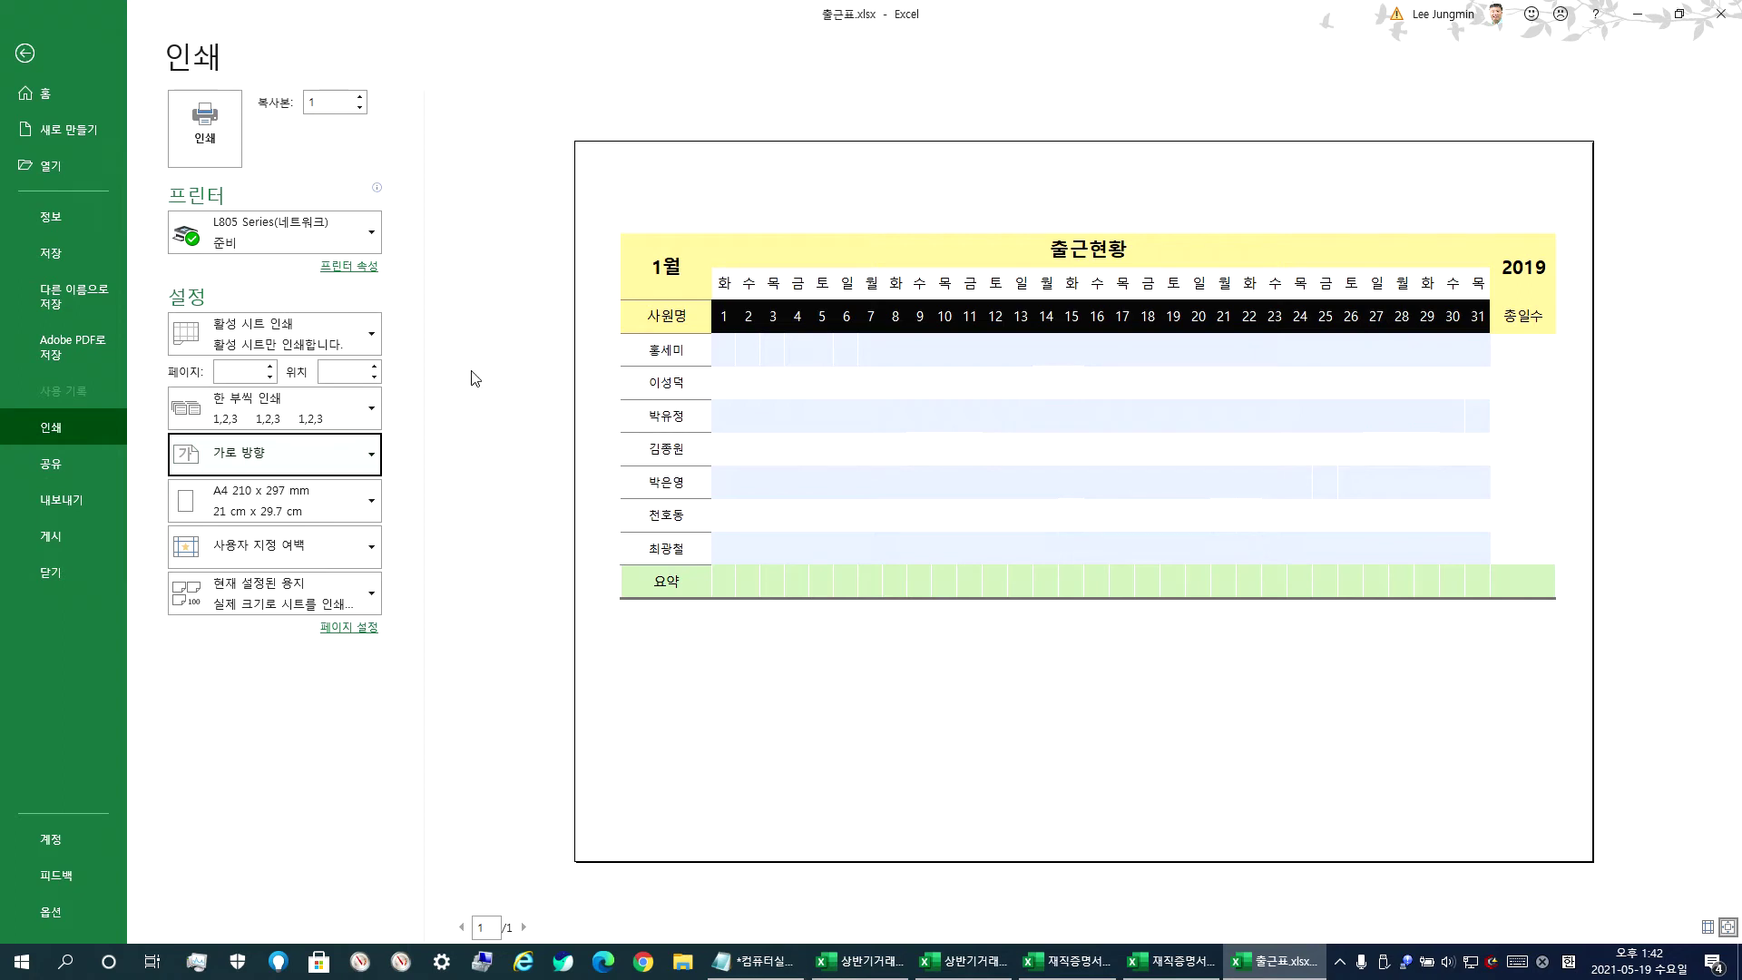
# - Set the attendance sheet's orientation back to portrait and compare its preview pages
pyautogui.click(264, 454)
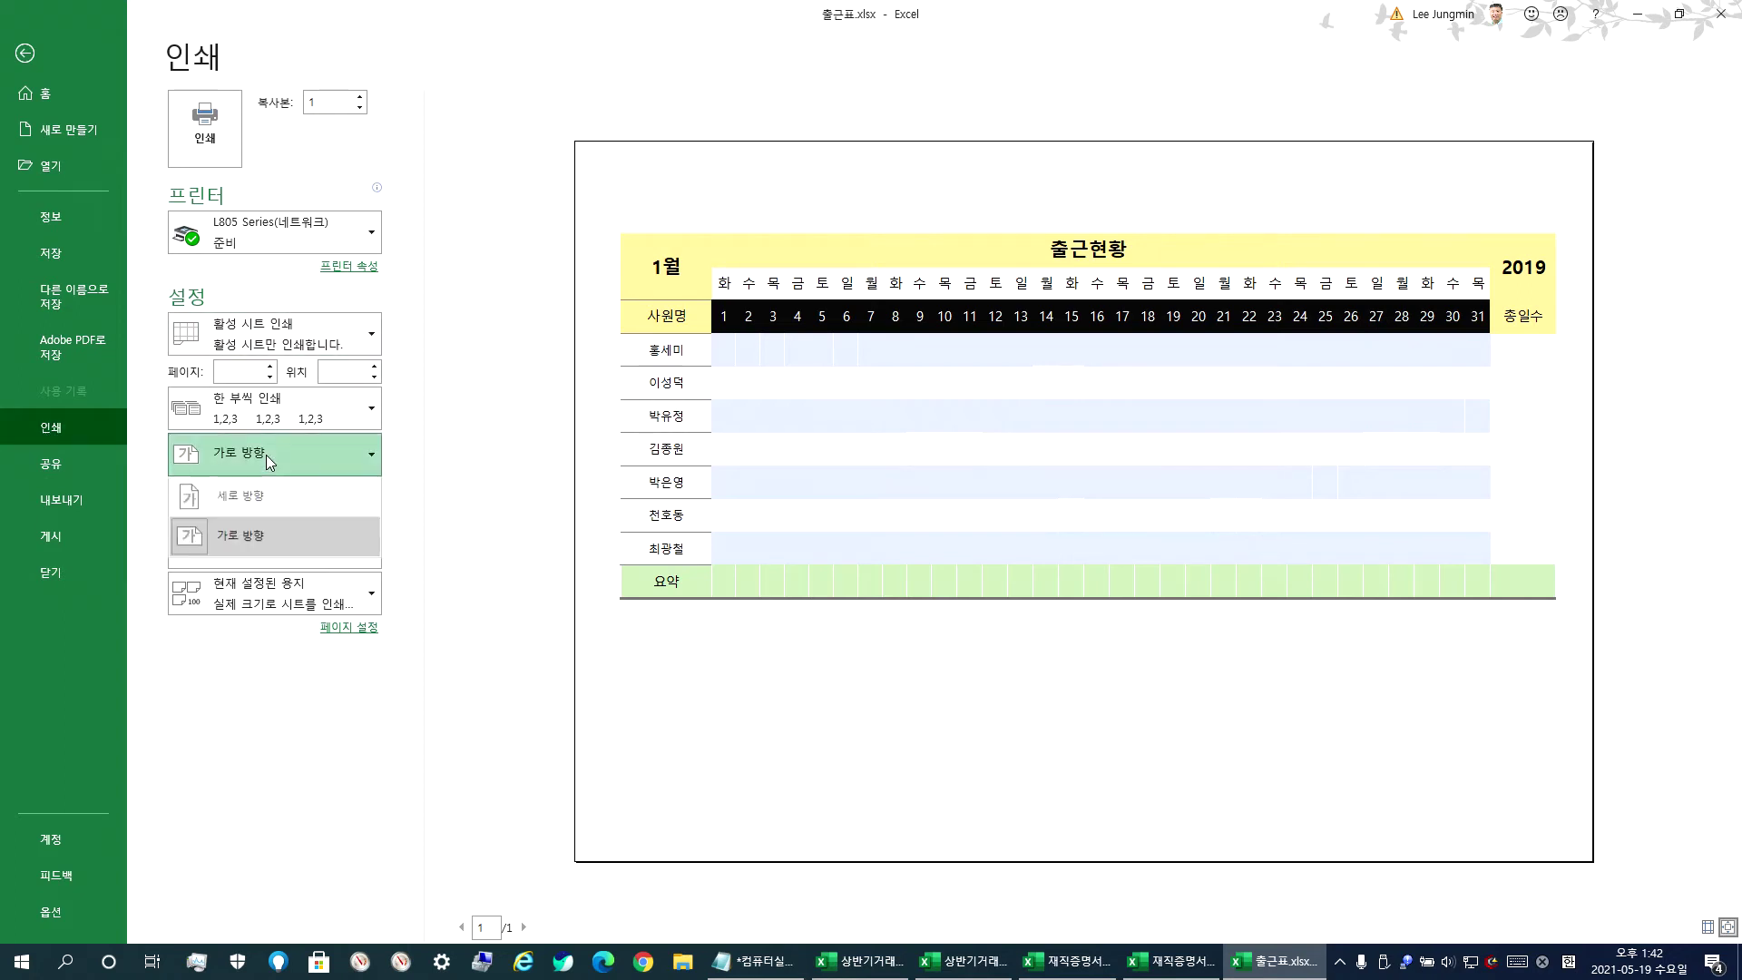
pyautogui.click(238, 497)
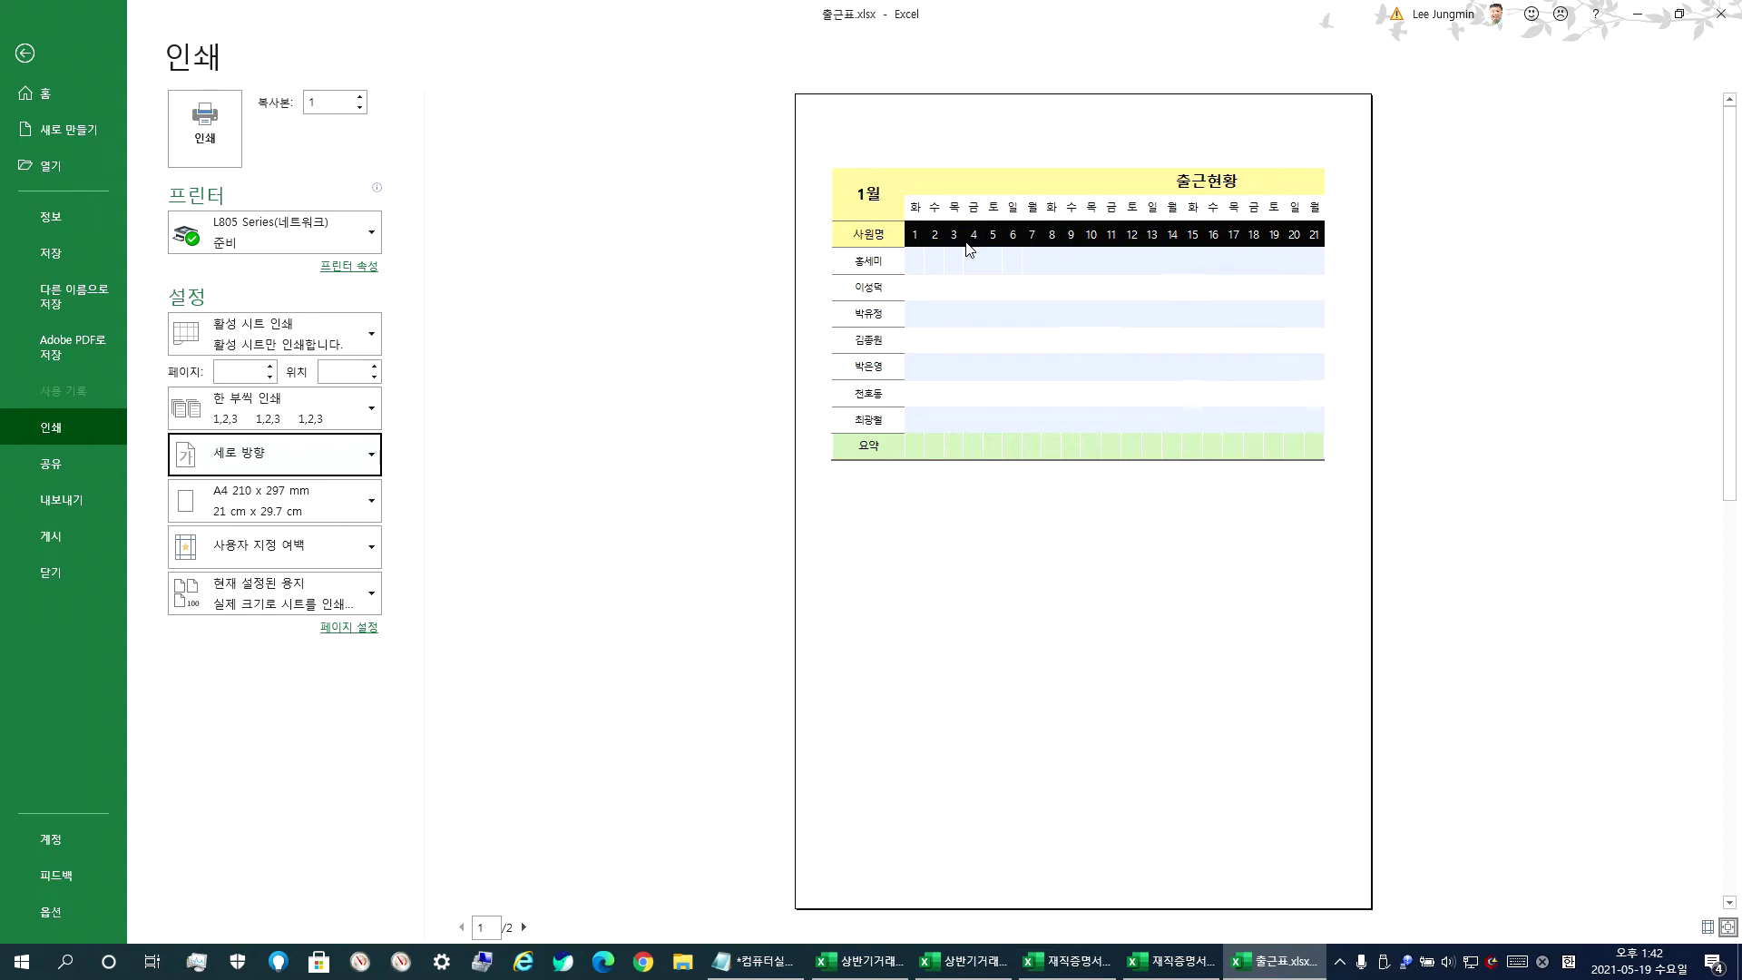
pyautogui.scroll(-1, 951, 347)
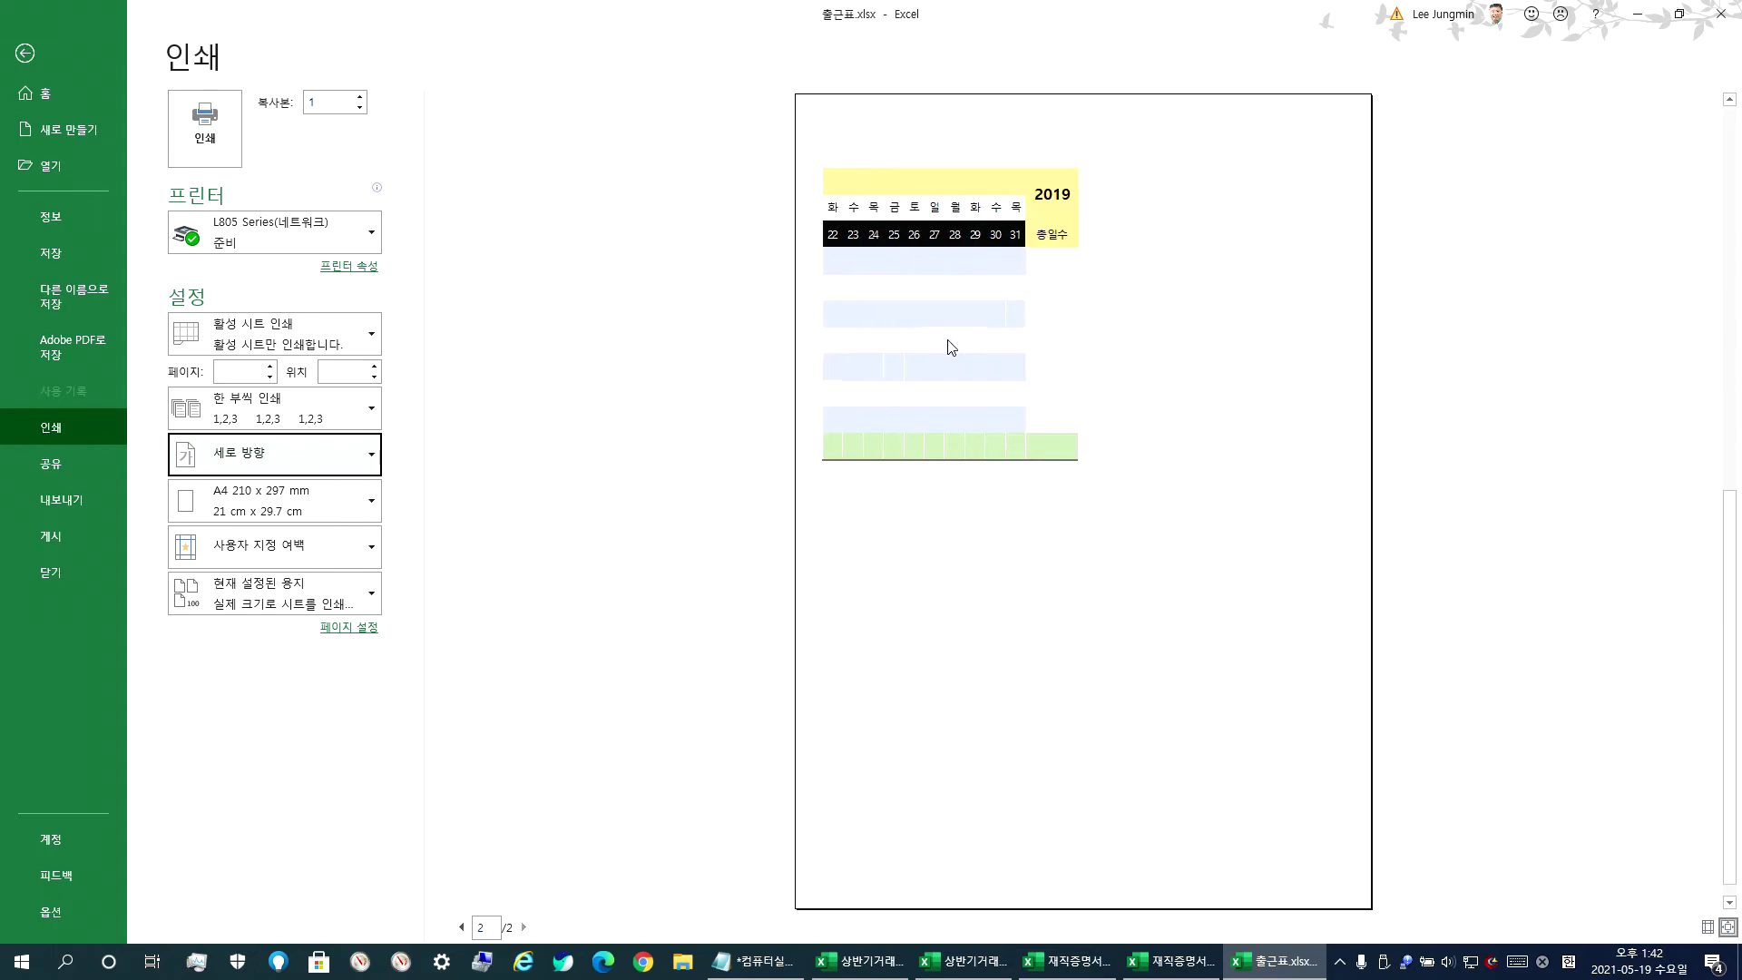
pyautogui.scroll(1, 950, 346)
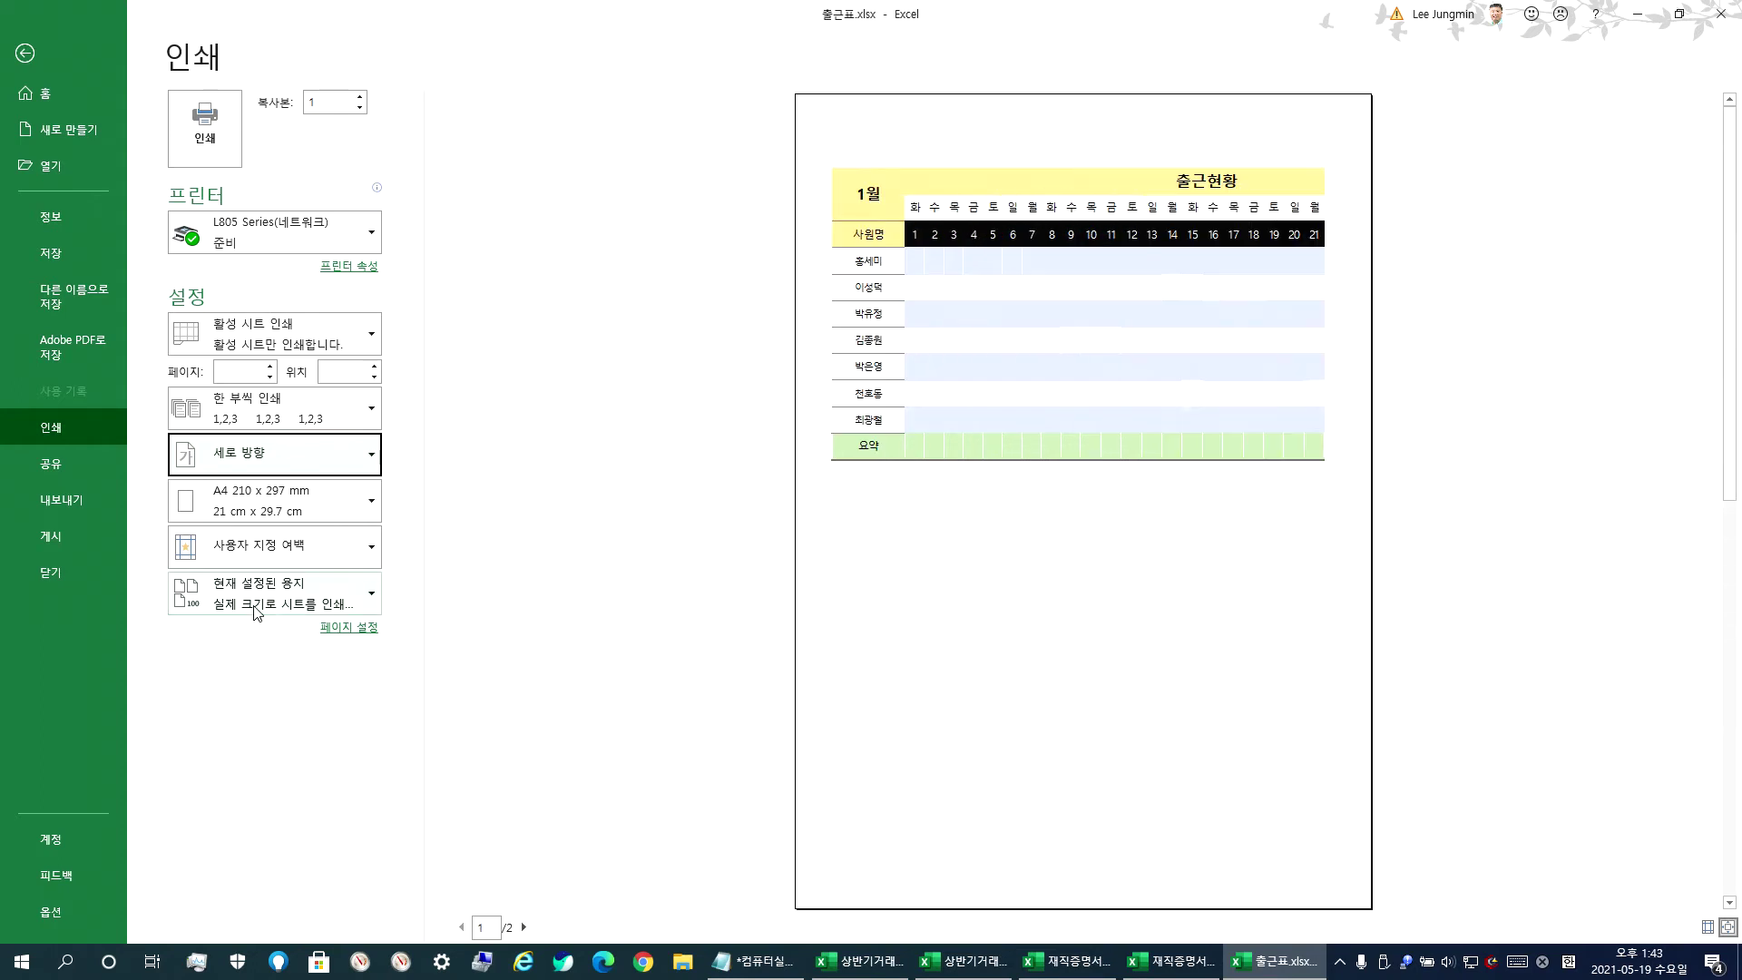
# - Set the attendance sheet's print scaling to automatic fit, 1 page wide by 1 page tall
pyautogui.click(349, 628)
pyautogui.click(1031, 328)
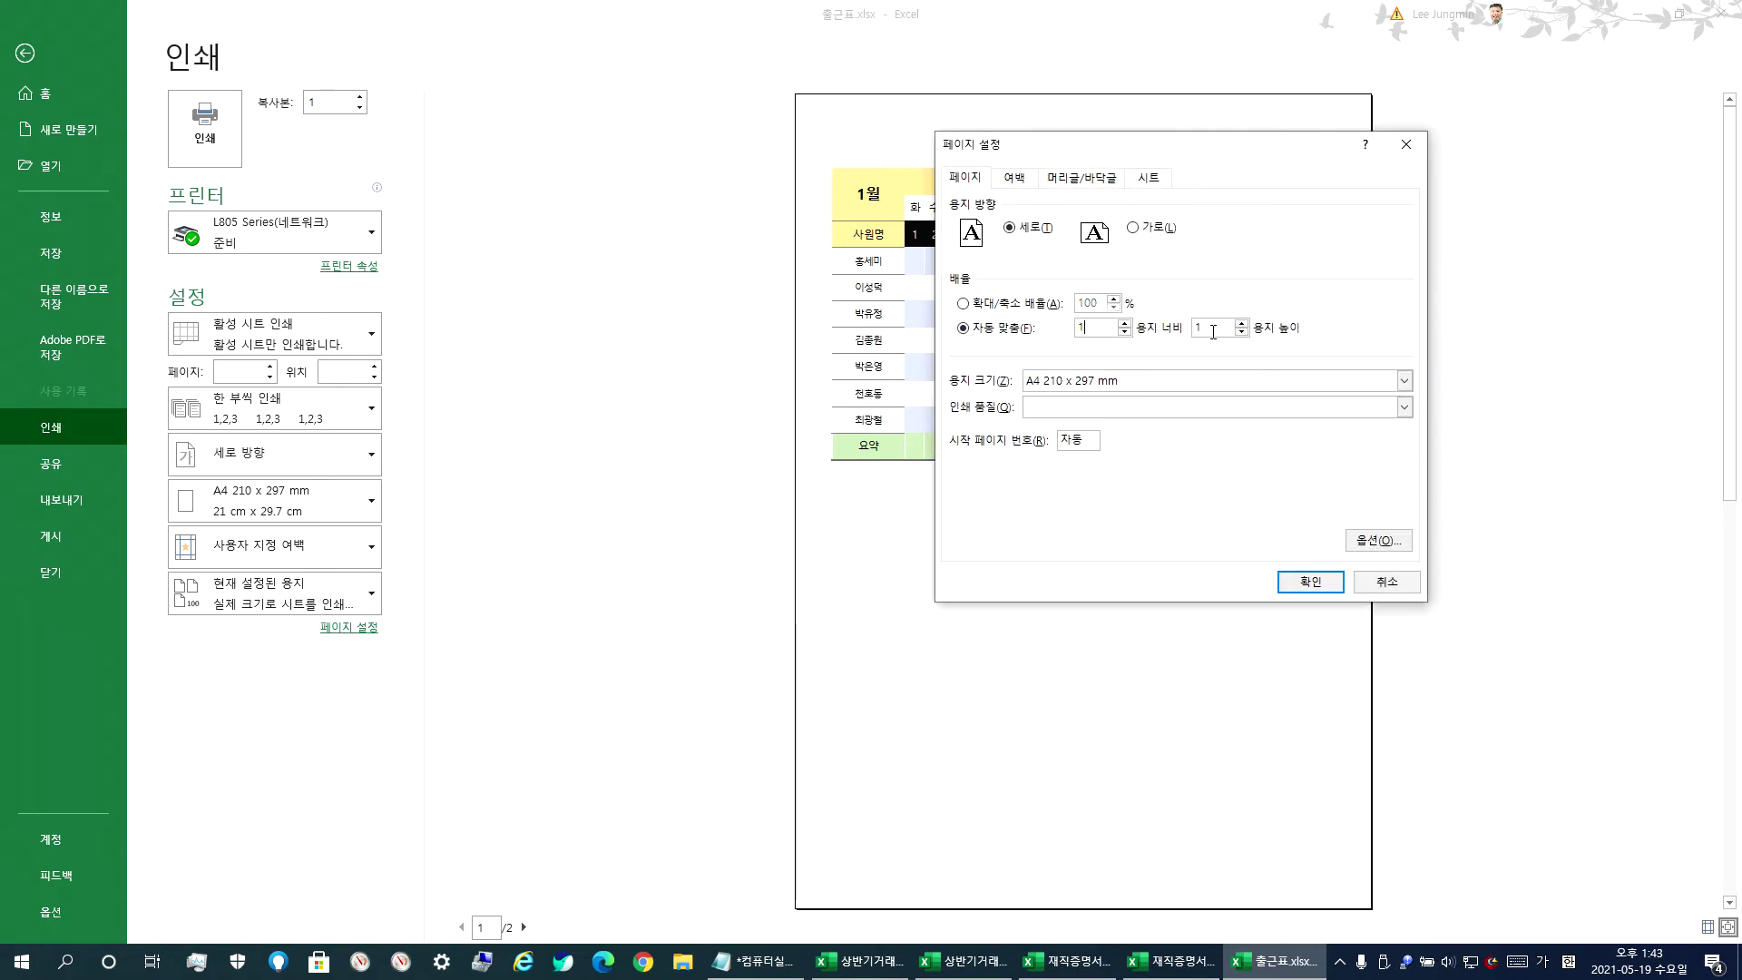
pyautogui.click(1293, 582)
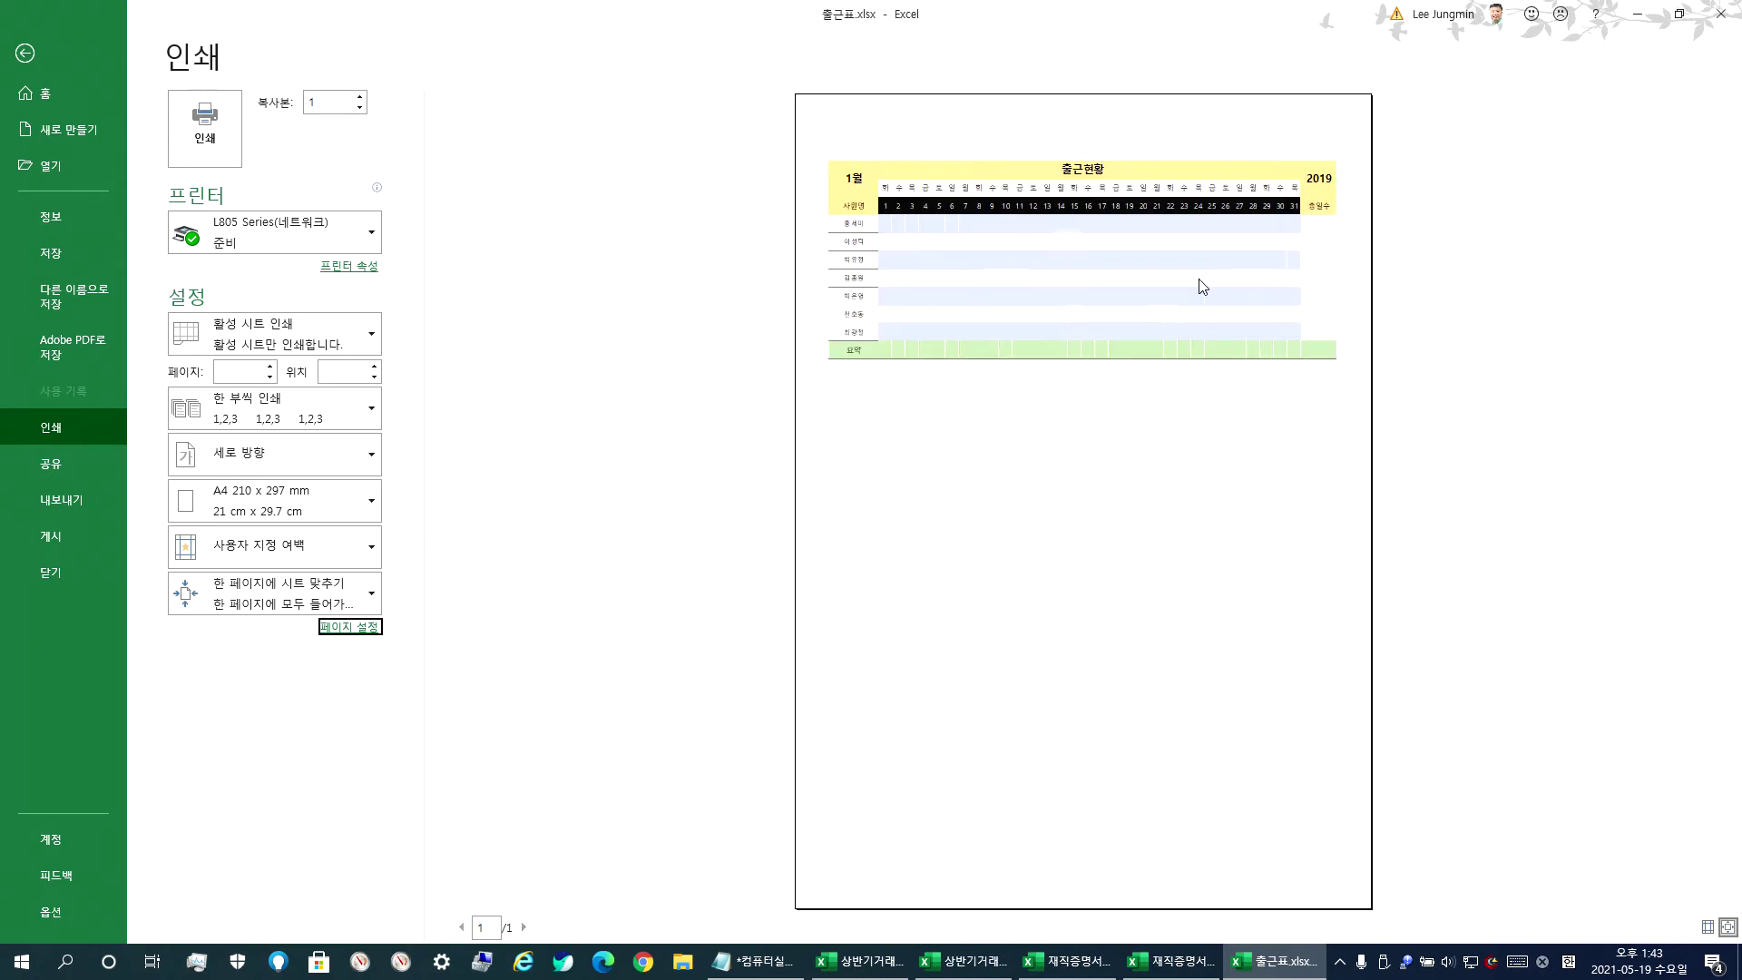
# - Try the percentage scaling option in place of automatic fit, discard the page setup changes and return to the worksheet
pyautogui.click(347, 628)
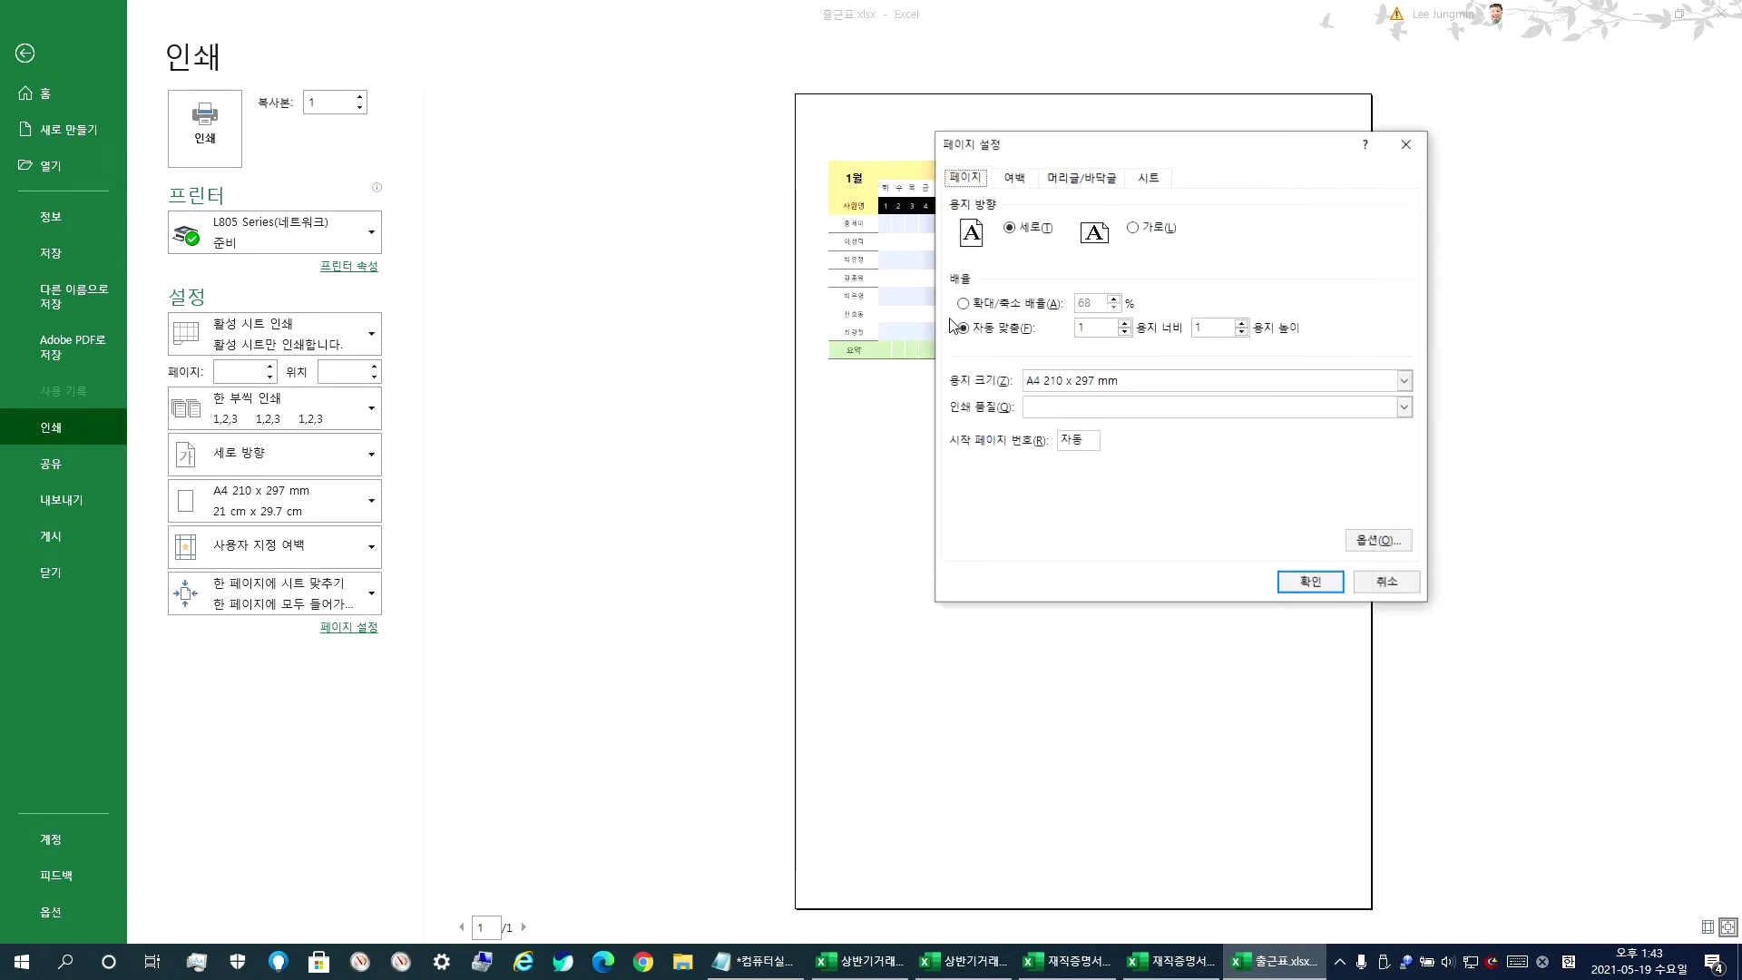
pyautogui.click(1037, 306)
pyautogui.doubleClick(1101, 303)
pyautogui.click(986, 336)
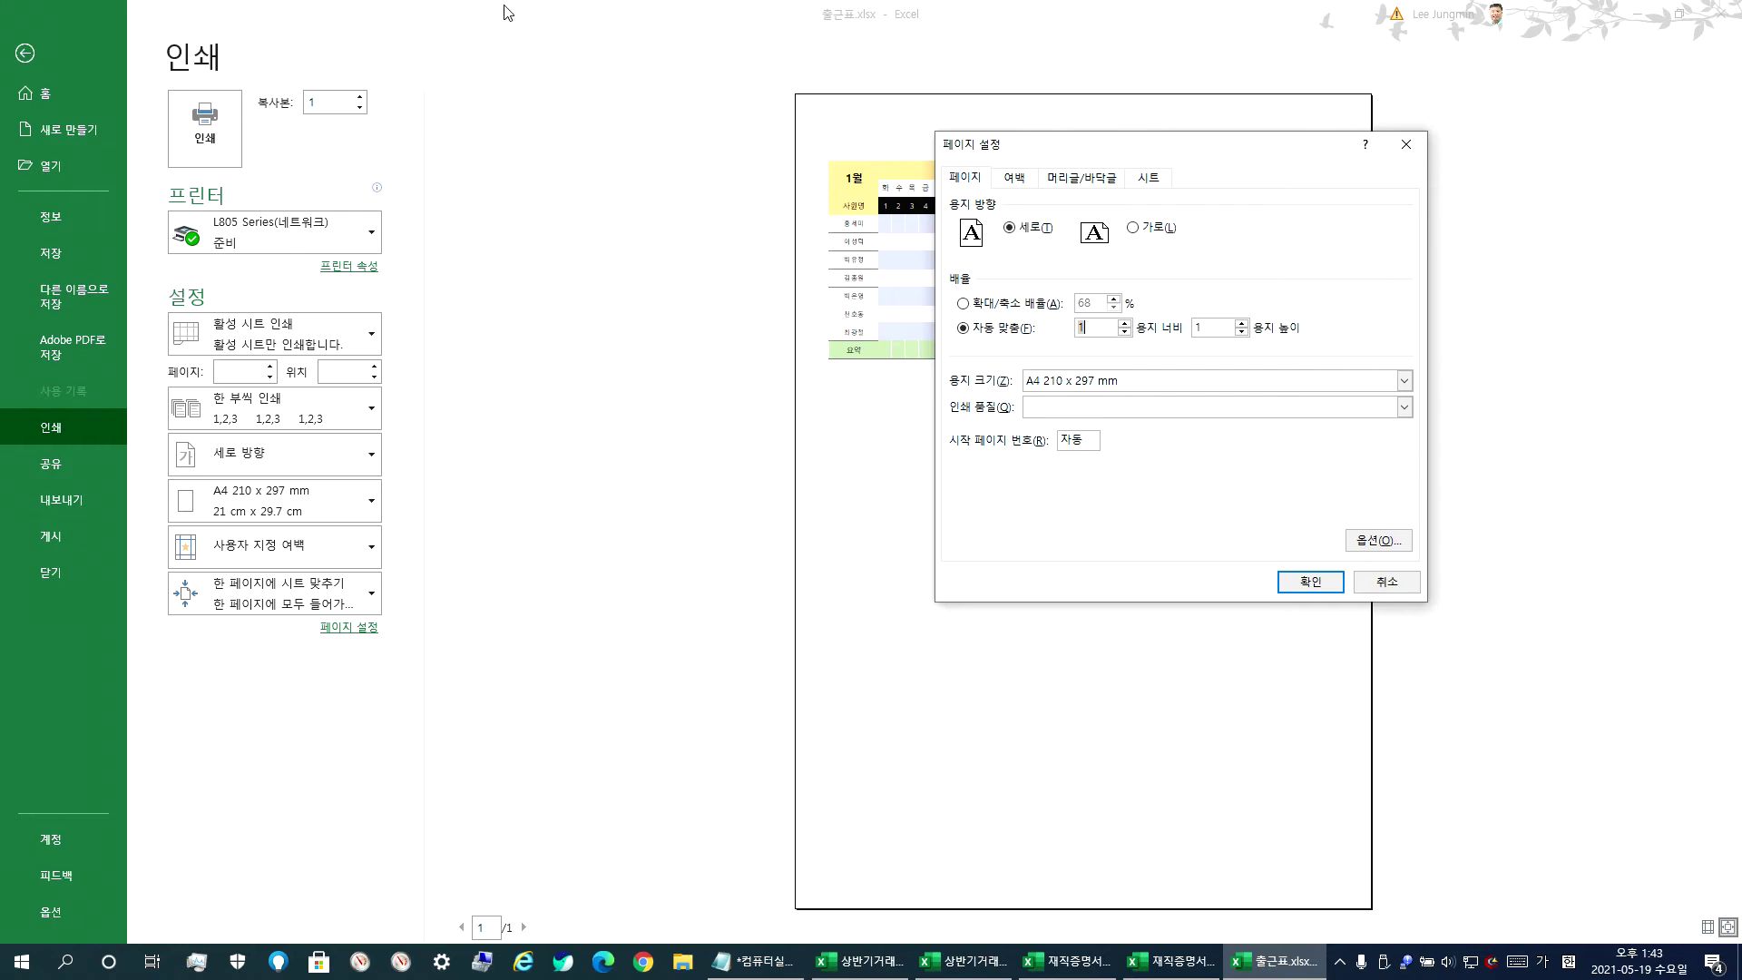
pyautogui.click(1385, 590)
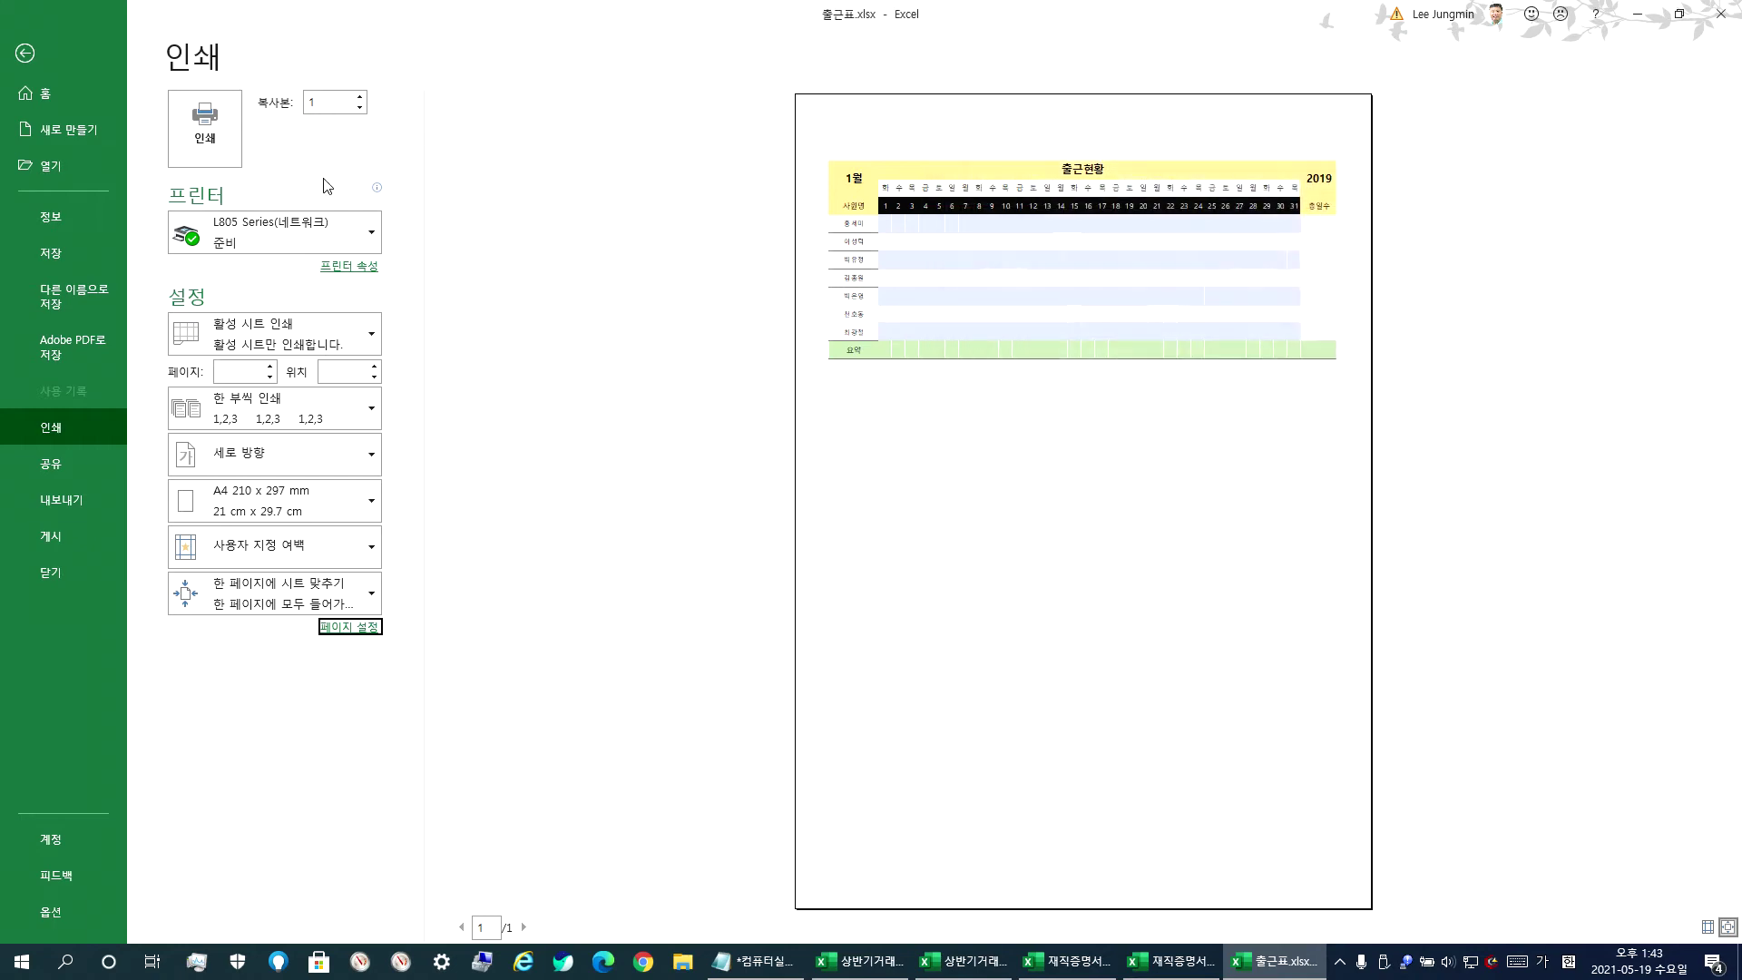
pyautogui.click(24, 54)
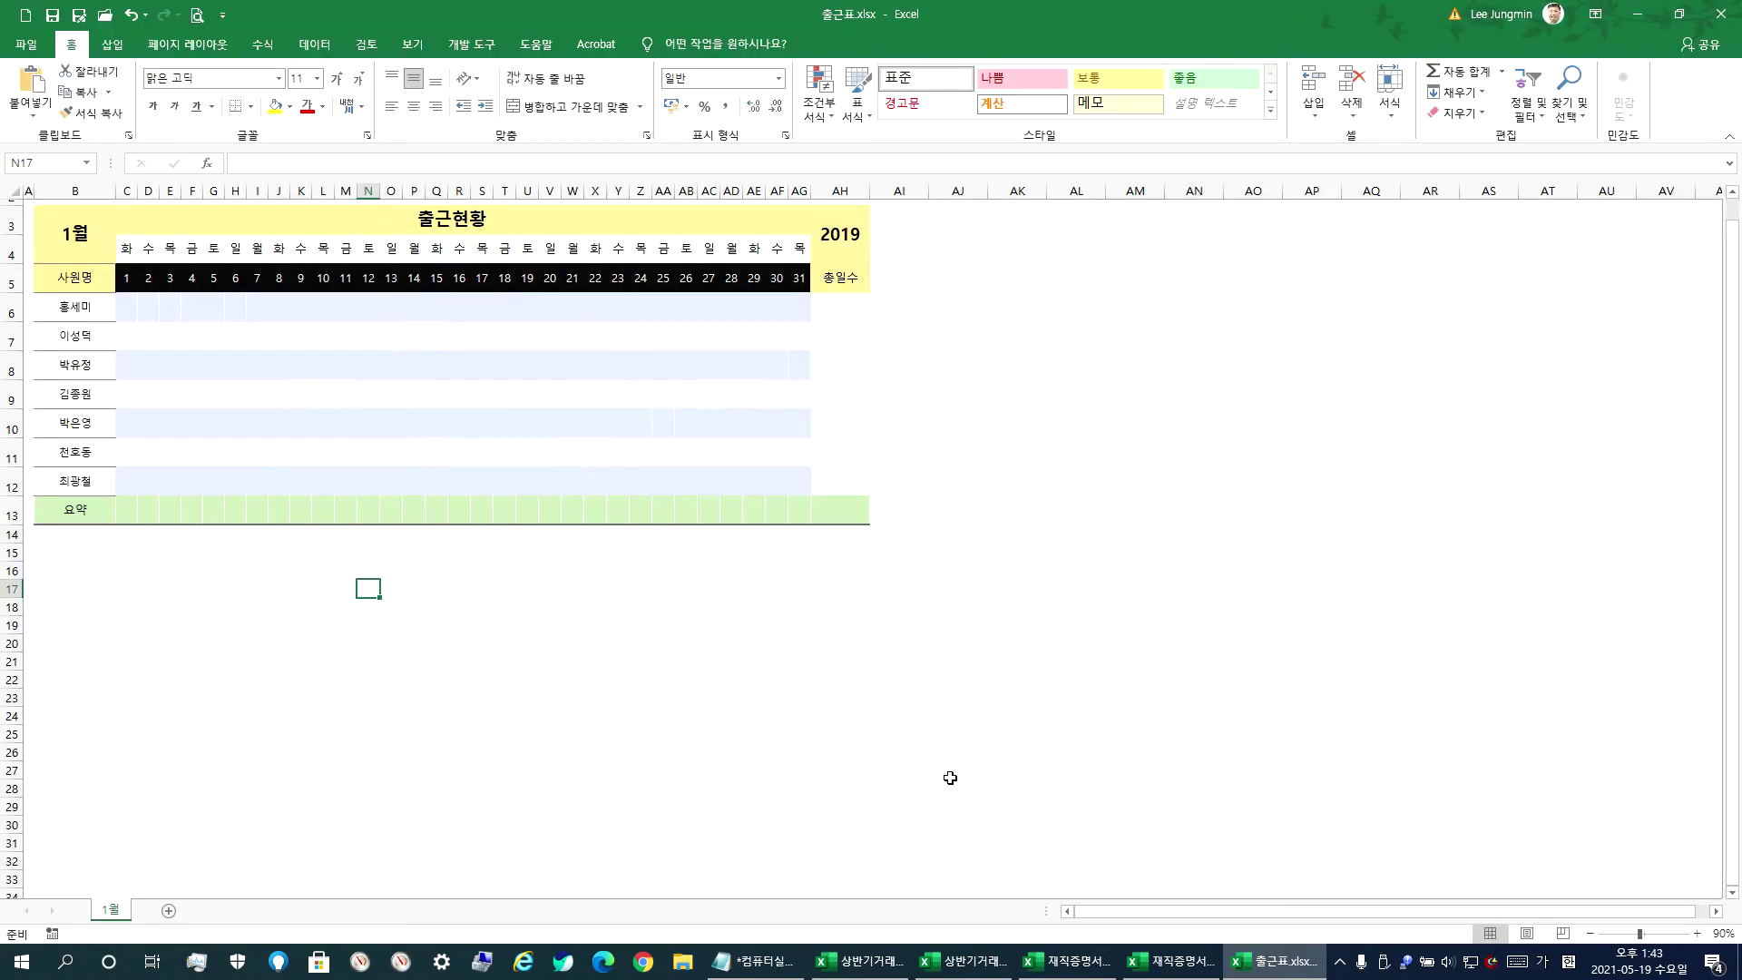
# - Switch to the 상반기거래내역.xlsx workbook and display its print preview
pyautogui.click(873, 963)
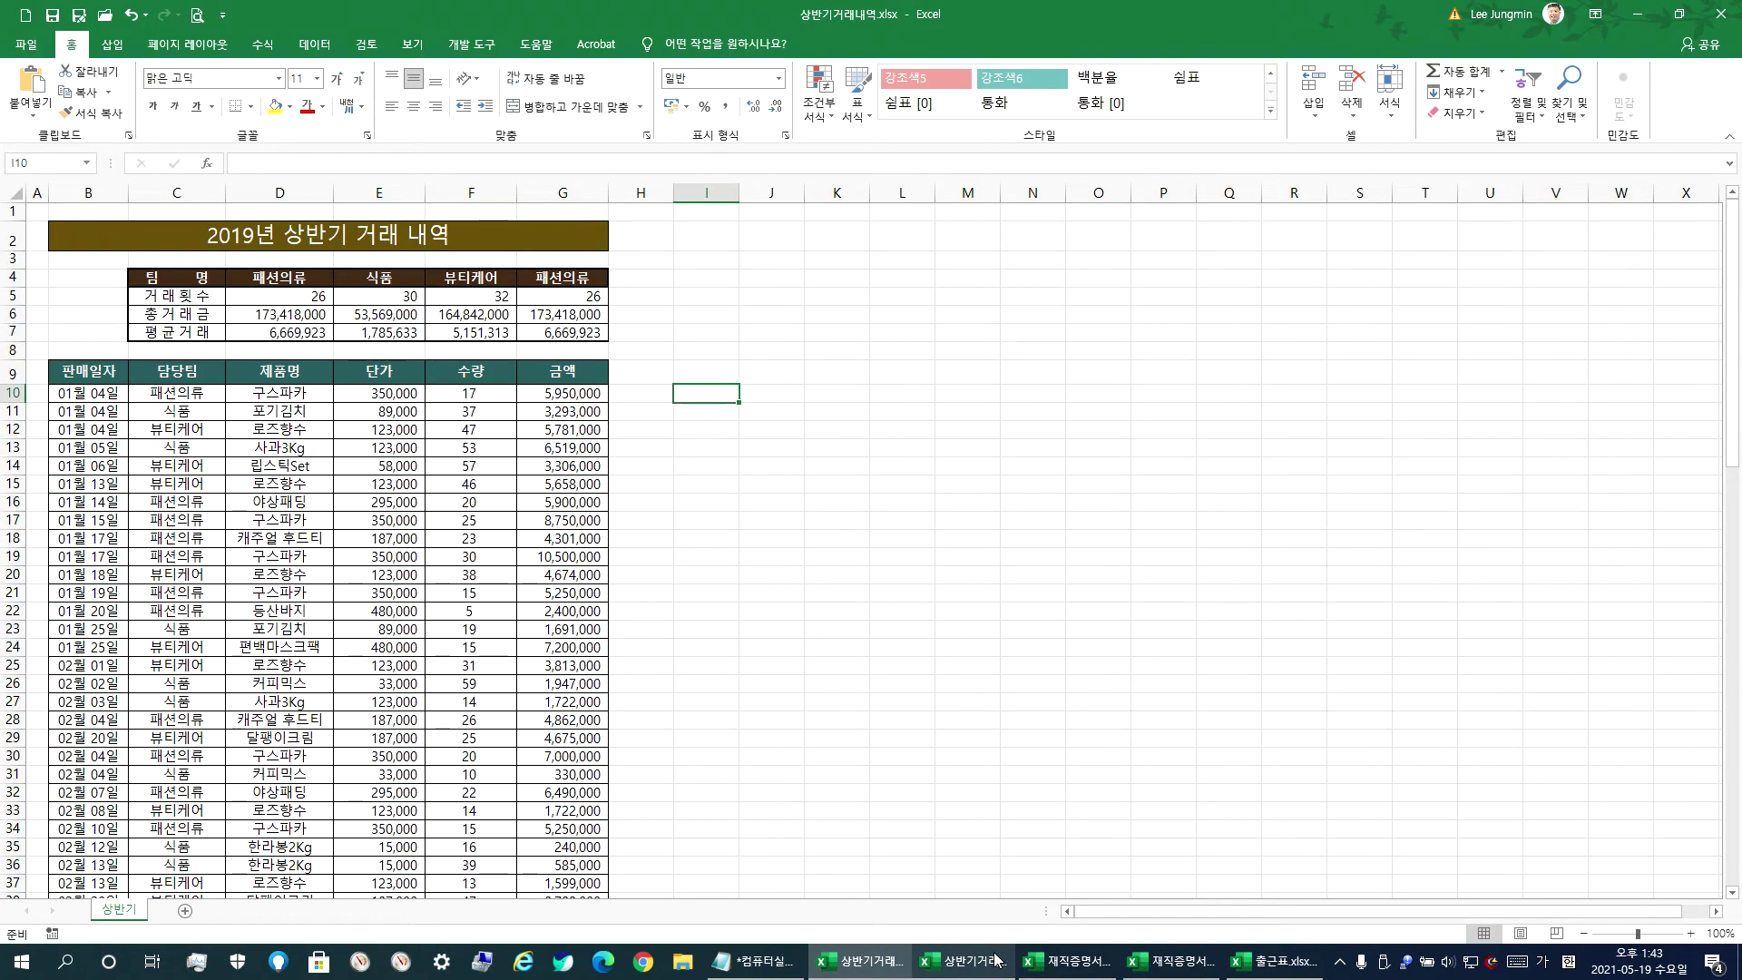
pyautogui.click(996, 959)
pyautogui.click(873, 963)
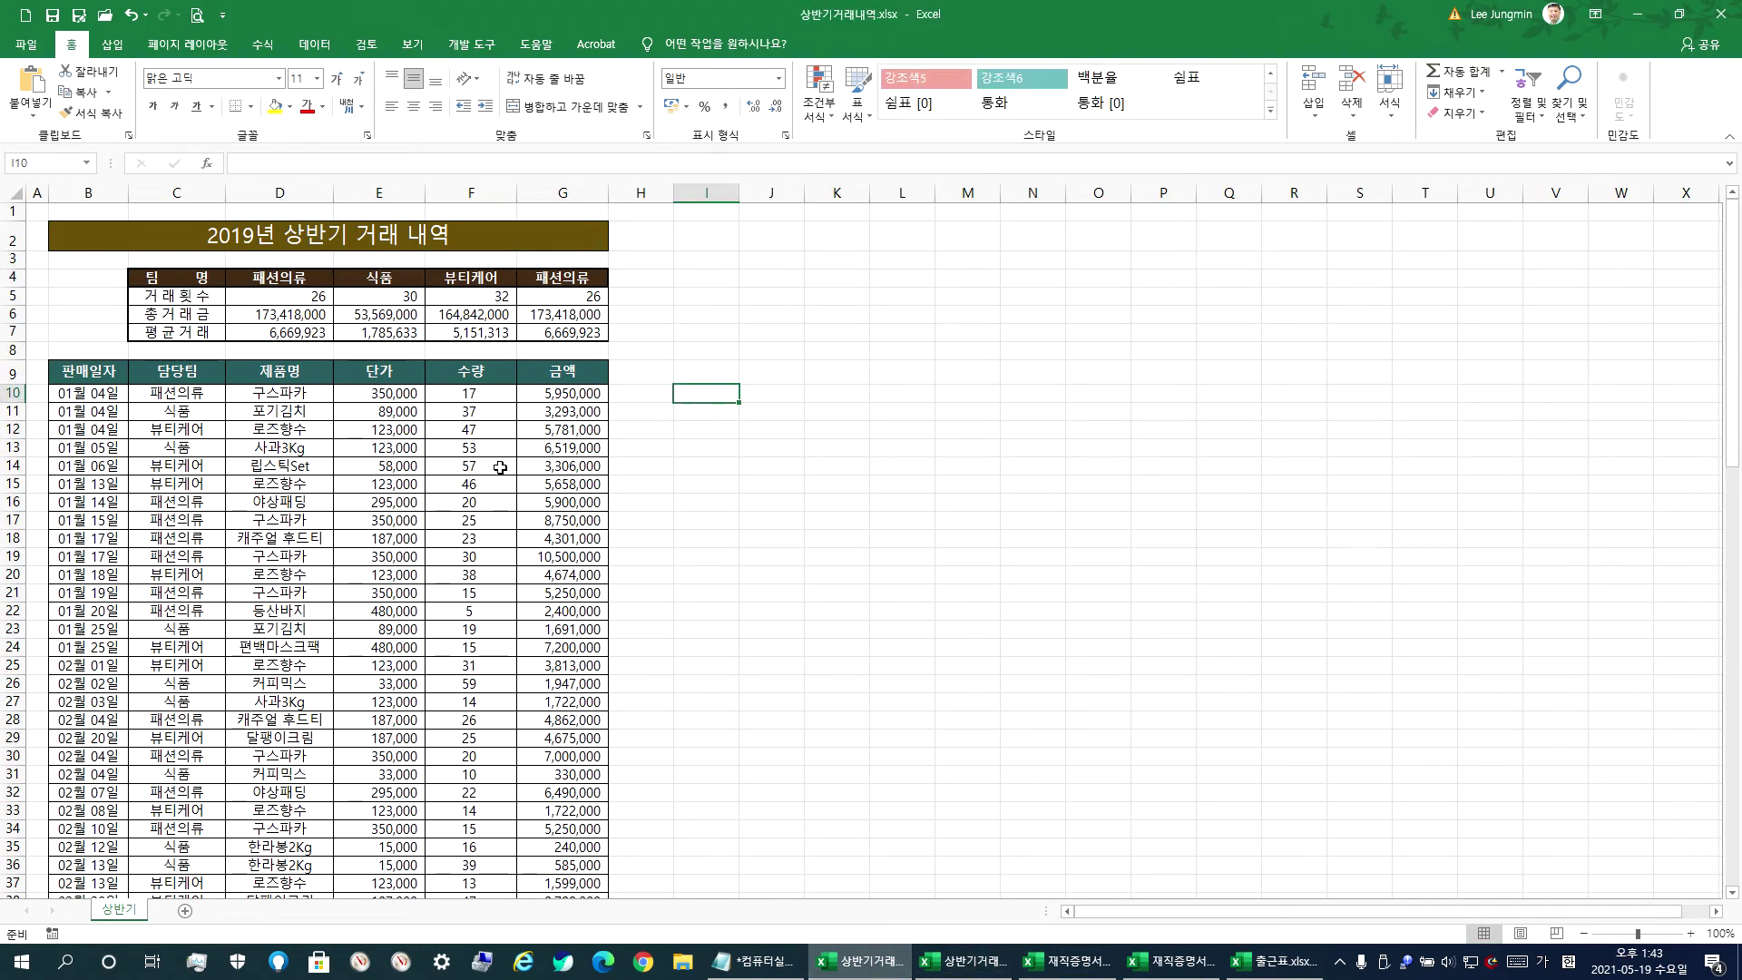
pyautogui.click(26, 43)
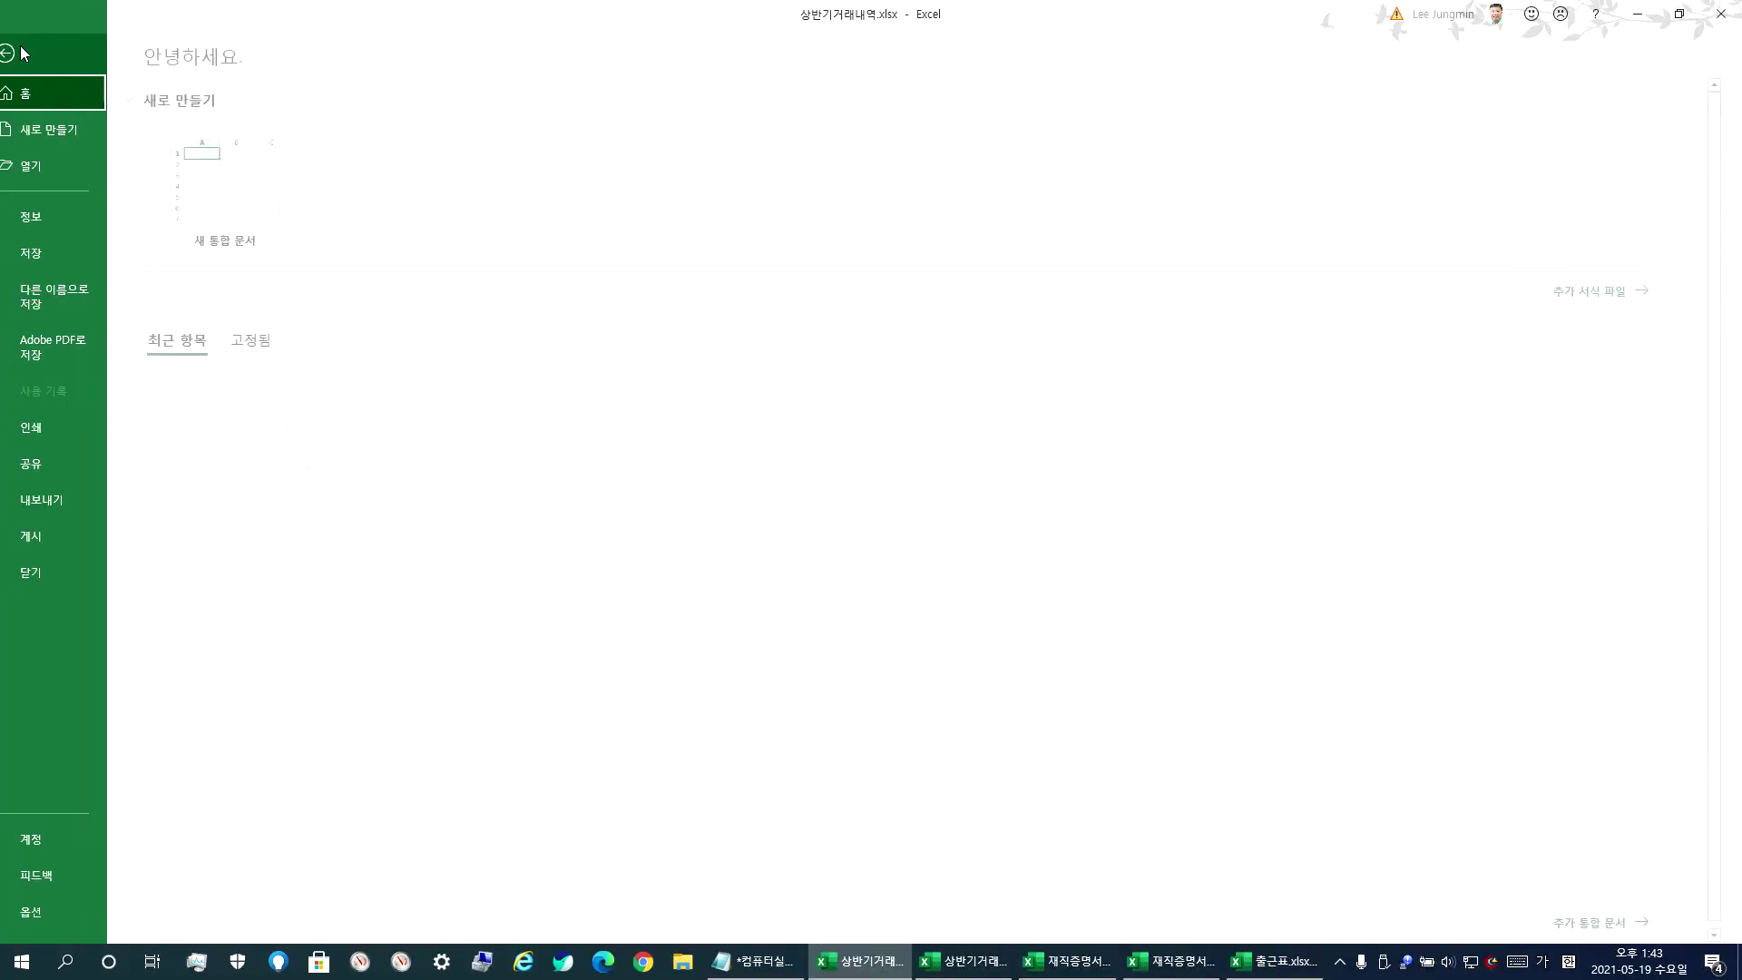
pyautogui.click(51, 436)
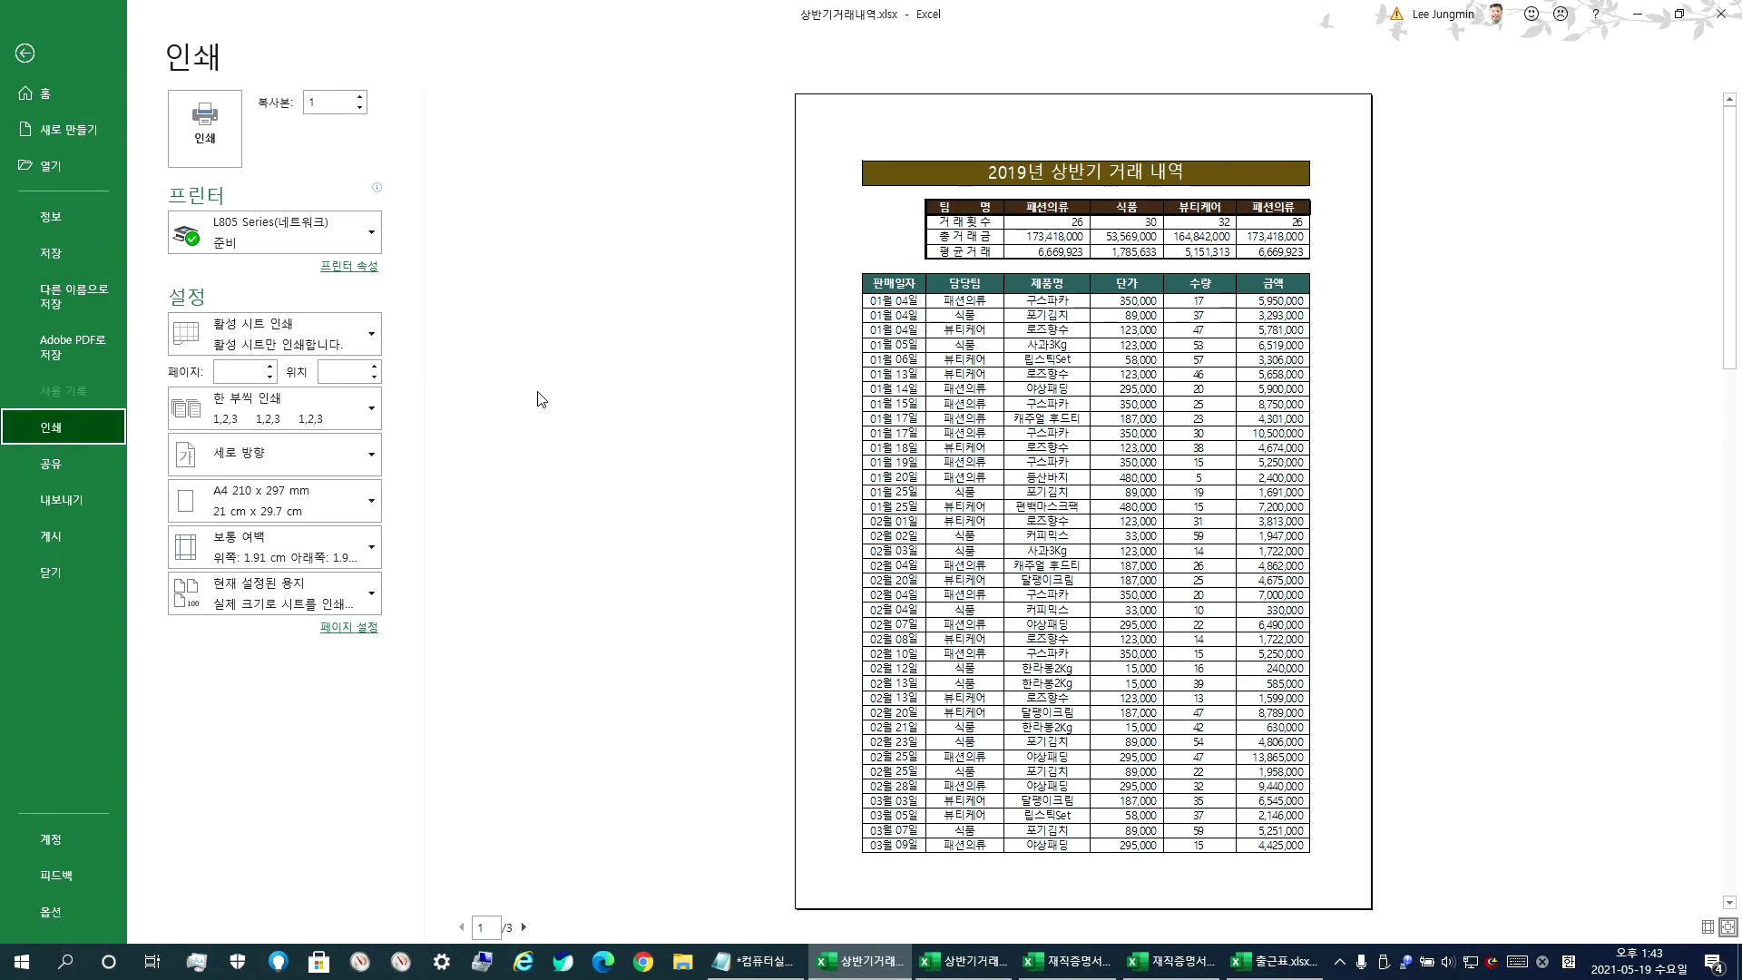
# - Page through the transaction list's print preview to check which pages carry the table's column headings
pyautogui.scroll(-1, 1078, 455)
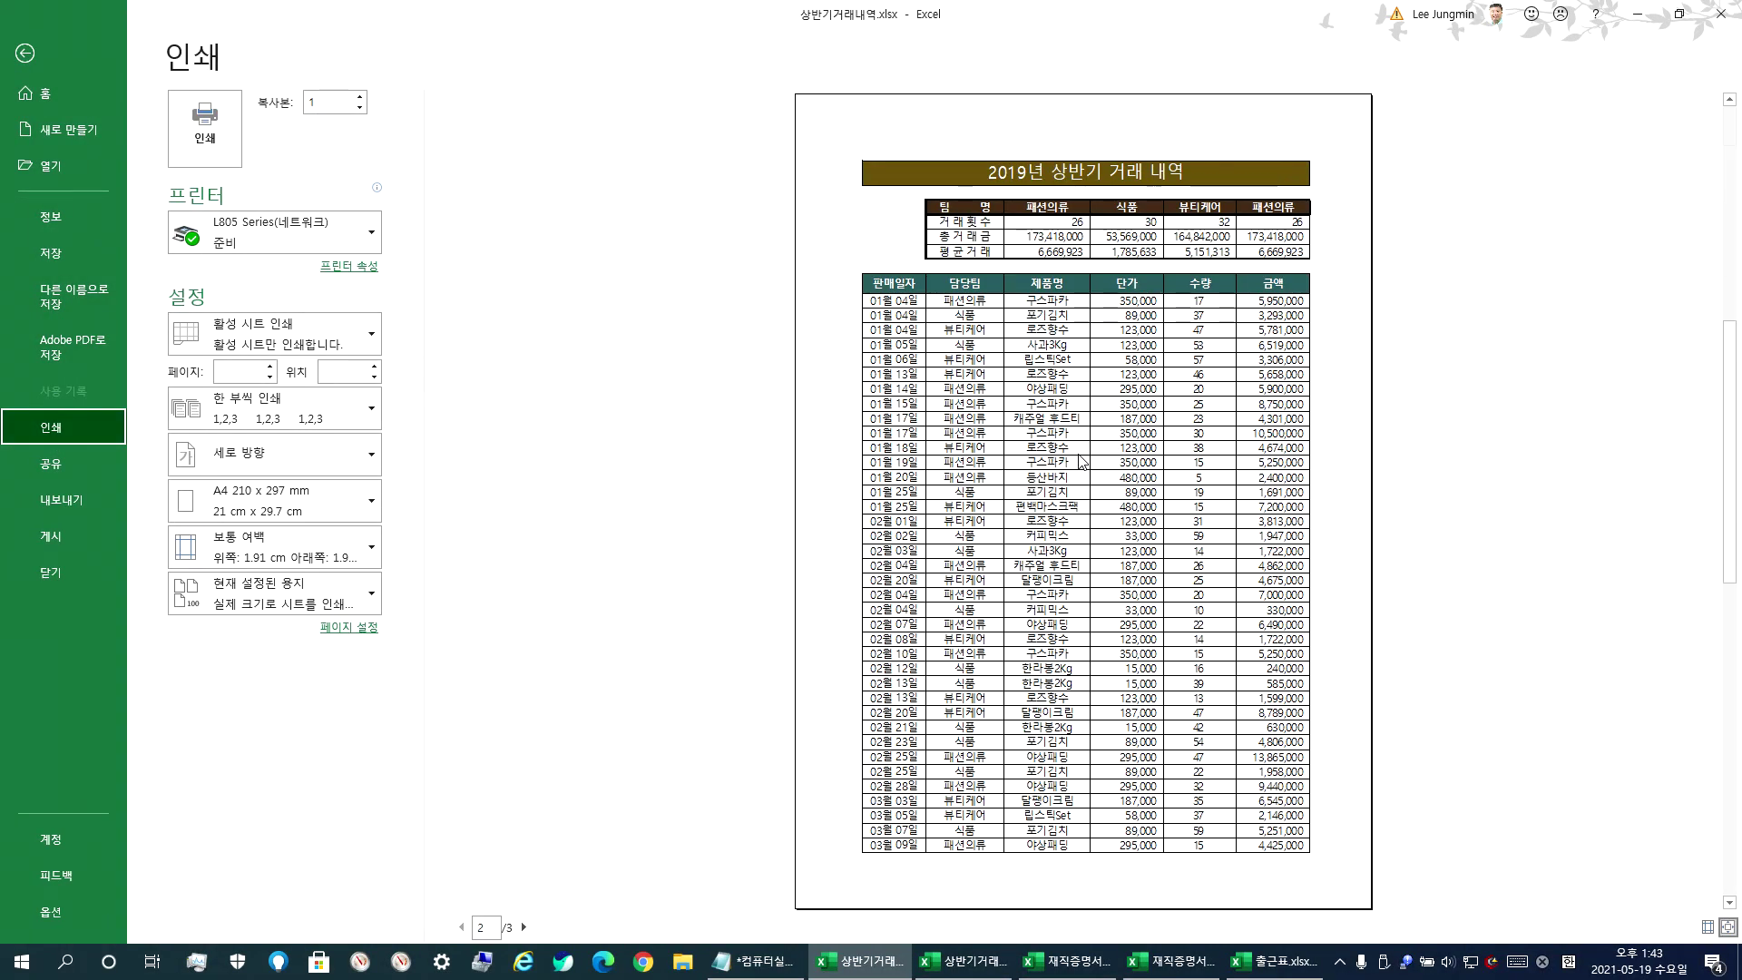
pyautogui.scroll(-1, 1080, 464)
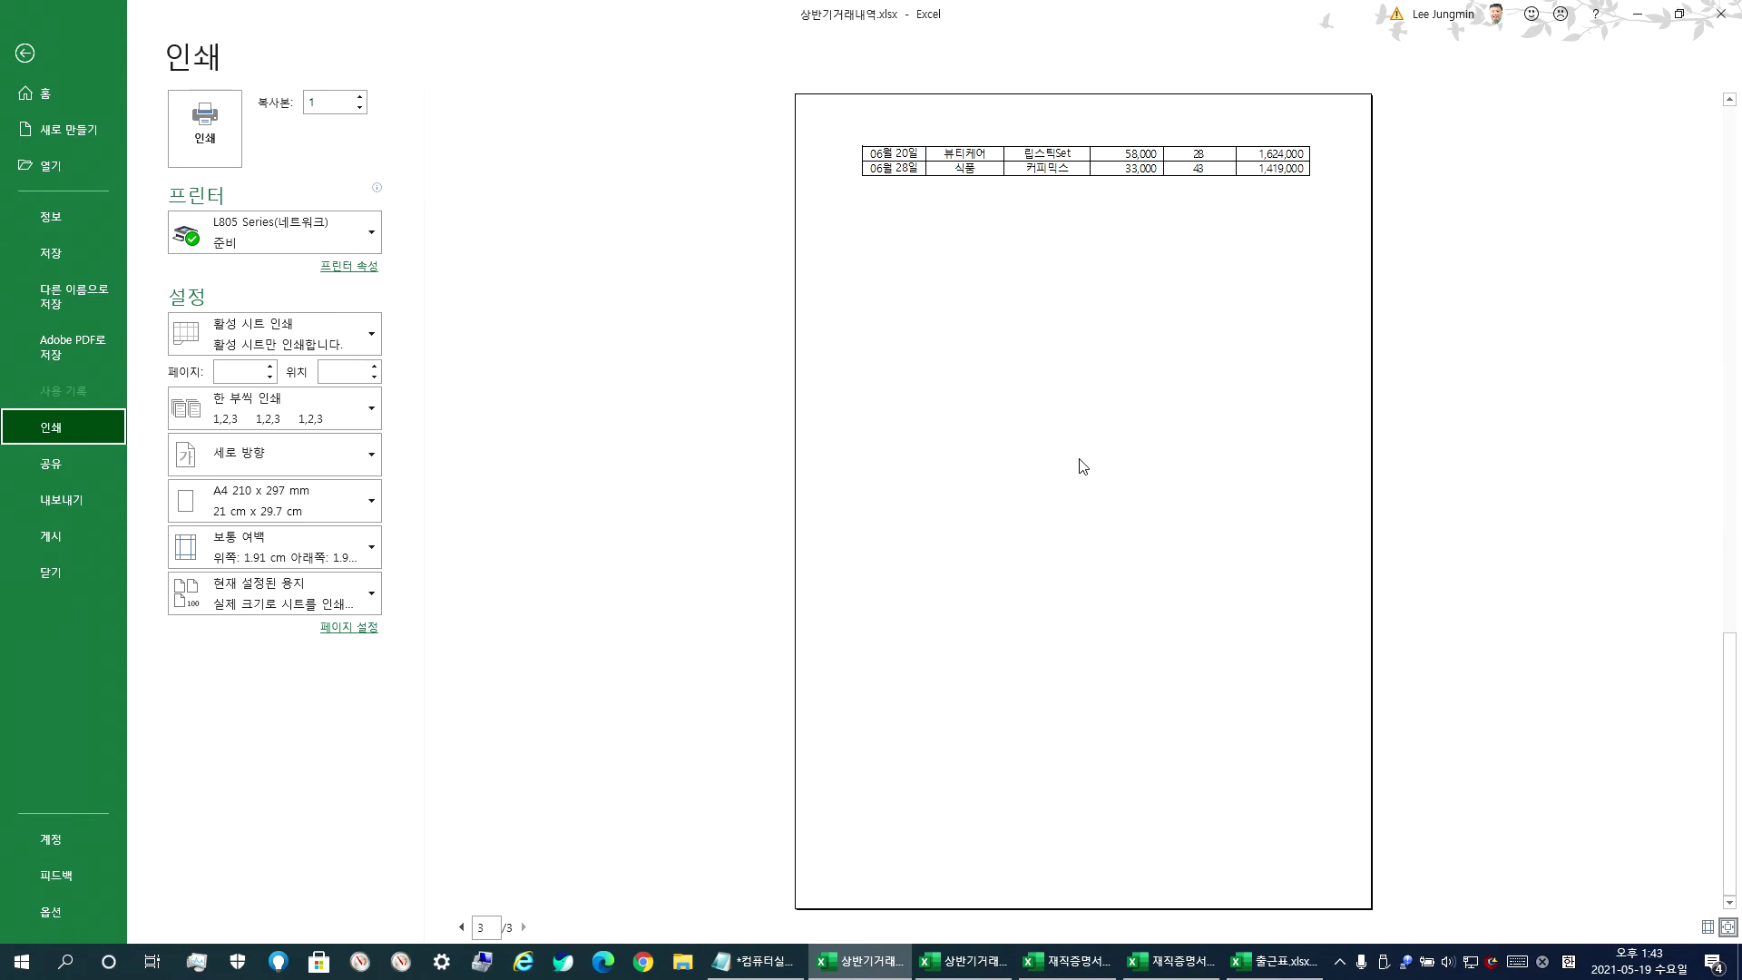
pyautogui.scroll(2, 1080, 469)
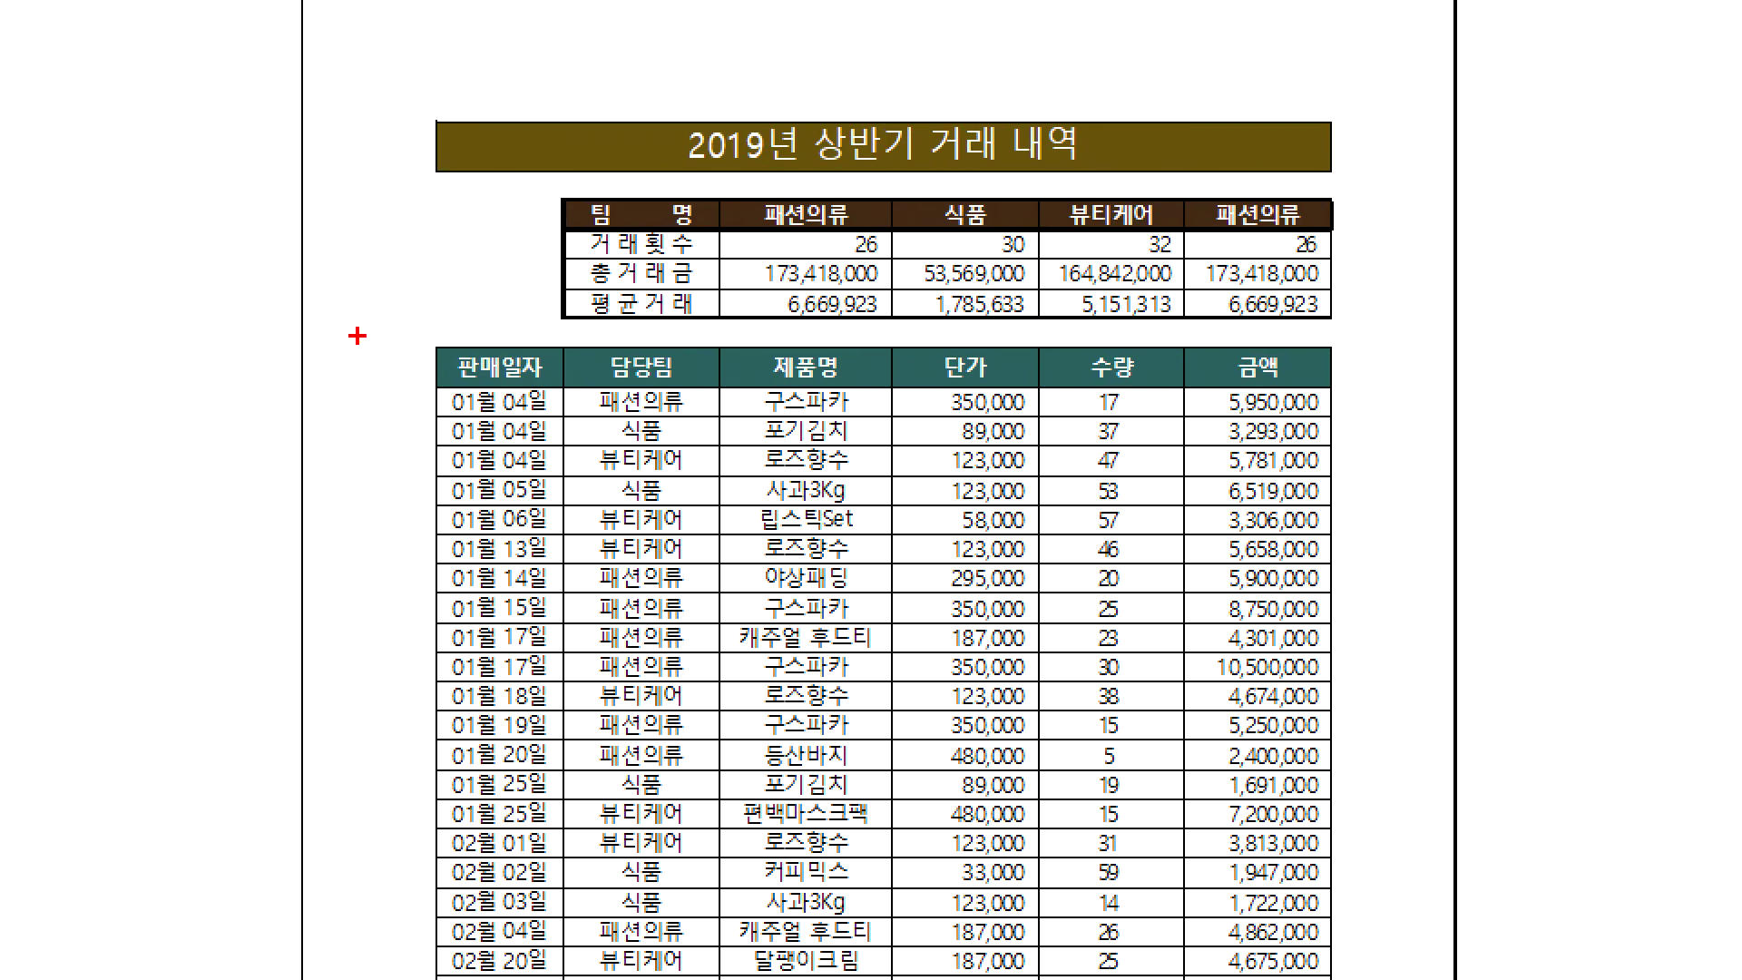
pyautogui.moveTo(322, 396)
pyautogui.mouseDown()
pyautogui.moveTo(1184, 405)
pyautogui.moveTo(1429, 174)
pyautogui.moveTo(712, 4)
pyautogui.moveTo(222, 115)
pyautogui.mouseUp()
pyautogui.moveTo(278, 355); pyautogui.dragTo(323, 396)
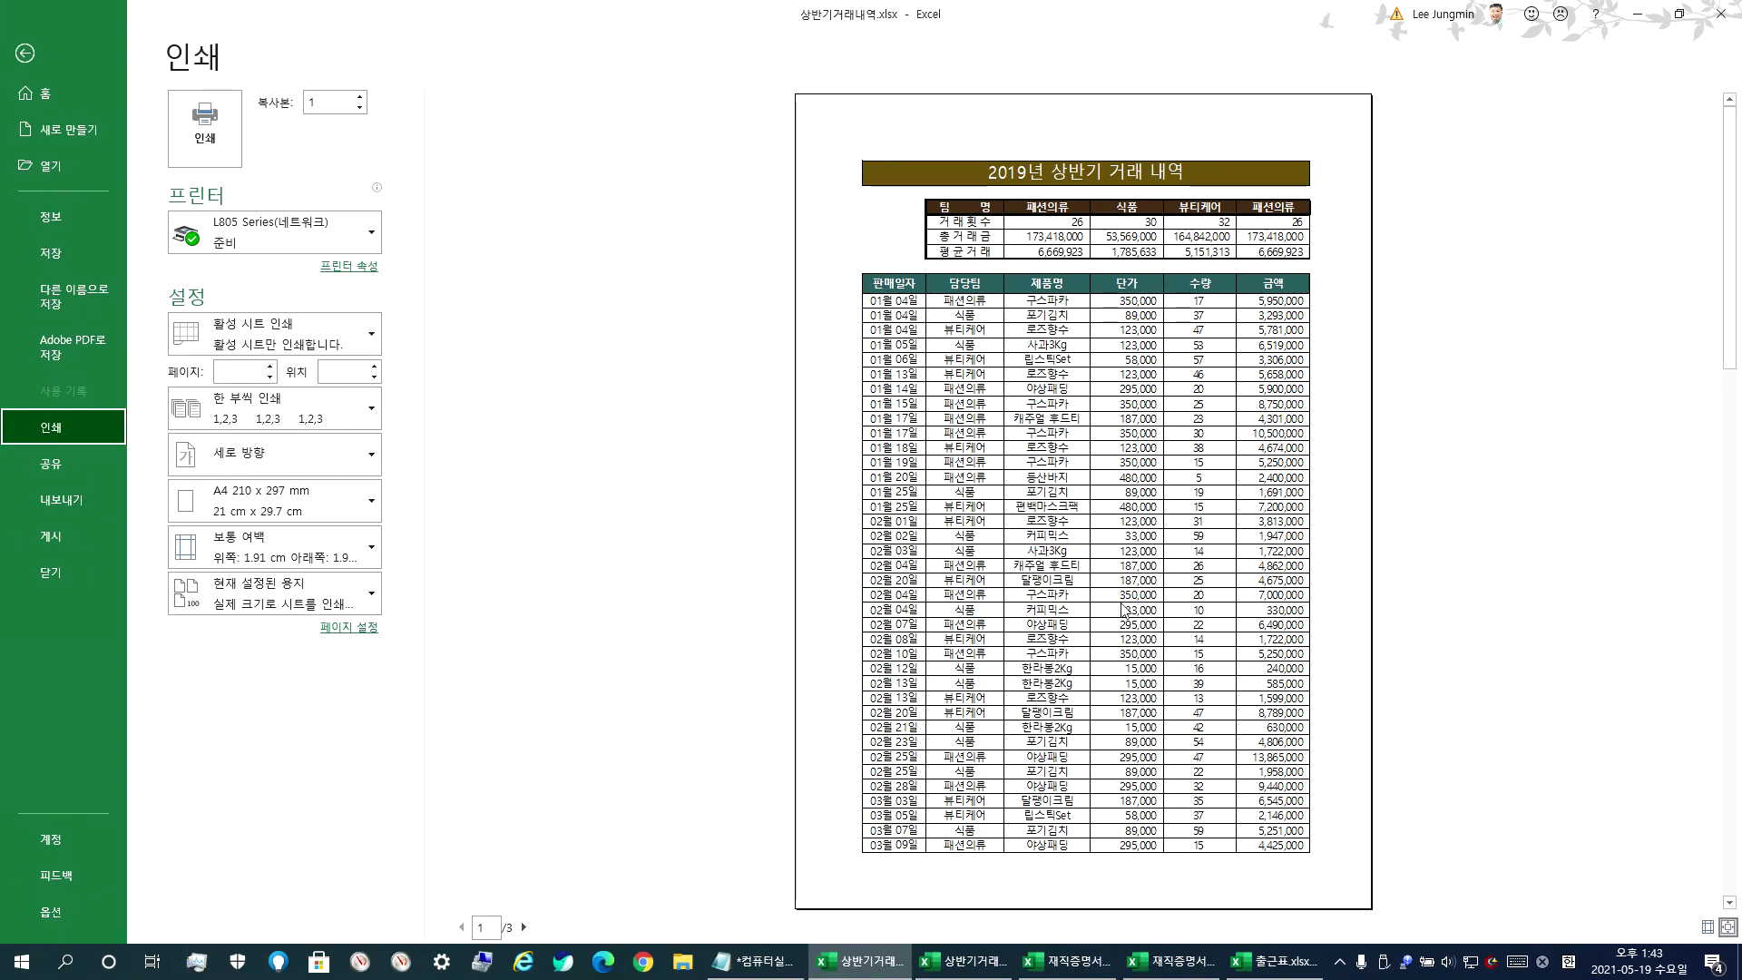
pyautogui.scroll(-2, 1013, 268)
pyautogui.click(1049, 154)
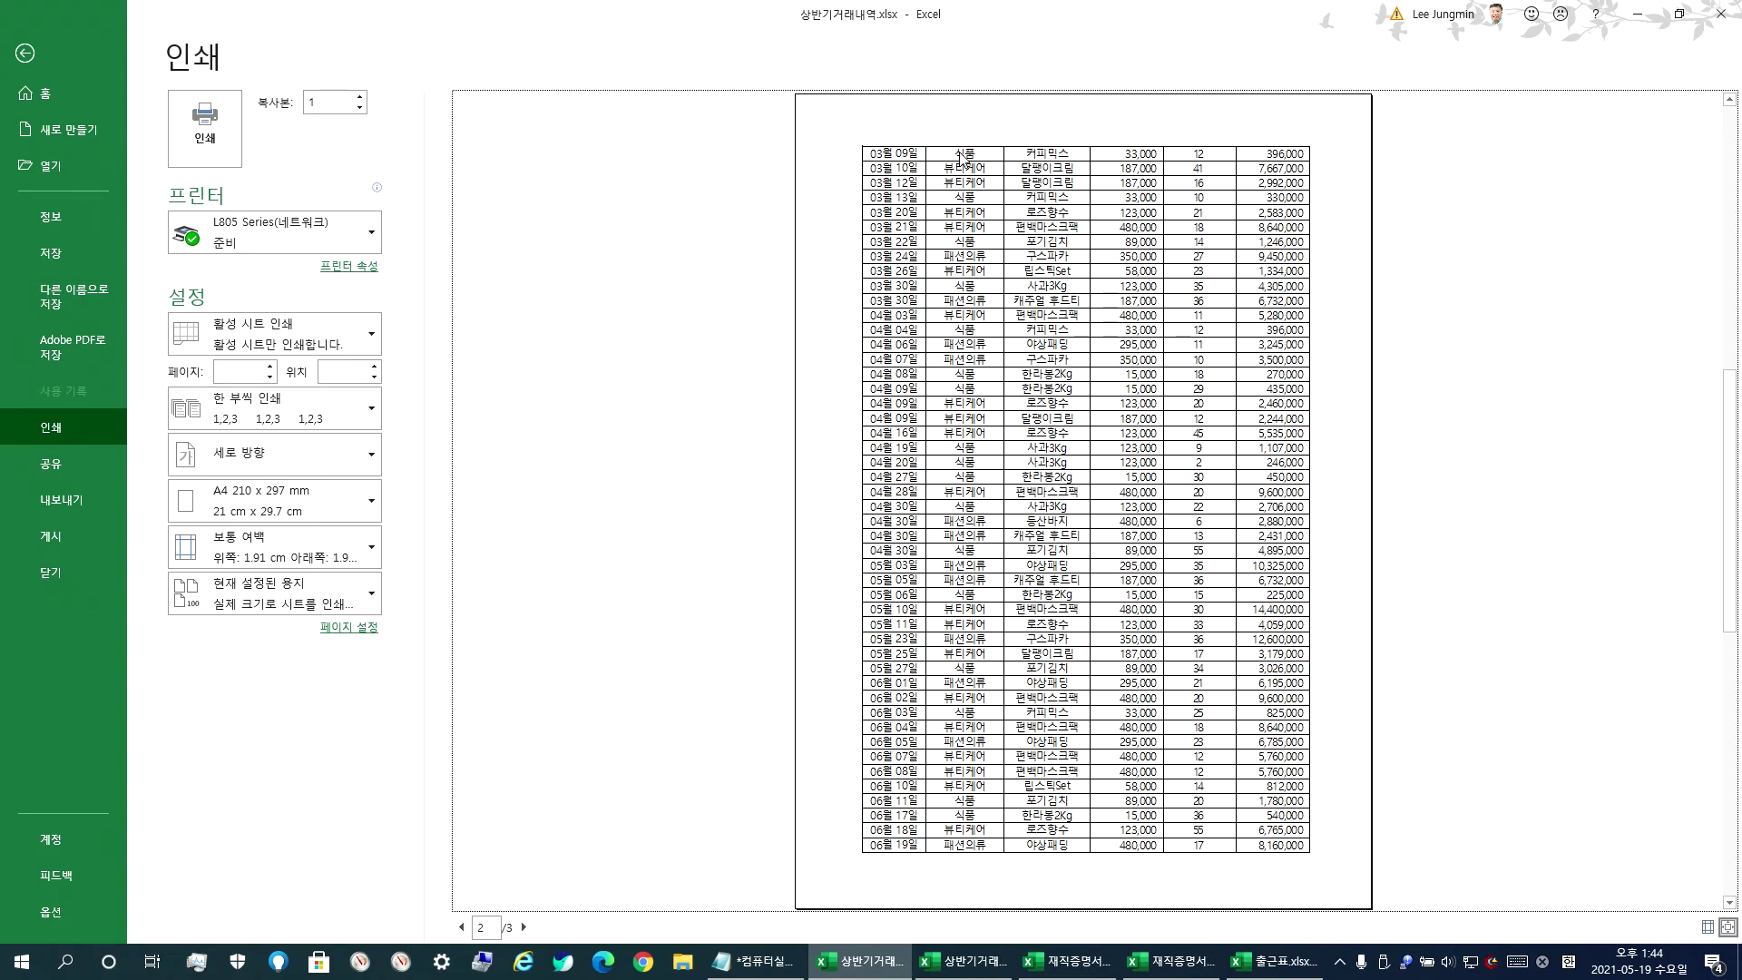
pyautogui.scroll(1, 887, 360)
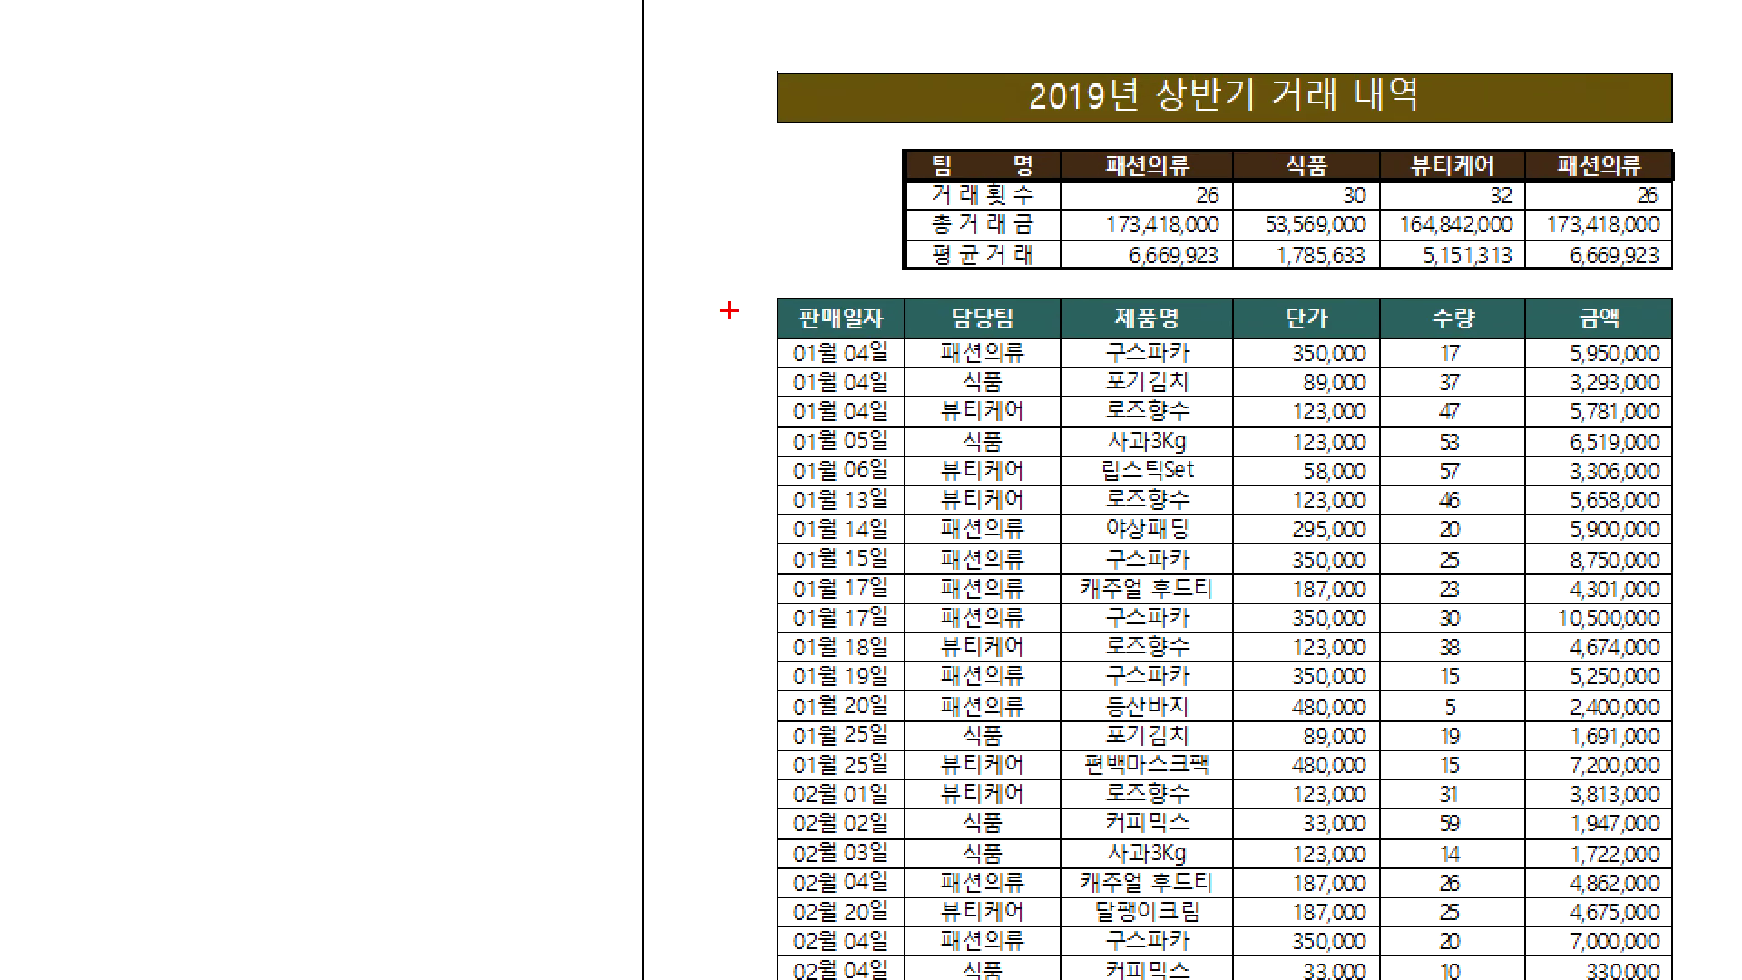
pyautogui.moveTo(837, 273)
pyautogui.mouseDown()
pyautogui.moveTo(858, 281)
pyautogui.moveTo(817, 291)
pyautogui.mouseUp()
pyautogui.moveTo(806, 16)
pyautogui.mouseDown()
pyautogui.moveTo(719, 45)
pyautogui.moveTo(711, 249)
pyautogui.moveTo(778, 332)
pyautogui.mouseUp()
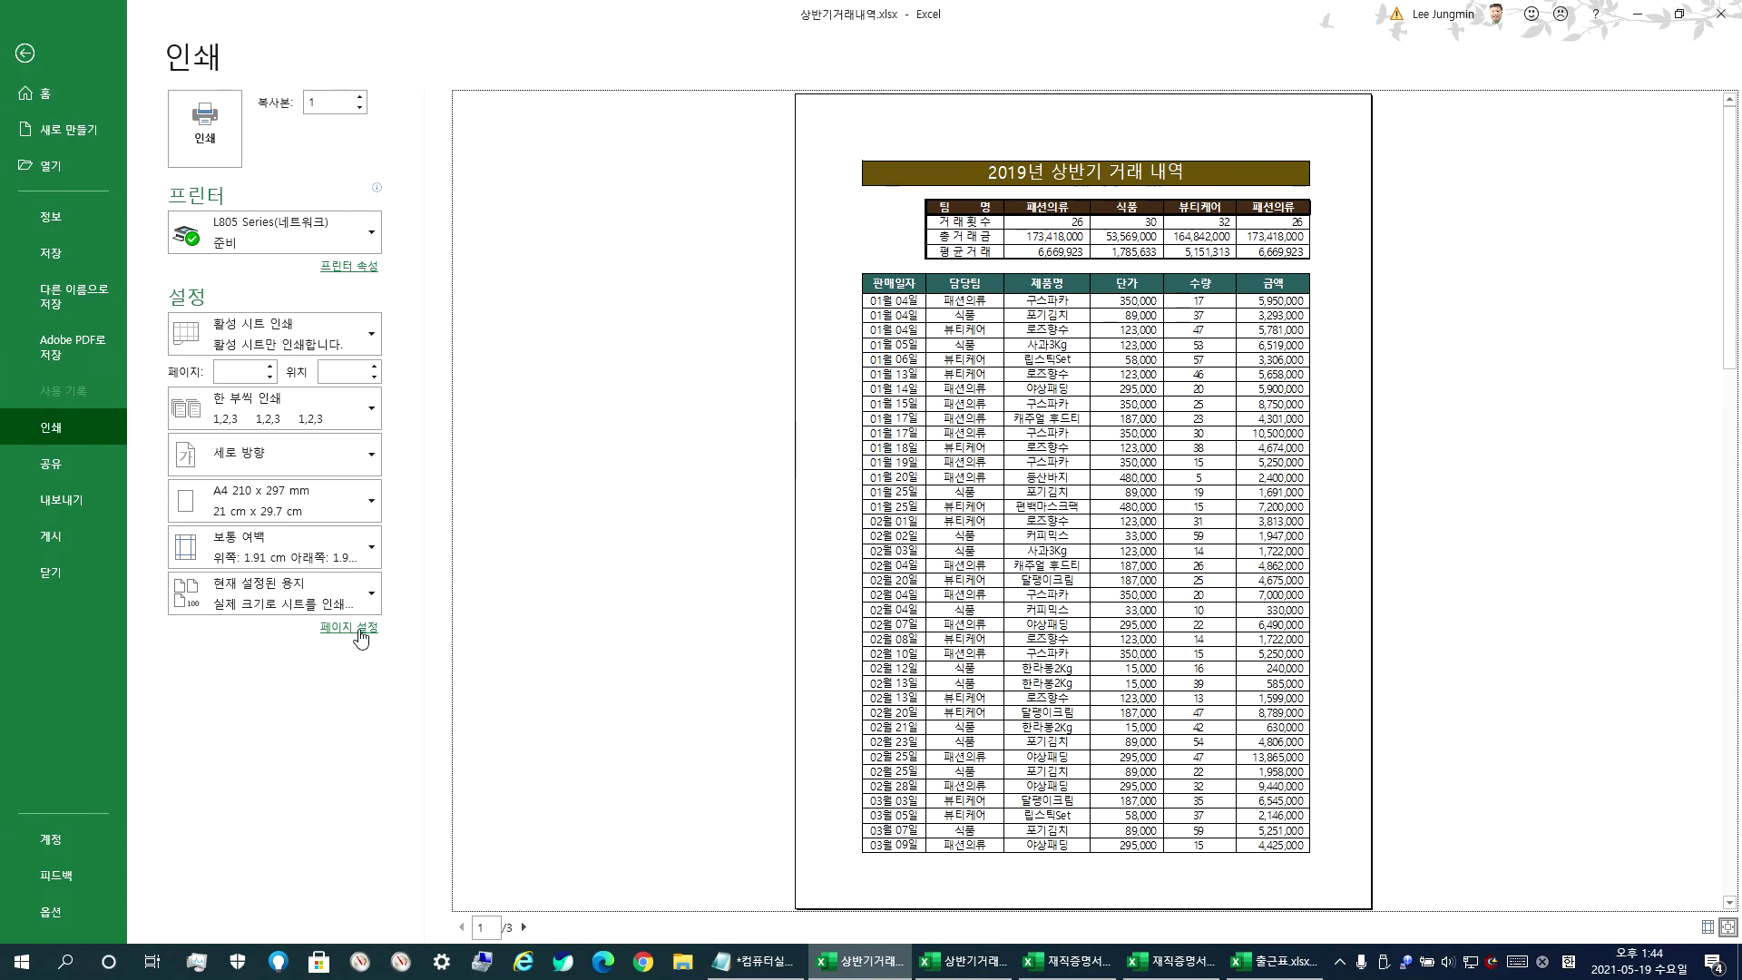
# - Check the print area and print title settings in the preview's page setup and return to the worksheet without changes
pyautogui.click(359, 628)
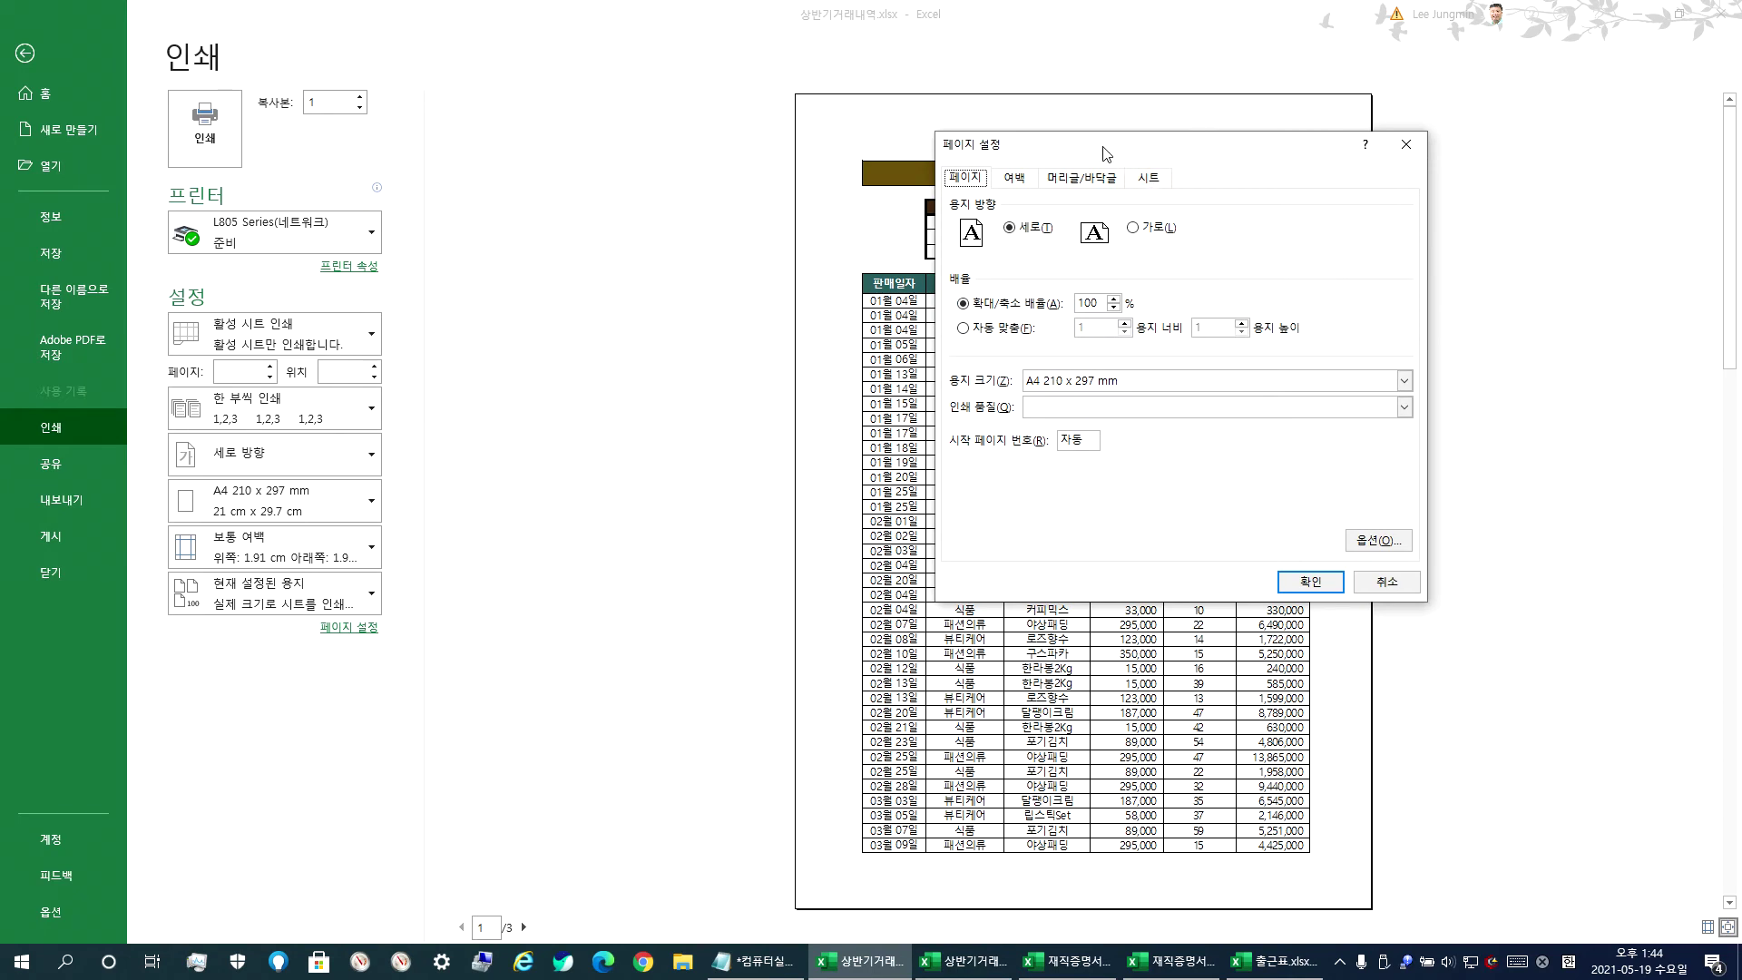
pyautogui.moveTo(1105, 151); pyautogui.dragTo(356, 233)
pyautogui.click(402, 255)
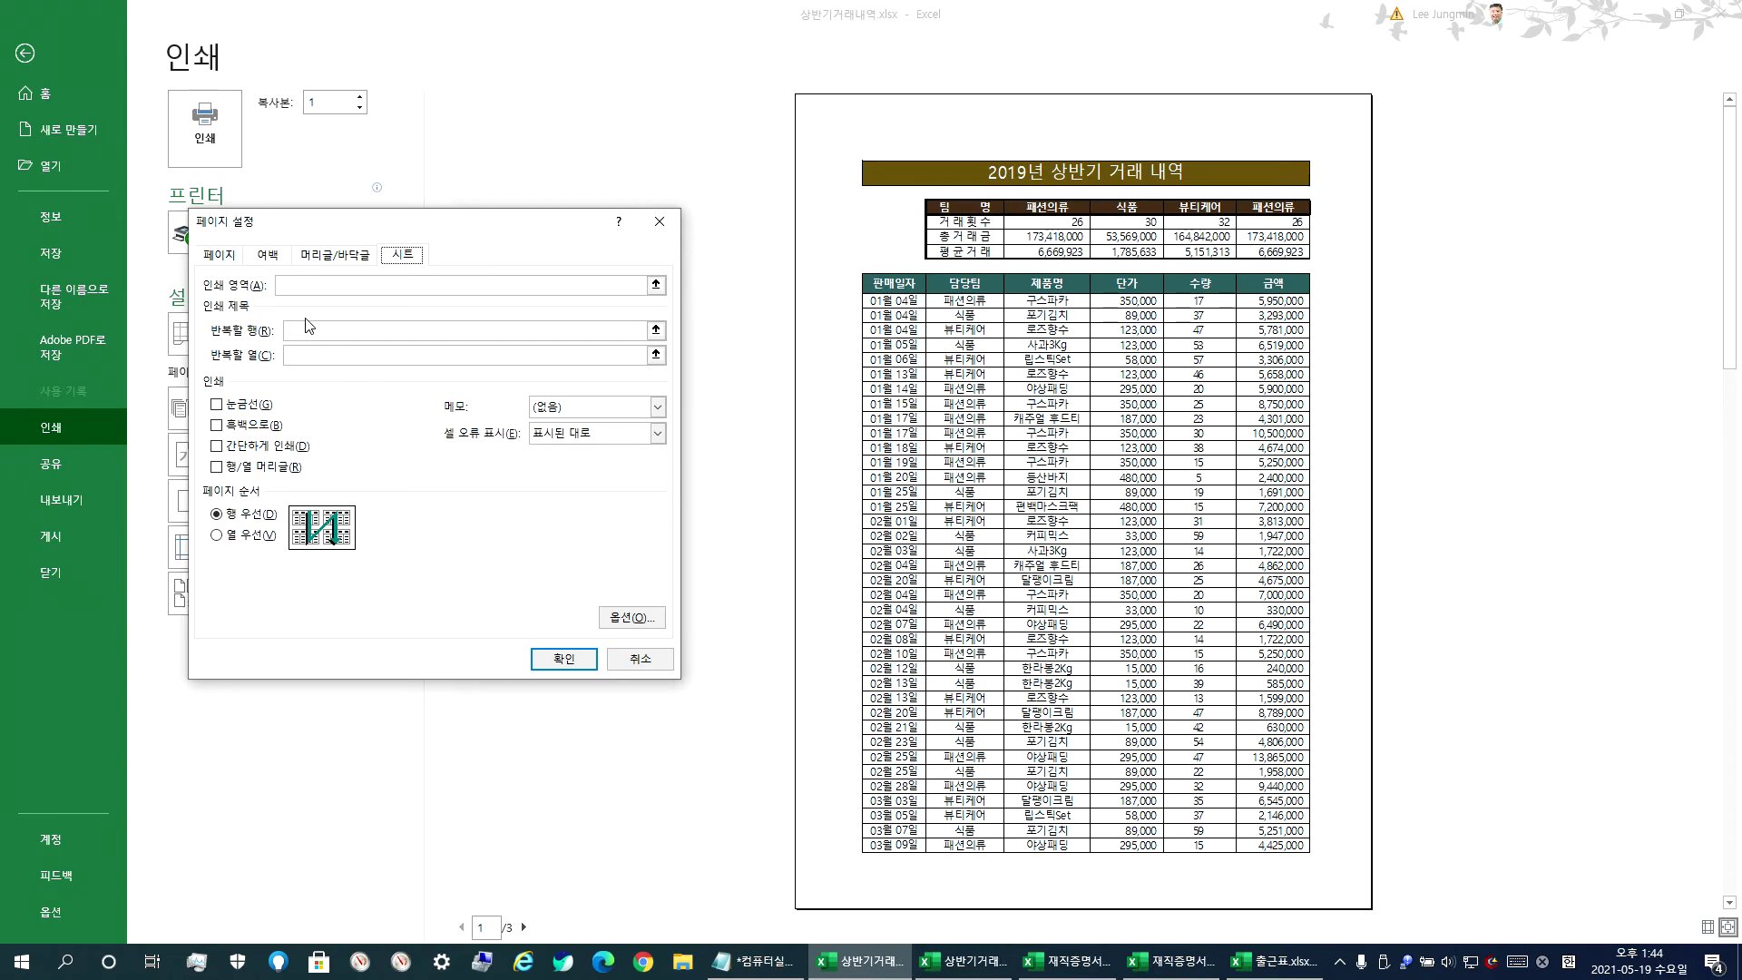
pyautogui.press('Escape')
pyautogui.press('Escape')
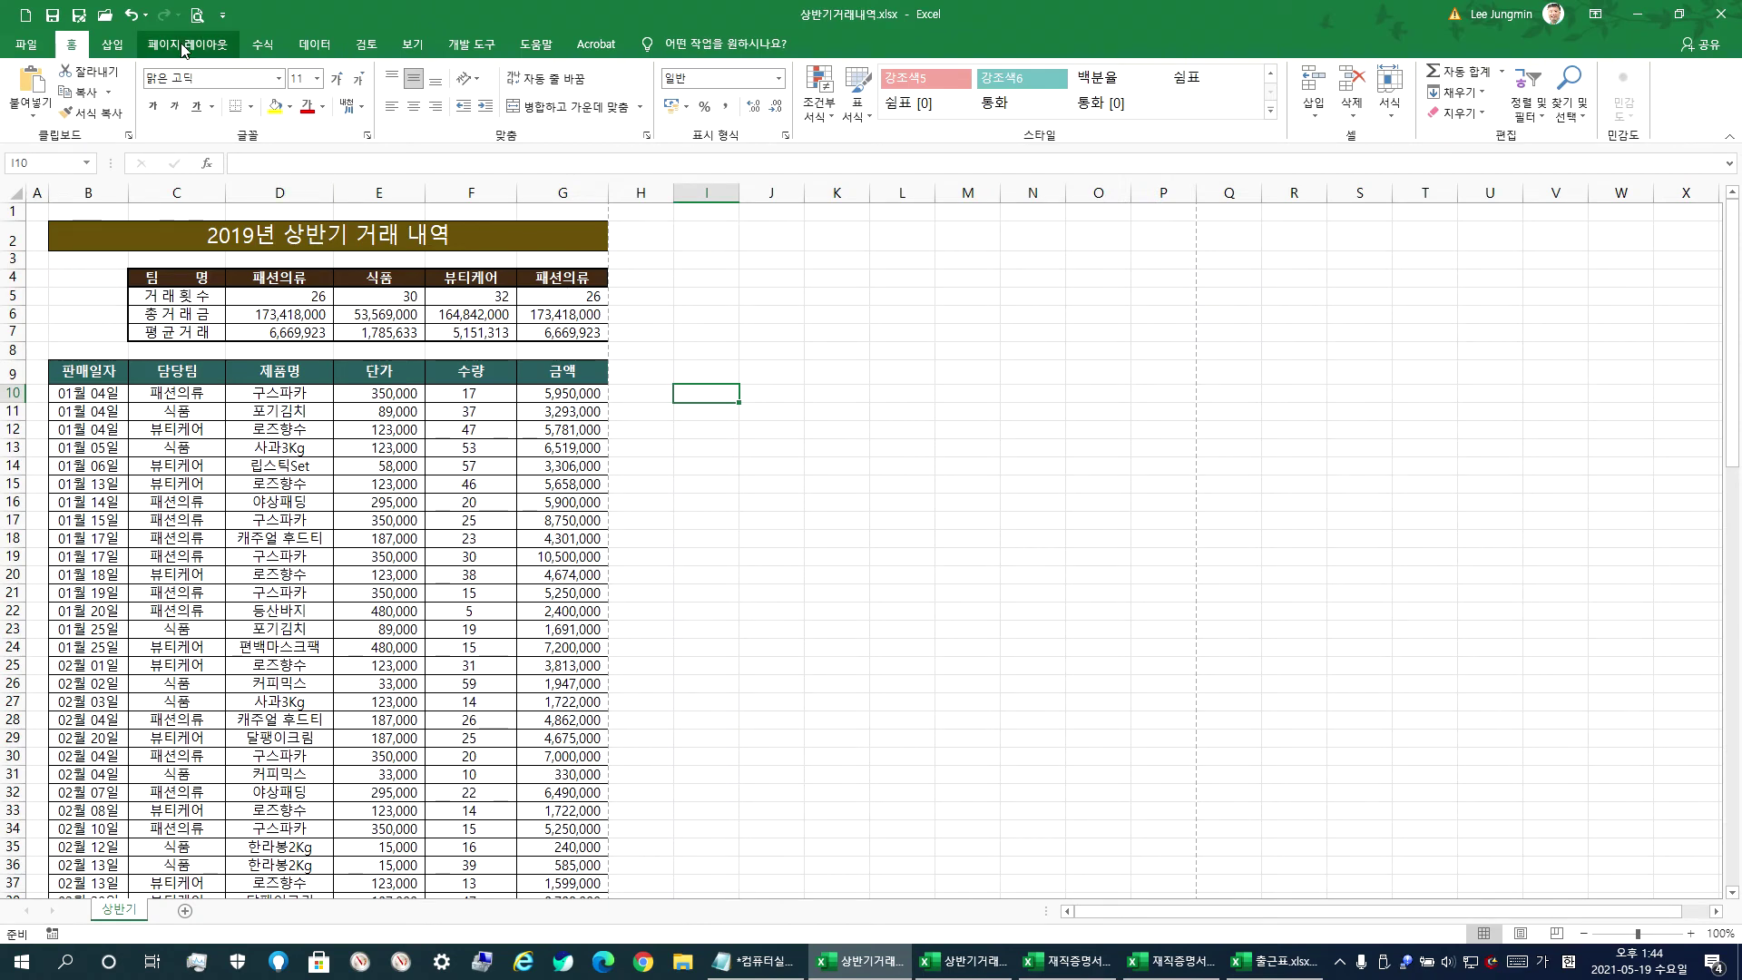
# - Set rows 1 to 9 ($1:$9) of the transaction sheet as the print title rows repeated on every printed page
pyautogui.click(216, 56)
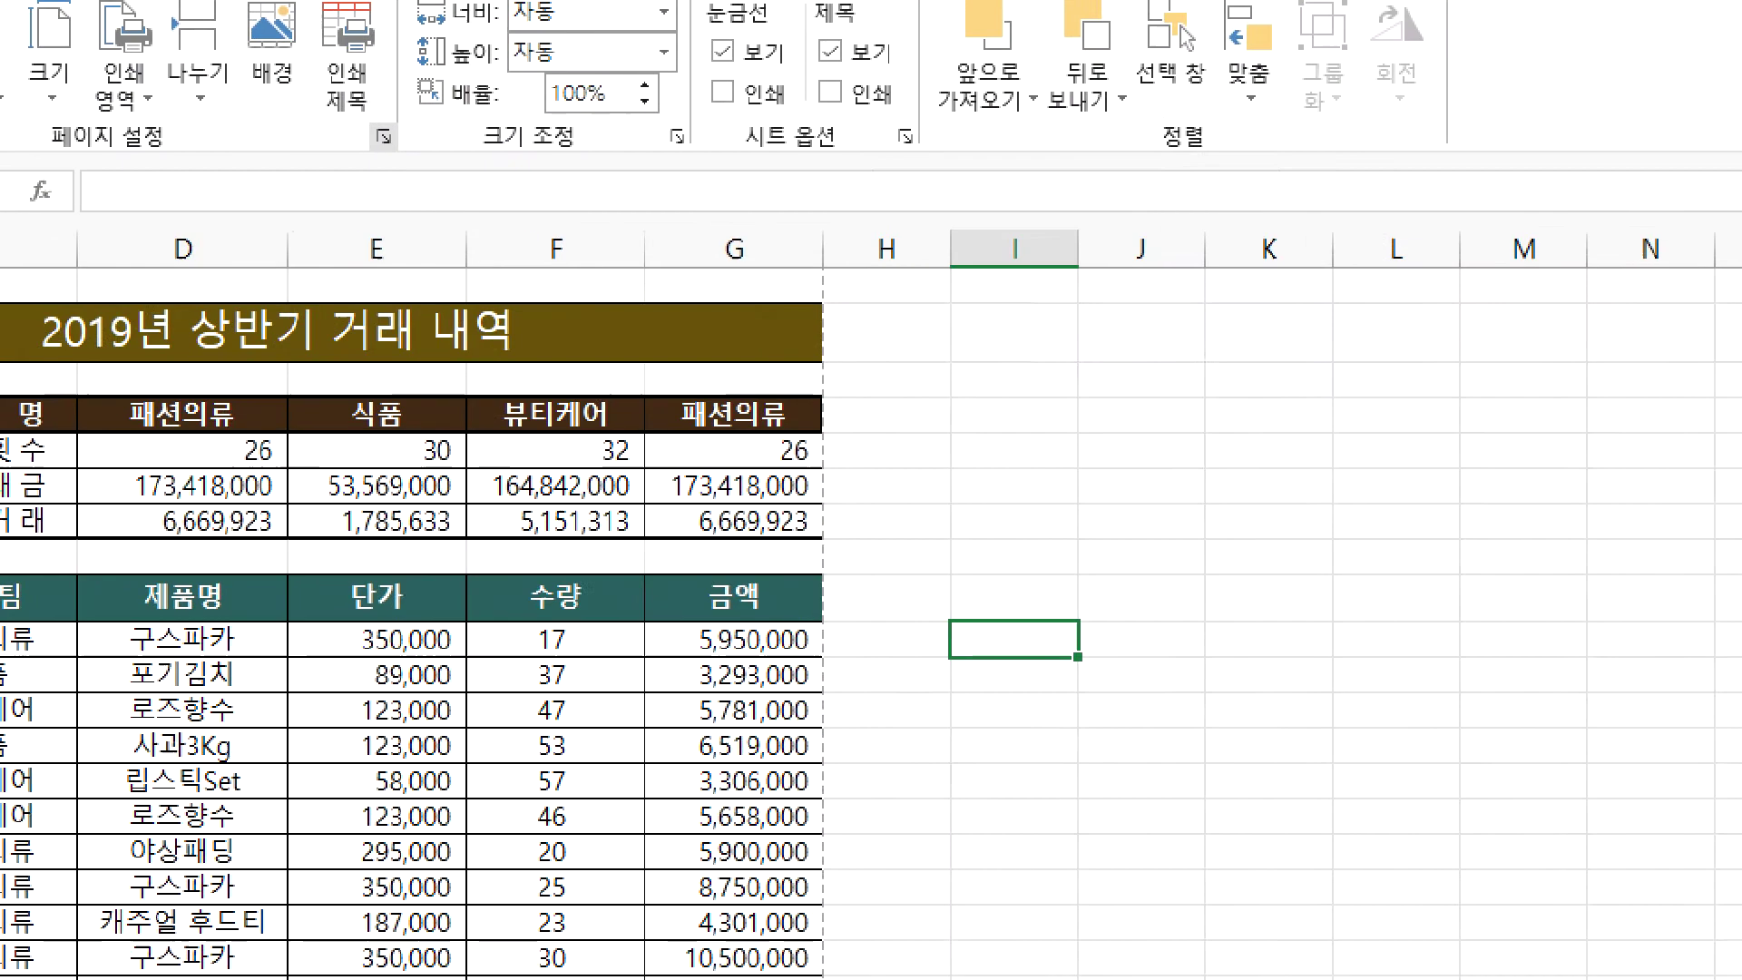
pyautogui.moveTo(405, 175)
pyautogui.mouseDown()
pyautogui.moveTo(340, 91)
pyautogui.moveTo(415, 168)
pyautogui.moveTo(388, 156)
pyautogui.mouseUp()
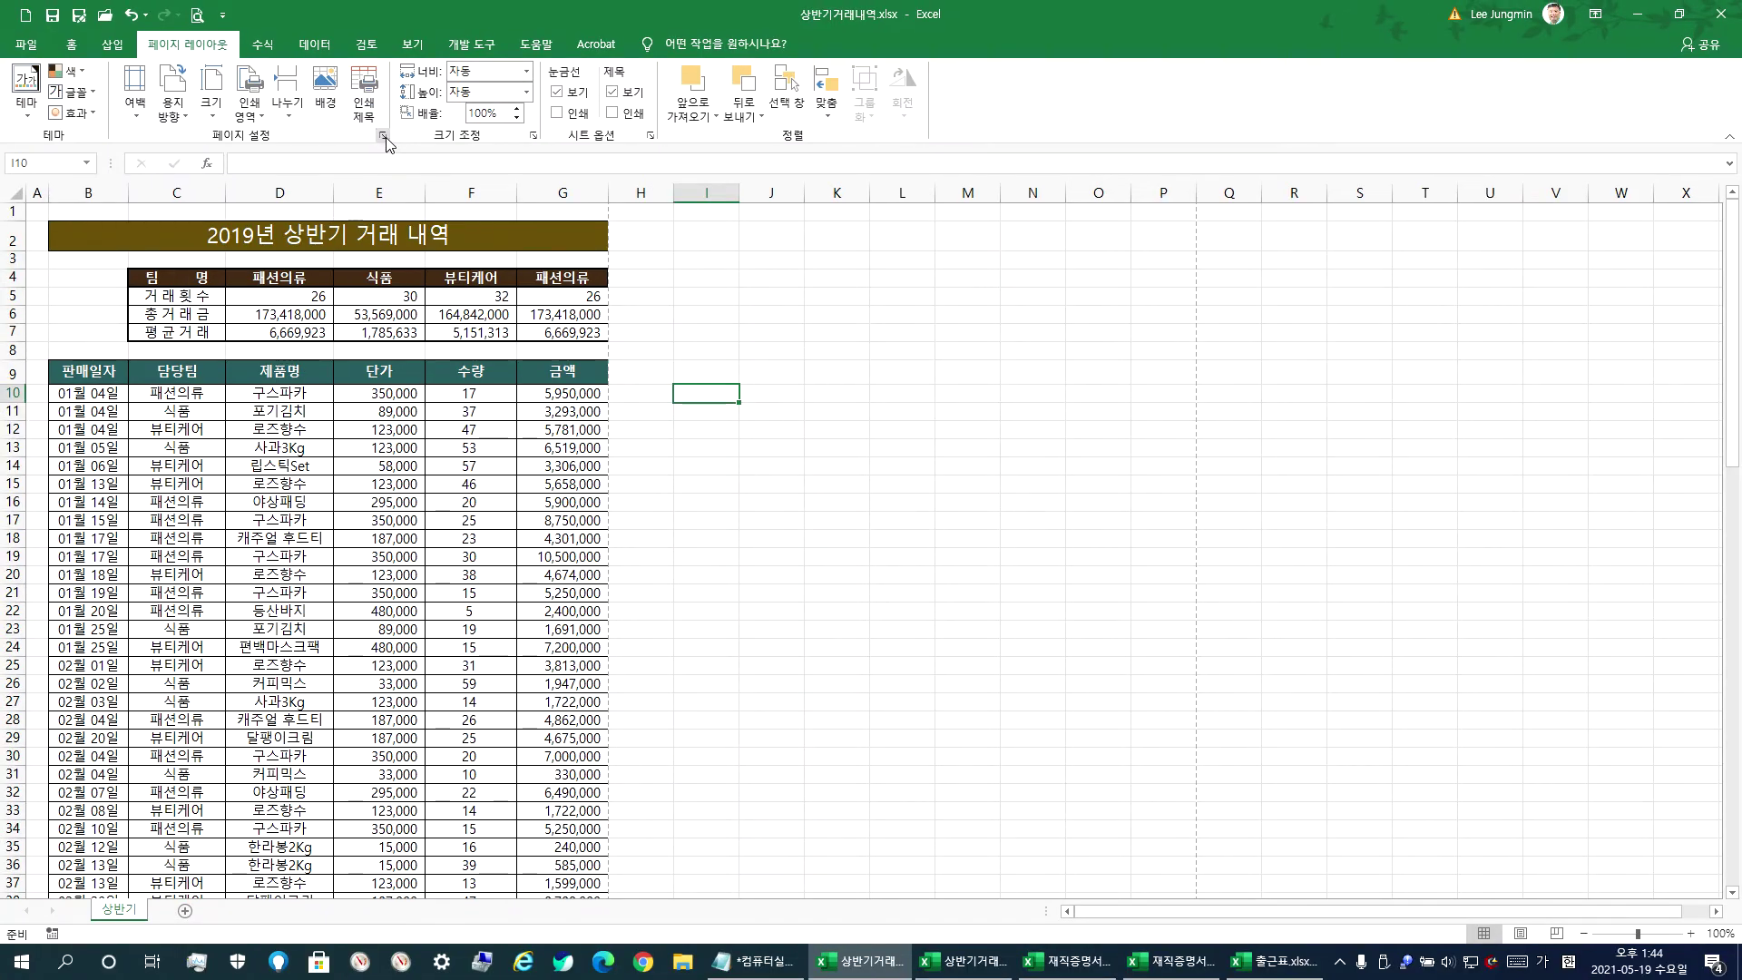
pyautogui.click(386, 144)
pyautogui.moveTo(527, 222); pyautogui.dragTo(935, 221)
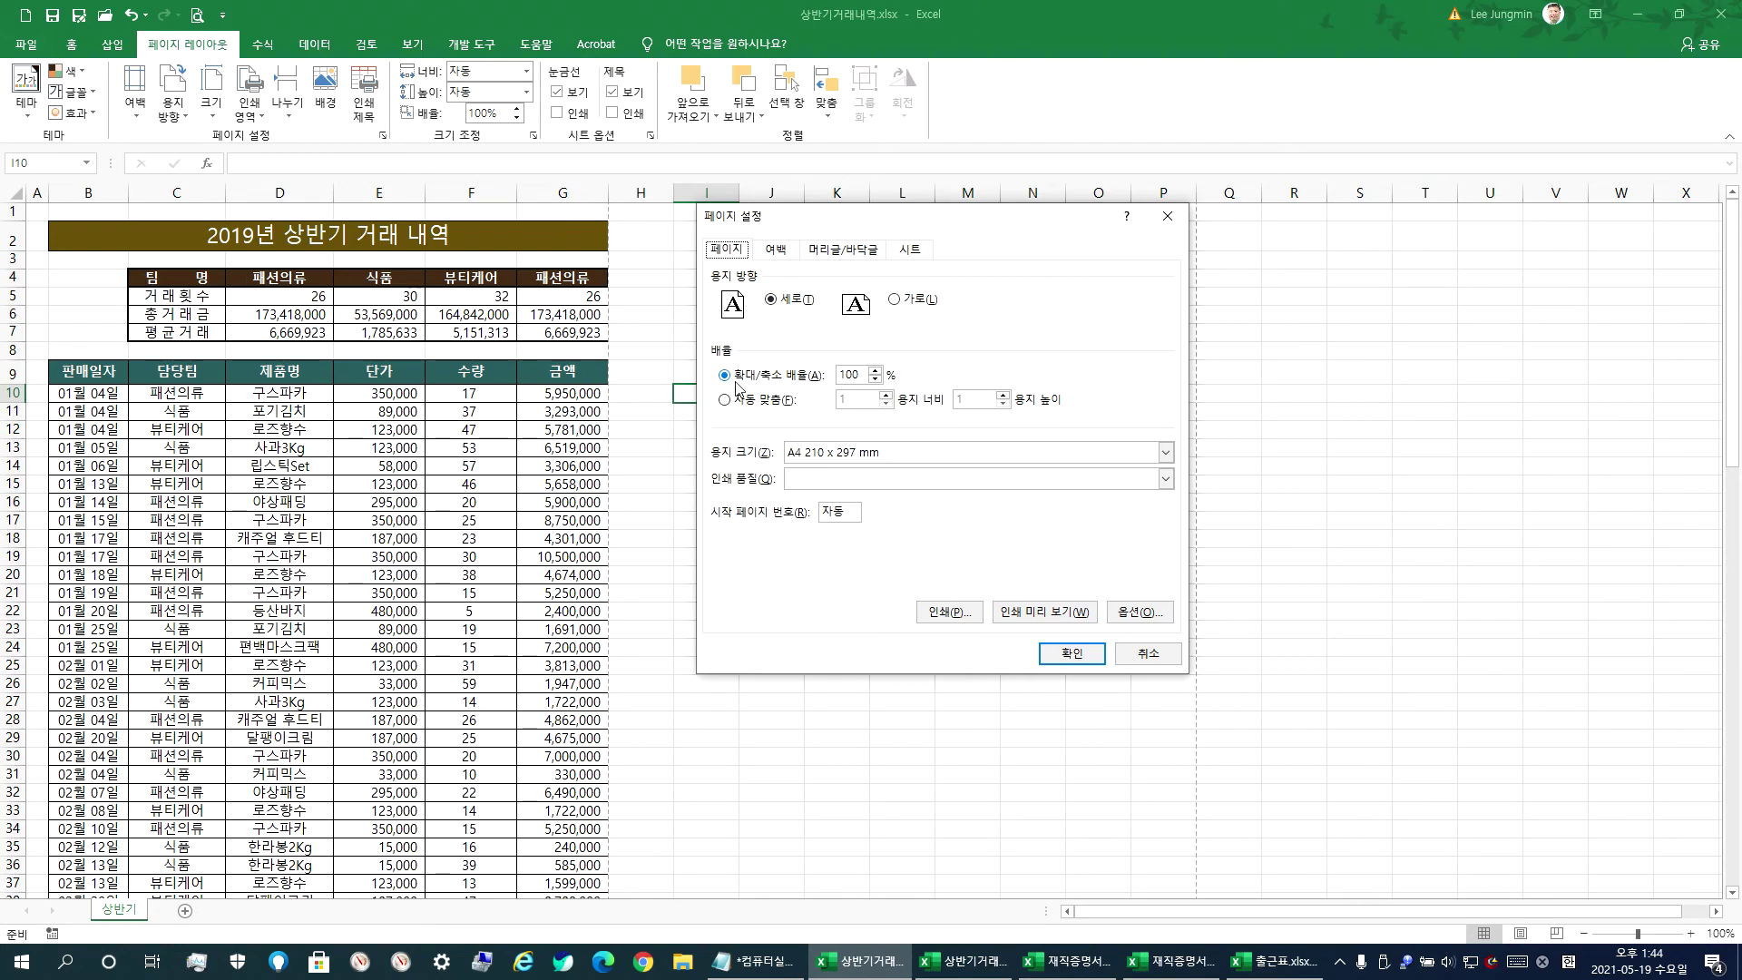
pyautogui.click(907, 253)
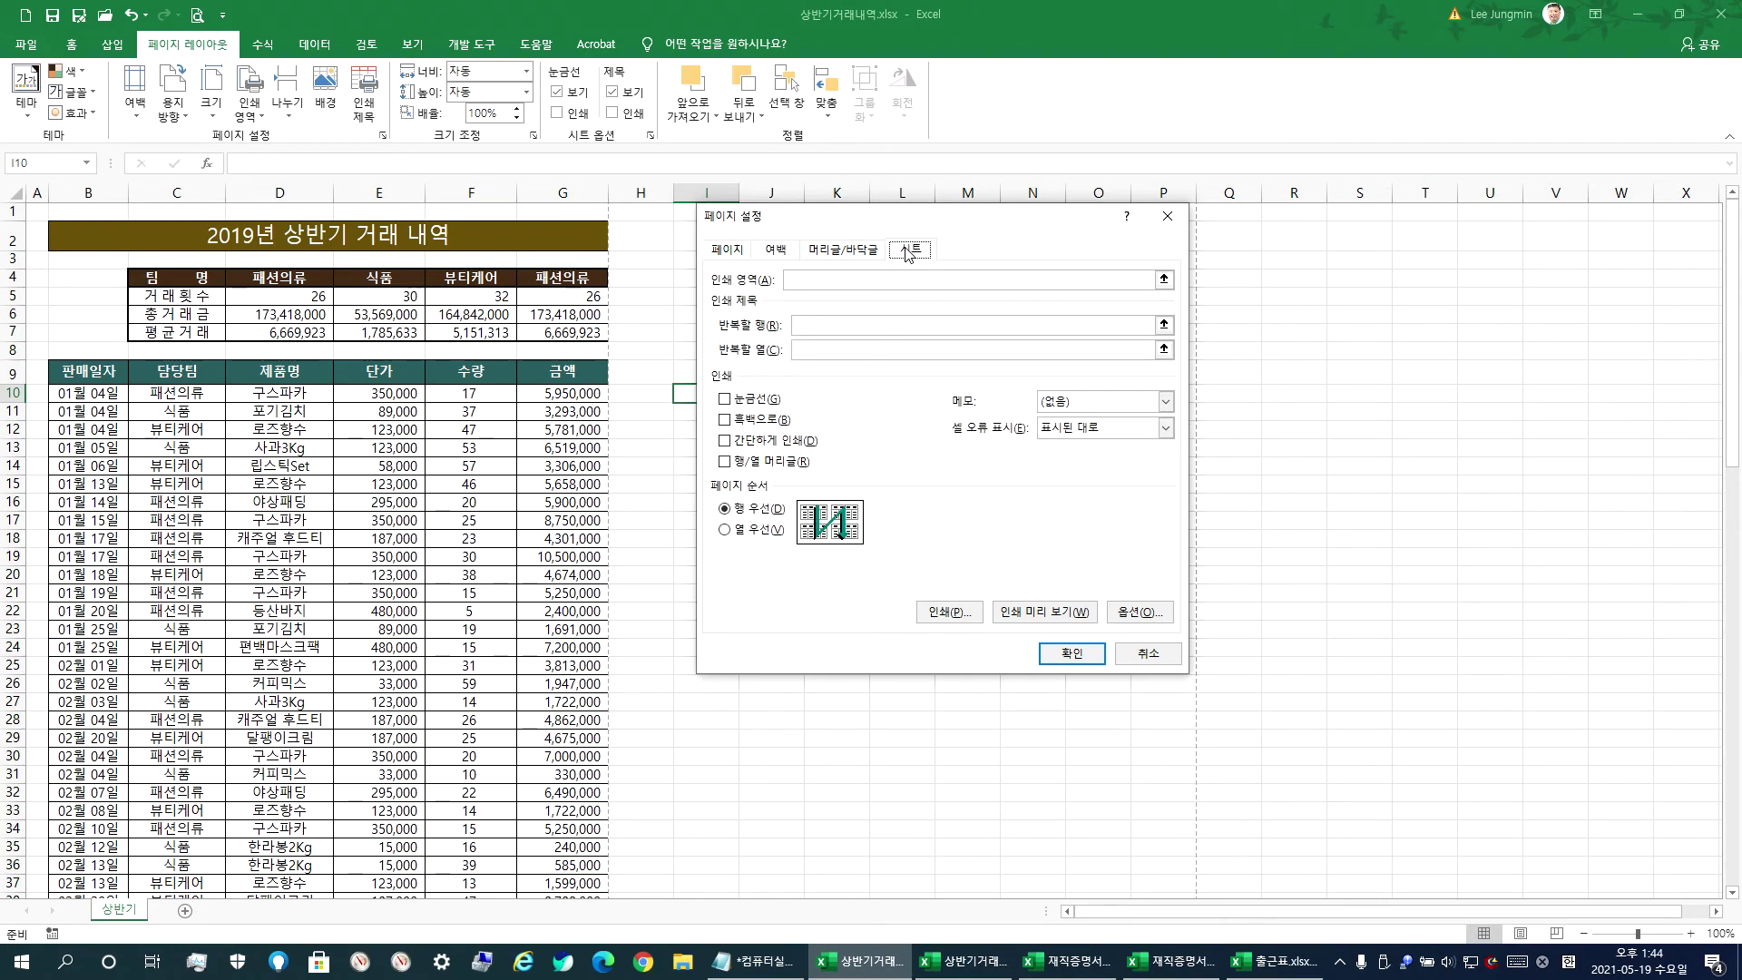
pyautogui.click(1069, 321)
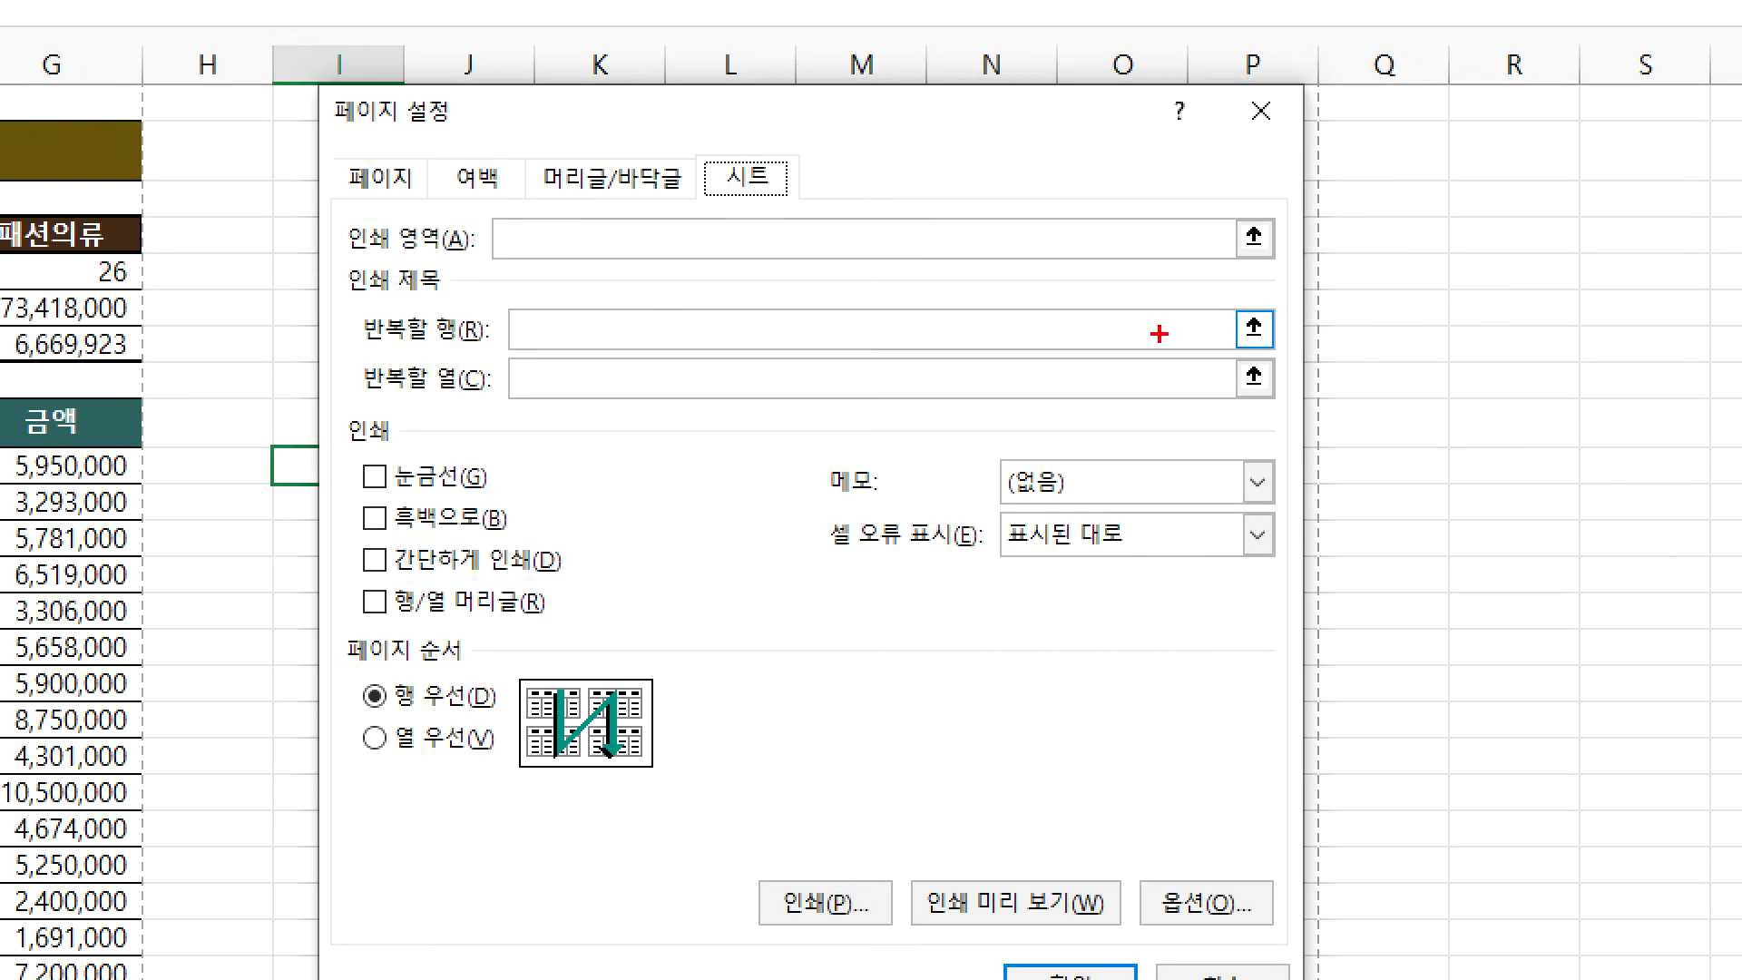
pyautogui.moveTo(1147, 341); pyautogui.dragTo(927, 321)
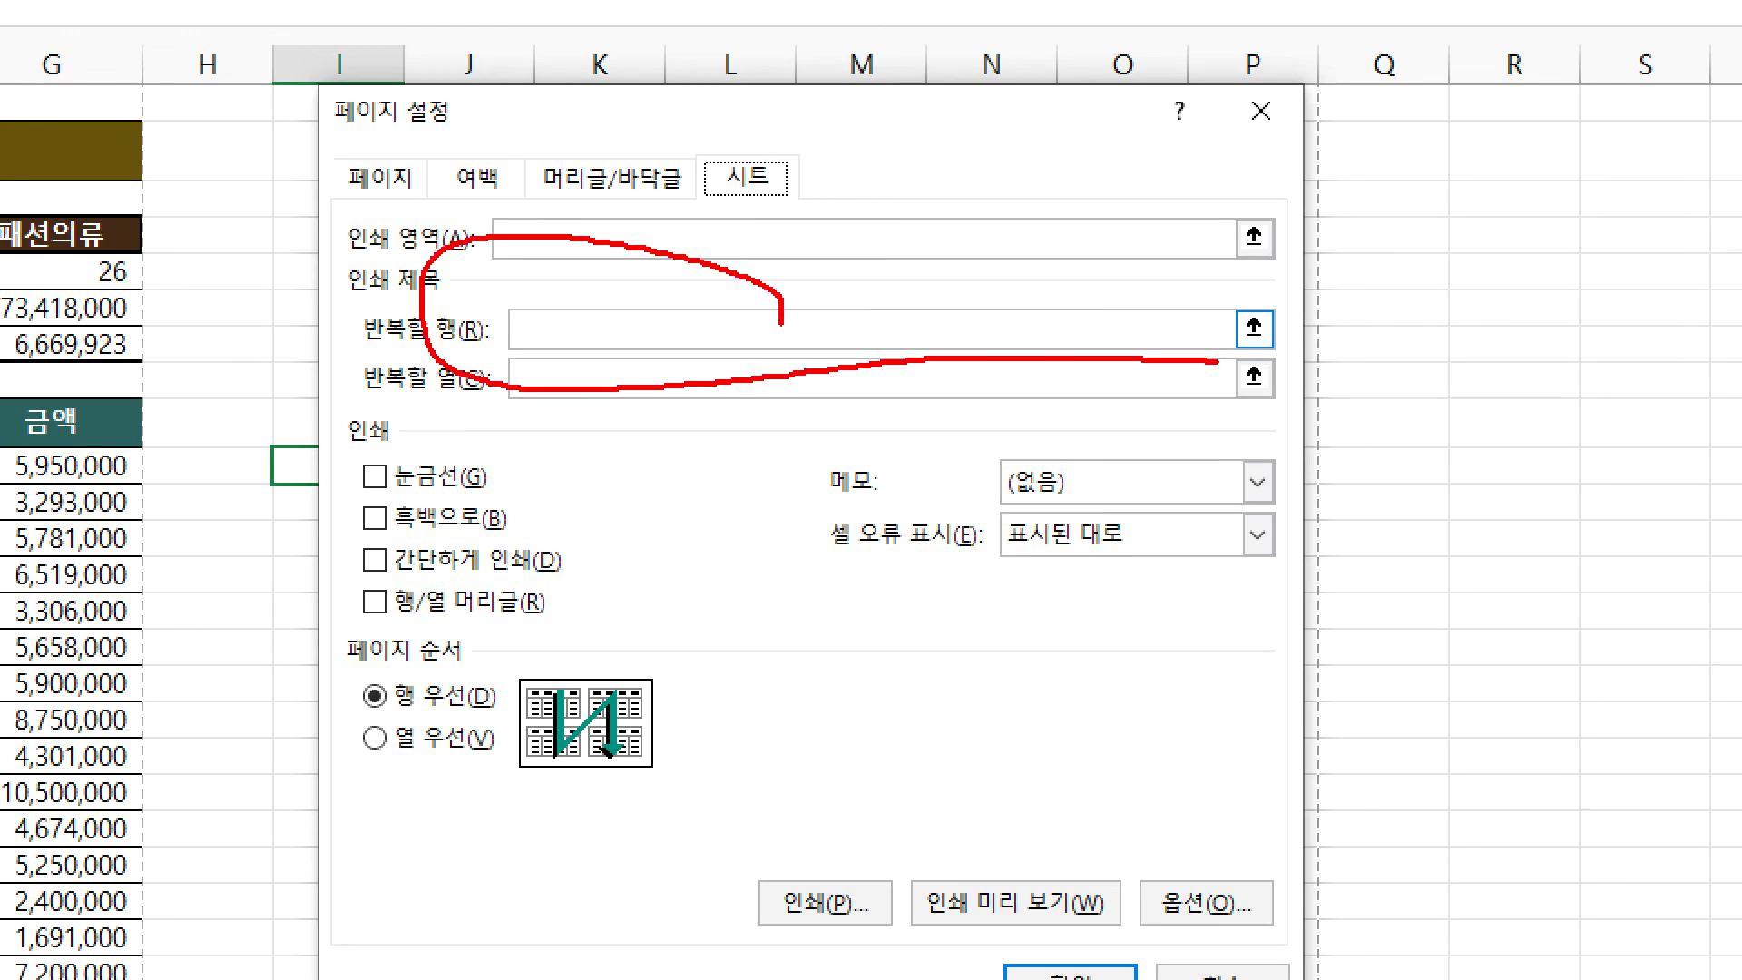
pyautogui.press('Escape')
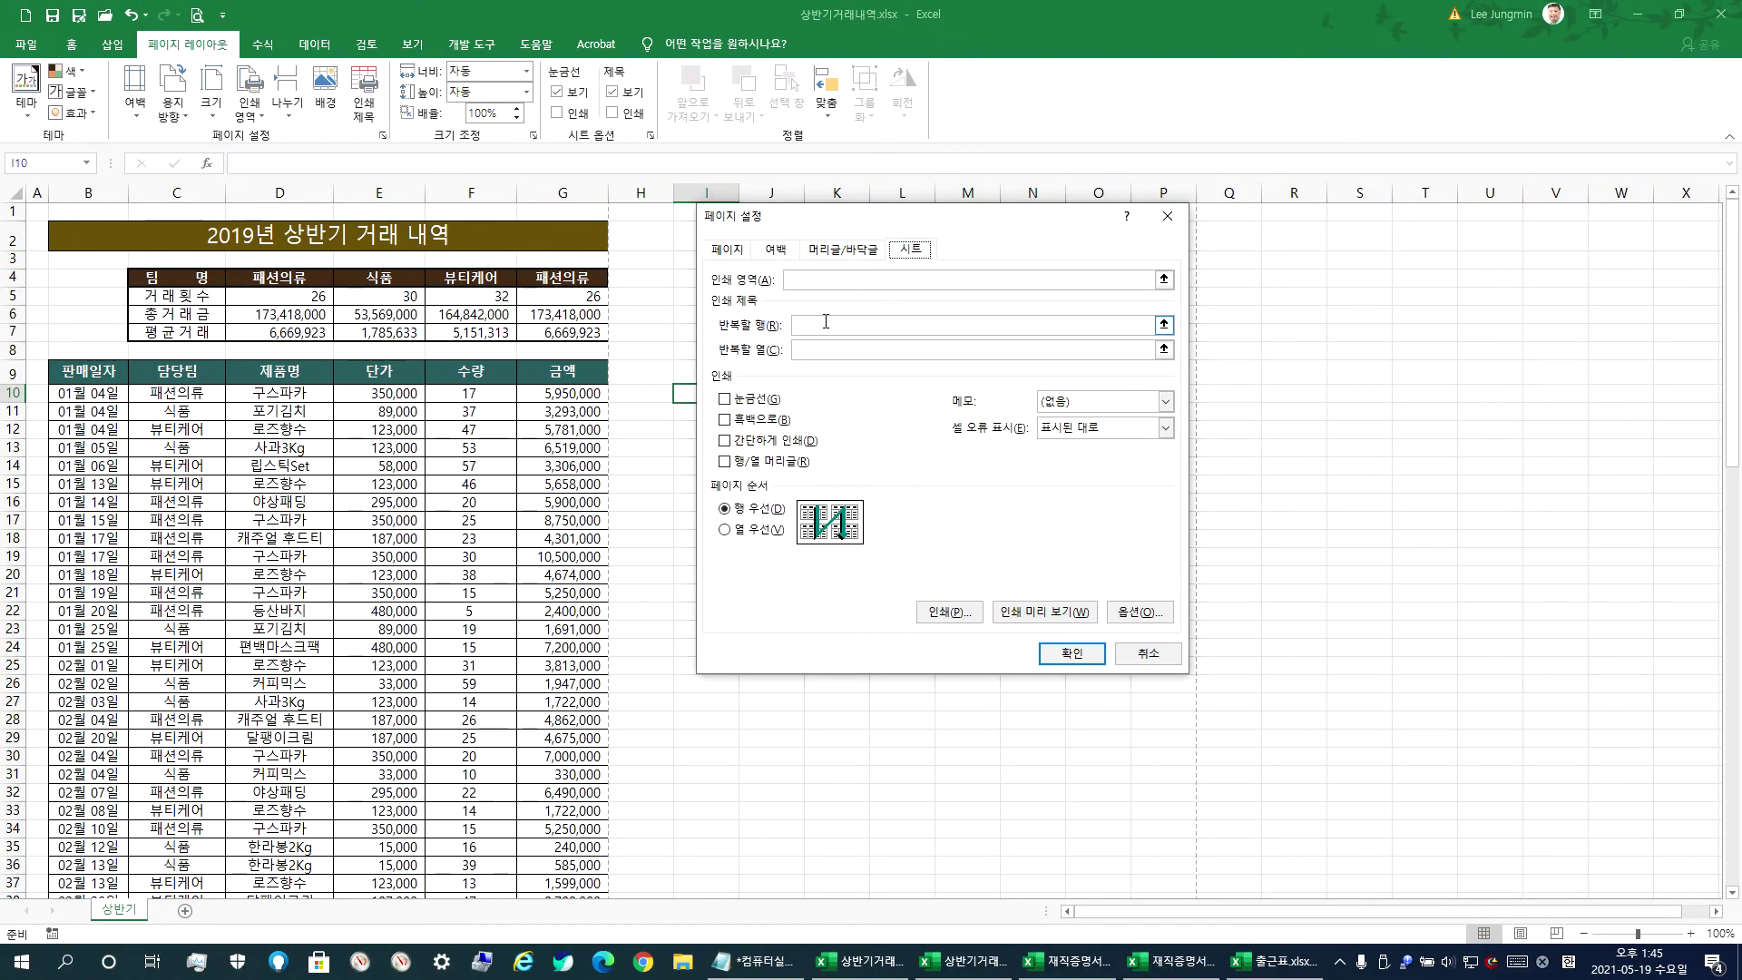
pyautogui.click(825, 321)
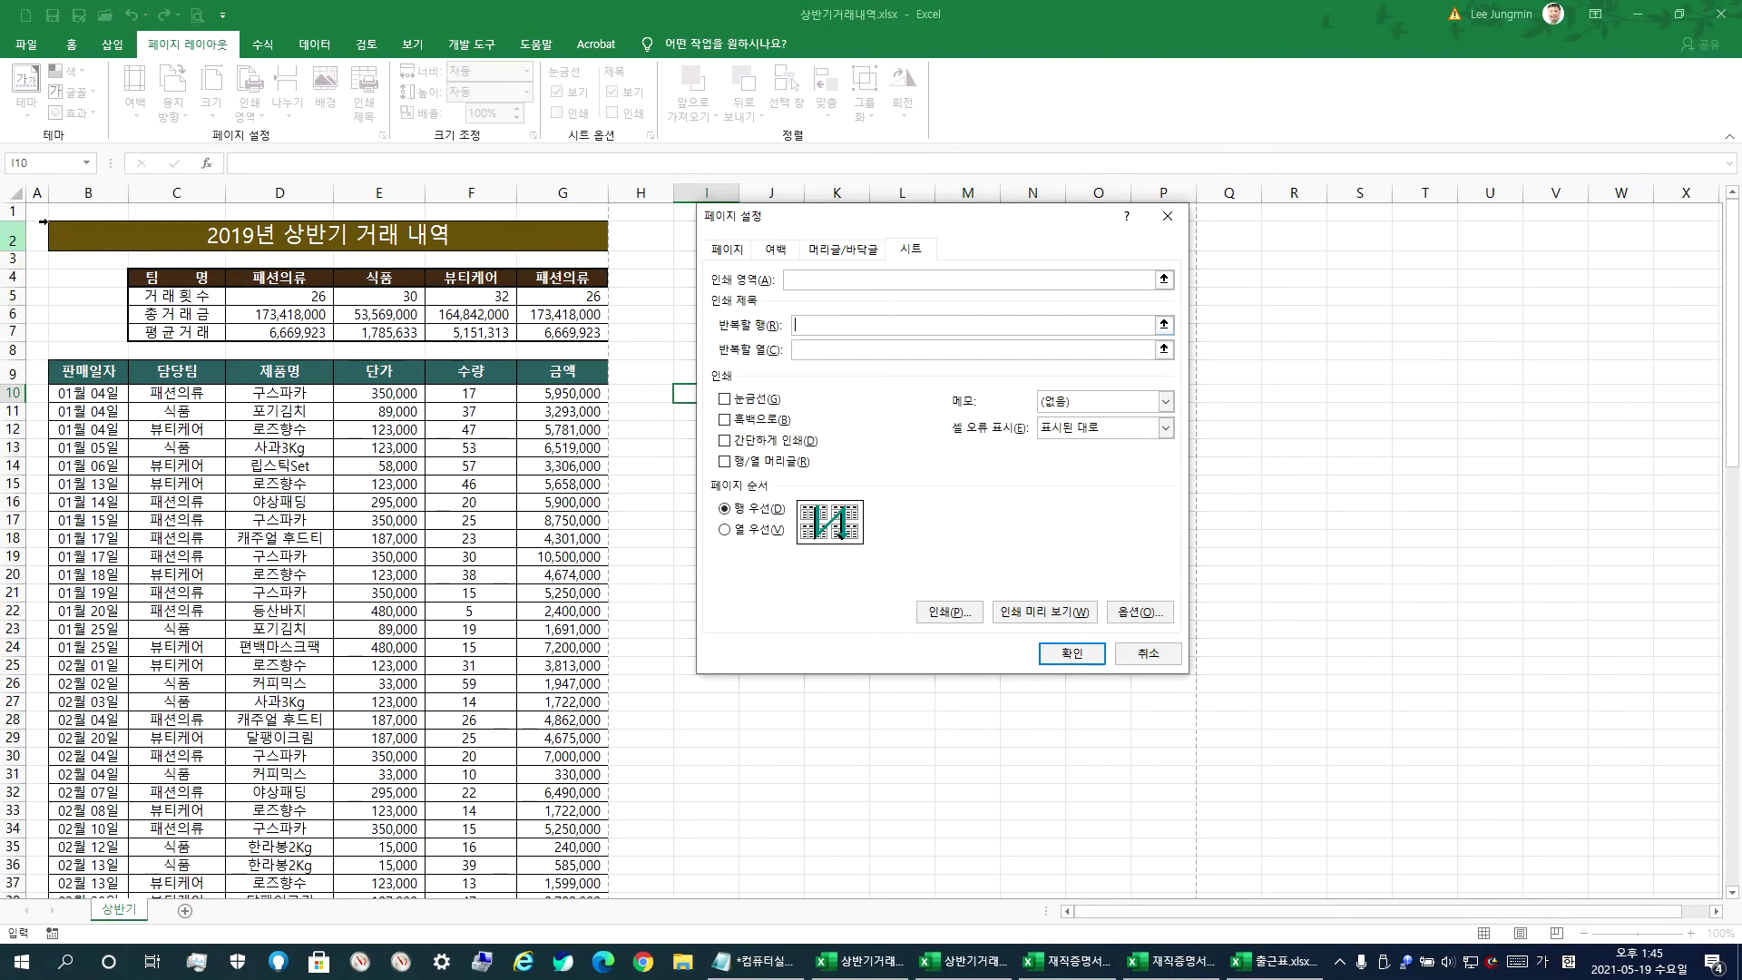
pyautogui.moveTo(9, 210); pyautogui.dragTo(11, 373)
pyautogui.click(42, 212)
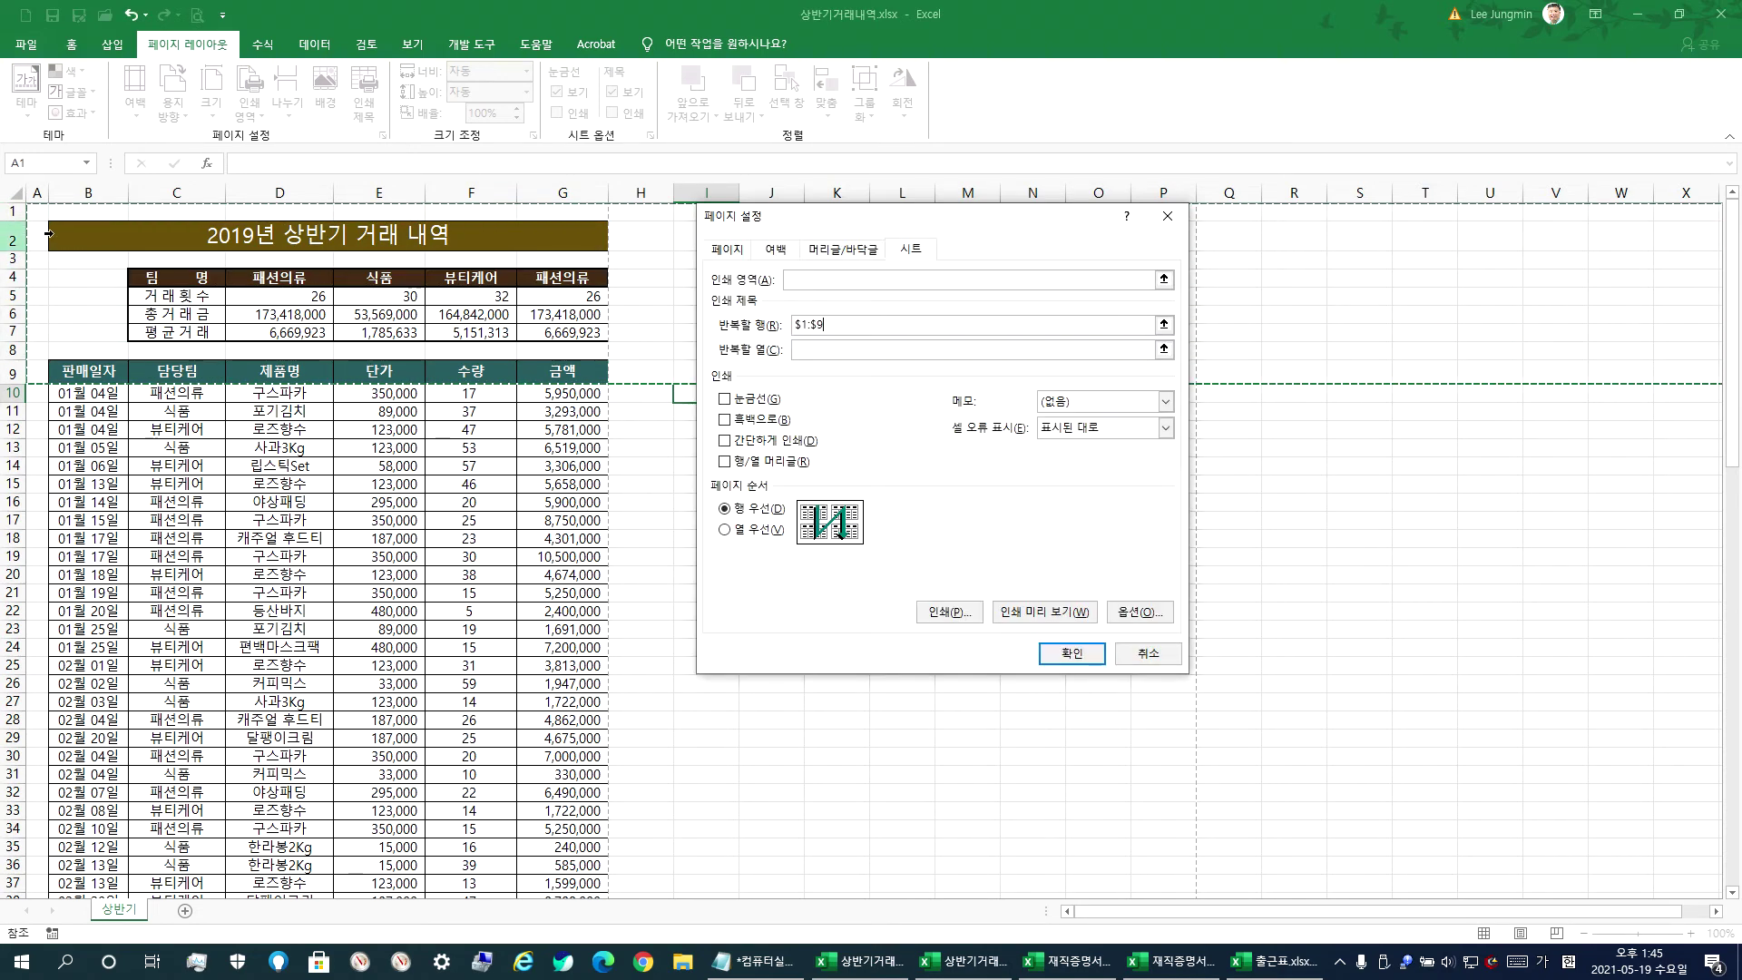
pyautogui.moveTo(43, 213); pyautogui.dragTo(27, 370)
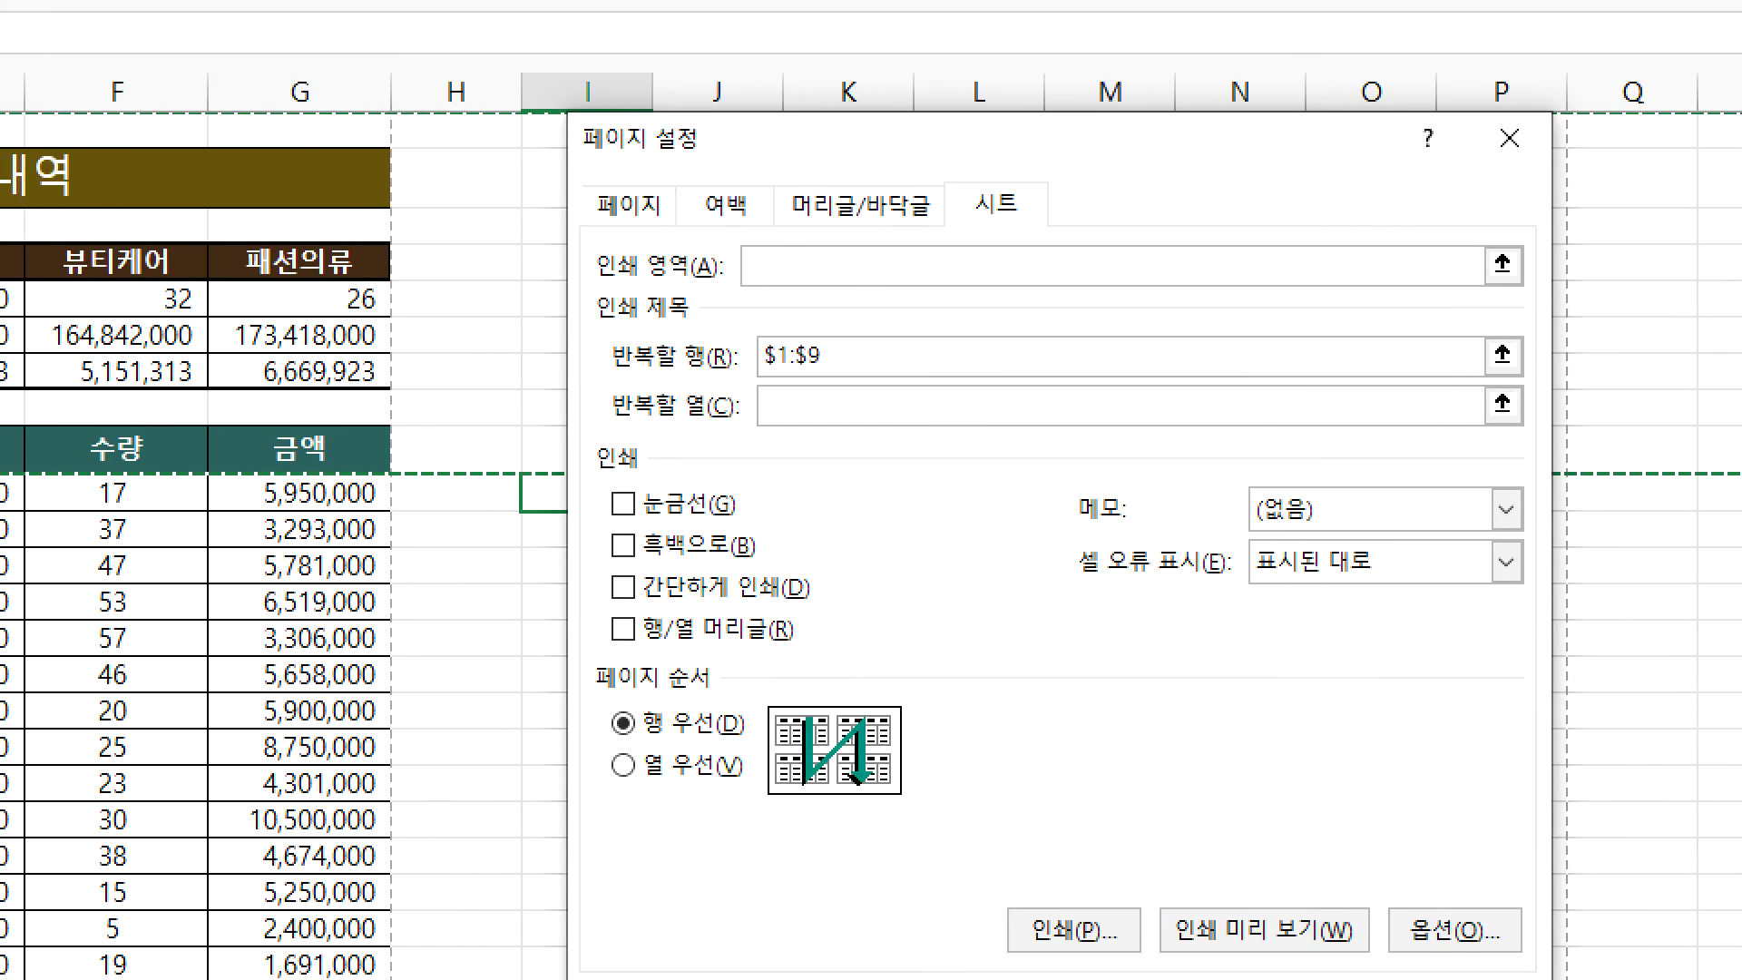
pyautogui.moveTo(767, 389)
pyautogui.mouseDown()
pyautogui.moveTo(742, 385)
pyautogui.moveTo(816, 292)
pyautogui.moveTo(811, 396)
pyautogui.moveTo(739, 408)
pyautogui.mouseUp()
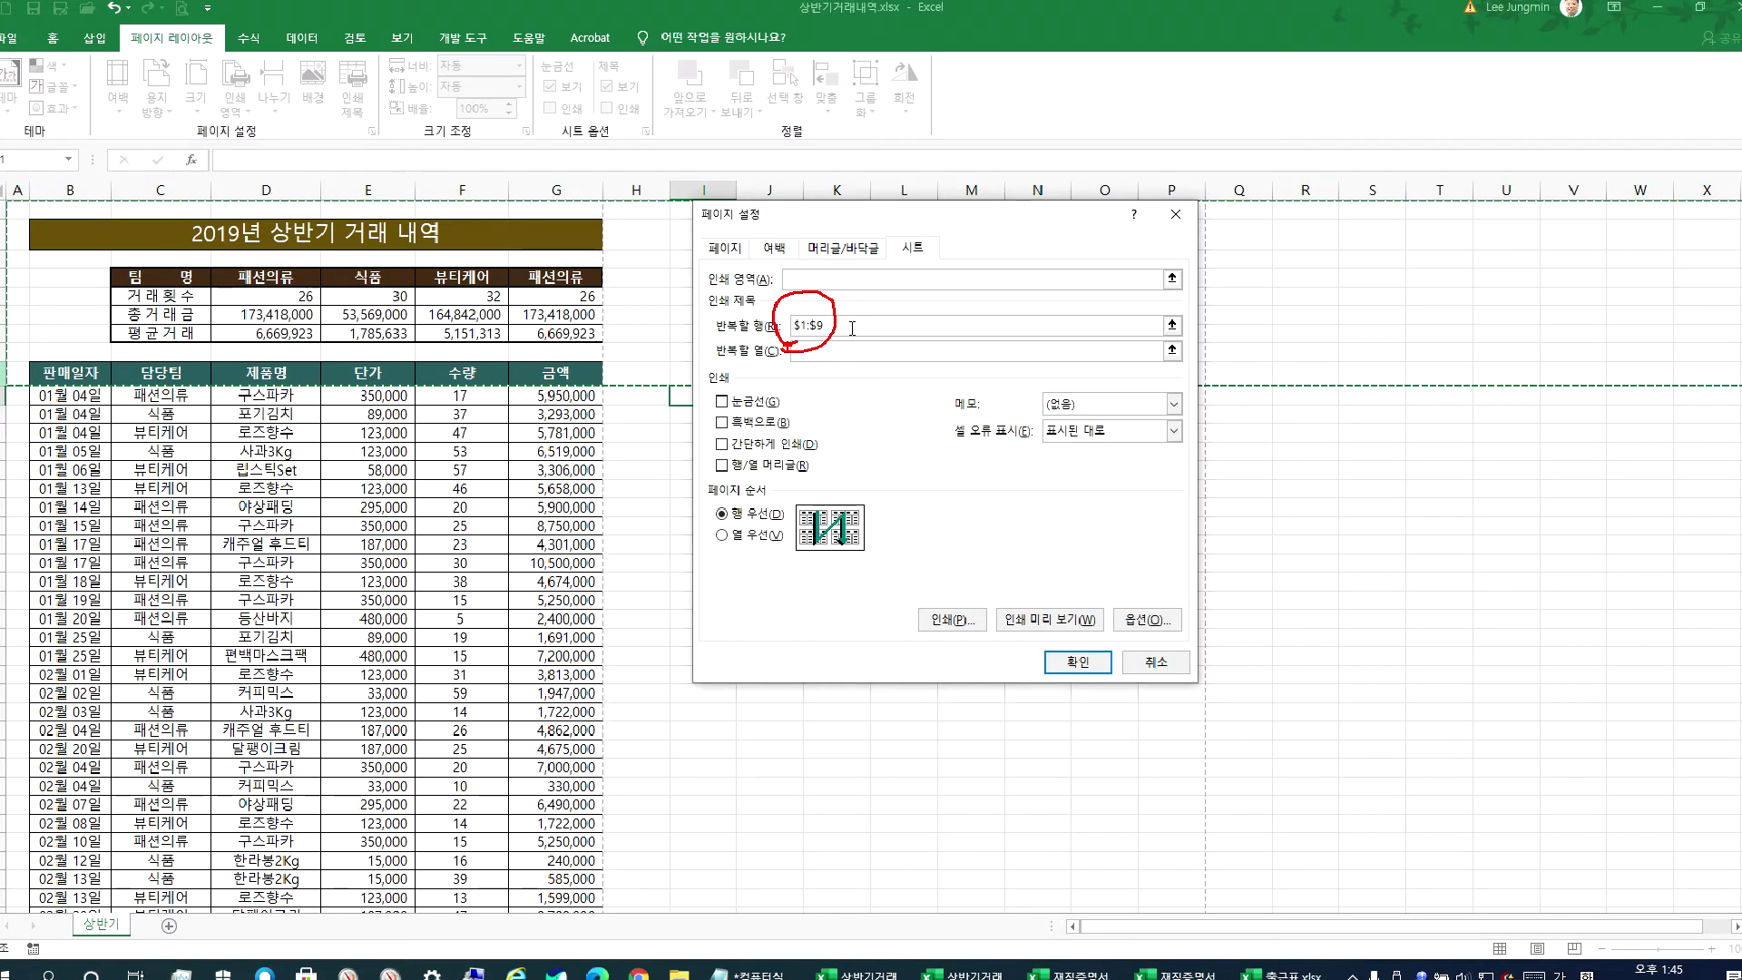
# - Preview the printout from the page setup, check the title rows on each page, and return to the worksheet
pyautogui.click(1033, 614)
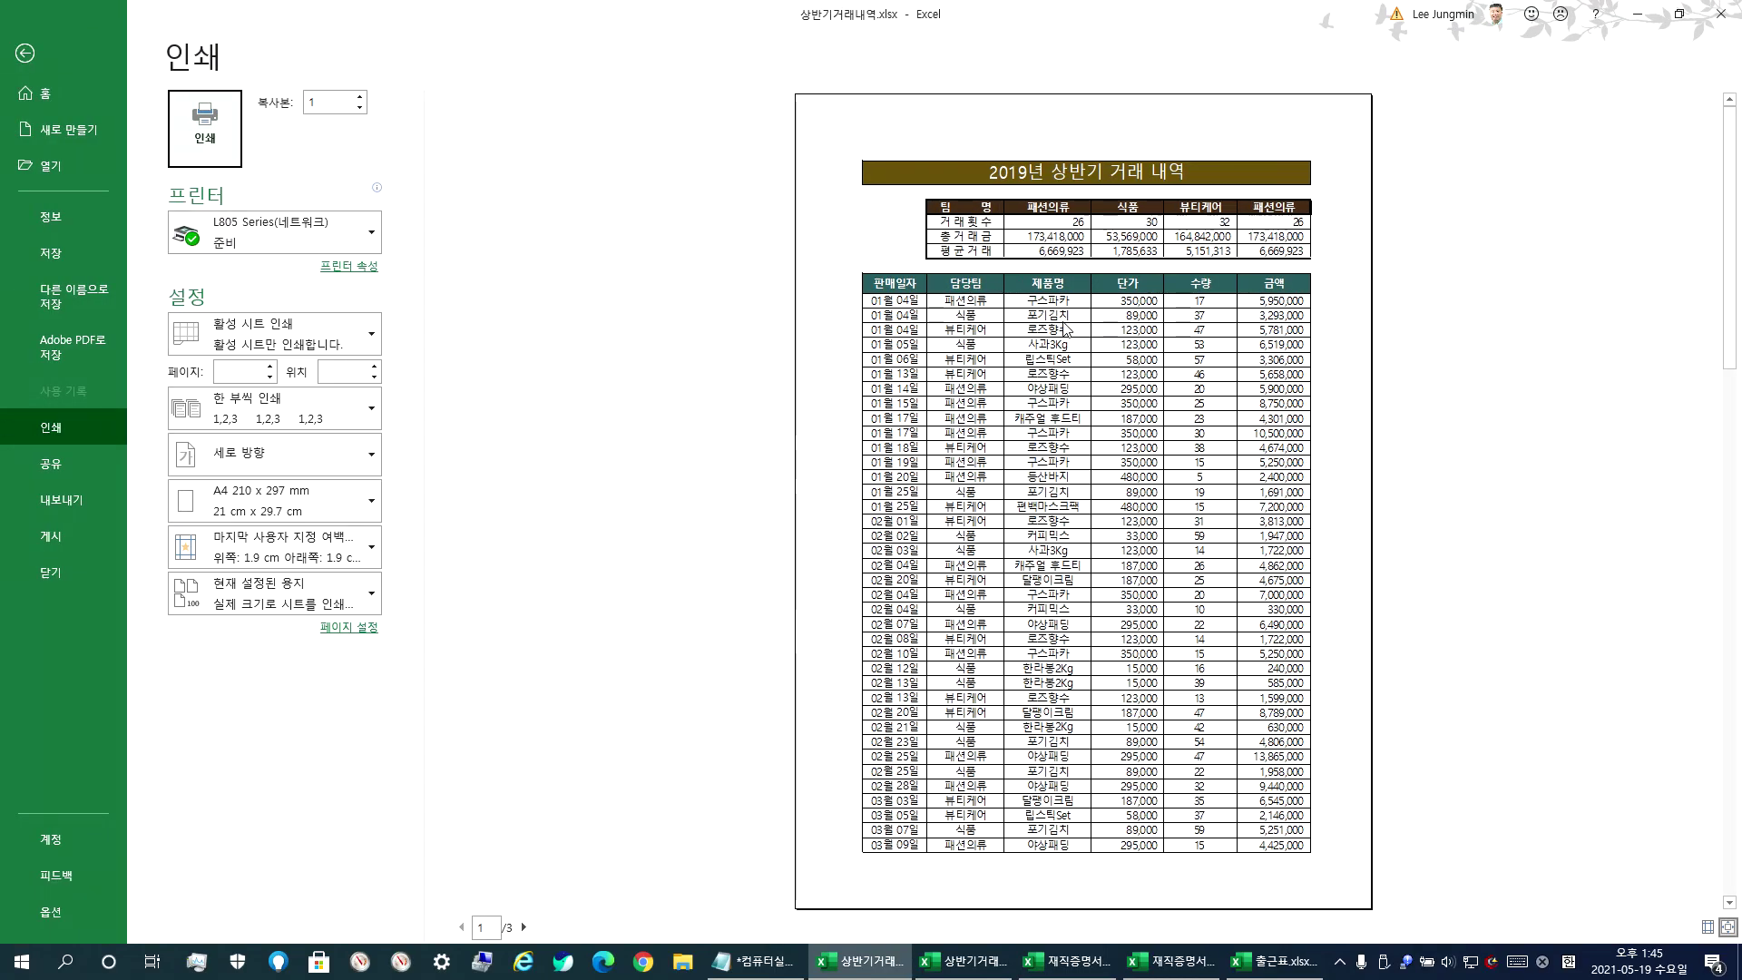
pyautogui.scroll(-1, 1067, 328)
pyautogui.scroll(-1, 1067, 329)
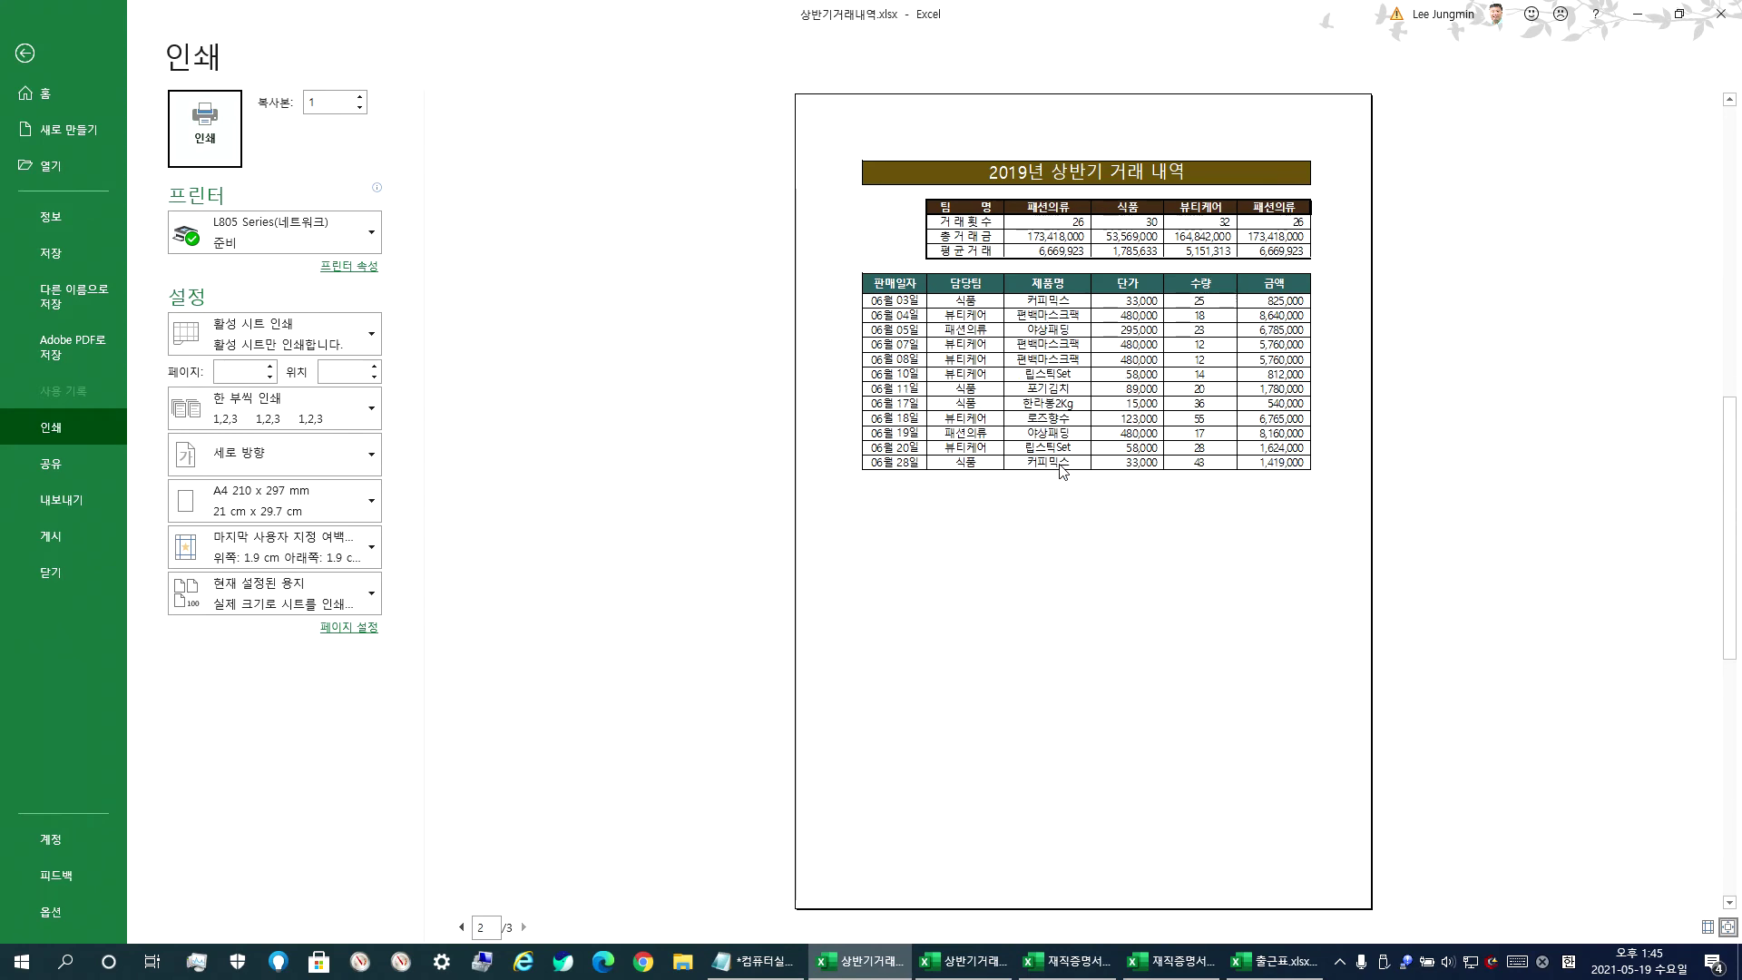
pyautogui.scroll(2, 1061, 470)
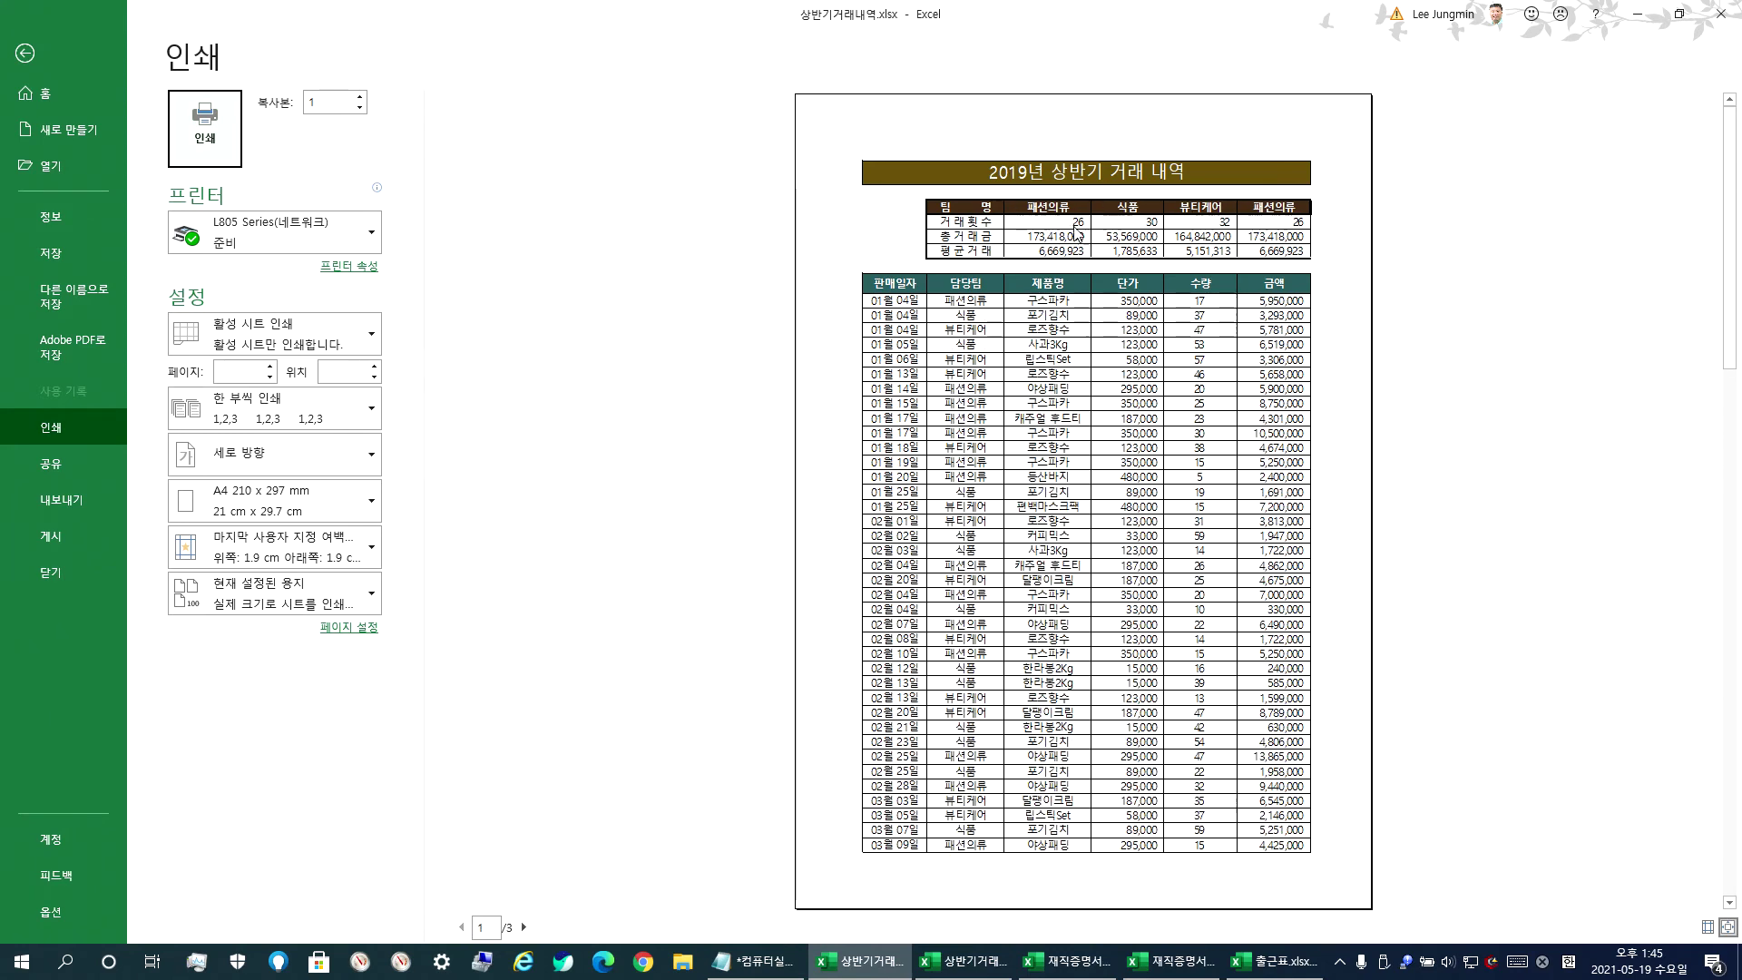
pyautogui.scroll(-1, 1050, 249)
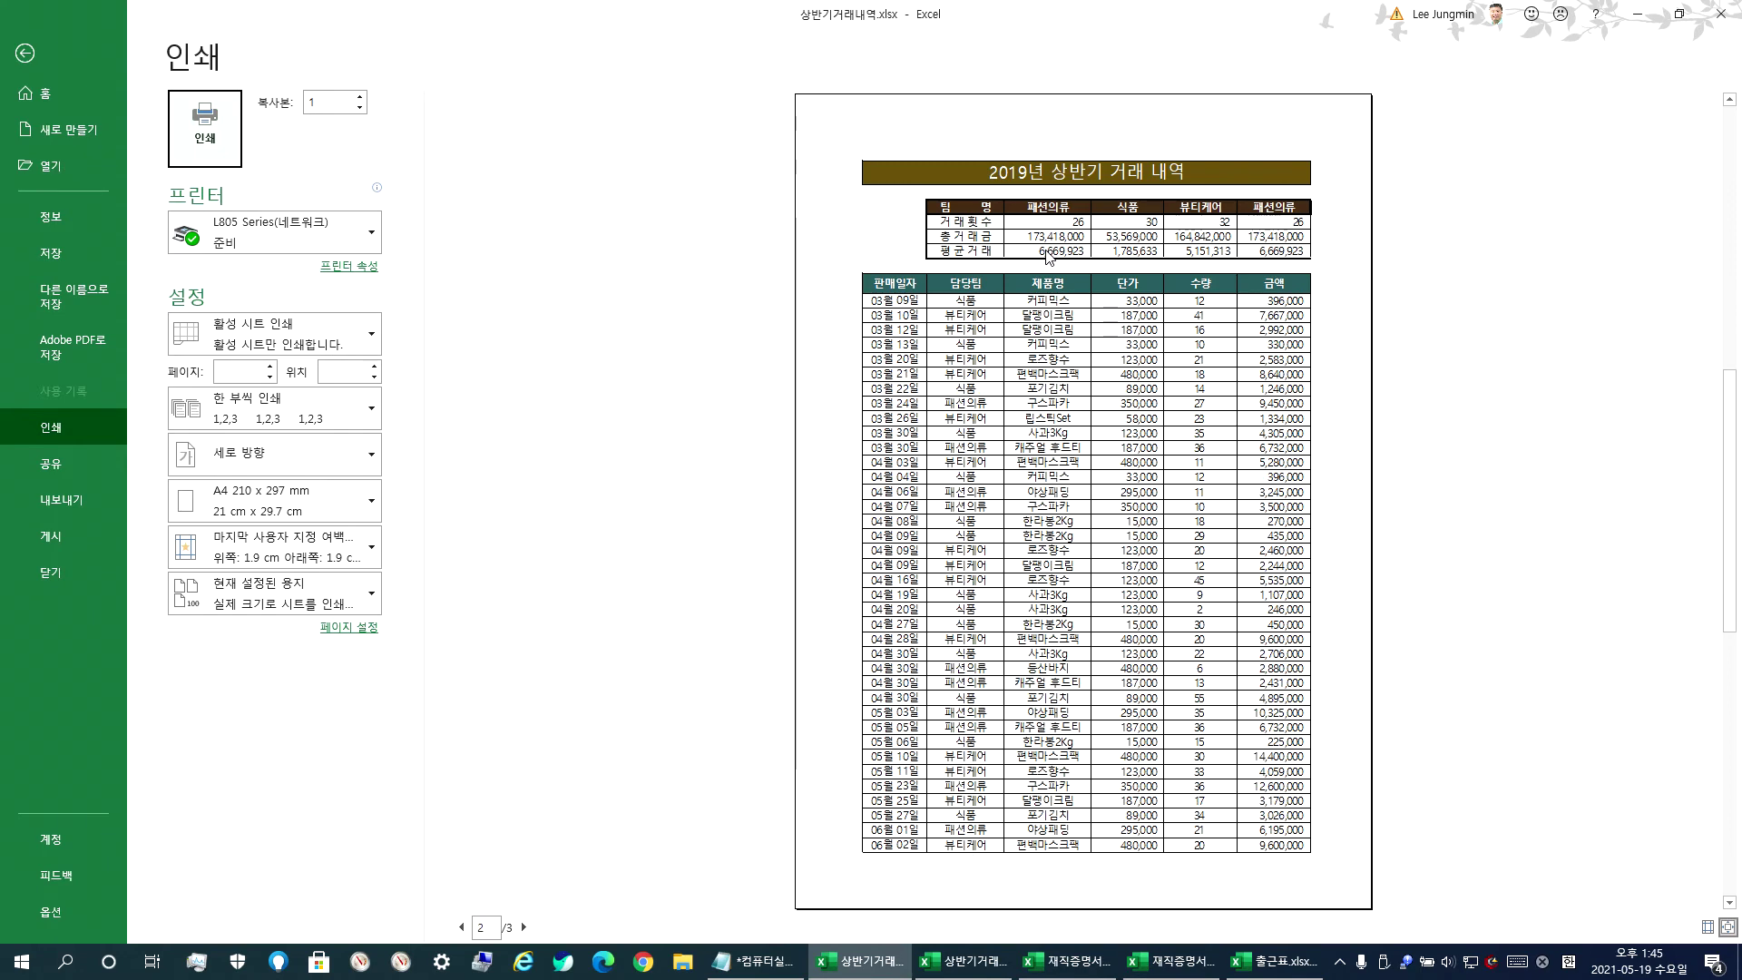
pyautogui.scroll(-1, 1050, 259)
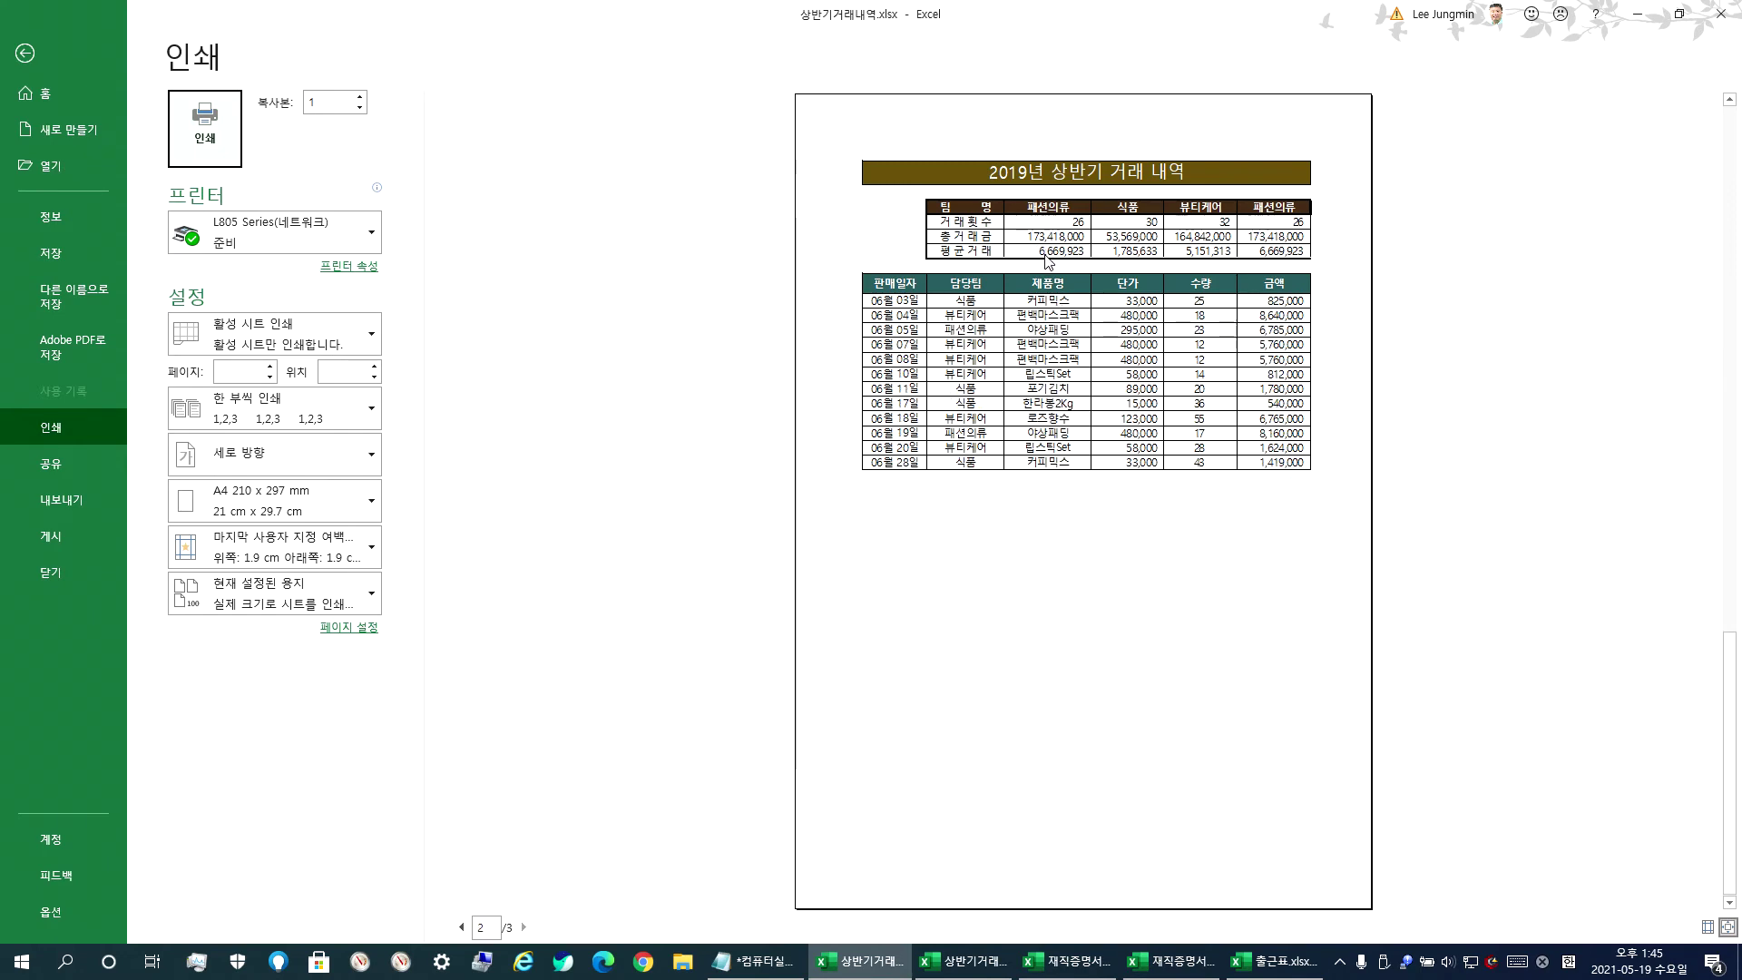
pyautogui.scroll(2, 1049, 260)
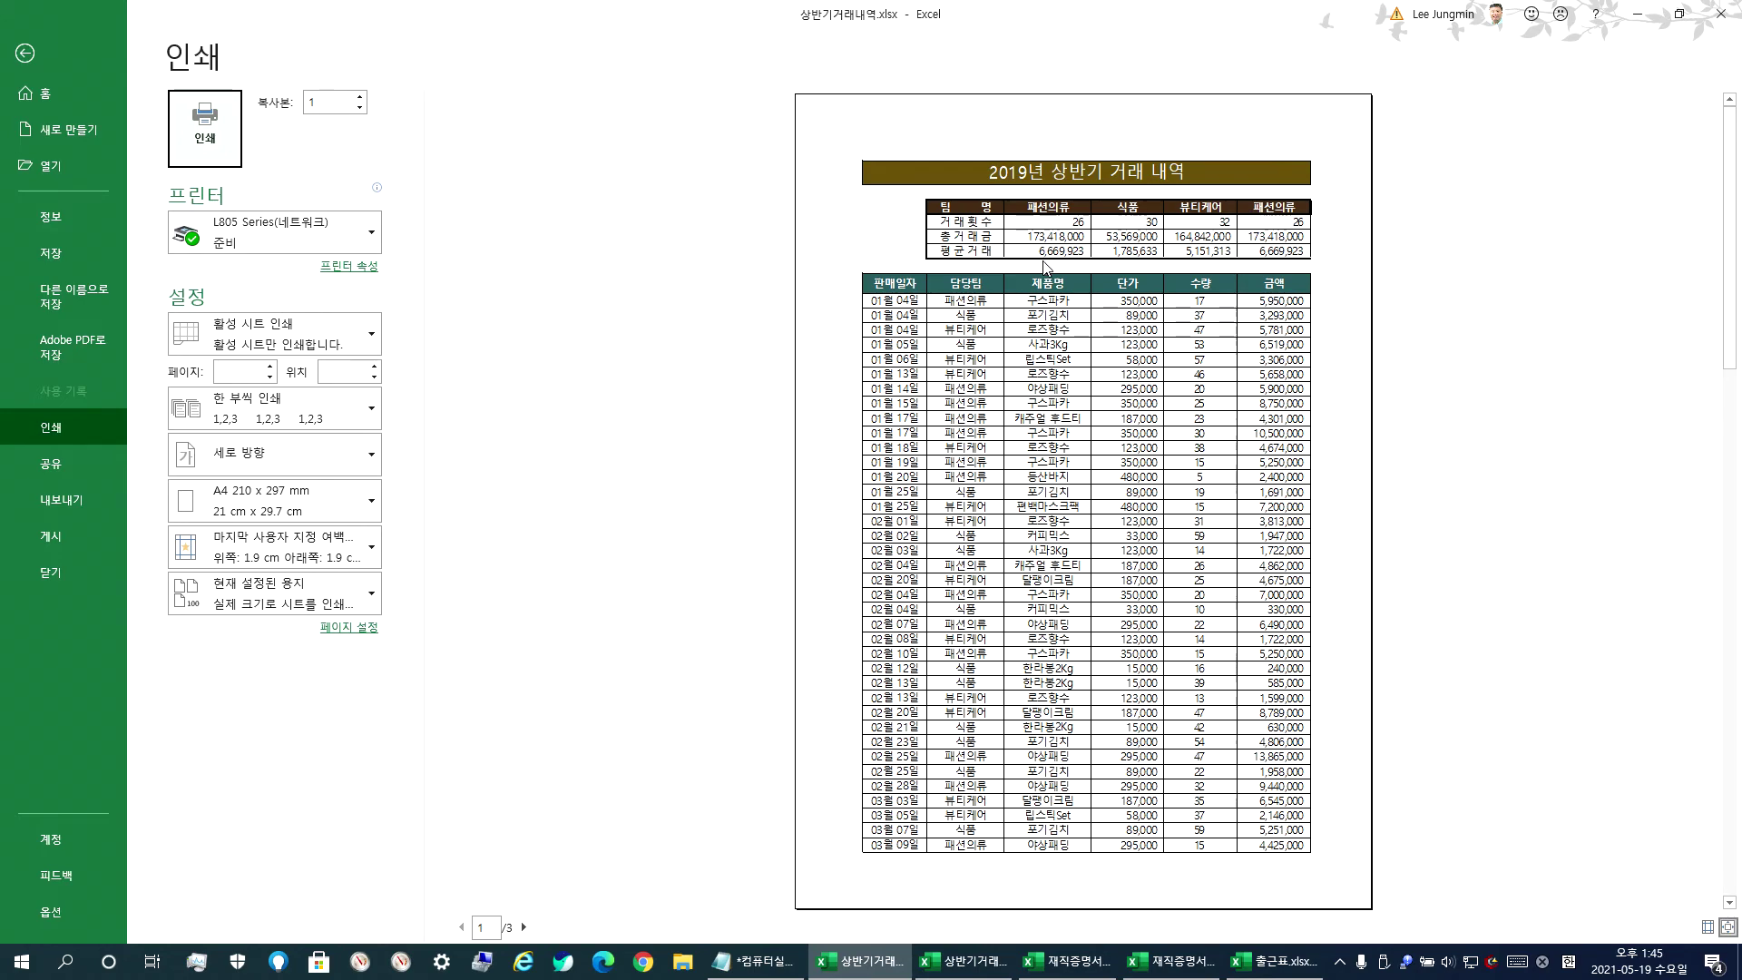
pyautogui.press('Escape')
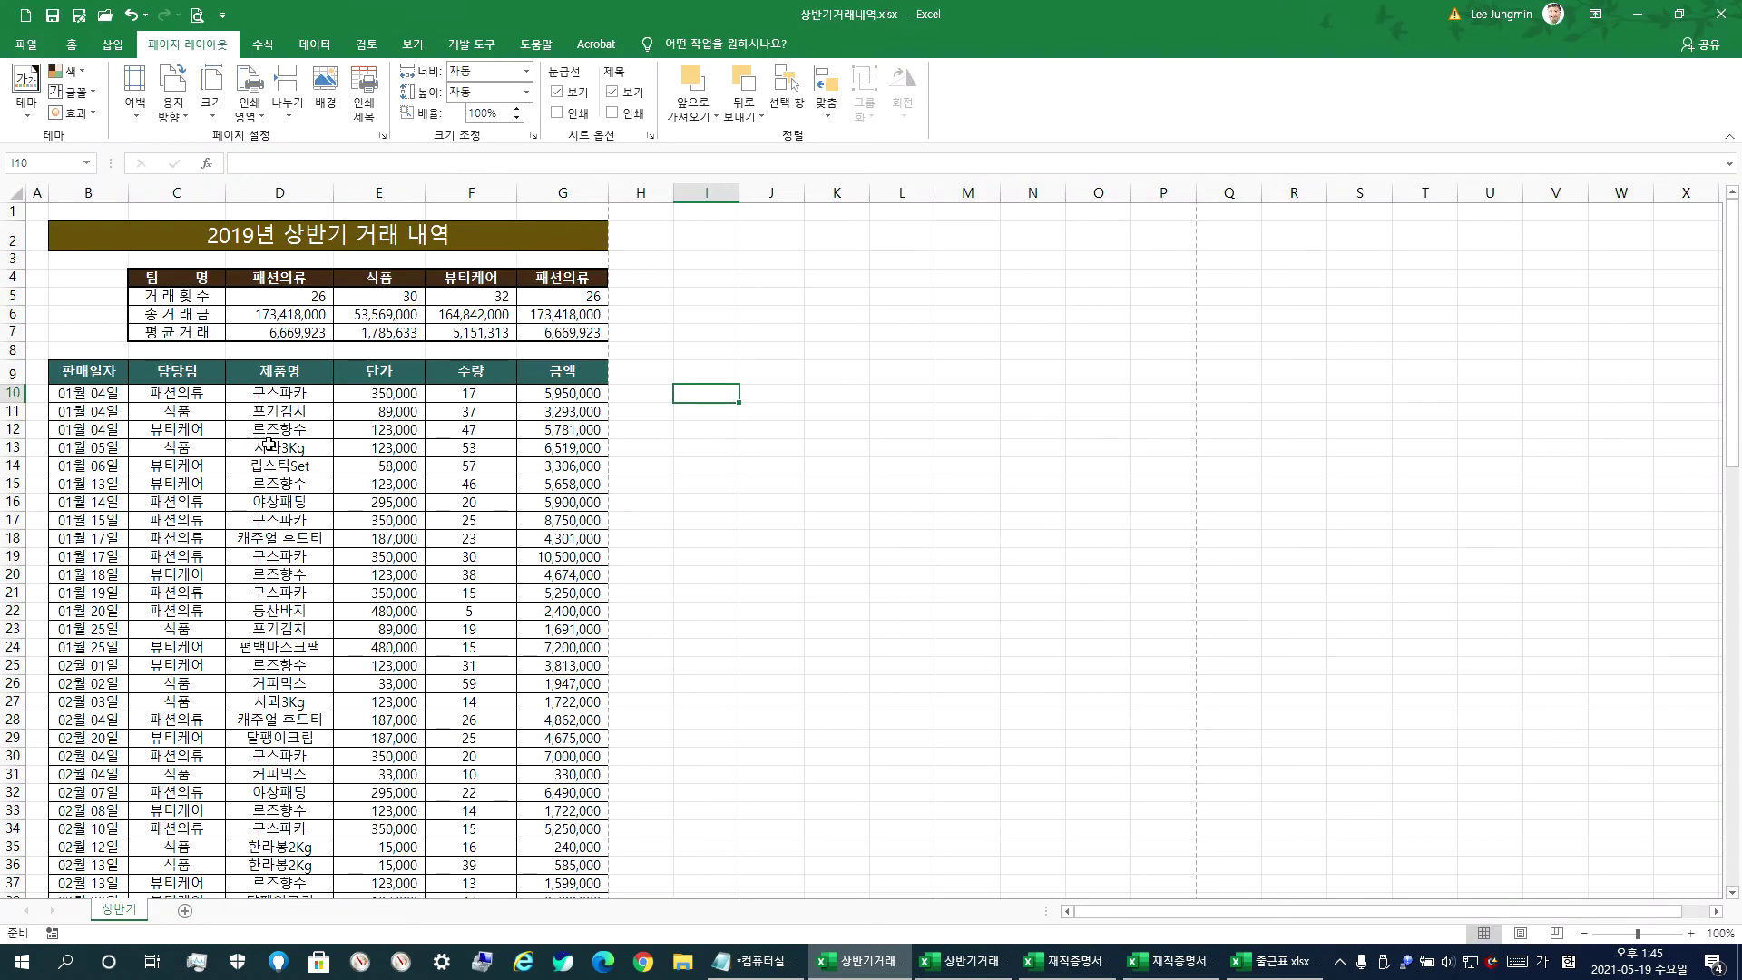
# - Check the margin and header/footer settings in the print preview's page setup, cancel without changes, and return to the worksheet
pyautogui.scroll(-5, 304, 472)
pyautogui.scroll(5, 304, 472)
pyautogui.click(25, 46)
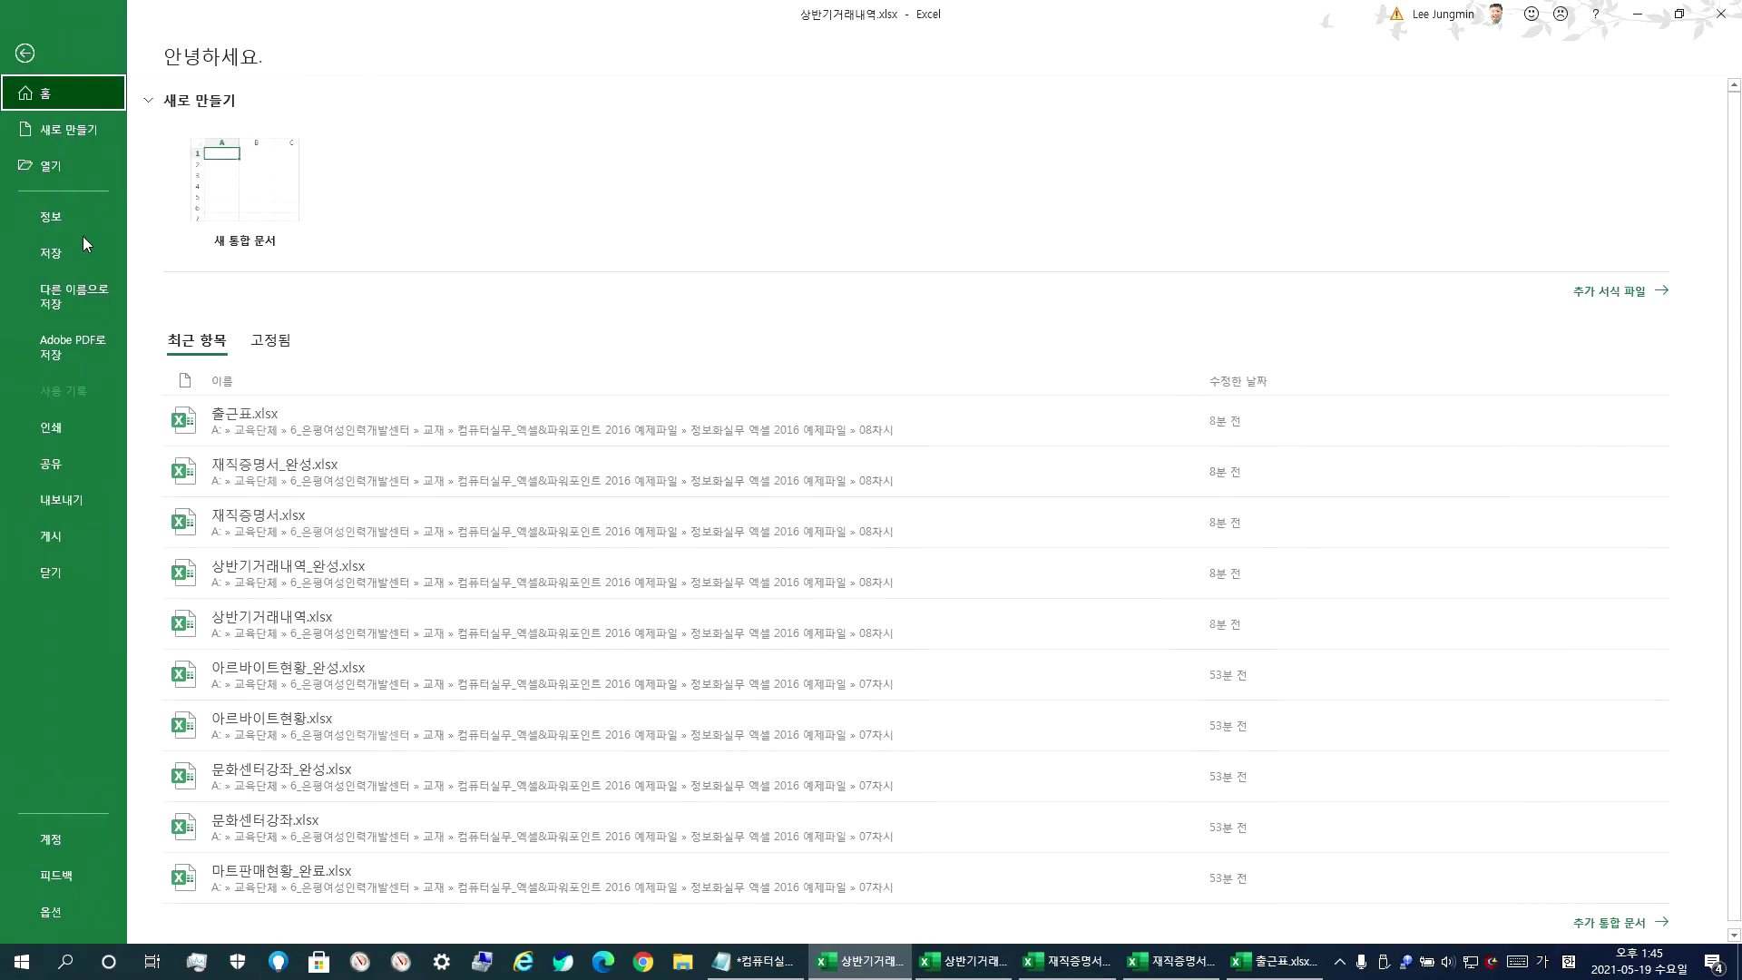
pyautogui.click(47, 427)
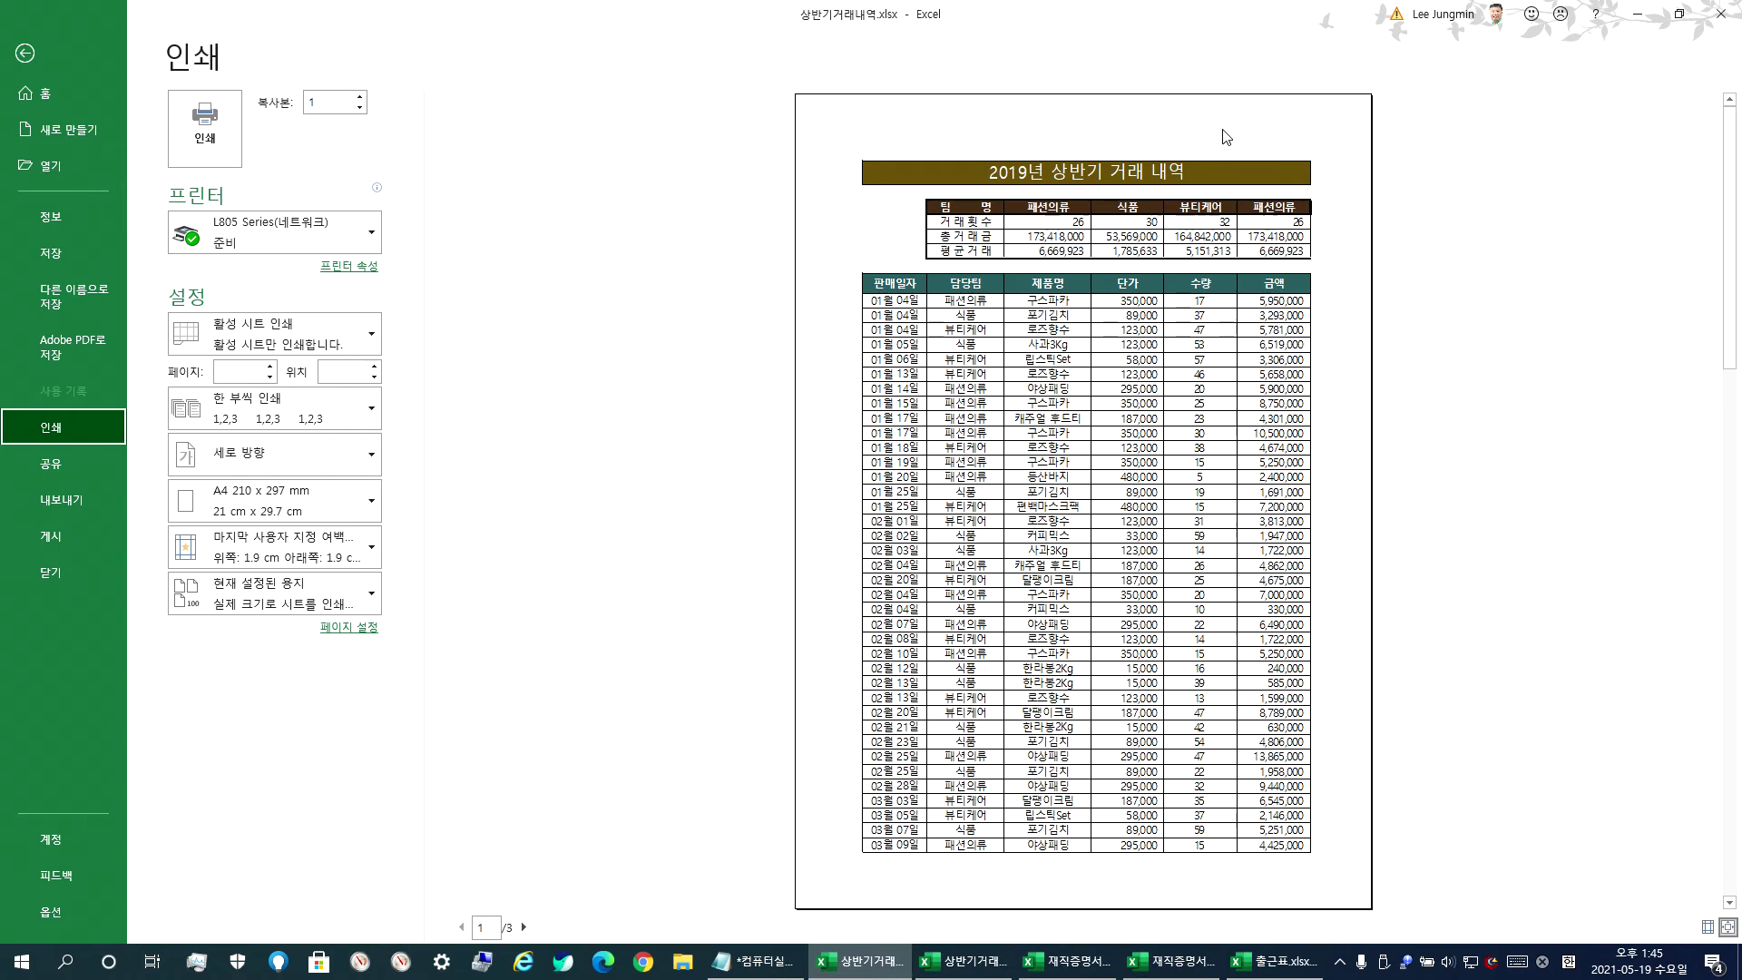
pyautogui.click(345, 628)
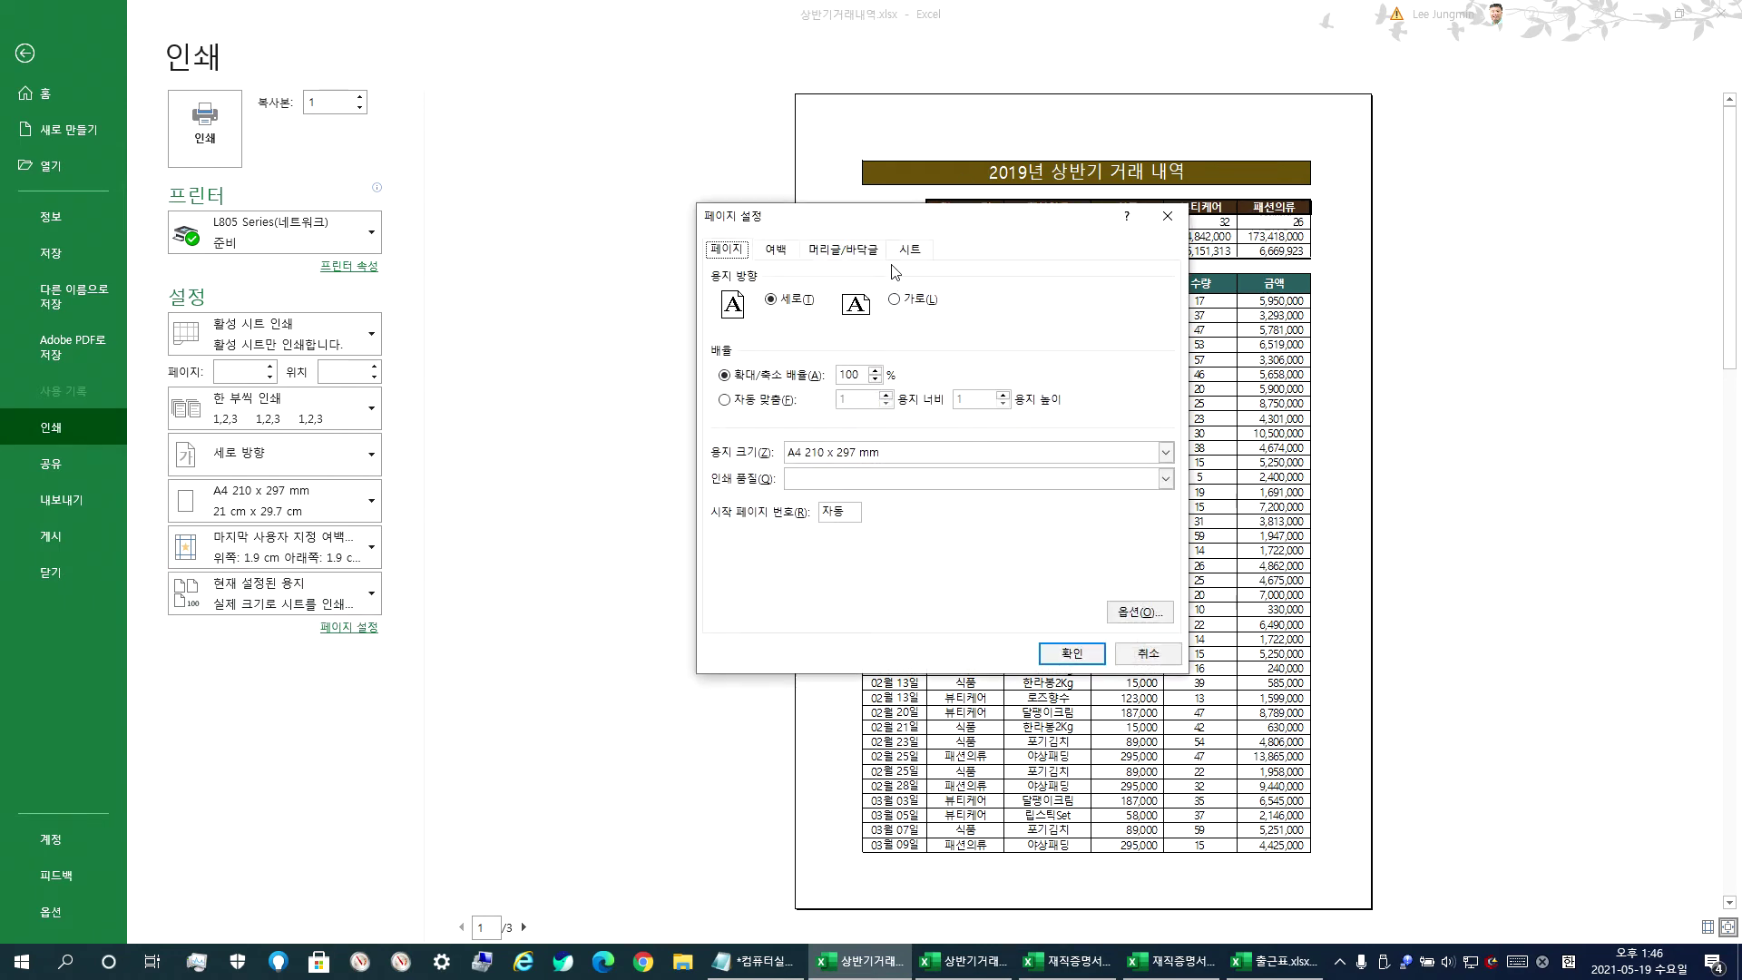
pyautogui.click(775, 254)
pyautogui.click(844, 254)
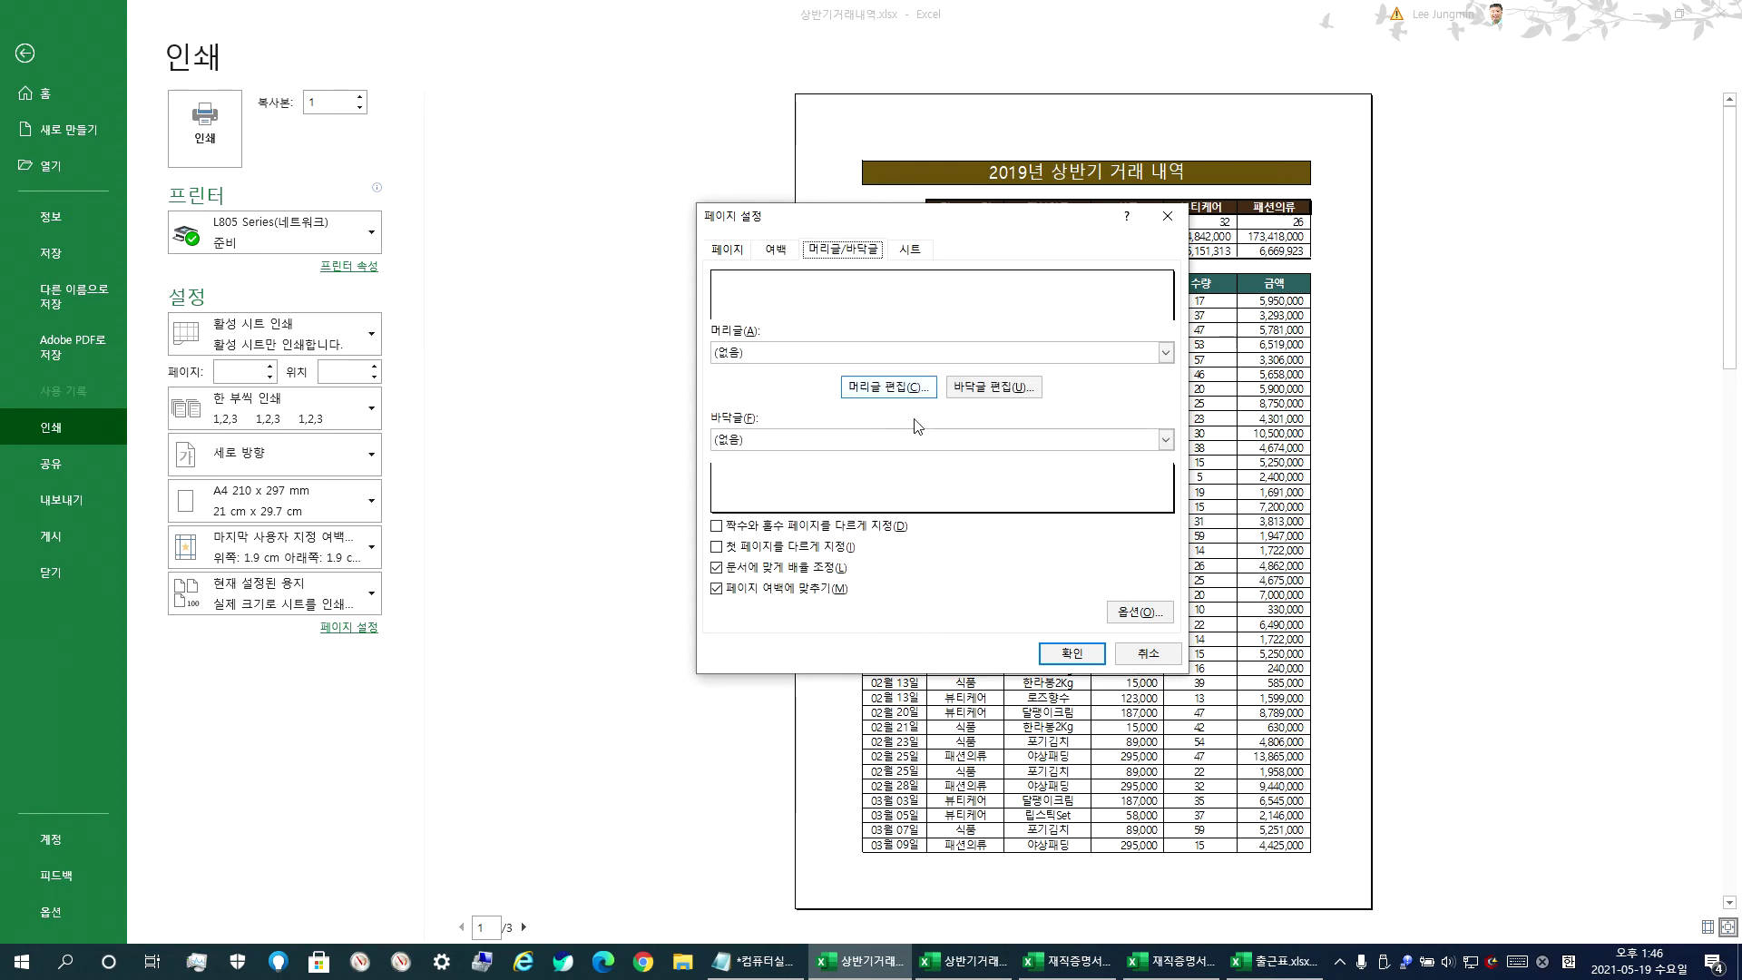
pyautogui.click(1147, 653)
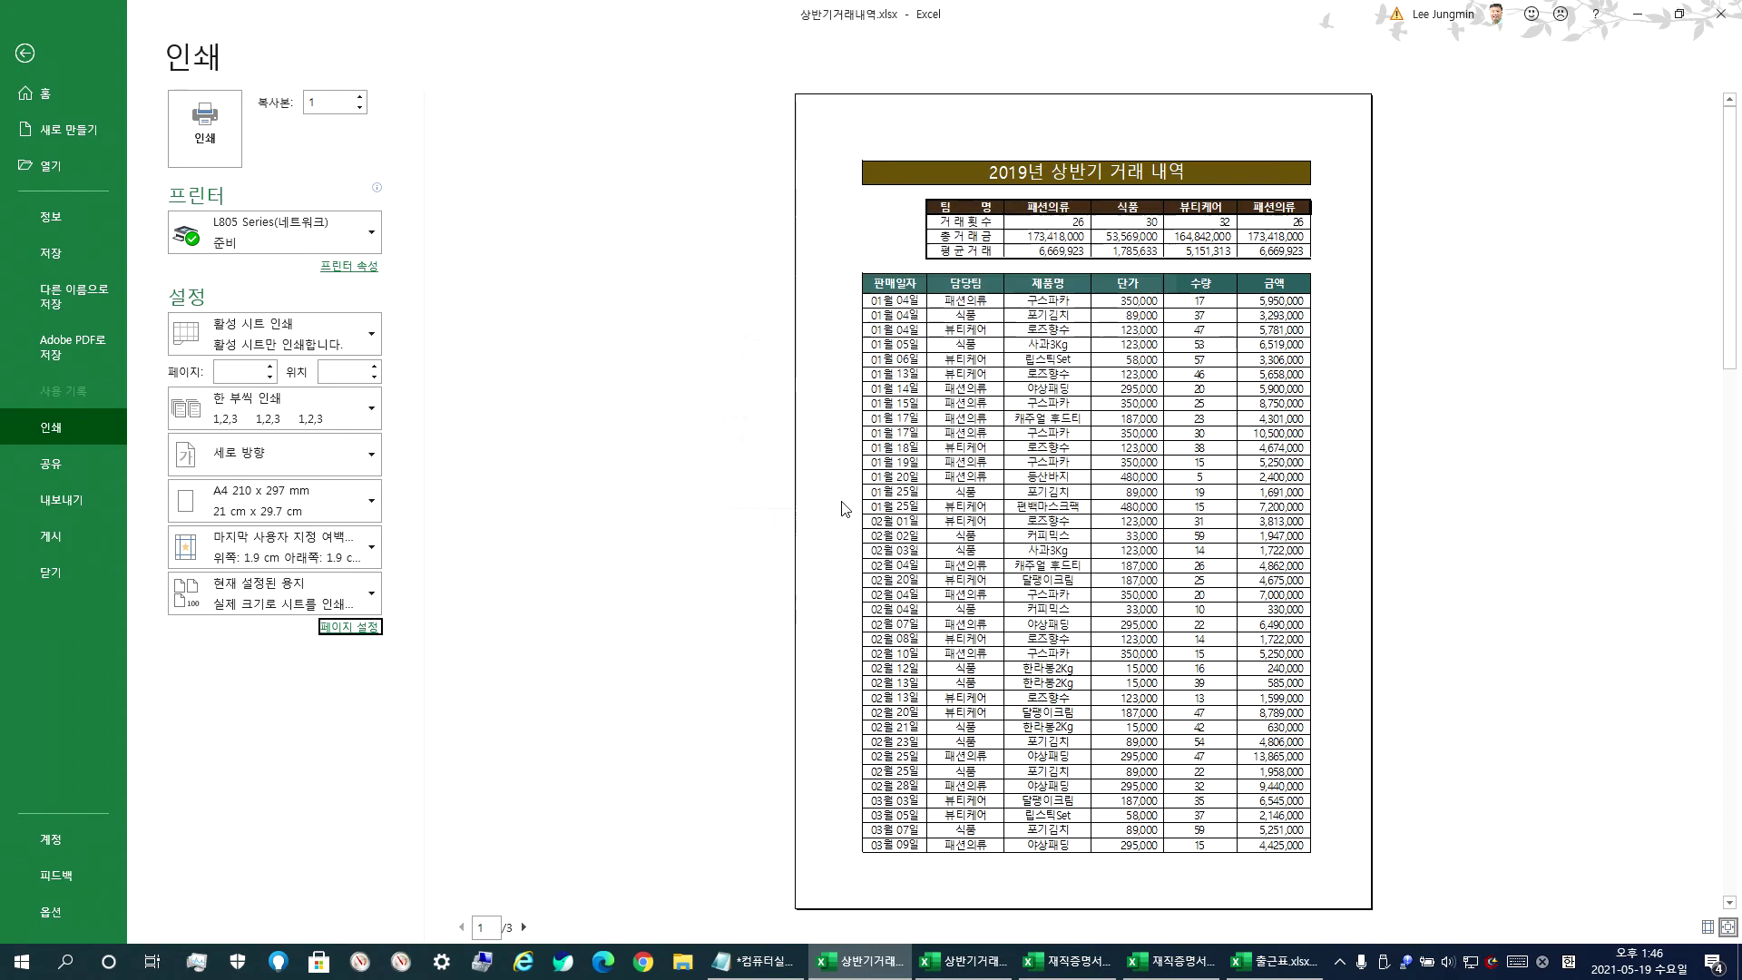
pyautogui.click(26, 55)
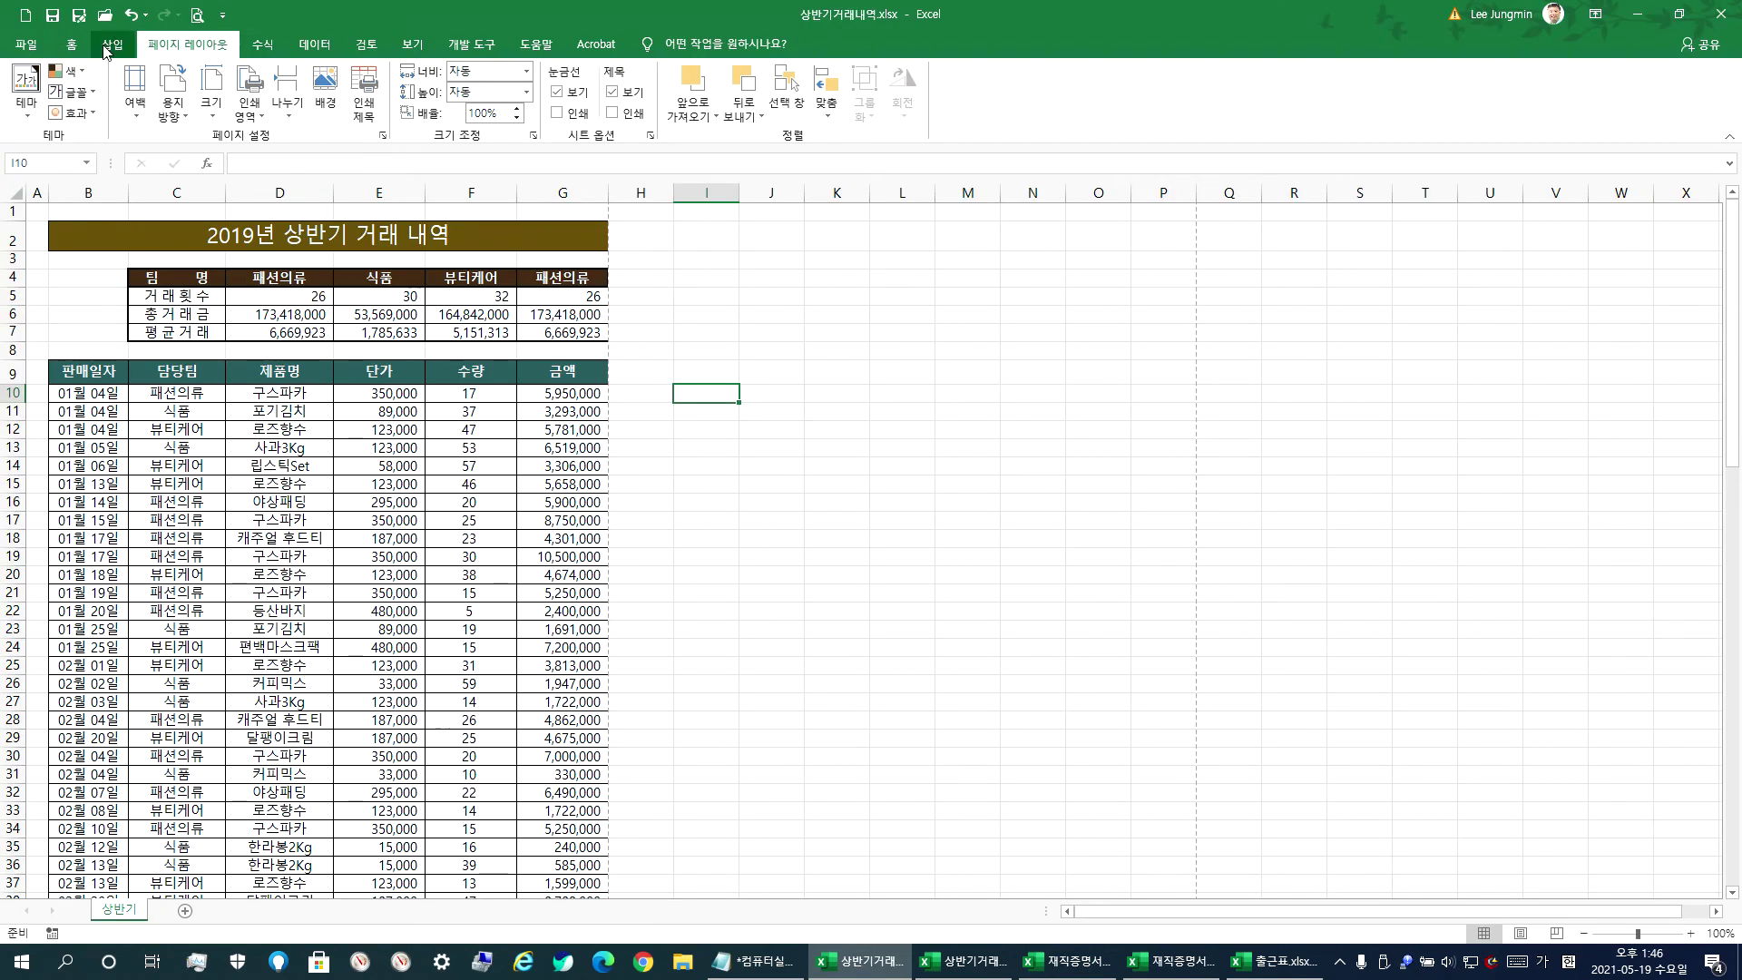
# - Insert a centred header on the sheet's first page showing the page number, a slash and the total page count
pyautogui.click(113, 46)
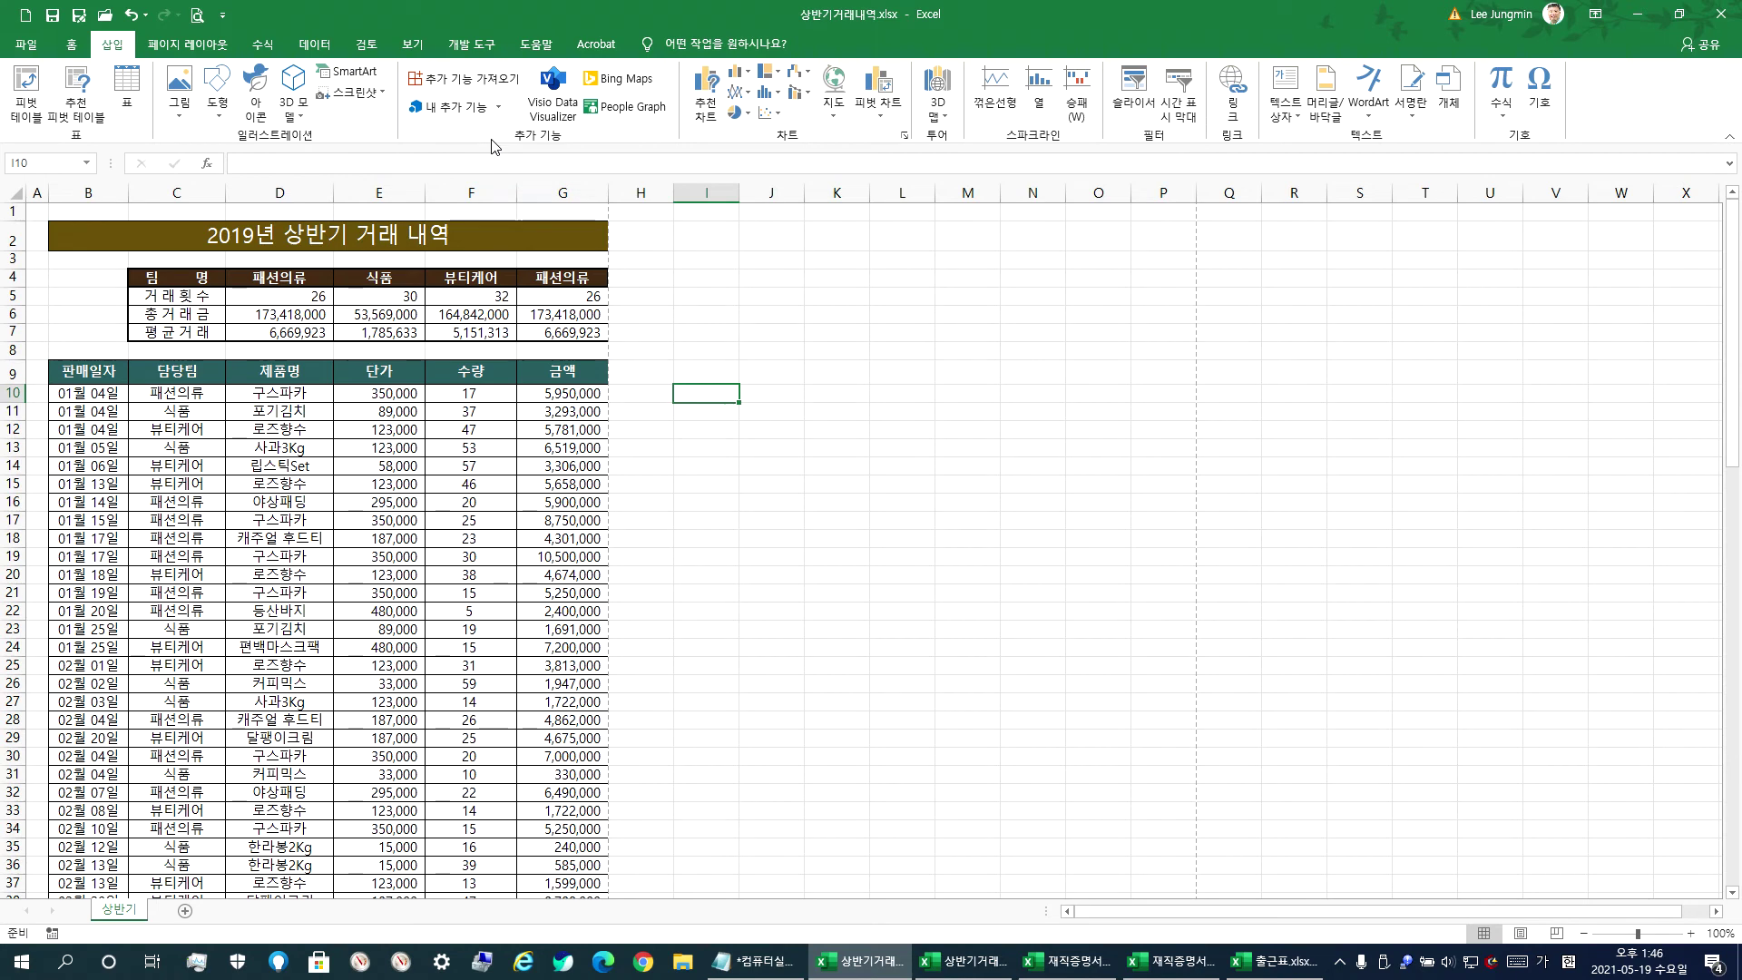
pyautogui.click(1330, 96)
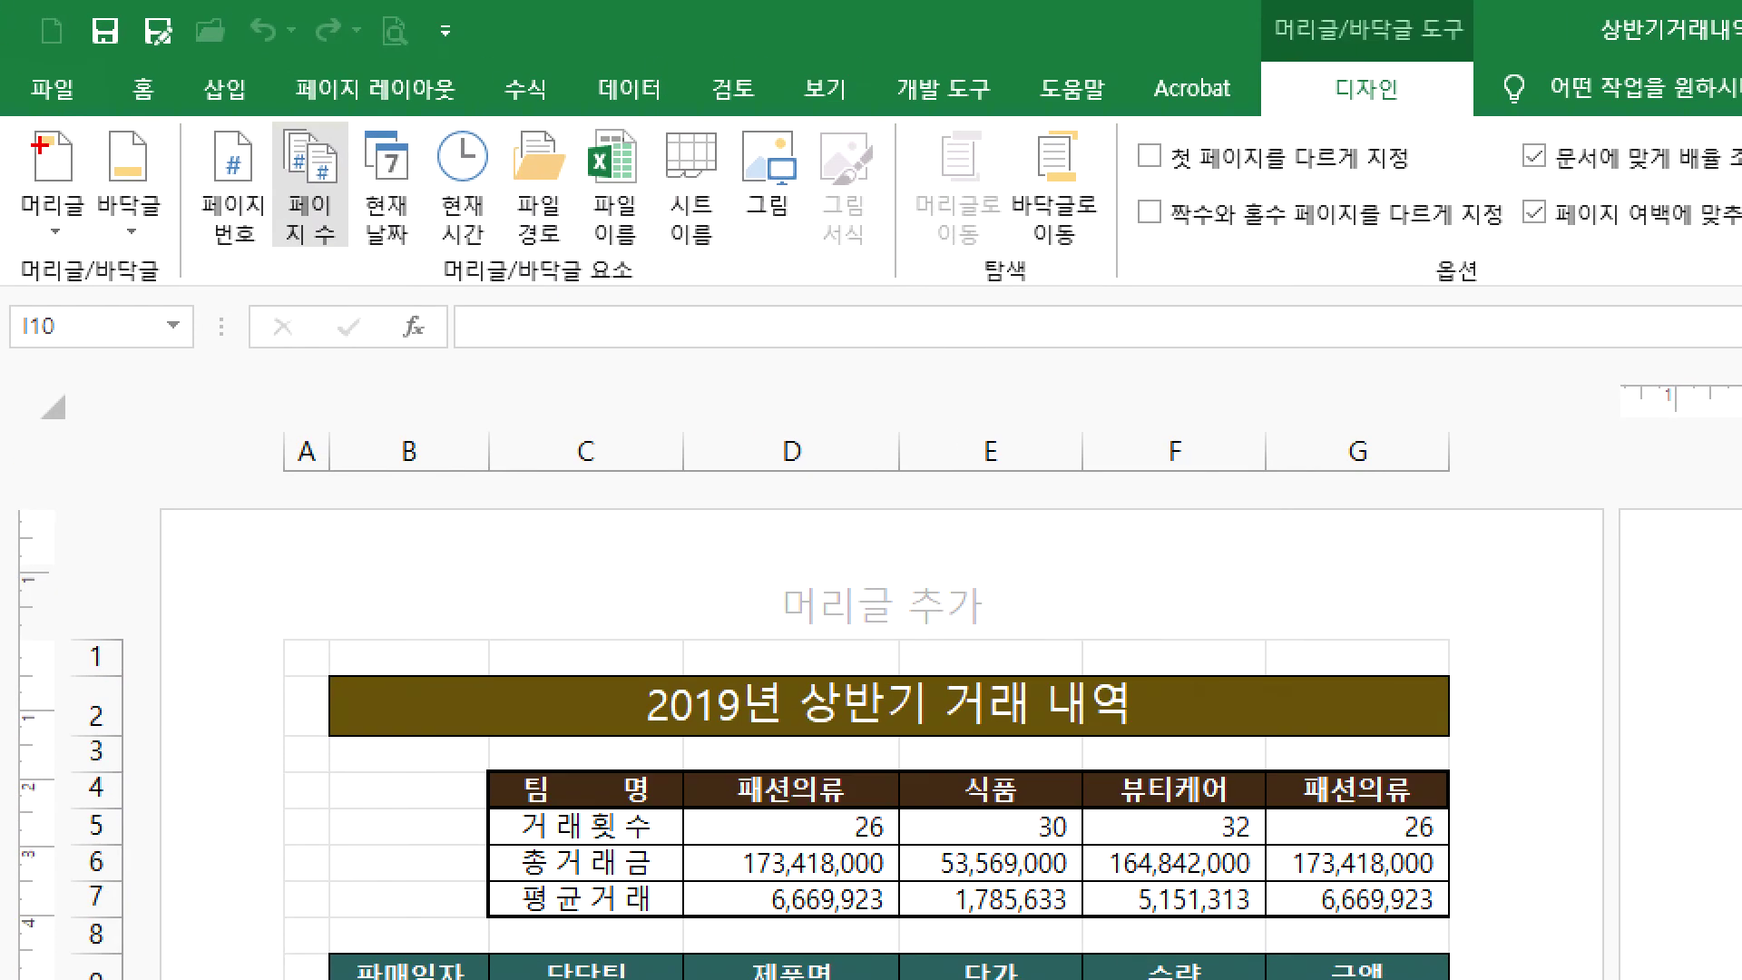
pyautogui.moveTo(238, 269)
pyautogui.mouseDown()
pyautogui.moveTo(186, 127)
pyautogui.moveTo(262, 274)
pyautogui.moveTo(268, 87)
pyautogui.moveTo(354, 209)
pyautogui.moveTo(313, 274)
pyautogui.mouseUp()
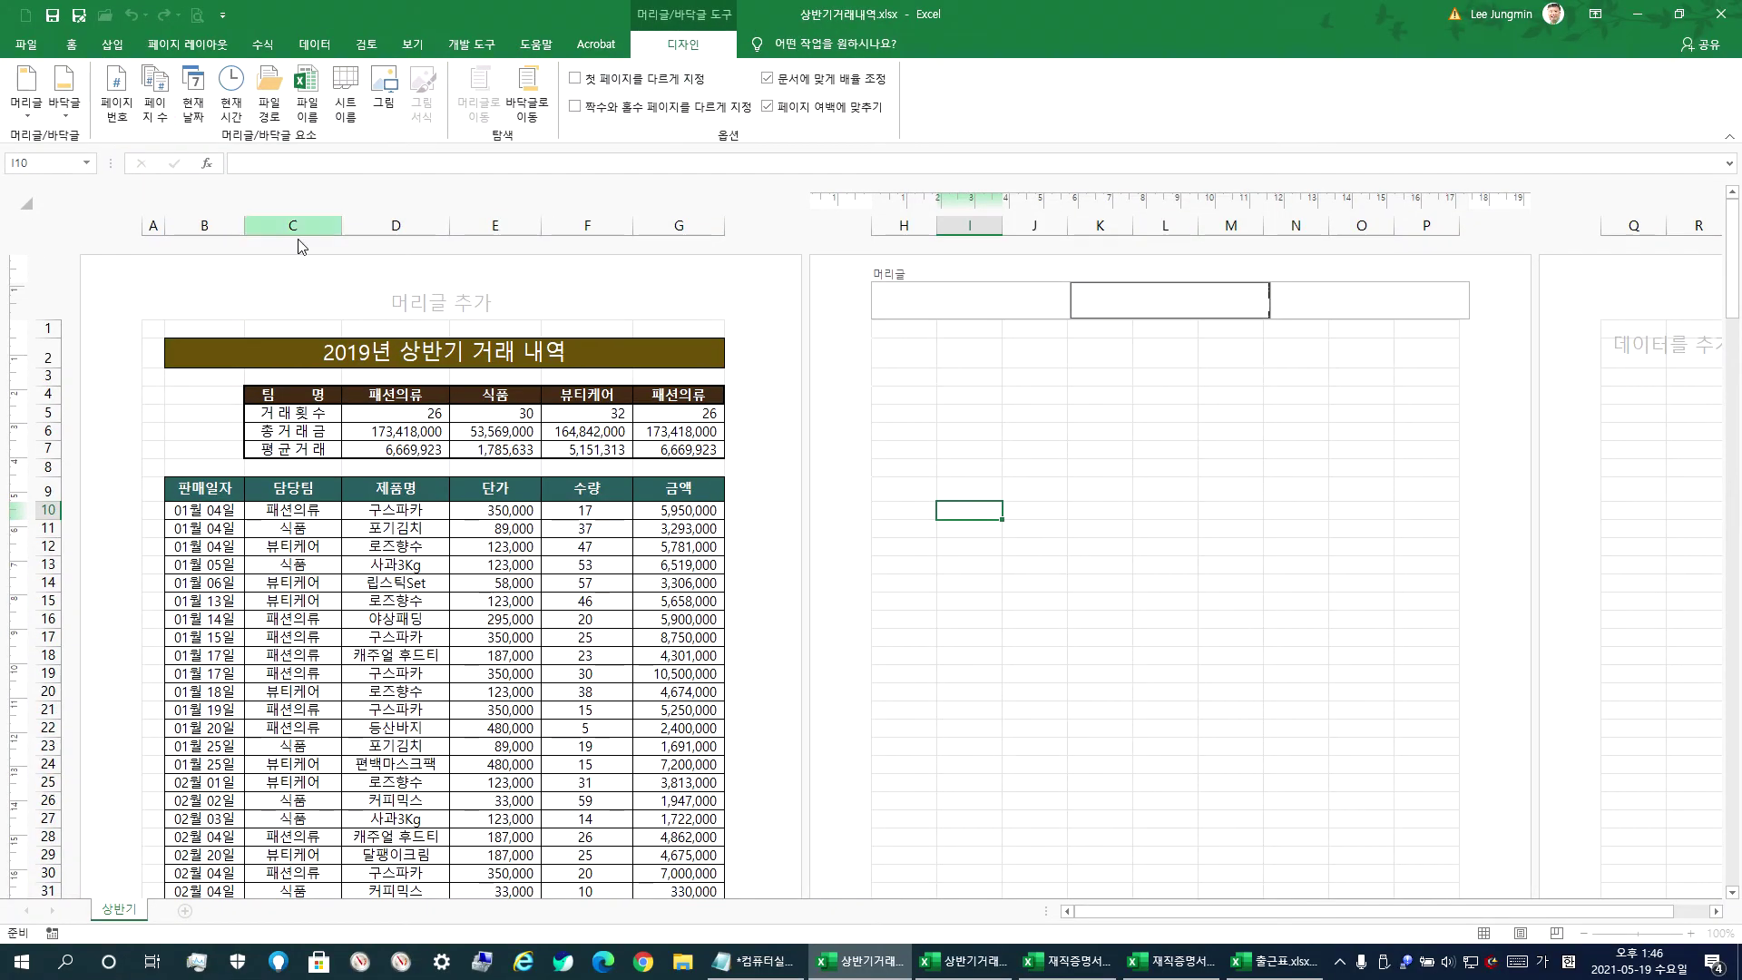
pyautogui.click(850, 585)
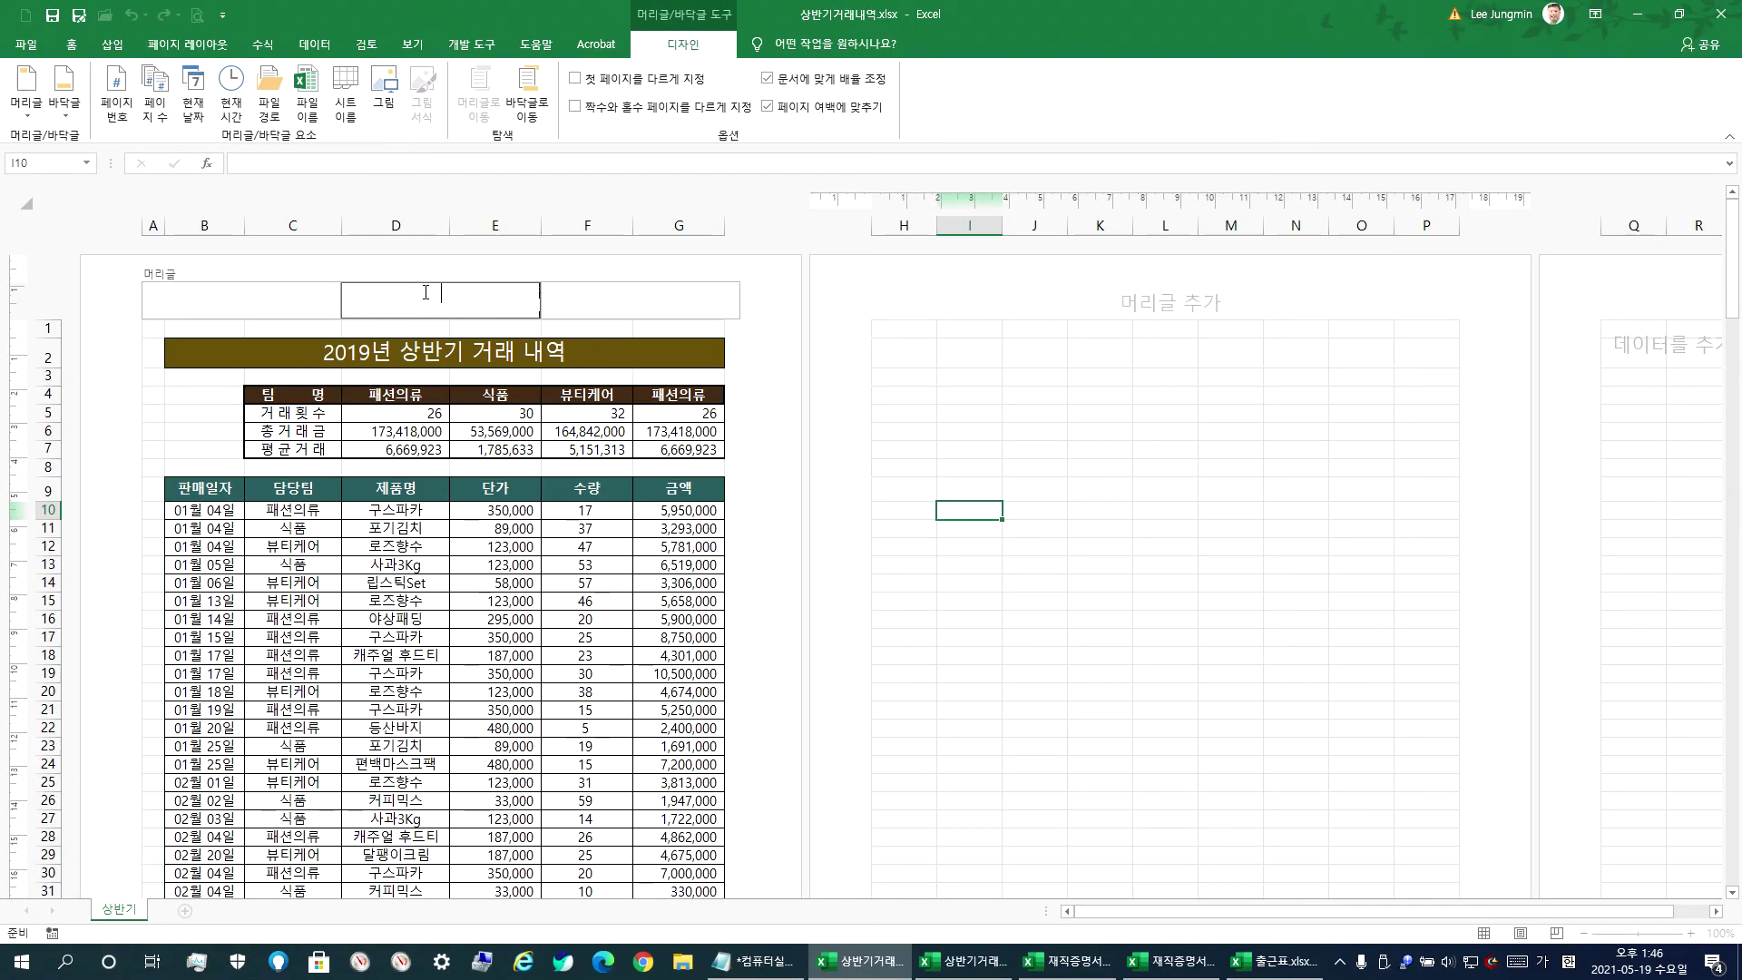
pyautogui.click(116, 91)
pyautogui.write('/')
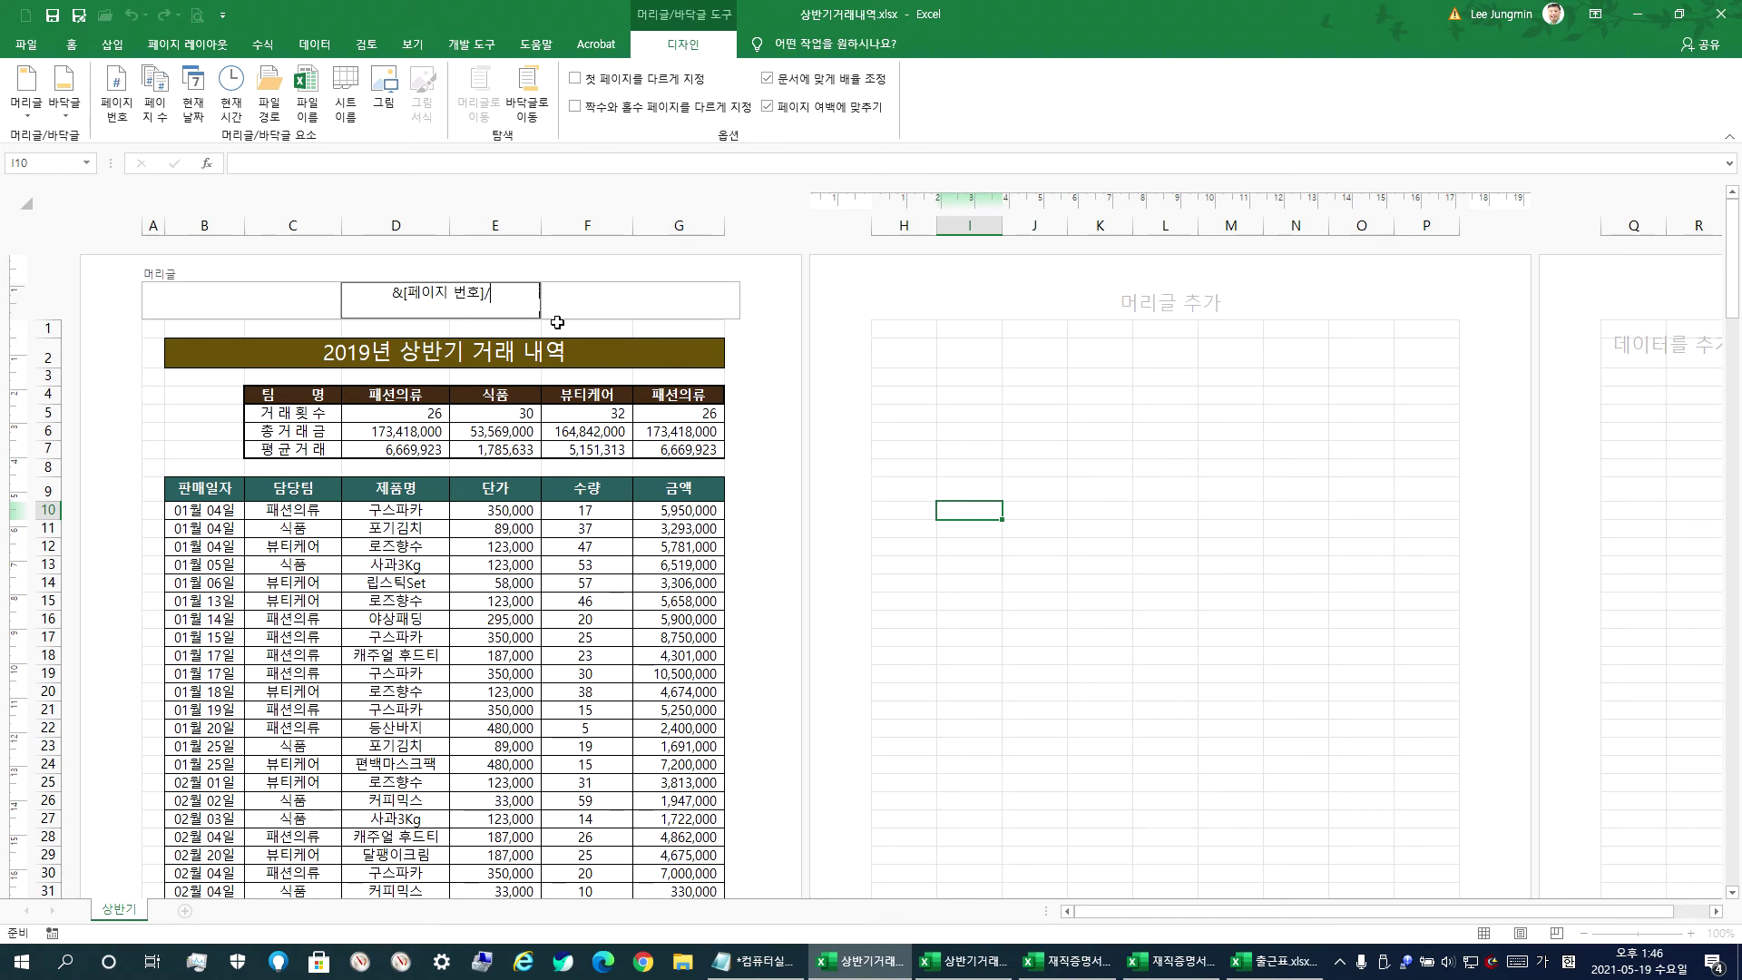
pyautogui.click(155, 90)
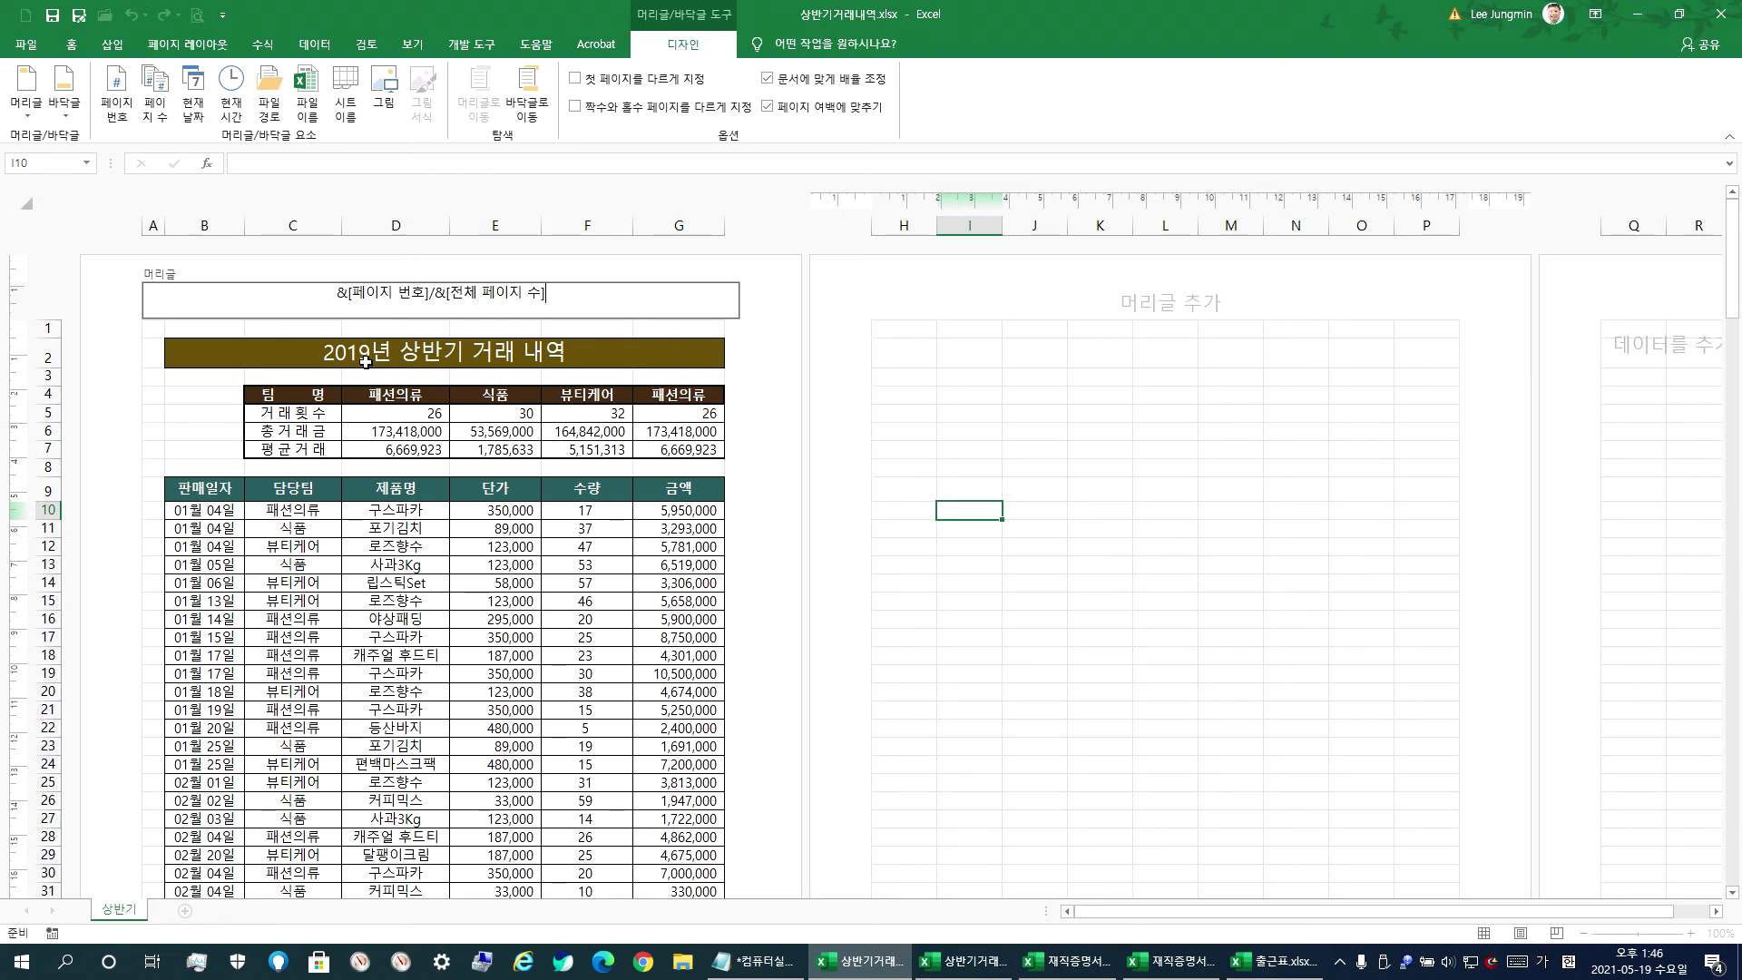
# - Display the print preview and page through it to check the page numbering in the header
pyautogui.click(27, 45)
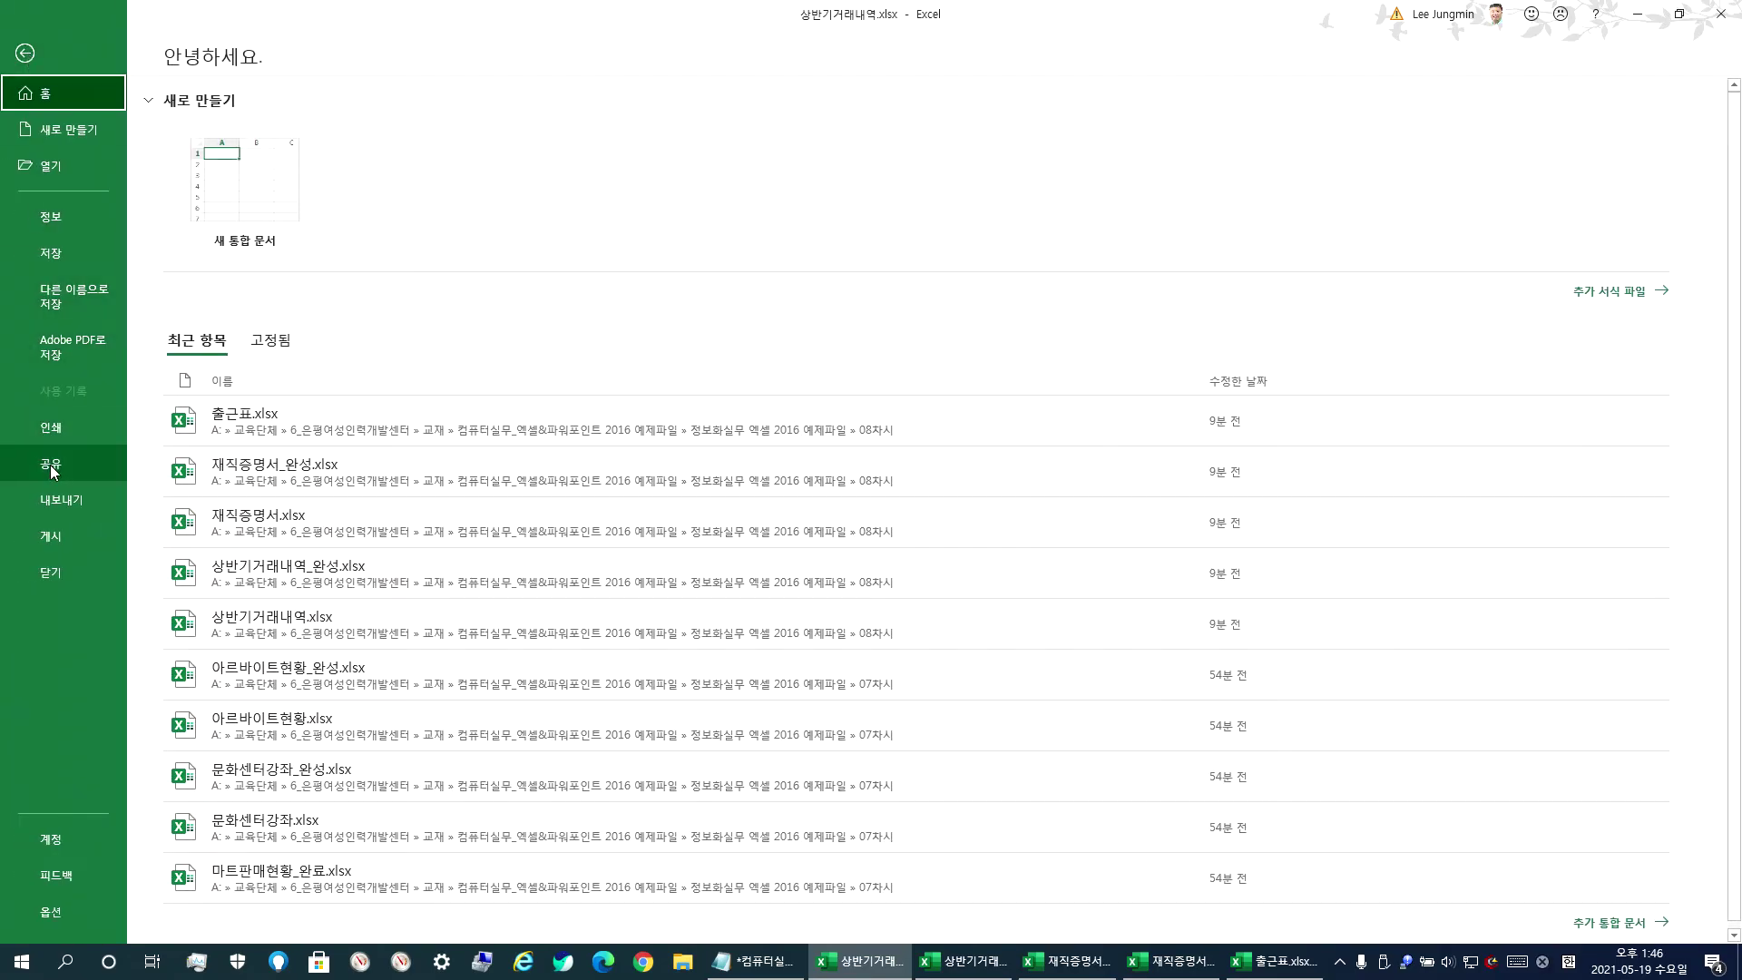
pyautogui.click(51, 430)
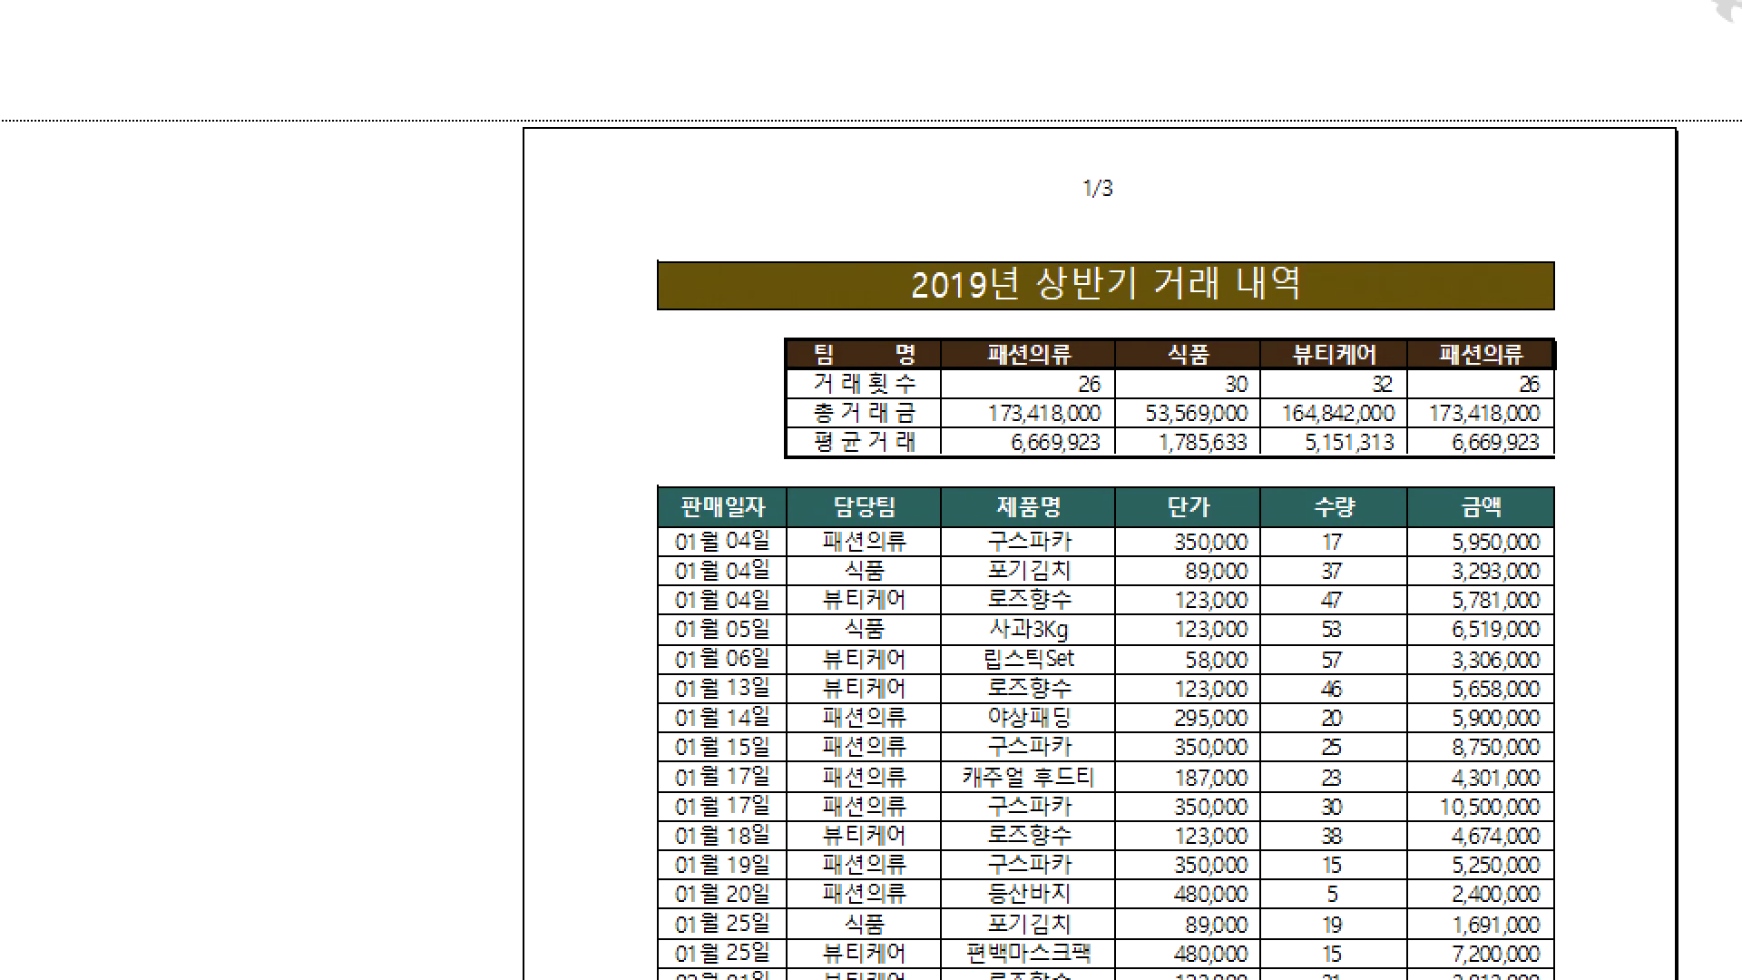
pyautogui.moveTo(1075, 150)
pyautogui.mouseDown()
pyautogui.moveTo(1140, 147)
pyautogui.moveTo(1055, 151)
pyautogui.mouseUp()
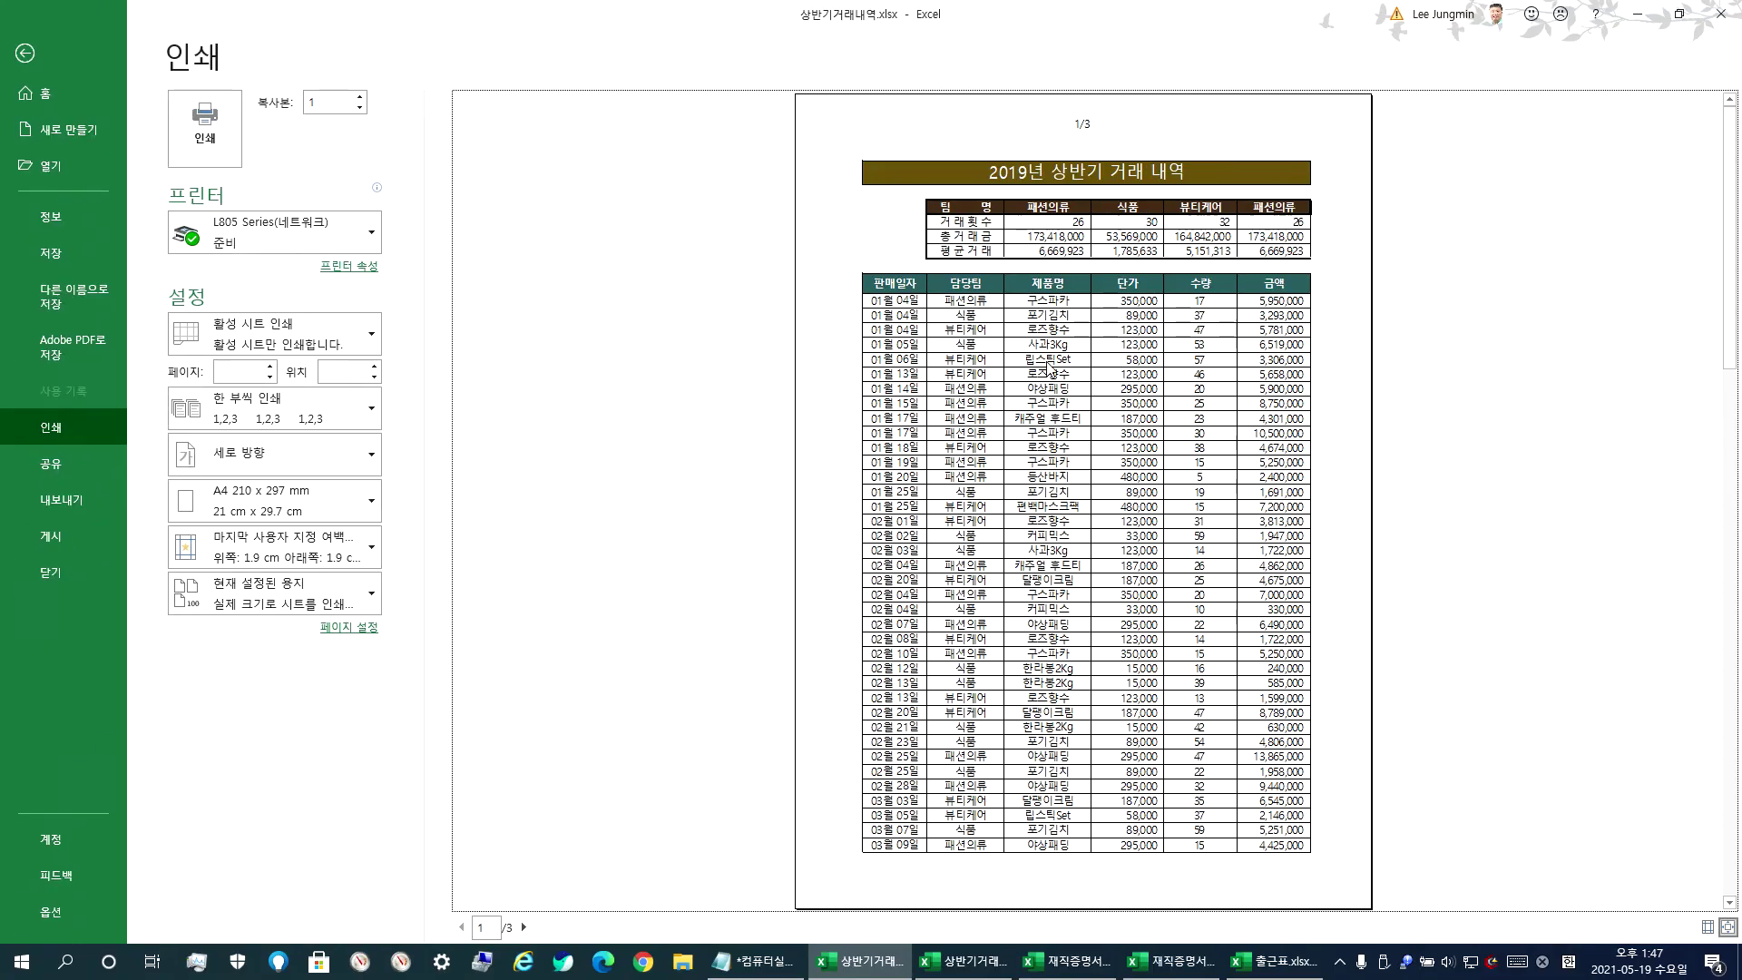
pyautogui.scroll(-1, 1034, 480)
pyautogui.scroll(-1, 1088, 132)
pyautogui.scroll(2, 1094, 150)
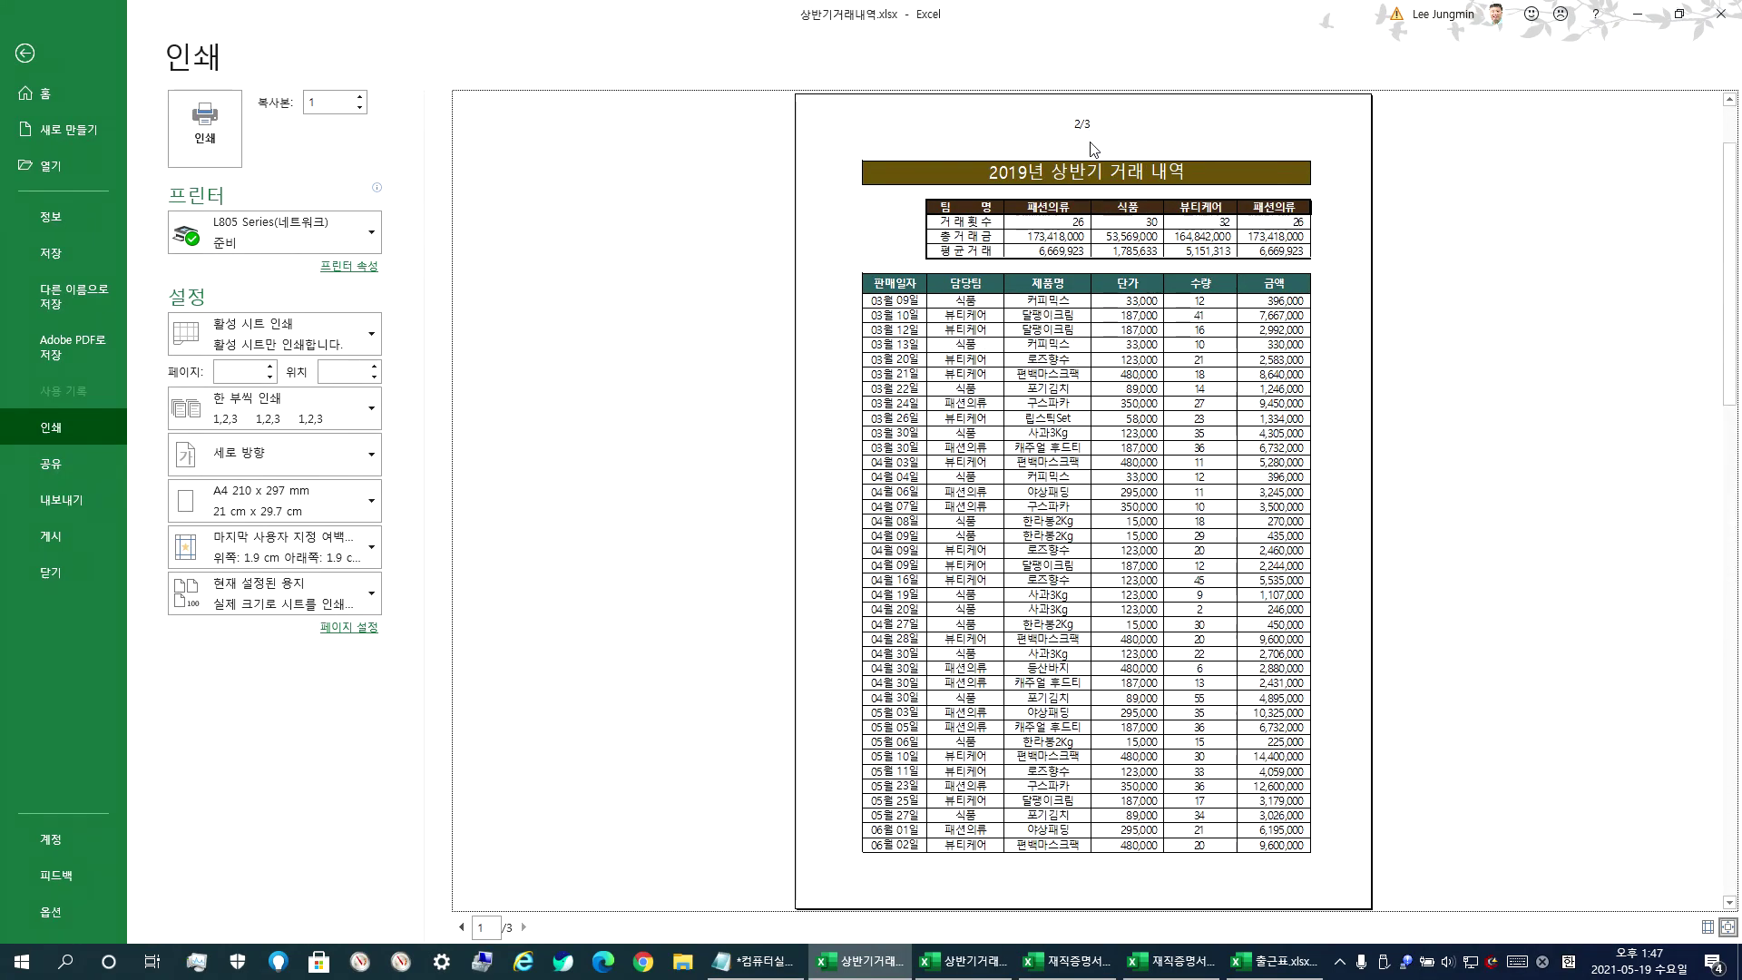
# - Check the header and footer editors in the print preview's page setup and close each editor without changes
pyautogui.click(349, 628)
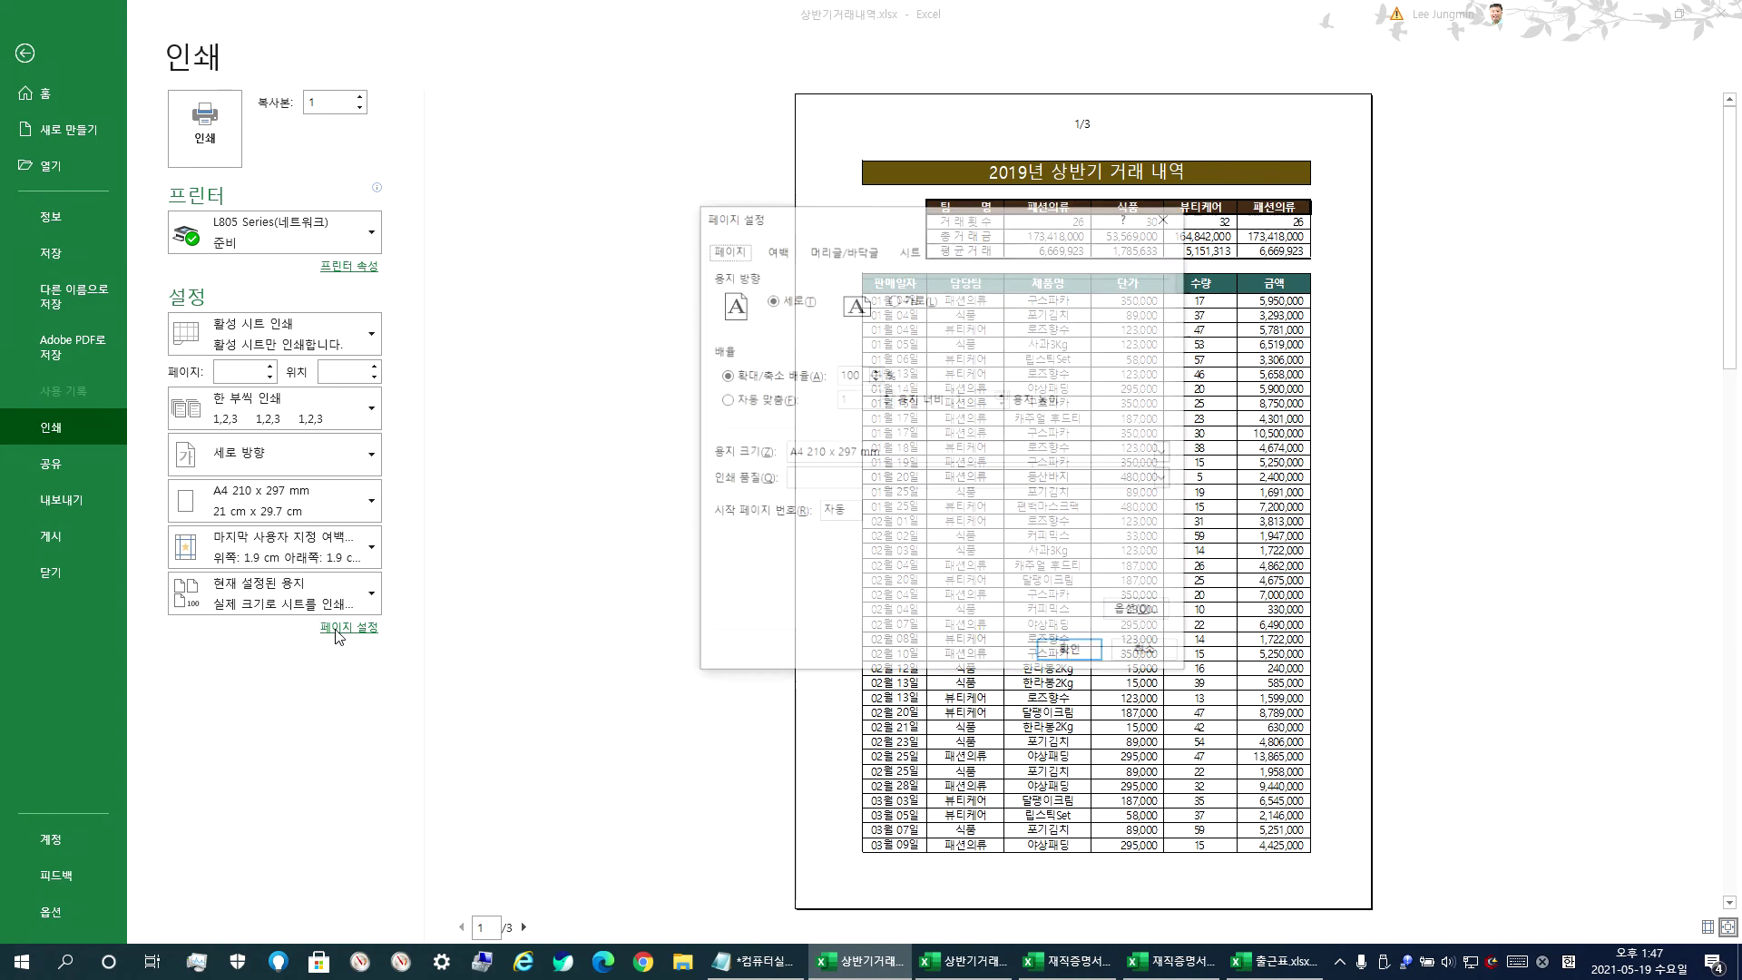
pyautogui.click(860, 250)
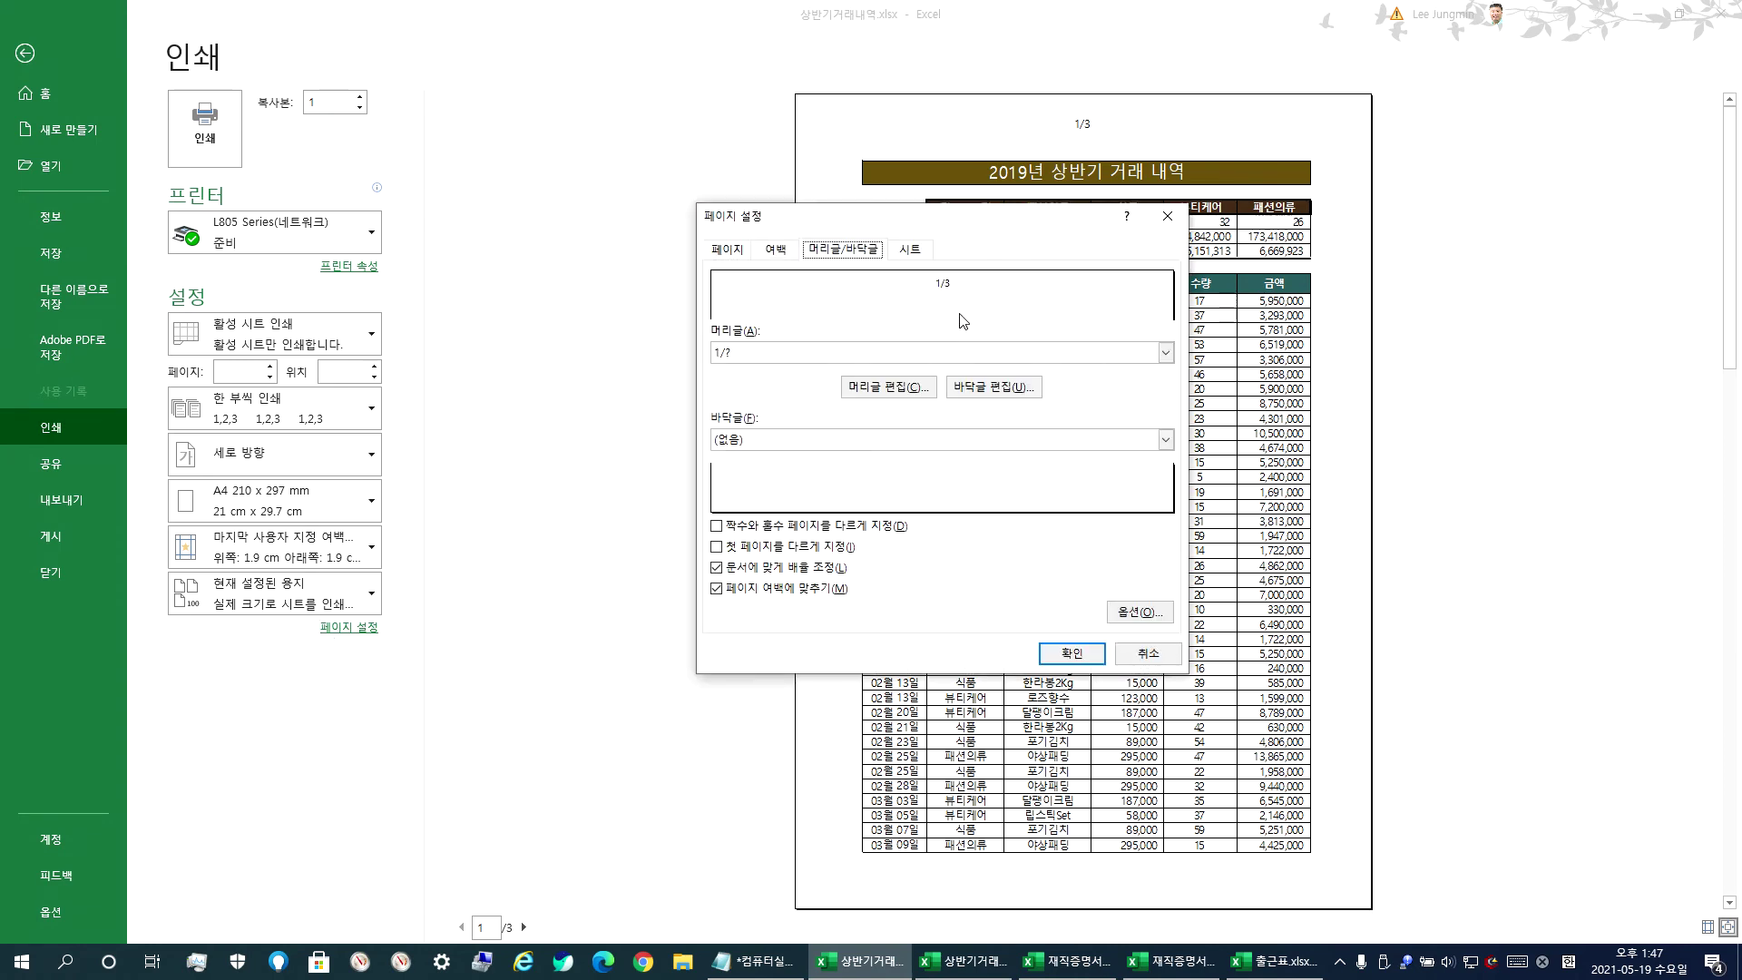
pyautogui.click(889, 387)
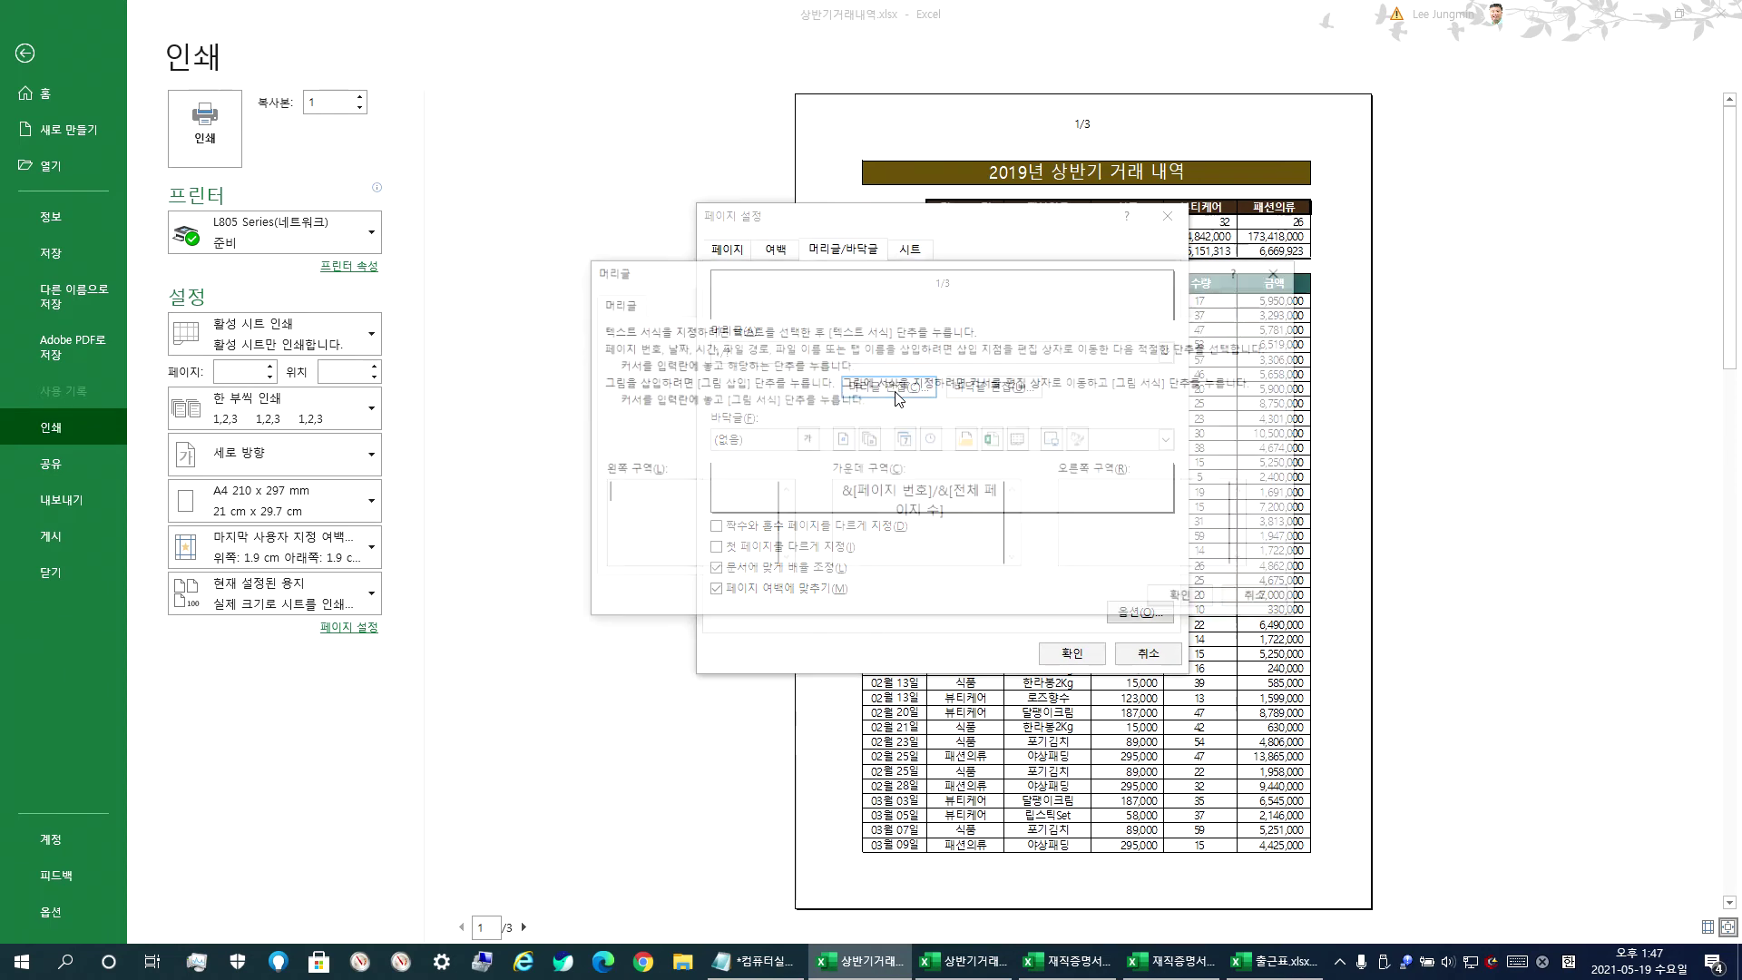
pyautogui.click(1280, 271)
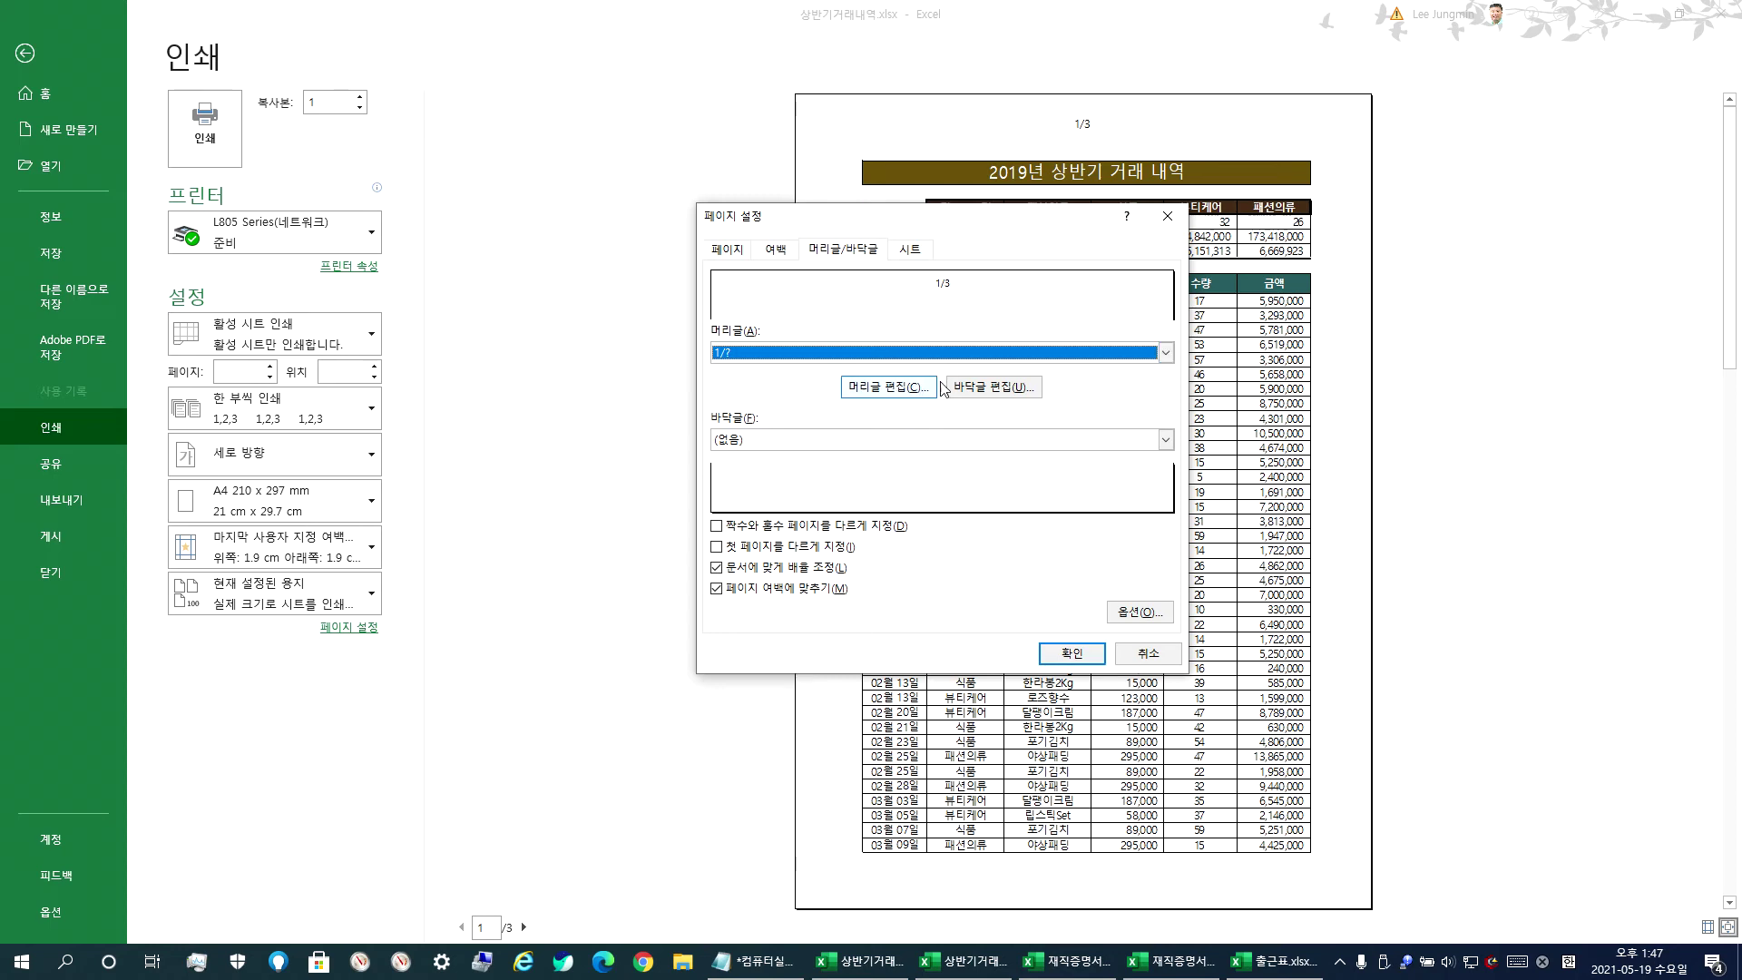
pyautogui.click(969, 388)
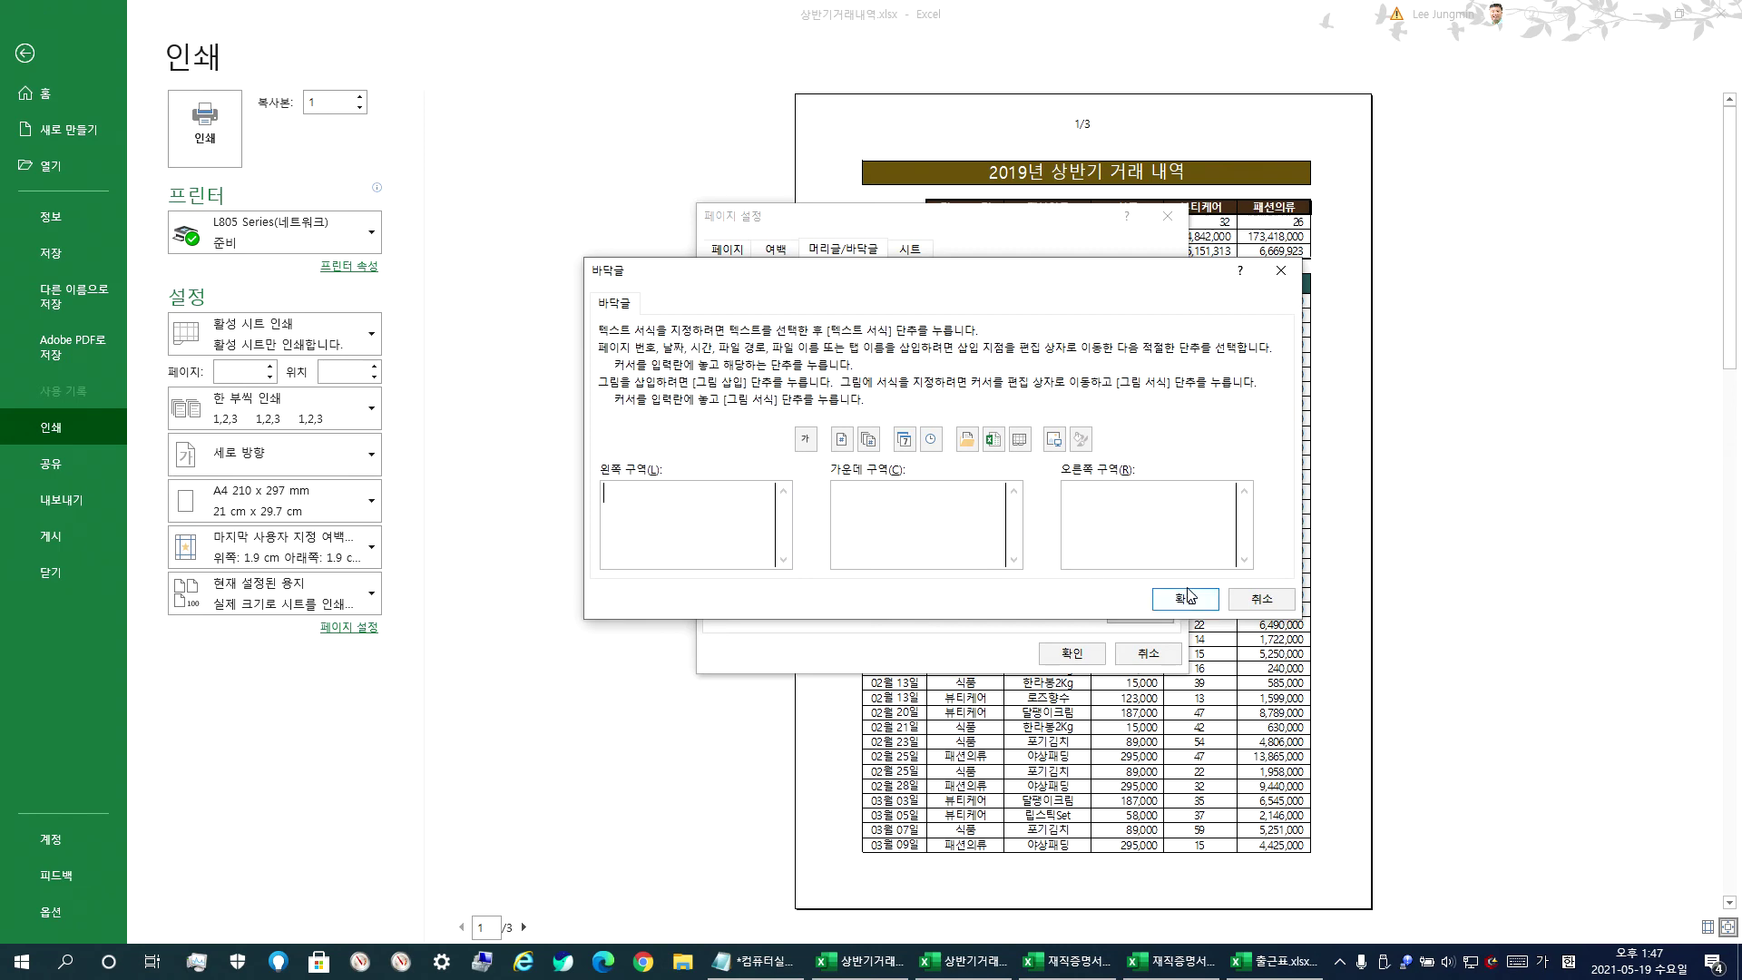
pyautogui.click(1261, 599)
# - Add the author's name followed by "작성" to the header's left section and the current date to its right section
pyautogui.click(886, 389)
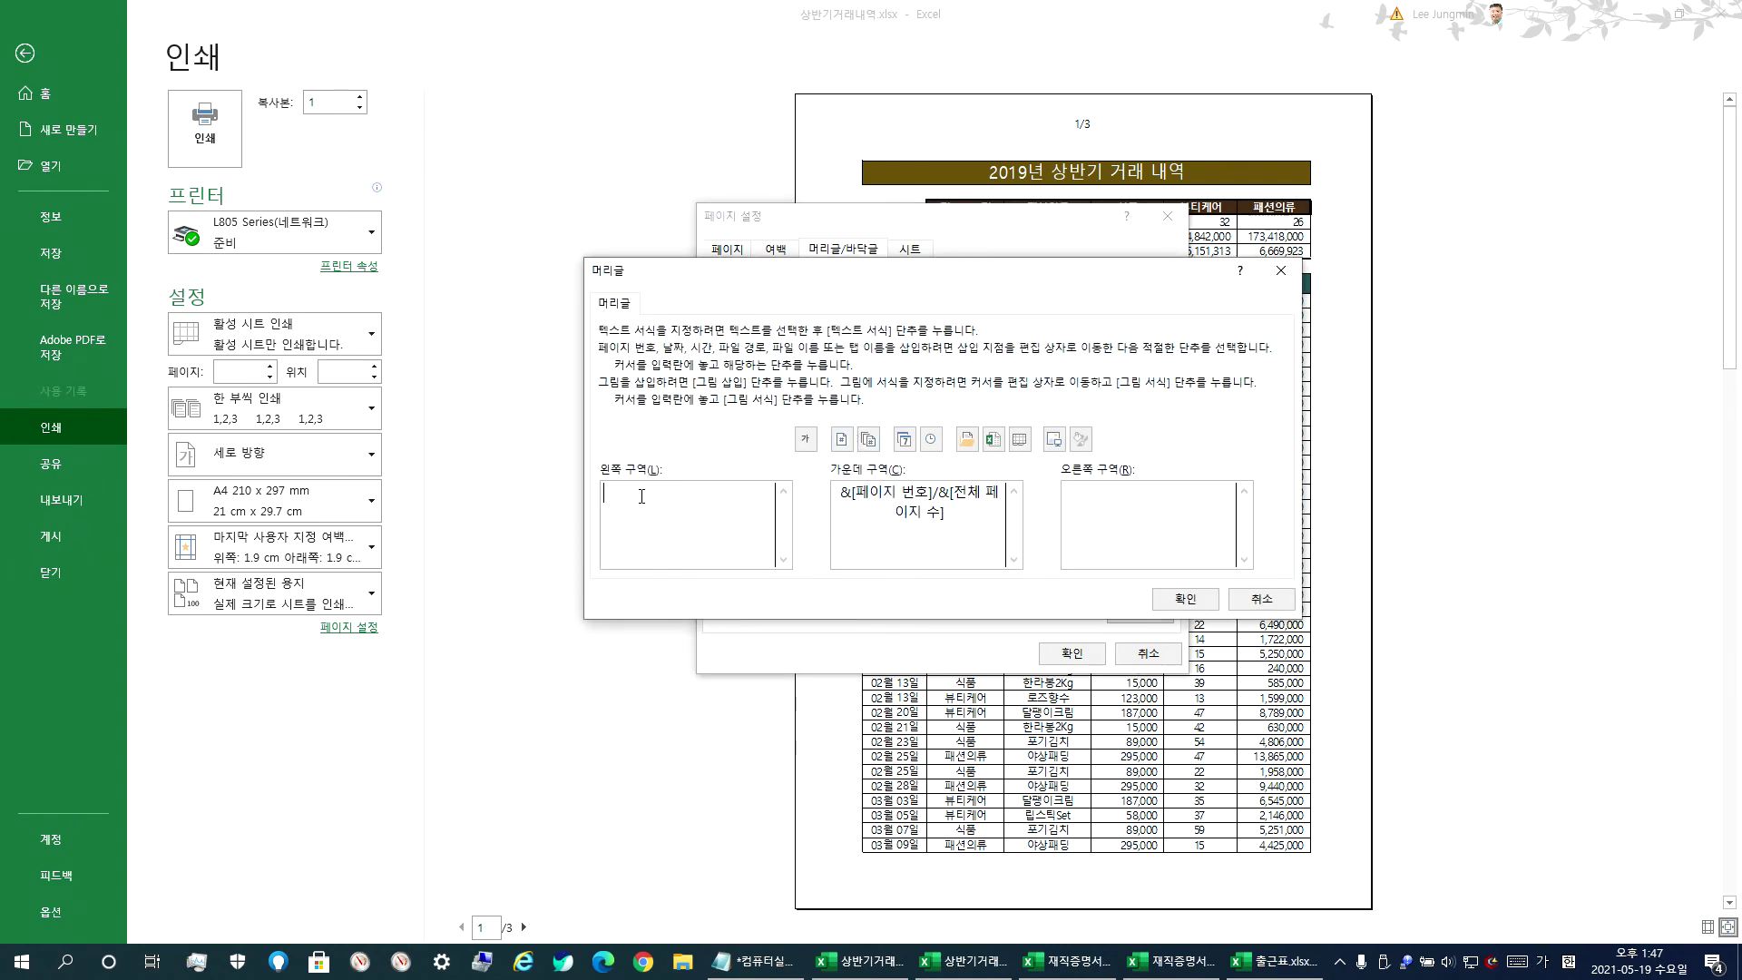
pyautogui.write('이정민준')
pyautogui.write('장 작성')
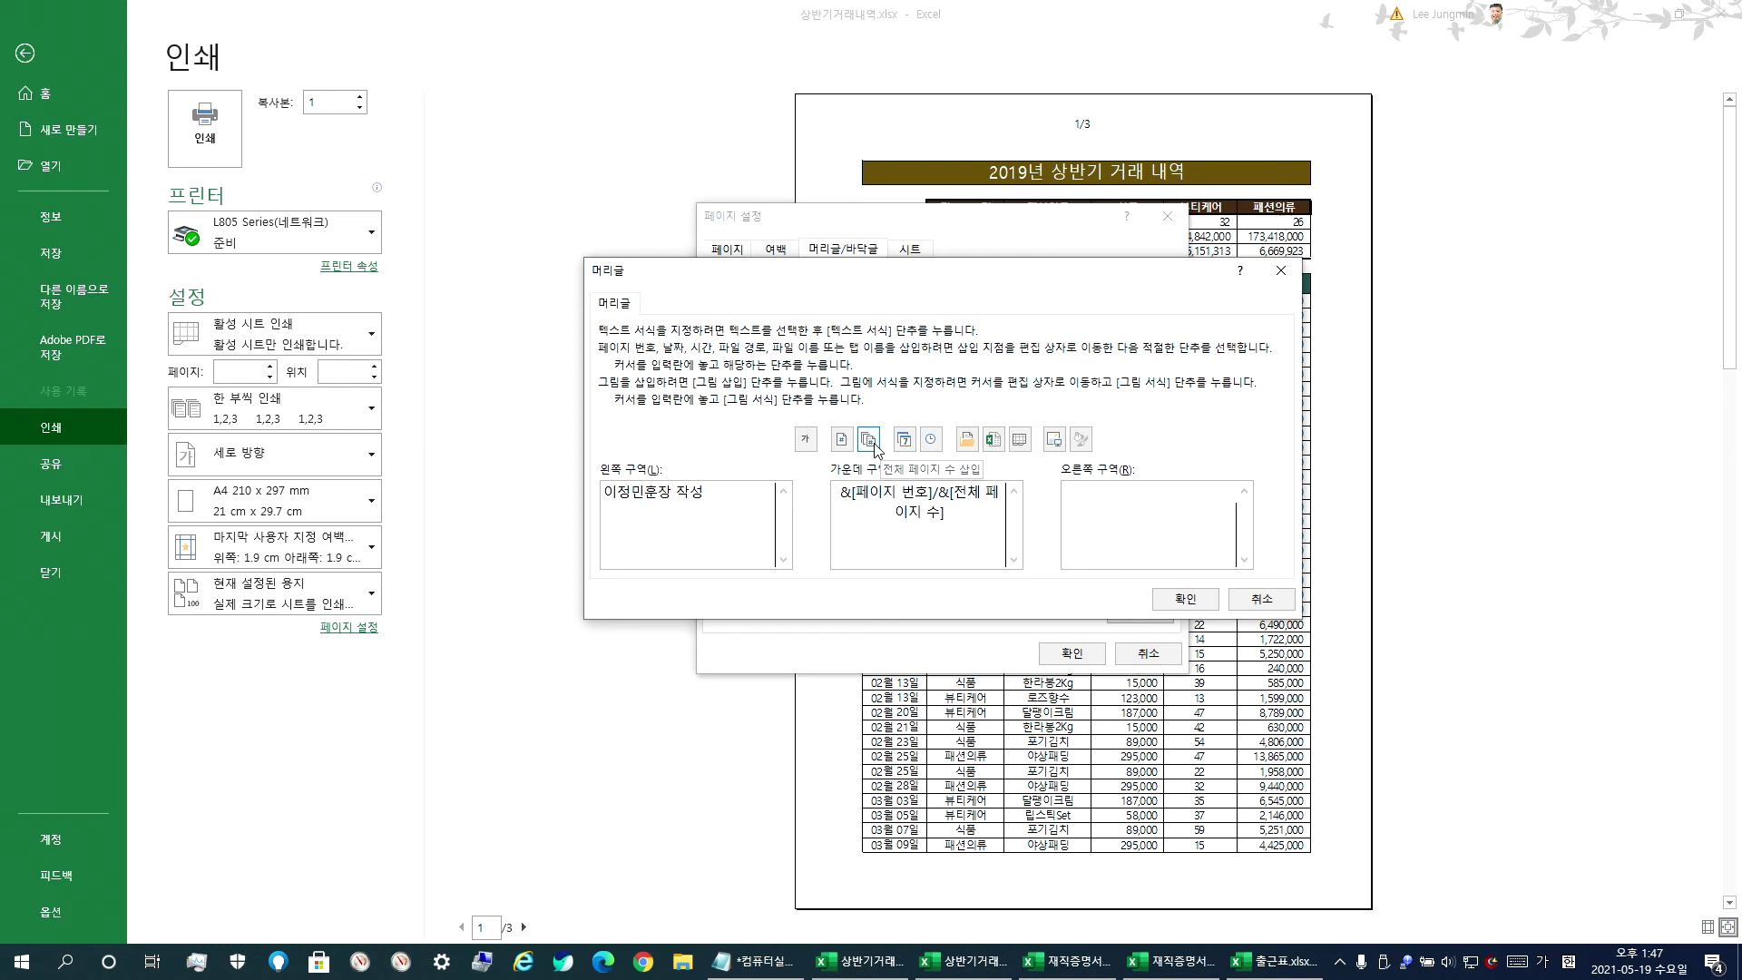
pyautogui.click(903, 439)
pyautogui.click(1181, 601)
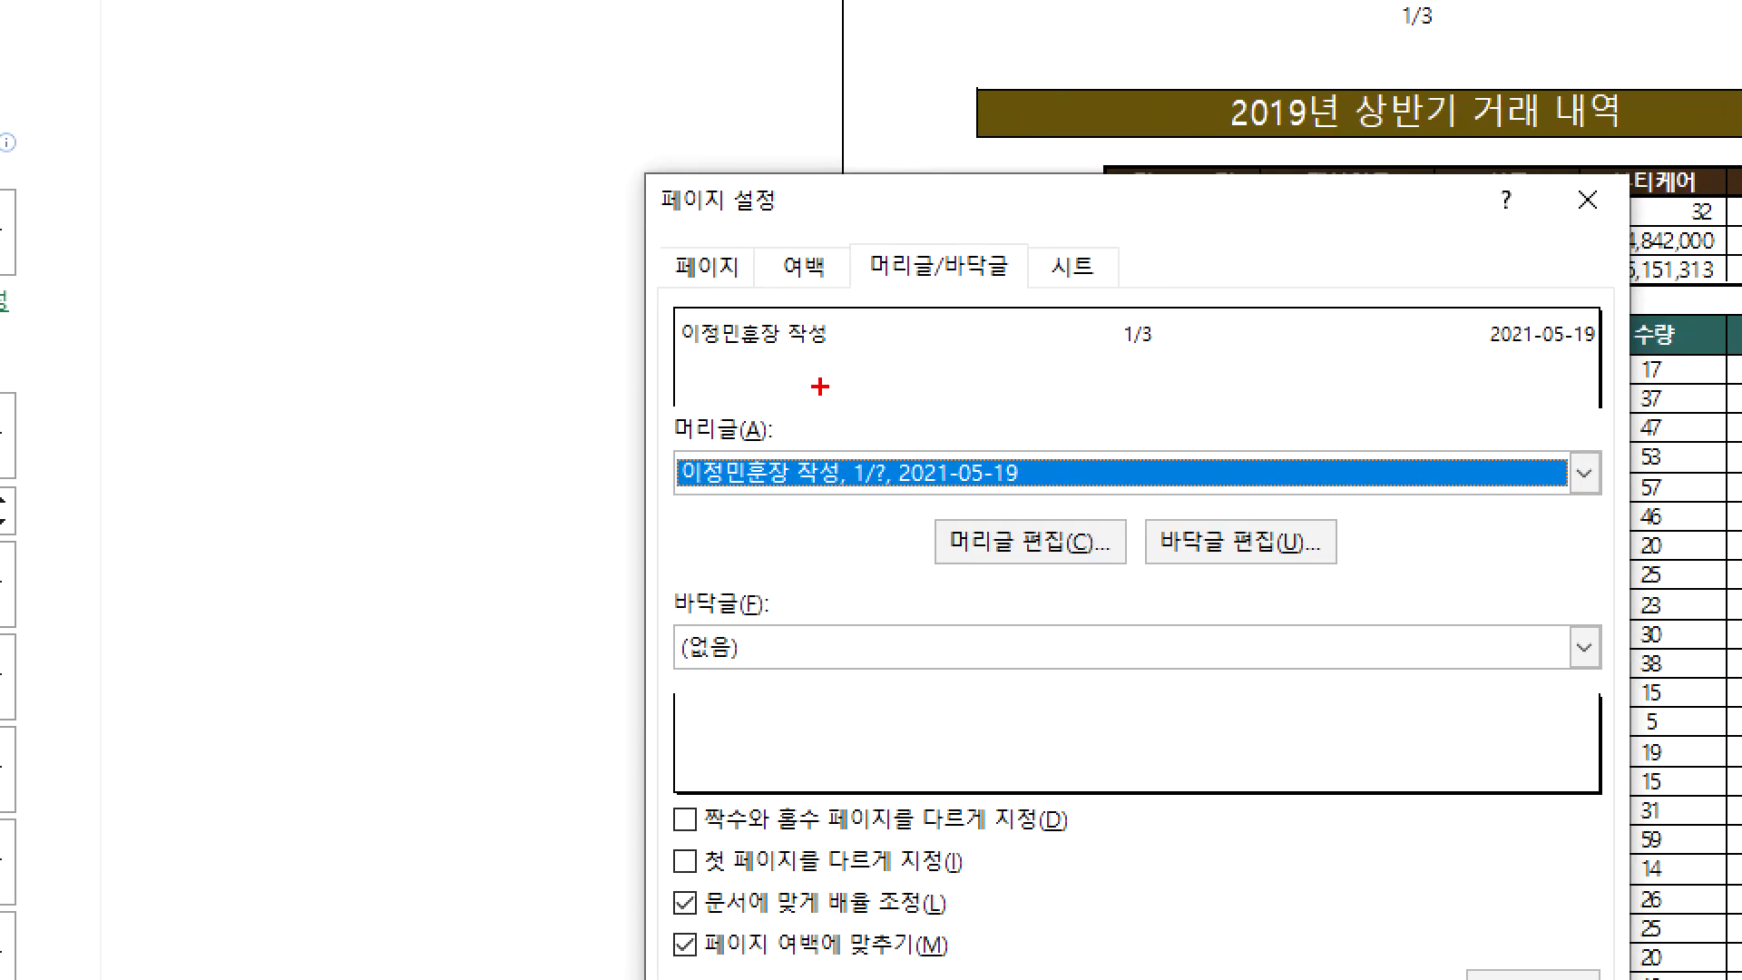
pyautogui.moveTo(784, 311)
pyautogui.mouseDown()
pyautogui.moveTo(729, 245)
pyautogui.moveTo(768, 313)
pyautogui.mouseUp()
pyautogui.moveTo(1147, 399)
pyautogui.mouseDown()
pyautogui.moveTo(1124, 276)
pyautogui.moveTo(1170, 399)
pyautogui.mouseUp()
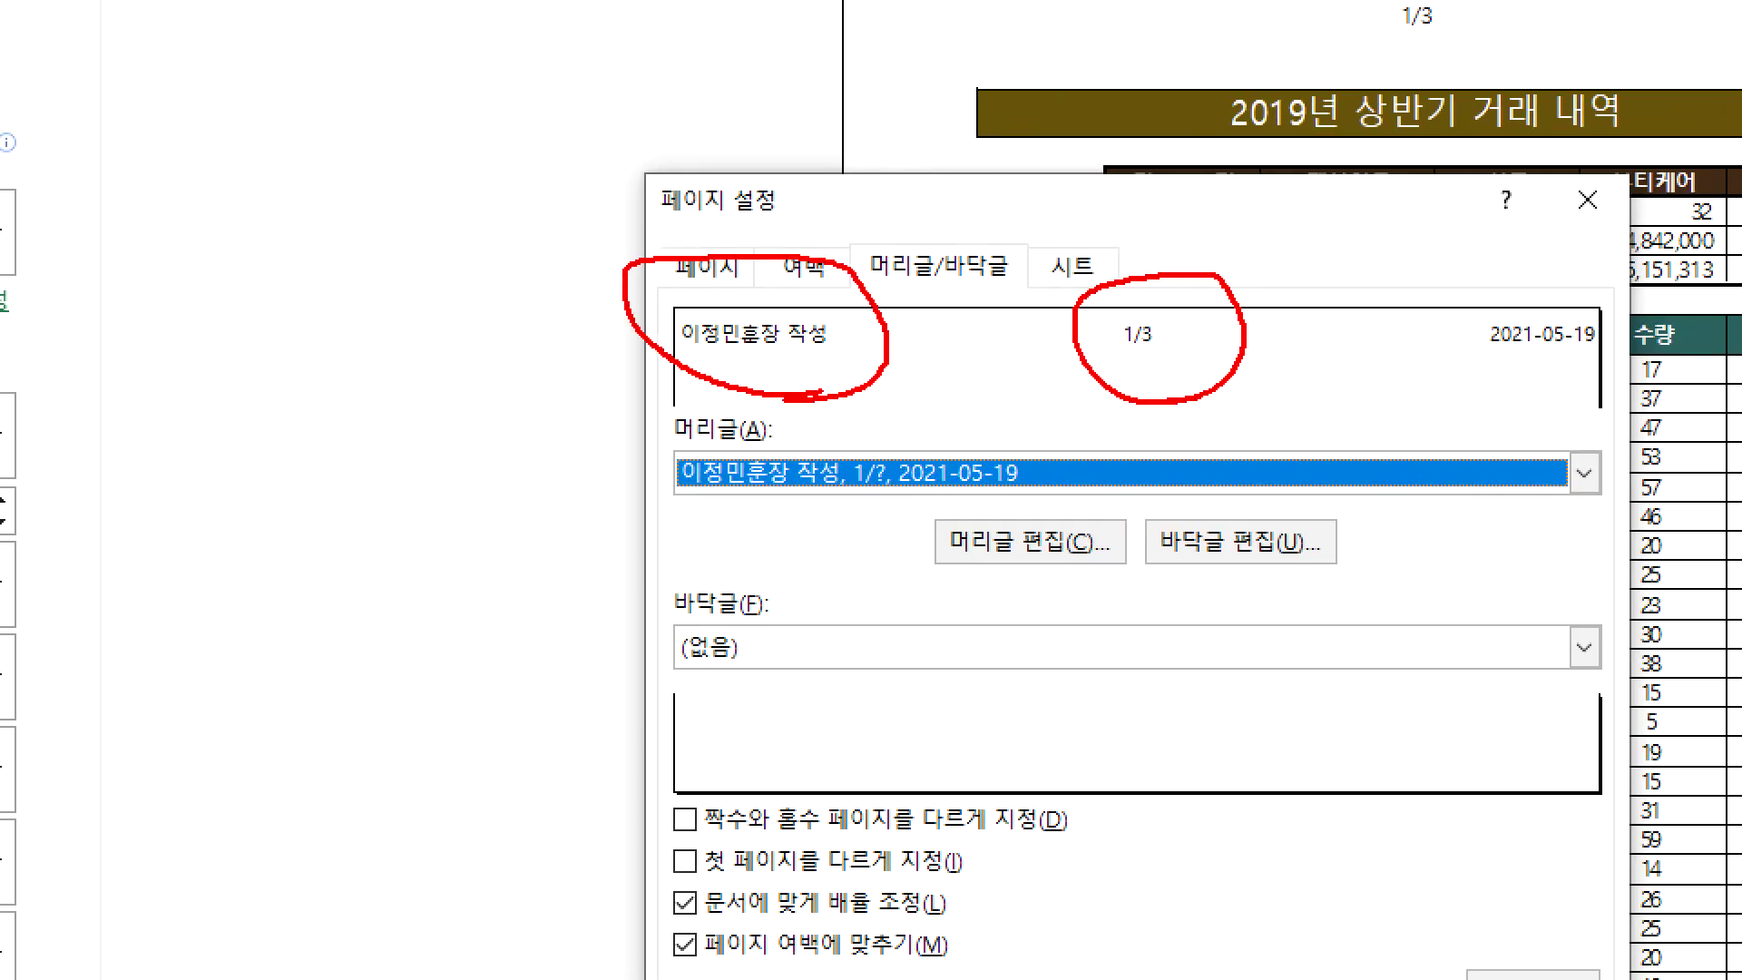
pyautogui.moveTo(1574, 397)
pyautogui.mouseDown()
pyautogui.moveTo(1533, 255)
pyautogui.moveTo(1596, 394)
pyautogui.mouseUp()
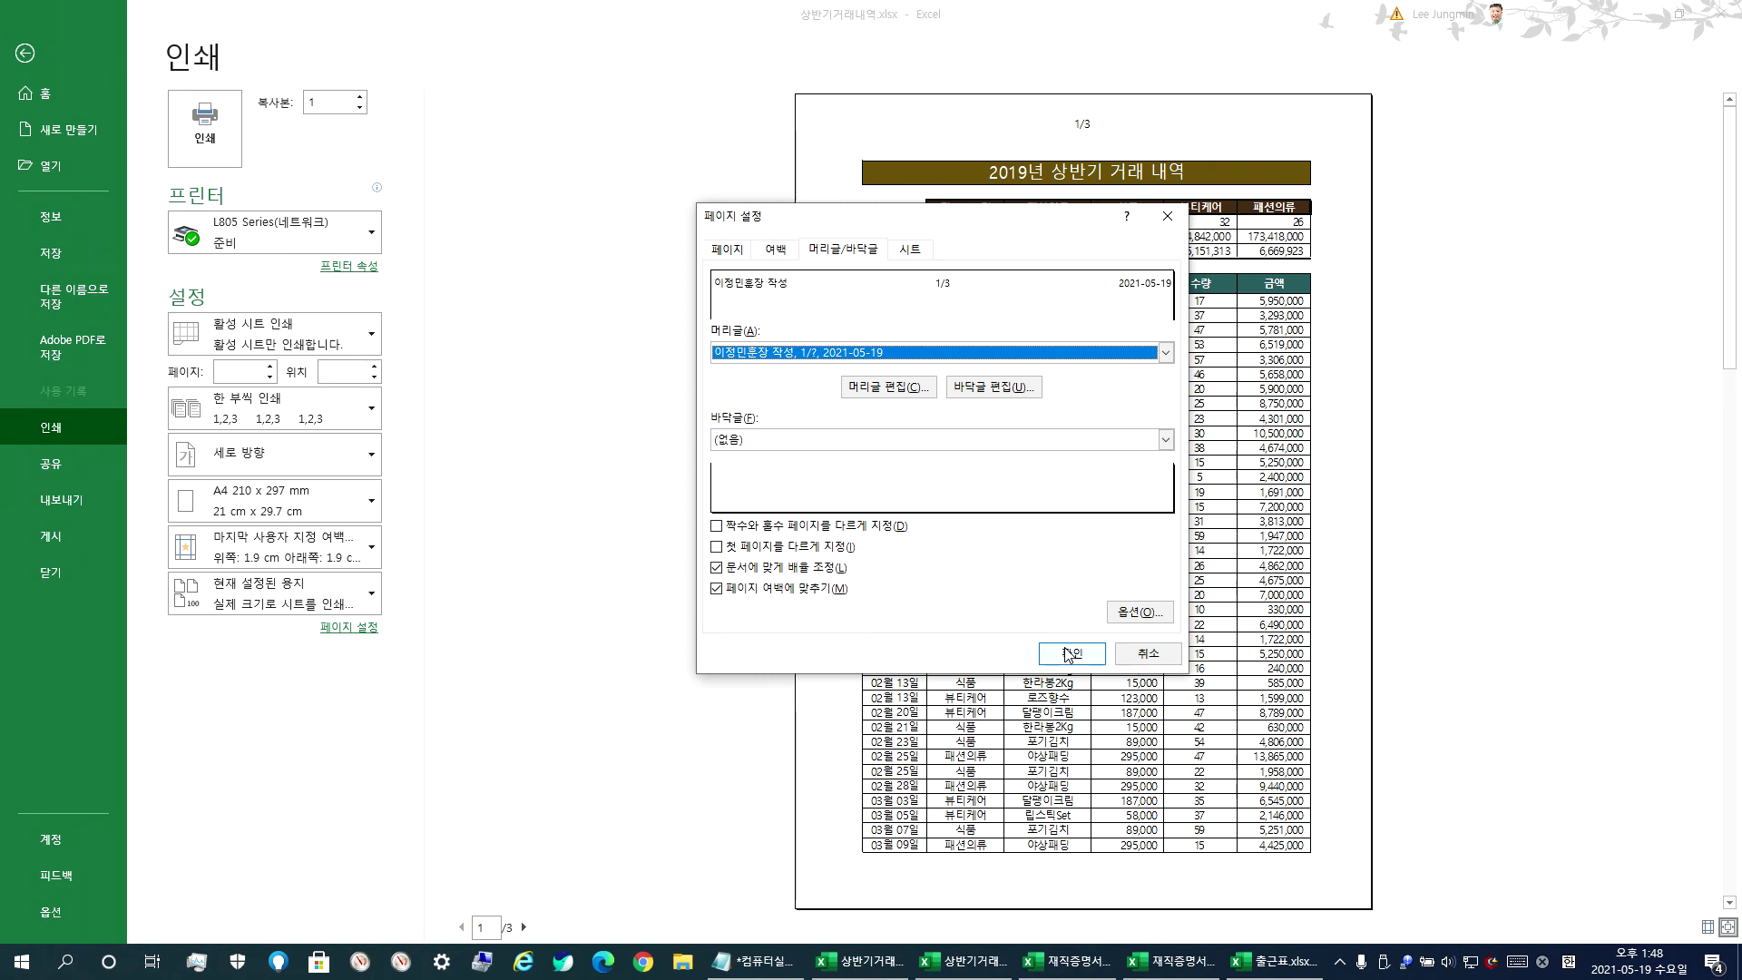
pyautogui.click(1069, 662)
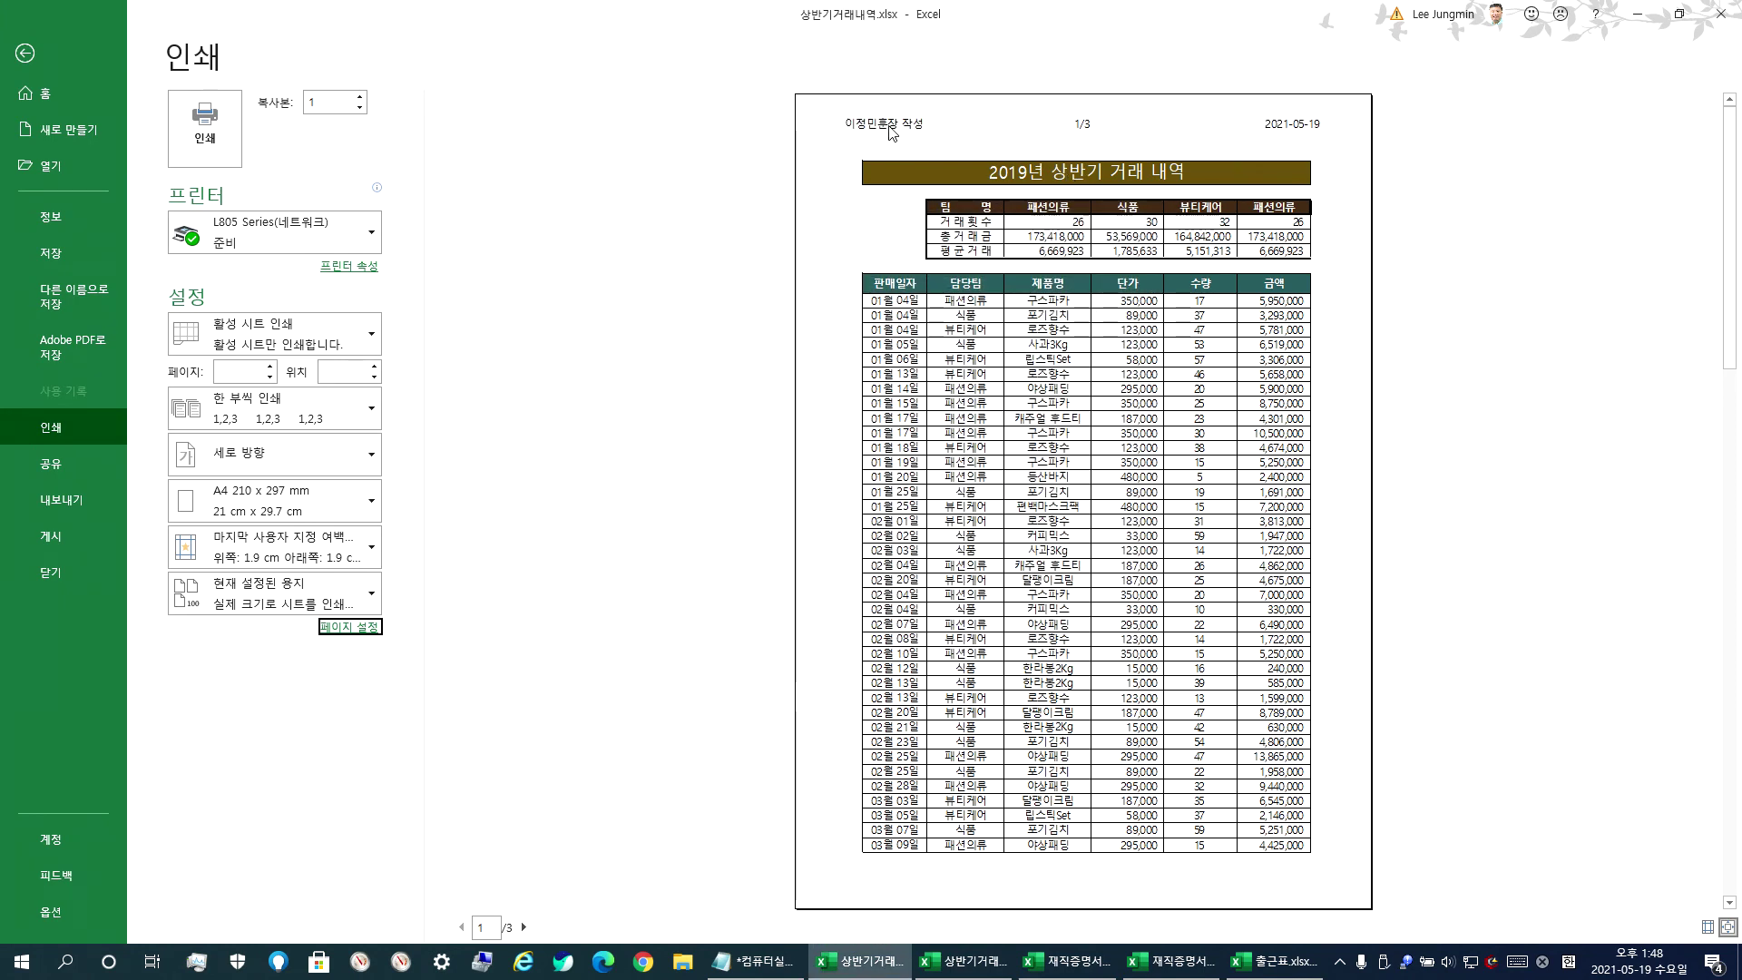
# - Page through the print preview to check the three-part header and return to the worksheet
pyautogui.scroll(-4, 912, 214)
pyautogui.scroll(4, 914, 226)
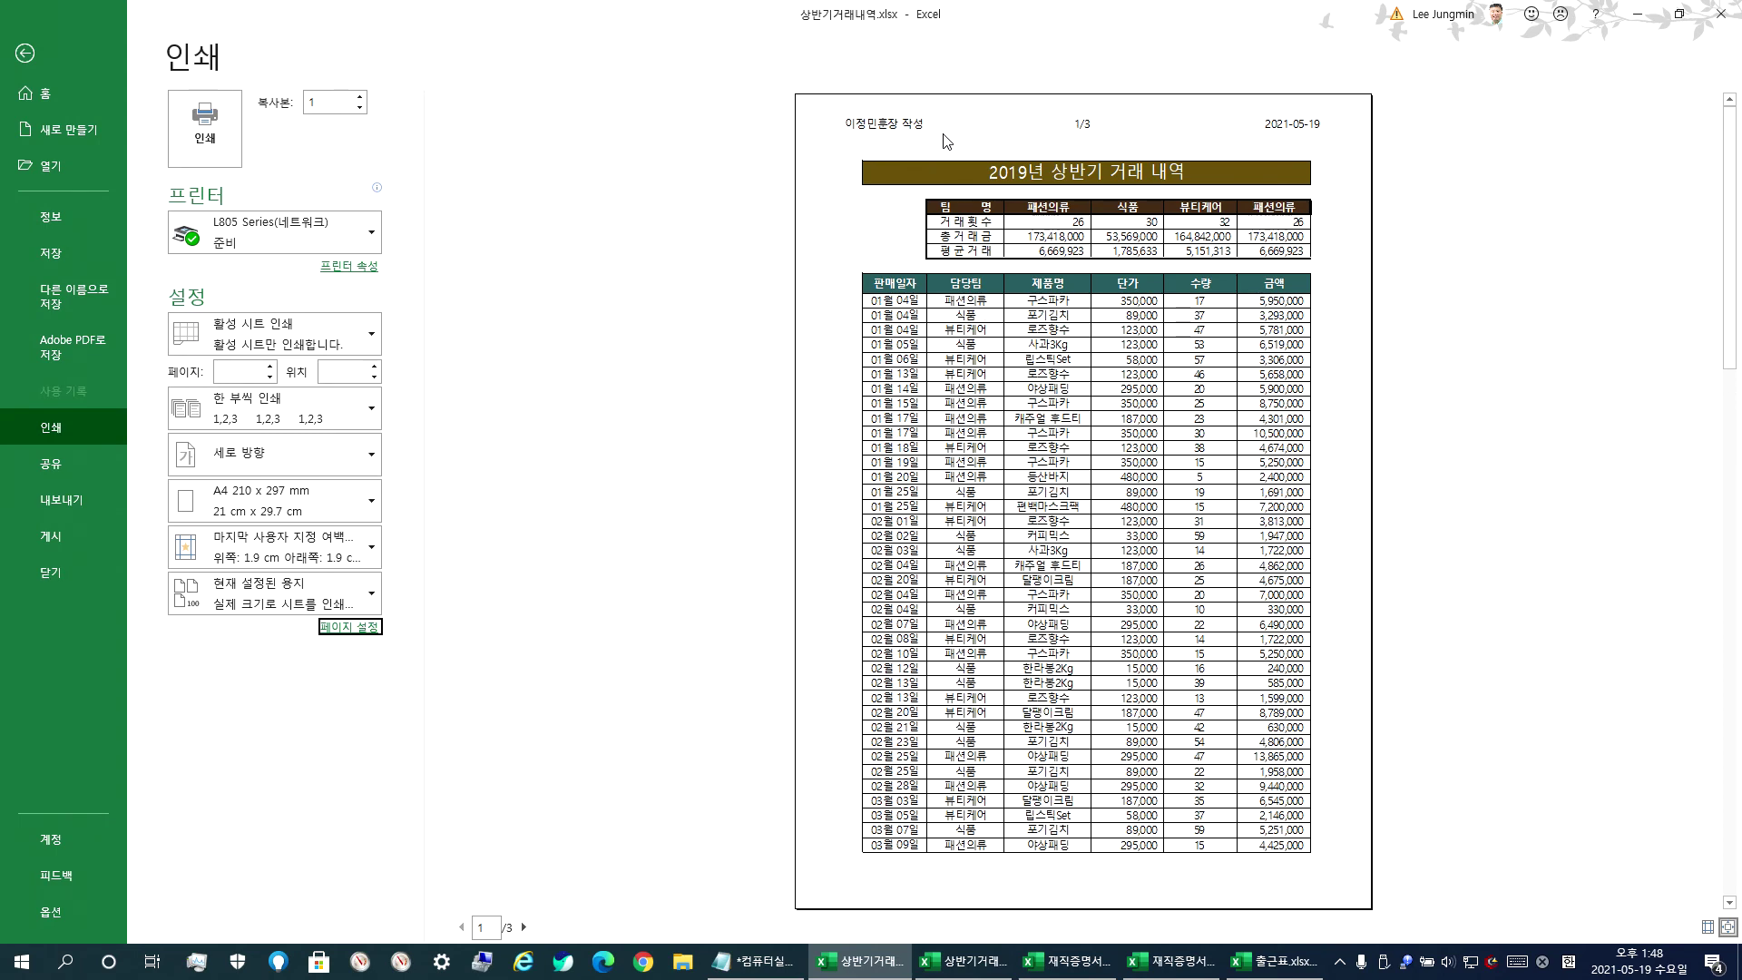
pyautogui.click(24, 54)
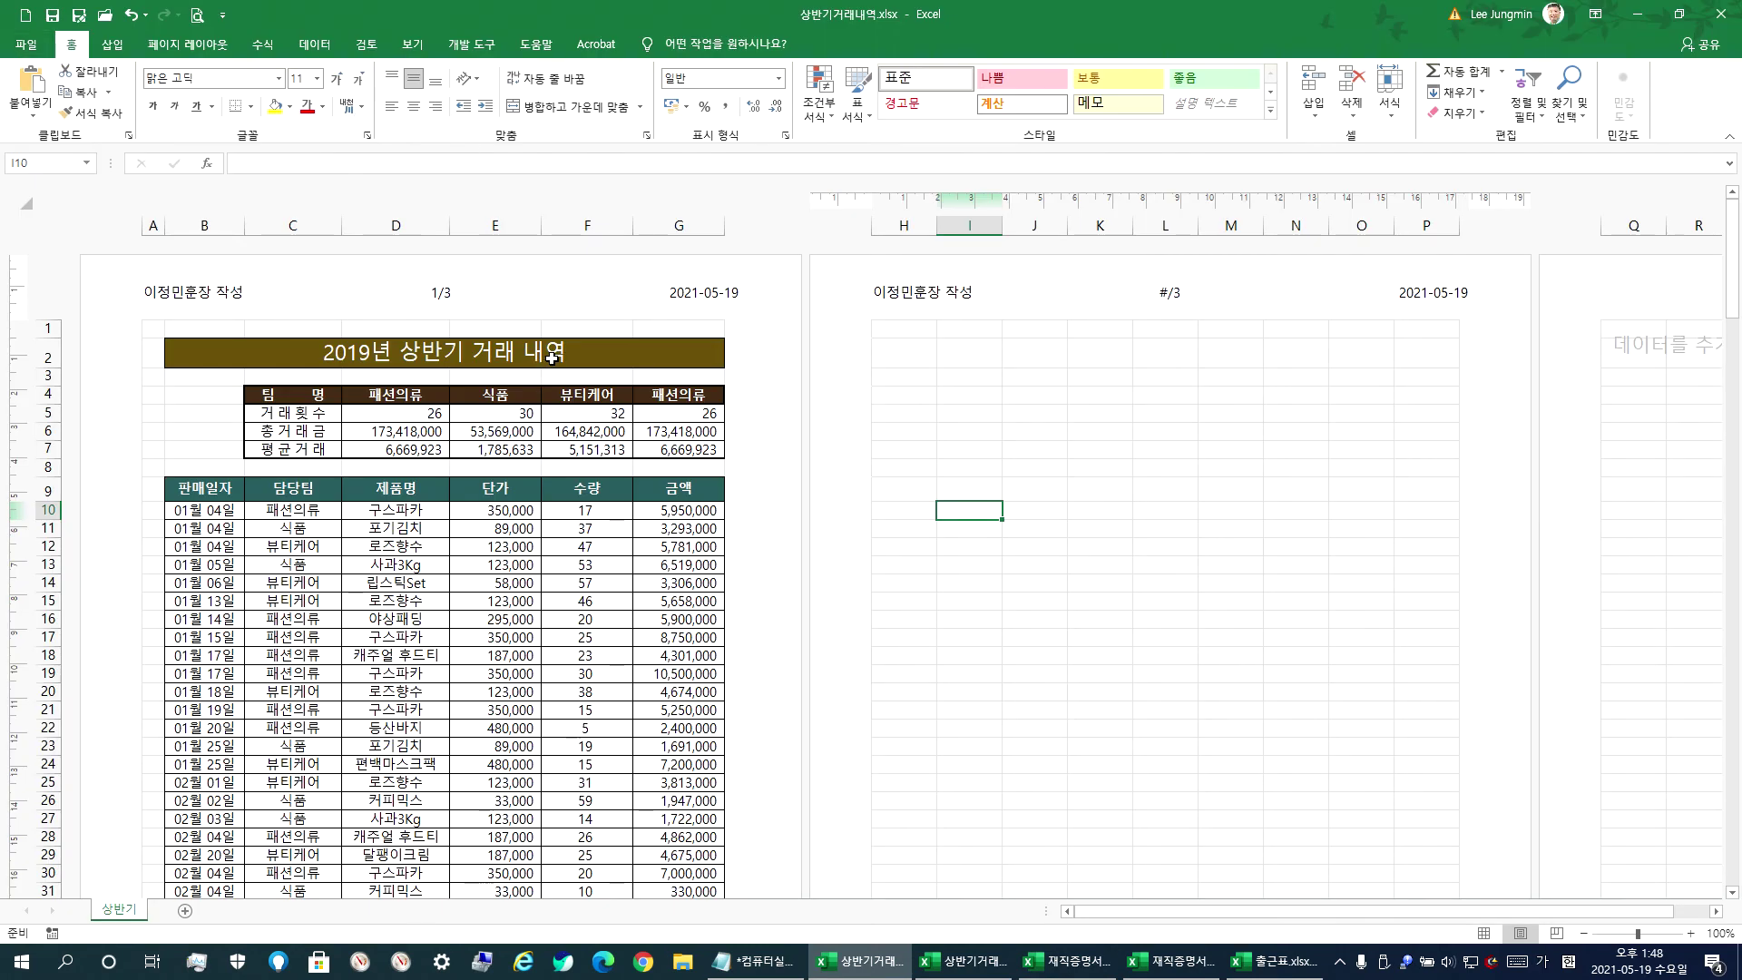
pyautogui.scroll(-5, 550, 359)
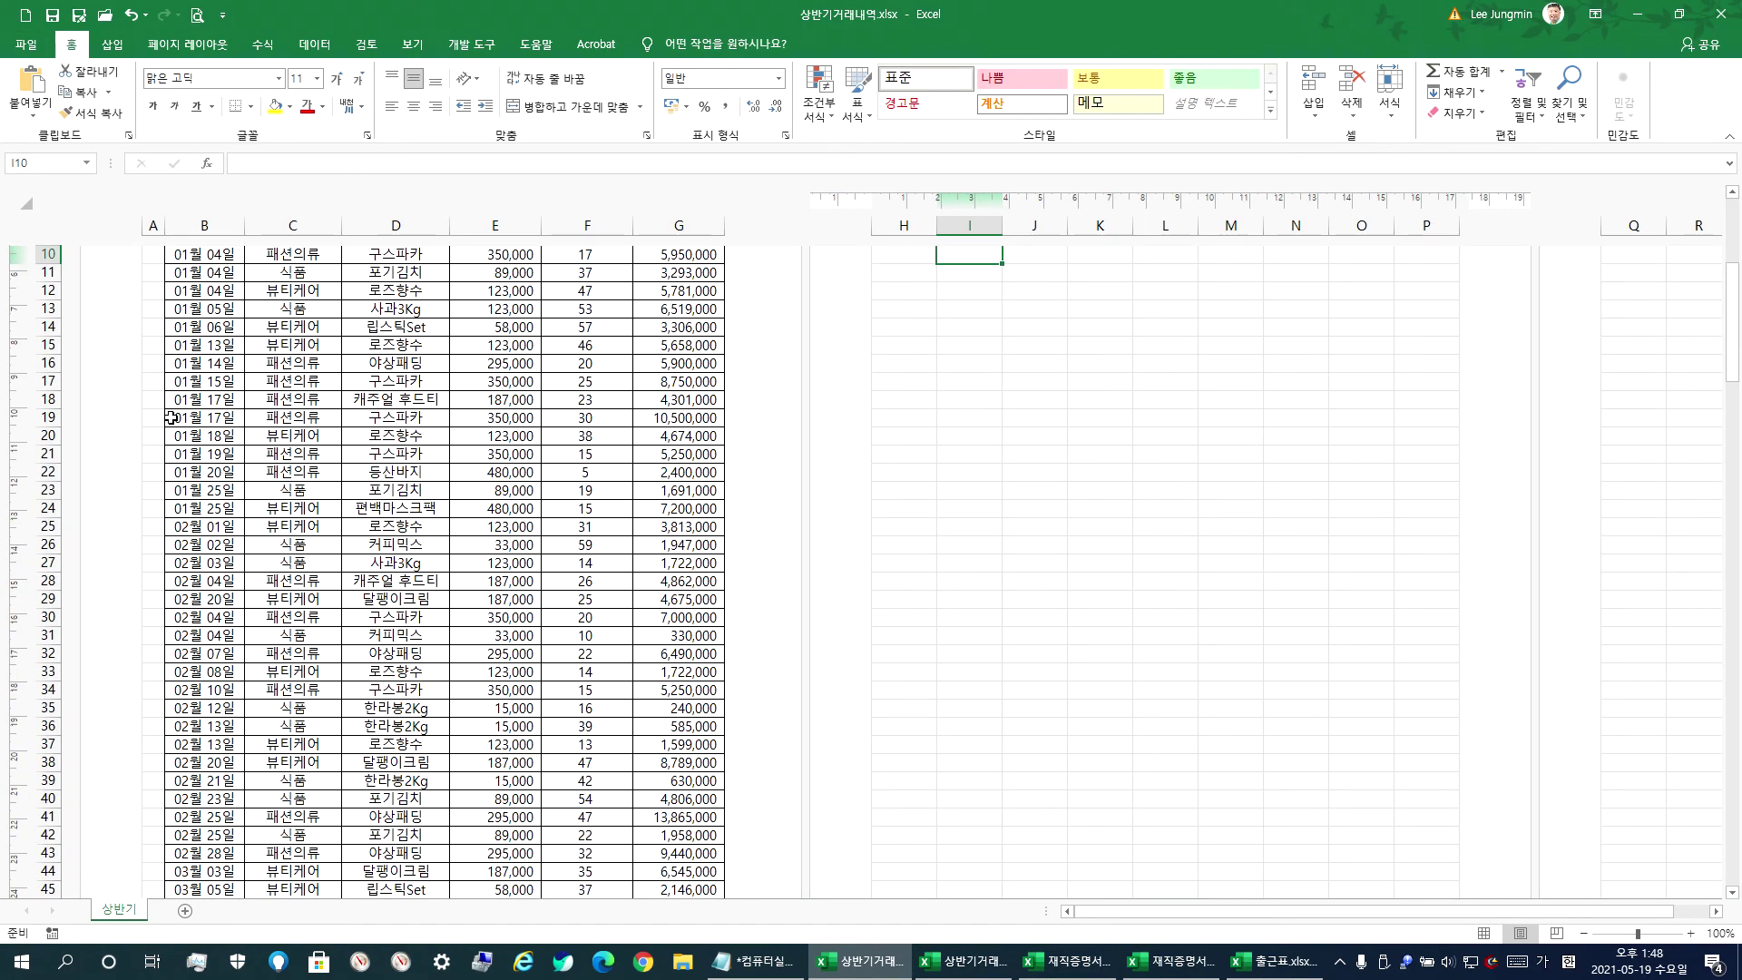
pyautogui.moveTo(204, 418); pyautogui.dragTo(685, 555)
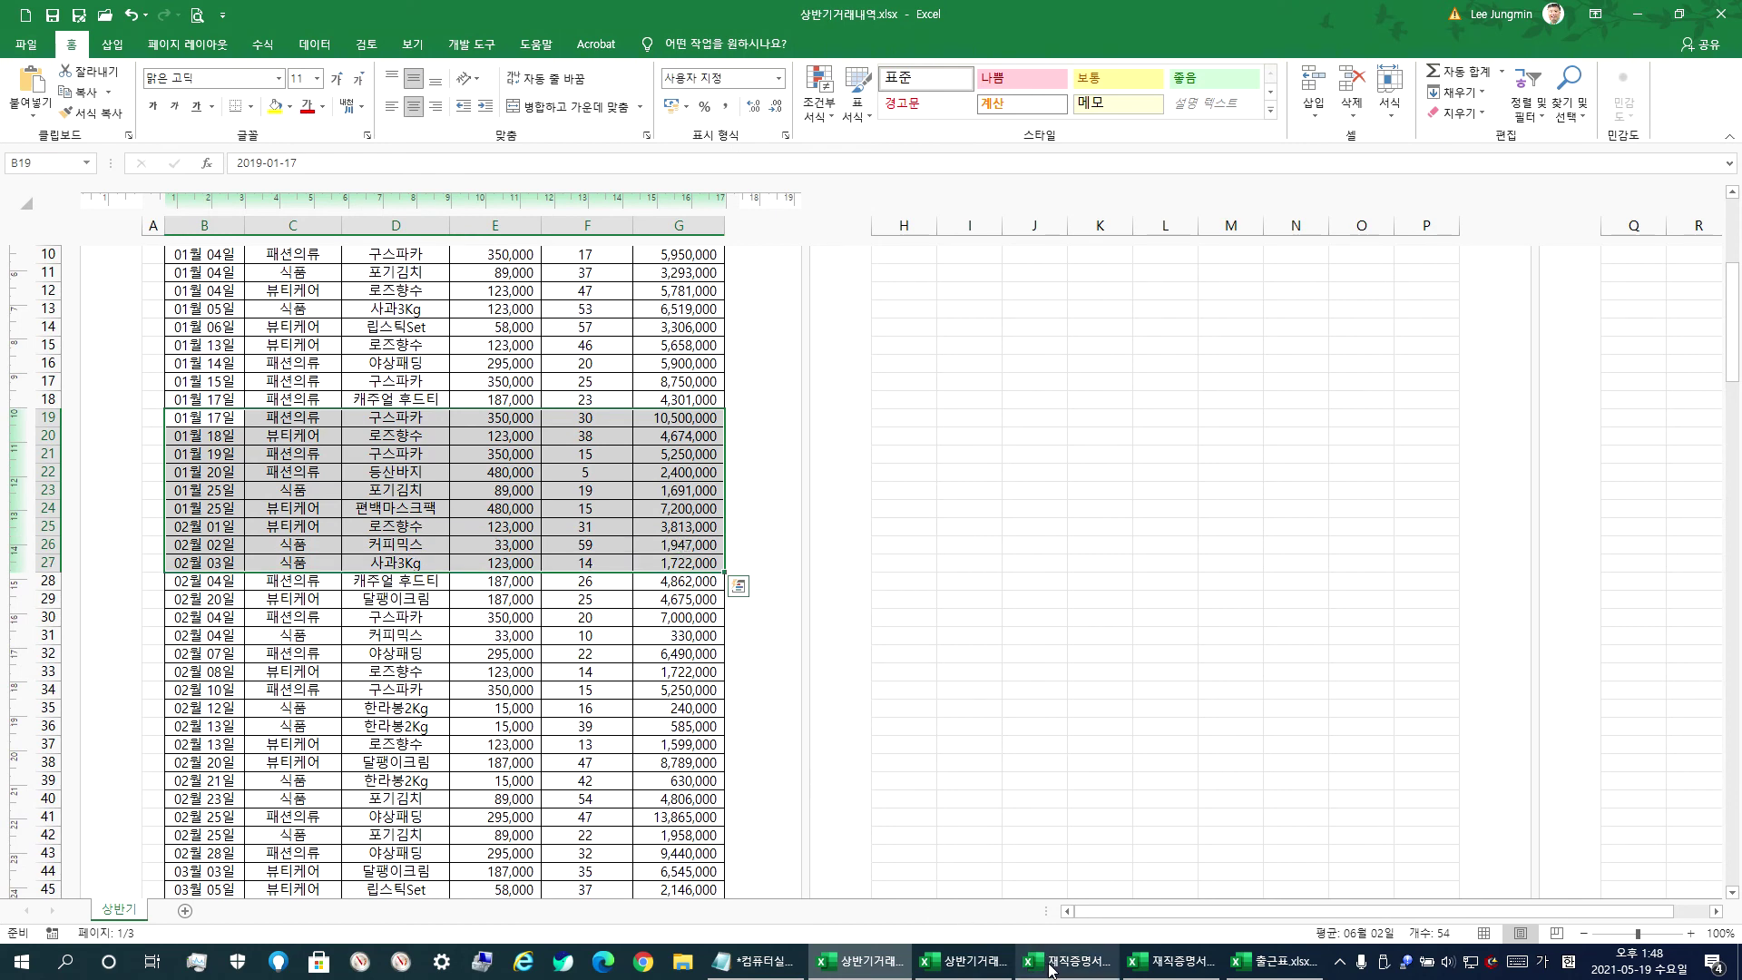
pyautogui.moveTo(1049, 963)
pyautogui.click(1456, 885)
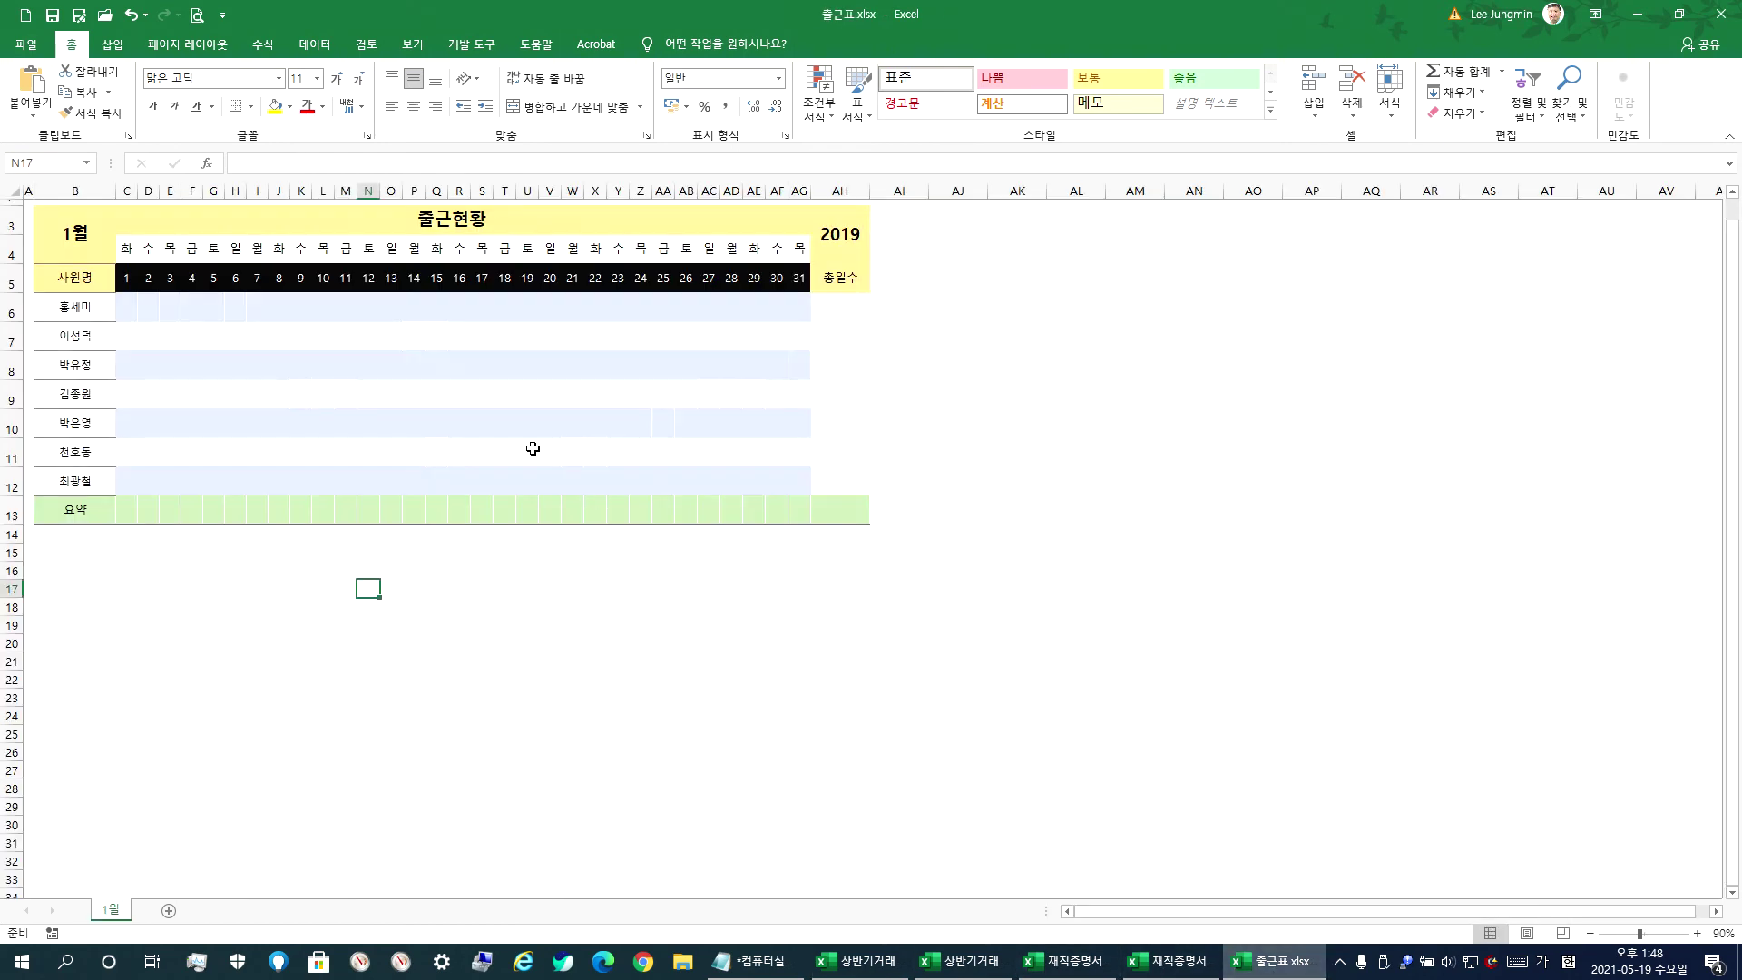
pyautogui.moveTo(309, 251); pyautogui.dragTo(477, 506)
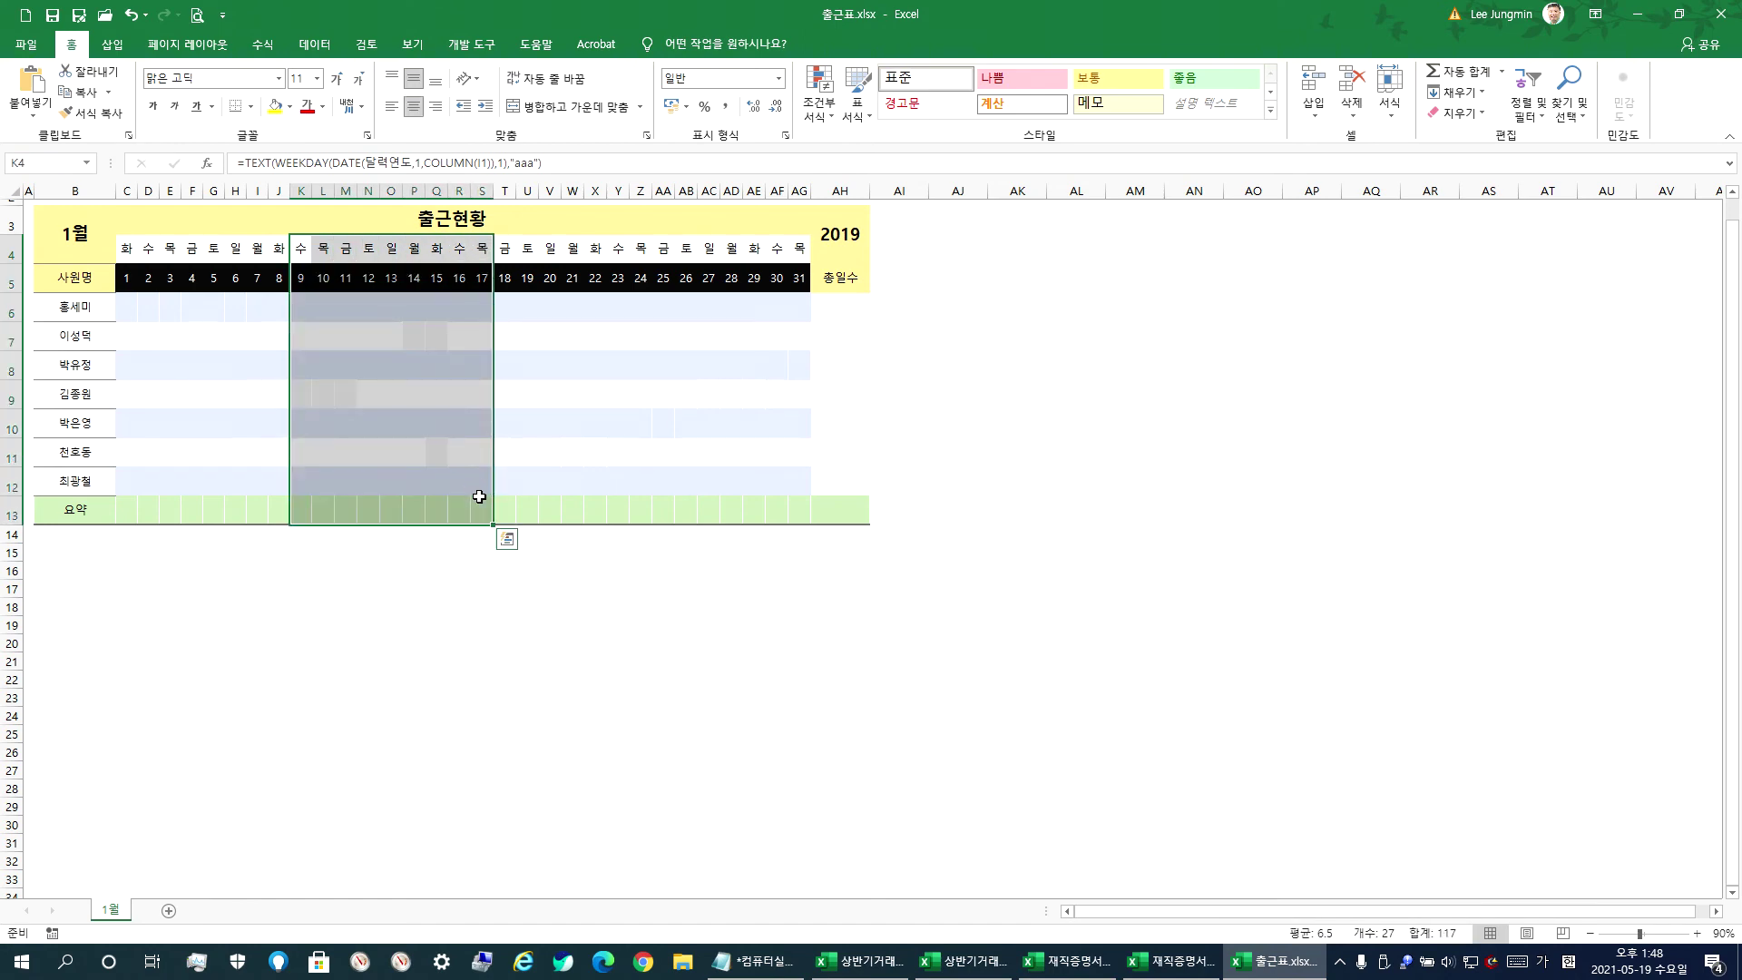
pyautogui.click(860, 961)
# - Set the cell range B16:G26 as the print area
pyautogui.click(188, 381)
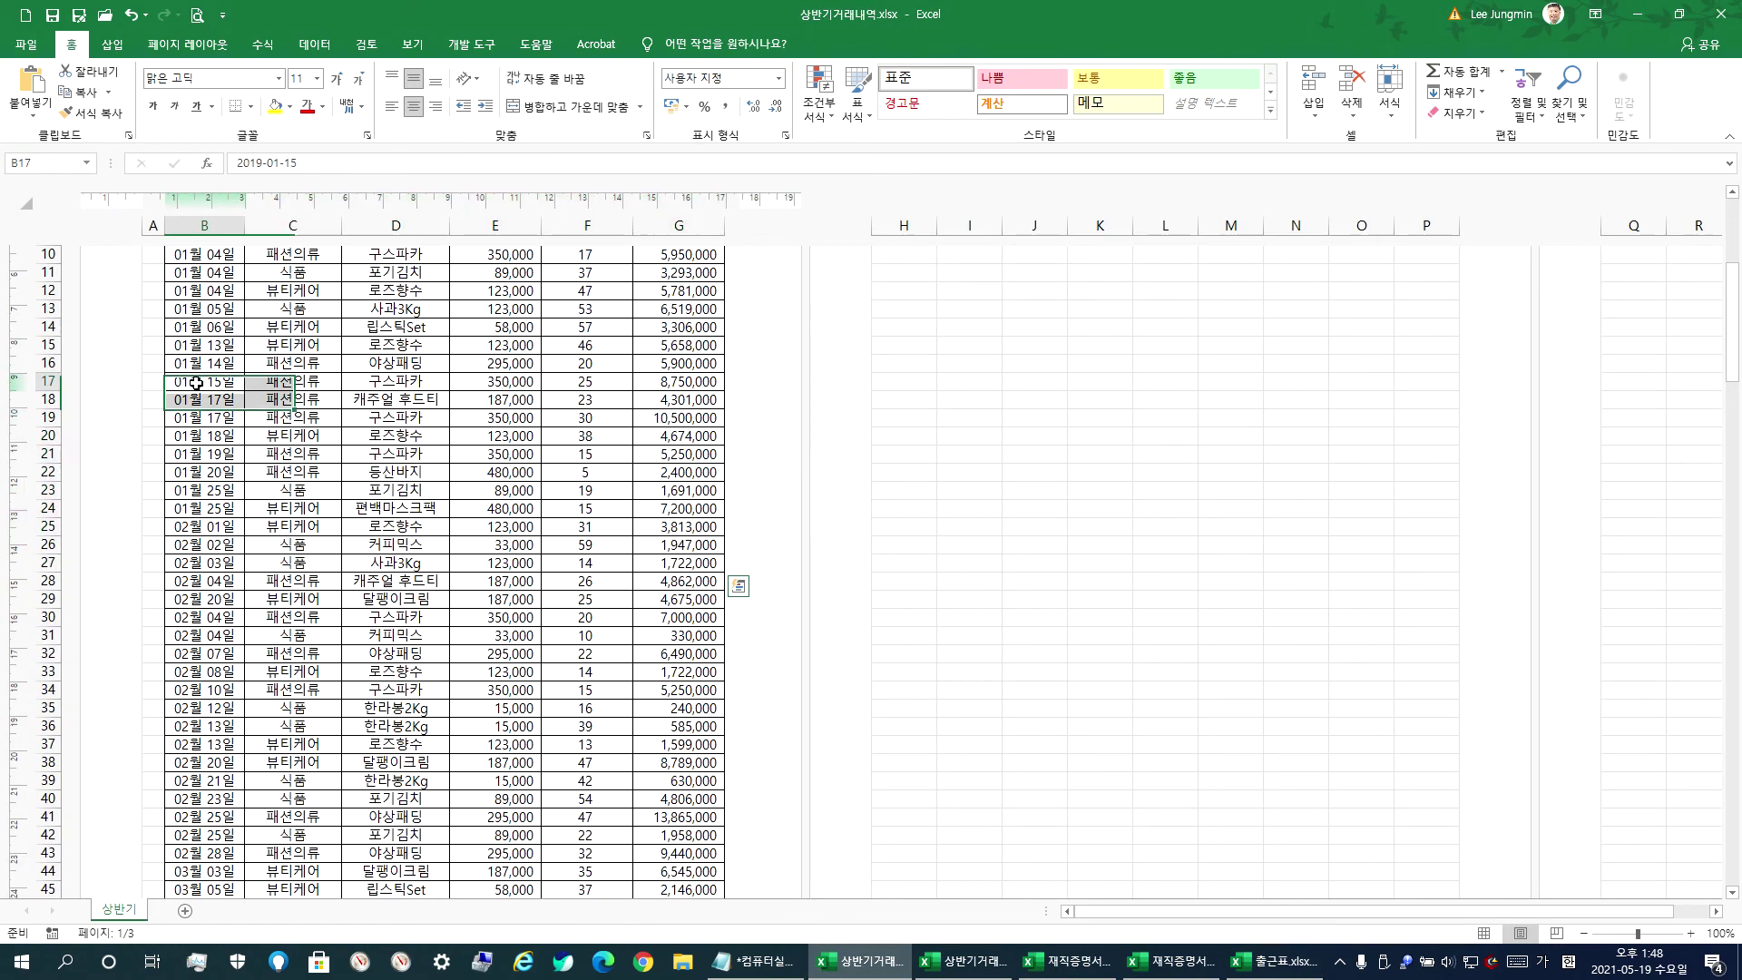
pyautogui.moveTo(179, 363); pyautogui.dragTo(694, 544)
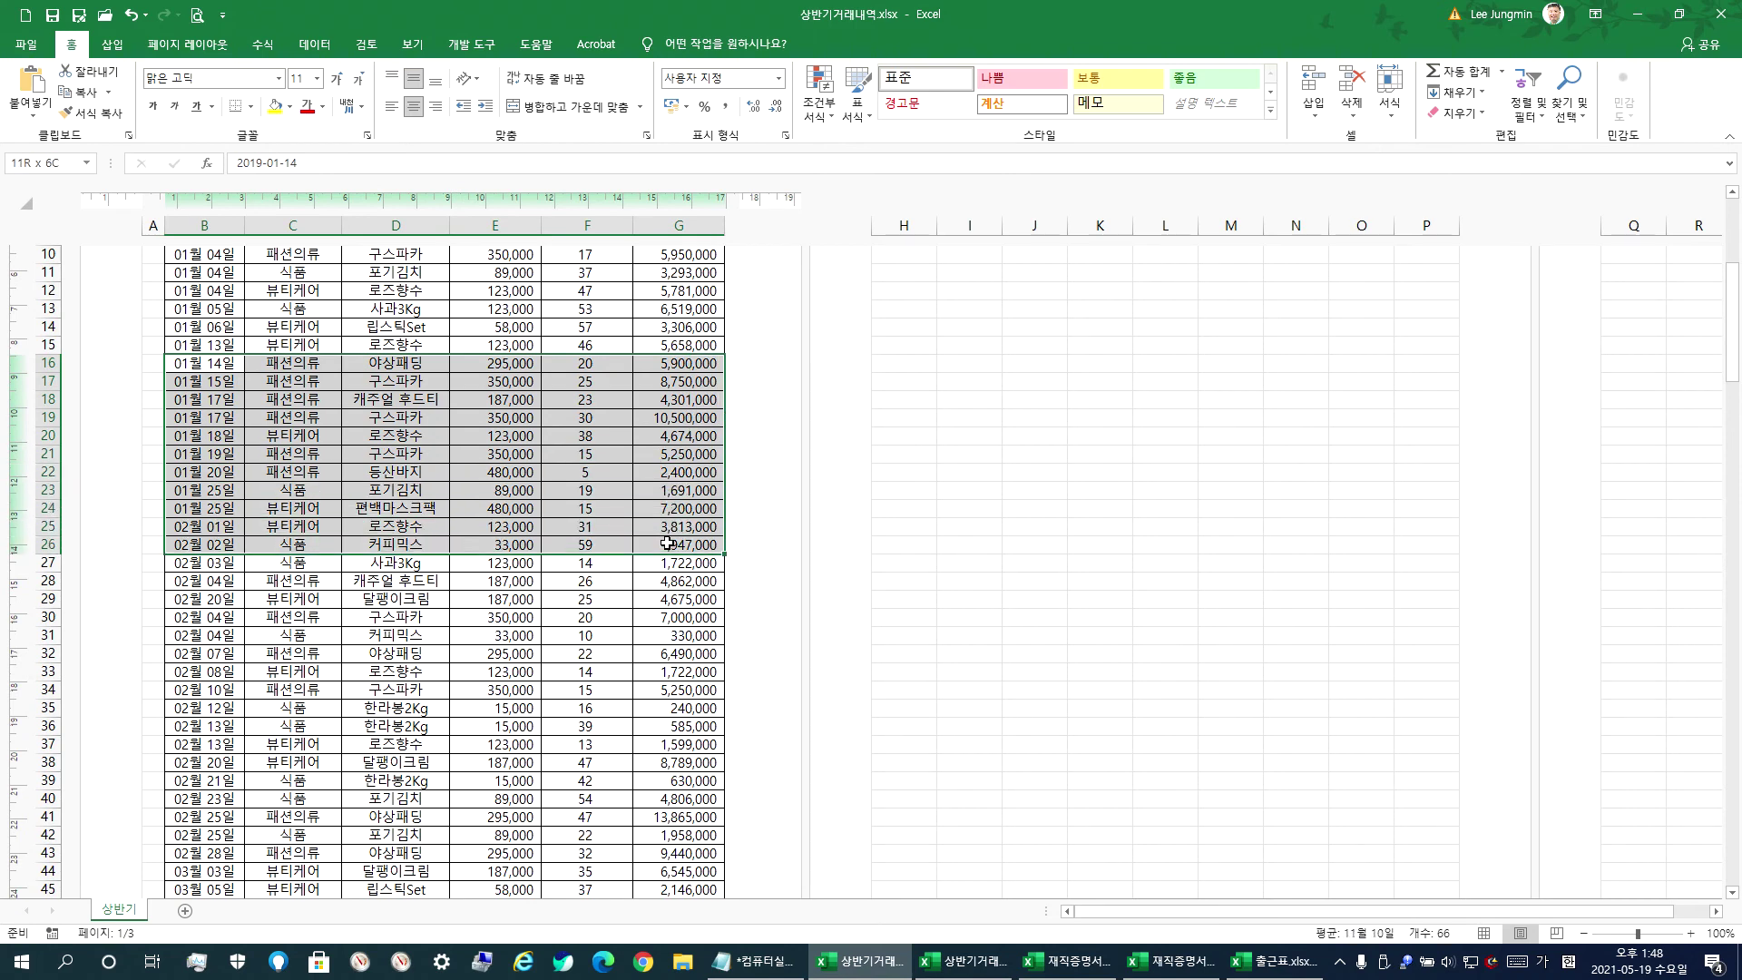
pyautogui.click(188, 46)
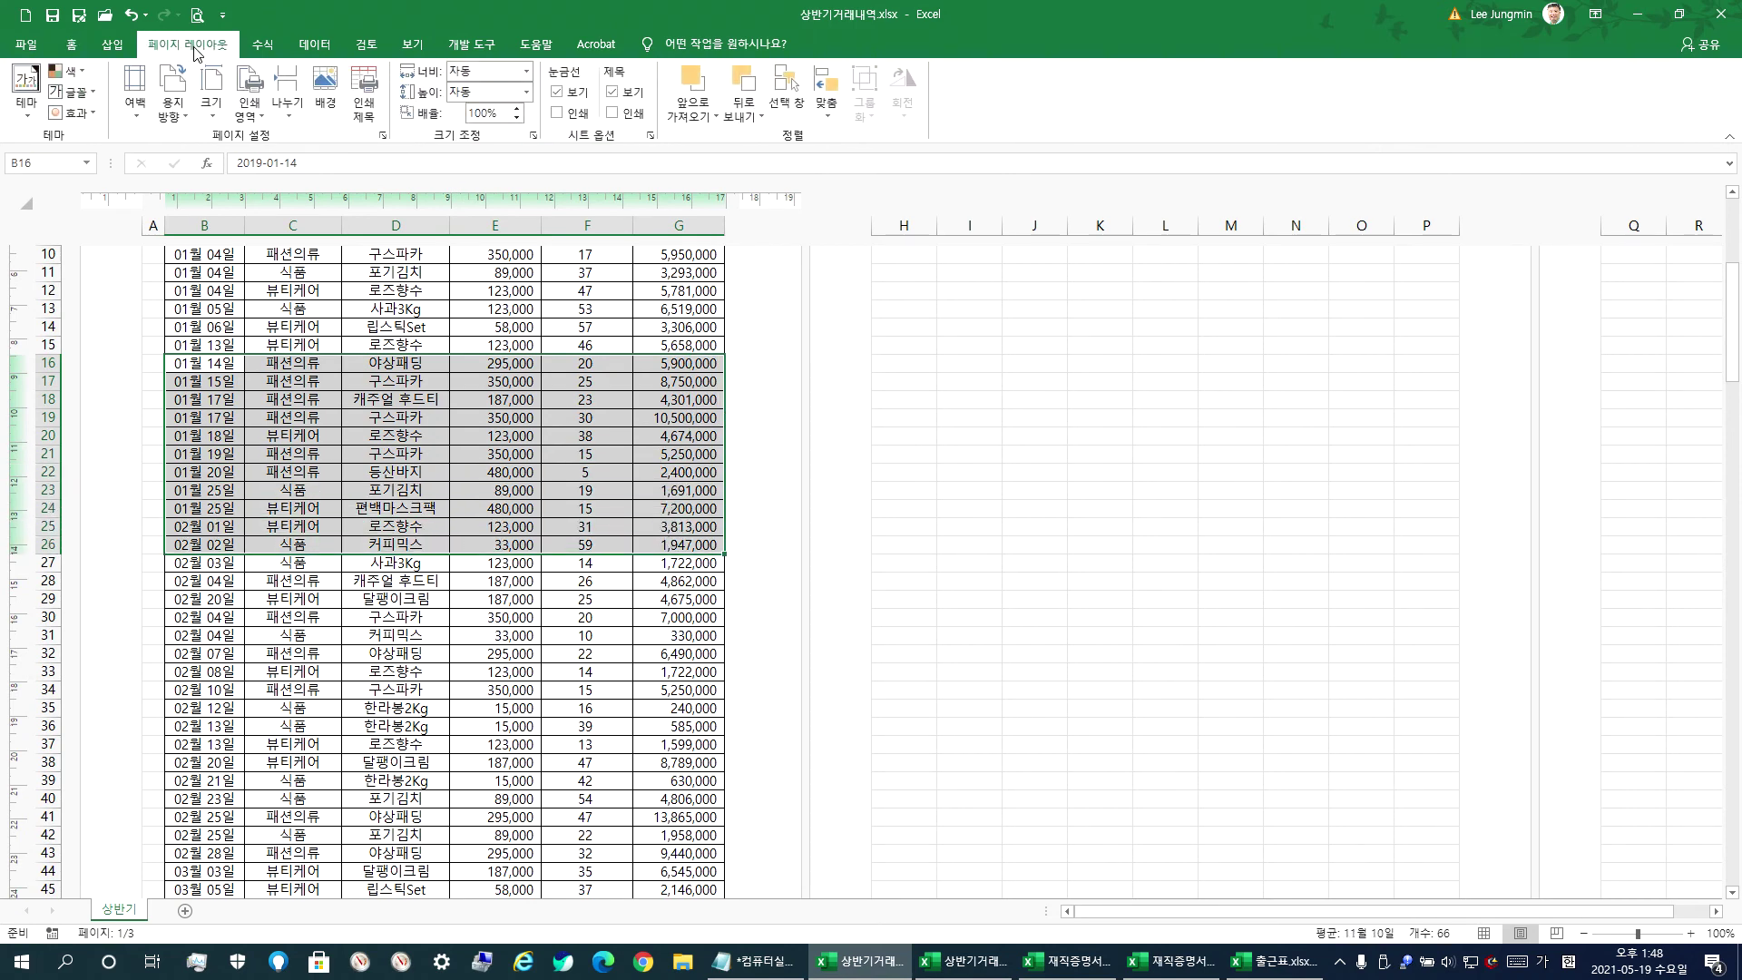
pyautogui.click(265, 118)
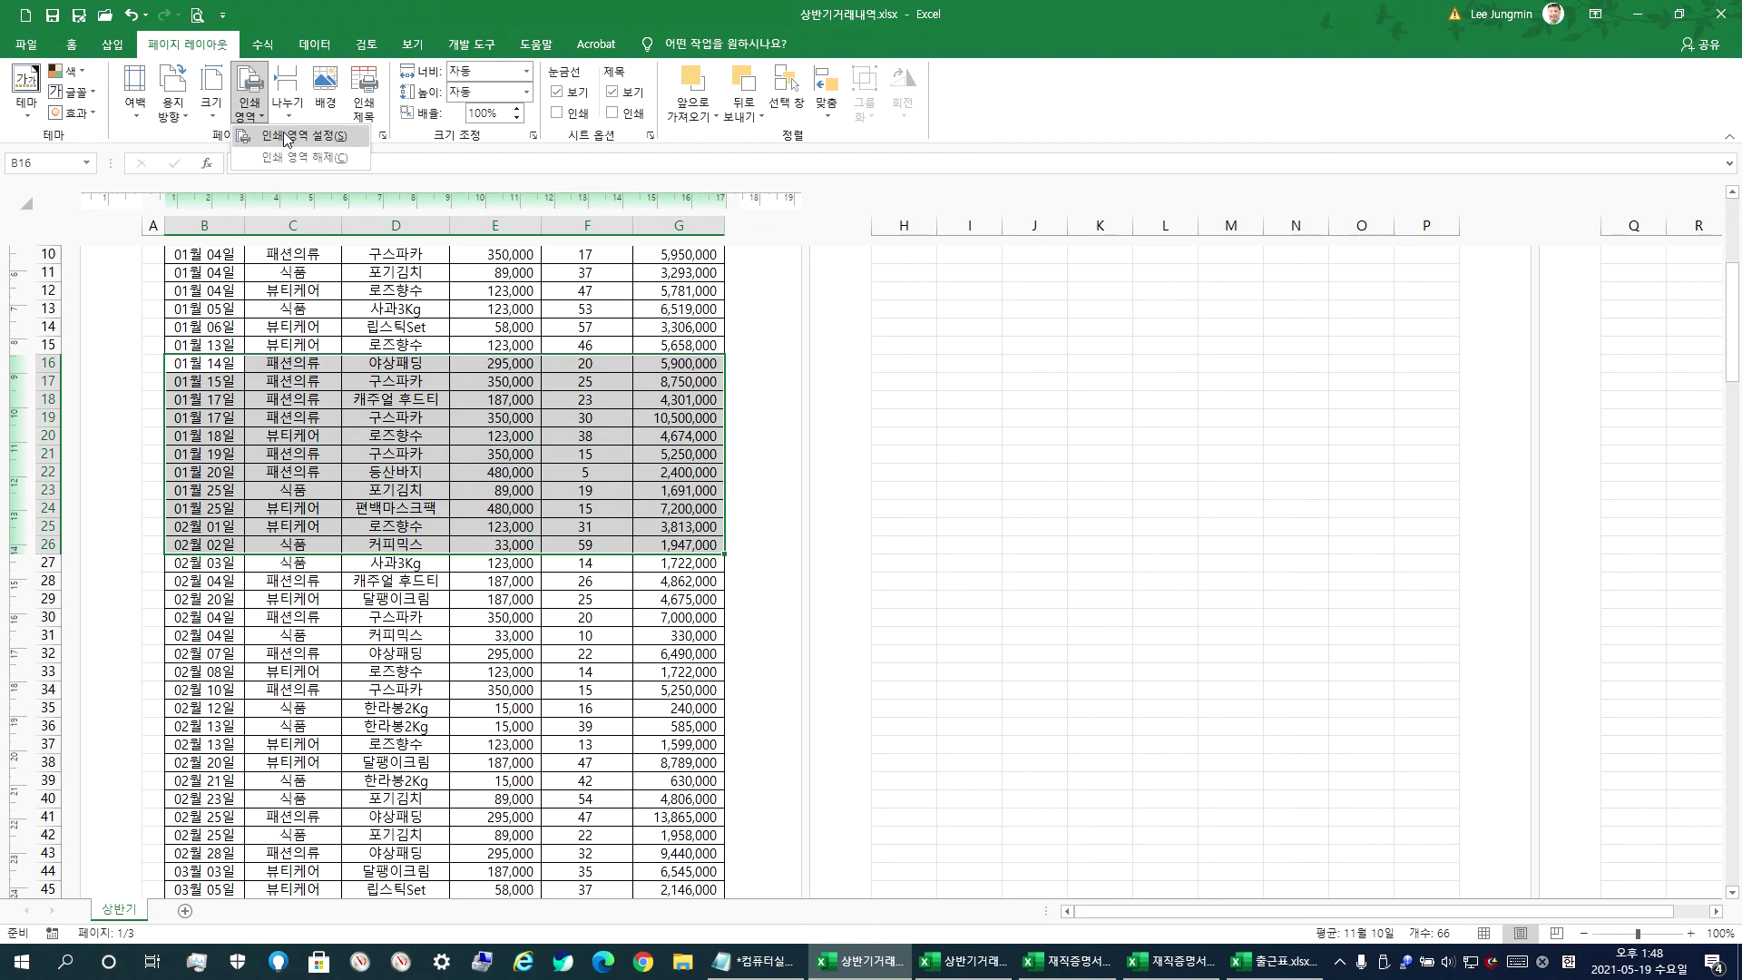
pyautogui.click(284, 137)
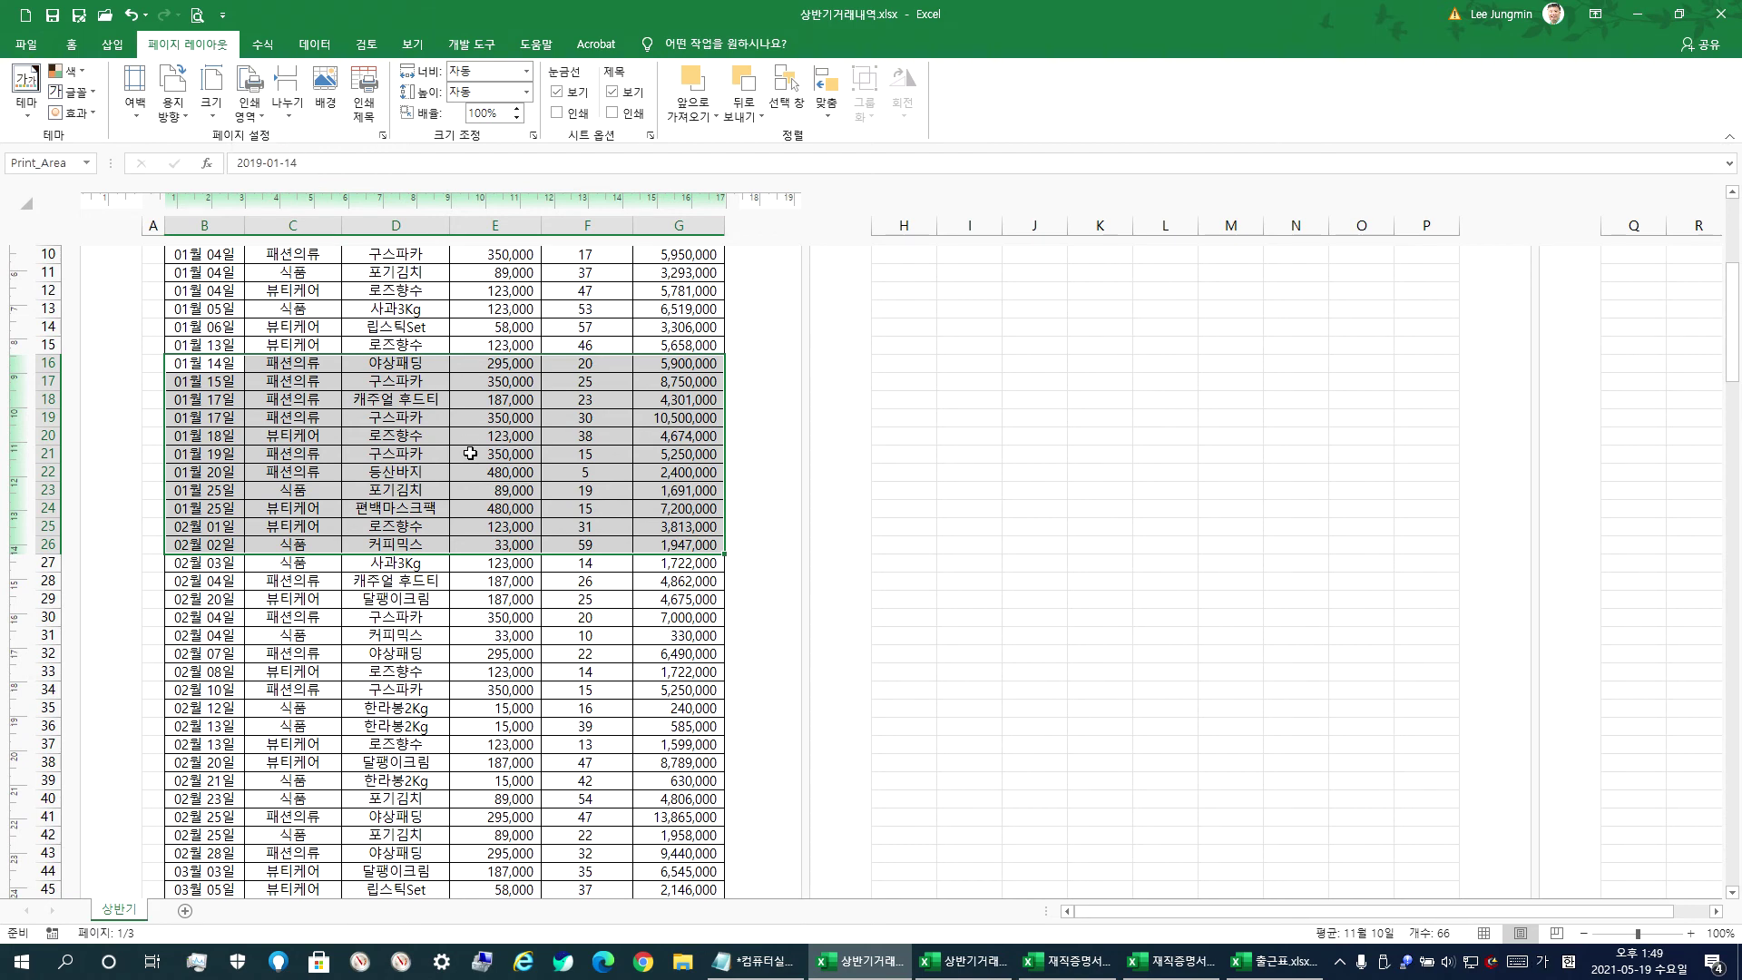
# - Check the print area's output in the print preview and return to the worksheet
pyautogui.click(27, 48)
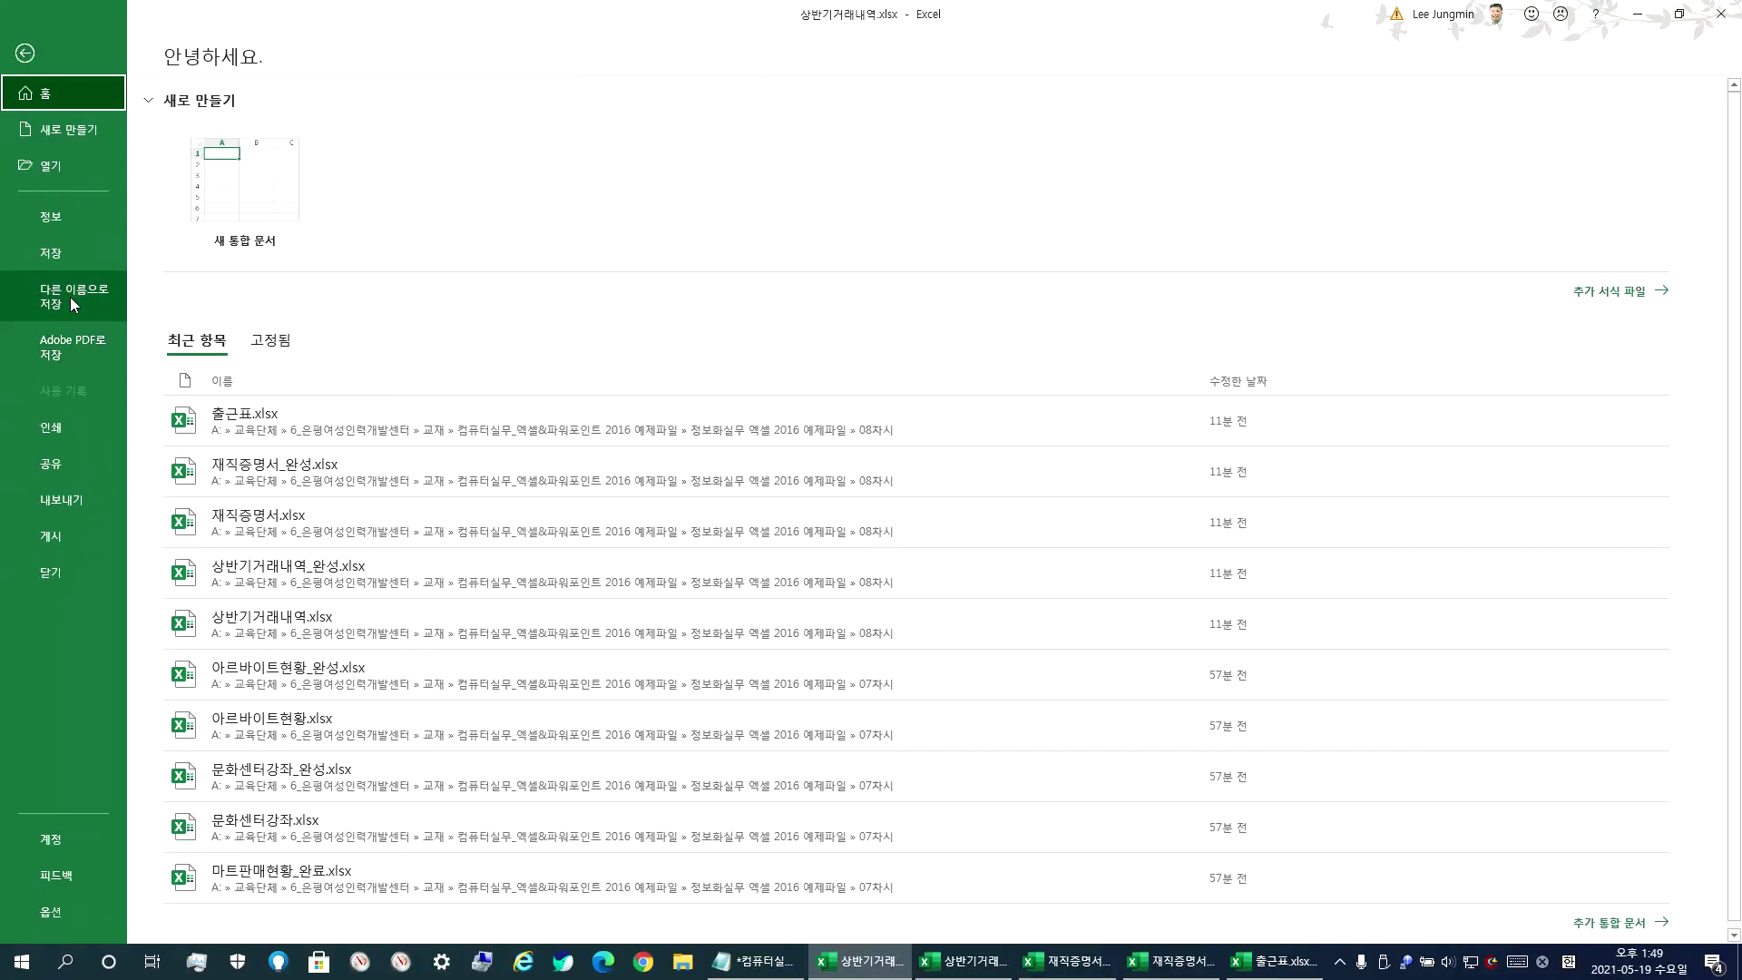
pyautogui.click(50, 432)
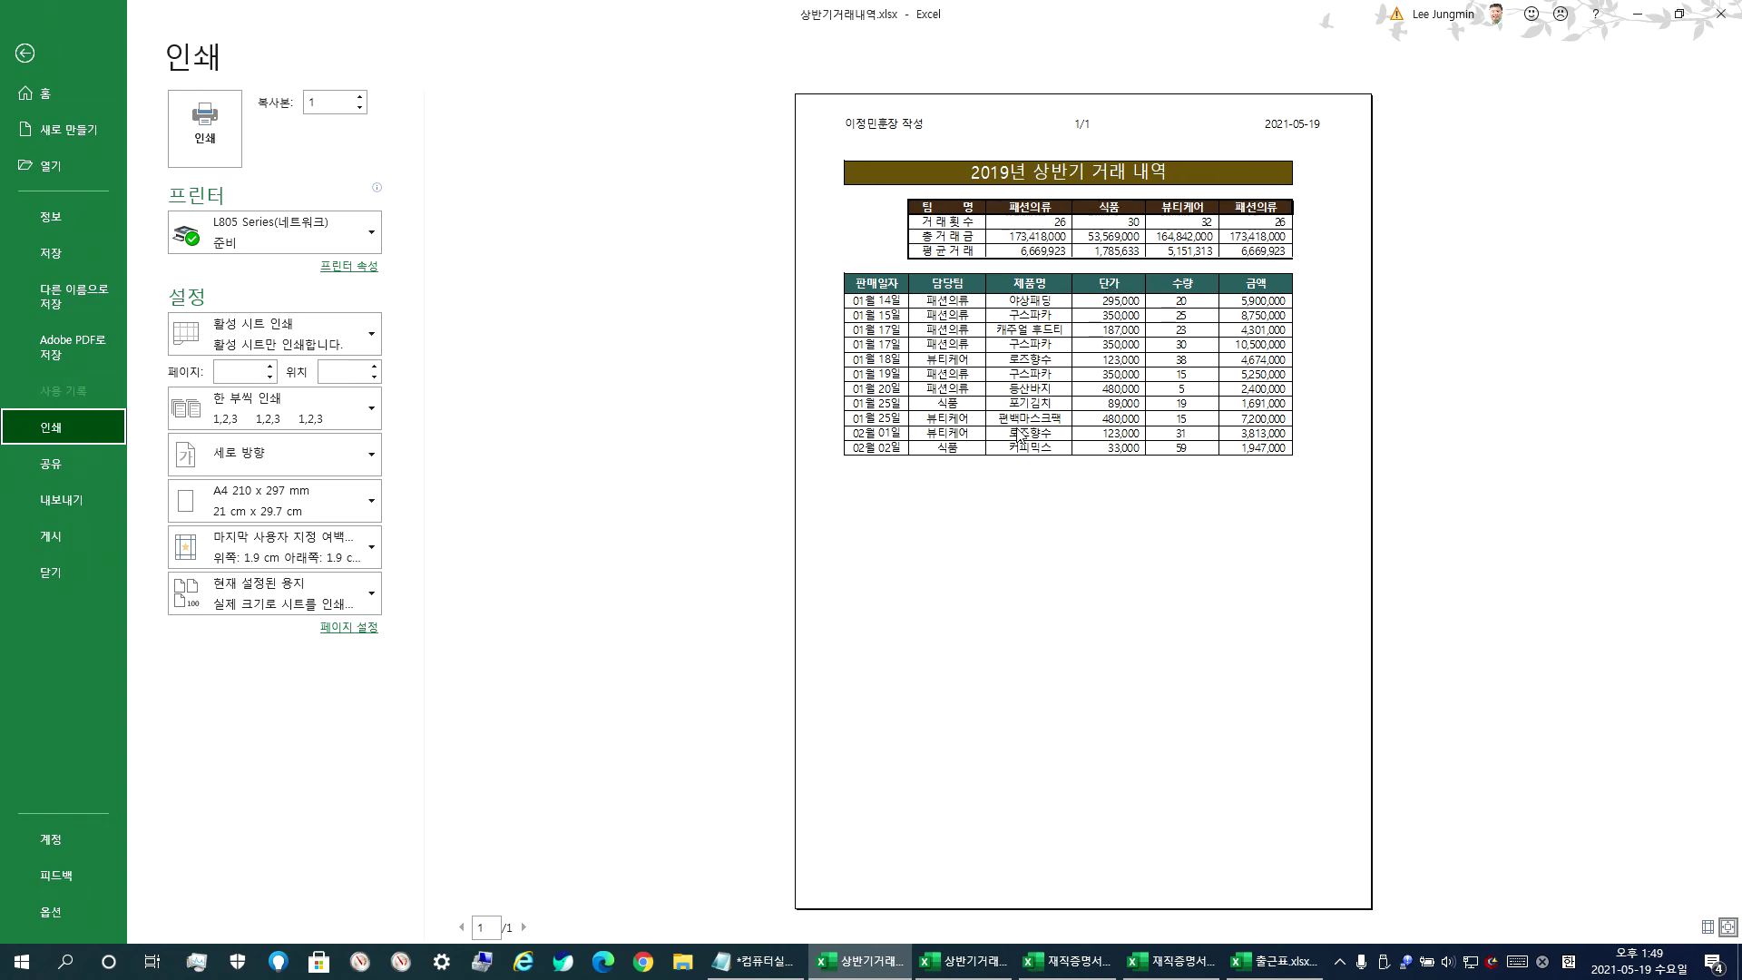
pyautogui.press('Escape')
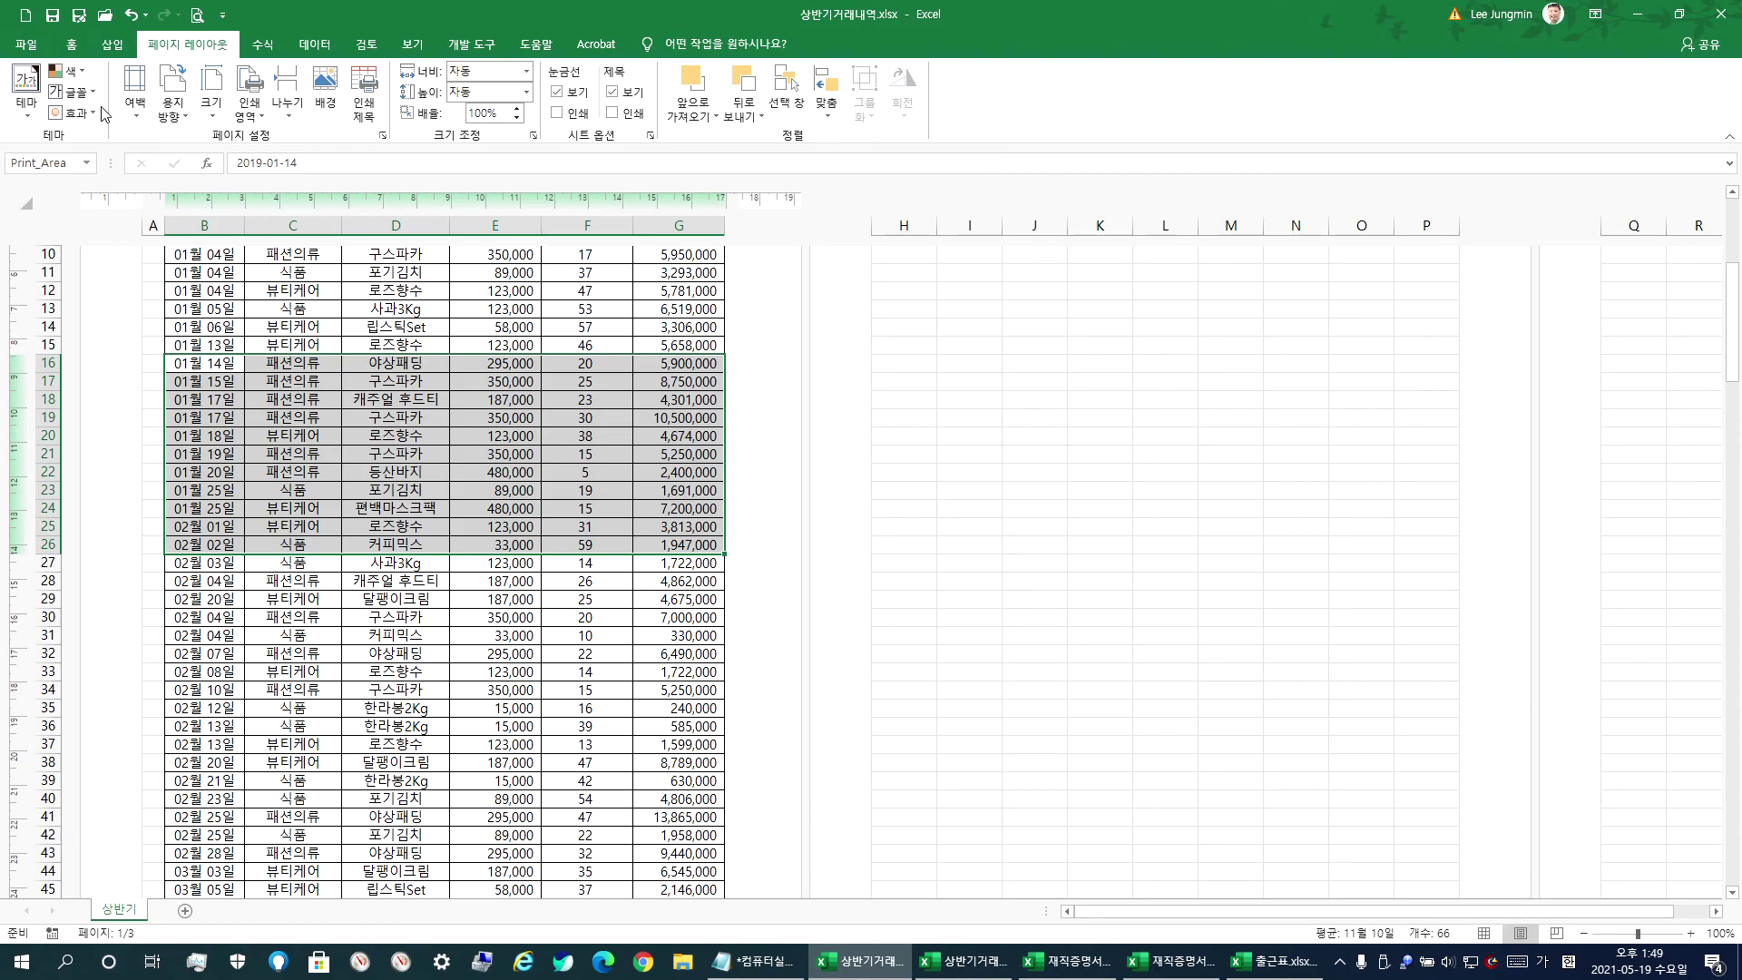
pyautogui.click(29, 45)
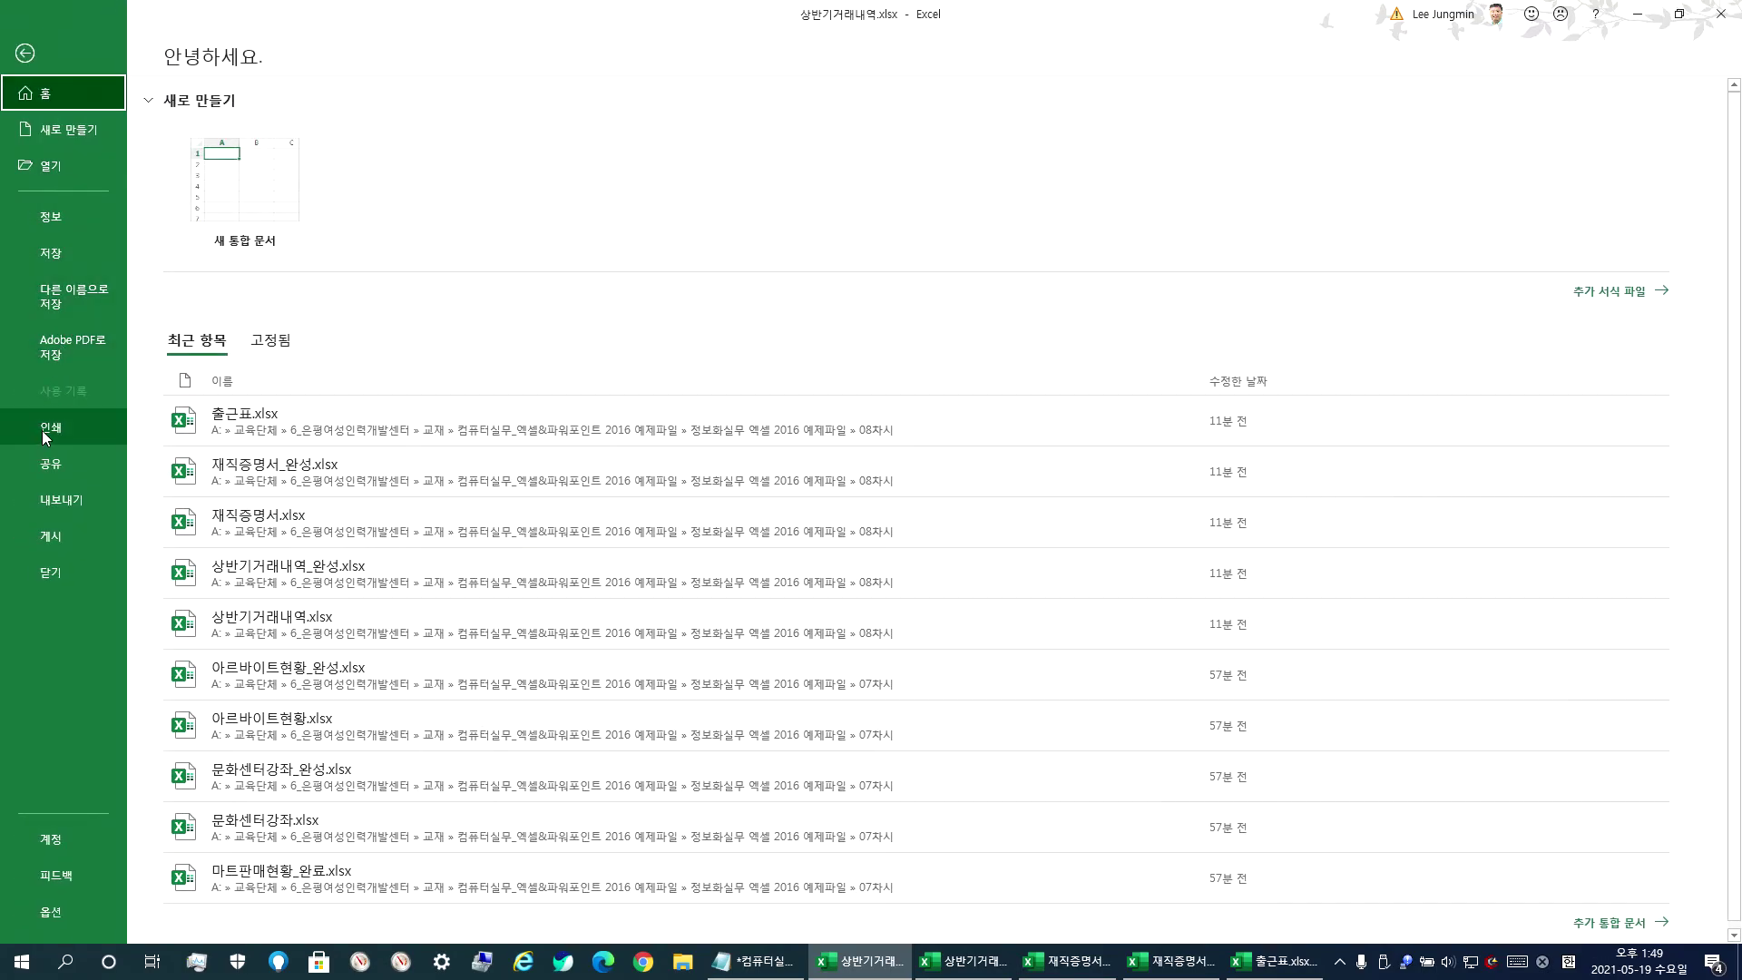
pyautogui.press('Escape')
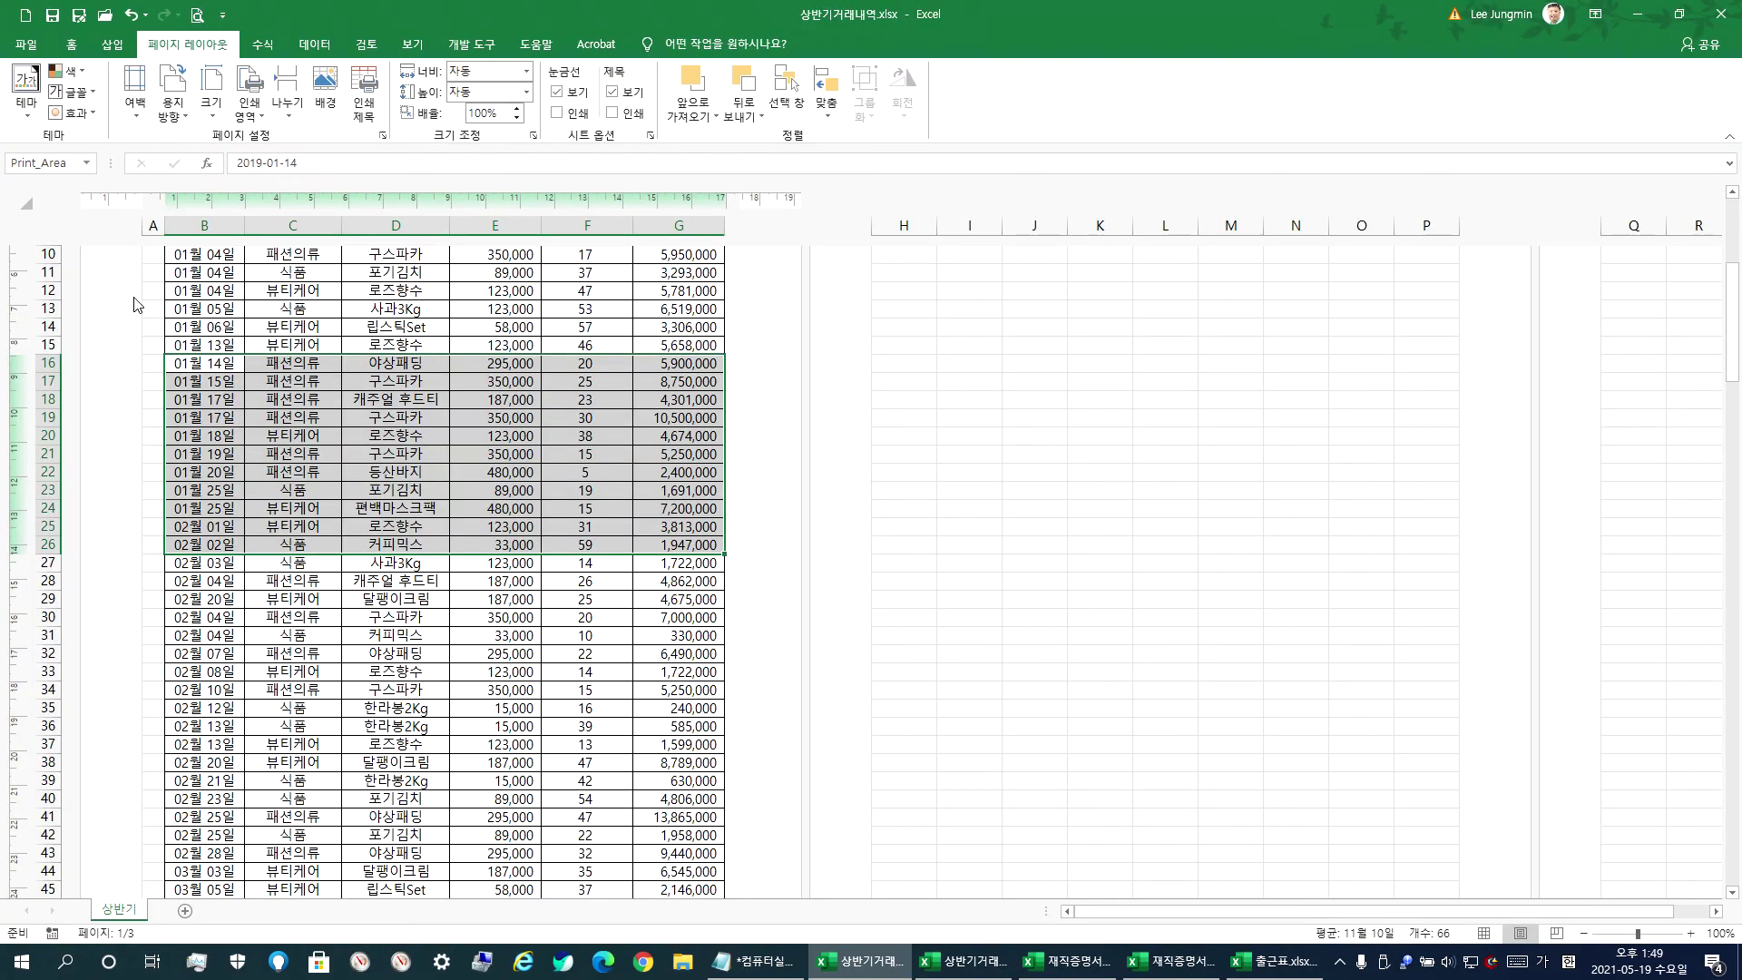
pyautogui.click(203, 18)
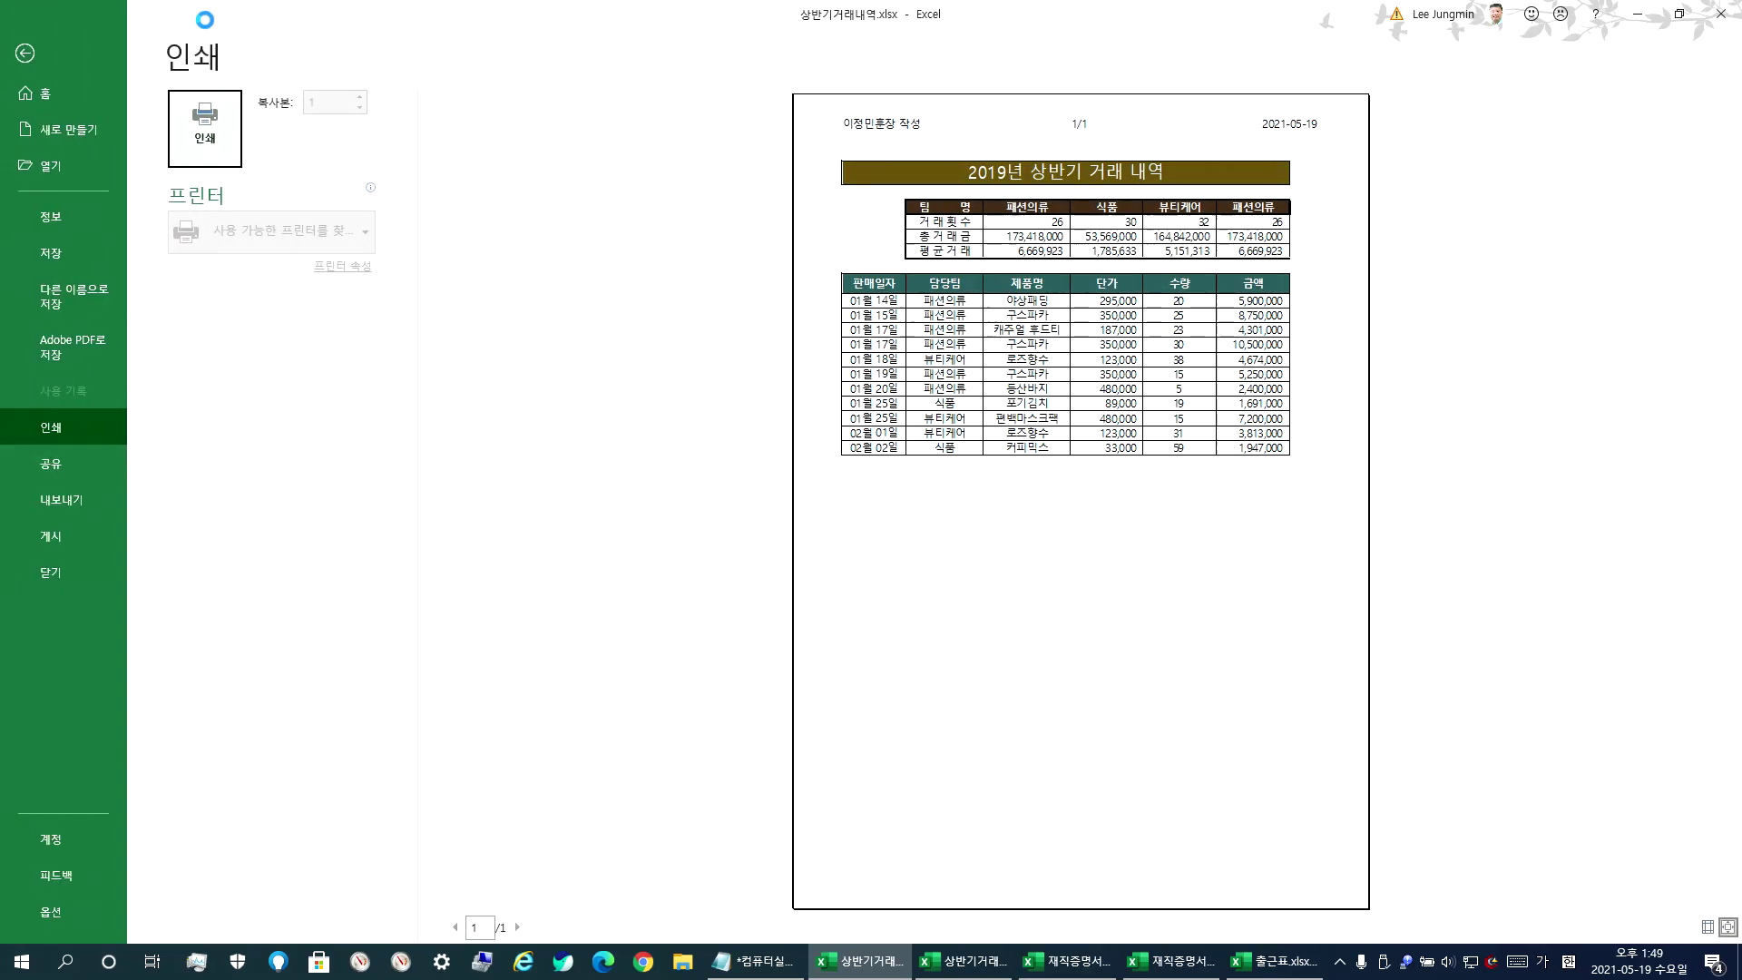
pyautogui.press('Escape')
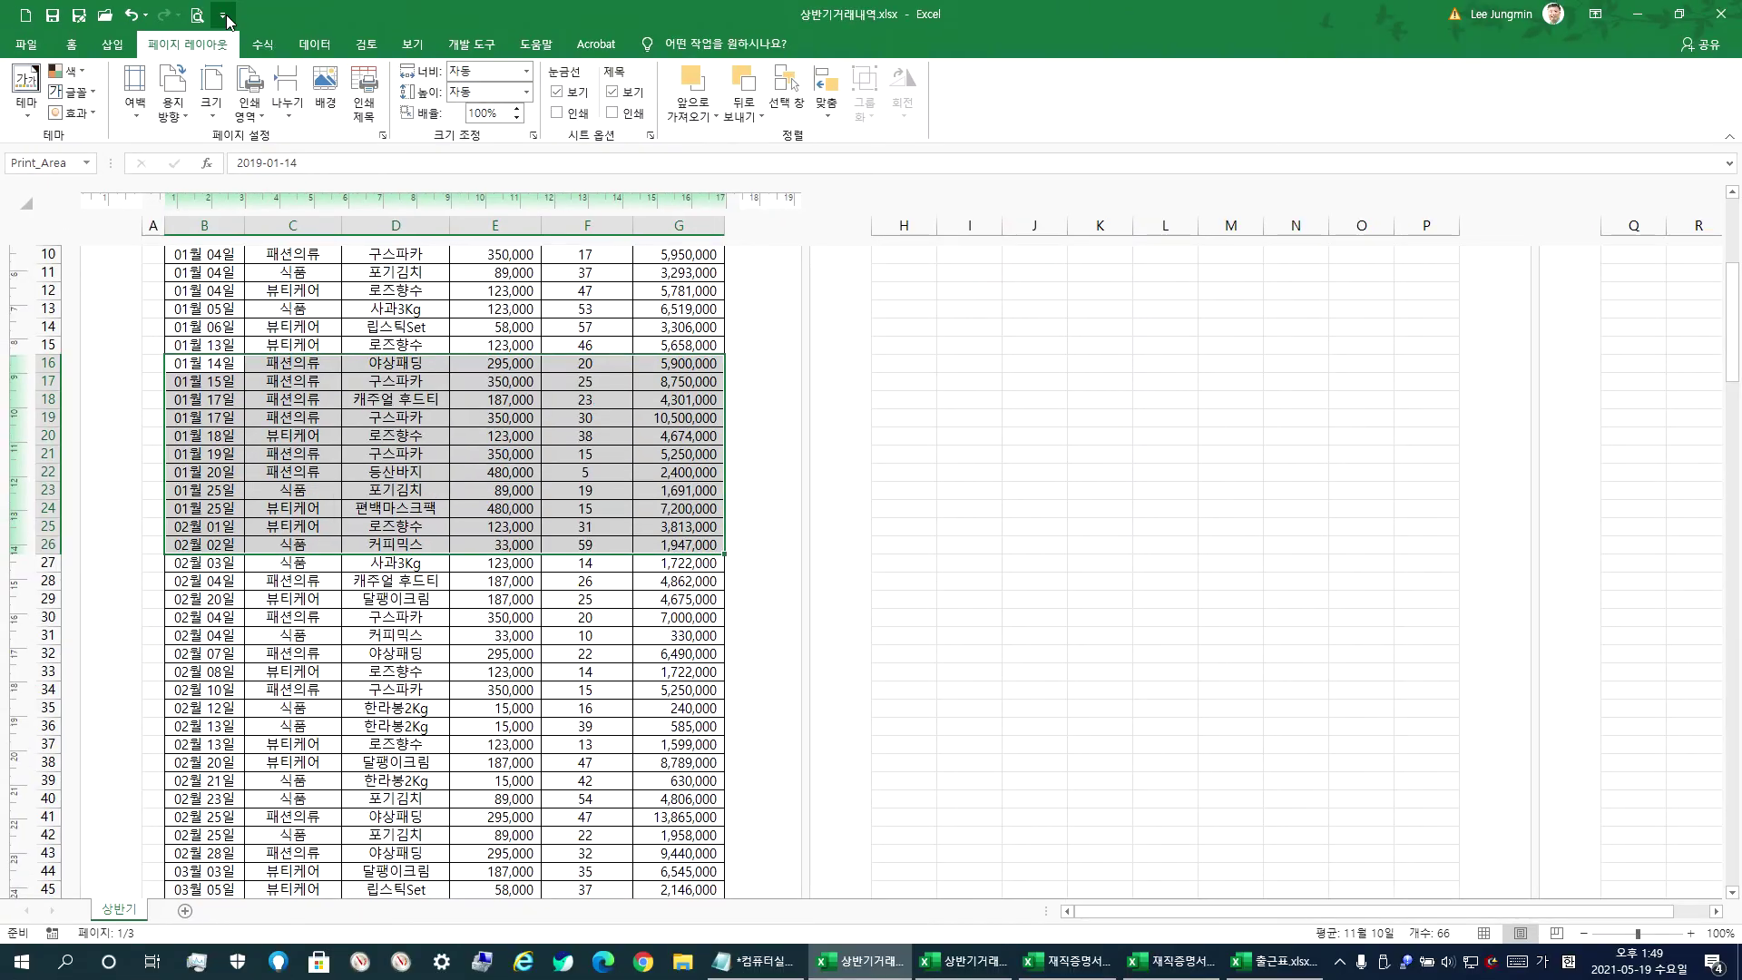
# - Remove the Print Preview and Print command from the quick access commands, add it back, and use it to preview the printout
pyautogui.click(214, 31)
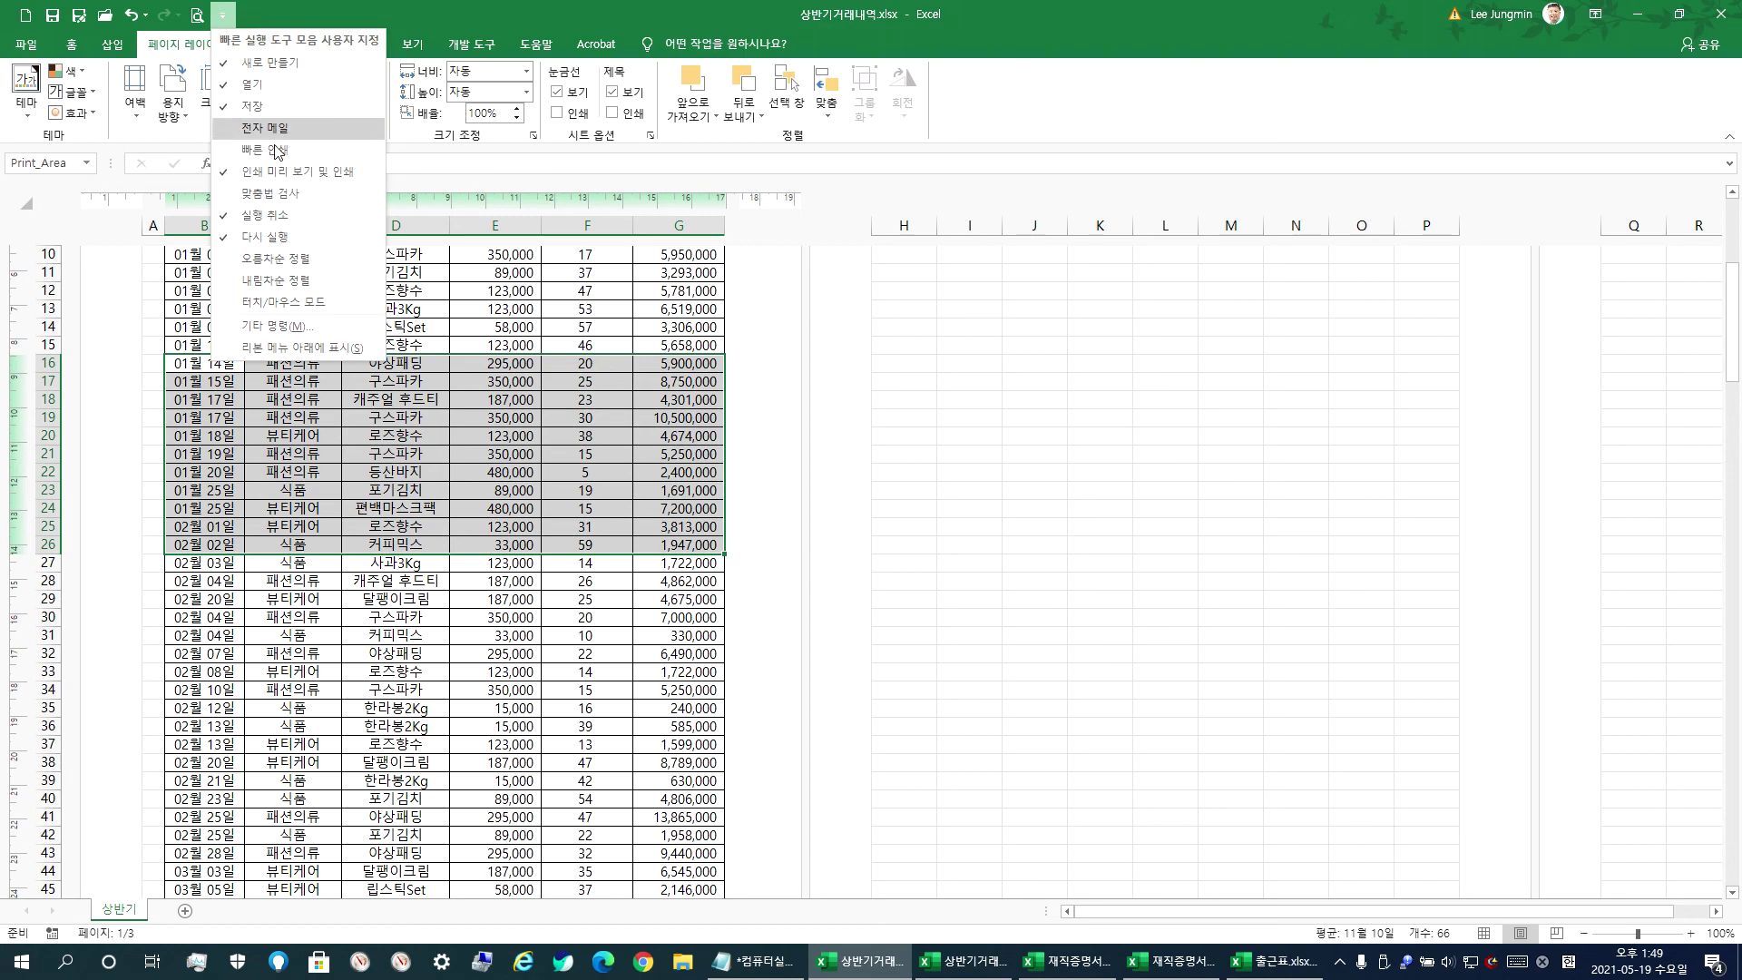
pyautogui.click(276, 178)
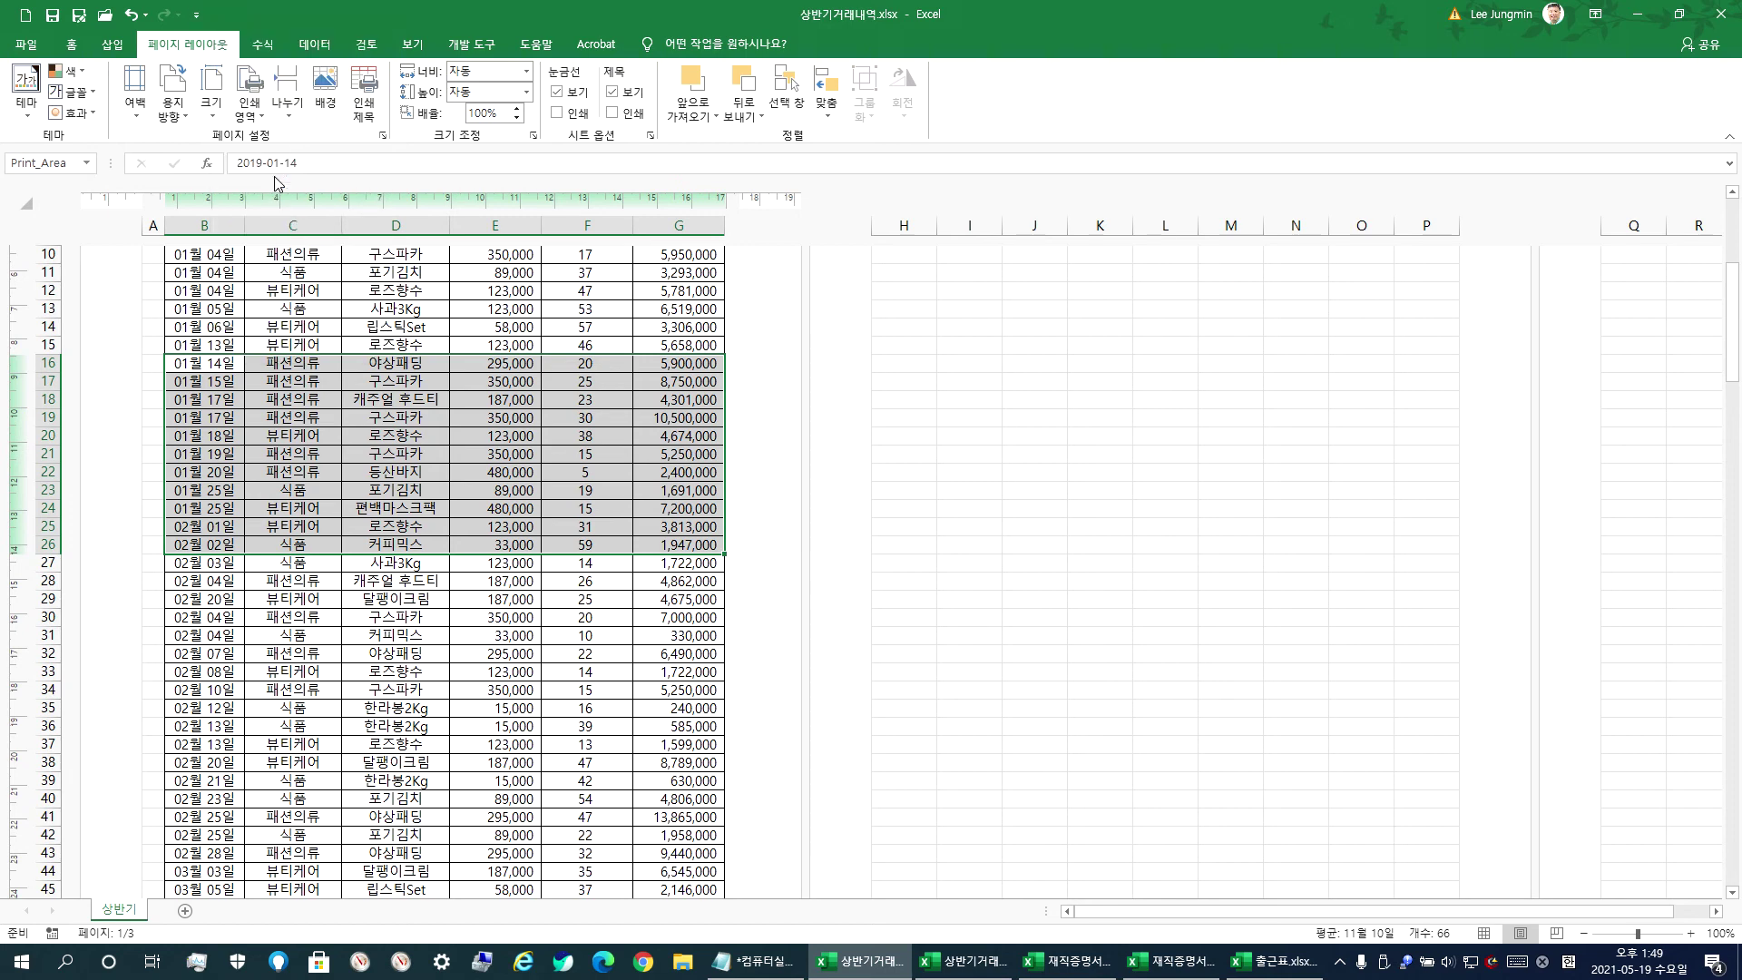
pyautogui.click(200, 16)
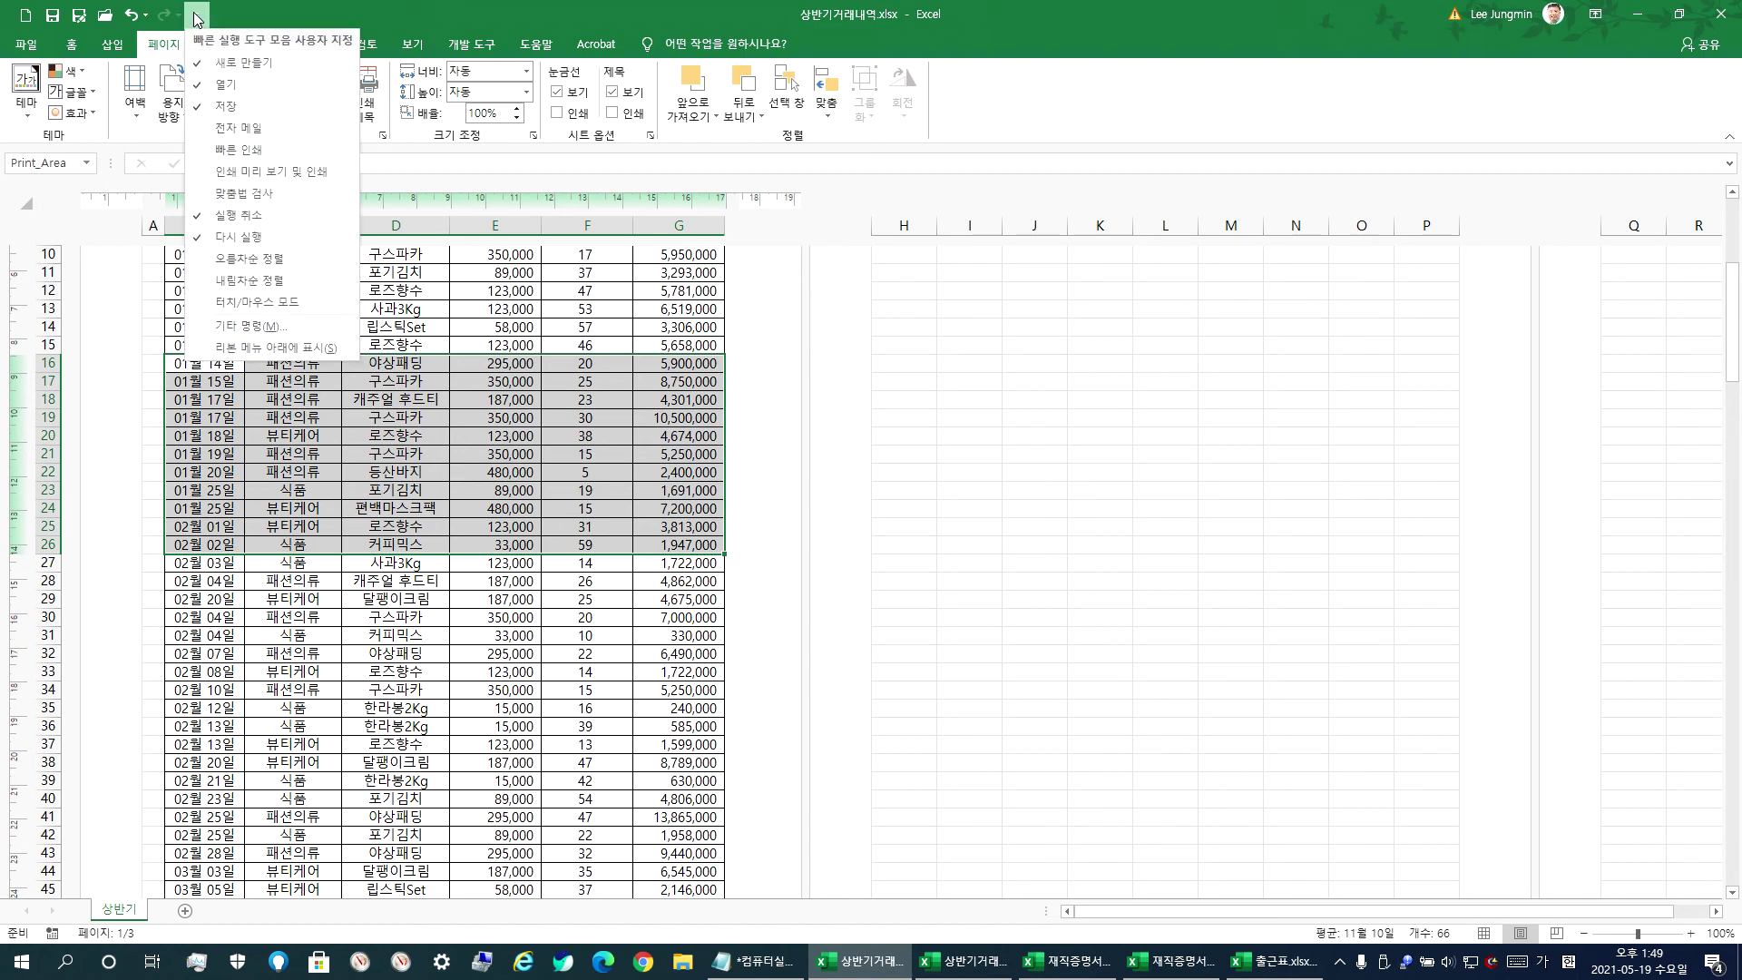
pyautogui.click(243, 176)
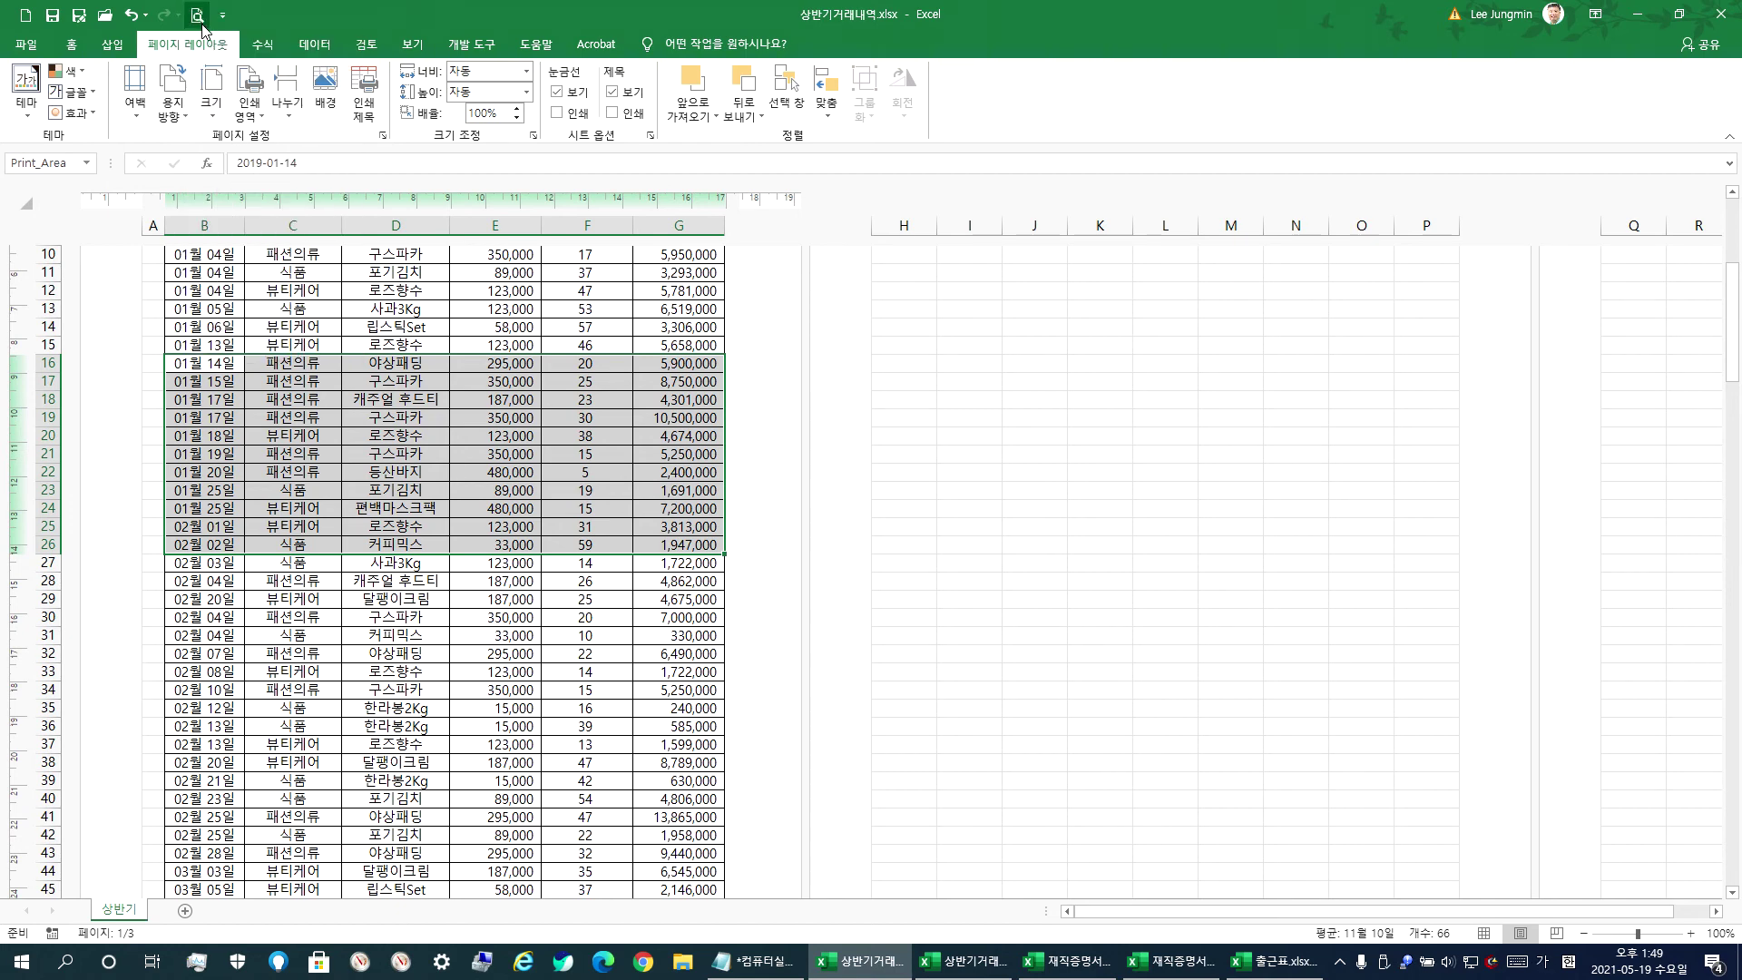
pyautogui.click(201, 25)
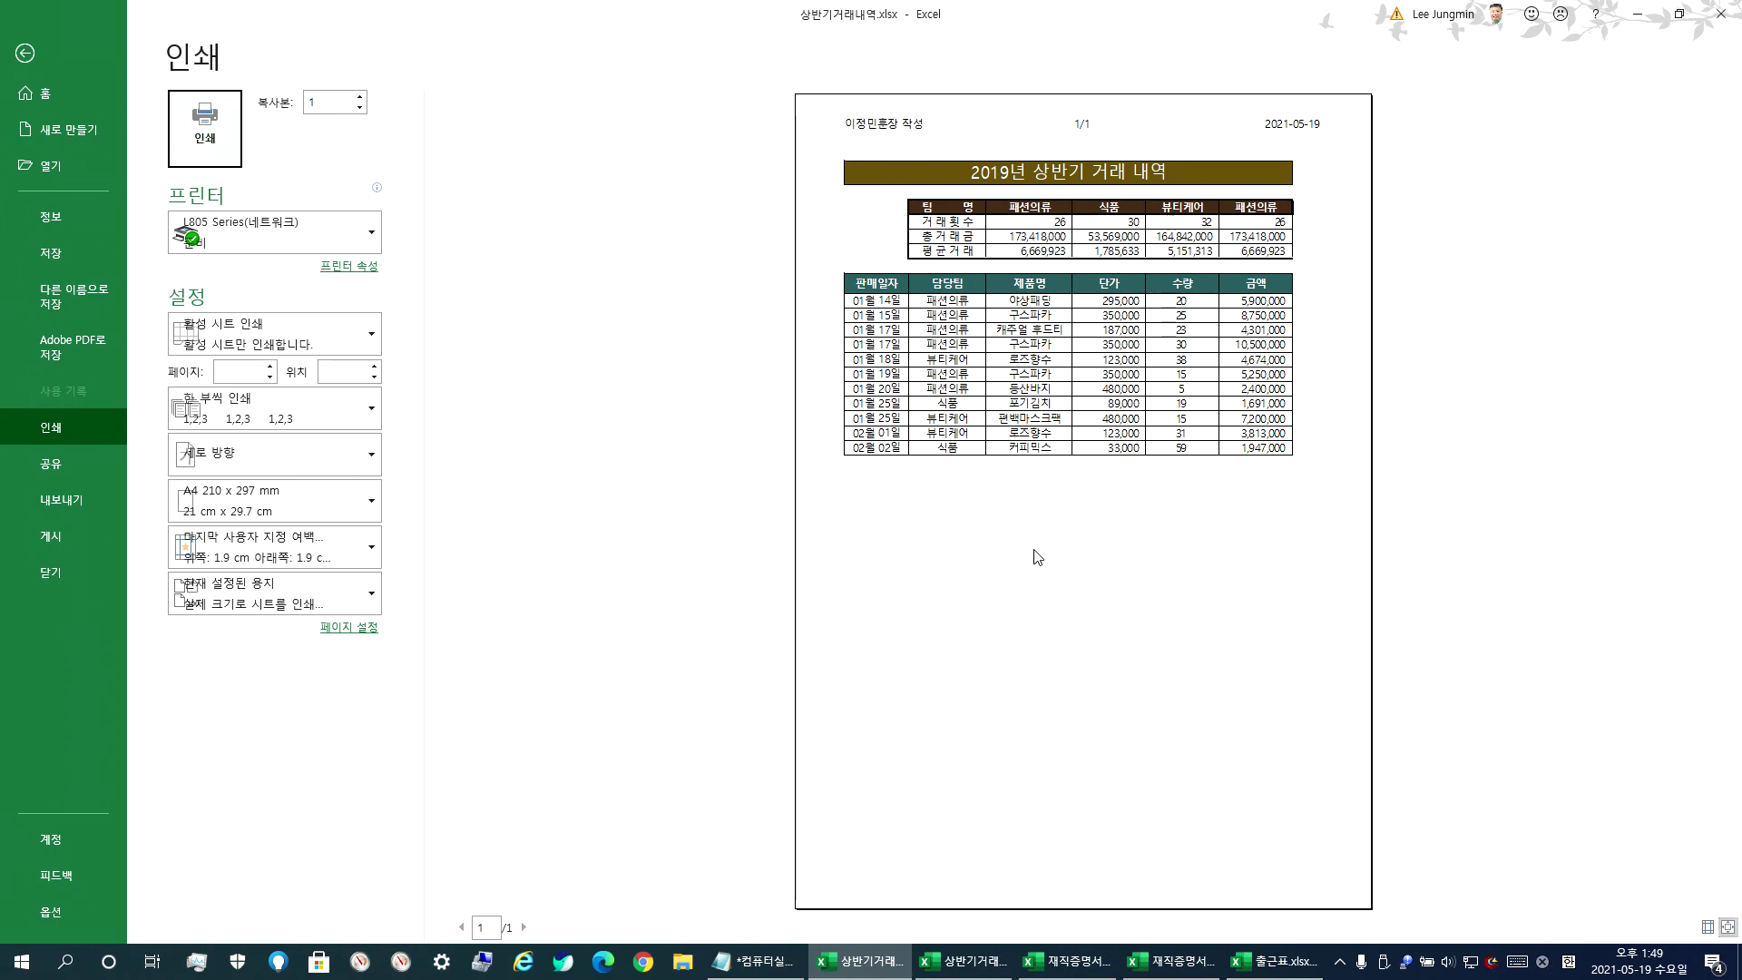
pyautogui.press('Escape')
pyautogui.scroll(-3, 440, 444)
pyautogui.moveTo(179, 564); pyautogui.dragTo(700, 694)
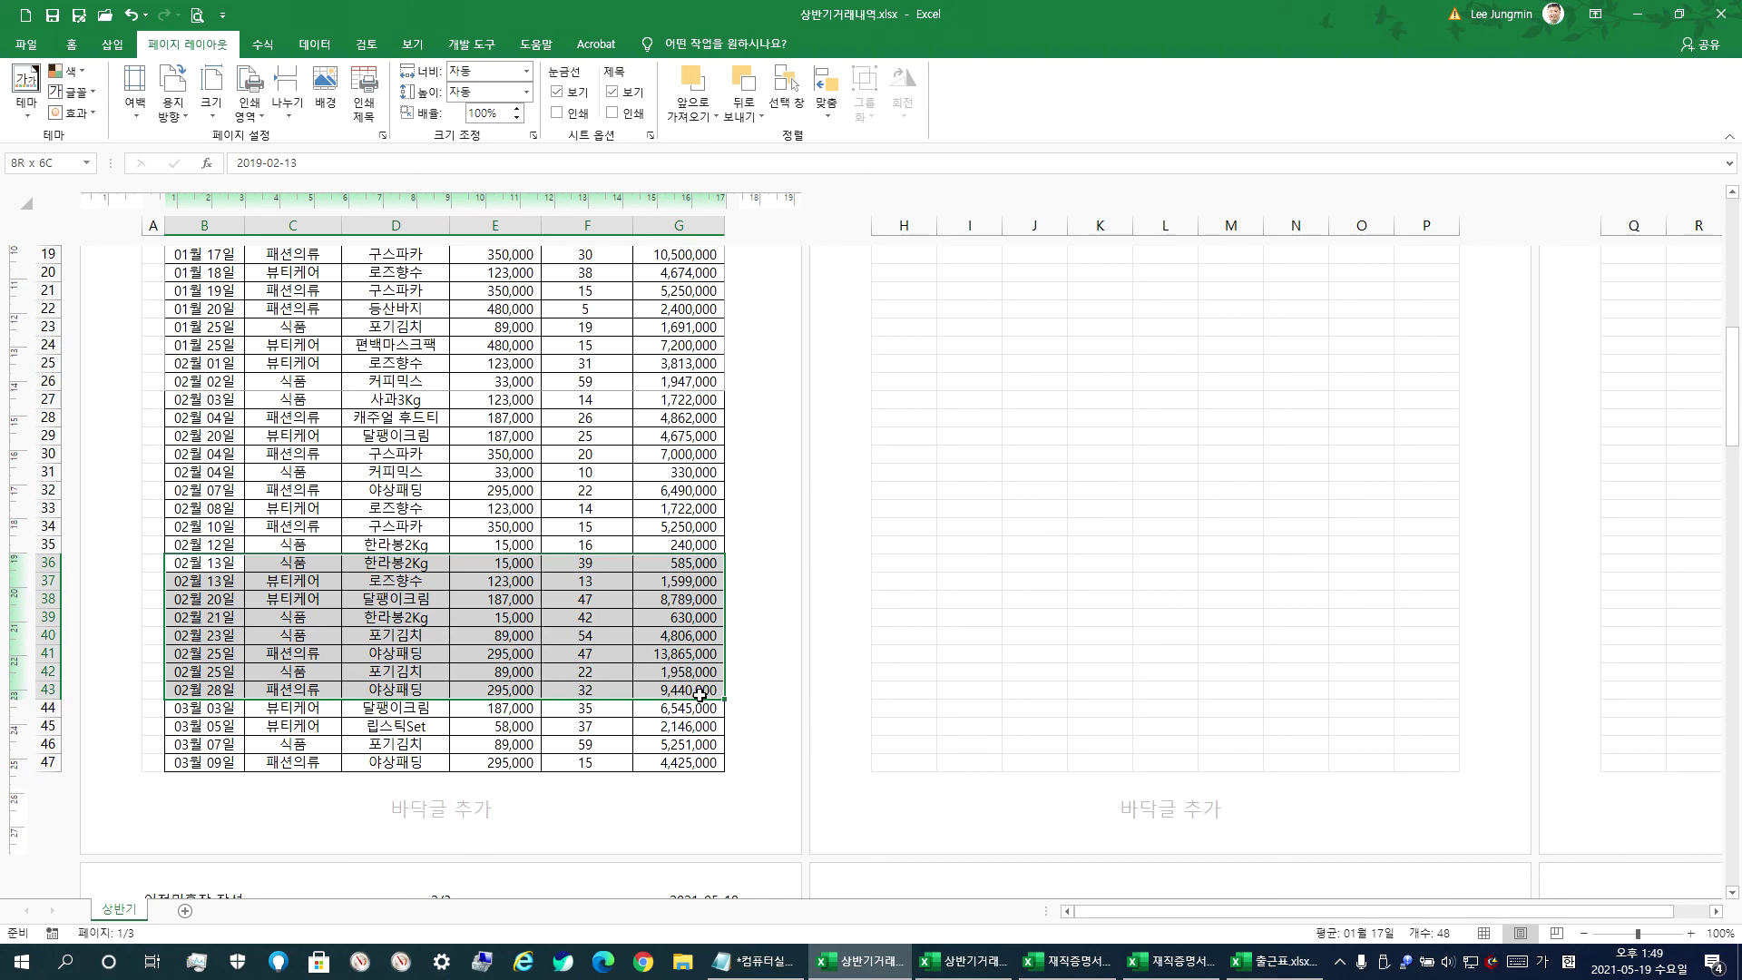
pyautogui.scroll(5, 459, 439)
pyautogui.scroll(-5, 457, 503)
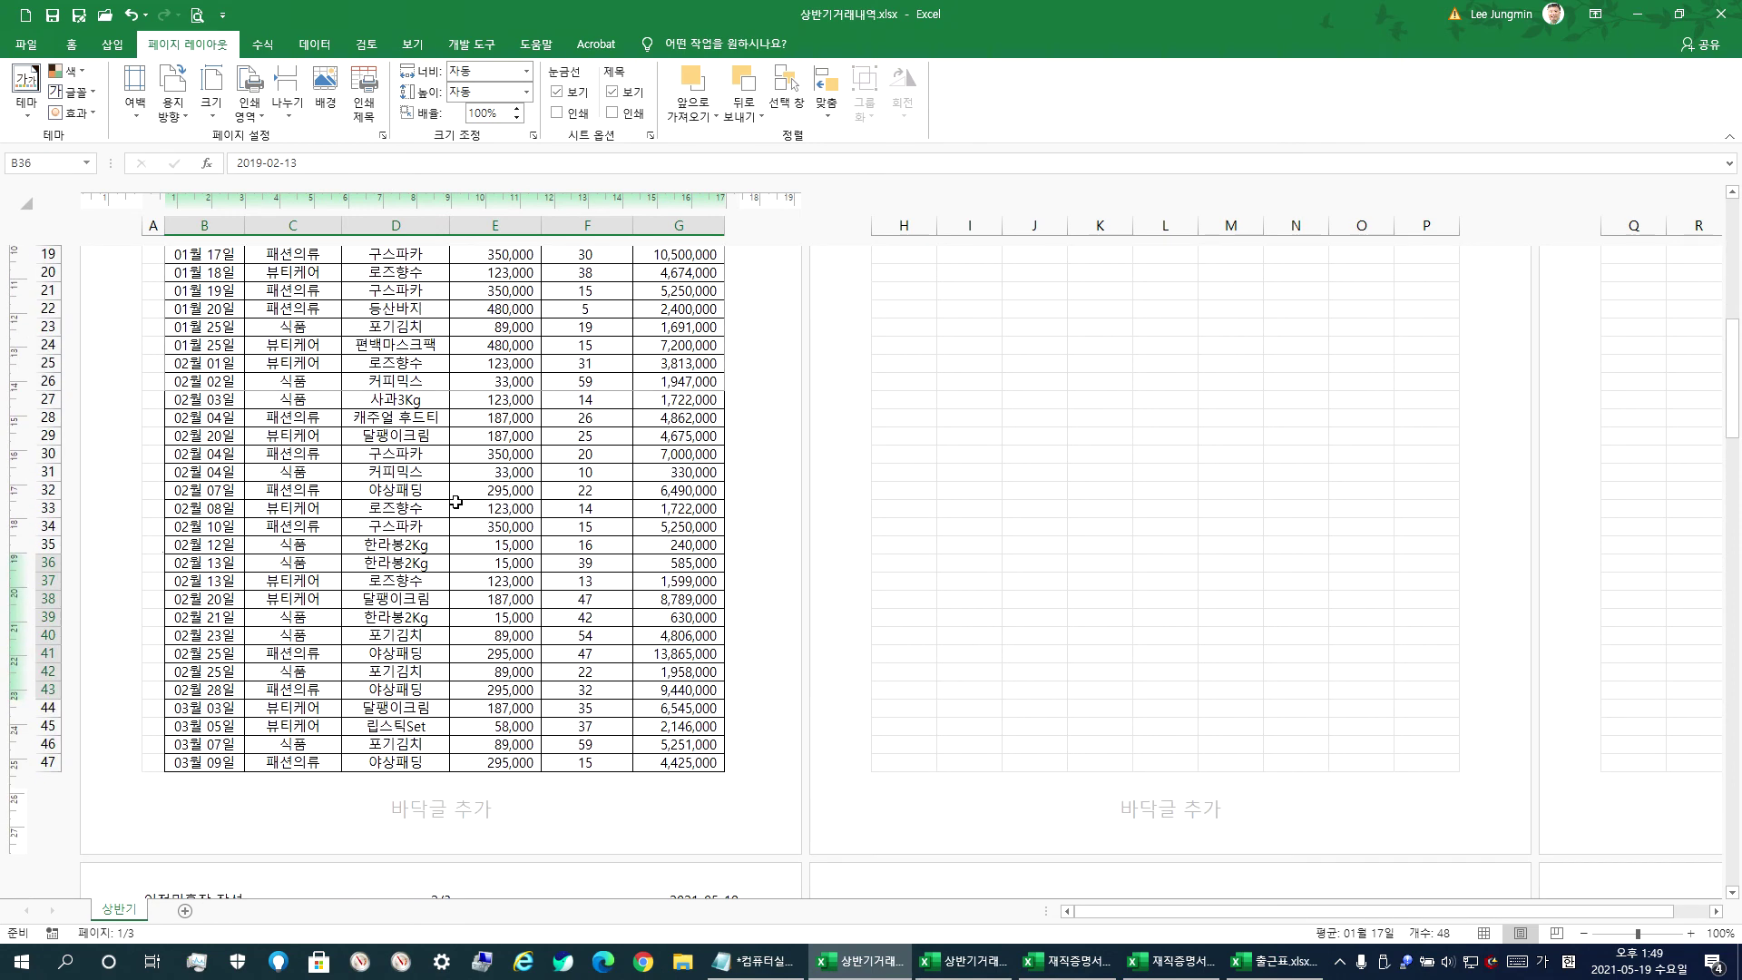
pyautogui.scroll(-1, 277, 589)
pyautogui.moveTo(185, 544); pyautogui.dragTo(651, 653)
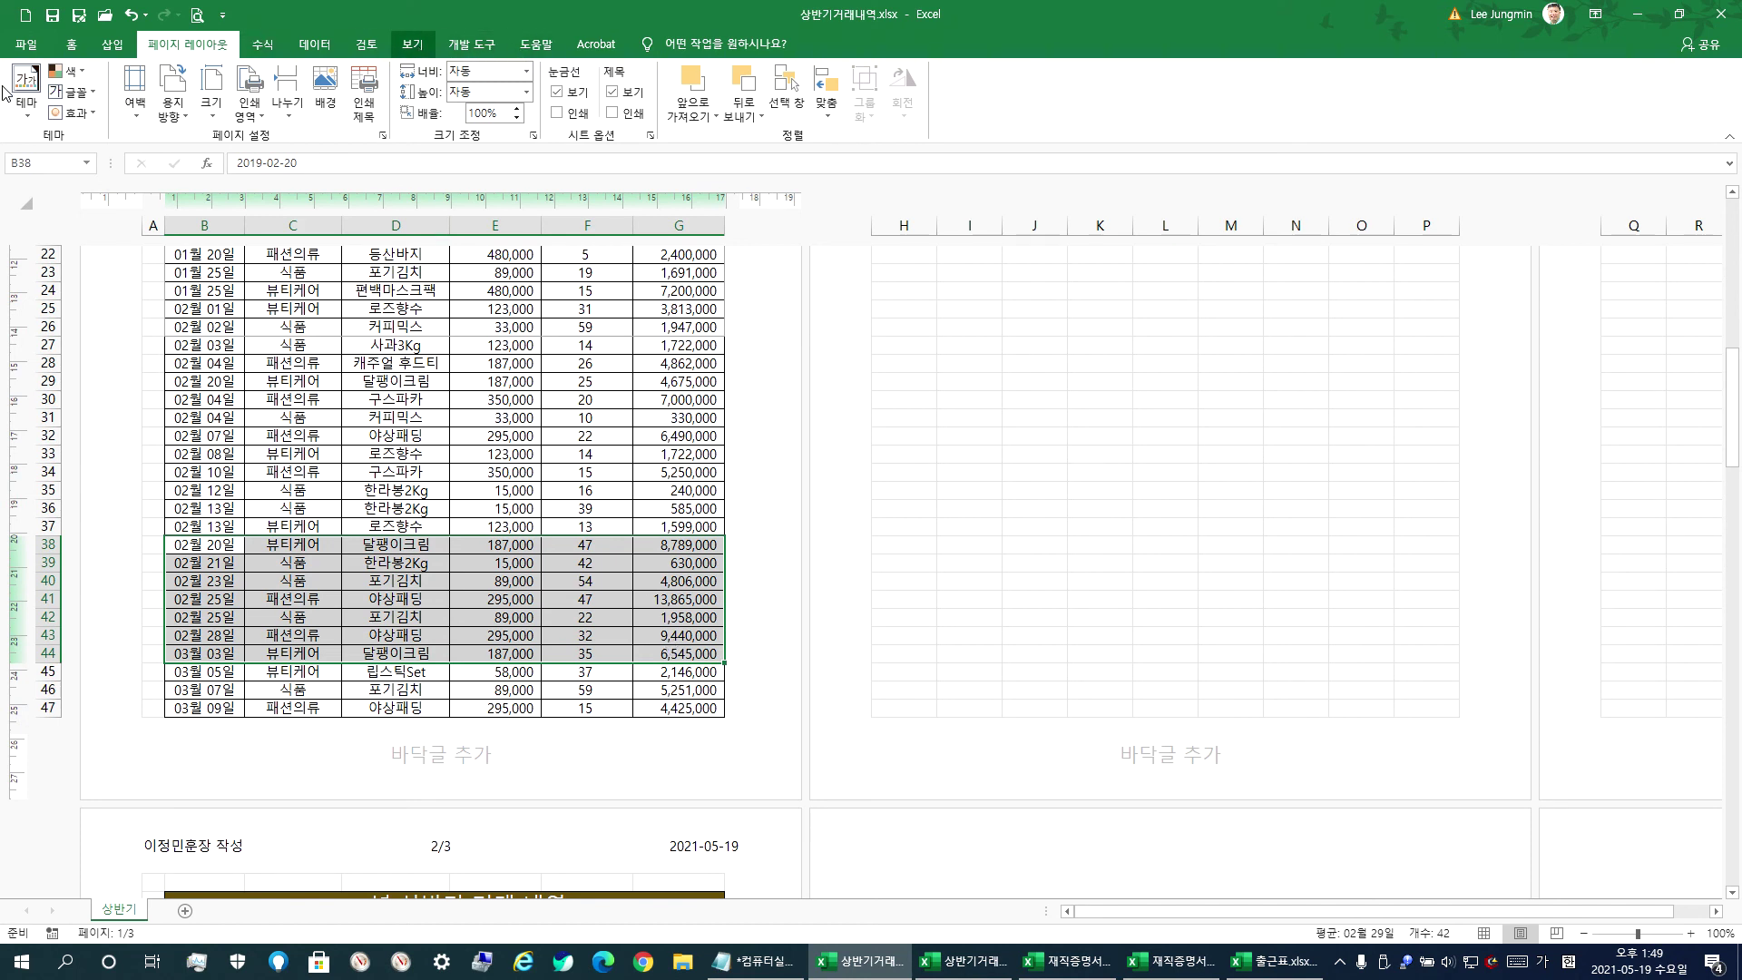
# - Switch the worksheet to Normal view and add the range B59:G66 to the print area
pyautogui.click(412, 50)
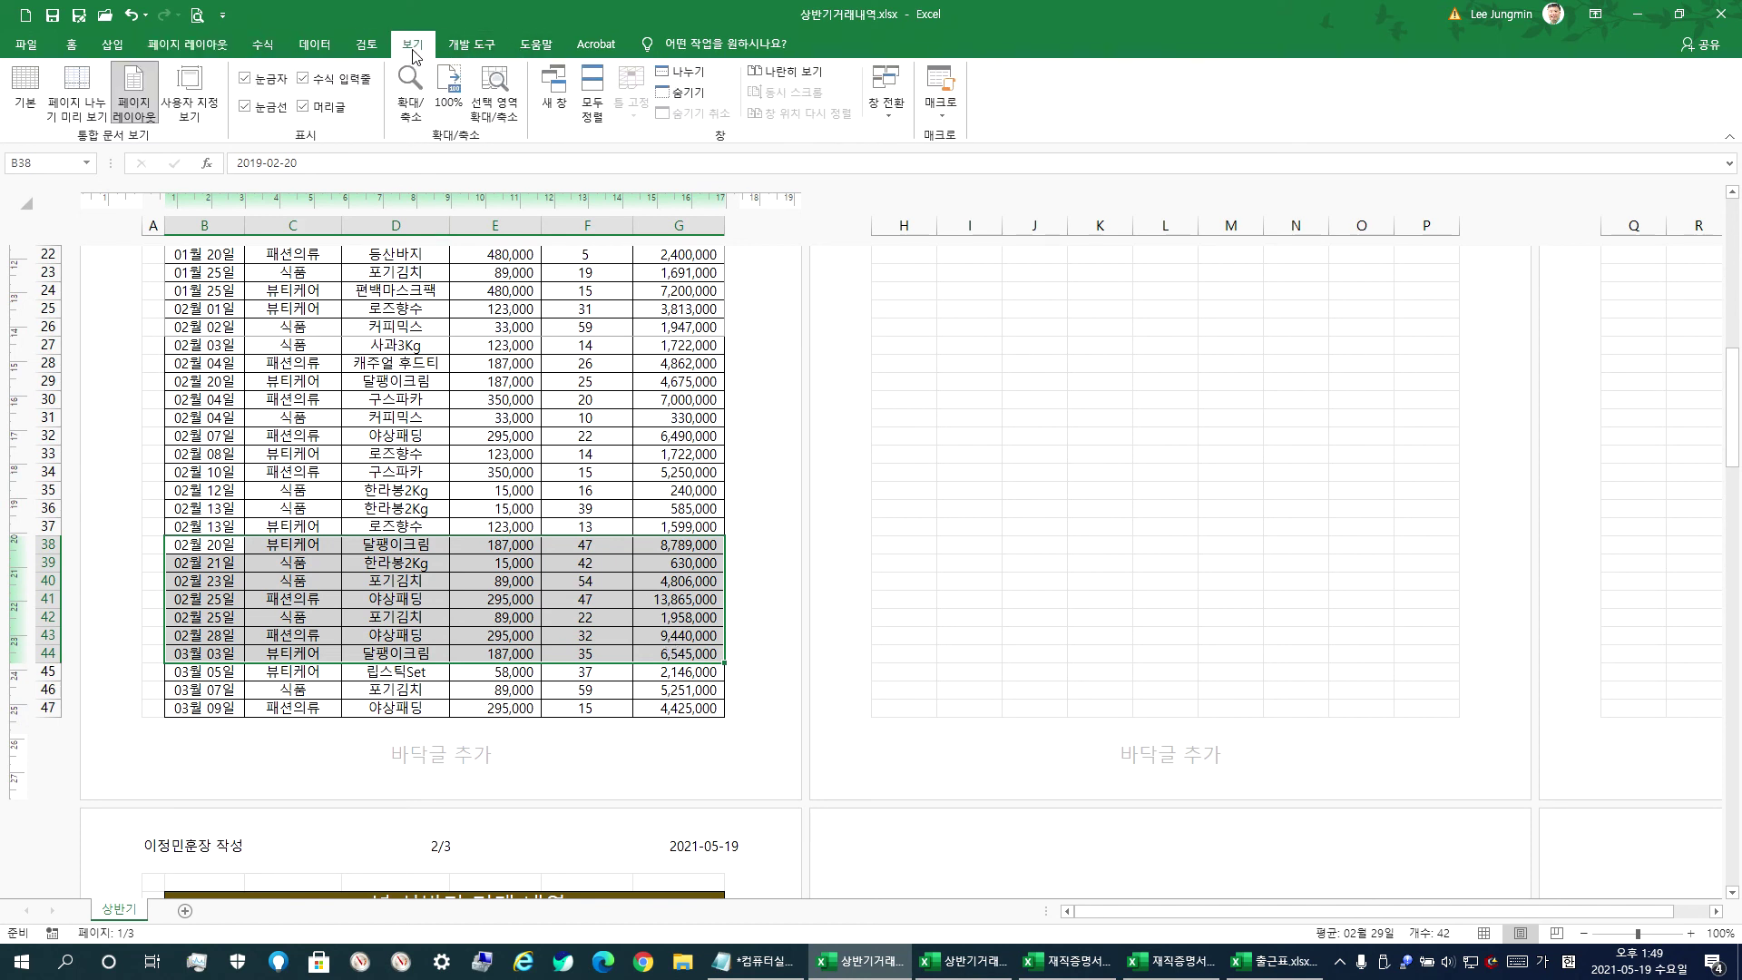
pyautogui.click(26, 91)
pyautogui.scroll(-4, 367, 323)
pyautogui.scroll(-4, 368, 324)
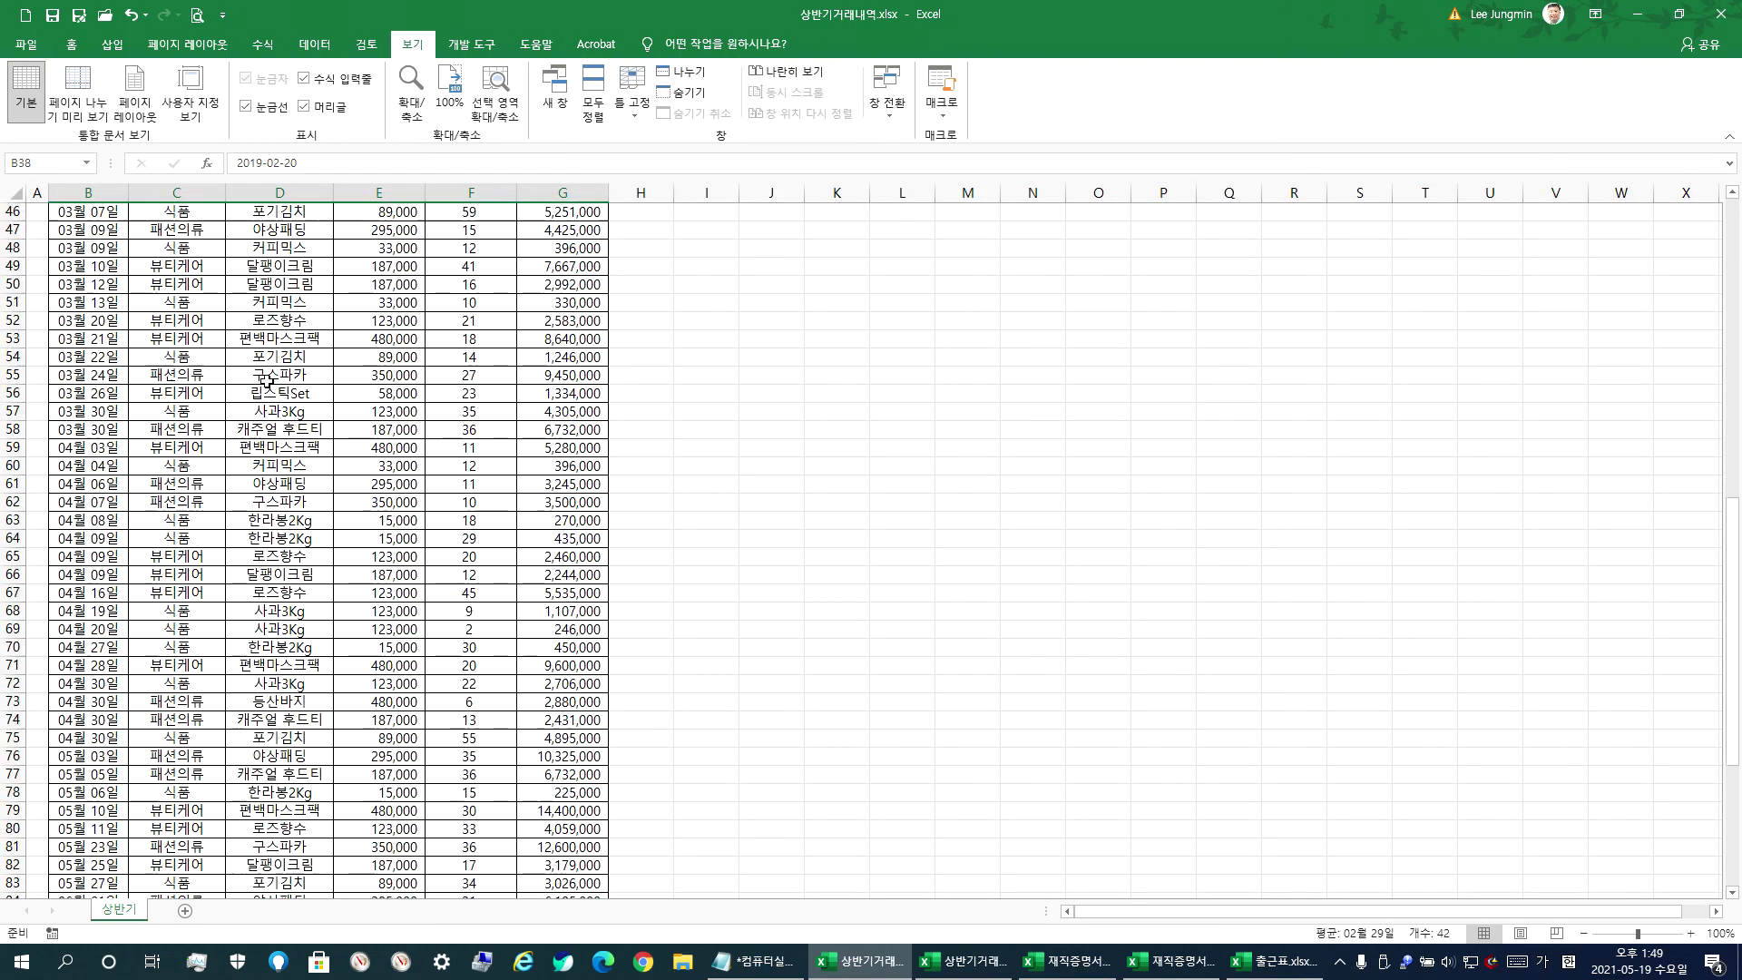
pyautogui.moveTo(65, 447); pyautogui.dragTo(544, 573)
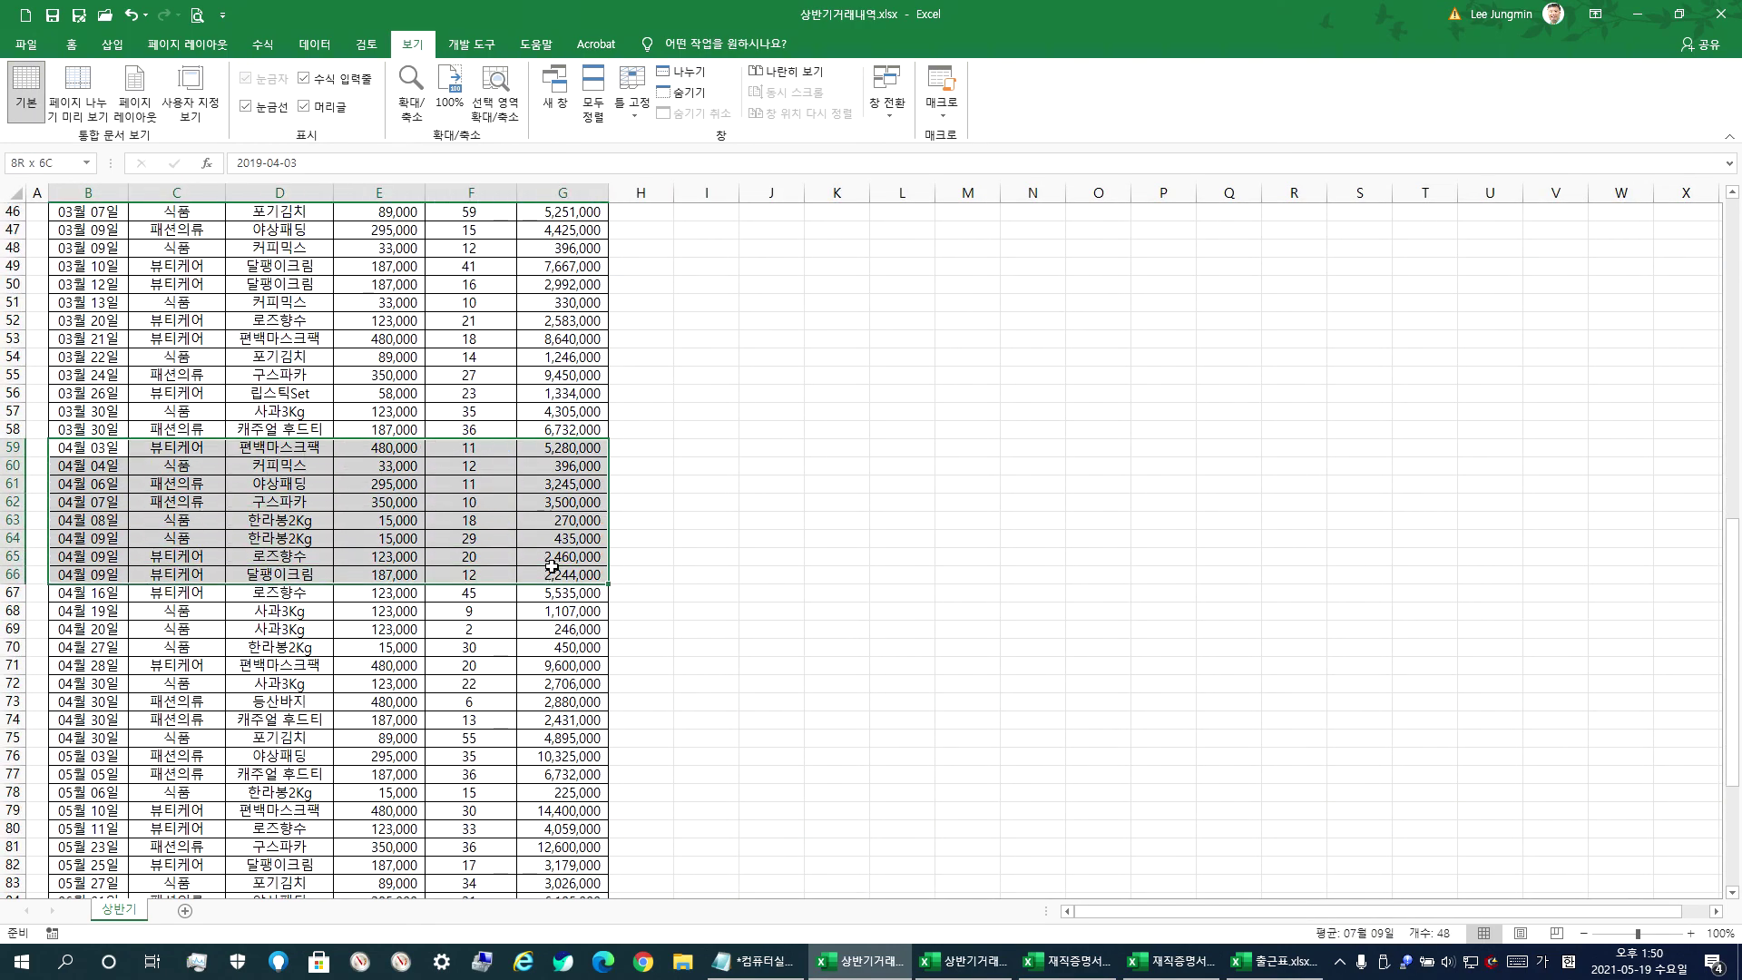
pyautogui.click(192, 46)
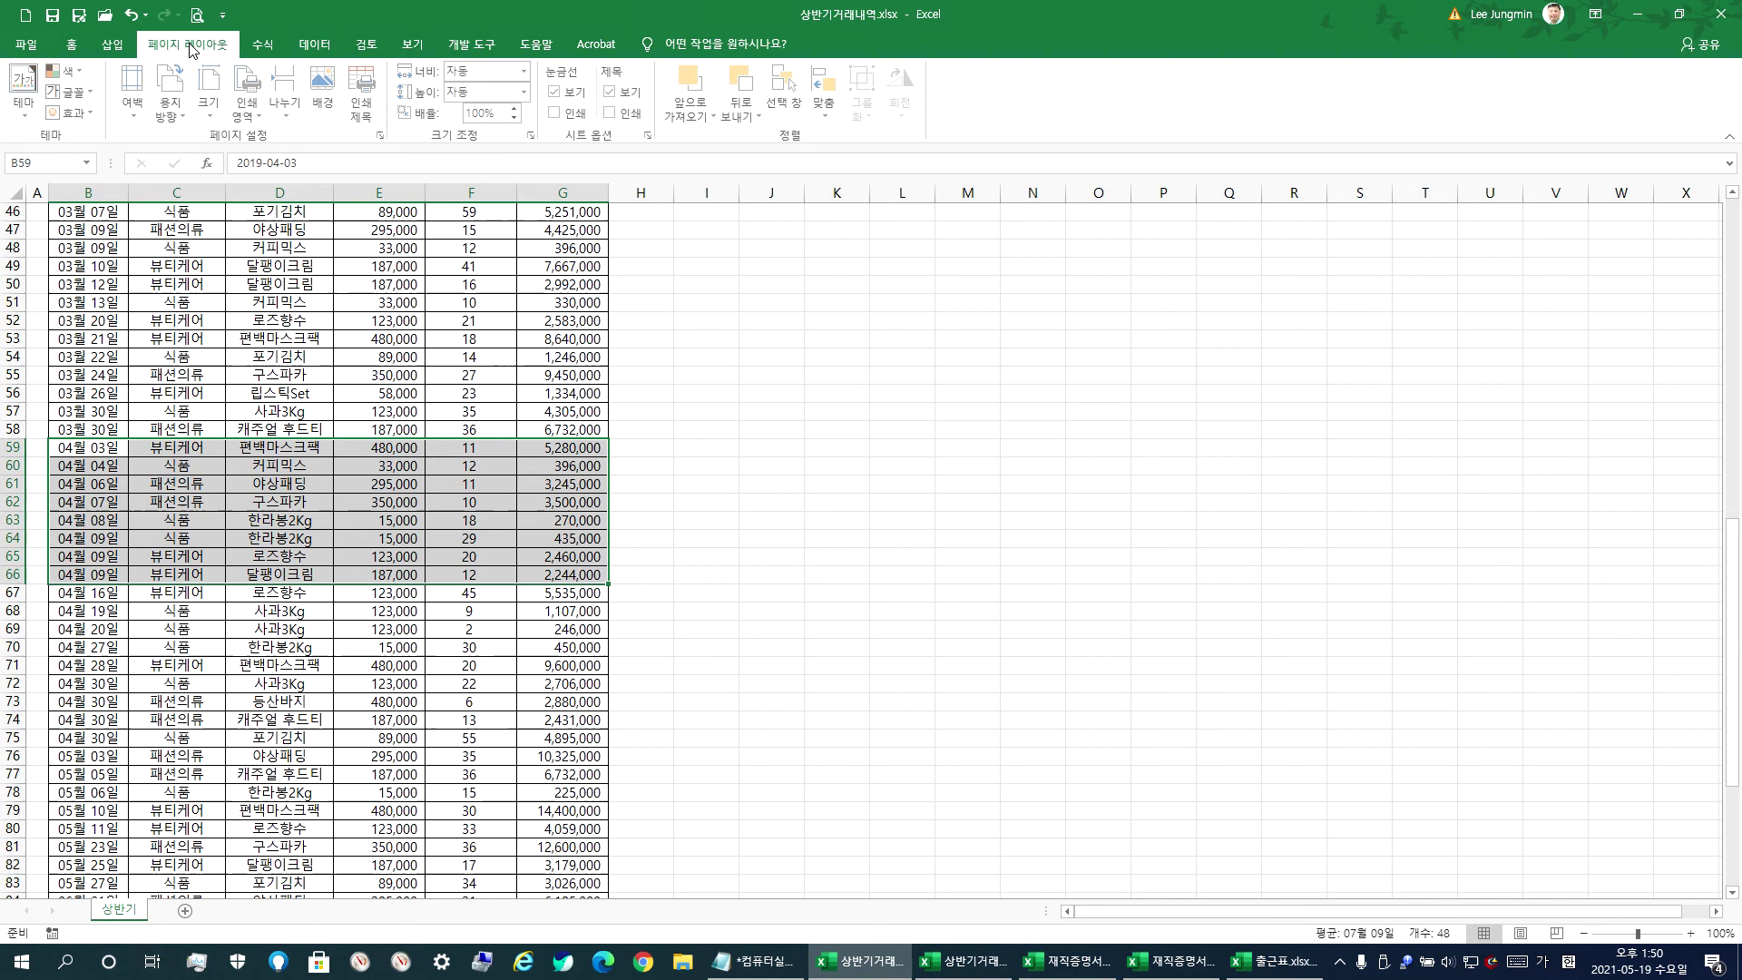
pyautogui.click(247, 107)
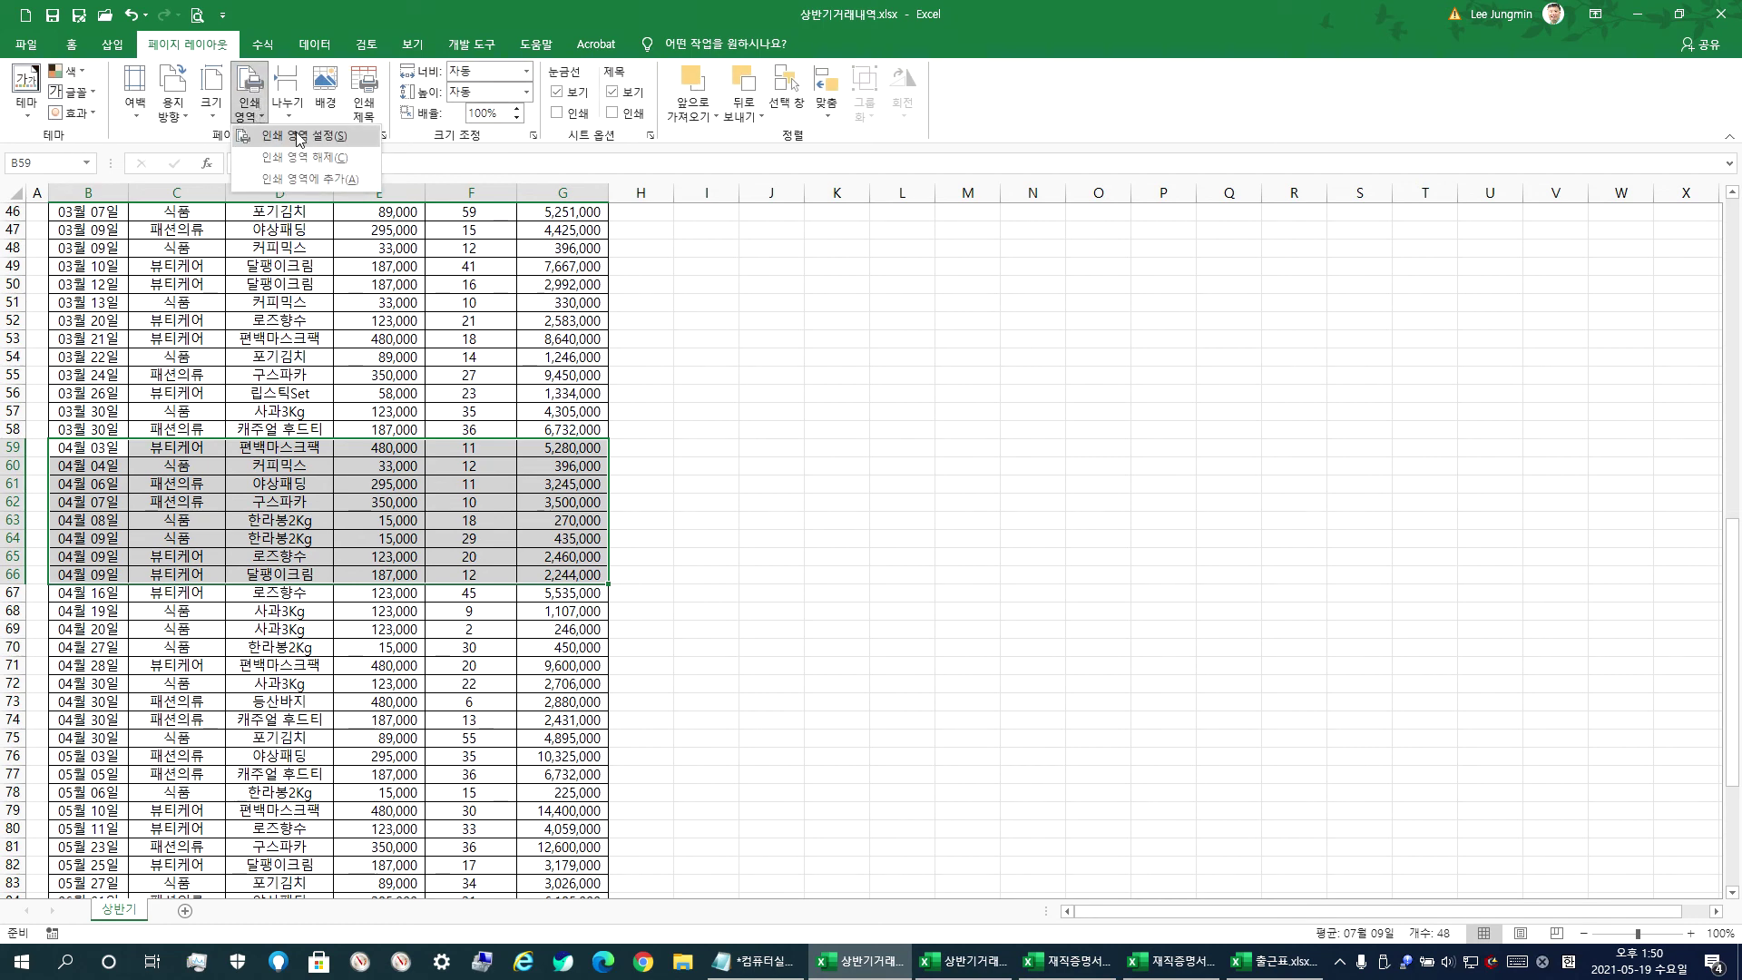
pyautogui.click(319, 185)
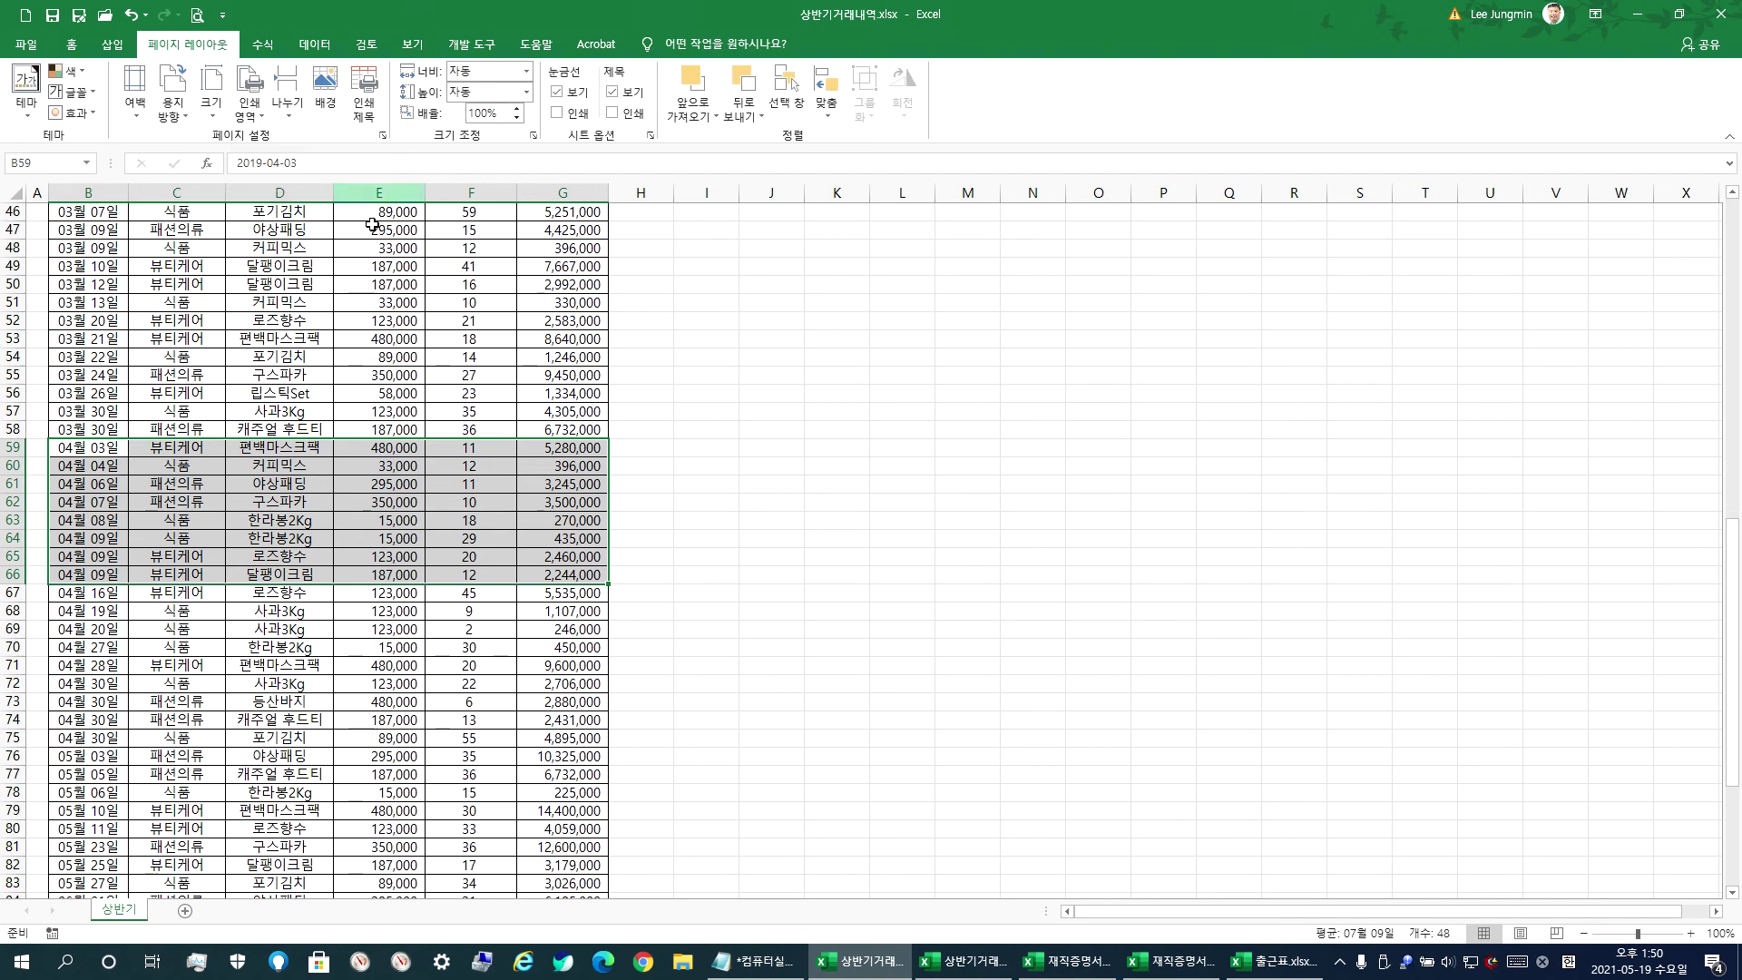
# - Page through the print preview to check how the two print ranges are output and return to the worksheet
pyautogui.click(200, 17)
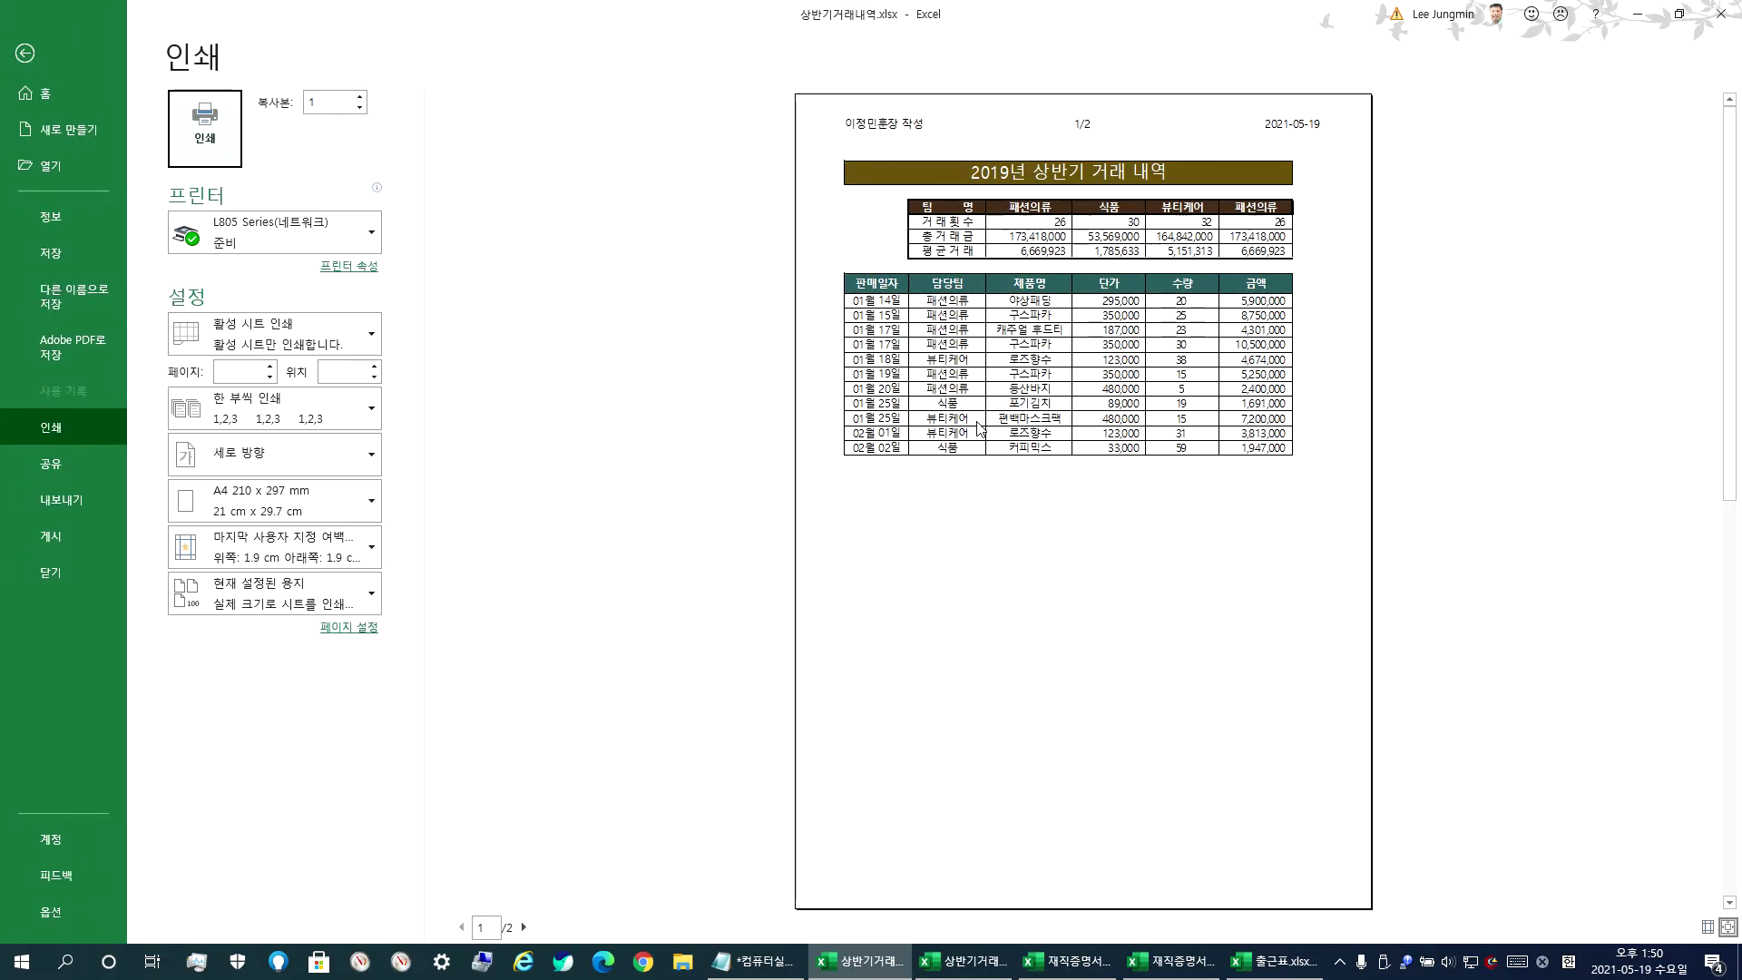
pyautogui.scroll(-1, 978, 427)
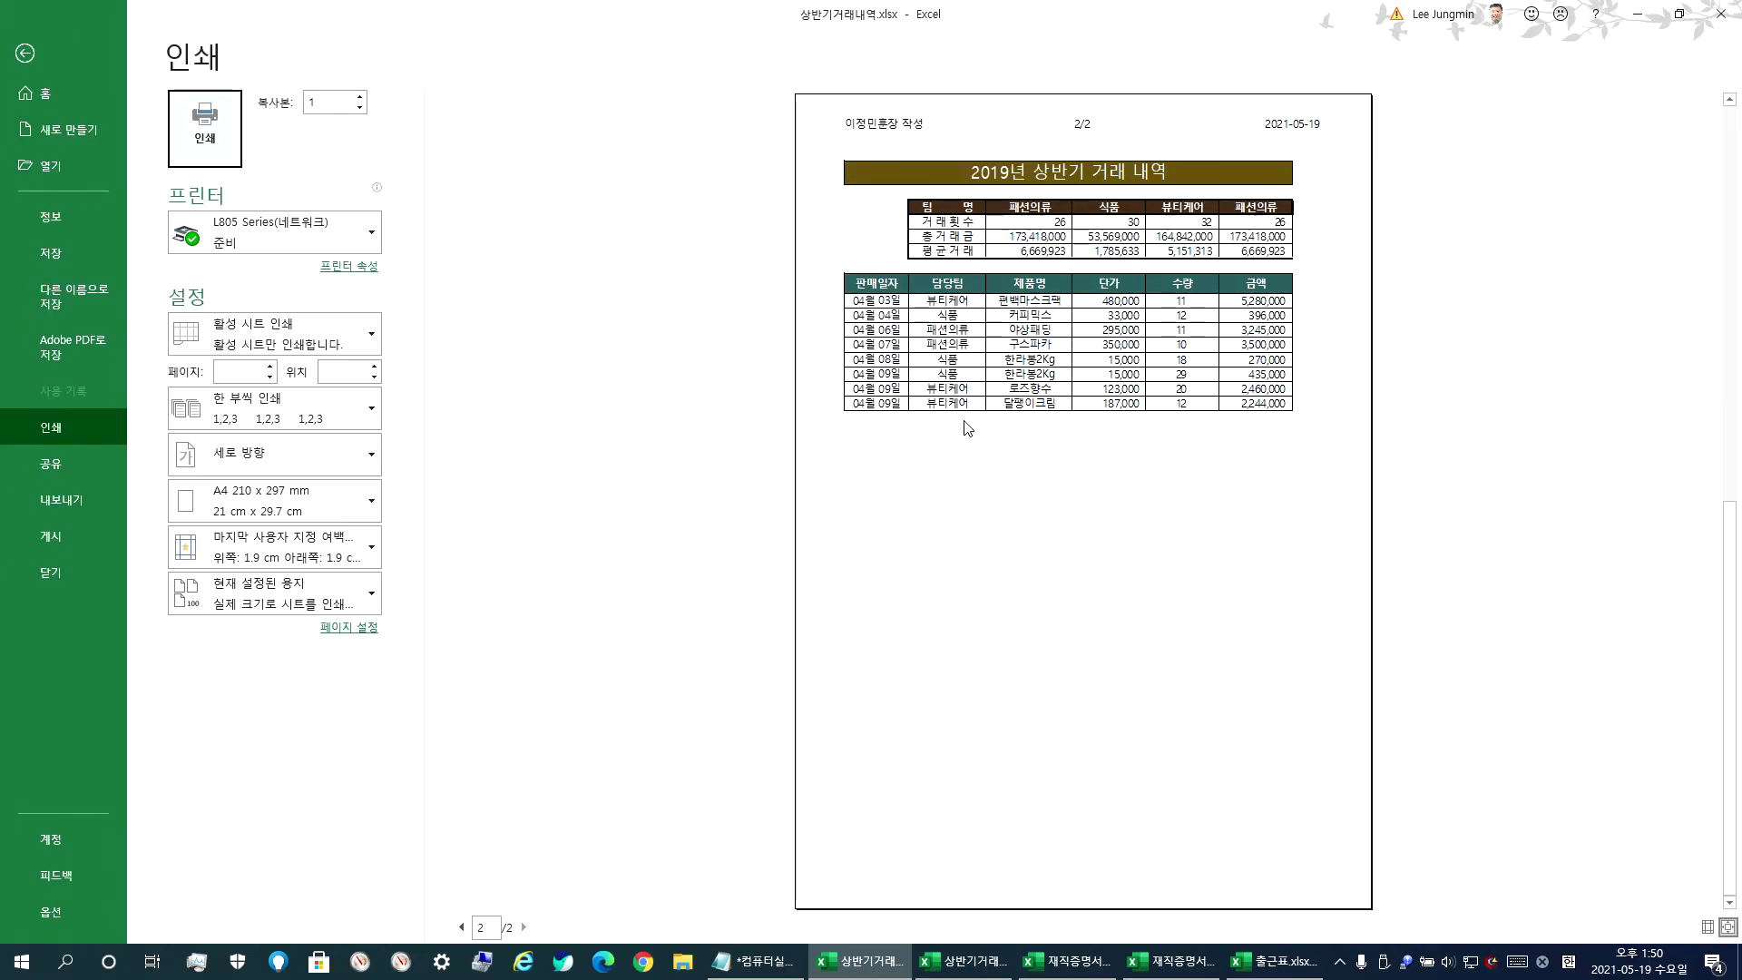
pyautogui.scroll(1, 967, 428)
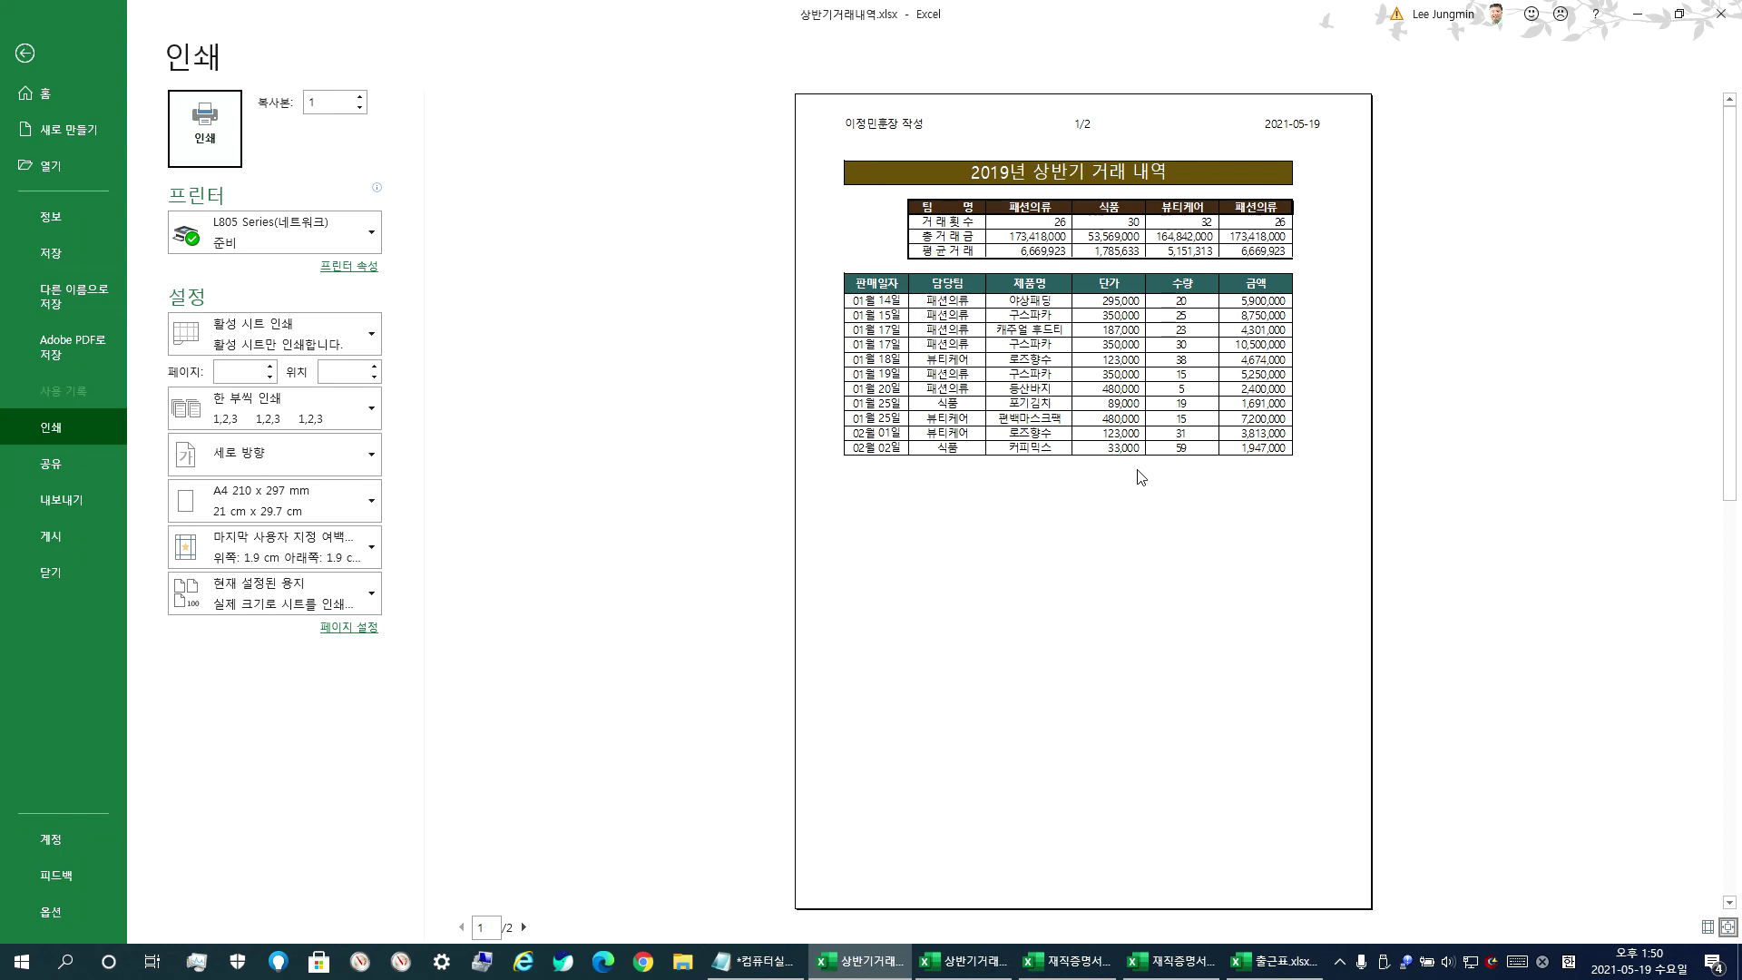
pyautogui.press('Escape')
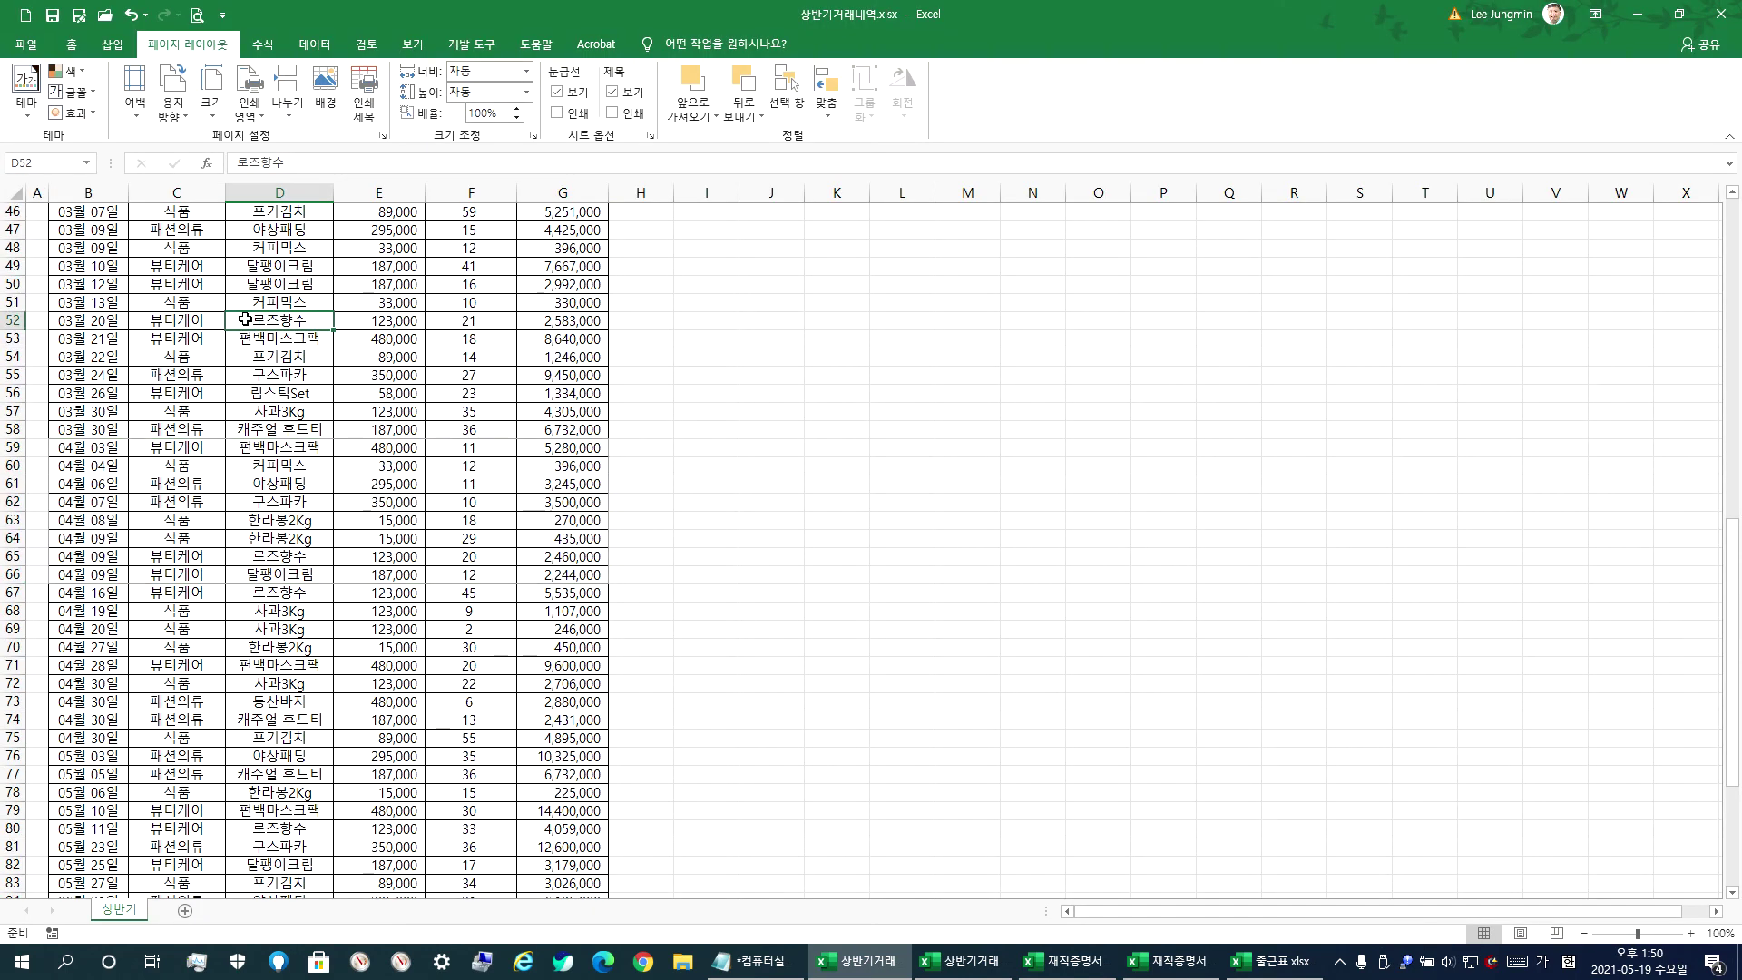
# - Clear the worksheet's print area
pyautogui.click(247, 114)
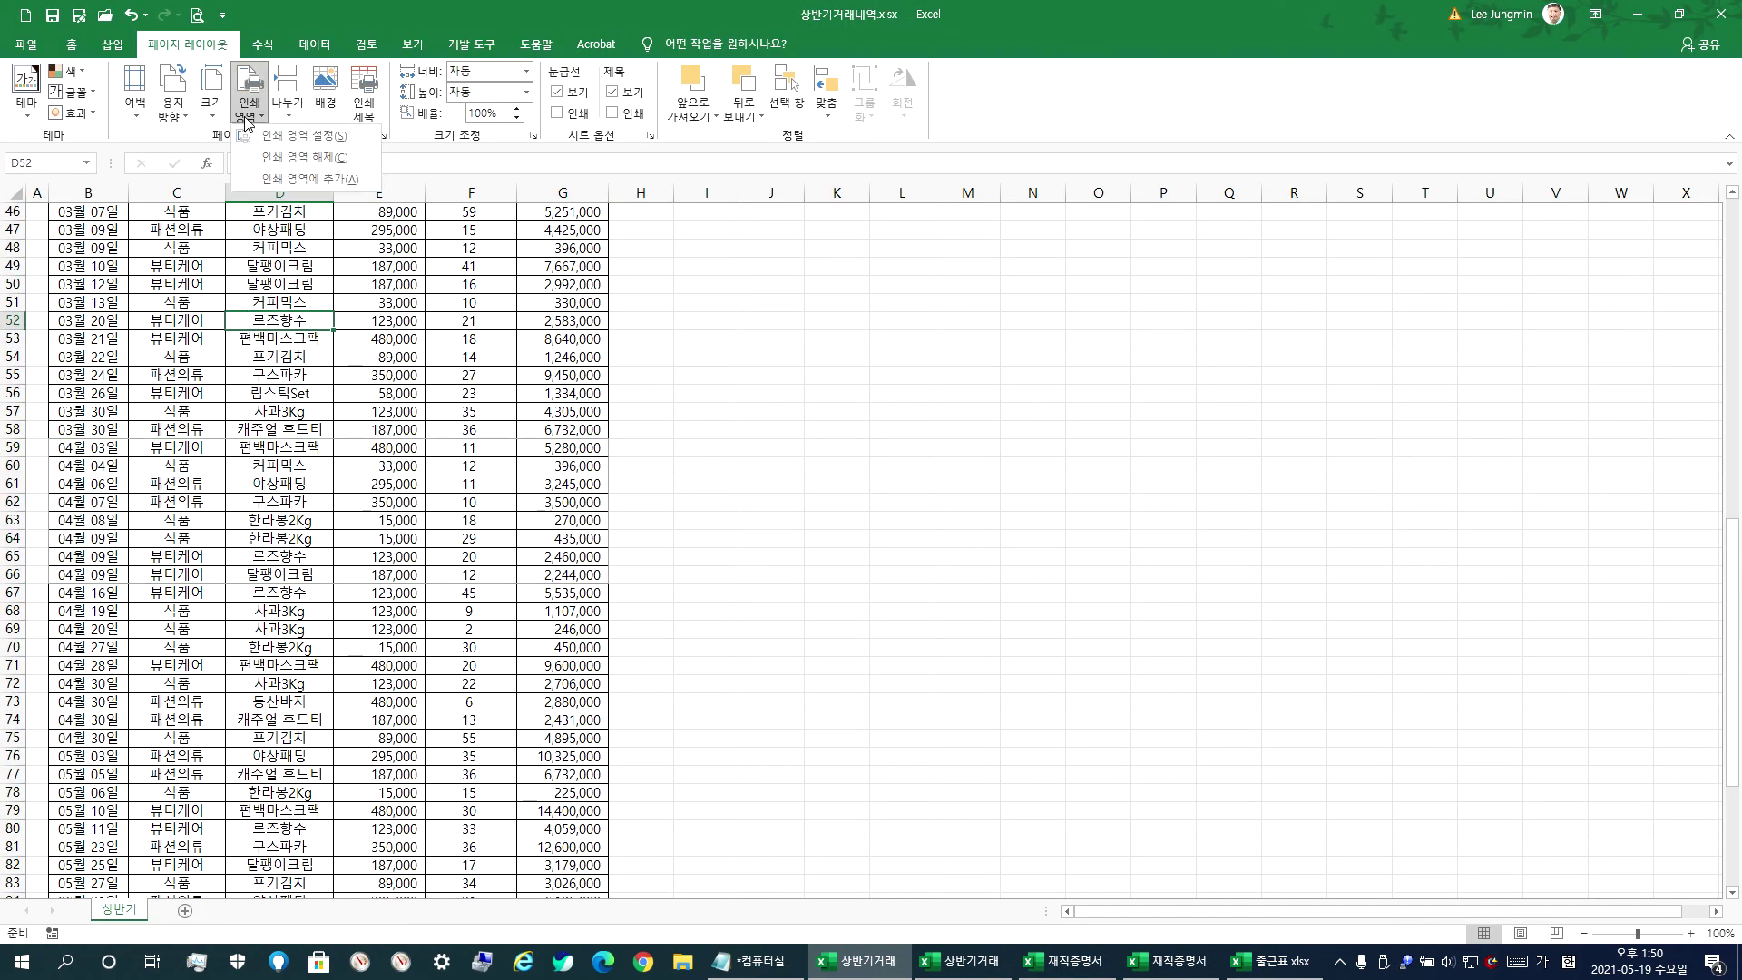
pyautogui.click(301, 158)
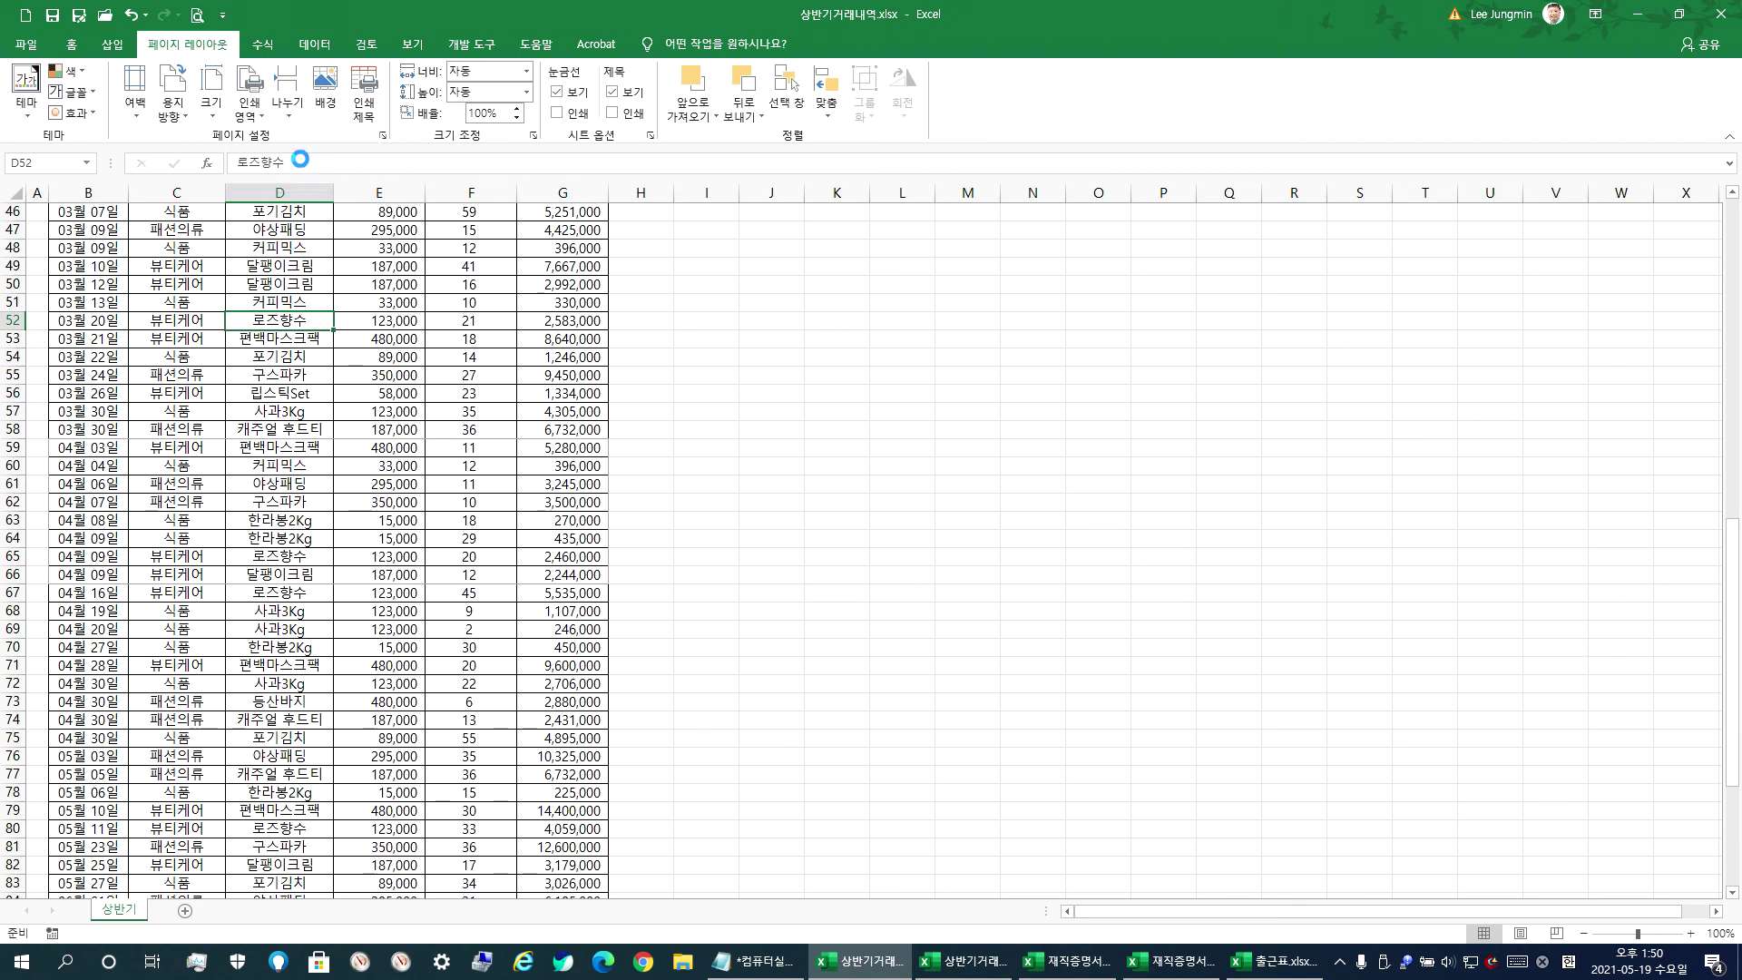
pyautogui.scroll(10, 243, 320)
pyautogui.scroll(5, 243, 320)
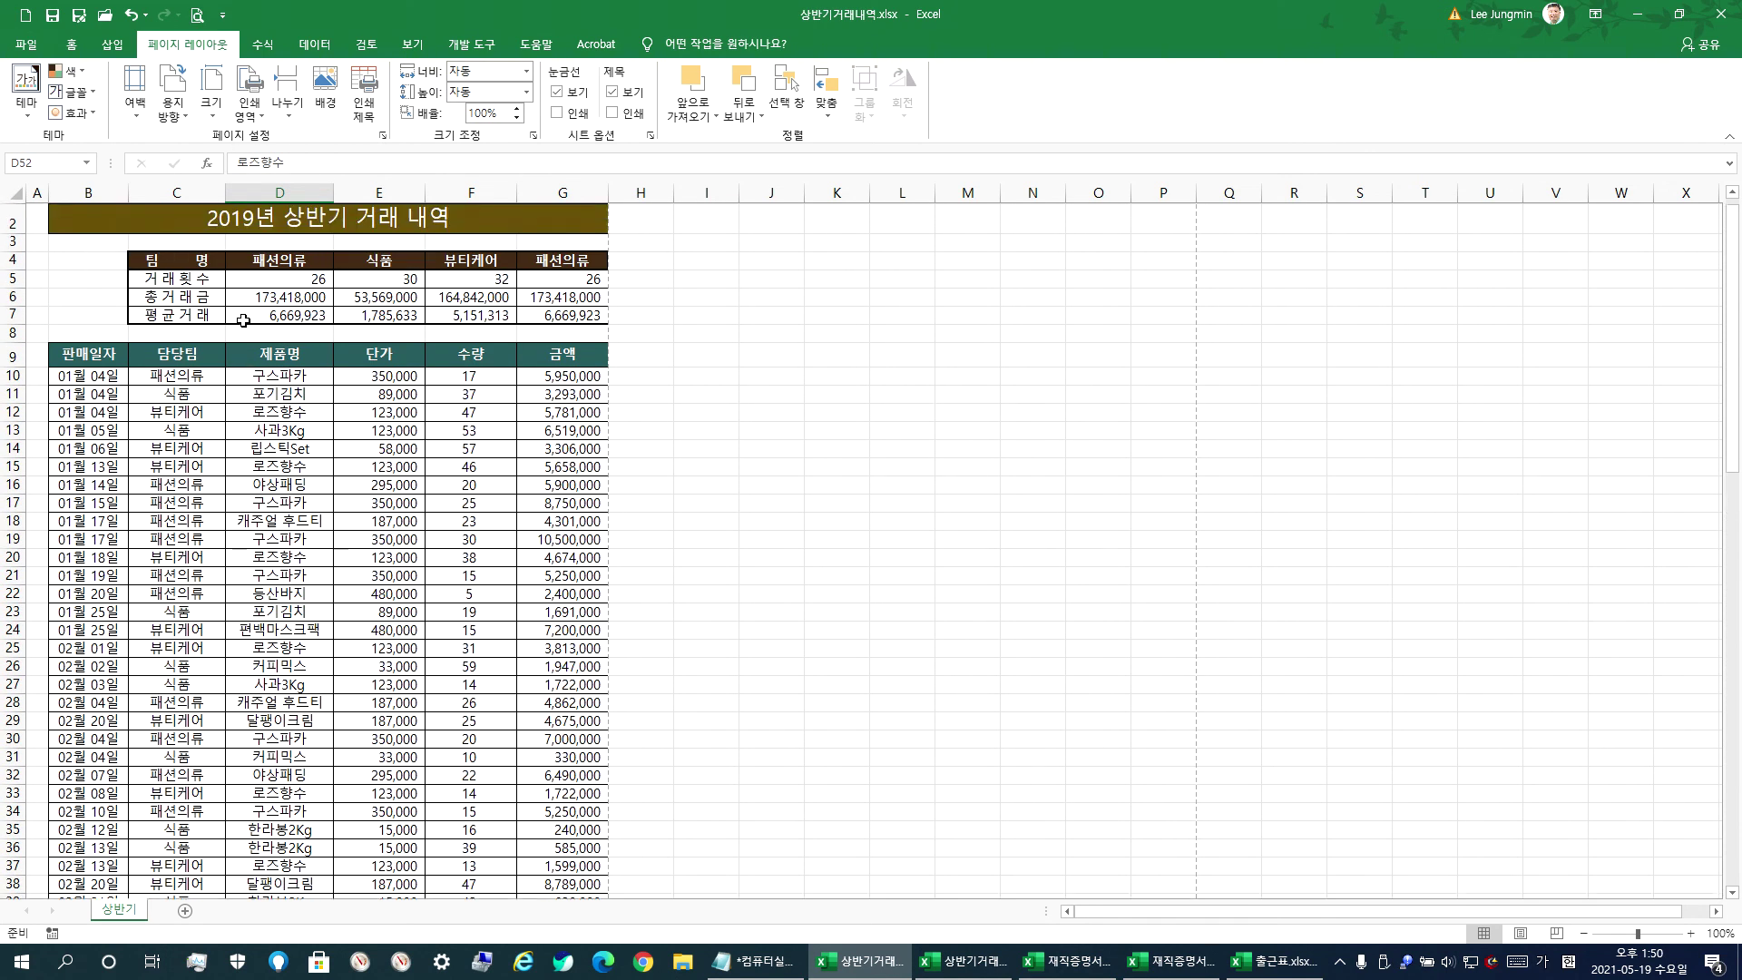
# - Hide rows 29 through 96 of the transaction table
pyautogui.moveTo(91, 394); pyautogui.dragTo(563, 719)
pyautogui.scroll(-4, 381, 717)
pyautogui.moveTo(62, 500); pyautogui.dragTo(560, 919)
pyautogui.moveTo(596, 697); pyautogui.dragTo(596, 697)
pyautogui.moveTo(8, 392); pyautogui.dragTo(33, 810)
pyautogui.rightClick(194, 464)
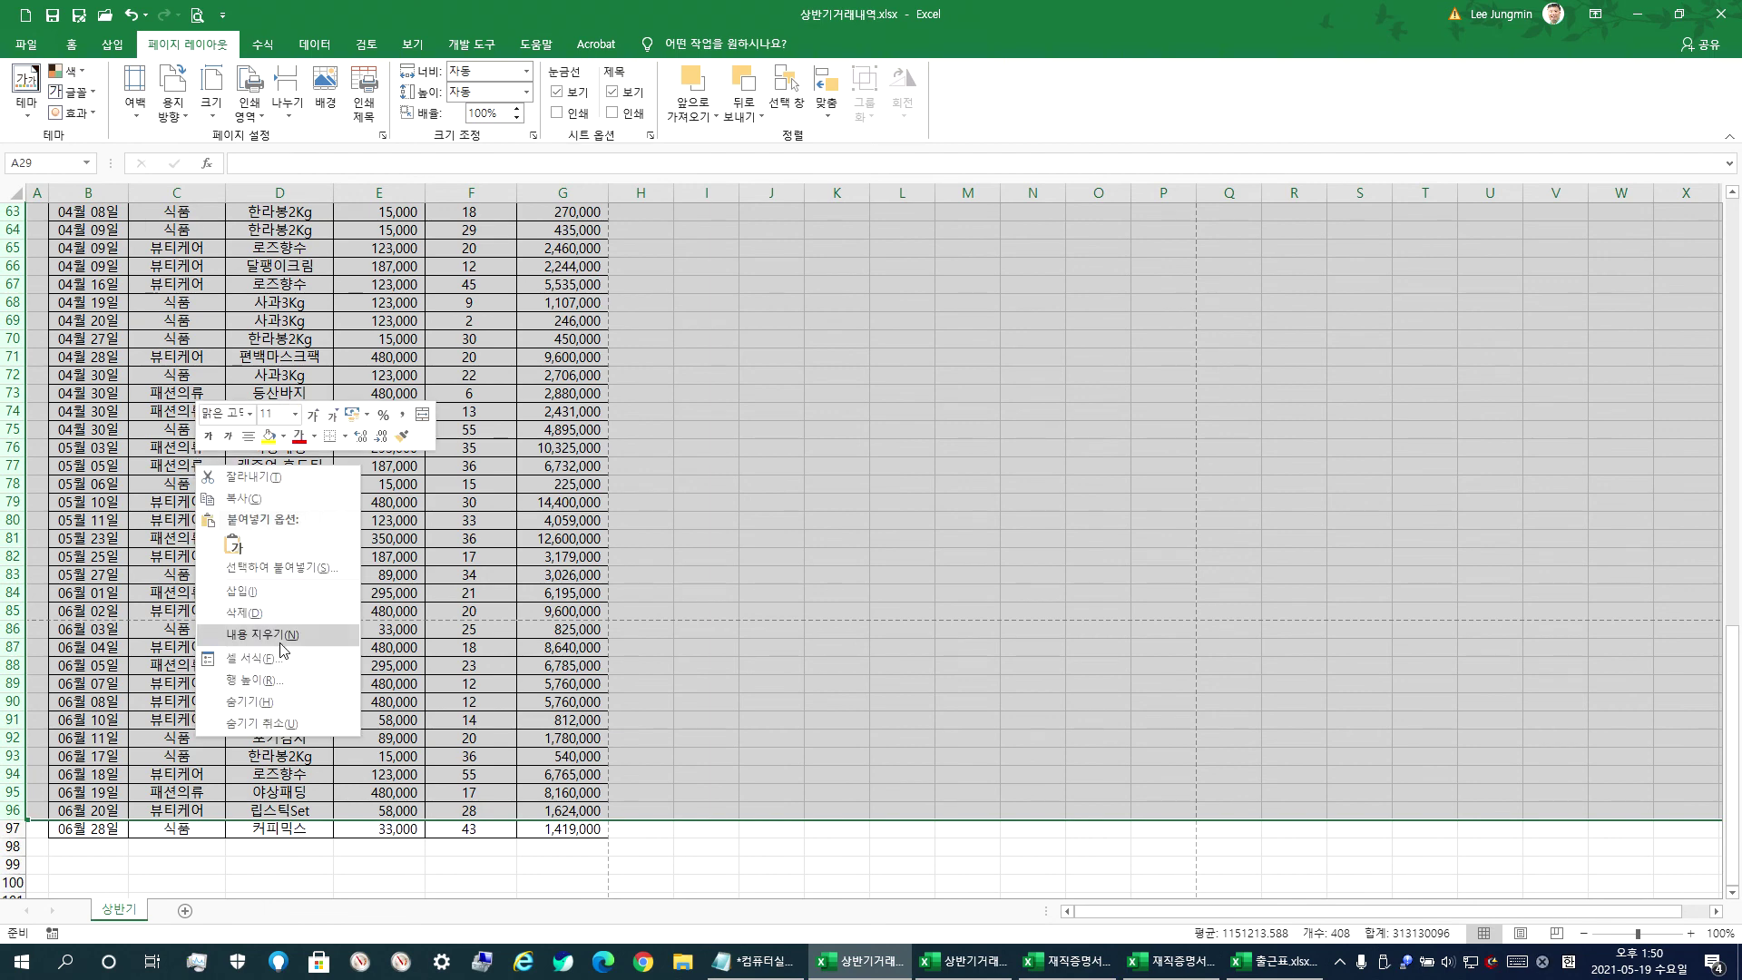
pyautogui.click(257, 703)
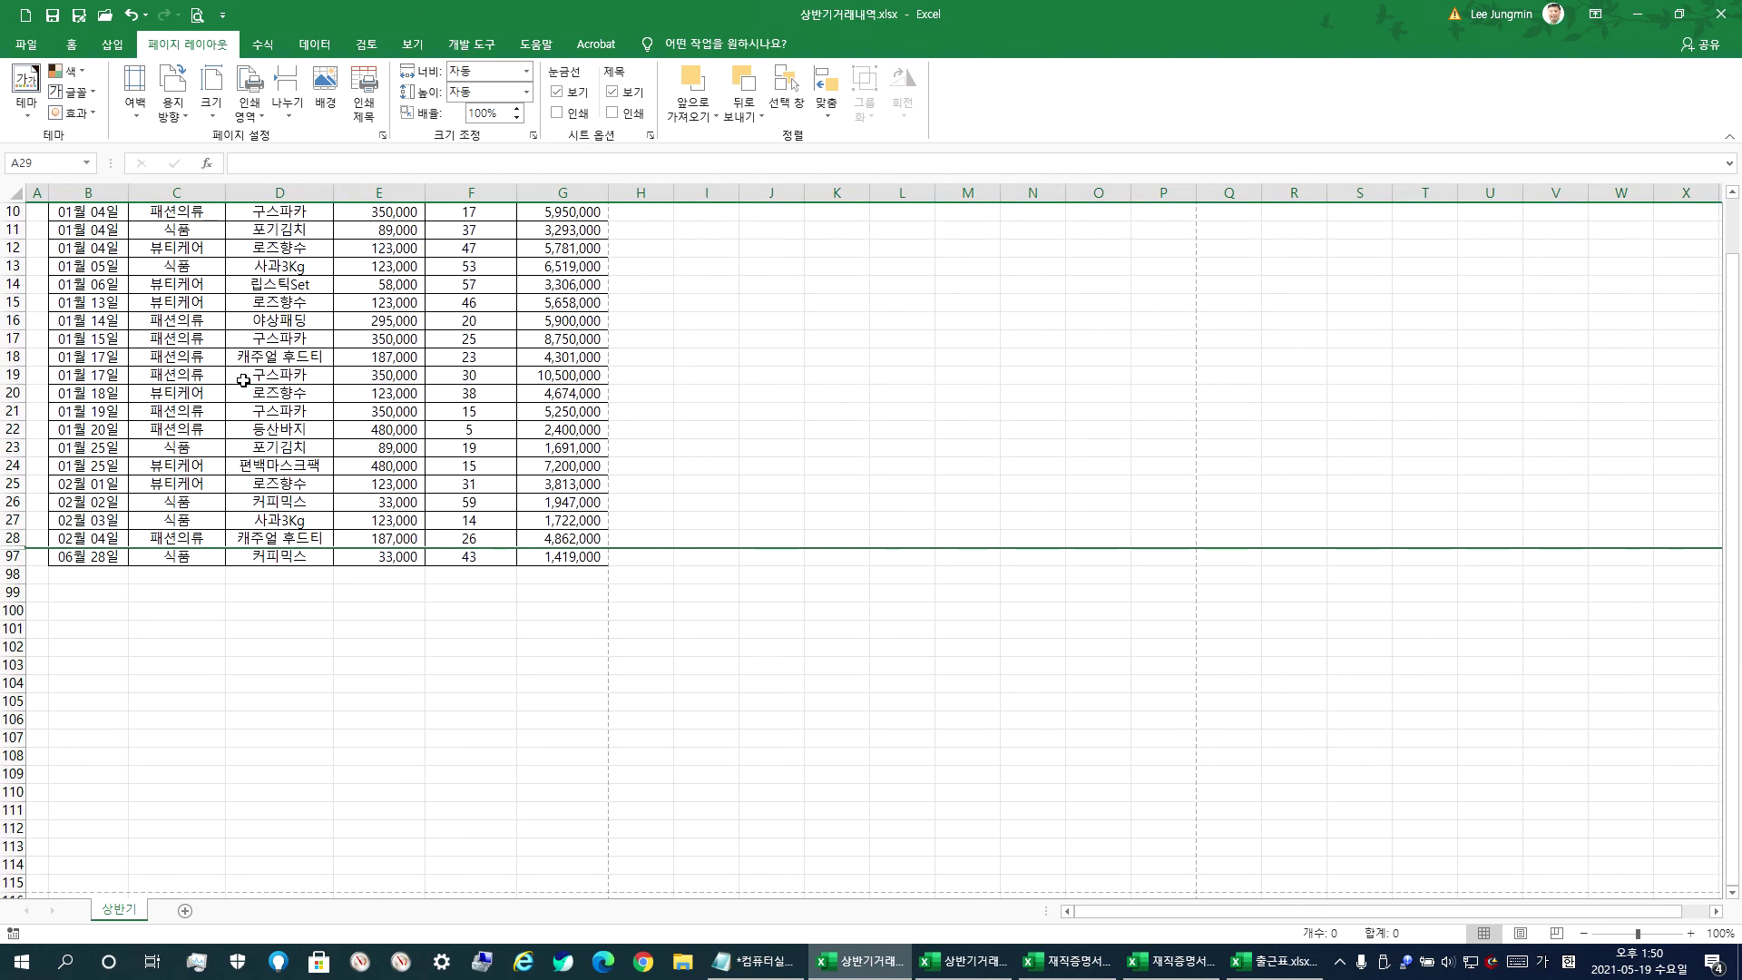
# - Check the printout with the hidden rows in the print preview and return to the top of the worksheet
pyautogui.click(197, 14)
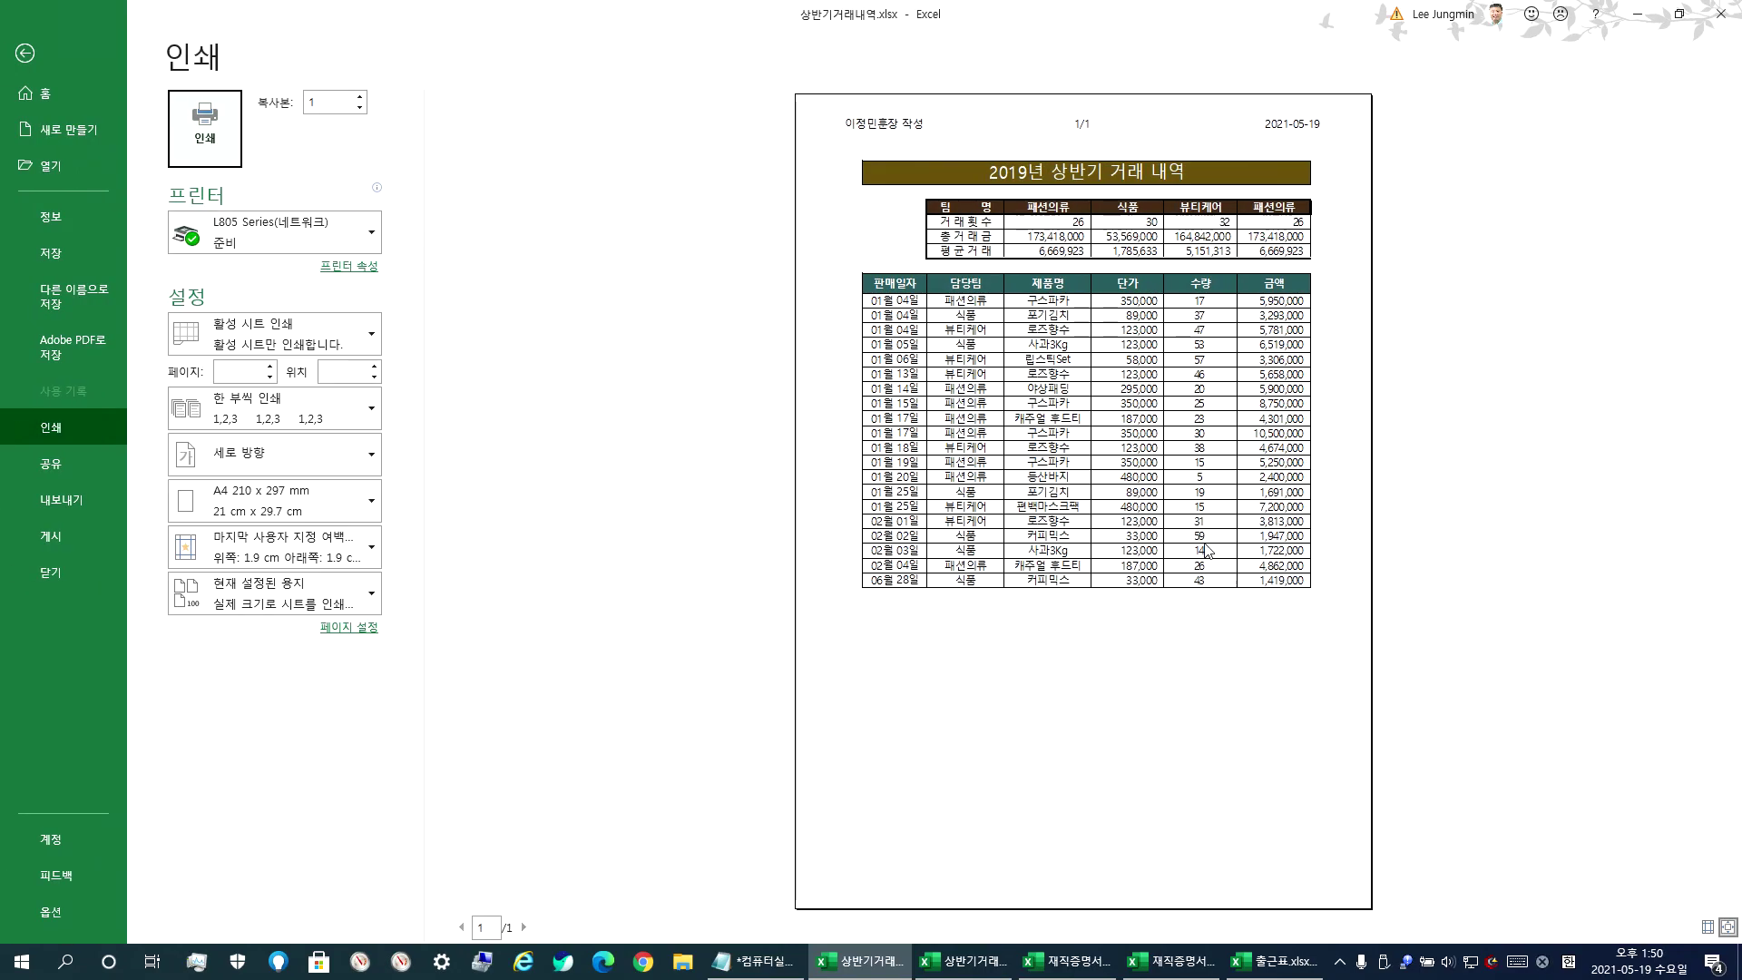
pyautogui.press('Escape')
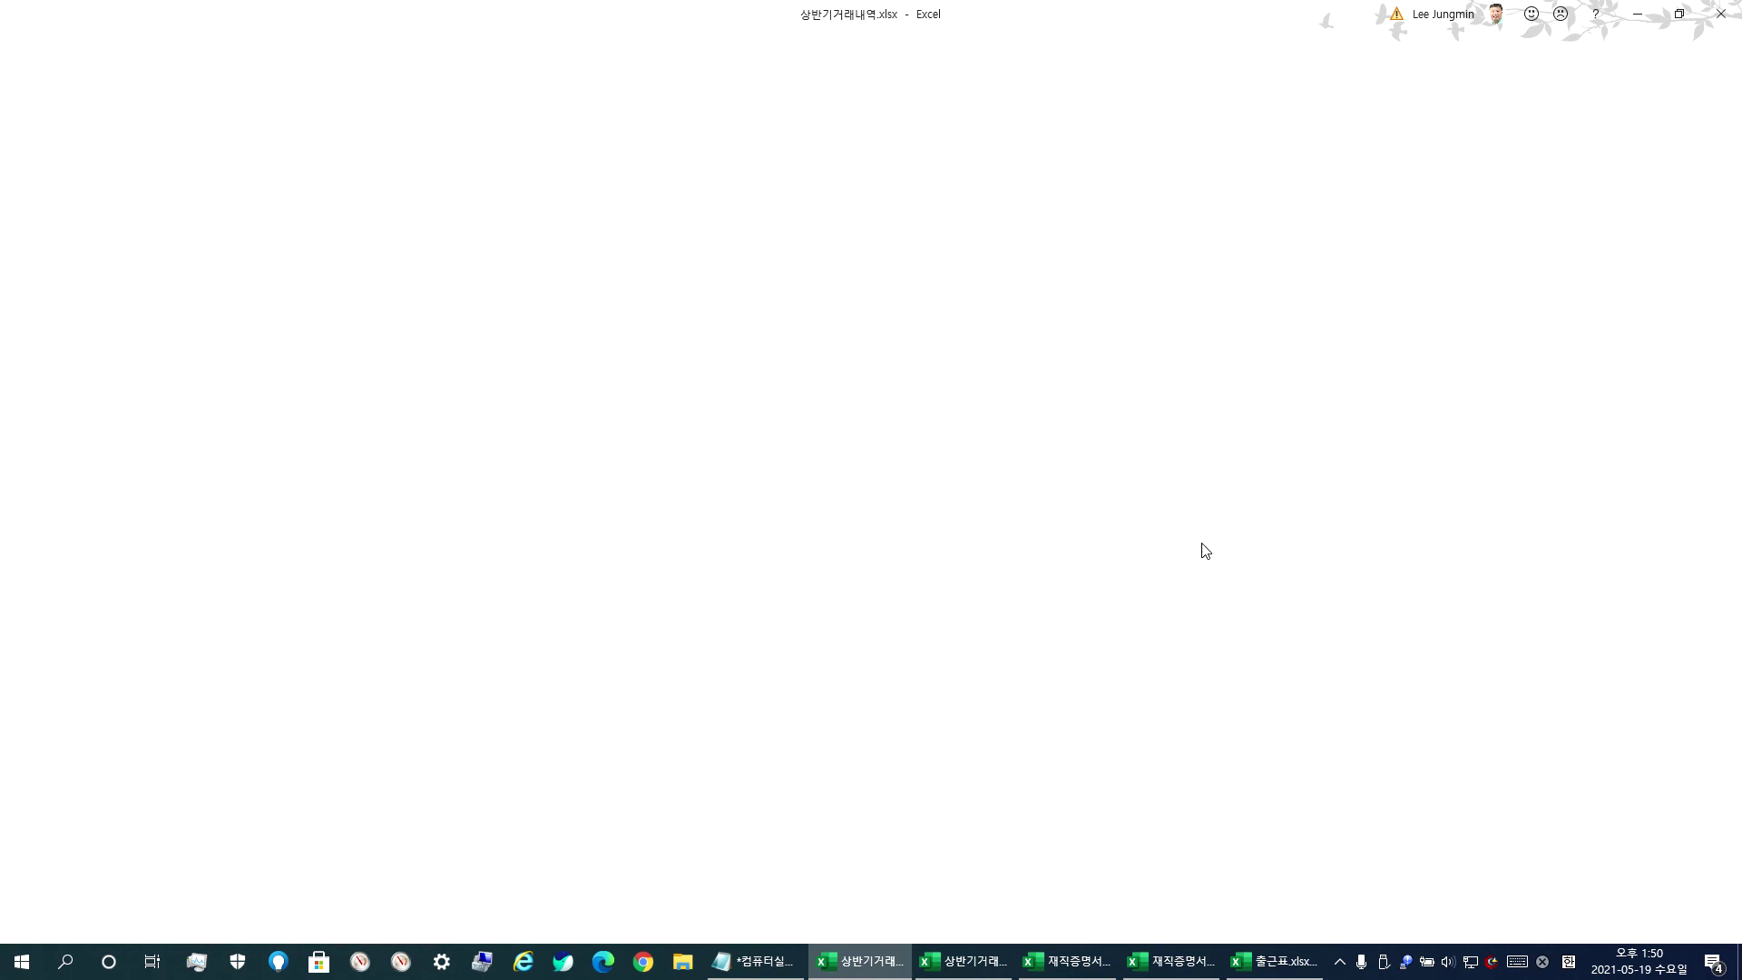
pyautogui.scroll(3, 128, 508)
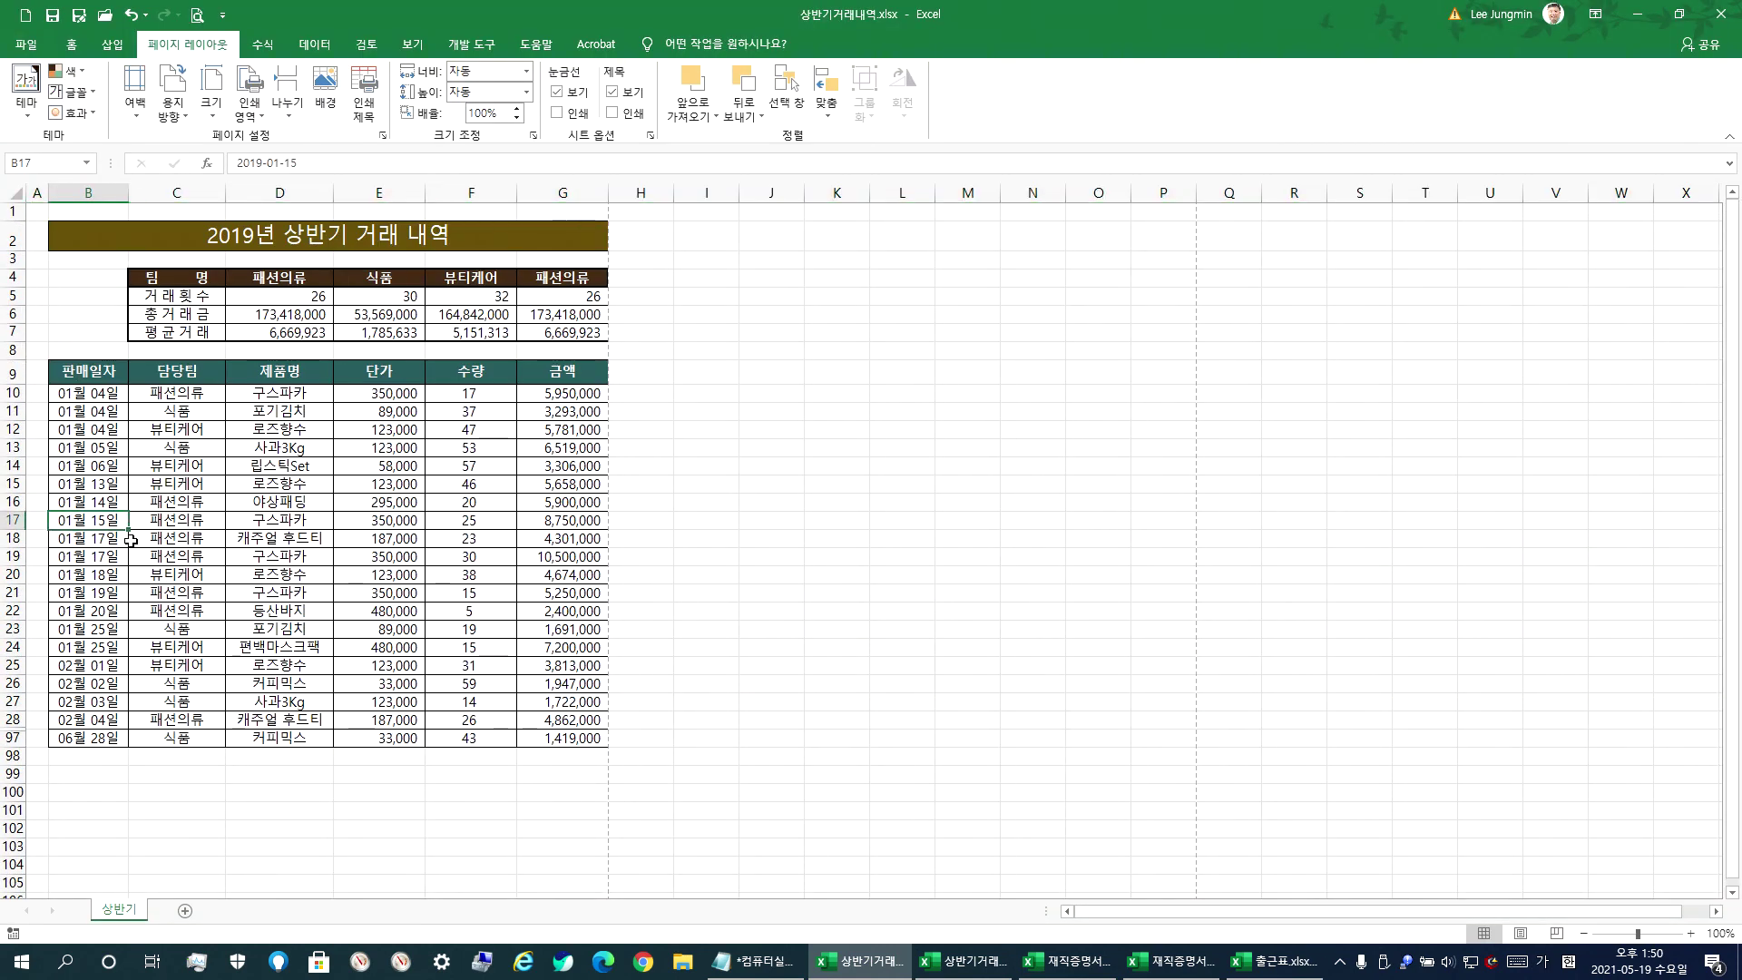
# - Unhide the hidden rows between rows 28 and 97
pyautogui.scroll(-3, 138, 530)
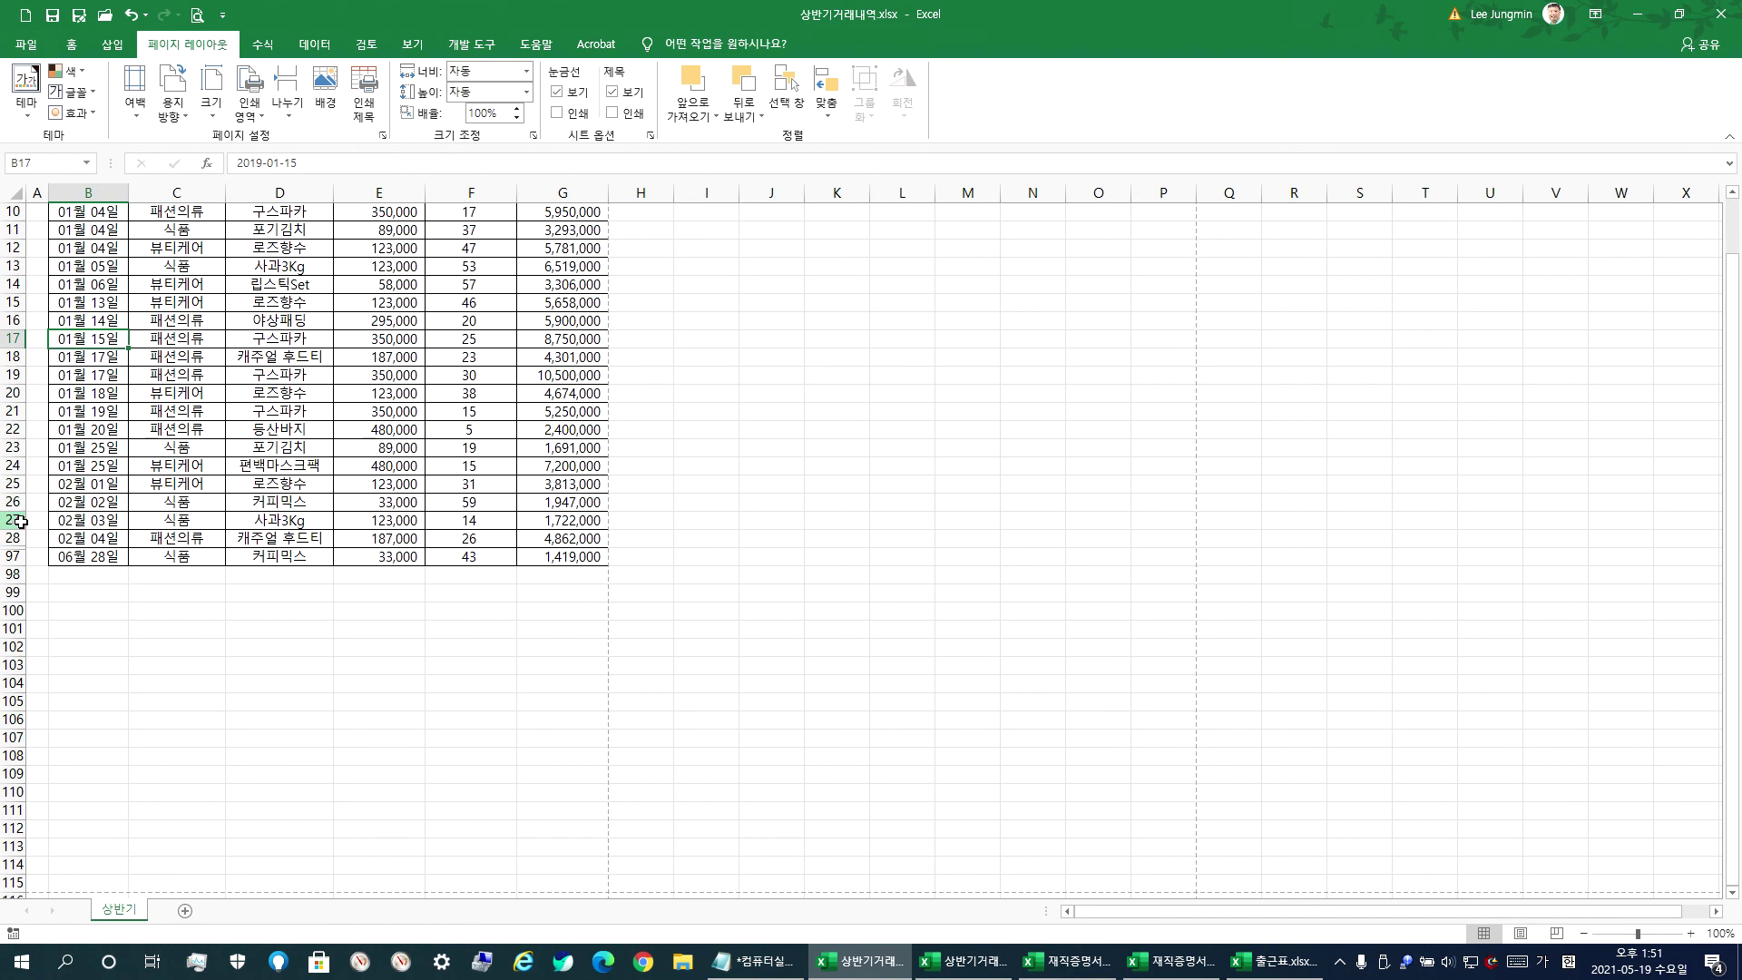
pyautogui.moveTo(13, 519); pyautogui.dragTo(15, 626)
pyautogui.moveTo(88, 538); pyautogui.dragTo(621, 835)
pyautogui.moveTo(707, 574); pyautogui.dragTo(737, 683)
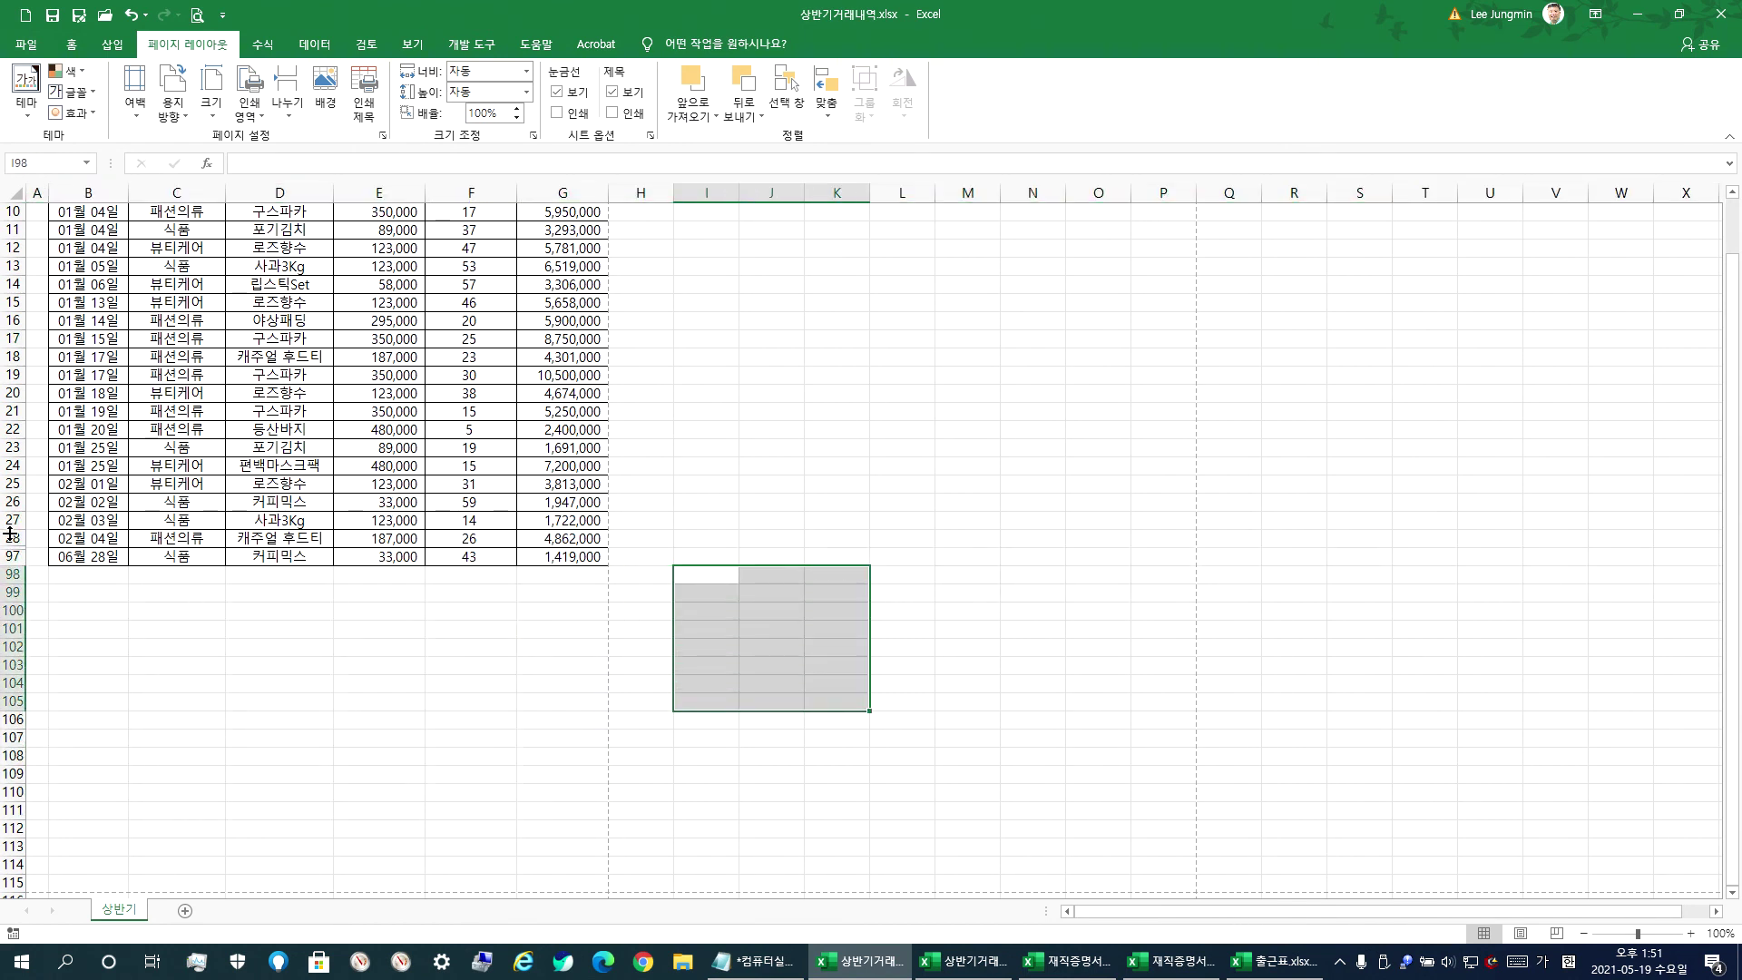
pyautogui.moveTo(14, 538); pyautogui.dragTo(3, 622)
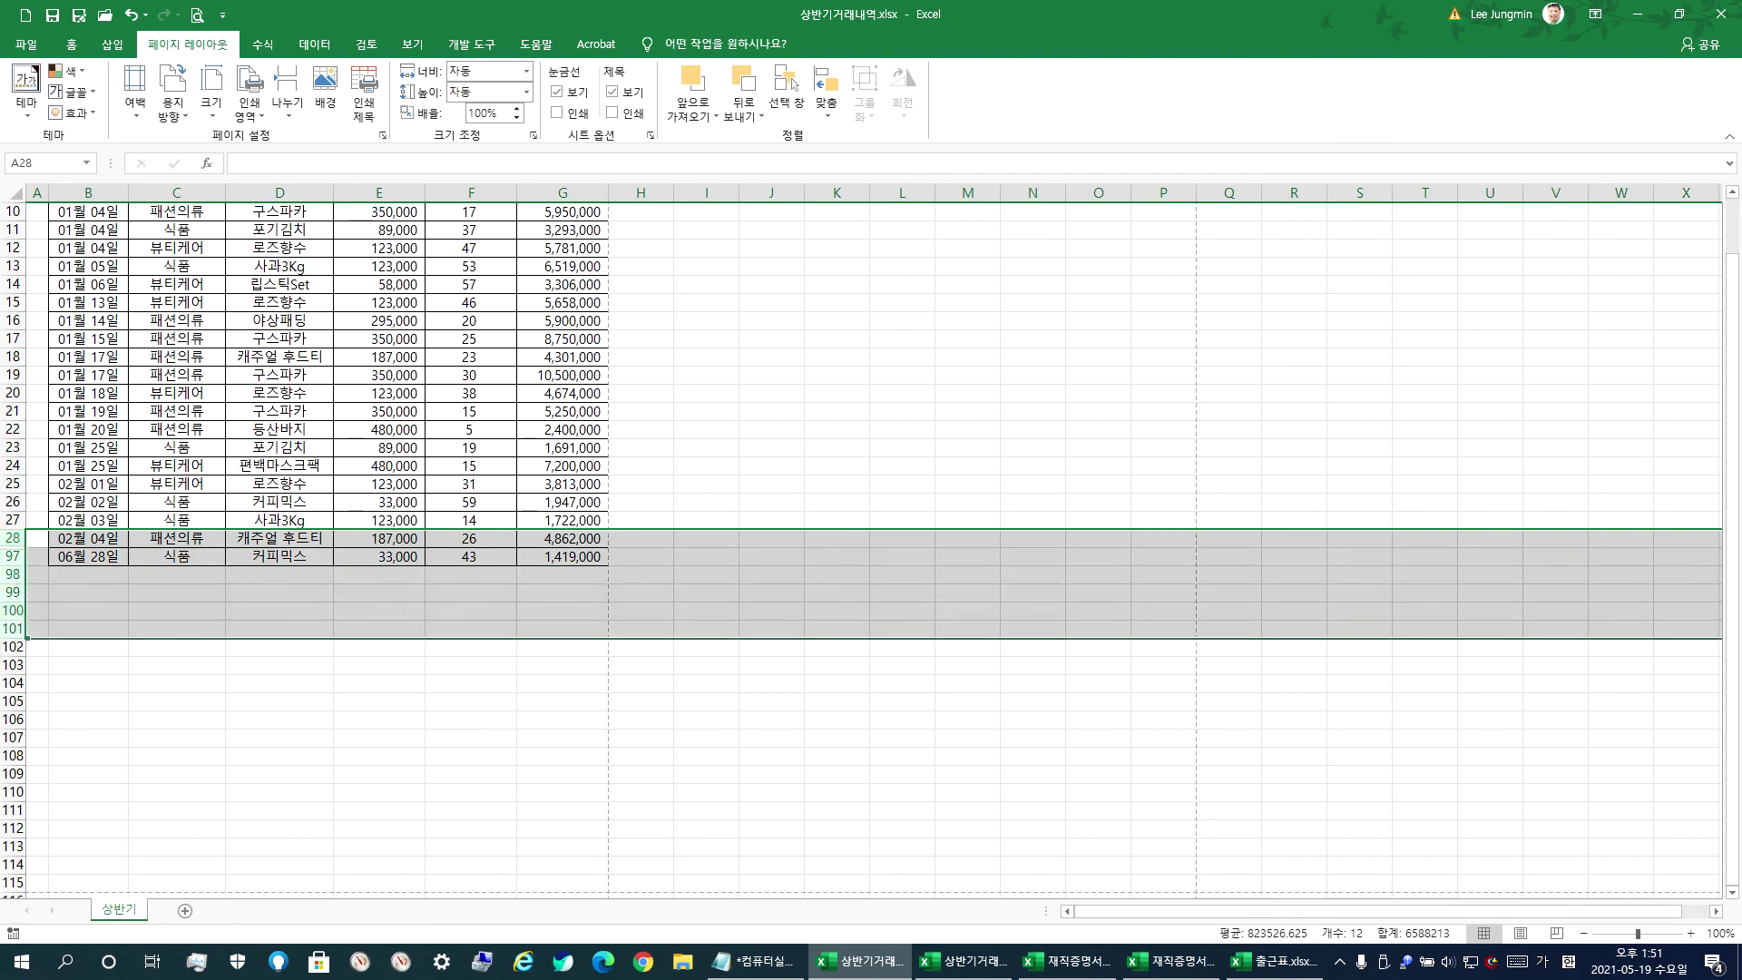
pyautogui.hotkey('ctrl', 'shift', '9')
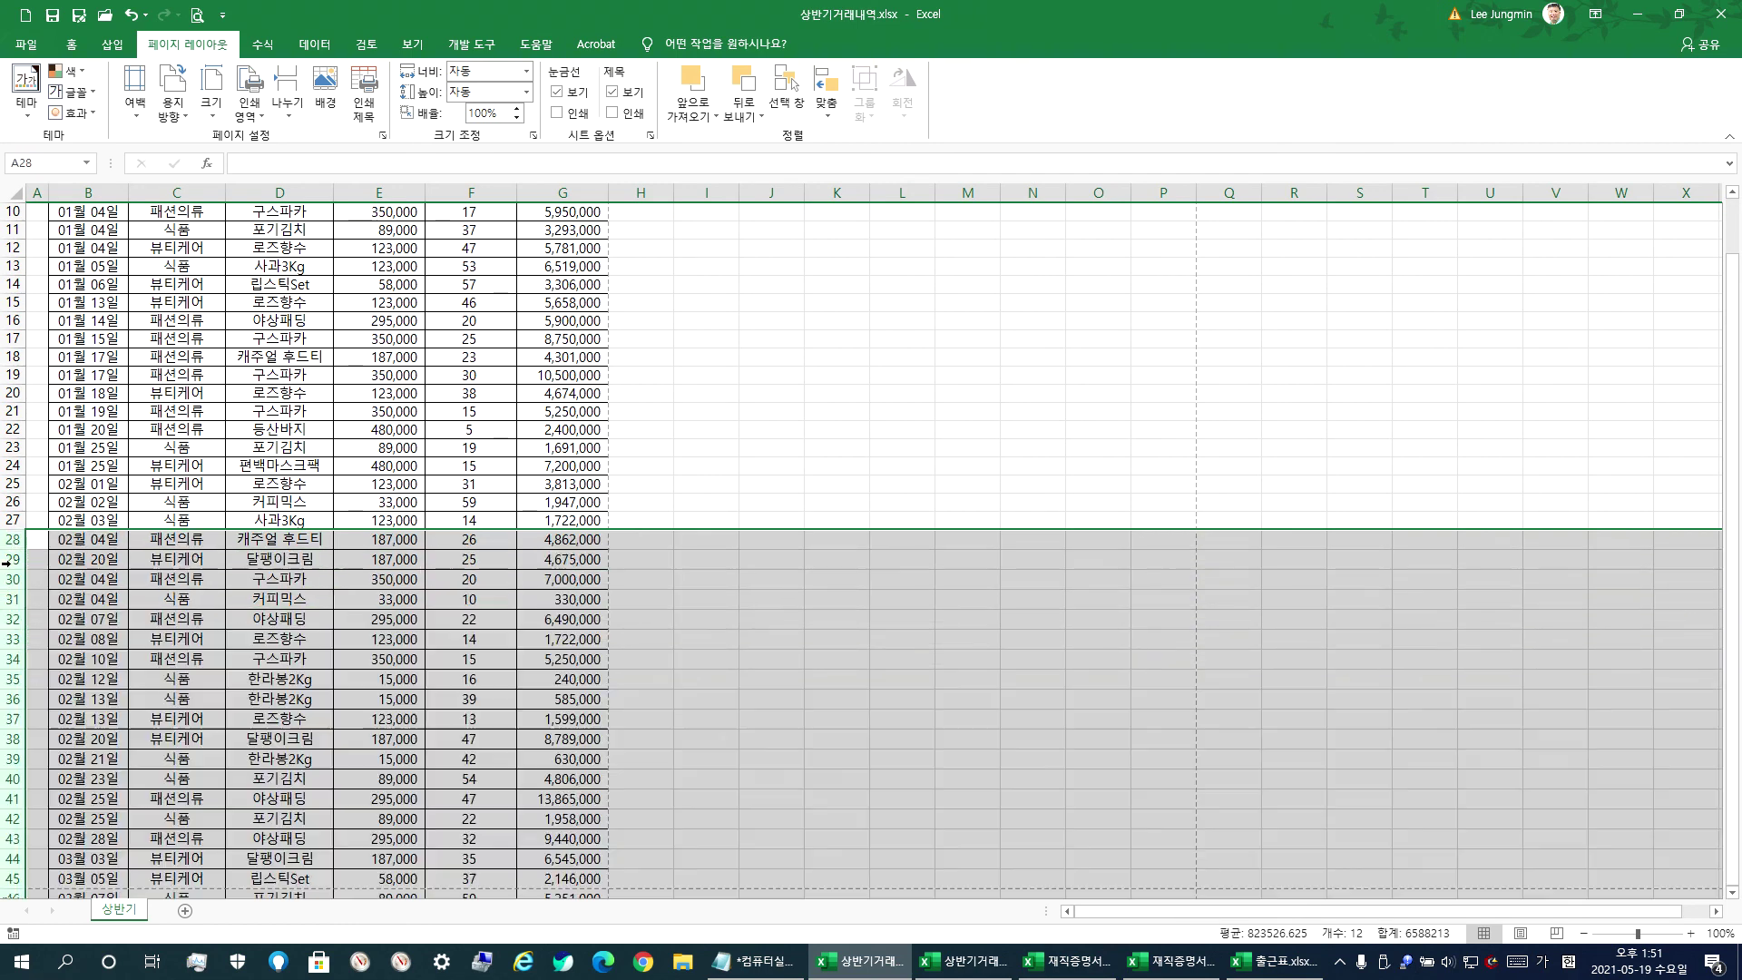
pyautogui.click(95, 484)
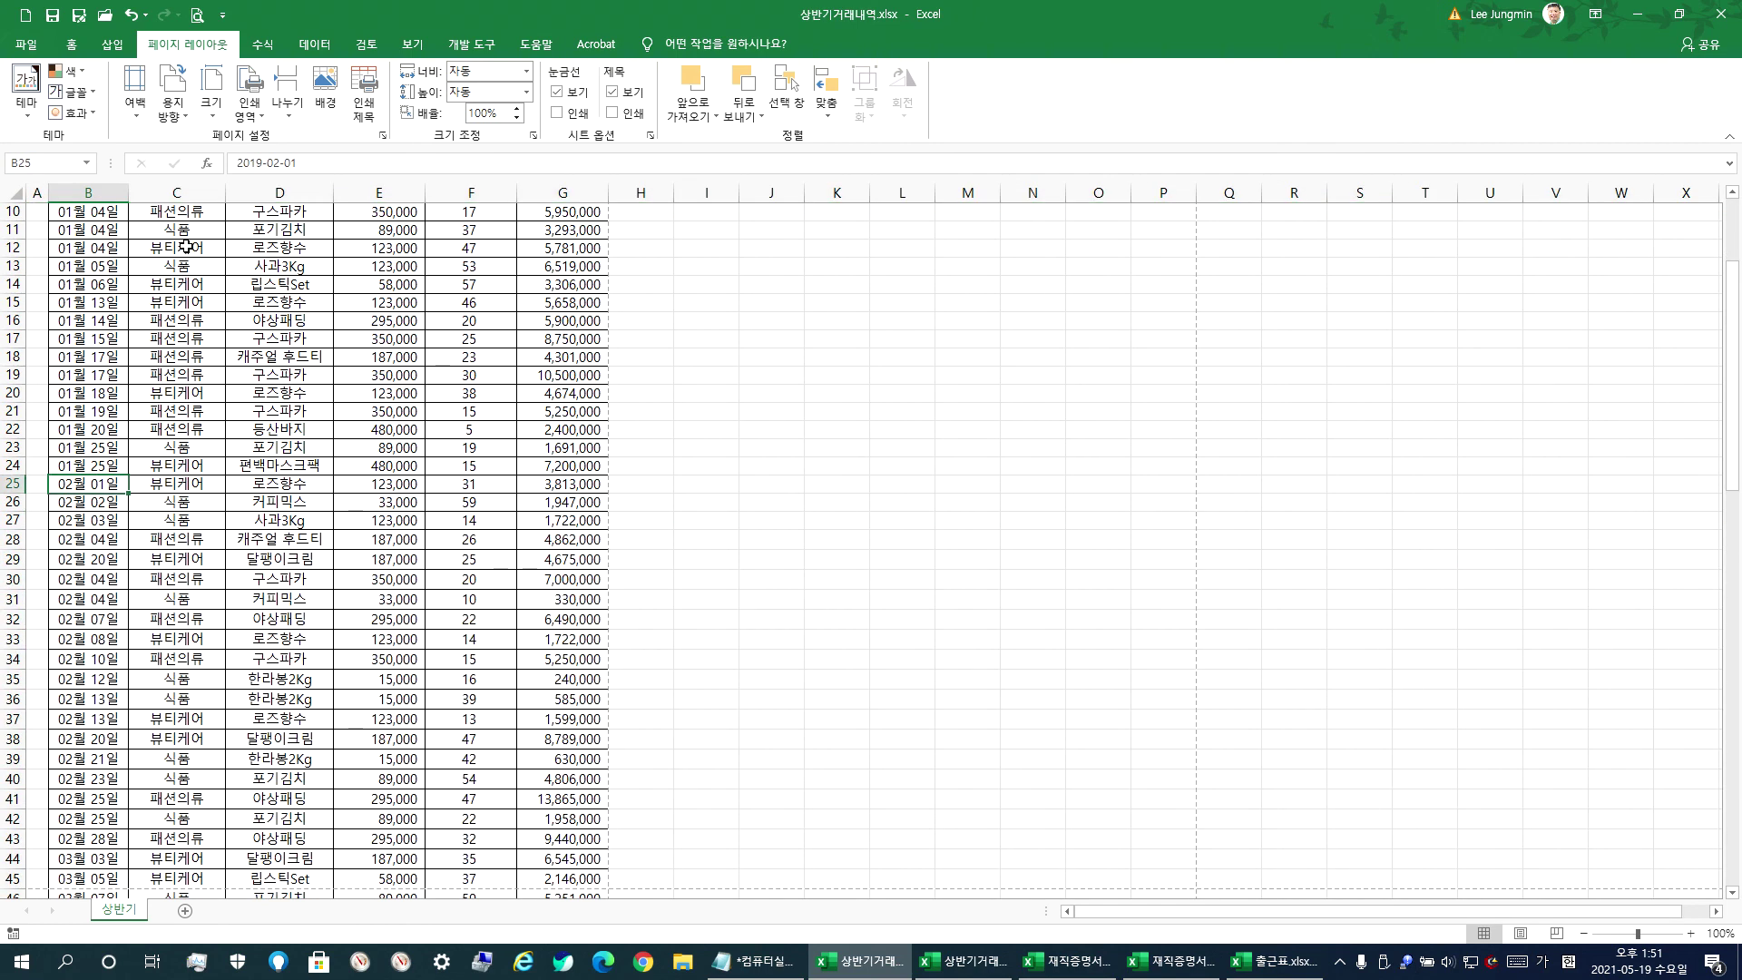
# - Page through the print preview of the full transaction table and return to the worksheet
pyautogui.click(198, 12)
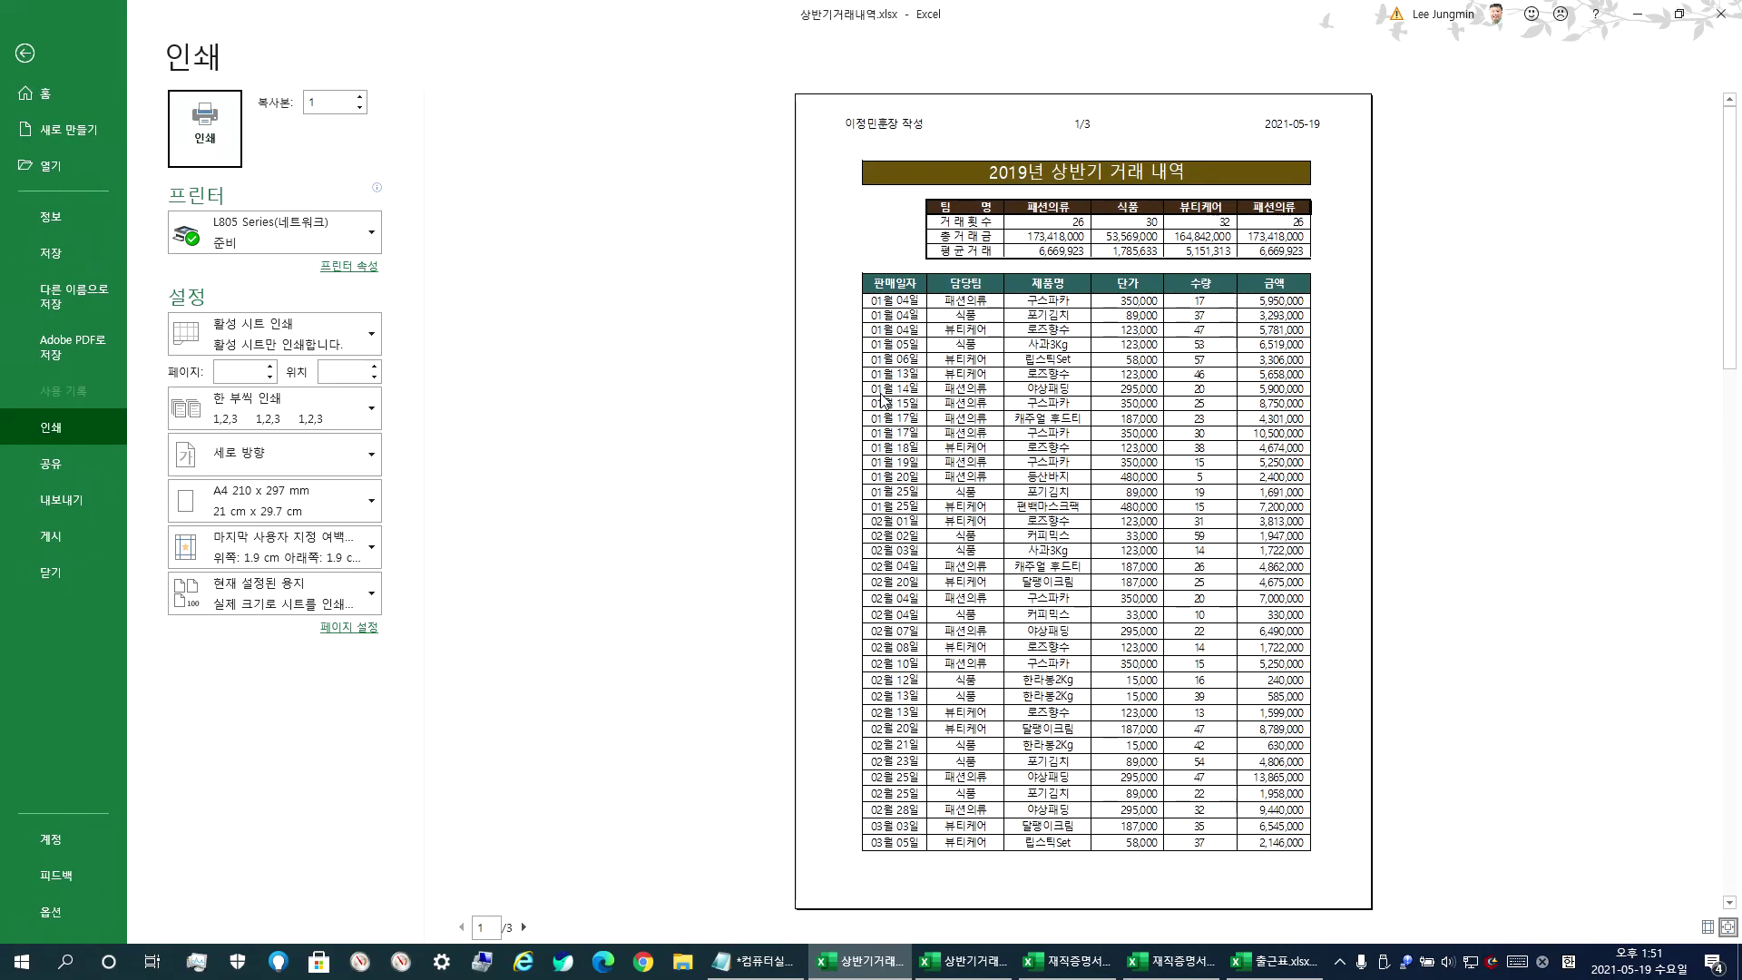
pyautogui.scroll(-1, 878, 442)
pyautogui.scroll(1, 862, 497)
pyautogui.press('Escape')
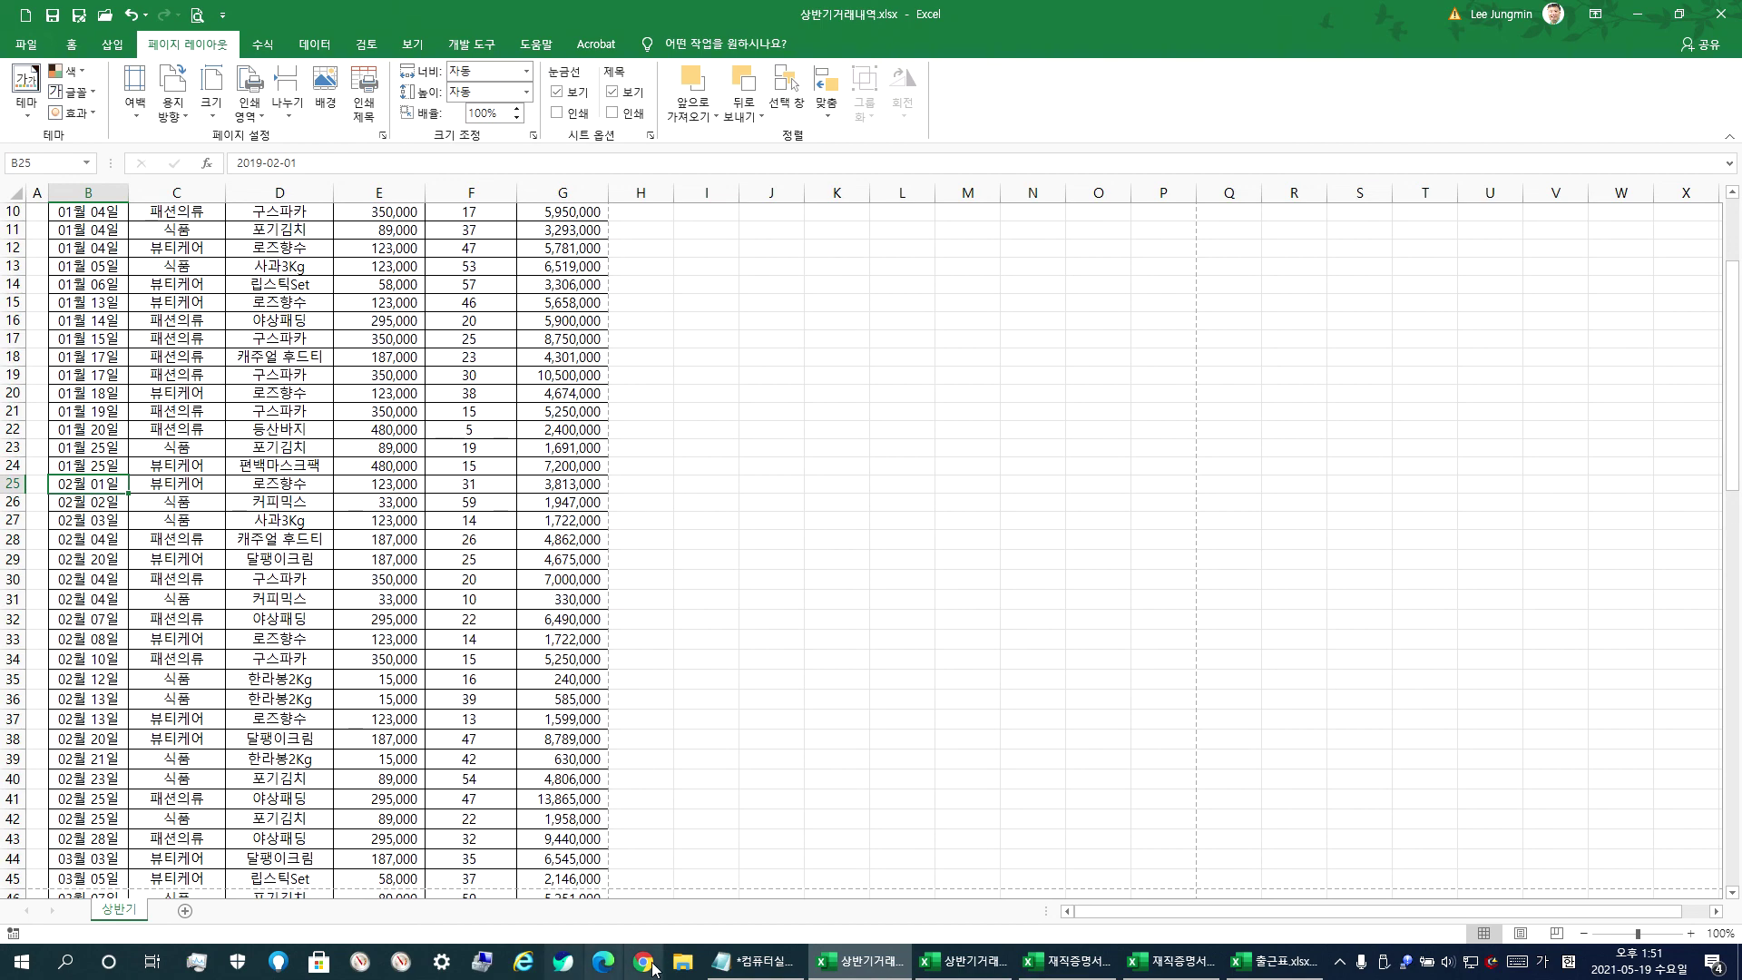
# - Switch to Notepad and review the day 14 lecture notes, from the conditional formatting rules through operators to the cell reference types
pyautogui.click(758, 961)
pyautogui.scroll(10, 346, 366)
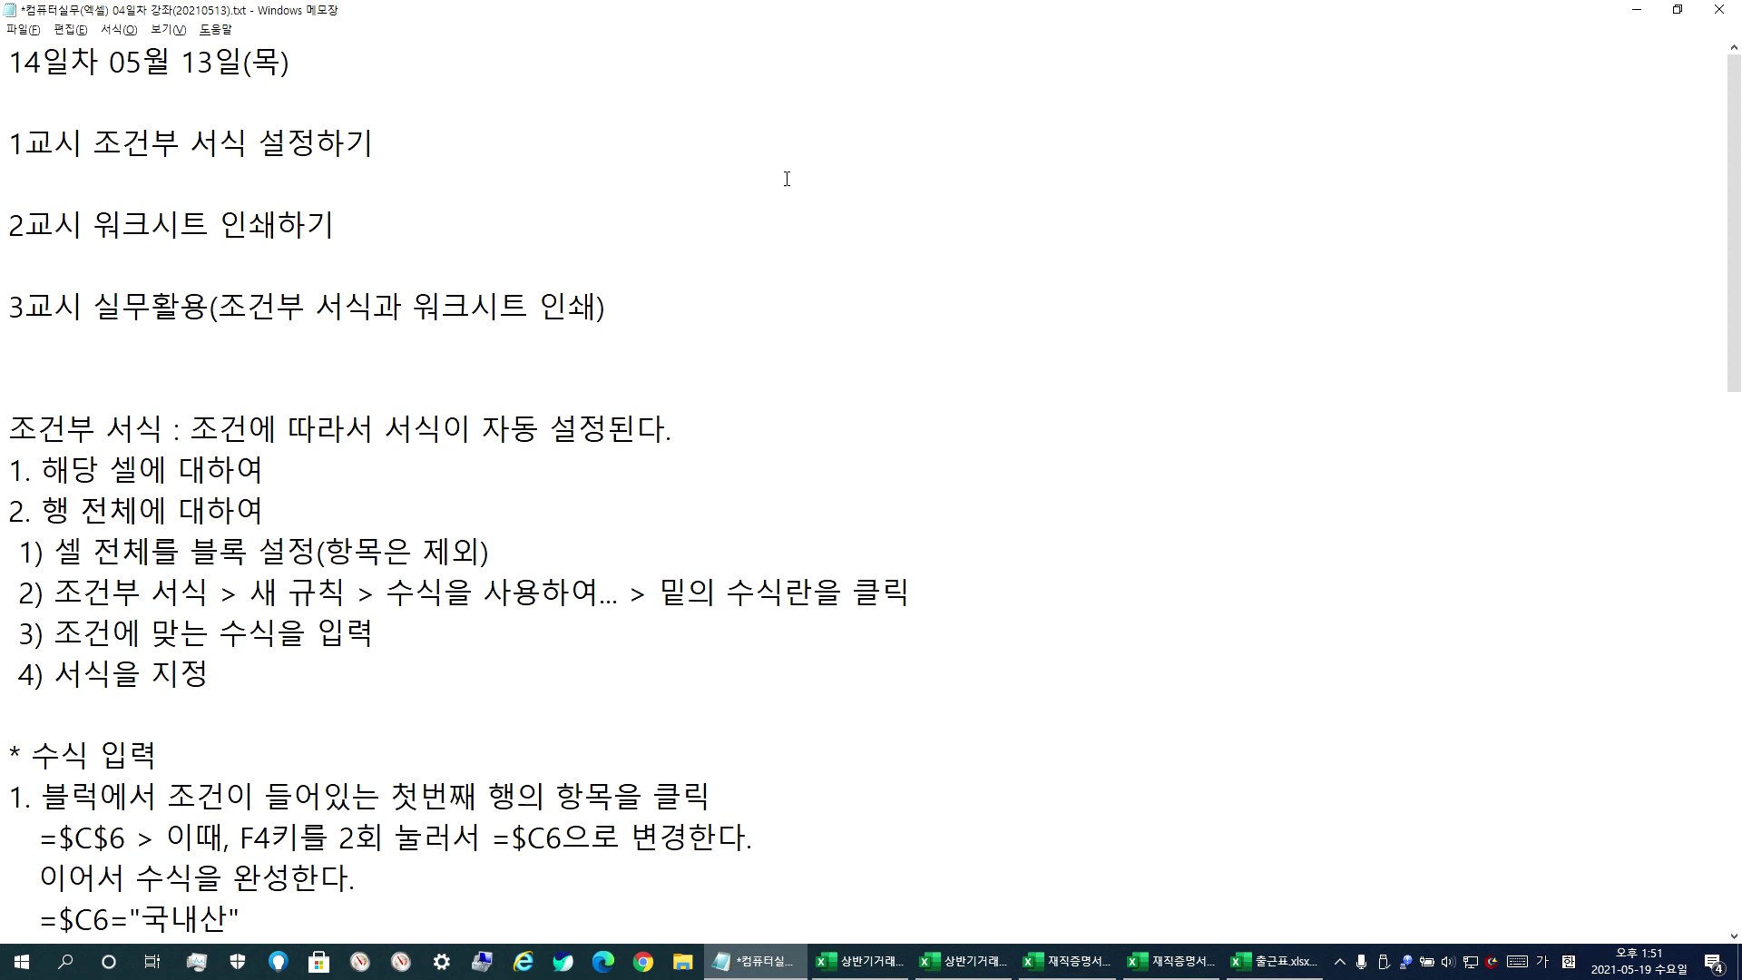
pyautogui.click(398, 383)
pyautogui.scroll(-6, 472, 472)
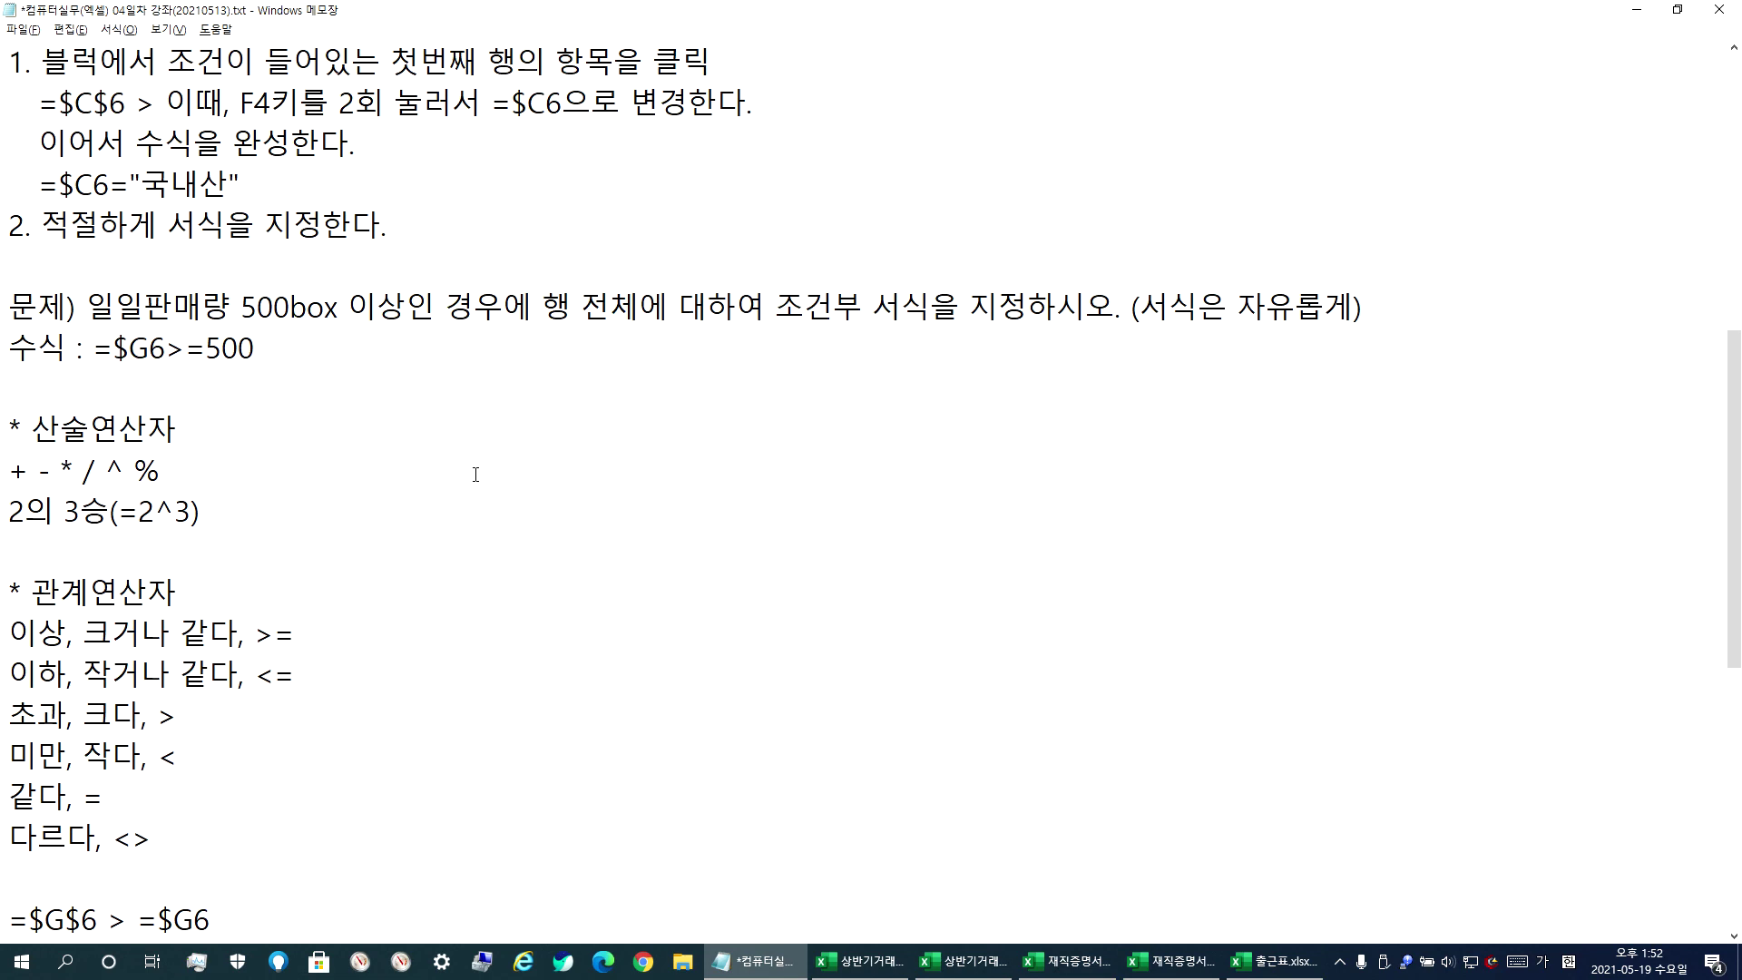
pyautogui.scroll(-2, 475, 473)
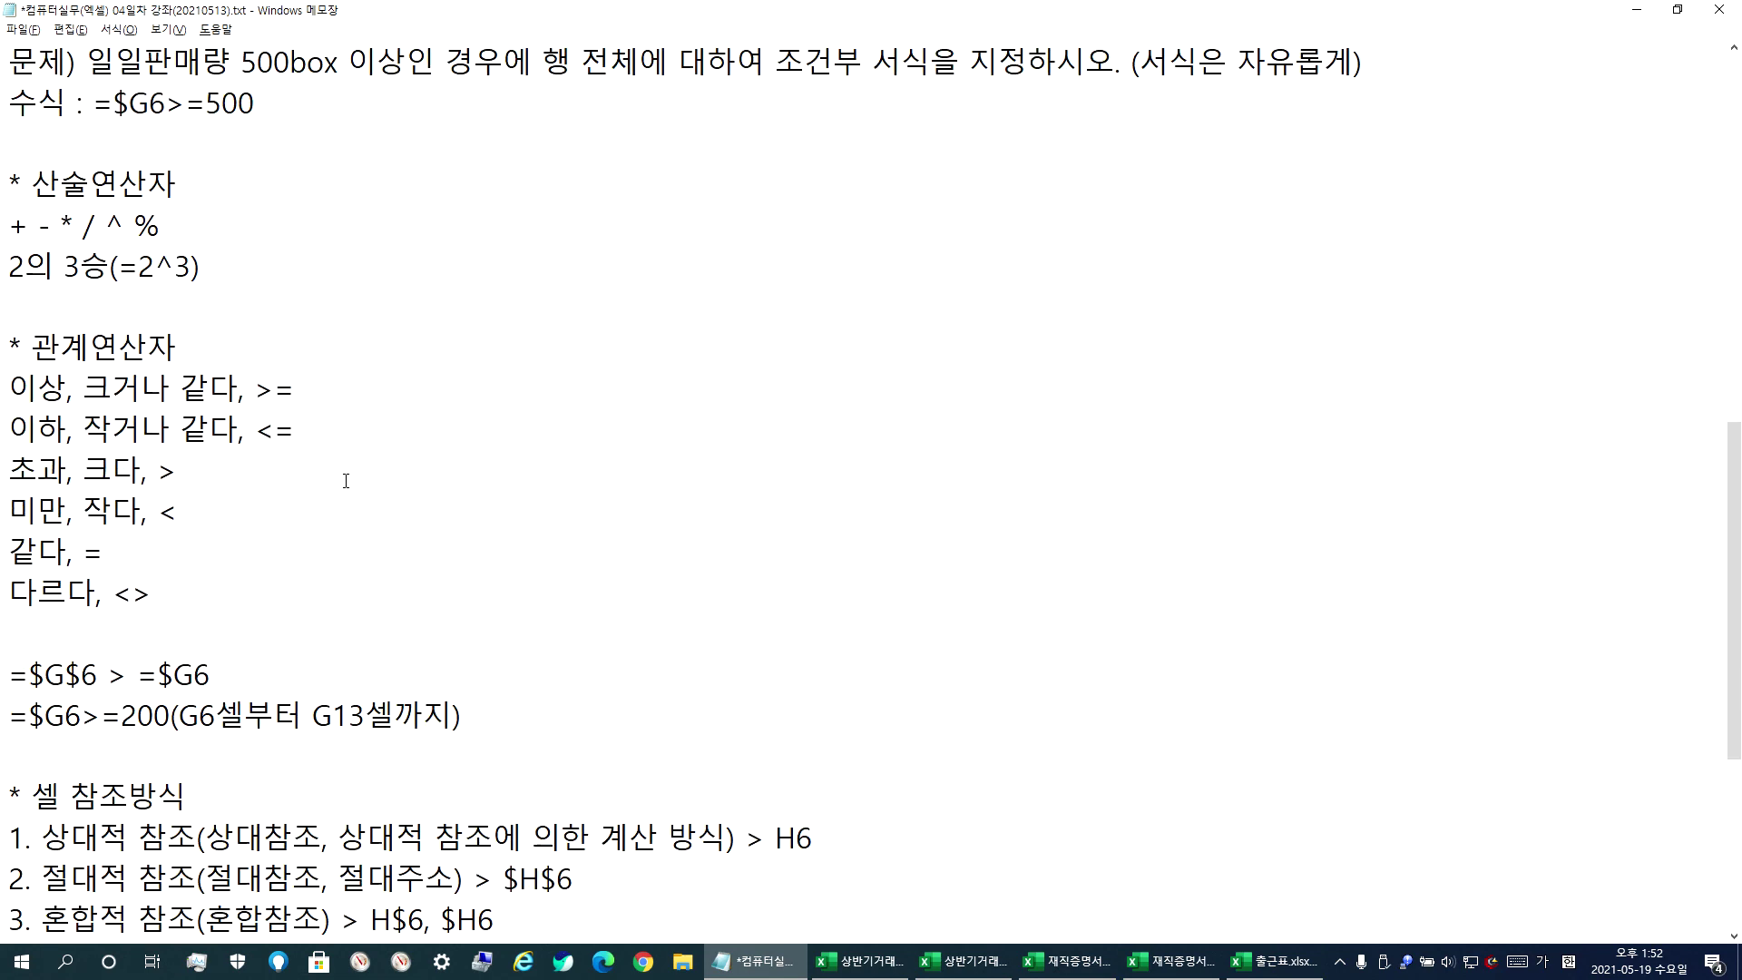
pyautogui.scroll(-2, 346, 481)
pyautogui.scroll(-2, 344, 482)
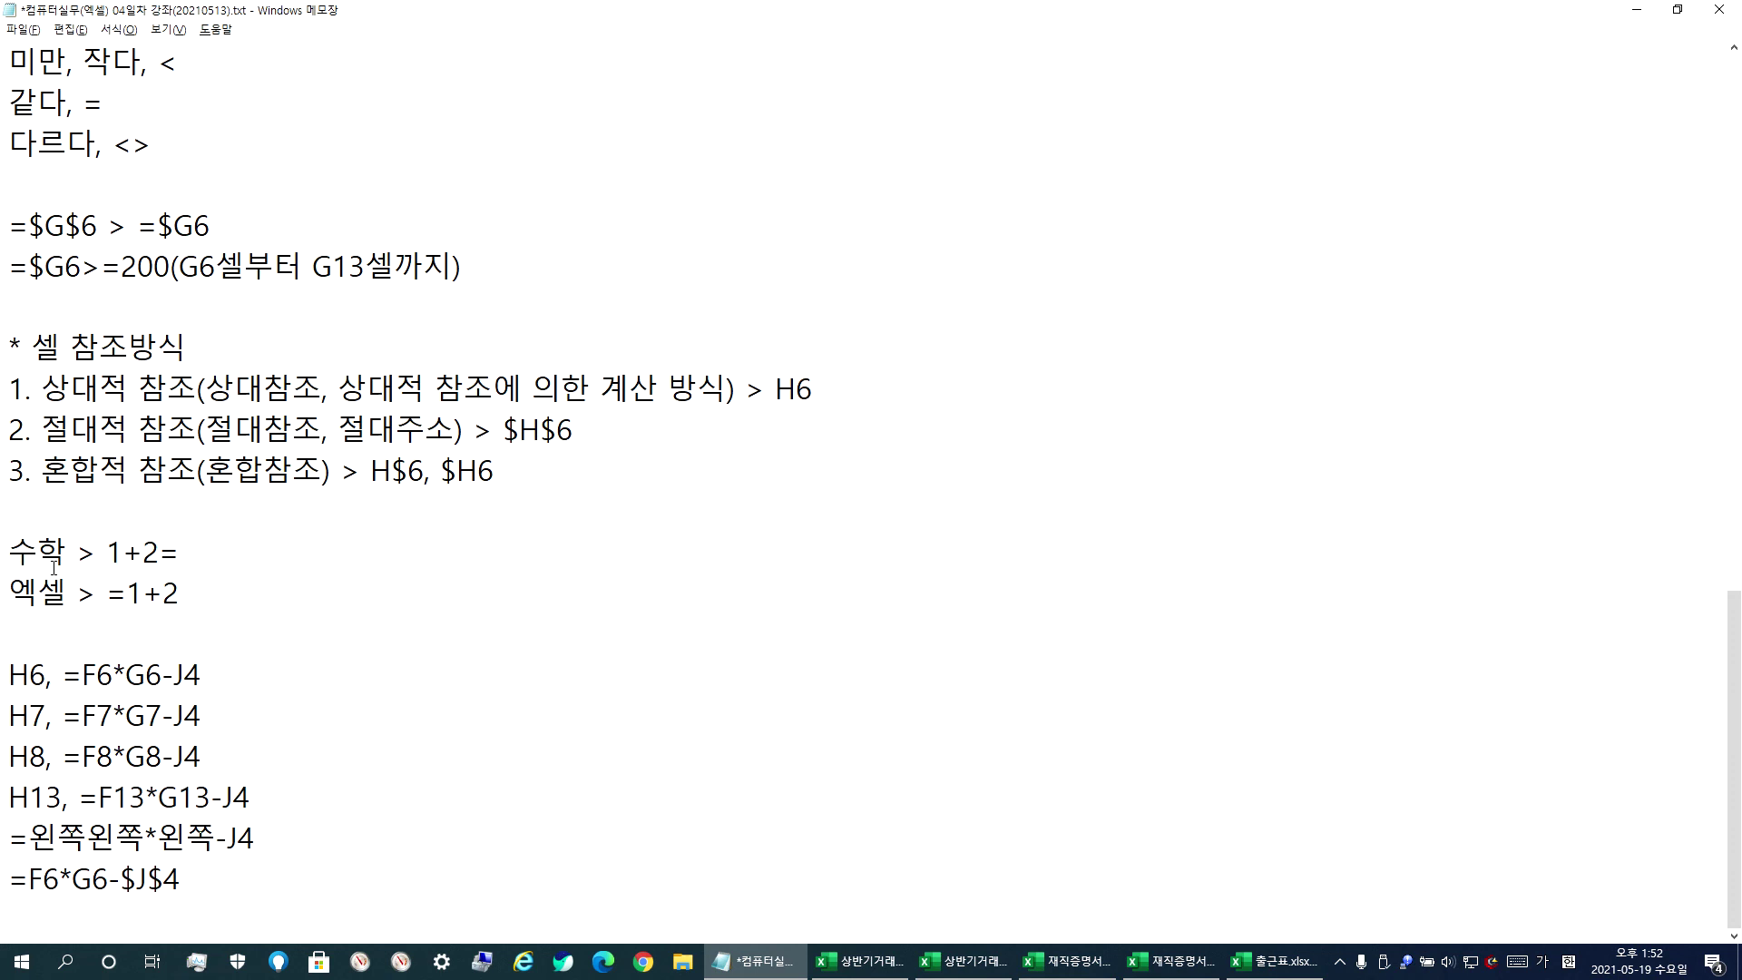
# - Highlight the notes comparing the 수학 notation 1+2= with the 엑셀 formula =1+2
pyautogui.moveTo(11, 549); pyautogui.dragTo(185, 617)
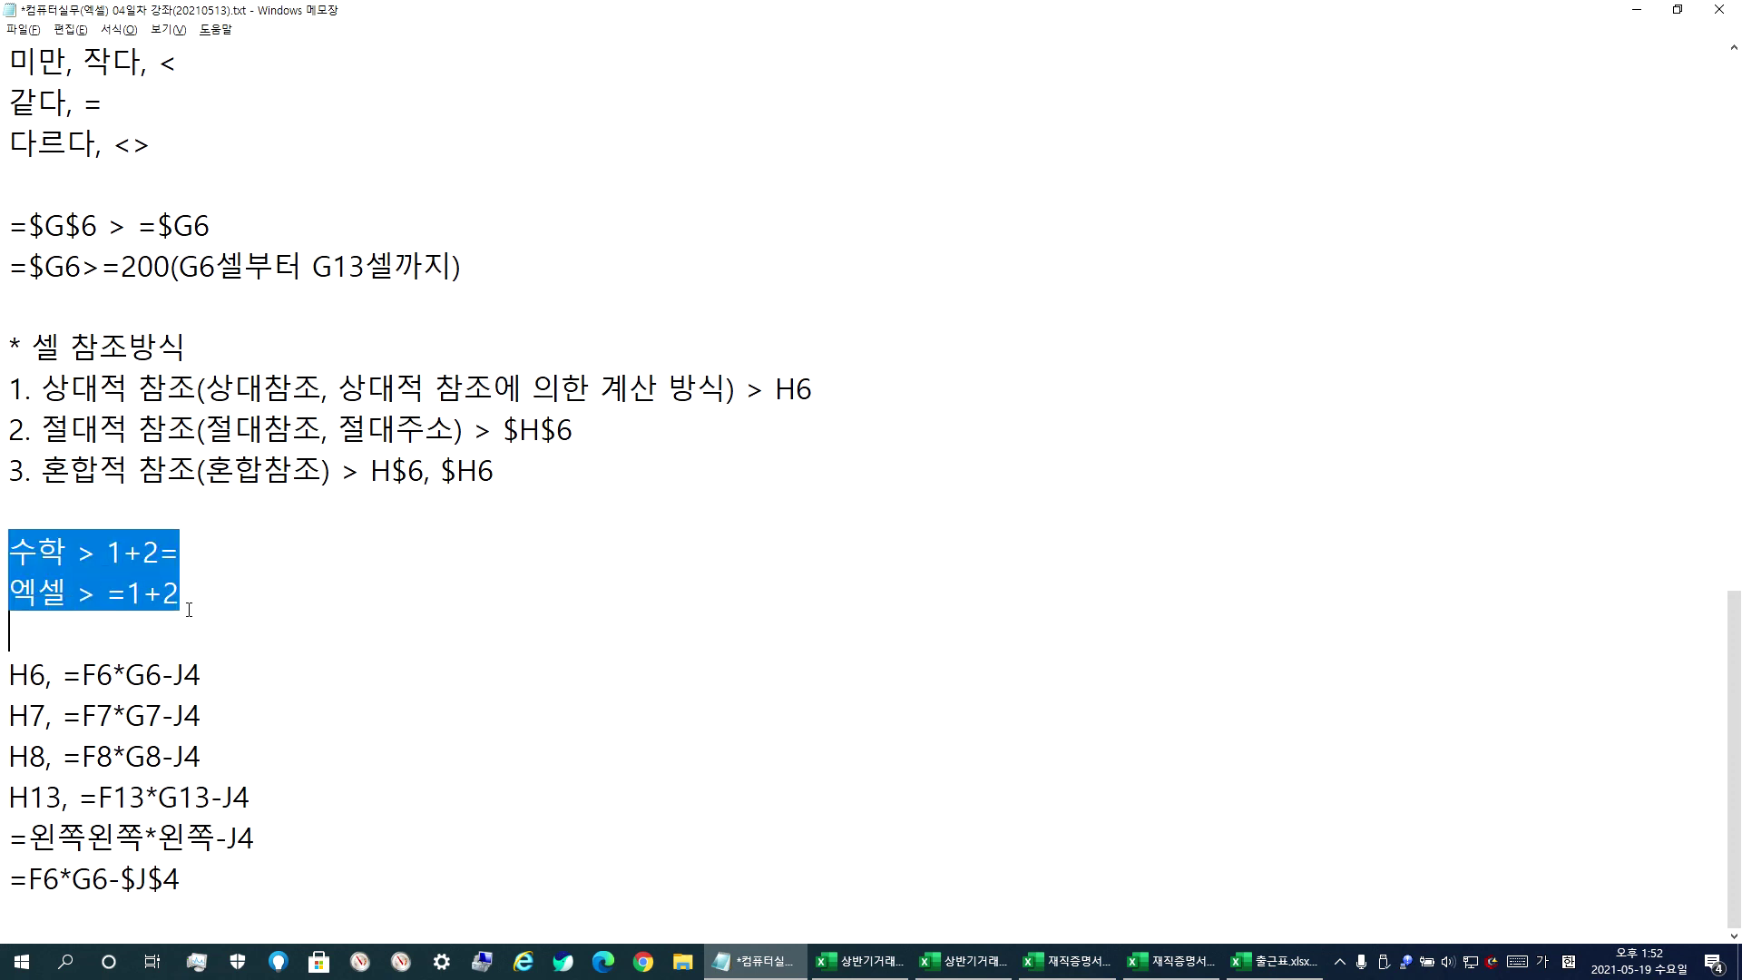
pyautogui.click(189, 604)
pyautogui.moveTo(107, 551); pyautogui.dragTo(181, 554)
pyautogui.click(185, 555)
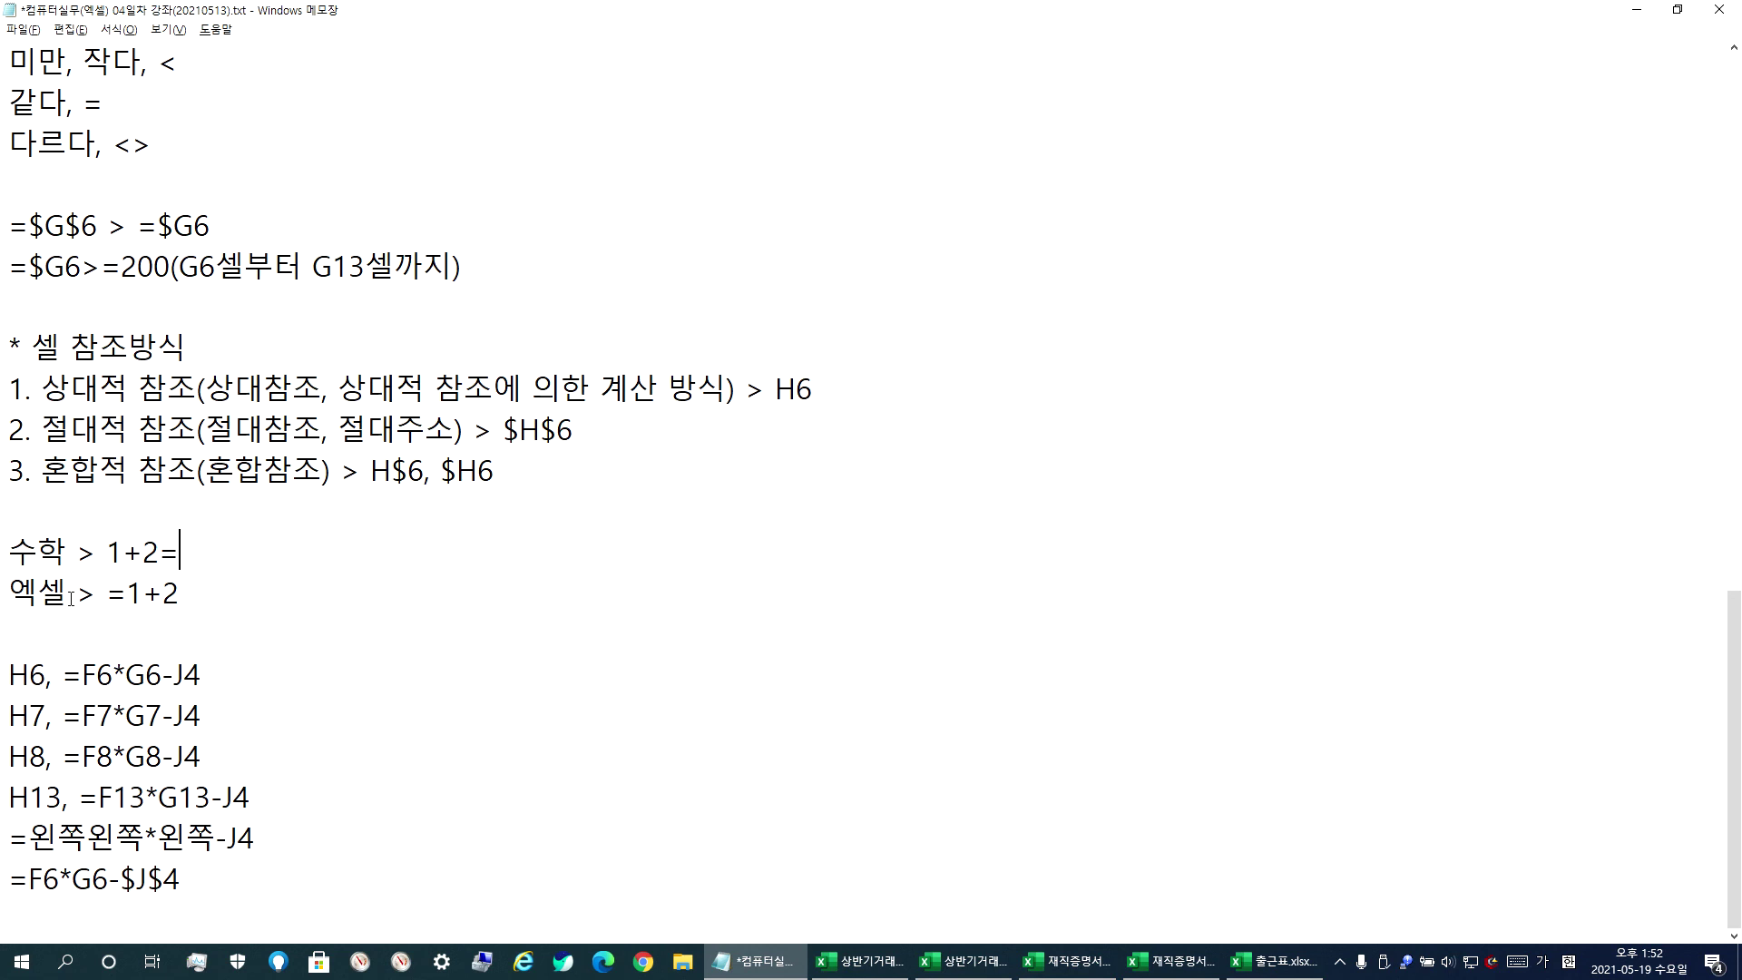
pyautogui.moveTo(108, 594); pyautogui.dragTo(191, 599)
pyautogui.click(191, 599)
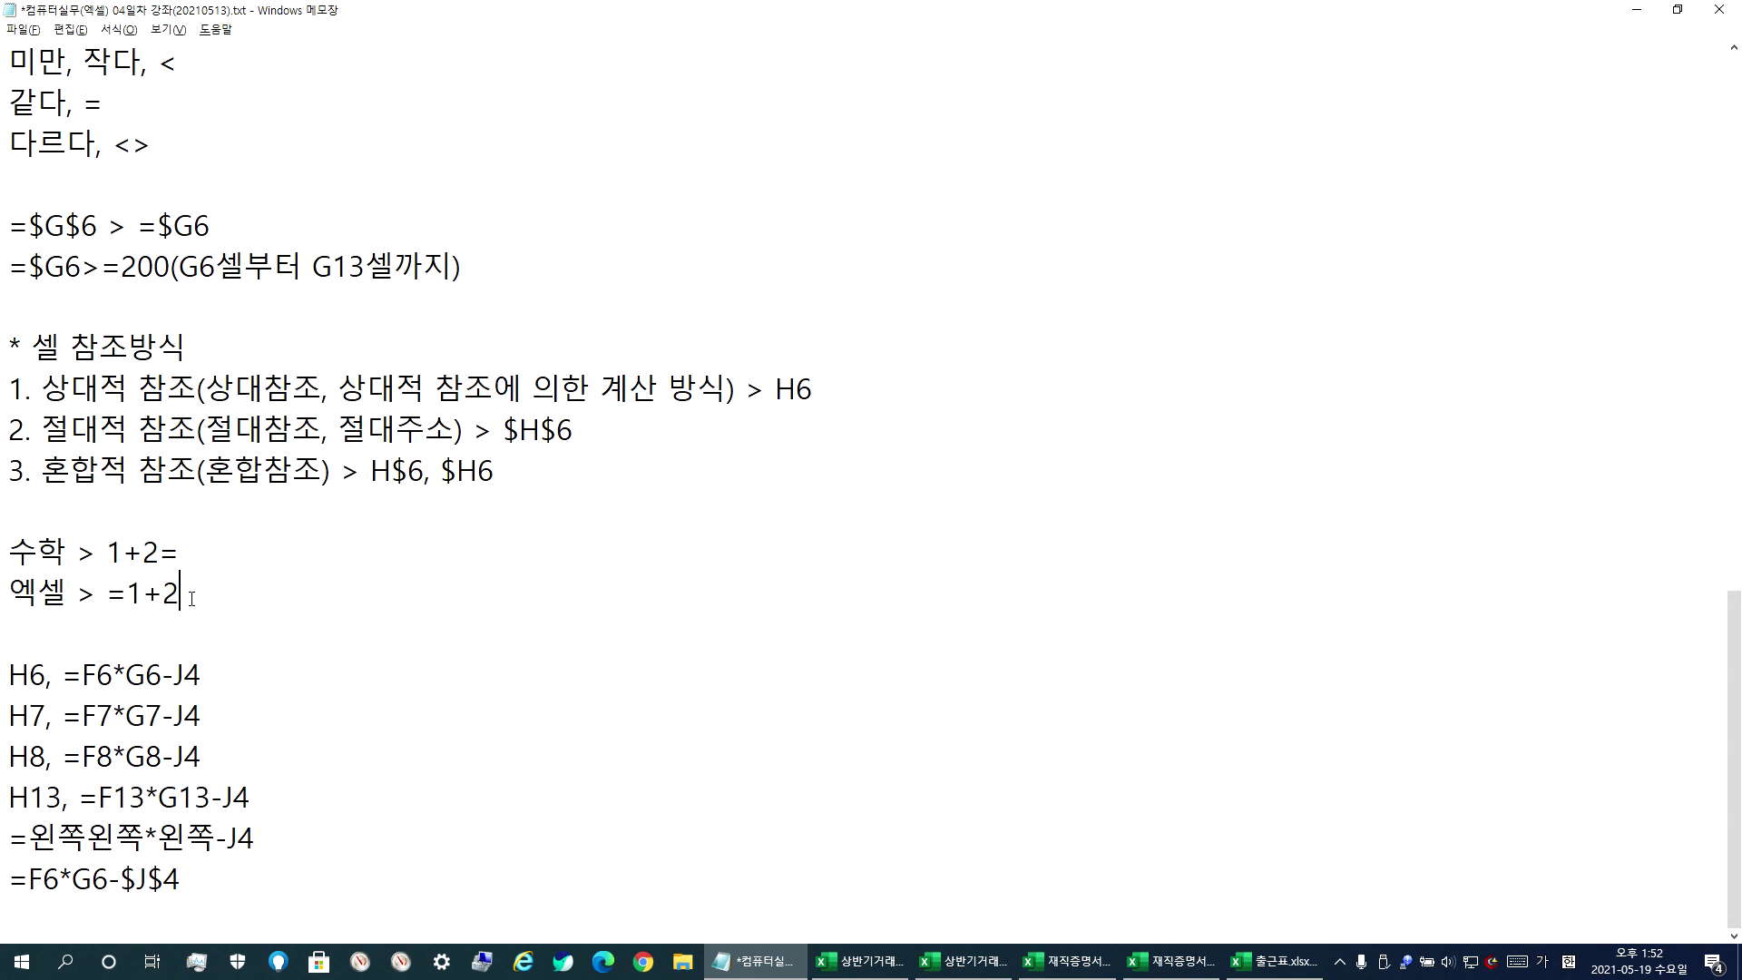